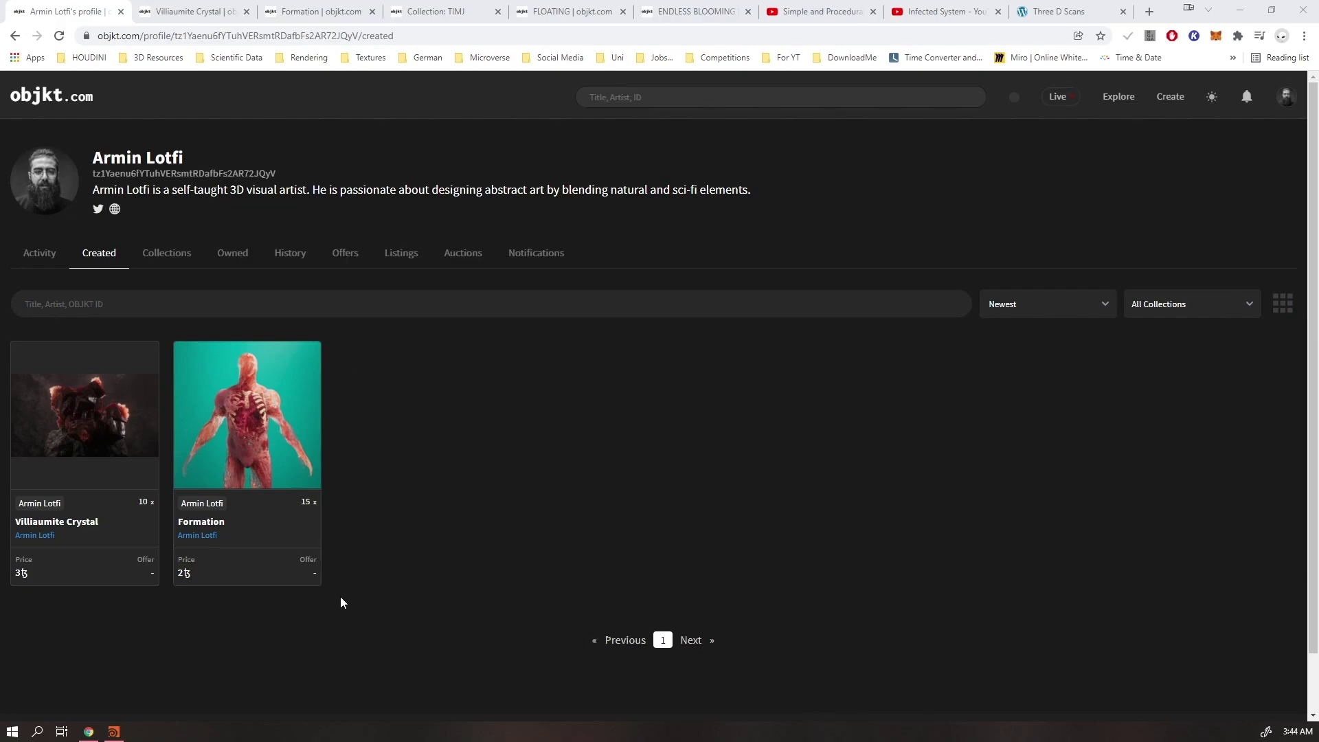
# Review the objkt pages for Formation and Villiaumite Crystal, including available actions and owners, plus the FLOATING and ENDLESS BLOOMING artworks
pyautogui.moveTo(181, 575)
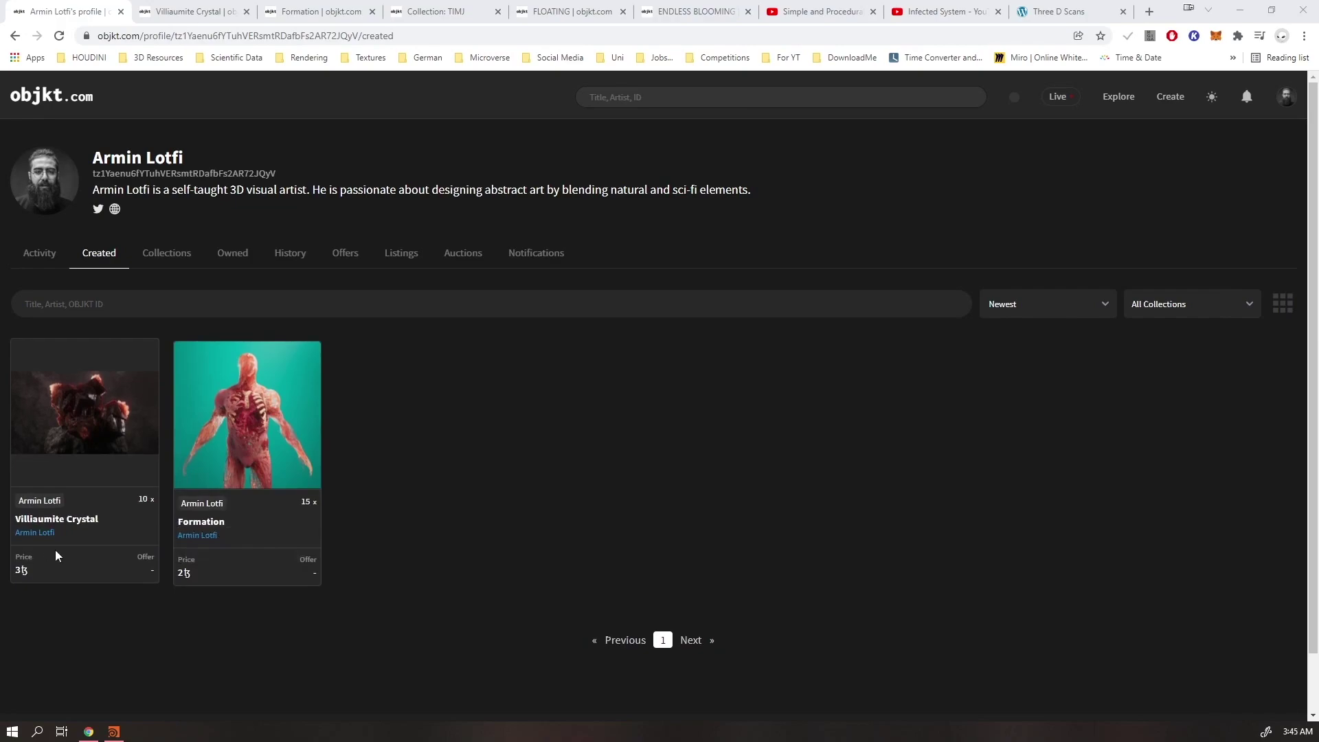
pyautogui.moveTo(31, 569)
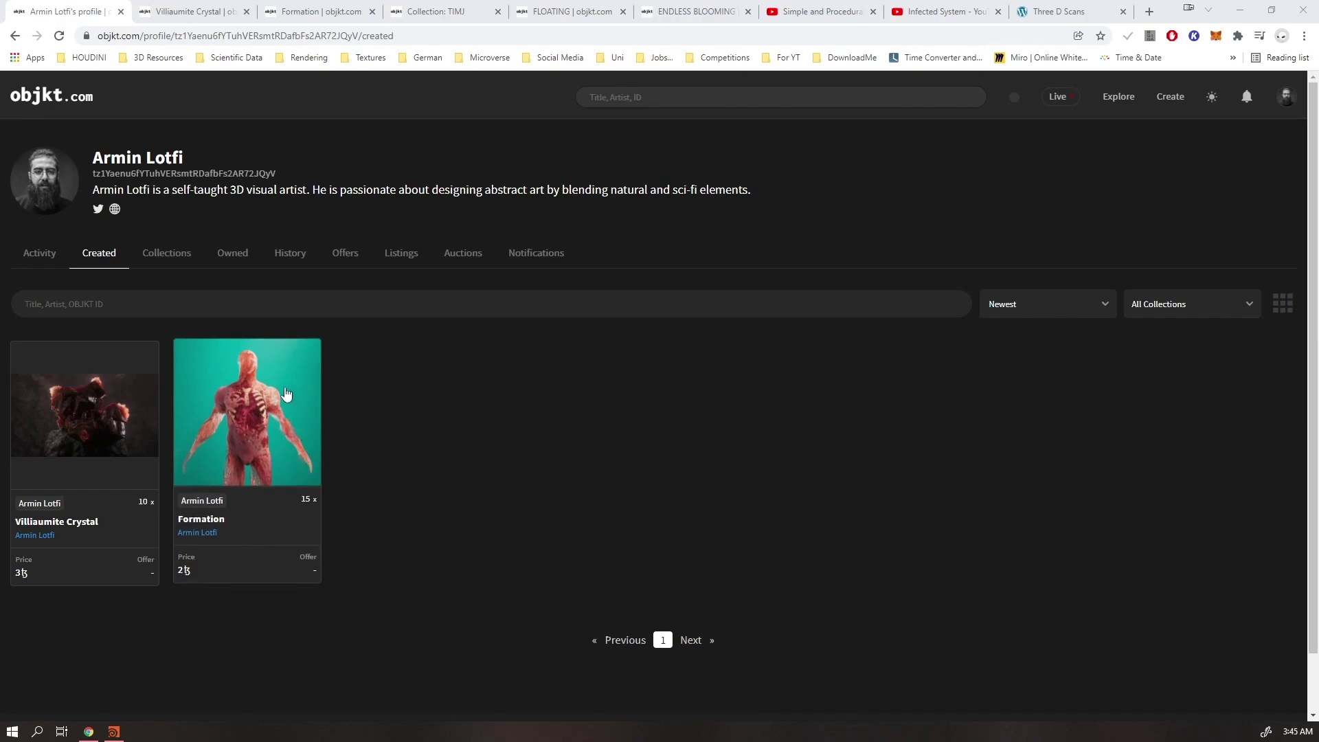
pyautogui.moveTo(296, 504)
pyautogui.click(310, 11)
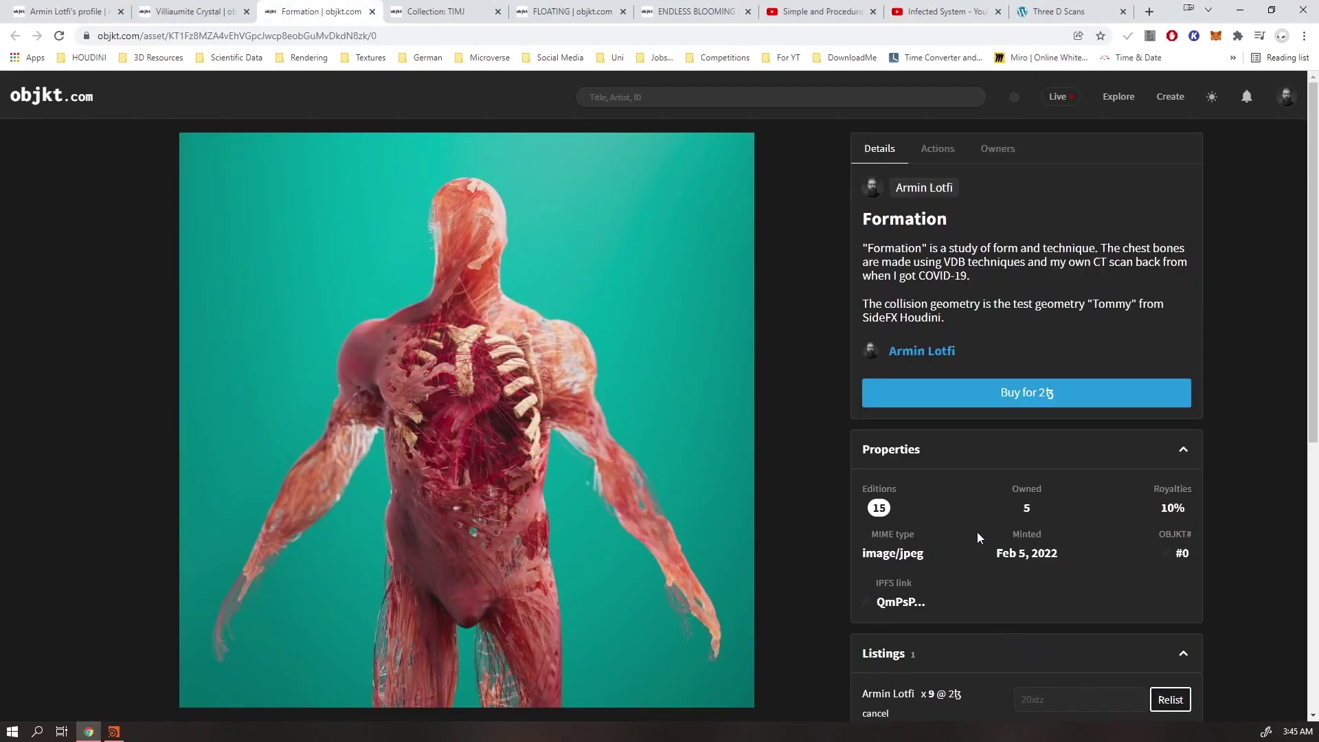
pyautogui.click(938, 150)
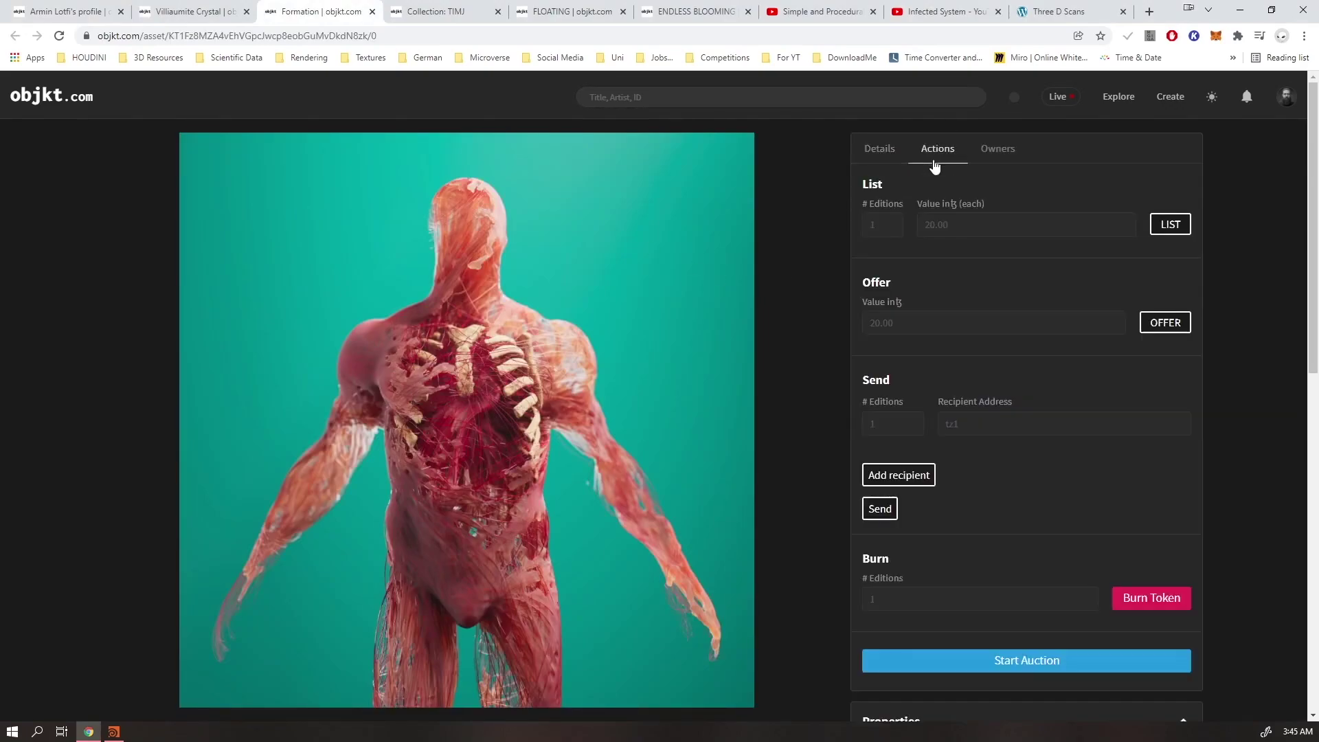
pyautogui.click(992, 155)
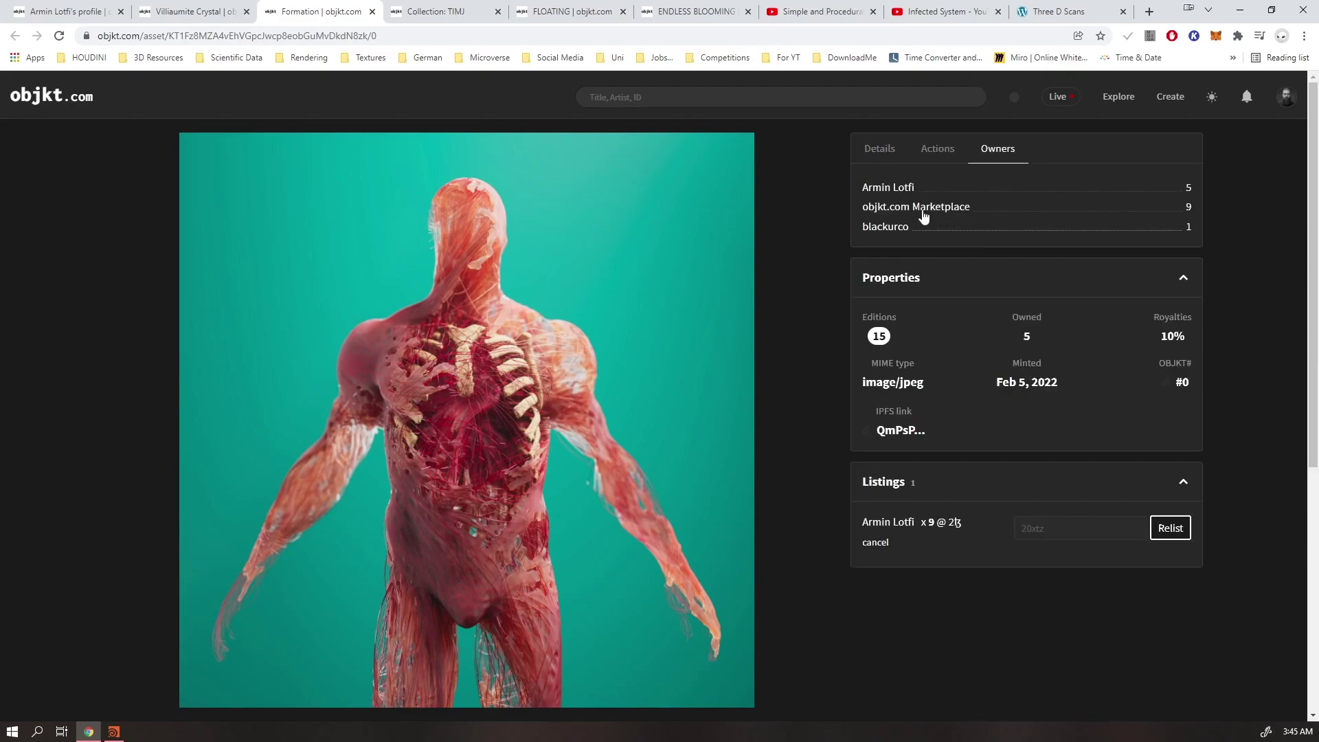
pyautogui.hotkey('ctrl', 'shift', 'Tab')
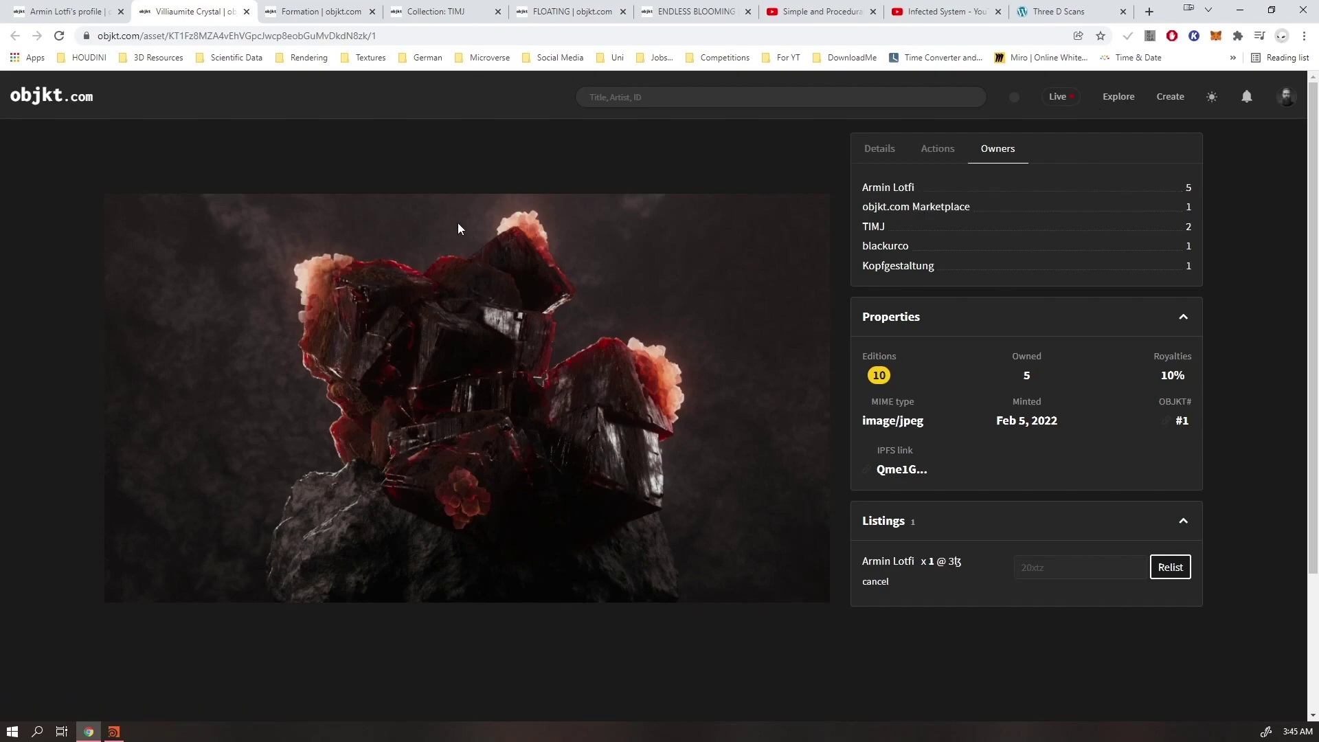
pyautogui.click(565, 12)
pyautogui.click(687, 12)
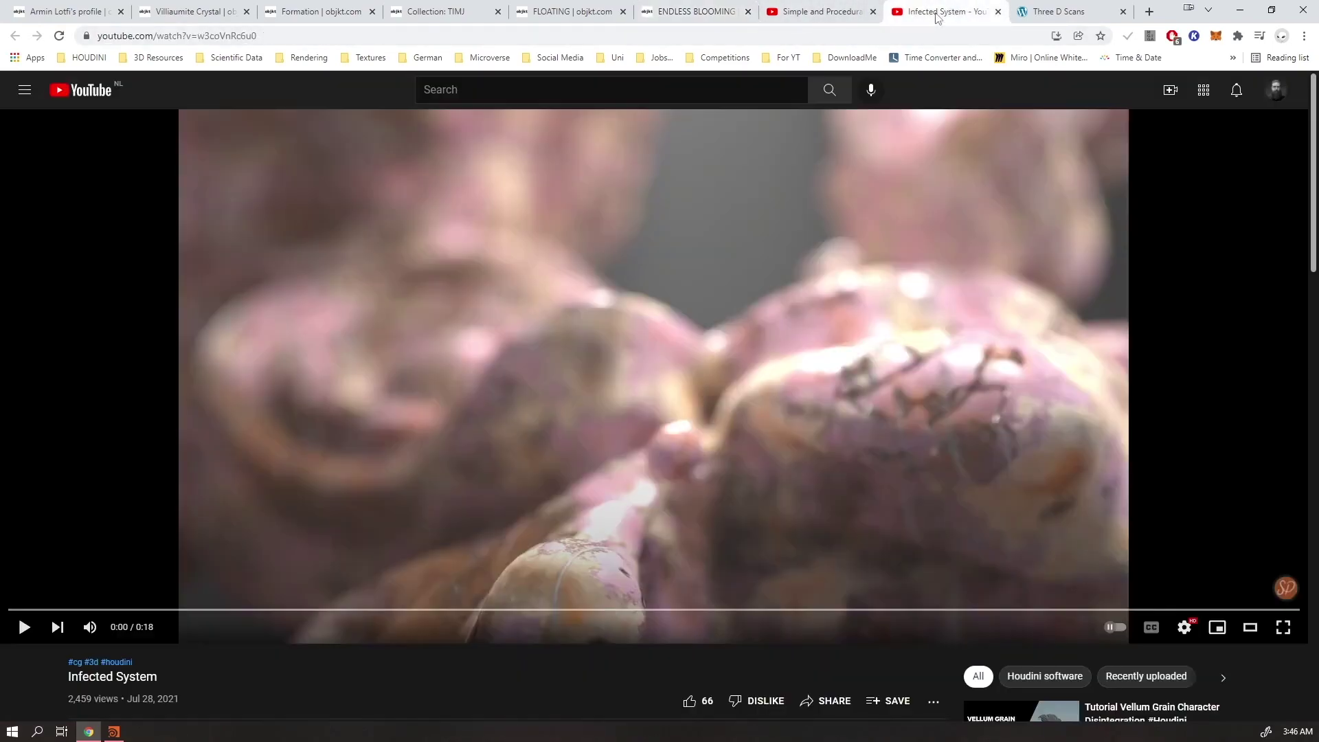
# Play the Infected System video and look over the uploads of the Simple and Procedural channel
pyautogui.click(937, 12)
pyautogui.click(87, 627)
pyautogui.click(617, 459)
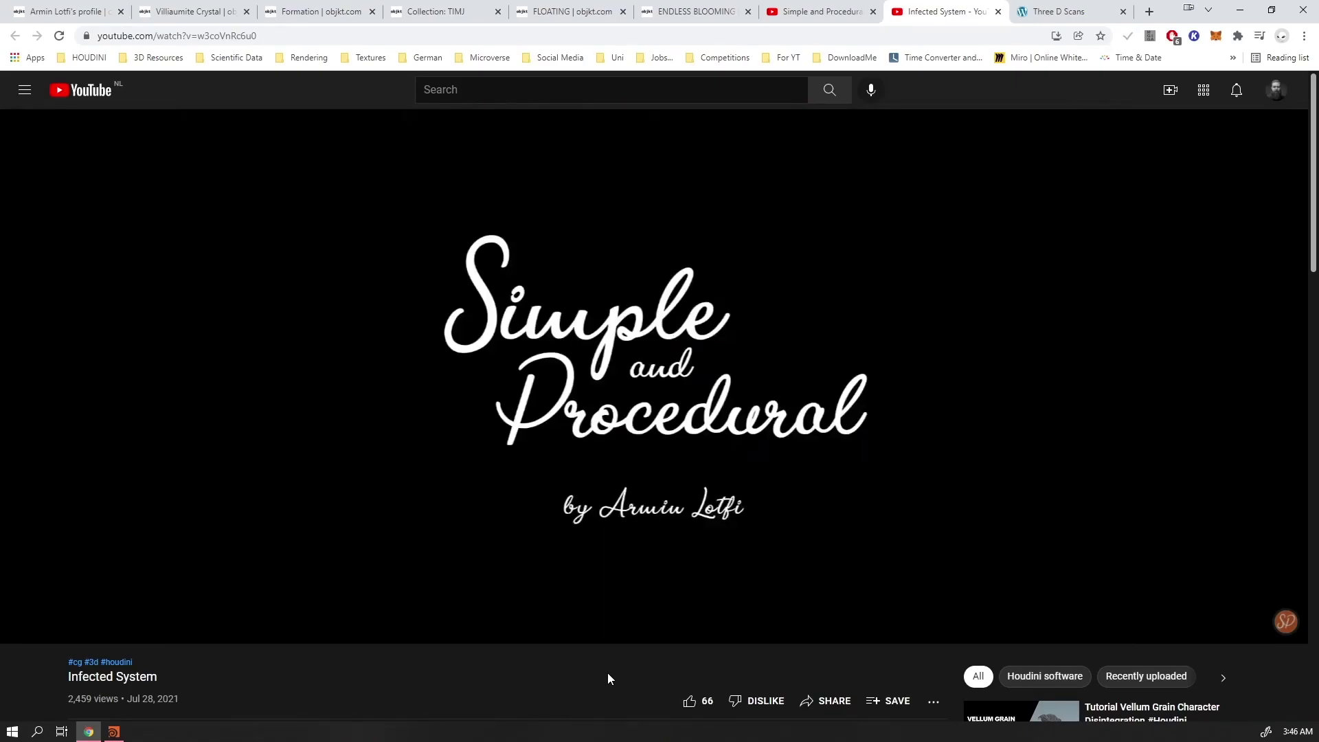
pyautogui.click(89, 627)
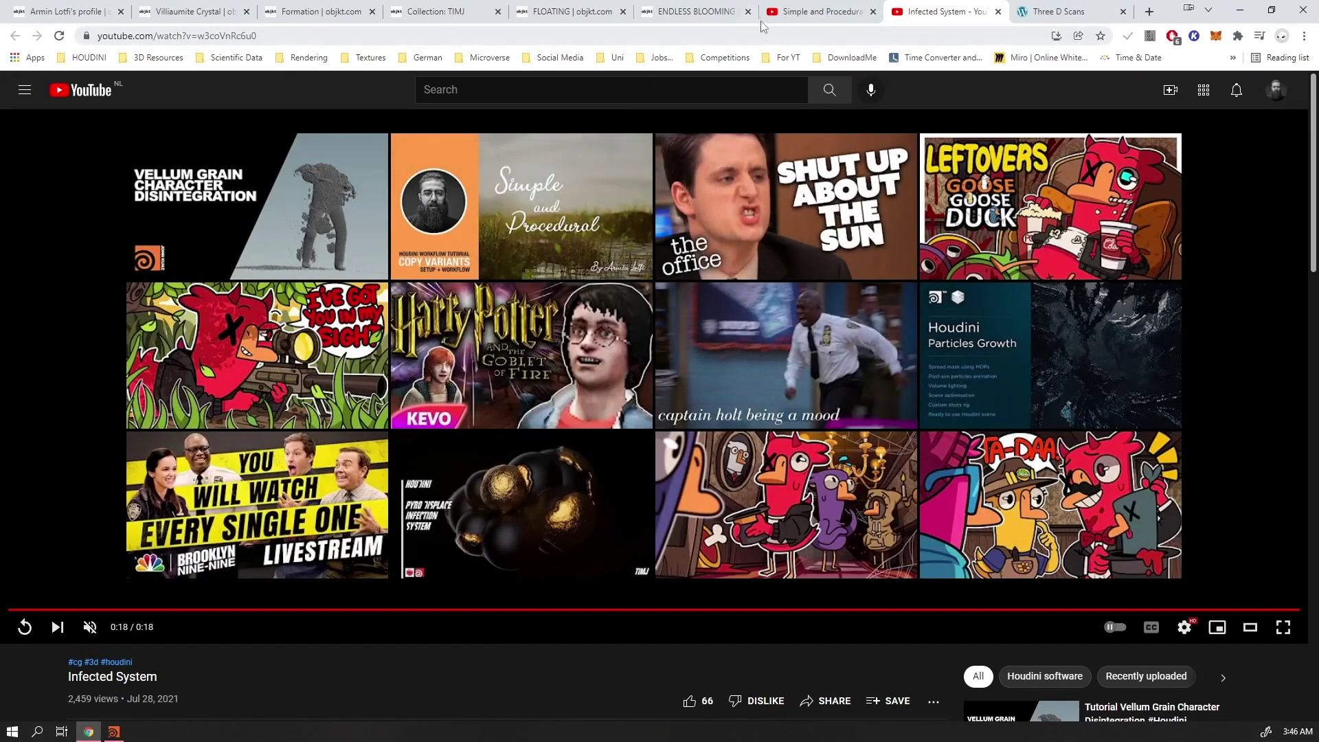
pyautogui.click(812, 12)
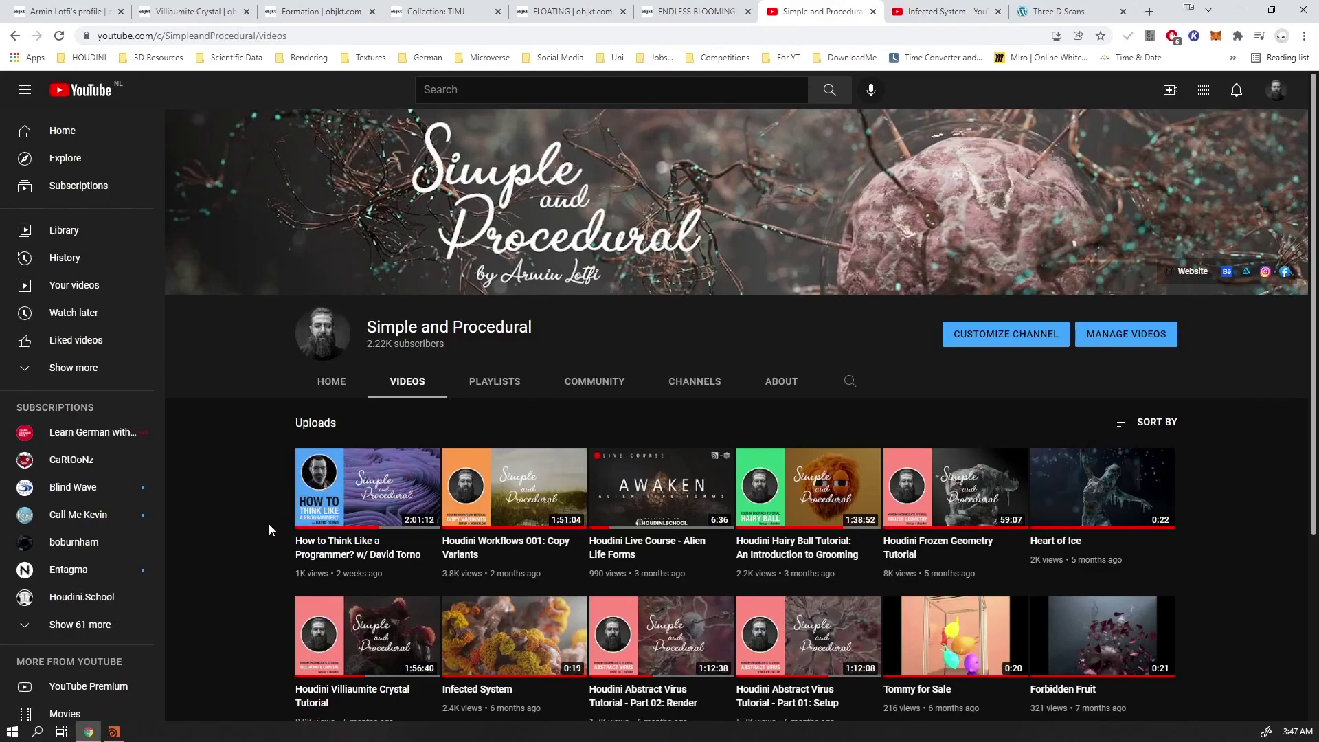
pyautogui.moveTo(347, 474)
pyautogui.click(114, 732)
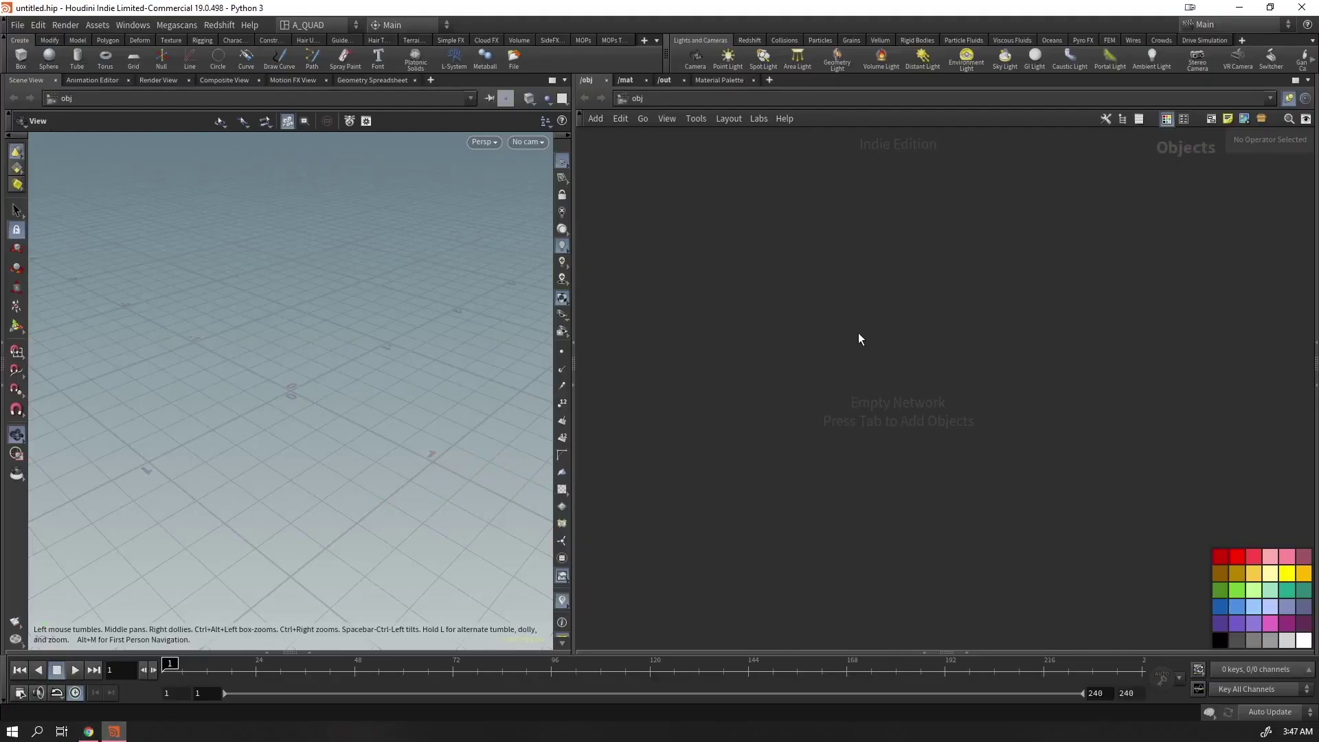
pyautogui.moveTo(812, 348); pyautogui.dragTo(812, 350)
pyautogui.click(88, 732)
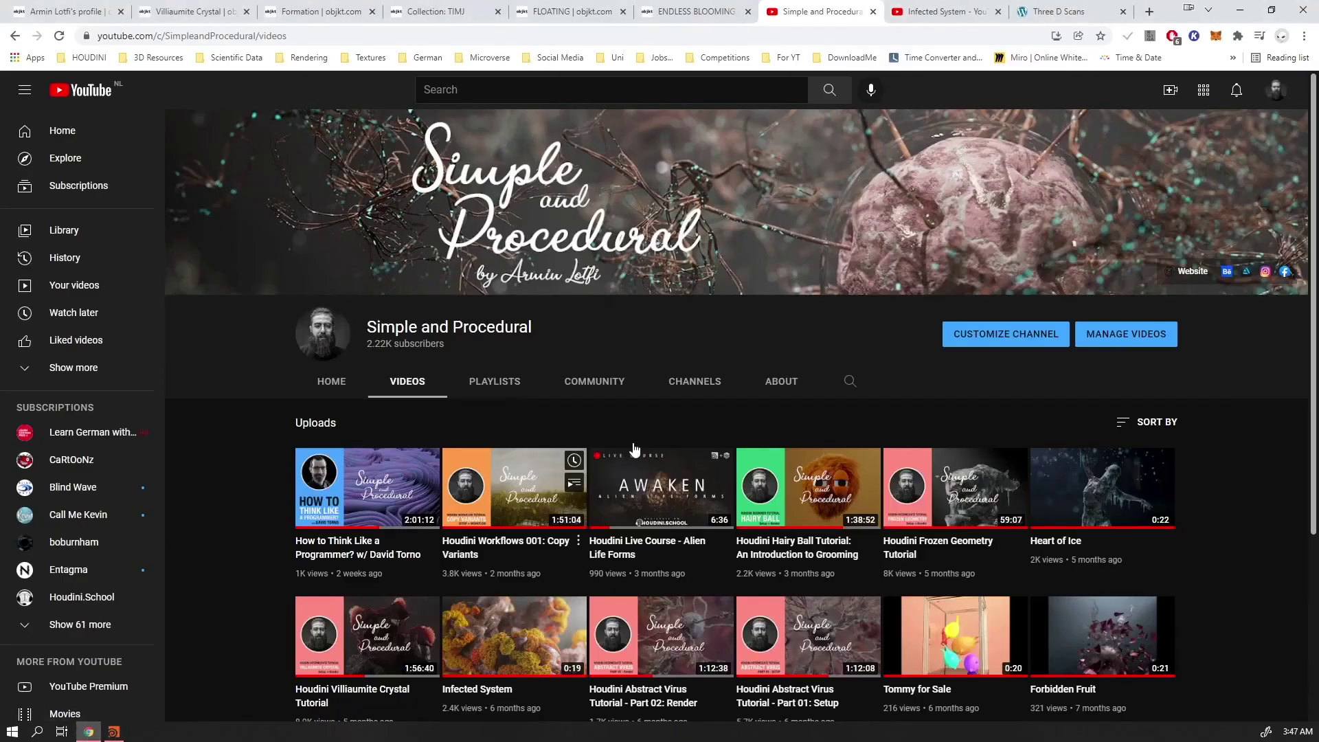
# Browse the sculpture models on the Three D Scans website to find a suitable scan
pyautogui.click(1061, 12)
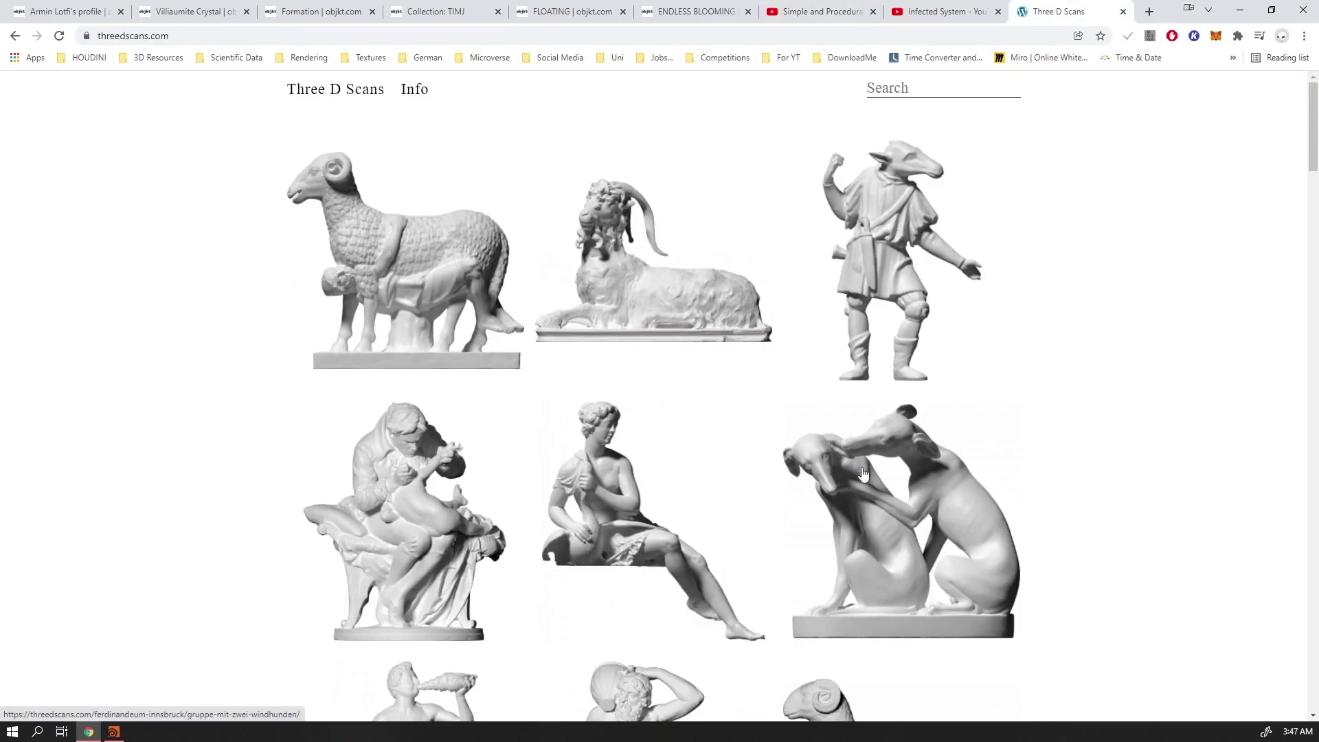
pyautogui.scroll(-18, 864, 474)
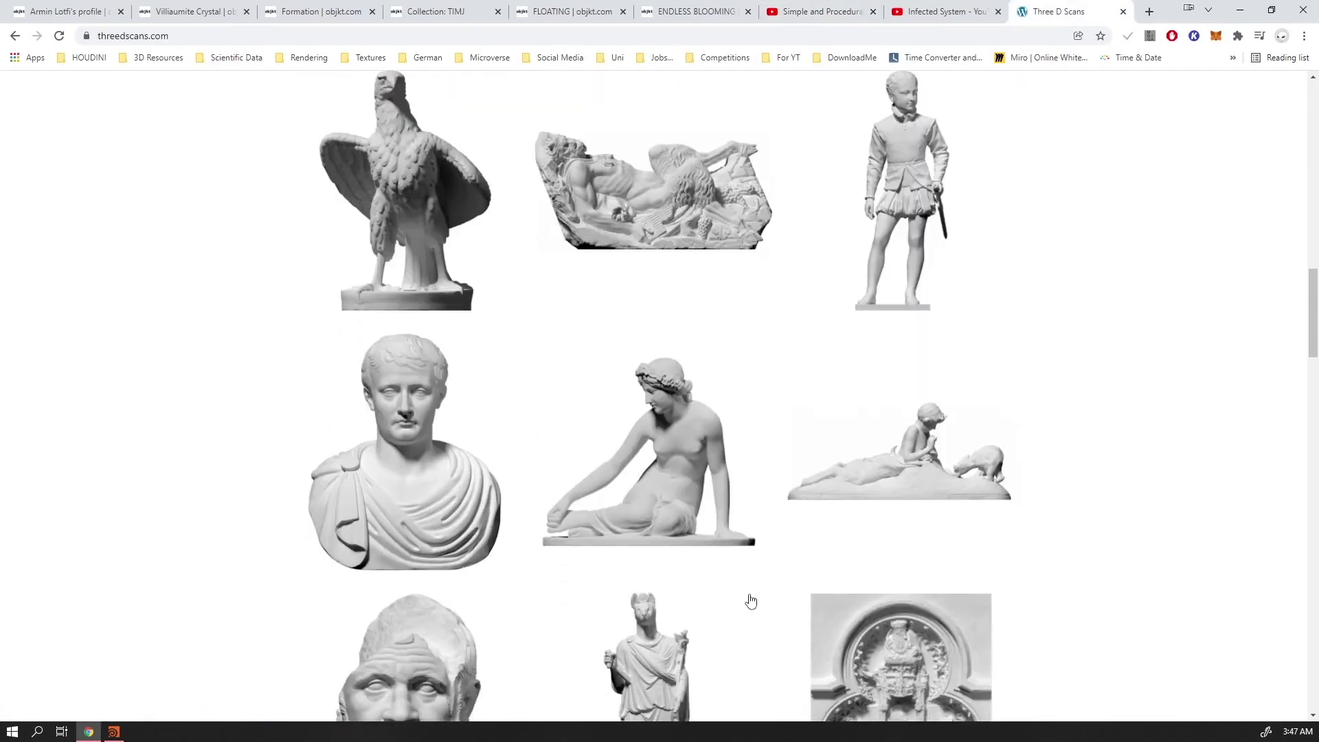
pyautogui.scroll(-6, 750, 602)
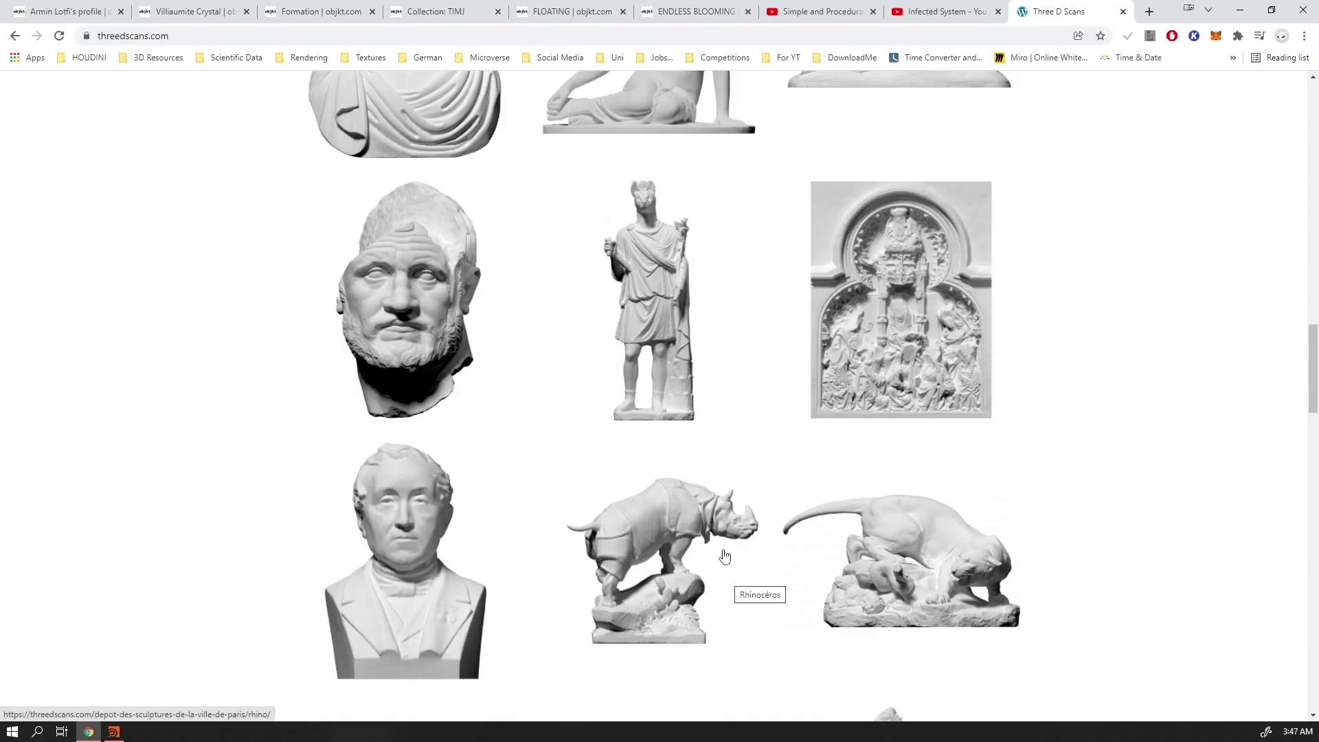
pyautogui.scroll(-6, 722, 554)
pyautogui.scroll(3, 714, 550)
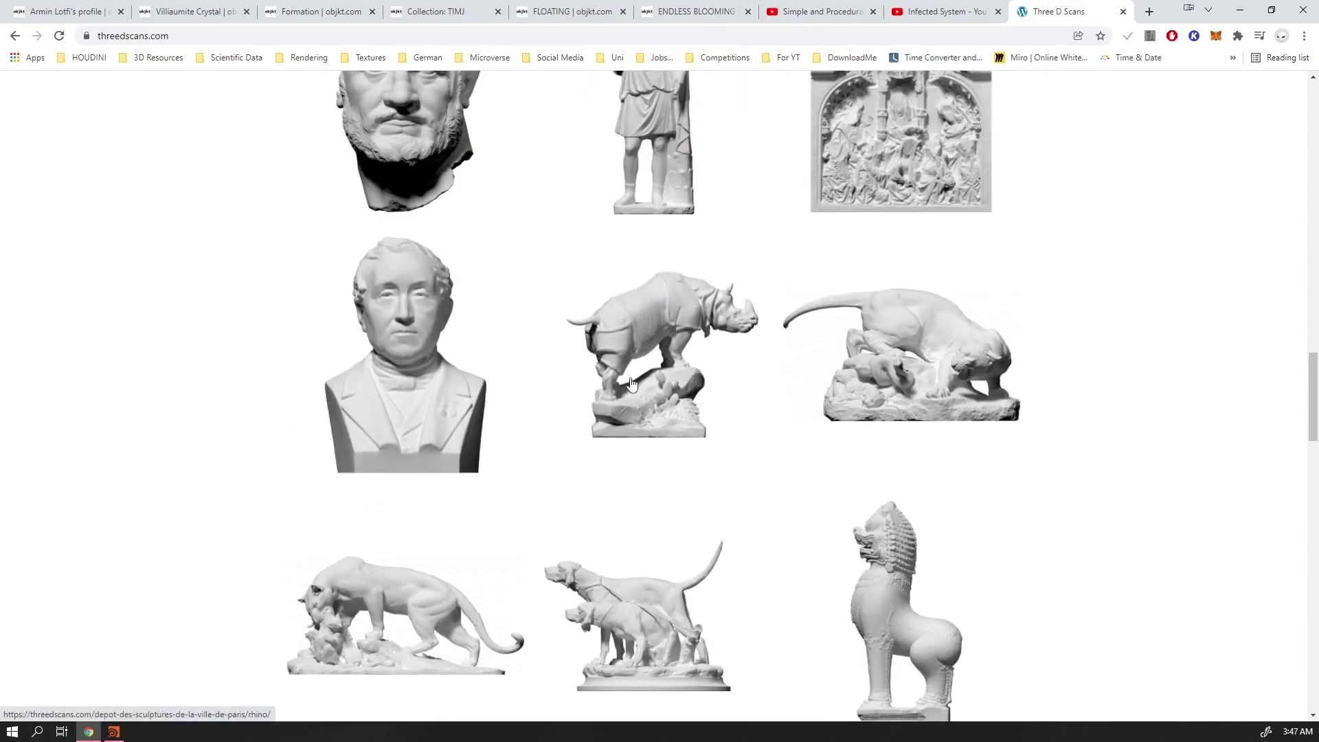
pyautogui.scroll(7, 632, 383)
pyautogui.scroll(-2, 745, 592)
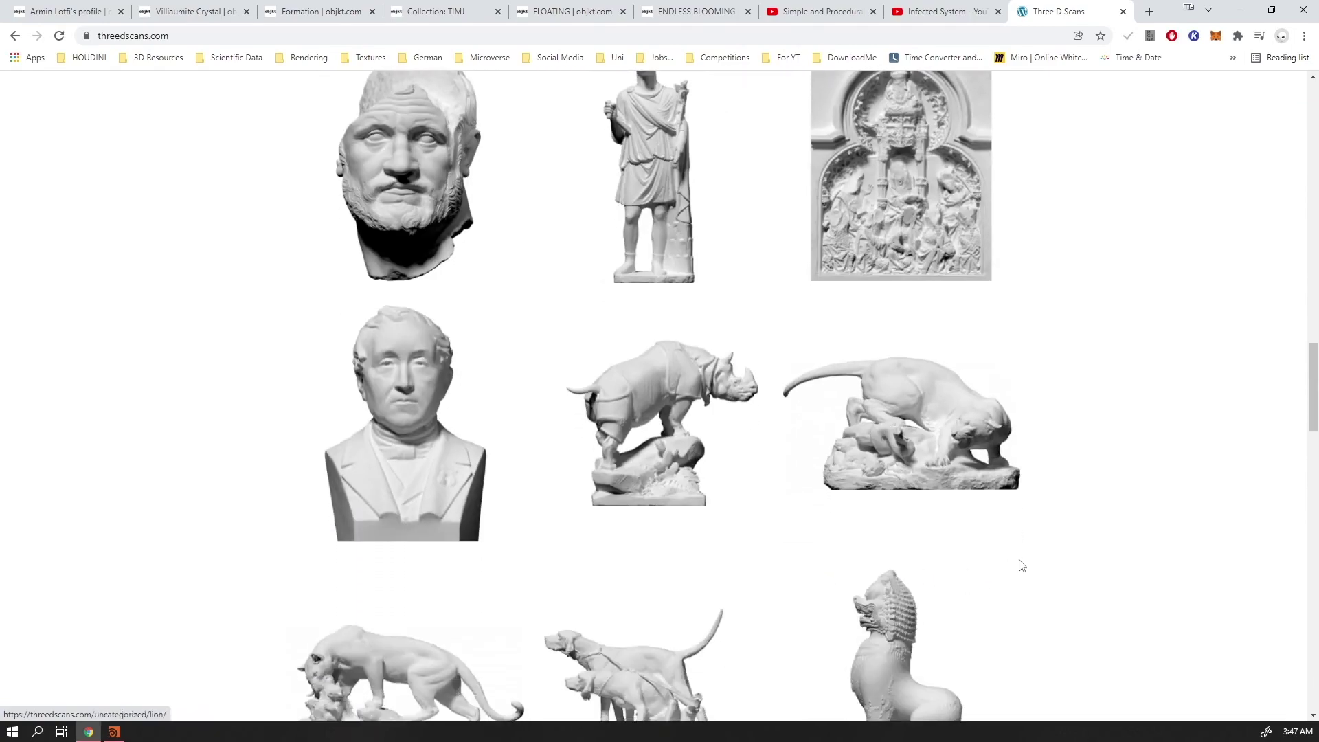
# Open the Drame au désert scan in a separate page and examine its details and example renders
pyautogui.middleClick(926, 424)
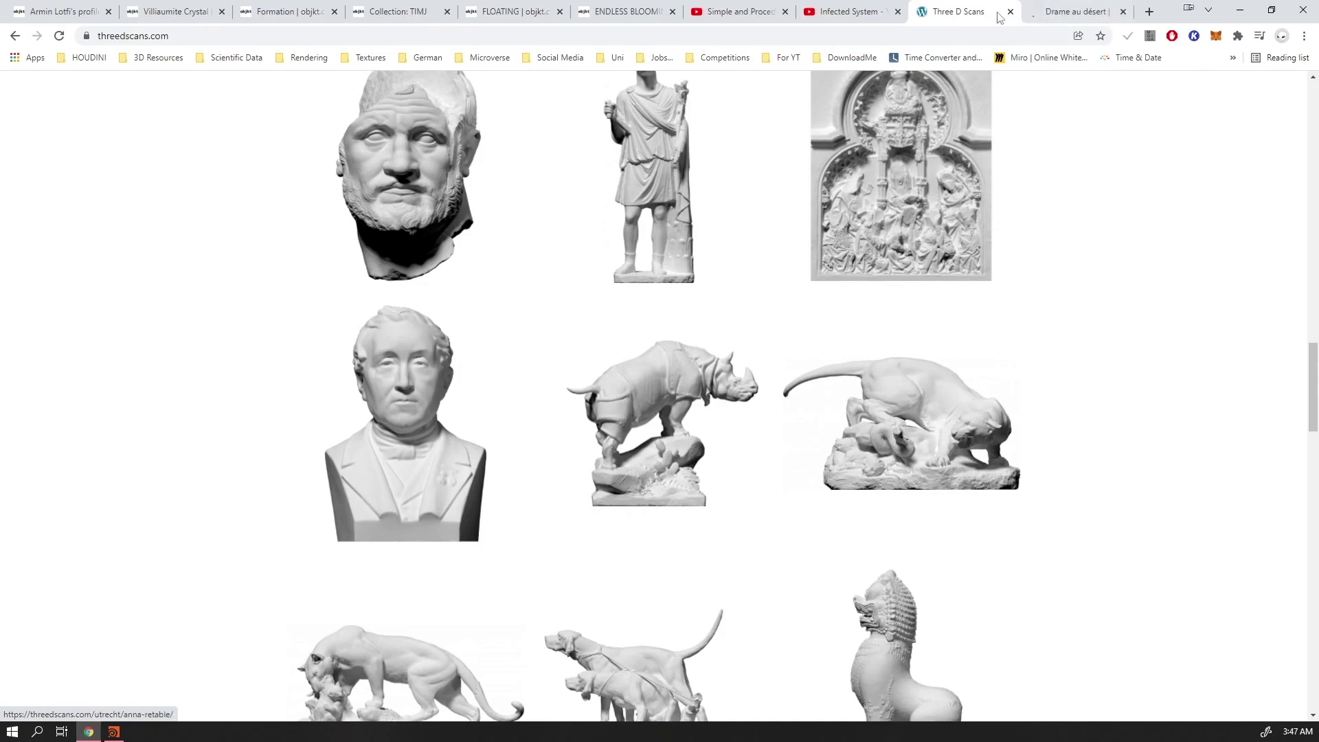
pyautogui.click(1044, 11)
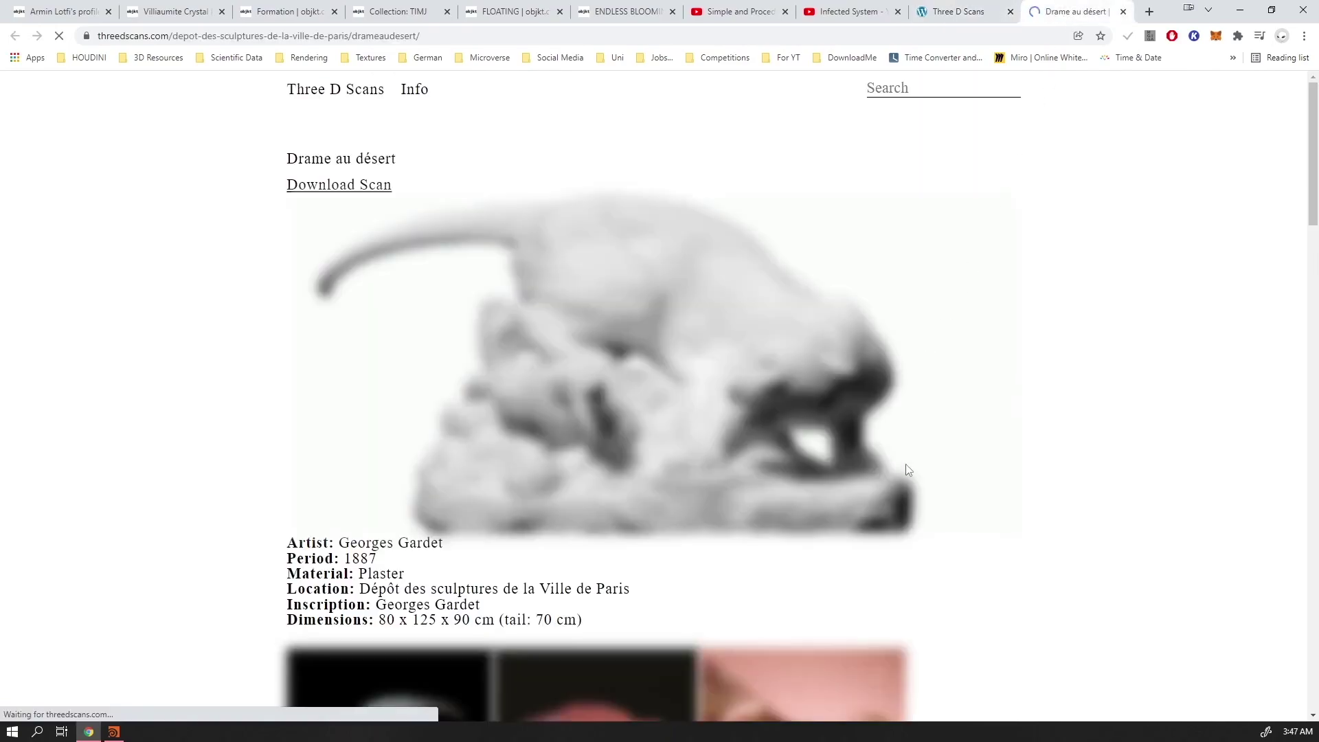
pyautogui.scroll(-2, 659, 542)
pyautogui.scroll(-5, 638, 536)
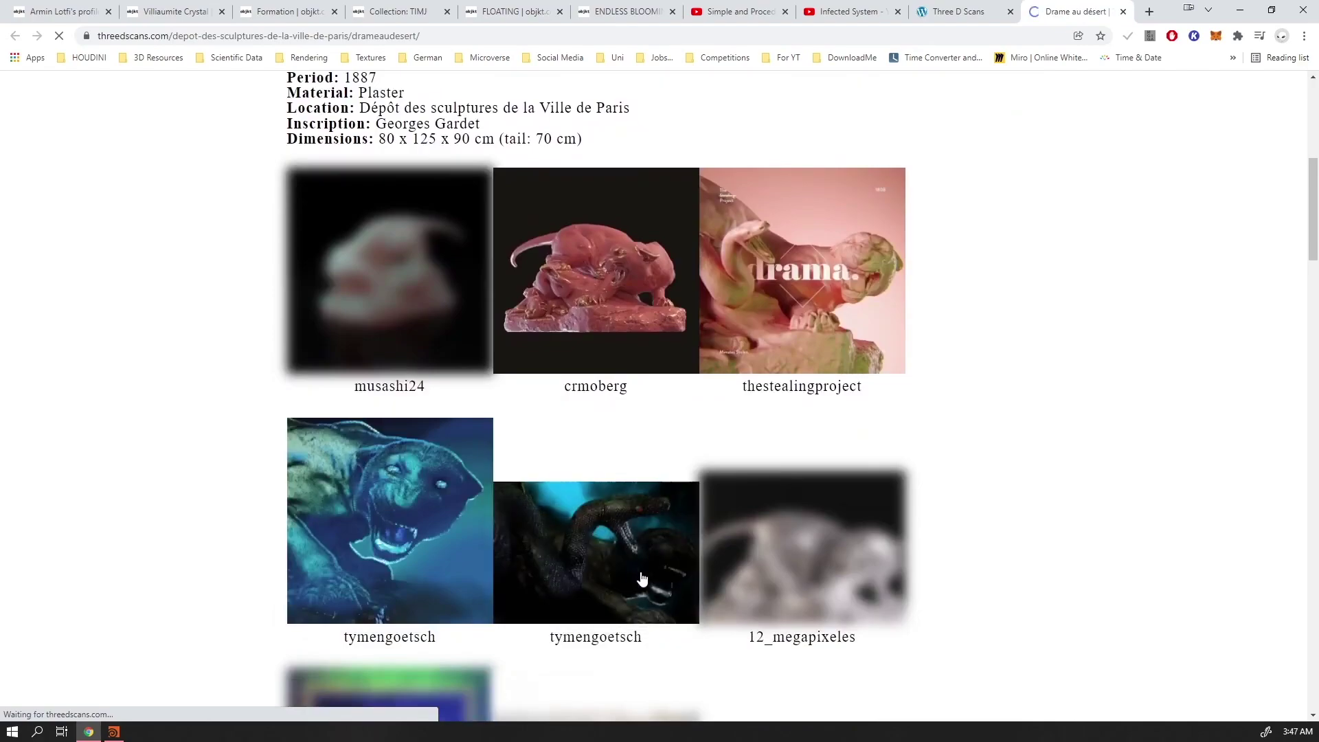
pyautogui.scroll(7, 1050, 419)
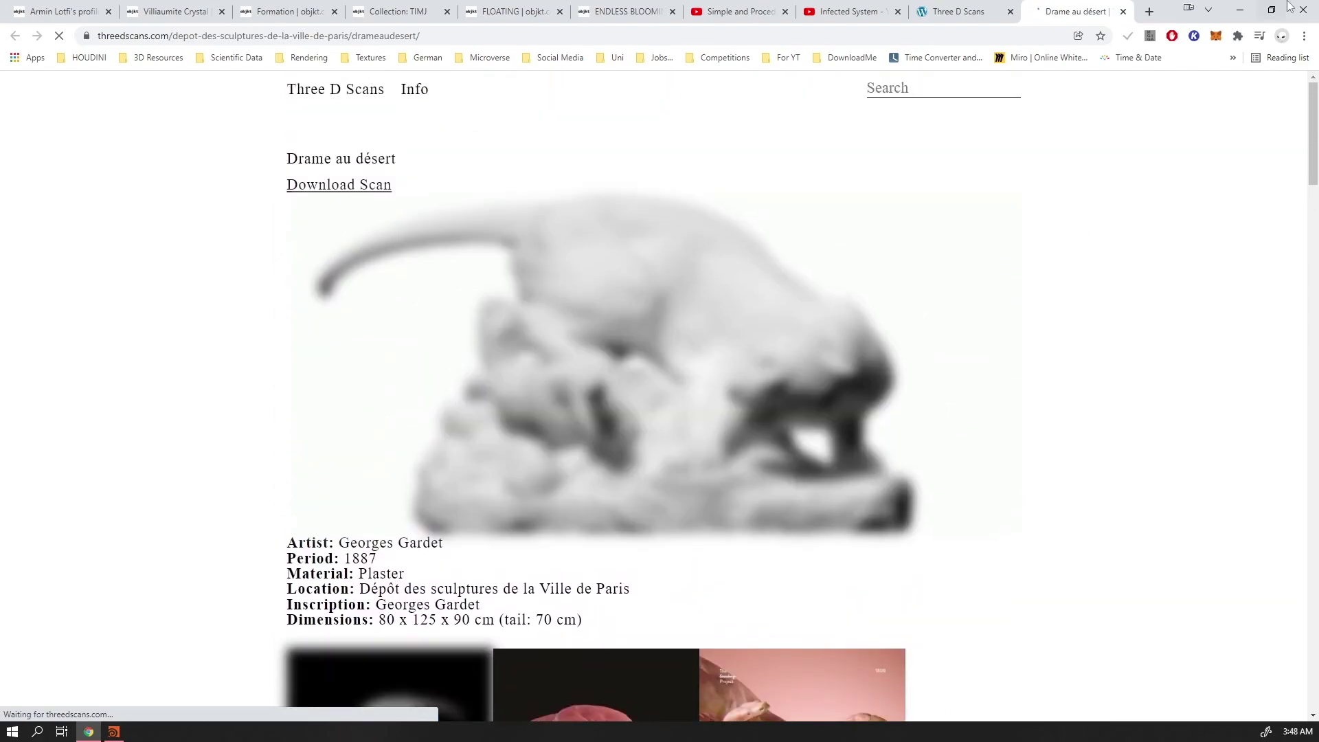
# Switch to Houdini, create a Geometry object, and add a File node inside it
pyautogui.click(1240, 9)
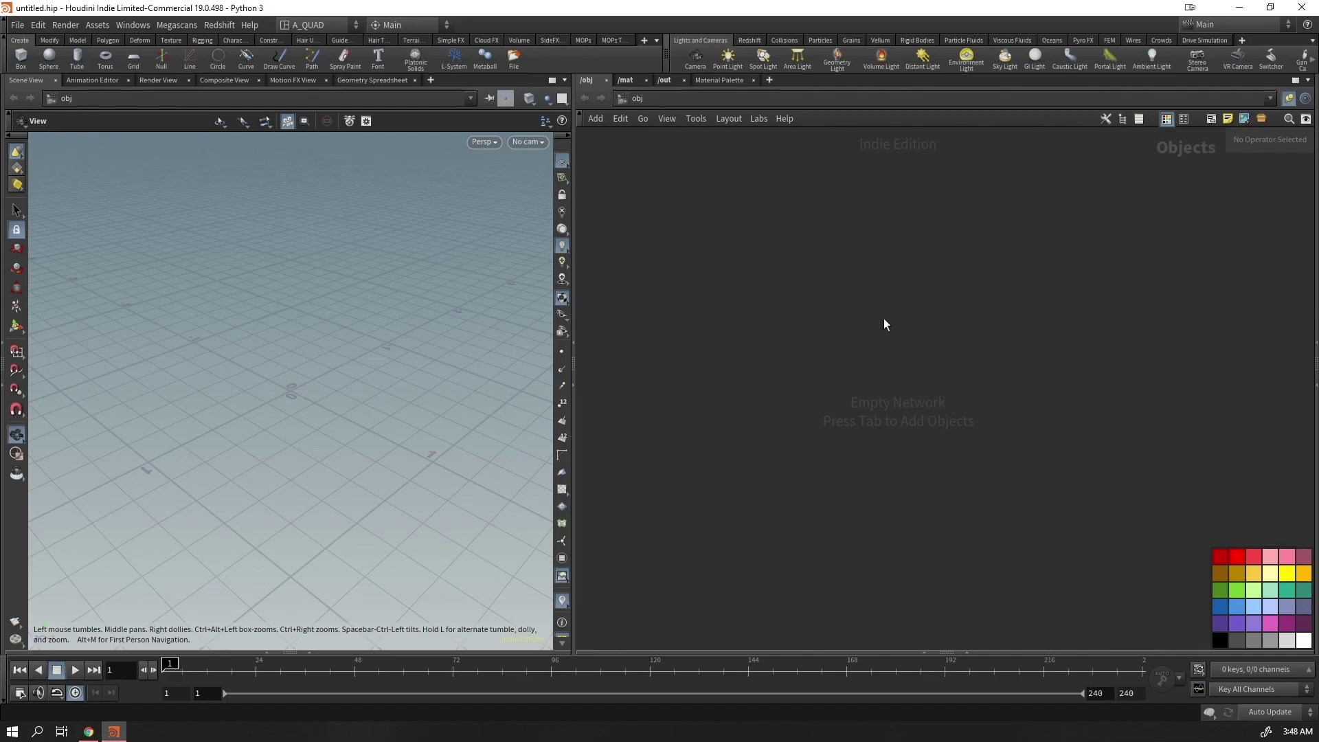
pyautogui.press('Tab')
pyautogui.write('geo')
pyautogui.press('Return')
pyautogui.press('Return')
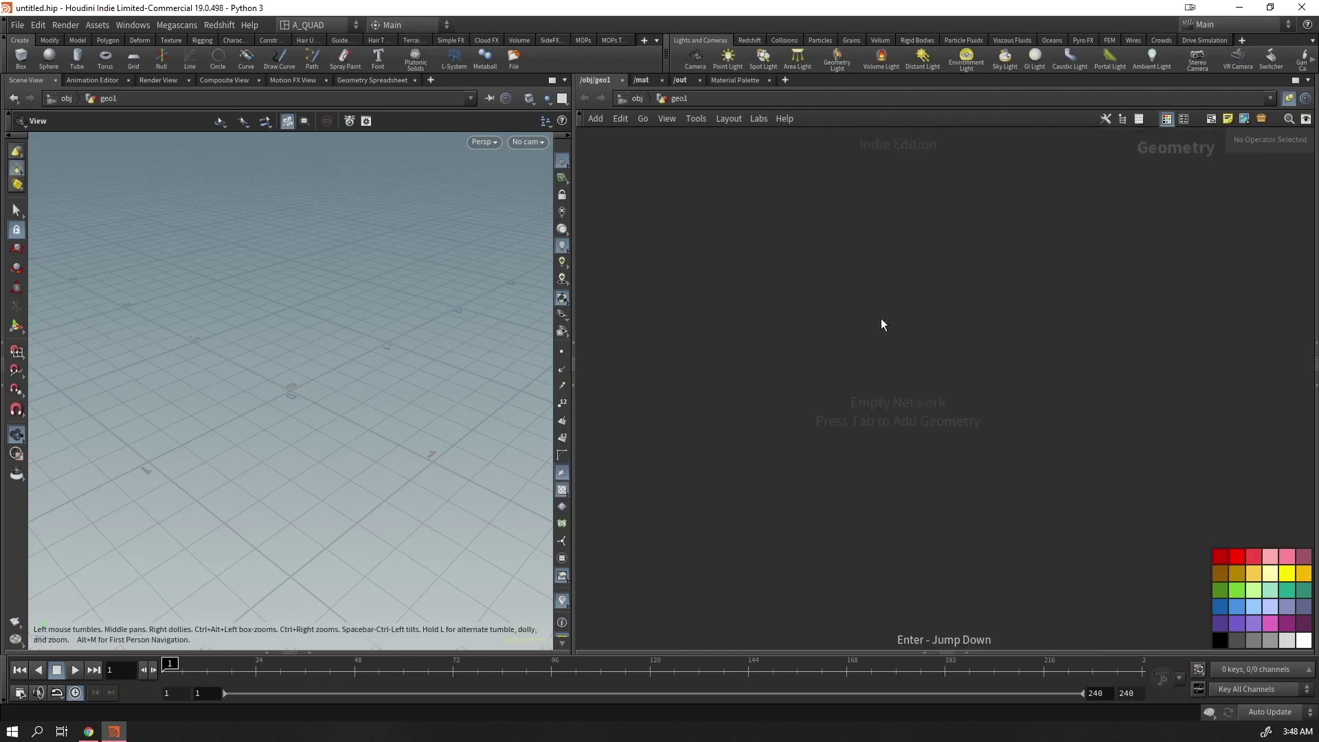
pyautogui.press('Tab')
pyautogui.write('file')
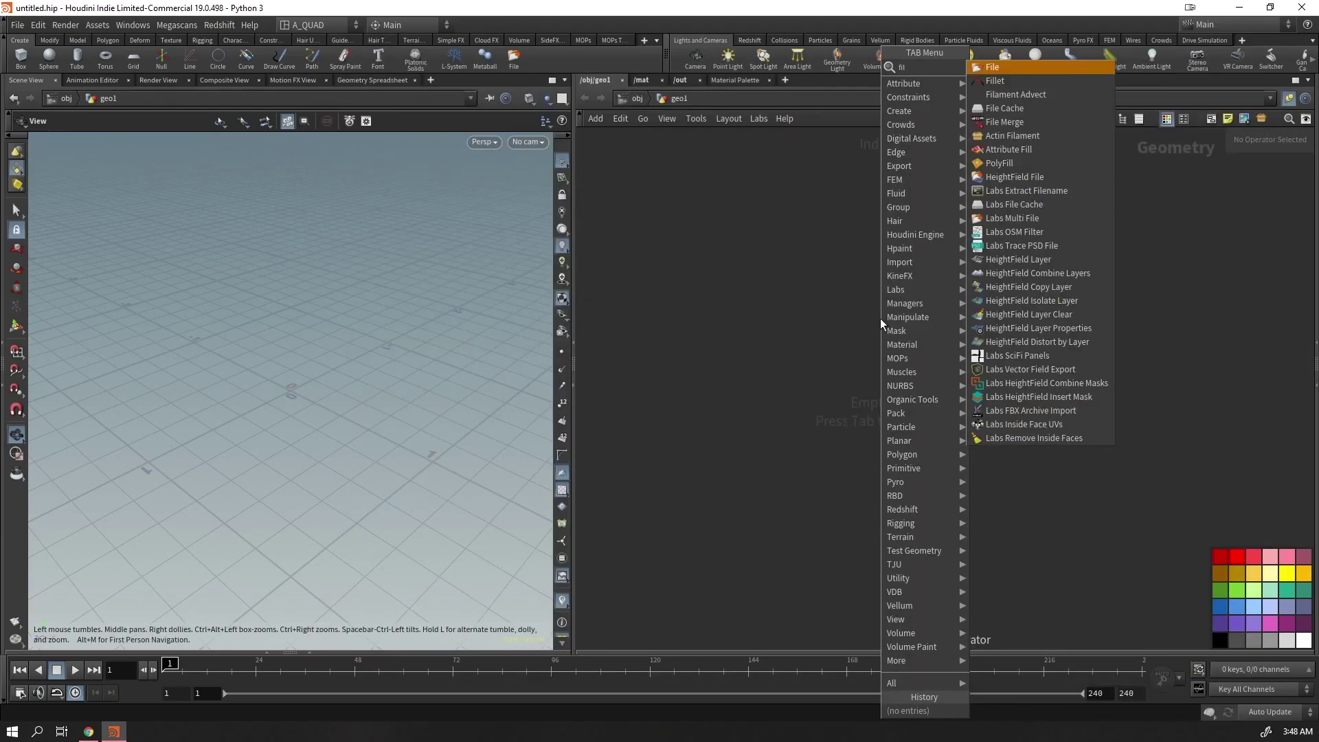
pyautogui.press('Return')
# Load the Georges Gardet.OBJ scan as the File node's geometry file and inspect the model's orientation
pyautogui.click(880, 318)
pyautogui.click(1229, 172)
pyautogui.hotkey('ctrl', 'v')
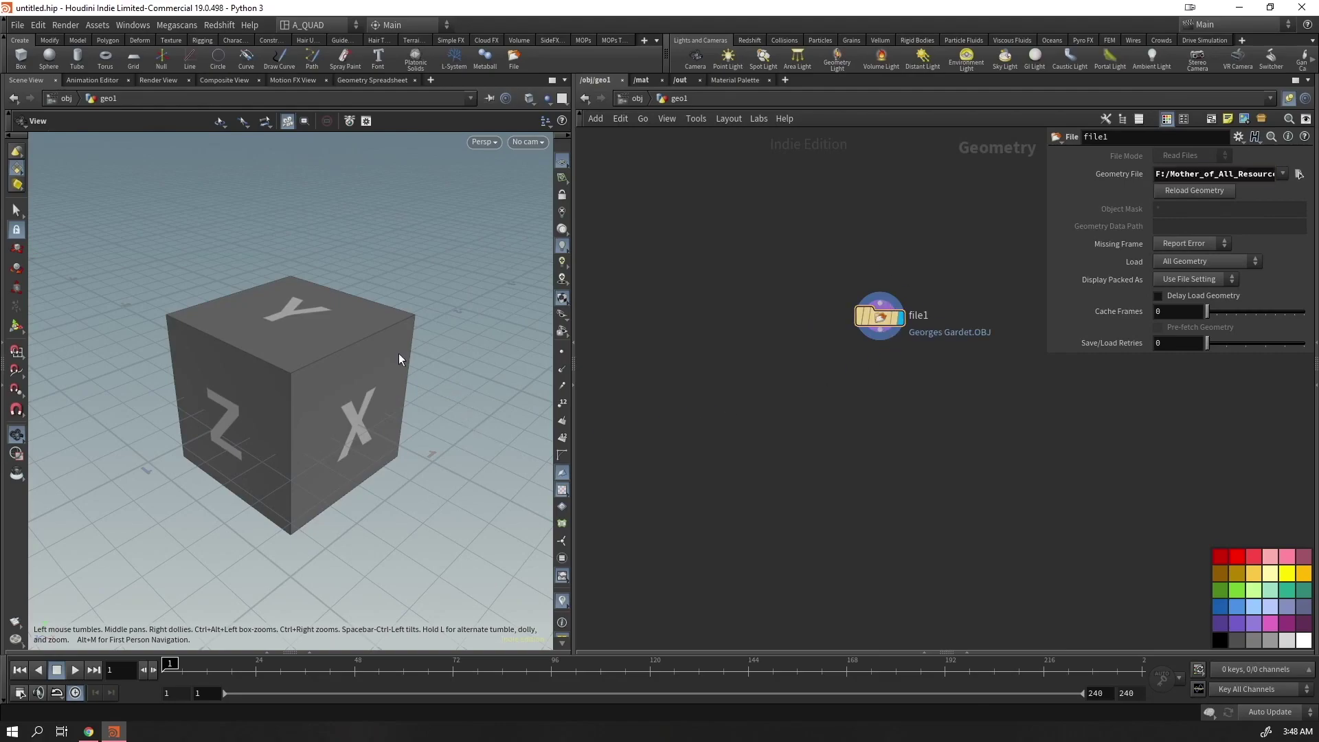
pyautogui.press('f')
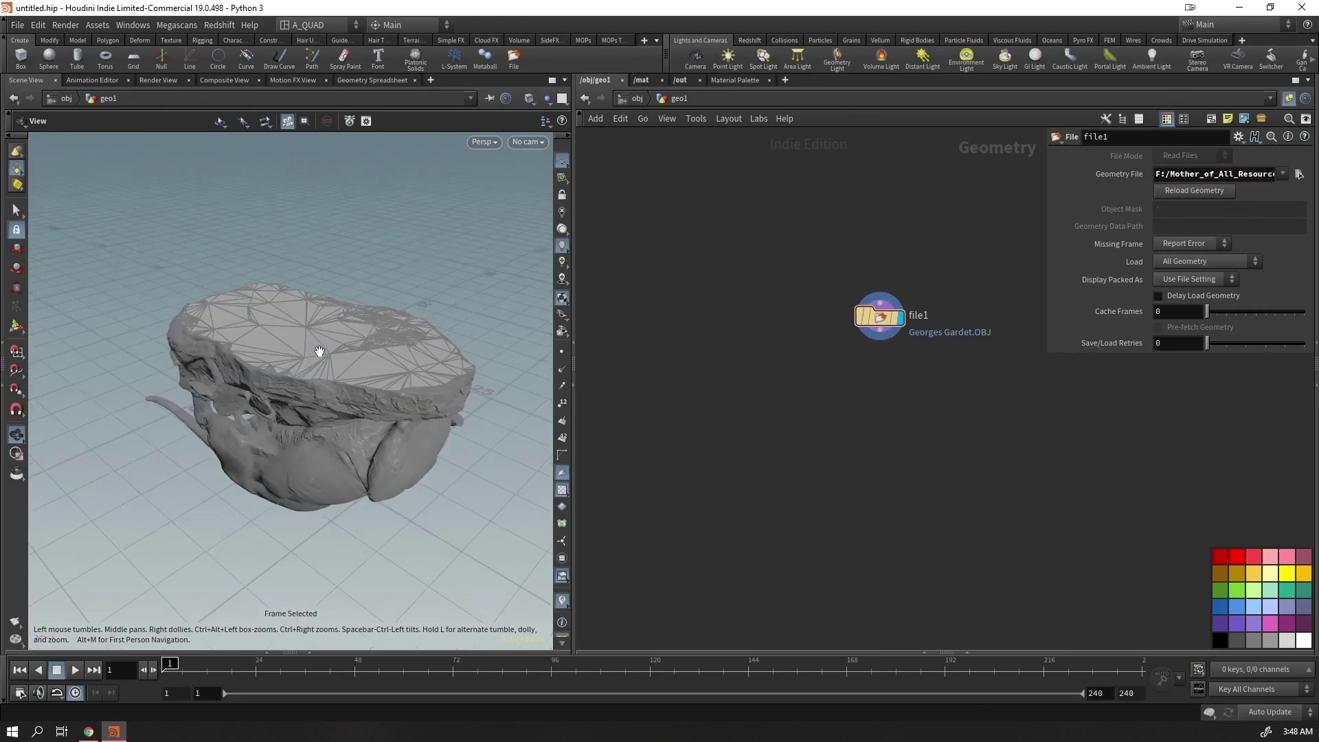
pyautogui.moveTo(333, 358)
pyautogui.mouseDown()
pyautogui.moveTo(460, 298)
pyautogui.moveTo(686, 333)
pyautogui.moveTo(996, 336)
pyautogui.moveTo(324, 385)
pyautogui.moveTo(343, 347)
pyautogui.moveTo(382, 353)
pyautogui.moveTo(274, 385)
pyautogui.moveTo(407, 312)
pyautogui.moveTo(318, 282)
pyautogui.moveTo(430, 227)
pyautogui.moveTo(415, 294)
pyautogui.moveTo(341, 325)
pyautogui.moveTo(328, 367)
pyautogui.moveTo(273, 311)
pyautogui.moveTo(347, 303)
pyautogui.moveTo(341, 353)
pyautogui.mouseUp()
pyautogui.moveTo(210, 311); pyautogui.dragTo(303, 413)
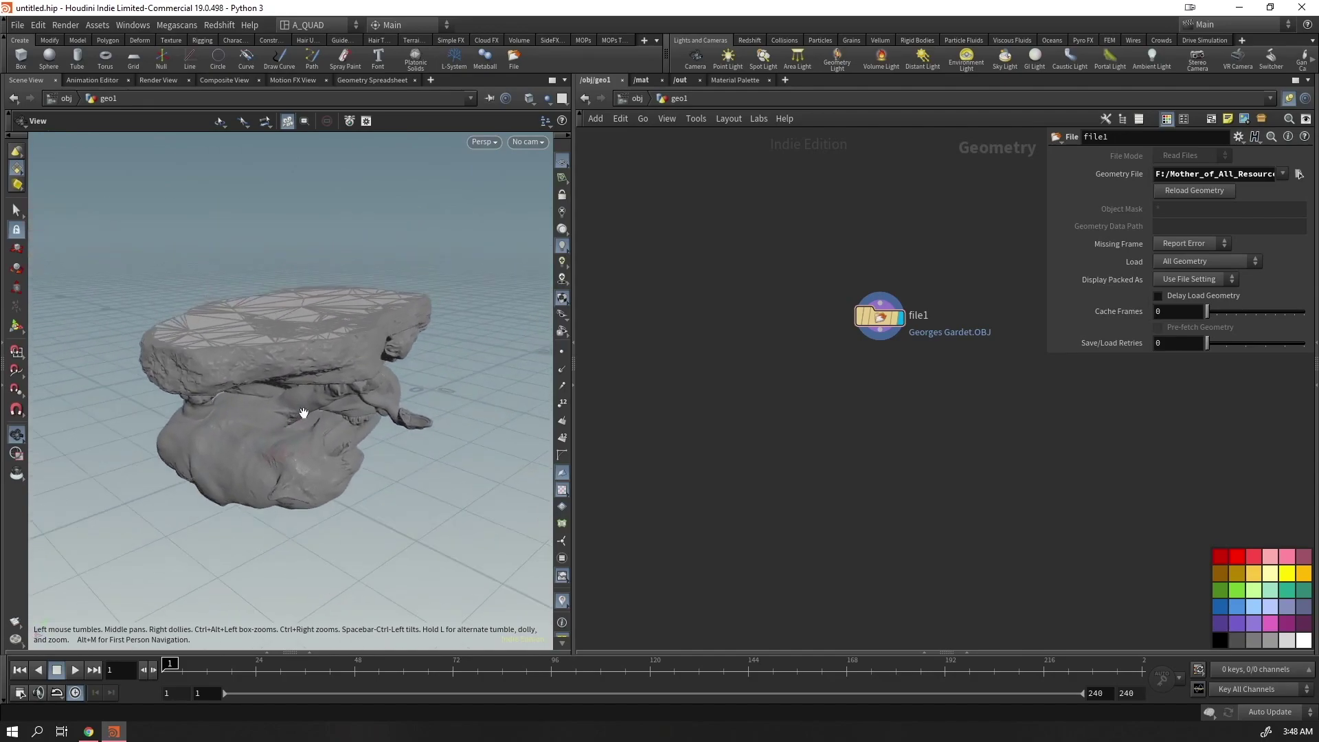
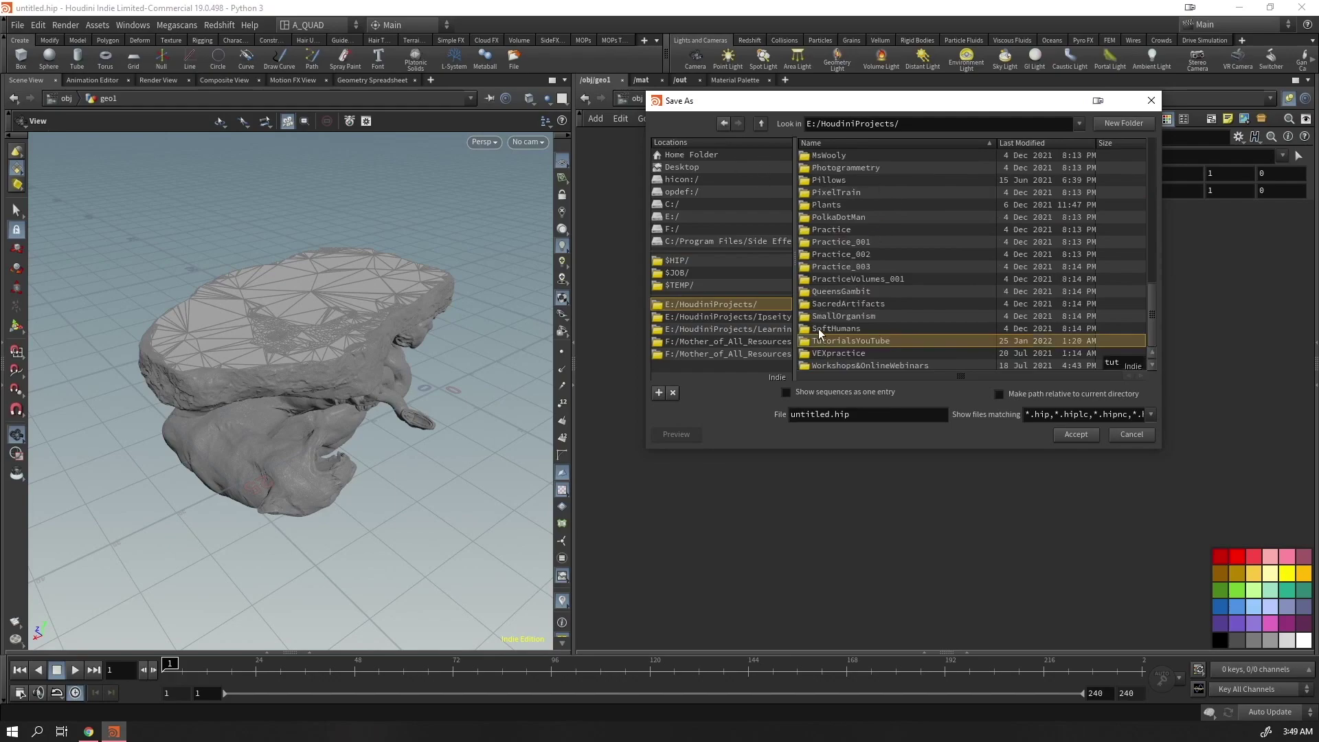
# Save the scene as InfectedTutorial in the E:/HoudiniProjects/TutorialsYouTube/tutorials/InfectedSystem folder
pyautogui.doubleClick(827, 341)
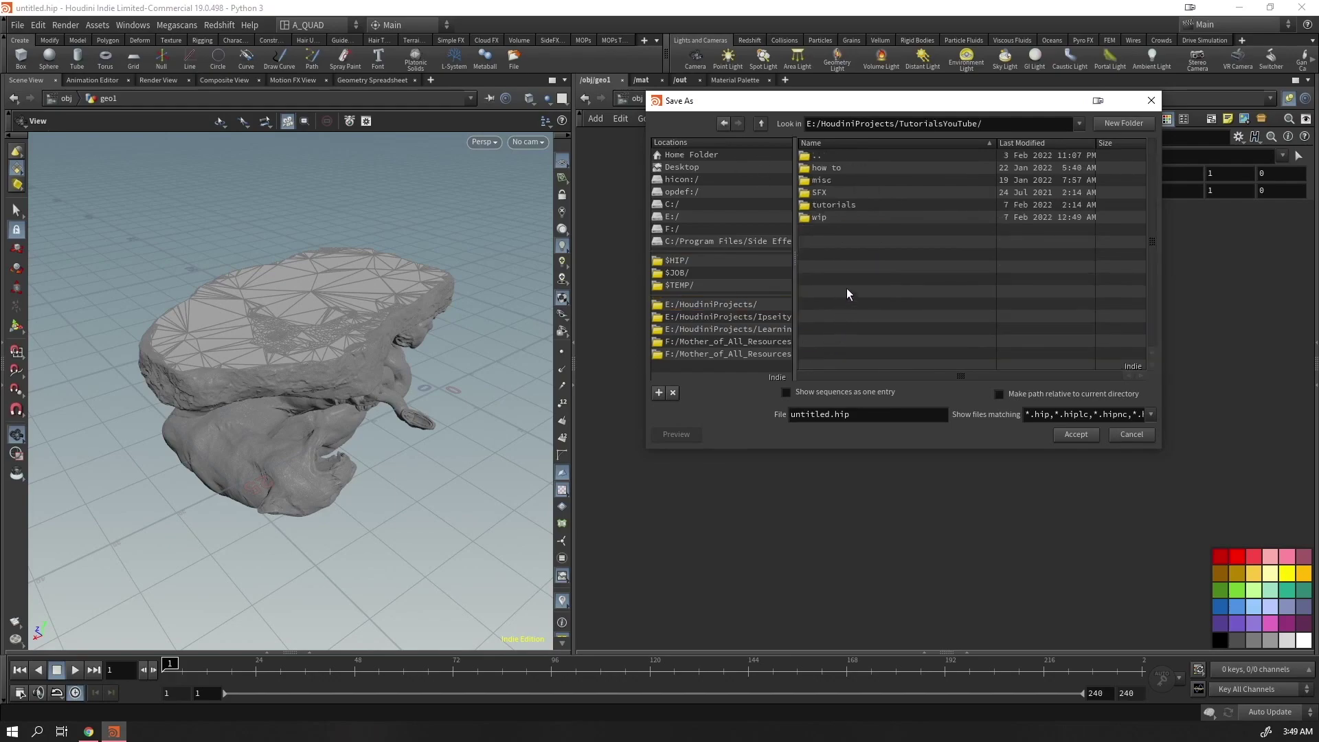
pyautogui.doubleClick(826, 201)
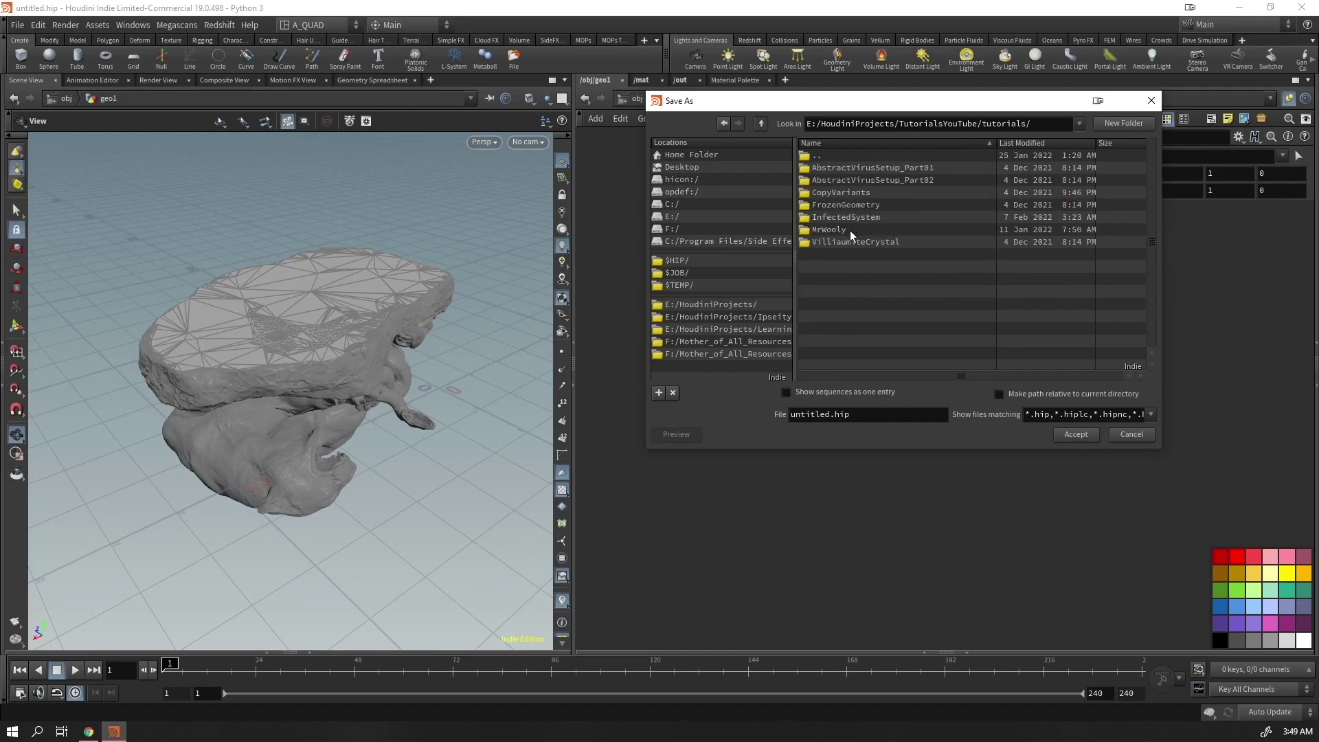
pyautogui.doubleClick(846, 217)
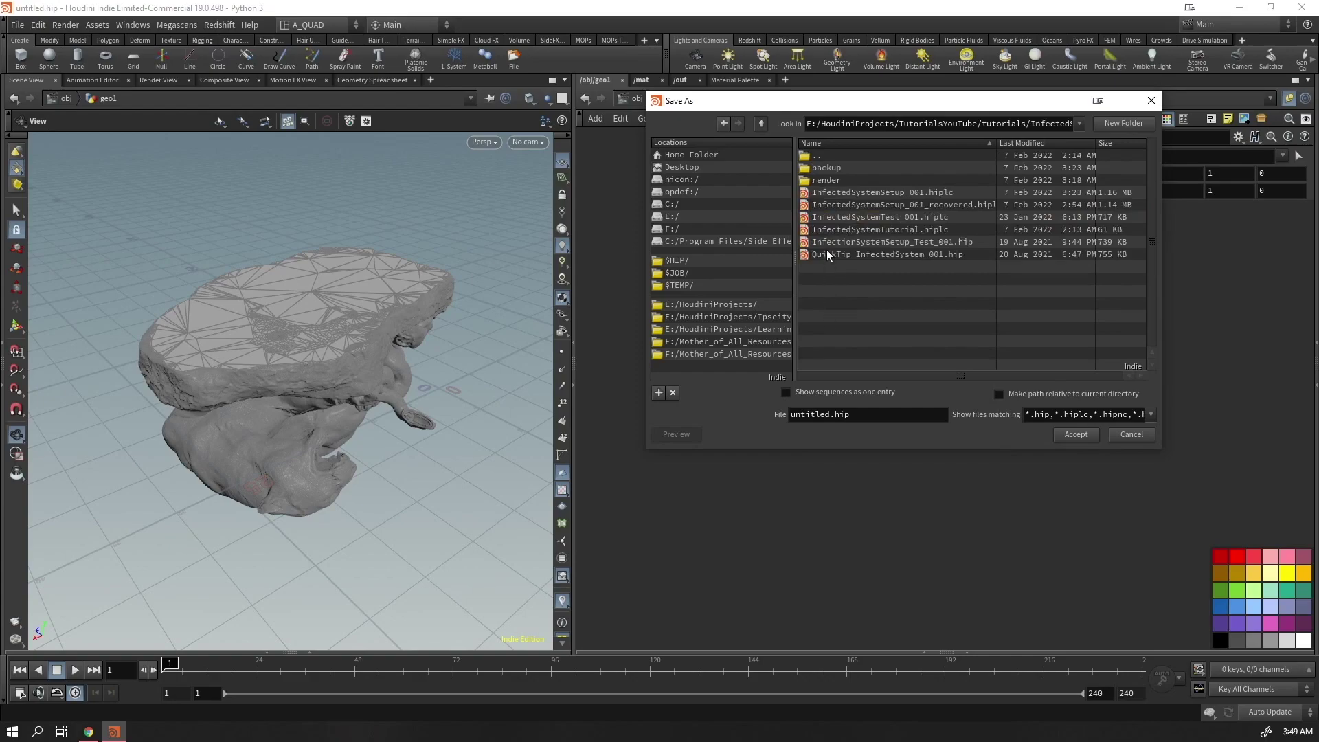
pyautogui.moveTo(855, 415); pyautogui.dragTo(688, 451)
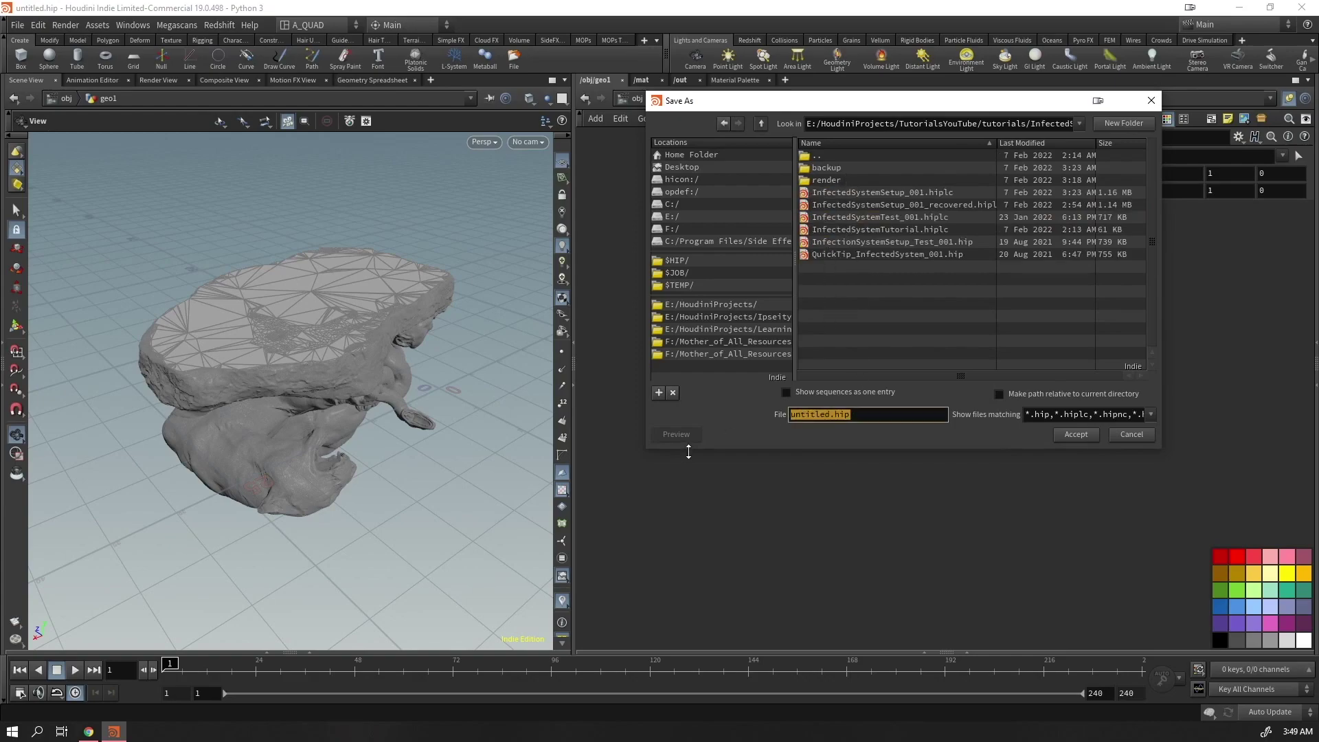
pyautogui.write('InfectedTutorial')
pyautogui.press('Return')
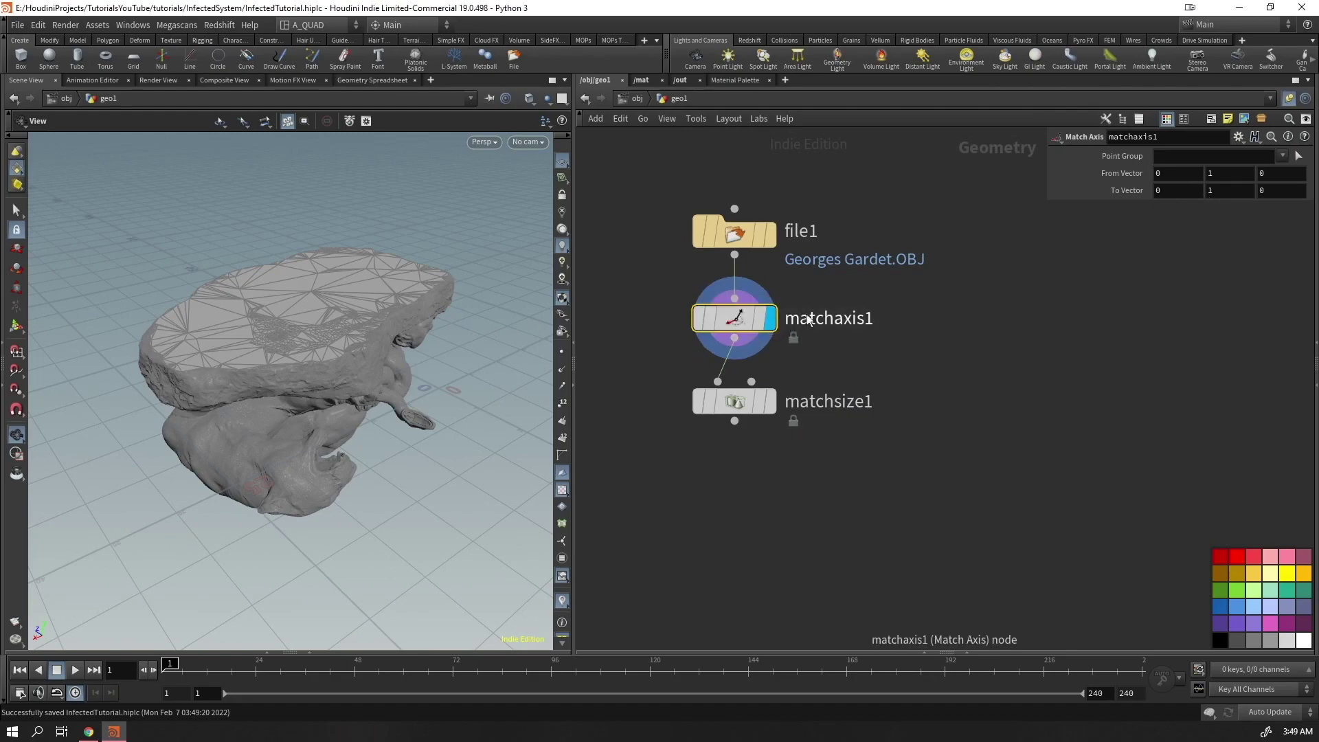
# Set the Y component of the Match Axis node's To Vector to -1 to turn the sculpture upright
pyautogui.click(1226, 190)
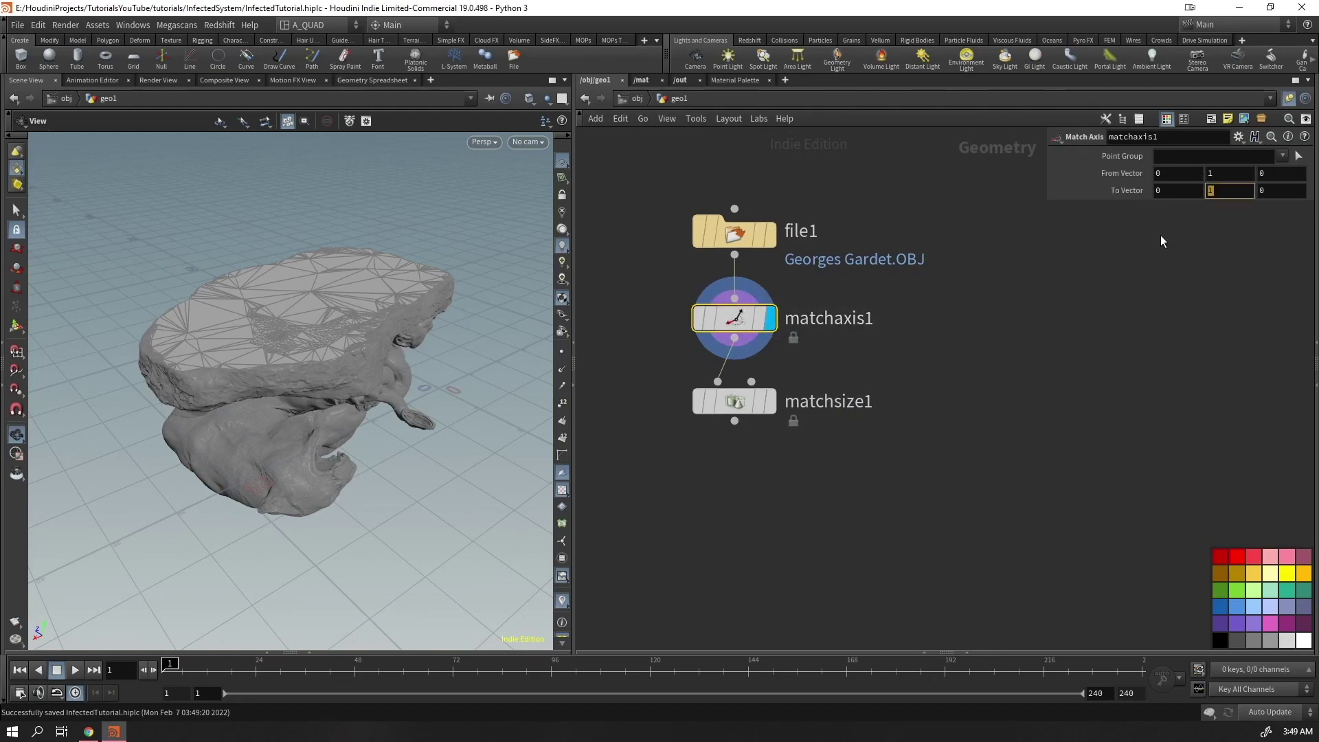
pyautogui.write('-1')
pyautogui.press('Return')
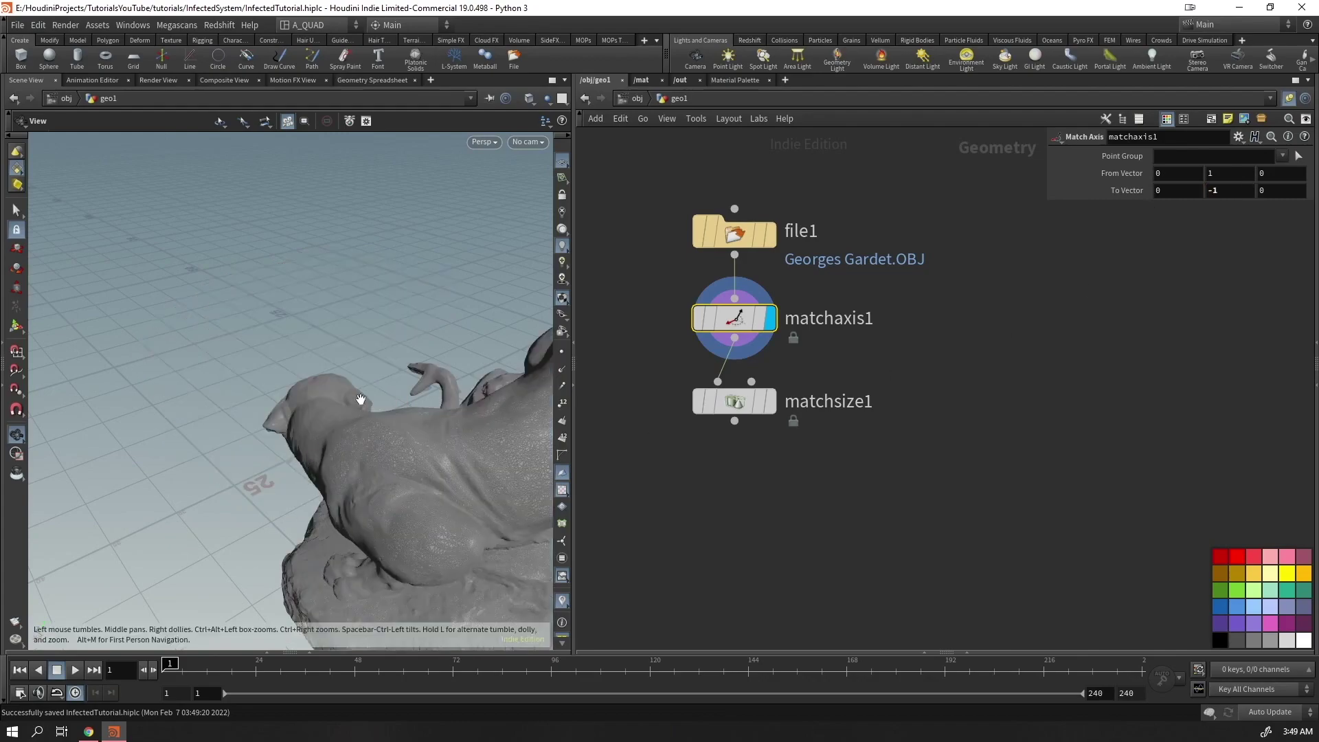
# Display the Match Size node and set its Justify Y to Min, keeping the Y offset at 0
pyautogui.moveTo(353, 392)
pyautogui.mouseDown()
pyautogui.moveTo(507, 392)
pyautogui.moveTo(447, 318)
pyautogui.moveTo(419, 330)
pyautogui.mouseUp()
pyautogui.click(734, 401)
pyautogui.click(770, 401)
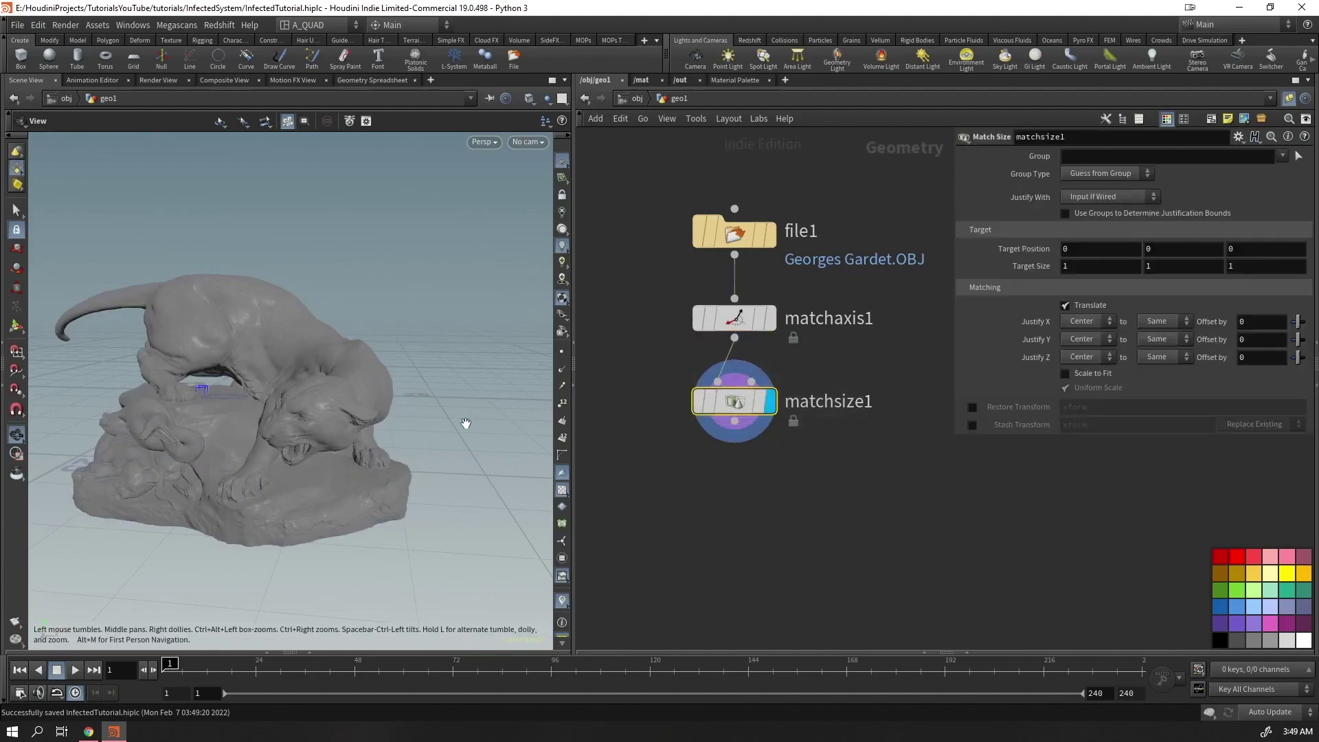
pyautogui.click(1082, 339)
pyautogui.click(1080, 348)
pyautogui.moveTo(374, 306)
pyautogui.mouseDown()
pyautogui.moveTo(336, 312)
pyautogui.moveTo(381, 328)
pyautogui.mouseUp()
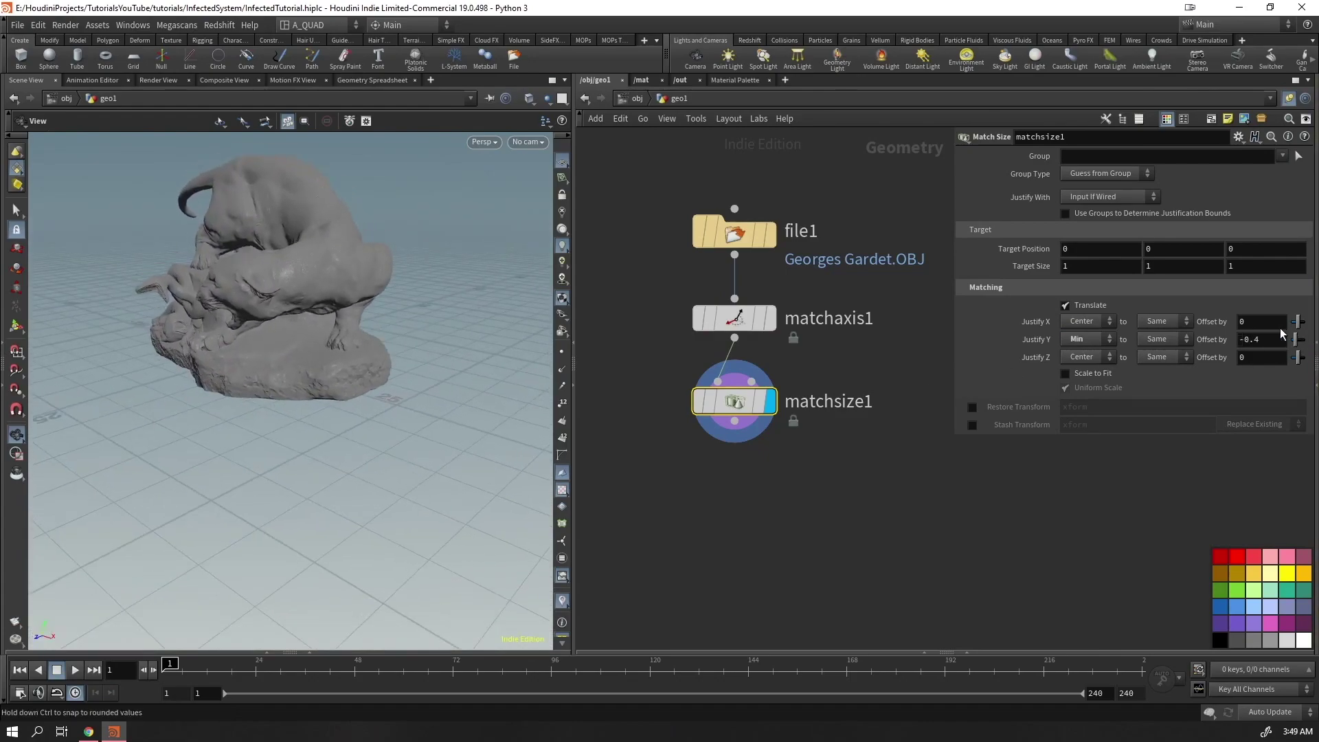
pyautogui.hotkey('ctrl', 'z')
pyautogui.moveTo(295, 353)
pyautogui.mouseDown()
pyautogui.moveTo(285, 365)
pyautogui.moveTo(298, 341)
pyautogui.moveTo(247, 412)
pyautogui.mouseUp()
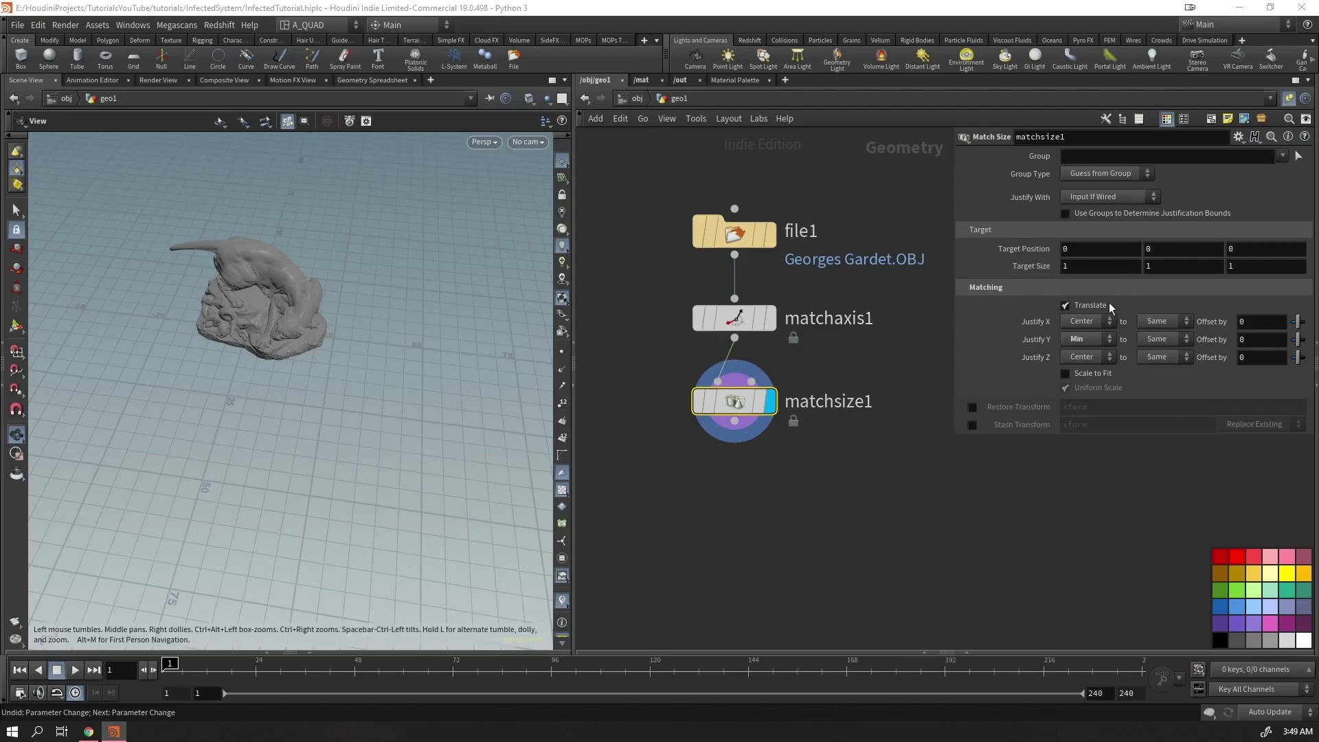
# Enable Scale to Fit on the Match Size node and inspect the sculpture inside its bounding box
pyautogui.click(1086, 374)
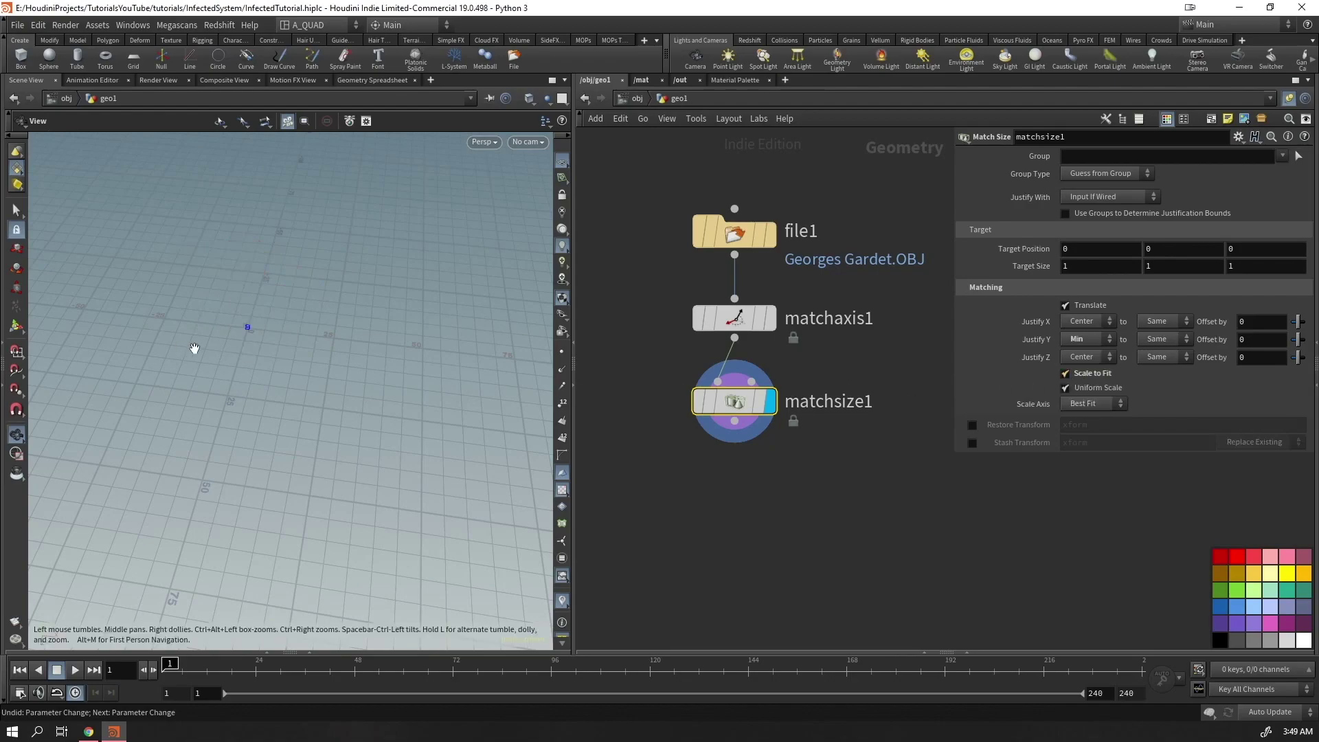
pyautogui.press('f')
pyautogui.scroll(-6, 347, 383)
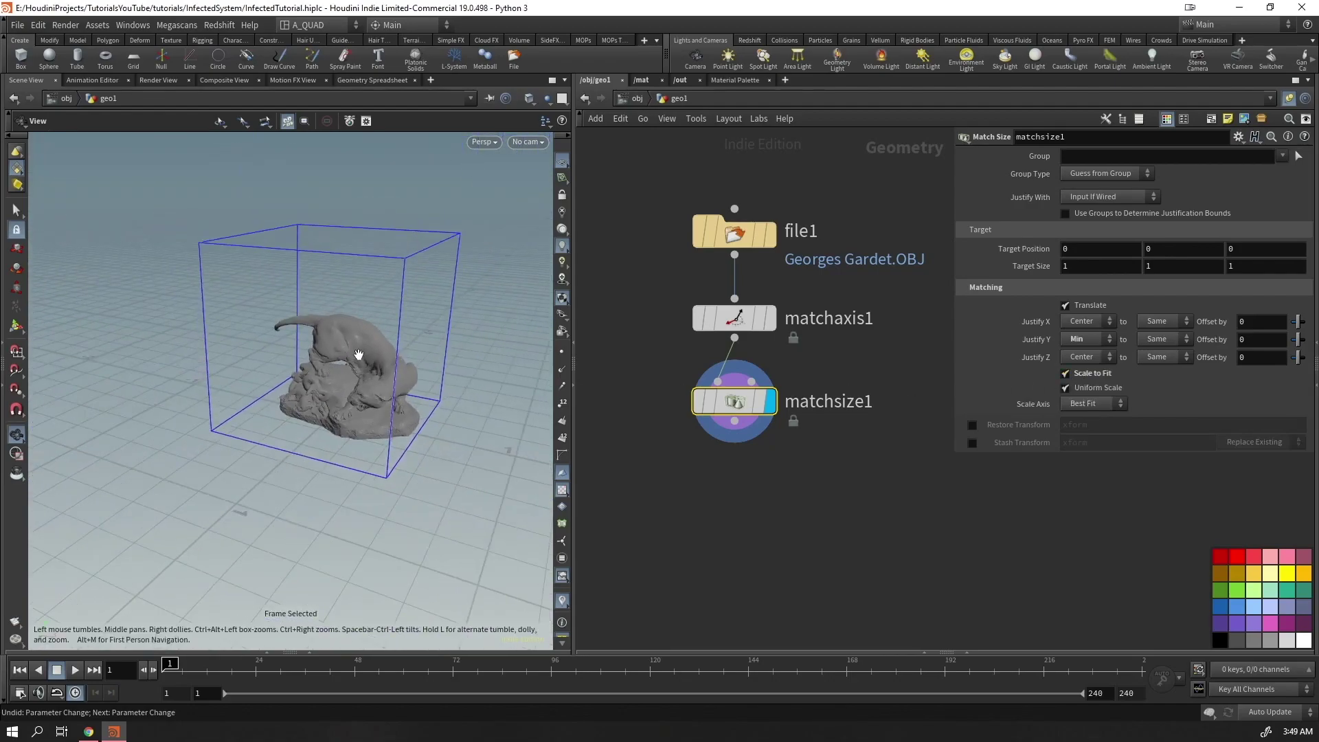
pyautogui.scroll(2, 392, 339)
pyautogui.moveTo(392, 339); pyautogui.dragTo(653, 386)
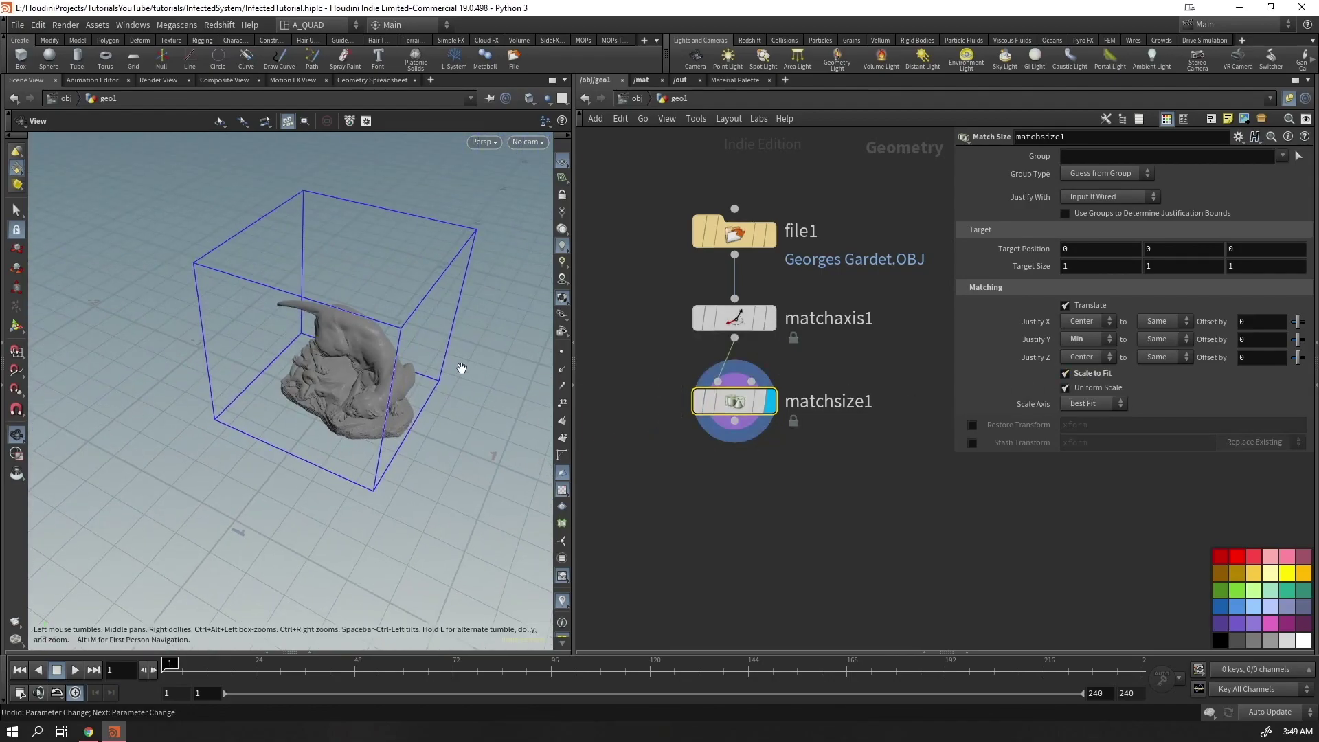
pyautogui.moveTo(459, 368); pyautogui.dragTo(409, 443)
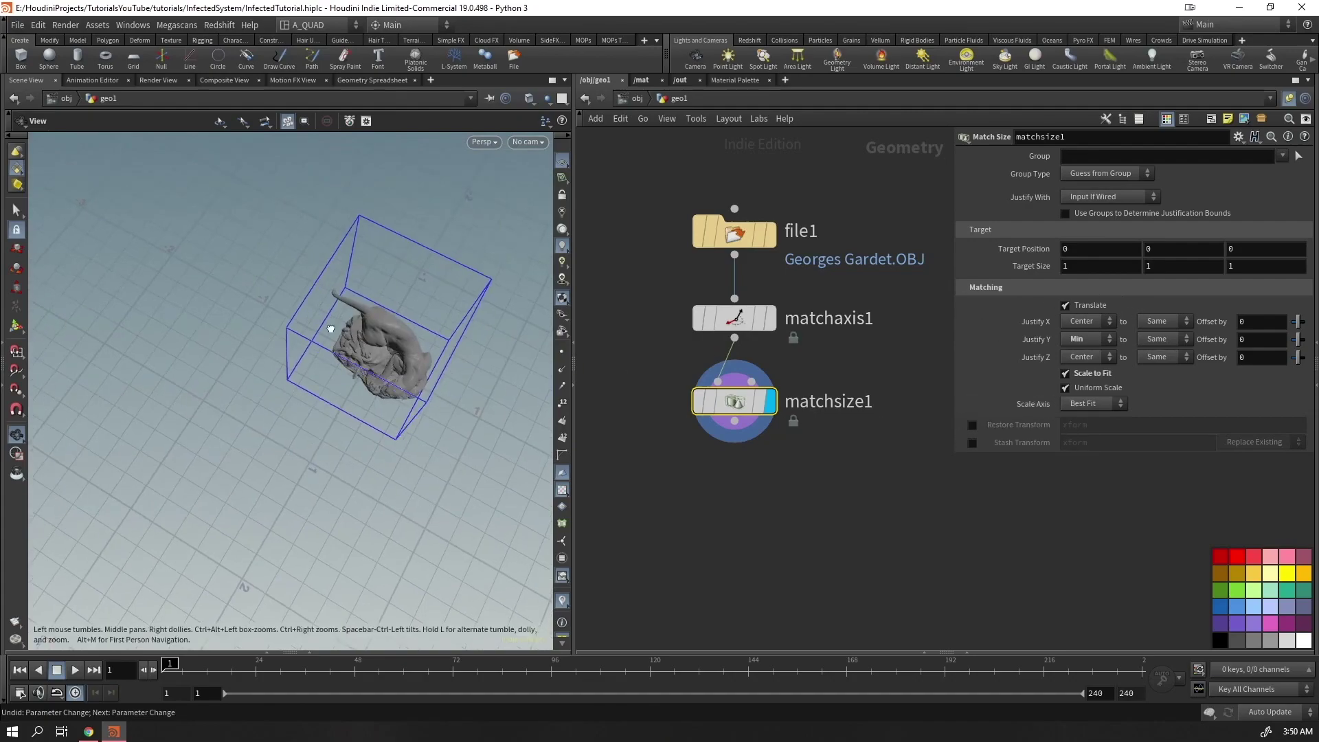
pyautogui.moveTo(331, 329); pyautogui.dragTo(356, 295)
pyautogui.moveTo(373, 386); pyautogui.dragTo(401, 377)
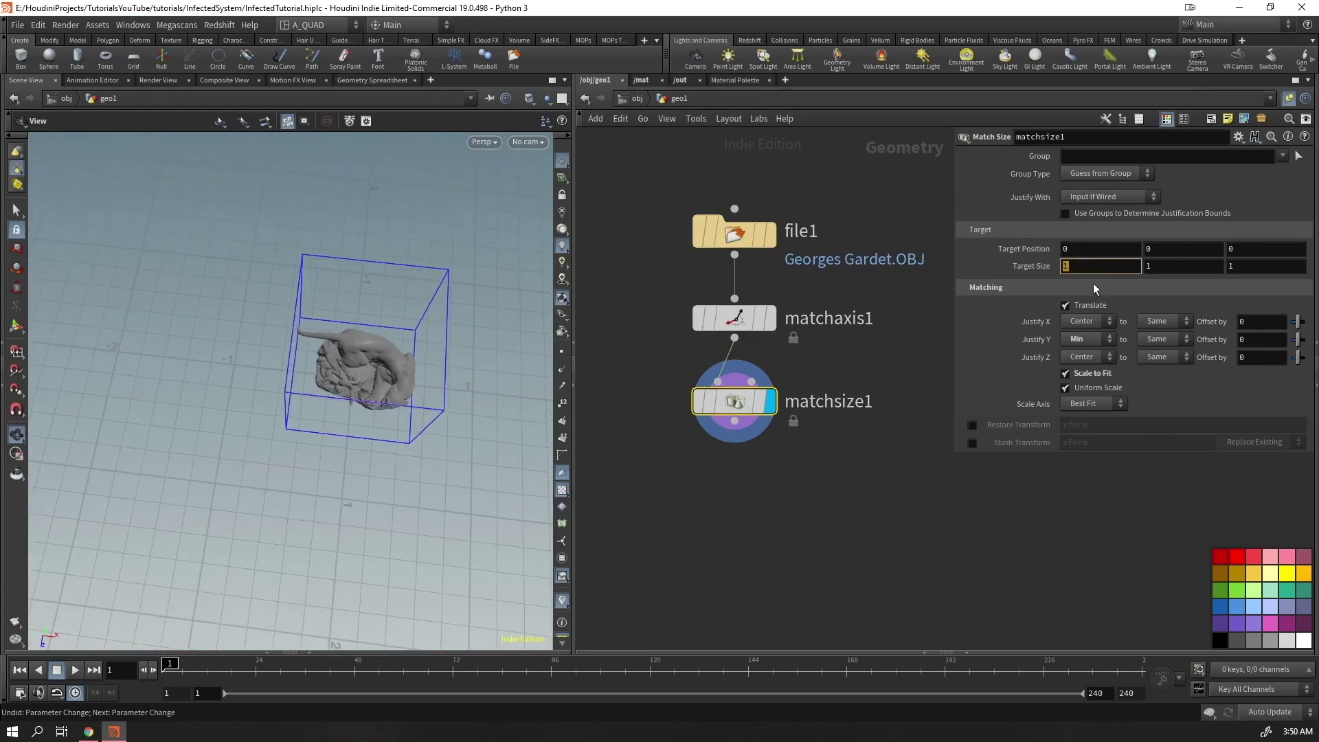
# Try X, Y and Z as the Match Size node's Scale Axis, and return it to Best Fit
pyautogui.click(1102, 405)
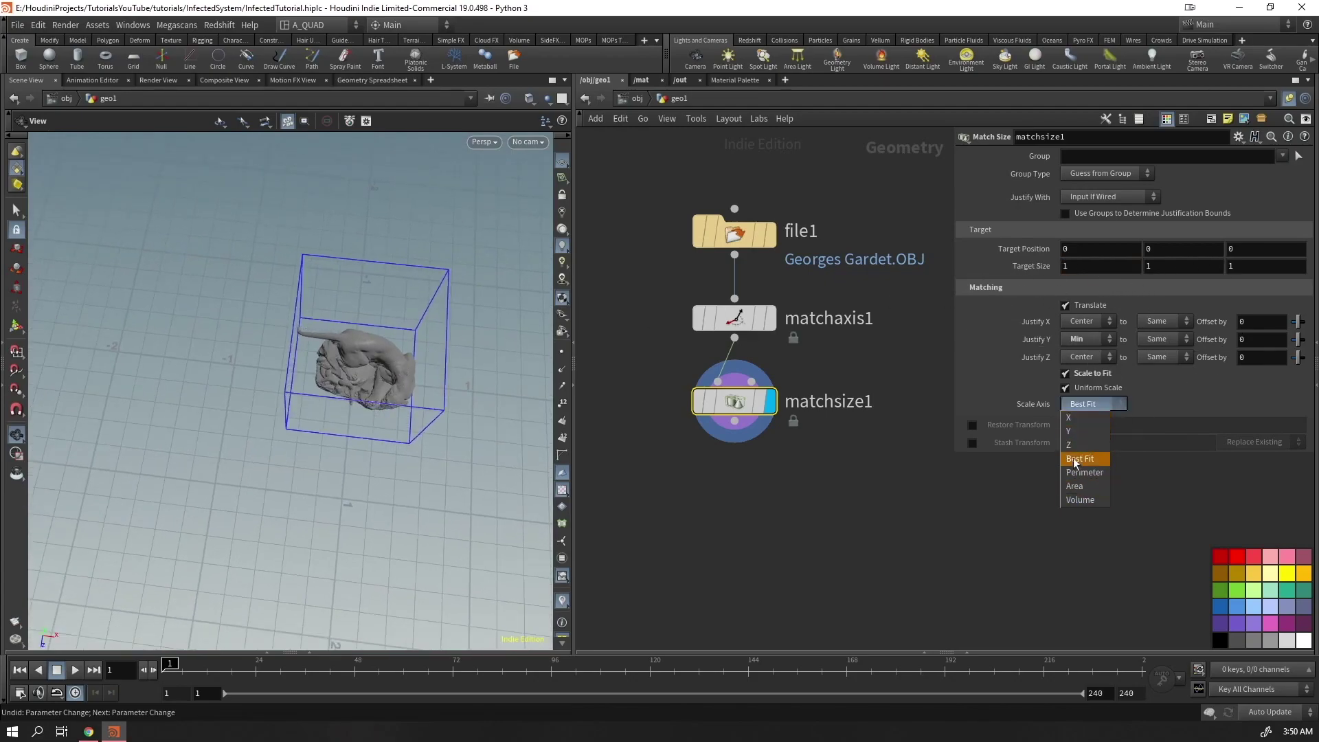
pyautogui.click(1077, 420)
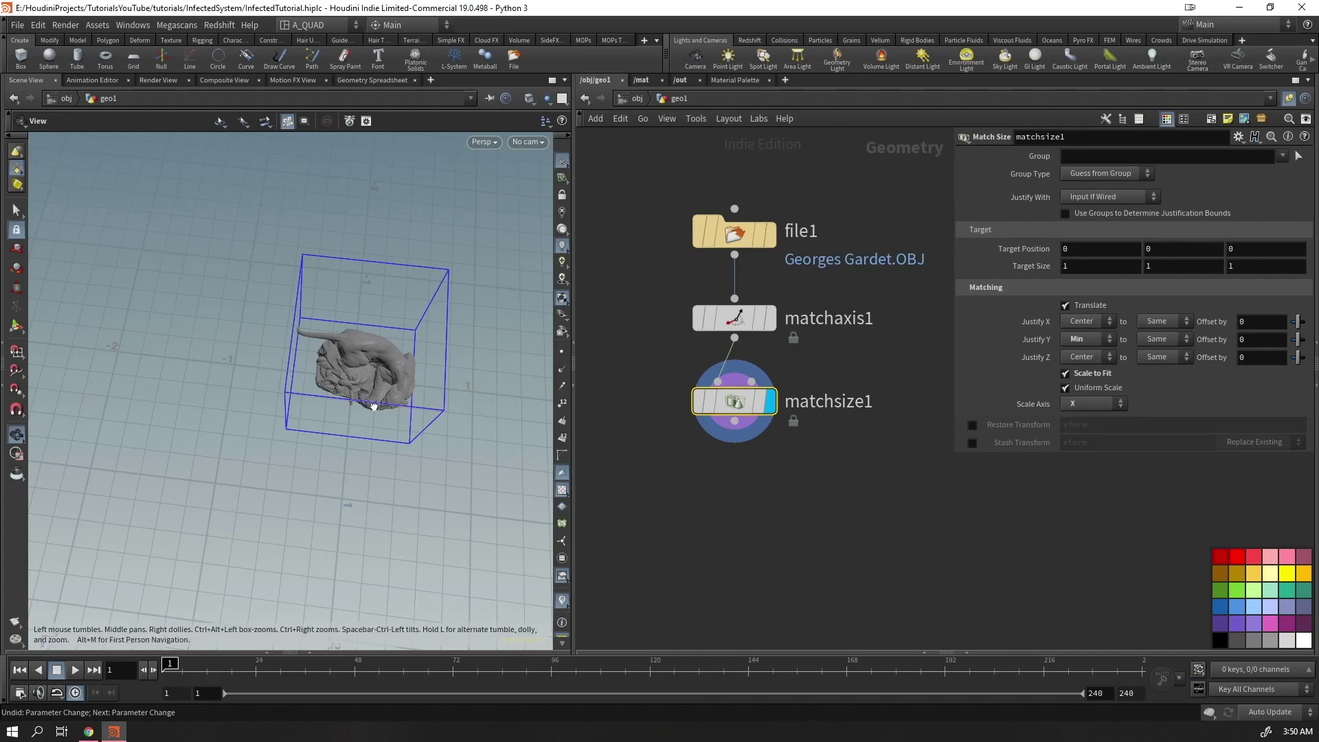
pyautogui.moveTo(495, 323); pyautogui.dragTo(412, 425)
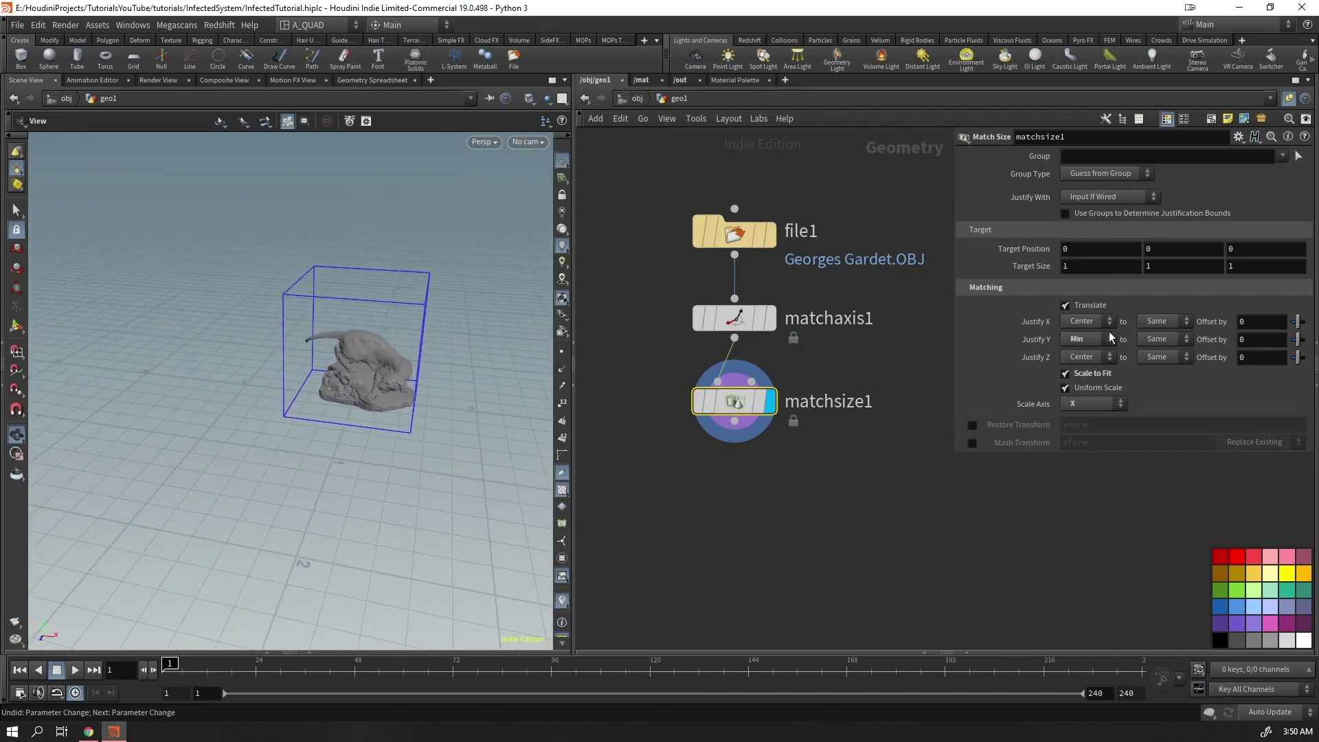
pyautogui.click(1085, 410)
pyautogui.click(1084, 423)
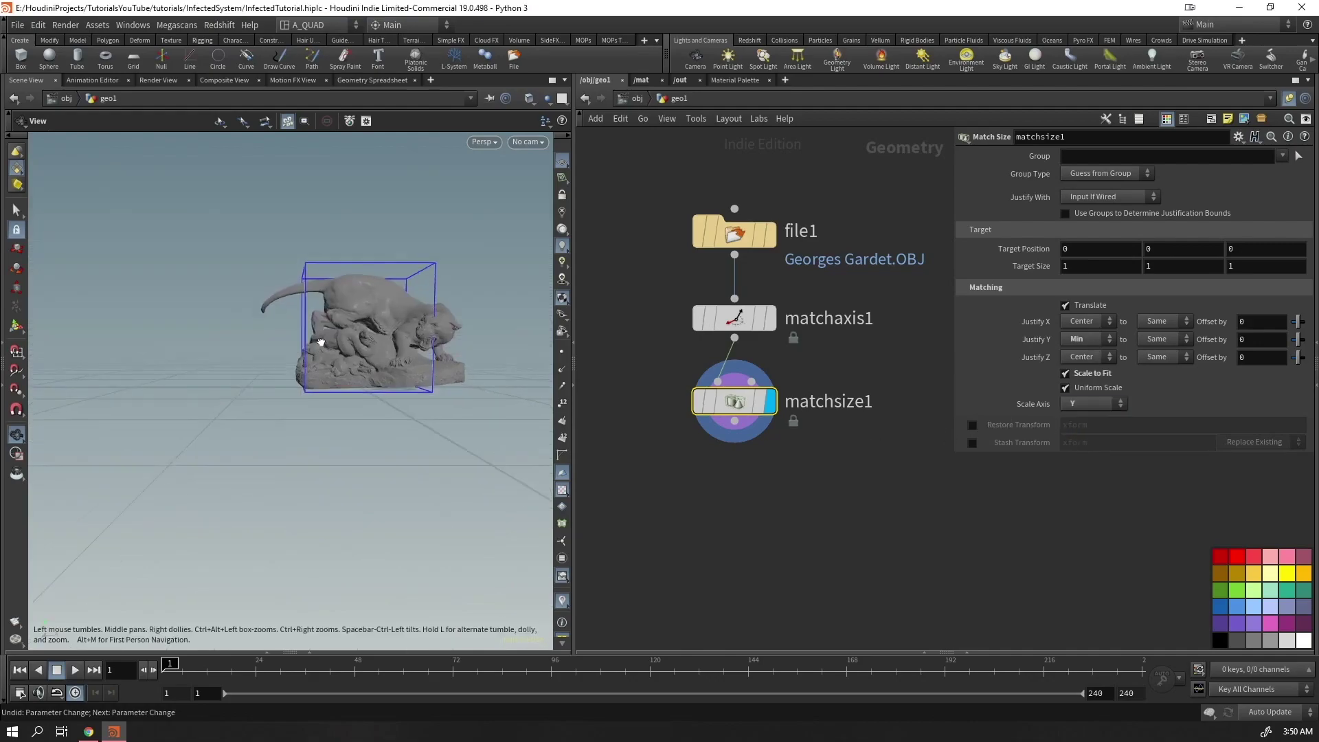
pyautogui.click(1085, 405)
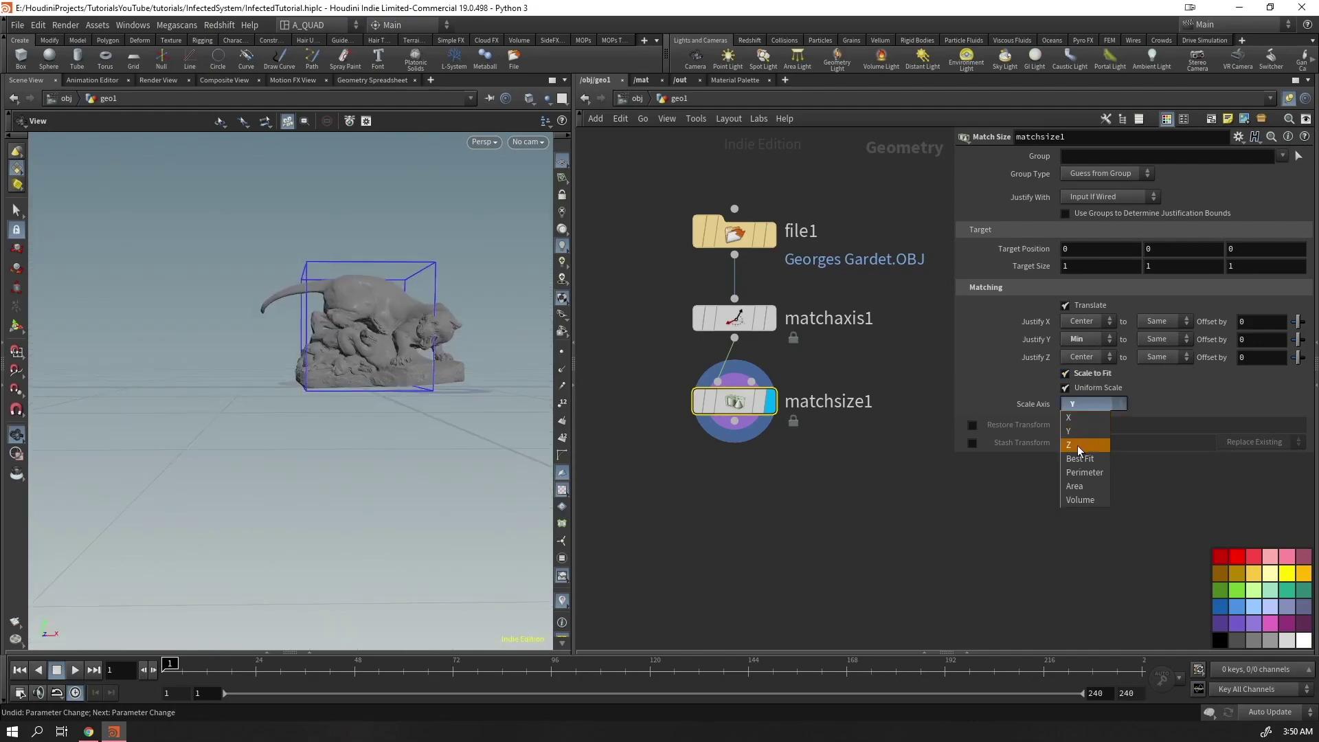
pyautogui.click(1077, 445)
pyautogui.click(1099, 411)
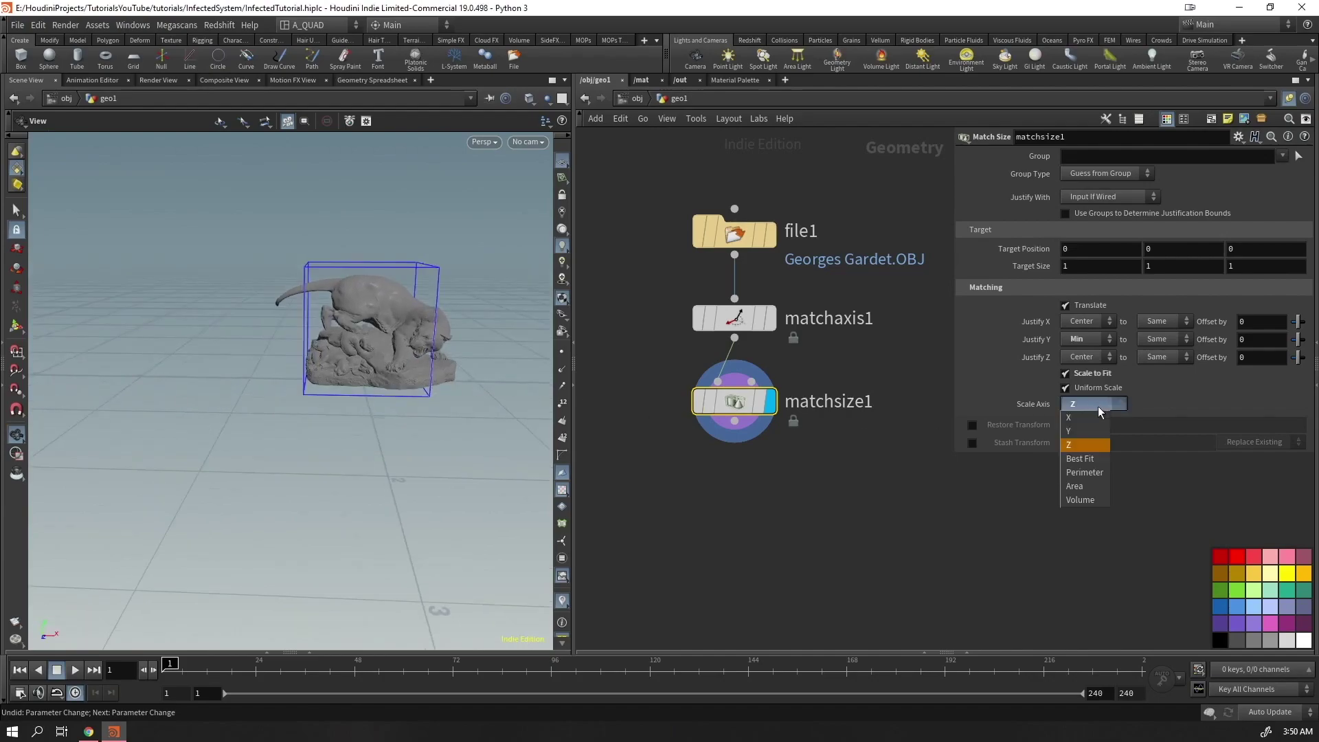
pyautogui.click(1092, 459)
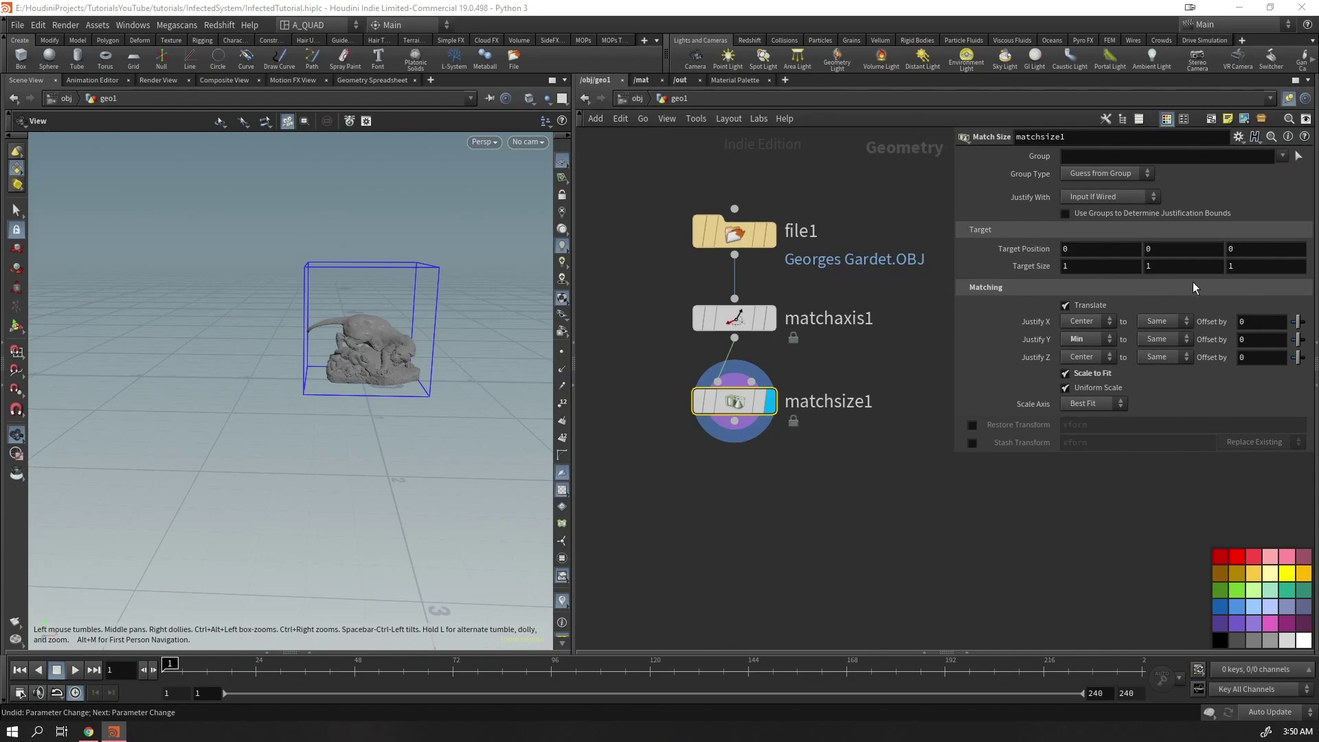
# Set the Match Size node's Target Size to 3.5 on all three axes
pyautogui.moveTo(1016, 271); pyautogui.dragTo(1177, 270, button='middle')
pyautogui.hotkey('ctrl', 'z')
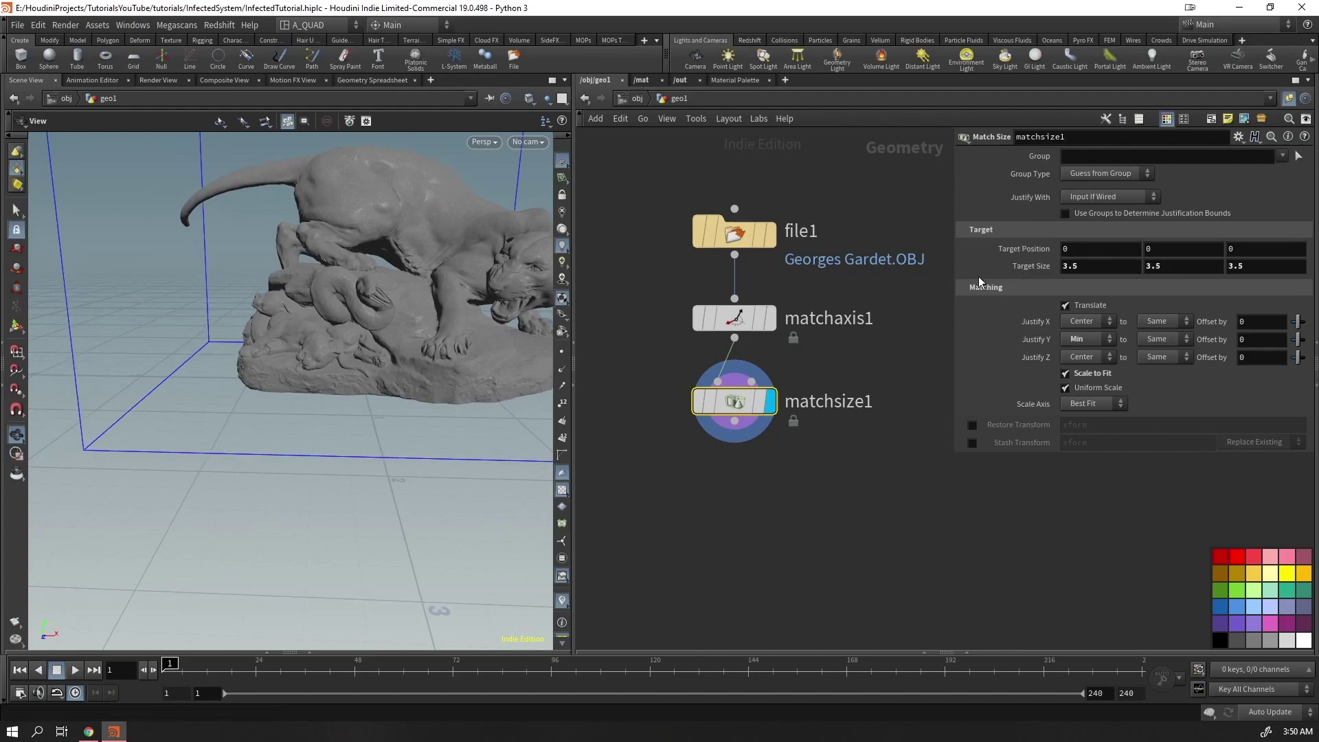
pyautogui.moveTo(274, 447); pyautogui.dragTo(311, 393)
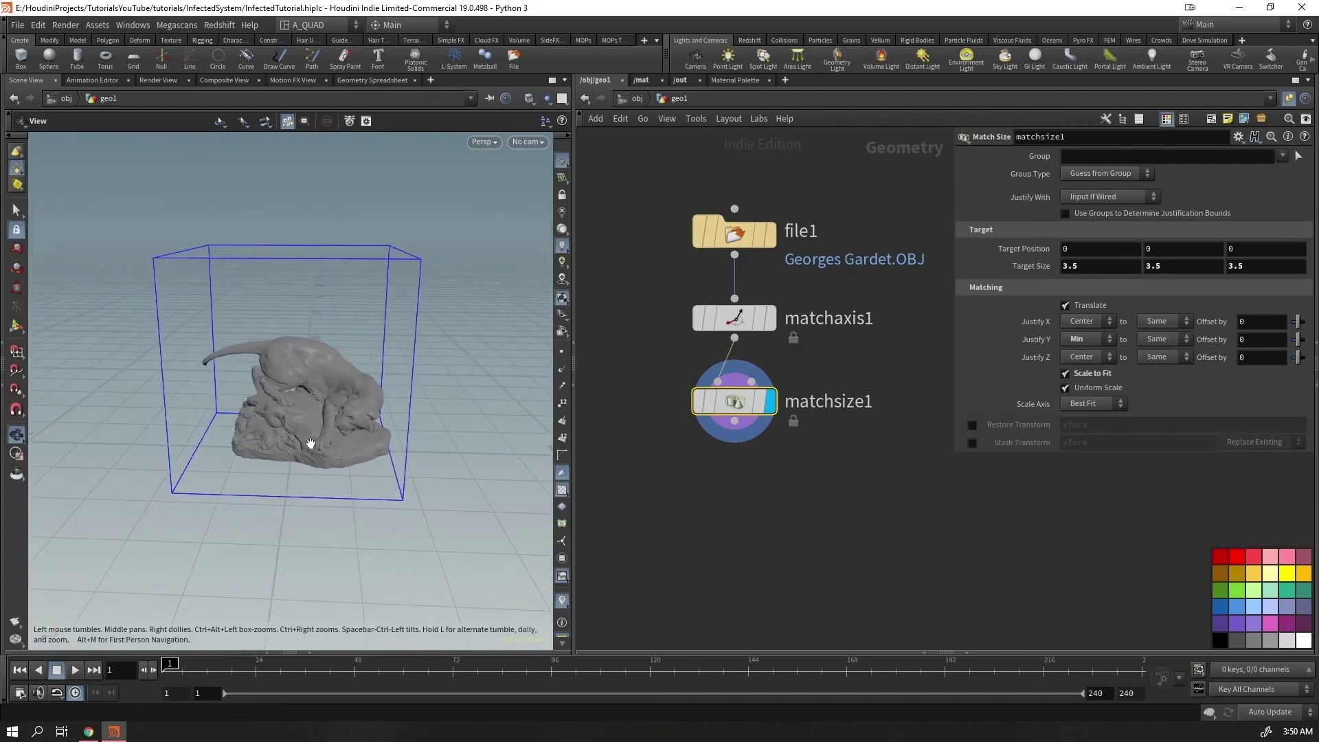
# Move the File, Match Axis and Match Size nodes together in the network, and examine the scaled sculpture's detail up close
pyautogui.moveTo(739, 440); pyautogui.dragTo(805, 171)
pyautogui.moveTo(735, 401); pyautogui.dragTo(799, 383)
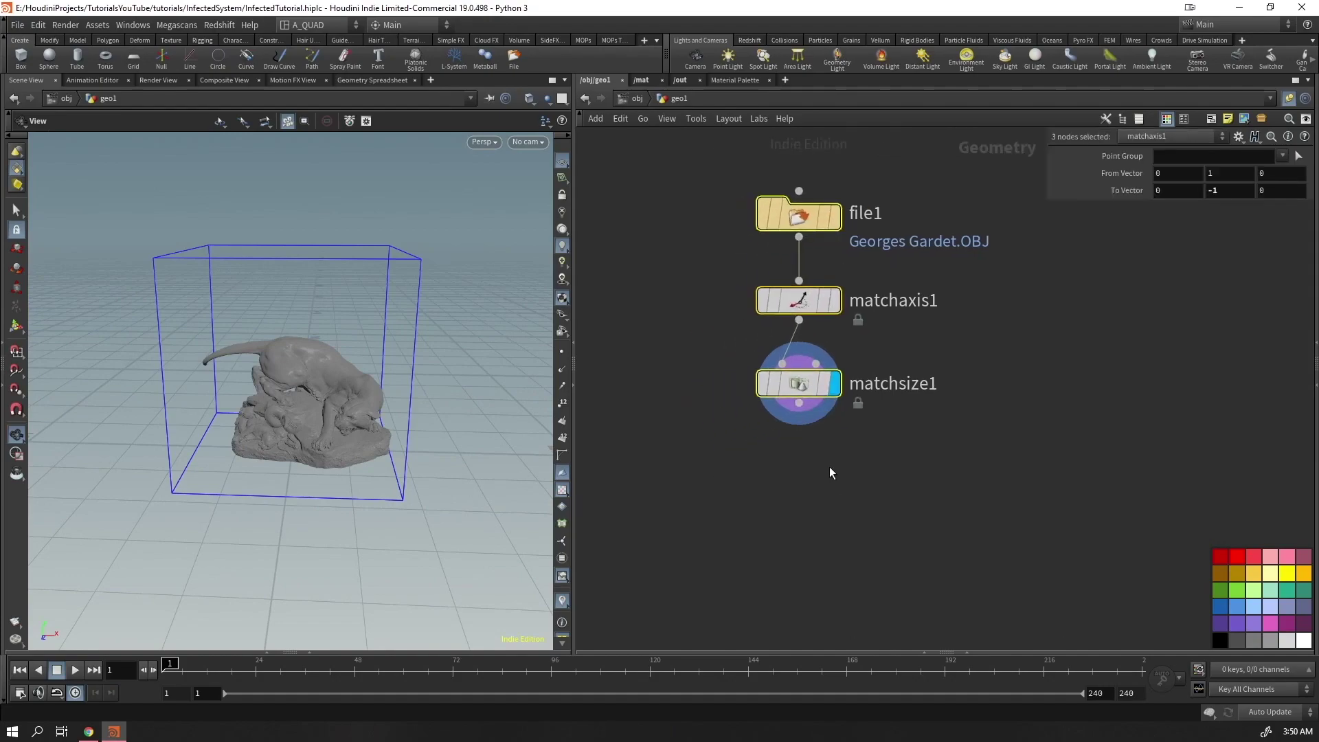
pyautogui.click(840, 480)
pyautogui.moveTo(777, 500); pyautogui.dragTo(715, 392, button='middle')
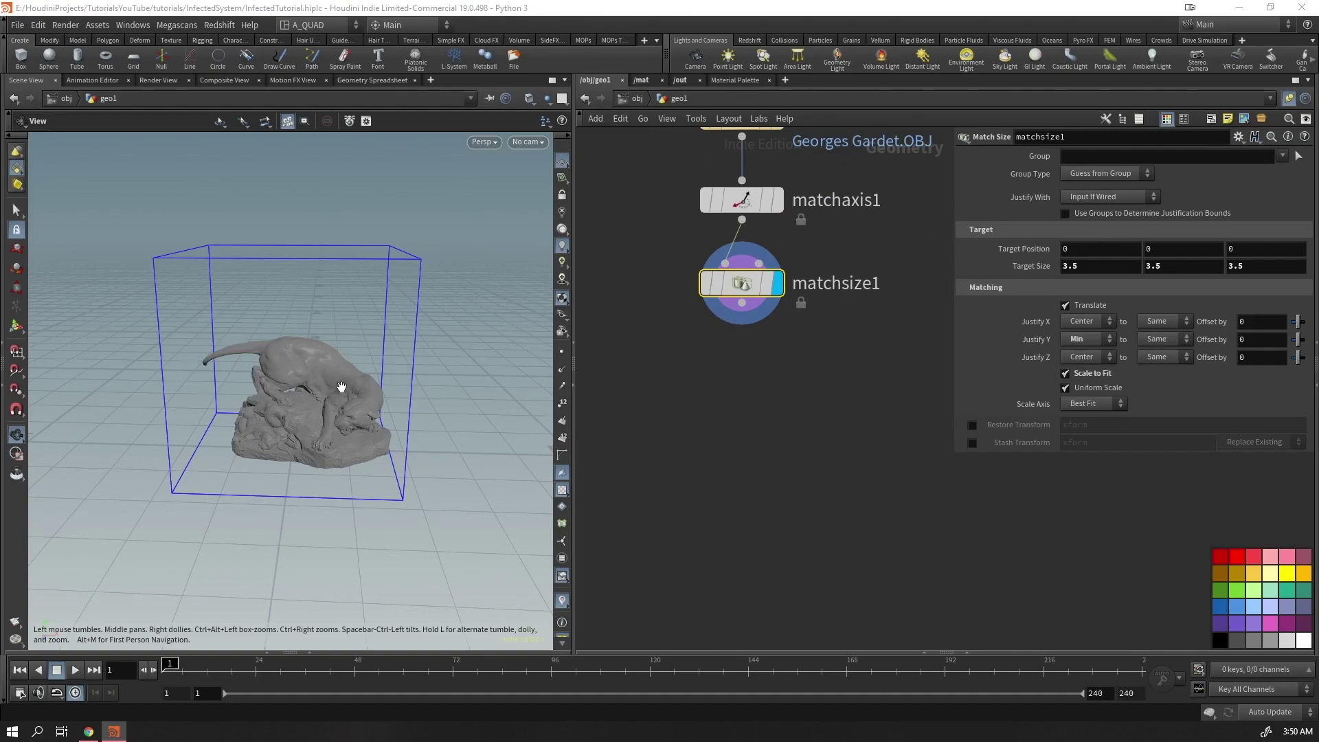
pyautogui.scroll(6, 344, 419)
pyautogui.moveTo(395, 331)
pyautogui.mouseDown()
pyautogui.moveTo(486, 318)
pyautogui.moveTo(374, 353)
pyautogui.moveTo(306, 445)
pyautogui.moveTo(301, 370)
pyautogui.mouseUp()
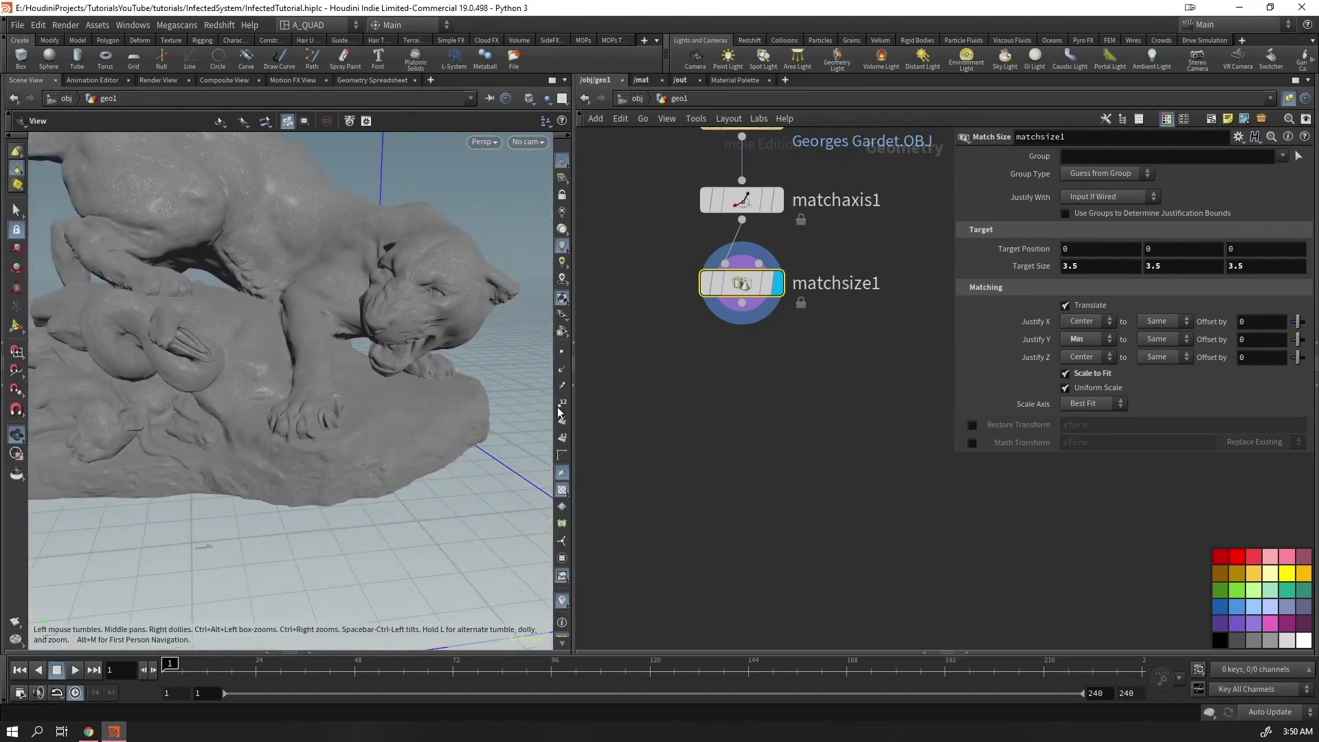
pyautogui.moveTo(474, 384)
pyautogui.mouseDown()
pyautogui.moveTo(359, 364)
pyautogui.moveTo(543, 384)
pyautogui.mouseUp()
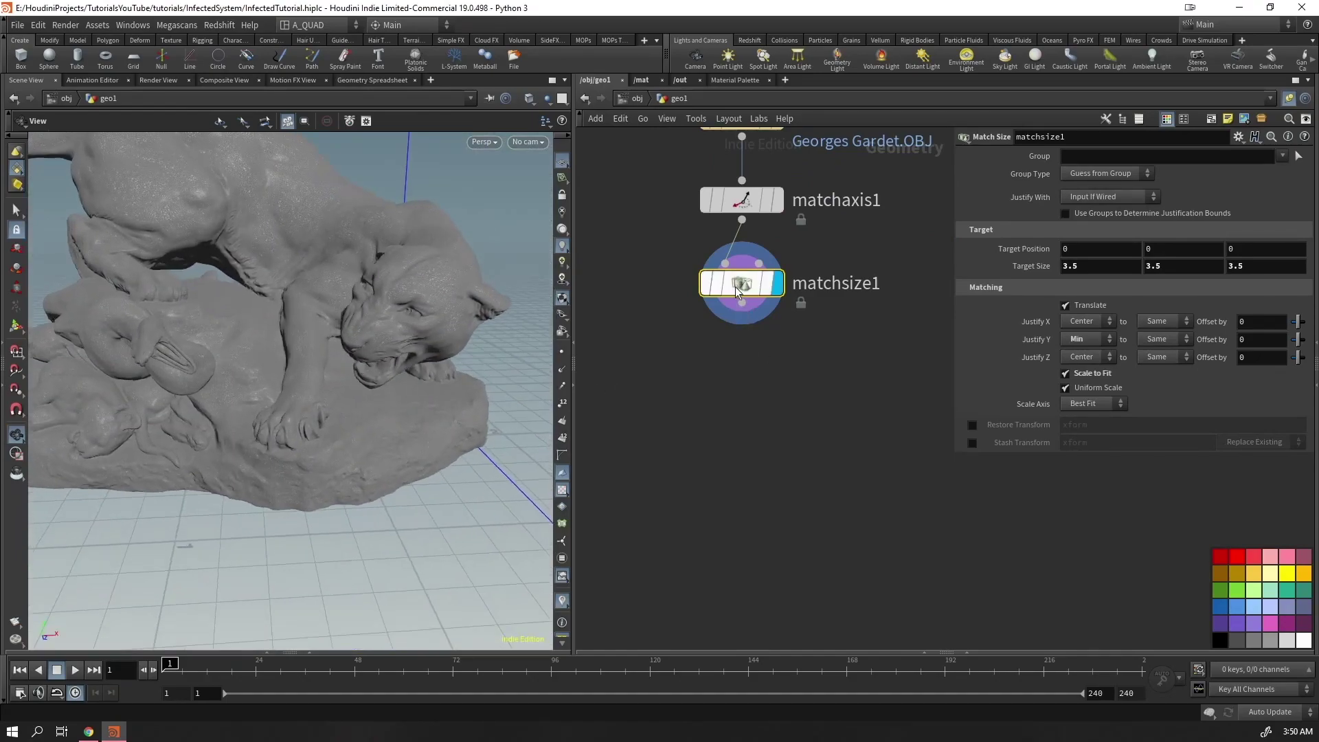
# Add a VDB from Polygons node below the Match Size node, connected to its output and displayed
pyautogui.moveTo(735, 288)
pyautogui.press('Tab')
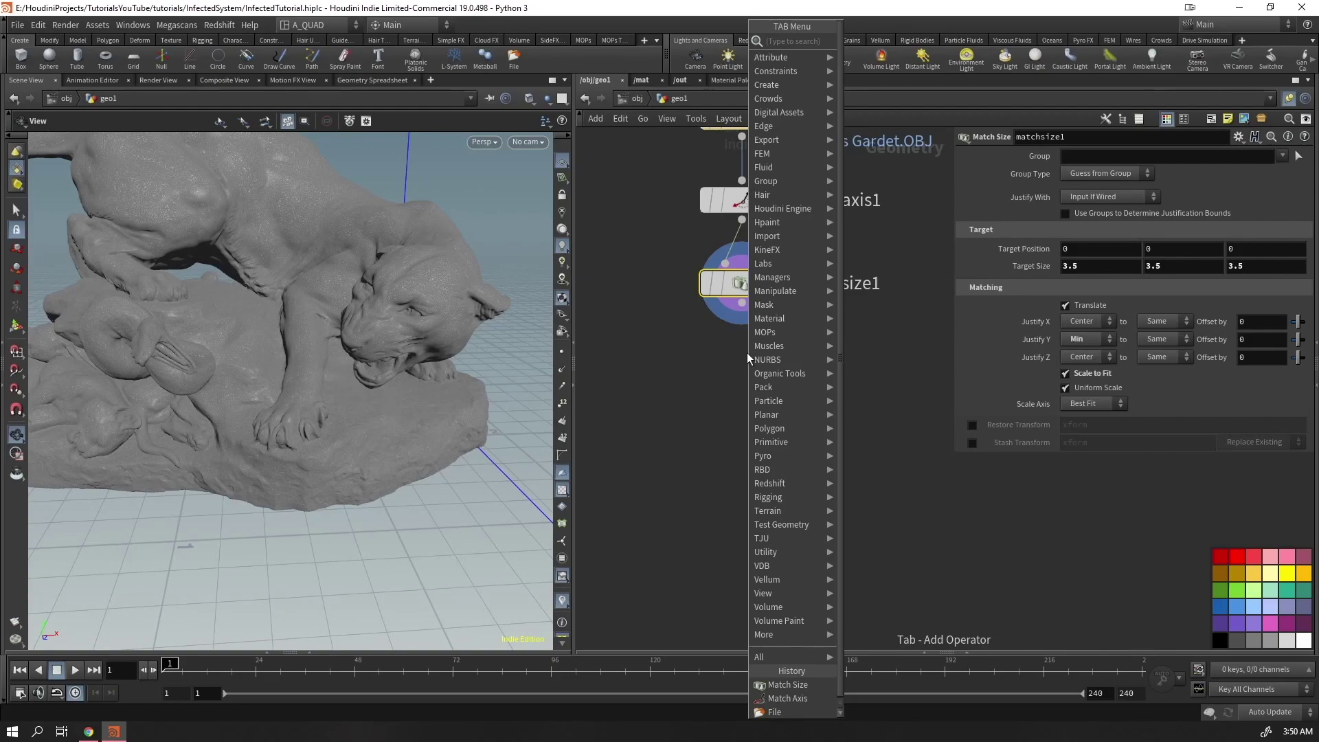
pyautogui.press('Escape')
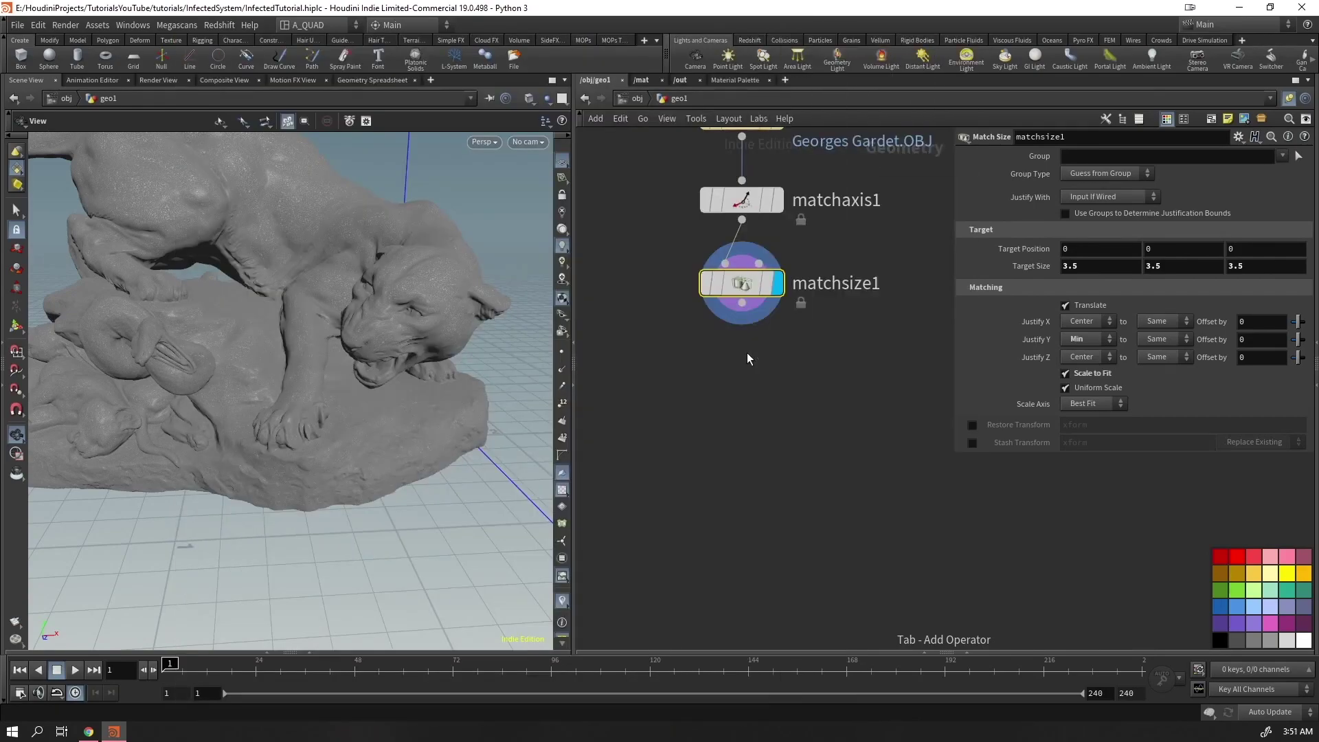
pyautogui.click(747, 353)
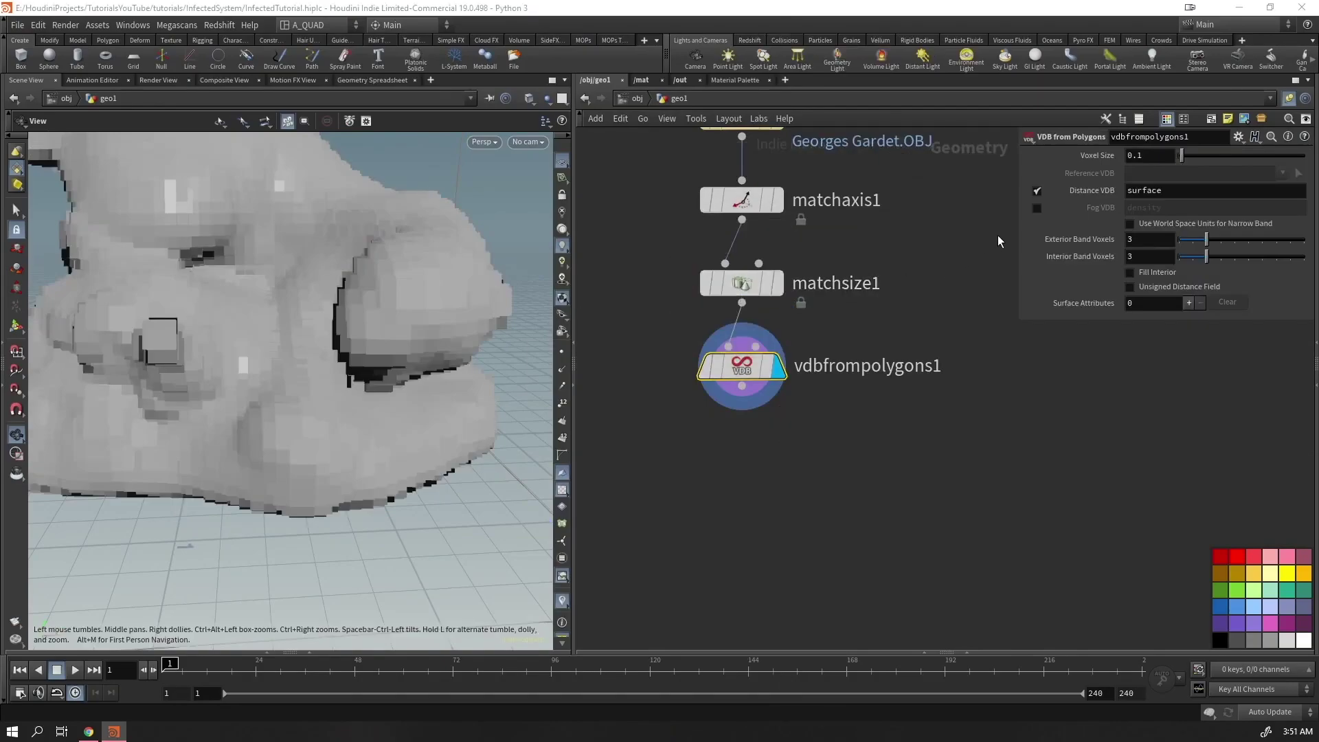
# Set the VDB from Polygons node's Voxel Size to 0.008 and inspect the converted surface detail
pyautogui.doubleClick(1154, 156)
pyautogui.write('0.00')
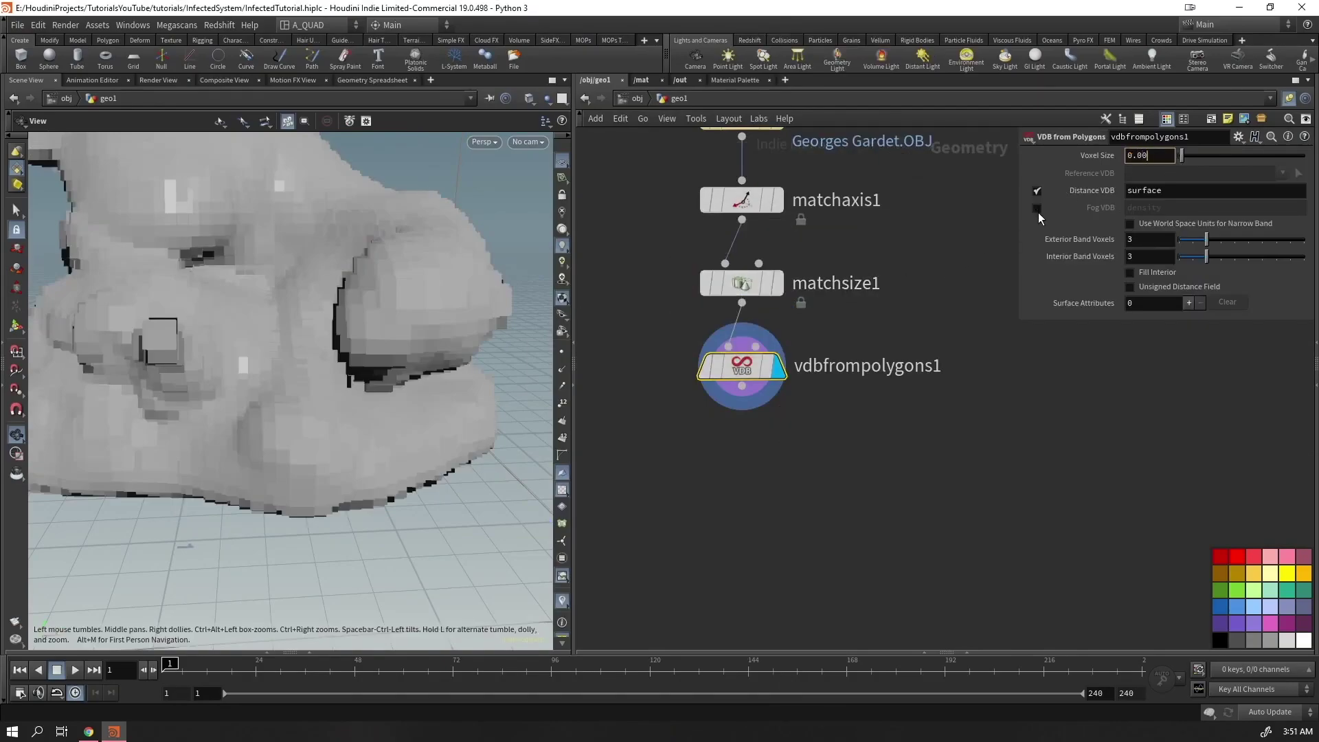
pyautogui.write('8')
pyautogui.press('Return')
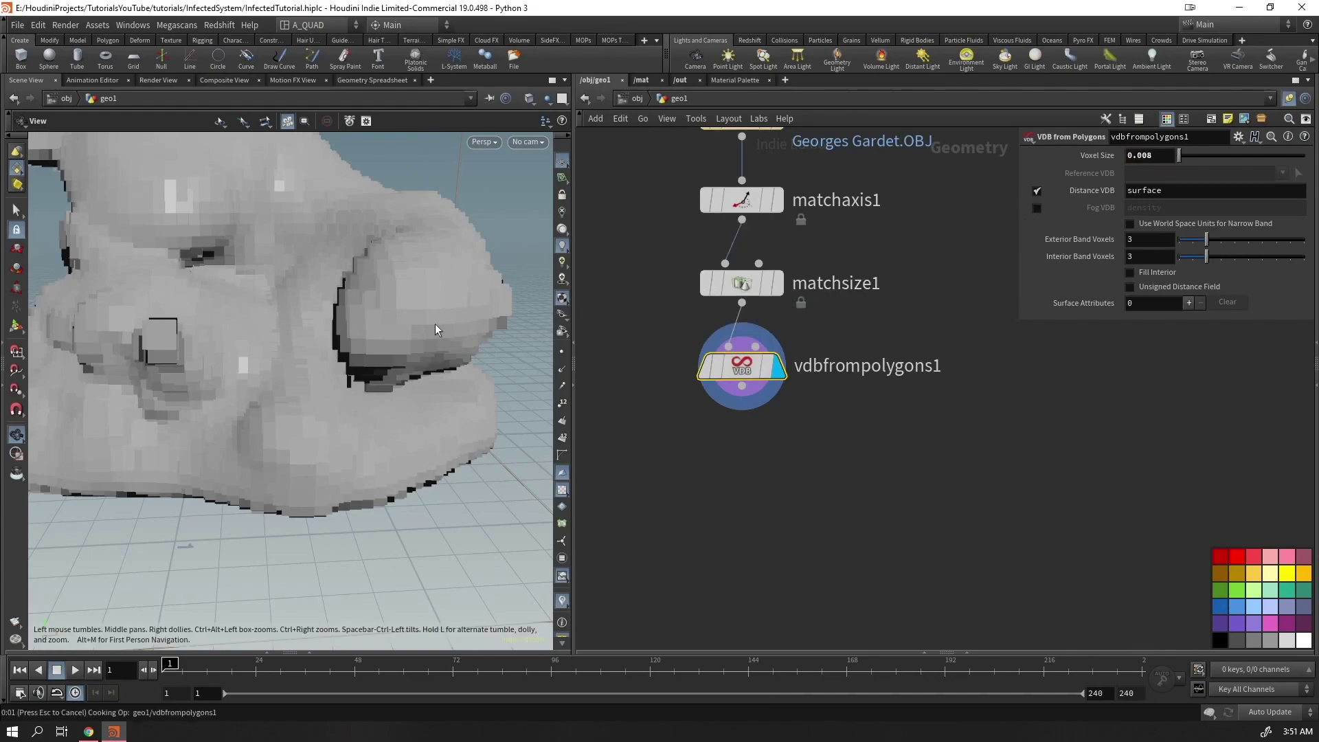
pyautogui.moveTo(412, 314); pyautogui.dragTo(357, 309)
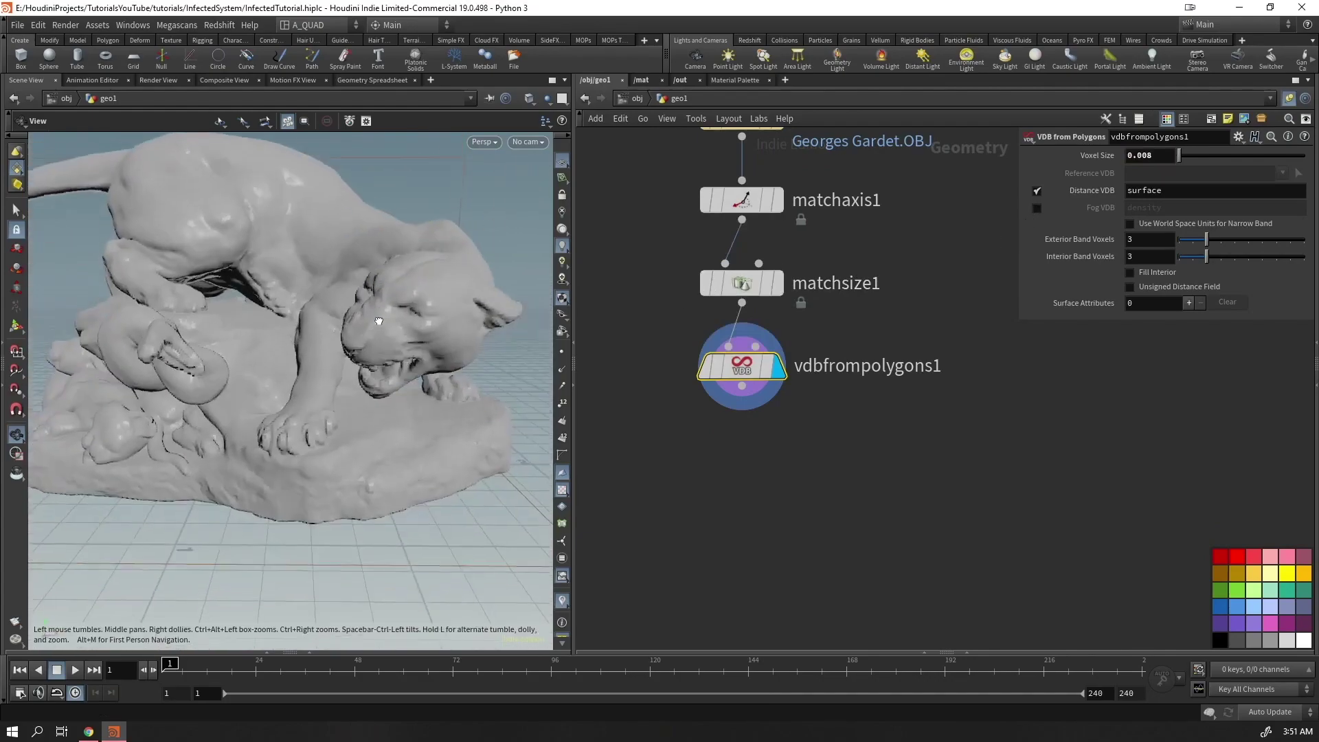
pyautogui.scroll(3, 357, 309)
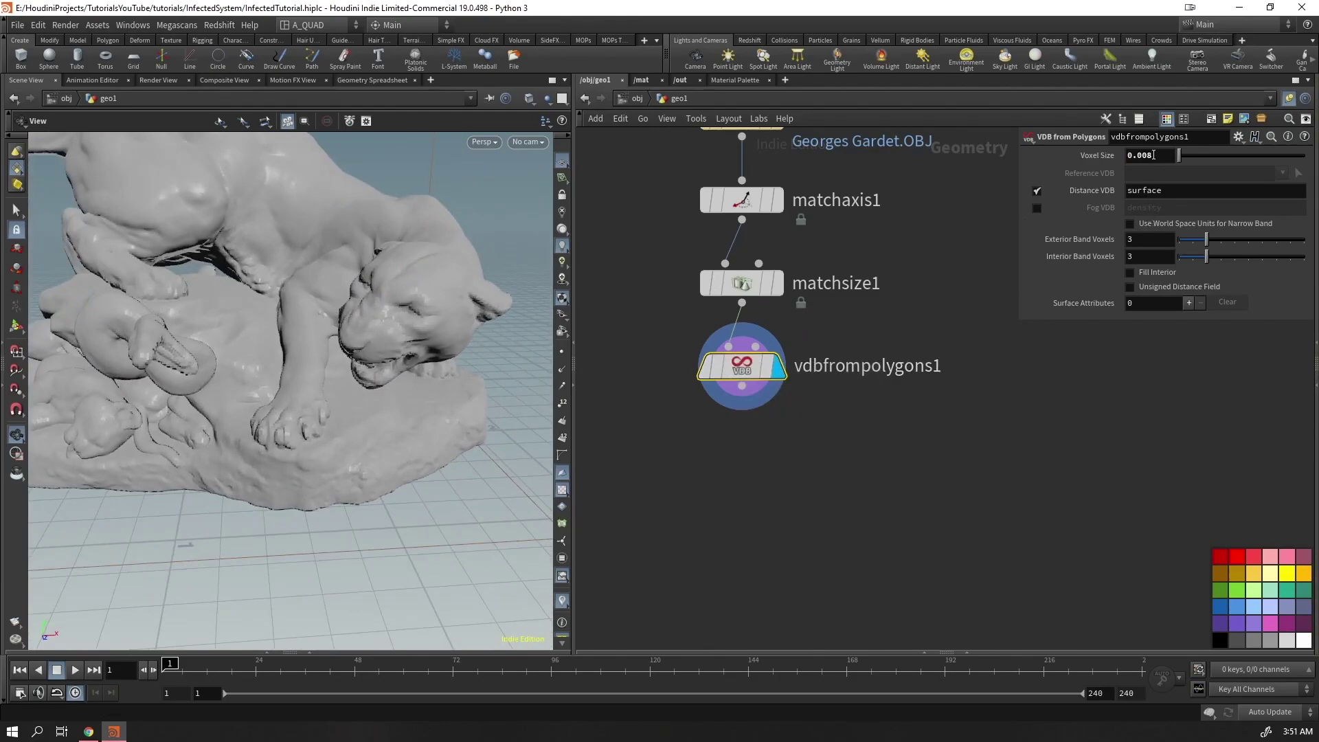
pyautogui.scroll(-5, 306, 347)
pyautogui.moveTo(306, 348); pyautogui.dragTo(491, 323)
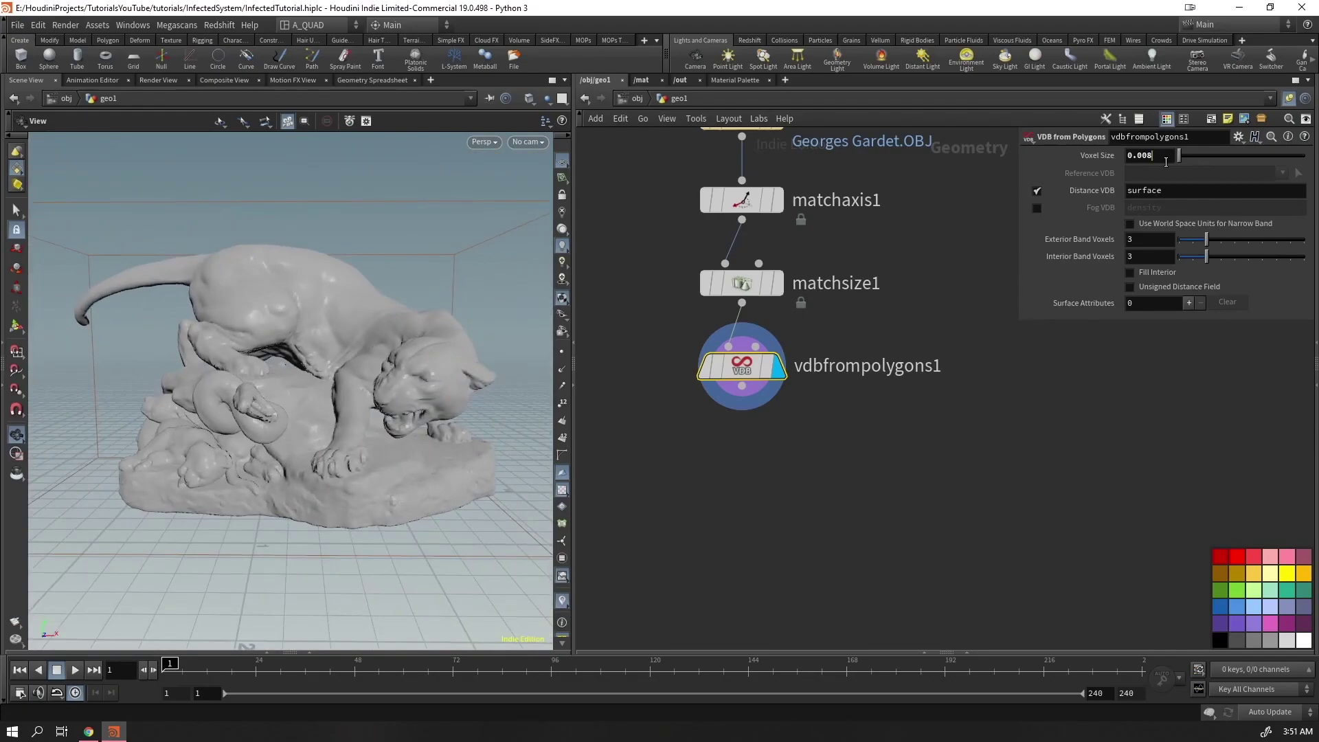
# Try voxel sizes of 0.15, 0.05 and 0.01 on the VDB from Polygons node, and return the Voxel Size to 0.008
pyautogui.write('0.15')
pyautogui.press('Return')
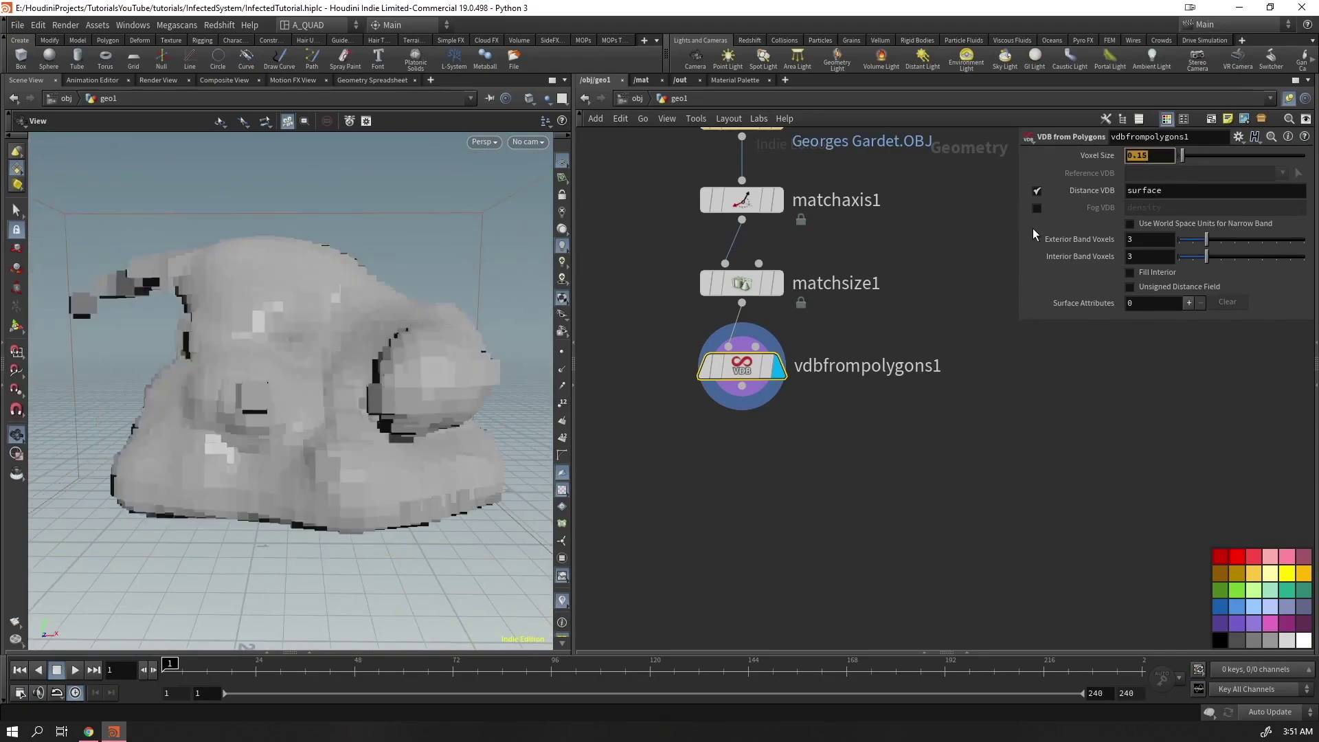
pyautogui.press('BackSpace')
pyautogui.press('BackSpace')
pyautogui.write('05')
pyautogui.press('Return')
pyautogui.keyDown('alt'); pyautogui.moveTo(309, 330); pyautogui.dragTo(436, 374); pyautogui.keyUp('alt')
pyautogui.doubleClick(1162, 153)
pyautogui.write('.01')
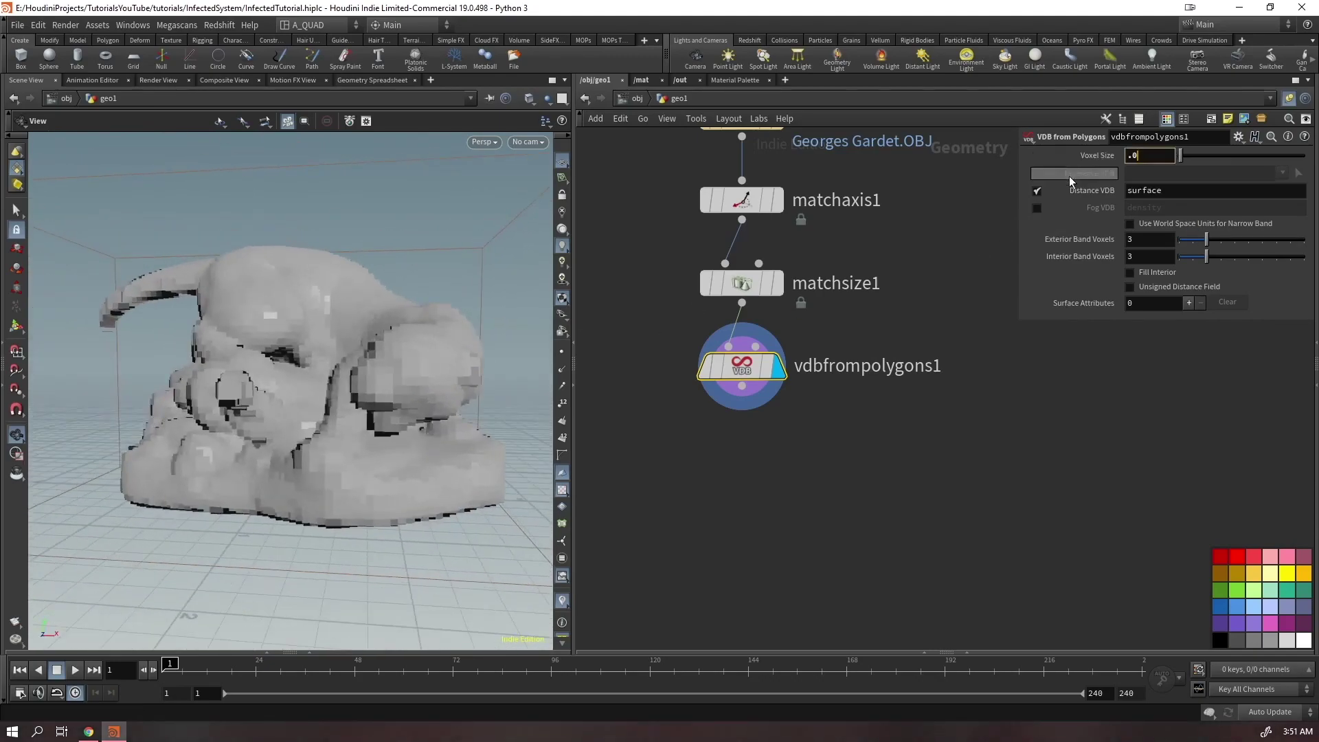
pyautogui.press('Return')
pyautogui.keyDown('alt'); pyautogui.moveTo(382, 356); pyautogui.dragTo(415, 352); pyautogui.keyUp('alt')
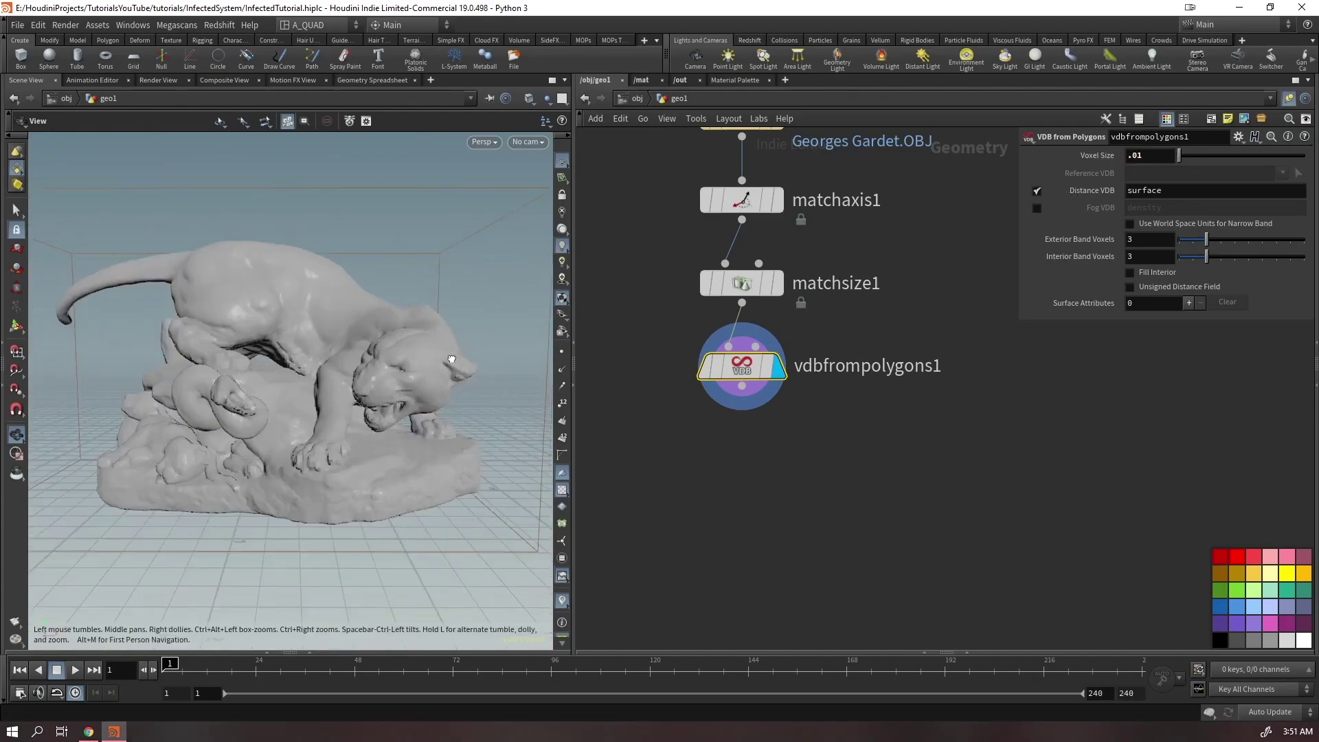
pyautogui.doubleClick(1156, 152)
pyautogui.write('0.008')
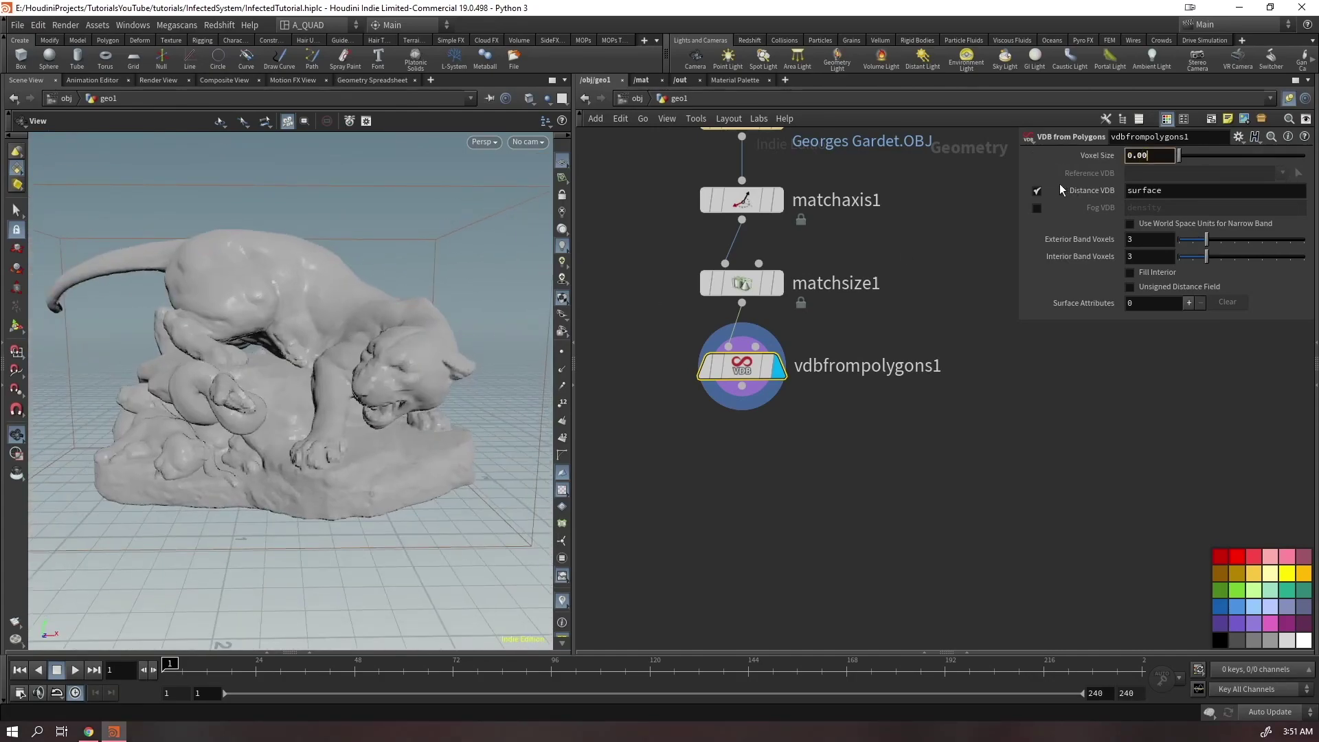
pyautogui.press('Return')
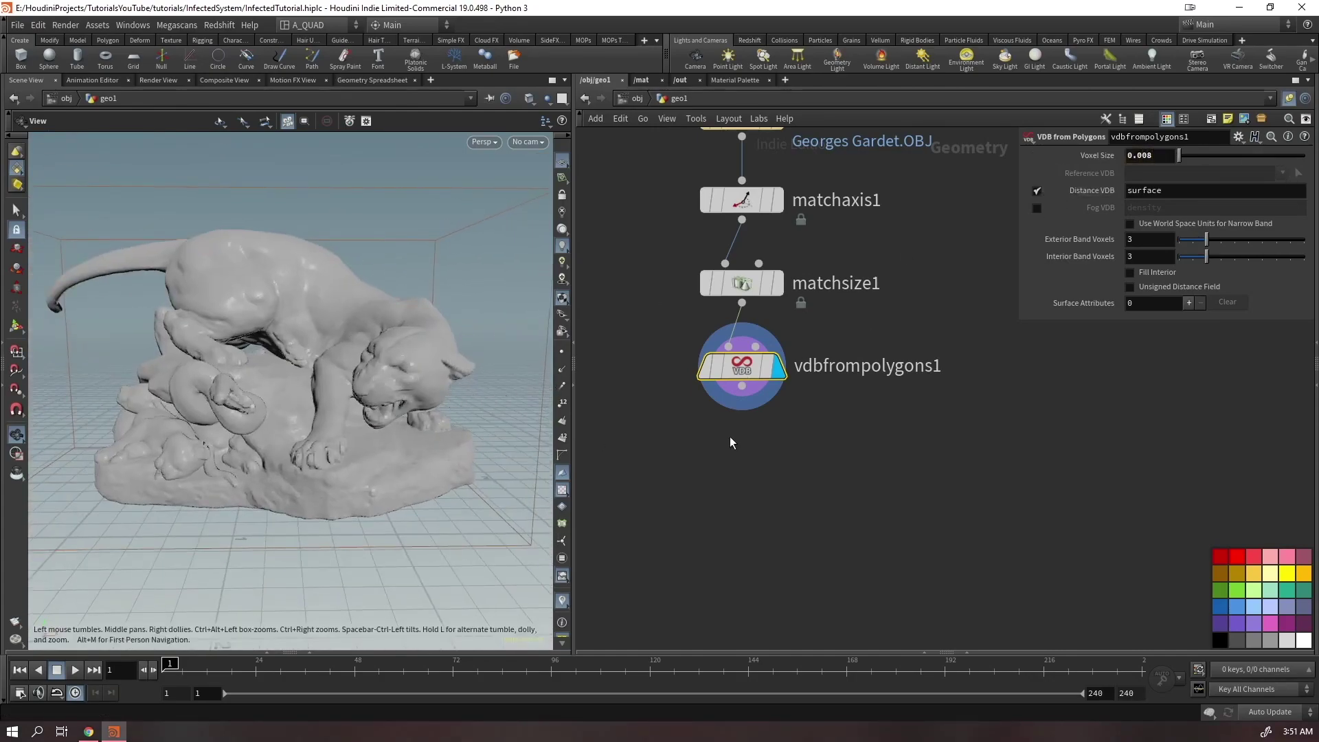
# Add a Convert VDB node below the VDB from Polygons node and set Convert To to Polygons
pyautogui.press('Tab')
pyautogui.write('c')
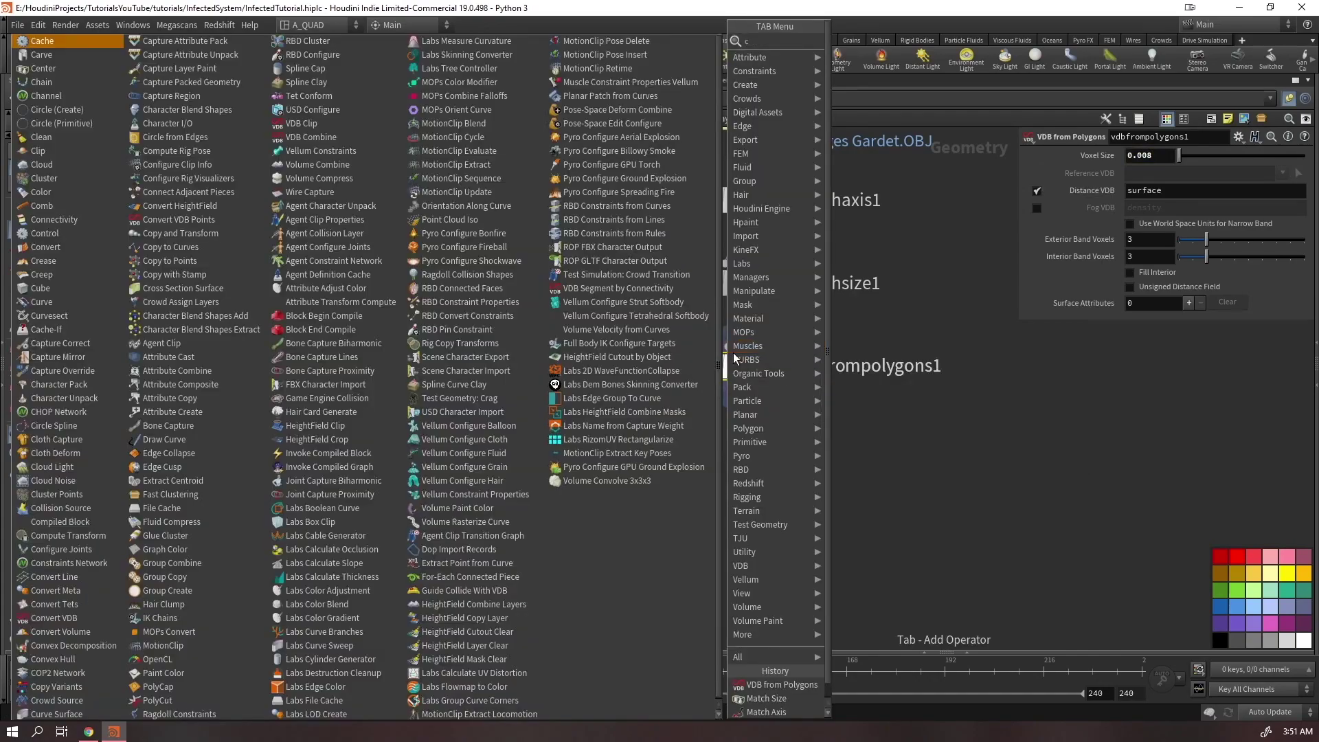
pyautogui.write('onvert')
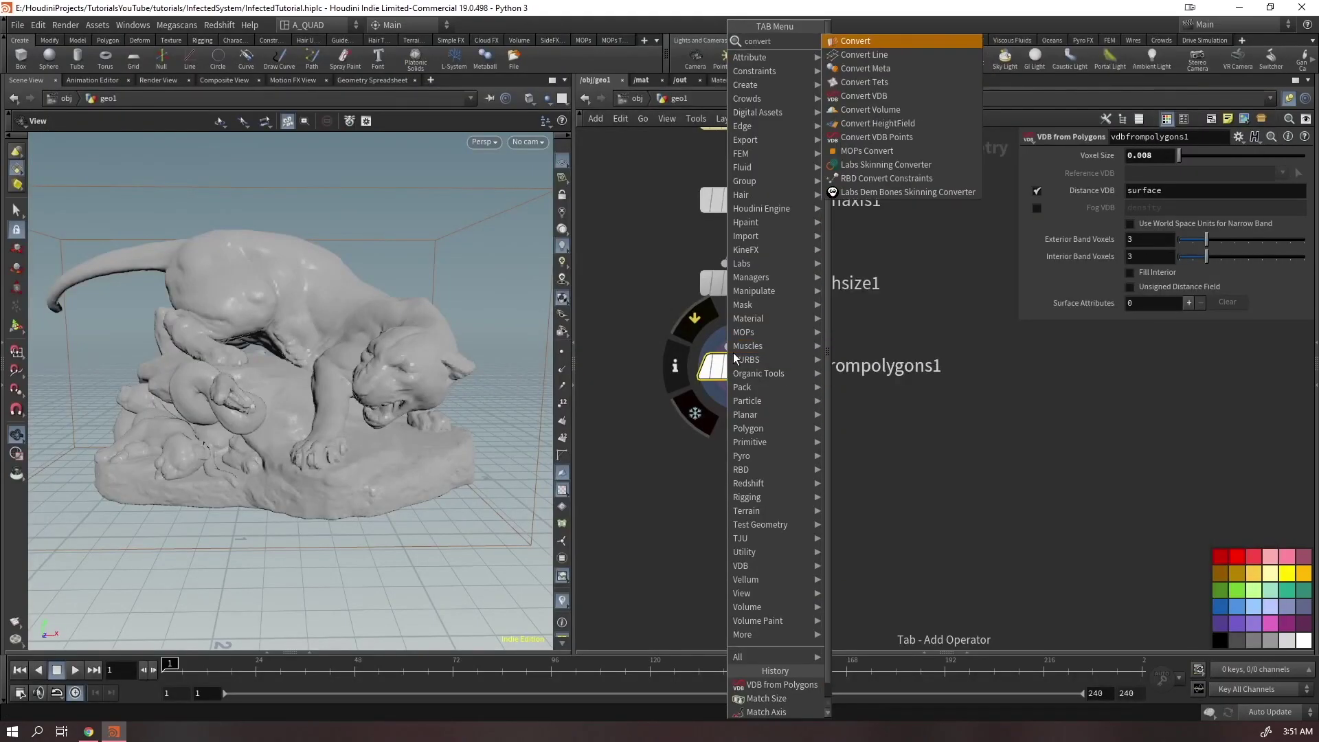
pyautogui.write(' vdb')
pyautogui.press('Return')
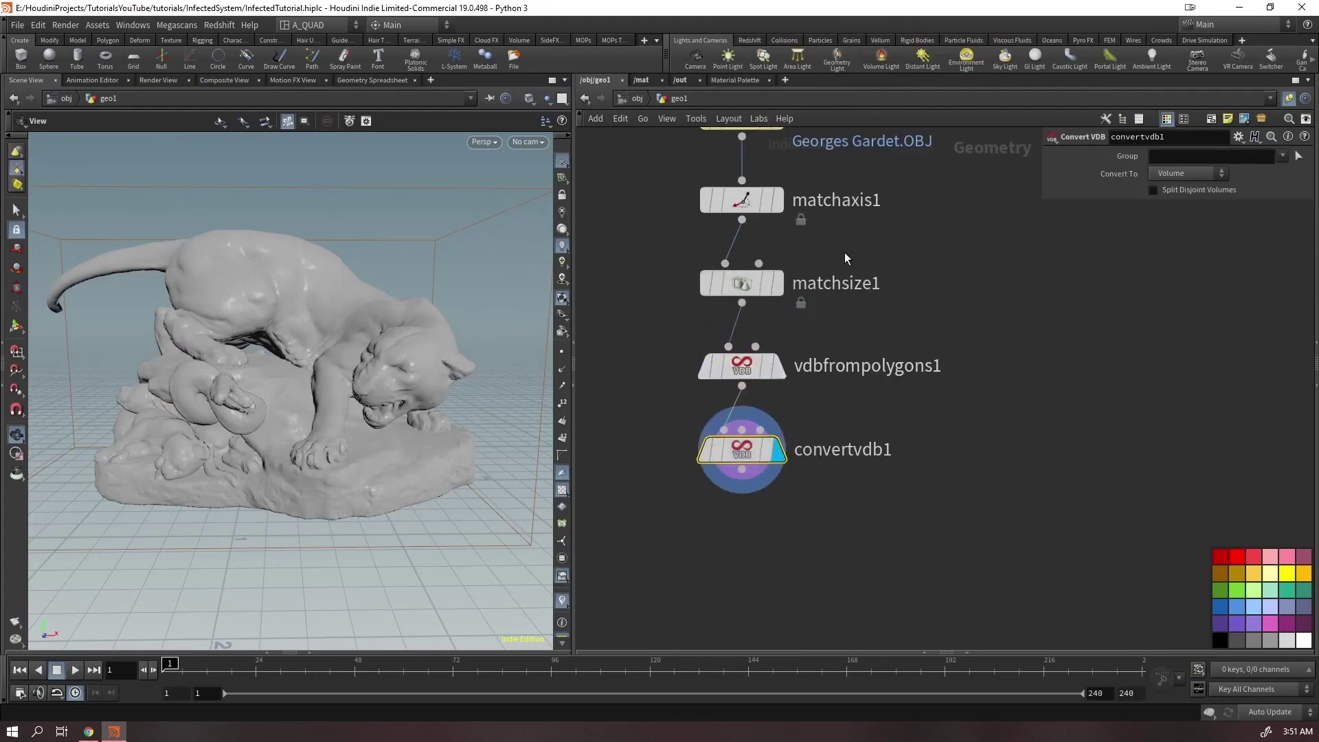
pyautogui.click(1188, 173)
pyautogui.click(1173, 196)
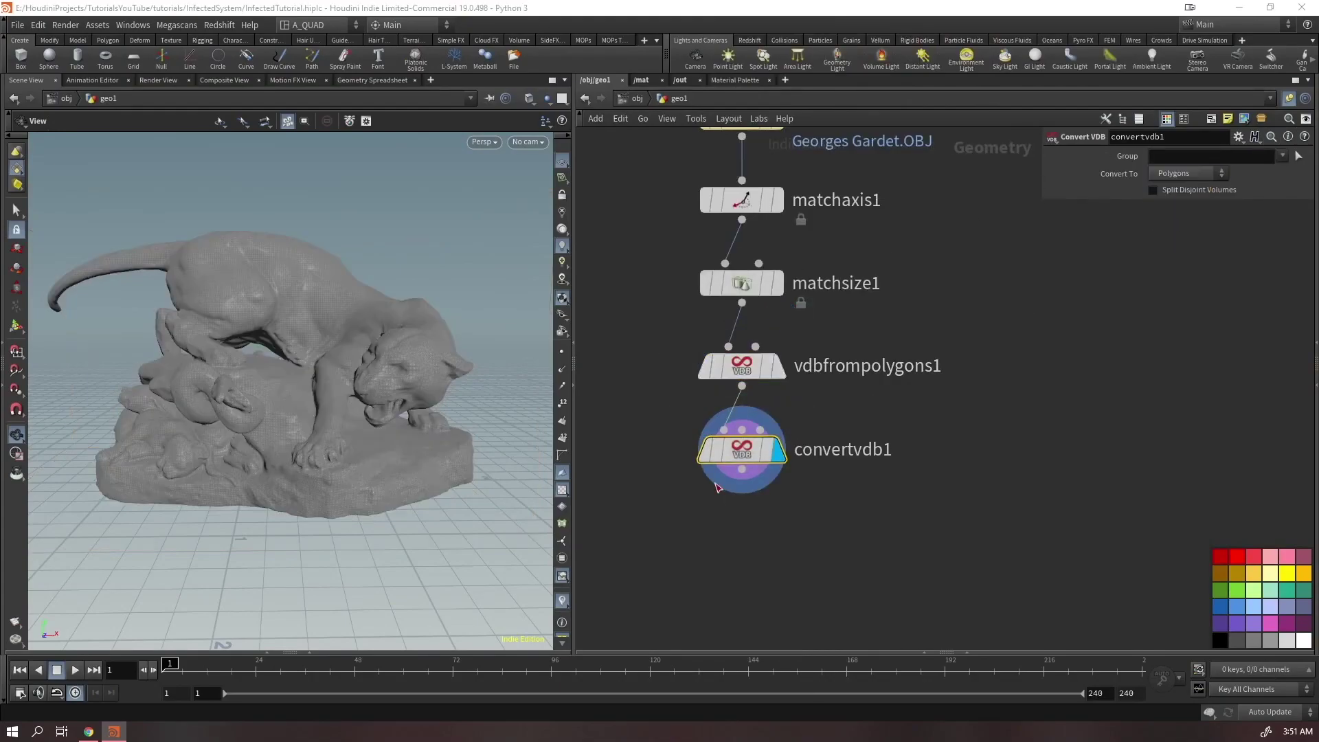
pyautogui.moveTo(341, 365); pyautogui.dragTo(542, 521)
# Compare the point and polygon counts of the Convert VDB node with those of the Match Size node
pyautogui.moveTo(739, 454)
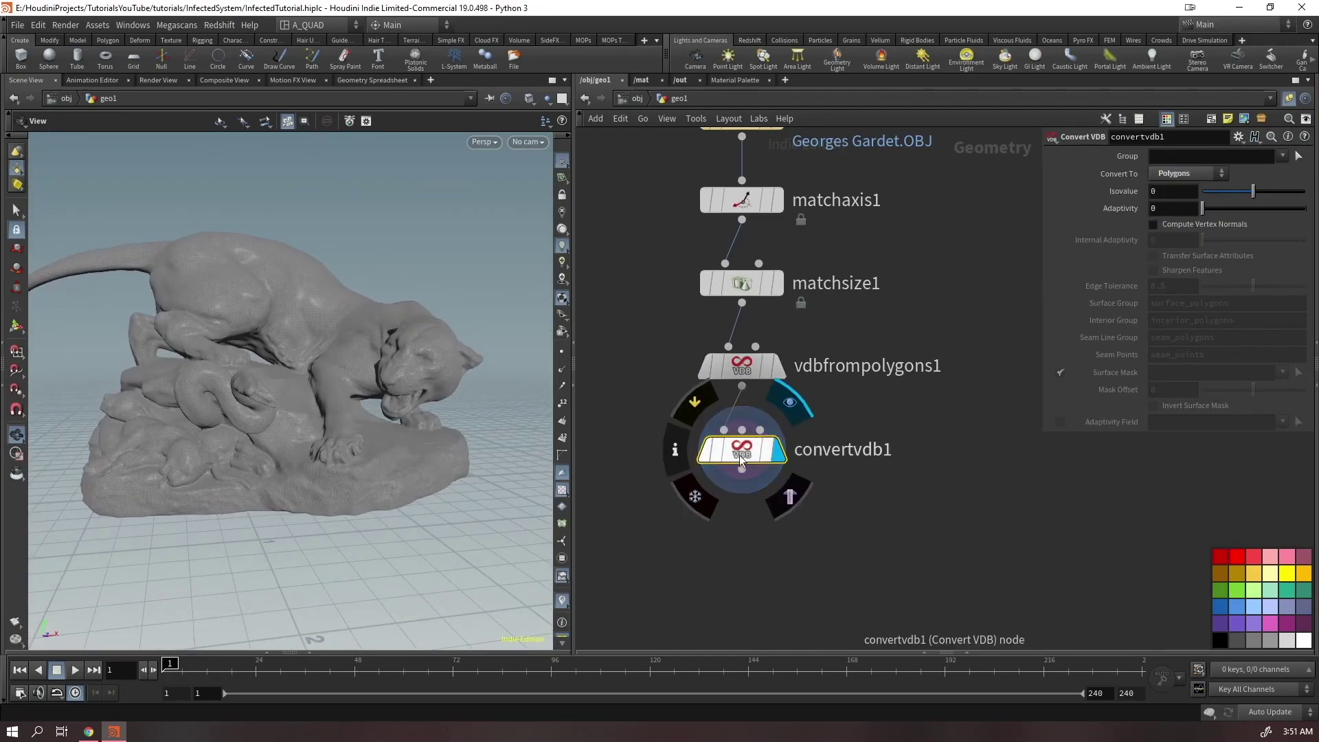
pyautogui.click(674, 450)
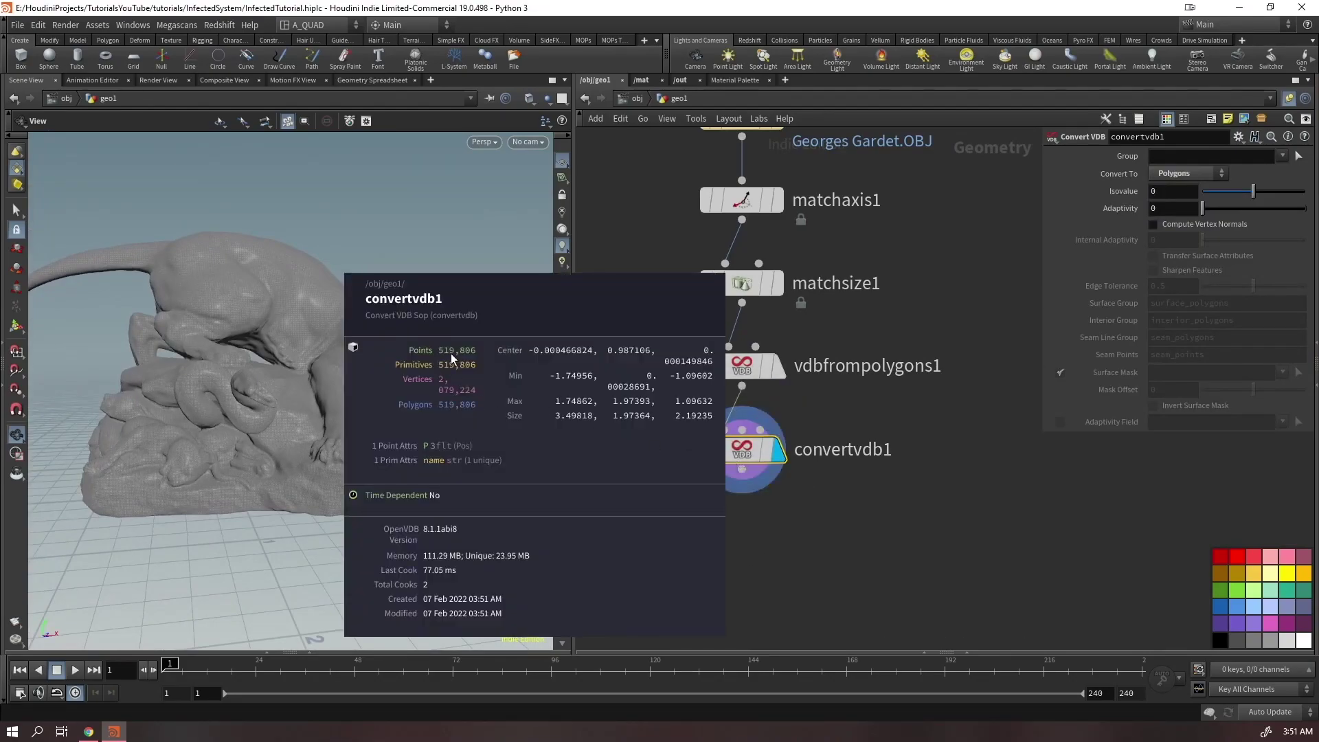
pyautogui.middleClick(735, 280)
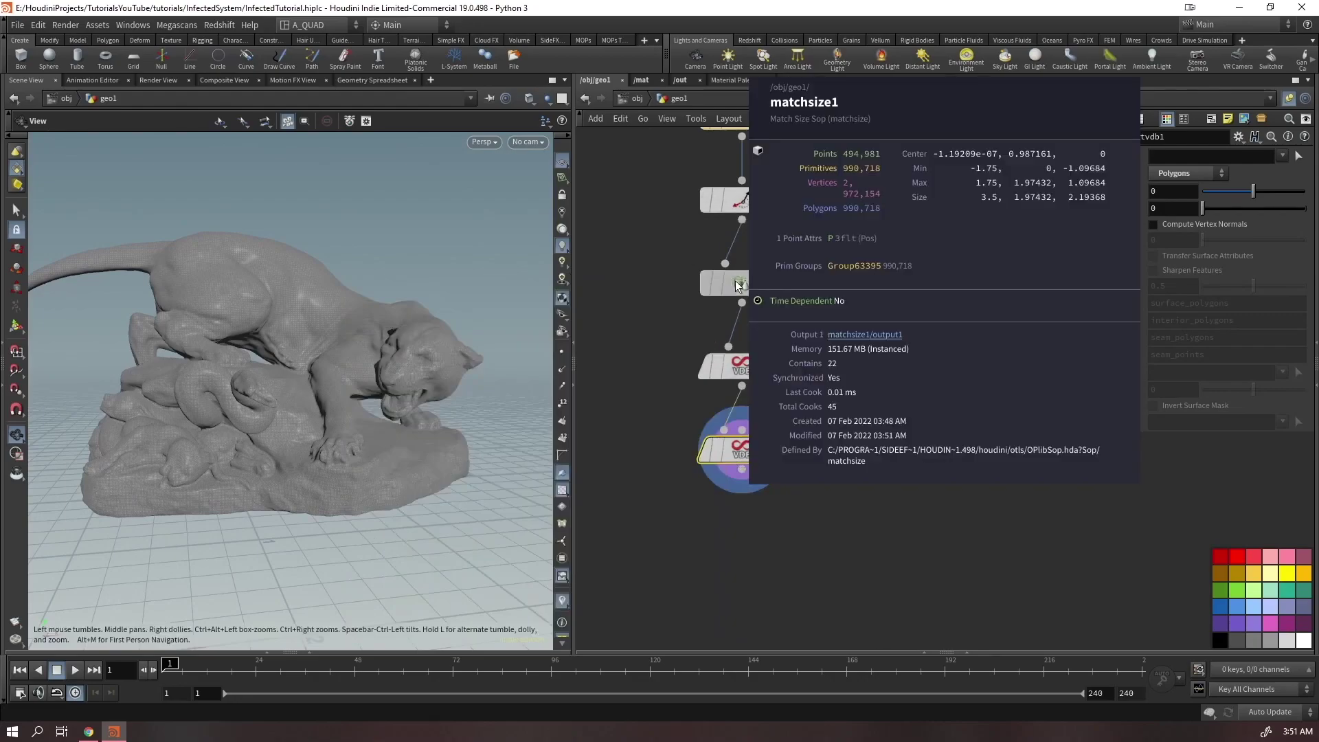
# Add a Remesh node below the Convert VDB node and set its Edge Lengths to Adaptive
pyautogui.press('Tab')
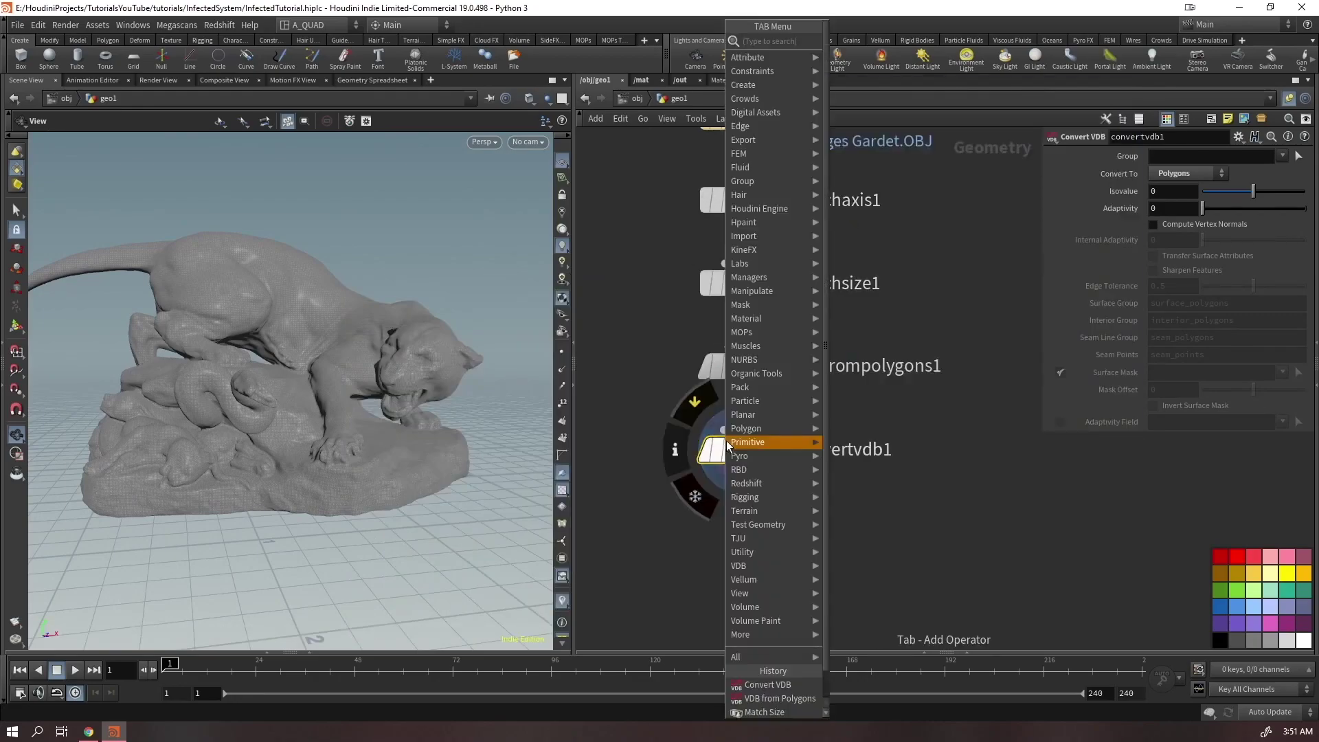
pyautogui.moveTo(728, 442)
pyautogui.write('remesh')
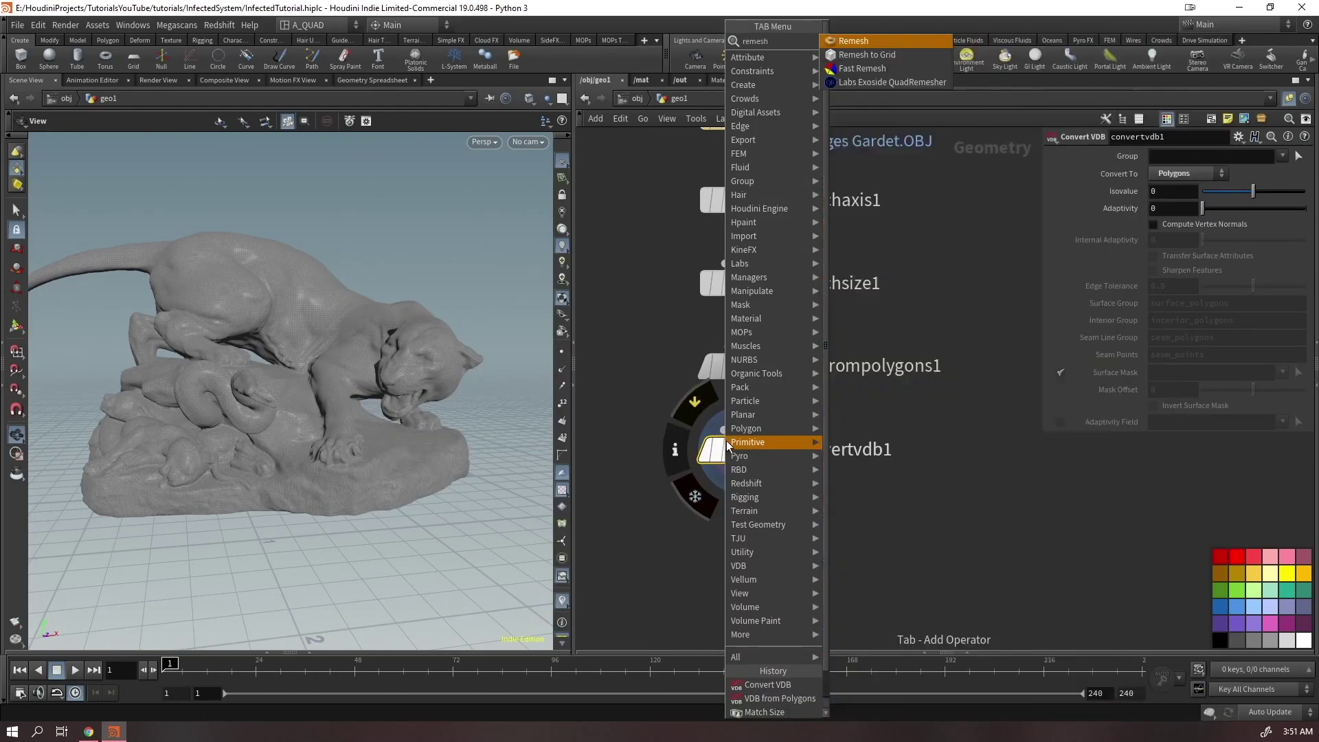
pyautogui.press('Return')
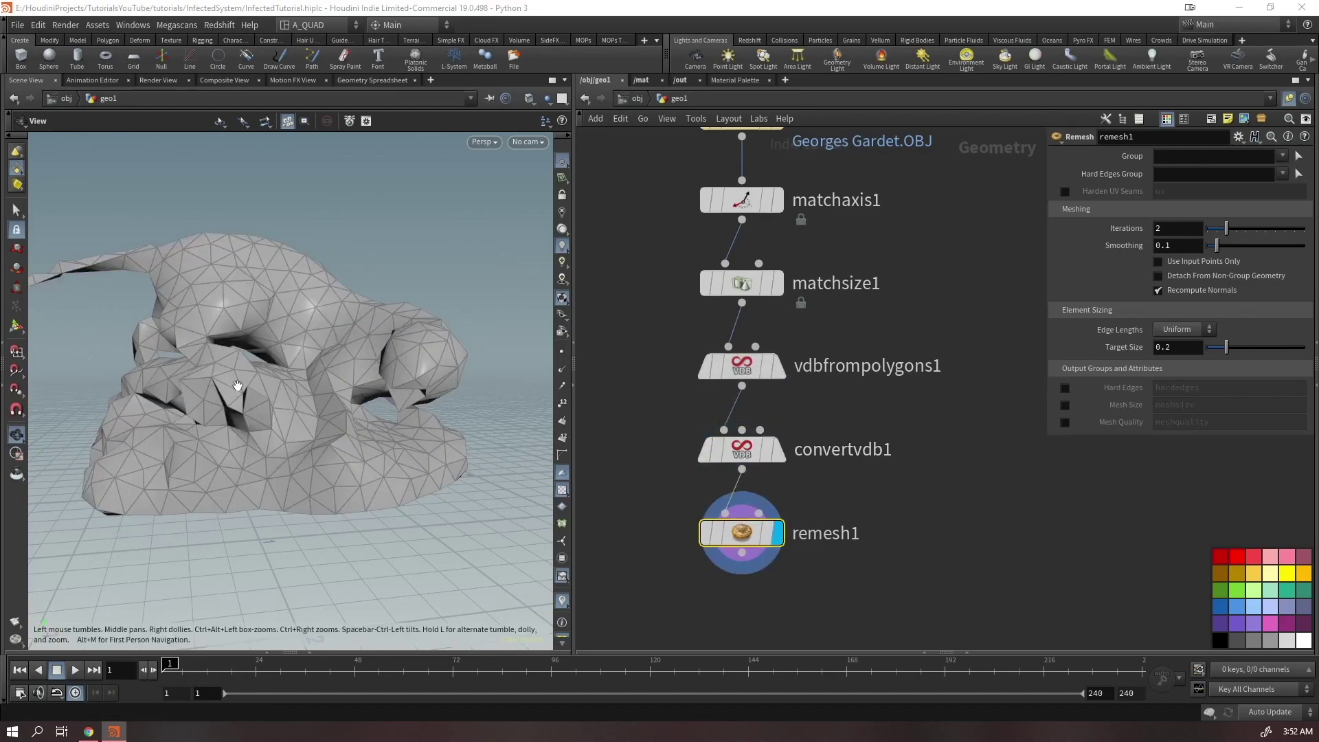
pyautogui.click(1184, 334)
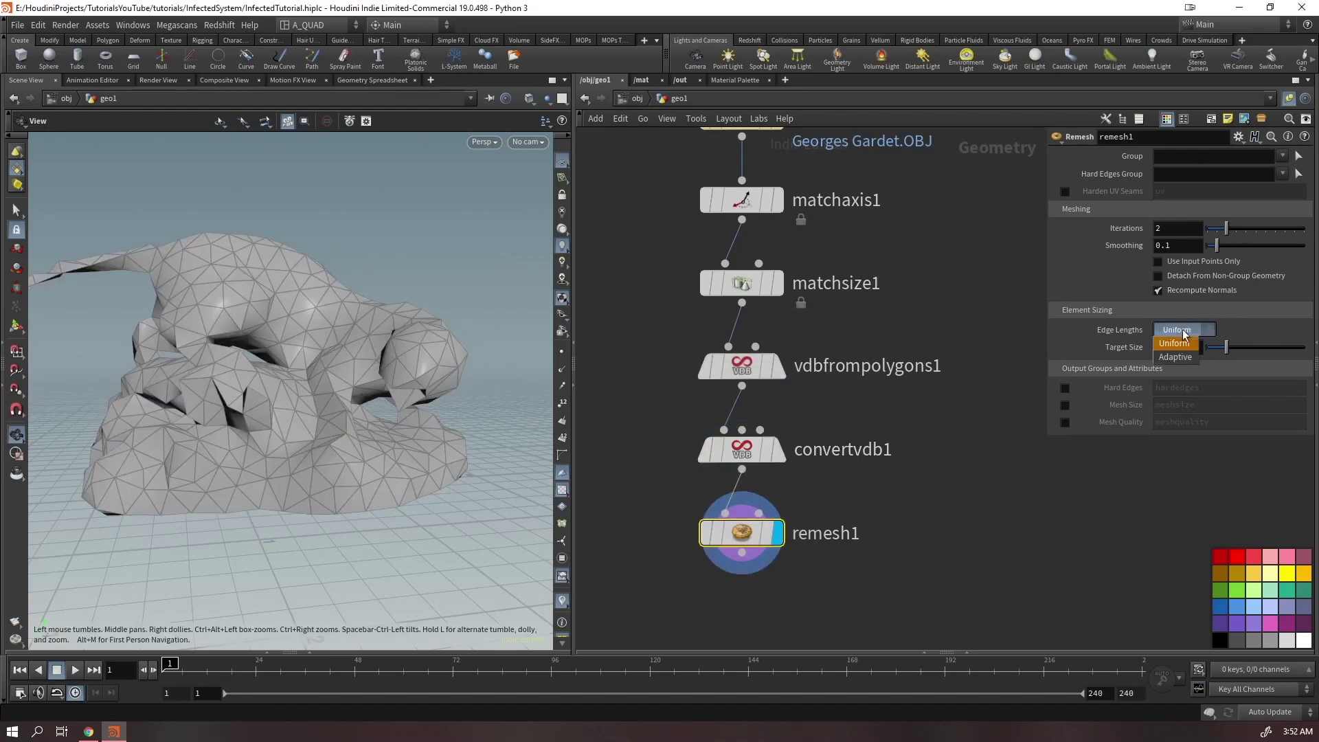
pyautogui.click(1180, 327)
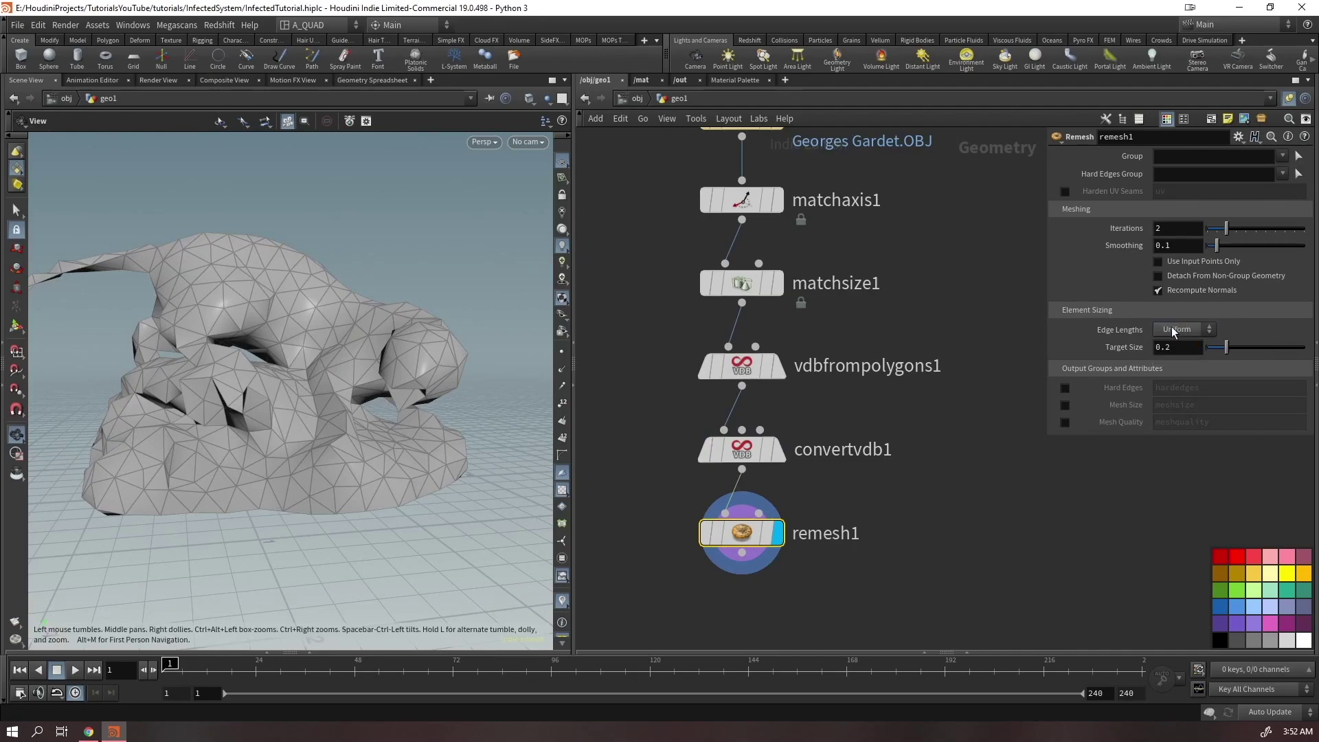
pyautogui.click(1171, 327)
pyautogui.click(1169, 359)
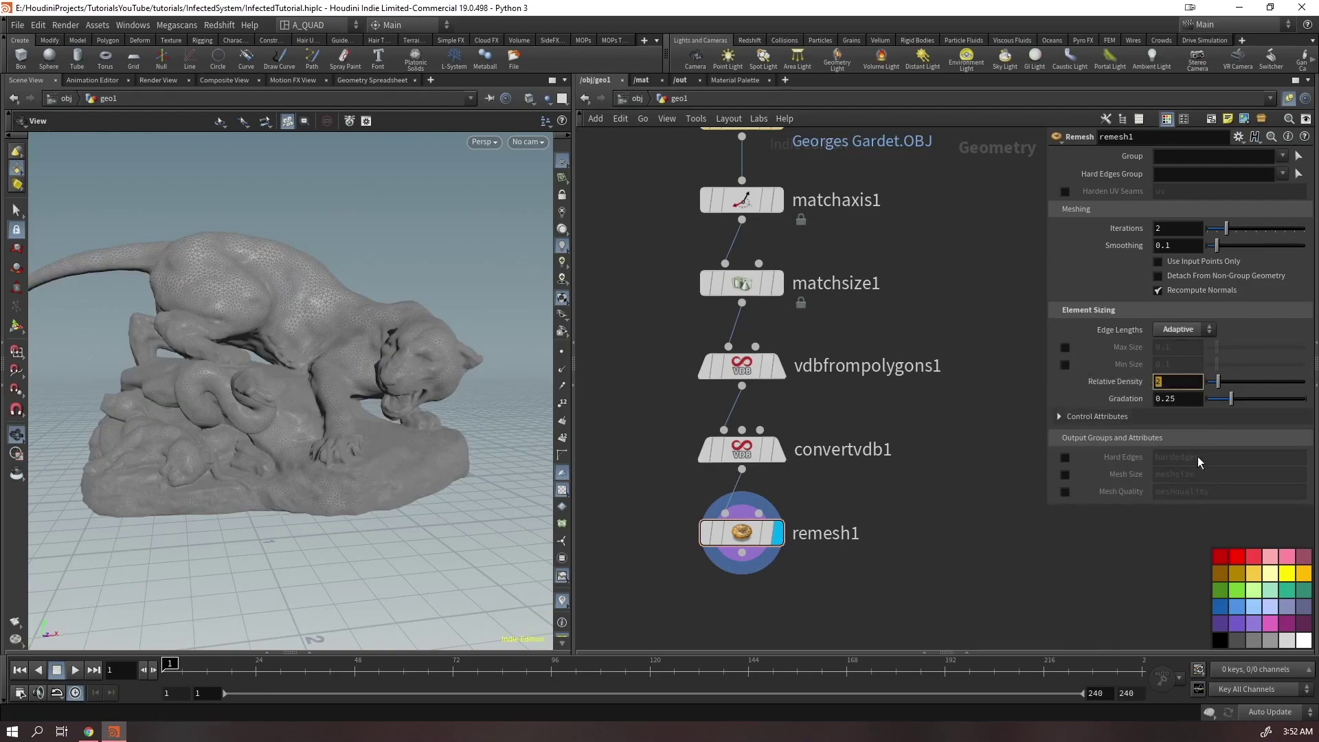
# With cooking set to Manual, set the Remesh node's Relative Density and Gradation to 1, and switch the update mode to On Mouse Up
pyautogui.click(1270, 712)
pyautogui.click(1270, 711)
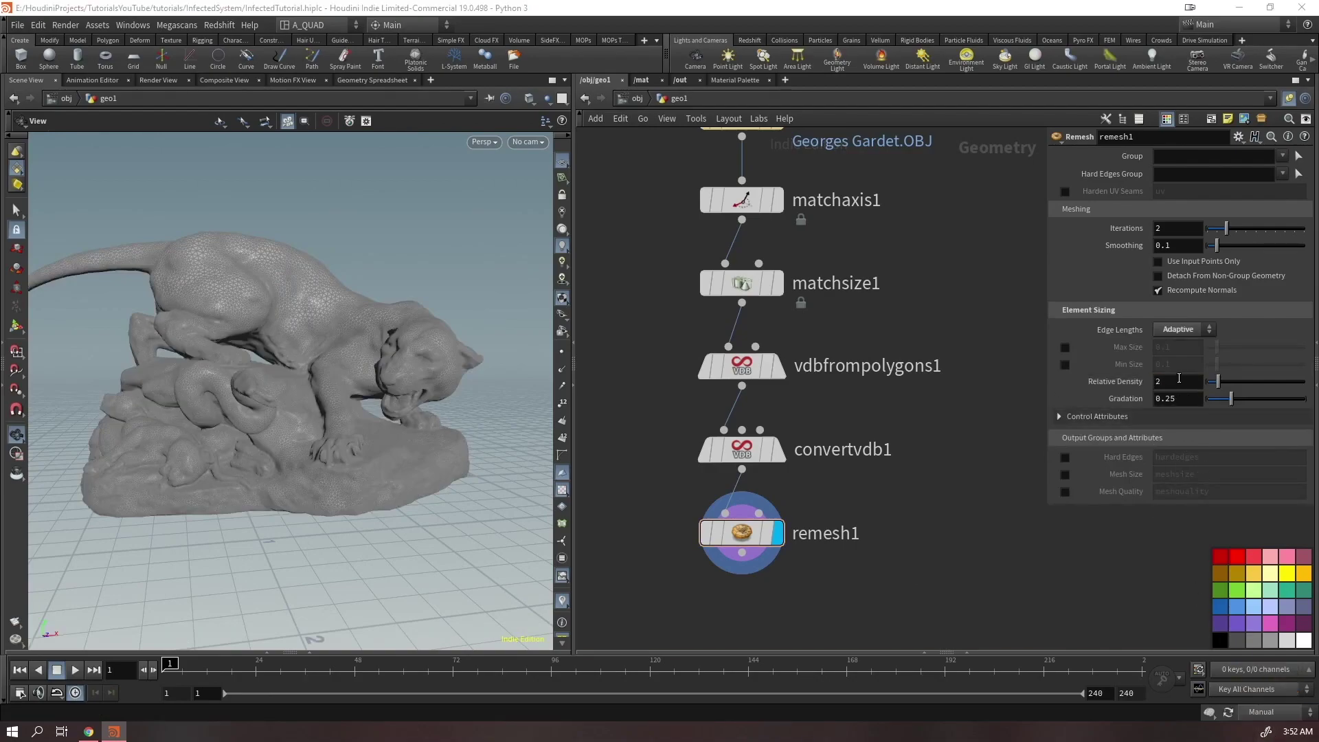
pyautogui.press('Return')
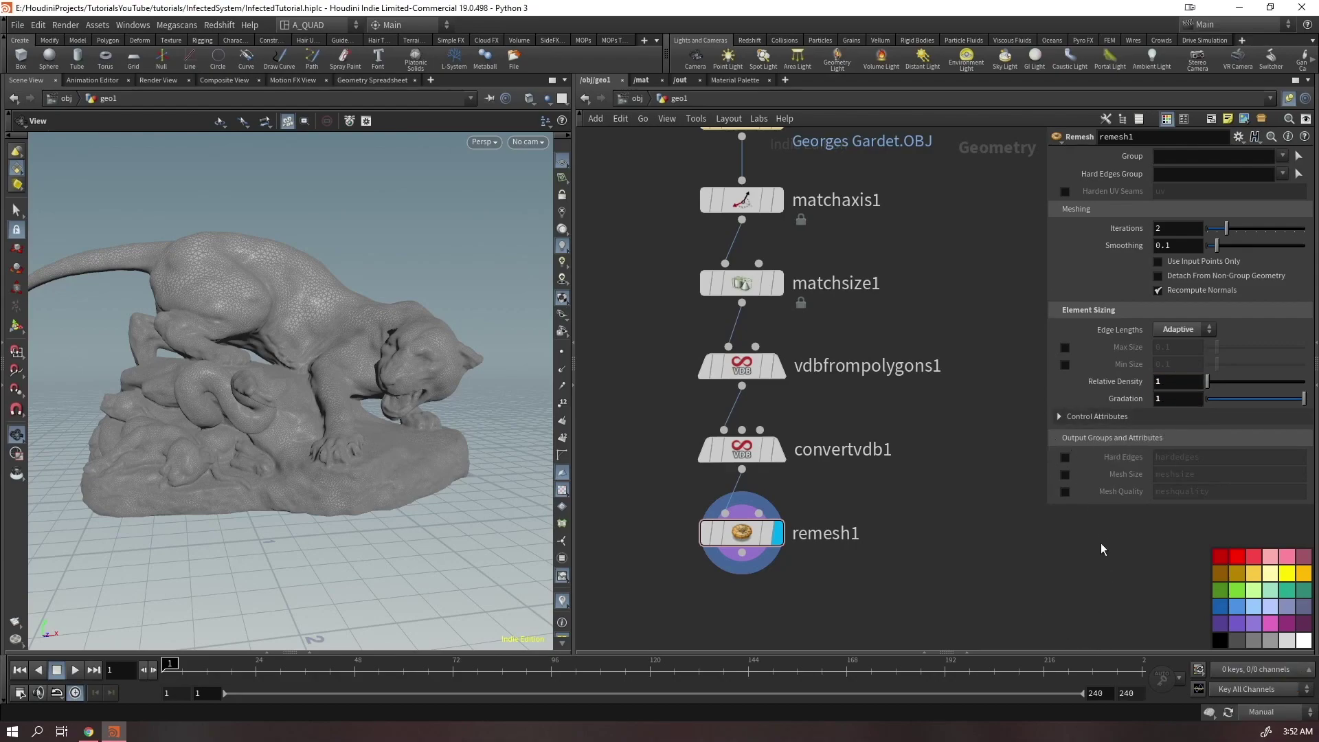
pyautogui.click(1283, 715)
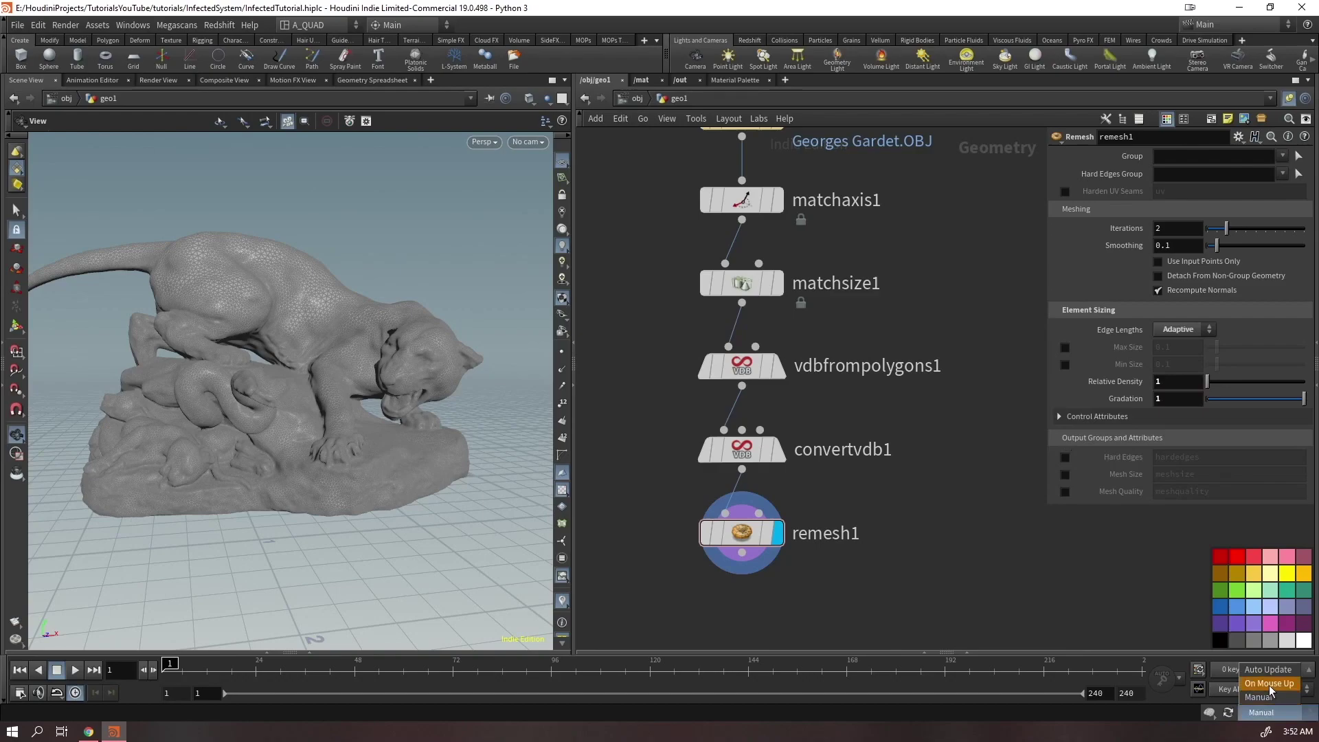
pyautogui.click(1268, 684)
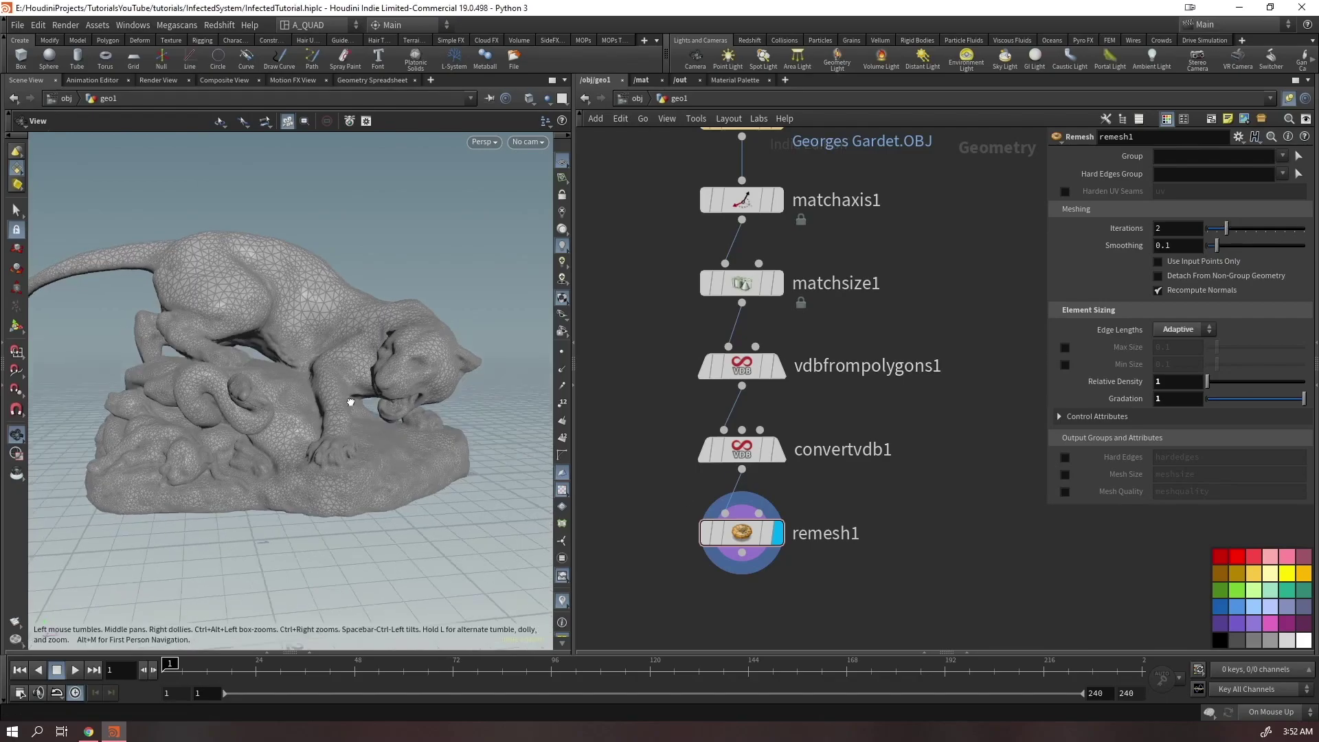
# Inspect the remeshed sculpture's triangulation up close and compare it with the Match Size node's original geometry
pyautogui.moveTo(360, 402); pyautogui.dragTo(372, 360)
pyautogui.scroll(5, 274, 377)
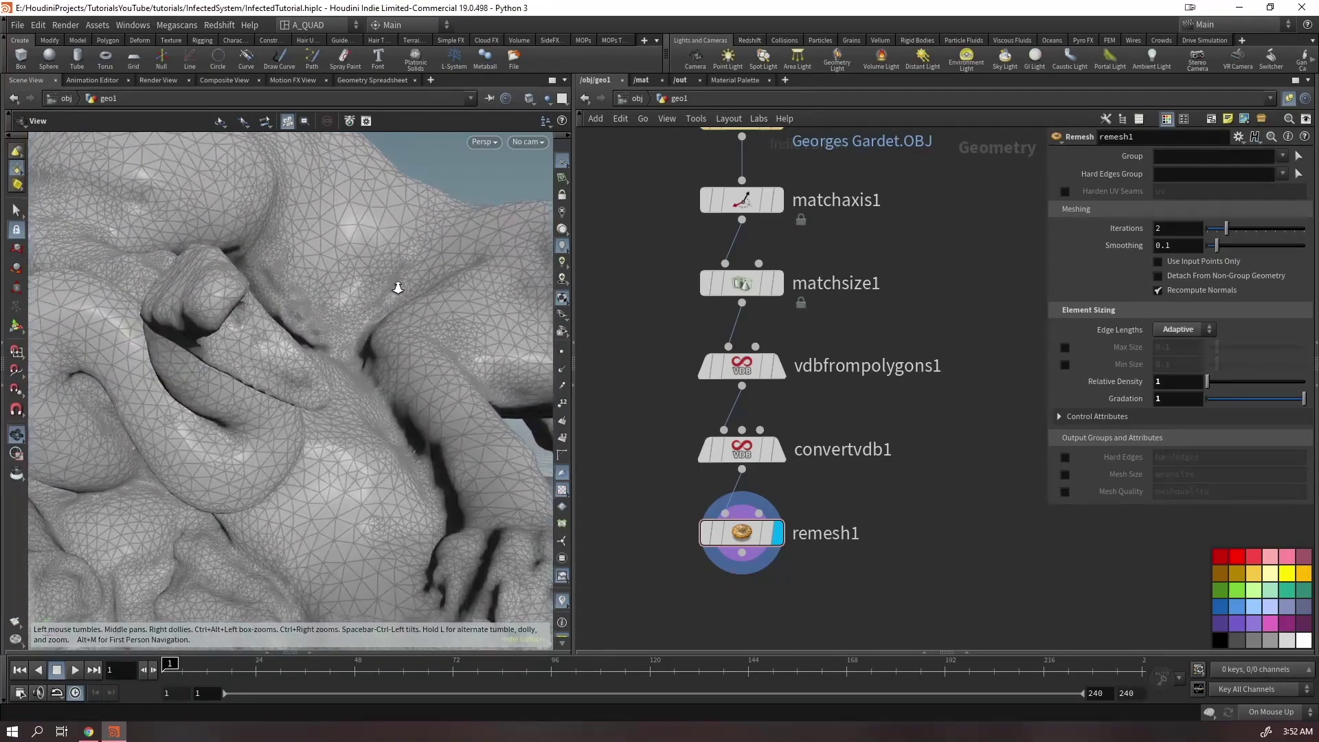
pyautogui.moveTo(780, 305)
pyautogui.click(777, 283)
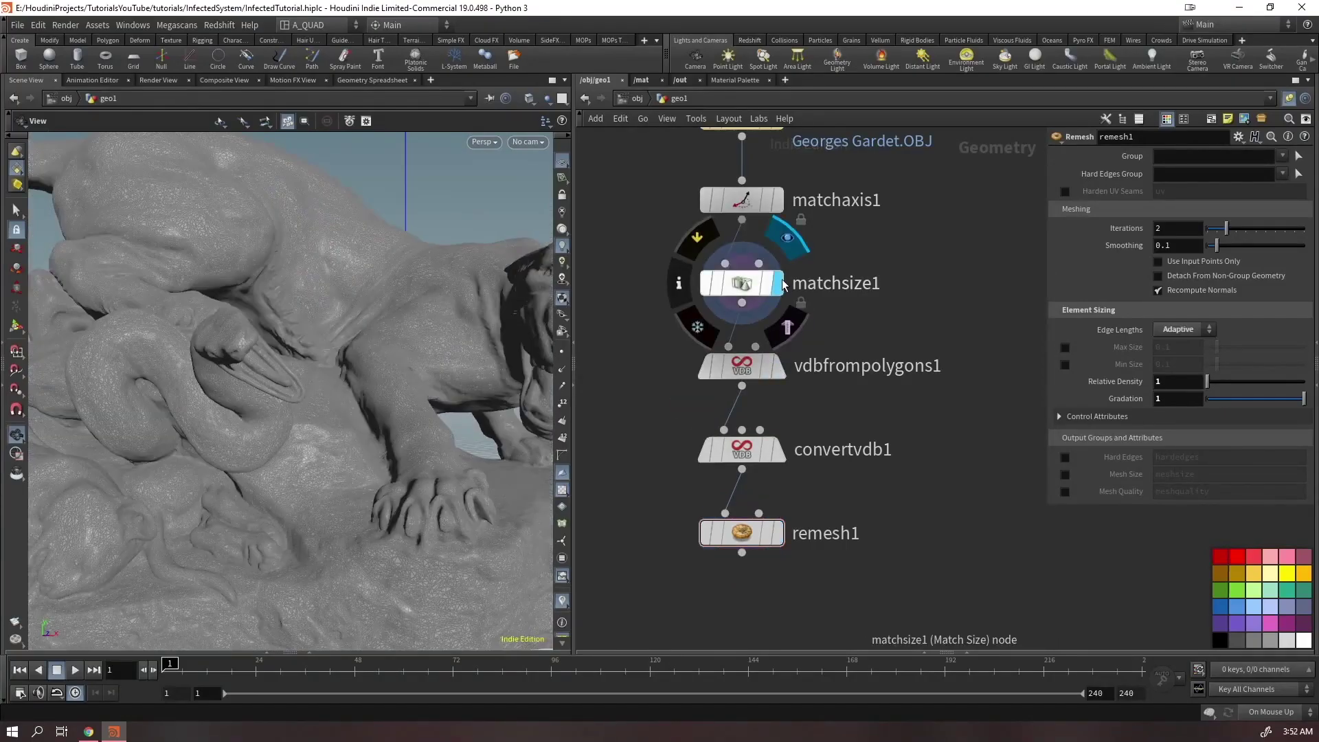
pyautogui.click(776, 533)
pyautogui.scroll(3, 449, 298)
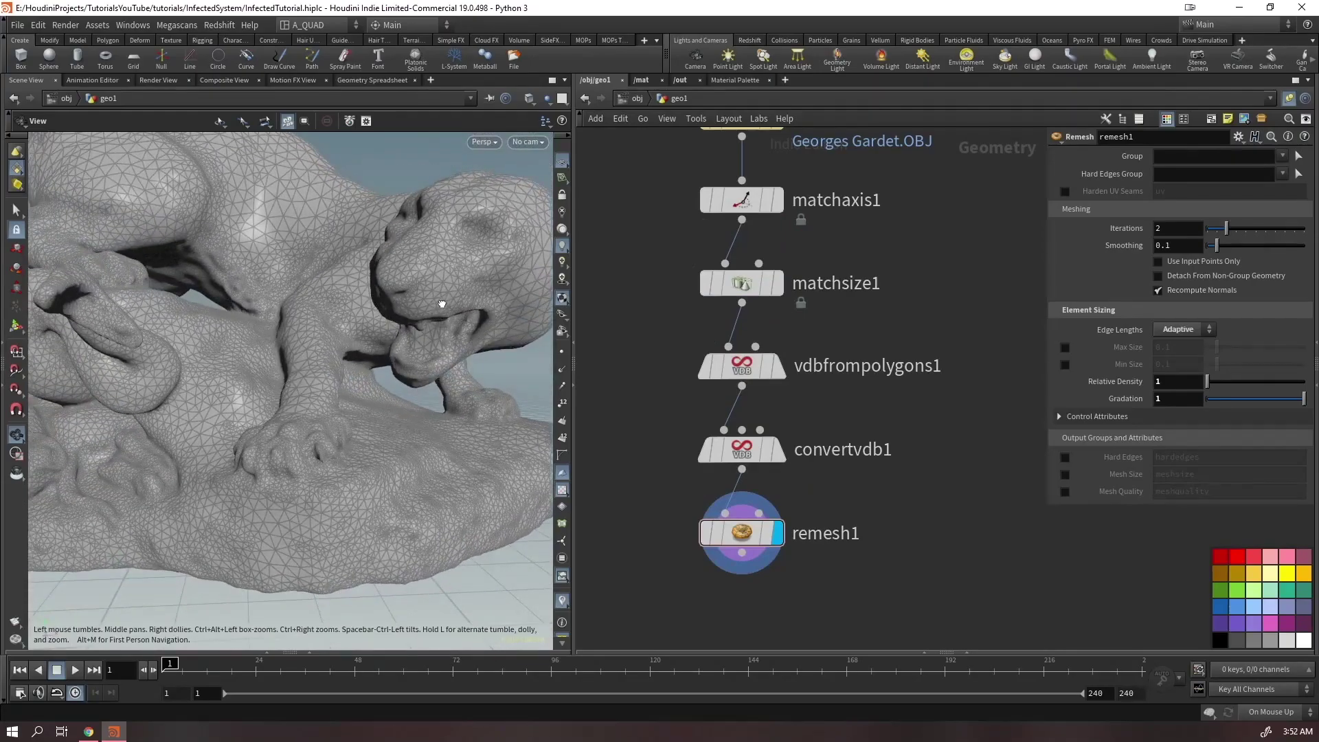
pyautogui.moveTo(458, 383); pyautogui.dragTo(385, 330)
pyautogui.scroll(-5, 287, 369)
# Branch a Fast Remesh node off the Convert VDB node's output and place it beside the Remesh node
pyautogui.moveTo(910, 529); pyautogui.dragTo(773, 348, button='middle')
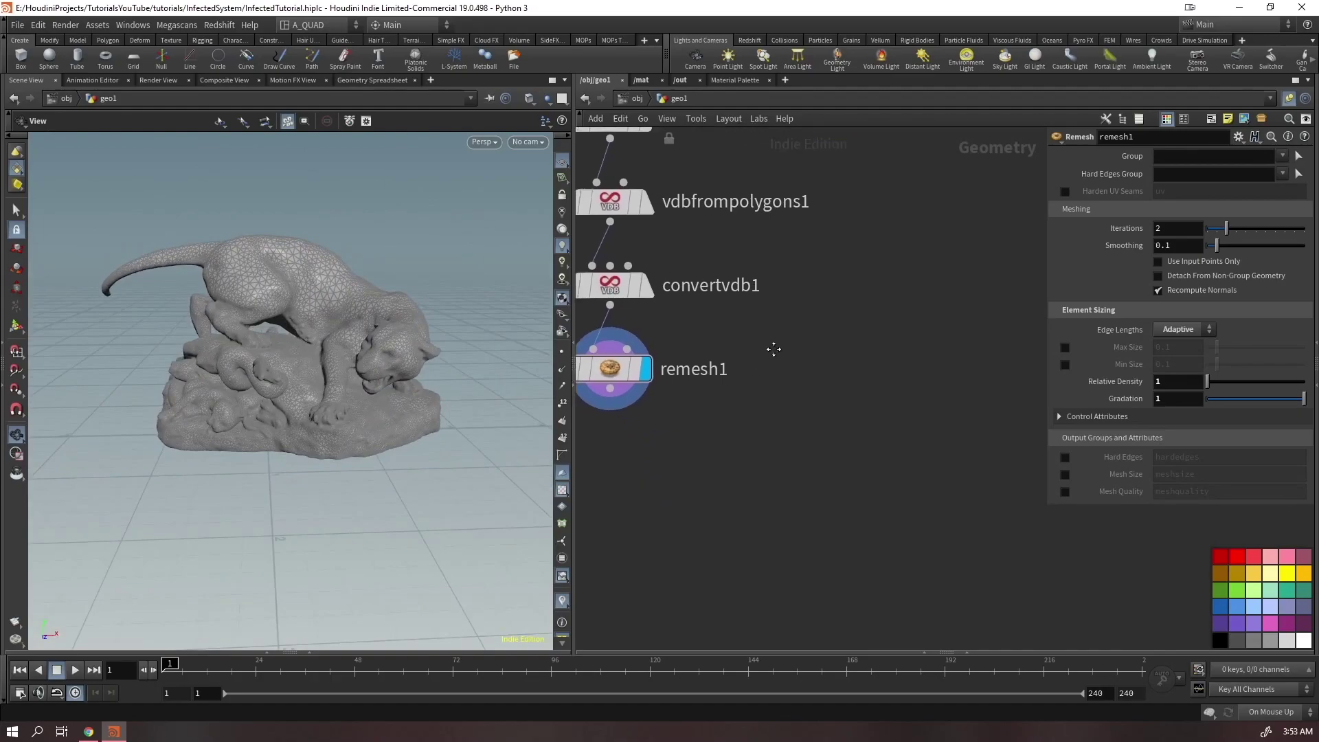
pyautogui.click(610, 304)
pyautogui.press('Tab')
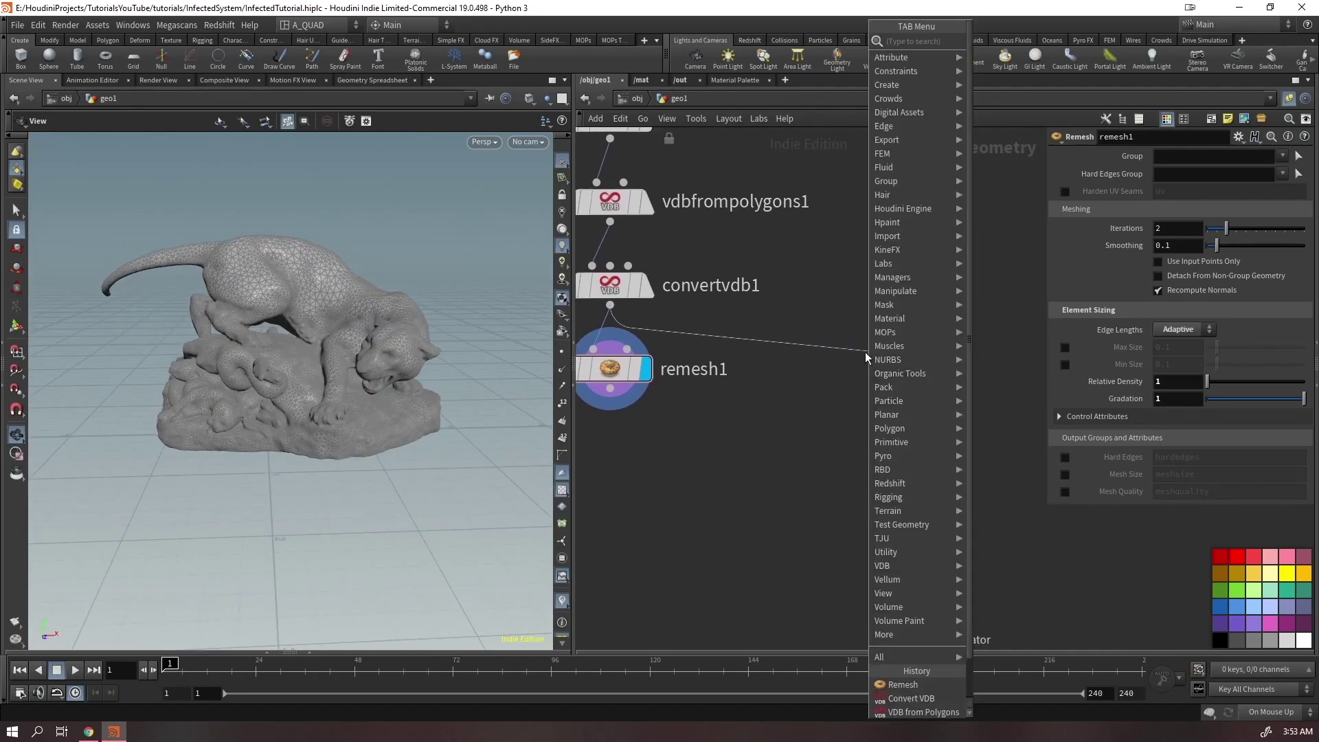
pyautogui.write('fastrem')
pyautogui.press('Return')
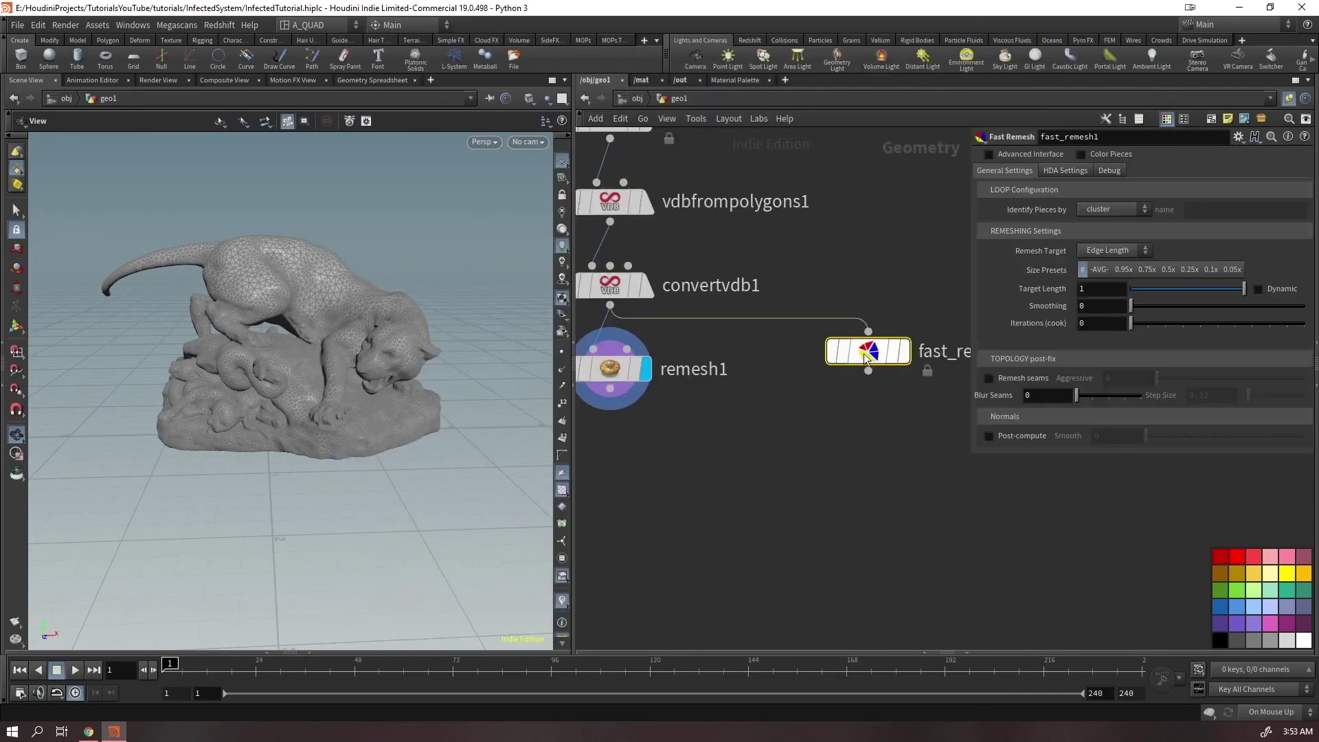
pyautogui.click(817, 367)
pyautogui.moveTo(836, 371)
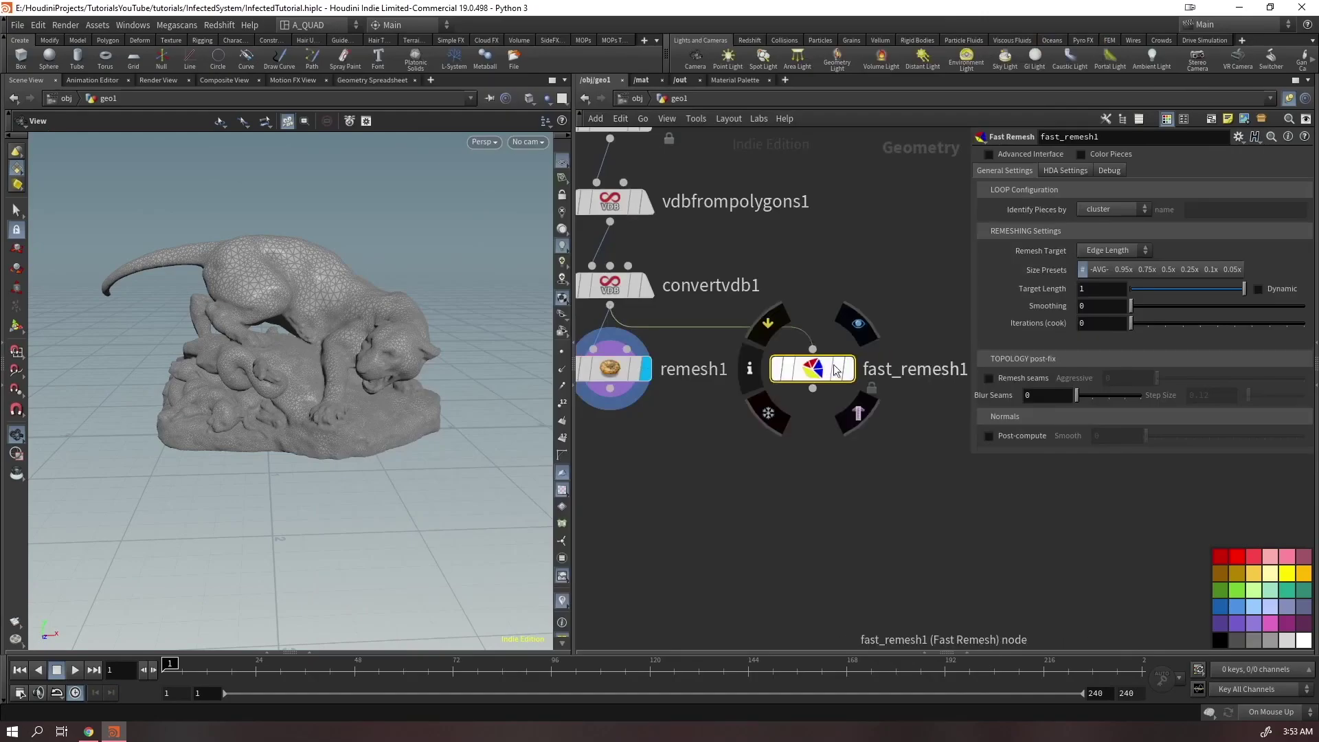
# Switch to Chrome, open sidefx.com in a new tab and look through the home page
pyautogui.click(89, 731)
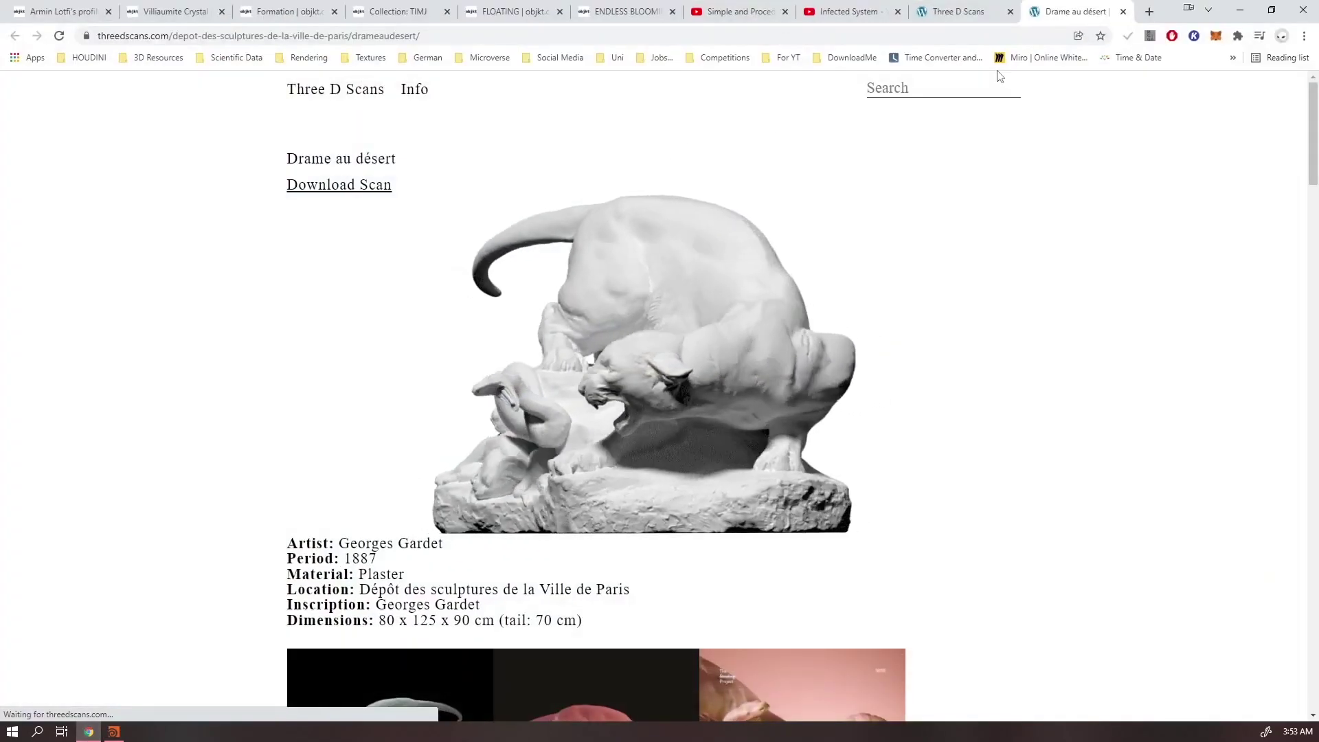
pyautogui.click(1160, 12)
pyautogui.write('sidefx.com')
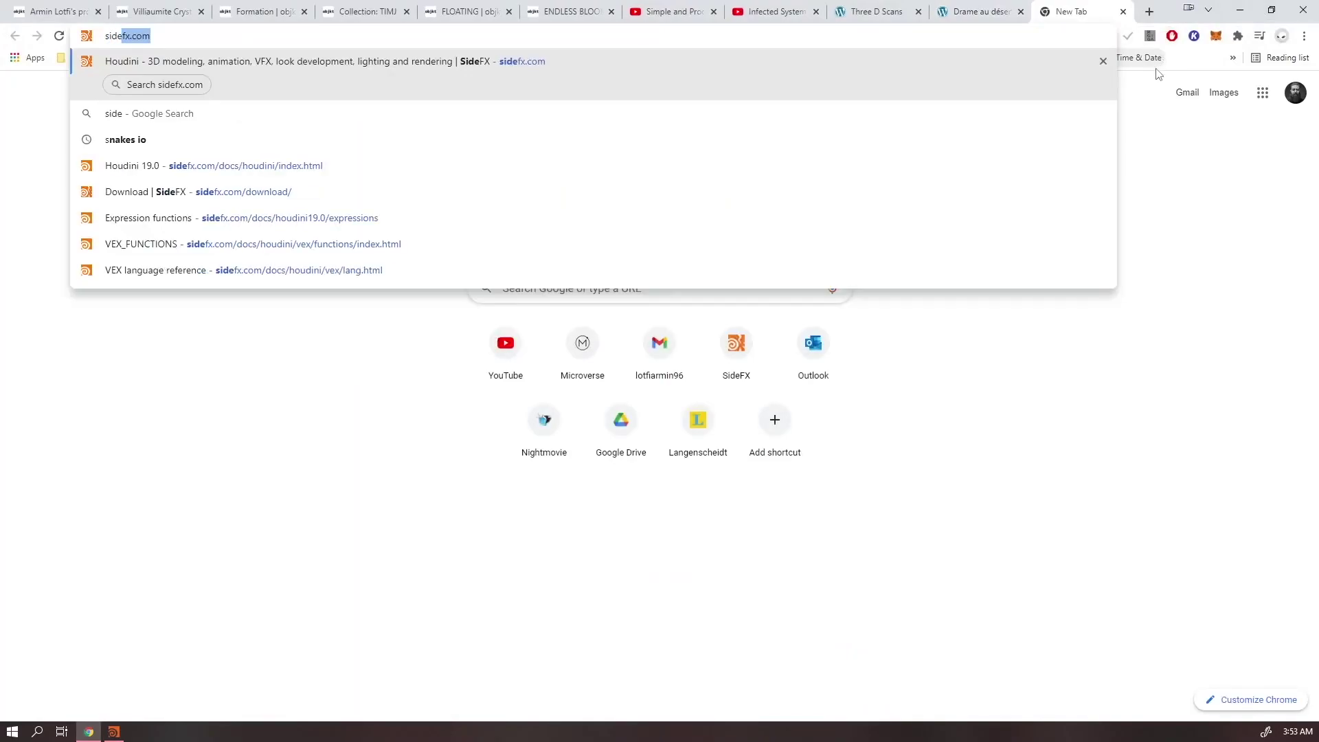
pyautogui.press('Return')
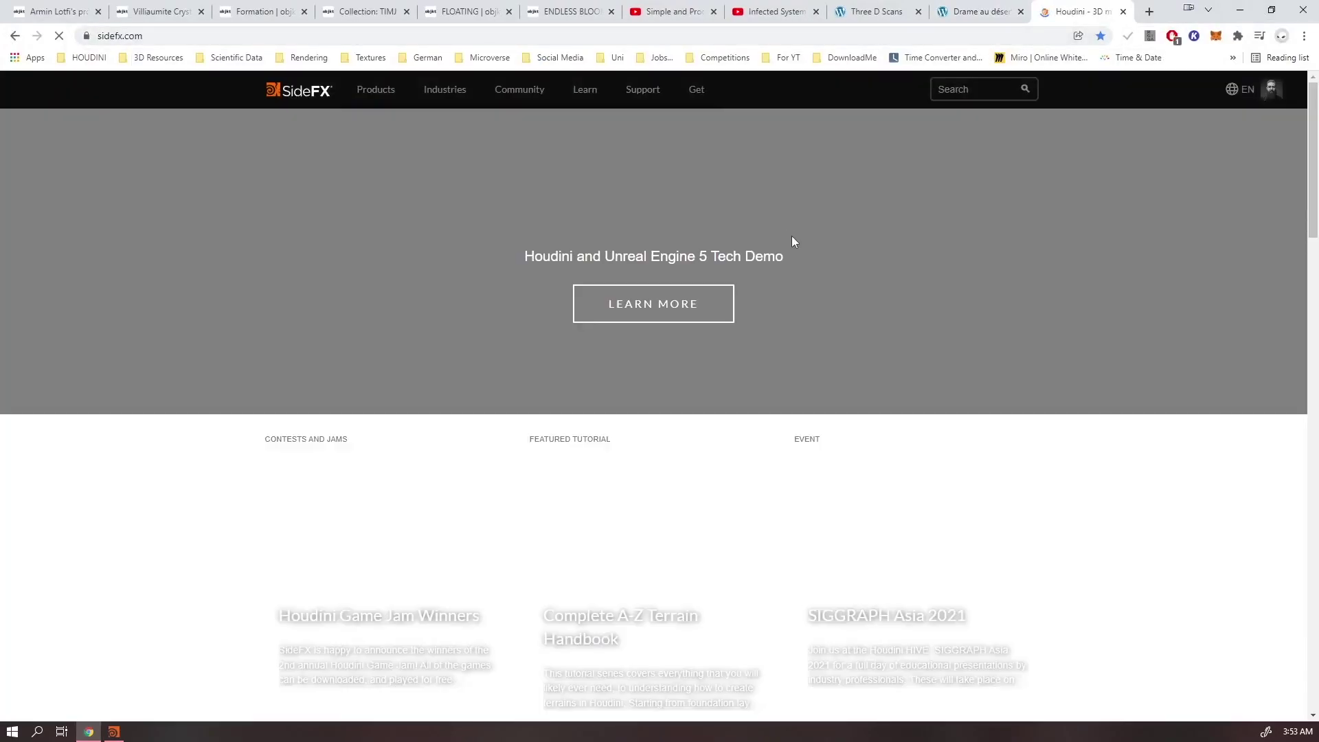
pyautogui.scroll(-2, 809, 254)
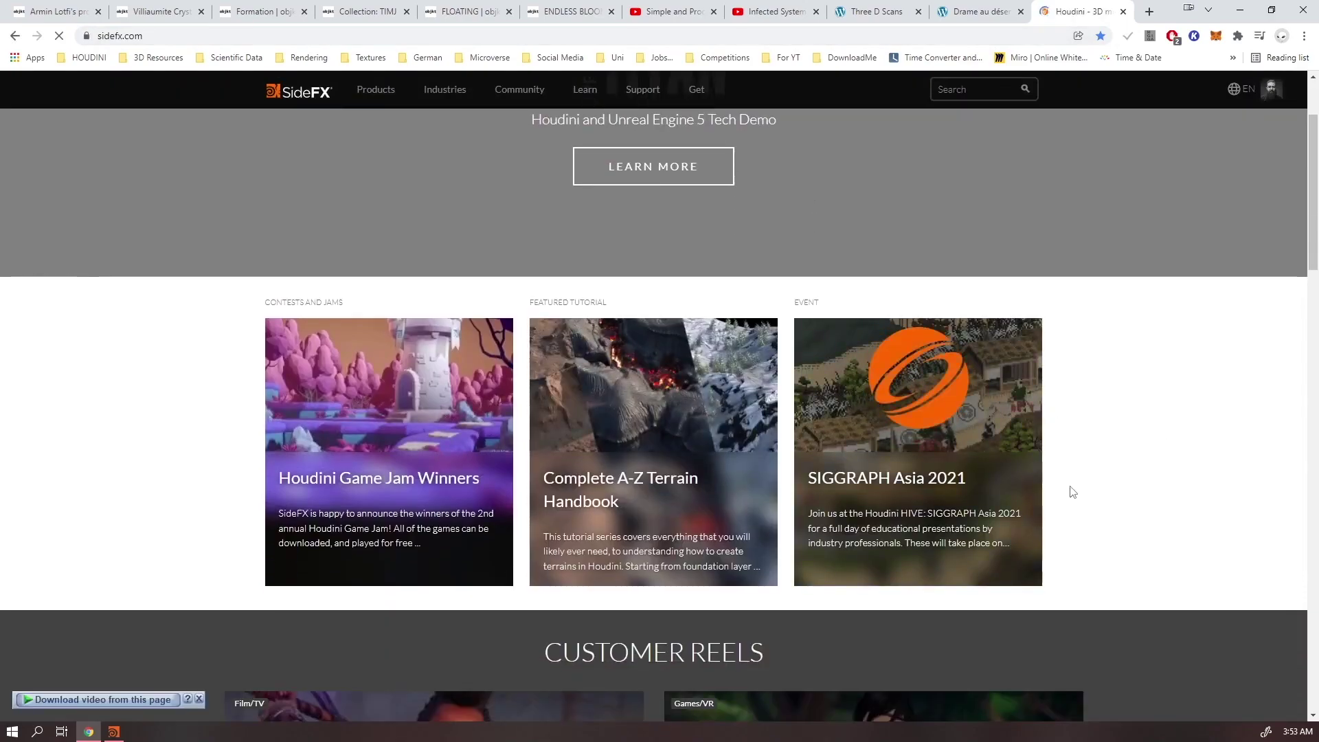
pyautogui.scroll(-20, 1072, 491)
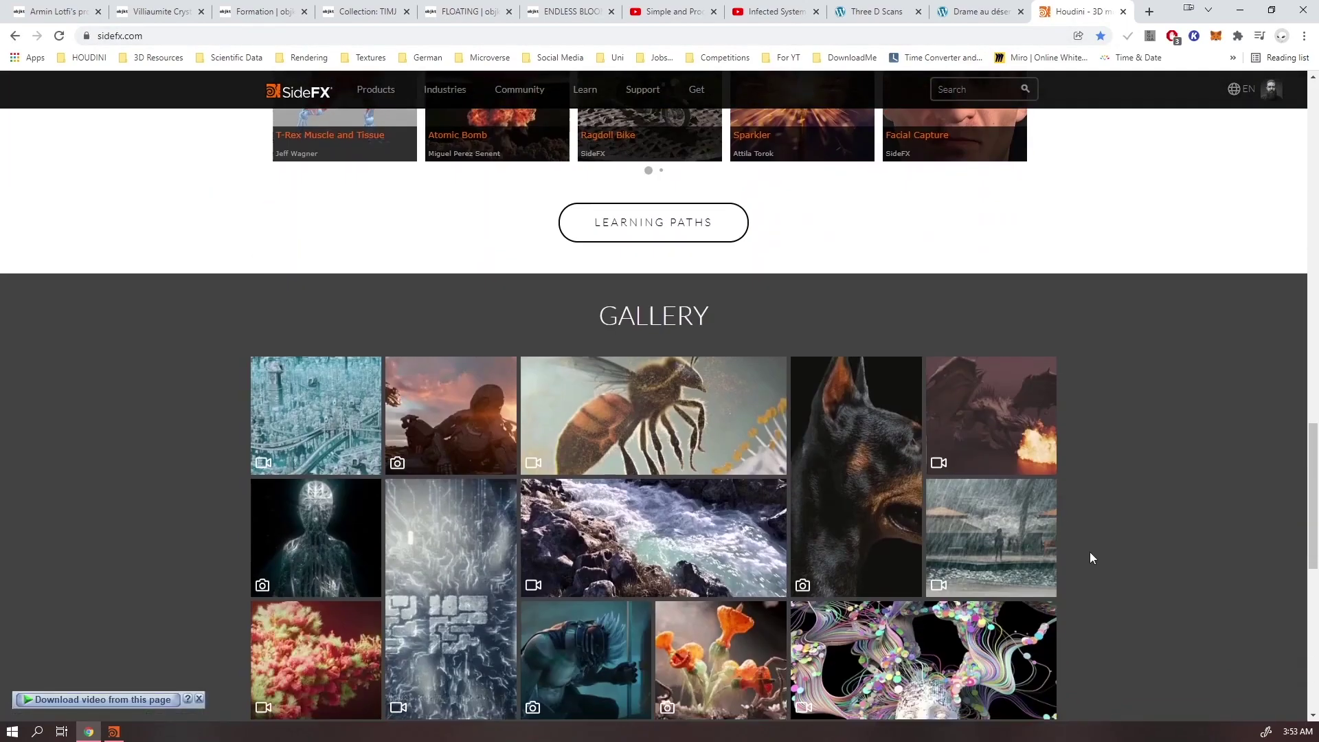
pyautogui.scroll(-5, 1106, 591)
pyautogui.scroll(20, 1131, 357)
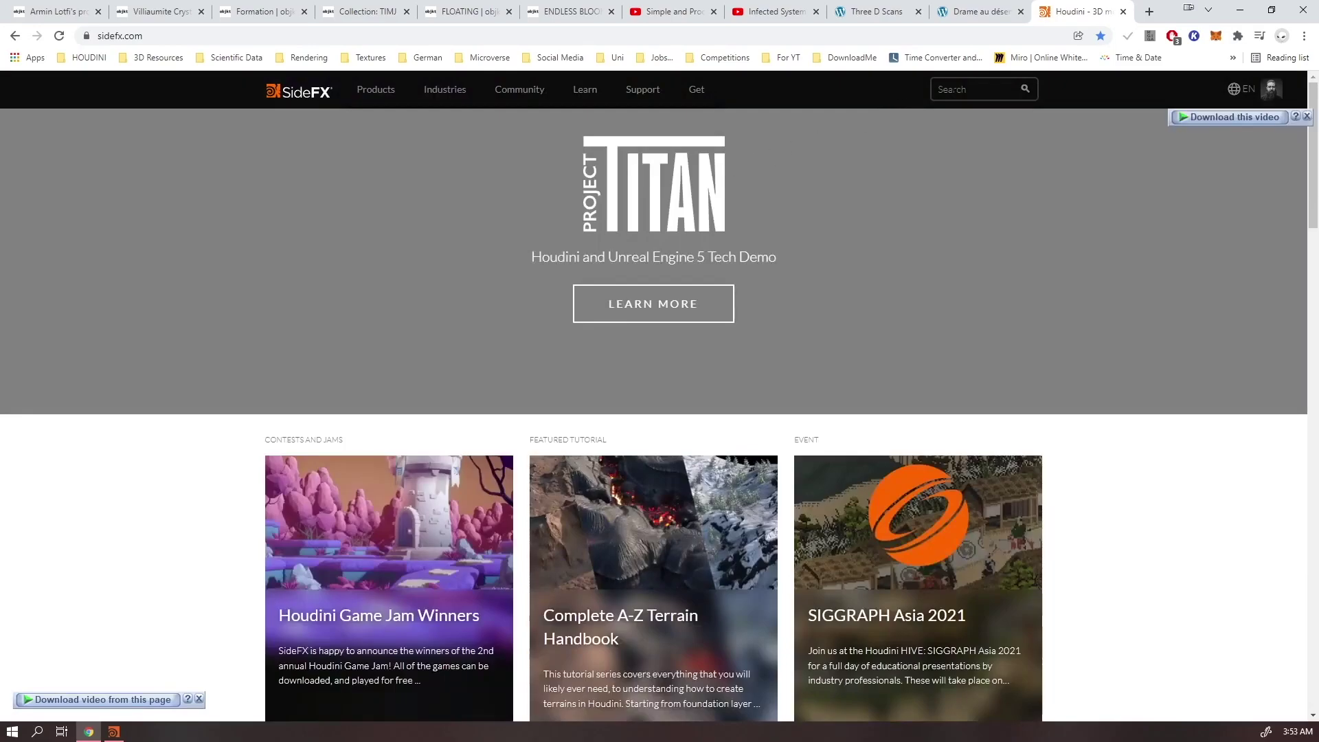
pyautogui.scroll(-10, 995, 349)
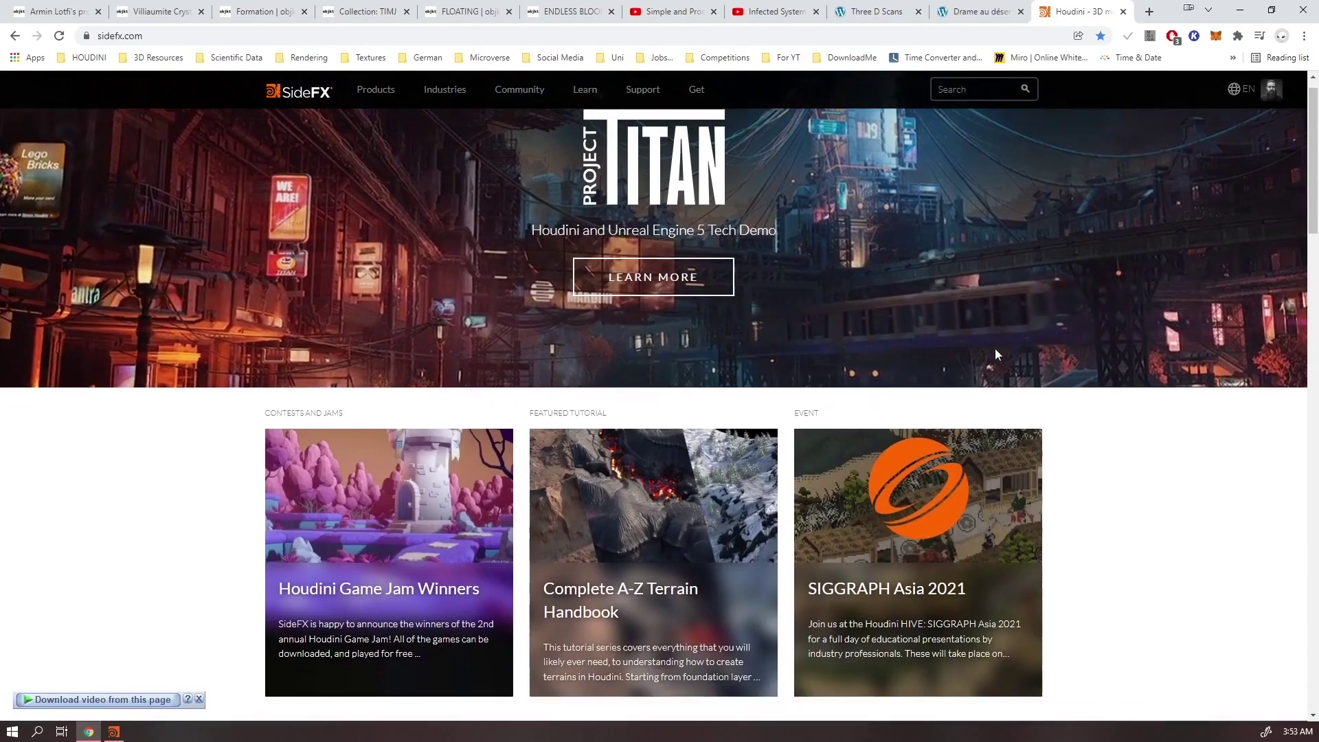
pyautogui.scroll(7, 1022, 376)
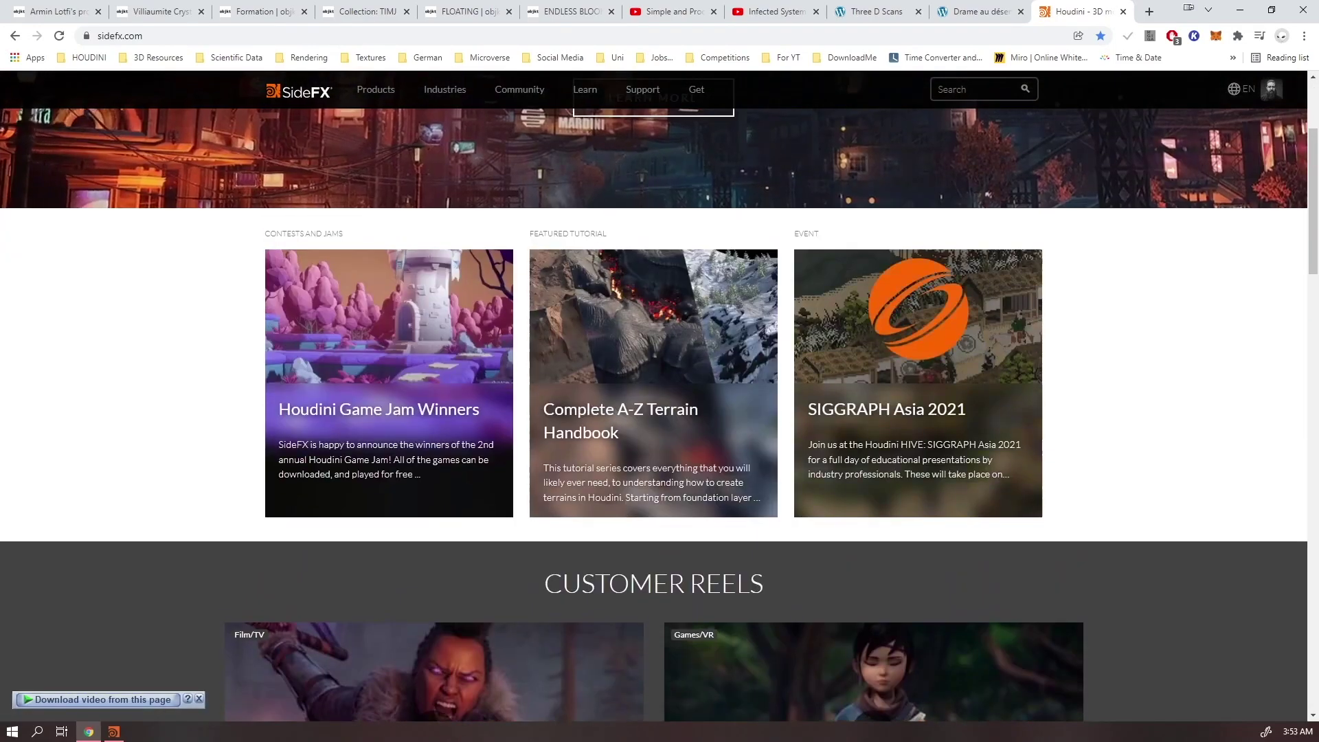
# Search the SideFX site for "techar", and extend the search term to "techart"
pyautogui.click(979, 90)
pyautogui.write('techar')
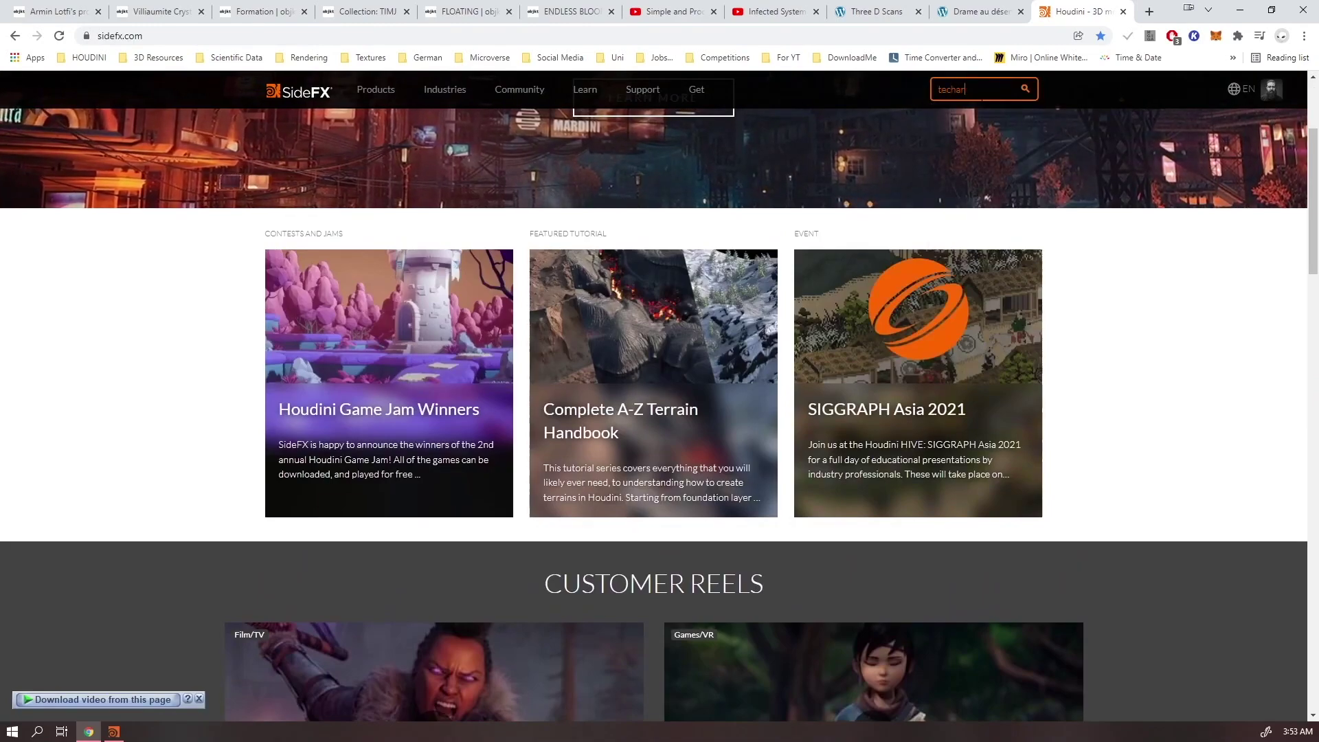
pyautogui.press('Return')
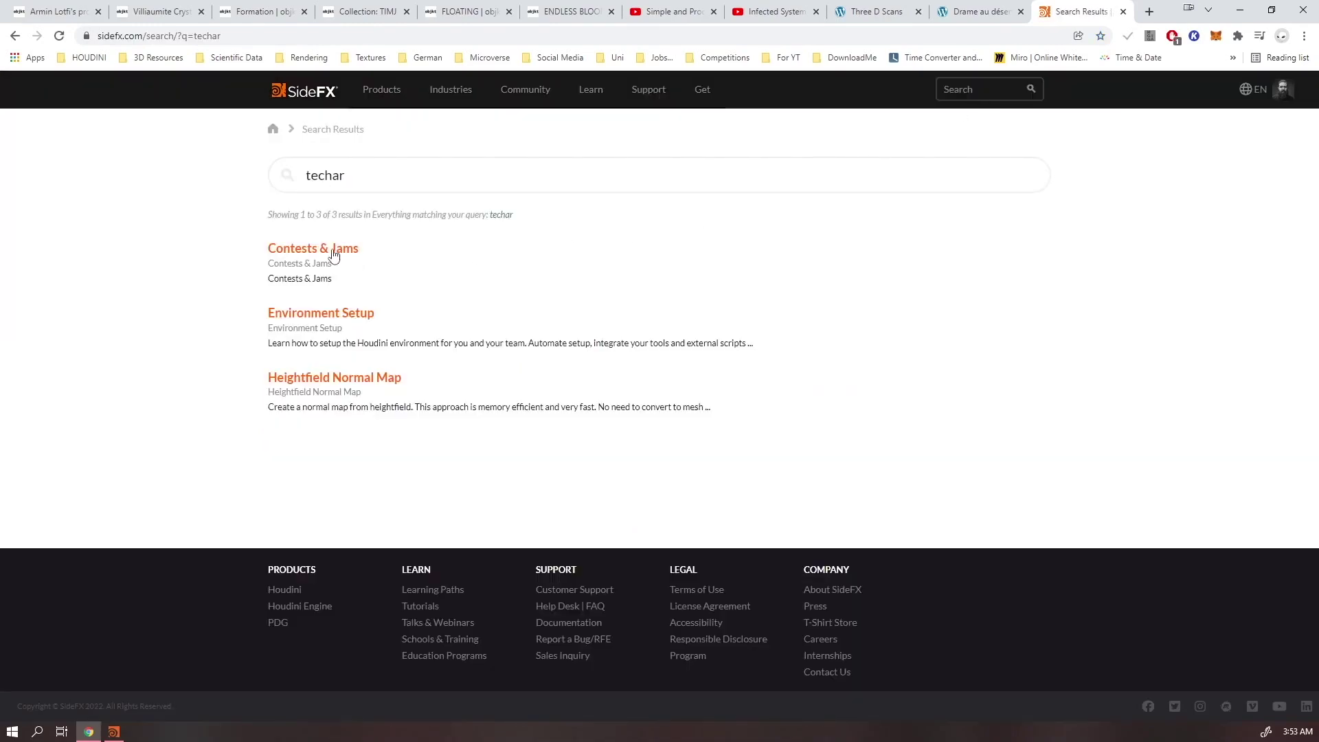
pyautogui.click(403, 169)
pyautogui.write('t')
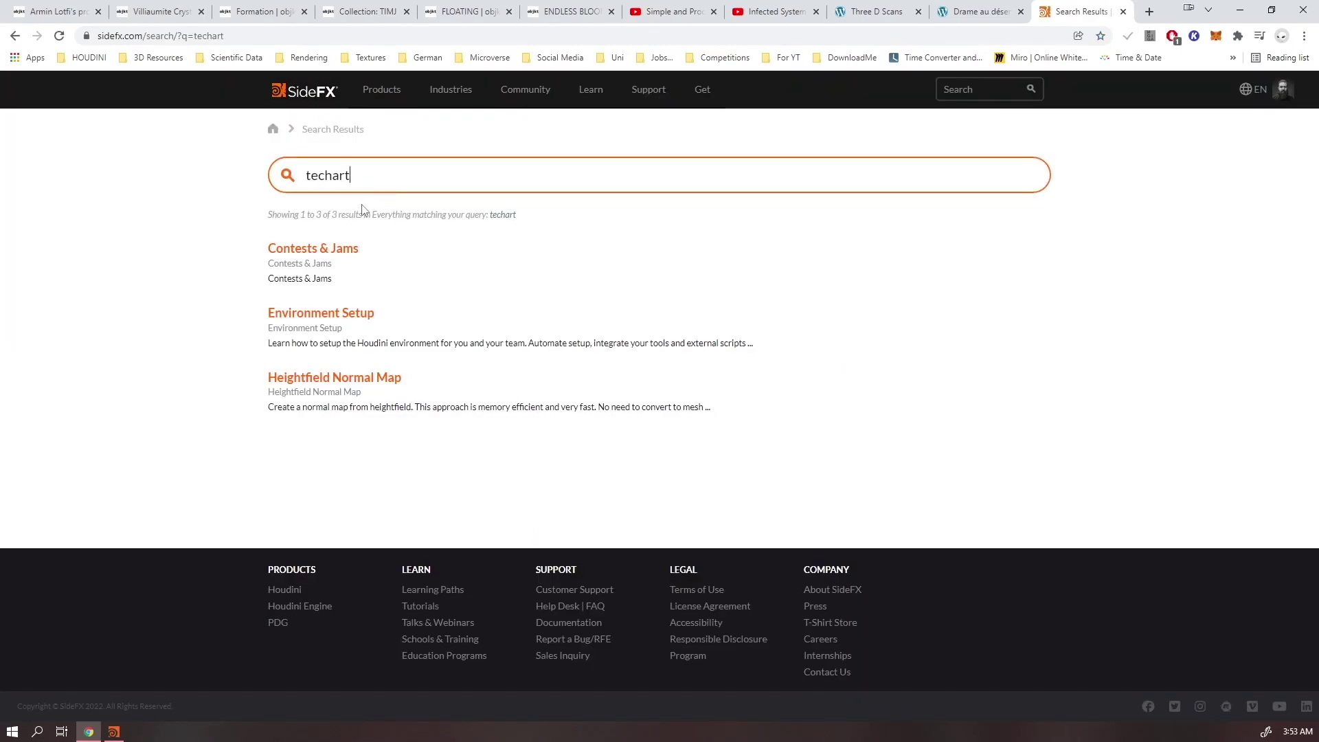
# Search the SideFX site for "tech" and open the Tech Art Challenge 2021 result in a new browser tab
pyautogui.press('BackSpace')
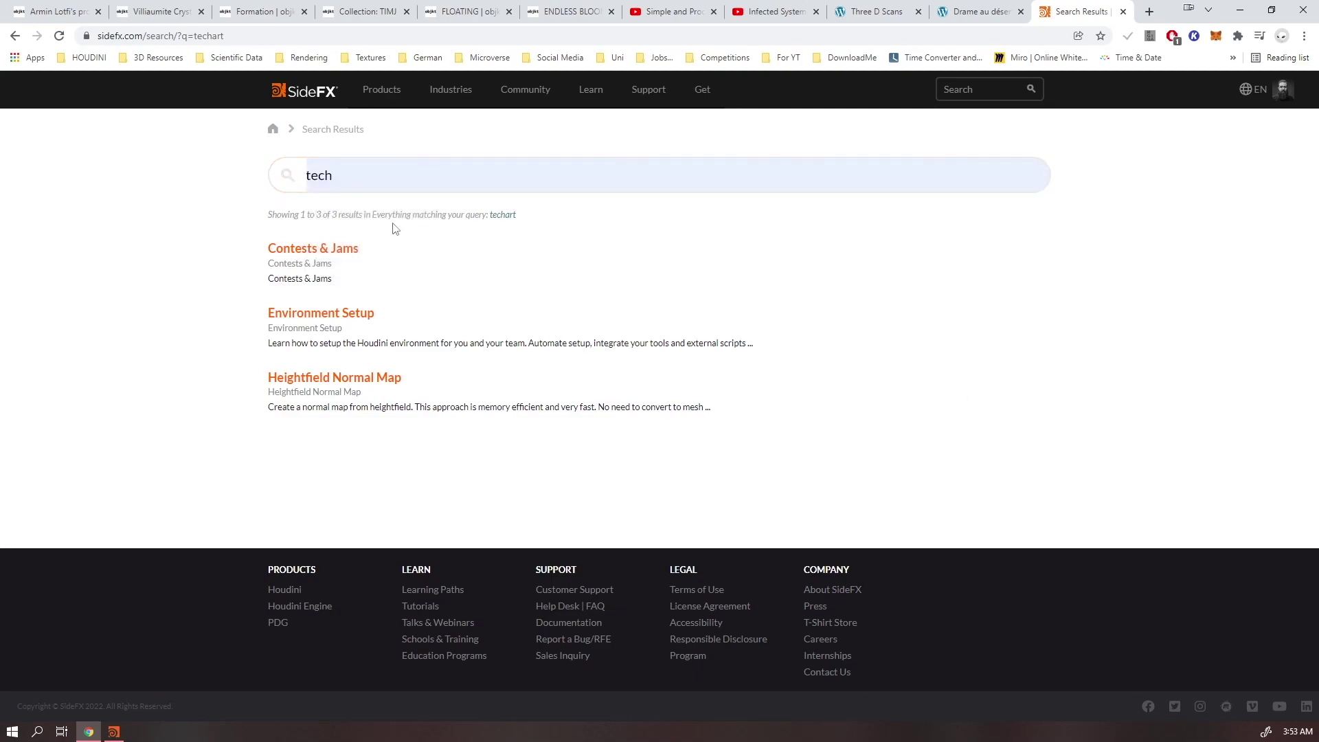
pyautogui.moveTo(392, 227); pyautogui.dragTo(376, 181)
pyautogui.click(377, 182)
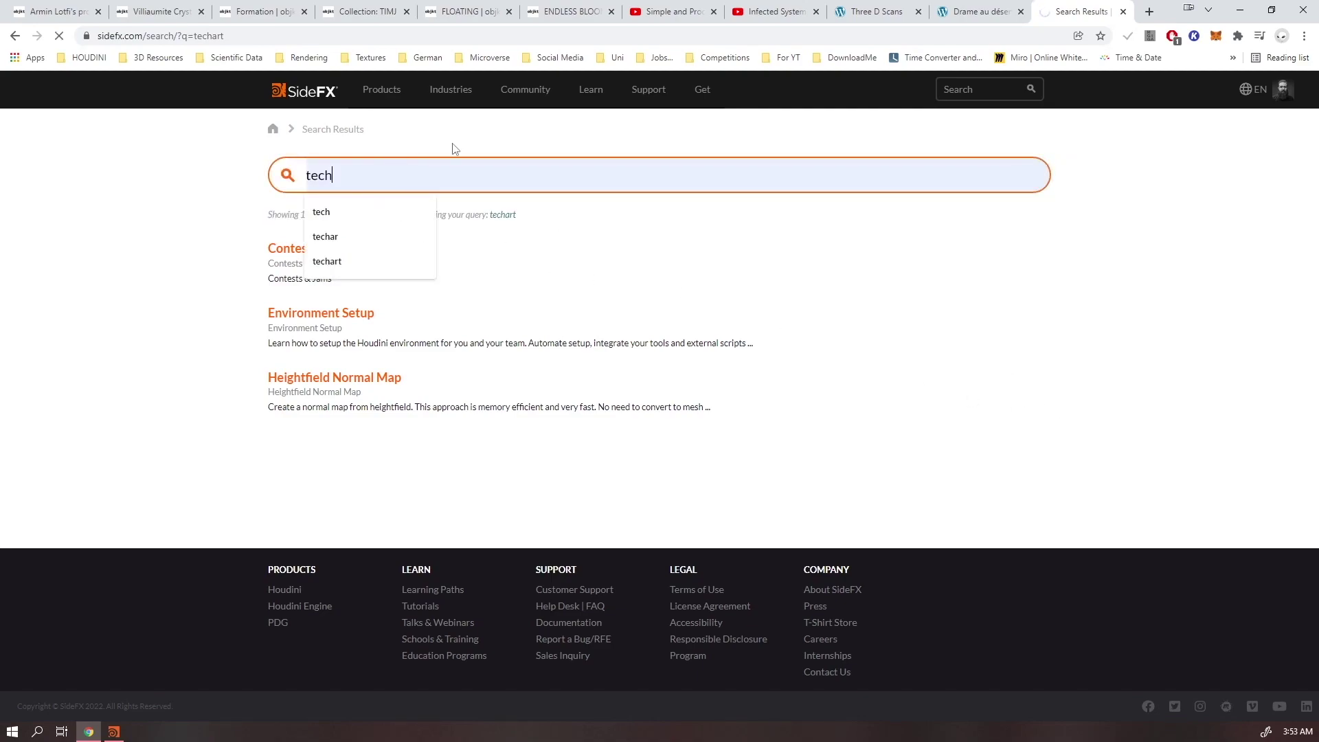
pyautogui.scroll(-3, 269, 304)
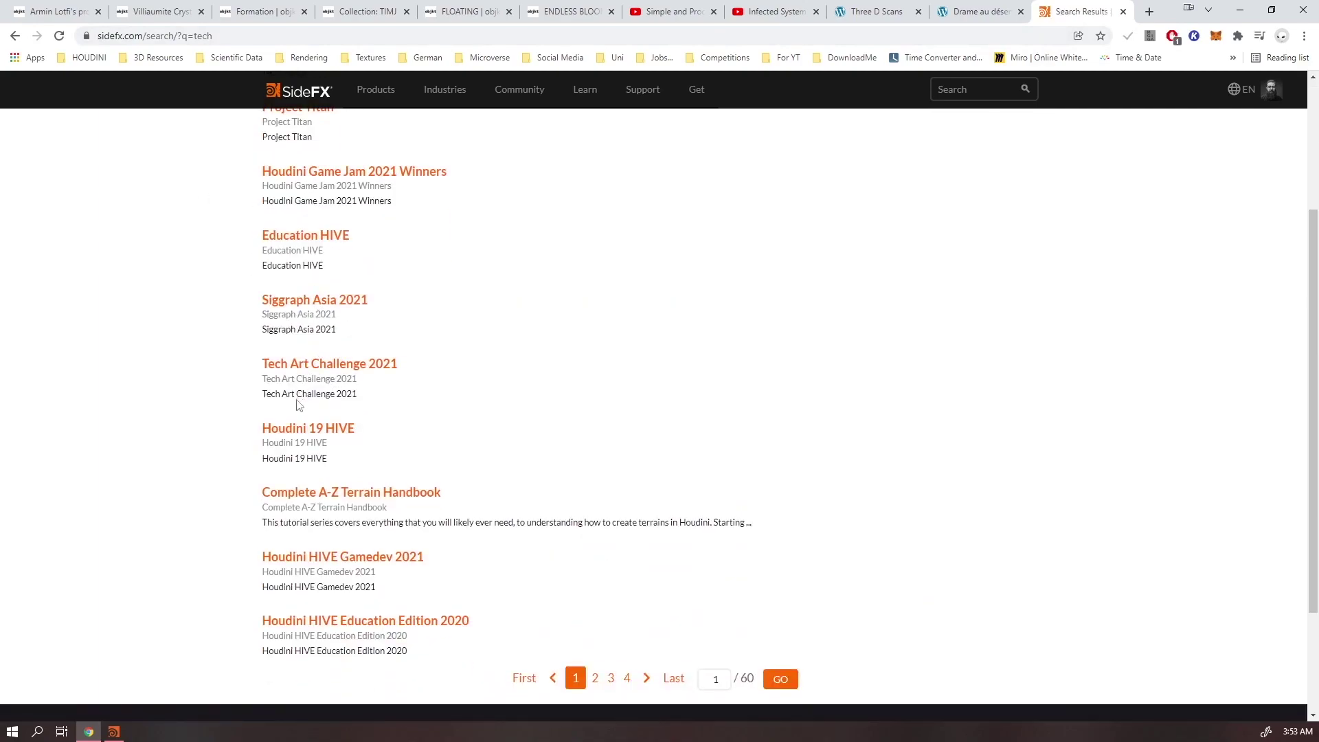
pyautogui.middleClick(287, 371)
pyautogui.hotkey('ctrl', 'Tab')
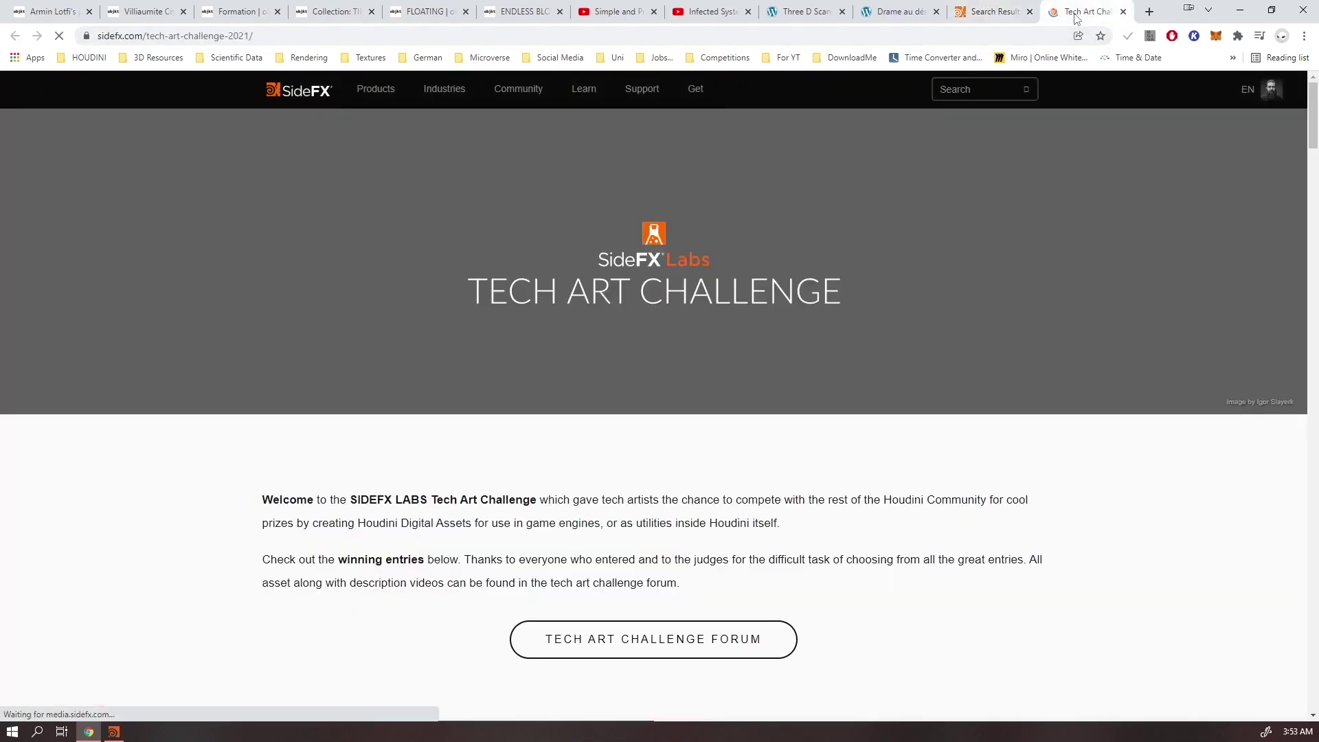
# Look through the challenge's winning entries and open the Tech Art Challenge Forum link in a background tab
pyautogui.scroll(-6, 816, 506)
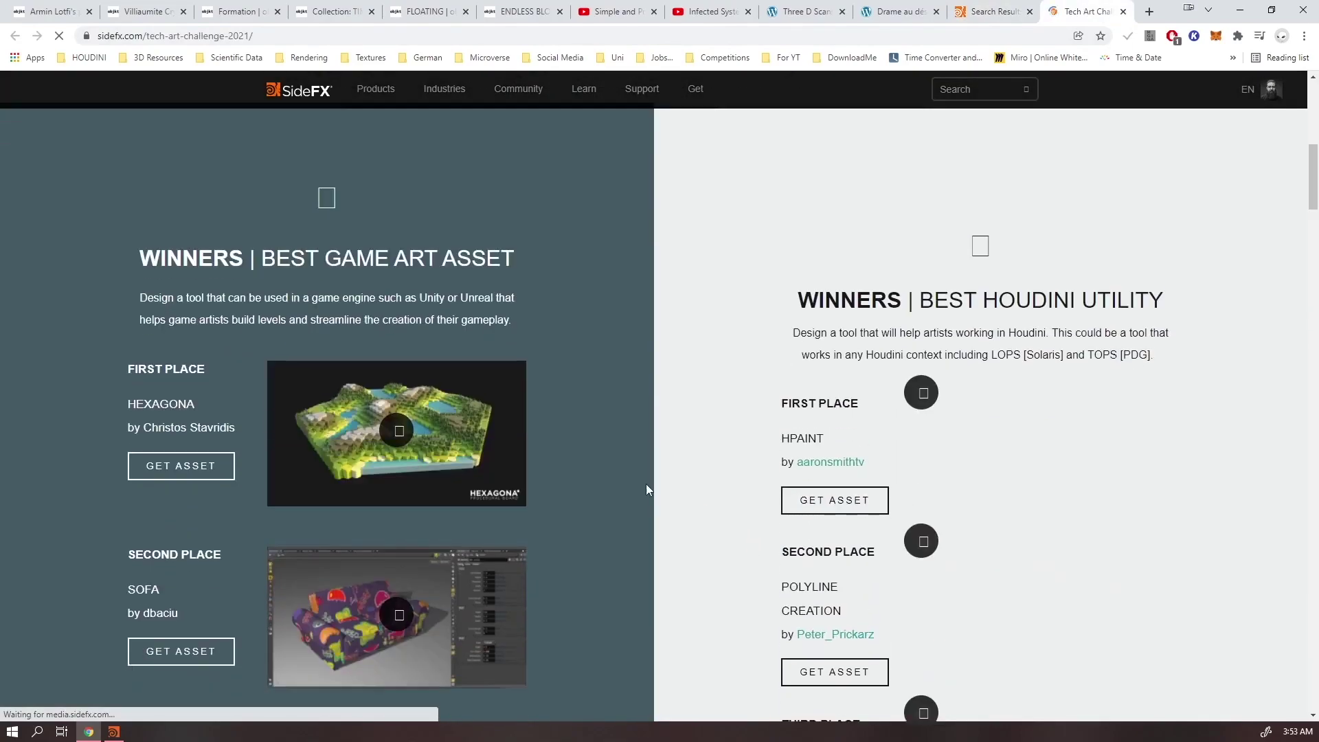
pyautogui.scroll(8, 544, 473)
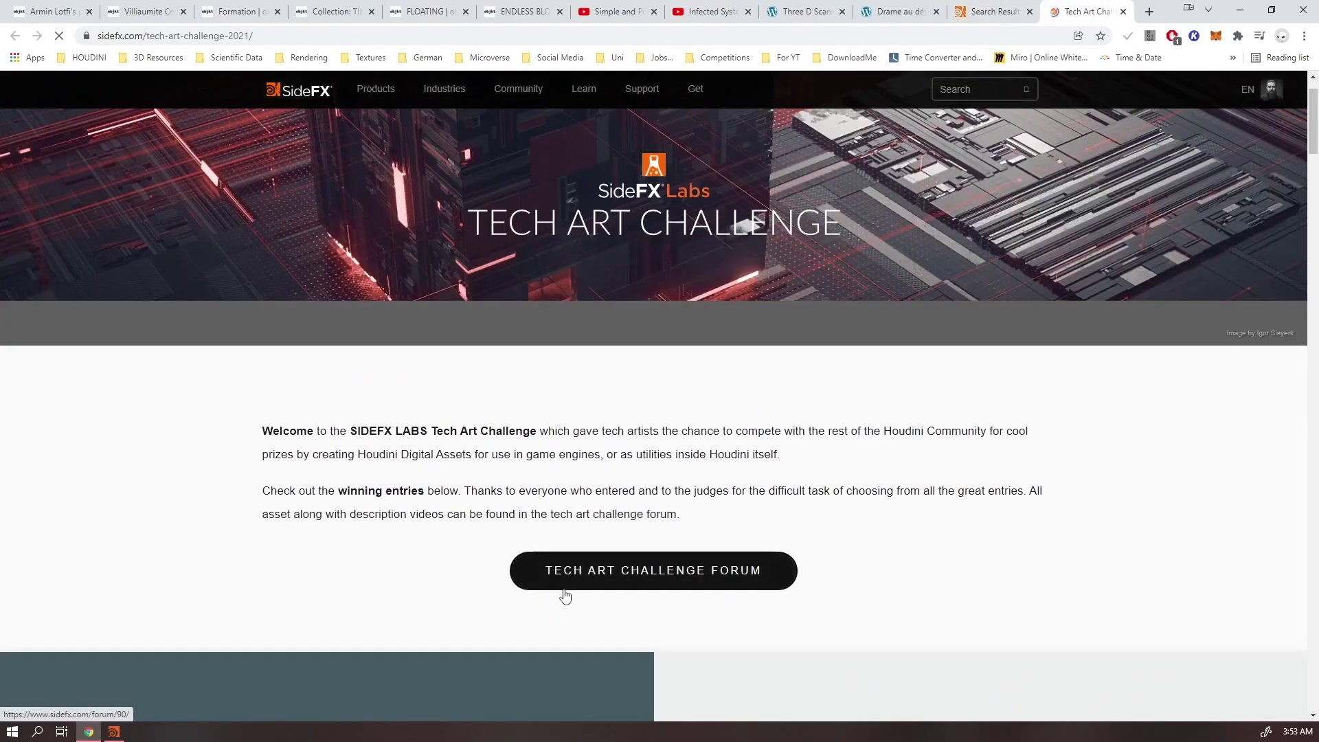
pyautogui.scroll(-2, 563, 595)
pyautogui.middleClick(649, 426)
pyautogui.scroll(-15, 629, 463)
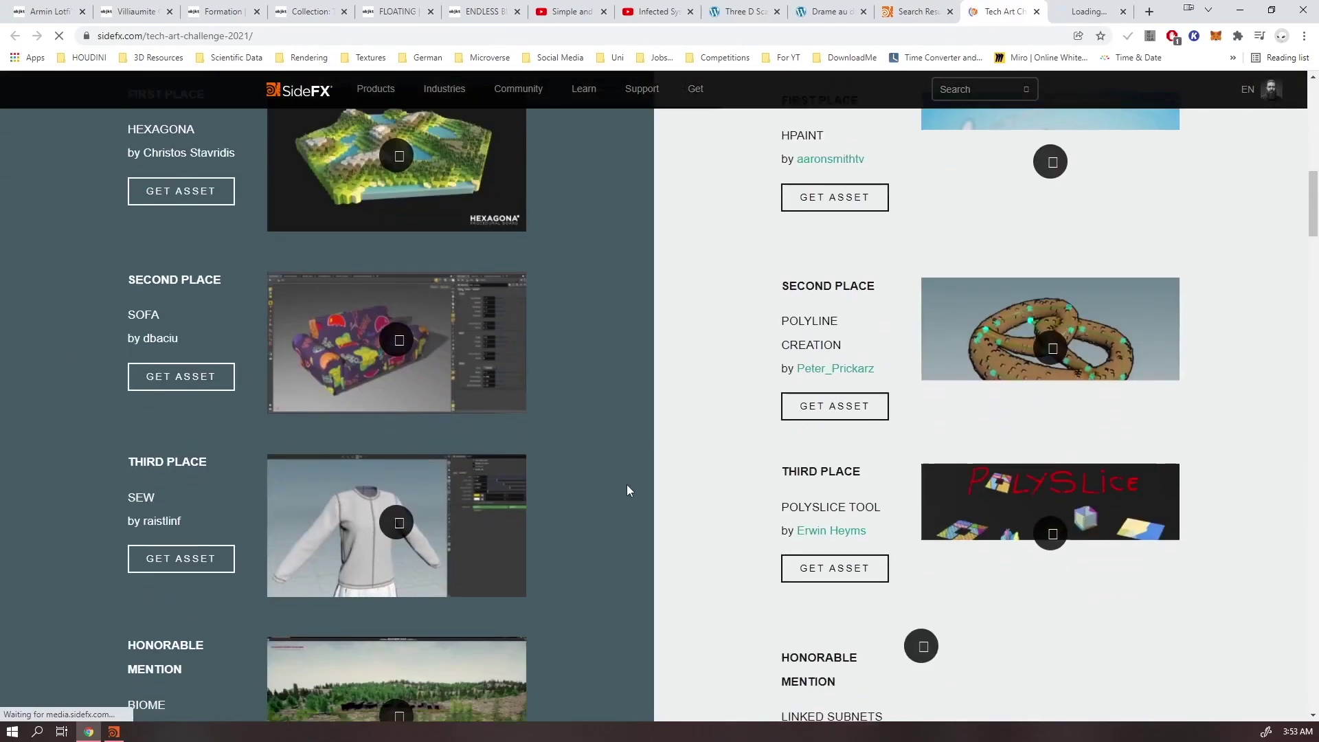
pyautogui.scroll(4, 744, 526)
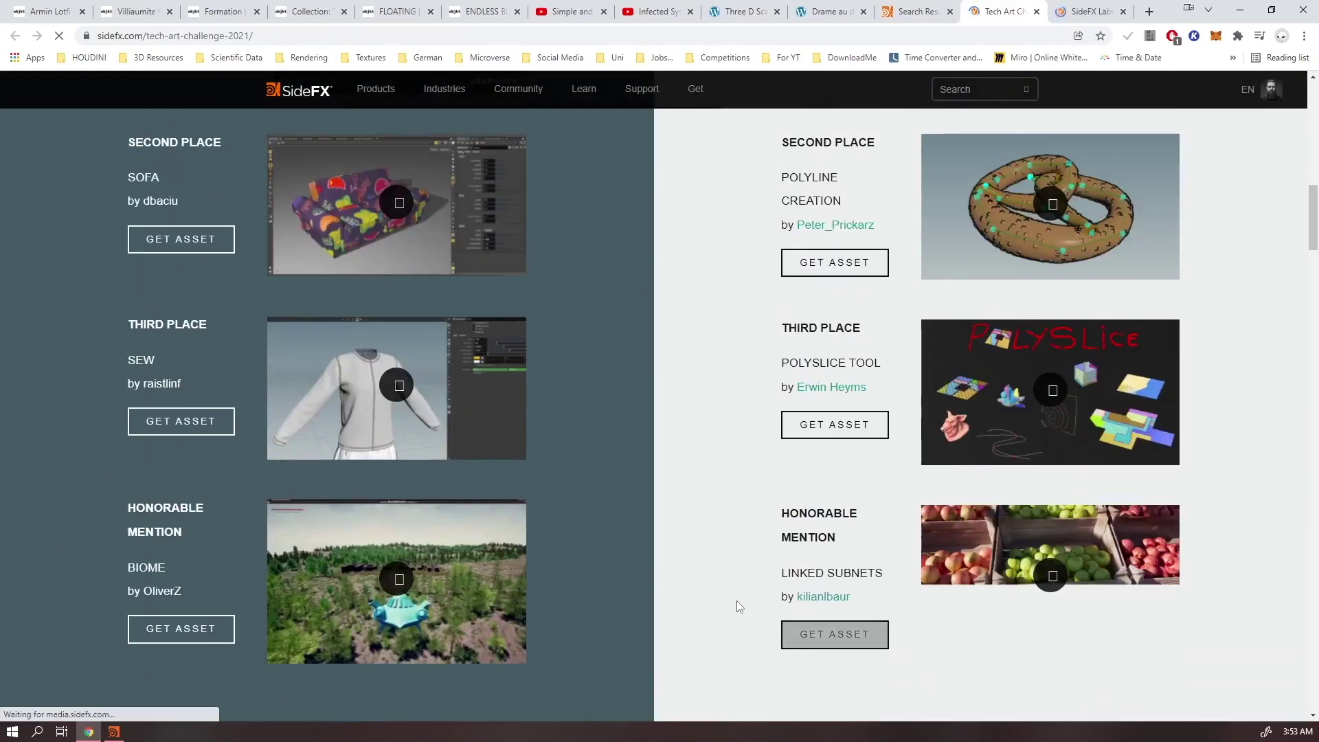
pyautogui.scroll(8, 755, 590)
pyautogui.scroll(-4, 852, 543)
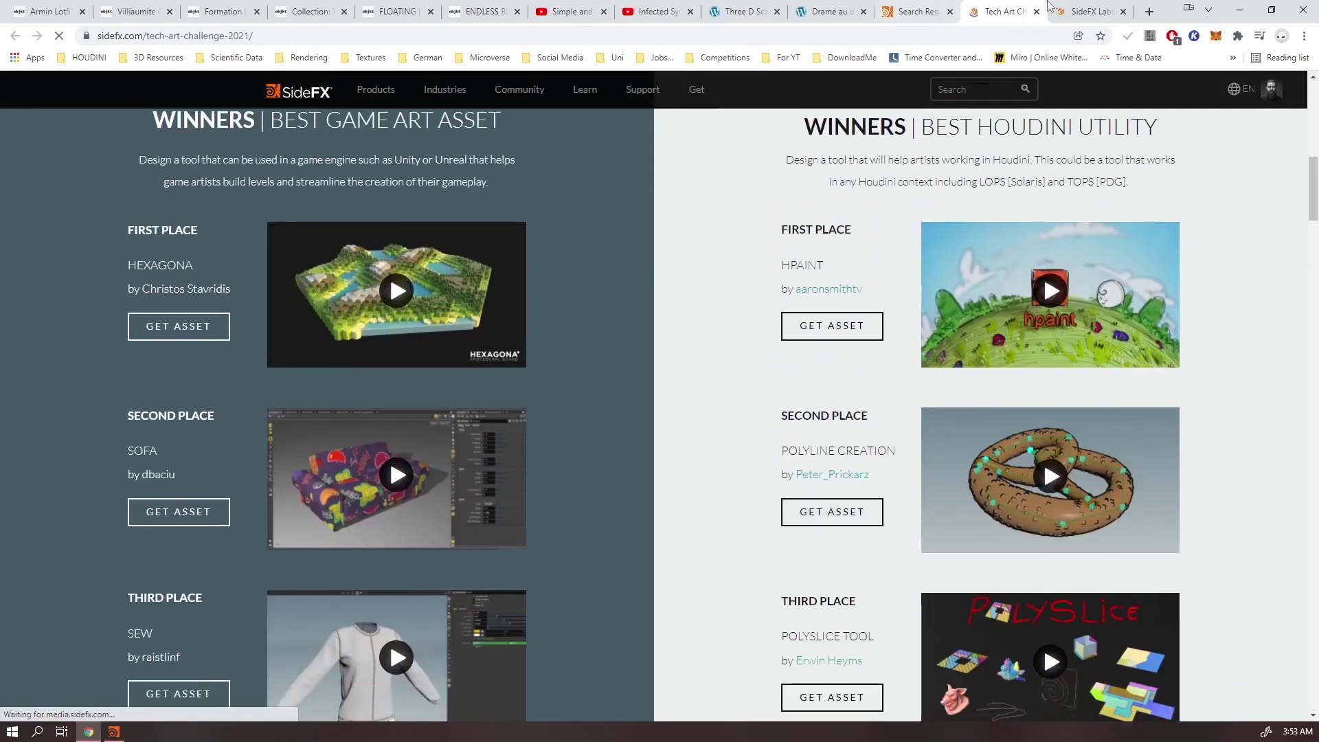
# Find the Best Houdini Utility Entries topic in the challenge forum and open it in its own tab
pyautogui.hotkey('ctrl', 'Tab')
pyautogui.scroll(-3, 311, 287)
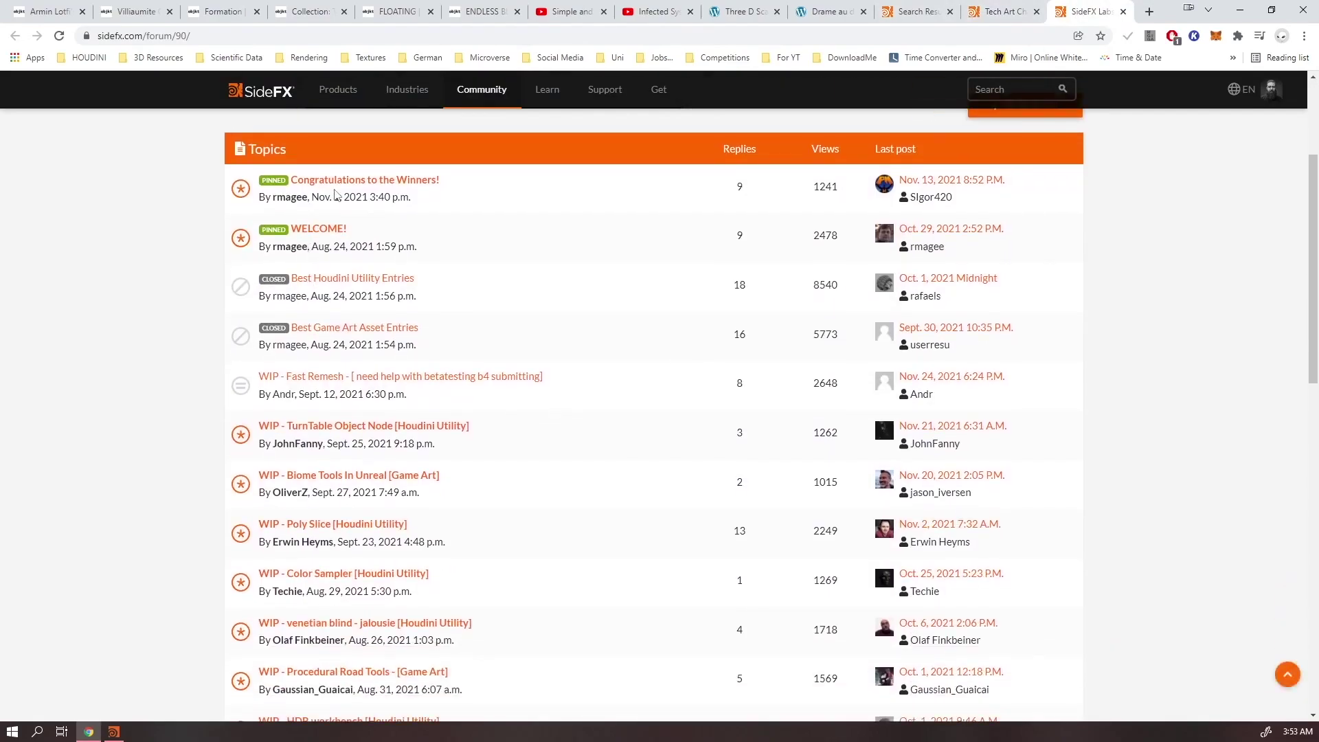
pyautogui.middleClick(347, 280)
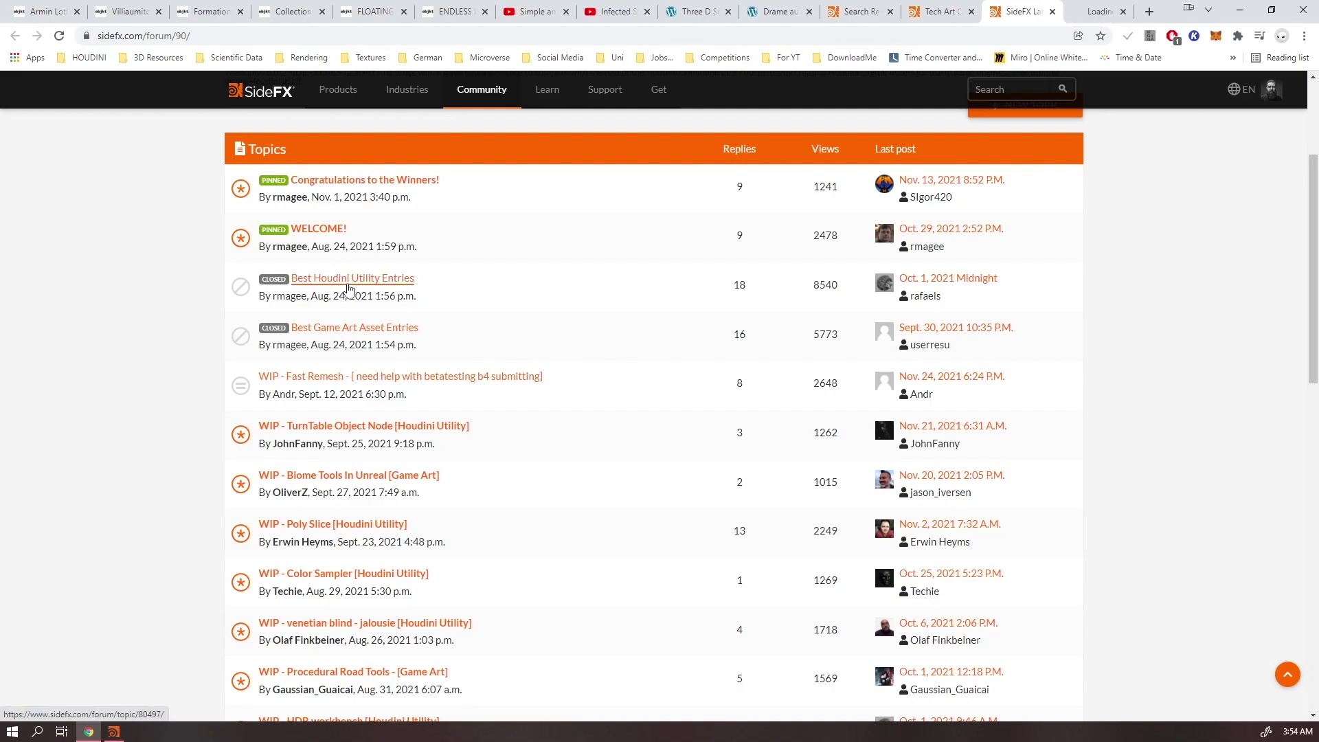
pyautogui.click(1099, 16)
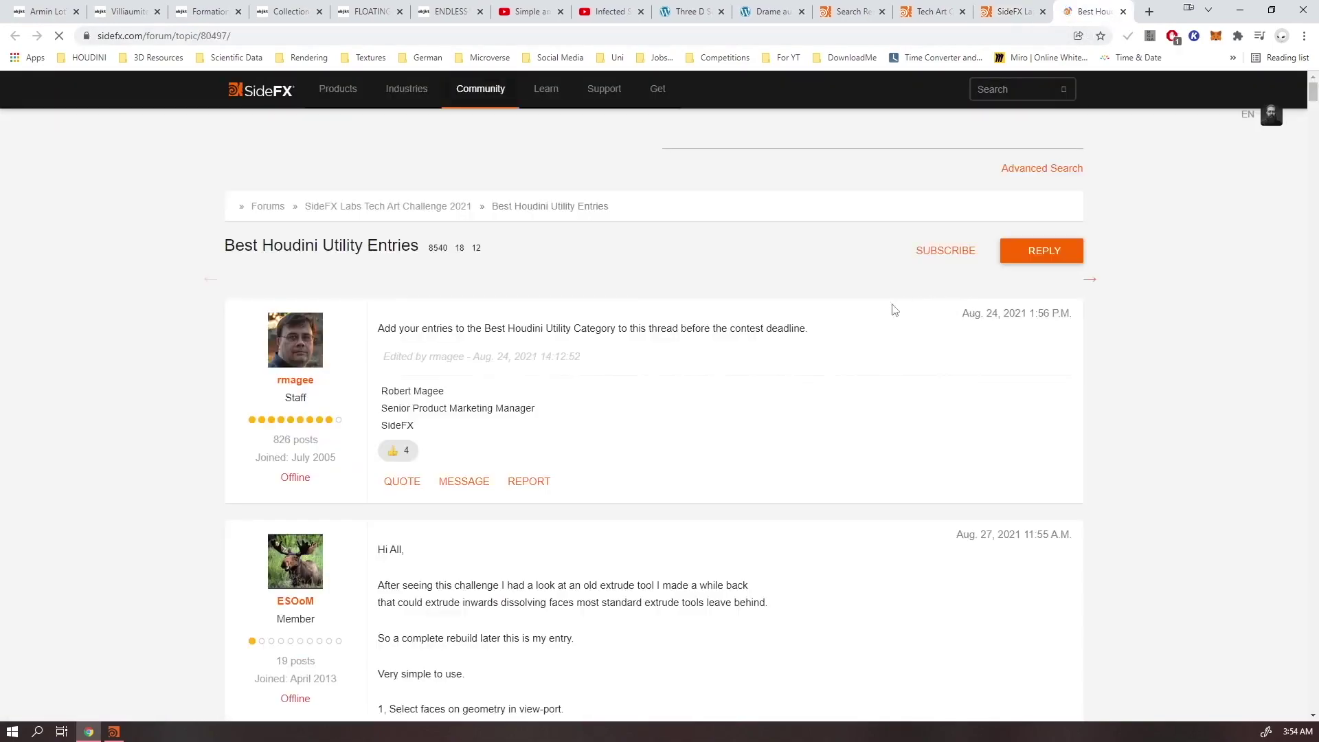
# Look through the Best Houdini Utility Entries thread for the Fast Remesh post
pyautogui.scroll(-8, 892, 306)
pyautogui.scroll(-15, 162, 283)
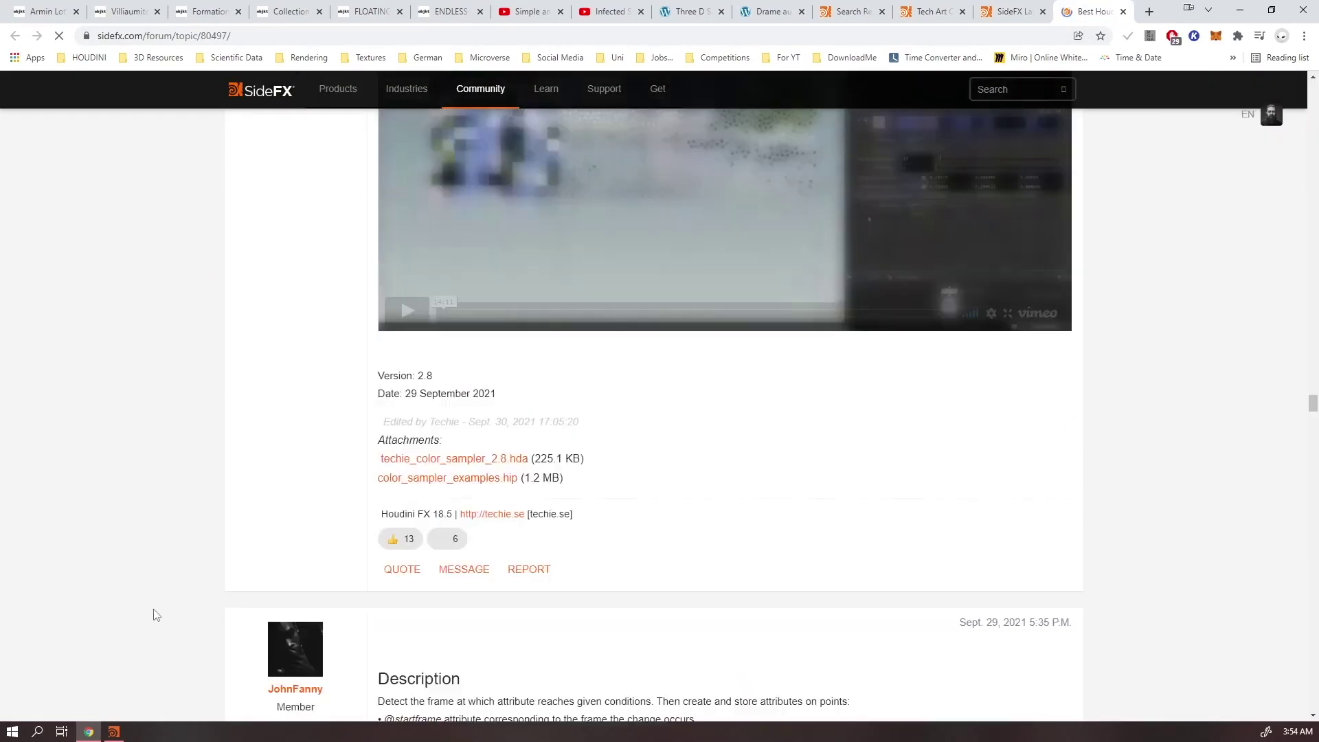
pyautogui.scroll(-20, 240, 473)
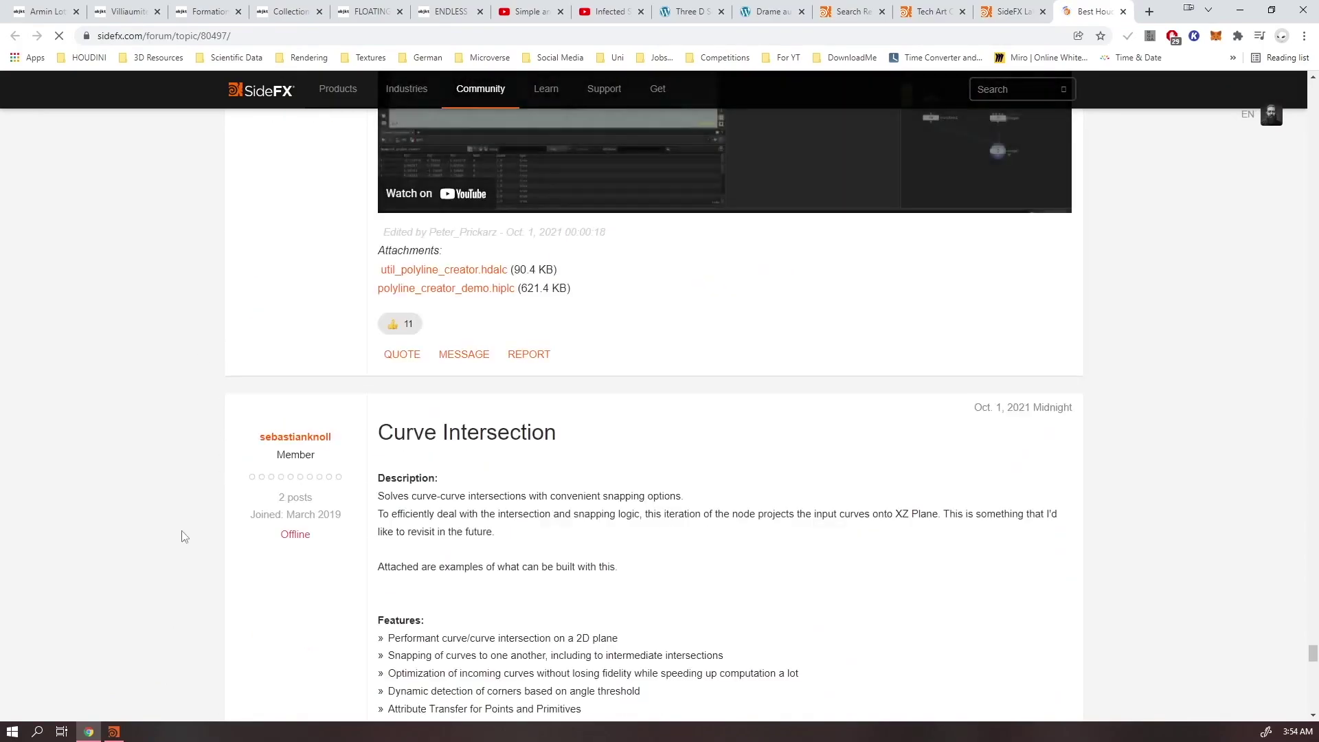
pyautogui.scroll(15, 193, 274)
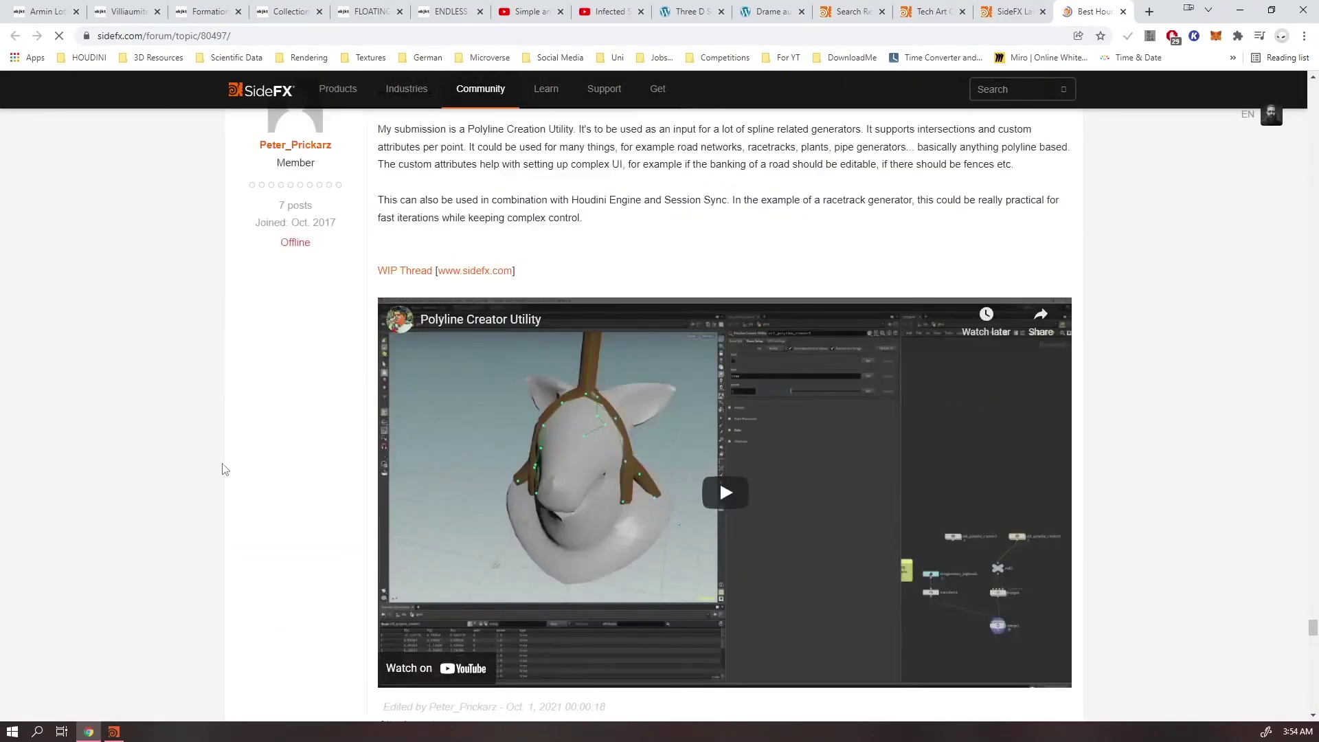
pyautogui.scroll(10, 162, 392)
pyautogui.scroll(-8, 172, 539)
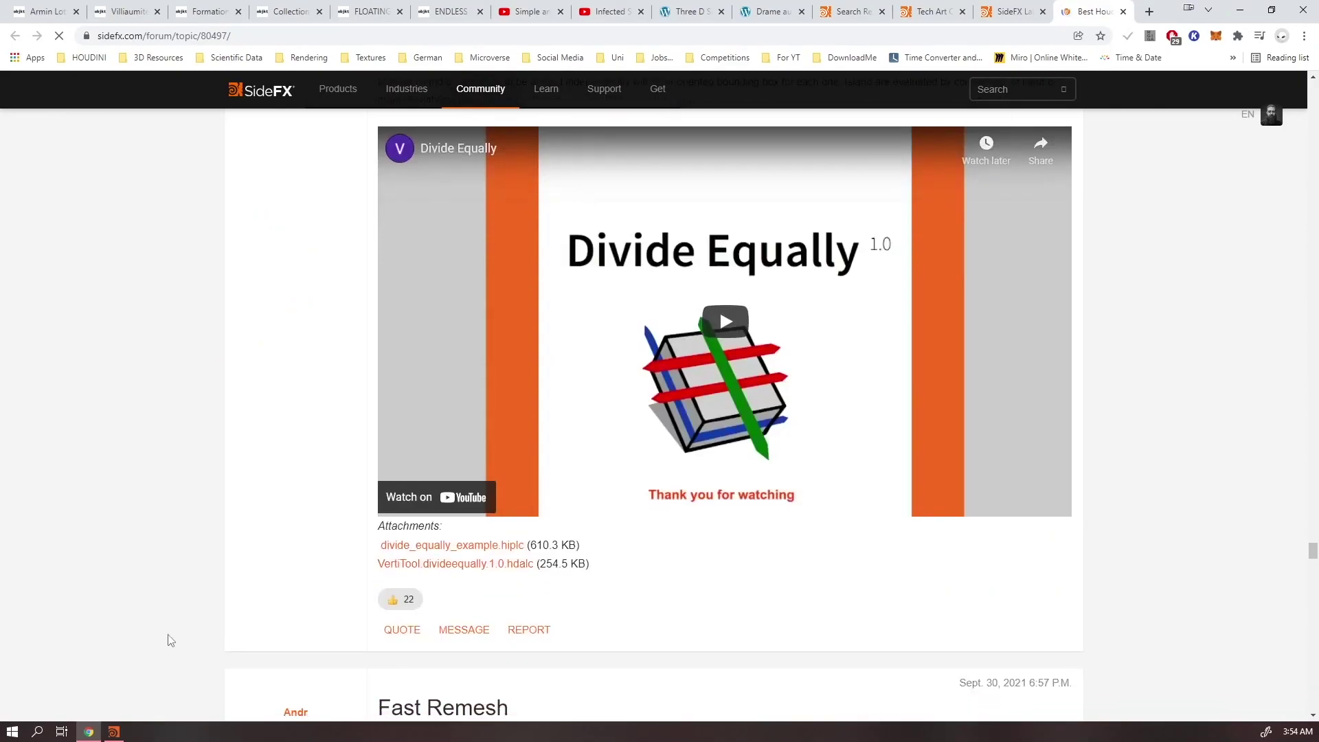
pyautogui.scroll(4, 178, 502)
pyautogui.scroll(4, 177, 498)
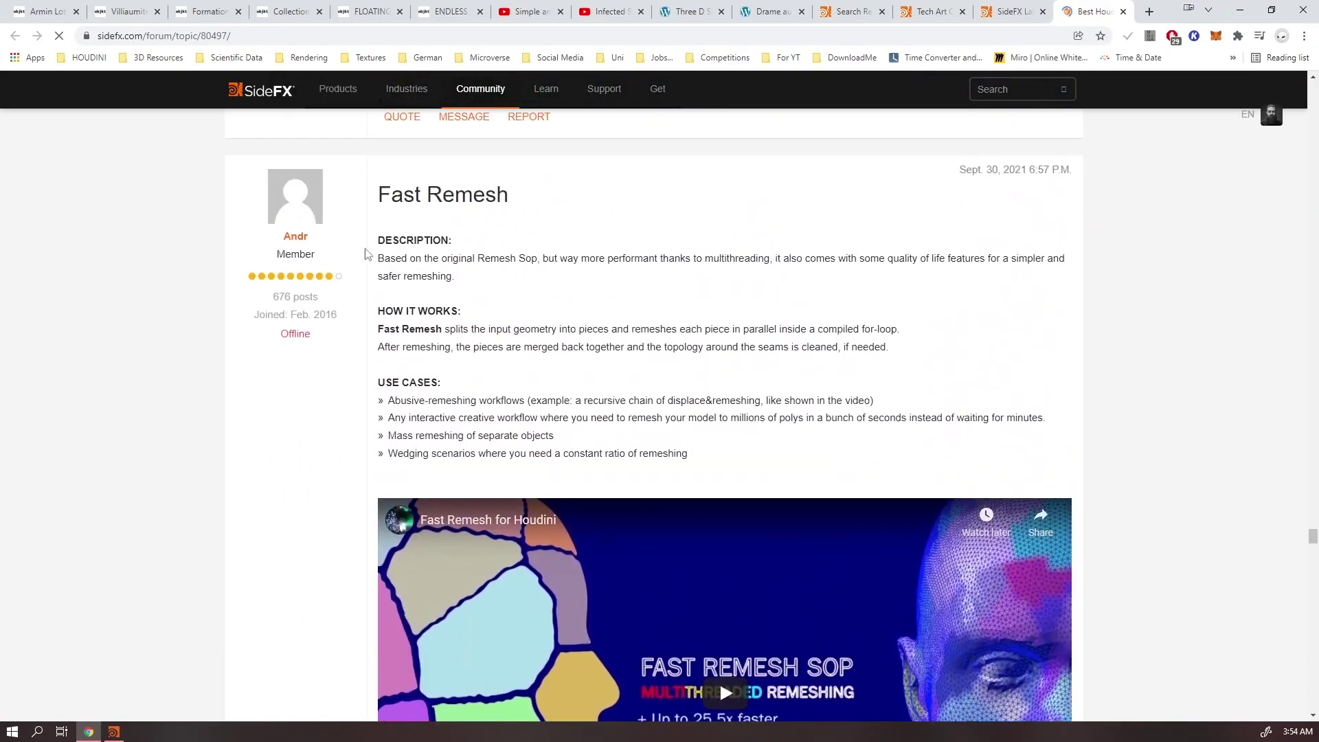
# Review the Fast Remesh post's use cases, key features and attachment, and return to Houdini
pyautogui.scroll(-3, 699, 474)
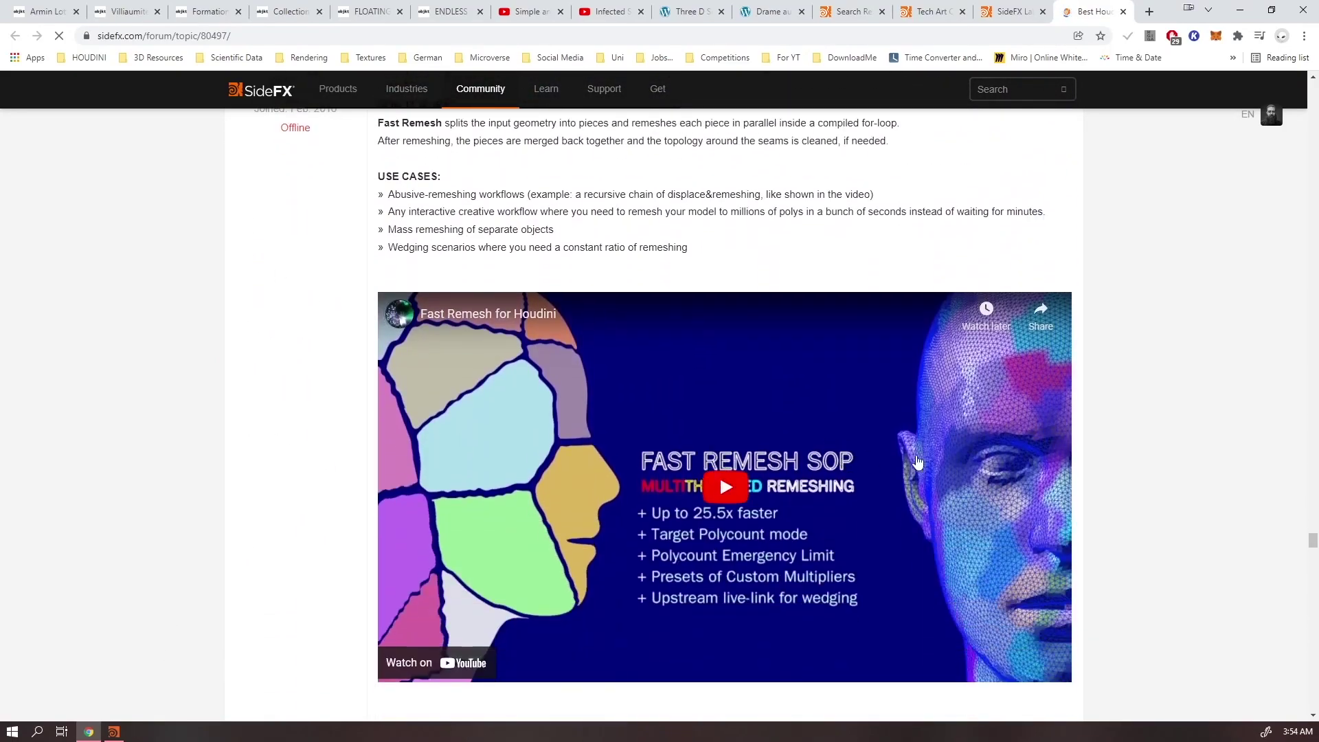
pyautogui.scroll(-5, 1062, 521)
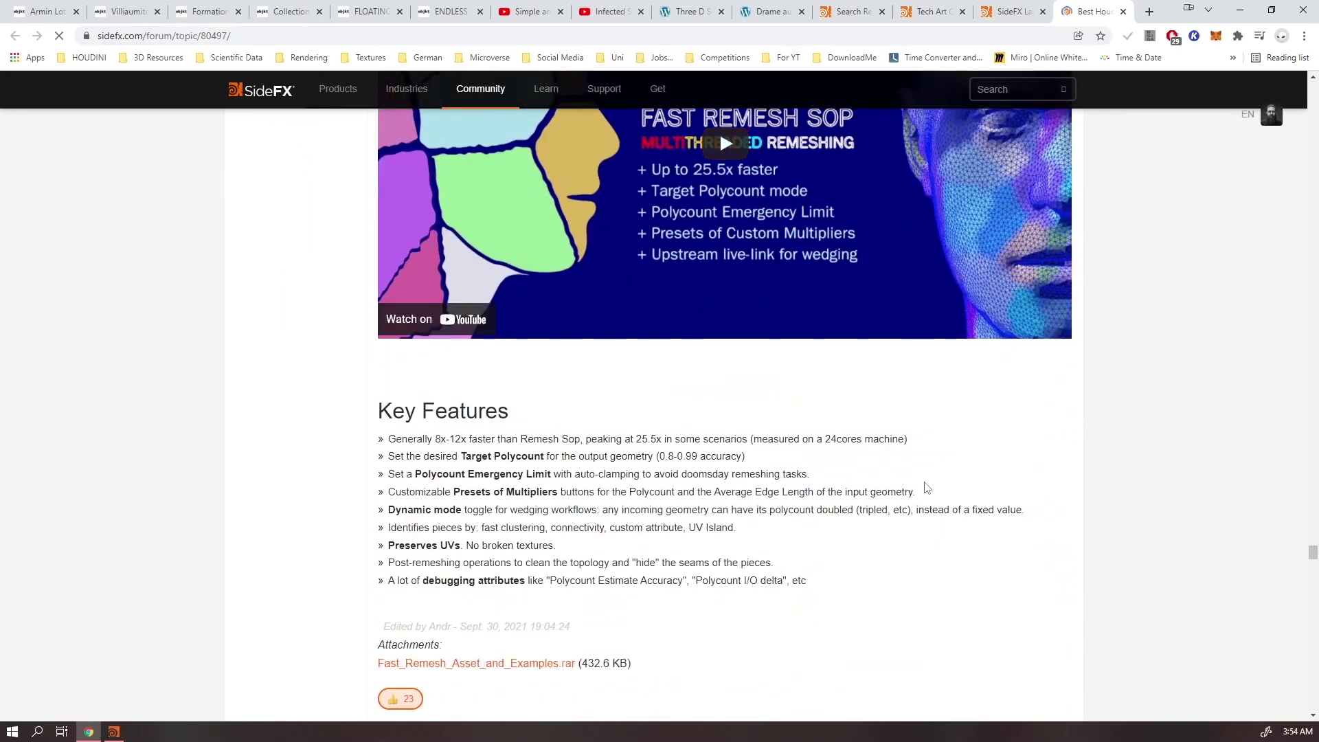
pyautogui.scroll(-2, 742, 589)
pyautogui.scroll(7, 728, 536)
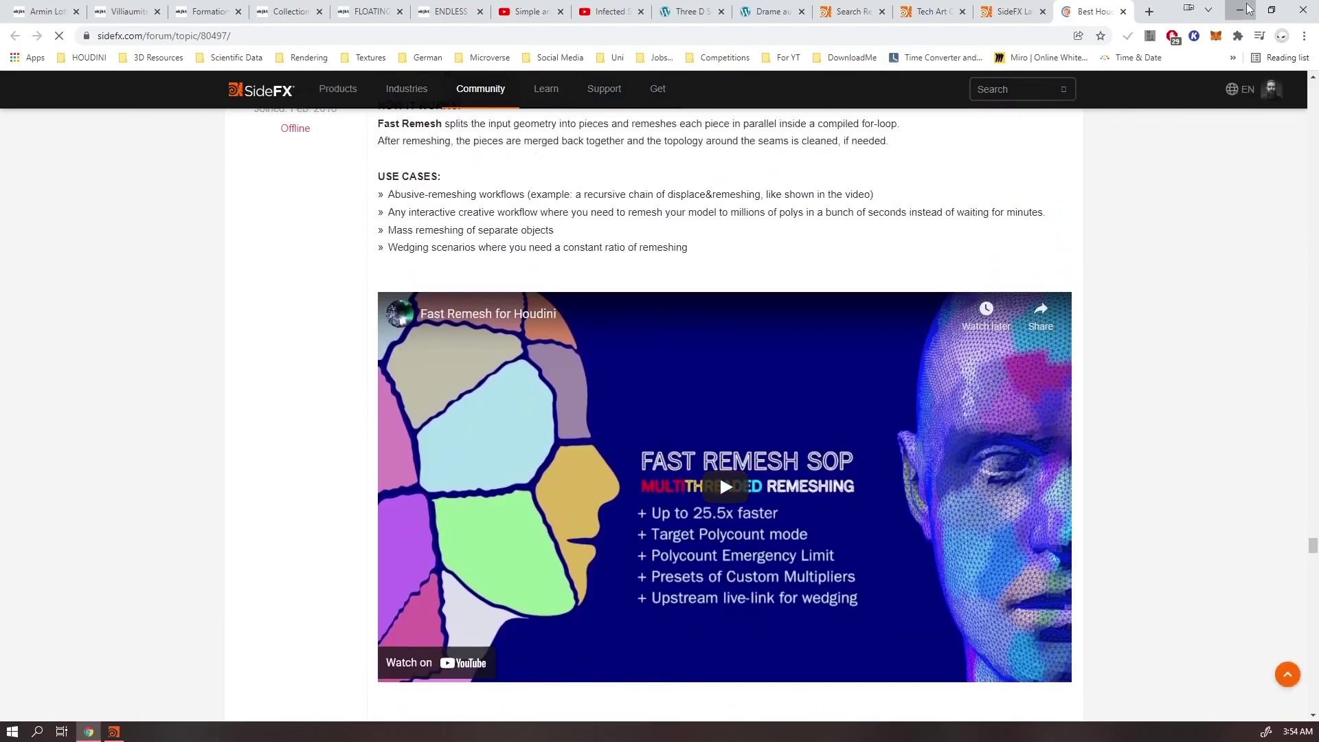
pyautogui.click(1248, 8)
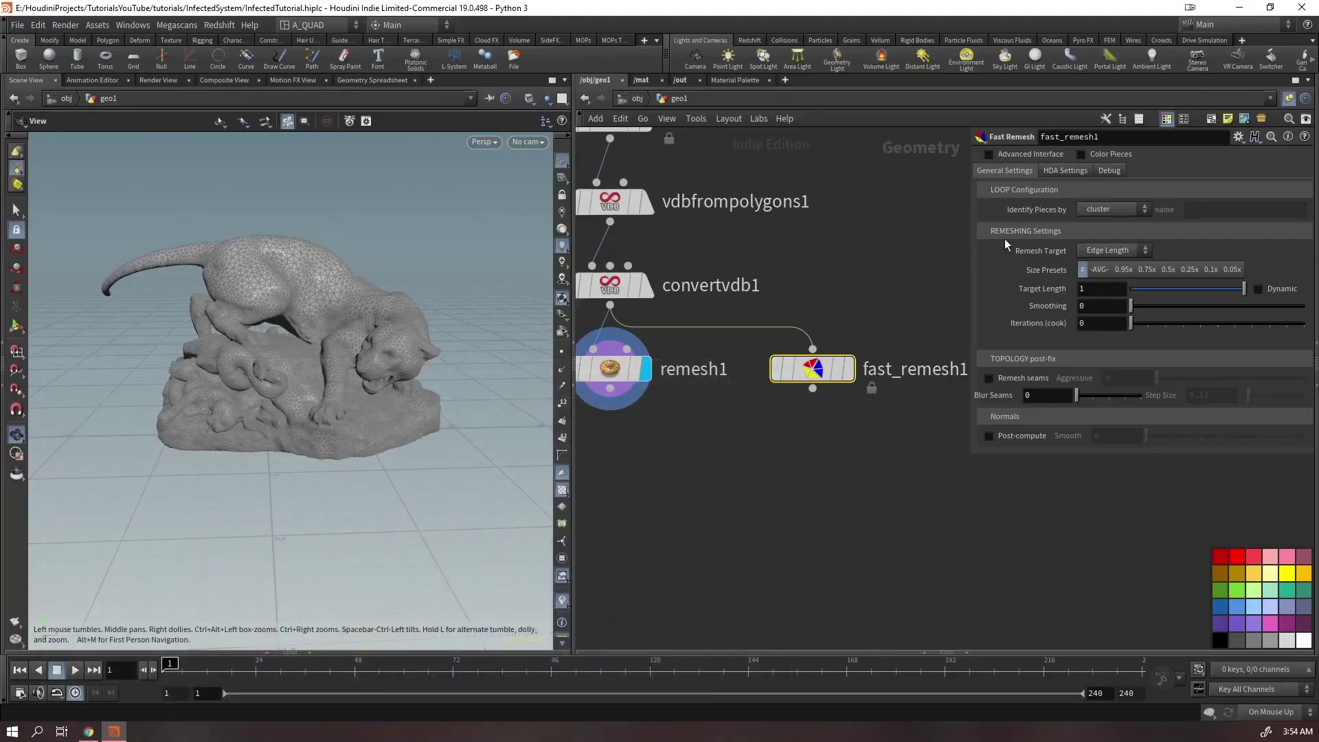
# Save the scene with the Fast Remesh node displayed, and set its iterations to 1 and target length to 0.05
pyautogui.click(852, 373)
pyautogui.hotkey('ctrl', 's')
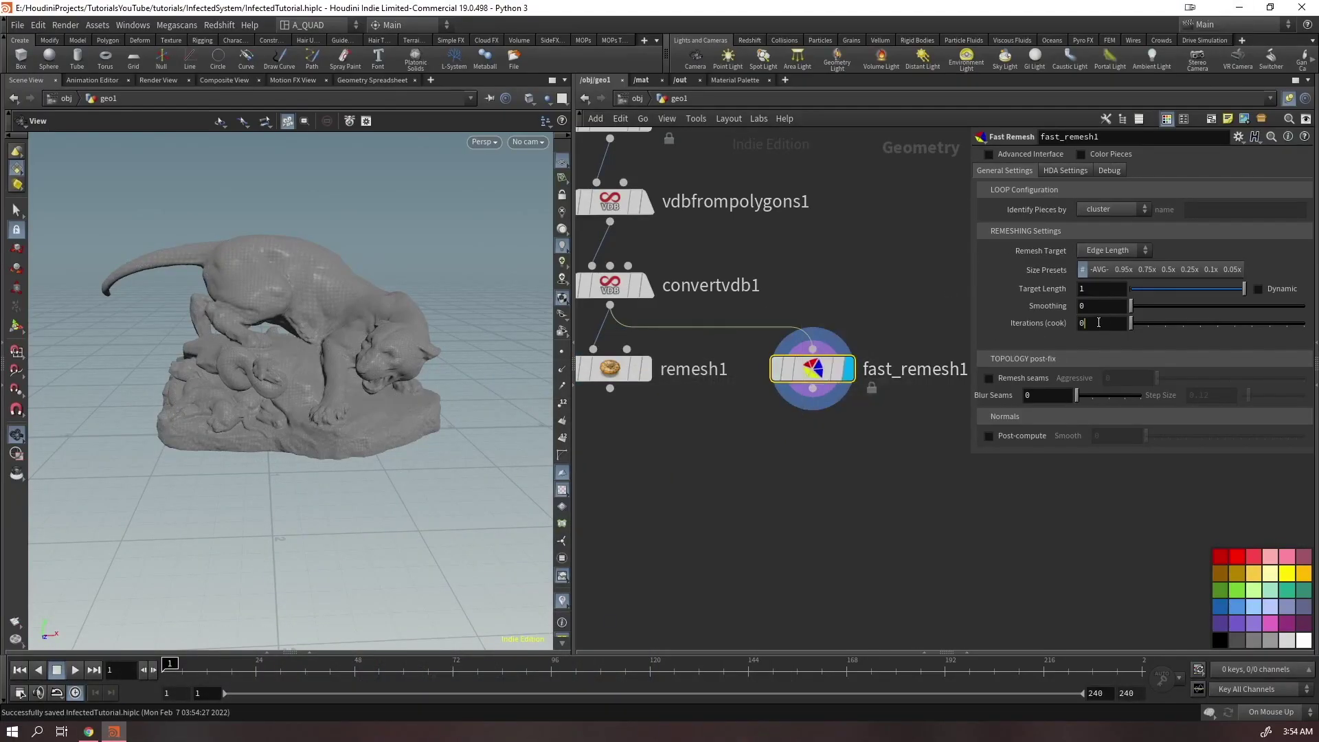
pyautogui.write('1')
pyautogui.press('Return')
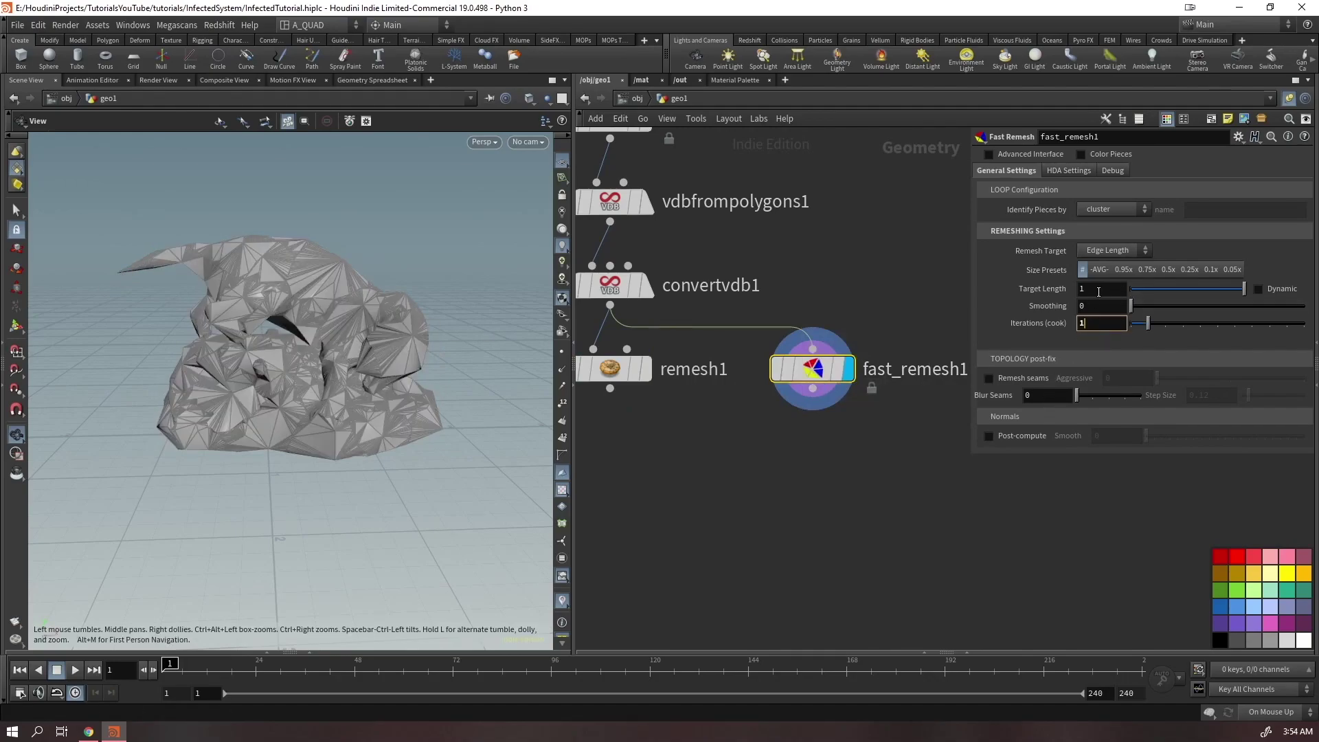
pyautogui.write('0.05')
pyautogui.press('Return')
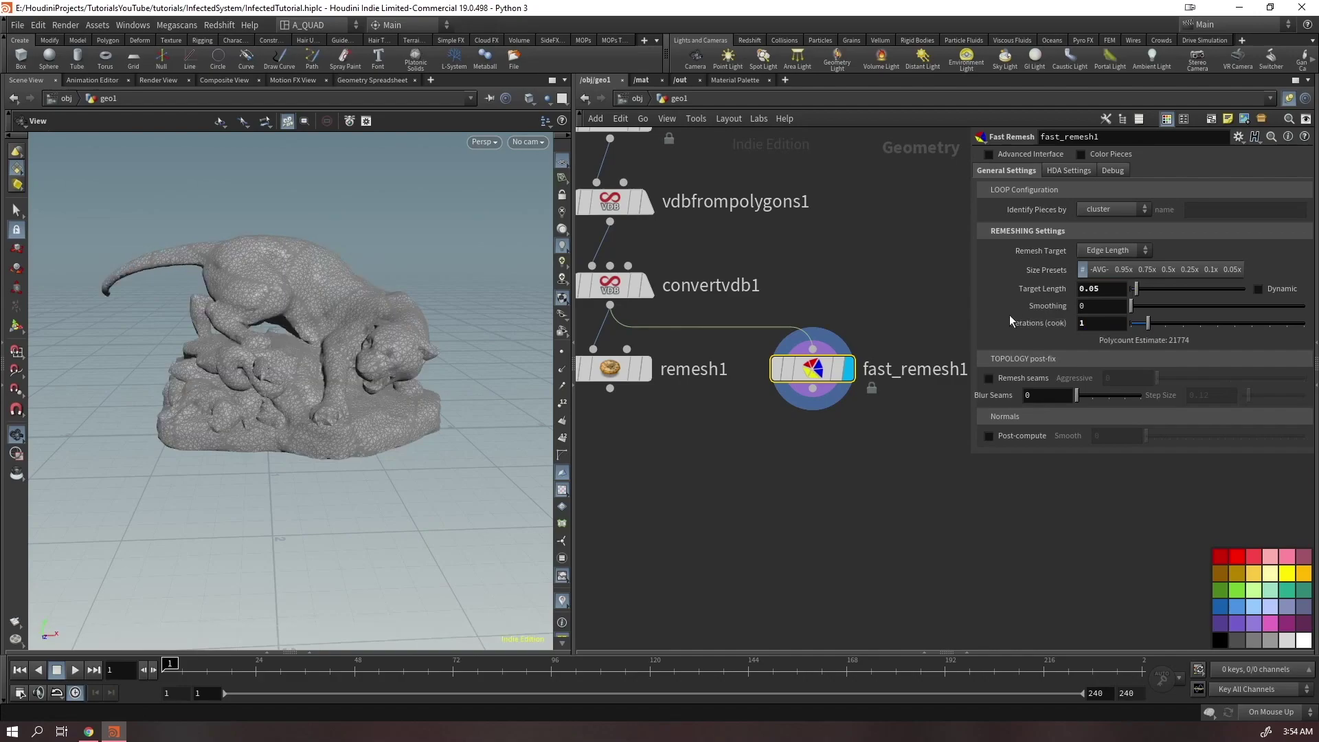
# Enable seam remeshing on the Fast Remesh node, set its target length to 0.02, and inspect the sculpture's mesh
pyautogui.scroll(5, 314, 325)
pyautogui.moveTo(382, 286); pyautogui.dragTo(373, 315)
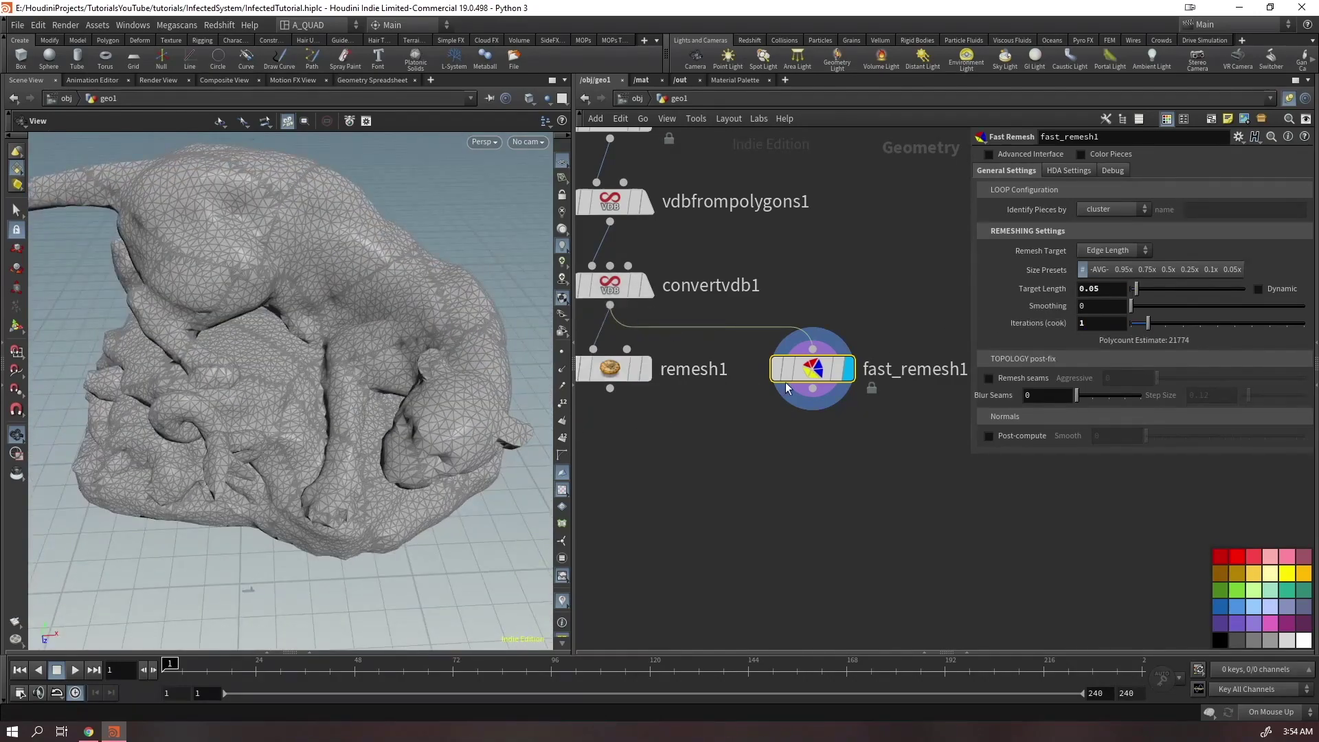
pyautogui.click(989, 378)
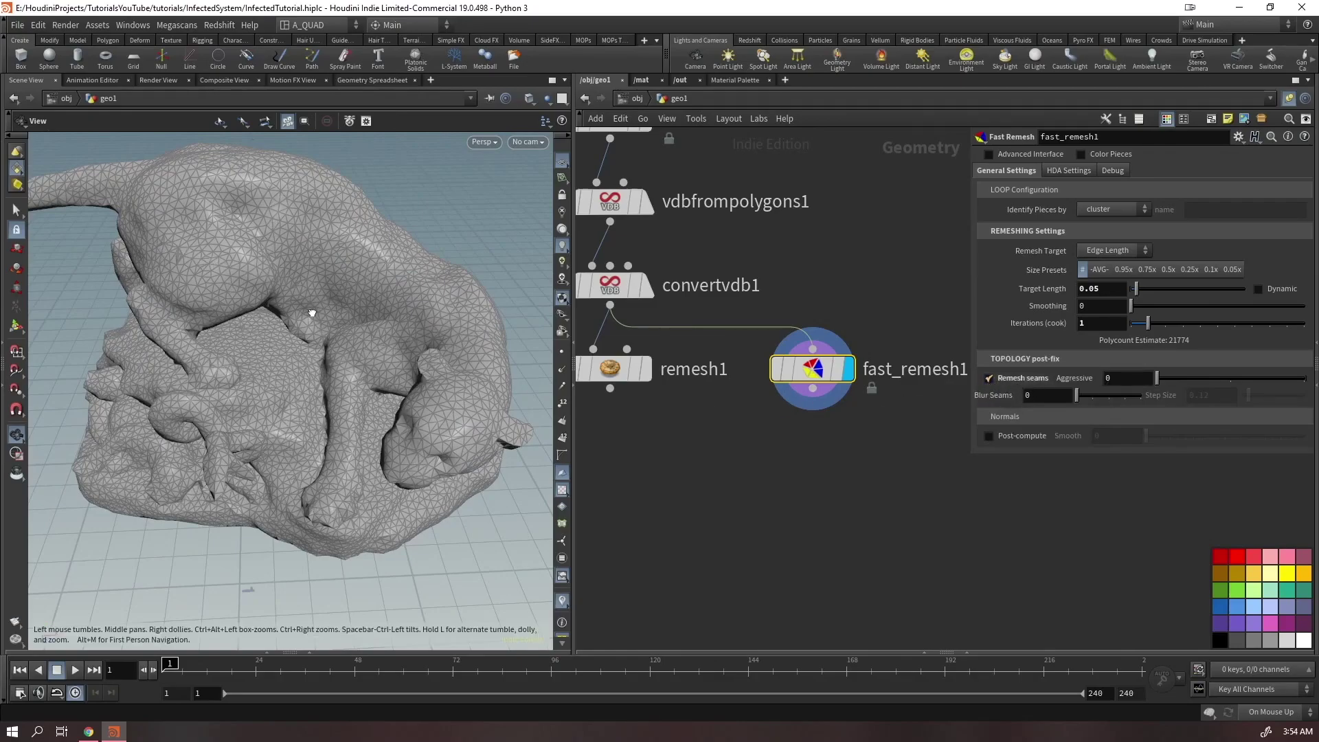
pyautogui.moveTo(309, 309)
pyautogui.mouseDown()
pyautogui.moveTo(344, 259)
pyautogui.moveTo(318, 259)
pyautogui.mouseUp()
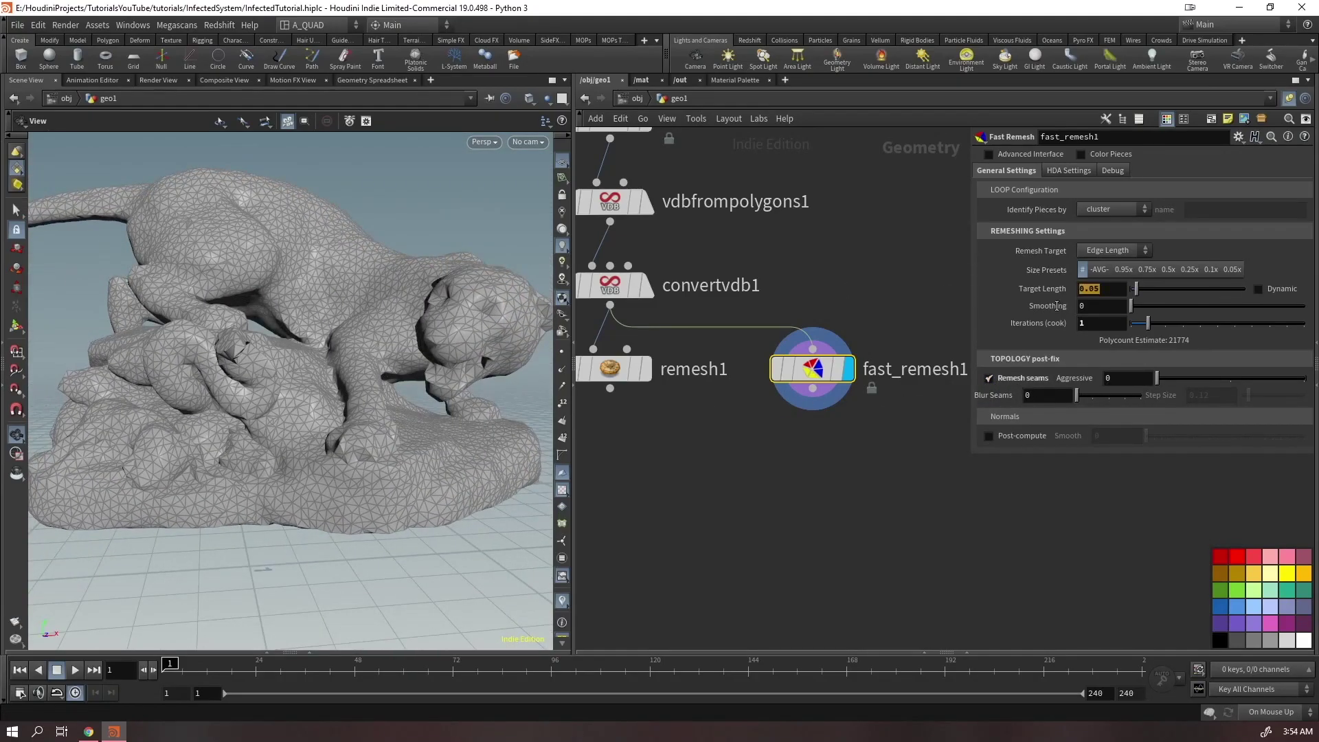
pyautogui.write('0.02')
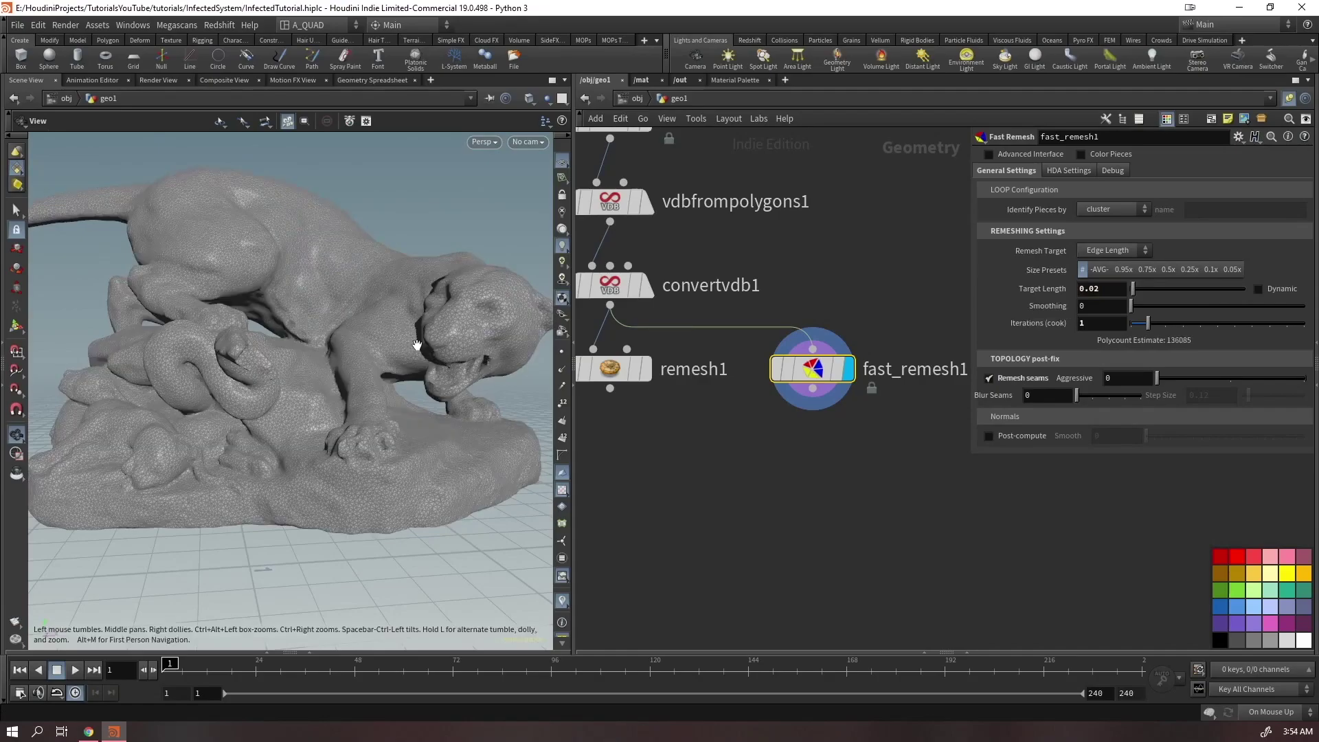
pyautogui.moveTo(412, 340)
pyautogui.mouseDown()
pyautogui.moveTo(348, 404)
pyautogui.moveTo(398, 298)
pyautogui.moveTo(413, 386)
pyautogui.mouseUp()
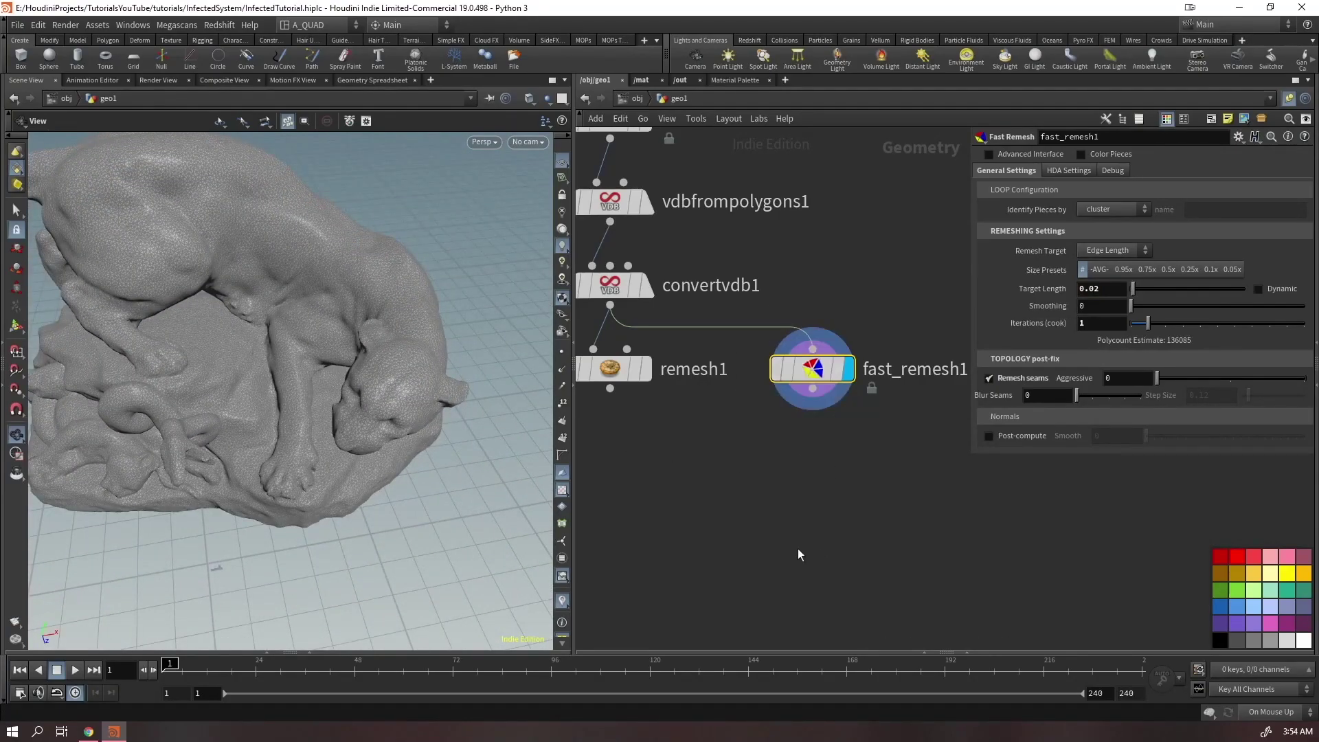
# Delete the Fast Remesh node and display the Remesh node's result instead
pyautogui.moveTo(798, 549); pyautogui.dragTo(843, 481, button='middle')
pyautogui.moveTo(925, 283); pyautogui.dragTo(804, 457)
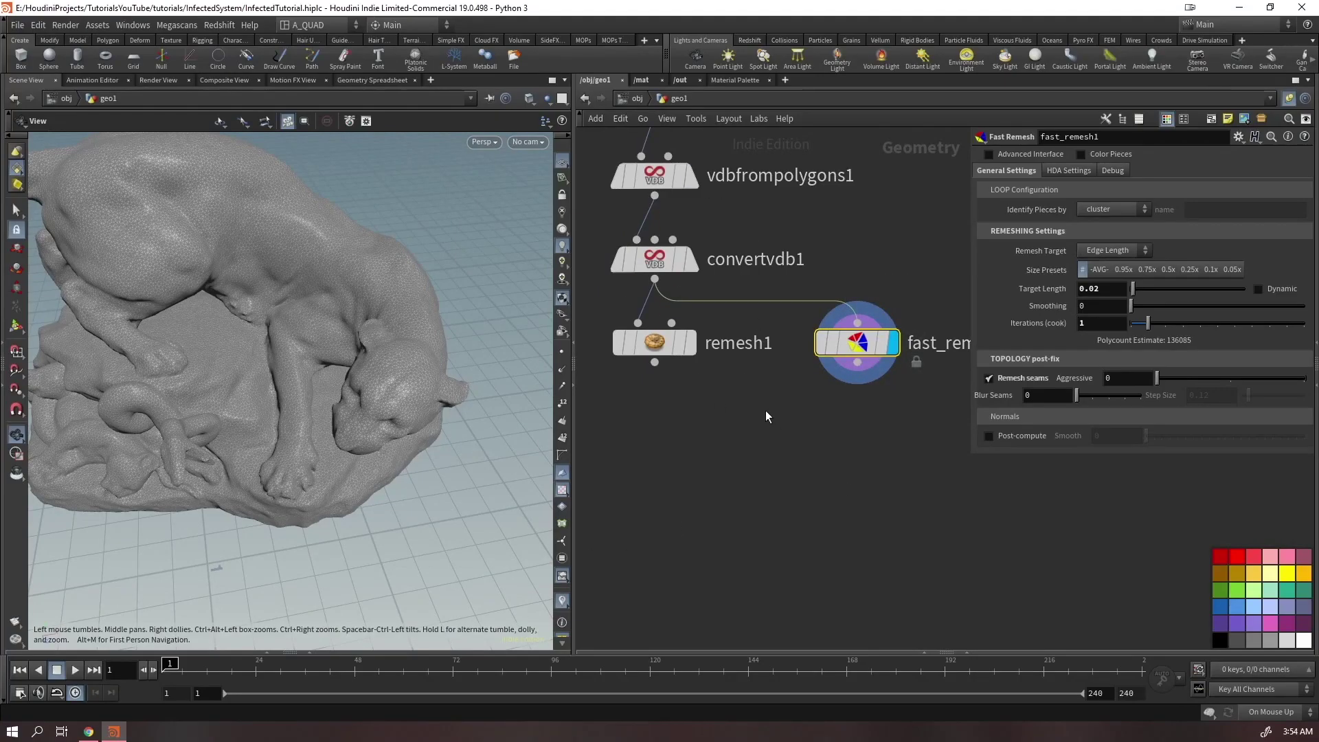
pyautogui.moveTo(907, 272); pyautogui.dragTo(816, 469)
pyautogui.press('Delete')
pyautogui.click(691, 342)
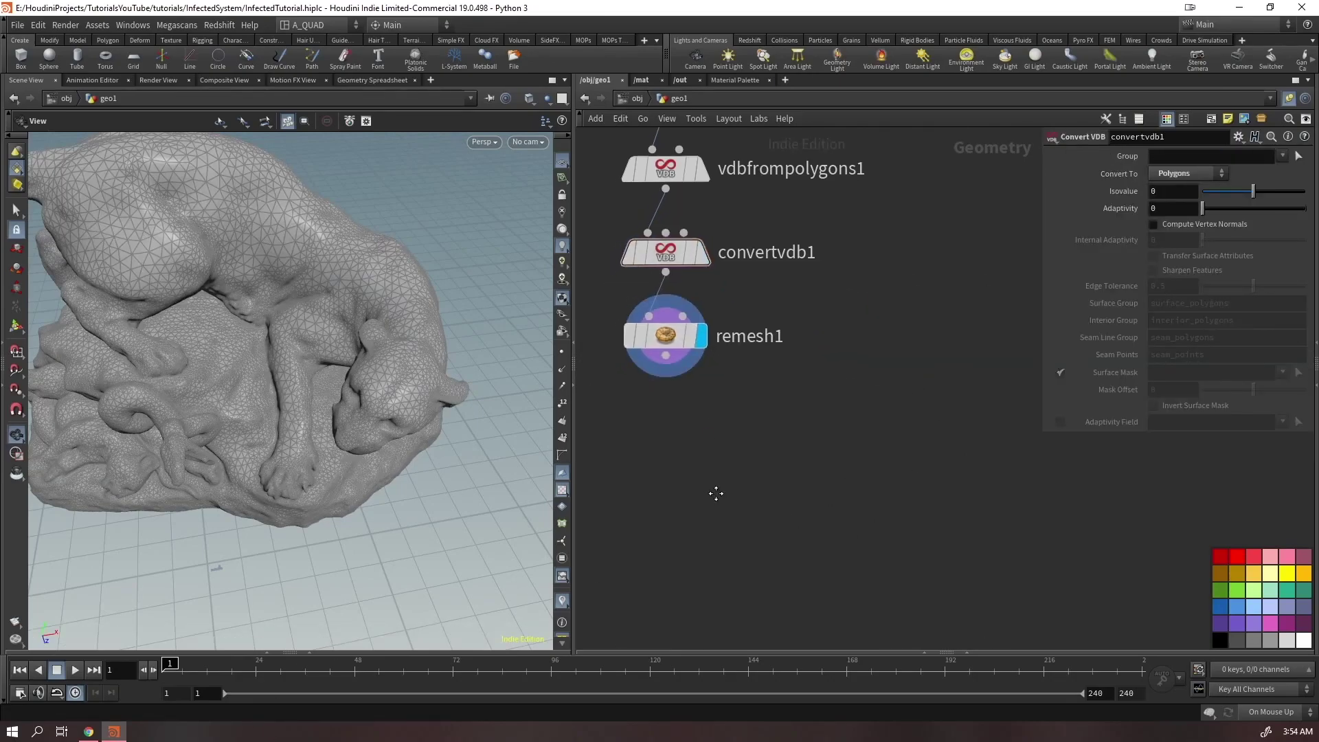
# Add a Pyro Source node fed by the Remesh node's output and display it
pyautogui.moveTo(236, 302); pyautogui.dragTo(326, 338)
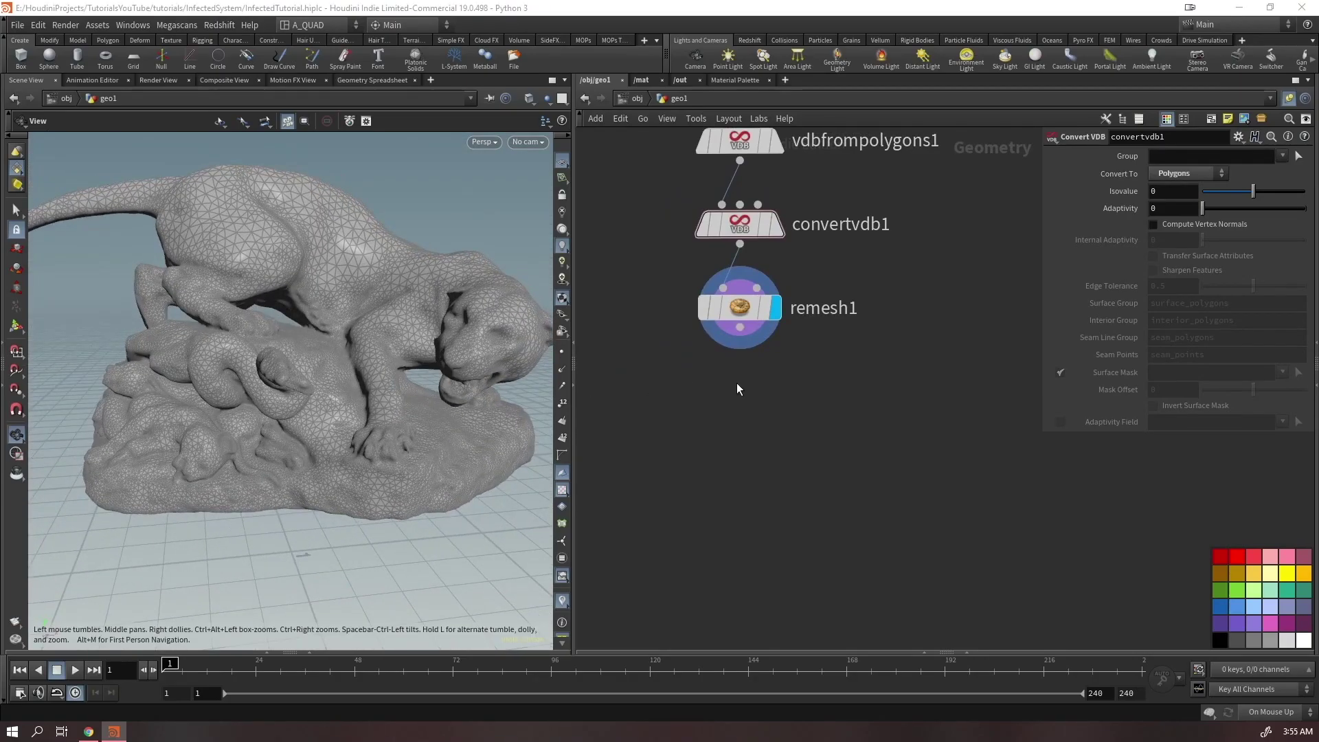
pyautogui.moveTo(737, 382); pyautogui.dragTo(719, 353, button='middle')
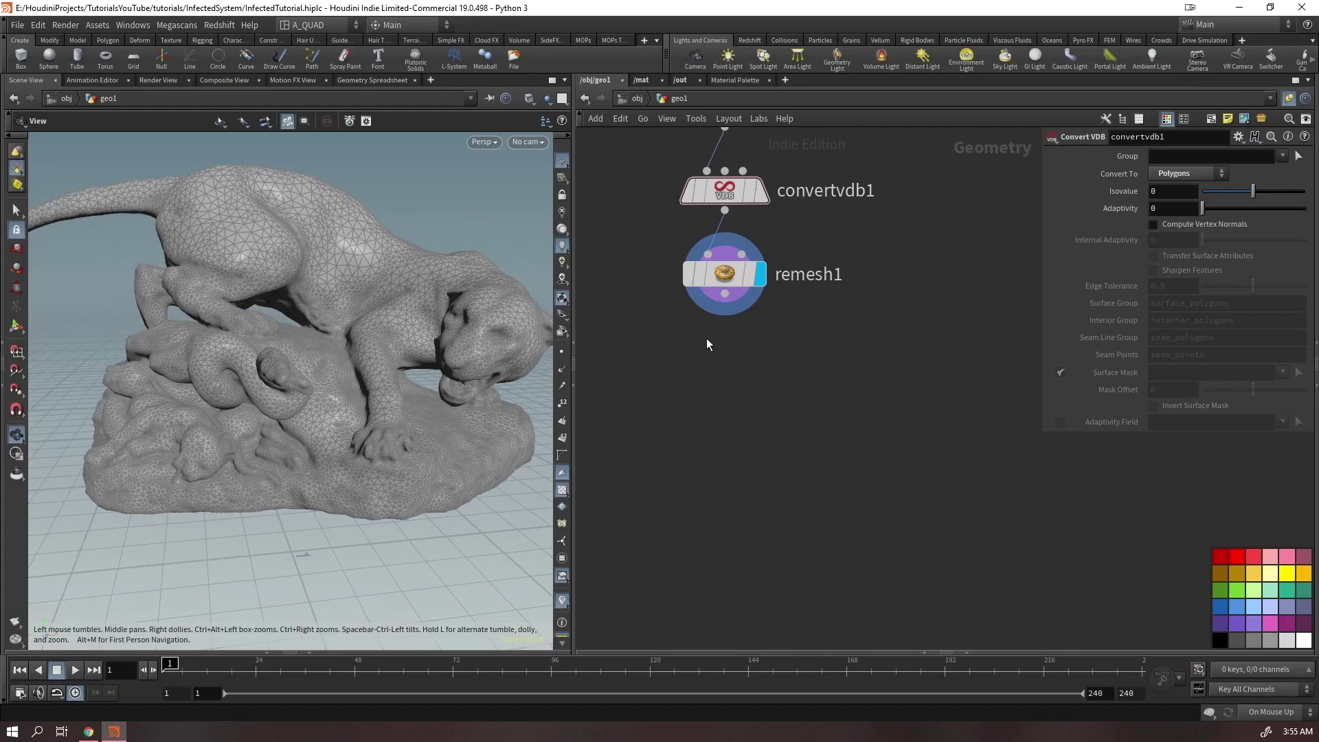
pyautogui.moveTo(442, 286)
pyautogui.mouseDown()
pyautogui.moveTo(436, 333)
pyautogui.moveTo(439, 310)
pyautogui.mouseUp()
pyautogui.moveTo(730, 419); pyautogui.dragTo(786, 323, button='middle')
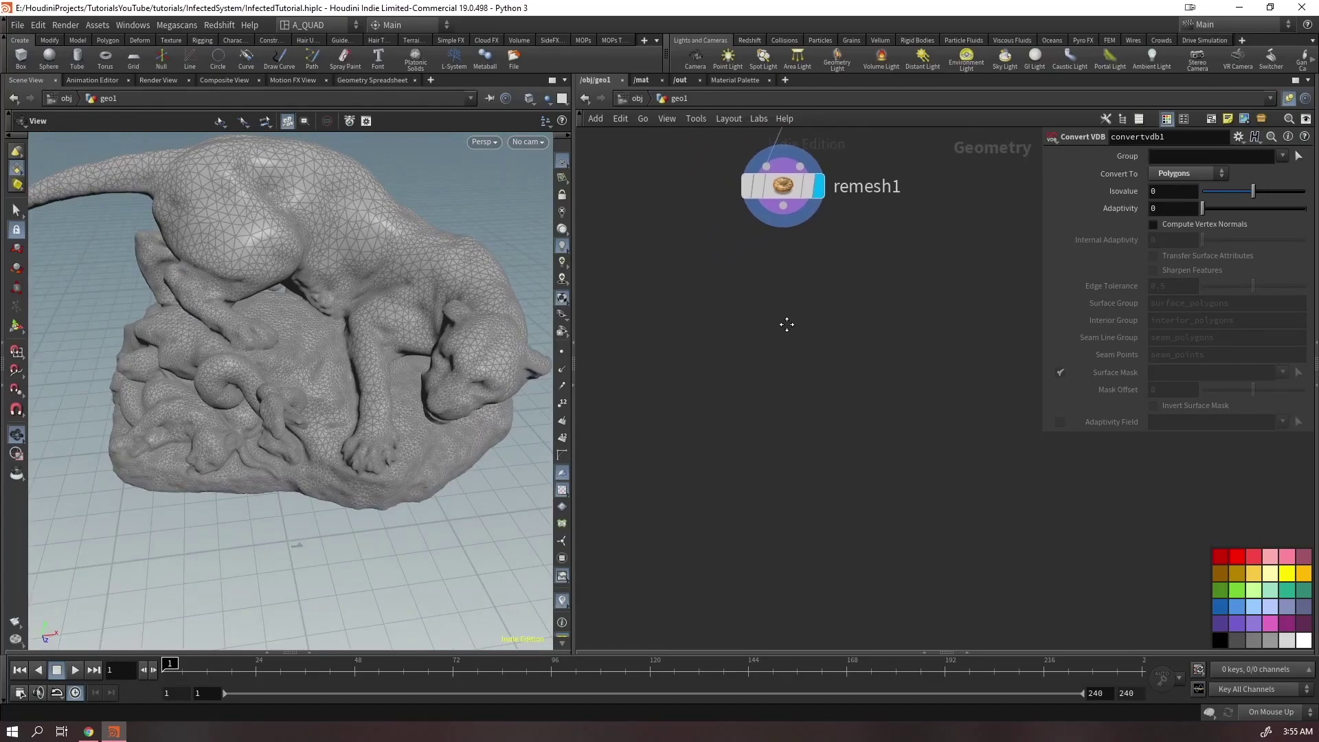
pyautogui.click(787, 204)
pyautogui.moveTo(677, 450); pyautogui.dragTo(769, 374, button='middle')
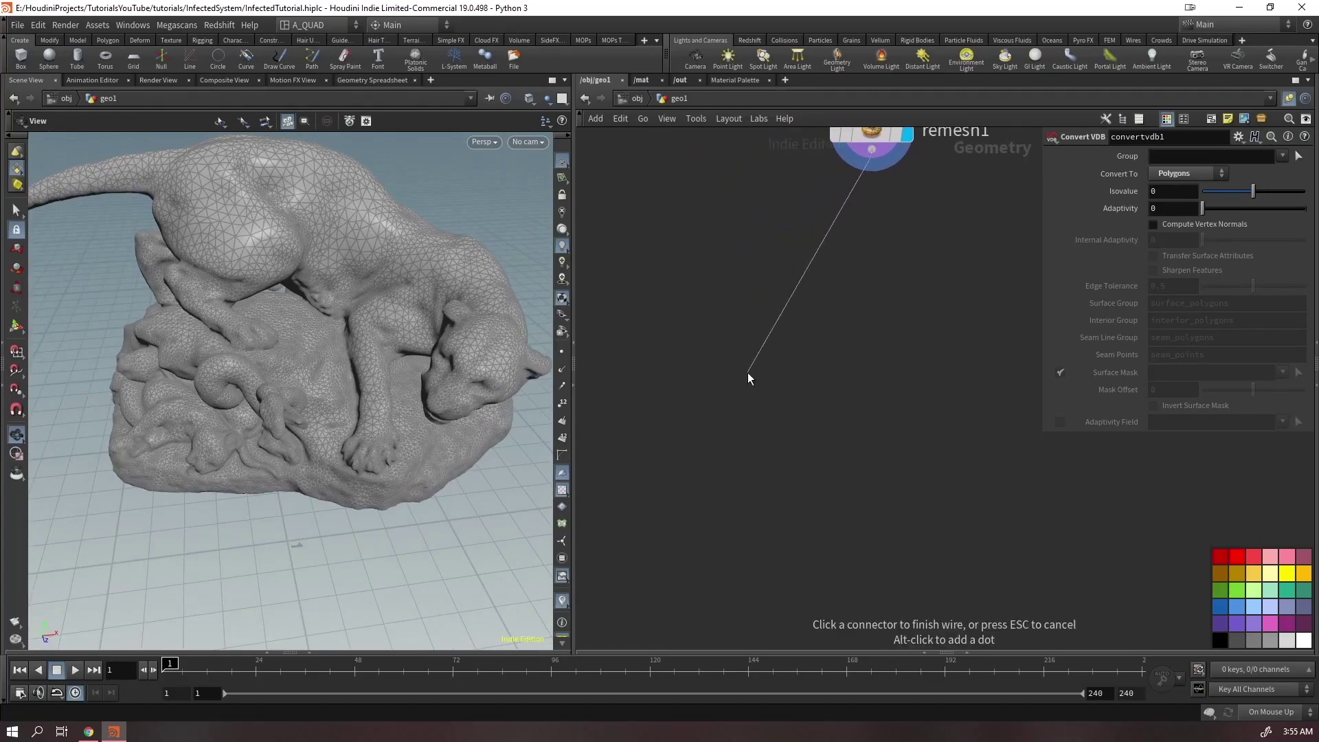
pyautogui.press('Tab')
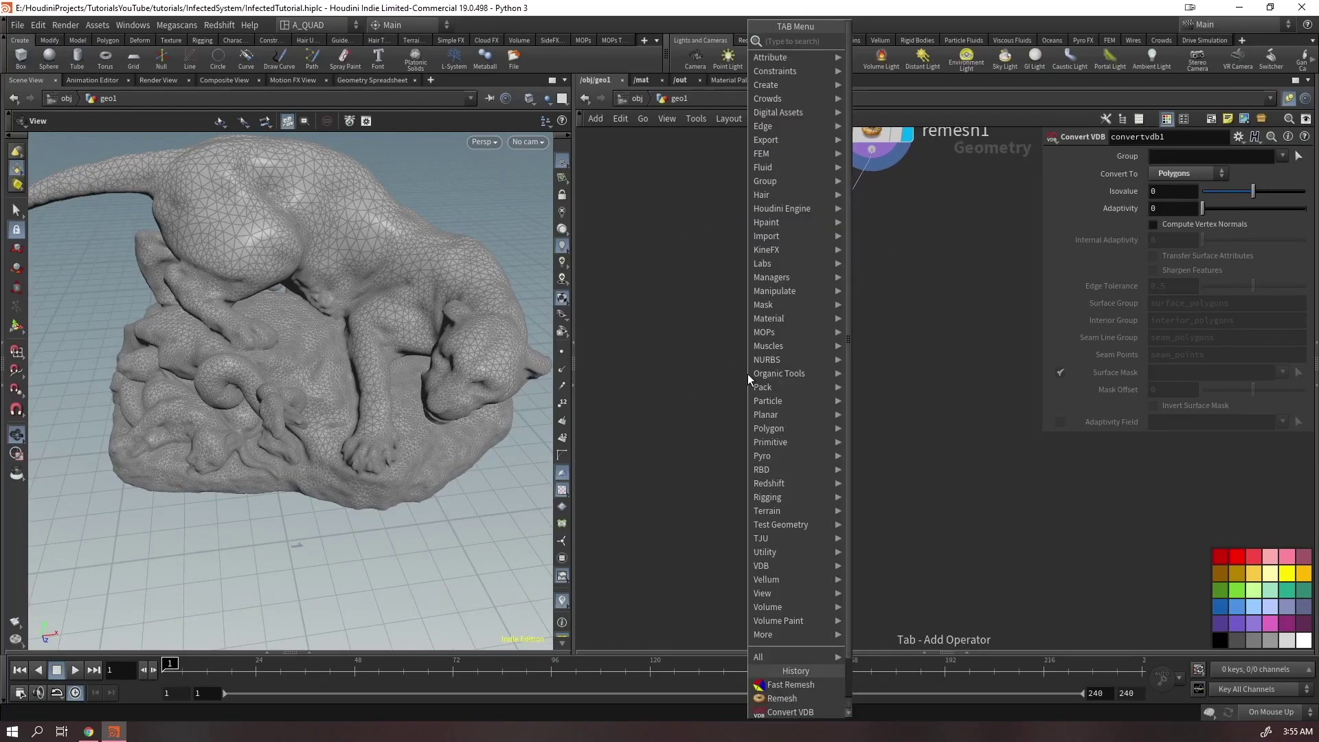
pyautogui.write('pyros')
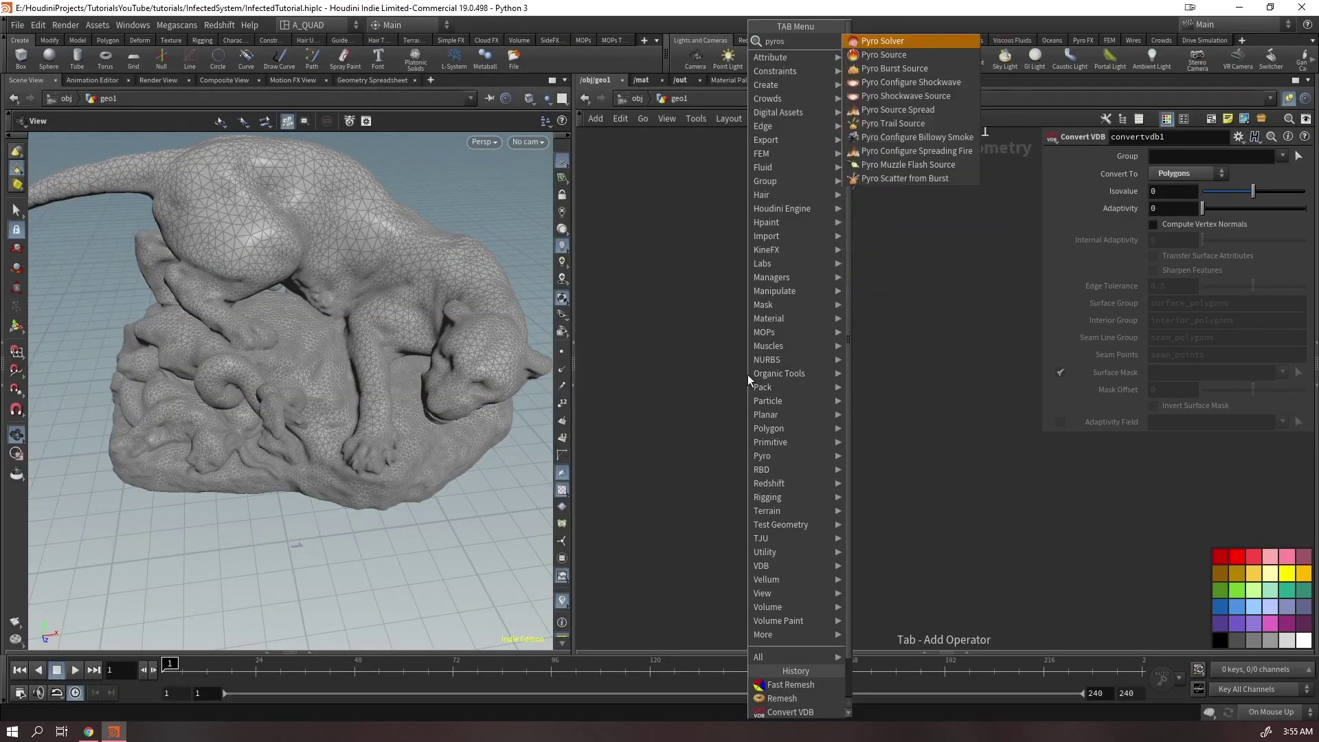
pyautogui.press('Down')
pyautogui.press('Return')
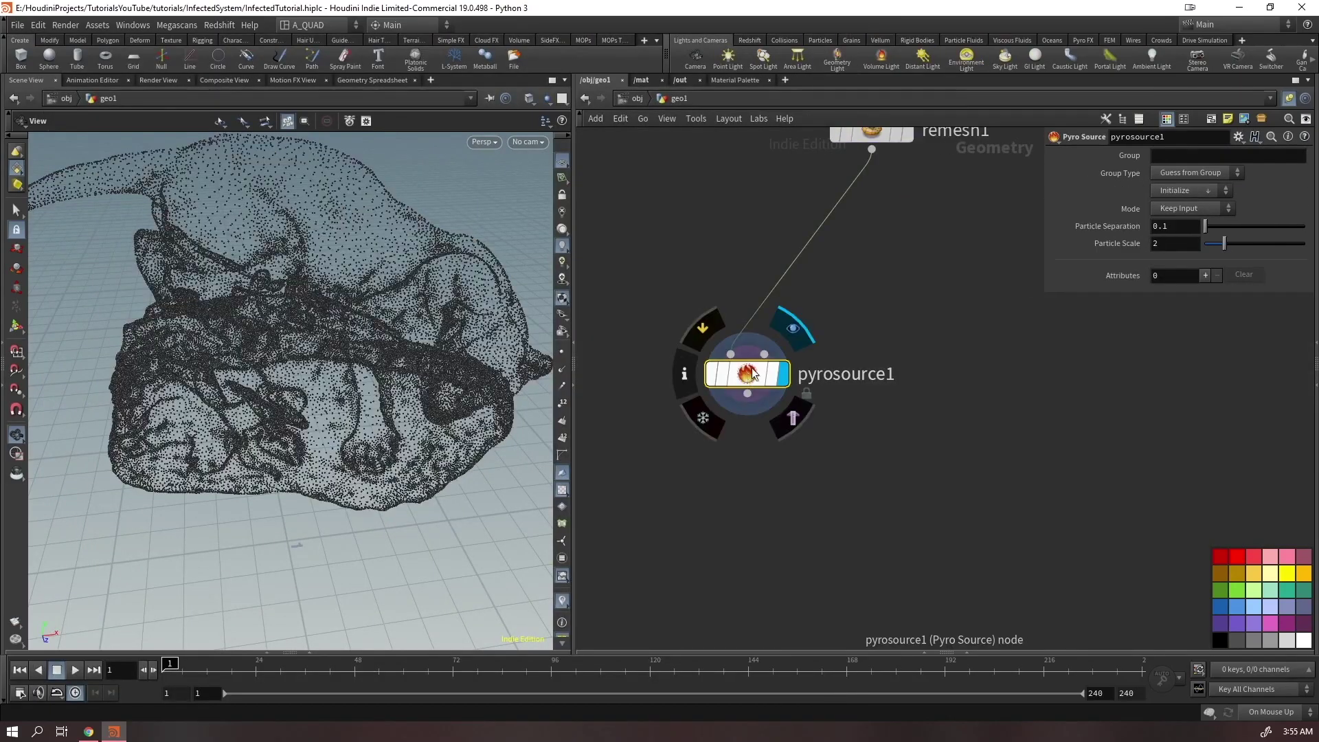
# Compare the Surface Scatter, Keep Input and Volume Scatter modes of the Pyro Source on the sculpture's points
pyautogui.click(1175, 210)
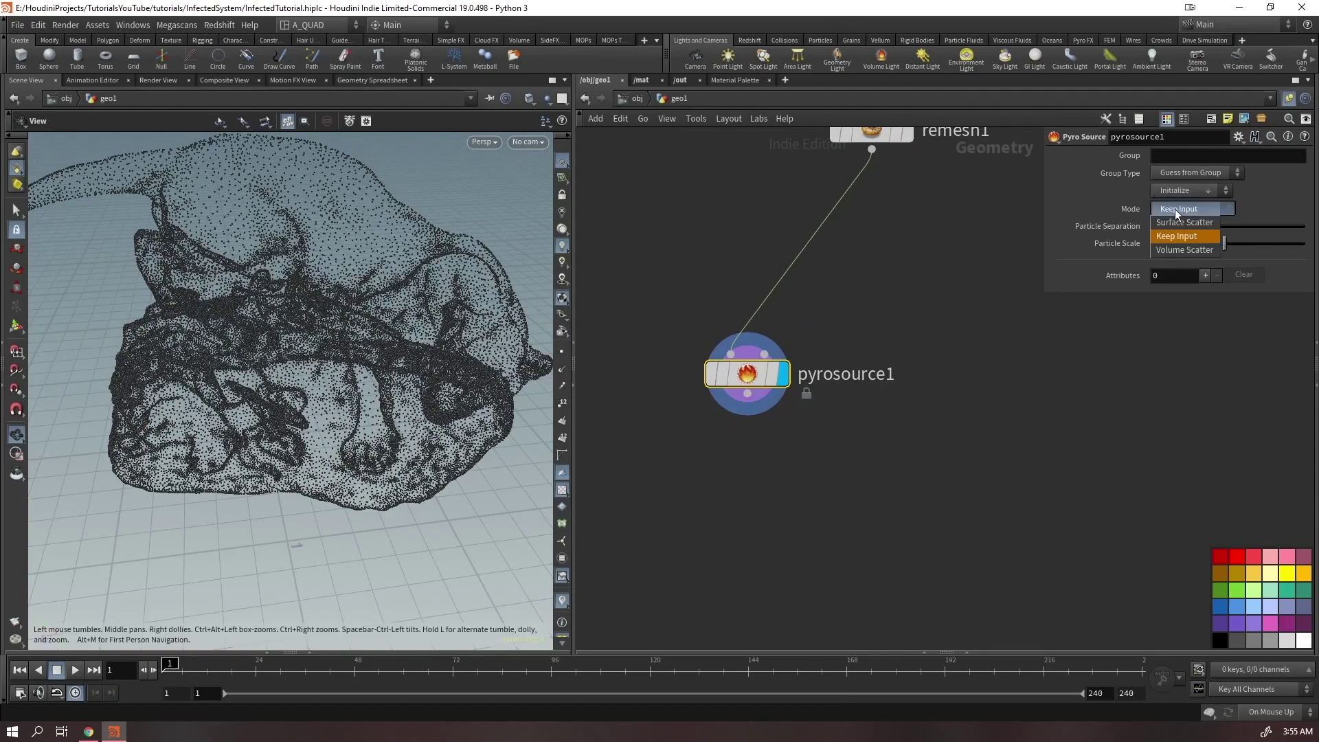
pyautogui.click(1180, 221)
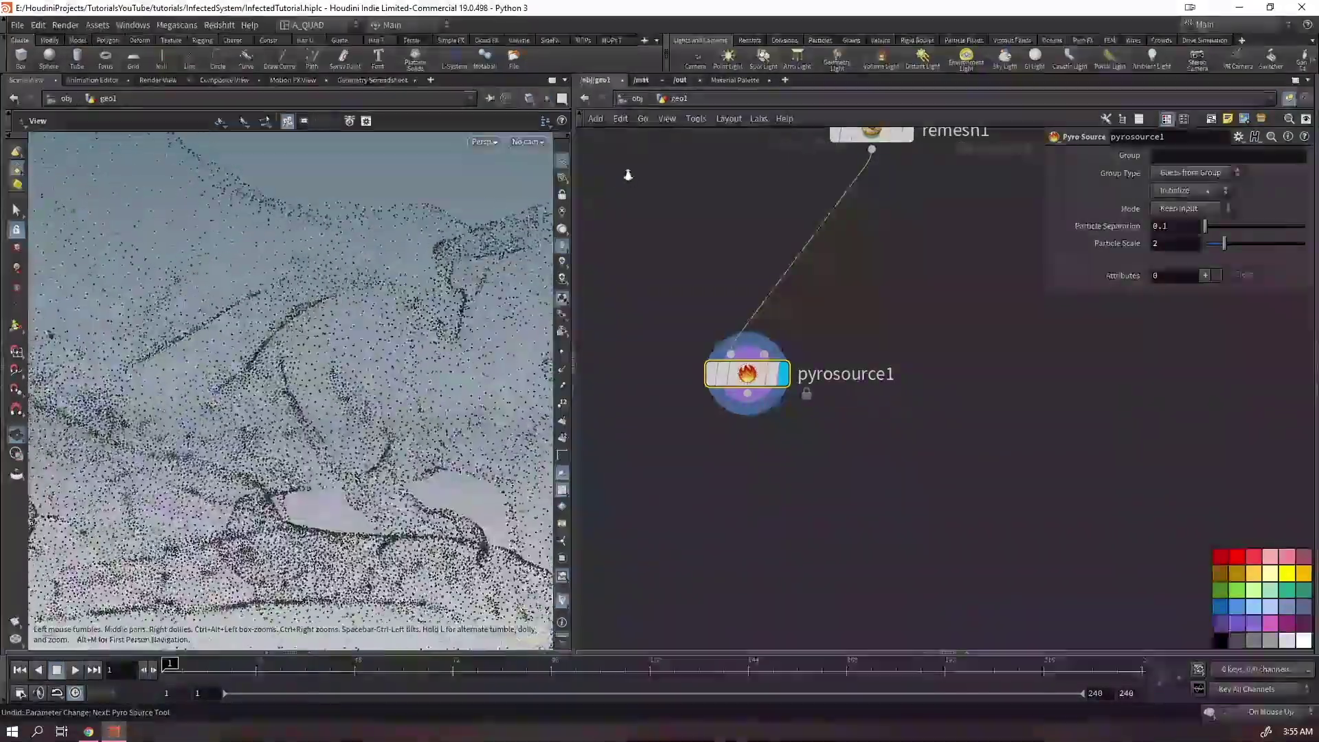
pyautogui.moveTo(405, 282); pyautogui.dragTo(418, 318)
pyautogui.scroll(5, 418, 318)
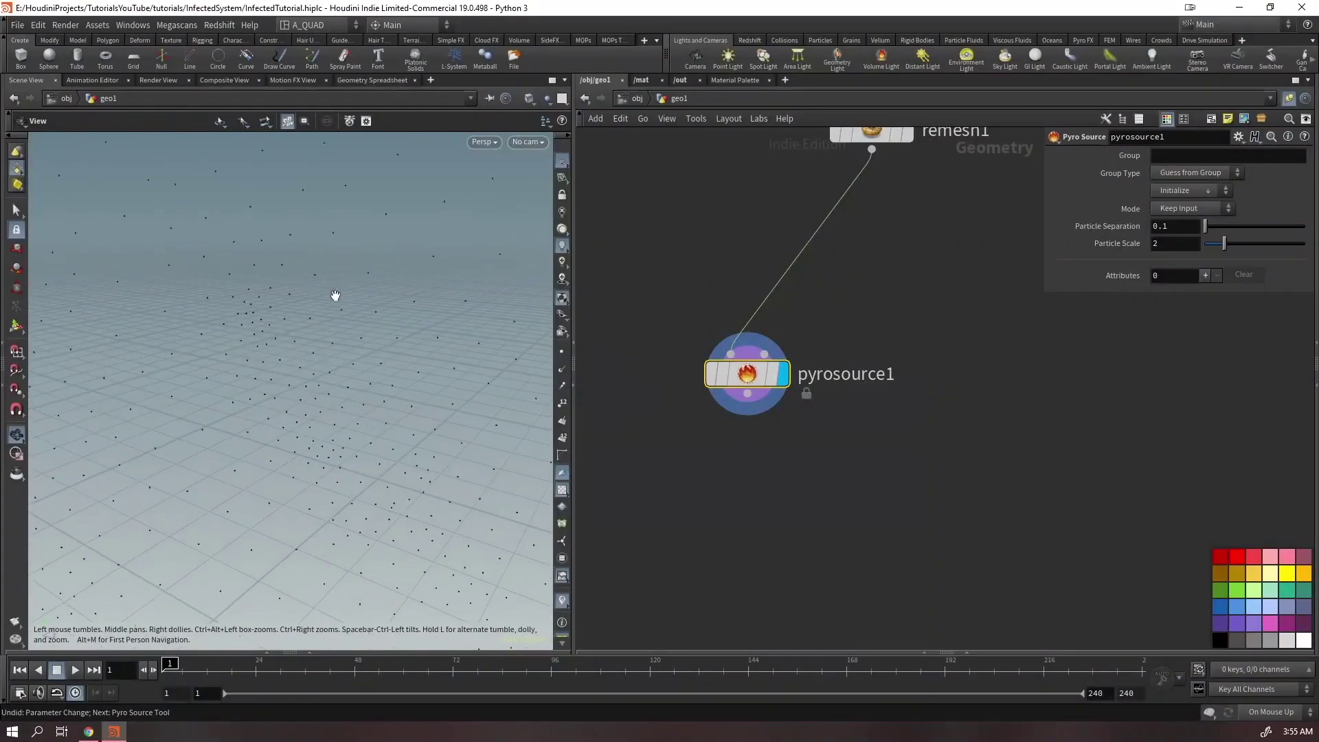
pyautogui.scroll(-10, 226, 347)
pyautogui.moveTo(240, 444); pyautogui.dragTo(274, 376)
pyautogui.click(1186, 211)
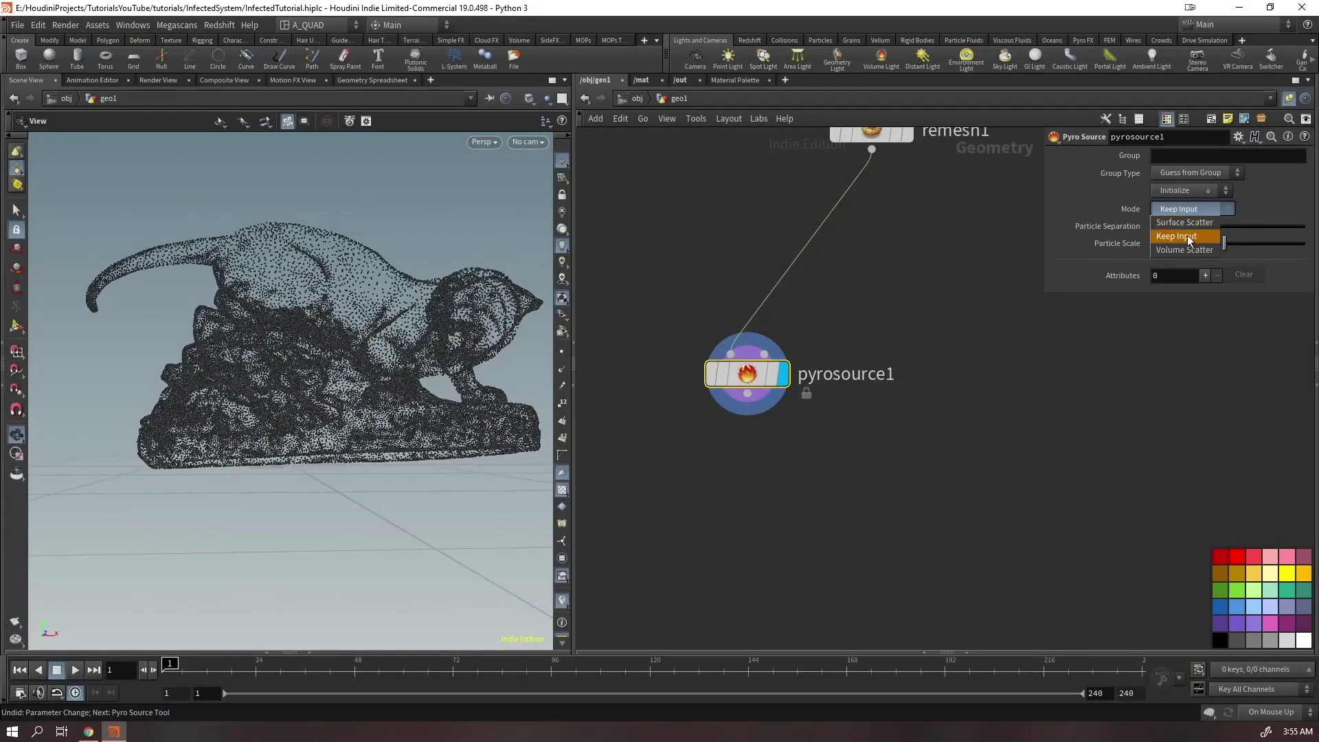
pyautogui.click(1185, 224)
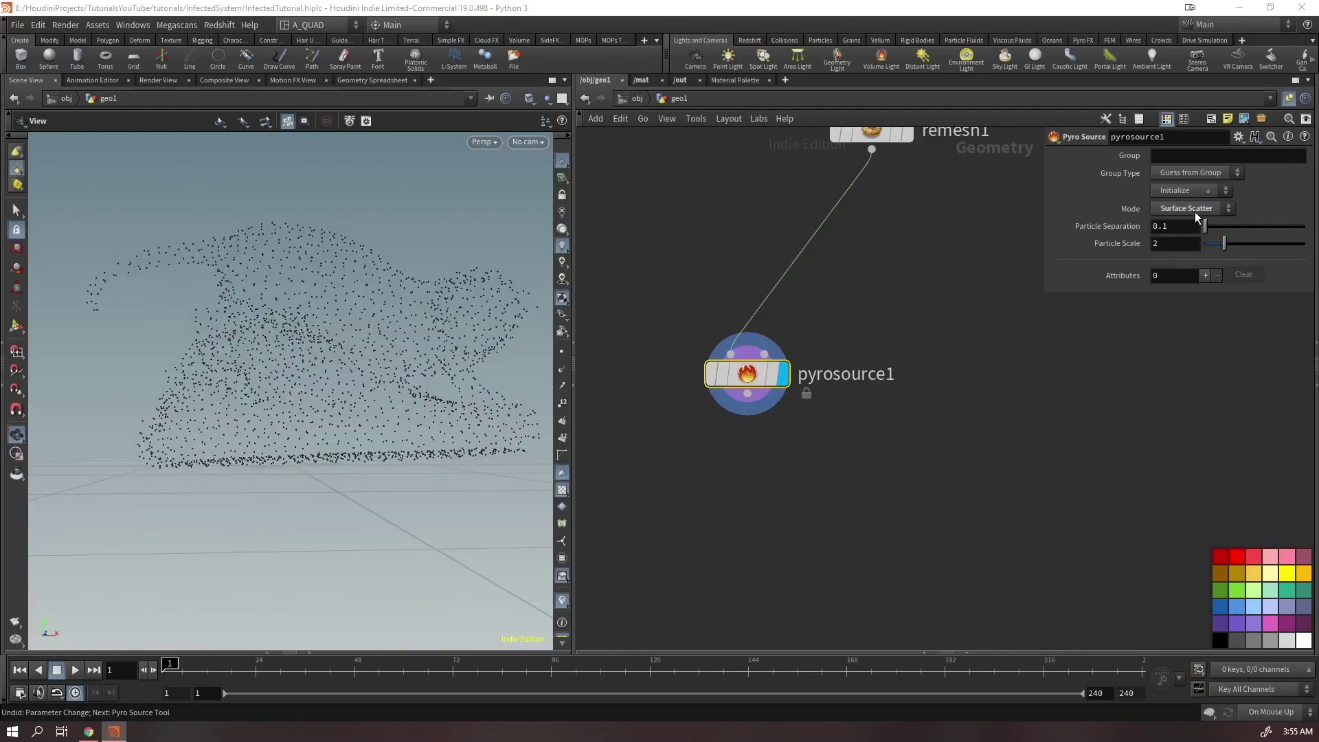
pyautogui.click(1181, 250)
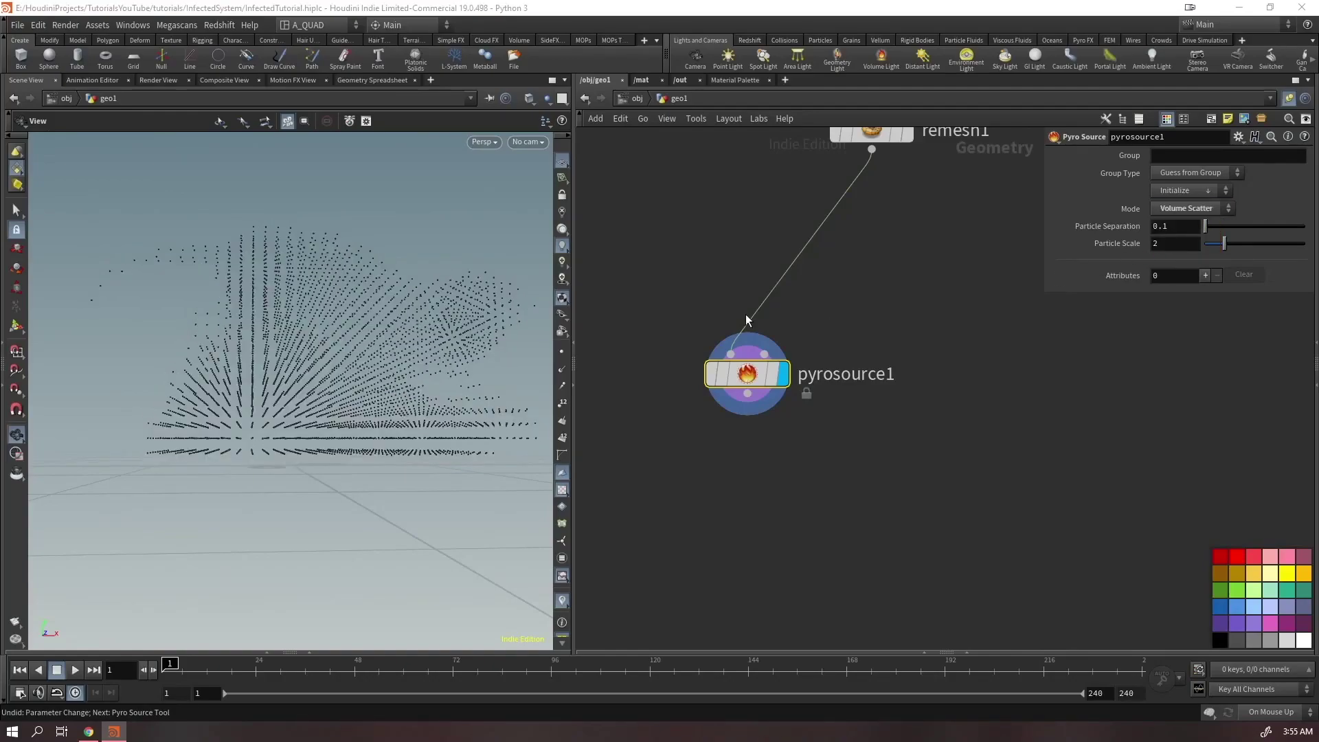
pyautogui.moveTo(315, 384); pyautogui.dragTo(414, 325)
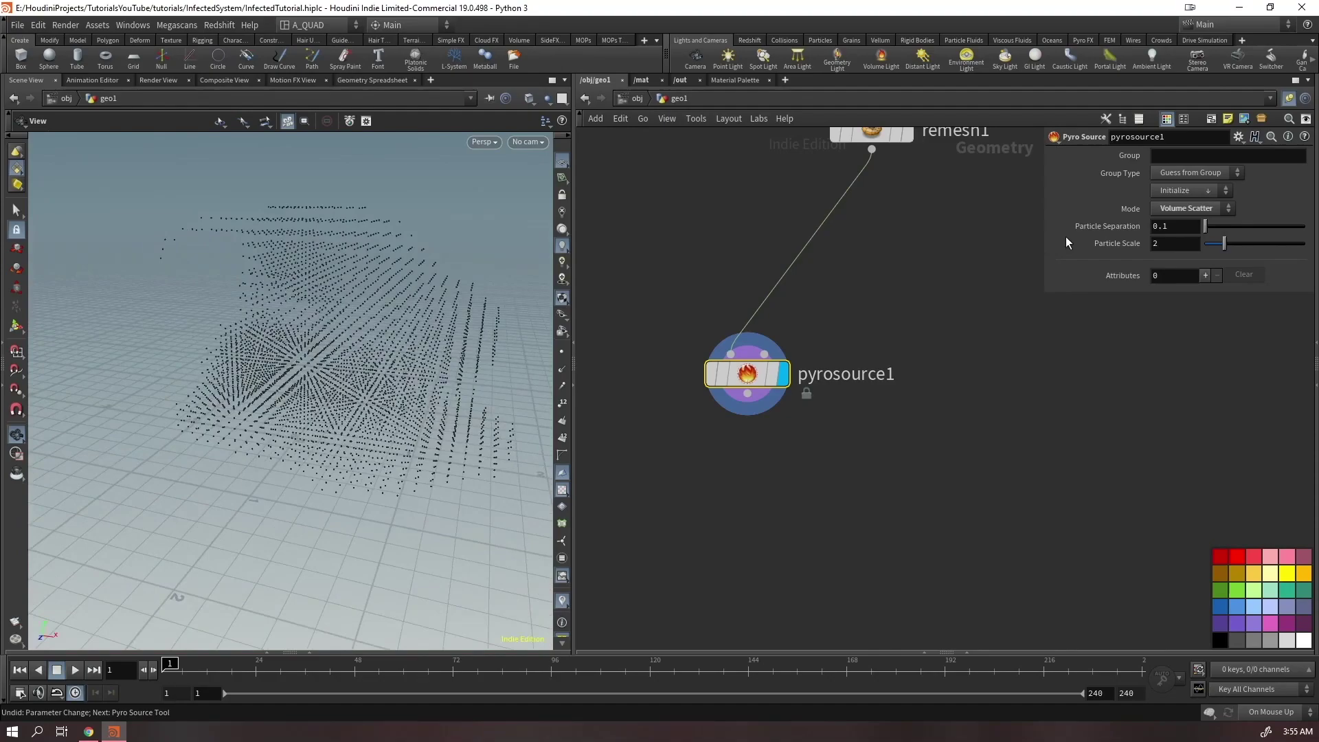
# Set the Pyro Source mode to Surface Scatter with a particle separation of 0.025
pyautogui.click(1173, 210)
pyautogui.click(1180, 223)
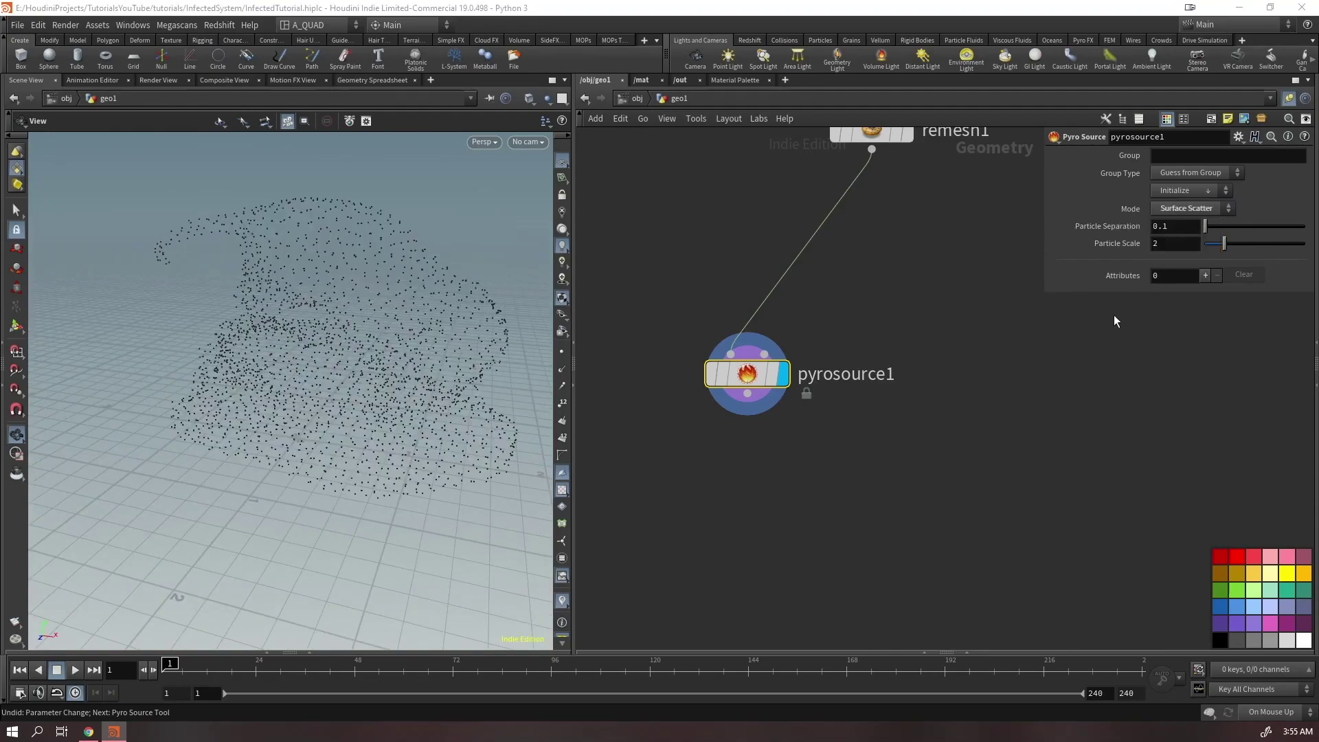
pyautogui.doubleClick(1179, 229)
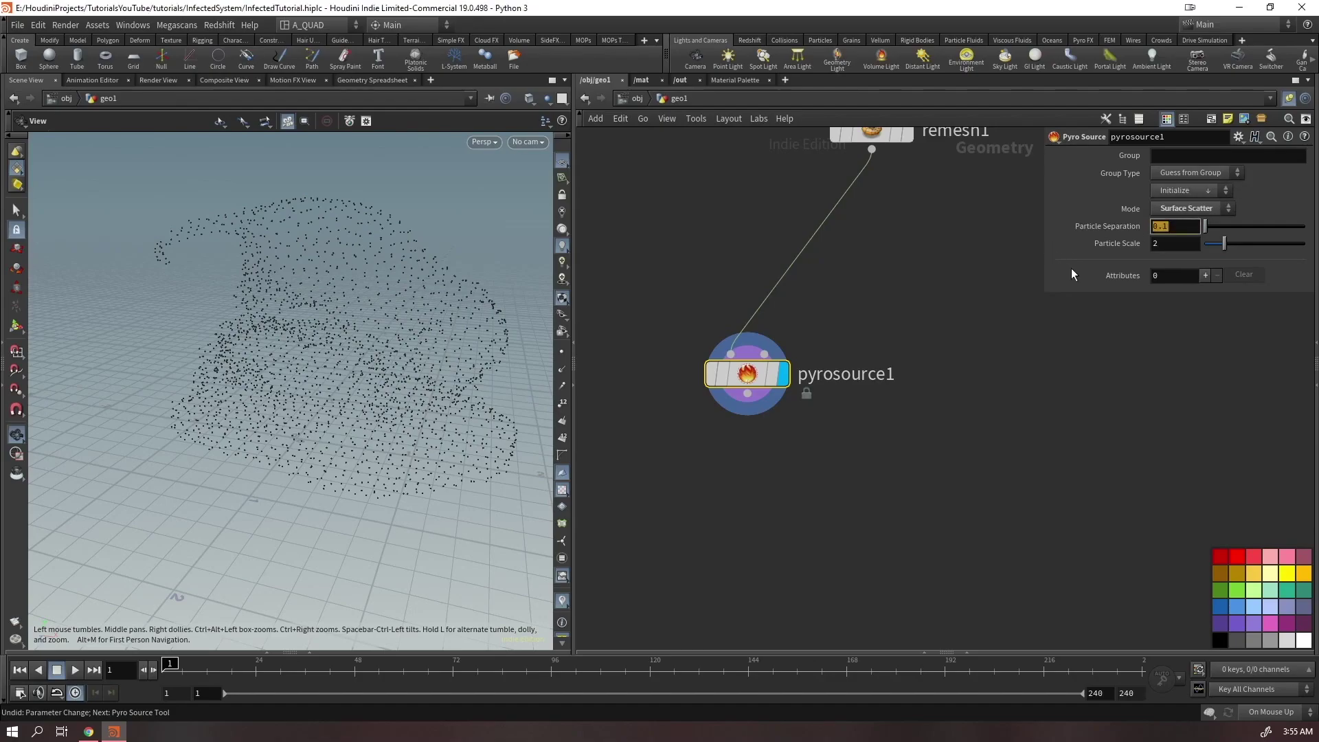
pyautogui.write('0.025')
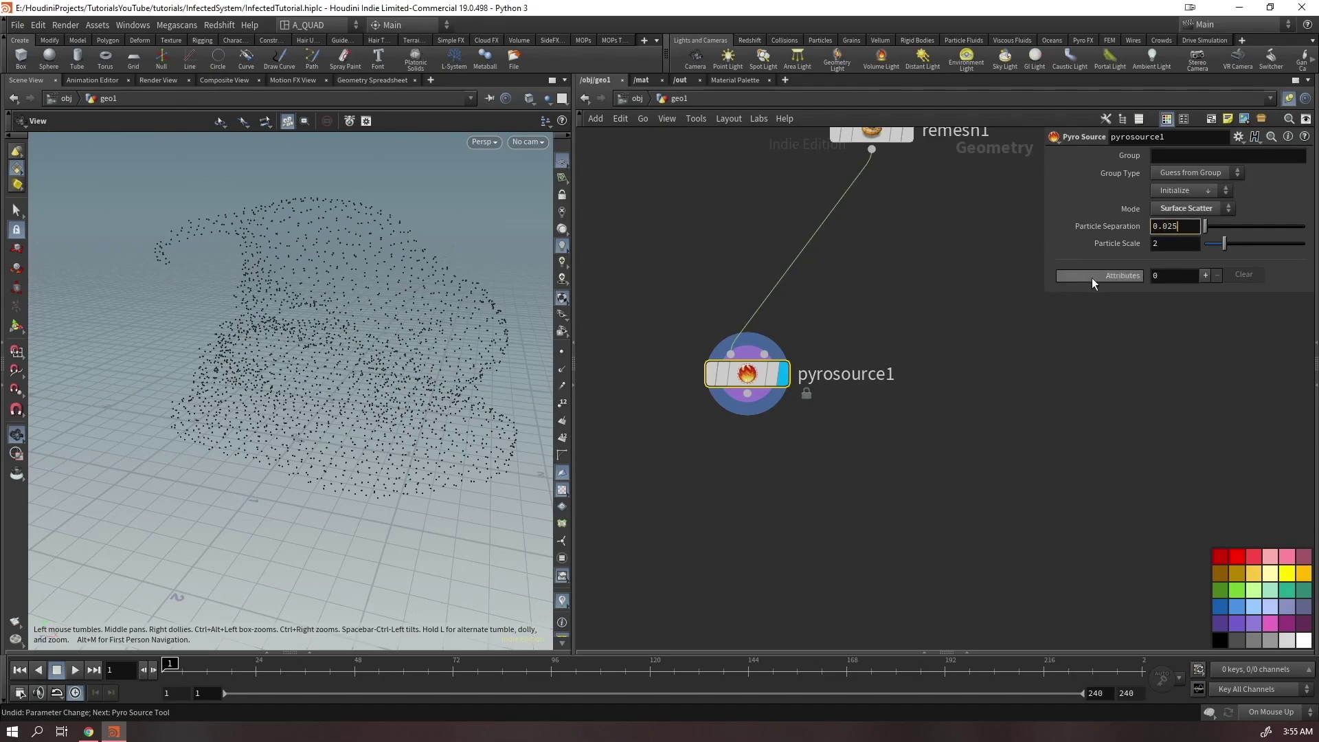
pyautogui.press('Return')
pyautogui.moveTo(323, 353); pyautogui.dragTo(382, 308)
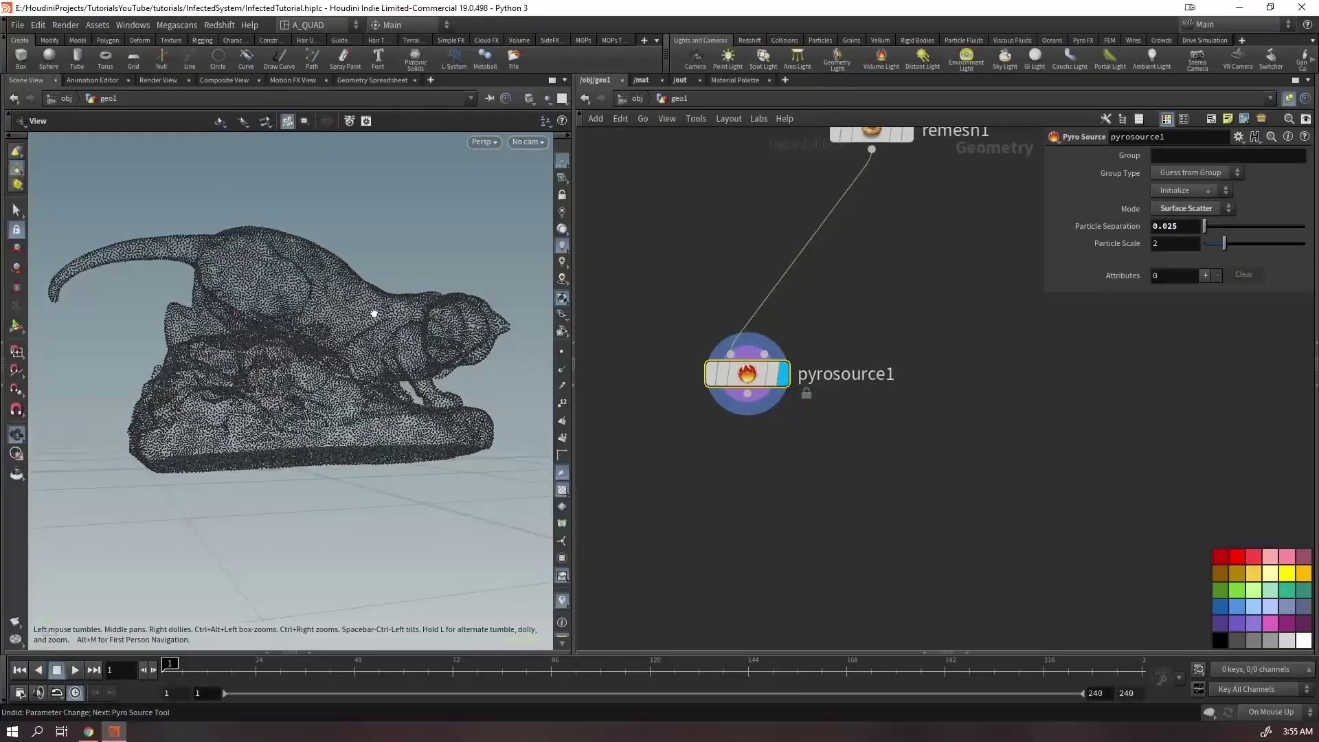
# Add a Temperature attribute to the Pyro Source with a default value of 0
pyautogui.click(1205, 275)
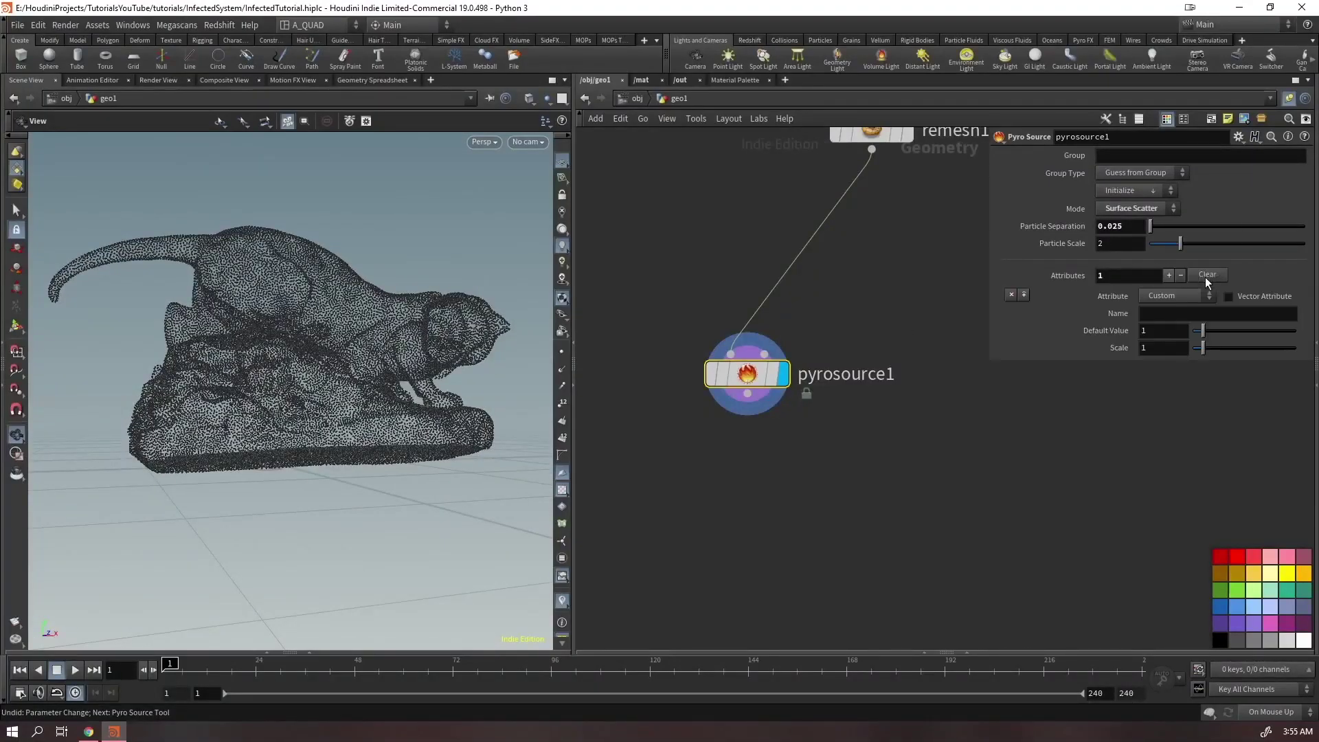
pyautogui.click(1167, 295)
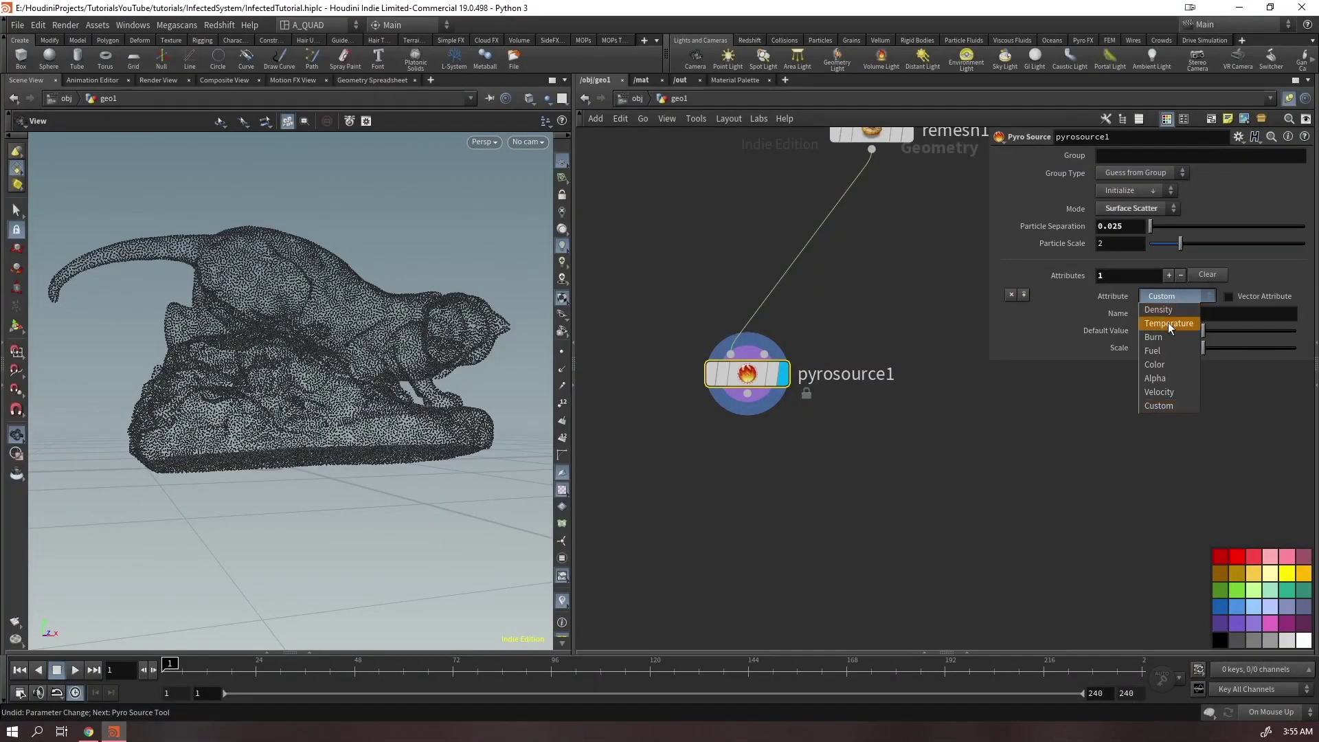
pyautogui.click(1168, 323)
pyautogui.doubleClick(1154, 331)
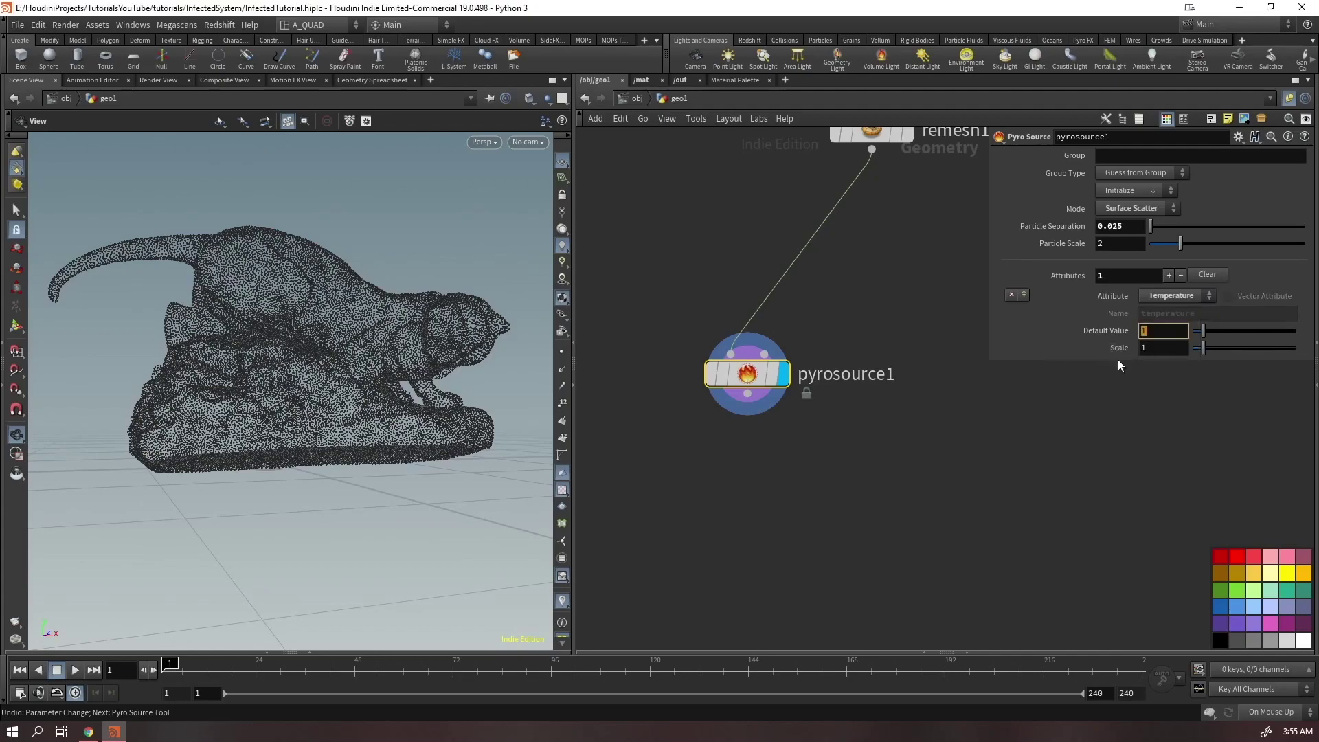
pyautogui.write('0')
pyautogui.press('Return')
# Switch the network wiring to the rounded style and place the Pyro Source node below and to the left of the Remesh node
pyautogui.scroll(-4, 770, 379)
pyautogui.hotkey('shift', 's')
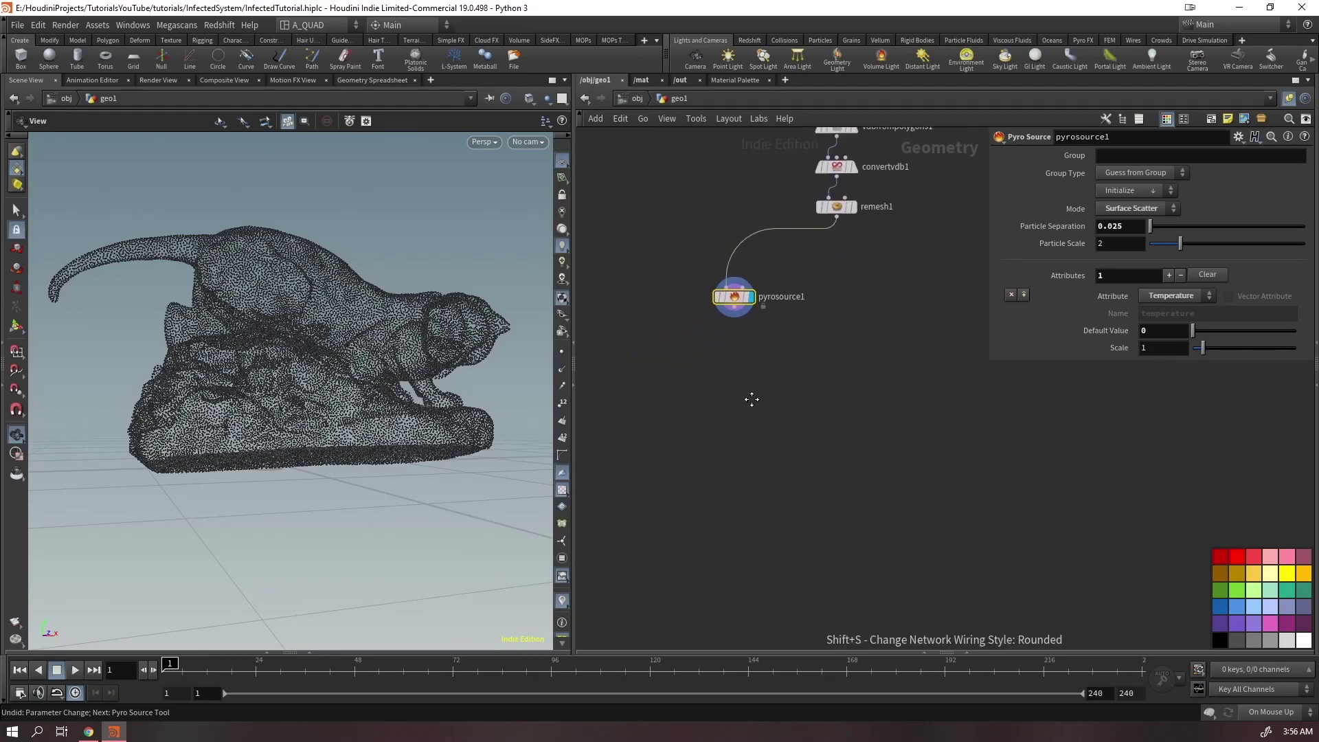
pyautogui.moveTo(751, 399); pyautogui.dragTo(750, 398, button='middle')
pyautogui.moveTo(732, 306); pyautogui.dragTo(617, 462)
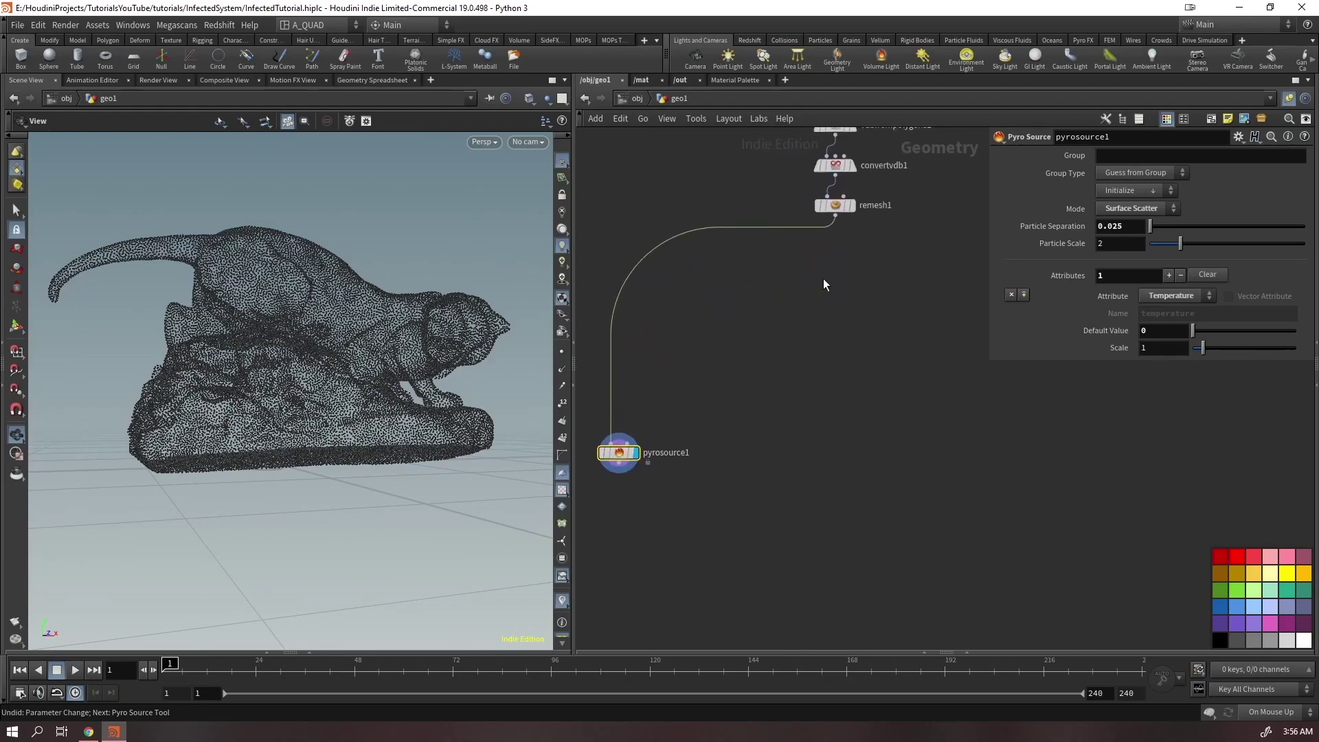
pyautogui.click(836, 219)
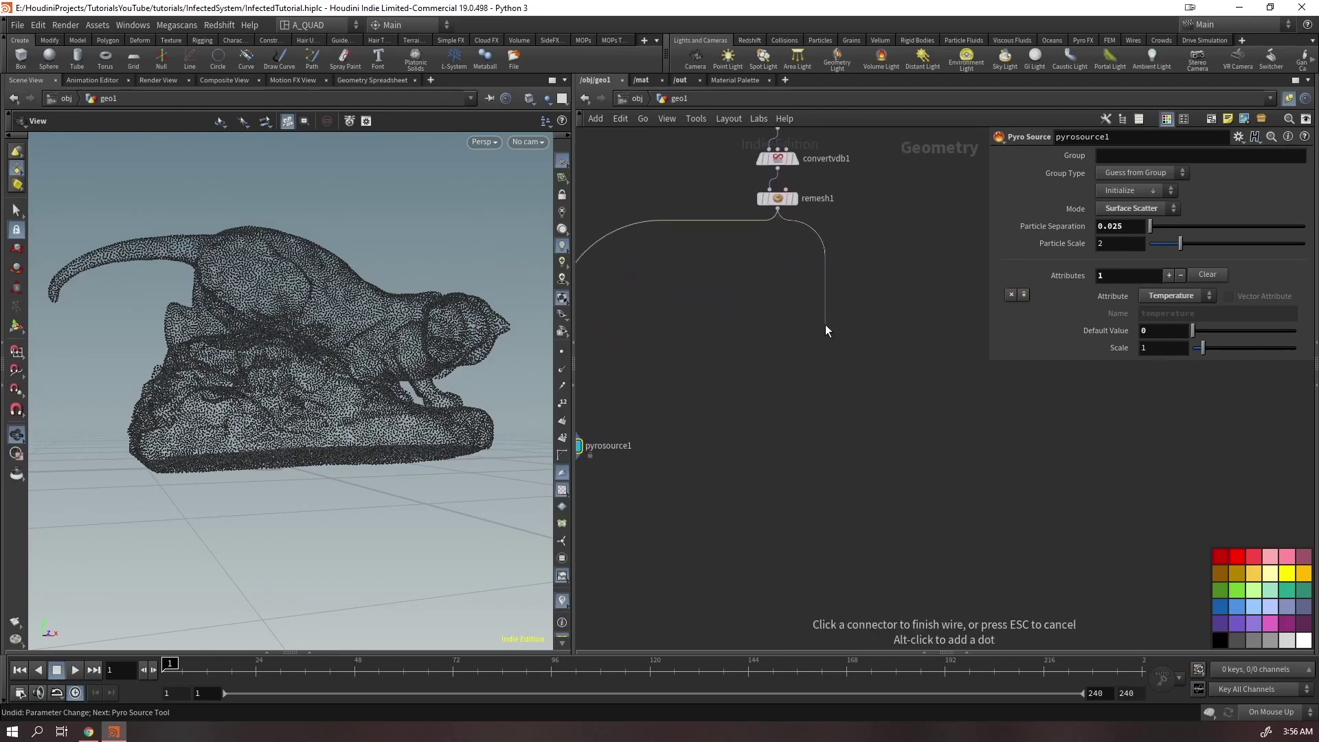
pyautogui.press('Escape')
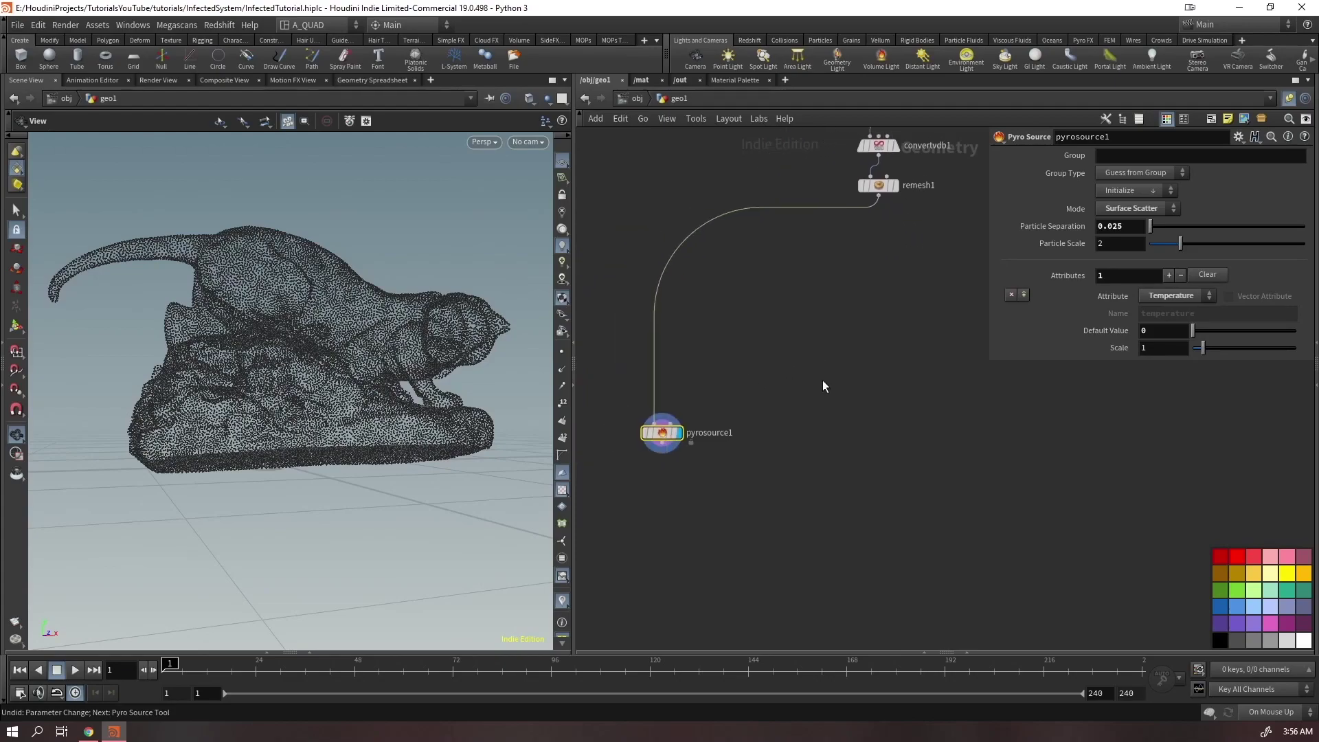
pyautogui.moveTo(661, 424); pyautogui.dragTo(696, 282)
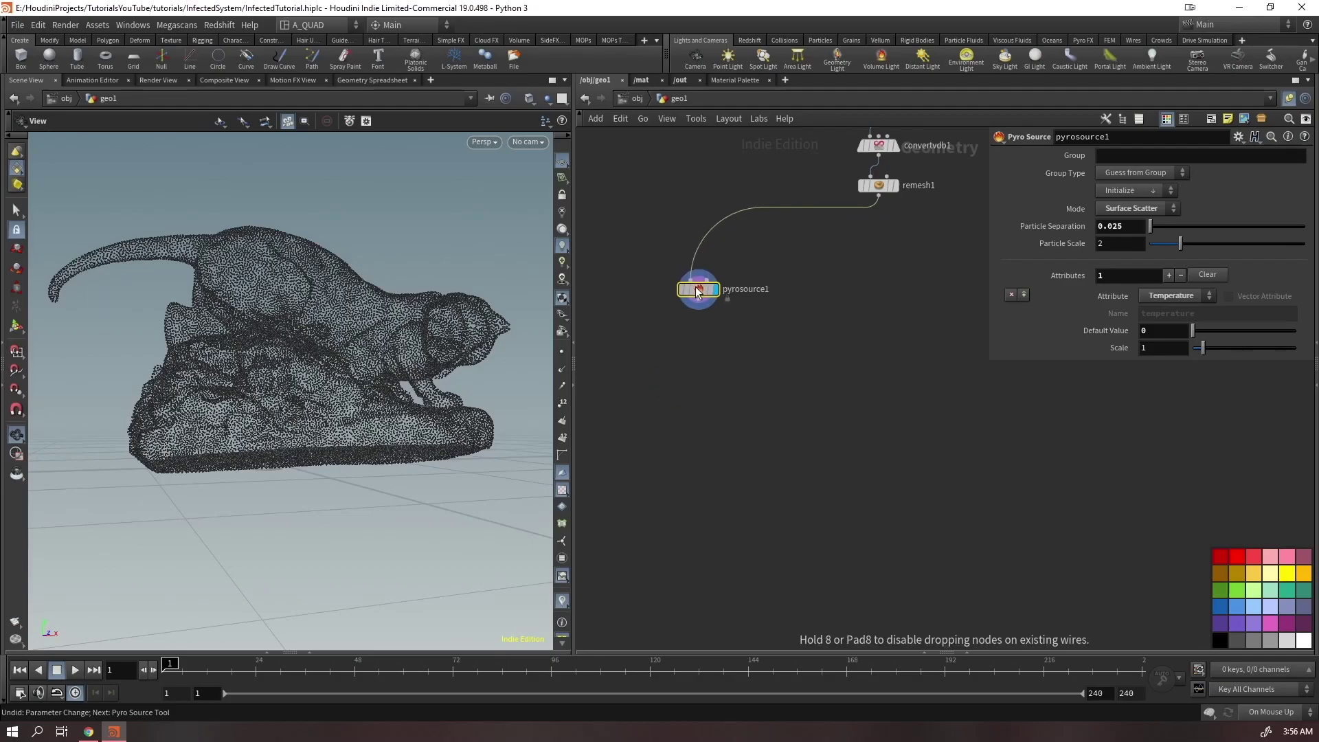
# Check the point attributes in the Geometry Spreadsheet, and add a Pyro Source Spread node well below the Pyro Source, connected to its output
pyautogui.click(289, 651)
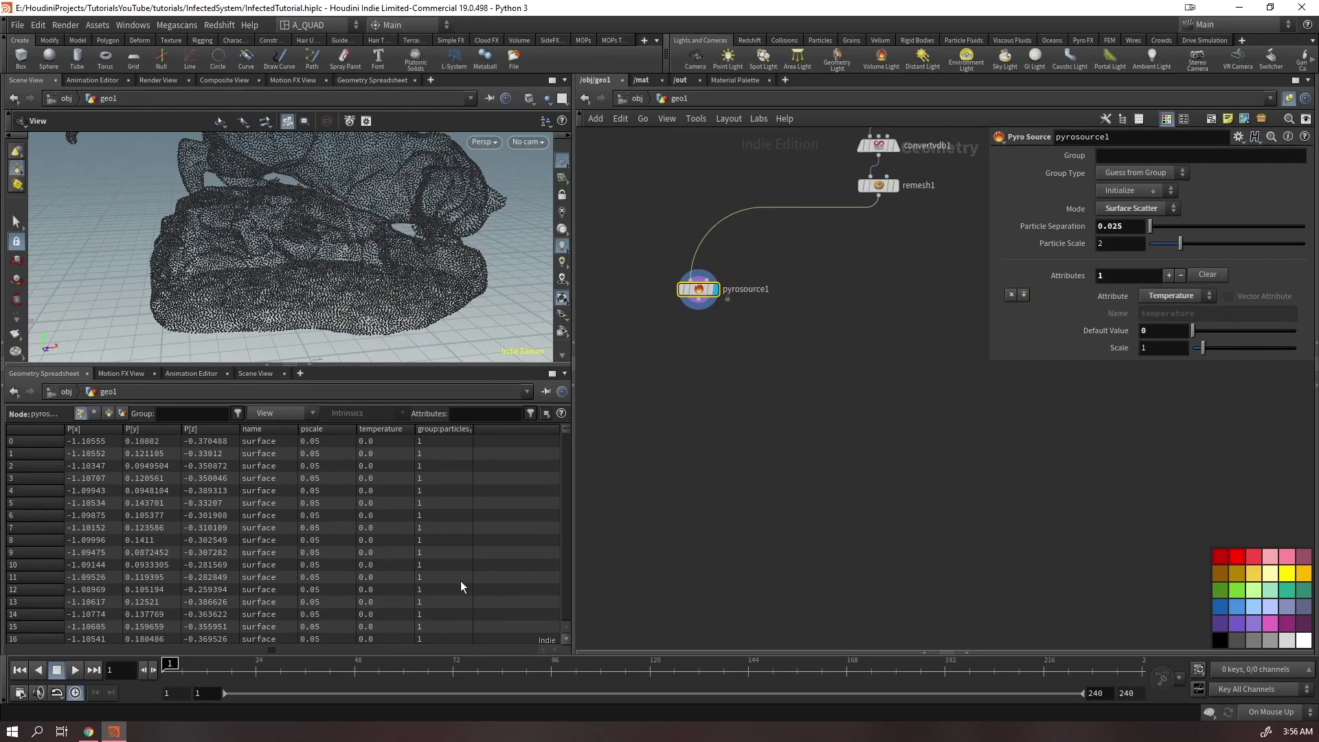
pyautogui.click(310, 364)
pyautogui.press('Tab')
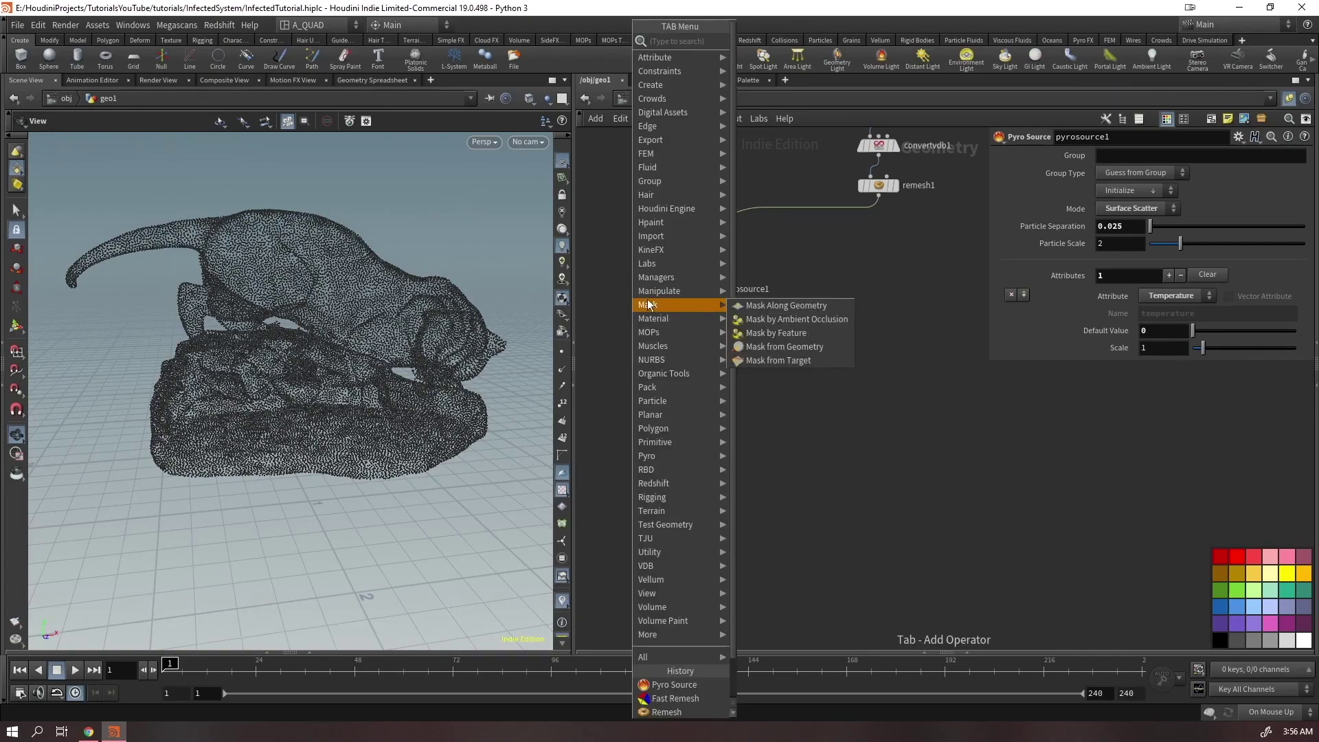
pyautogui.write('pyrosp')
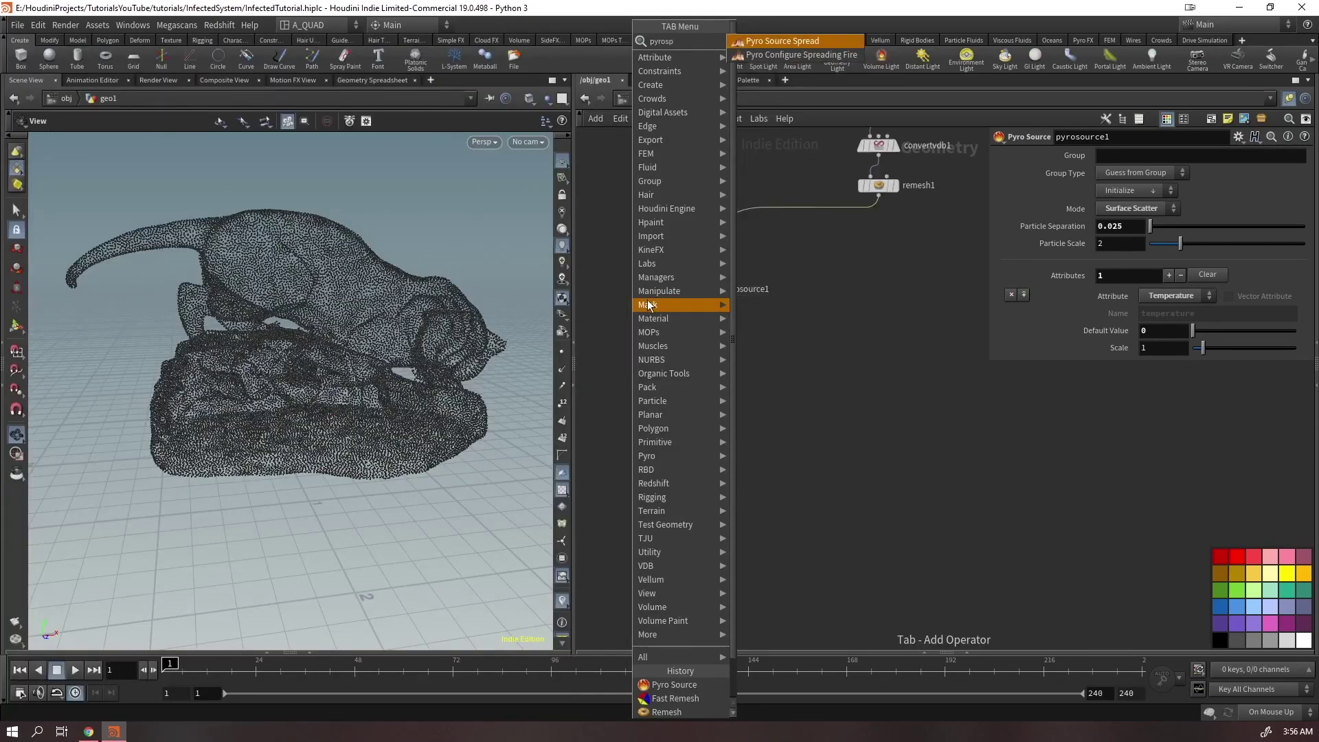
pyautogui.press('Return')
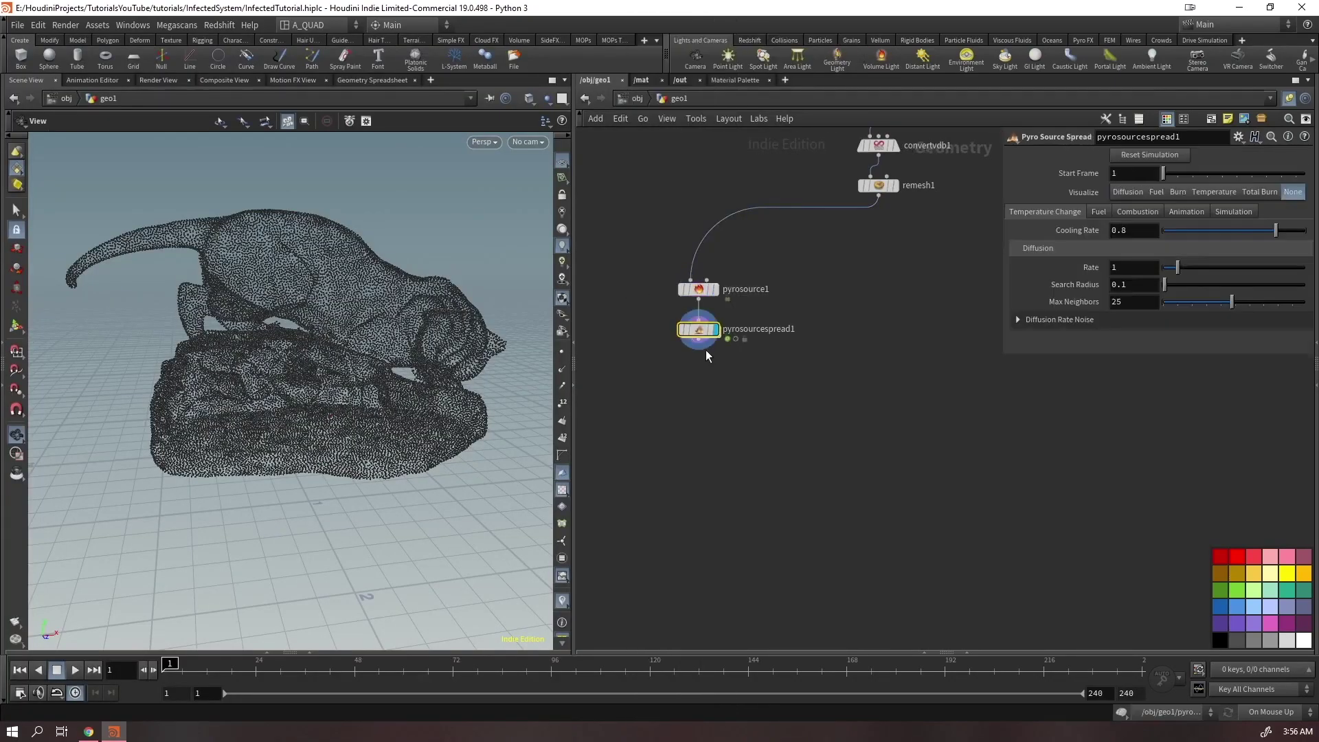
pyautogui.moveTo(706, 349); pyautogui.dragTo(706, 530)
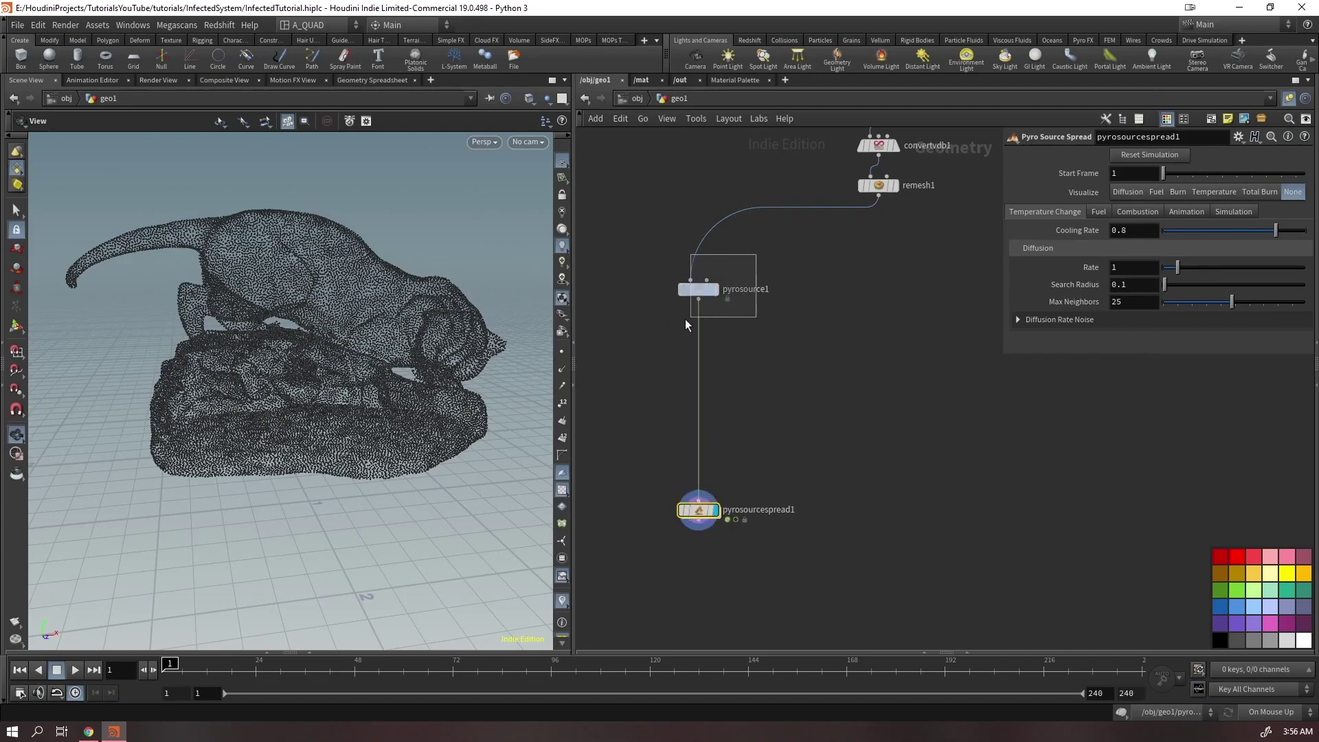
pyautogui.moveTo(685, 319); pyautogui.dragTo(686, 320)
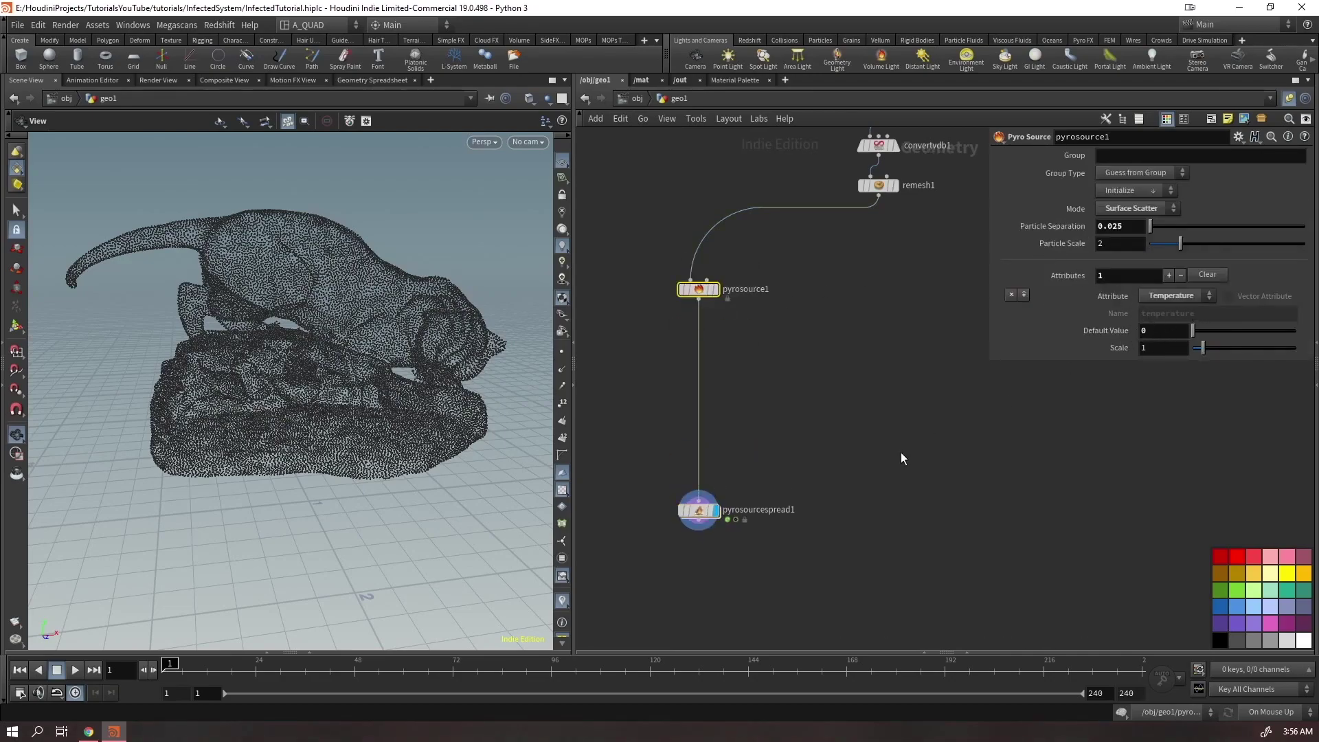
# Visualize Temperature on the Pyro Source Spread node, start playback, and change the visualization to Burn
pyautogui.moveTo(901, 453); pyautogui.dragTo(645, 543)
pyautogui.click(1213, 191)
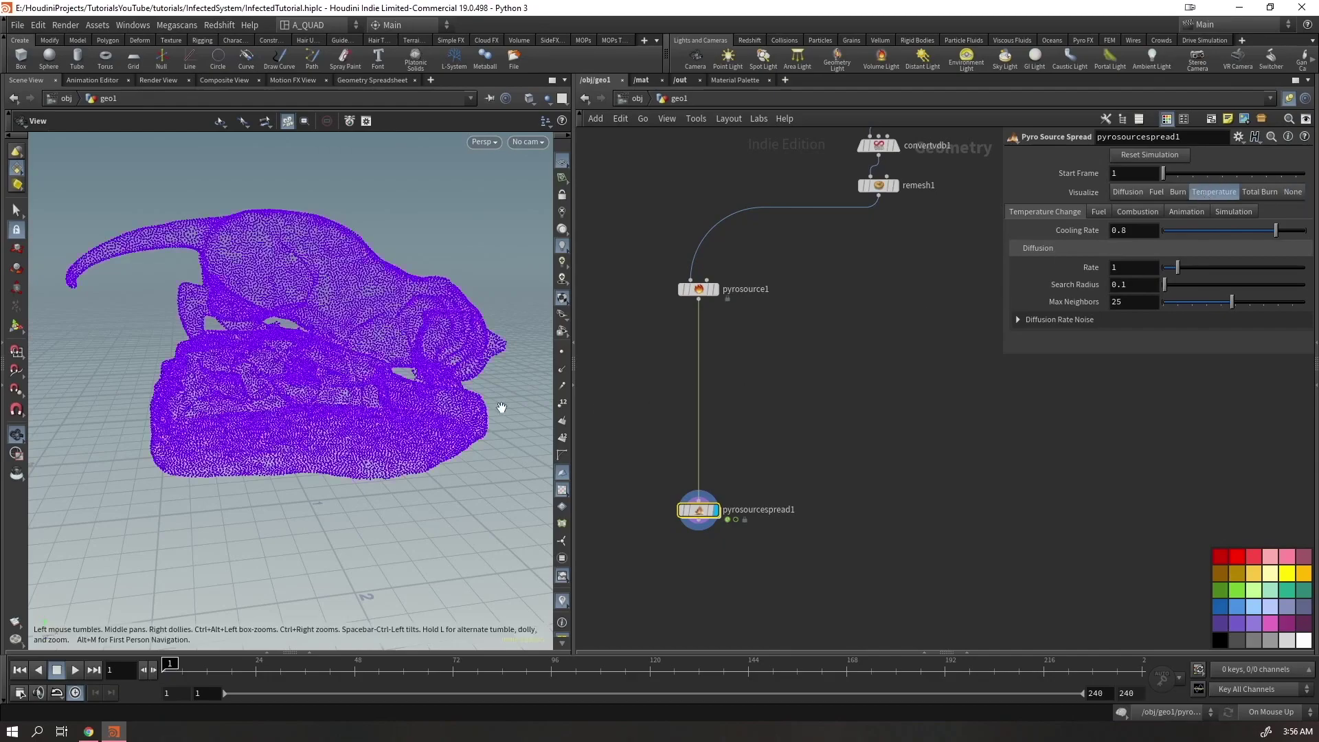
pyautogui.moveTo(501, 413); pyautogui.dragTo(323, 373)
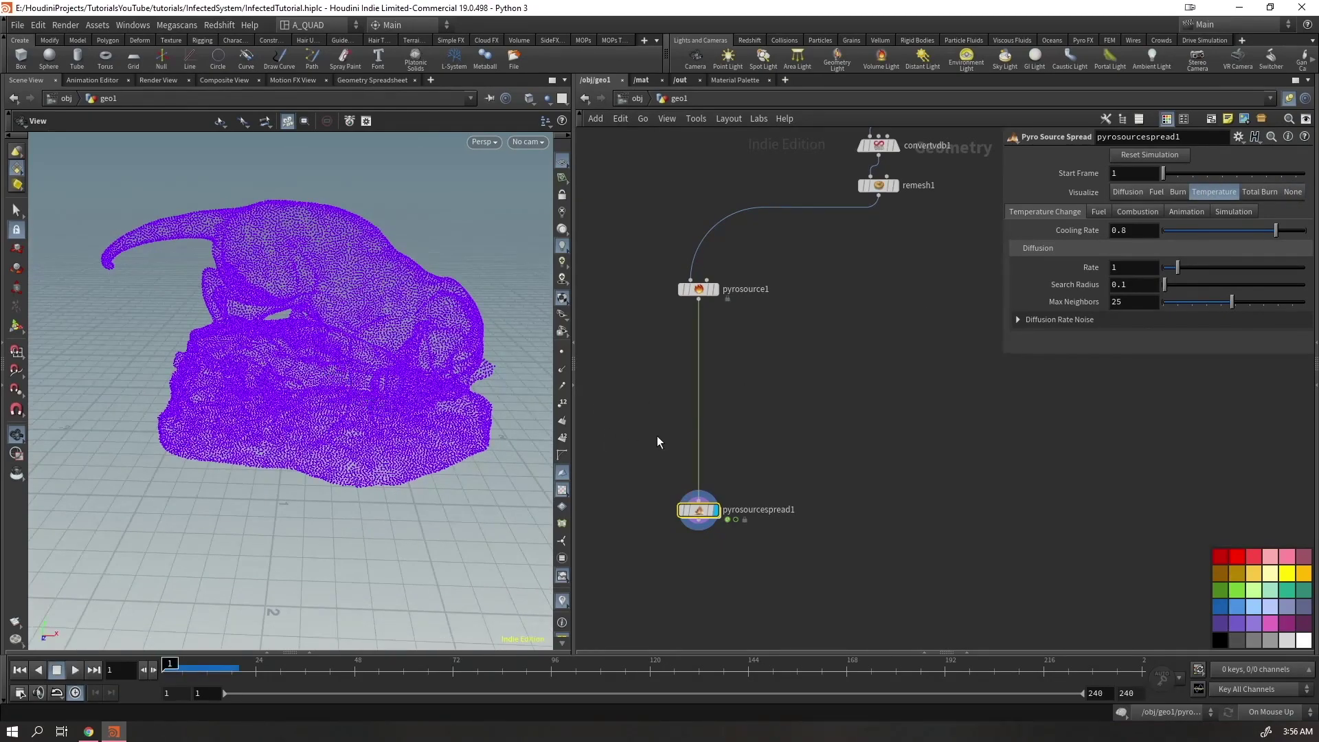
pyautogui.click(1187, 193)
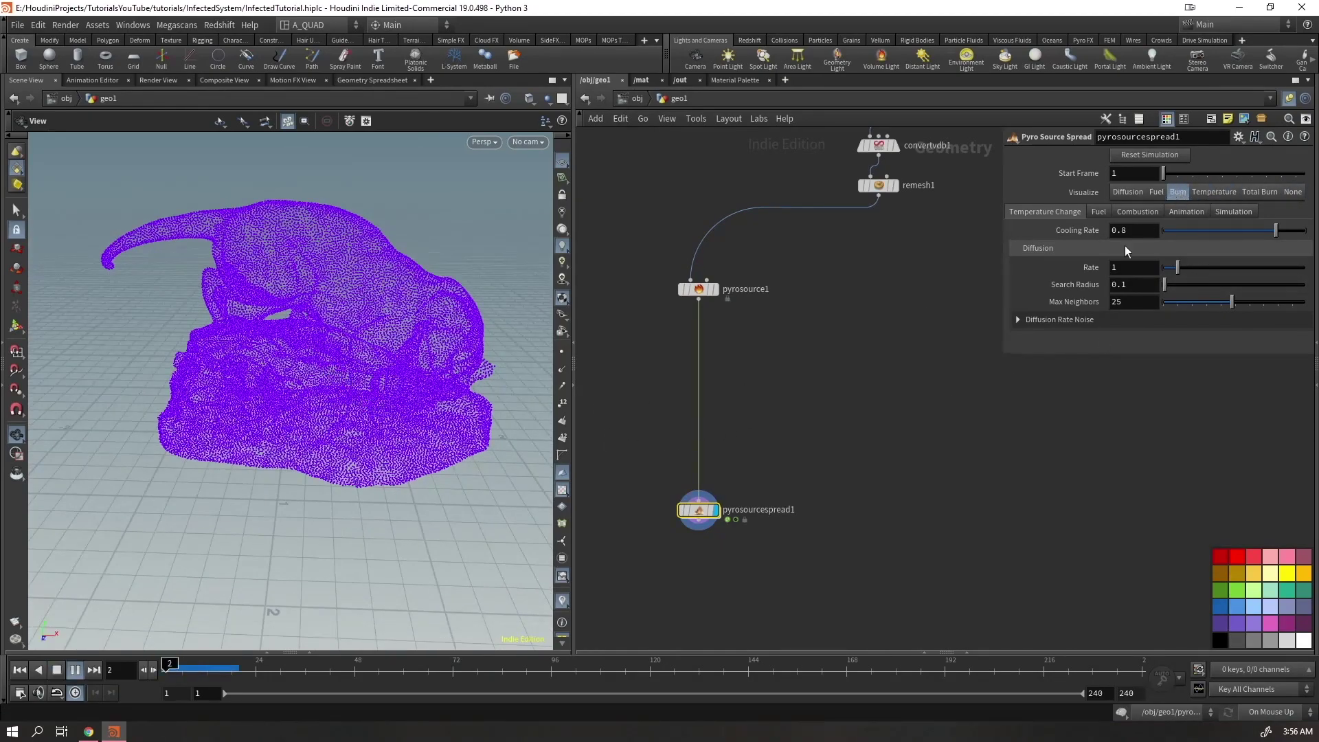
# Set the Pyro Source's Temperature scale to 0, then compare the Pyro Source output with the Pyro Source Spread output
pyautogui.moveTo(726, 270); pyautogui.dragTo(709, 286)
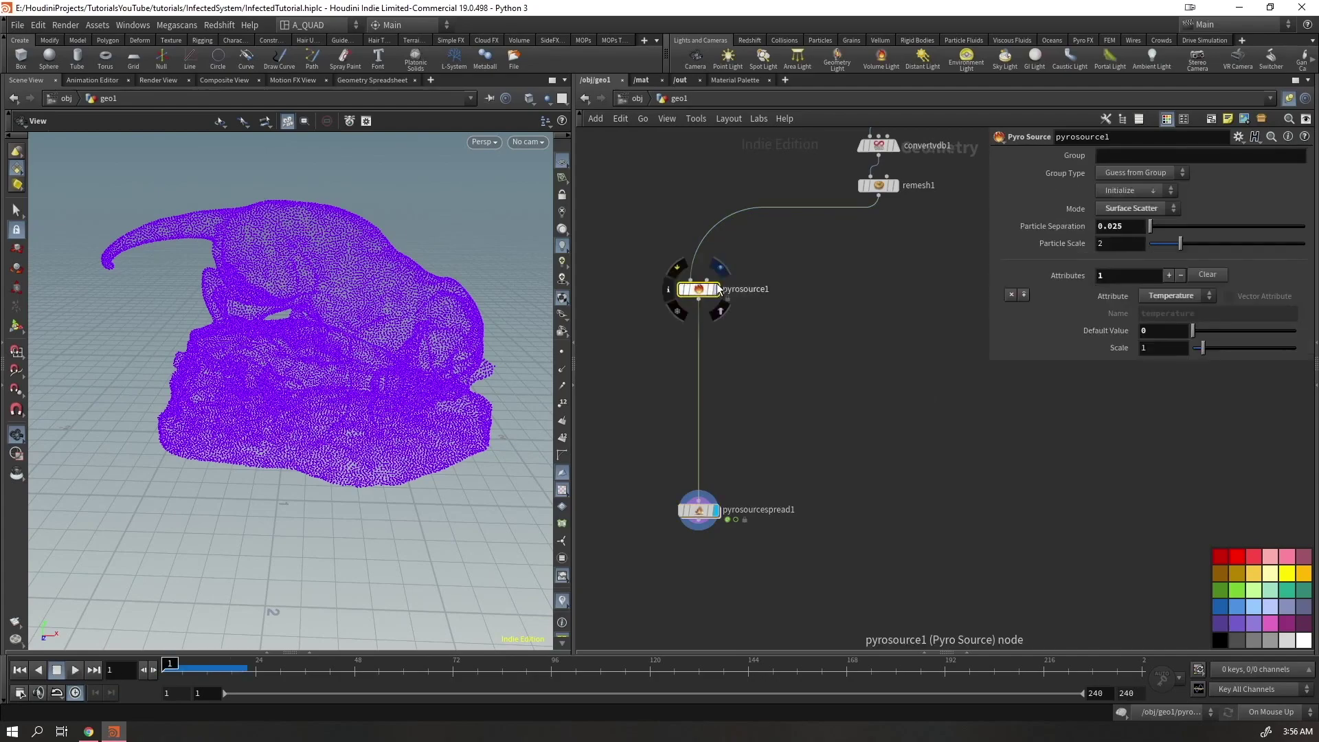
pyautogui.click(715, 289)
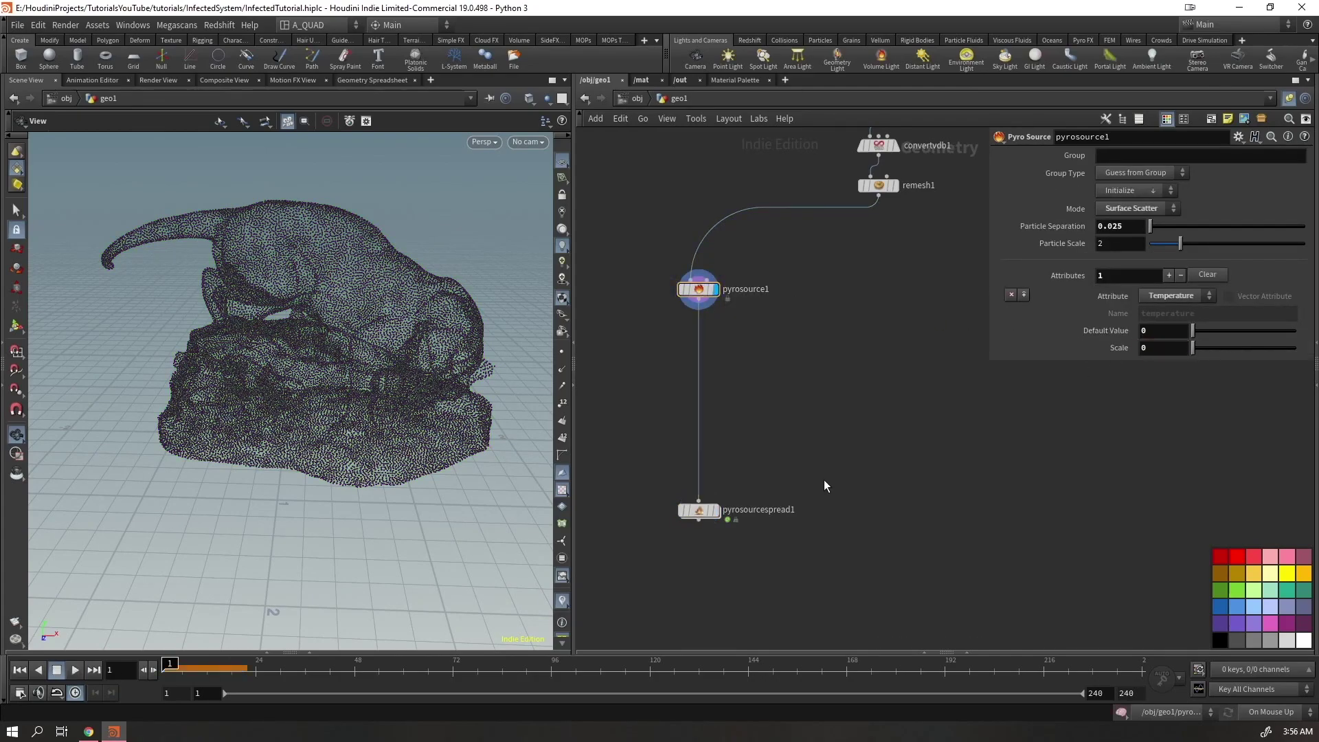
pyautogui.moveTo(764, 447); pyautogui.dragTo(721, 516)
pyautogui.click(717, 511)
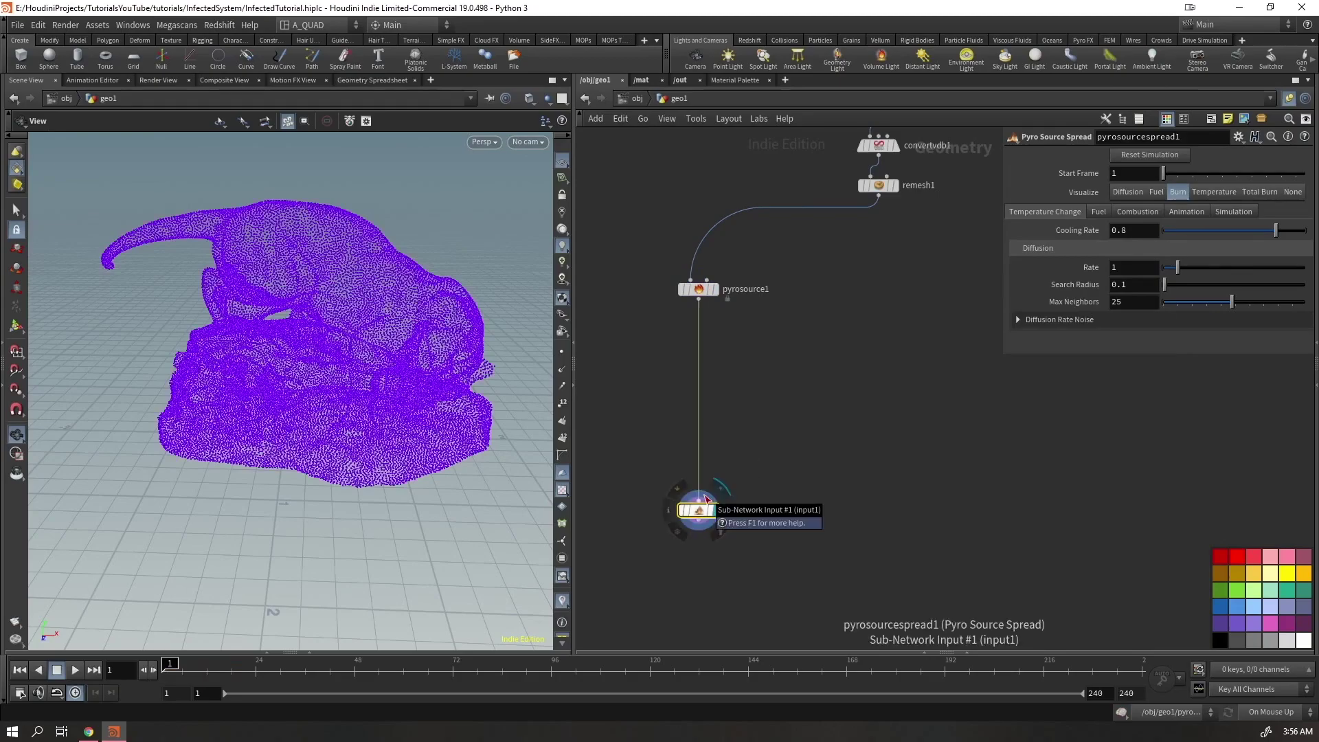
pyautogui.moveTo(377, 575); pyautogui.dragTo(377, 350)
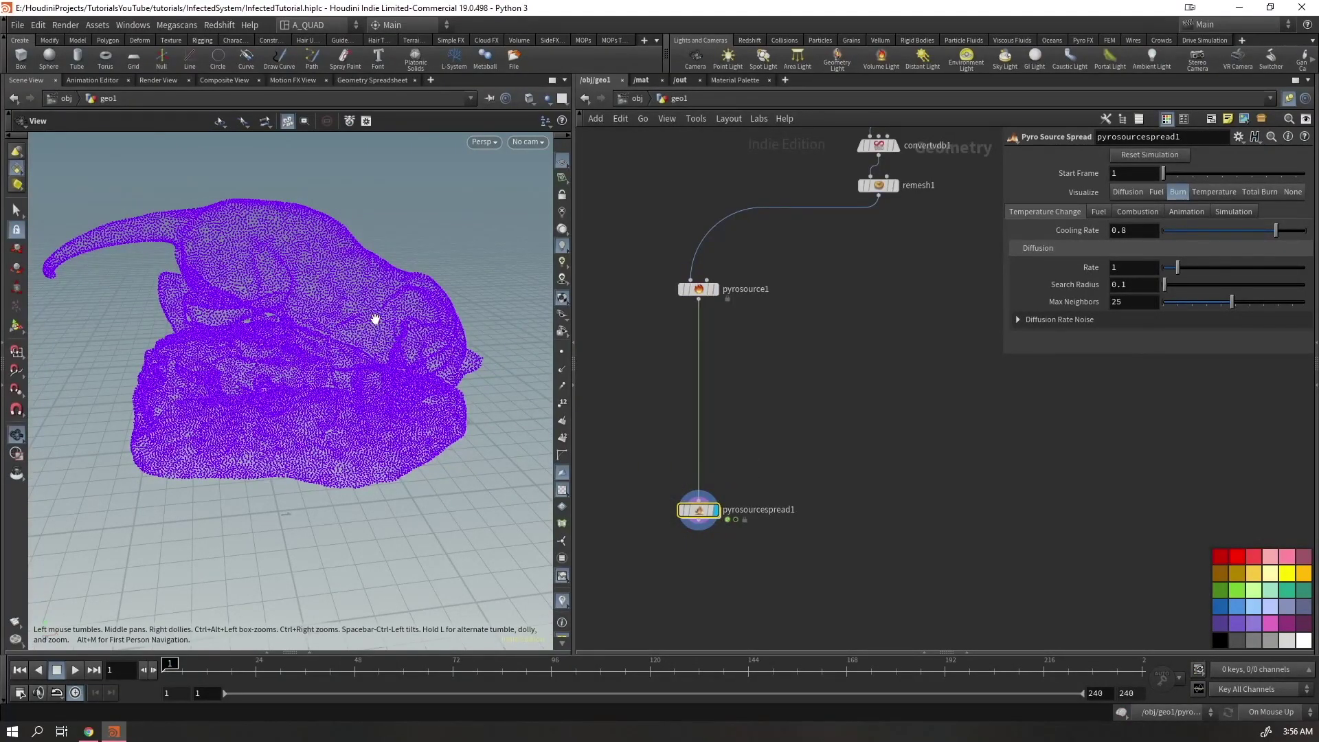
pyautogui.scroll(3, 371, 275)
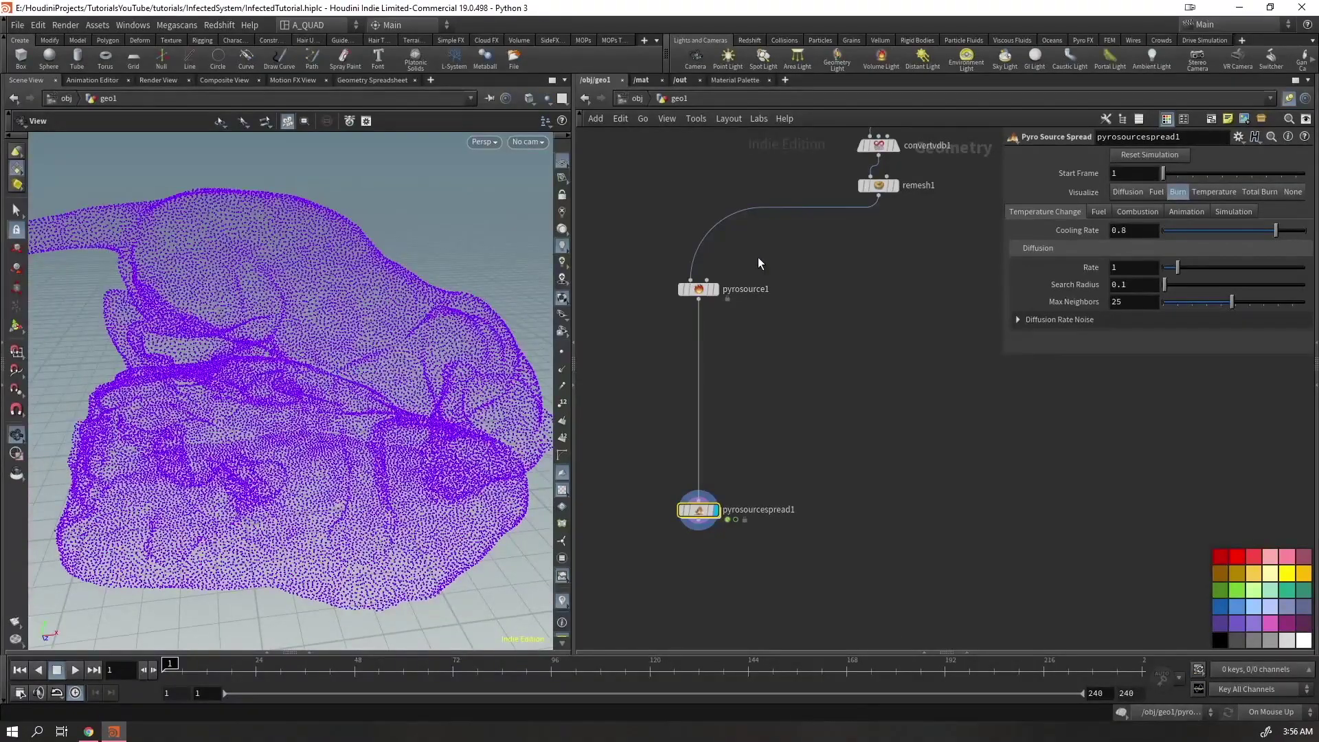
# Try a Temperature default value of 1 with scale 0, and check the Pyro Source Spread's point attributes in the Geometry Spreadsheet
pyautogui.click(698, 289)
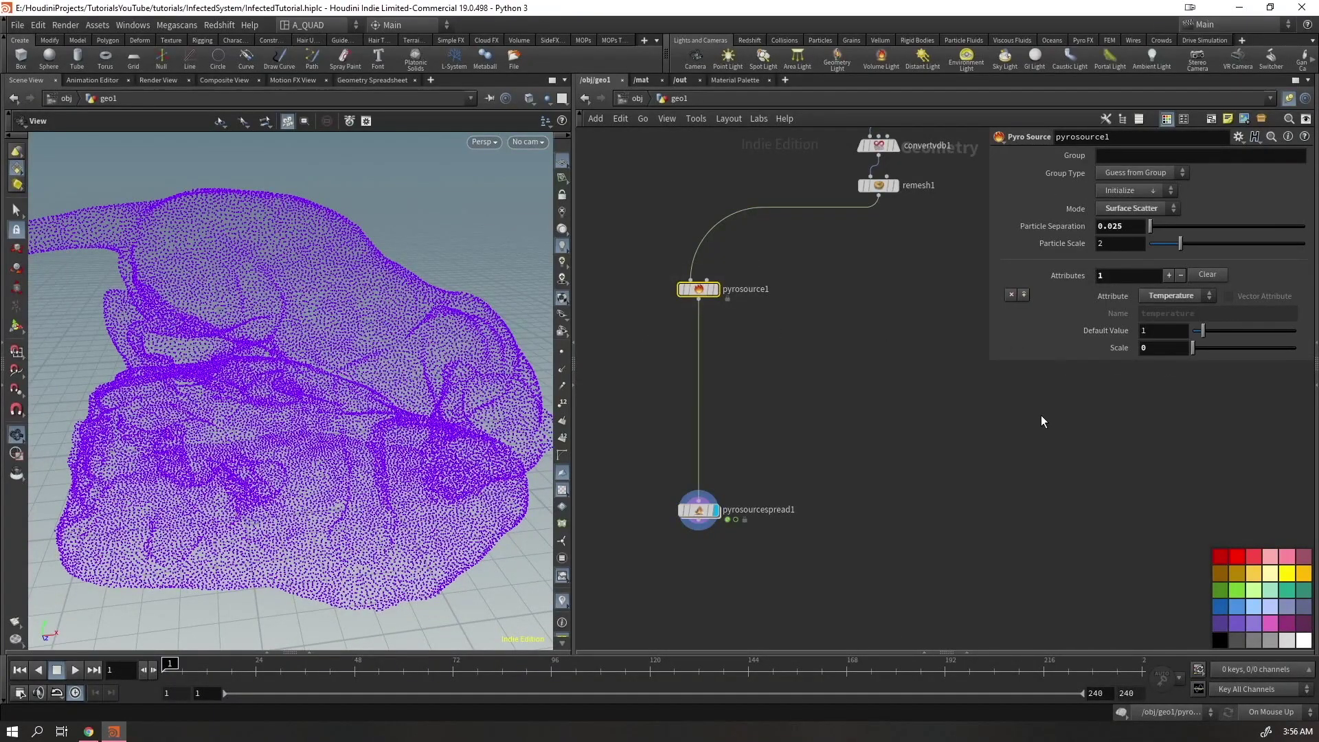
pyautogui.moveTo(728, 407); pyautogui.dragTo(664, 526)
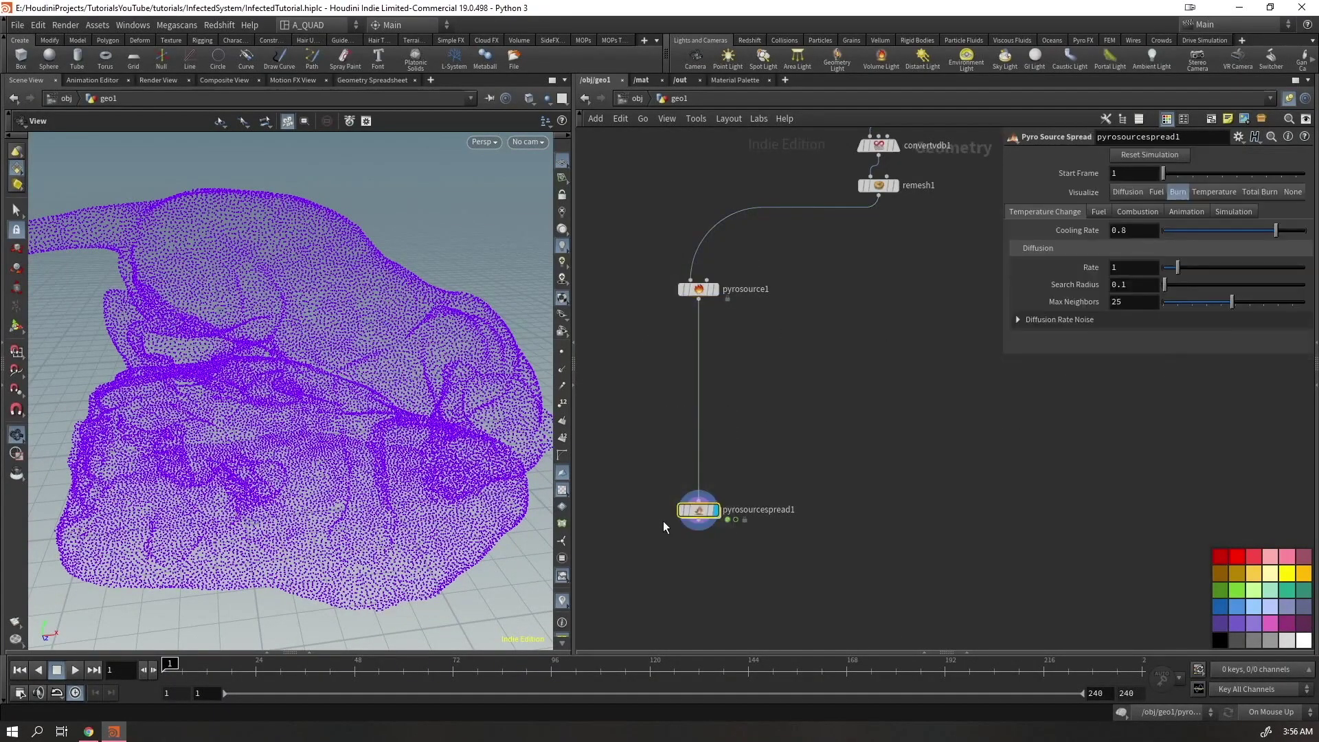
pyautogui.click(309, 649)
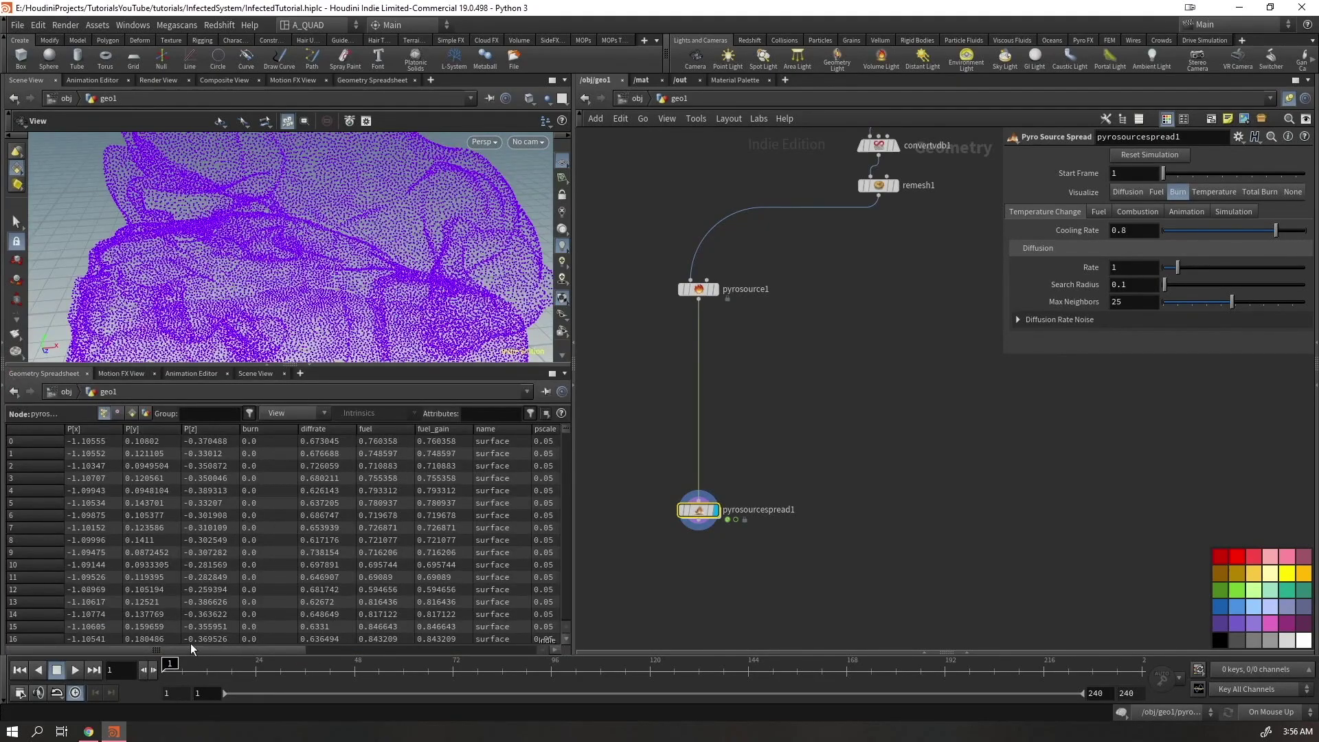
pyautogui.moveTo(192, 640); pyautogui.dragTo(498, 640)
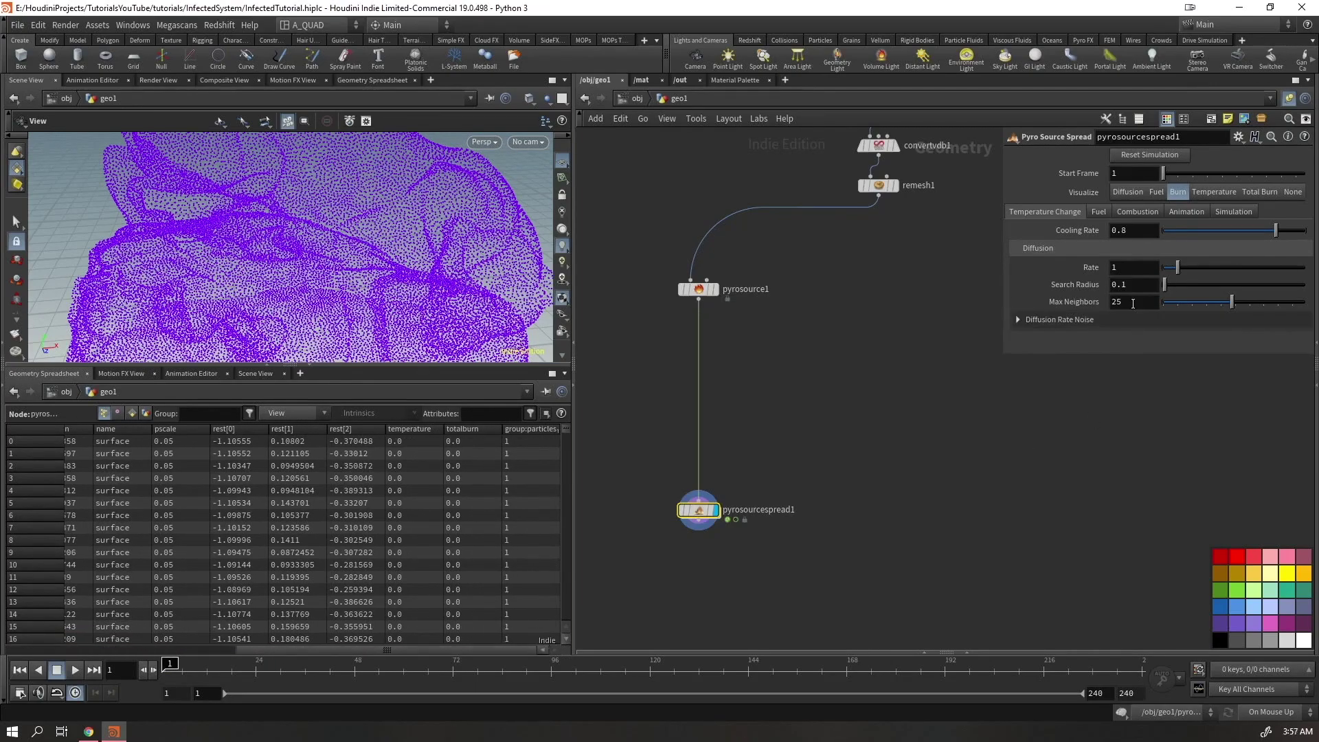
# Set the Pyro Source's Temperature default value and scale to 1, and view the burn on the whole sculpture
pyautogui.moveTo(849, 355); pyautogui.dragTo(673, 245)
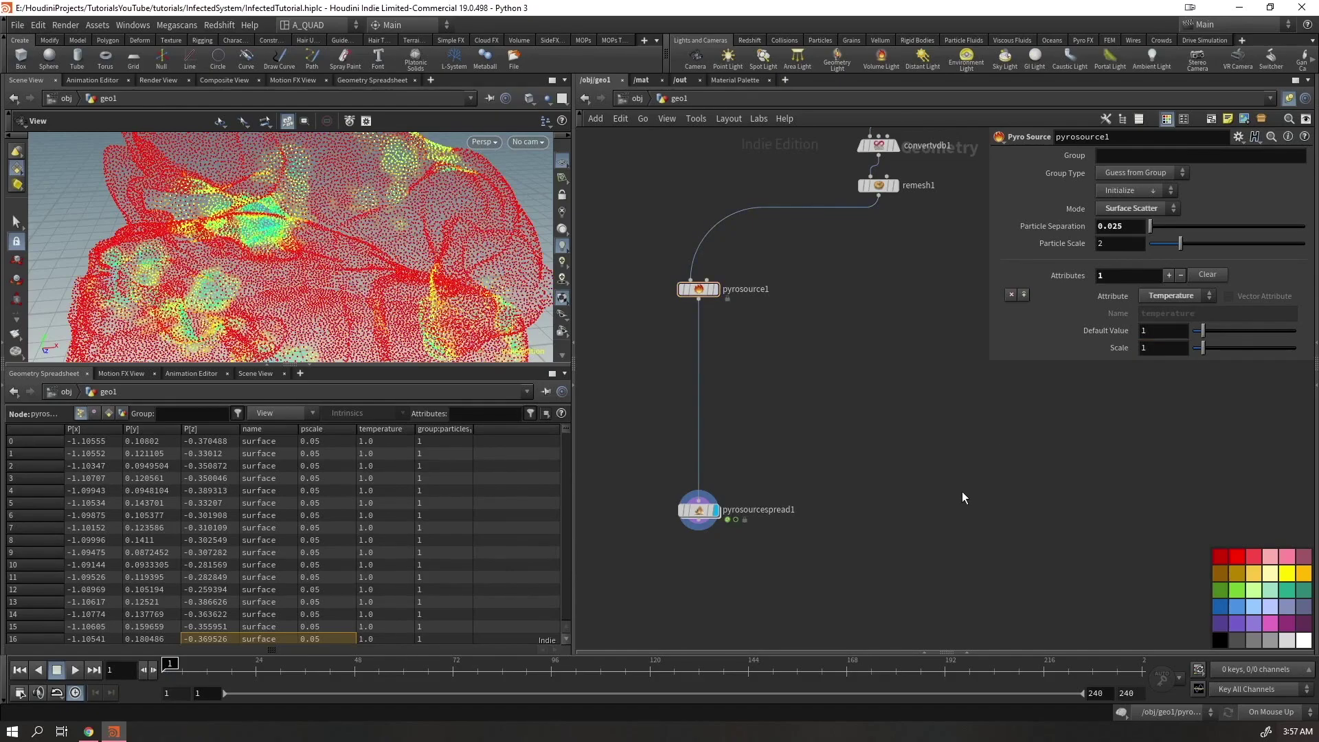
pyautogui.scroll(-5, 377, 259)
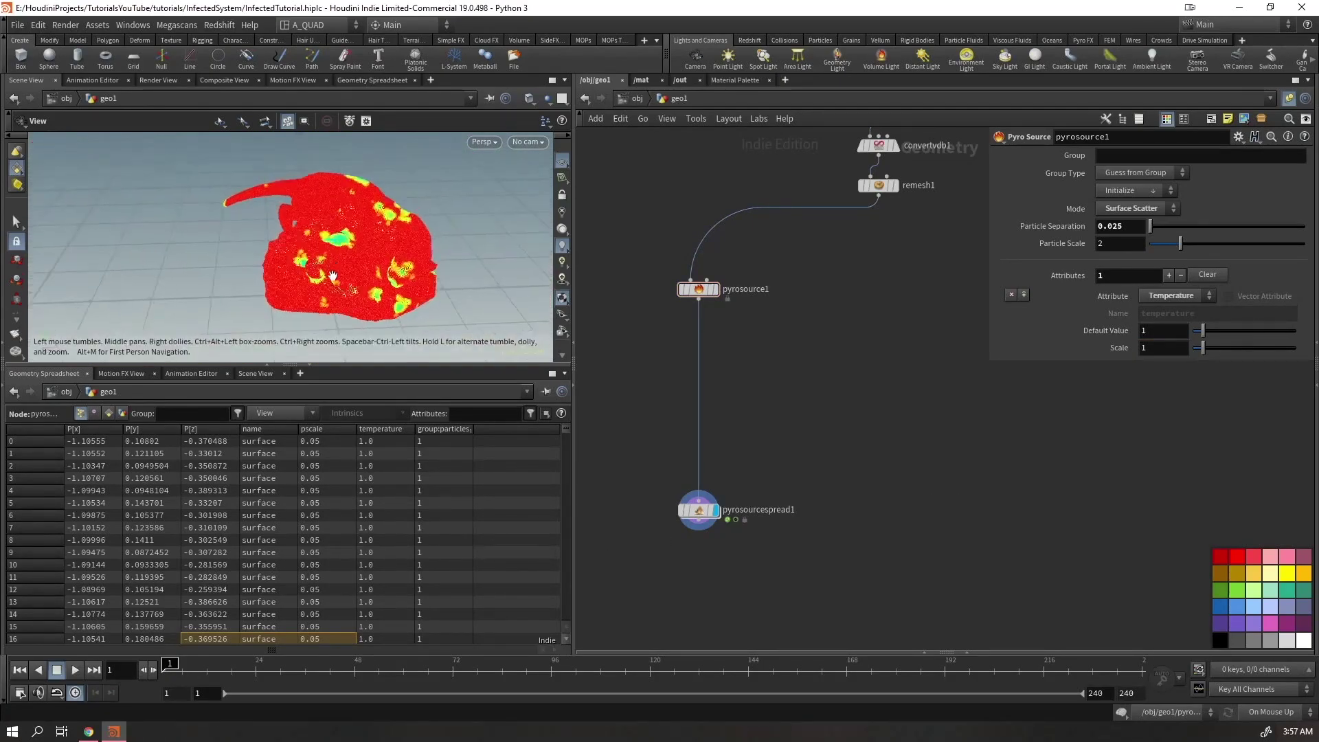
pyautogui.click(308, 366)
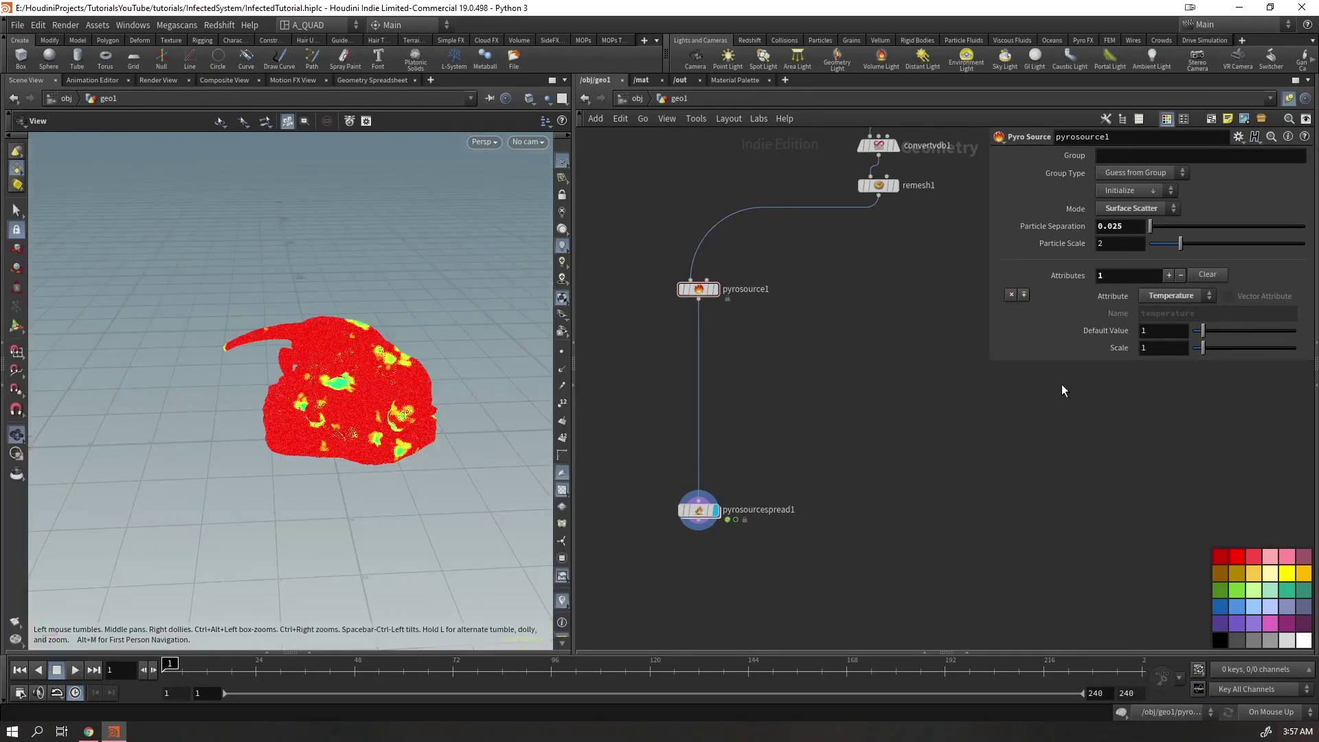
# Set both the default value and the scale of the Pyro Source's Temperature attribute to 0
pyautogui.press('BackSpace')
pyautogui.write('0')
pyautogui.press('Tab')
pyautogui.write('0')
pyautogui.press('Return')
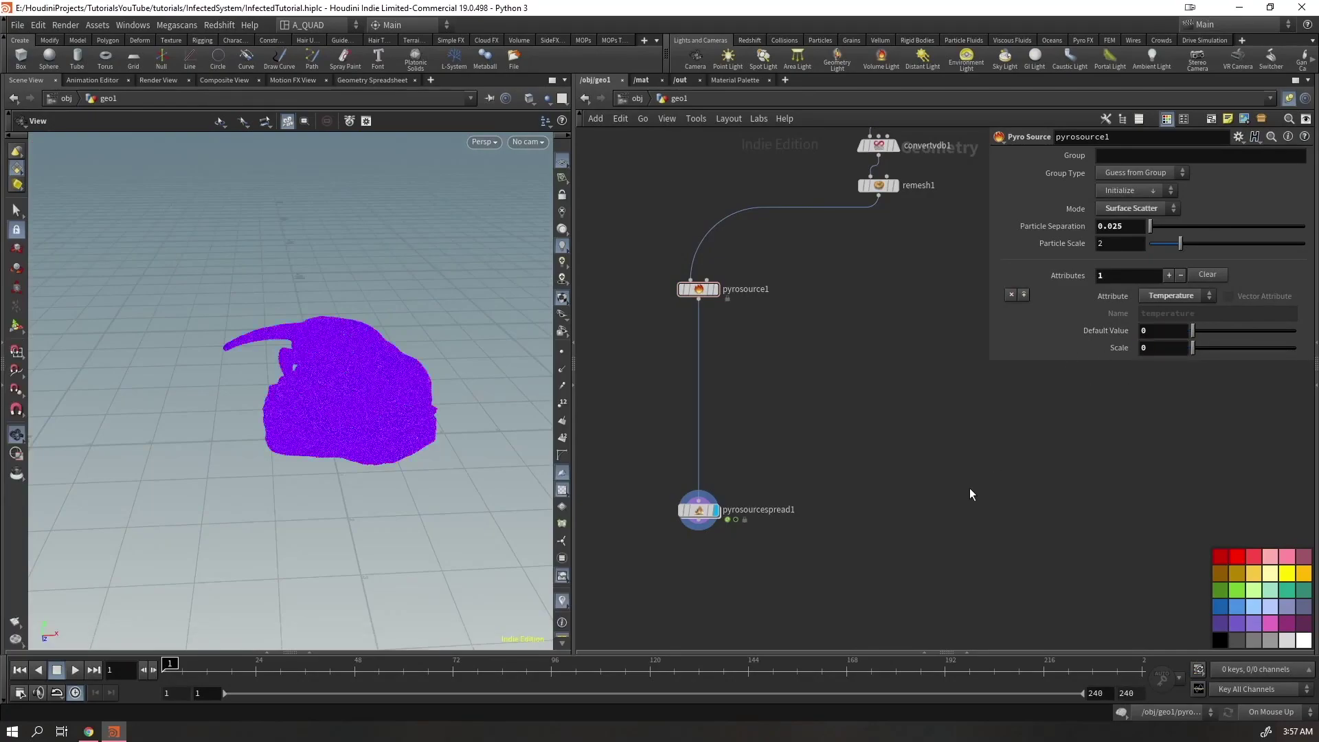
# Display the Pyro Source, disconnect the Pyro Source Spread from it and move the spread node farther down and right
pyautogui.scroll(4, 465, 392)
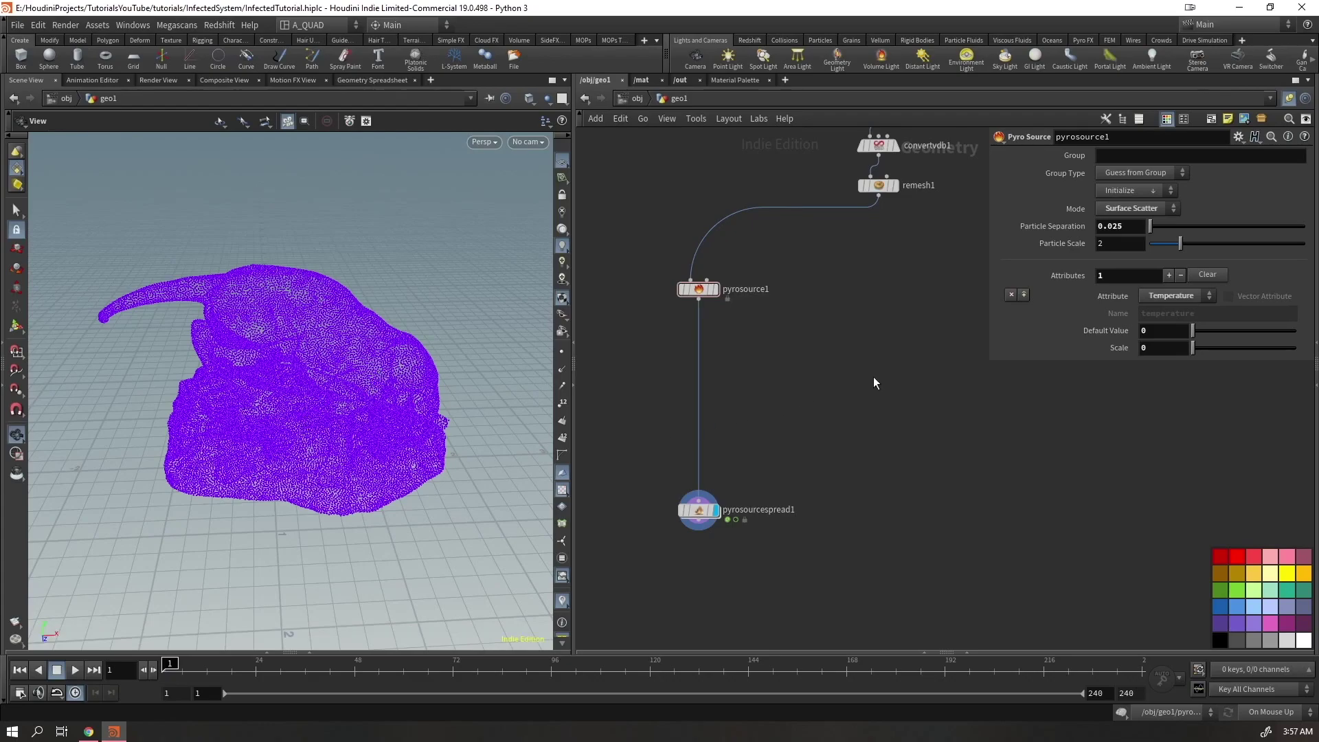
pyautogui.moveTo(832, 398); pyautogui.dragTo(763, 358, button='middle')
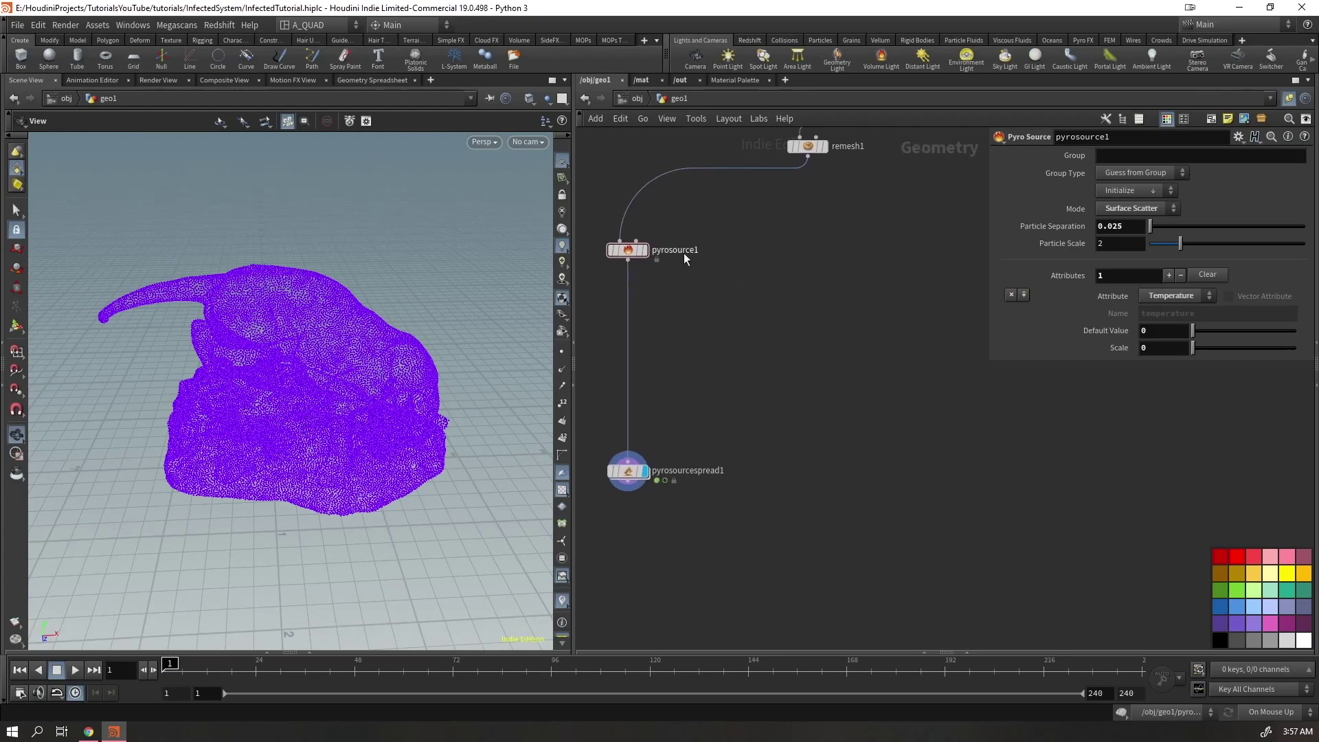
pyautogui.click(644, 250)
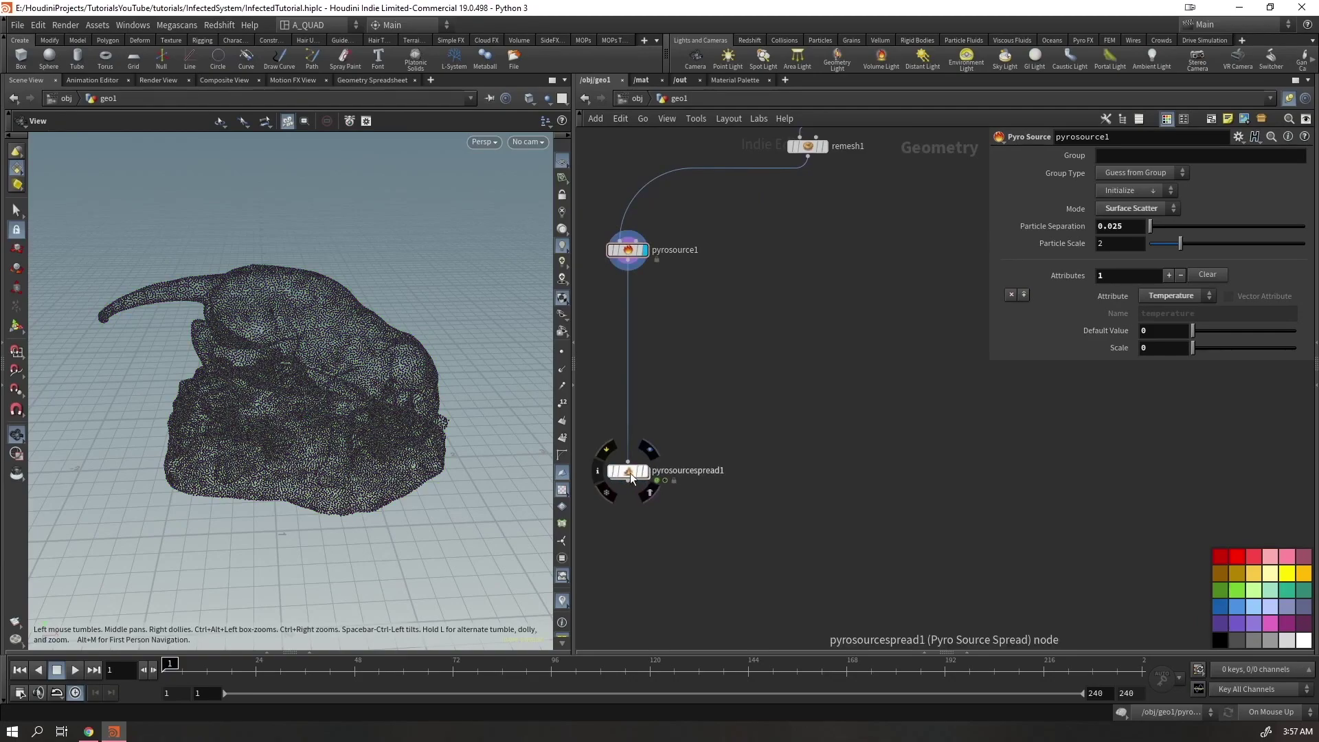
pyautogui.moveTo(631, 477); pyautogui.dragTo(739, 620)
pyautogui.press('Delete')
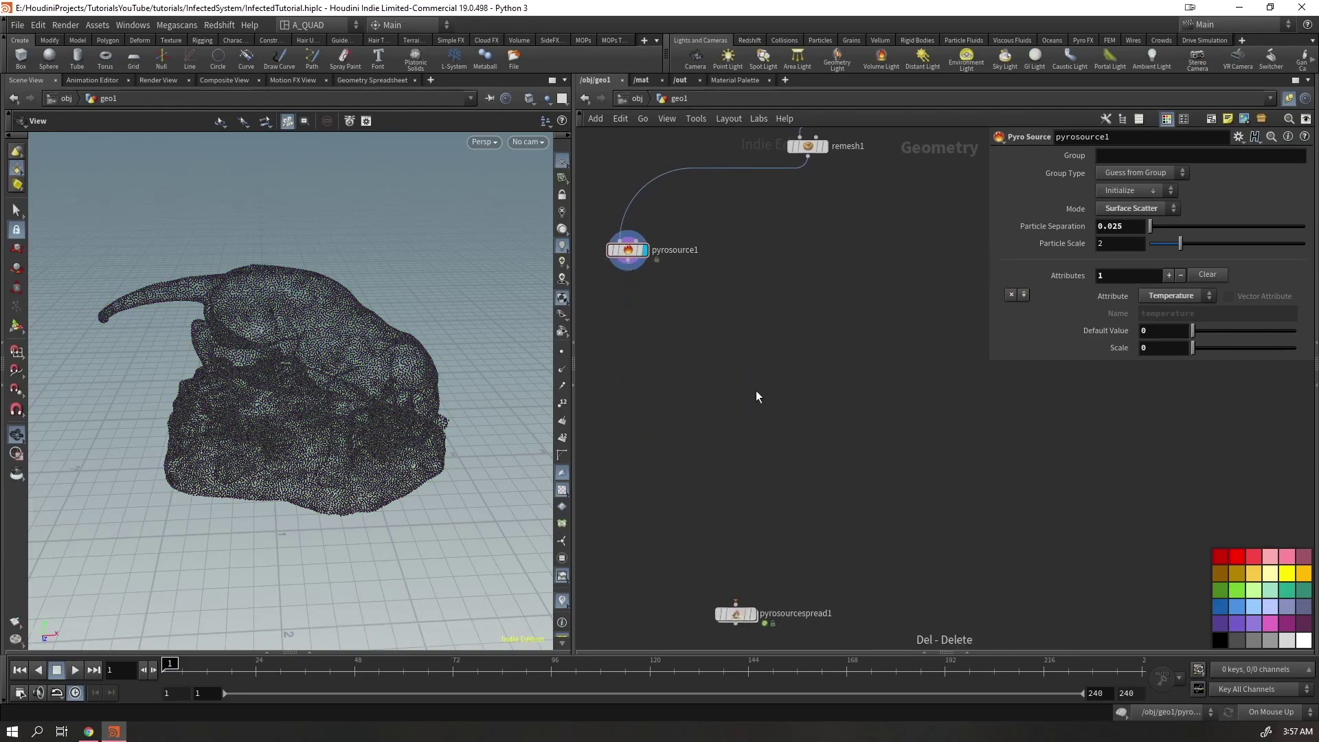
# Add a Scatter node connected to the Remesh output and place it below and slightly right of the Remesh node
pyautogui.scroll(2, 808, 267)
pyautogui.click(814, 176)
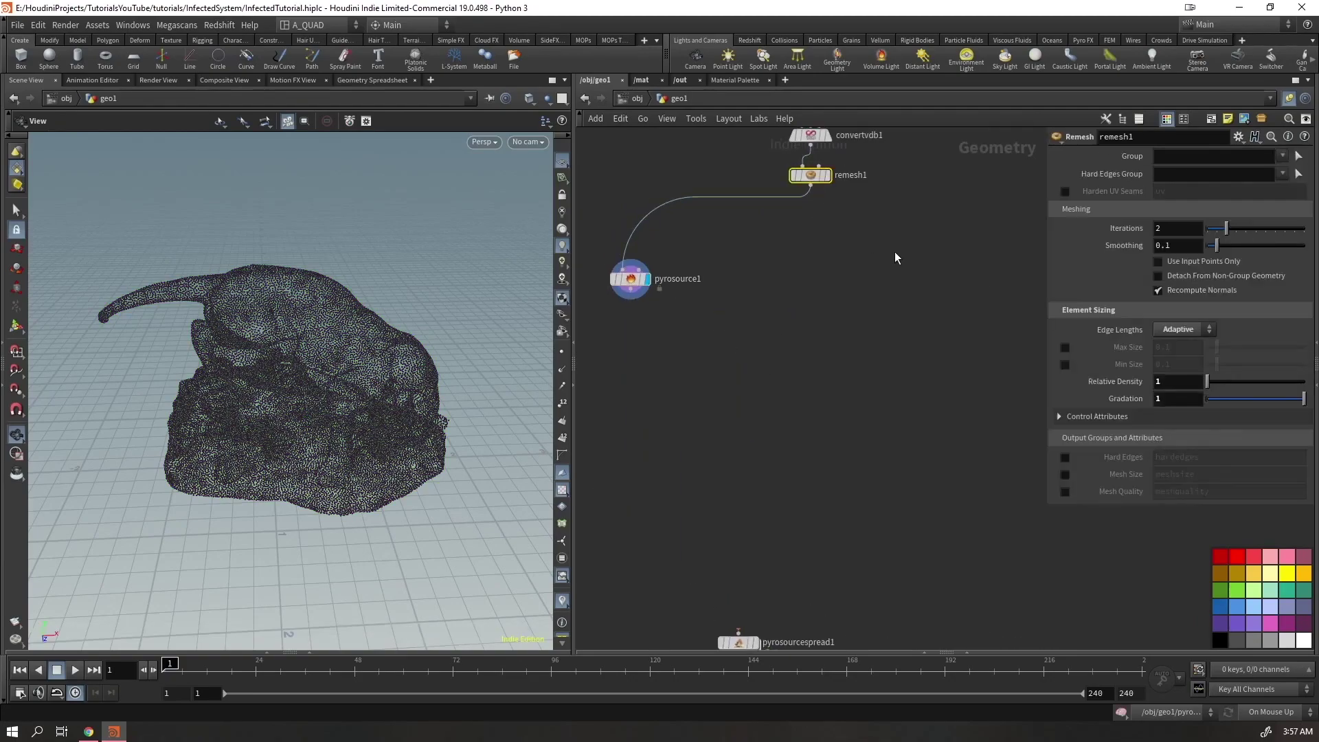
pyautogui.click(810, 195)
pyautogui.press('Tab')
pyautogui.write('s')
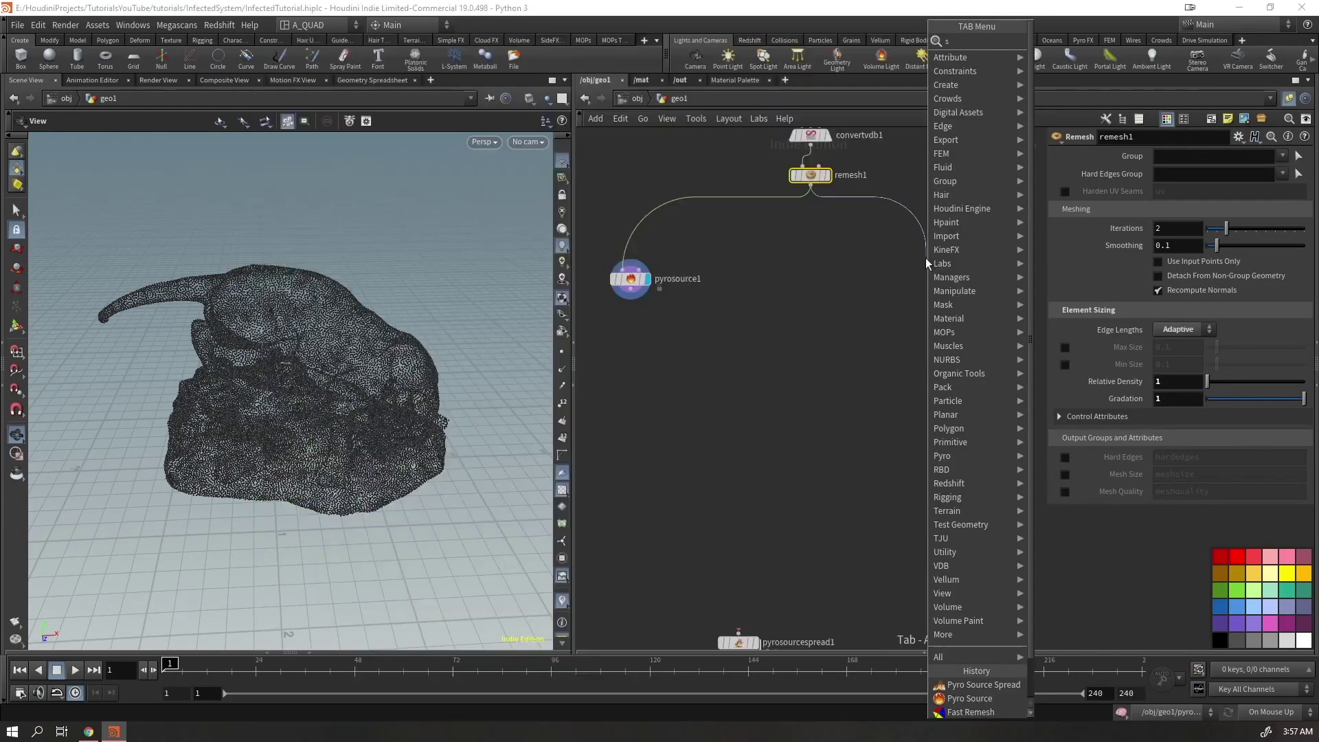
pyautogui.write('catter')
pyautogui.press('Return')
pyautogui.click(925, 258)
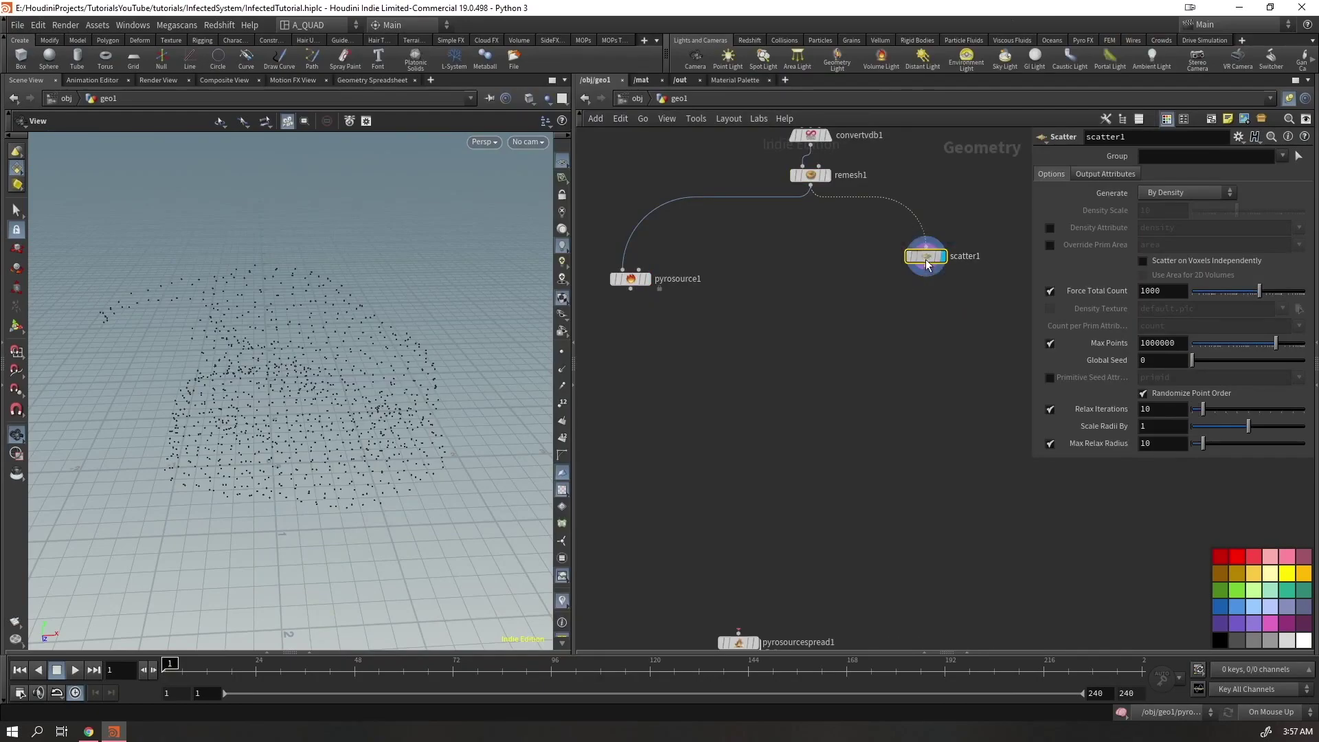
pyautogui.moveTo(925, 261); pyautogui.dragTo(851, 289)
# Set the Scatter's Force Total Count to 9 and move the node farther right, level with the Pyro Source
pyautogui.click(1151, 291)
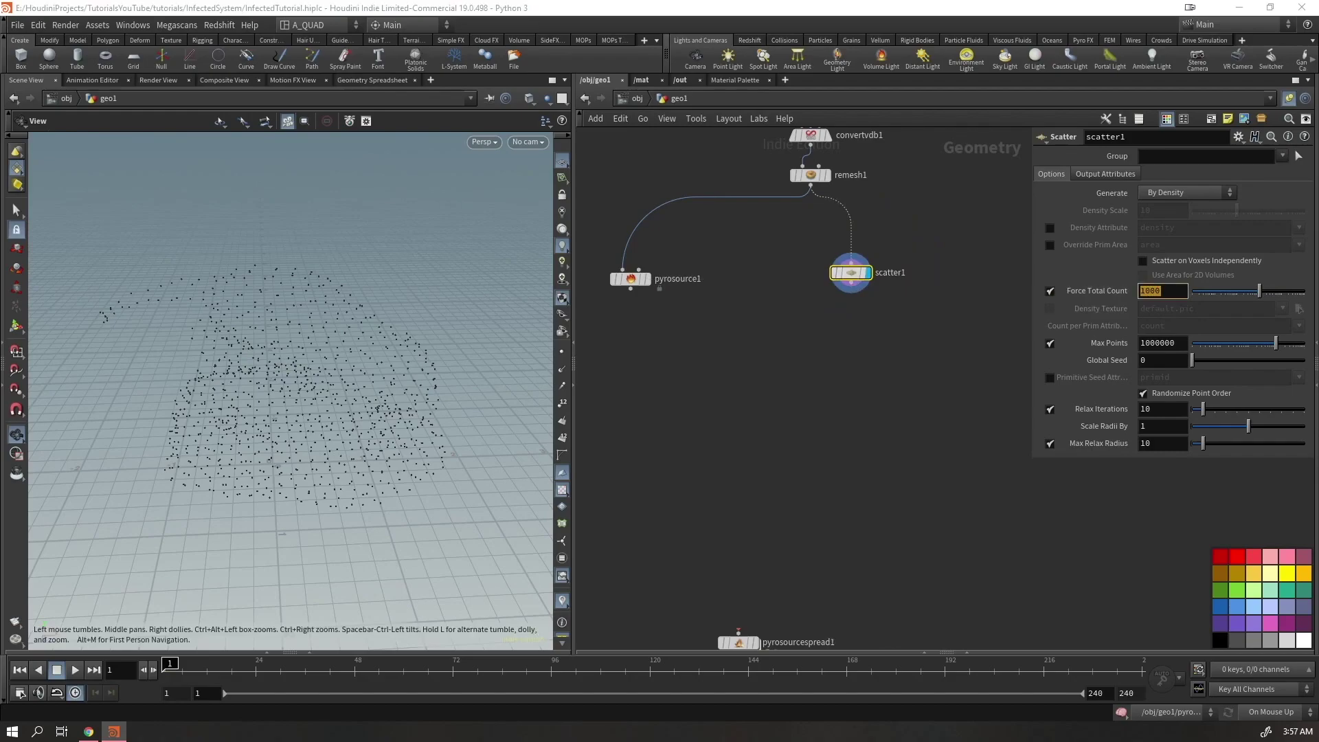
pyautogui.write('100')
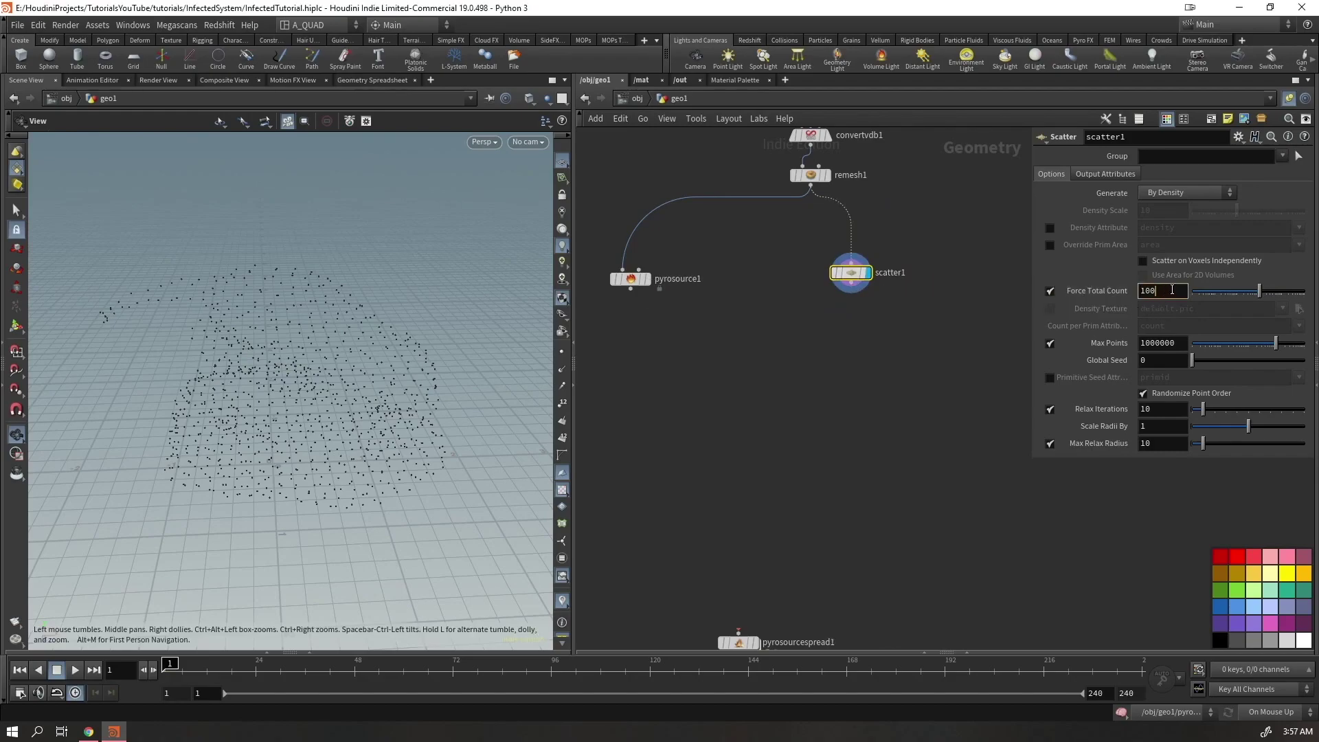
pyautogui.press('Return')
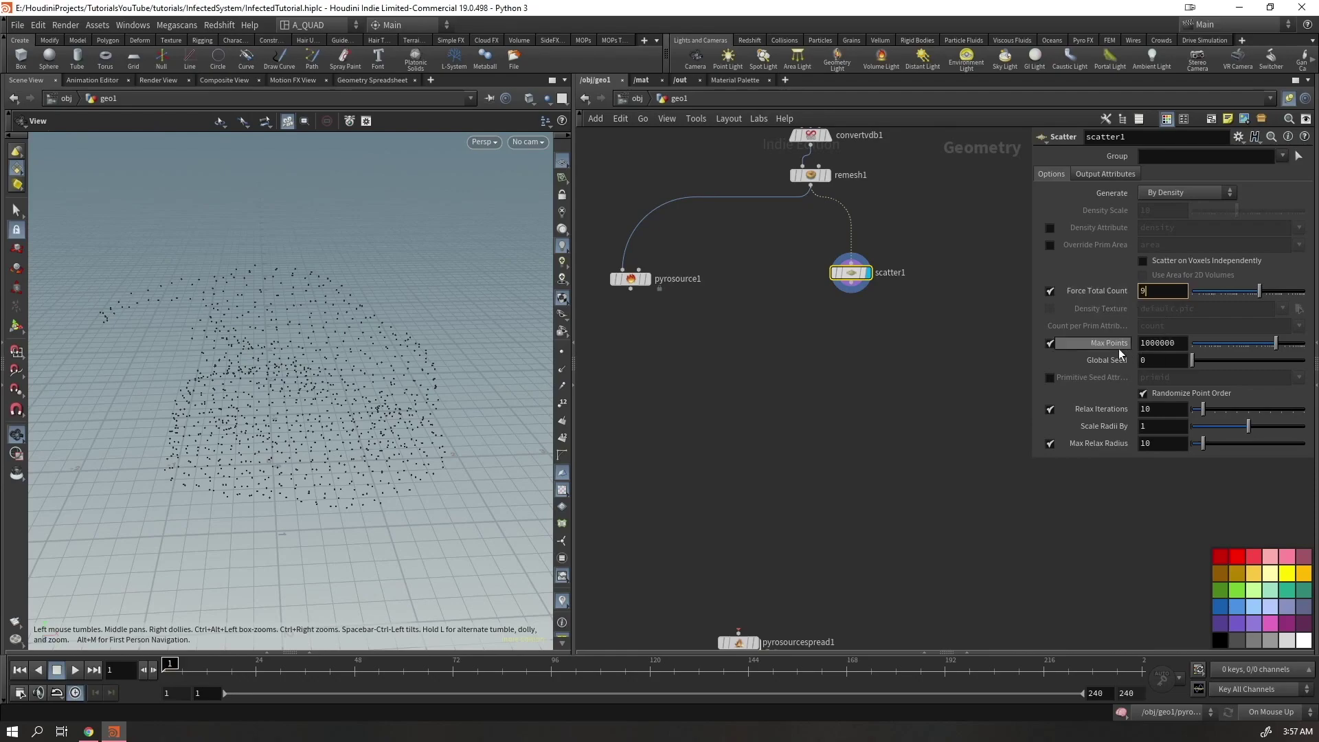
pyautogui.moveTo(371, 364); pyautogui.dragTo(405, 406, button='middle')
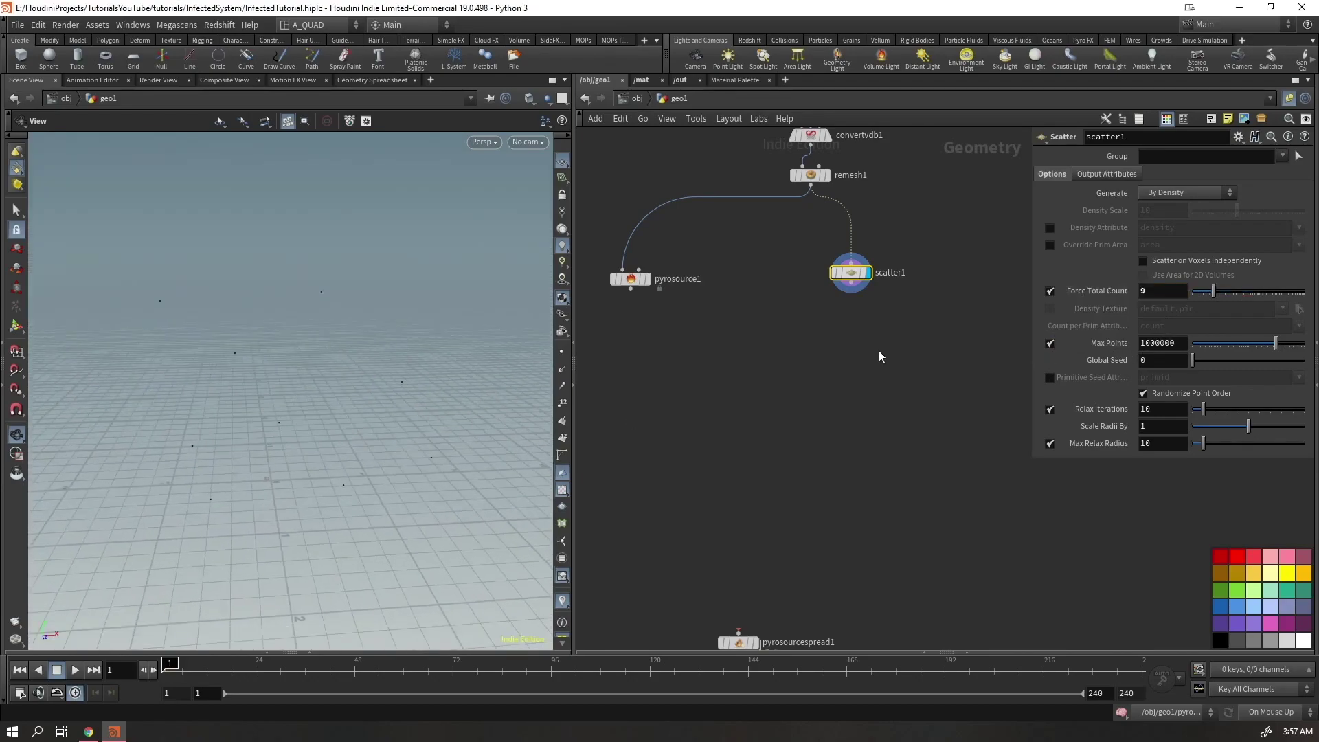
pyautogui.moveTo(850, 273); pyautogui.dragTo(904, 278)
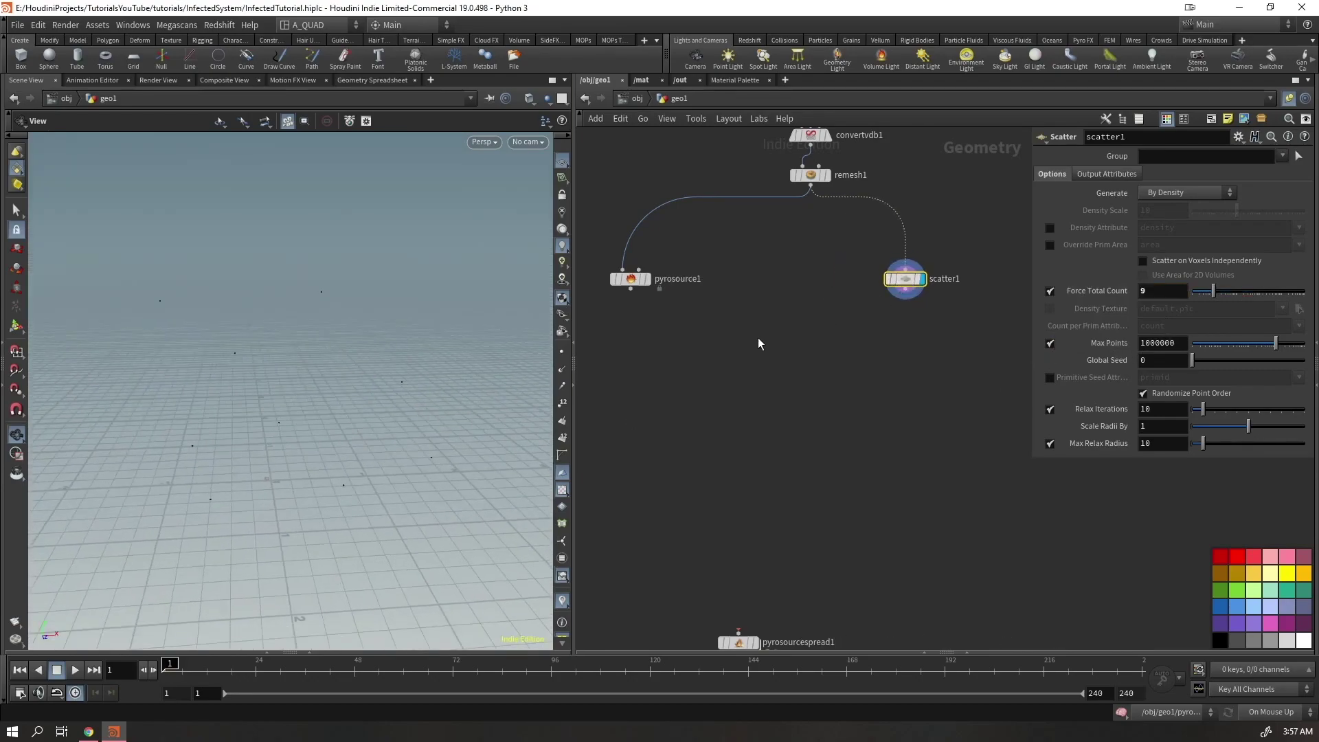
# Add a polygon Sphere node between the Pyro Source and Scatter nodes
pyautogui.press('Tab')
pyautogui.write('sph')
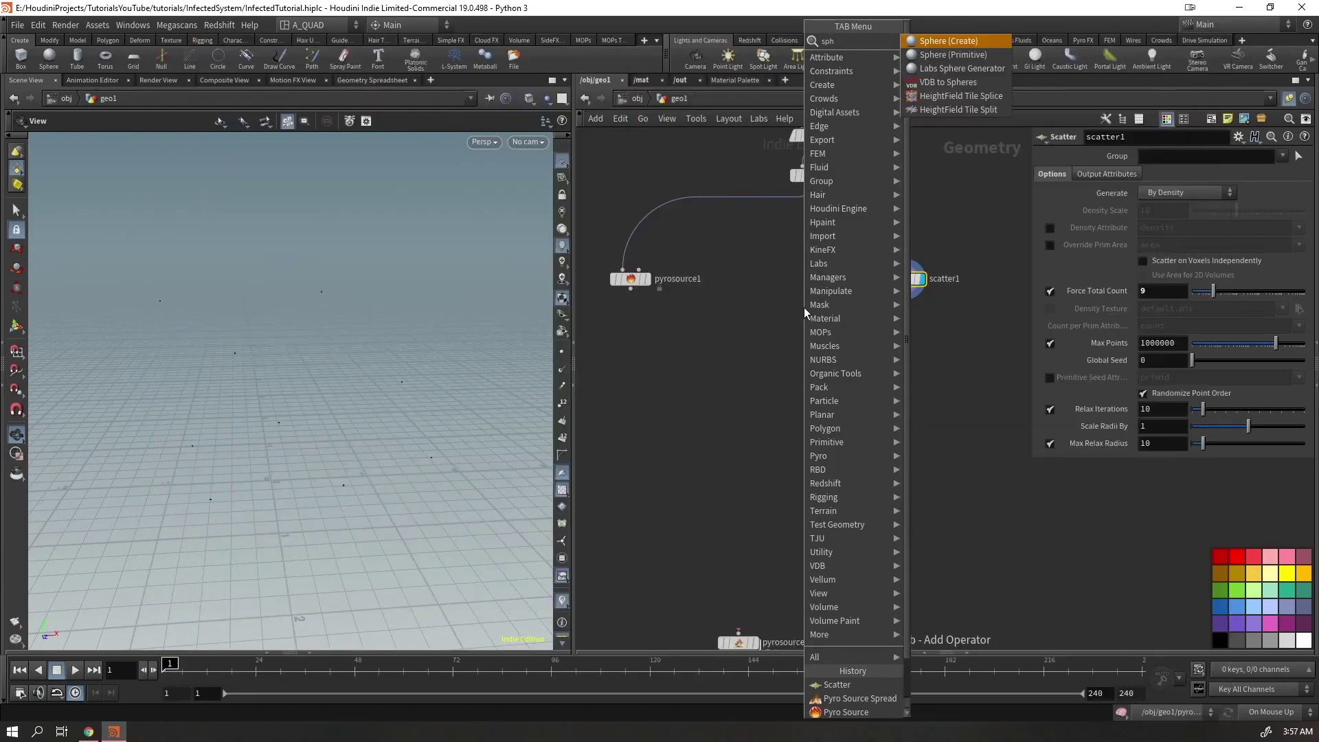
pyautogui.press('Return')
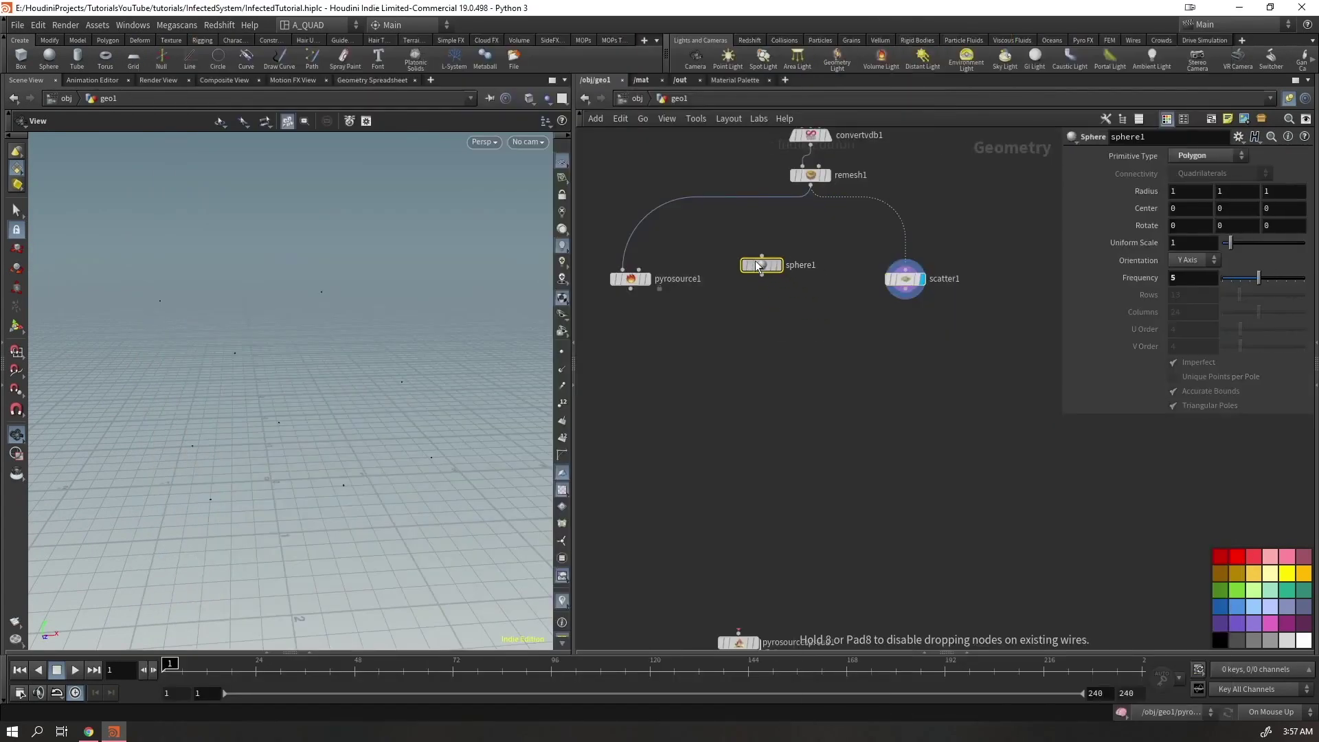
pyautogui.click(754, 280)
# Copy the sphere onto the scattered points with a Copy to Points node, displayed and placed below its two inputs
pyautogui.moveTo(1016, 340); pyautogui.dragTo(905, 282)
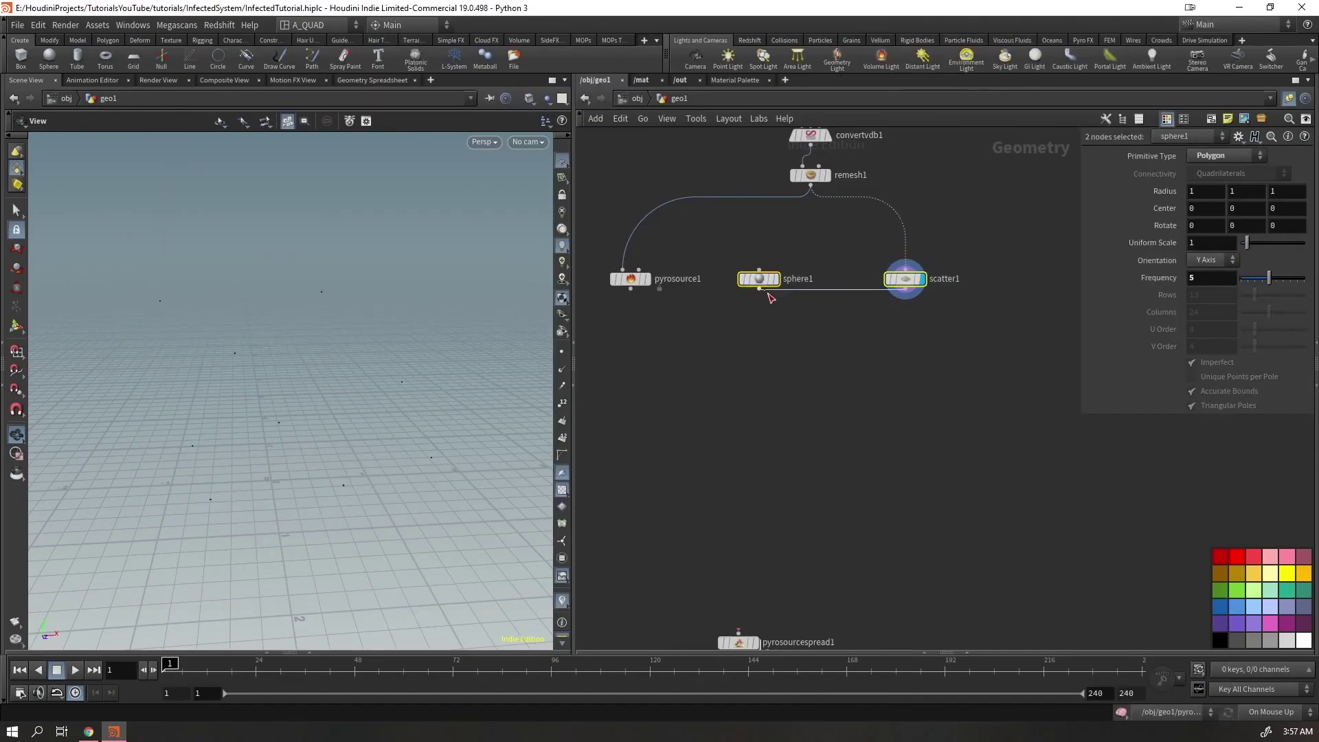
pyautogui.press('Tab')
pyautogui.write('copy to p')
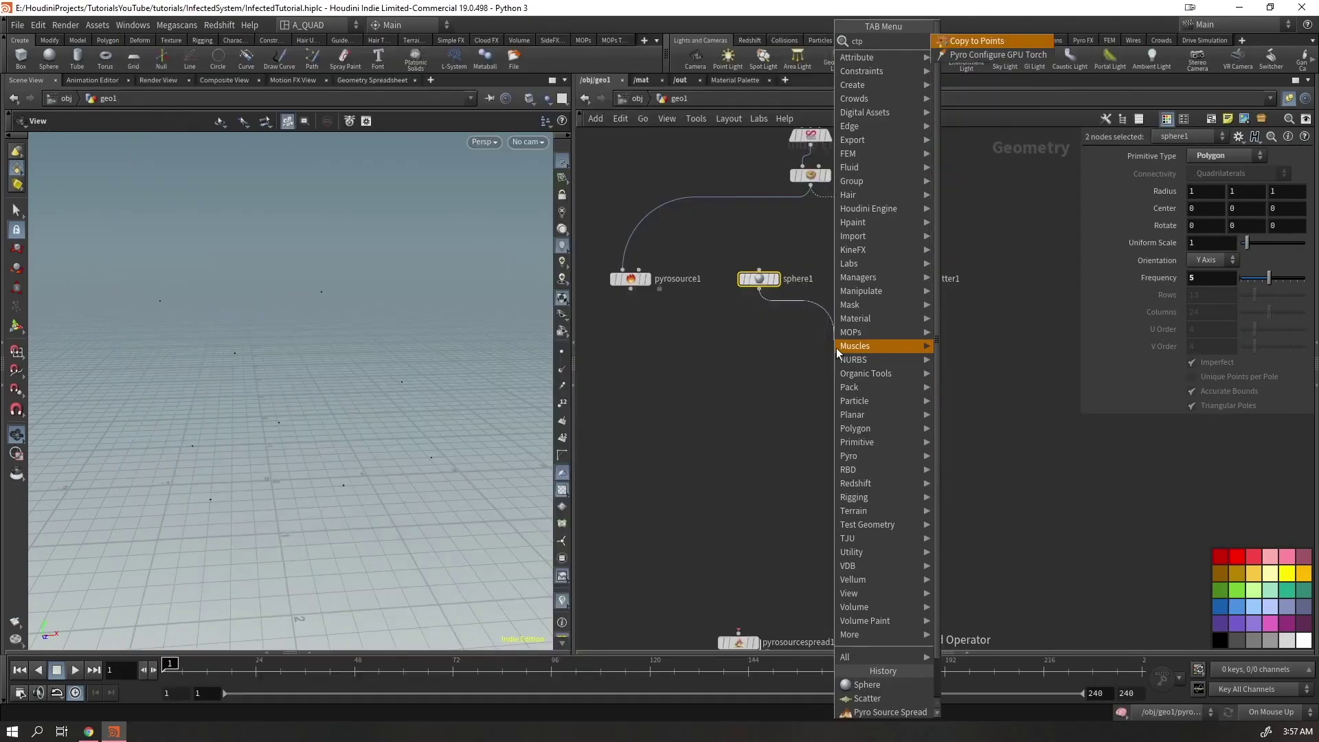
pyautogui.press('Return')
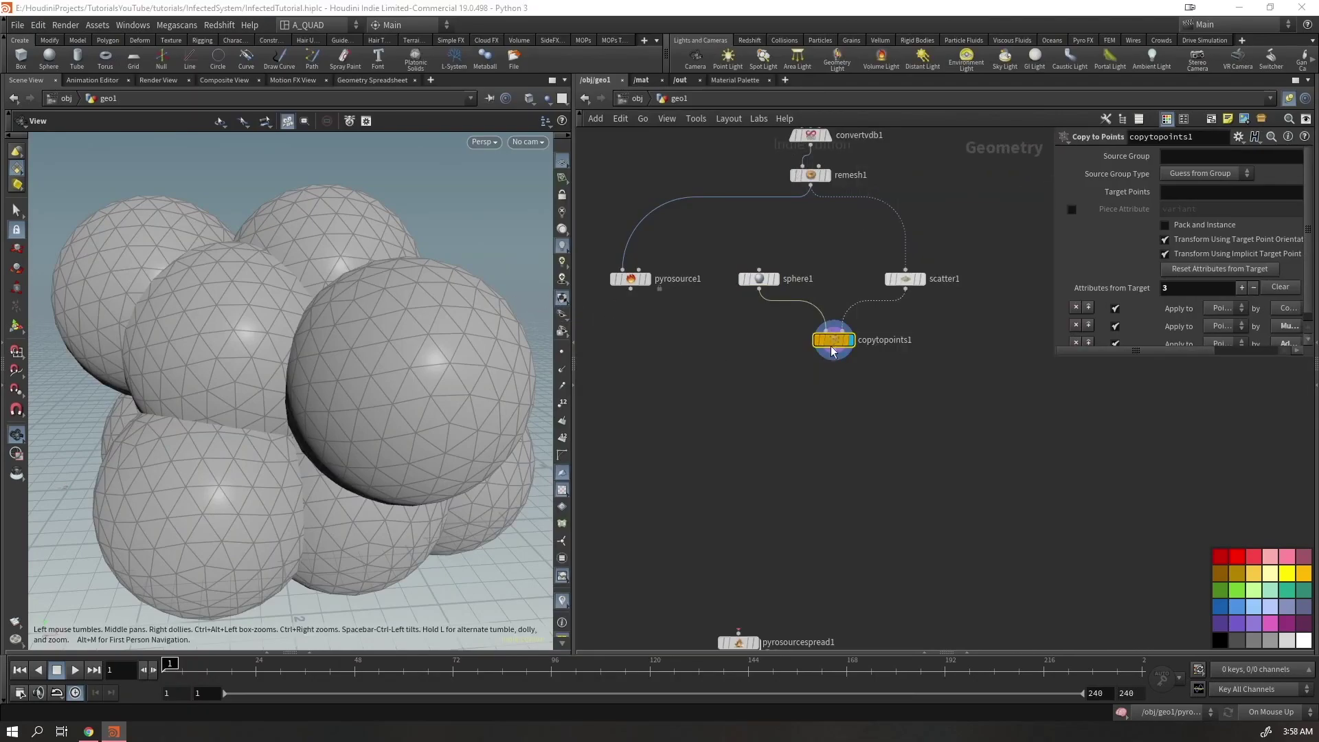
pyautogui.moveTo(834, 346); pyautogui.dragTo(832, 388)
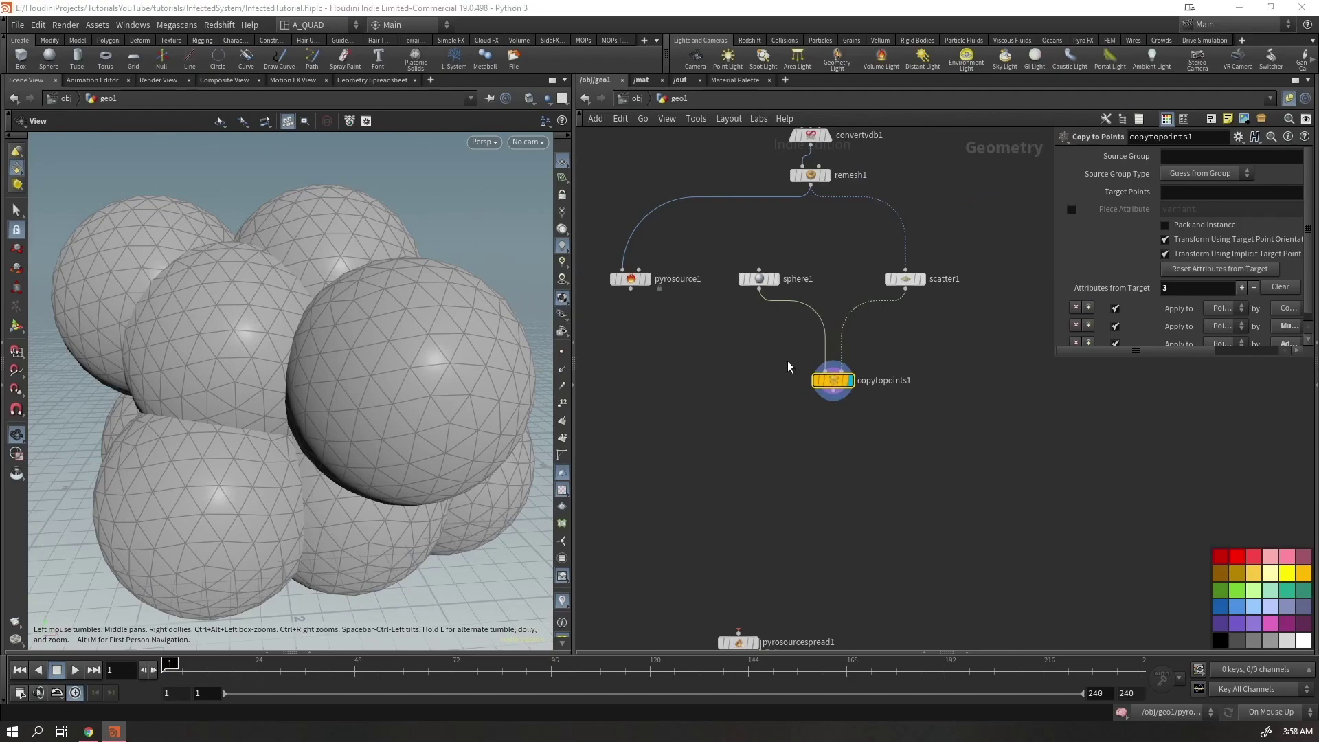
# Insert an Attribute Randomize node between the Scatter and Copy to Points nodes
pyautogui.press('Tab')
pyautogui.write('at')
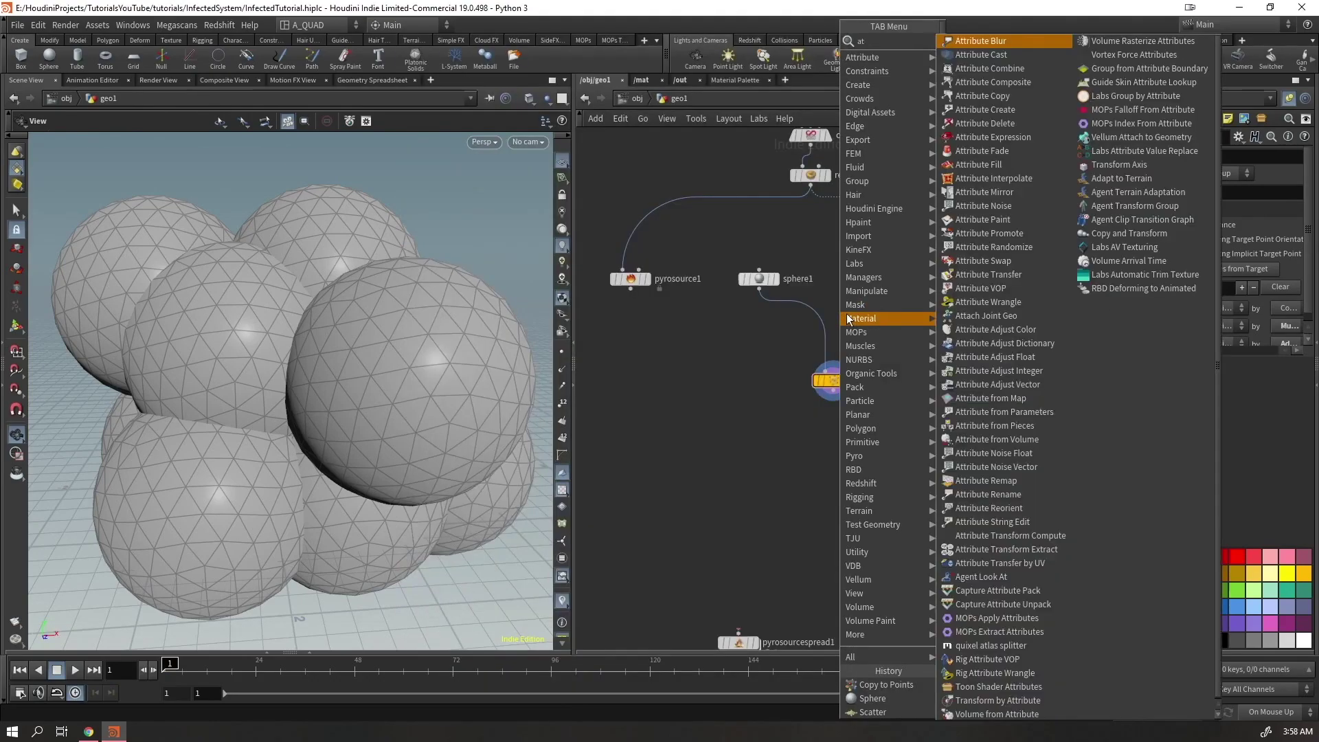
pyautogui.write(' ra')
pyautogui.press('Return')
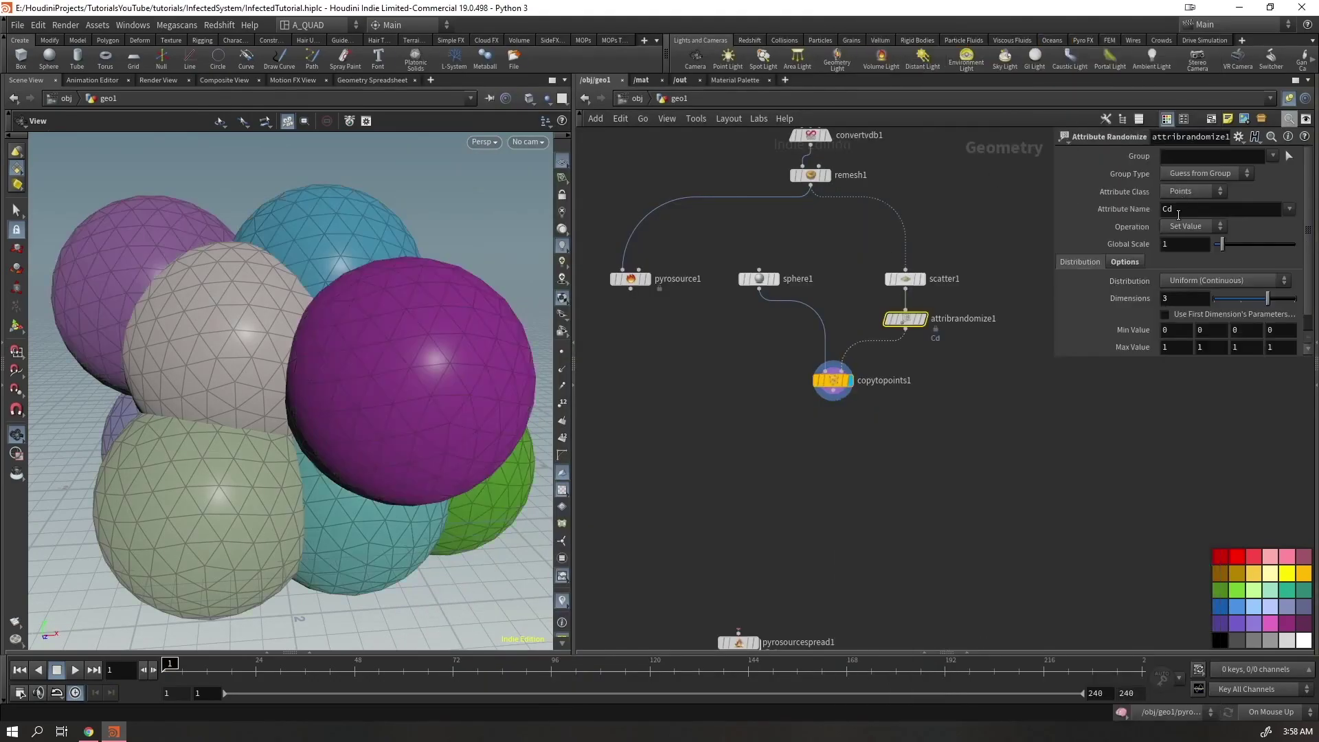
# Make the Attribute Randomize node vary pscale with 1 dimension and a minimum value of 0.05
pyautogui.click(1178, 209)
pyautogui.press('Return')
pyautogui.click(1201, 297)
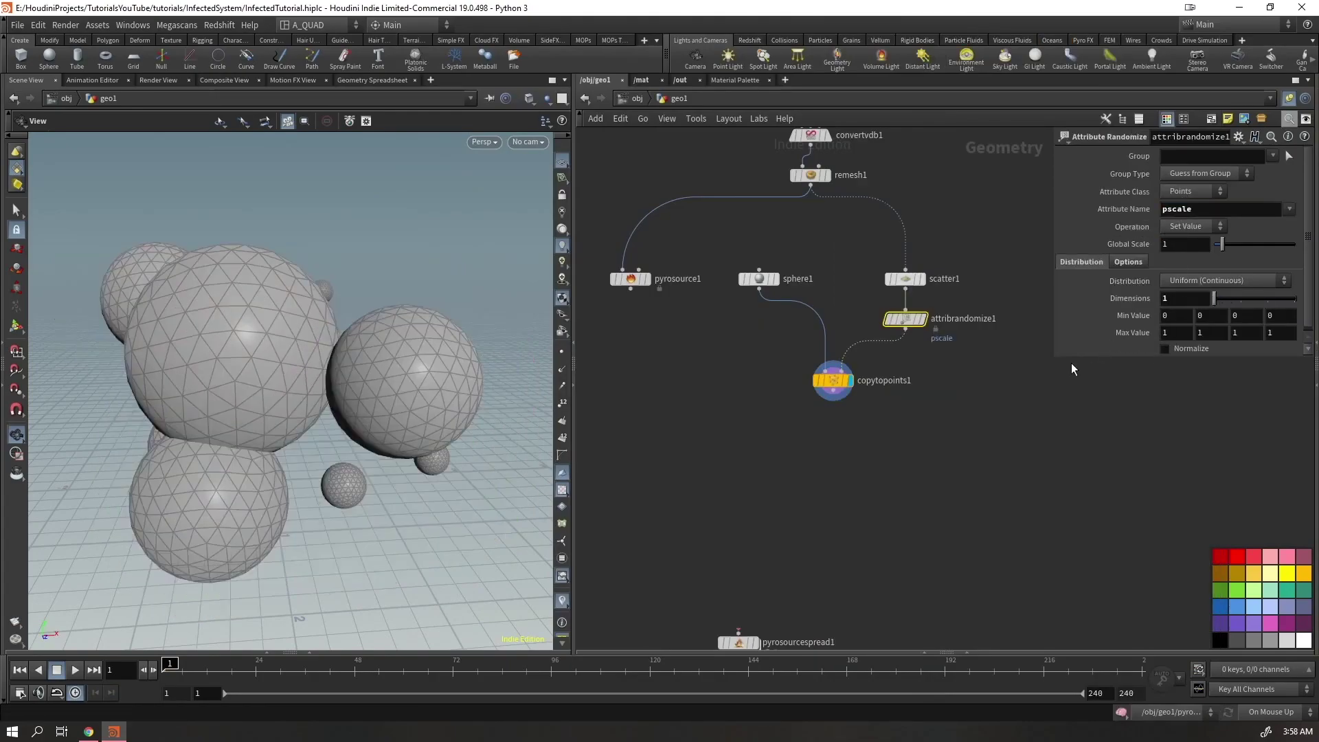
pyautogui.click(1176, 315)
pyautogui.write('0.05')
pyautogui.press('Return')
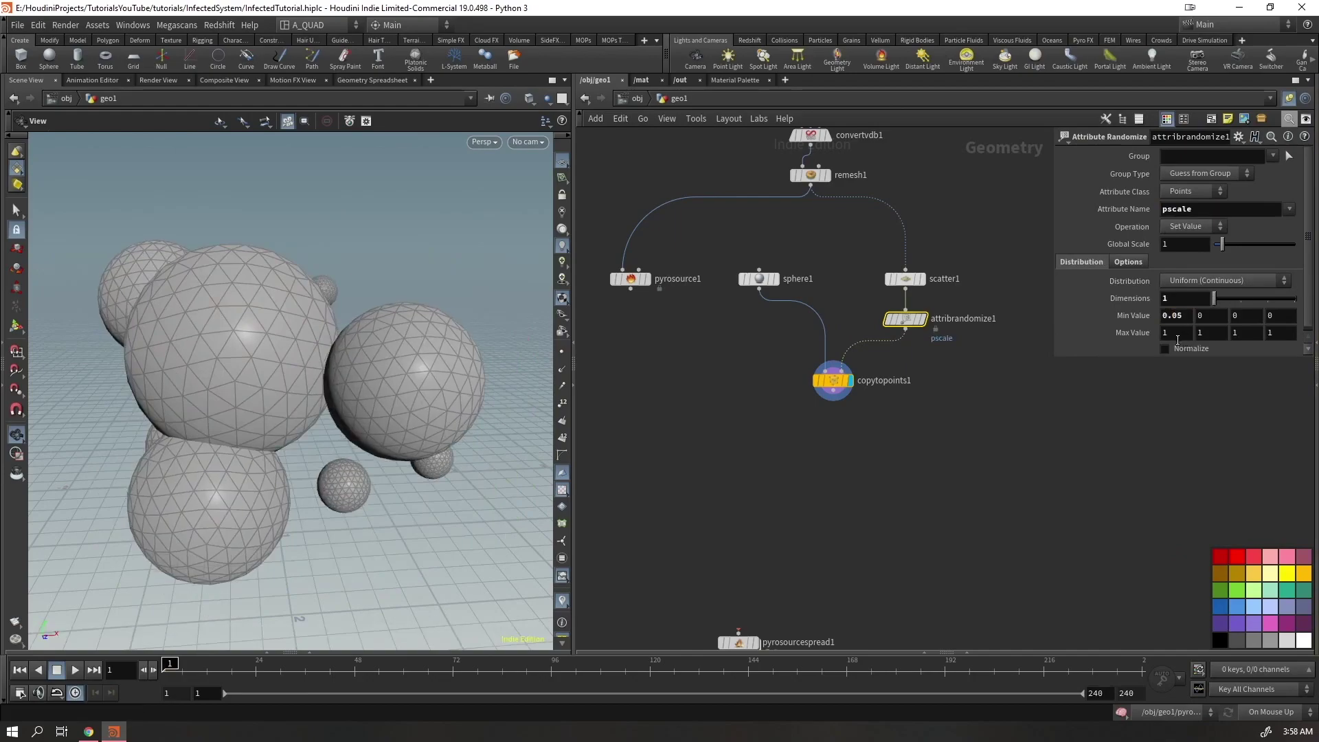
# Set the Attribute Randomize node's maximum pscale value to 0.1
pyautogui.click(1175, 333)
pyautogui.write('0.1')
pyautogui.press('Return')
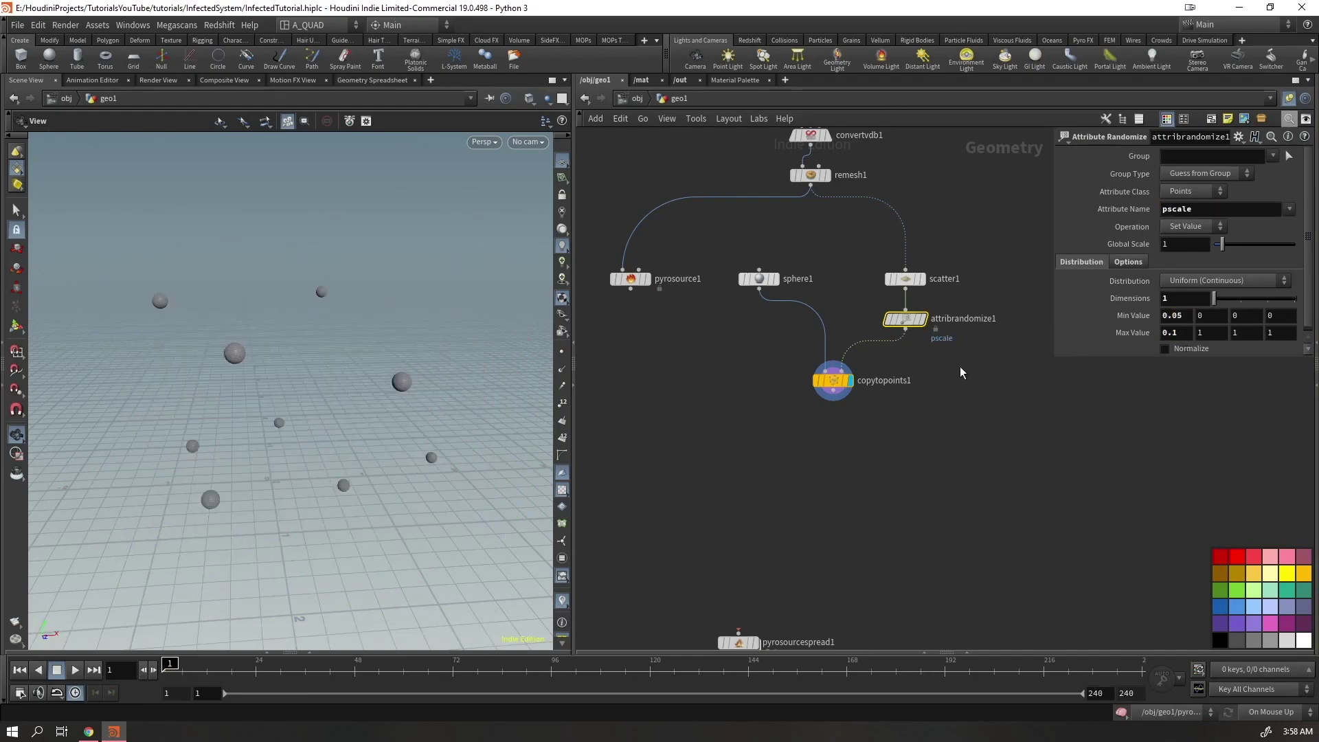
# Add a displayed Attribute Adjust Float node after the Scatter node and wire it into the target points input of Copy to Points
pyautogui.moveTo(960, 372); pyautogui.dragTo(807, 355, button='middle')
pyautogui.click(752, 273)
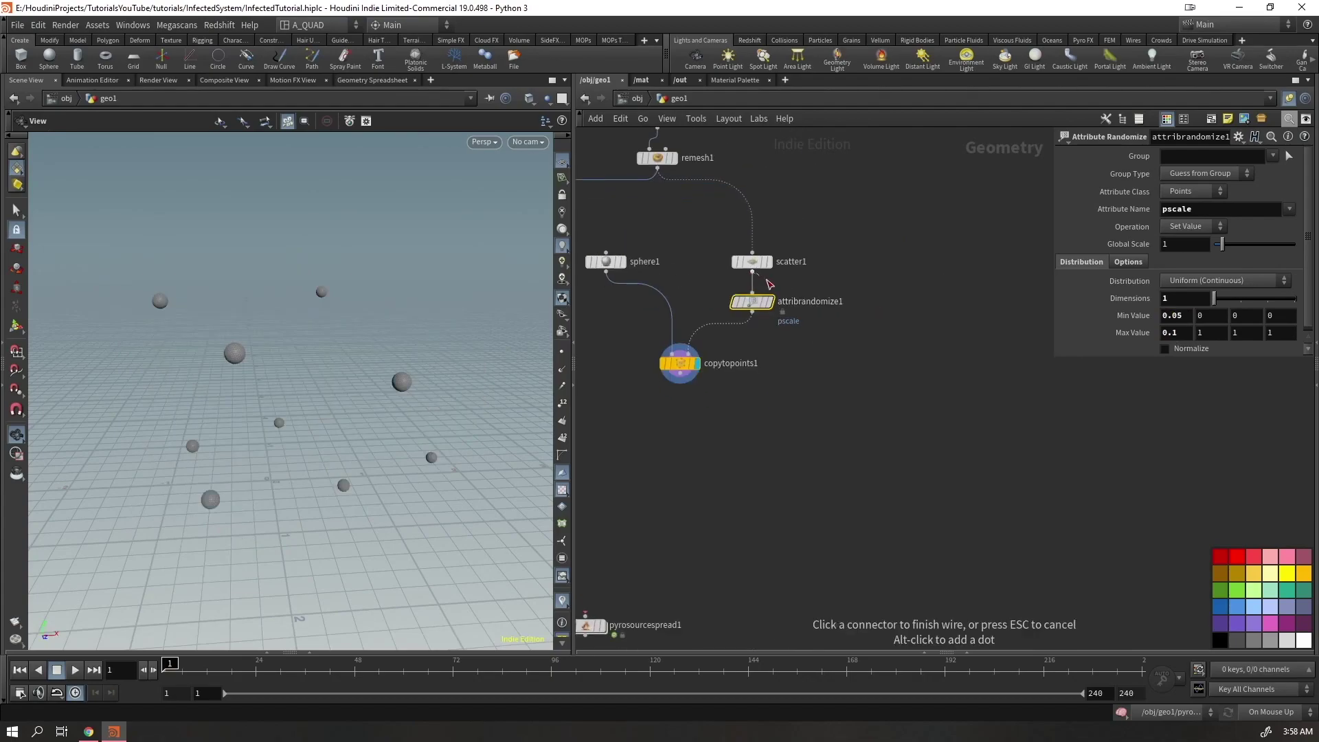
pyautogui.click(893, 301)
pyautogui.write('adj')
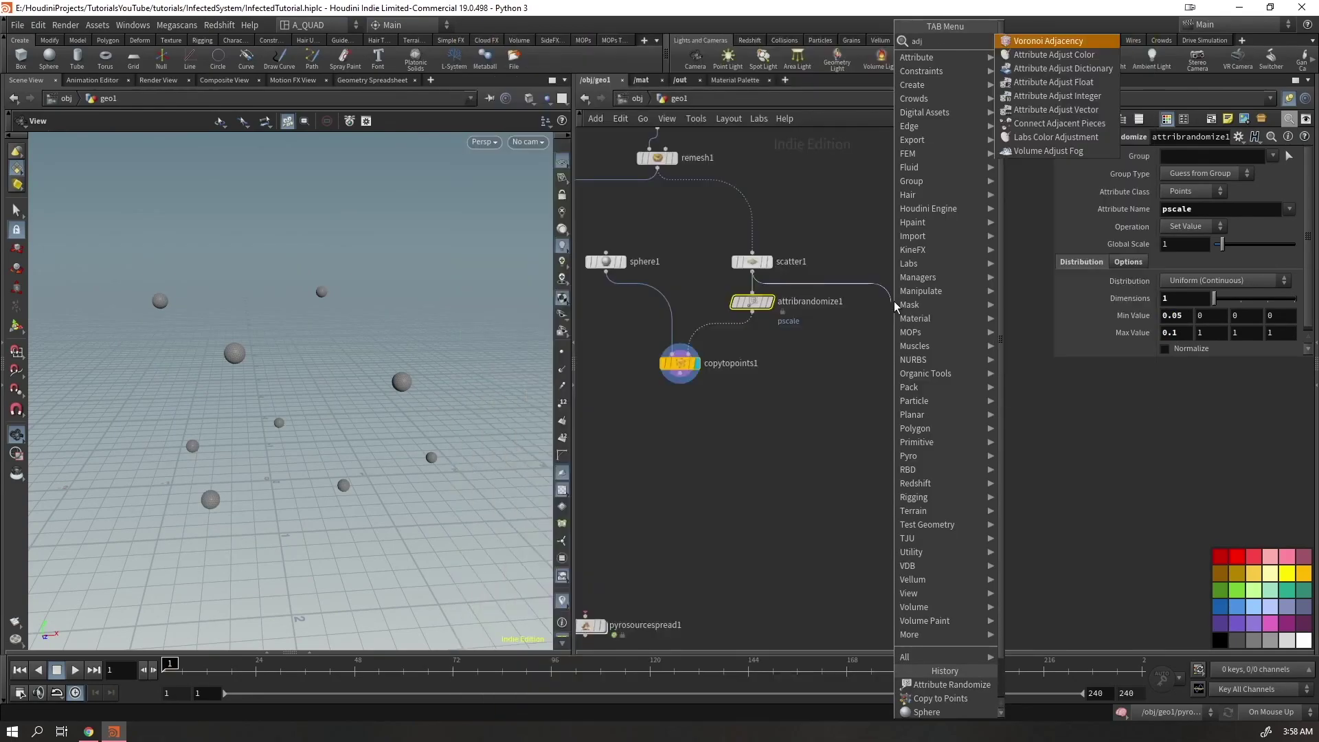
pyautogui.press('Down')
pyautogui.press('Down')
pyautogui.press('Down')
pyautogui.press('Return')
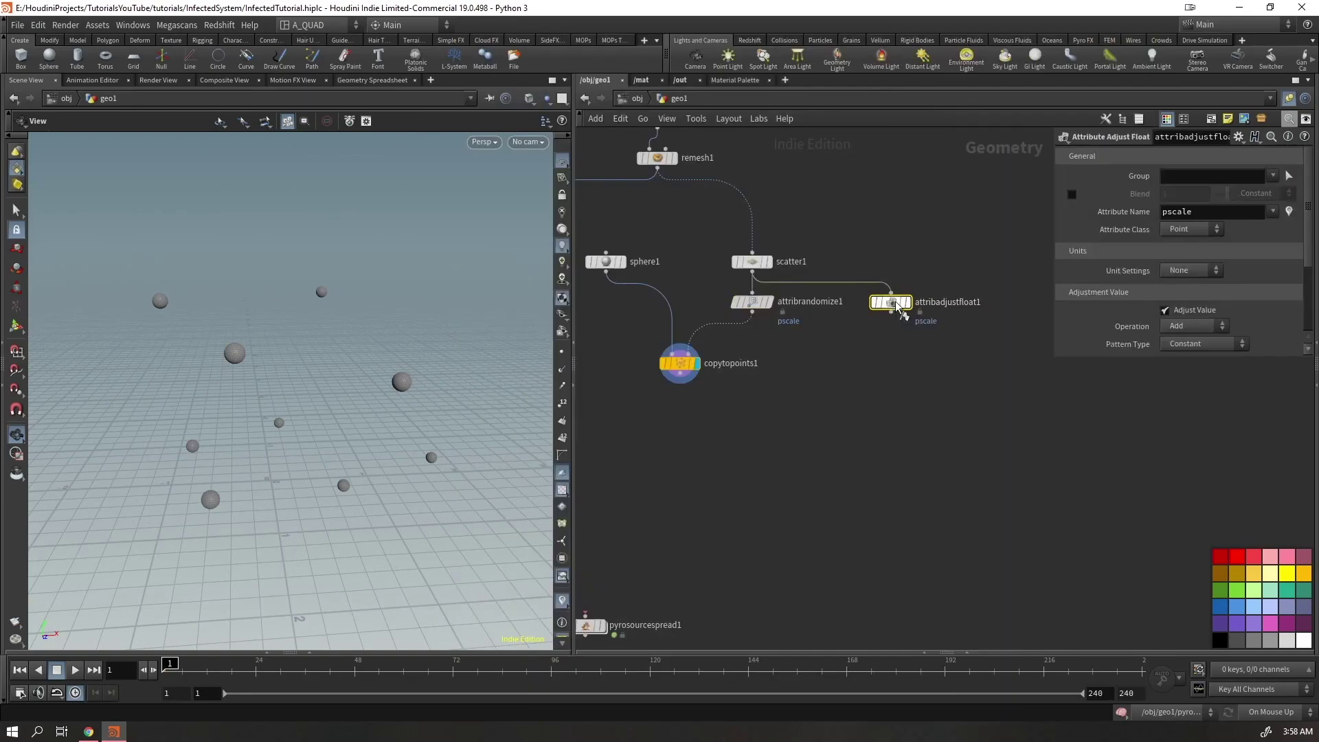
pyautogui.click(893, 300)
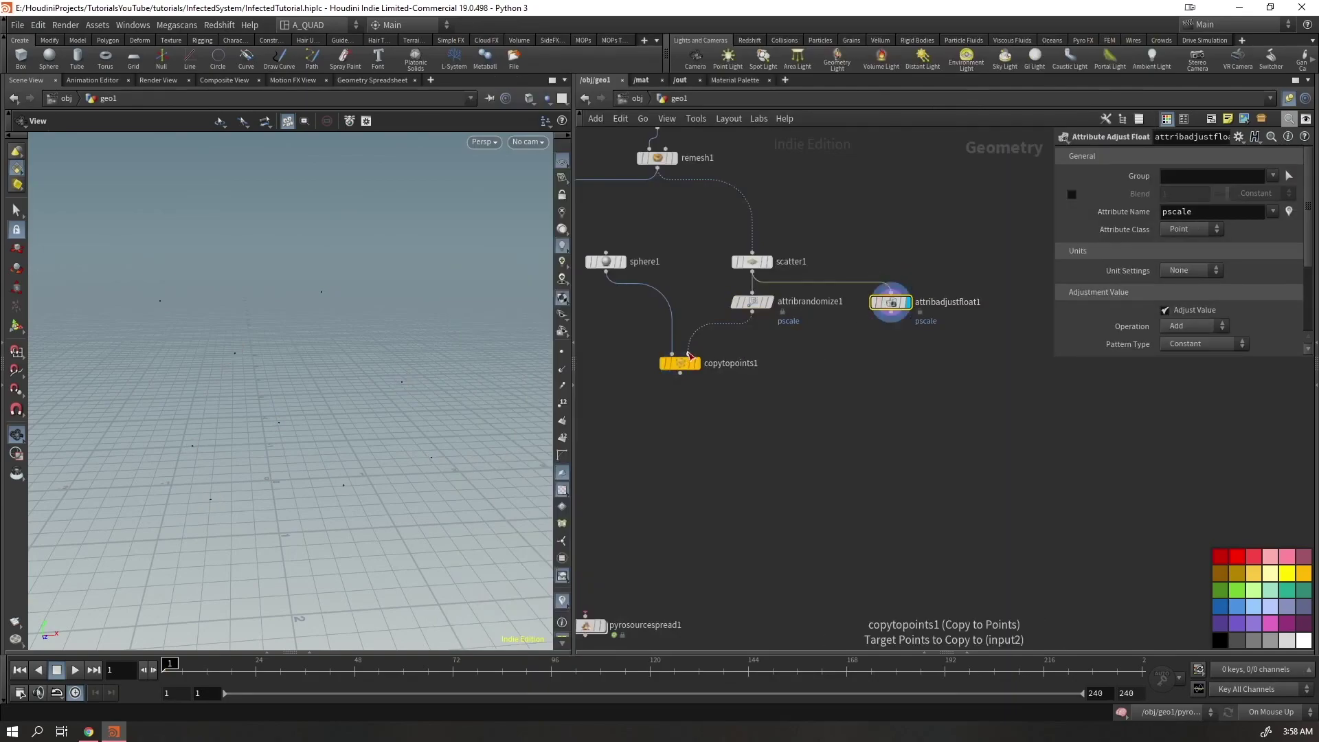
pyautogui.moveTo(688, 352); pyautogui.dragTo(891, 315)
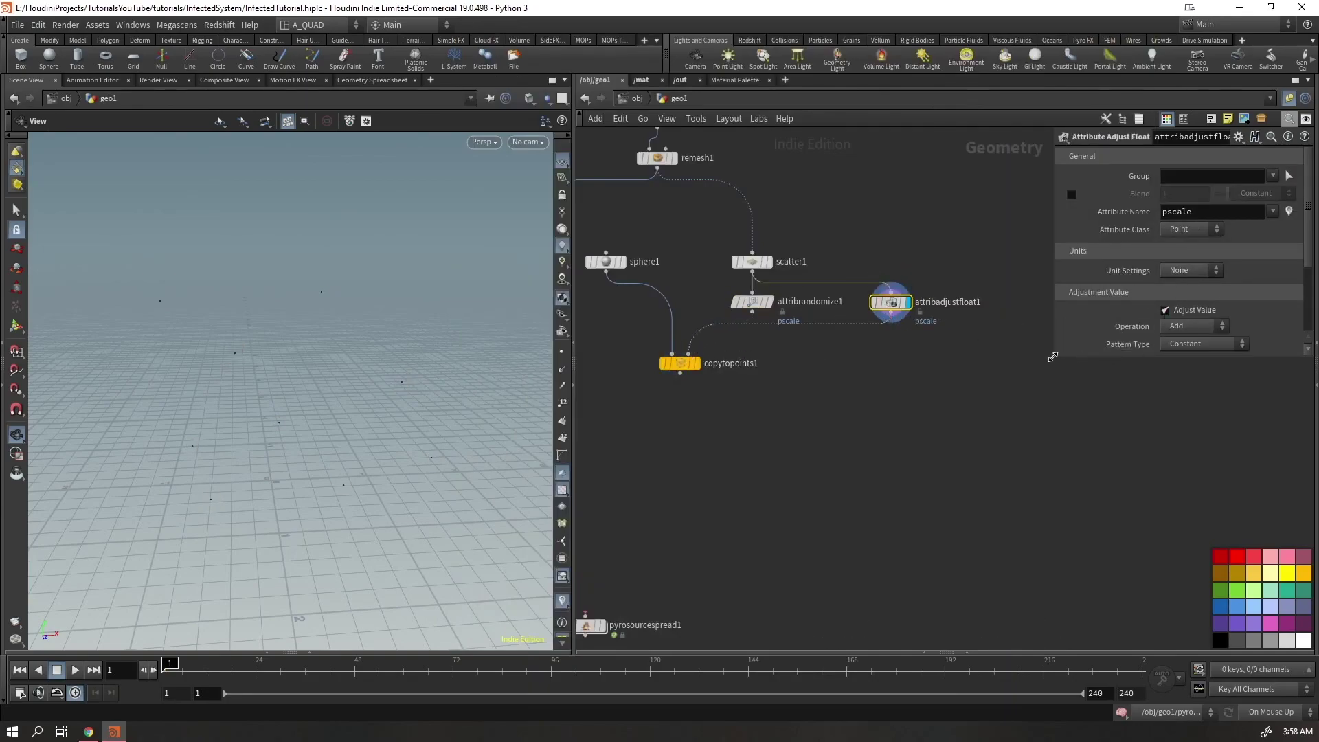
# Set the Attribute Adjust Float pattern type to Random and put the node in place of the deleted Attribute Randomize node
pyautogui.moveTo(1052, 357); pyautogui.dragTo(971, 509)
pyautogui.click(1109, 344)
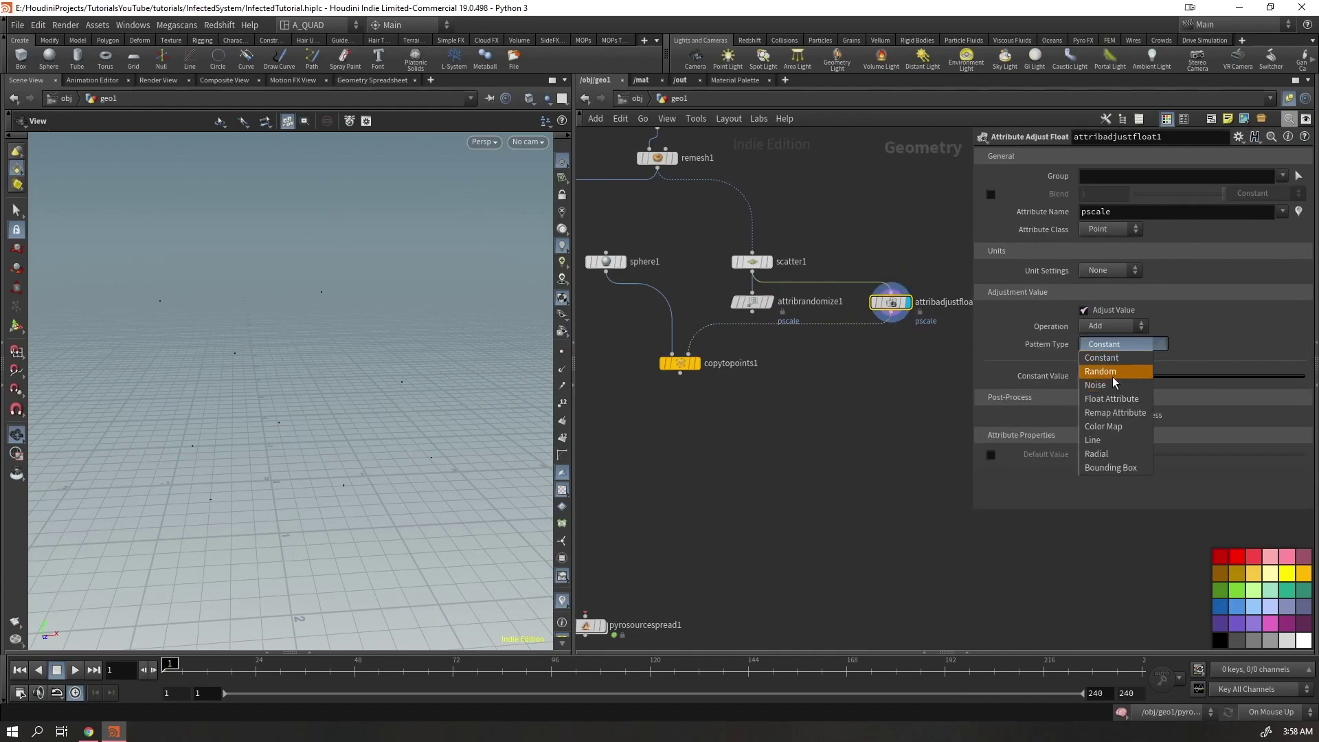
pyautogui.click(1112, 377)
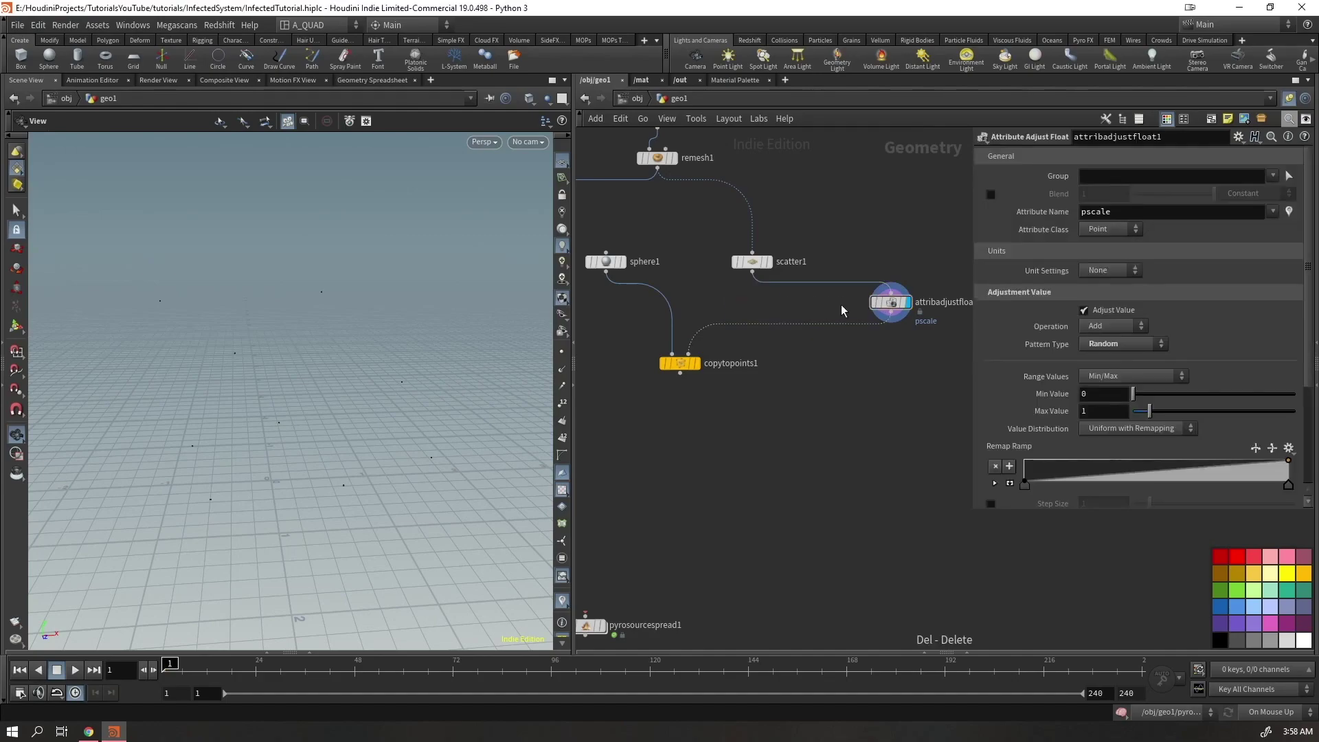
pyautogui.moveTo(900, 309); pyautogui.dragTo(761, 309)
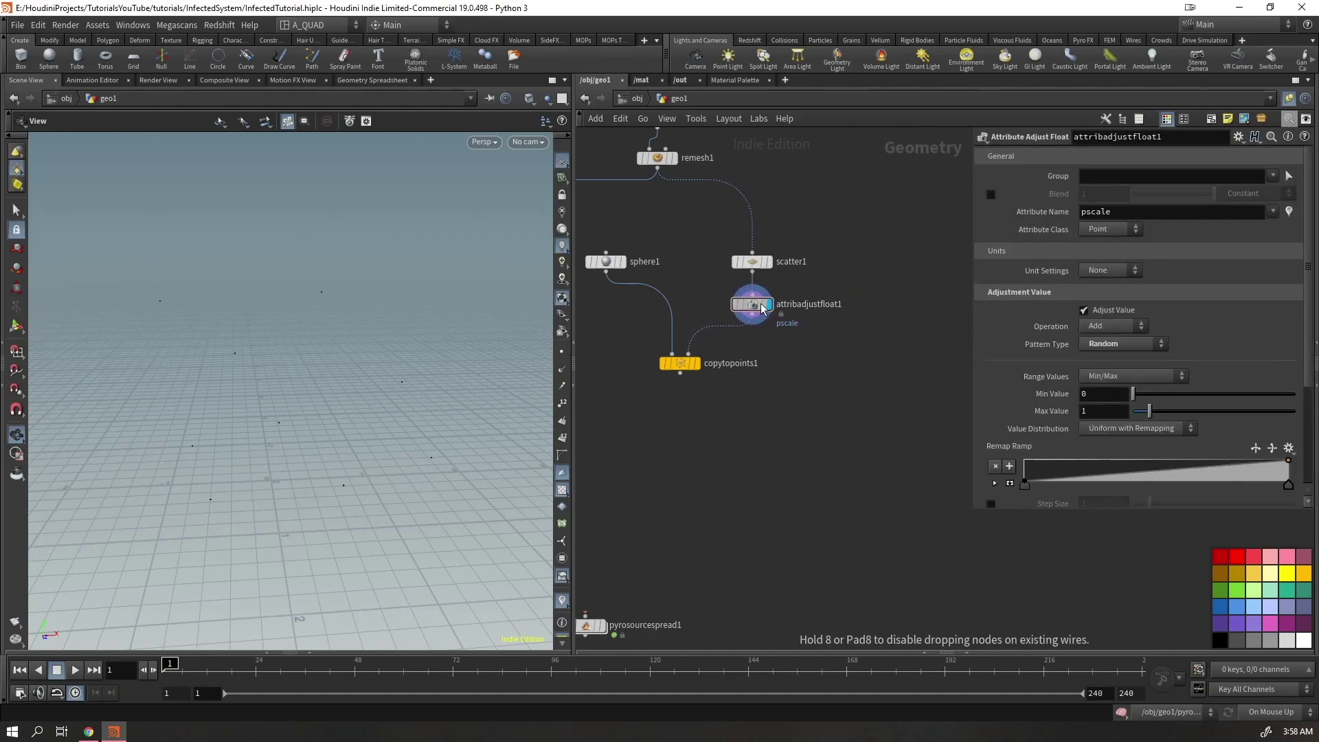
# Set the random pscale range to a minimum of 0.05 and a maximum of 0.1, and display the Copy to Points node
pyautogui.click(1105, 395)
pyautogui.write('.05')
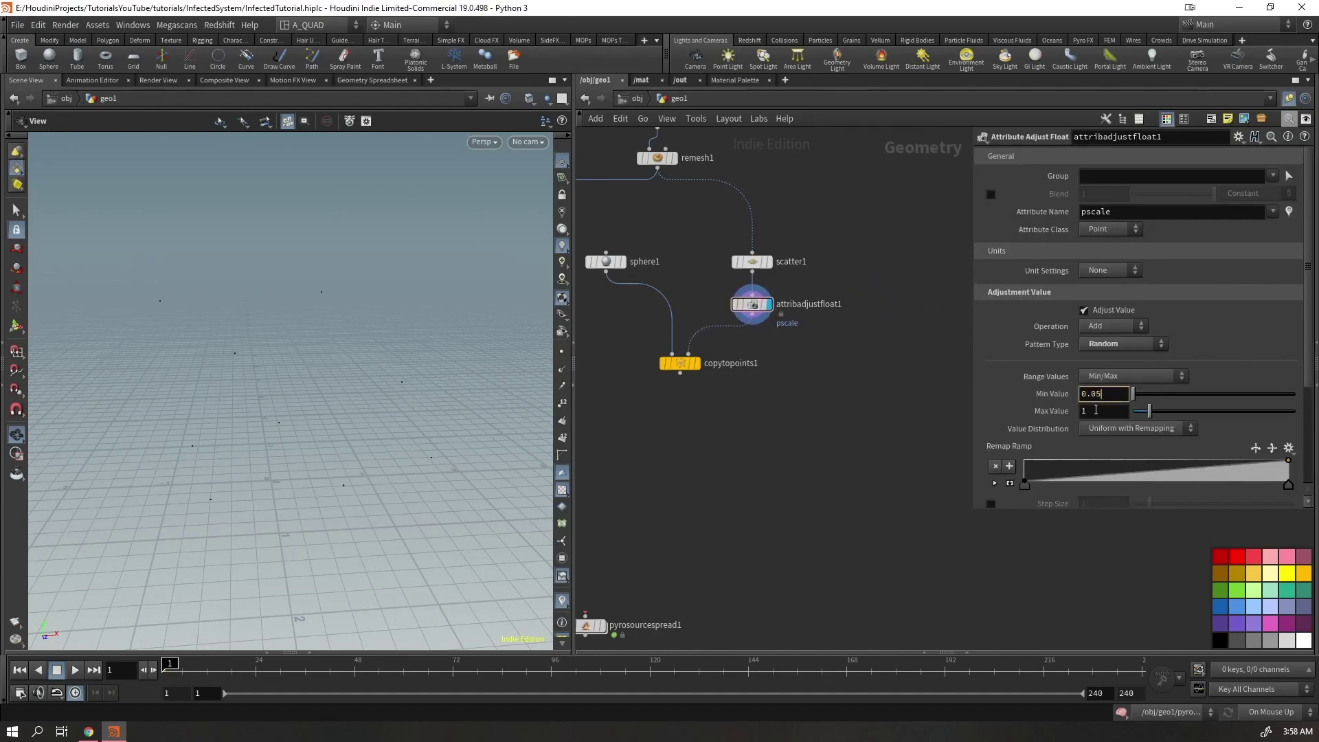
pyautogui.doubleClick(1095, 410)
pyautogui.write('0.1')
pyautogui.press('Return')
pyautogui.click(697, 363)
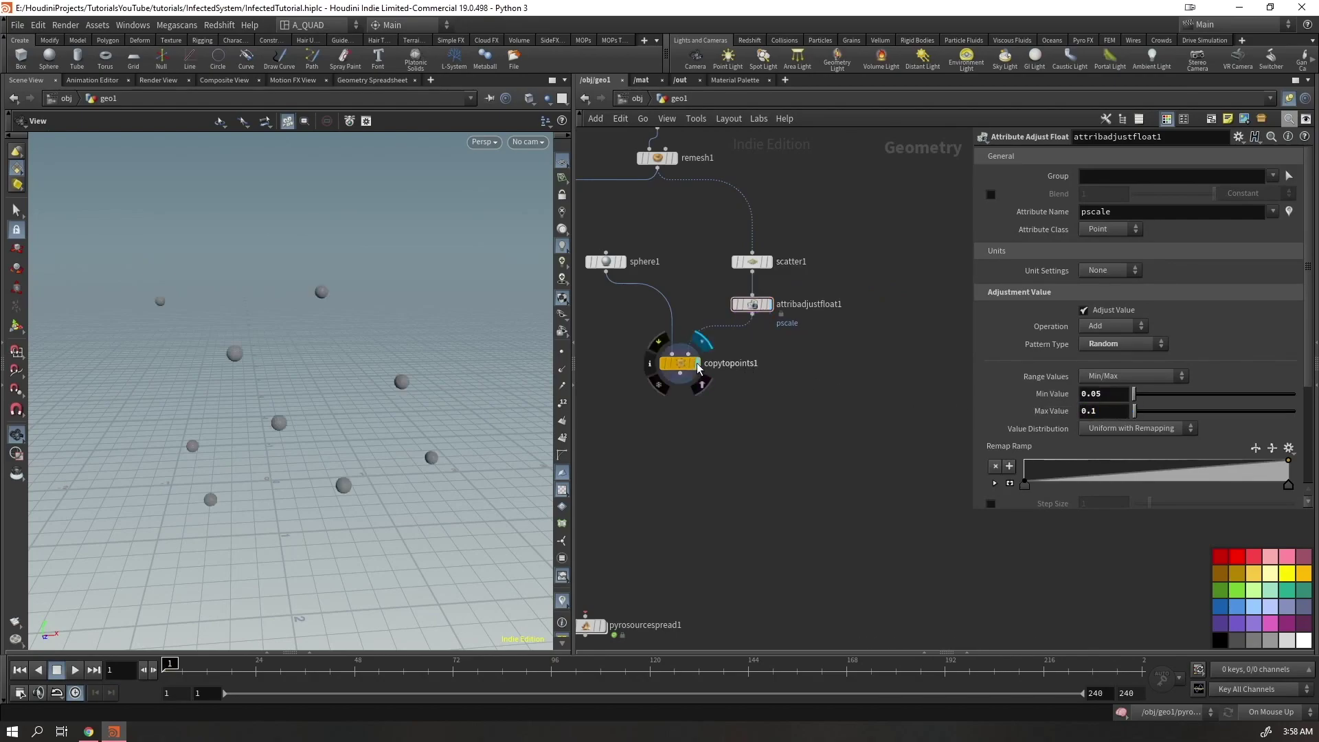
# Move the Pyro Source node down level with the Copy to Points node and display it
pyautogui.moveTo(639, 494); pyautogui.dragTo(838, 411, button='middle')
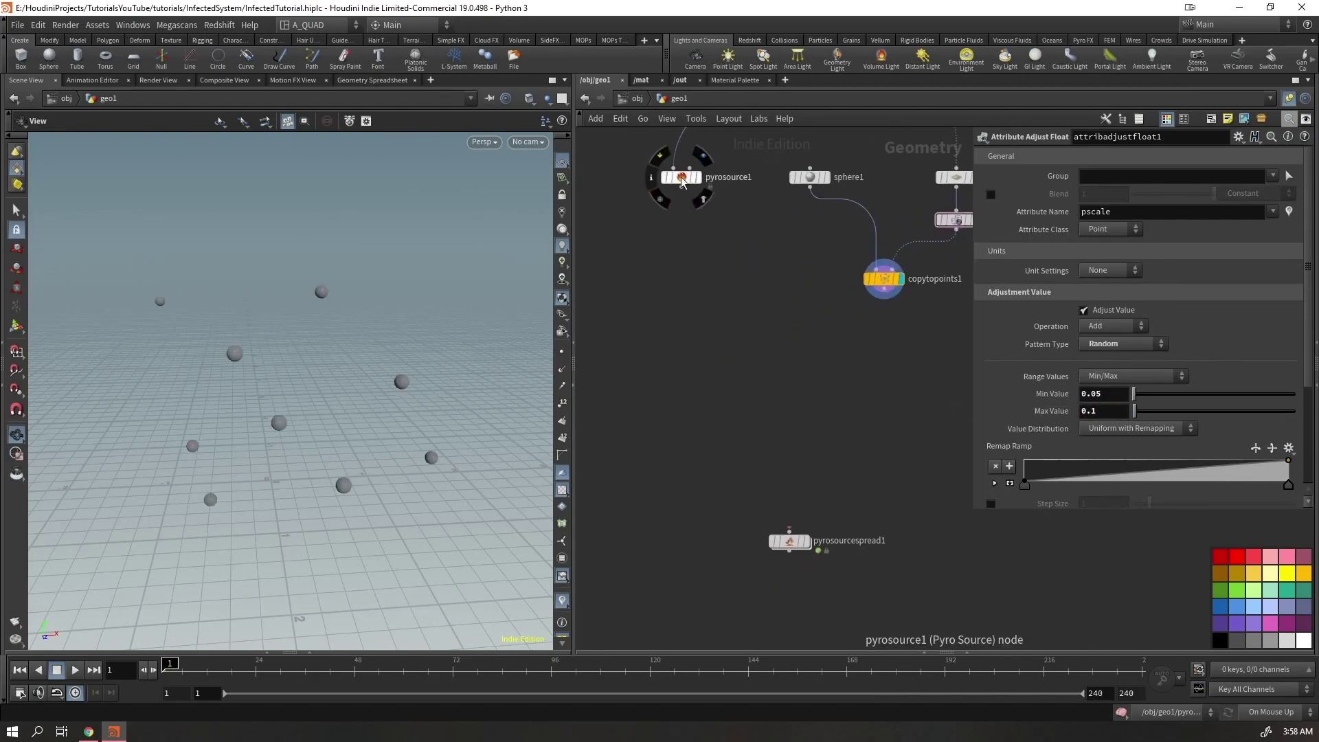
pyautogui.moveTo(682, 182); pyautogui.dragTo(700, 283)
pyautogui.click(715, 279)
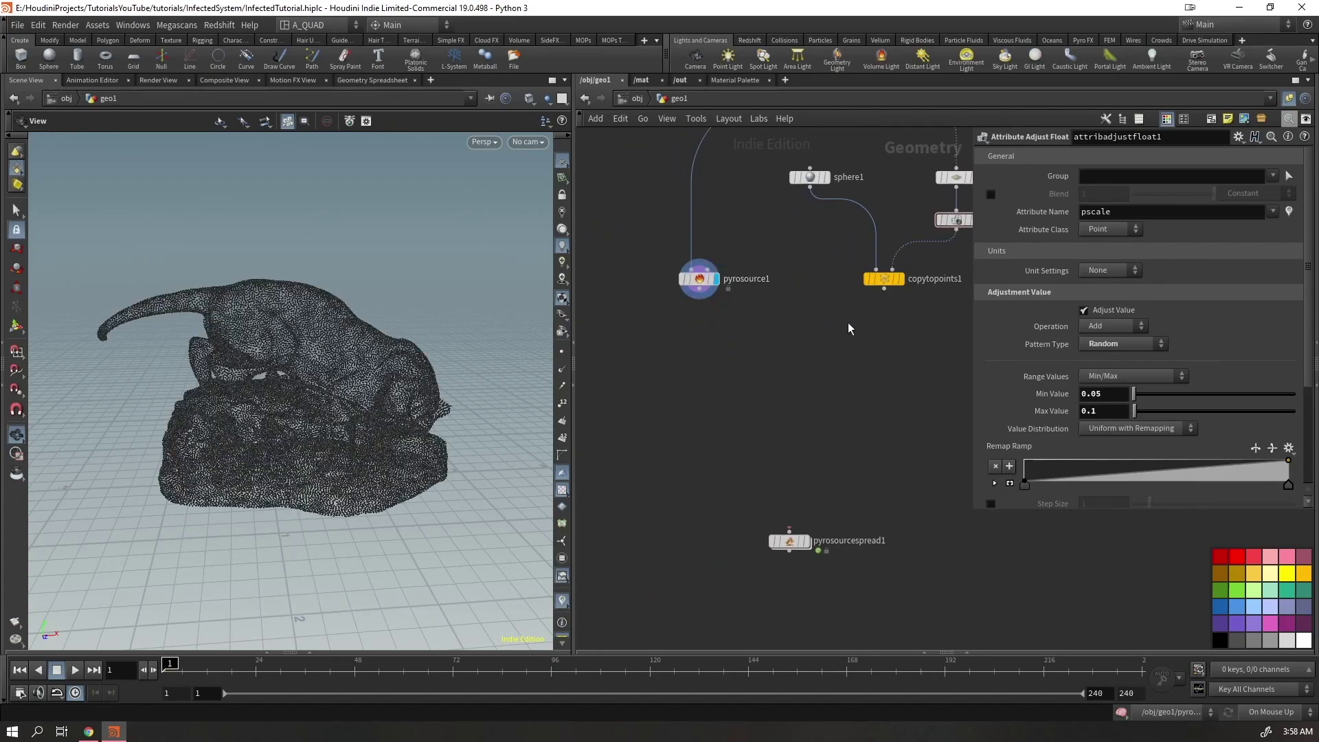
# Add a Group node after the Pyro Source with group type Points and the group name bbox
pyautogui.click(699, 291)
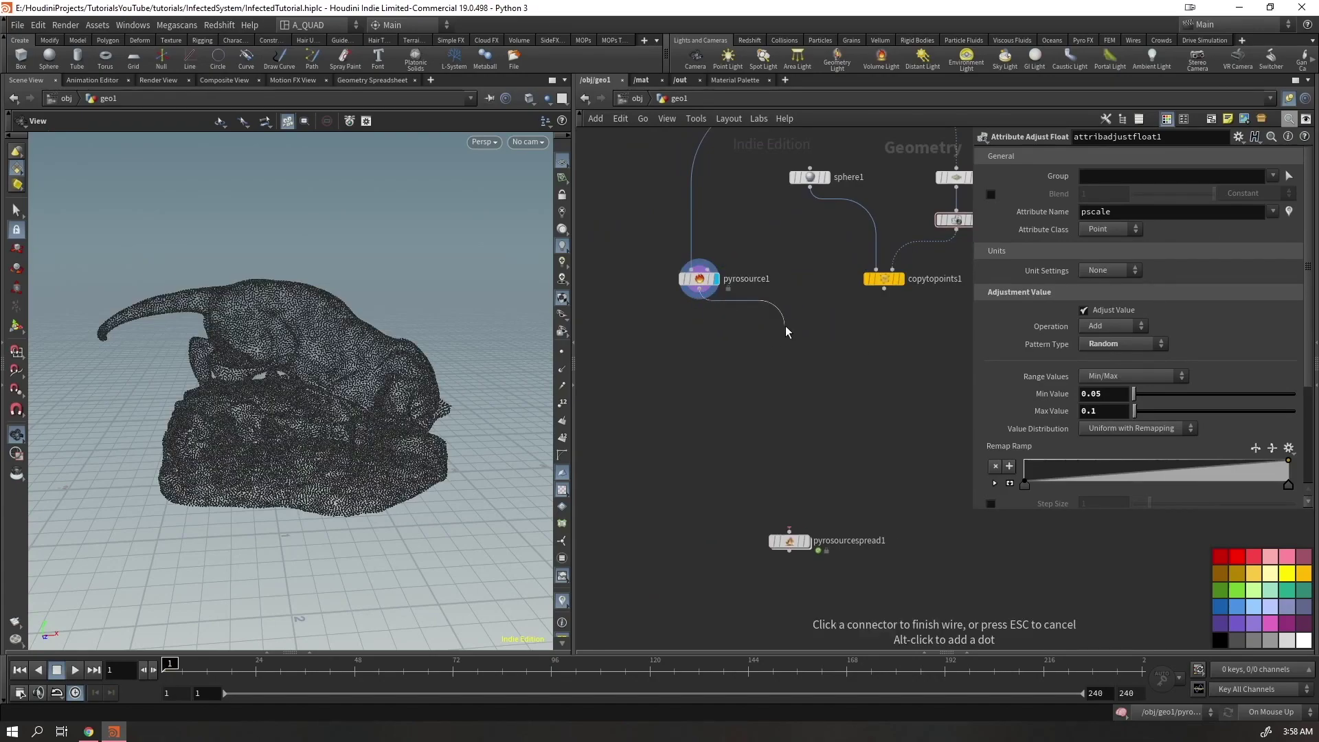
pyautogui.click(781, 330)
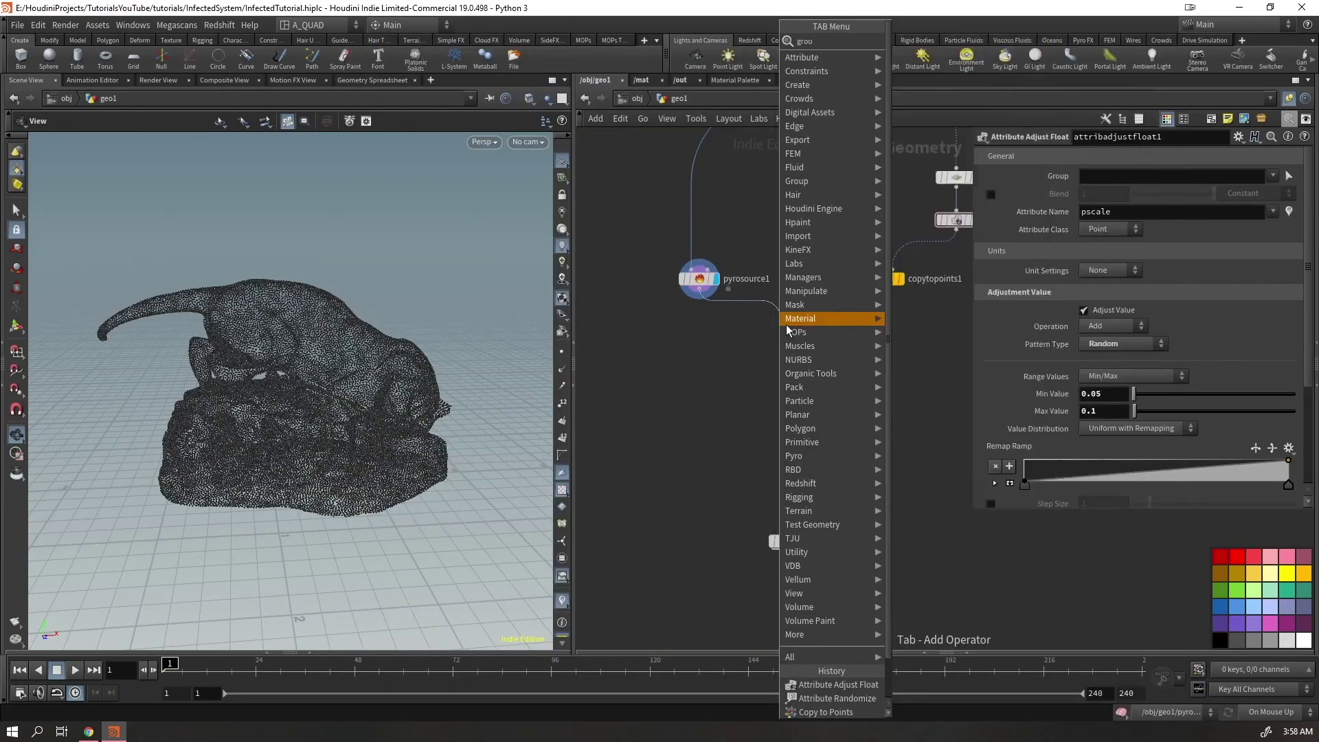
pyautogui.click(790, 323)
pyautogui.click(1097, 173)
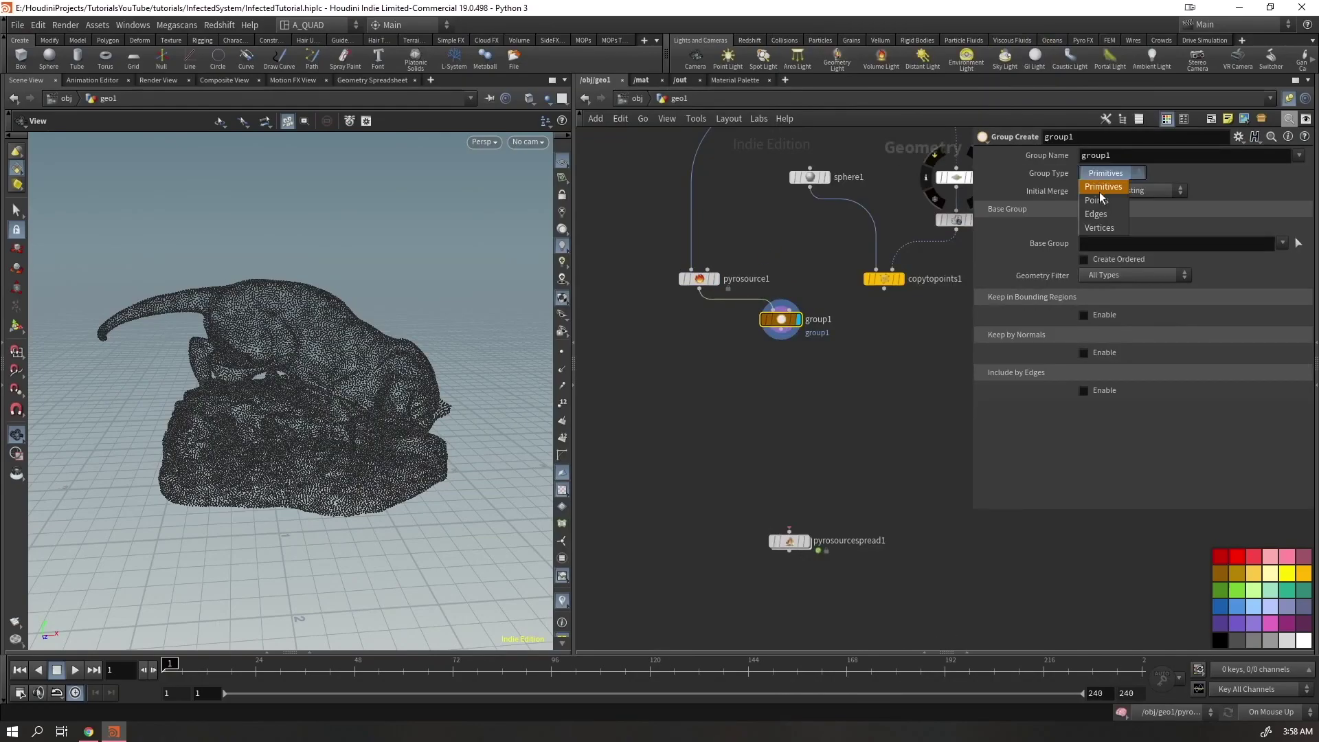
pyautogui.click(1099, 191)
pyautogui.doubleClick(1096, 155)
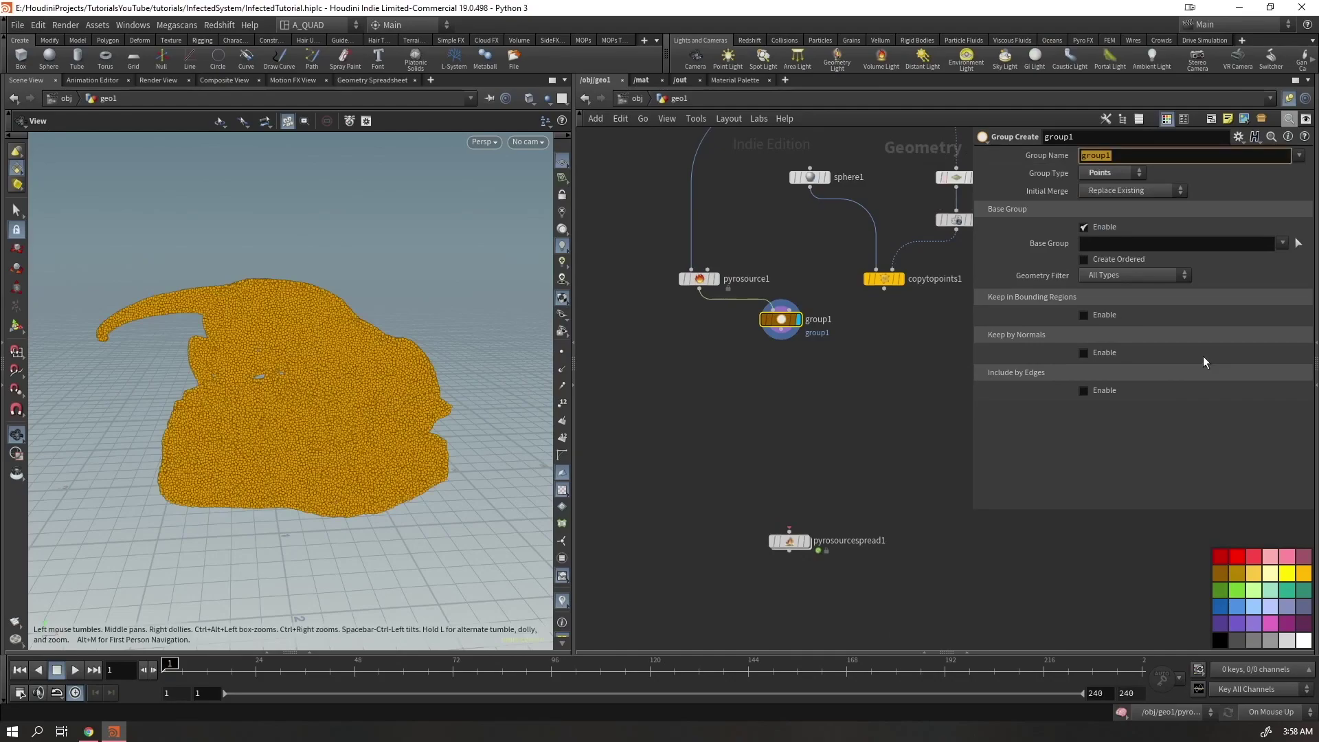
pyautogui.write('bbox')
pyautogui.press('Return')
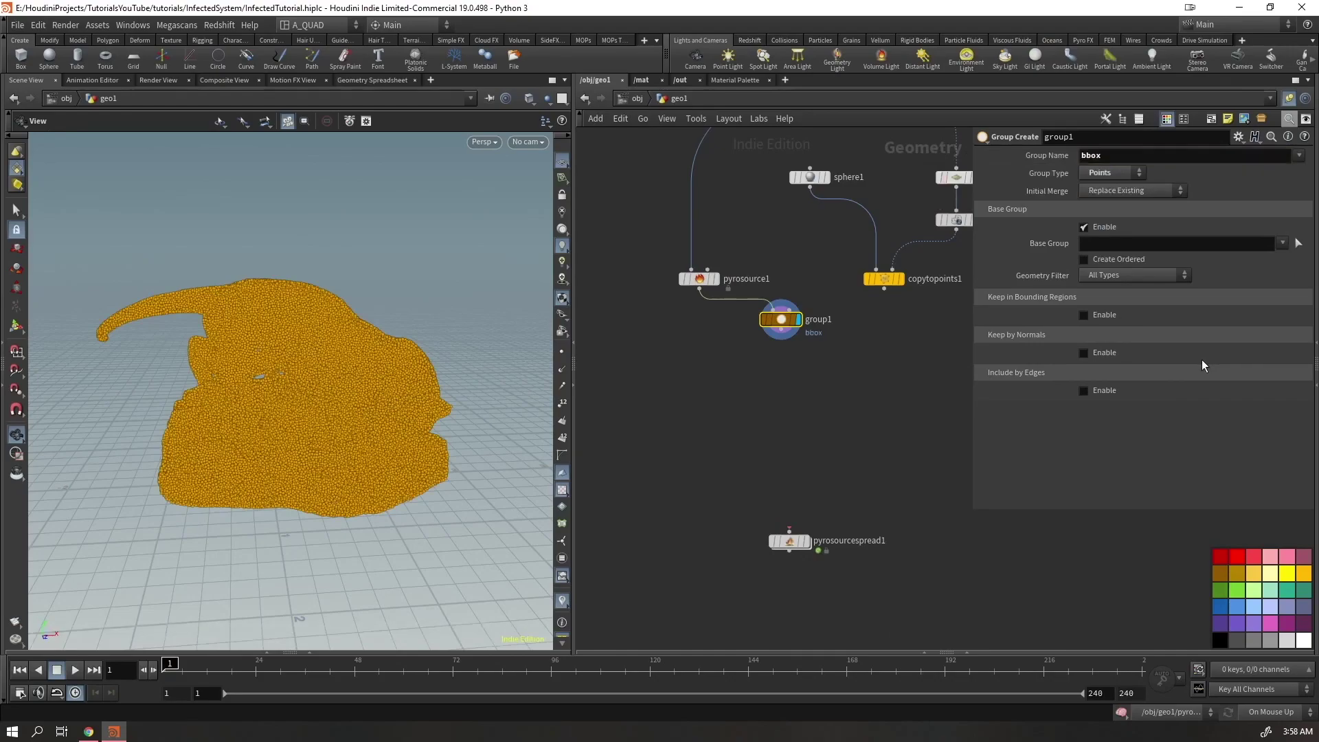
# Disable the base group and keep points by Bounding Object, using the copied spheres as the Group node's second input
pyautogui.click(1085, 226)
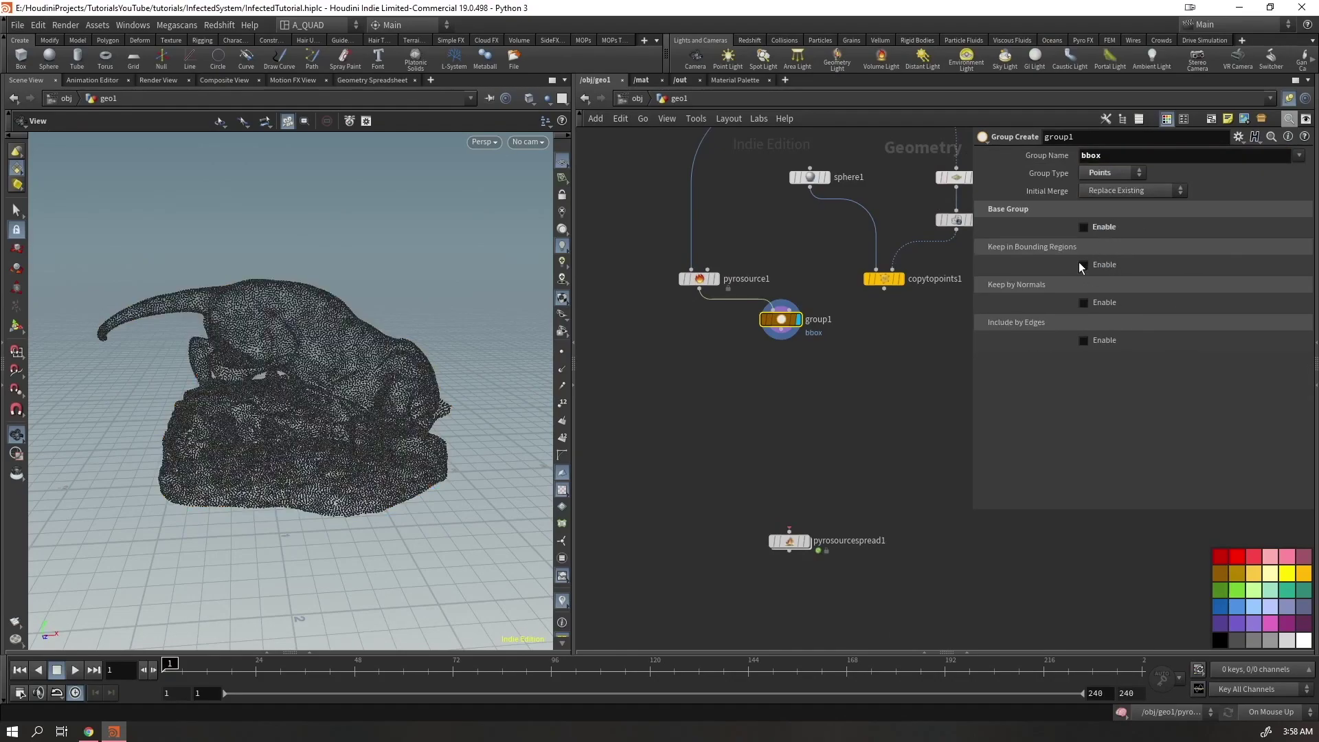
pyautogui.click(1084, 264)
pyautogui.click(1123, 280)
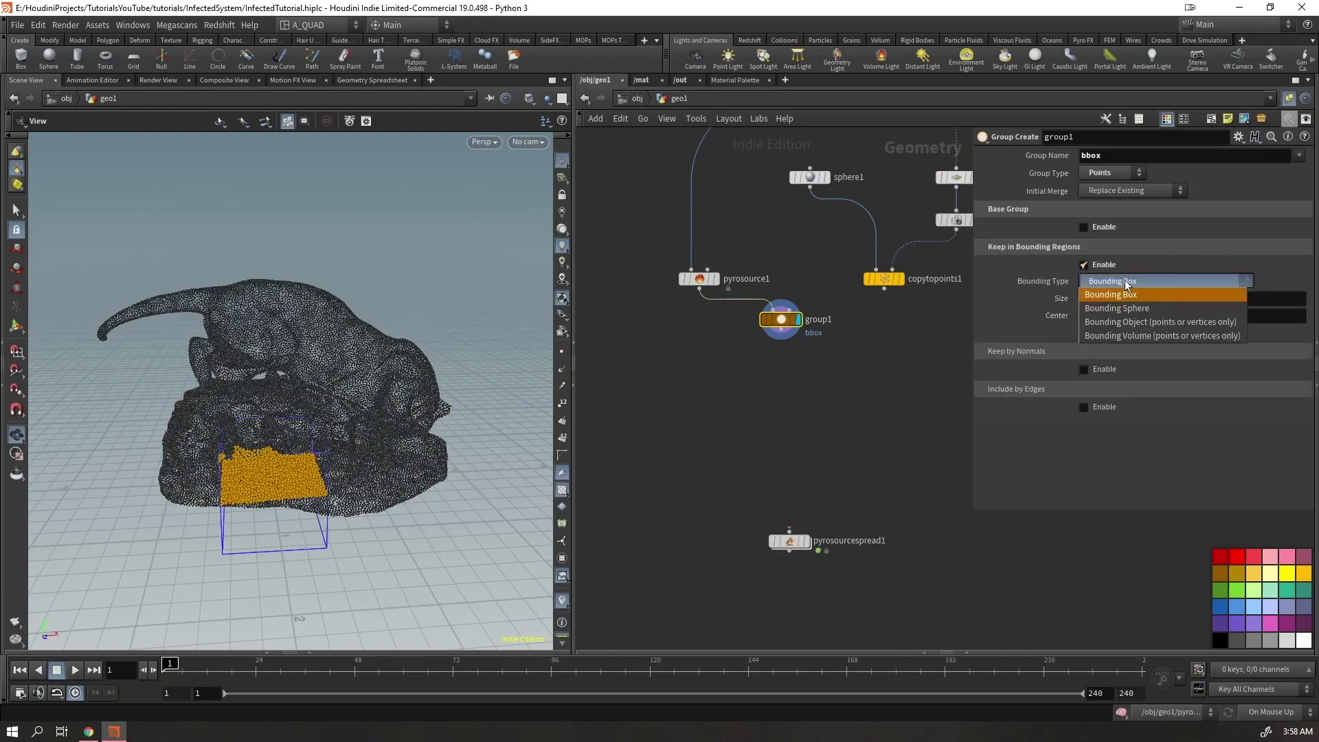
pyautogui.click(1128, 321)
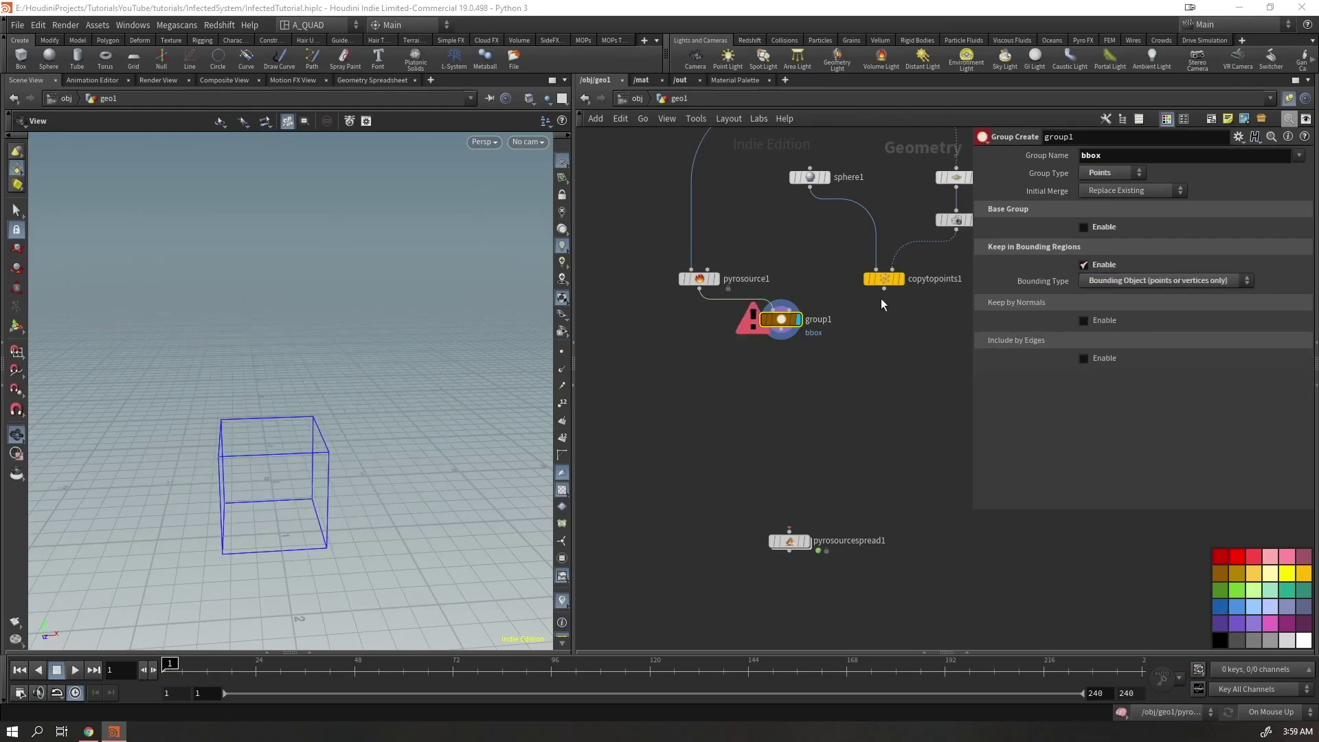
pyautogui.moveTo(884, 289); pyautogui.dragTo(790, 332)
pyautogui.moveTo(351, 410); pyautogui.dragTo(158, 374)
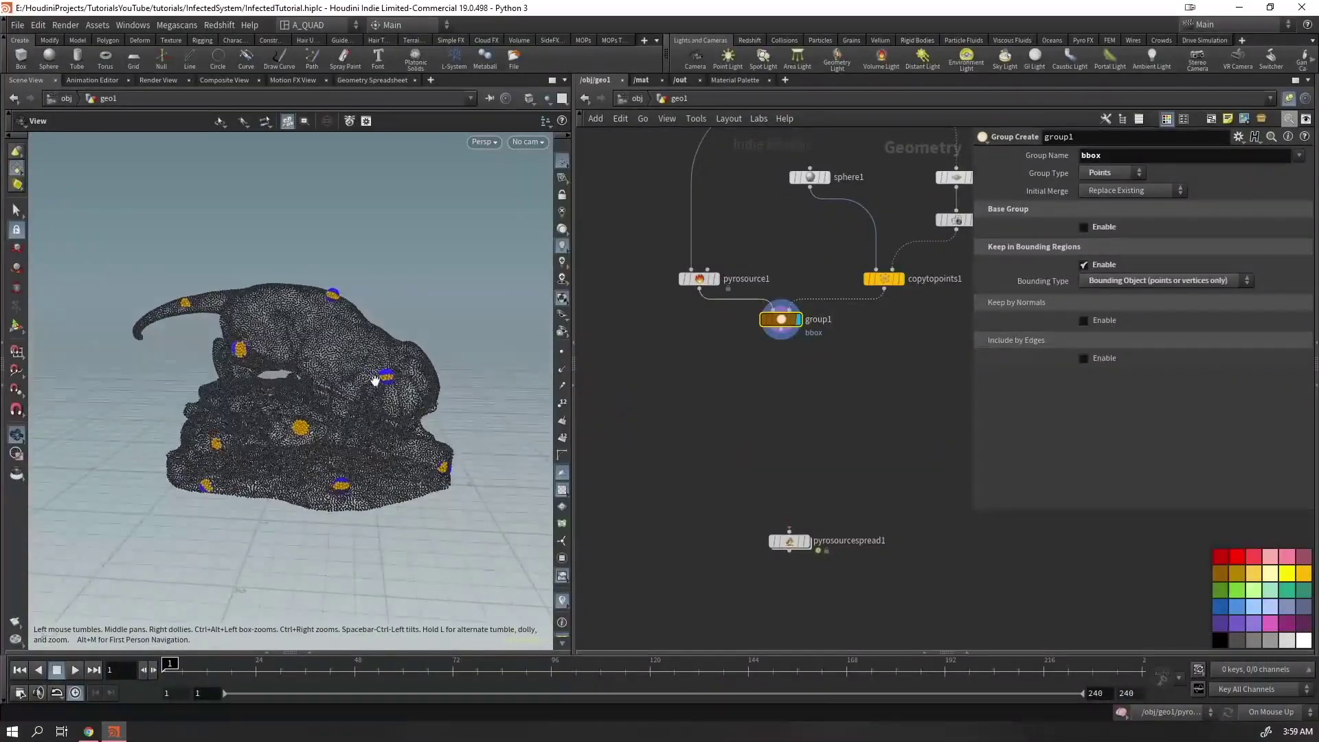
pyautogui.press('Tab')
pyautogui.write('wrangle')
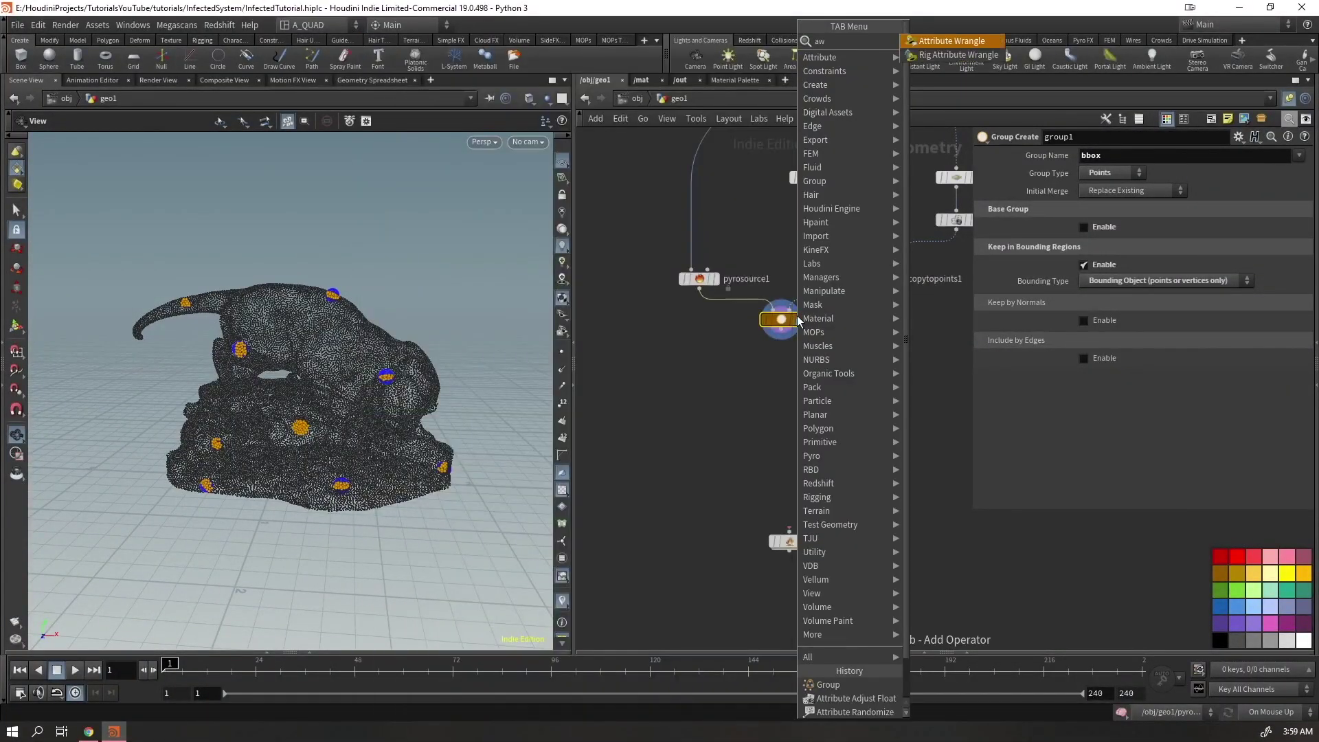
pyautogui.press('Return')
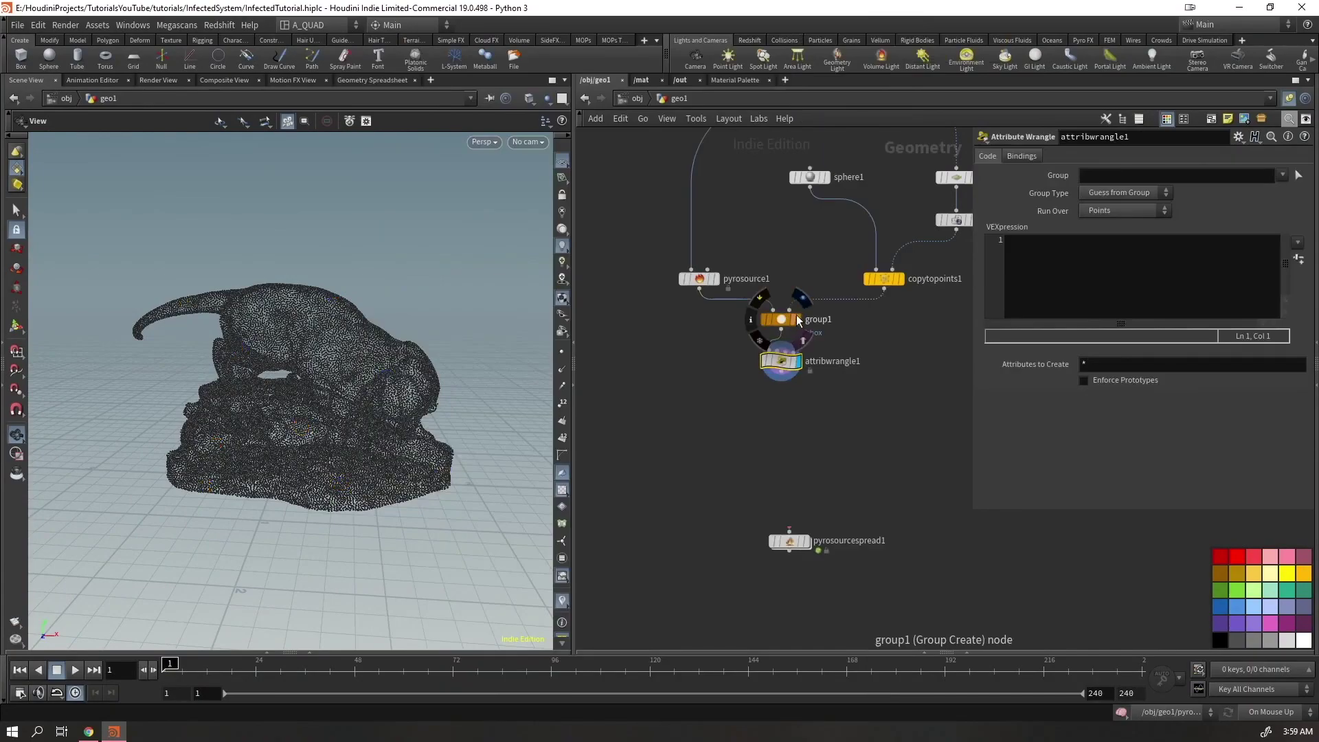
pyautogui.click(1282, 175)
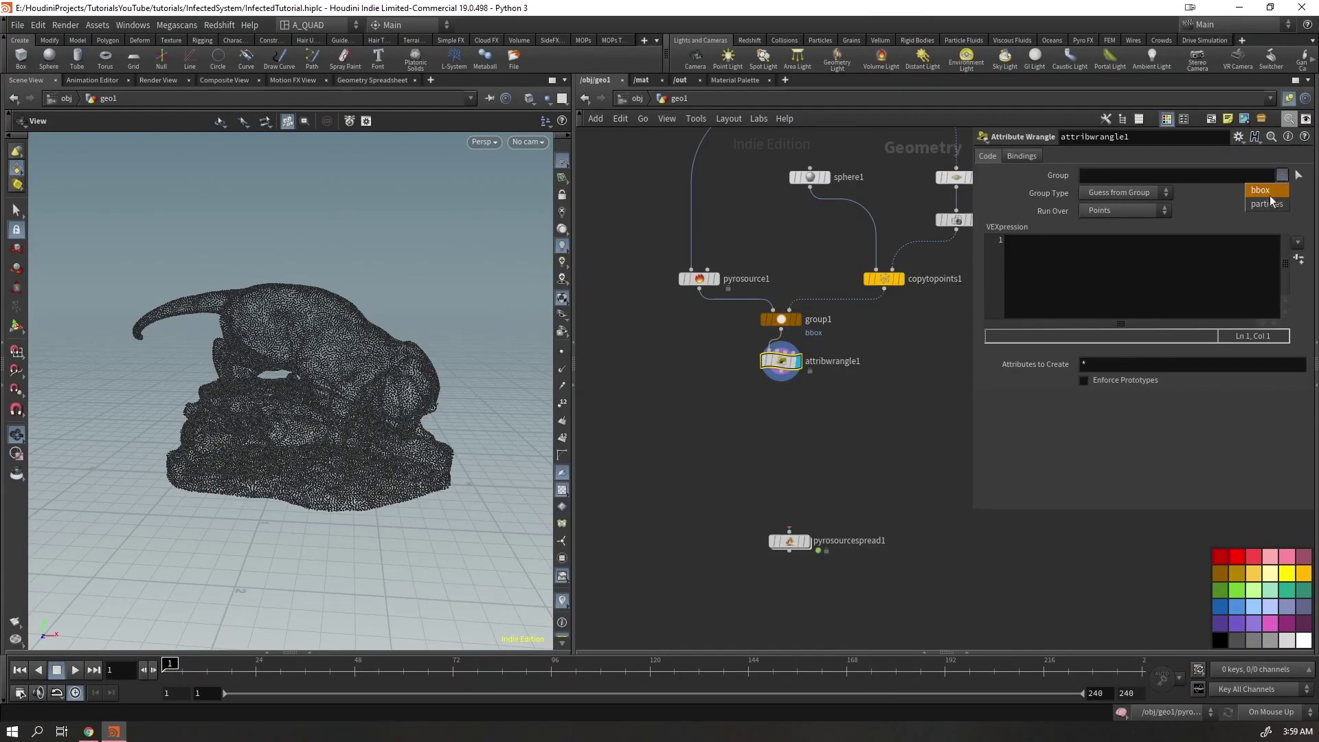
pyautogui.click(1130, 265)
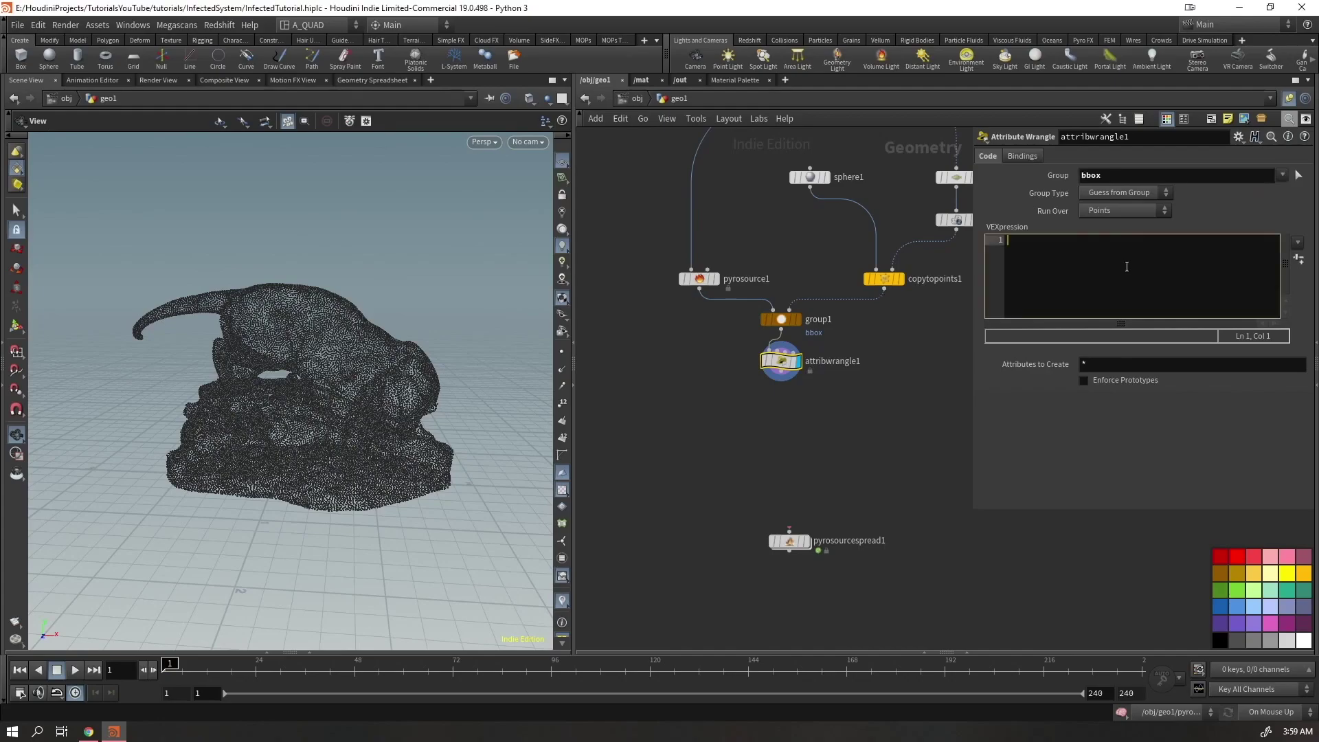
pyautogui.write('@temperature = 1;')
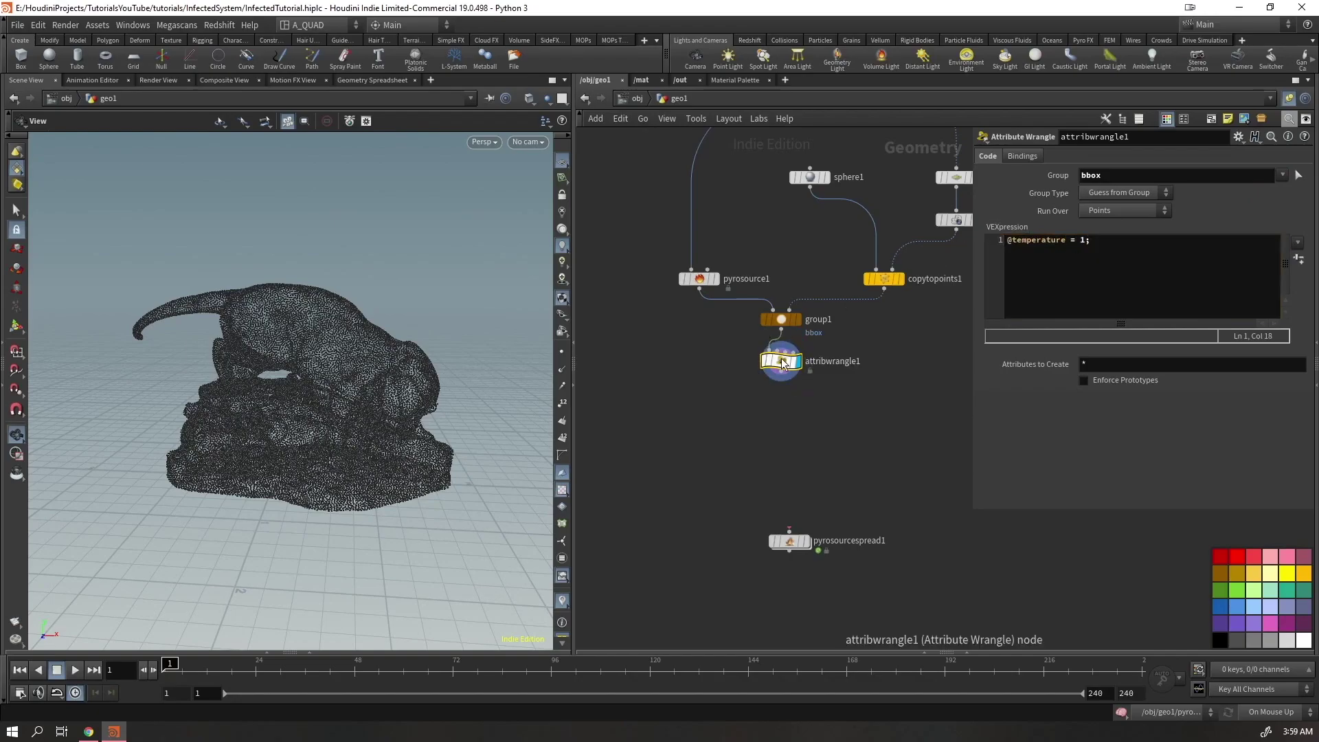
# Visualize the wrangle's temperature attribute on the sculpture points, inspect it, and turn the visualization off again
pyautogui.click(750, 361)
pyautogui.click(1072, 295)
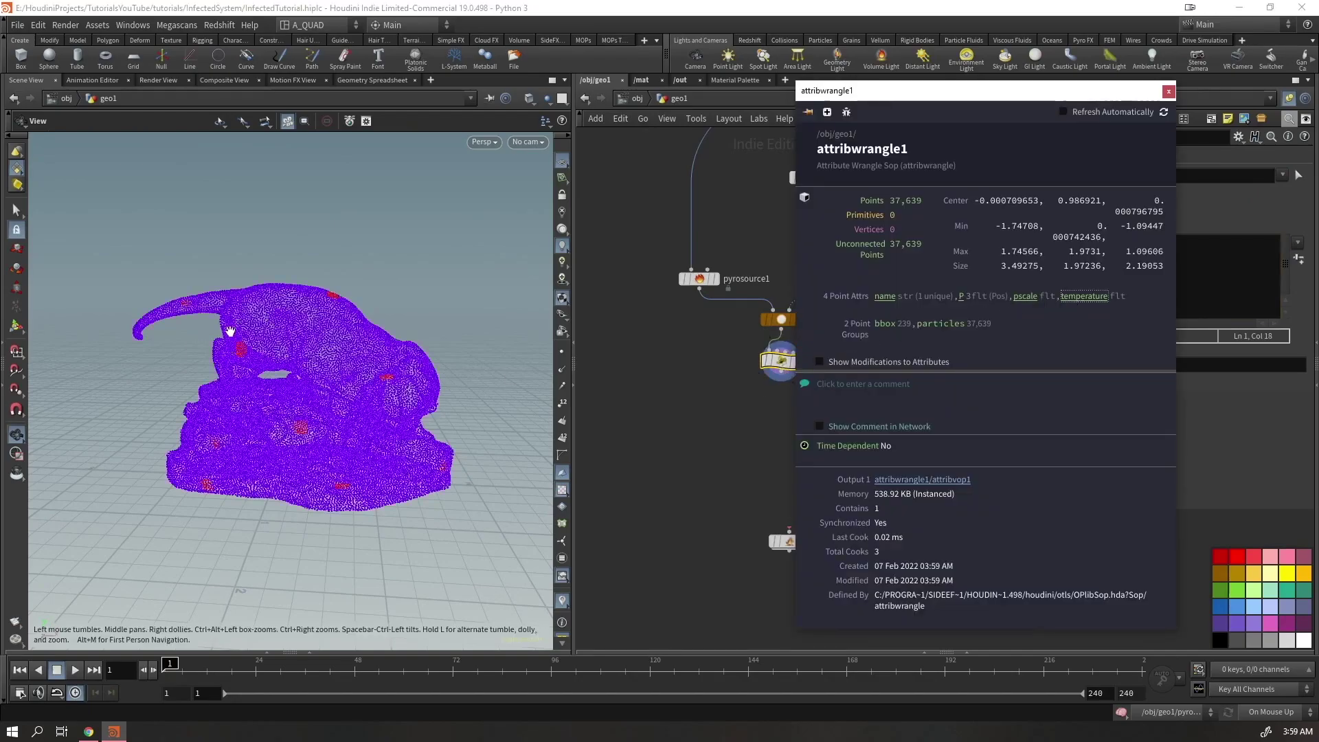
pyautogui.moveTo(371, 330); pyautogui.dragTo(254, 329)
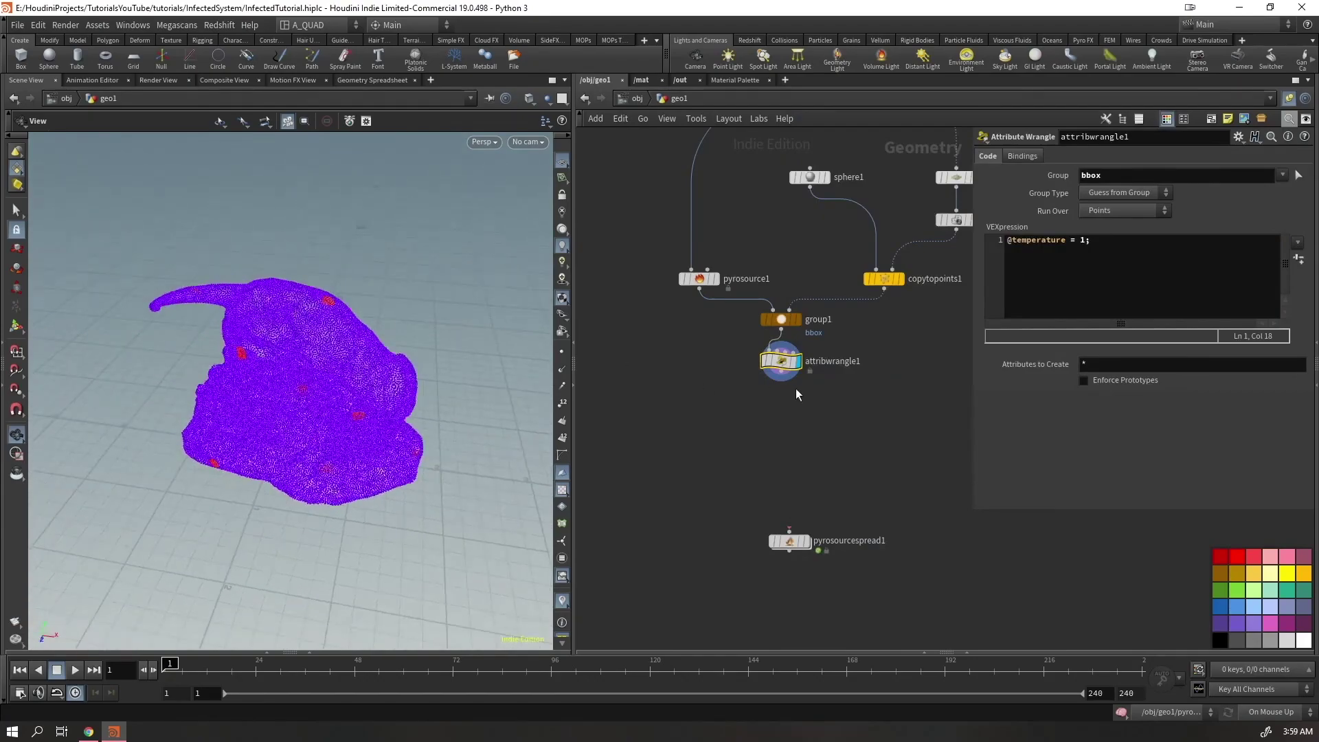
pyautogui.click(751, 360)
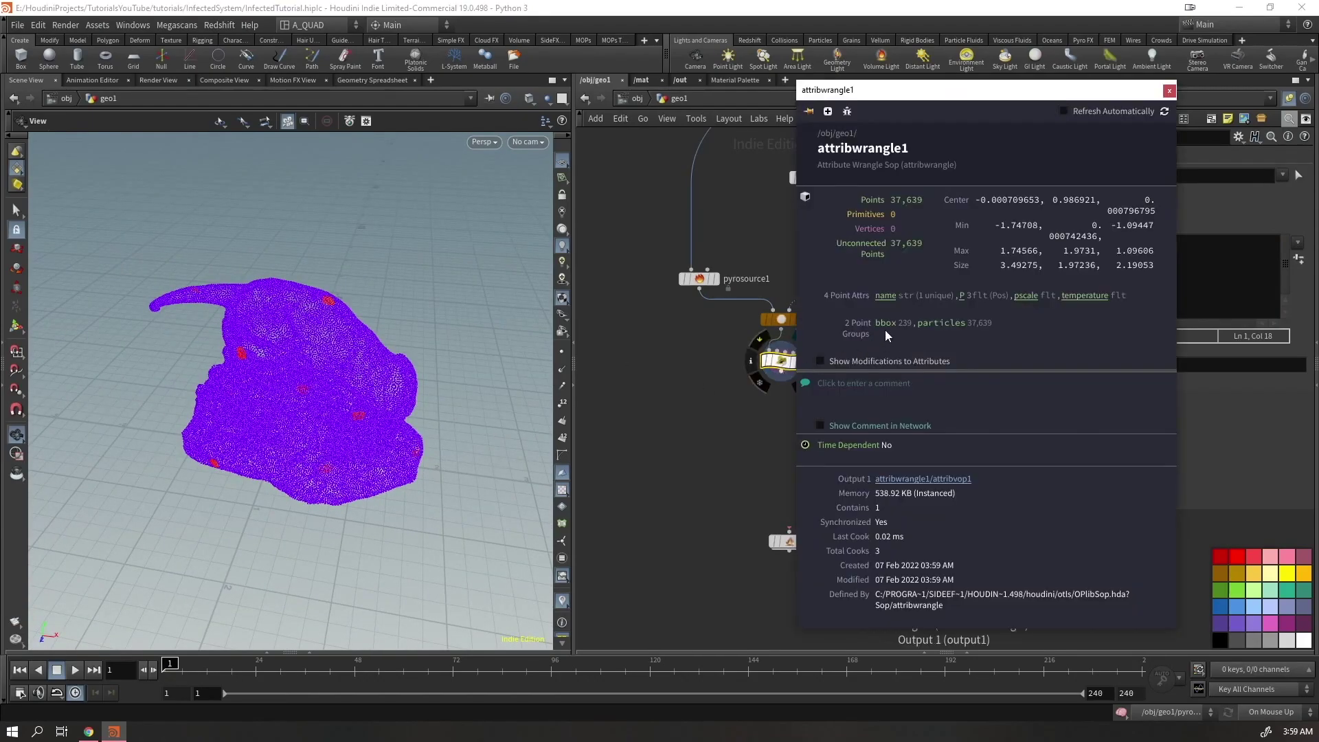
pyautogui.click(1085, 296)
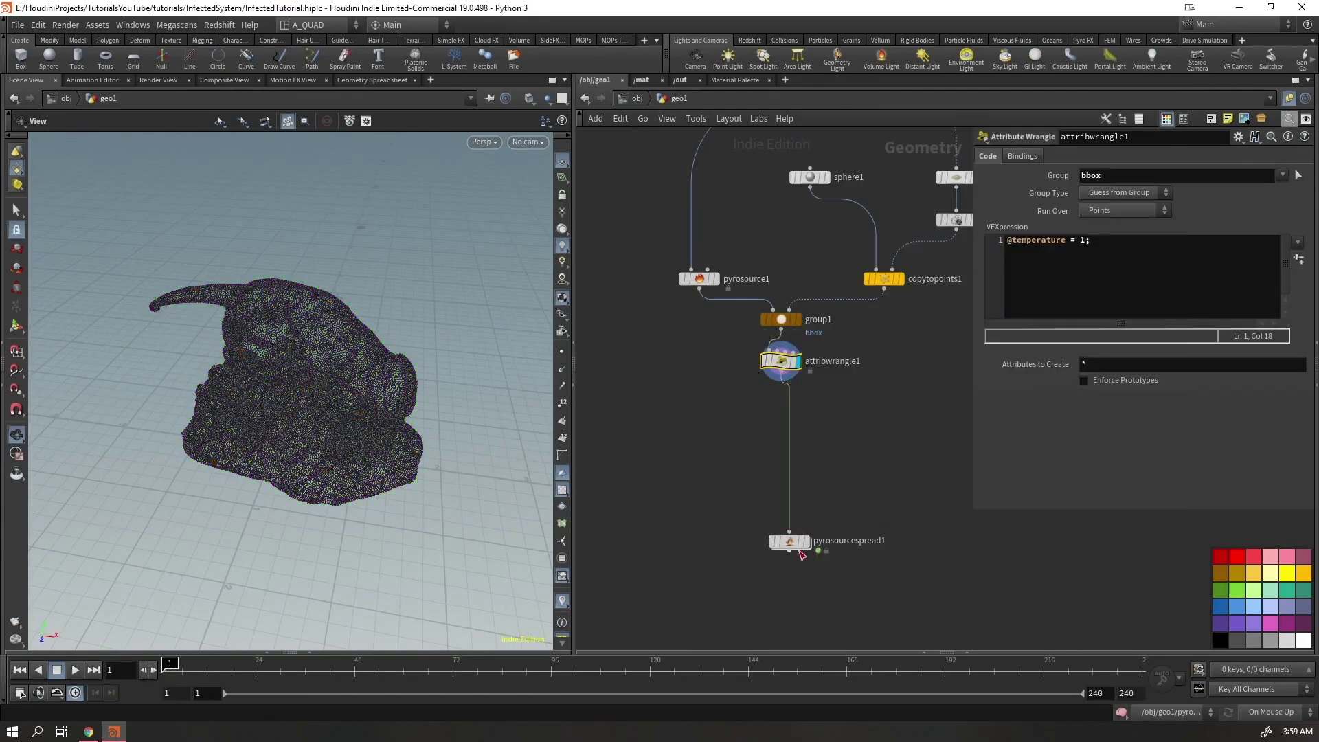
# Place the Pyro Source Spread node directly below the Attribute Wrangle that feeds it, display it, and save the scene
pyautogui.moveTo(789, 542); pyautogui.dragTo(781, 404)
pyautogui.click(798, 403)
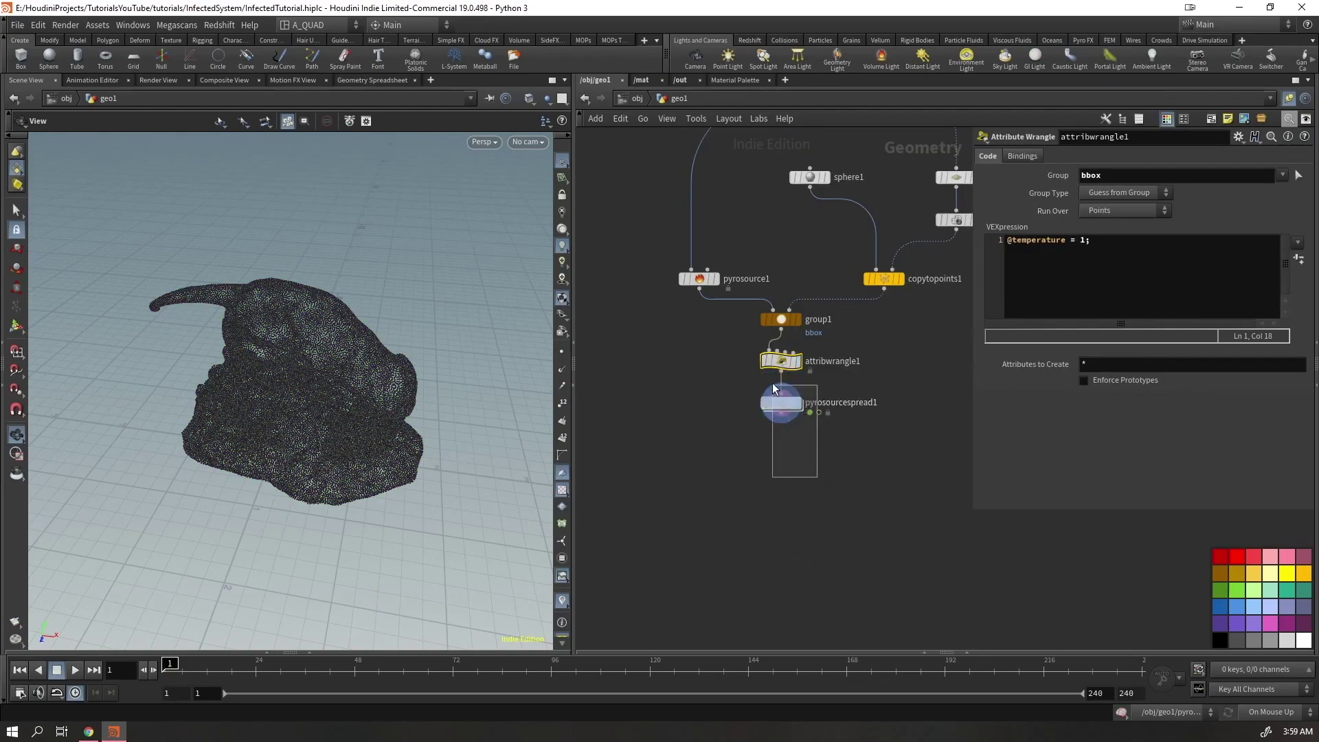
pyautogui.hotkey('ctrl', 's')
# Preview the Pyro Source Spread's Fuel, Burn and Temperature visualizations in the viewport
pyautogui.click(1126, 192)
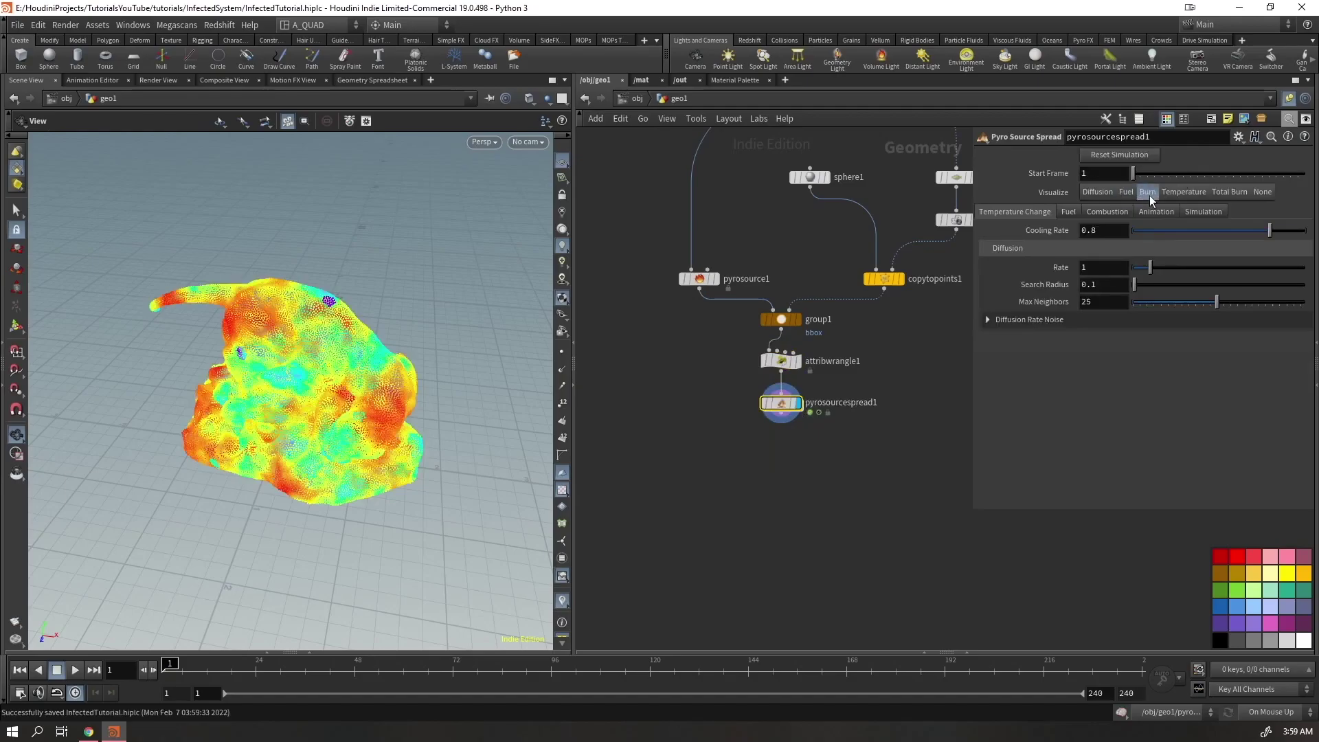
pyautogui.click(1148, 191)
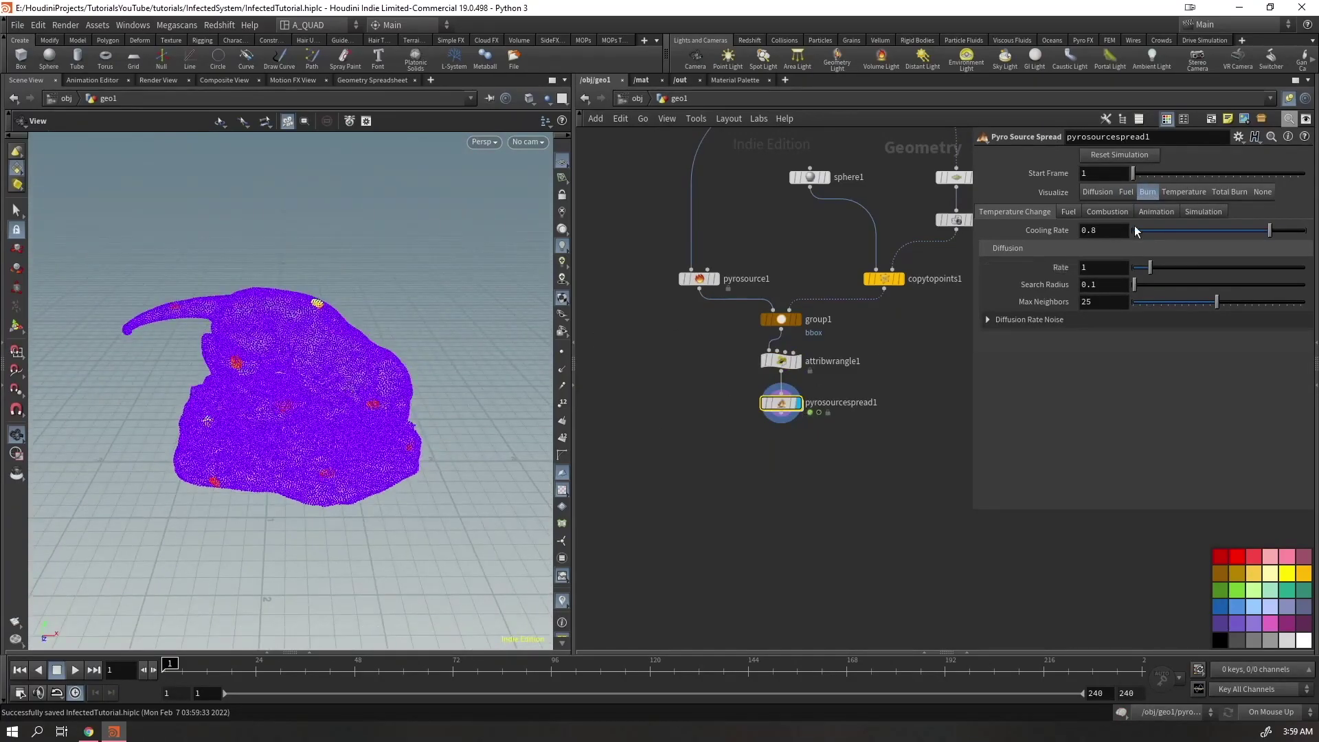
pyautogui.click(1220, 193)
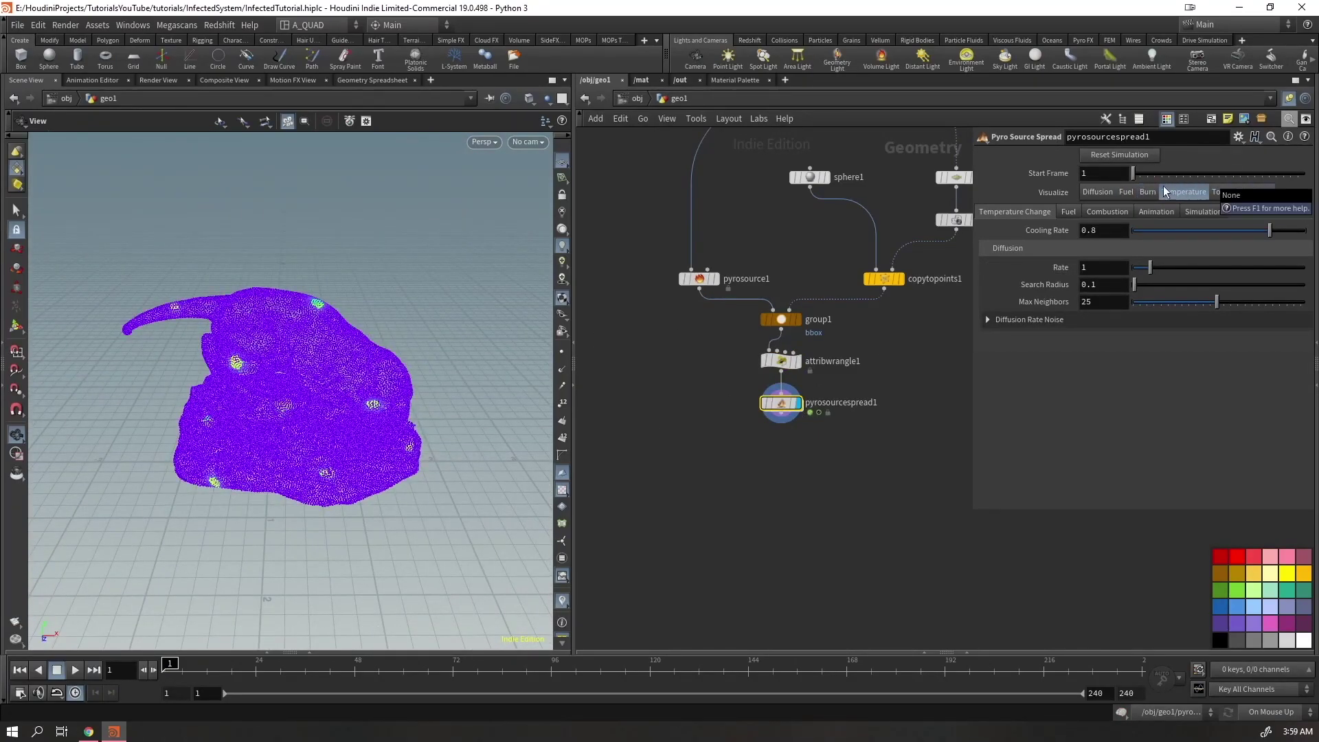
# Compare the Pyro Source Spread's Diffusion and Burn visualizations, play the simulation with Burn shown, and return to the first frame
pyautogui.click(1125, 193)
pyautogui.click(1089, 192)
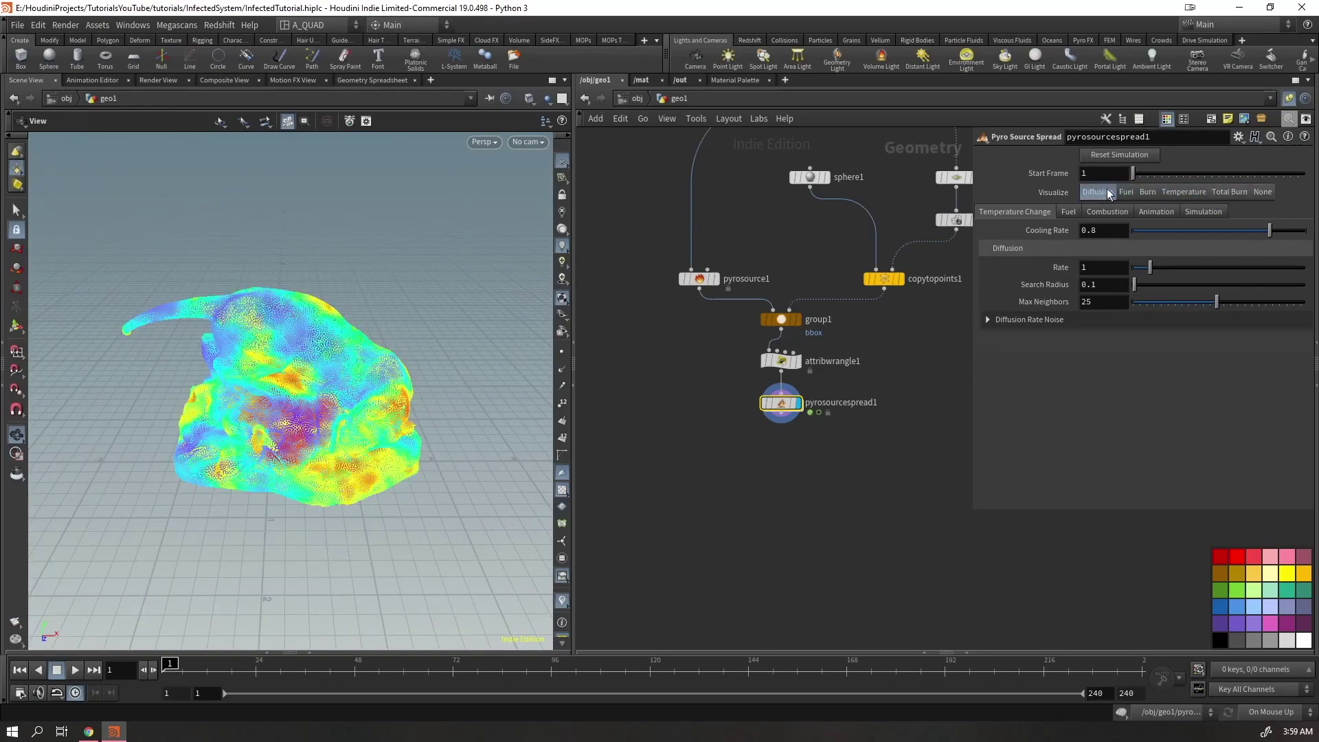
pyautogui.click(1147, 192)
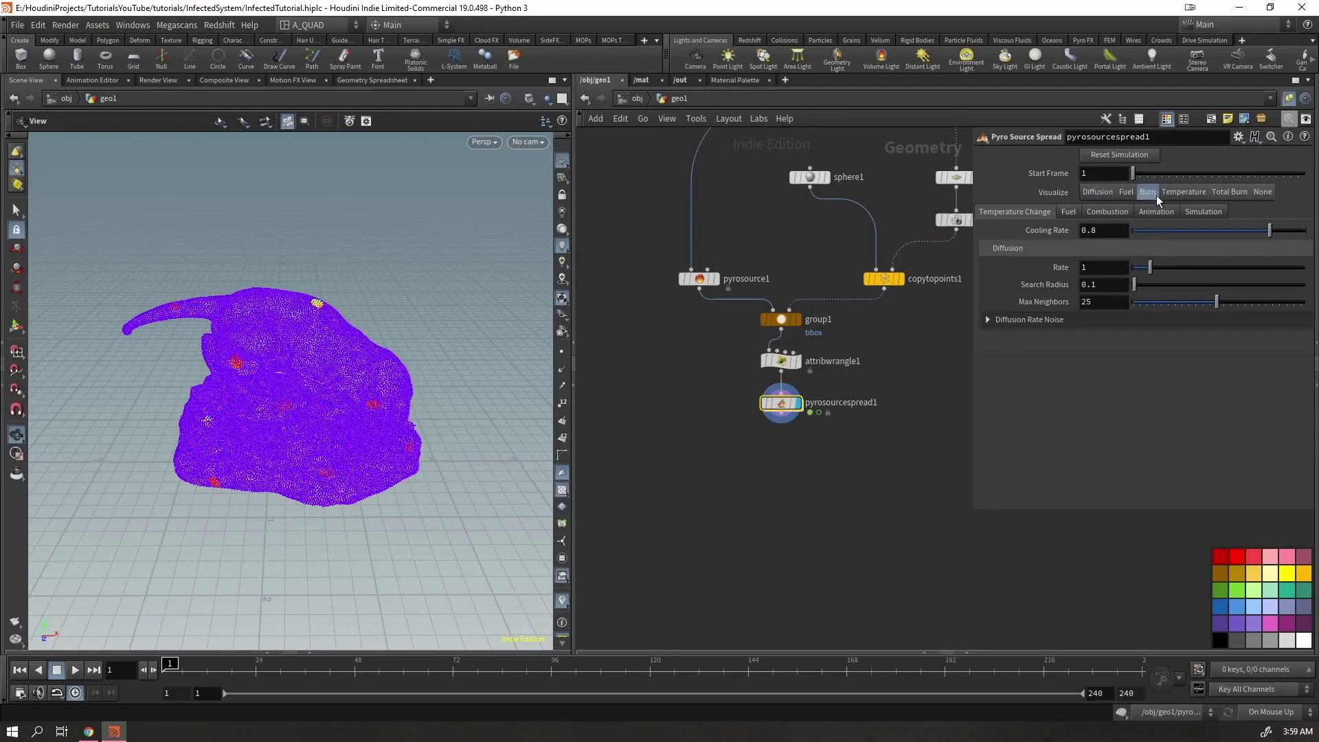
pyautogui.press('Up')
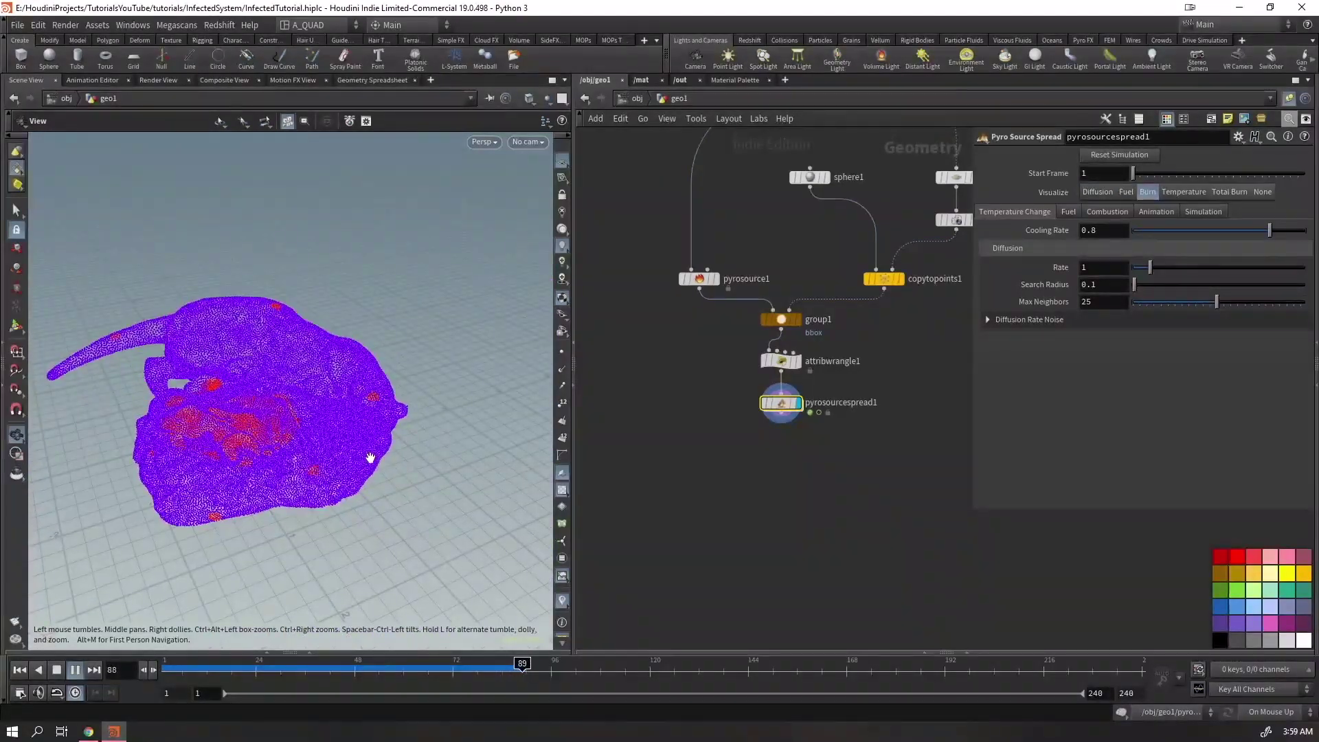
pyautogui.hotkey('ctrl', 'Up')
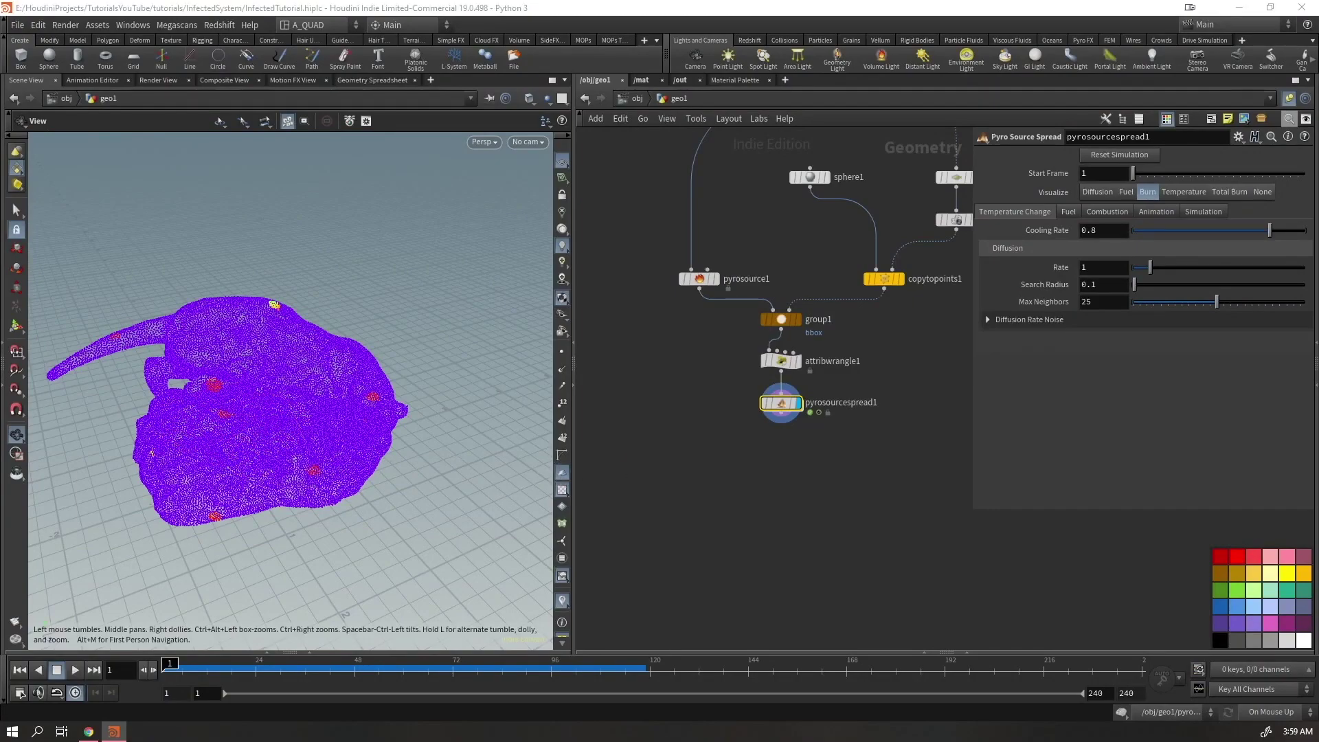
# Set the Pyro Source Spread's Cooling Rate to 0.3, play the simulation to check the spread, and rewind
pyautogui.click(1125, 230)
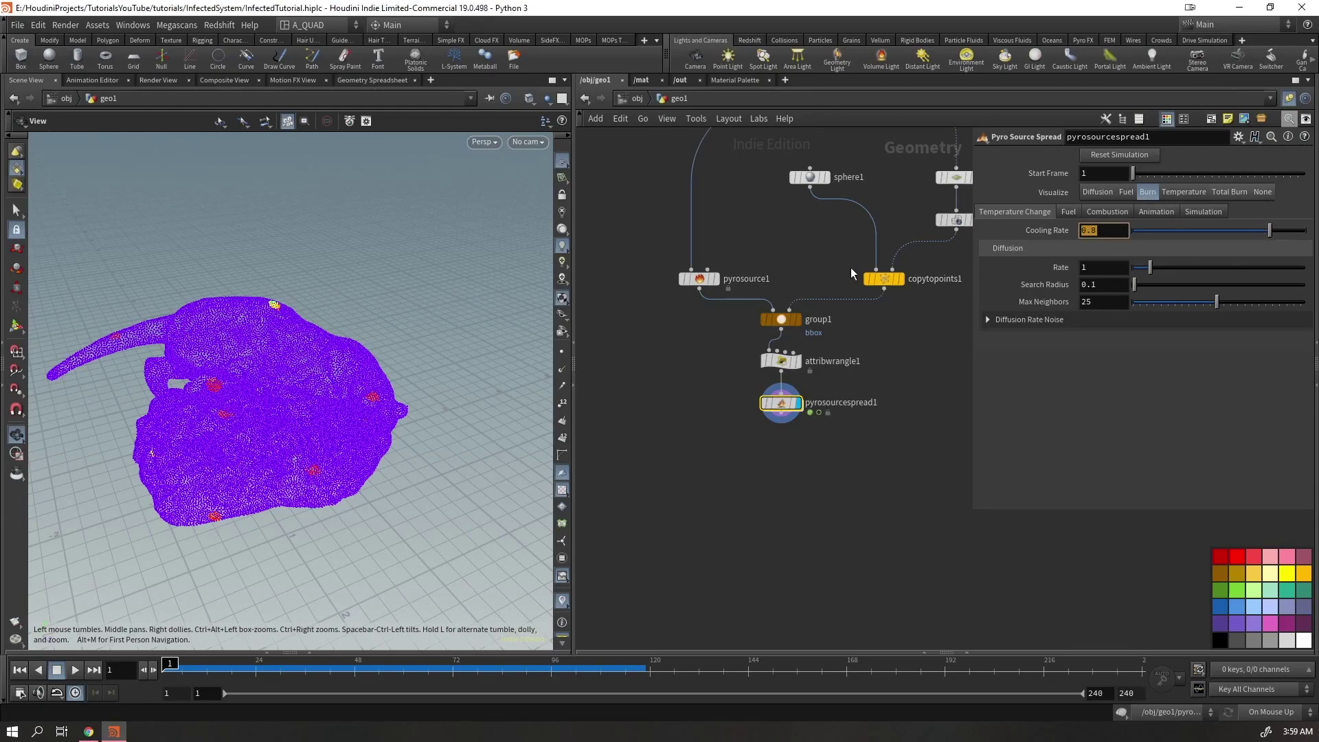
pyautogui.write('0.3')
pyautogui.press('Return')
pyautogui.press('Up')
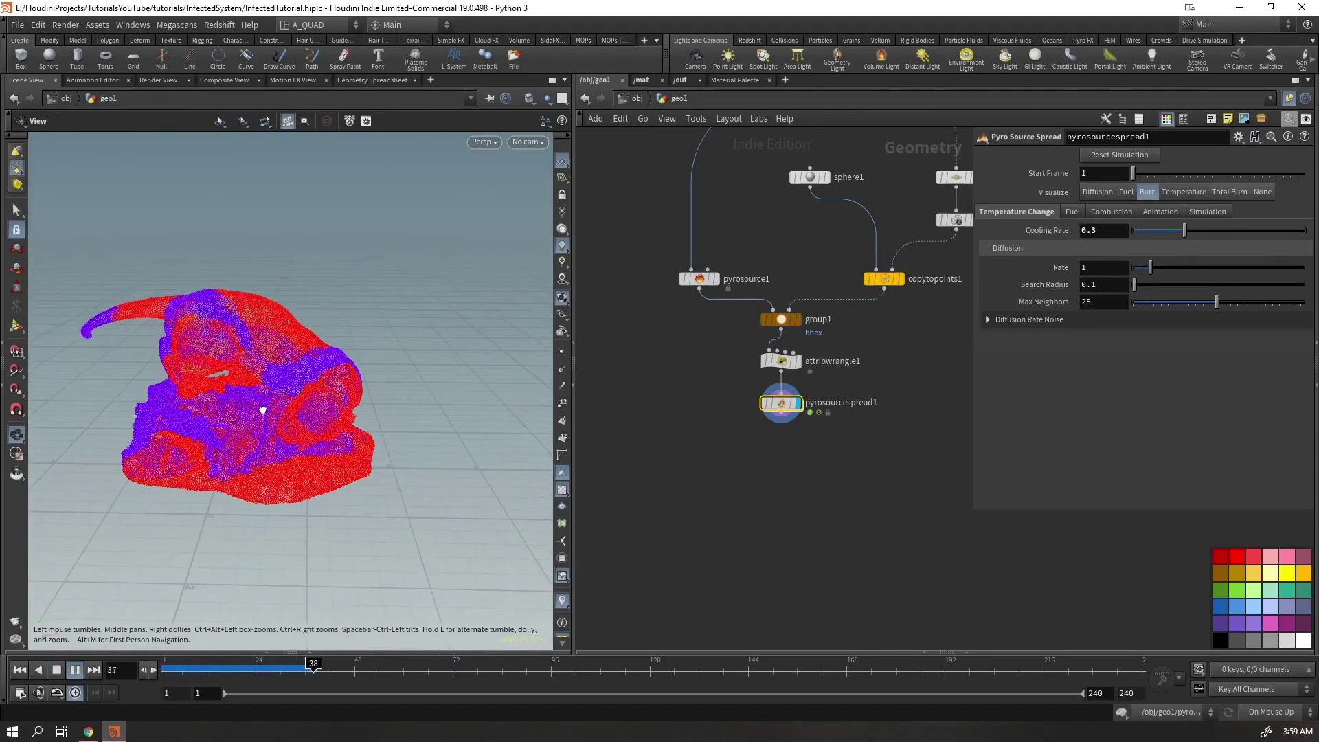
pyautogui.hotkey('ctrl', 'Up')
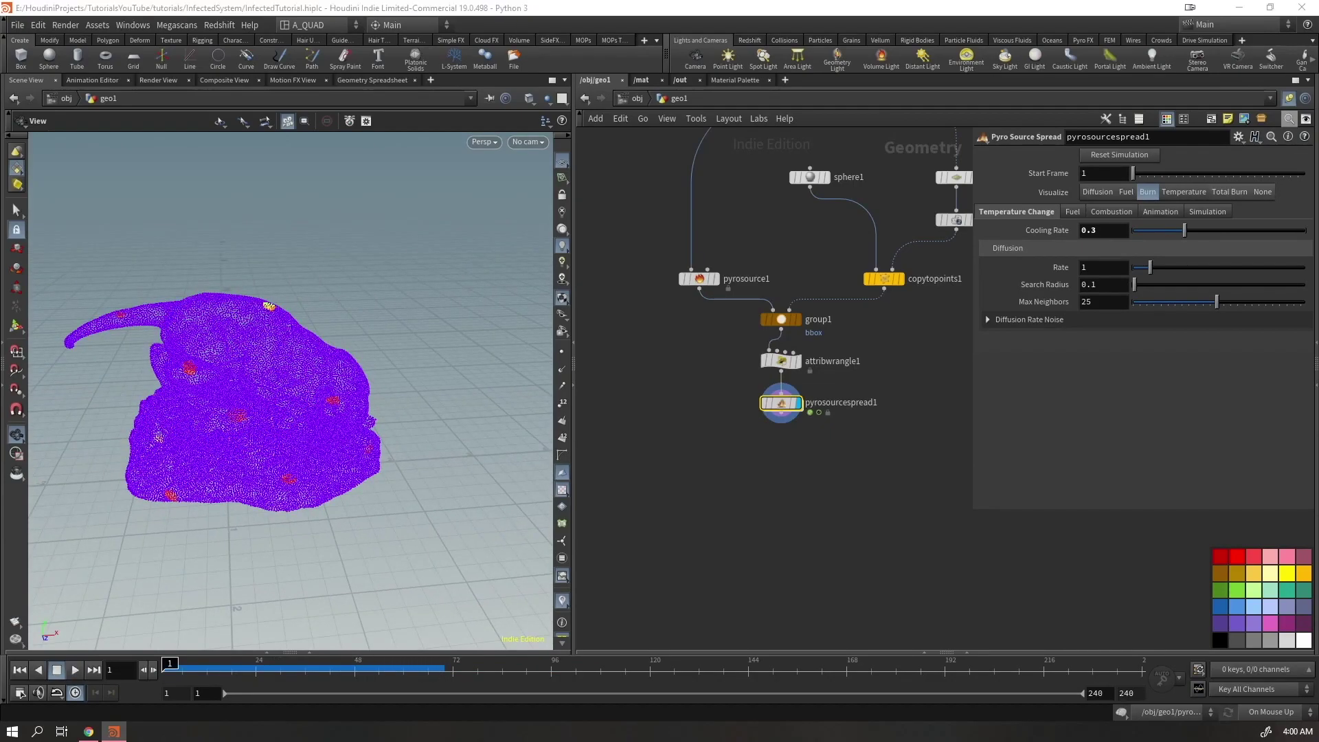
# Replay the spread simulation with the Burn and Temperature visualizations and return to the first frame
pyautogui.press('Up')
pyautogui.hotkey('ctrl', 'Up')
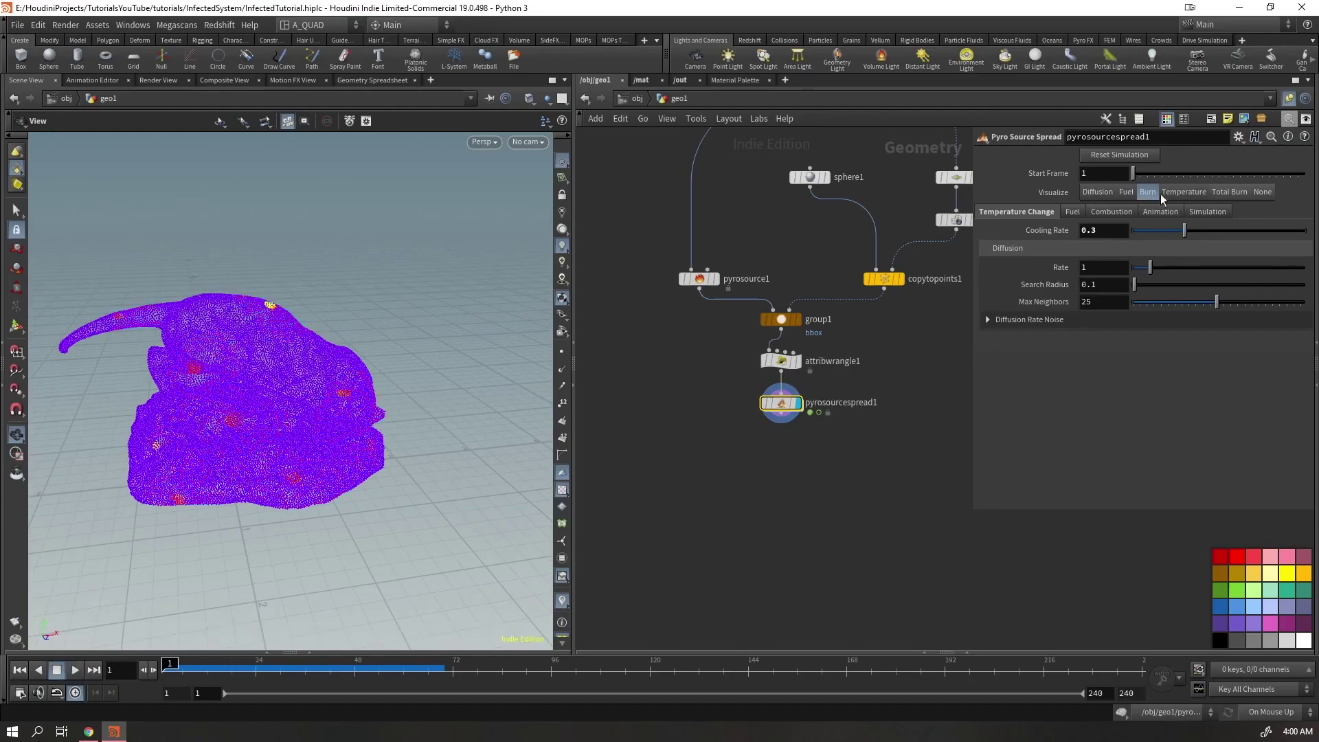
pyautogui.press('Up')
pyautogui.moveTo(294, 373)
pyautogui.mouseDown()
pyautogui.moveTo(263, 589)
pyautogui.moveTo(295, 390)
pyautogui.mouseUp()
pyautogui.hotkey('ctrl', 'Up')
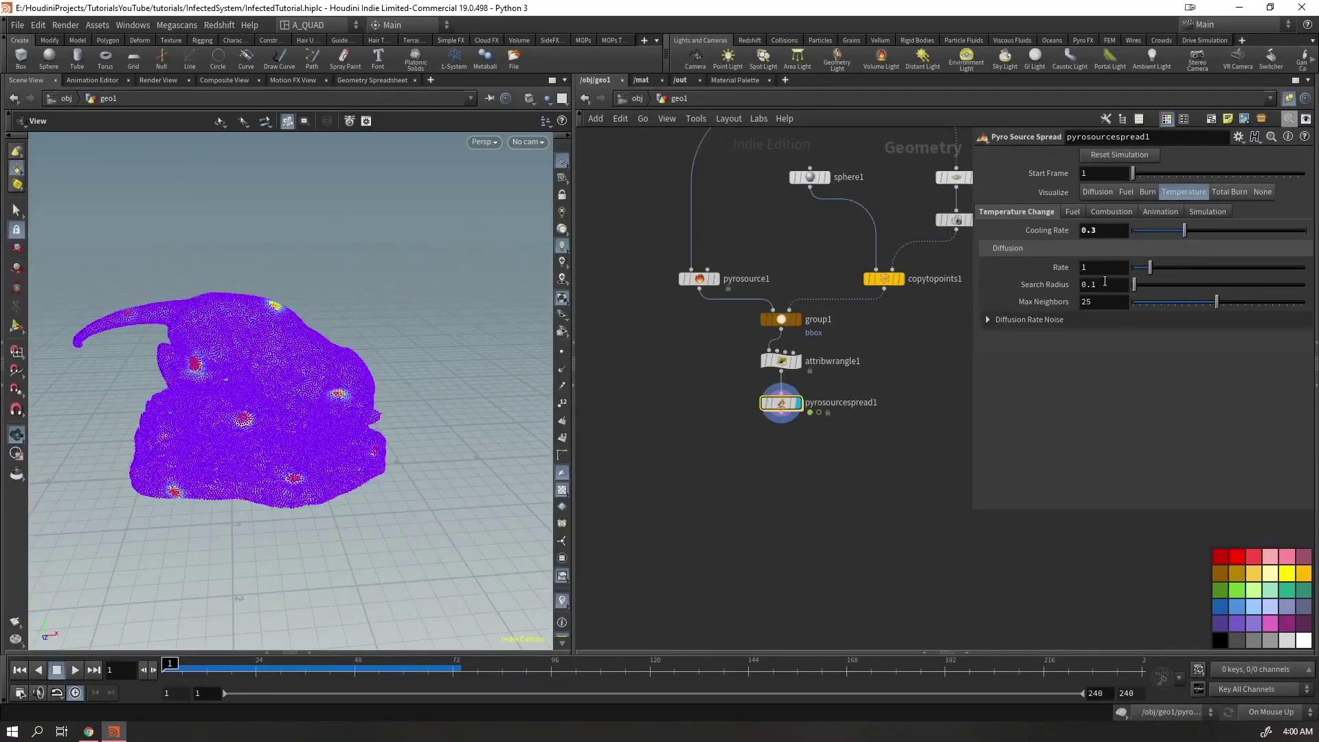
# Visualize Diffusion on the sculpture and set the Diffusion Rate Noise type to Alligator
pyautogui.click(1098, 192)
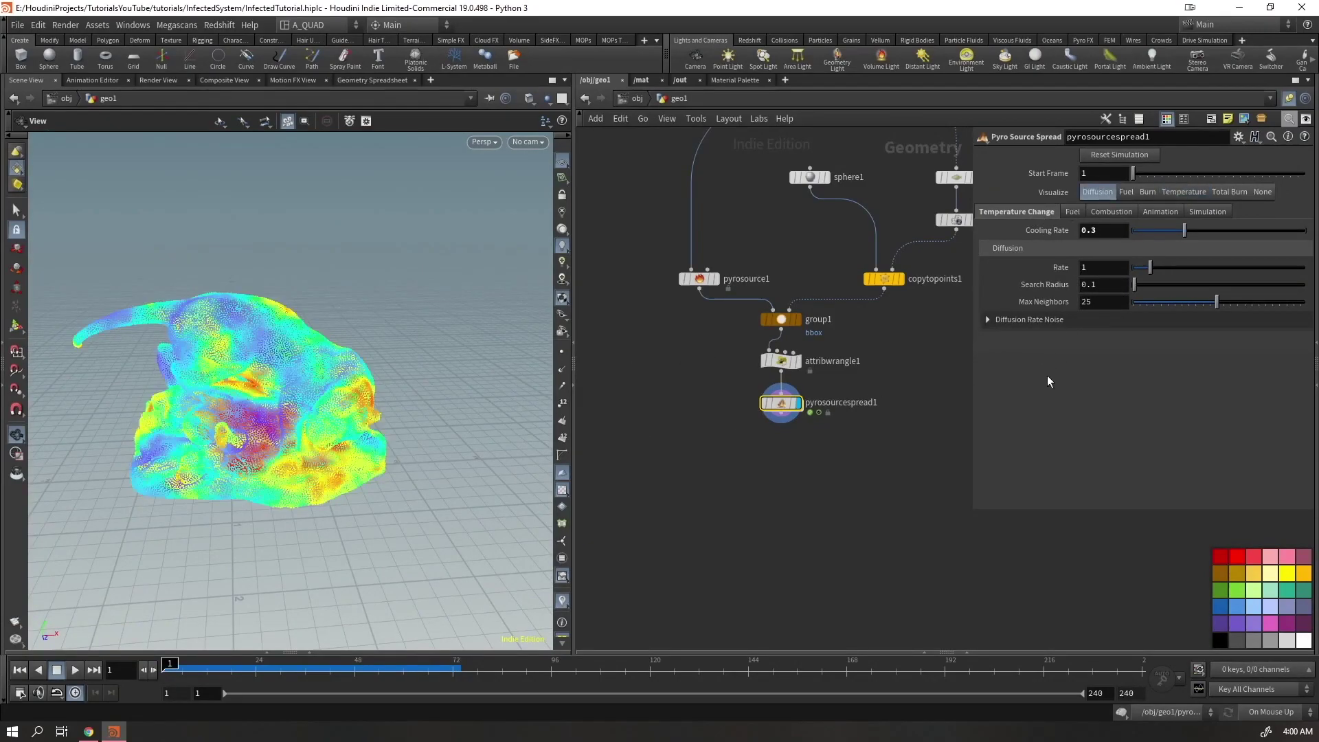
pyautogui.moveTo(288, 377); pyautogui.dragTo(257, 422)
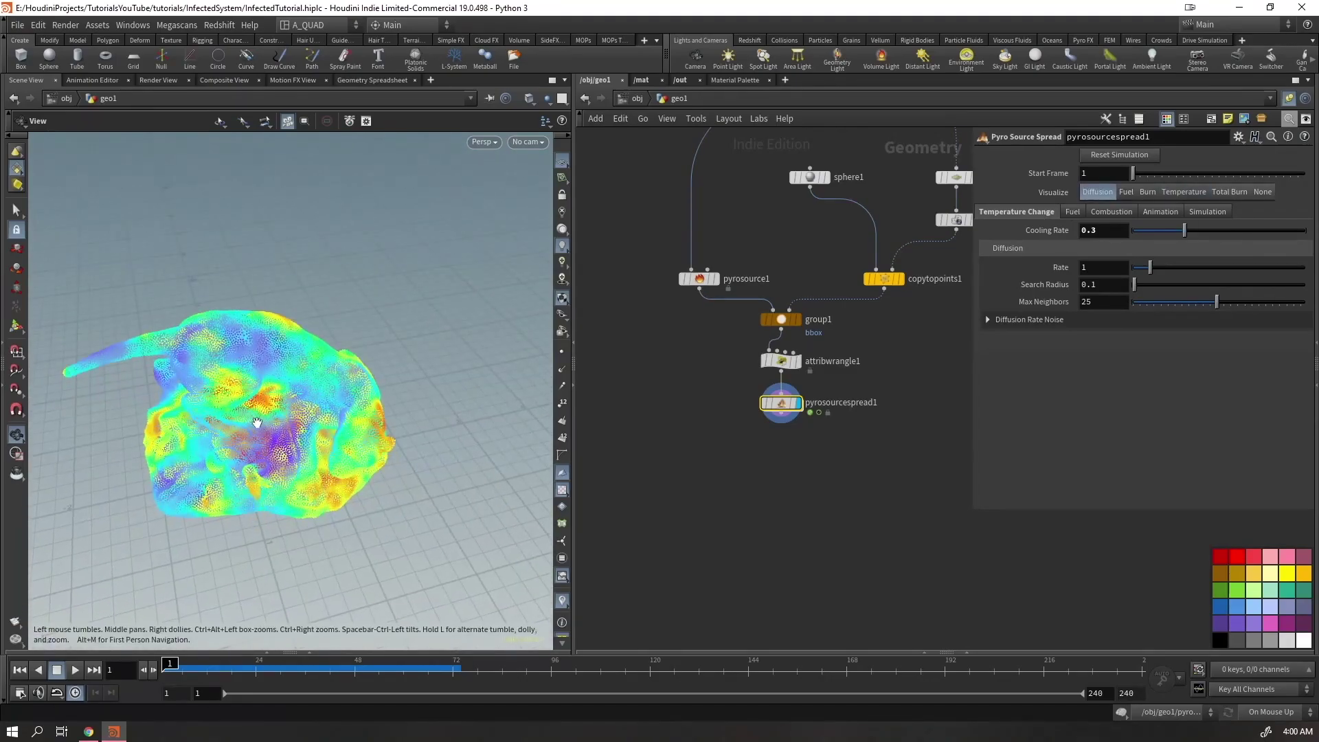
pyautogui.click(1024, 319)
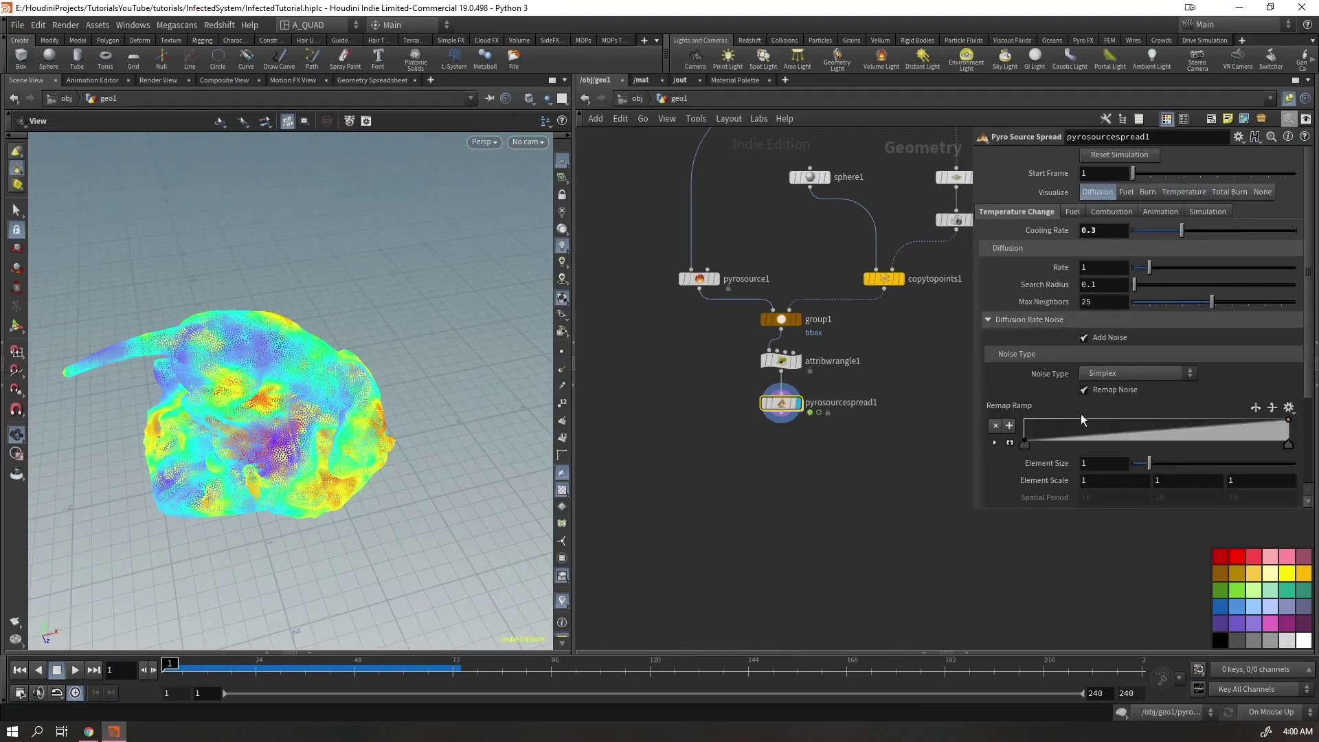
pyautogui.scroll(-2, 1113, 424)
pyautogui.scroll(-1, 1113, 423)
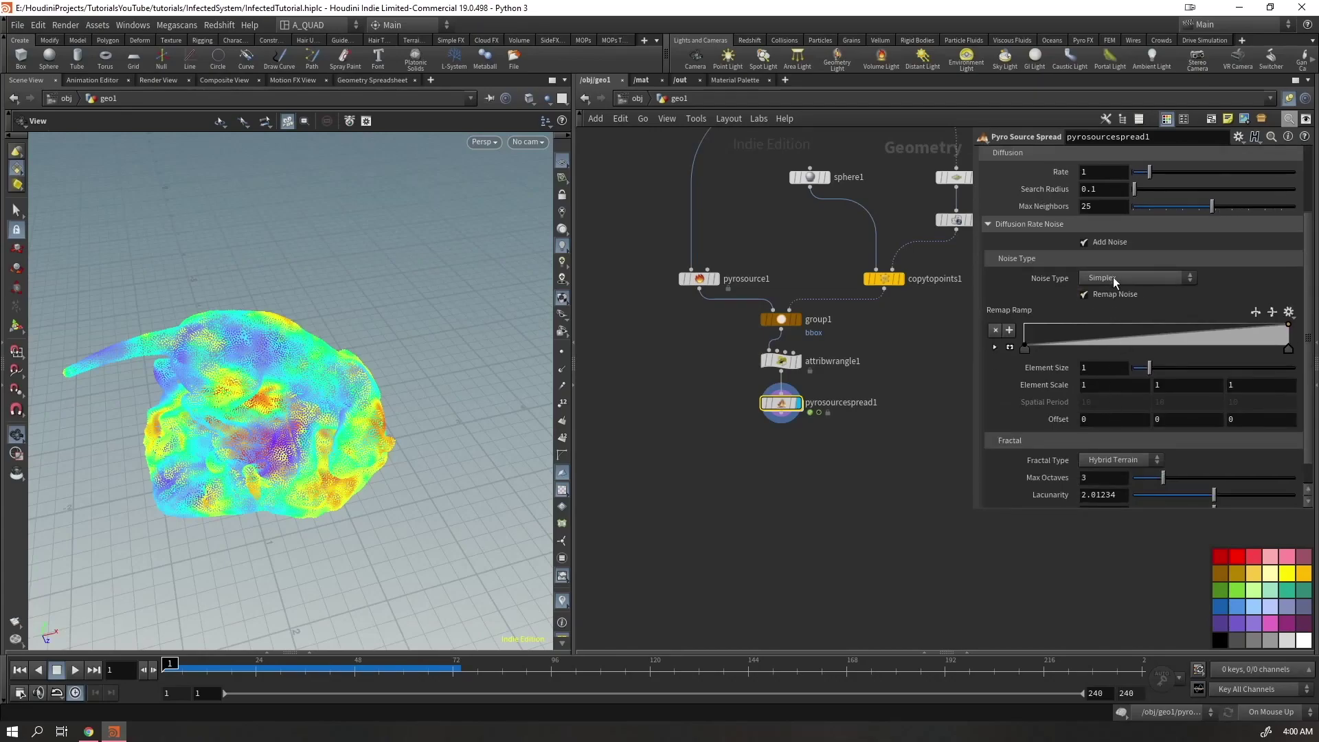
pyautogui.click(1113, 278)
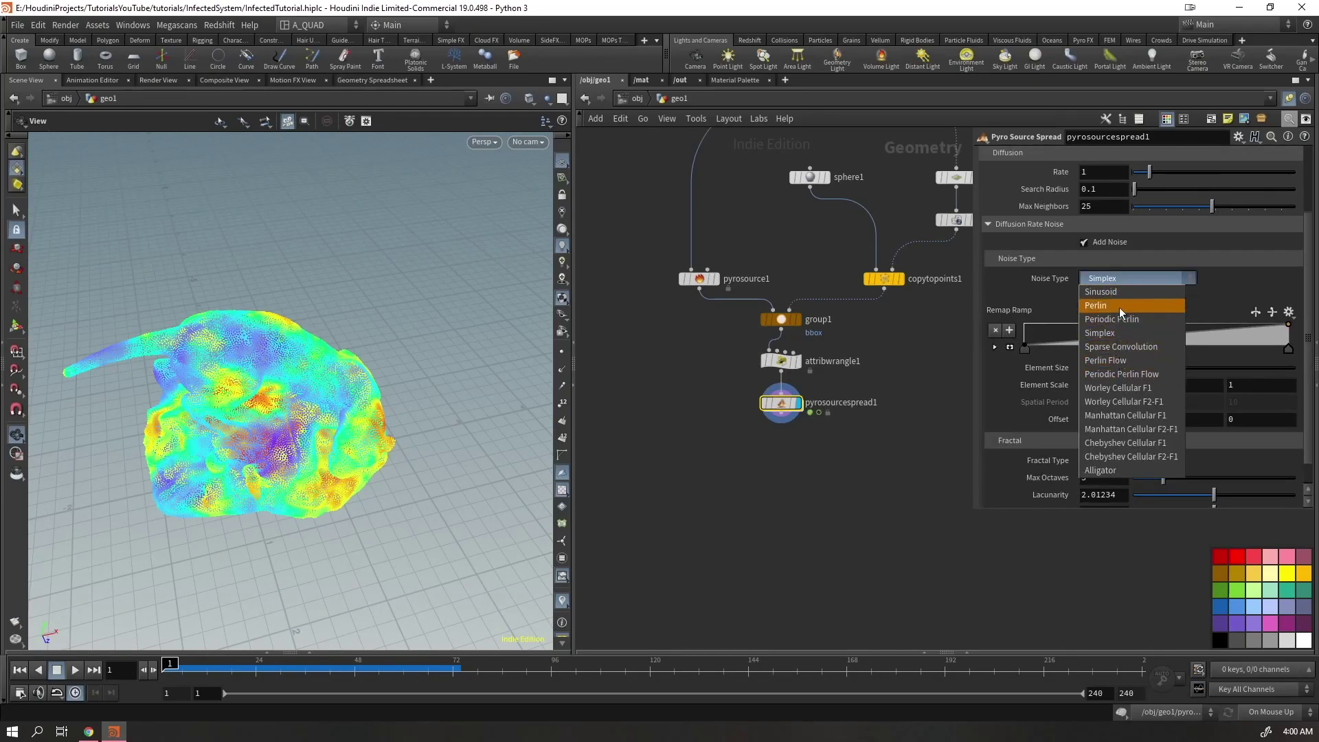
pyautogui.click(1106, 471)
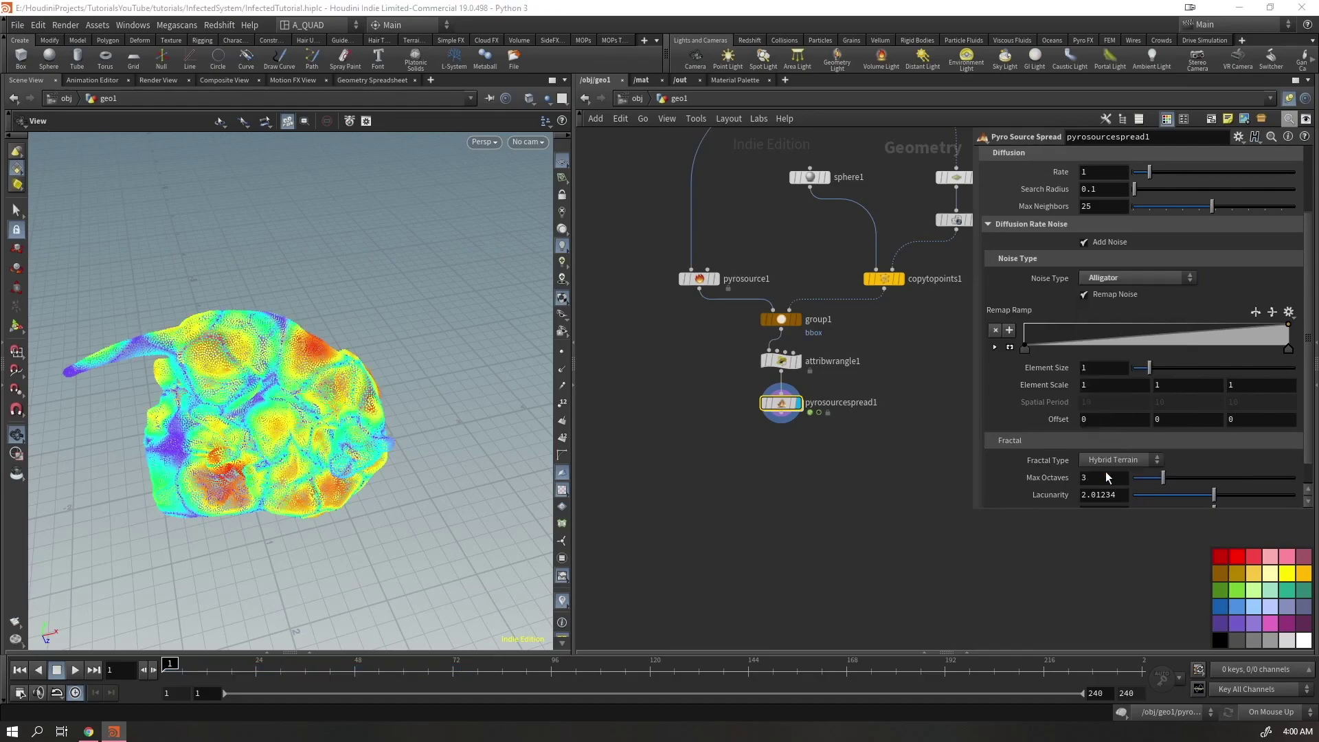
pyautogui.moveTo(261, 412); pyautogui.dragTo(188, 407)
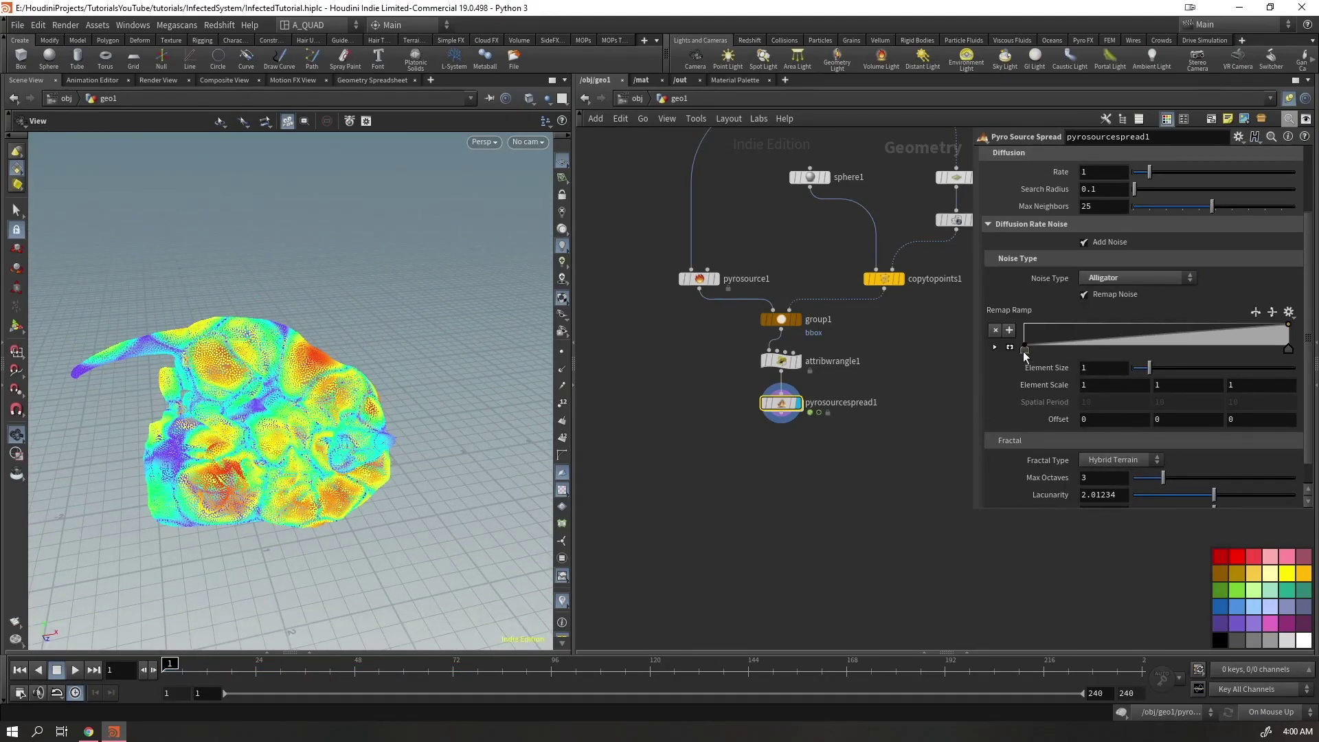
# Try shifting the noise Remap Ramp's start point, including with Auto Update, and restore the On Mouse Up update mode
pyautogui.moveTo(1024, 350)
pyautogui.mouseDown()
pyautogui.moveTo(1202, 355)
pyautogui.moveTo(1117, 365)
pyautogui.moveTo(1046, 349)
pyautogui.mouseUp()
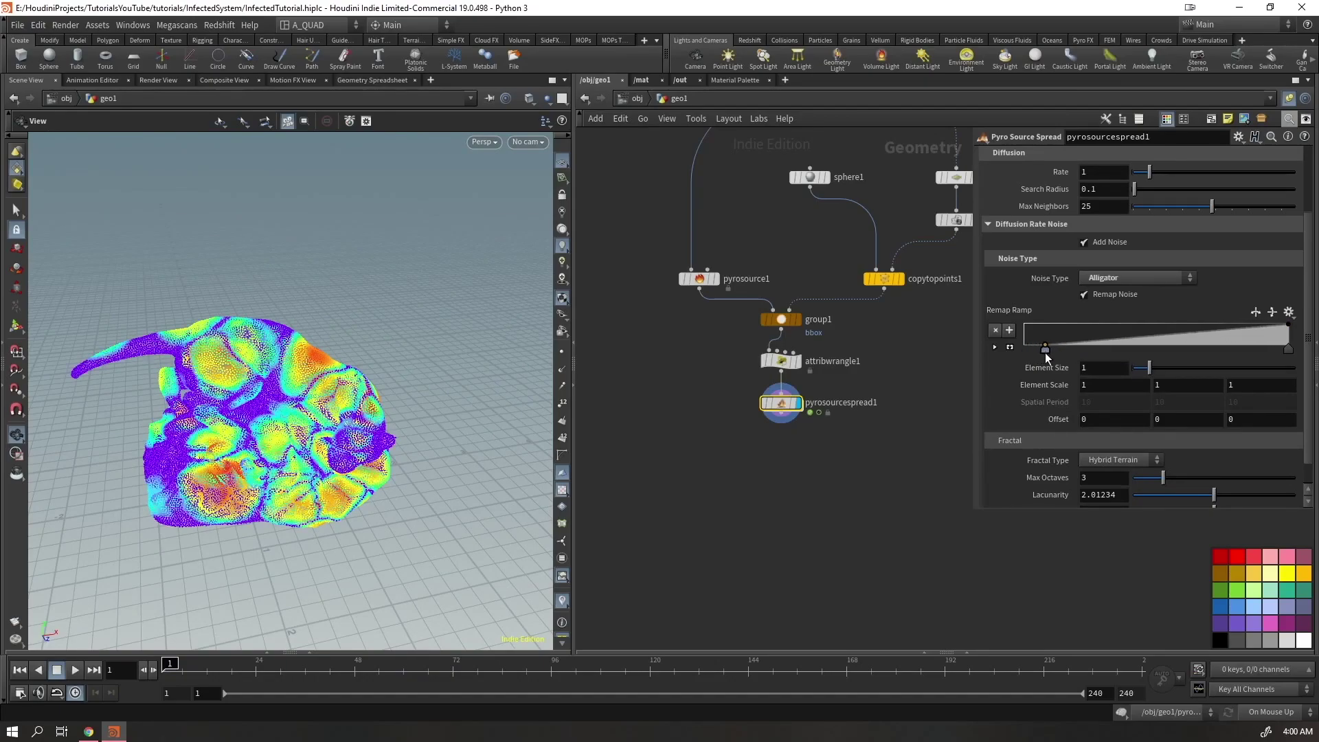
pyautogui.click(1259, 718)
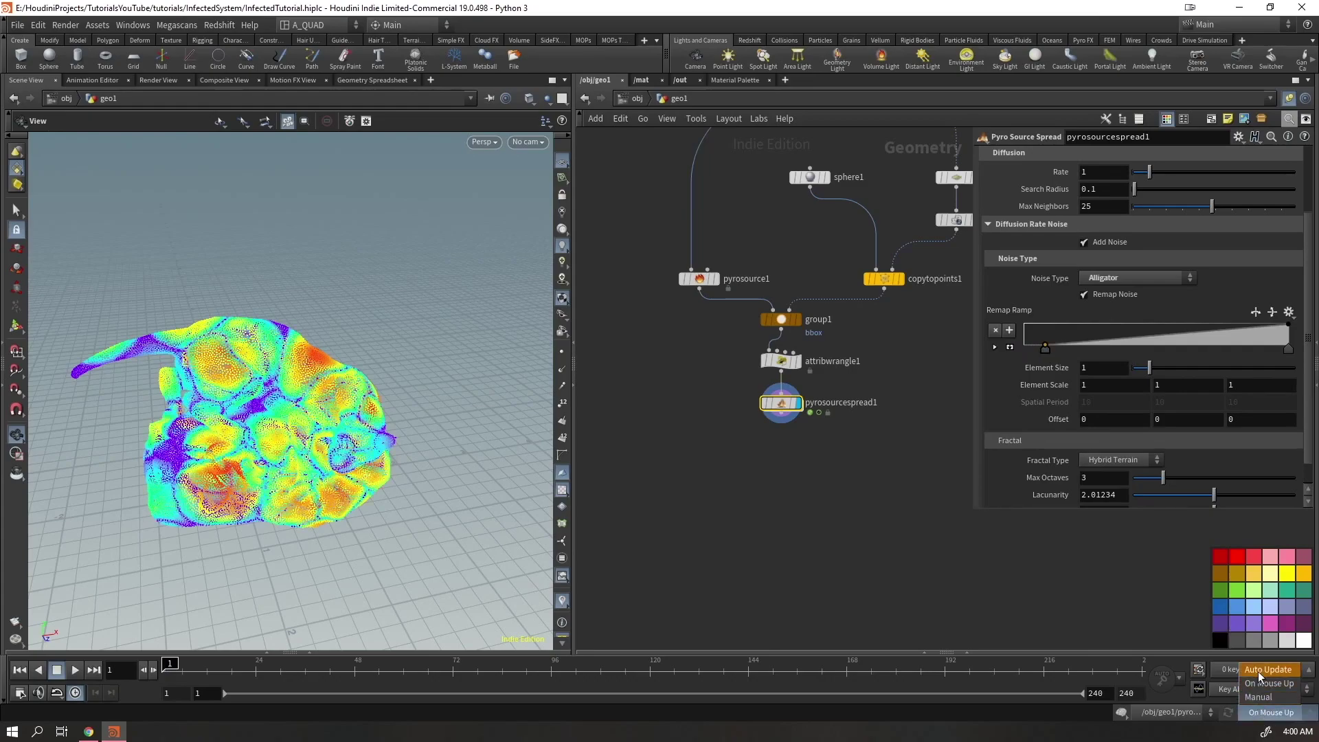
pyautogui.click(1261, 677)
pyautogui.moveTo(1045, 347); pyautogui.dragTo(979, 352)
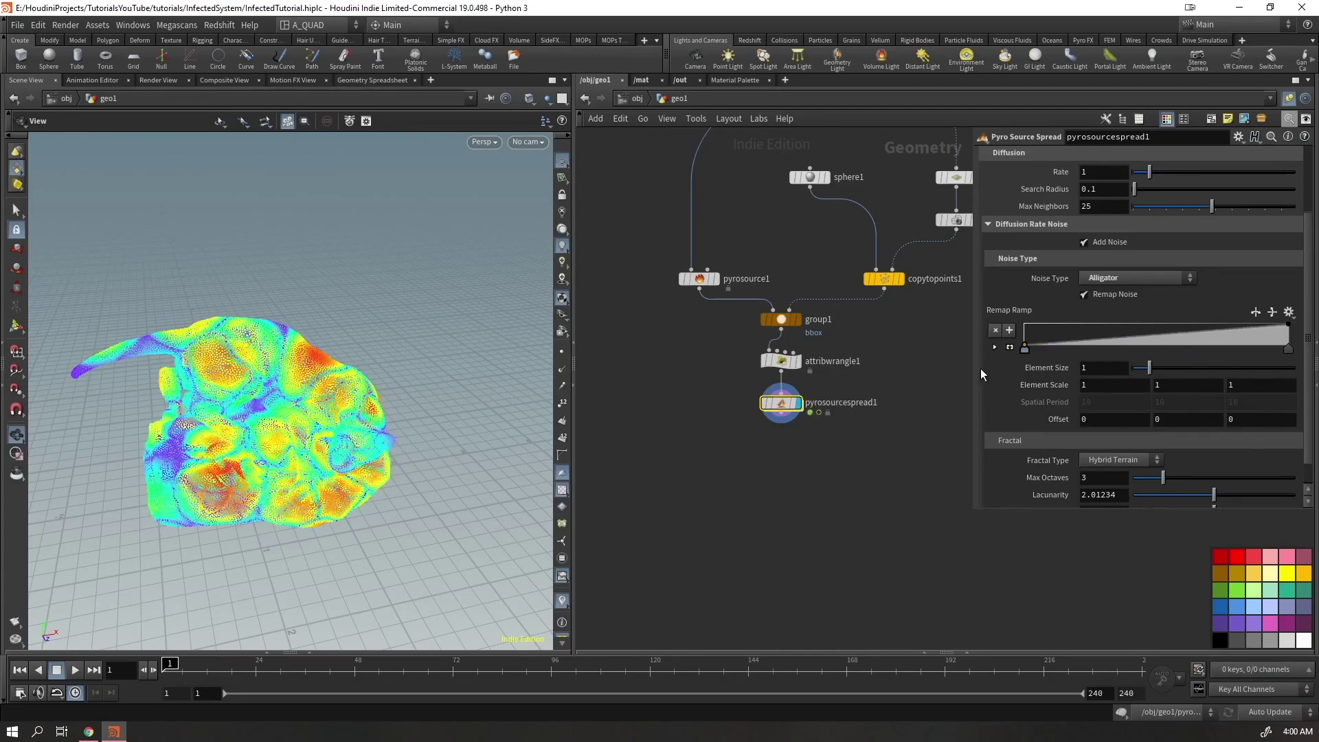
pyautogui.click(1269, 712)
pyautogui.click(1264, 693)
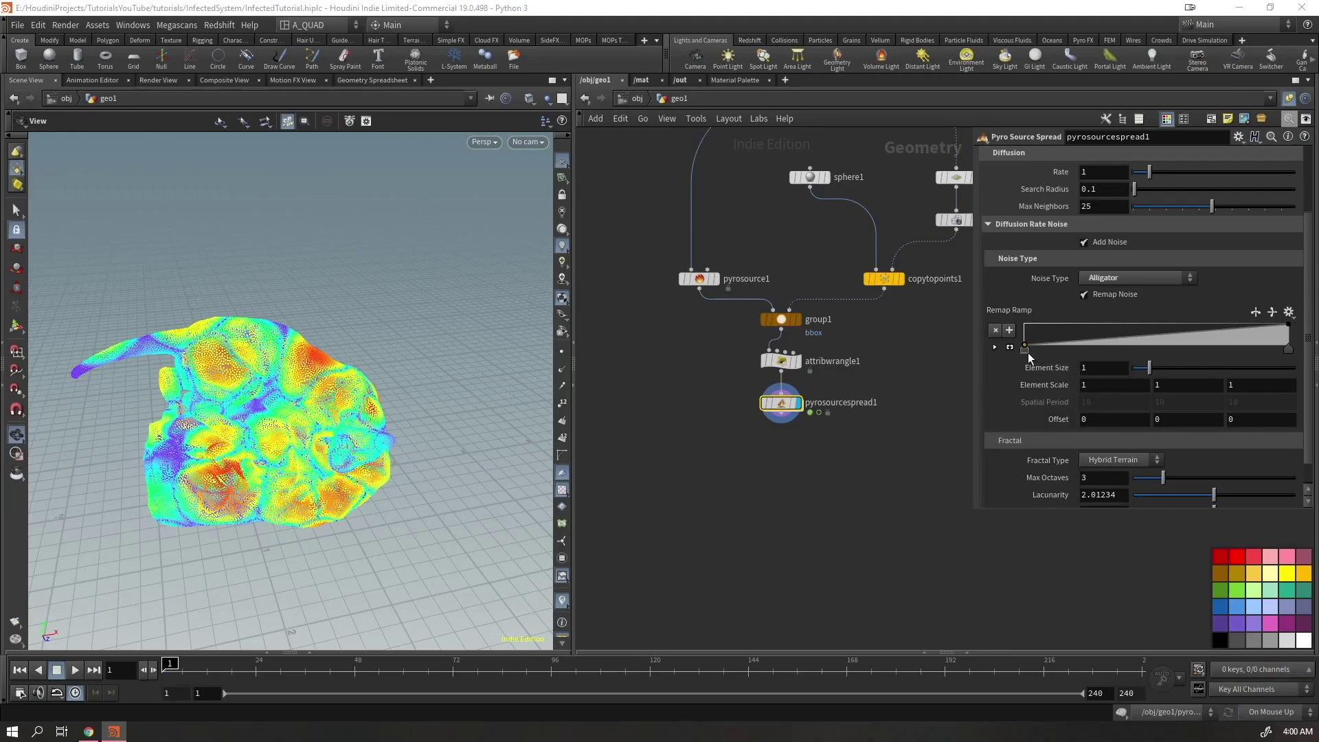
# Tighten the diffusion noise's Remap Ramp by moving its start point slightly inward and its end point to about three quarters of the width
pyautogui.moveTo(1024, 348); pyautogui.dragTo(1093, 350)
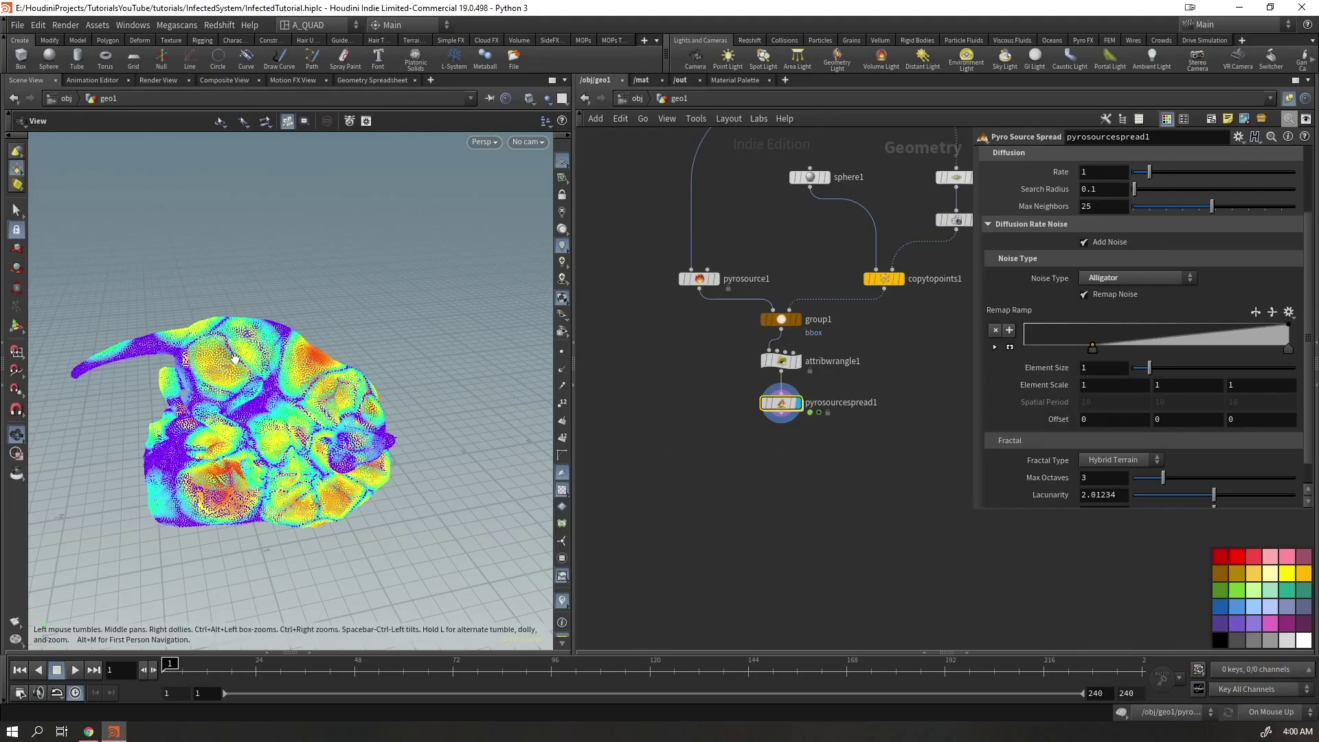
pyautogui.moveTo(267, 360); pyautogui.dragTo(292, 443)
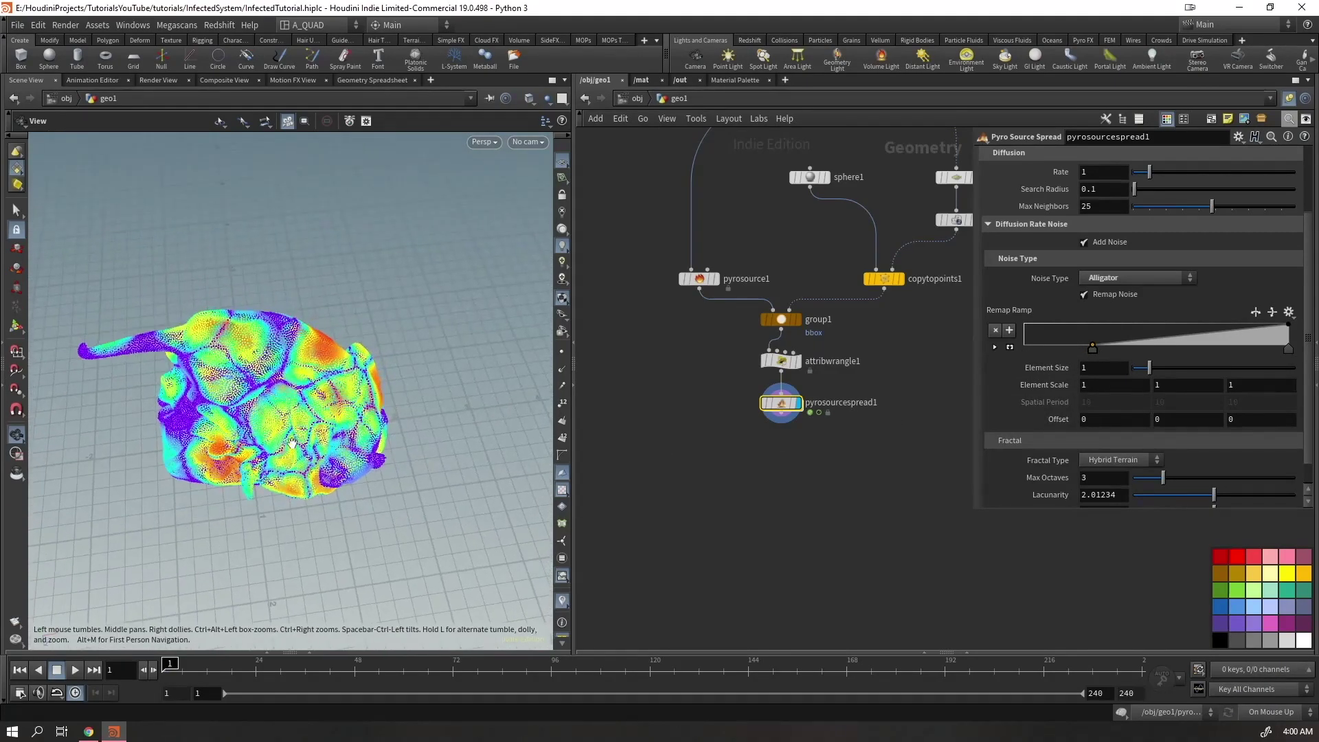
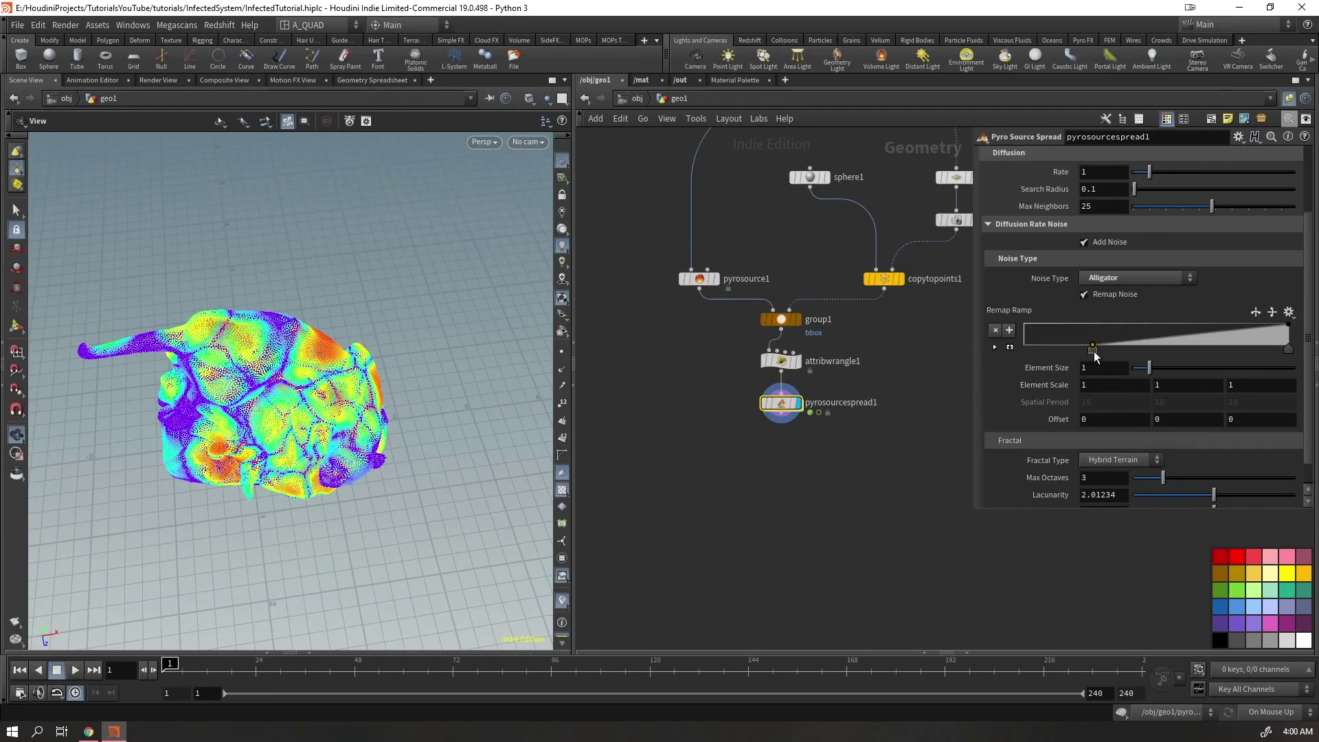
pyautogui.moveTo(1094, 356); pyautogui.dragTo(1041, 361)
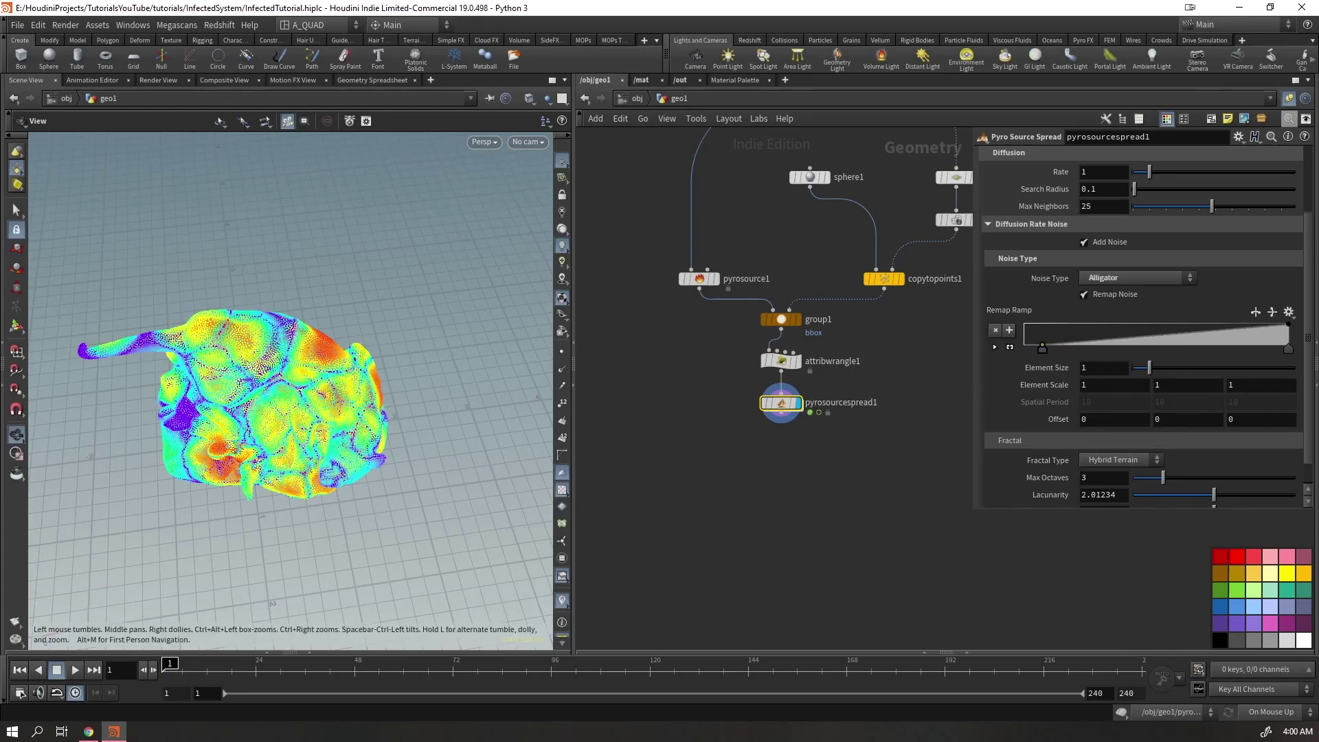
pyautogui.moveTo(1043, 348); pyautogui.dragTo(1059, 348)
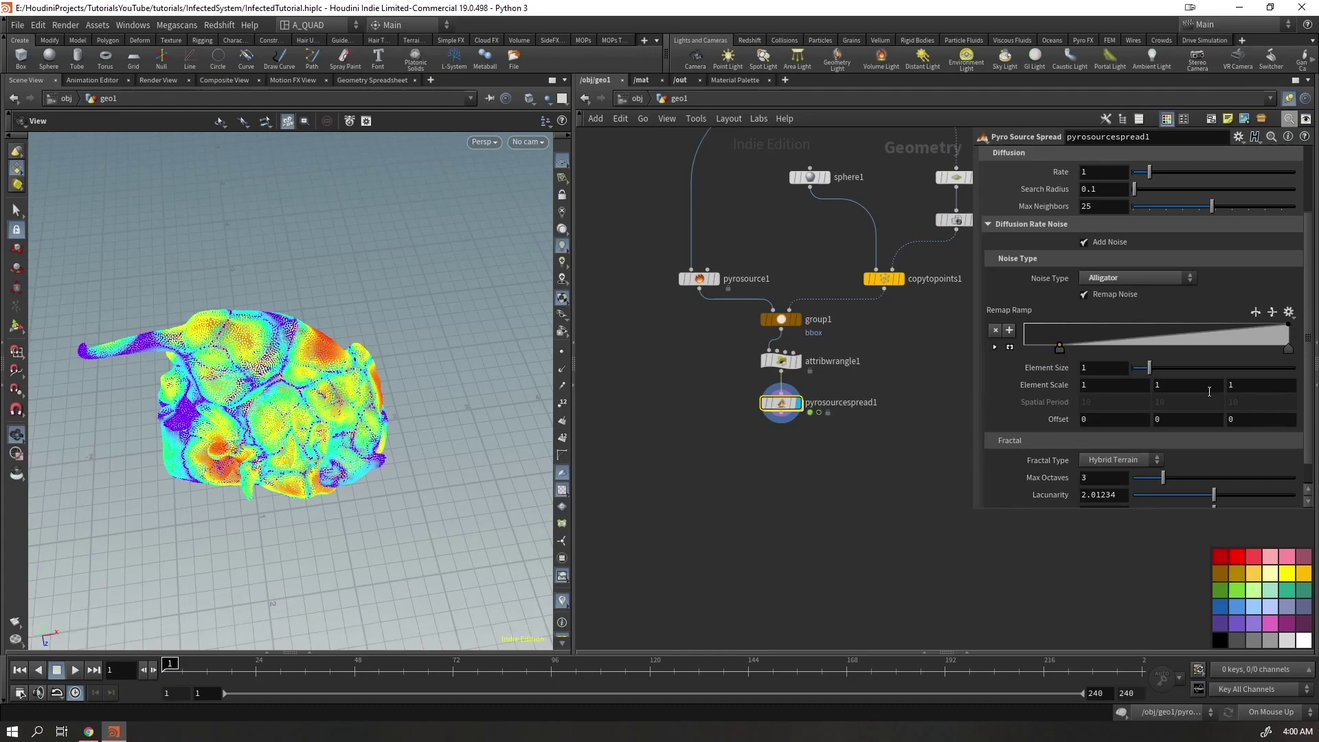
pyautogui.moveTo(1288, 349); pyautogui.dragTo(1216, 327)
pyautogui.moveTo(288, 412); pyautogui.dragTo(357, 405)
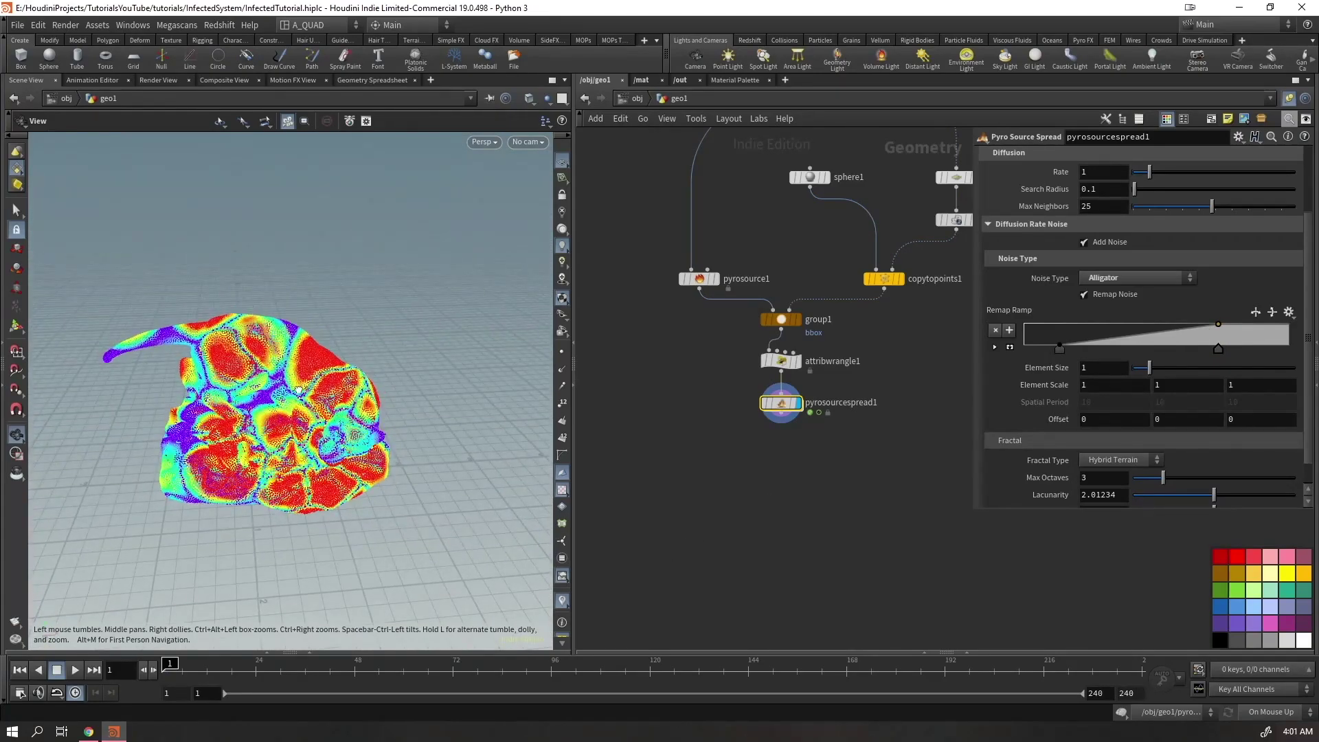
# Set the diffusion noise's Element Size to 0.5 and its Element Scale to 0.5 on all three axes
pyautogui.doubleClick(1084, 368)
pyautogui.write('0.5')
pyautogui.press('Return')
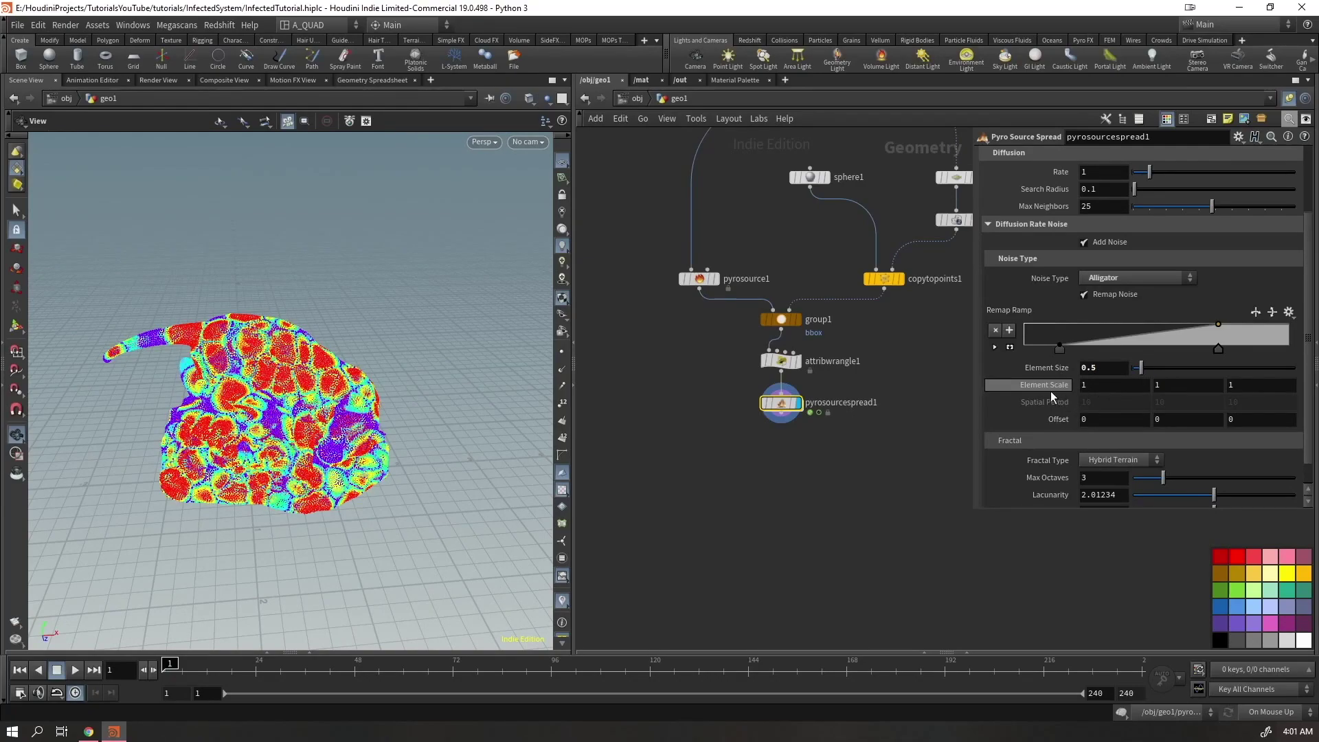
pyautogui.moveTo(1043, 385); pyautogui.dragTo(1005, 385, button='middle')
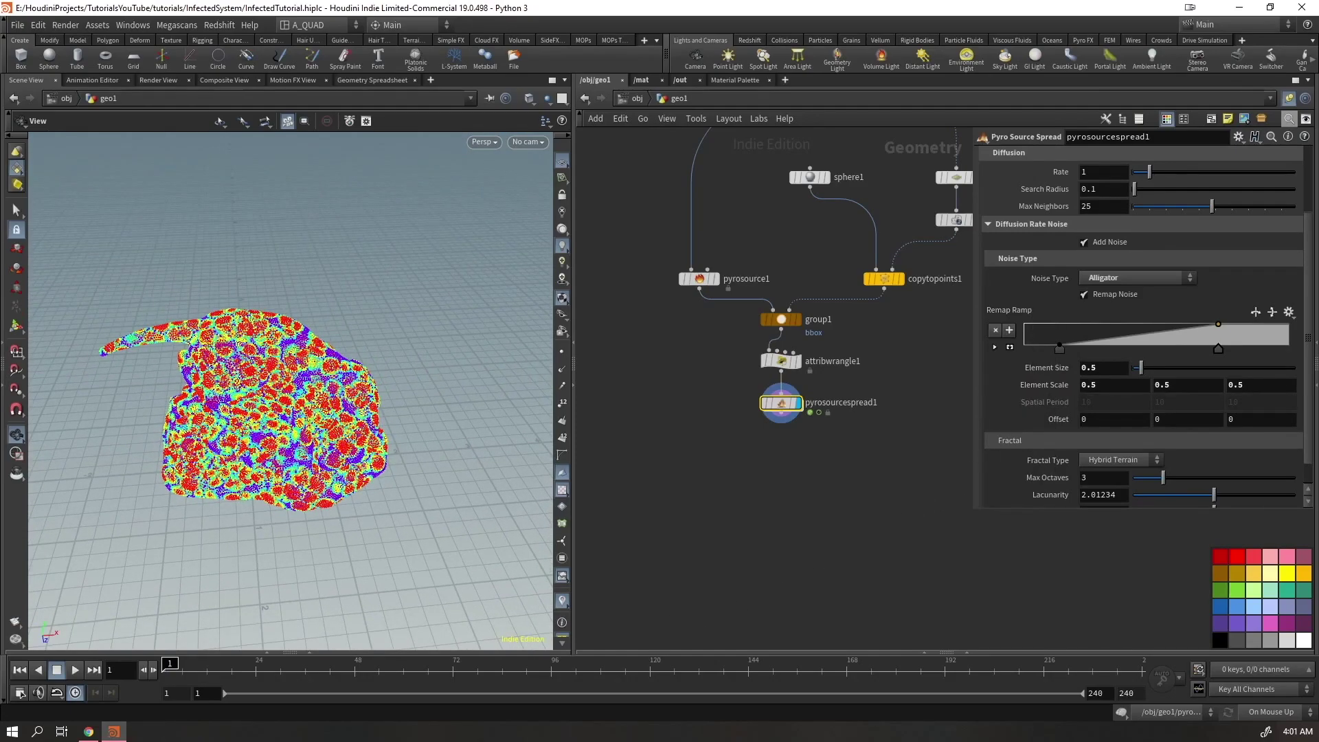
# Switch the visualization to Temperature, play the simulation to review the noisy spread, and return to the first frame
pyautogui.scroll(1, 1150, 273)
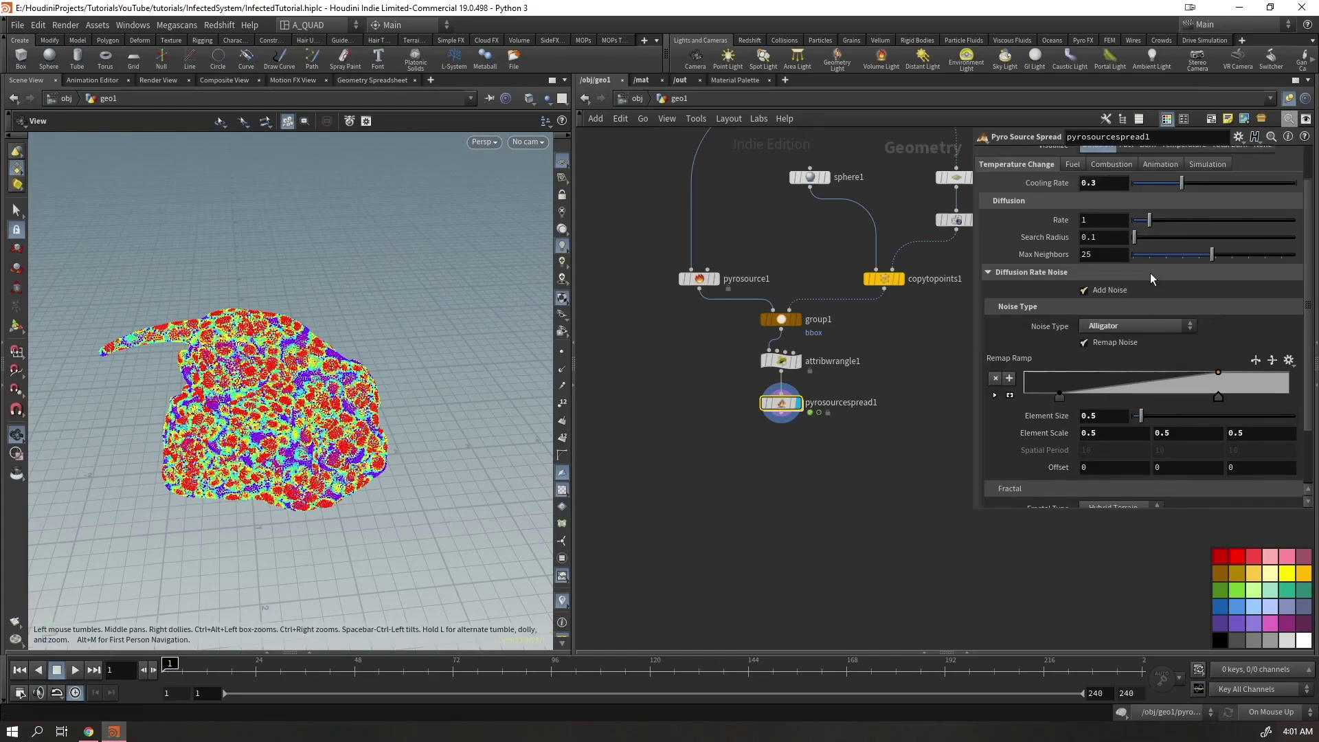
pyautogui.scroll(1, 1150, 273)
pyautogui.click(1175, 184)
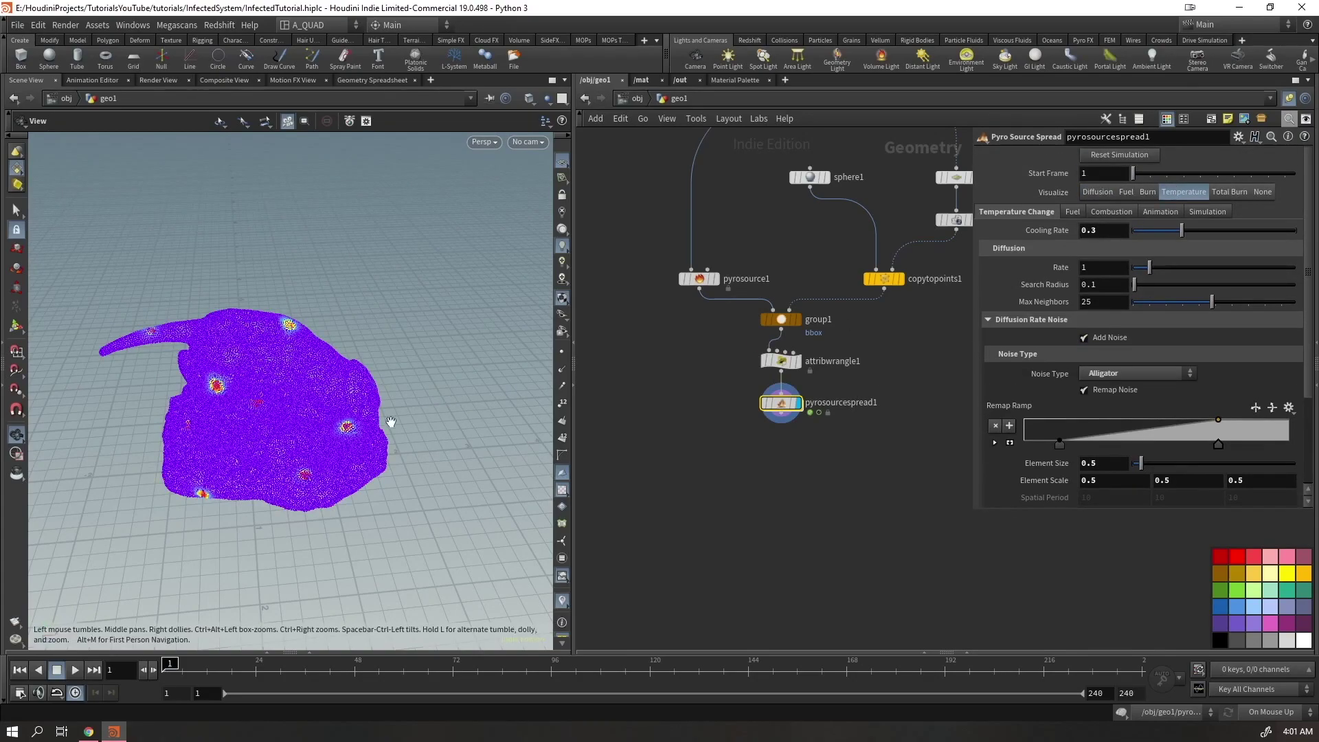
pyautogui.press('Up')
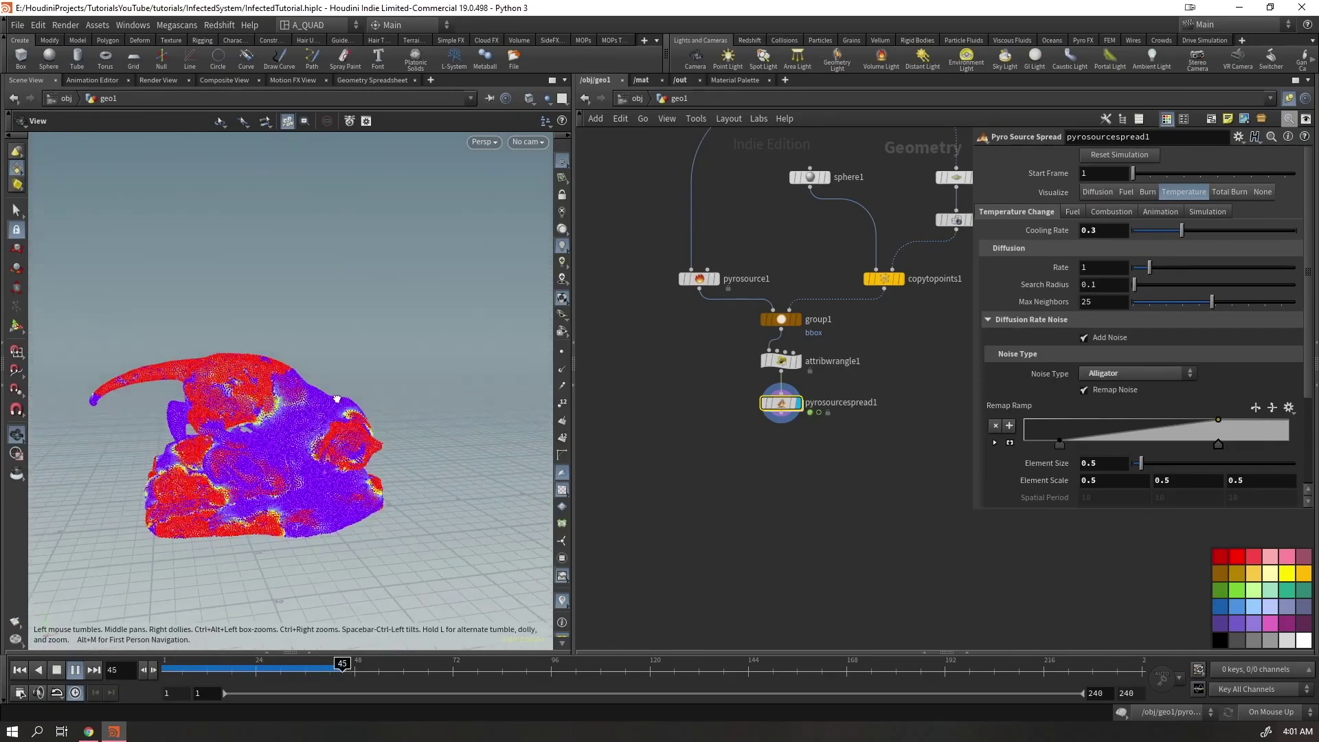
pyautogui.moveTo(348, 391); pyautogui.dragTo(302, 456)
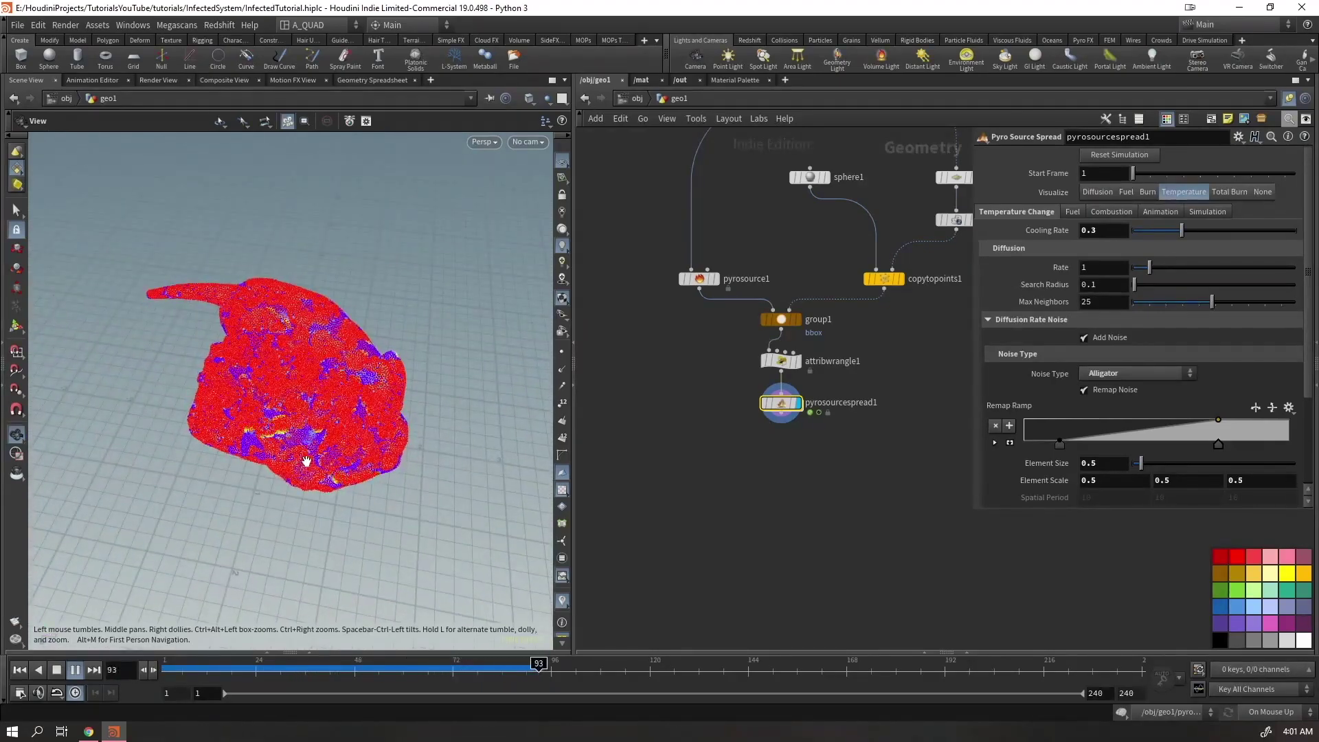
pyautogui.hotkey('ctrl', 'Up')
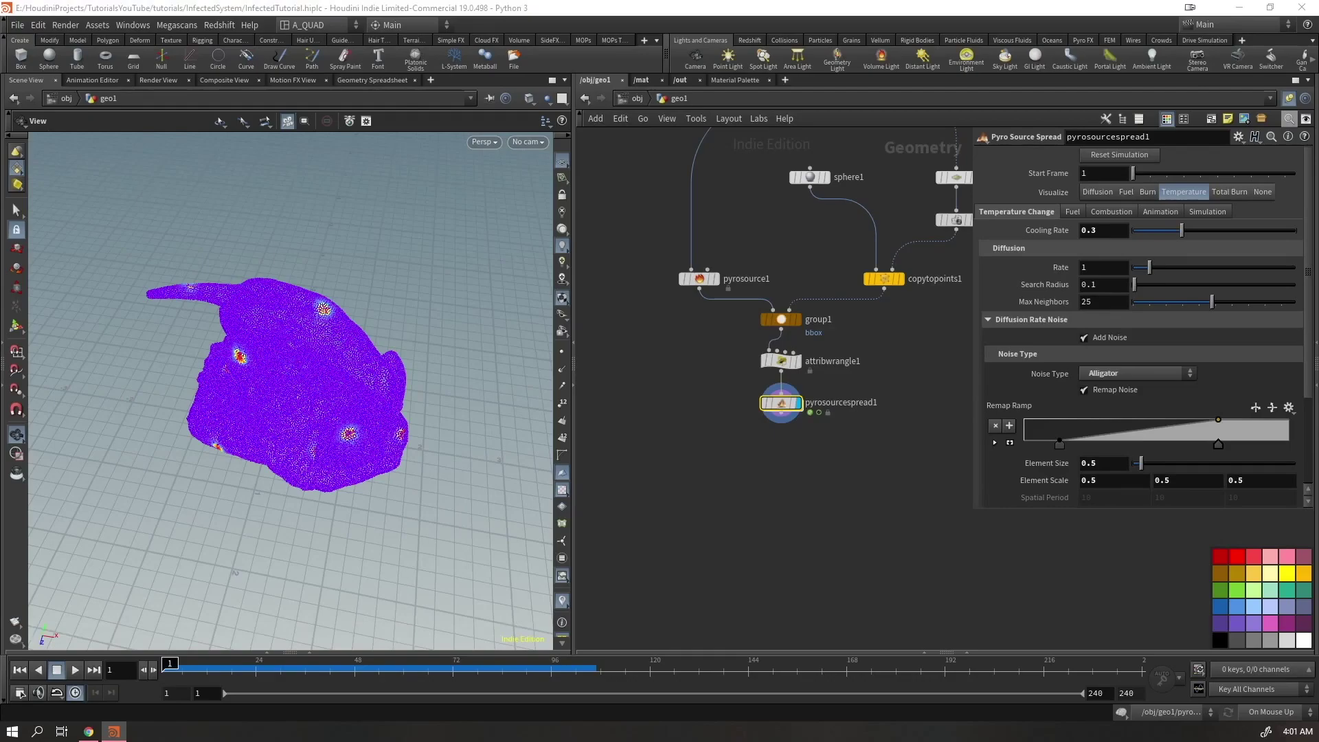
# Create an Attribute VOP node and enter its VEX network
pyautogui.press('Tab')
pyautogui.write('a')
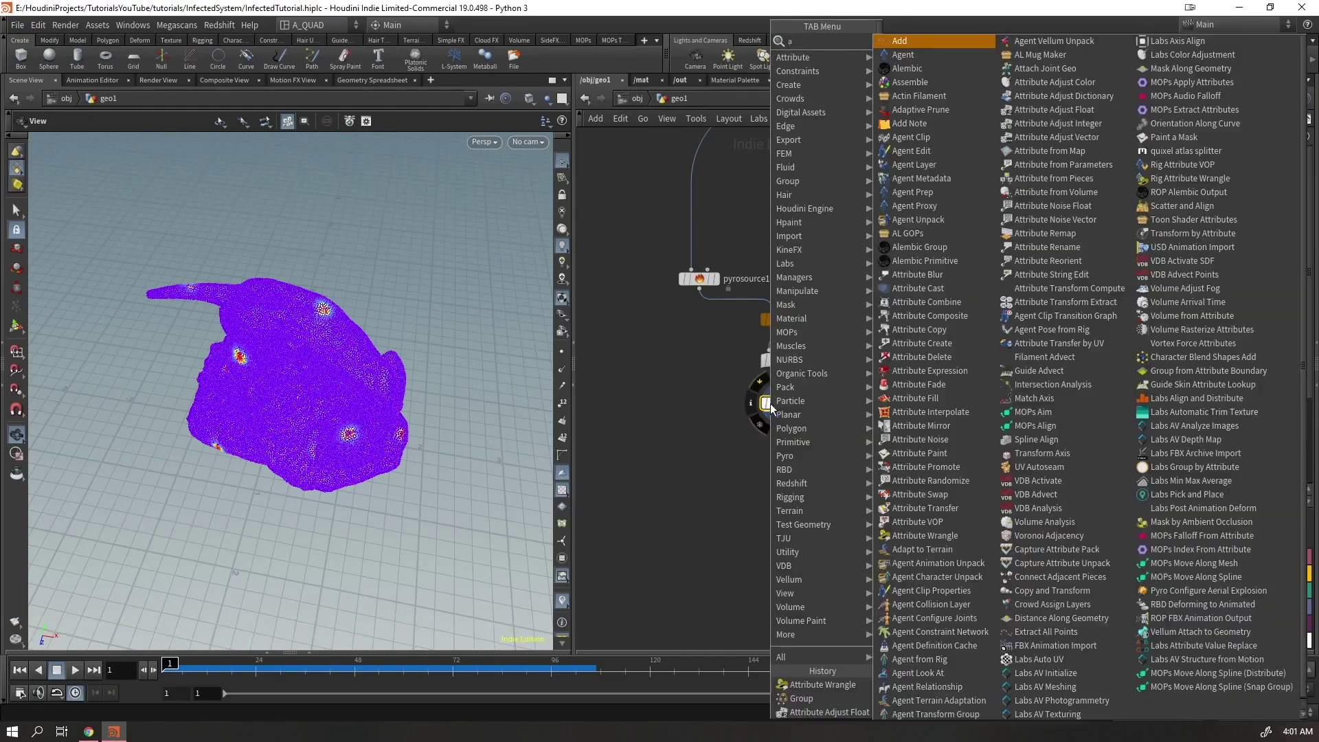
pyautogui.write('ttribute vop')
pyautogui.press('Return')
pyautogui.press('Return')
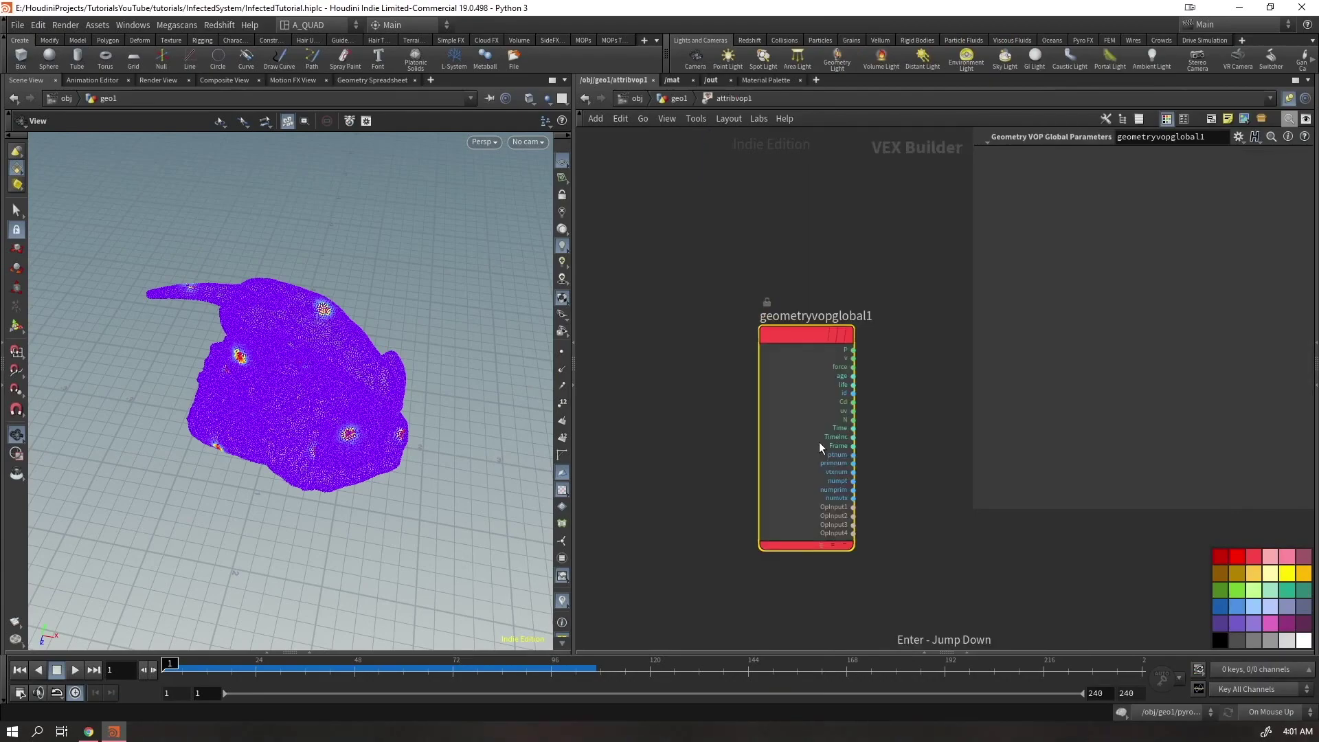
# Return to the geometry network, compare the Pyro Source Spread's visualization modes, and inspect the node's point attributes
pyautogui.click(678, 98)
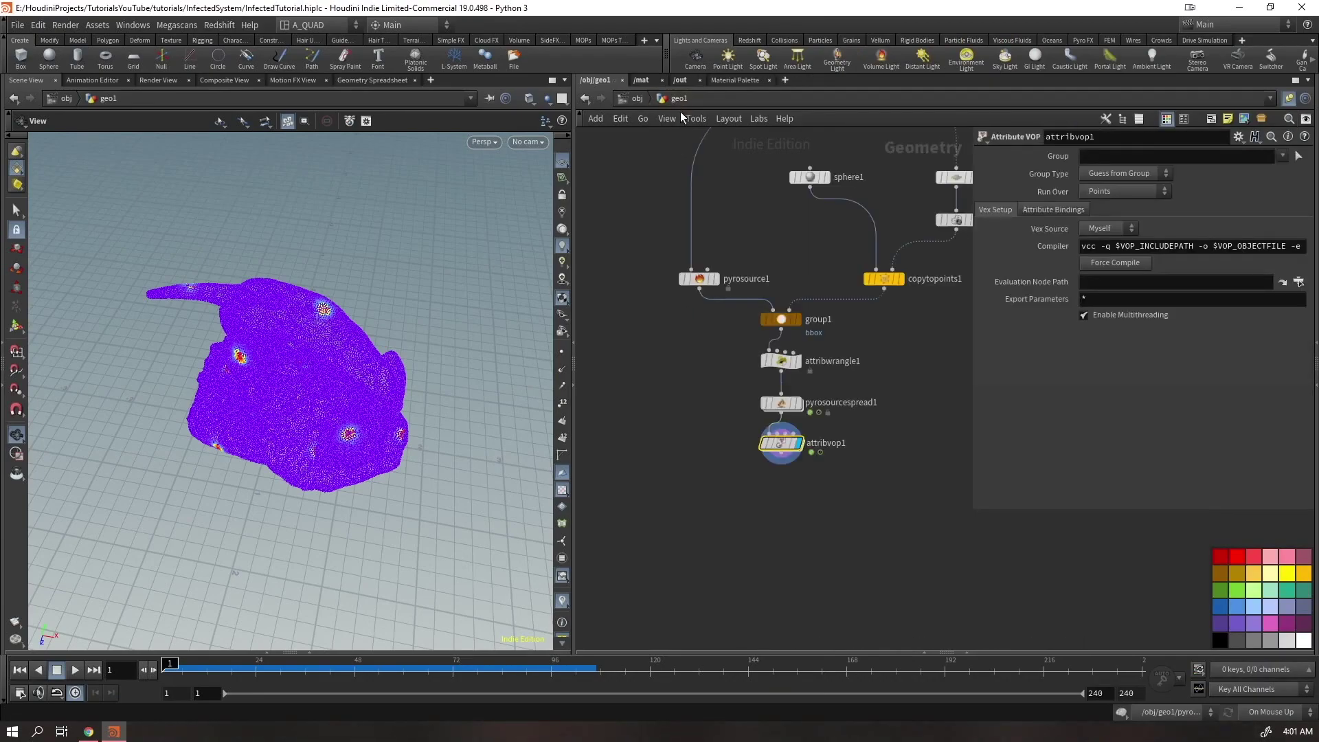
pyautogui.click(779, 406)
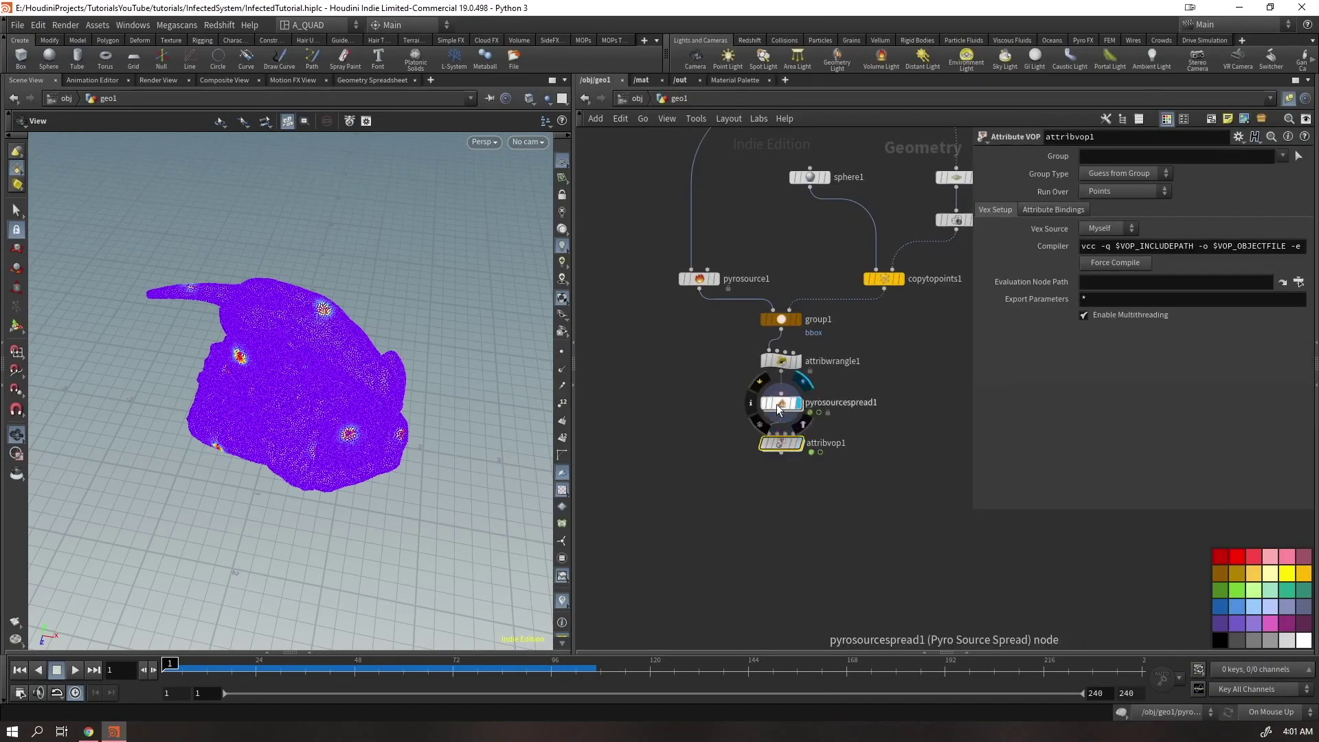
pyautogui.middleClick(780, 407)
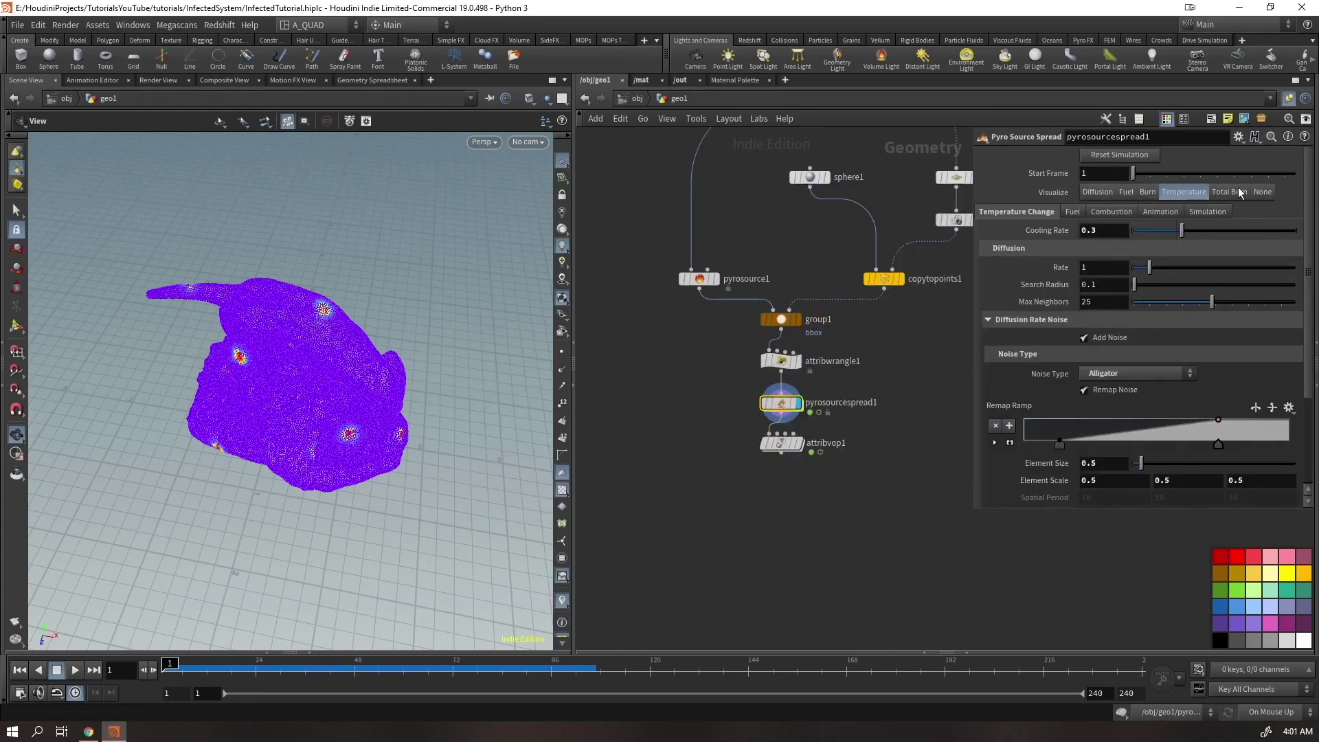
pyautogui.click(1147, 192)
pyautogui.click(1097, 192)
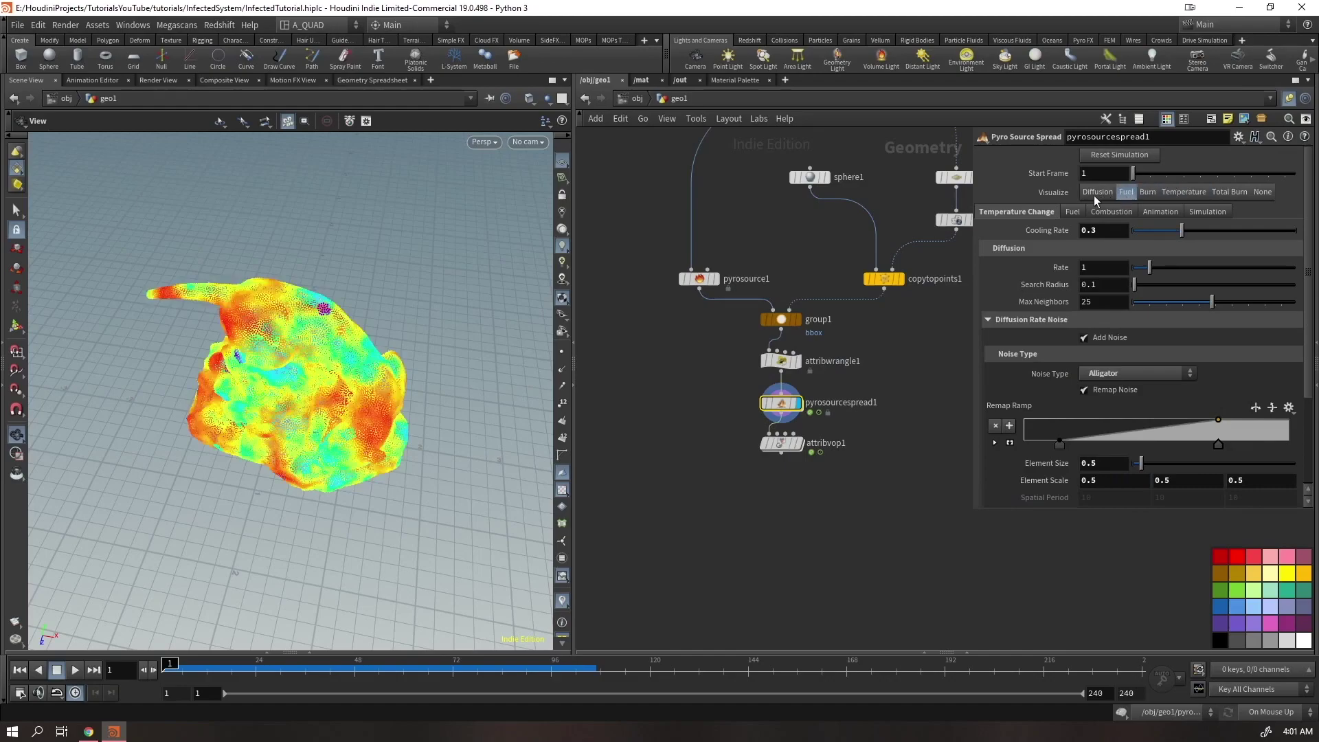
pyautogui.click(1183, 193)
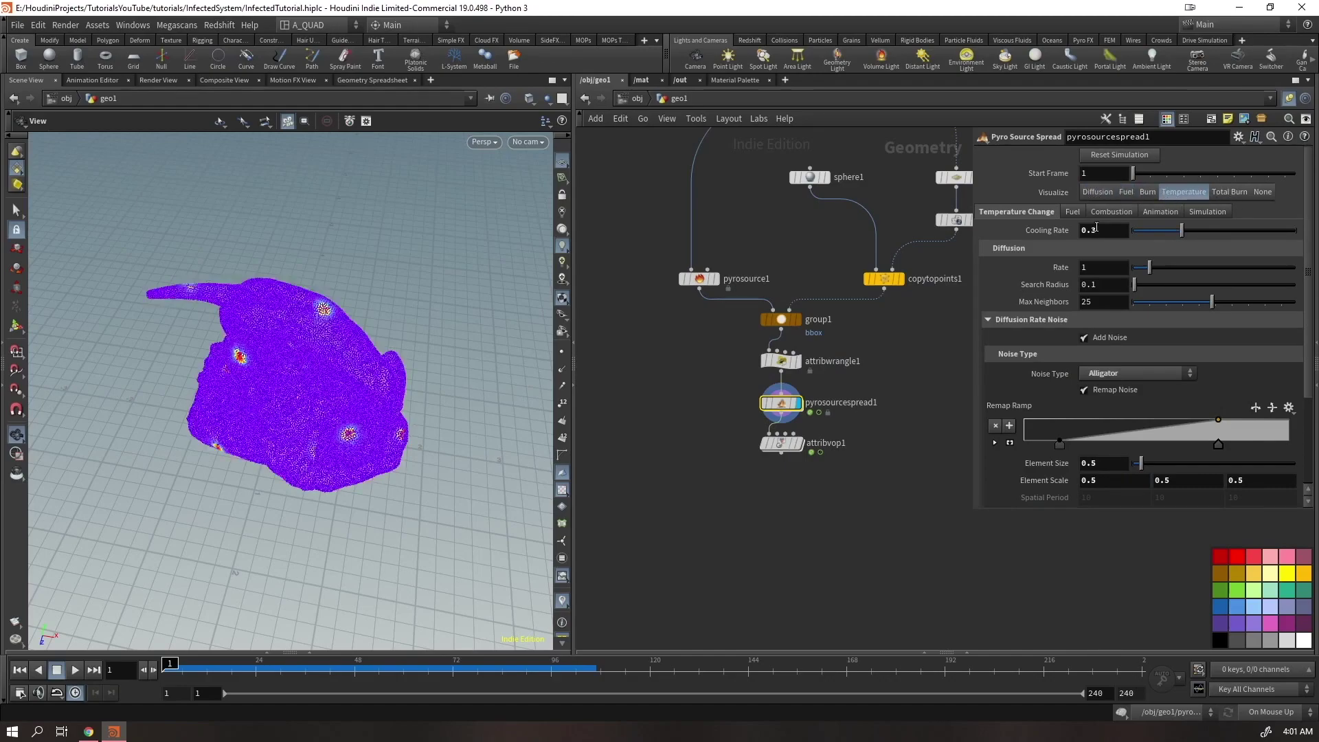
pyautogui.middleClick(793, 406)
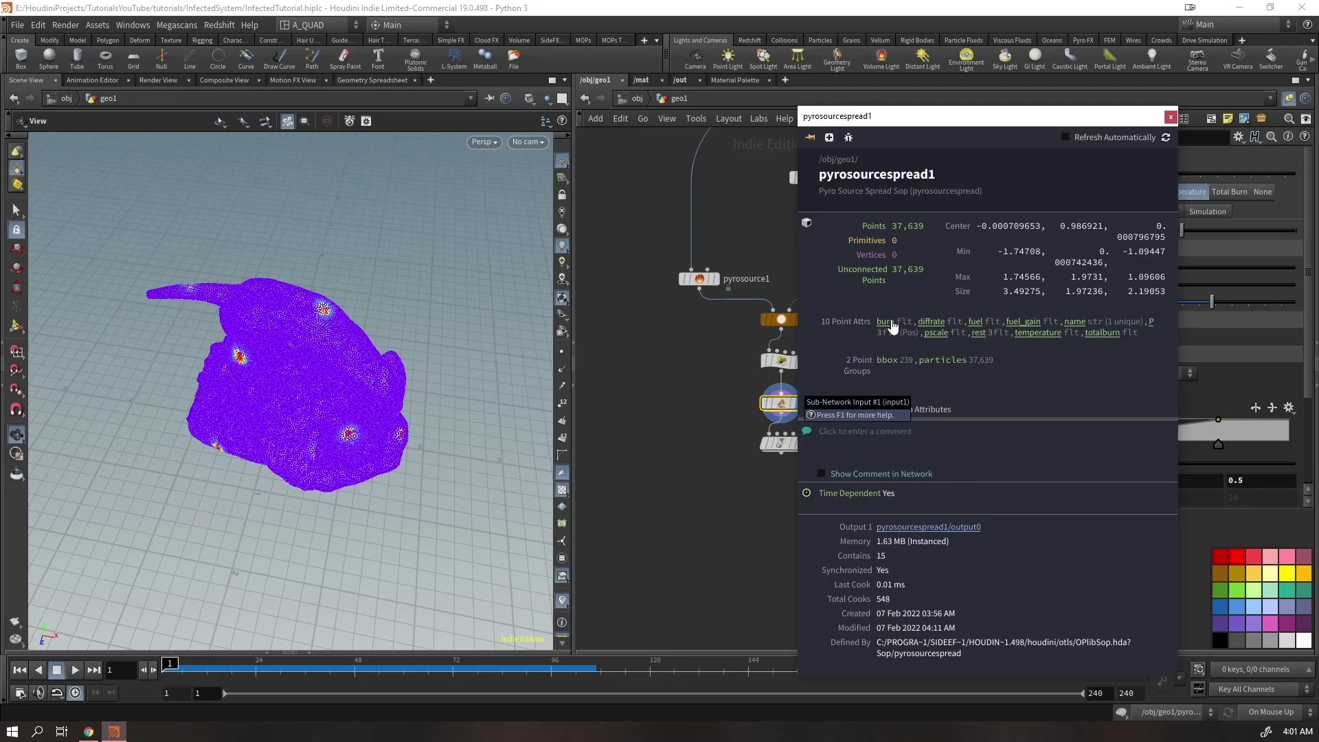
# Play the temperature simulation from a lower viewing angle and return to the first frame
pyautogui.moveTo(327, 385); pyautogui.dragTo(345, 350)
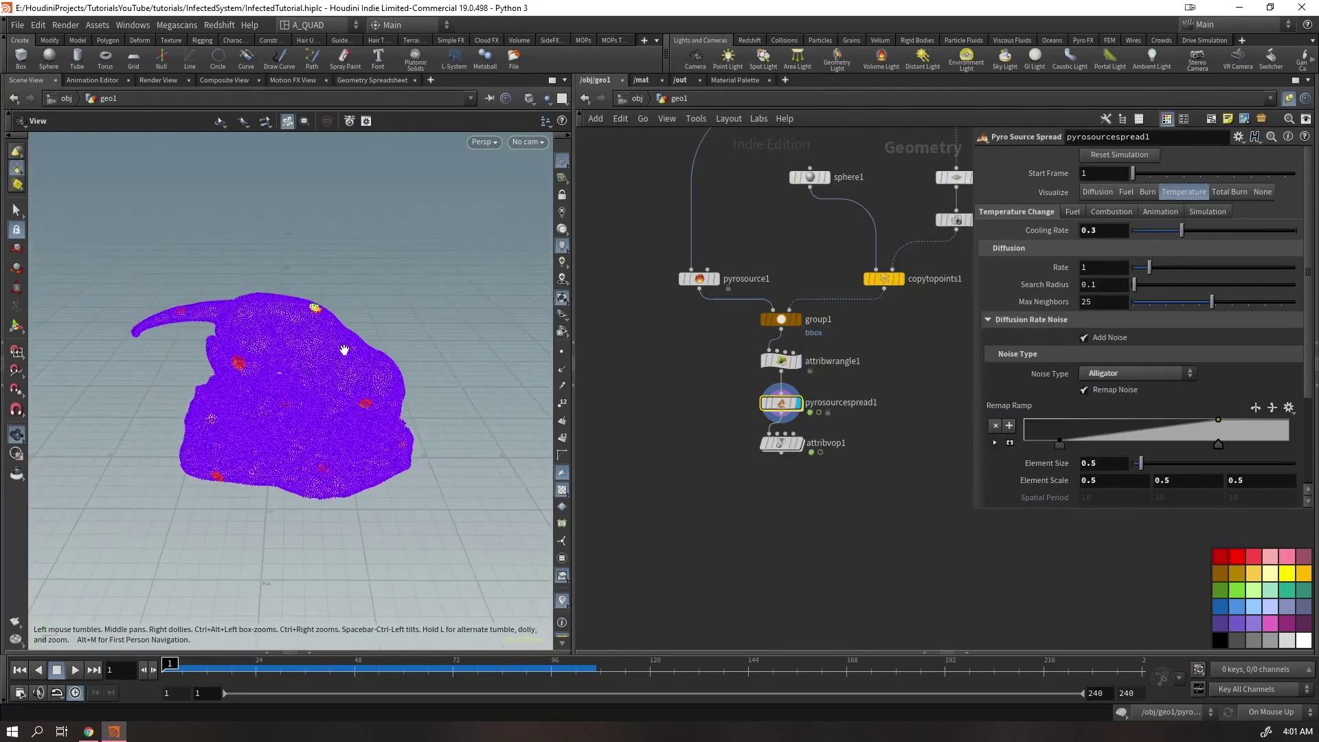
pyautogui.press('Up')
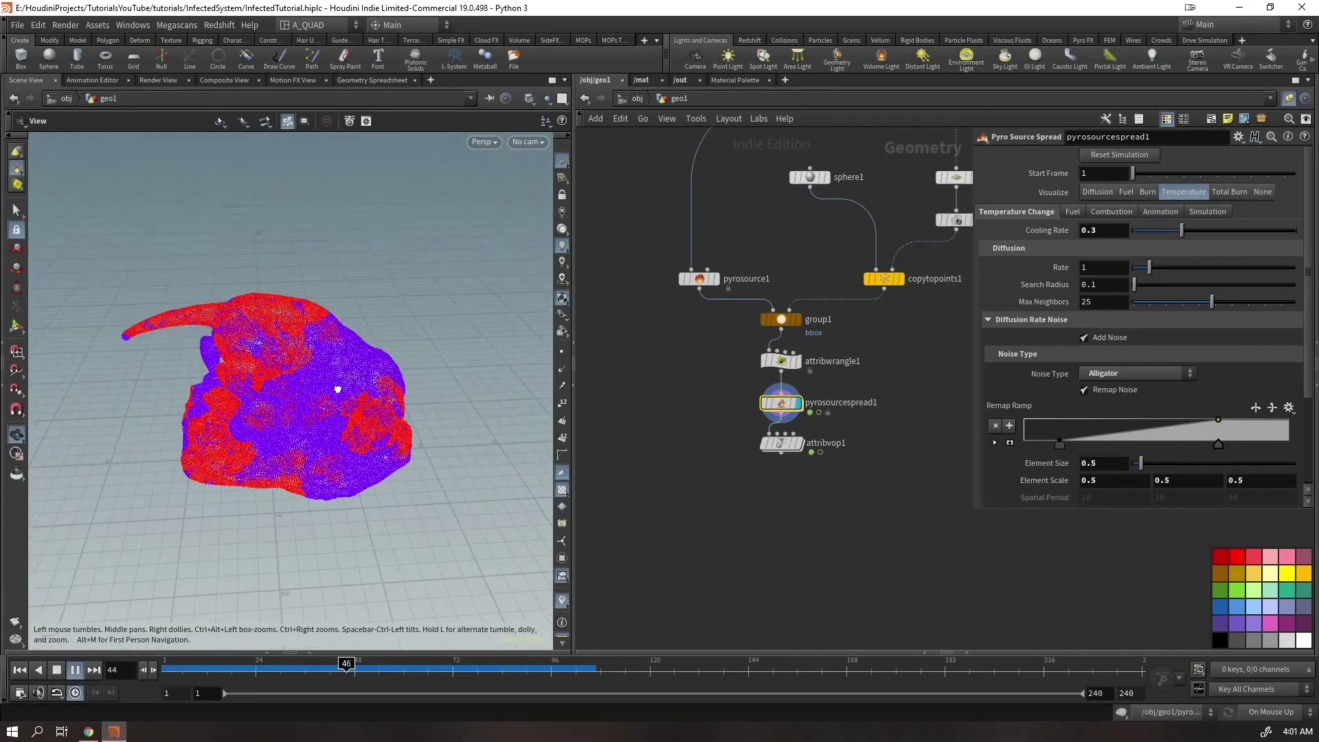
pyautogui.press('Up')
pyautogui.hotkey('ctrl', 'Up')
# Display the Attribute VOP's output and add a Bind node named burn inside its network
pyautogui.click(799, 443)
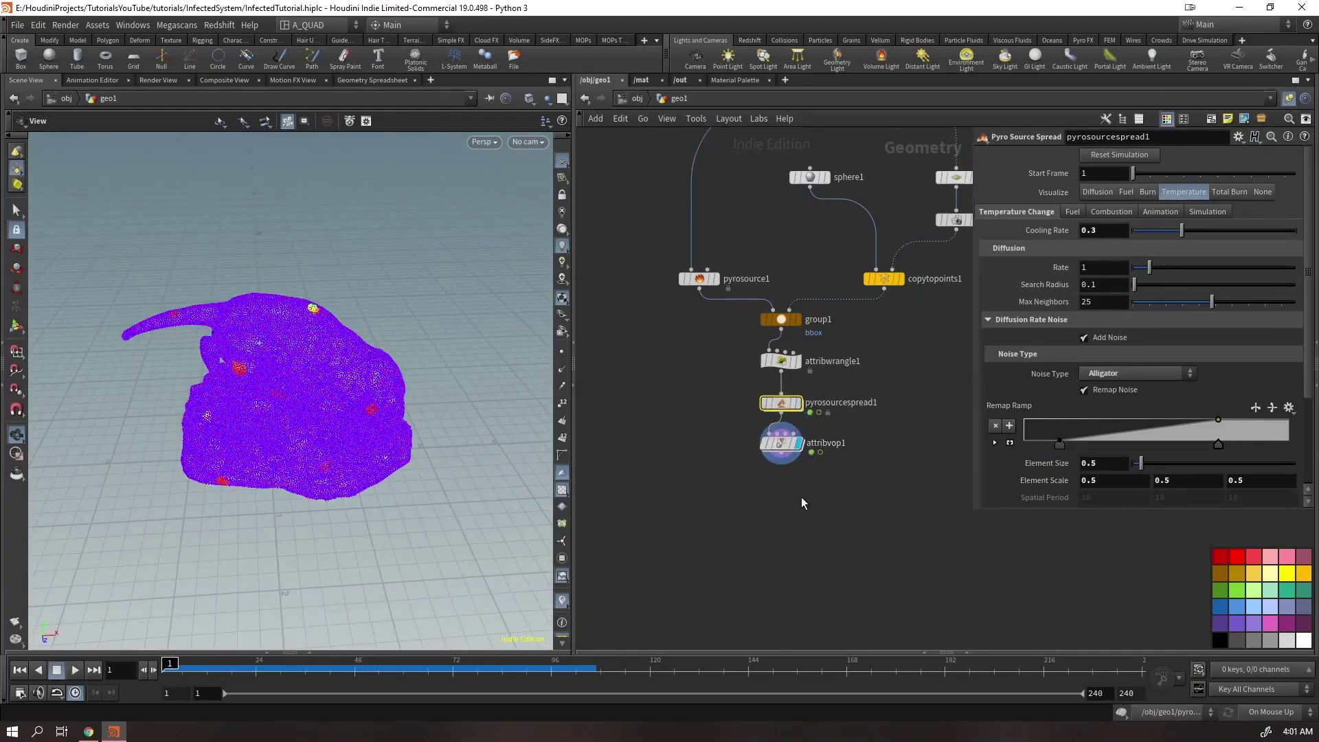
pyautogui.press('Return')
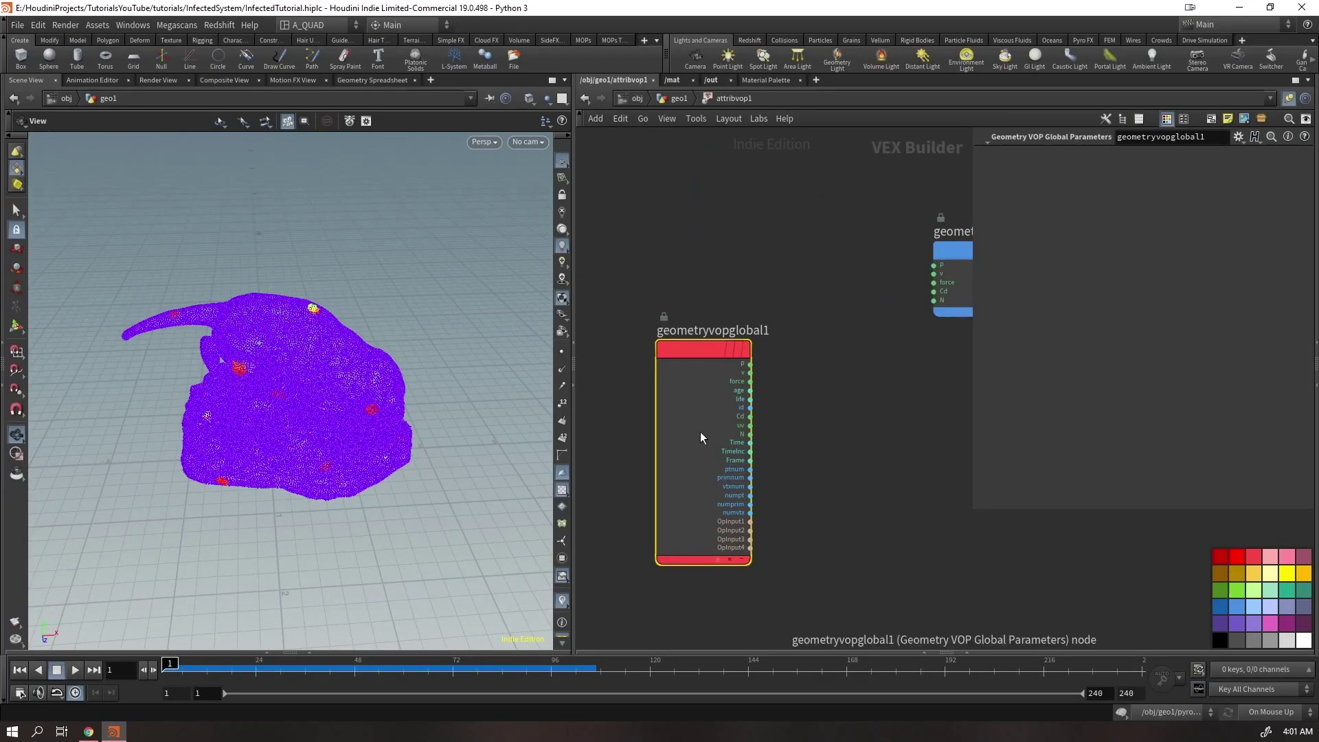
pyautogui.moveTo(699, 431); pyautogui.dragTo(640, 332)
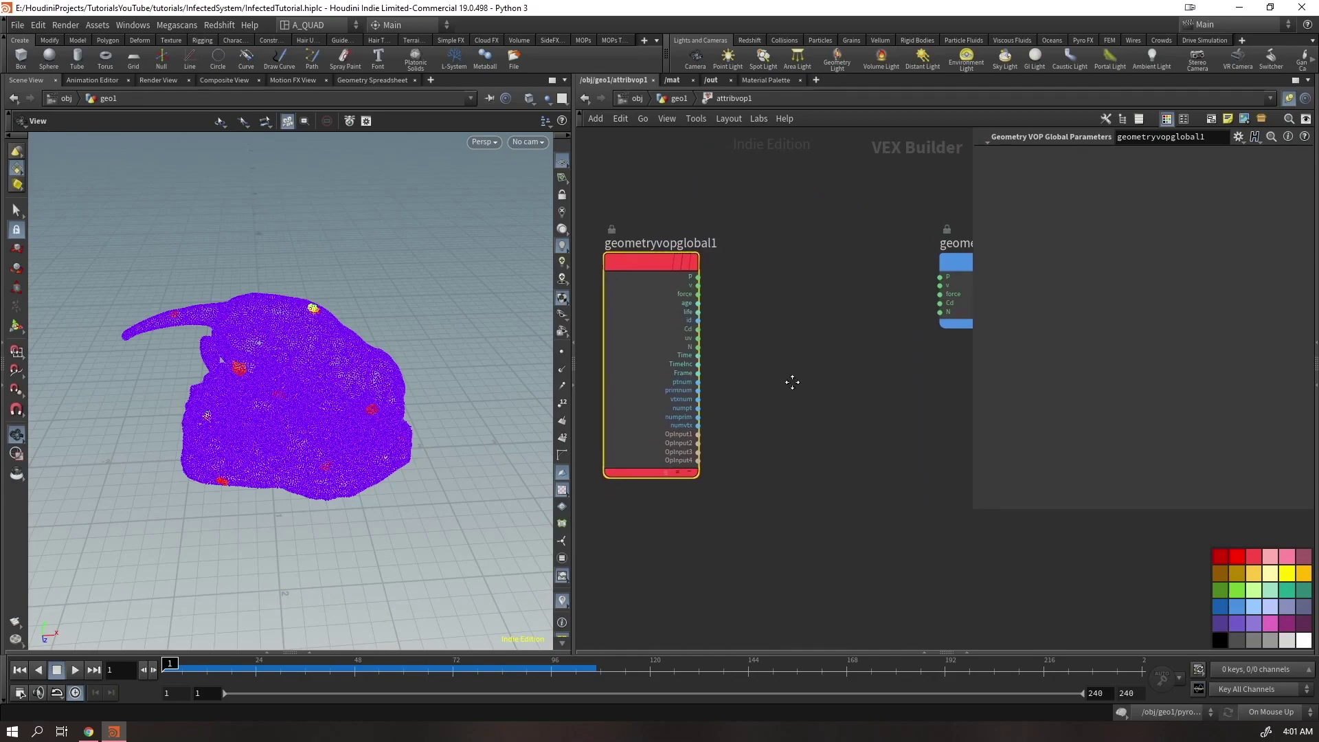
pyautogui.press('Tab')
pyautogui.write('bind')
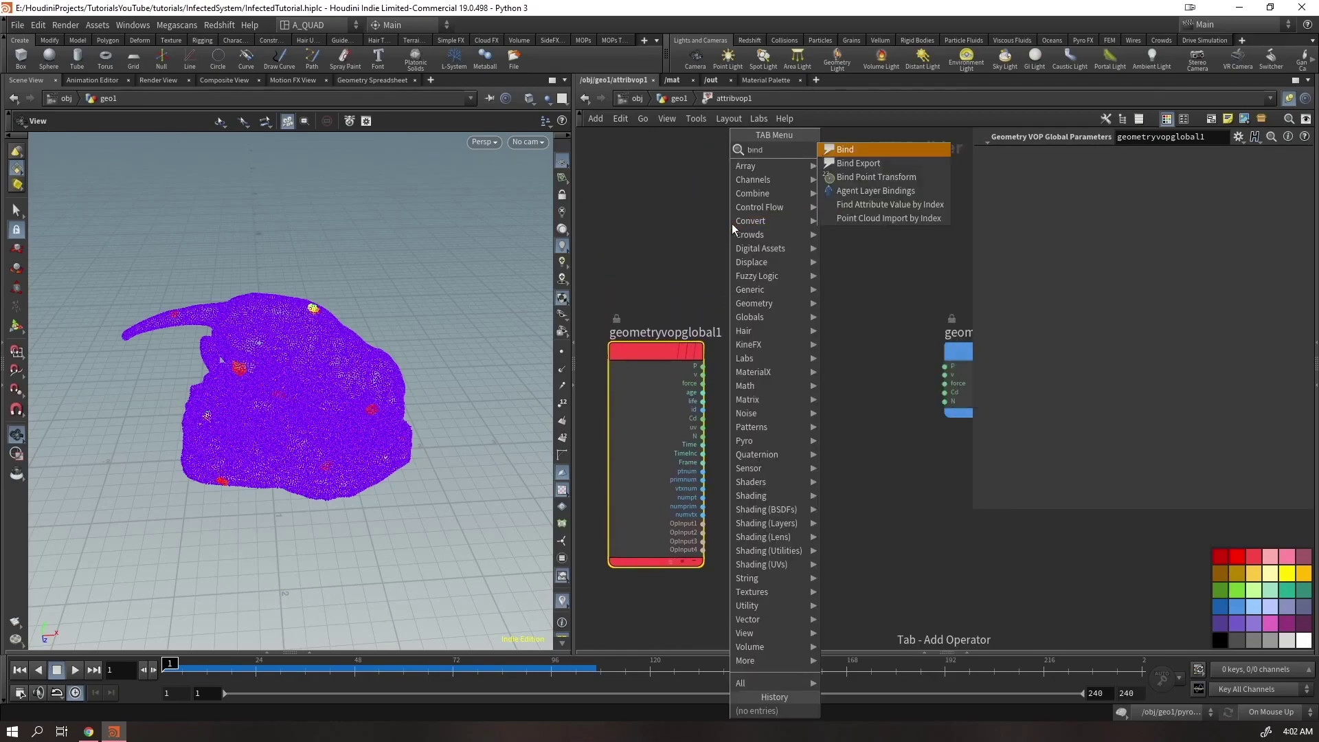
pyautogui.press('Return')
pyautogui.doubleClick(1155, 158)
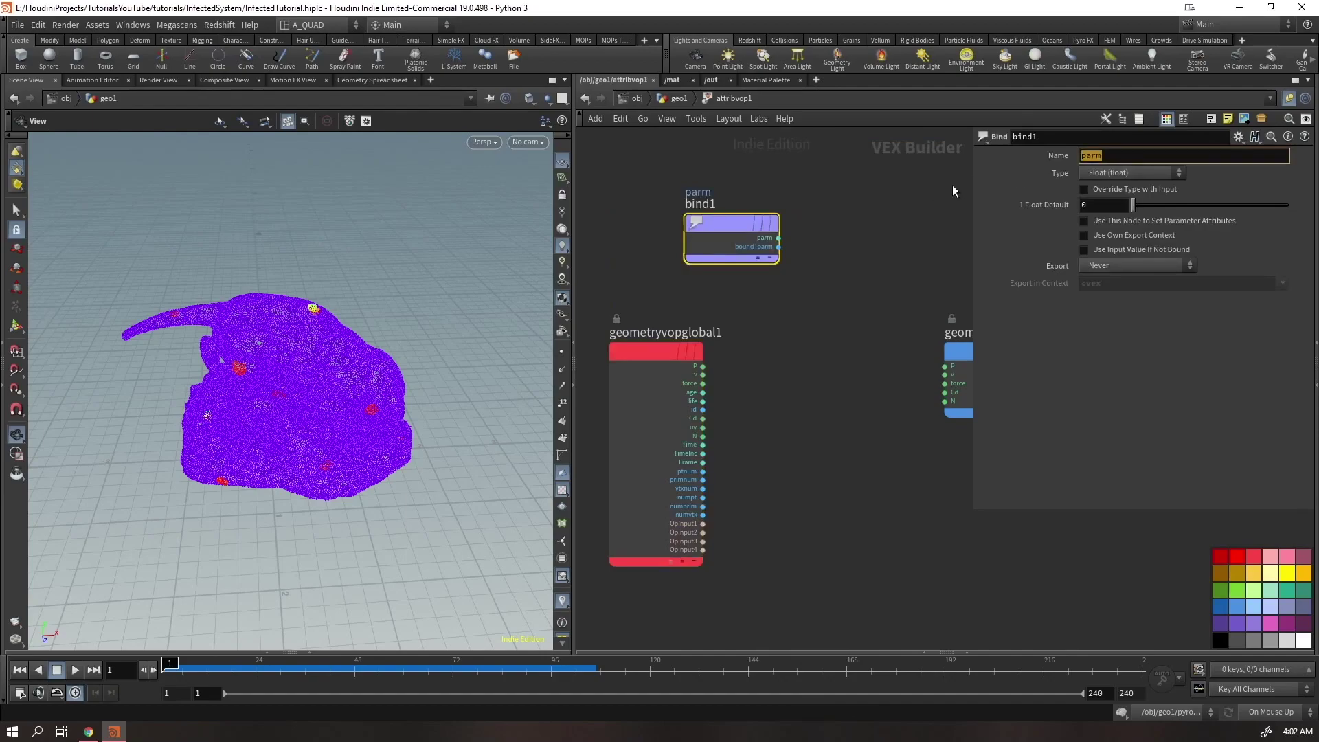
pyautogui.write('burn')
pyautogui.press('Return')
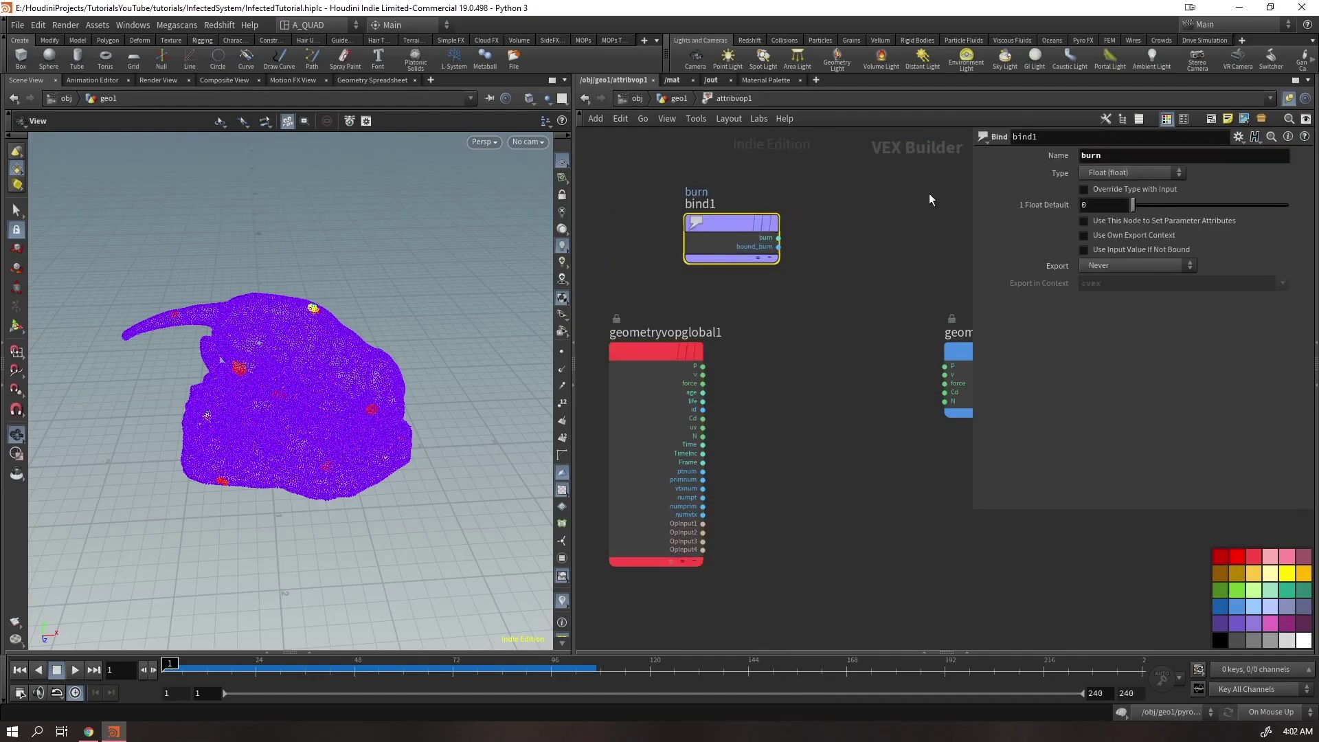
# Place the burn Bind above the global parameters node and move the geometry output node farther away from it
pyautogui.press('h')
pyautogui.moveTo(669, 254); pyautogui.dragTo(617, 271)
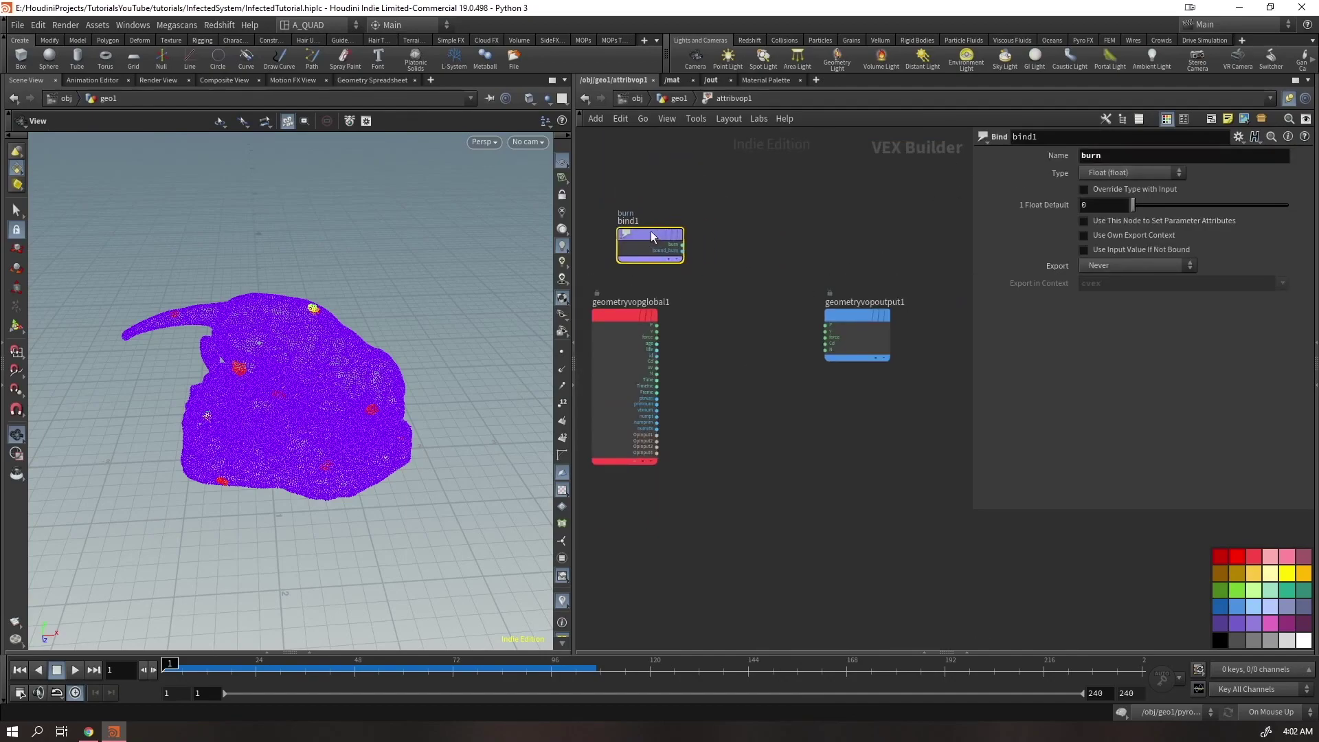
pyautogui.moveTo(858, 333); pyautogui.dragTo(941, 314)
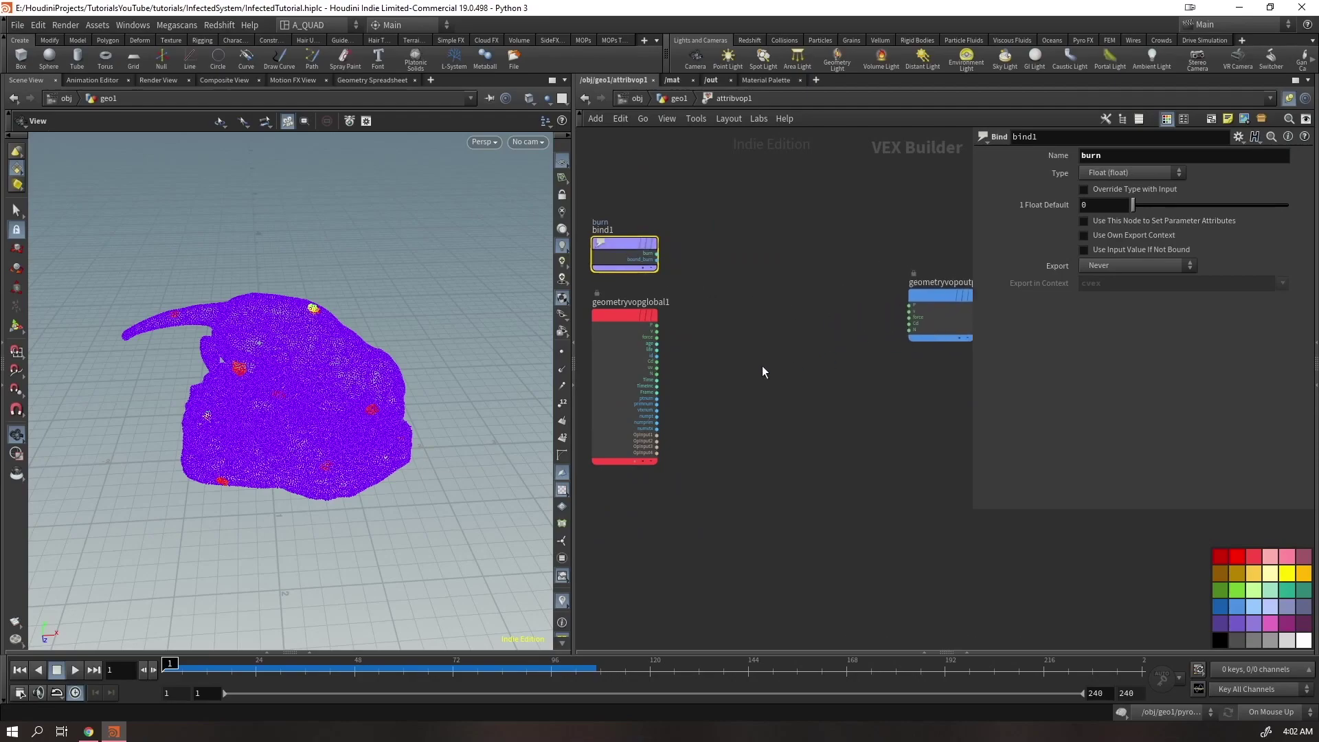
# Add a Multiply node fed by the Bind's burn output and place it between the inputs and the output node
pyautogui.click(653, 255)
pyautogui.press('Tab')
pyautogui.write('mu')
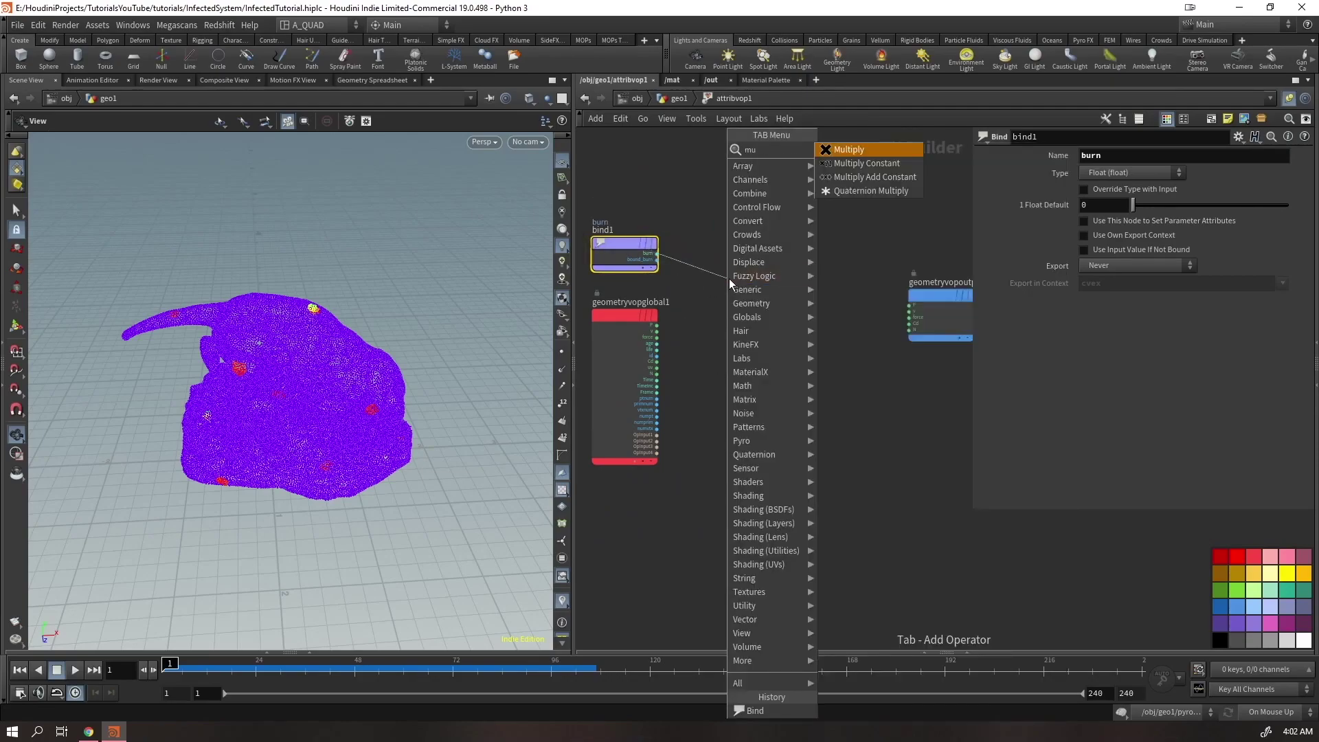
pyautogui.press('Return')
pyautogui.click(728, 278)
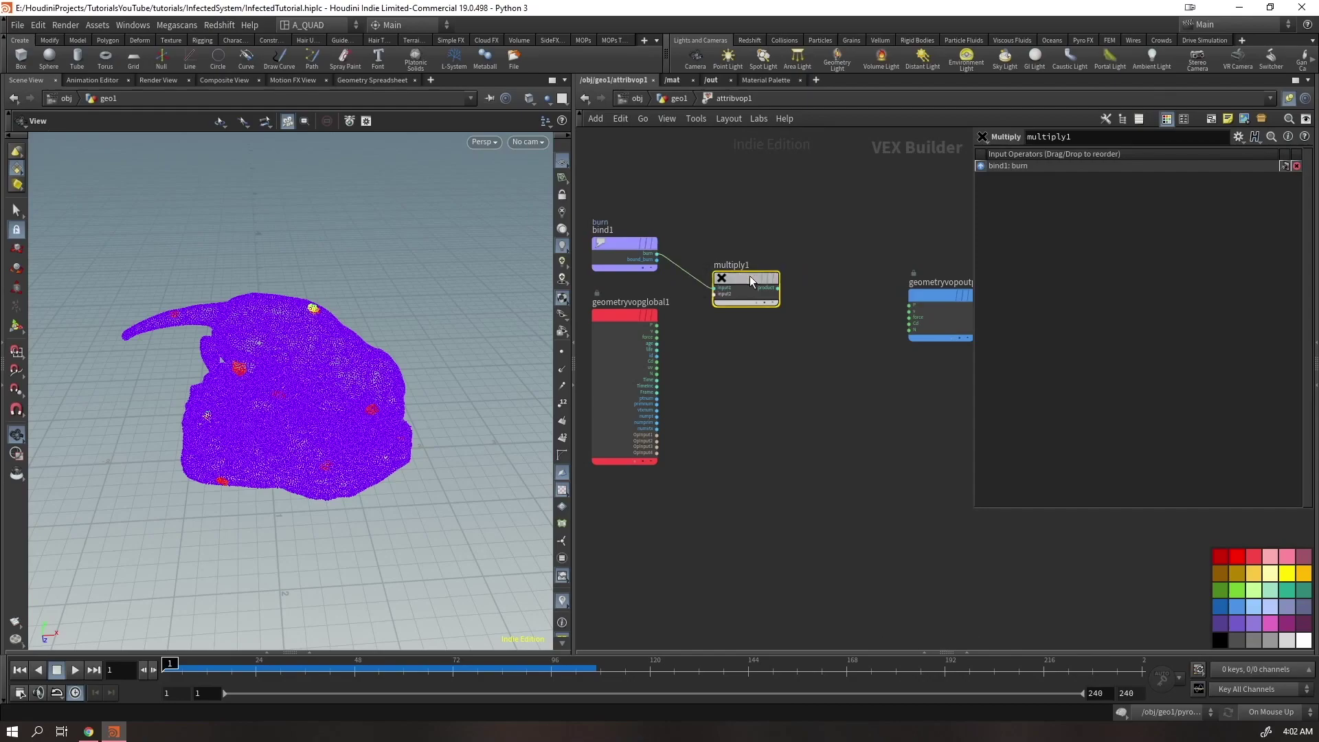
pyautogui.moveTo(749, 274); pyautogui.dragTo(790, 297)
# Add an Anti-Aliased Noise node driven by P and connect its noise output to the Multiply's second input
pyautogui.scroll(4, 740, 365)
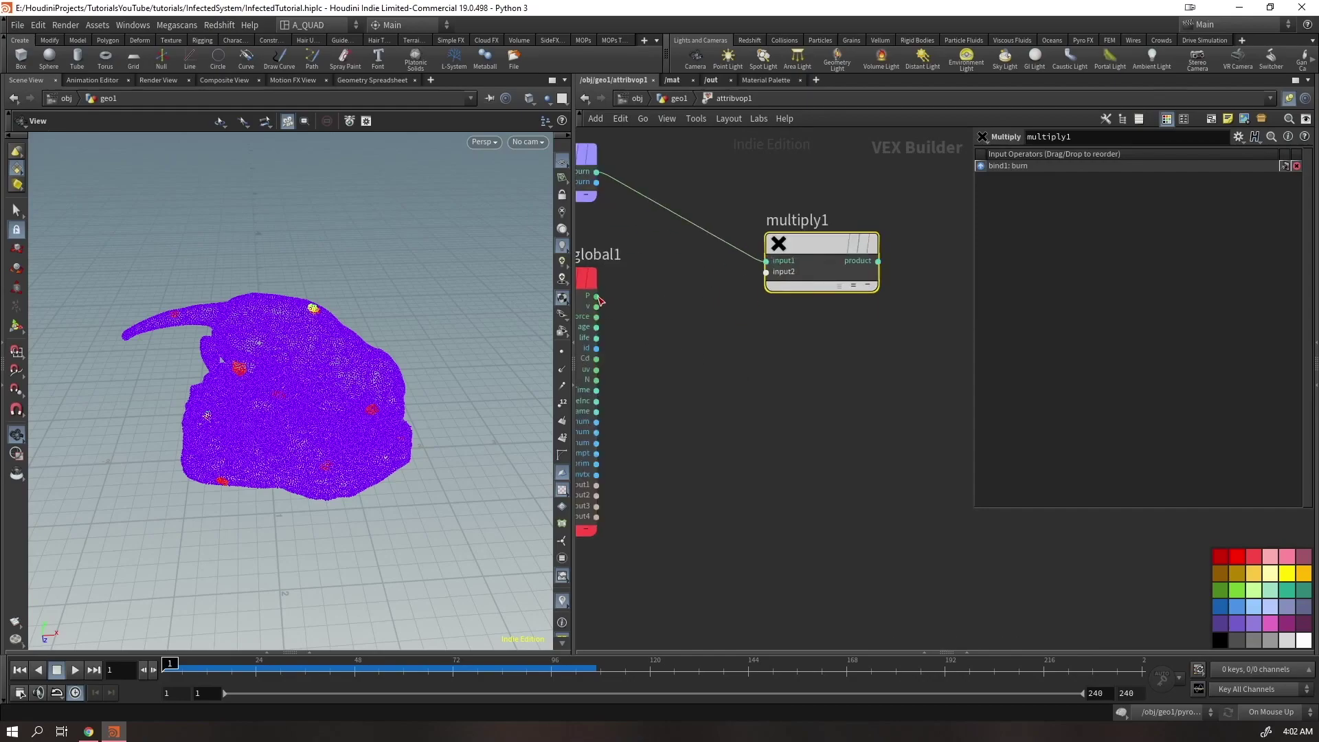
pyautogui.click(596, 296)
pyautogui.press('Tab')
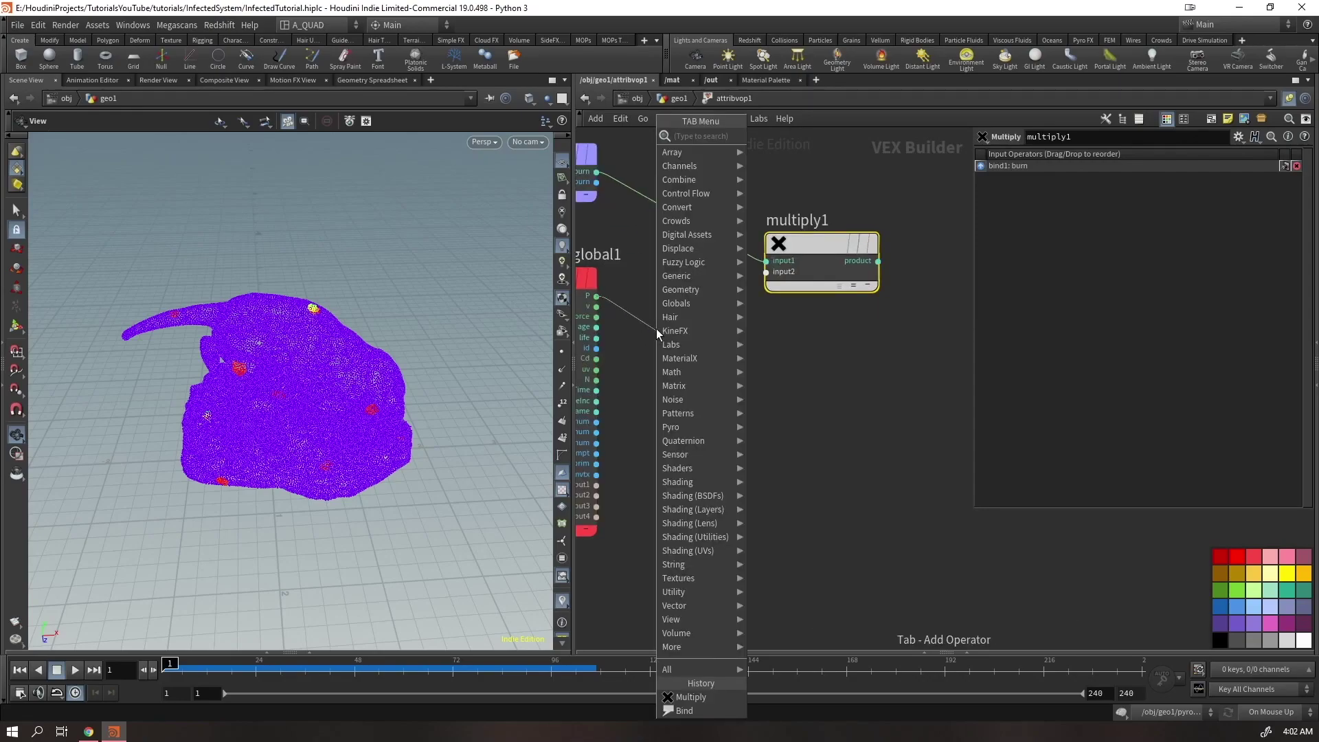
pyautogui.write('anti-aliased noise')
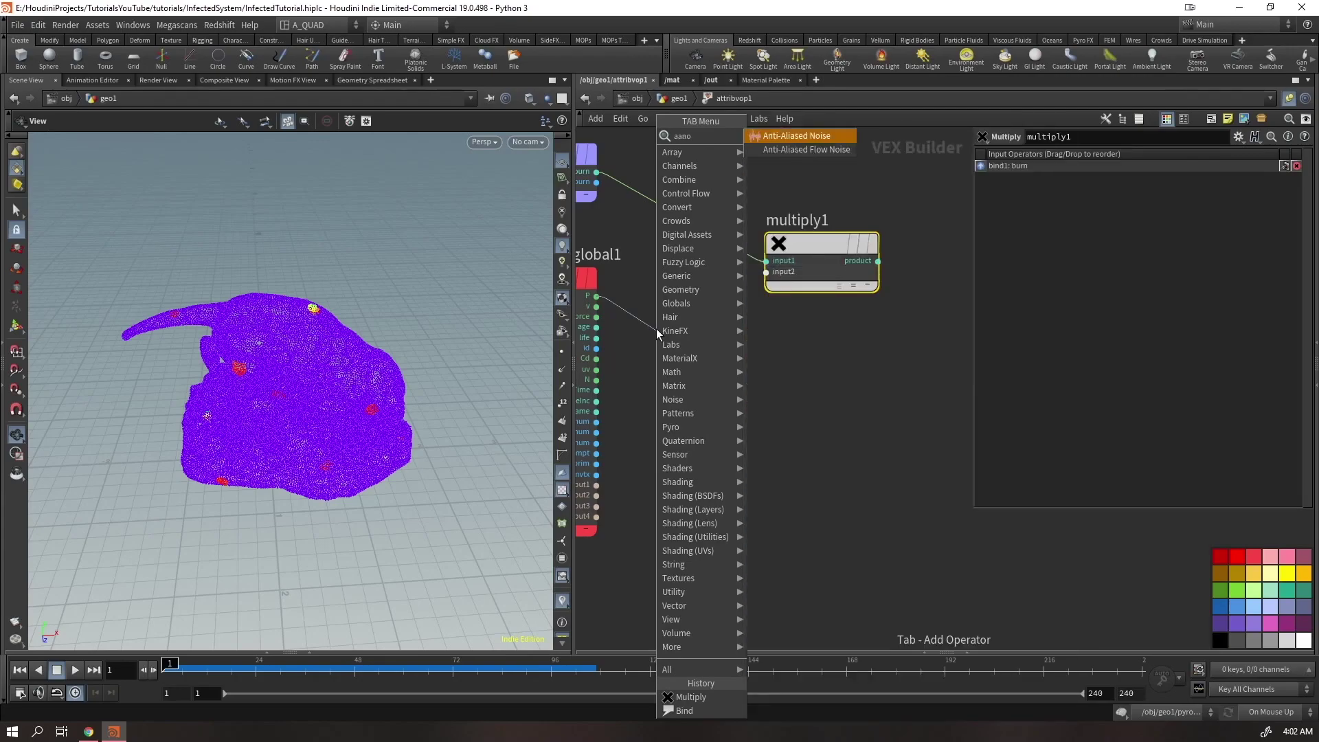
pyautogui.press('Return')
pyautogui.click(656, 328)
pyautogui.moveTo(765, 272); pyautogui.dragTo(816, 351)
pyautogui.click(809, 349)
# Add a Bind Export node on the Multiply's product output and name it burn
pyautogui.moveTo(834, 432); pyautogui.dragTo(798, 420, button='middle')
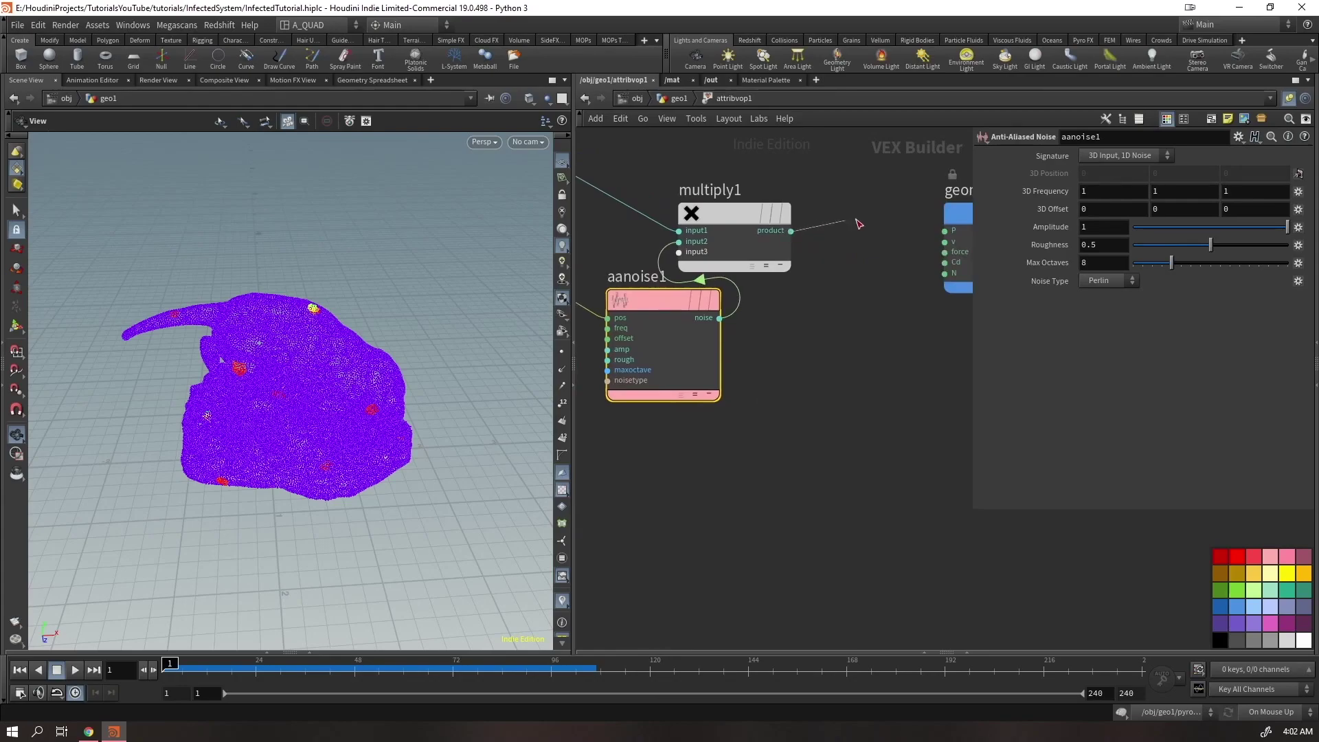
pyautogui.moveTo(790, 230); pyautogui.dragTo(830, 242)
pyautogui.press('Tab')
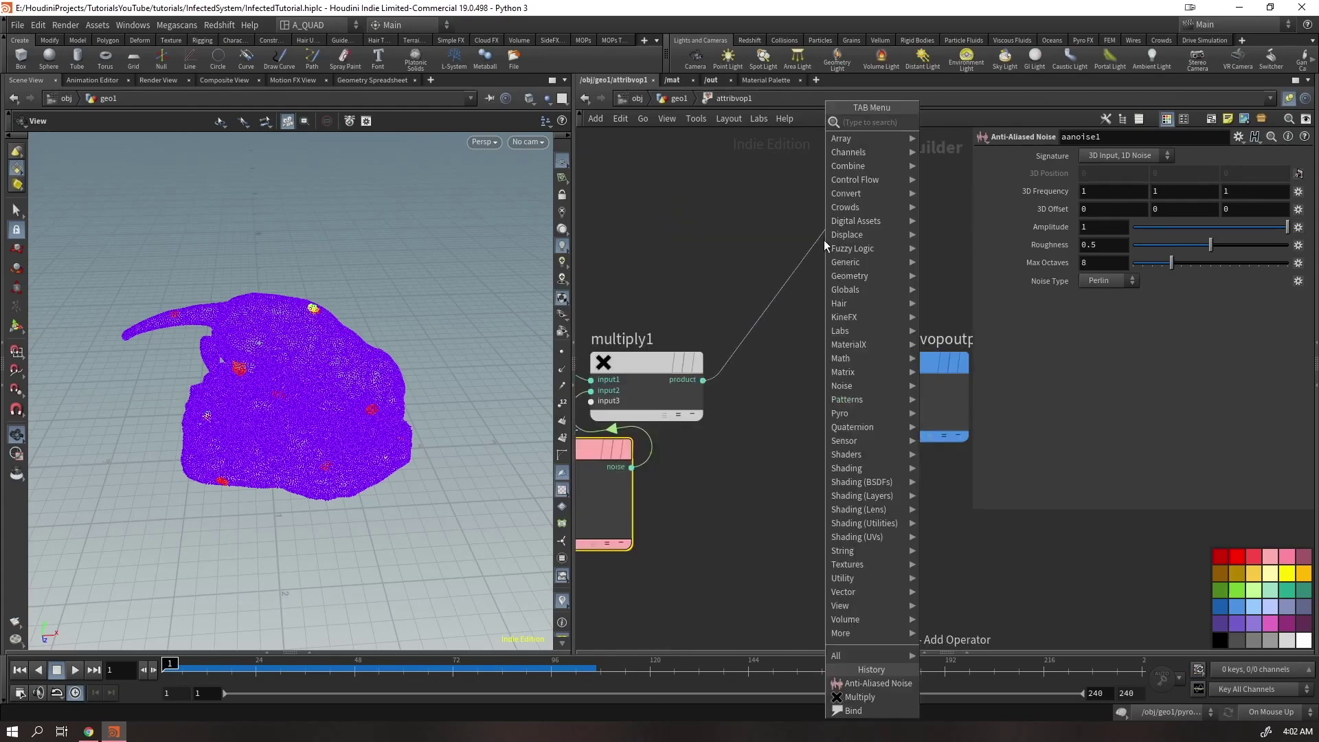
pyautogui.write('bindex')
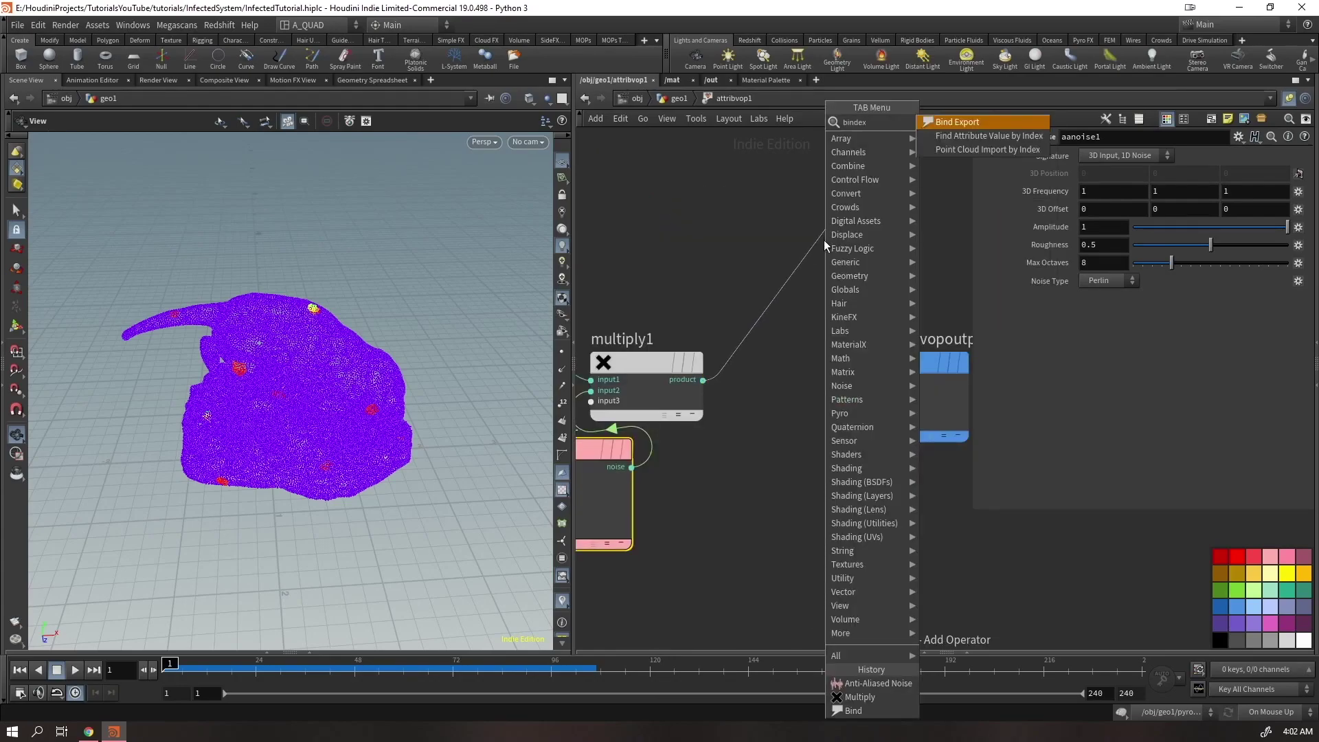
pyautogui.press('Return')
pyautogui.click(1123, 152)
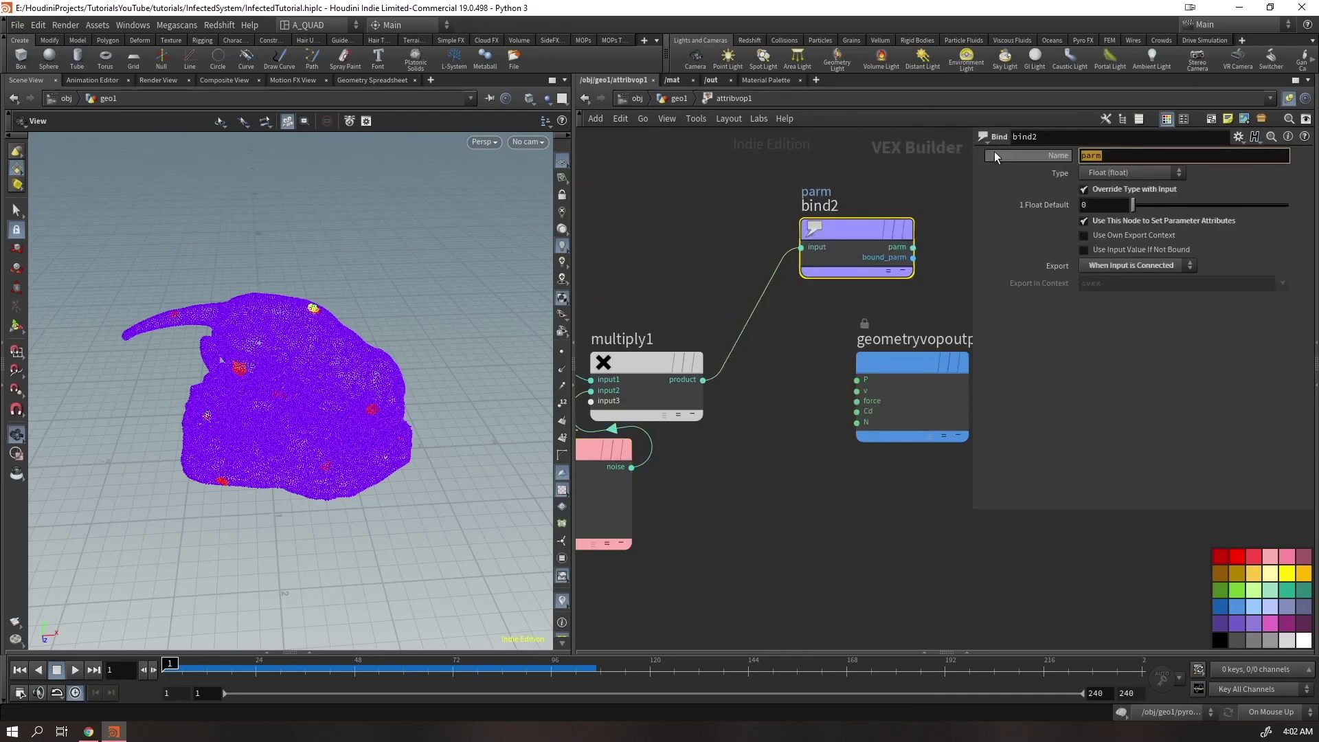
pyautogui.write('burn')
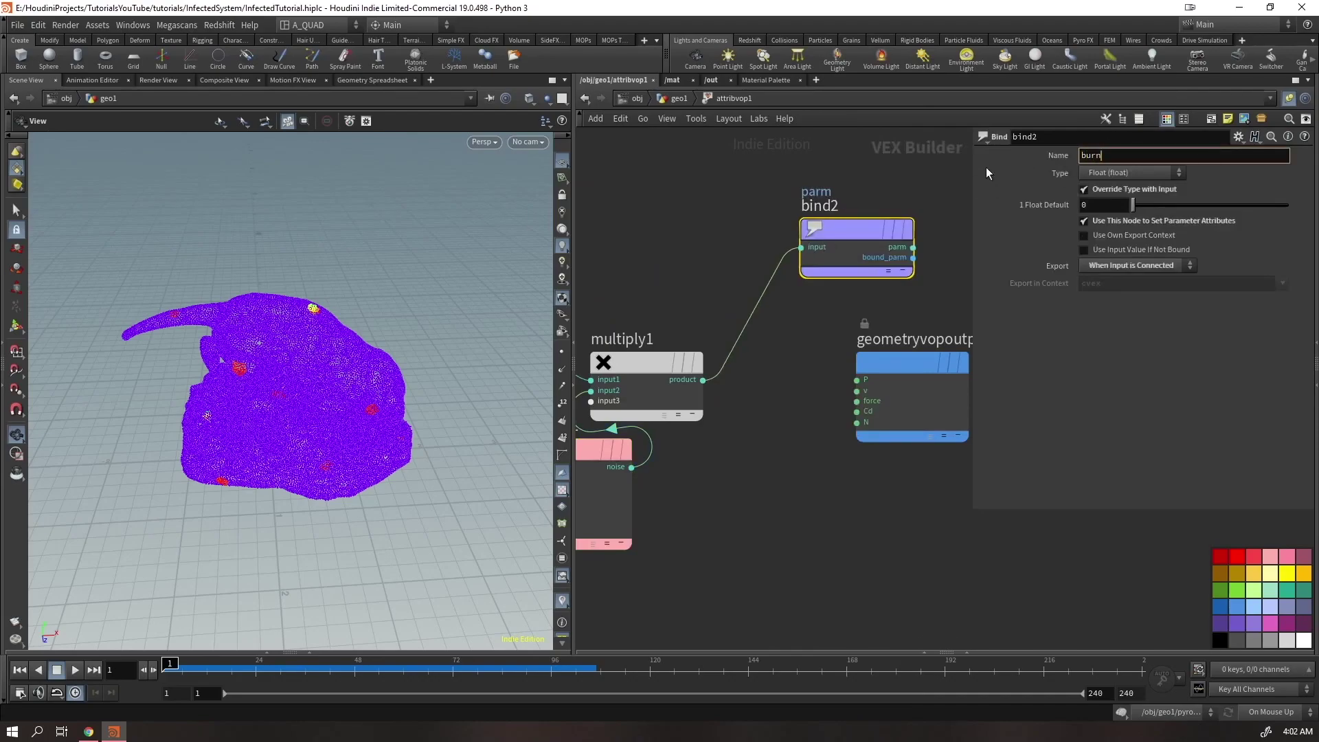
pyautogui.press('Return')
# Arrange the VOP nodes from inputs to export, aligning the burn export with Multiply and moving the geometry output below it
pyautogui.scroll(-3, 755, 399)
pyautogui.moveTo(591, 464); pyautogui.dragTo(691, 385, button='middle')
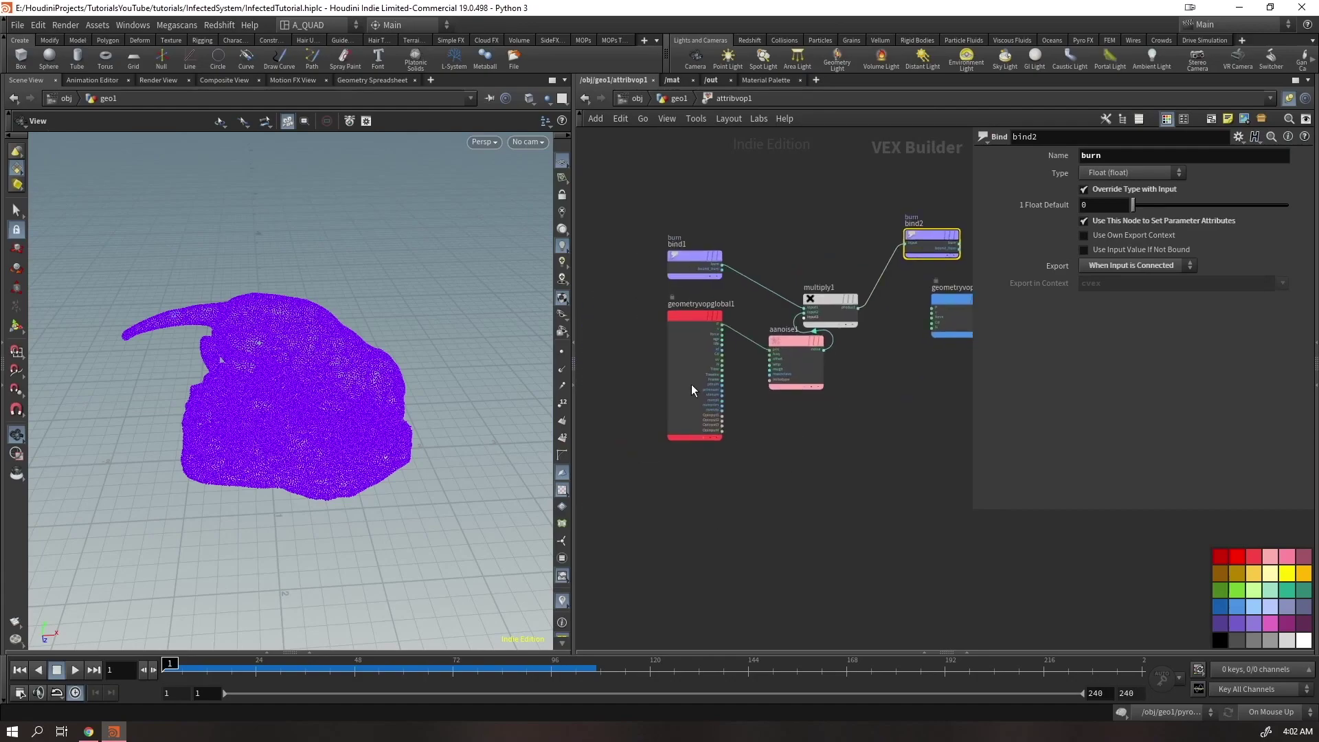
pyautogui.moveTo(691, 384); pyautogui.dragTo(643, 394)
pyautogui.moveTo(796, 363); pyautogui.dragTo(724, 369)
pyautogui.moveTo(687, 251); pyautogui.dragTo(718, 271)
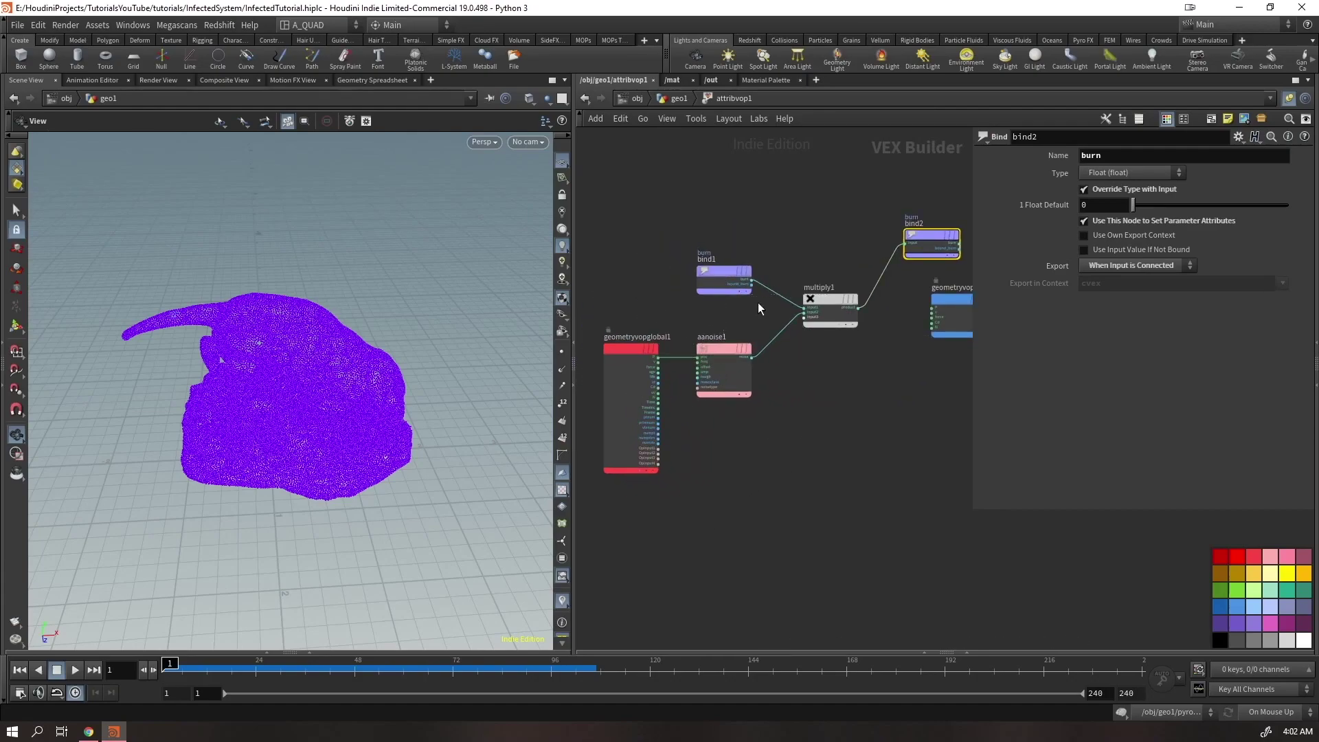
pyautogui.moveTo(949, 307); pyautogui.dragTo(949, 420)
pyautogui.moveTo(911, 256); pyautogui.dragTo(794, 250, button='middle')
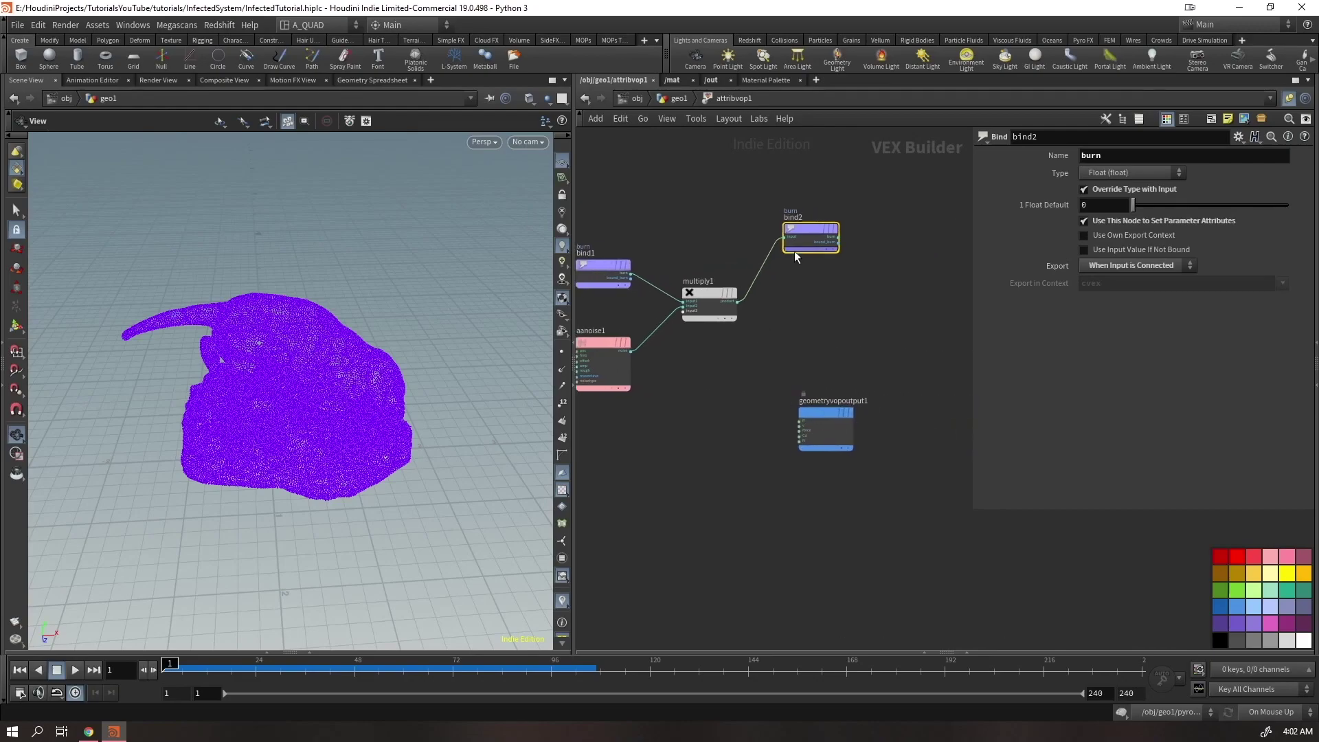
pyautogui.moveTo(806, 238); pyautogui.dragTo(871, 300)
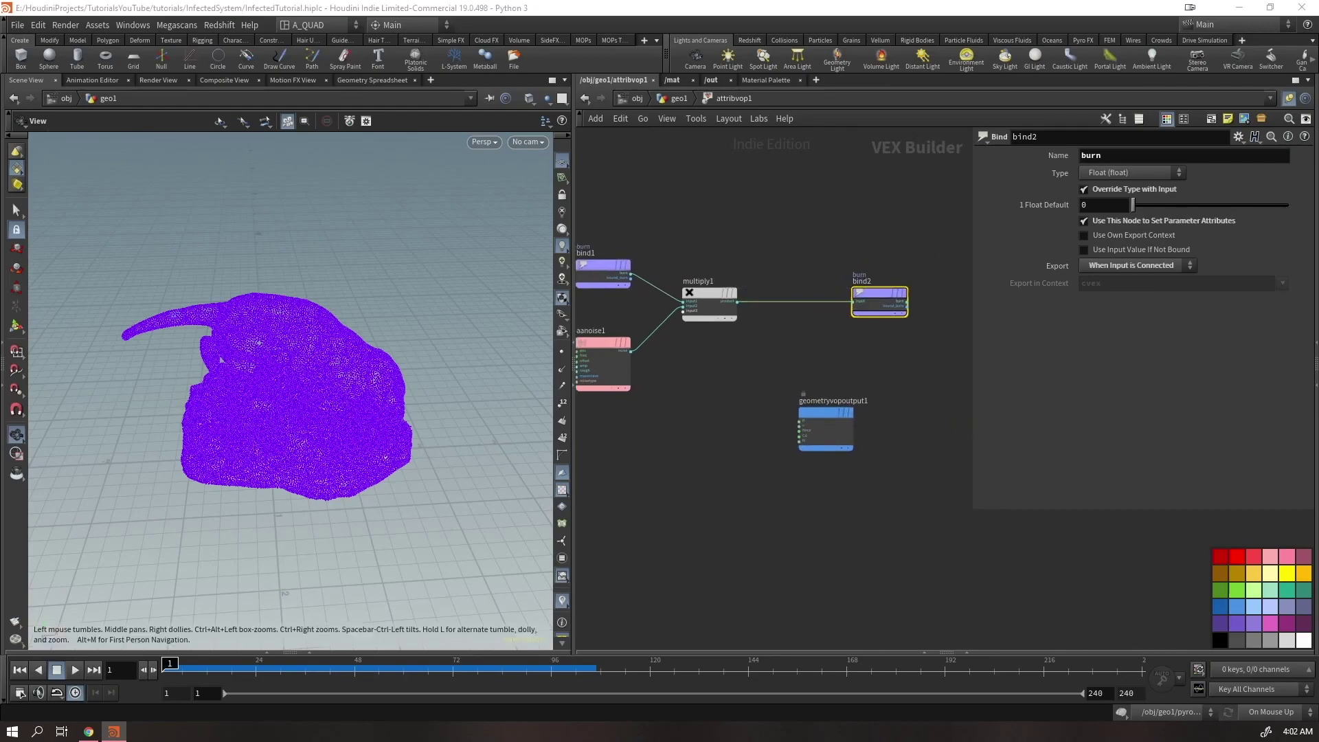
# Set the Anti-Aliased Noise's Amplitude to 17.8
pyautogui.click(690, 294)
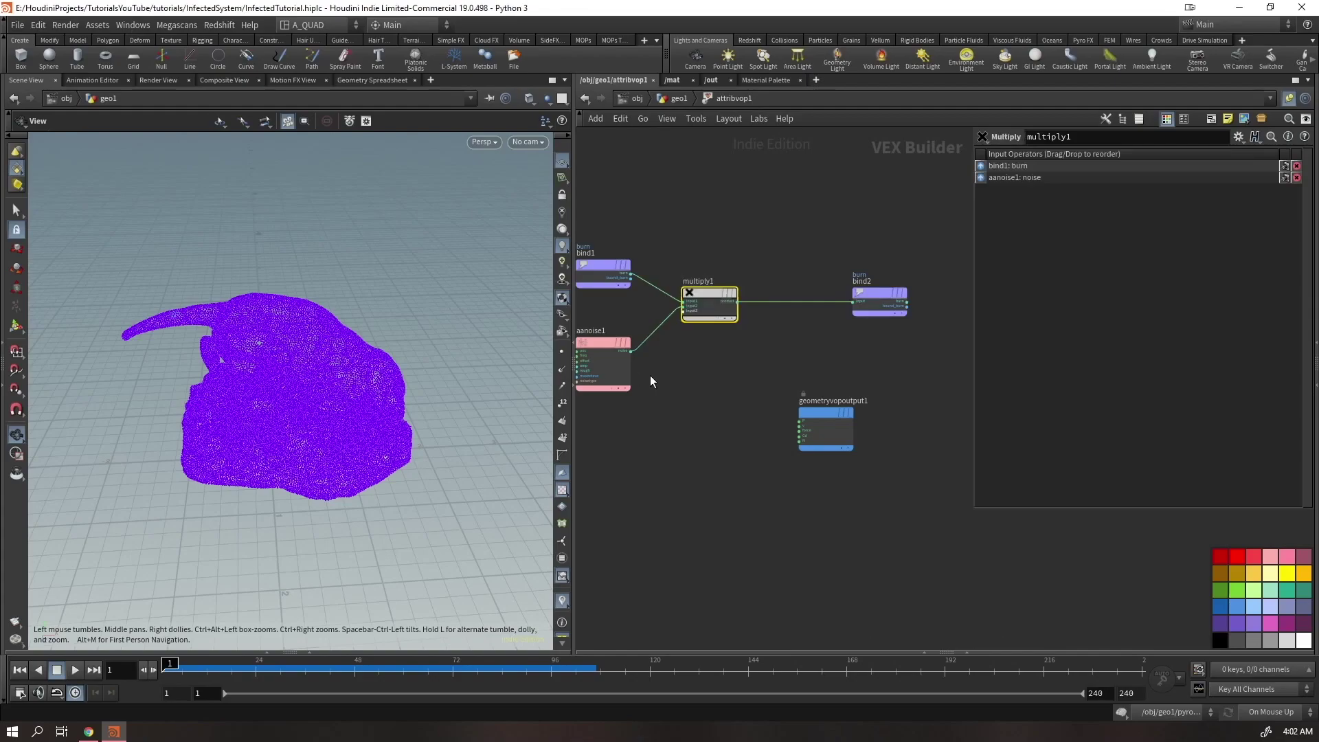
pyautogui.click(618, 374)
pyautogui.click(1092, 232)
pyautogui.moveTo(889, 309)
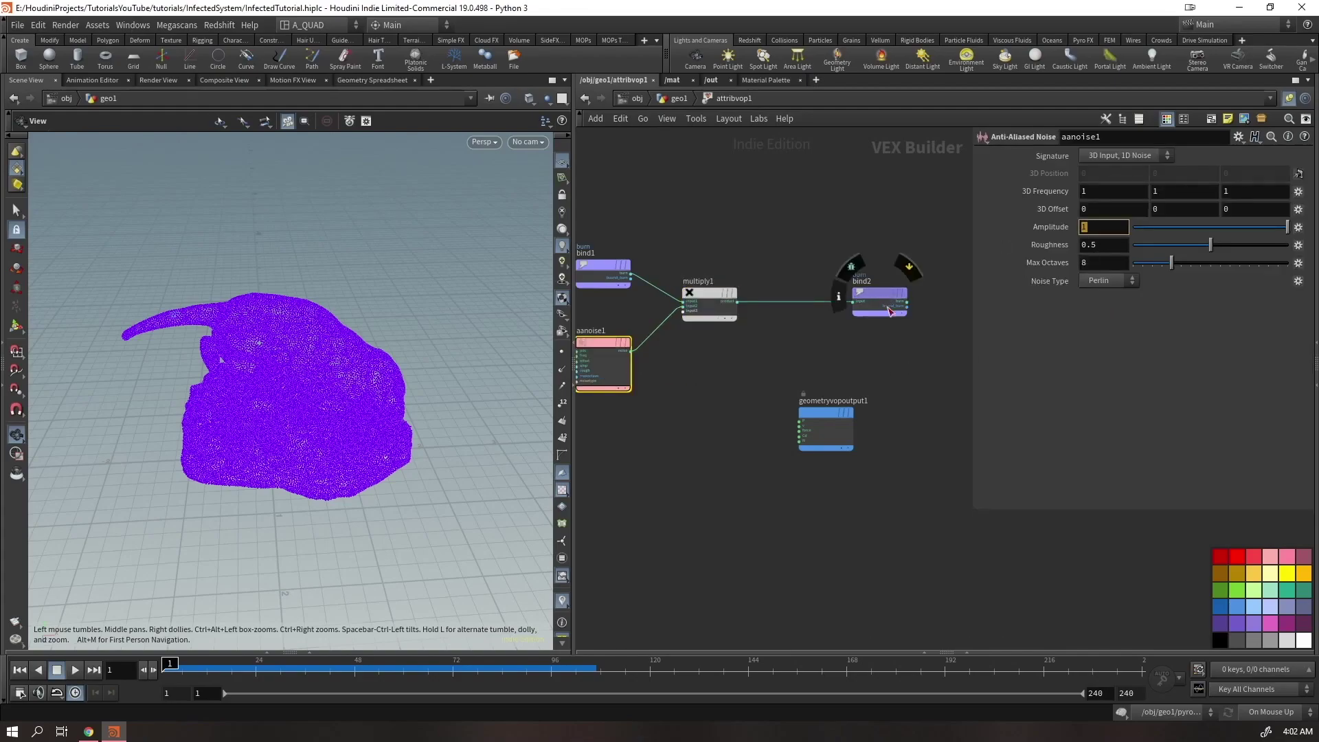
pyautogui.write('7.8')
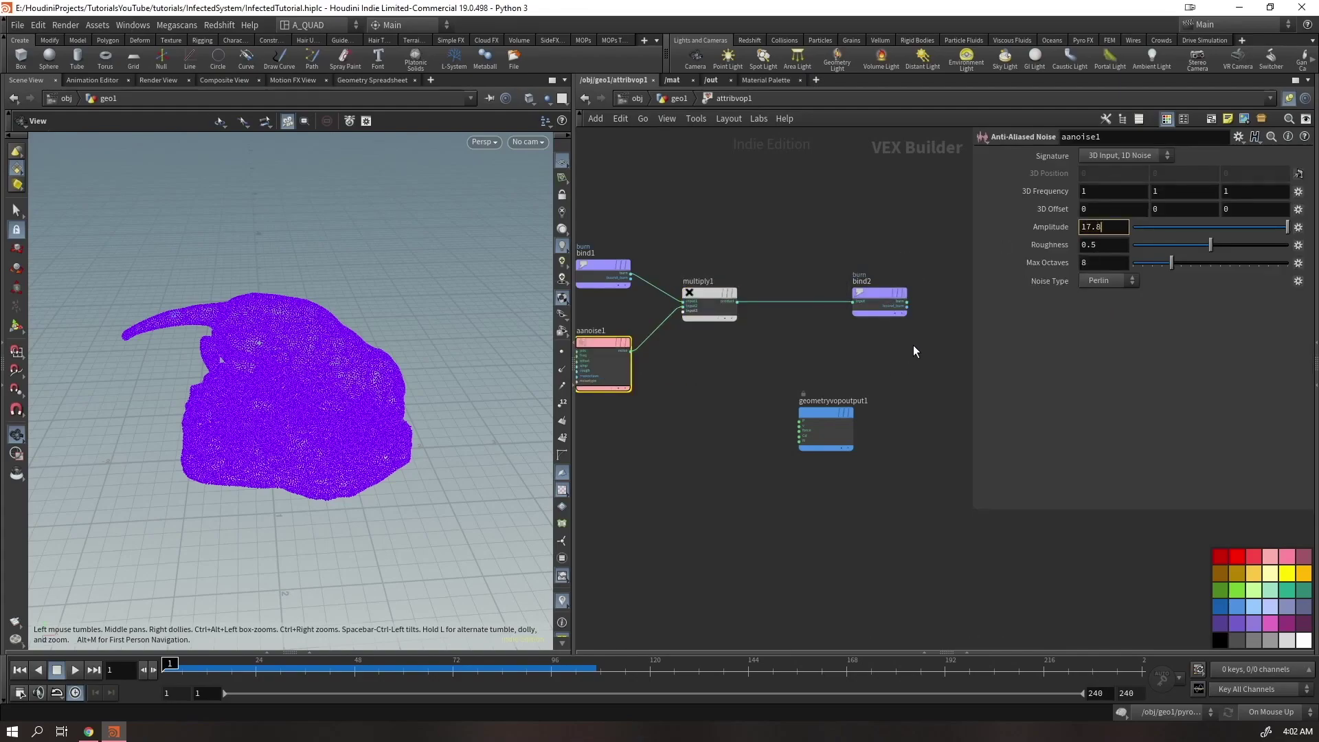
pyautogui.press('Return')
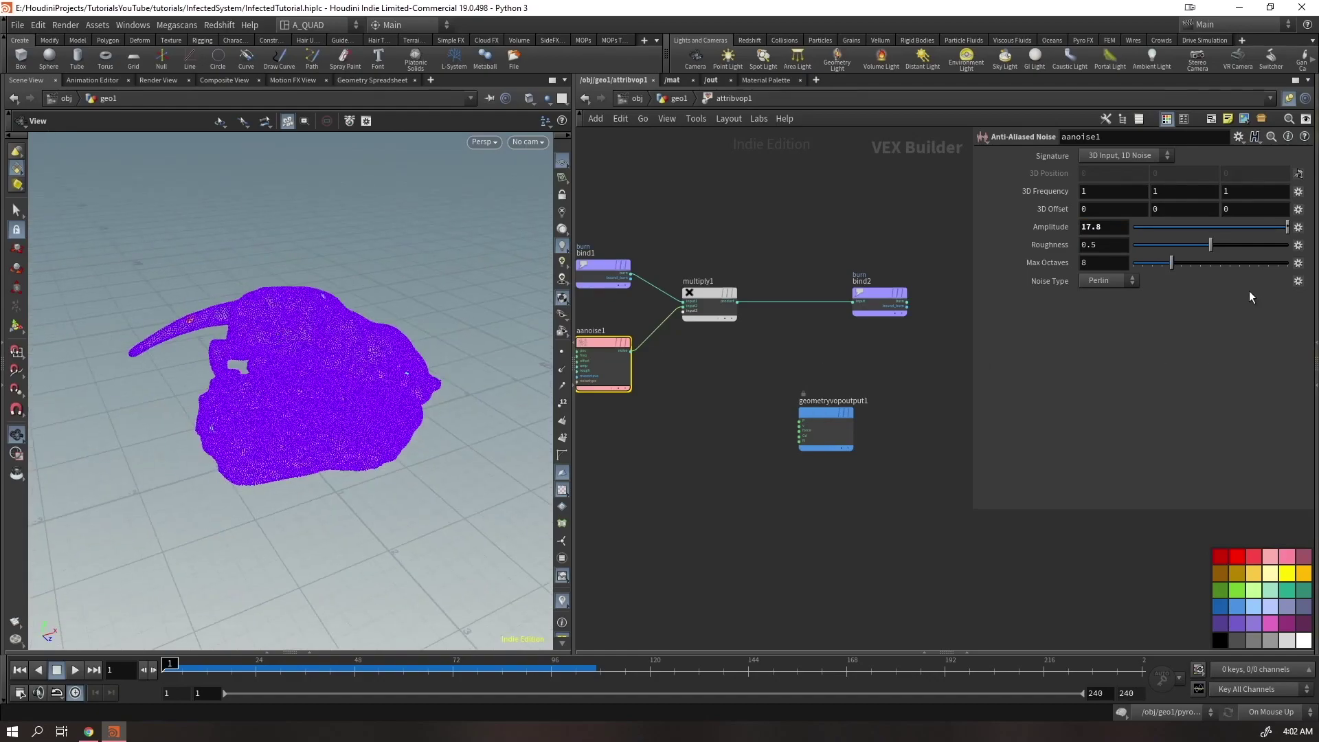
# Set the Anti-Aliased Noise's Roughness to 0.082 and its 3D Frequency to 5.9 on all three axes
pyautogui.moveTo(1211, 245); pyautogui.dragTo(1126, 256)
pyautogui.click(1104, 245)
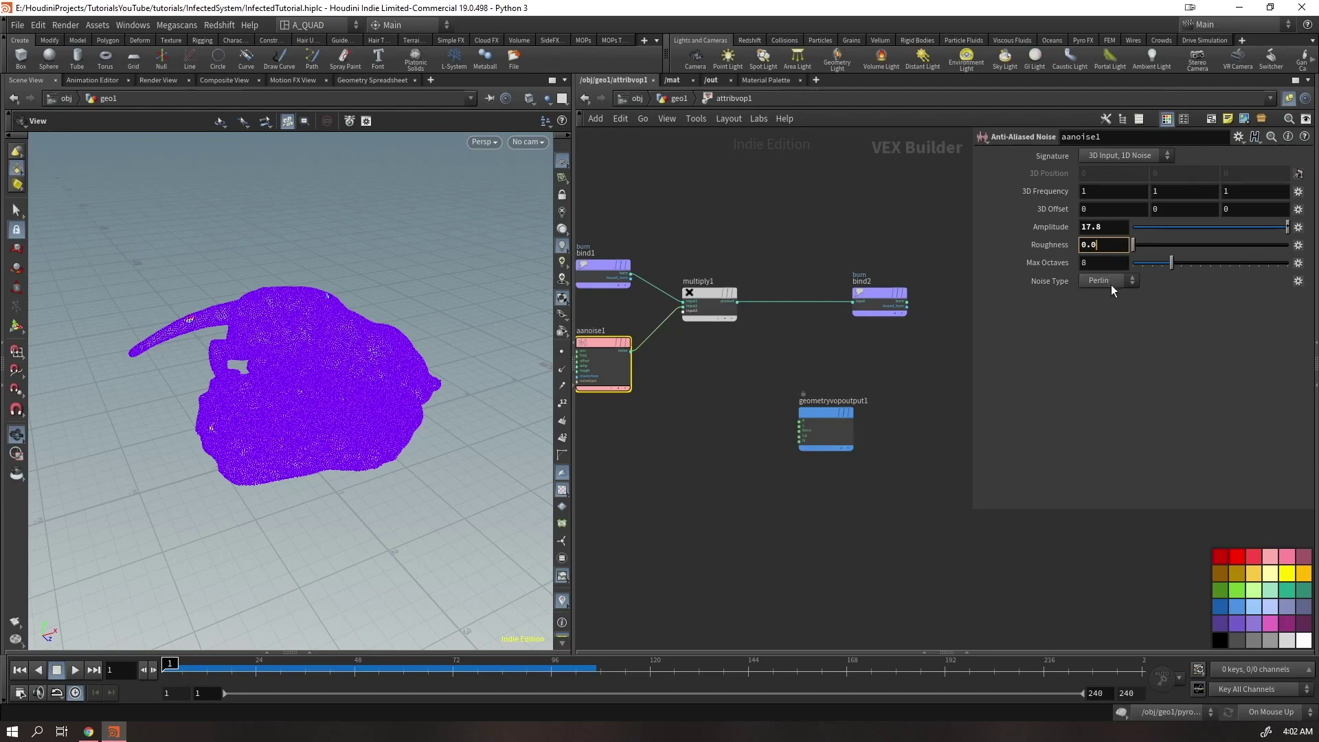
pyautogui.press('Return')
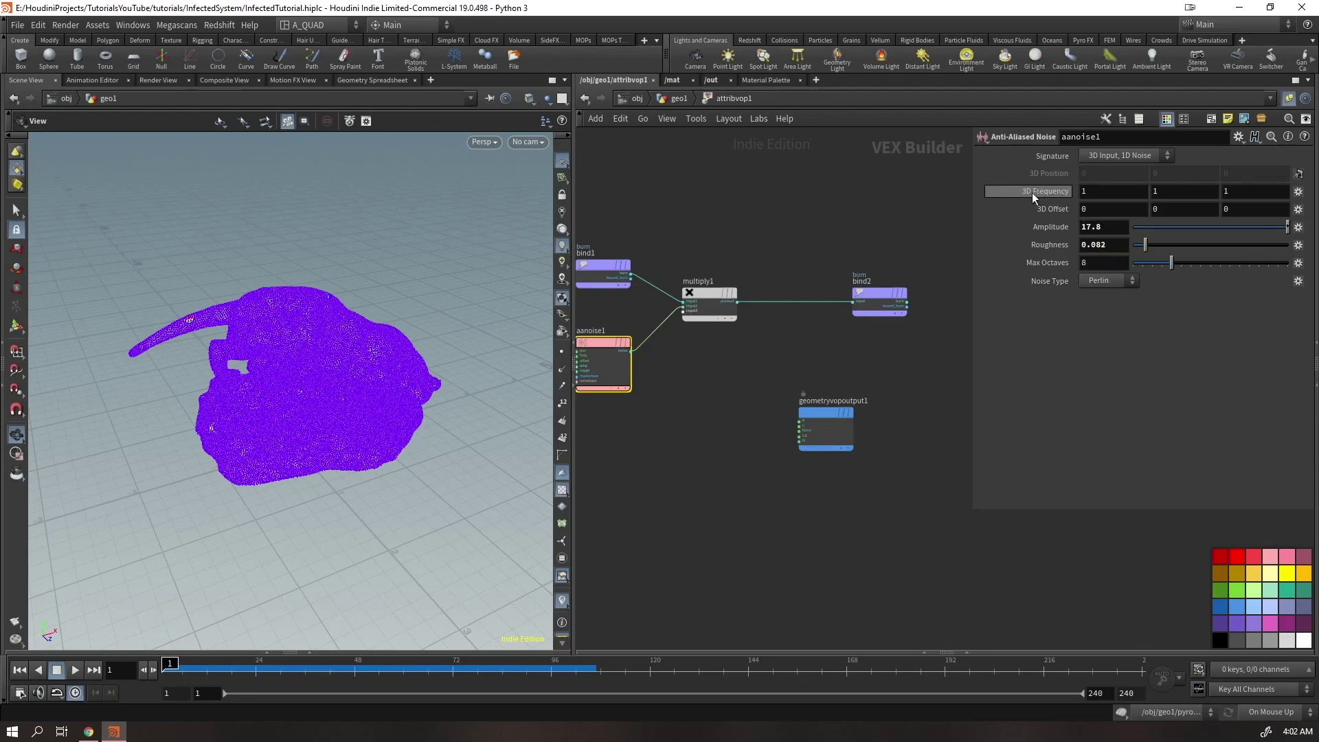
pyautogui.moveTo(1033, 198); pyautogui.dragTo(1102, 203, button='middle')
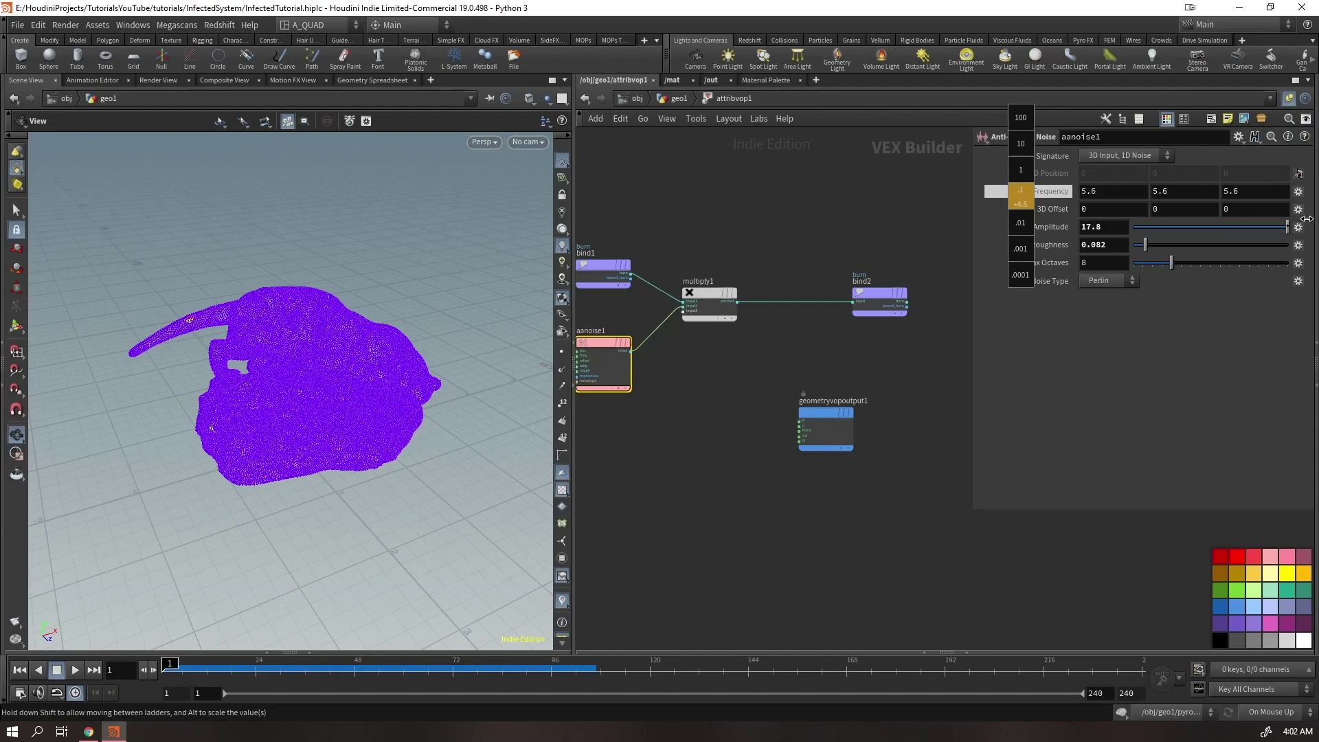
pyautogui.moveTo(996, 191); pyautogui.dragTo(996, 191, button='middle')
# Play the simulation while viewing the noise-broken burn spread from several sides of the sculpture, and return to frame 1
pyautogui.moveTo(474, 353); pyautogui.dragTo(273, 417)
pyautogui.press('Up')
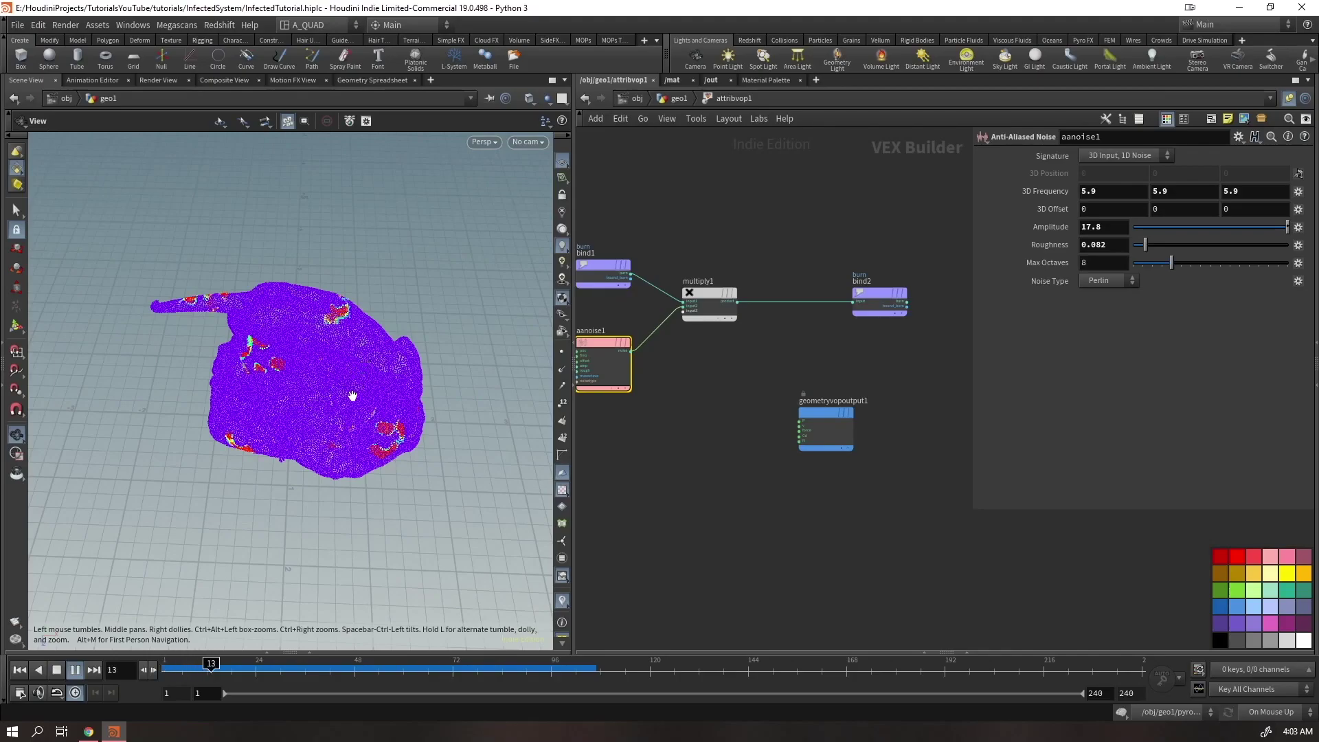
pyautogui.moveTo(348, 352); pyautogui.dragTo(97, 403)
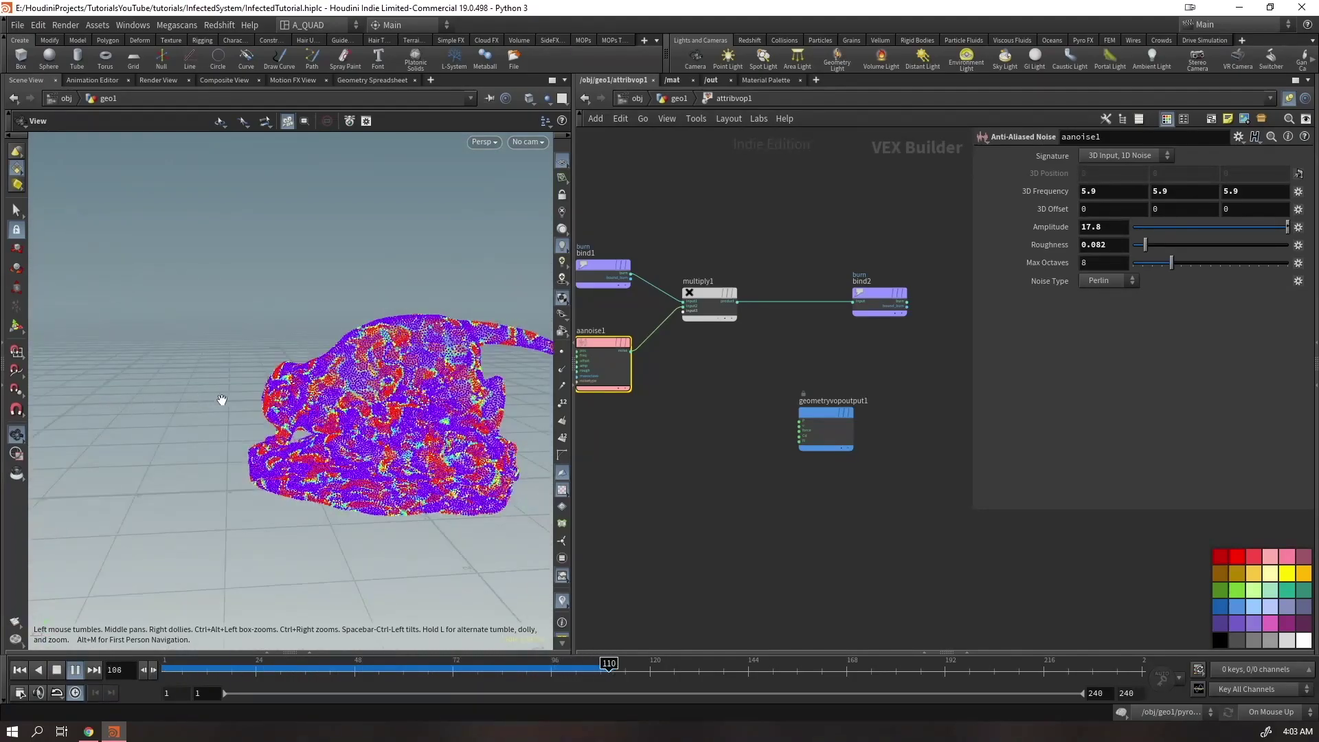
pyautogui.hotkey('ctrl', 'Up')
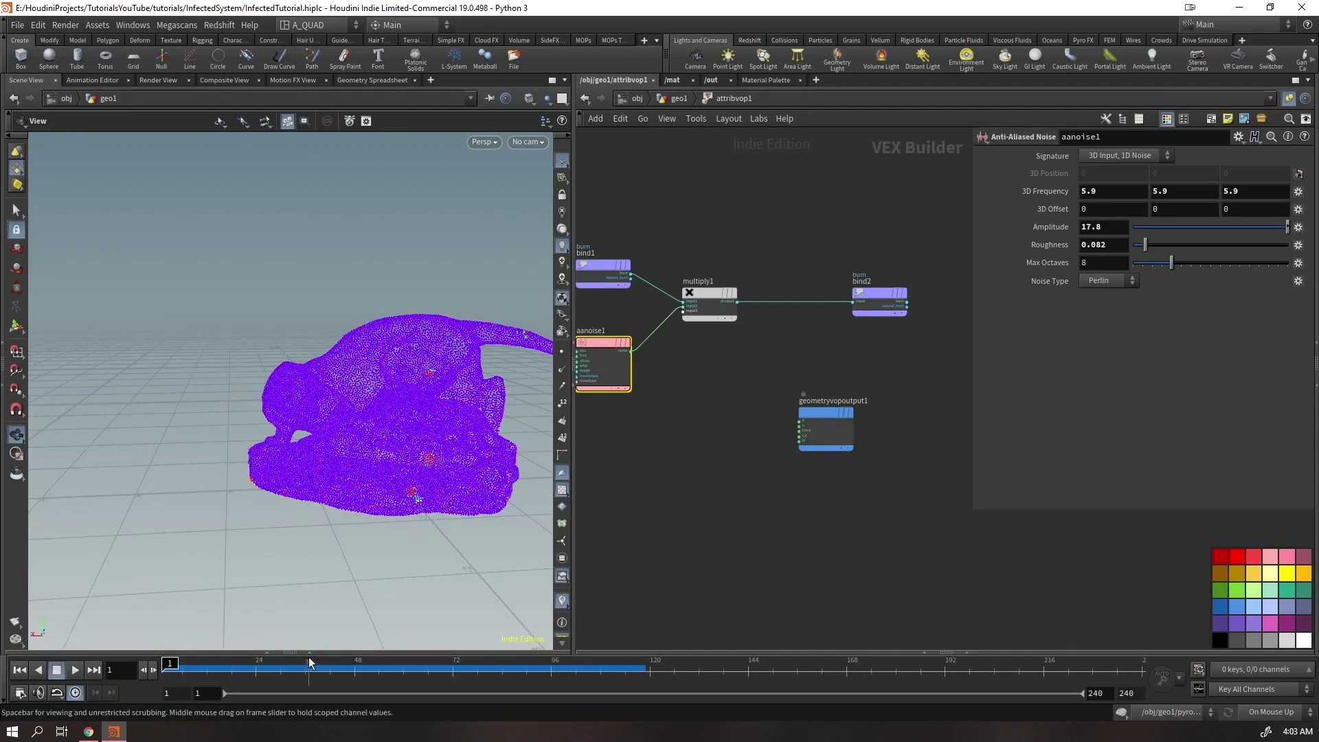
# Review the burn Bind and noise nodes, and sort the points in the Geometry Spreadsheet by burn in descending order
pyautogui.click(603, 274)
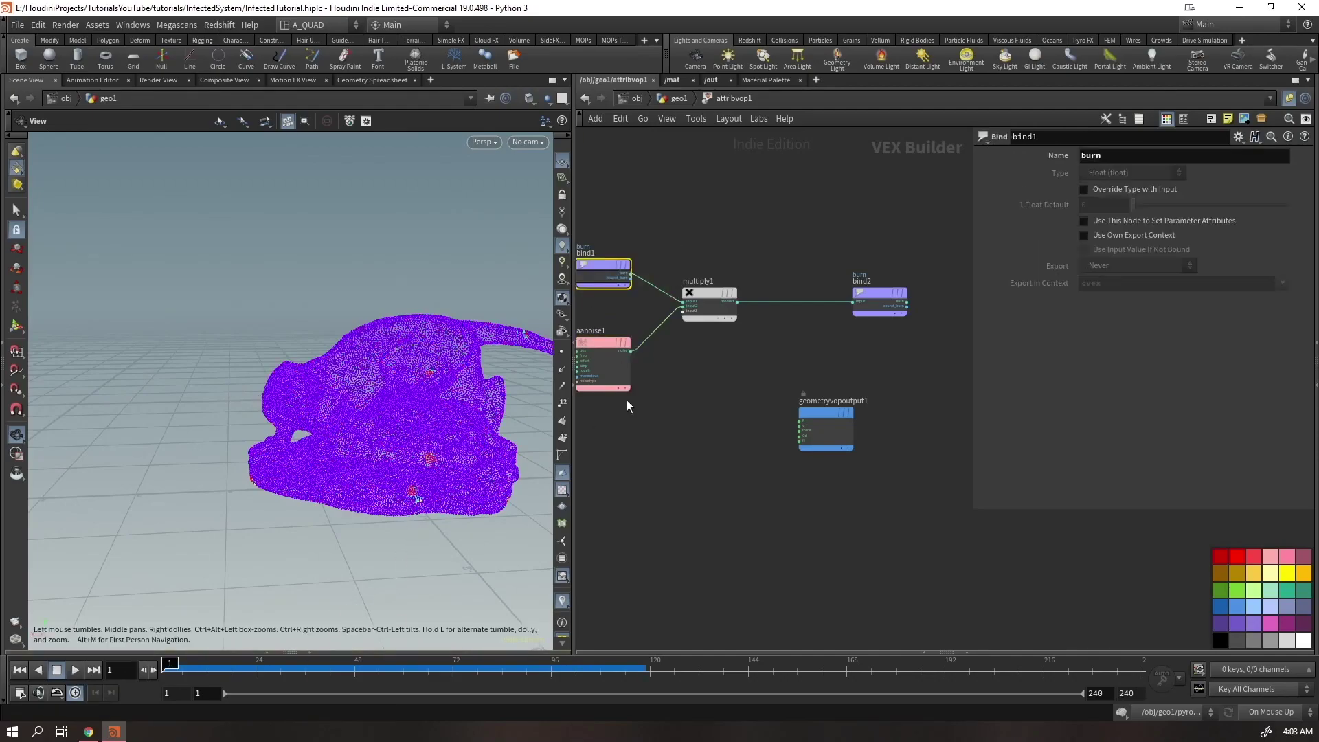
pyautogui.click(619, 375)
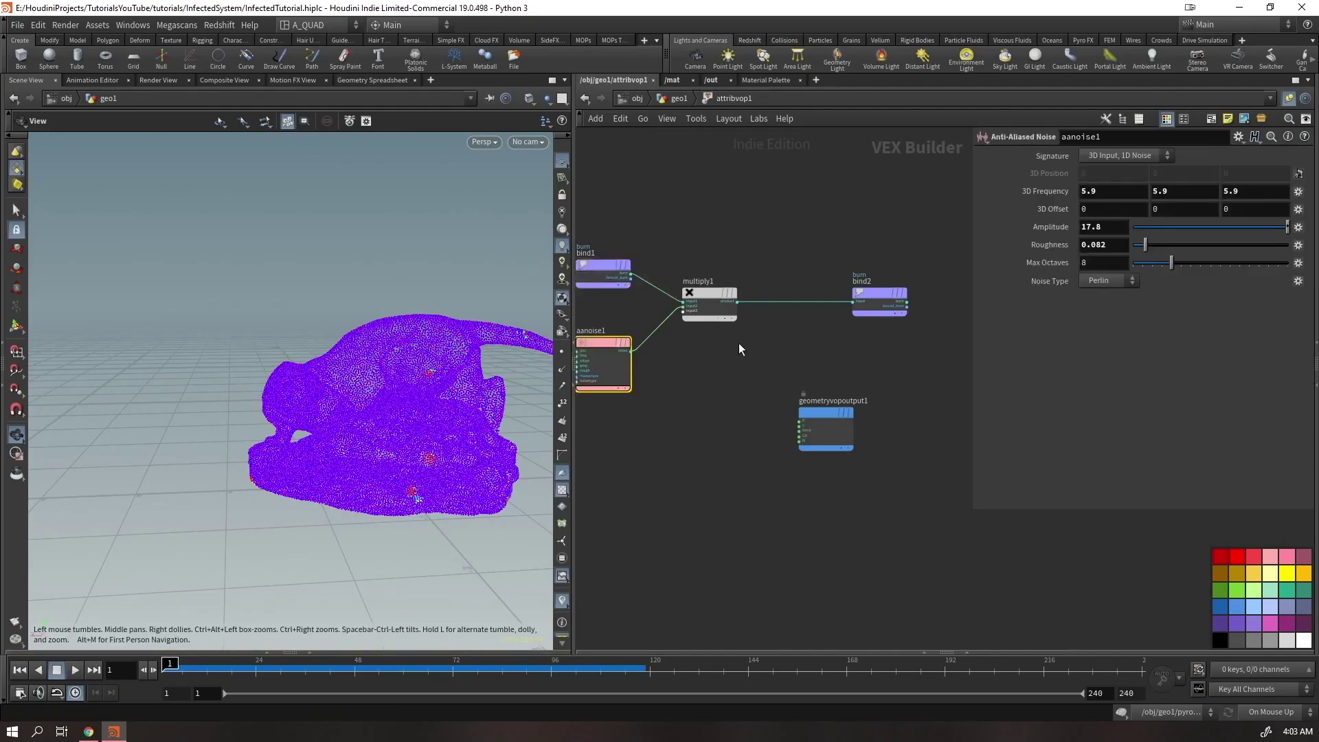
pyautogui.click(315, 648)
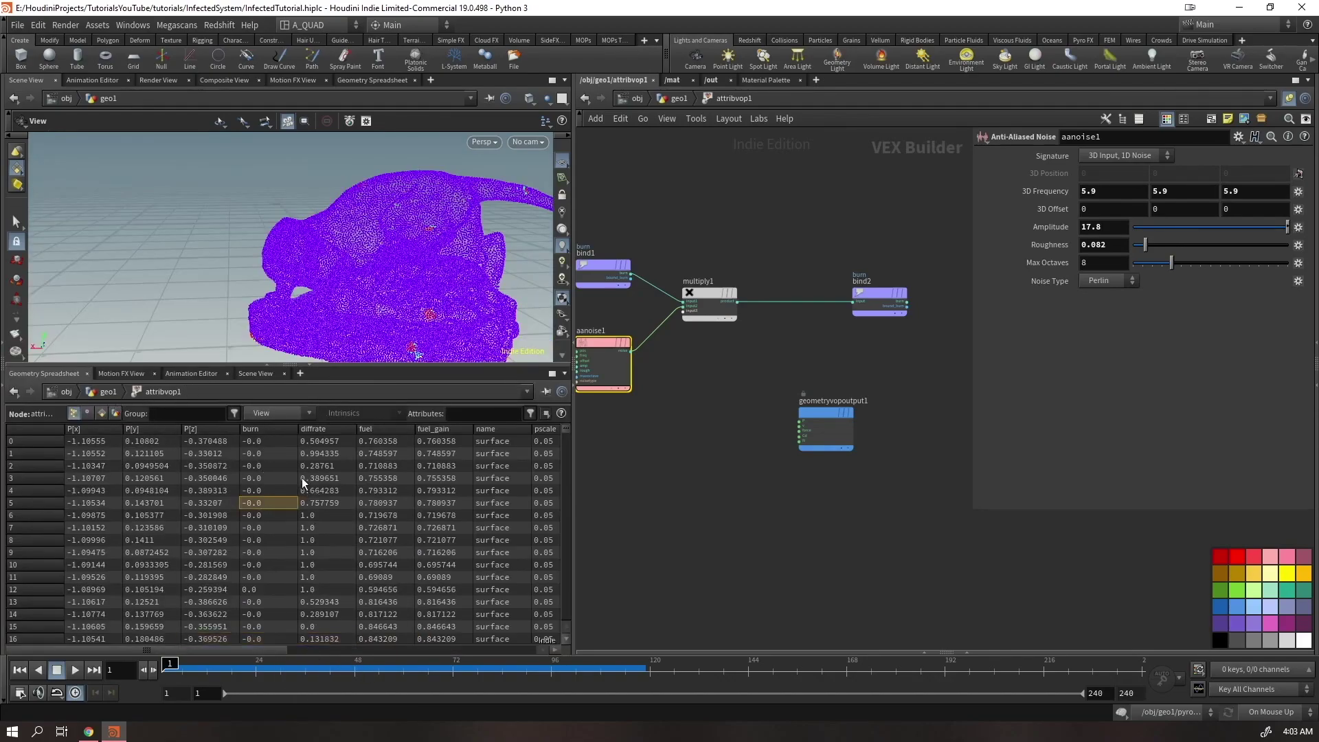
pyautogui.click(267, 429)
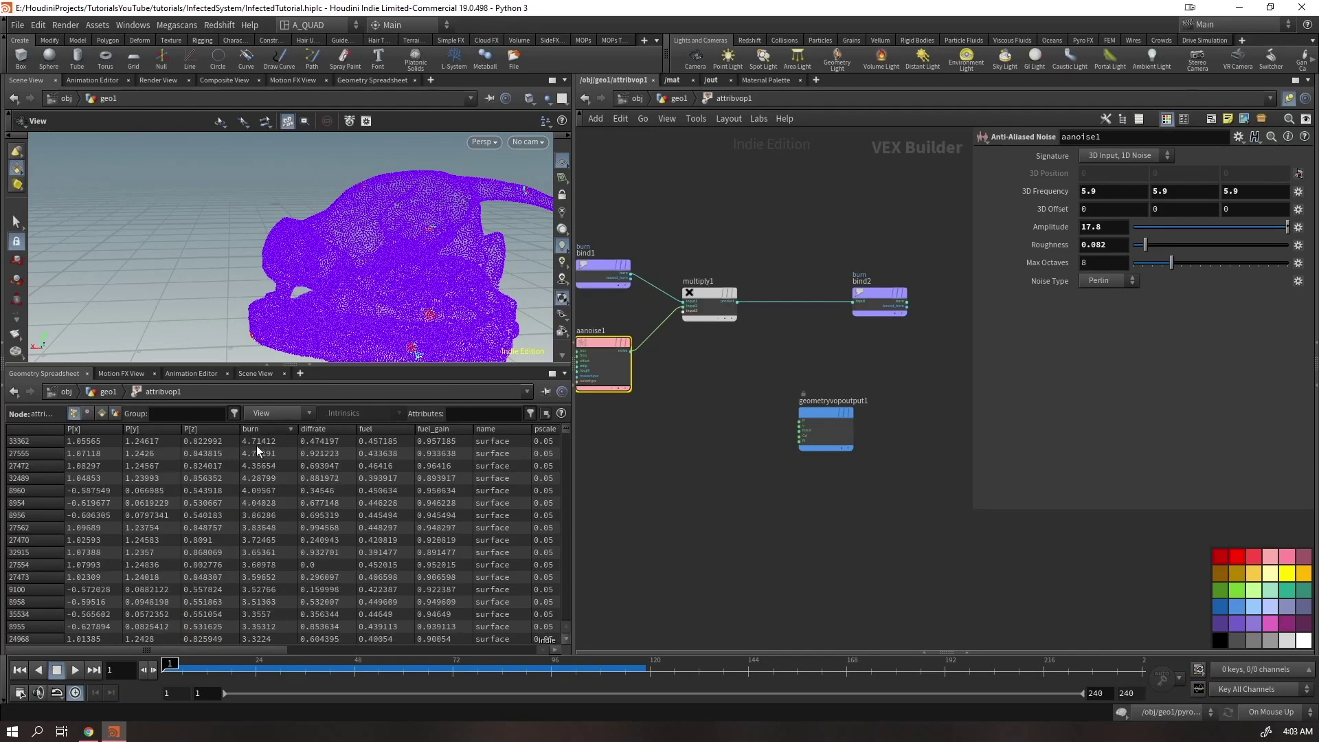
# Insert a Clamp node between the Multiply and the burn export, limiting burn to the range 0 to 1
pyautogui.moveTo(779, 370); pyautogui.dragTo(780, 371)
pyautogui.press('Tab')
pyautogui.write('clam')
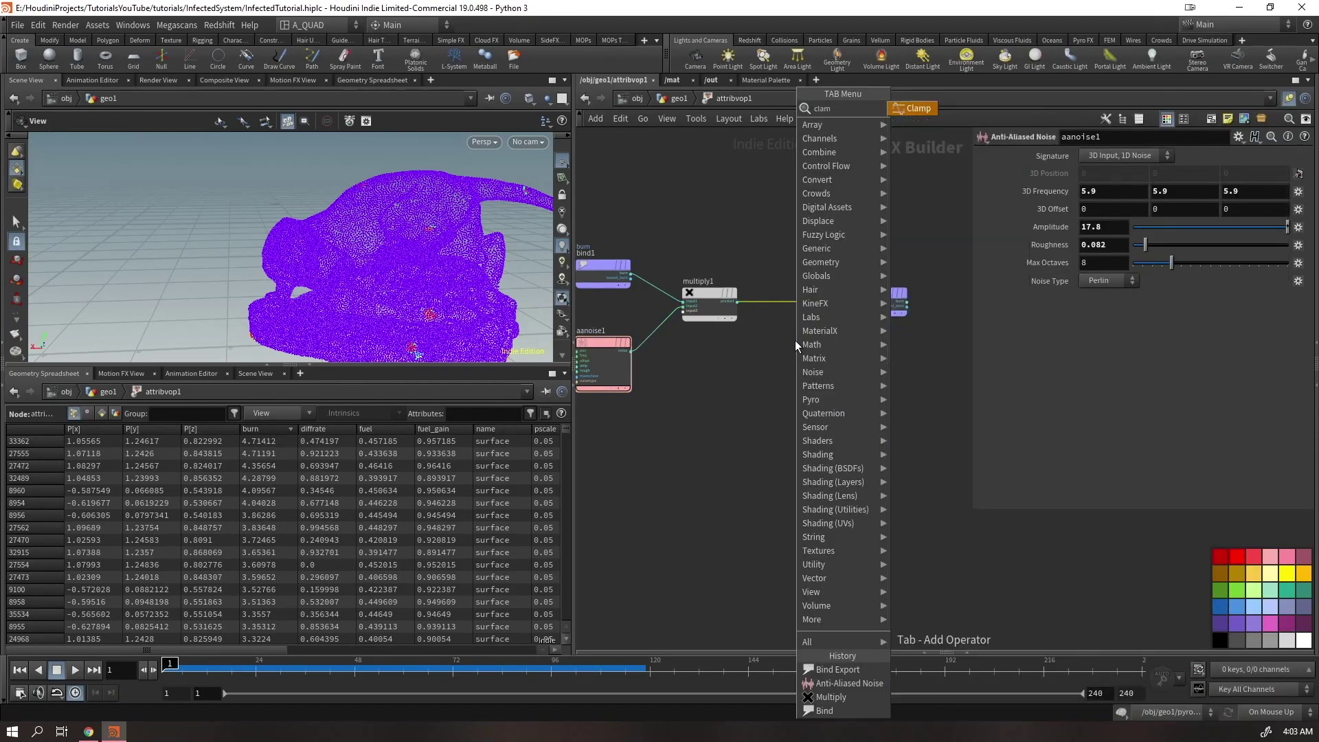
pyautogui.press('Return')
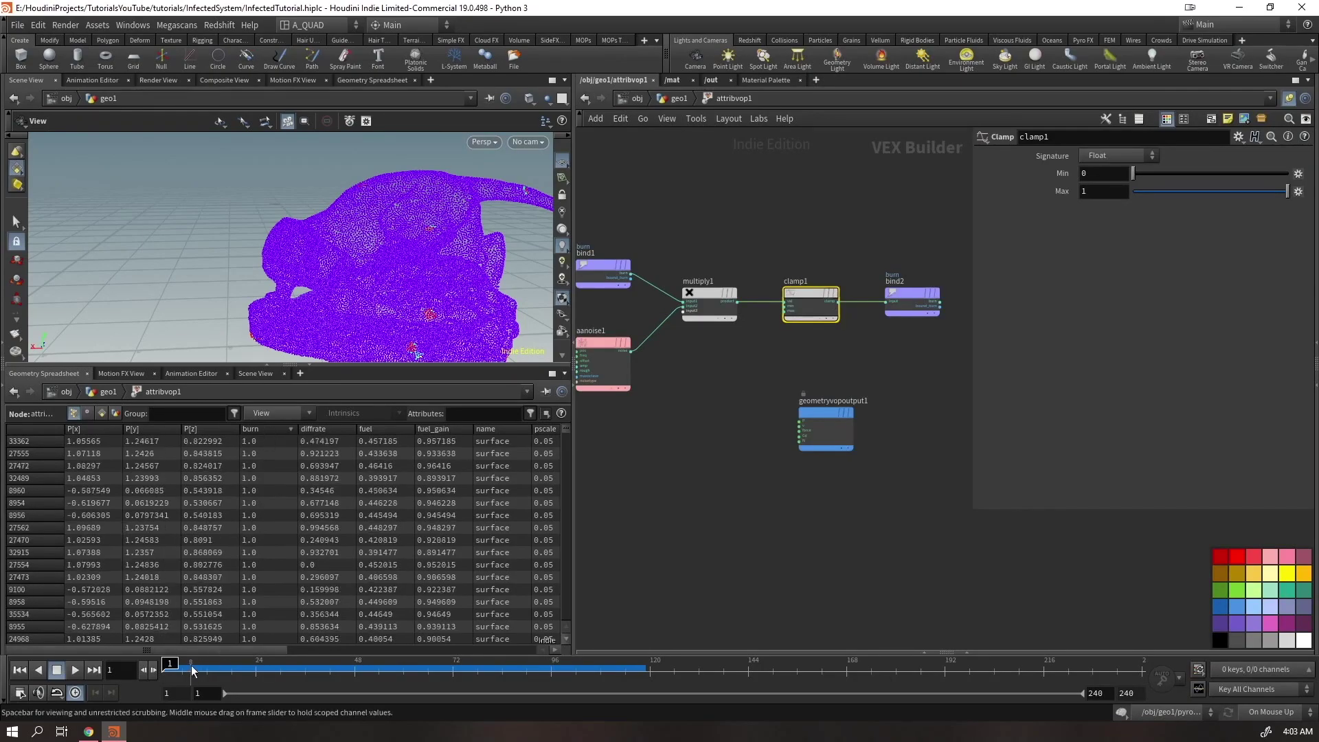
# Play back the clamped burn spread, examine it in the enlarged viewport, and return to frame 1
pyautogui.press('Up')
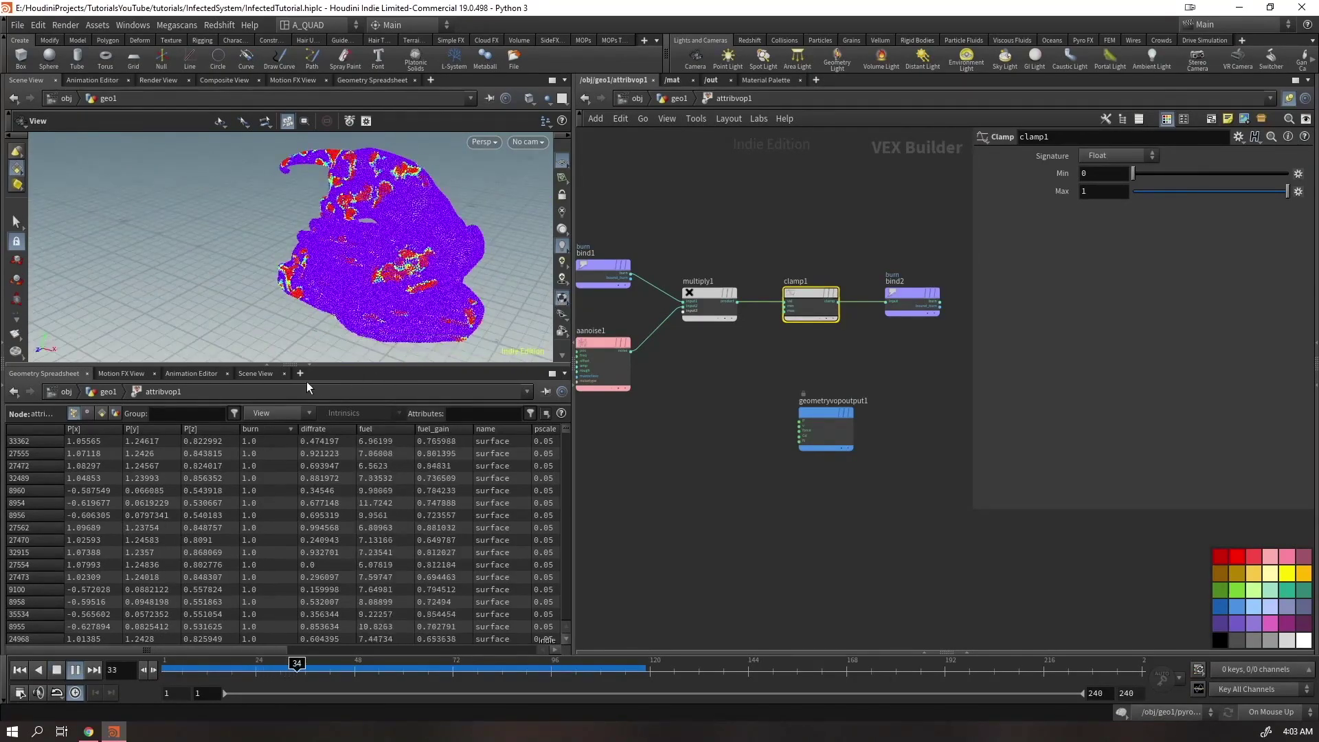
pyautogui.hotkey('ctrl', 'b')
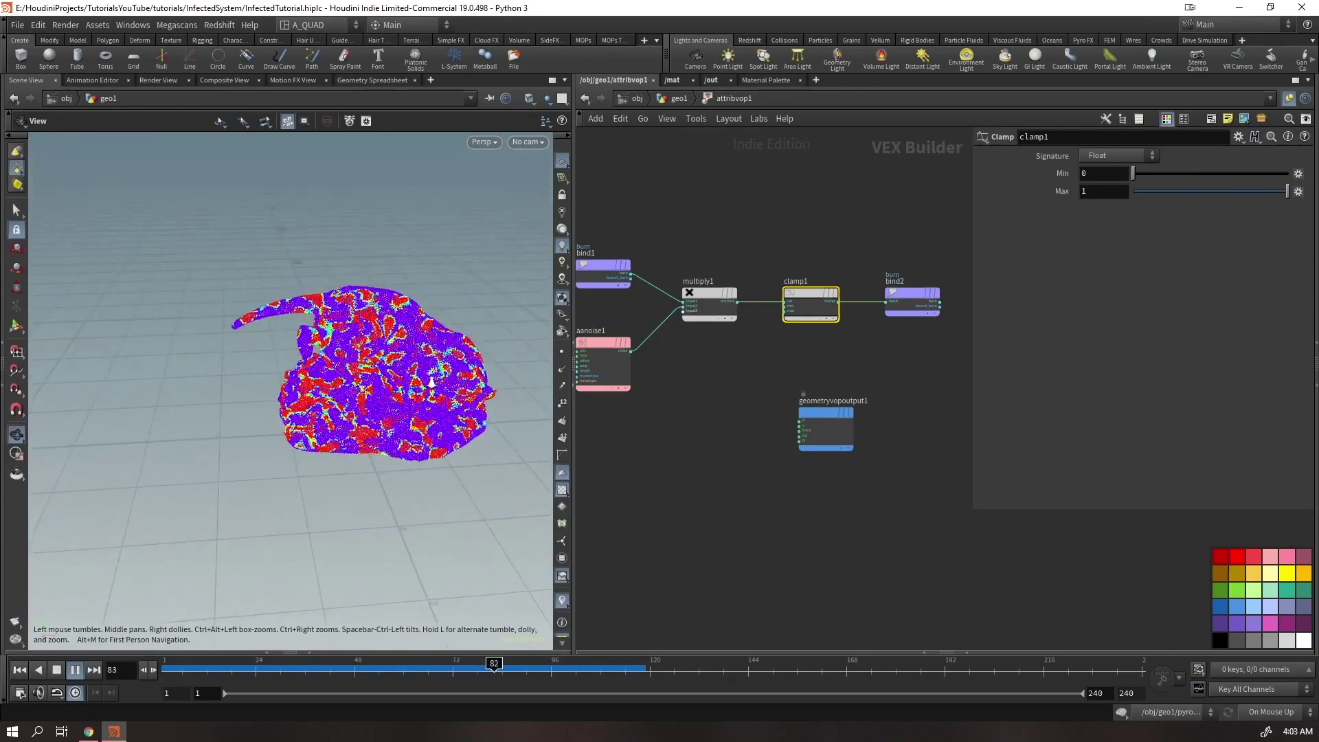
pyautogui.scroll(5, 425, 362)
pyautogui.scroll(-5, 425, 362)
pyautogui.hotkey('ctrl', 'Up')
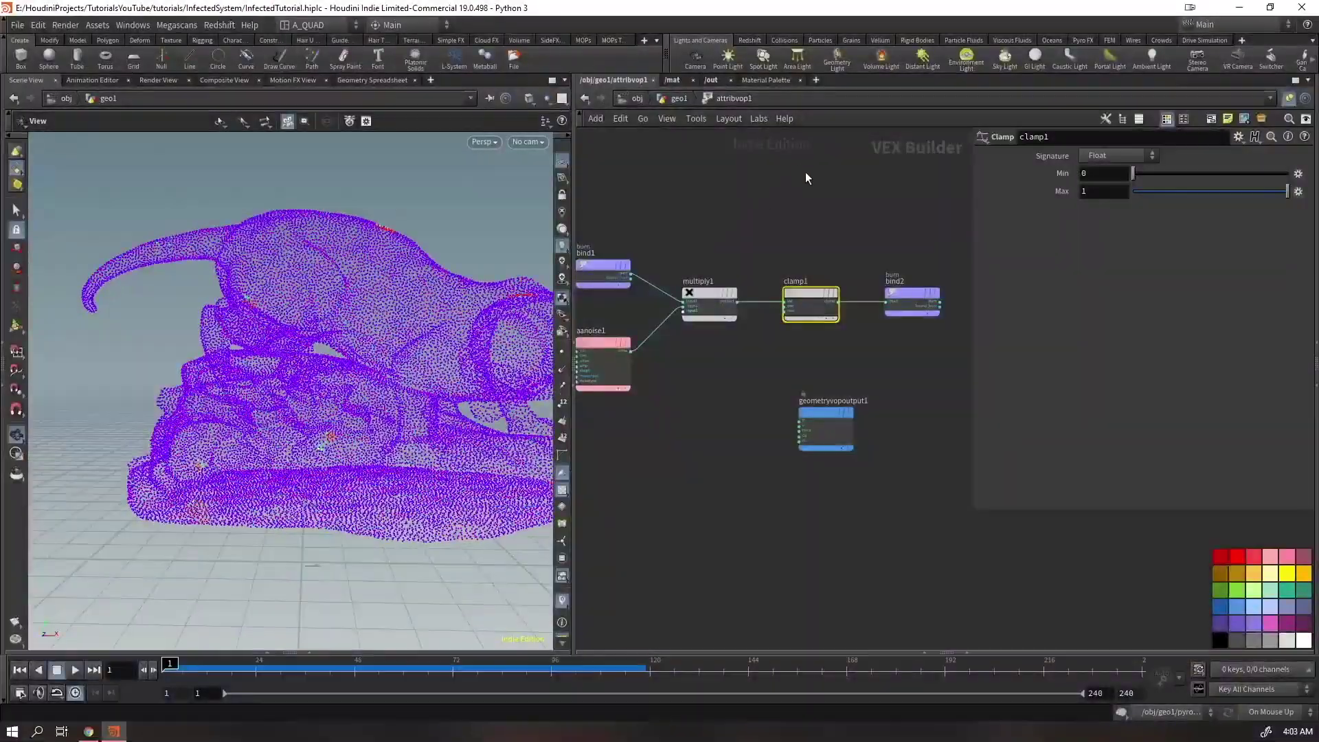
# Add a displayed Group Expression node after the Attribute VOP in geo1 and set its Group Type to Points
pyautogui.click(677, 98)
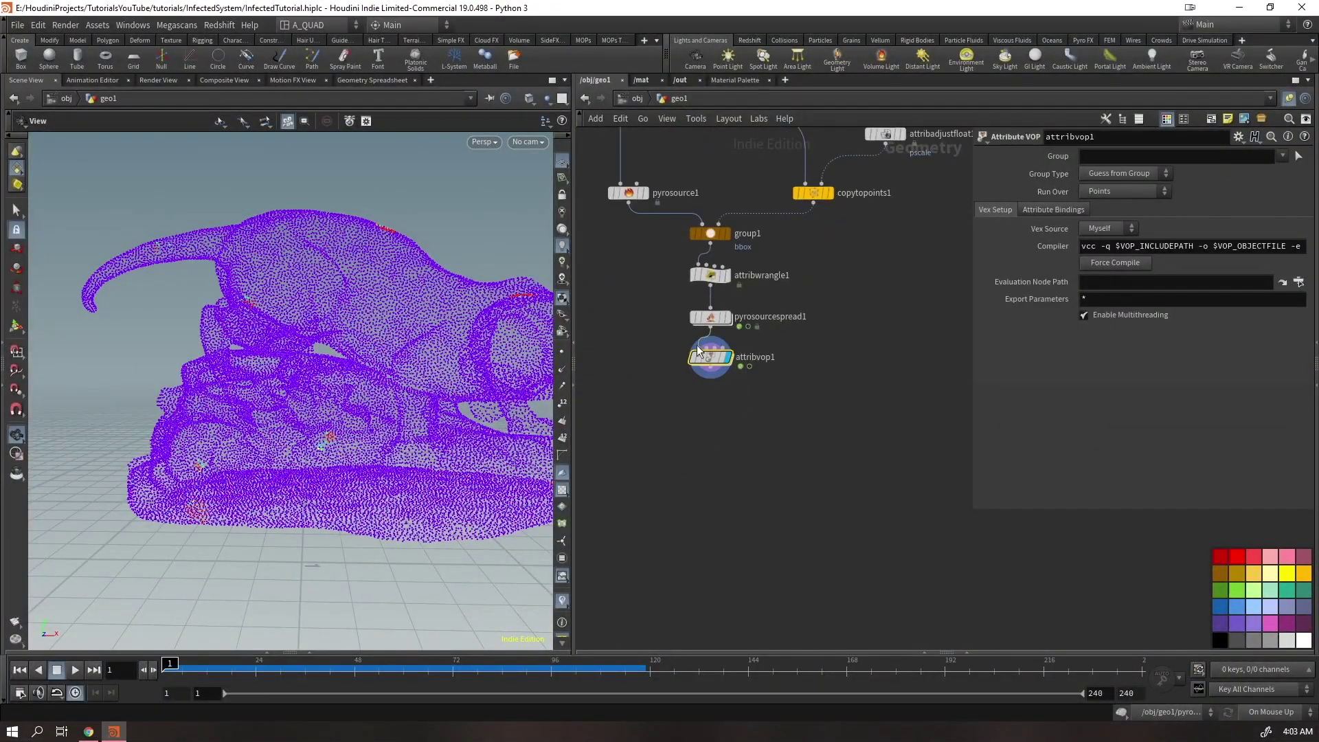
pyautogui.press('Tab')
pyautogui.moveTo(702, 359)
pyautogui.write('groupexpre')
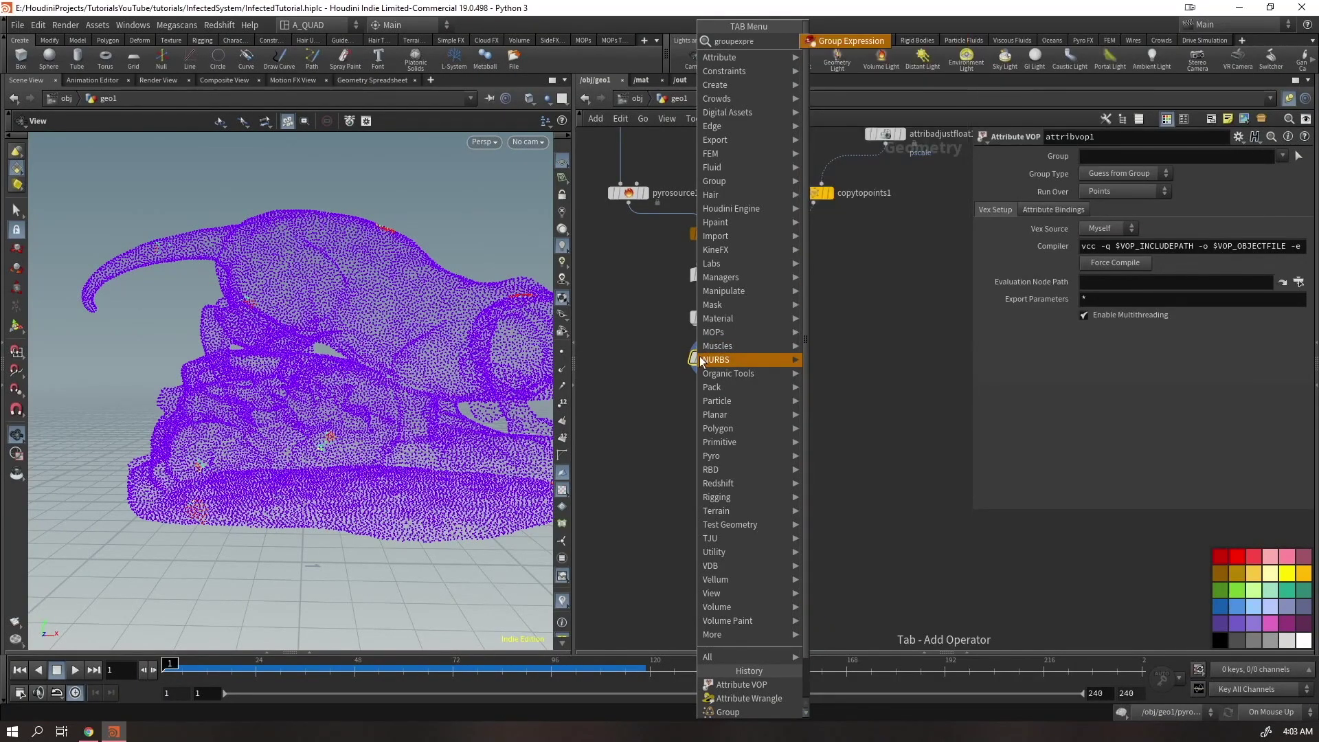
pyautogui.press('Return')
pyautogui.click(710, 397)
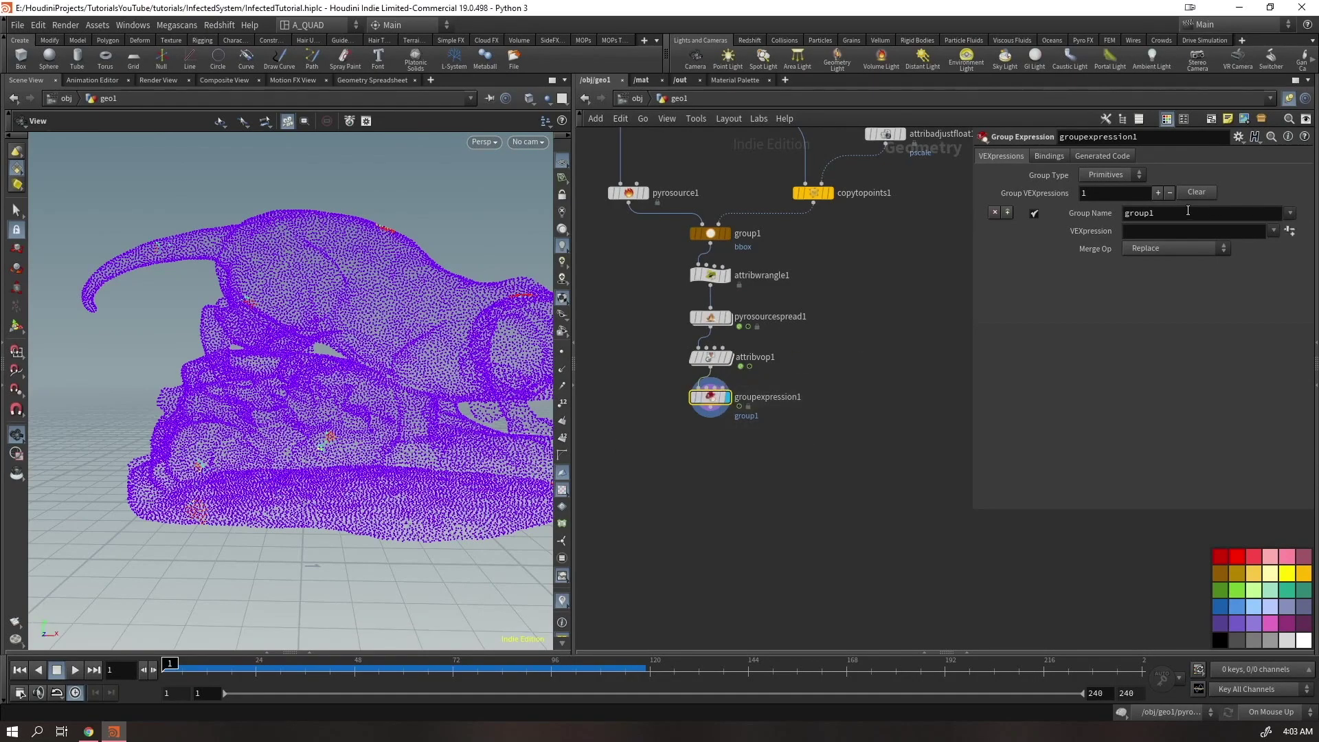
pyautogui.click(1113, 174)
pyautogui.click(1105, 187)
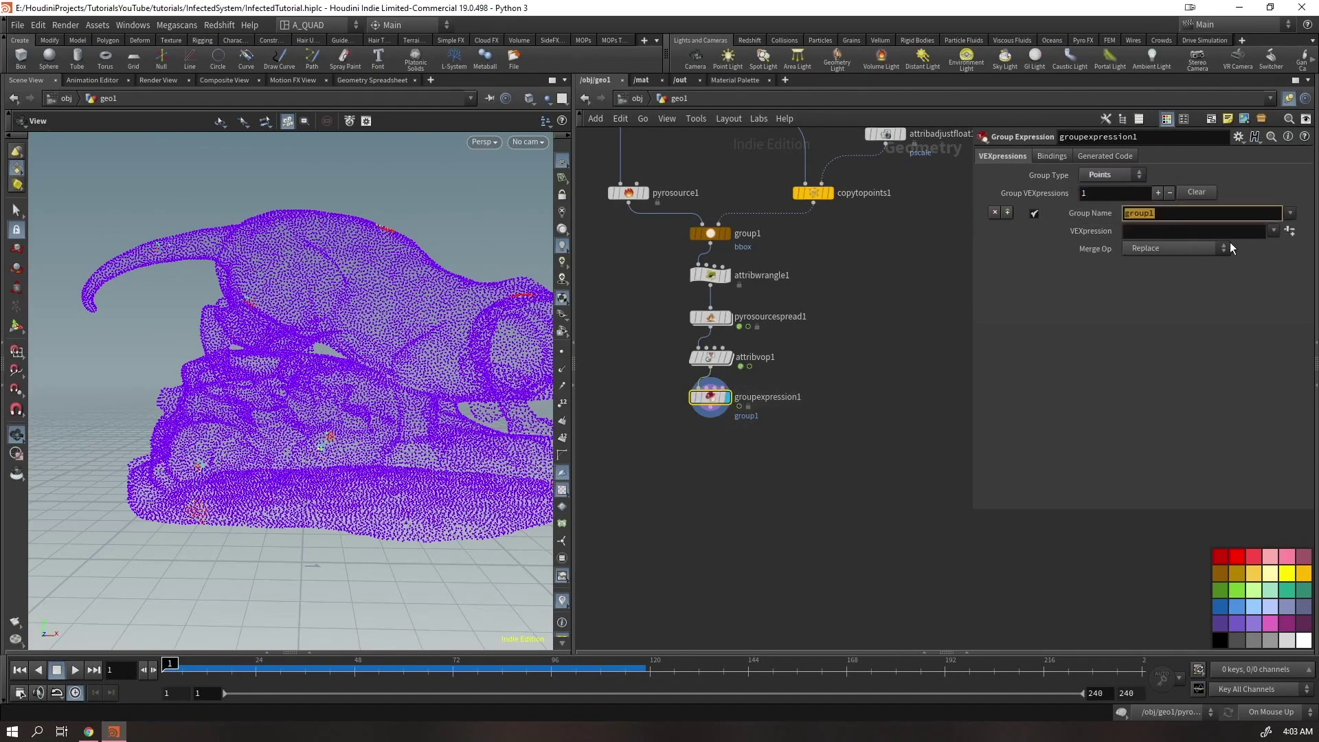
pyautogui.write('infected')
pyautogui.press('Tab')
pyautogui.write('@')
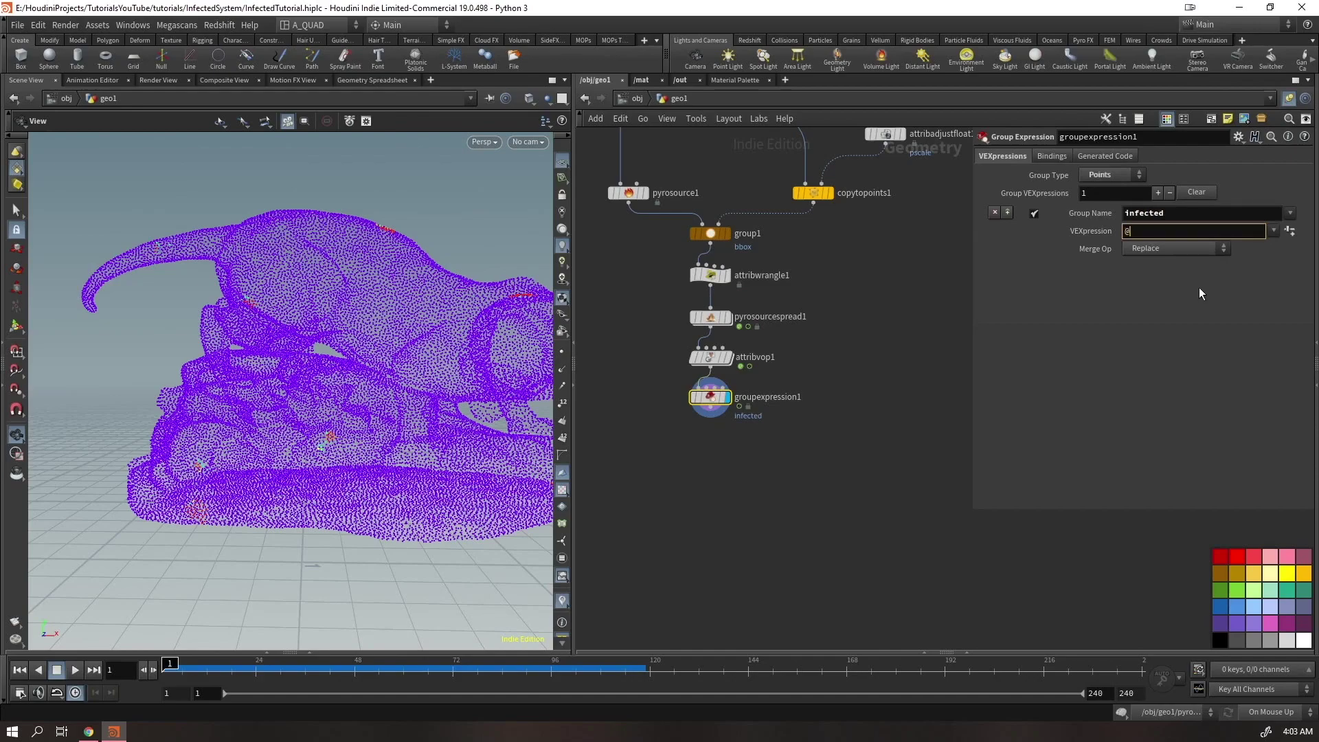
pyautogui.write('burn == 1')
pyautogui.press('Return')
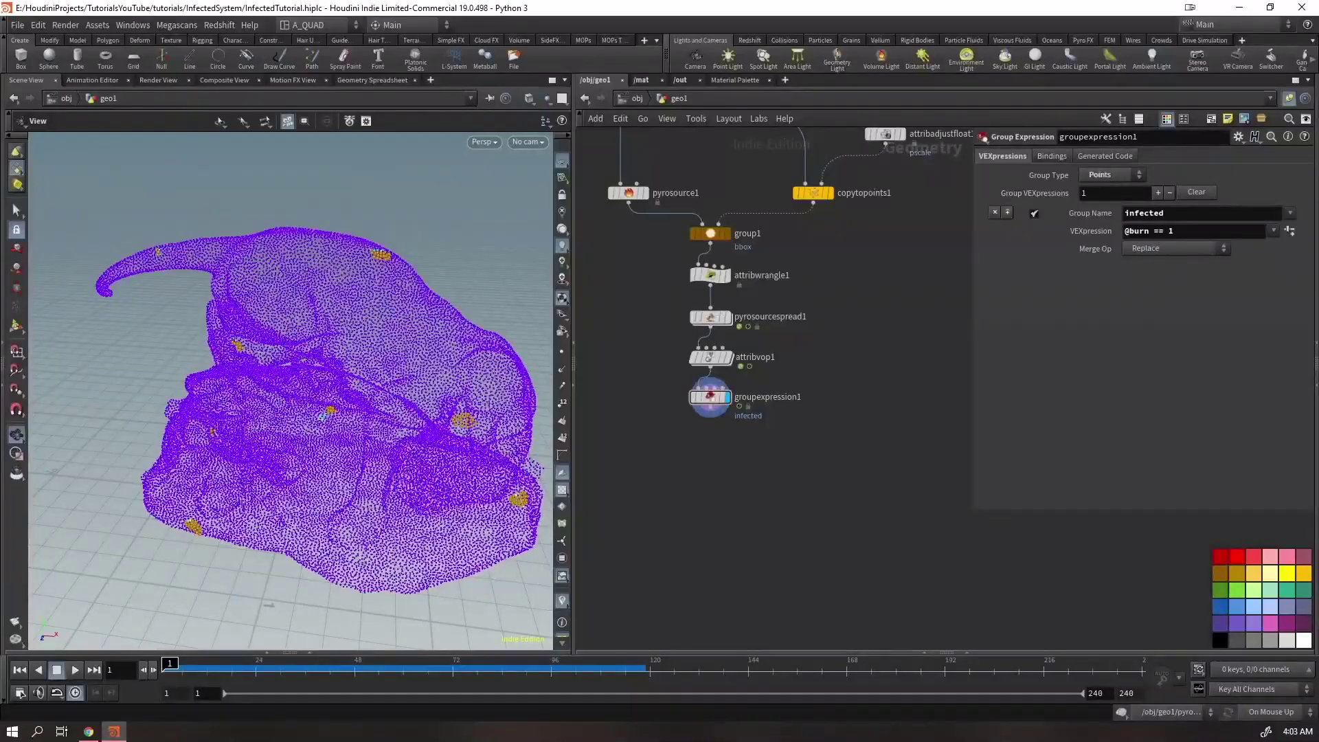
pyautogui.press('Up')
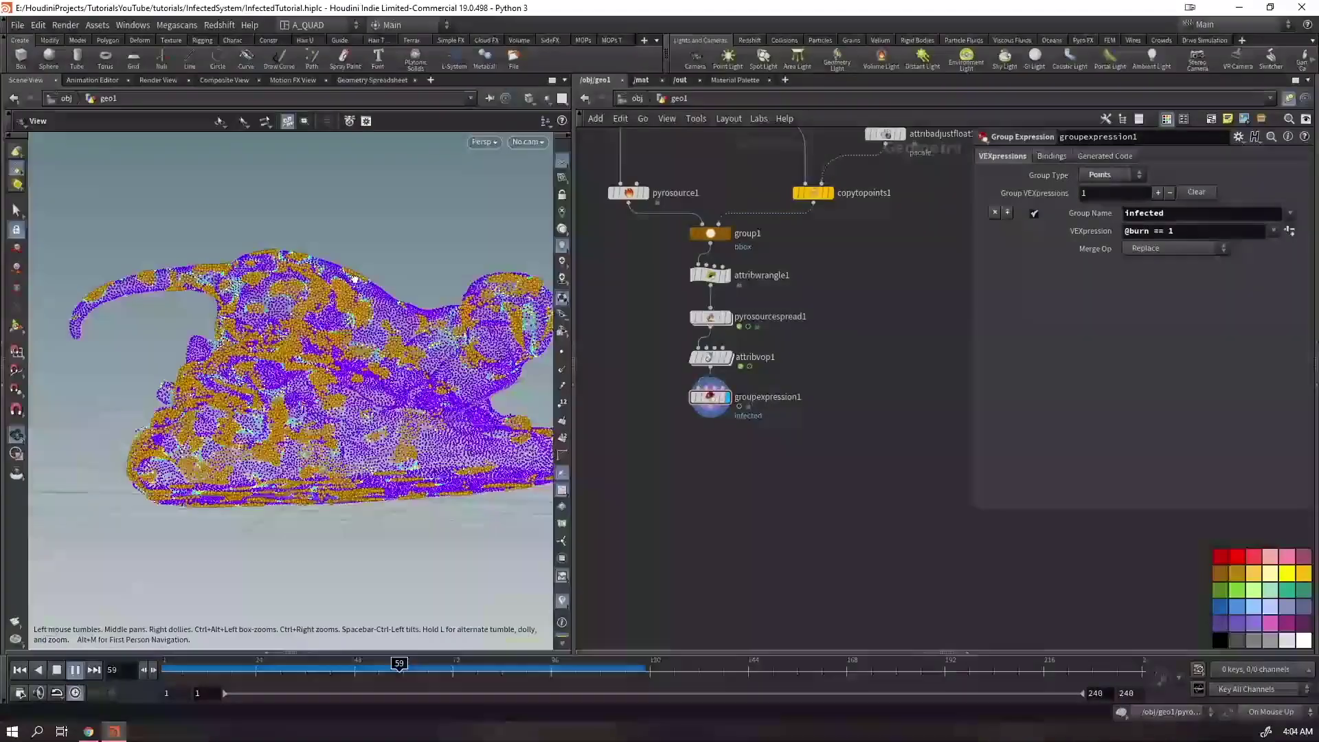
pyautogui.hotkey('ctrl', 'Up')
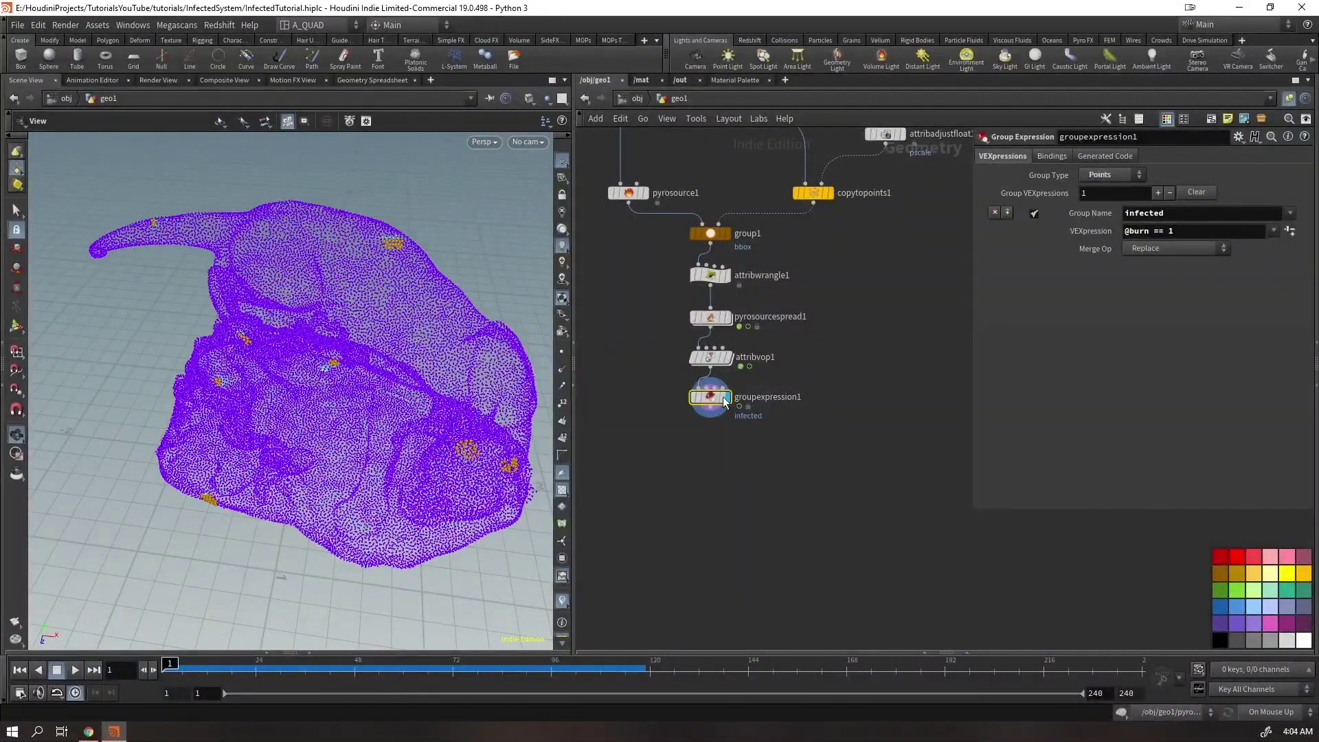
# Add a Blast node after groupexpression1, set its group to infected, and enable Delete Non Selected
pyautogui.press('Tab')
pyautogui.write('blast')
pyautogui.press('Return')
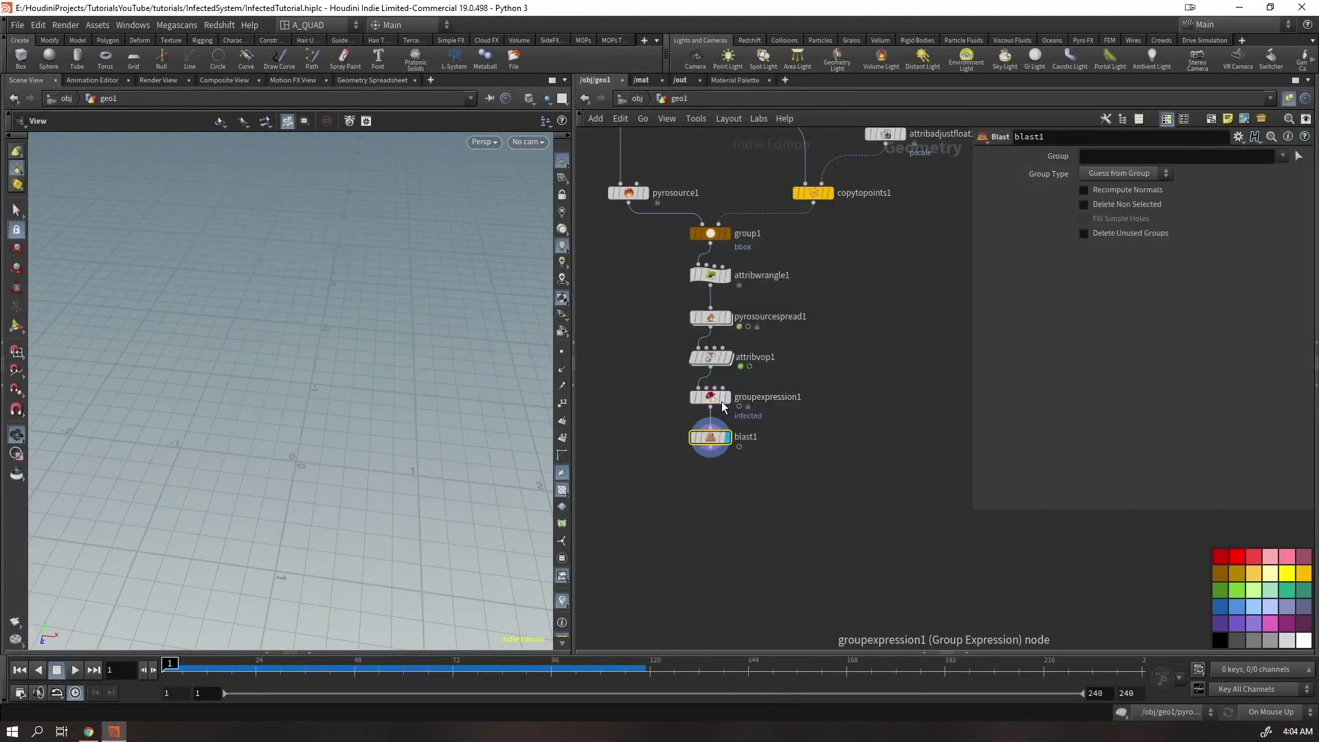
pyautogui.click(1283, 158)
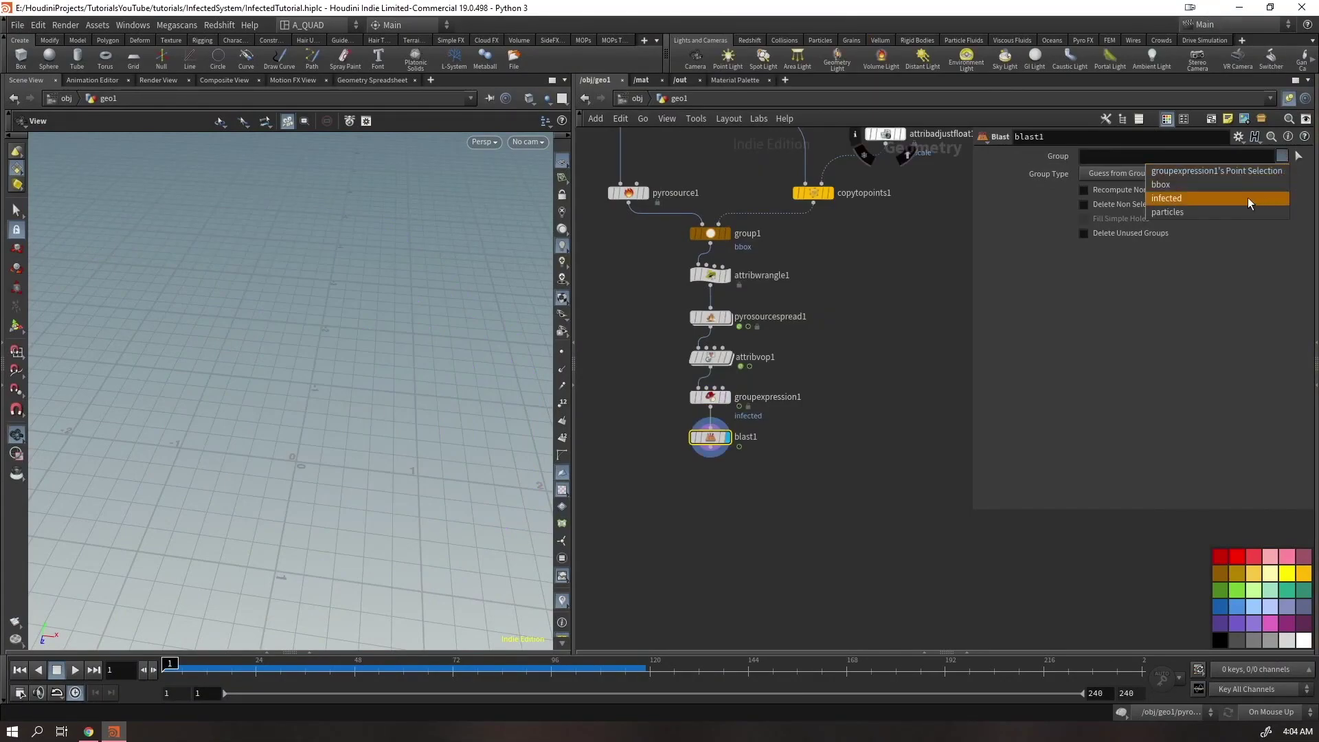
pyautogui.click(1162, 199)
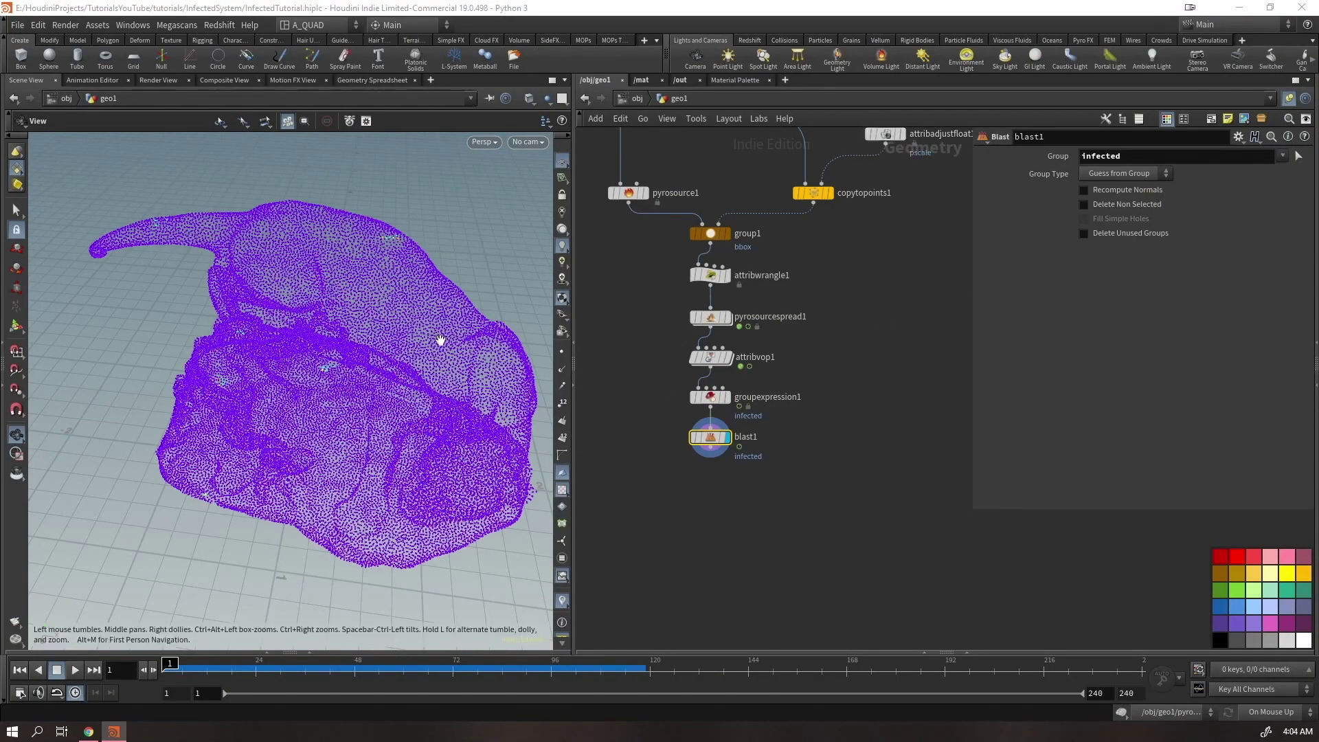
pyautogui.click(1120, 203)
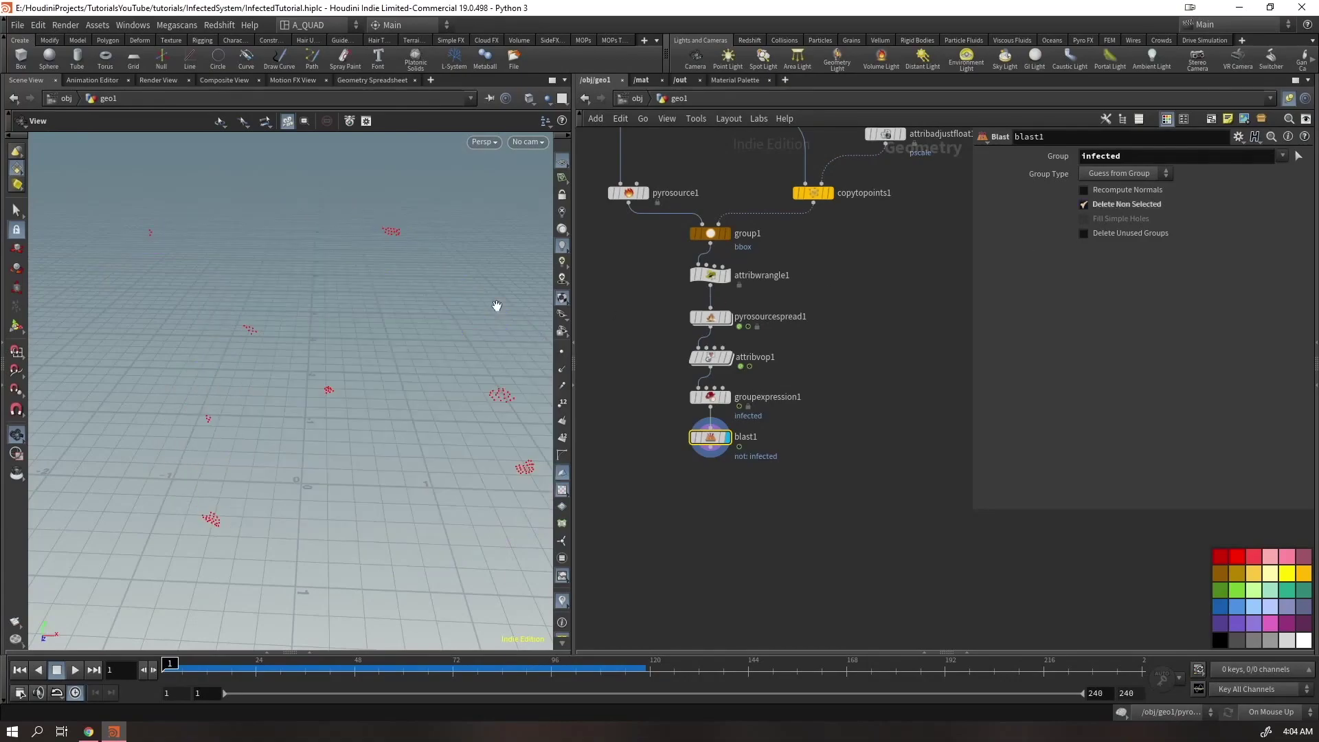
# Play back the animation to examine how the isolated infected points spread, and return to the first frame
pyautogui.hotkey('space', 'h')
pyautogui.press('Up')
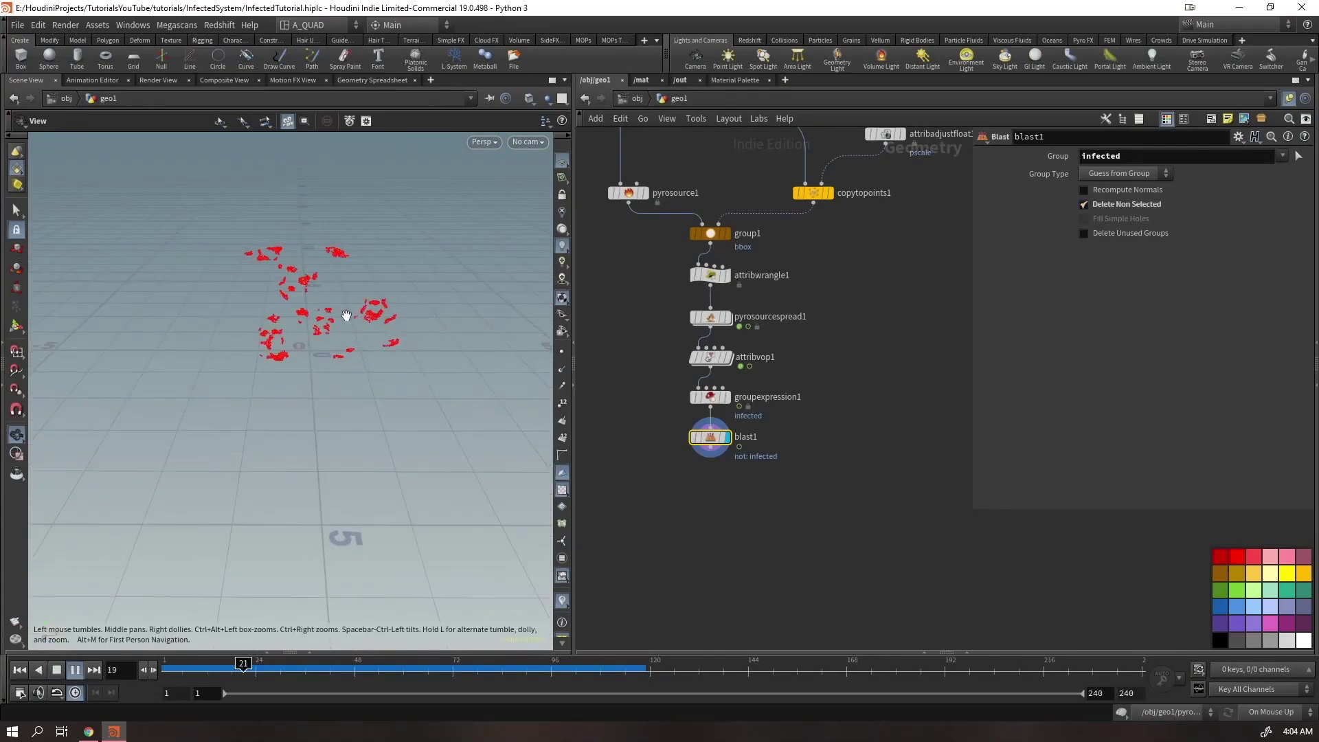
pyautogui.moveTo(339, 316); pyautogui.dragTo(274, 331)
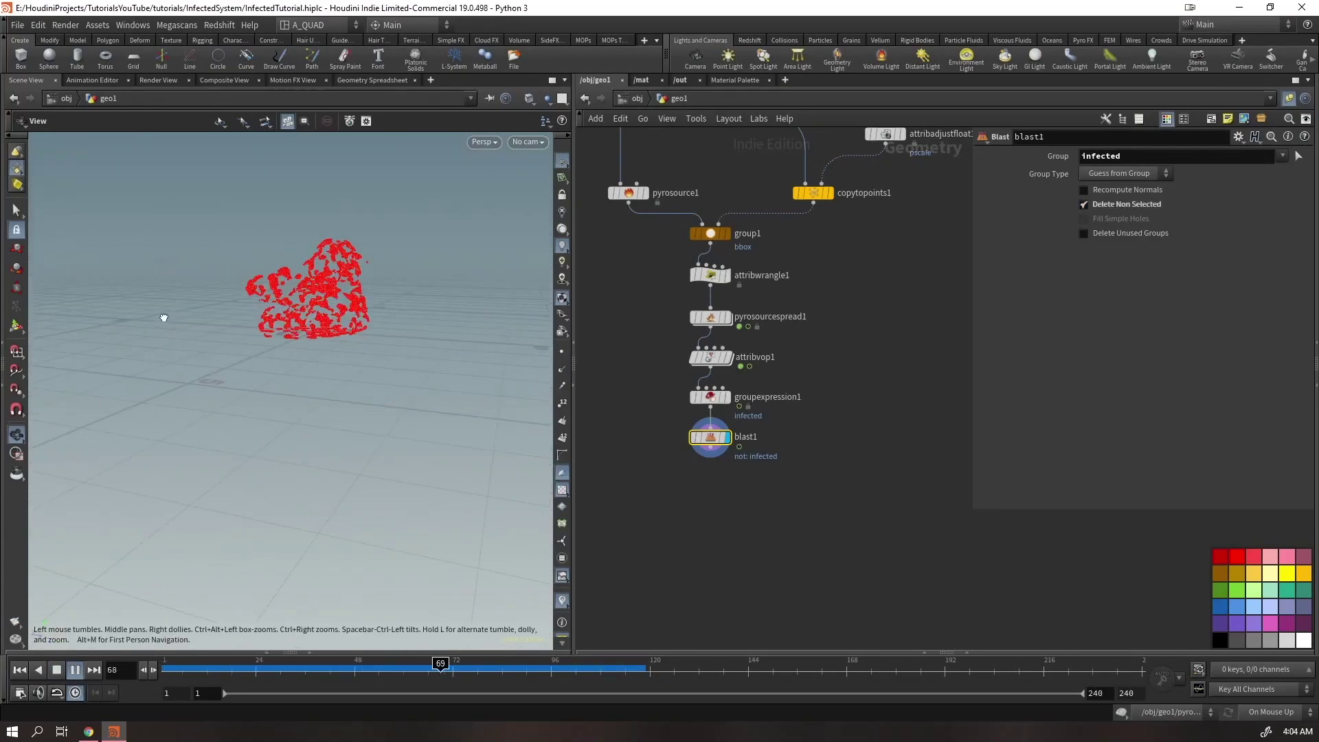
pyautogui.moveTo(162, 318); pyautogui.dragTo(227, 336)
pyautogui.hotkey('ctrl', 'Up')
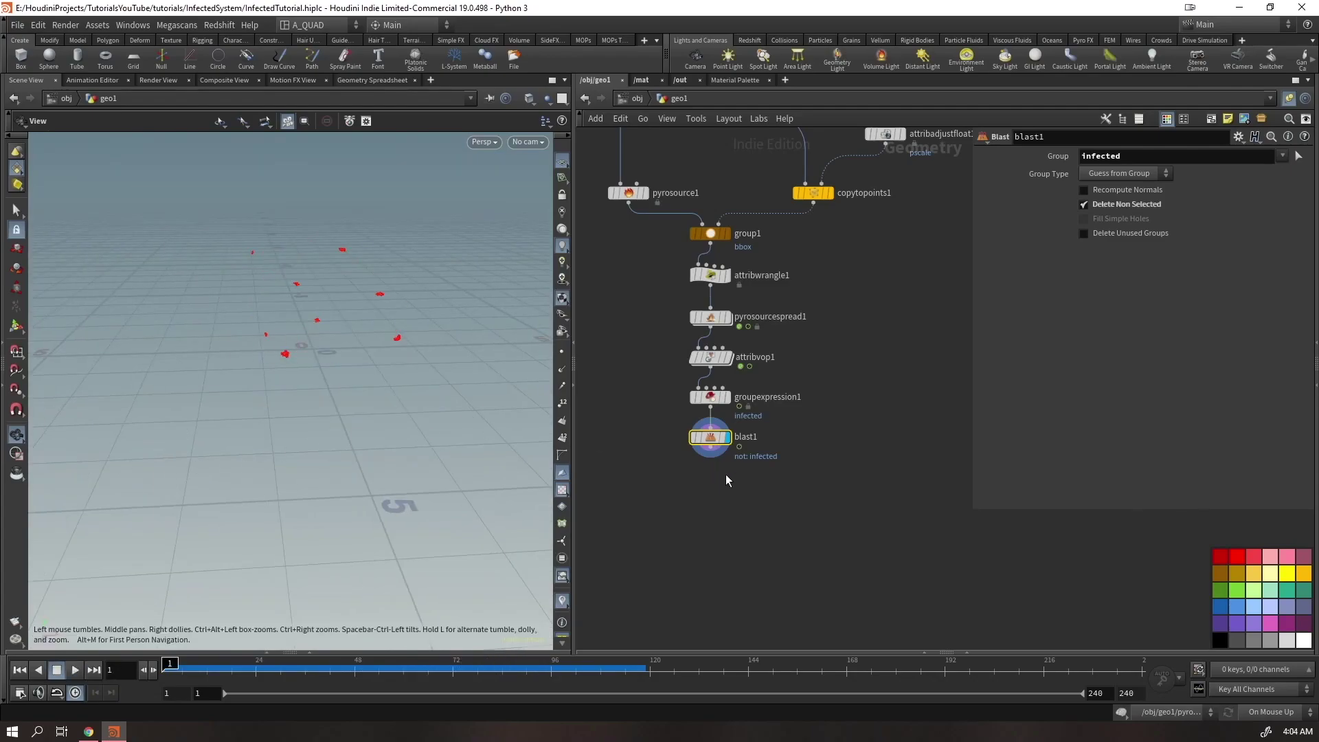
# Add a Clean node after blast1 and turn off its Remove Unused Points and Remove Degenerate Primitives options
pyautogui.press('Tab')
pyautogui.write('clea')
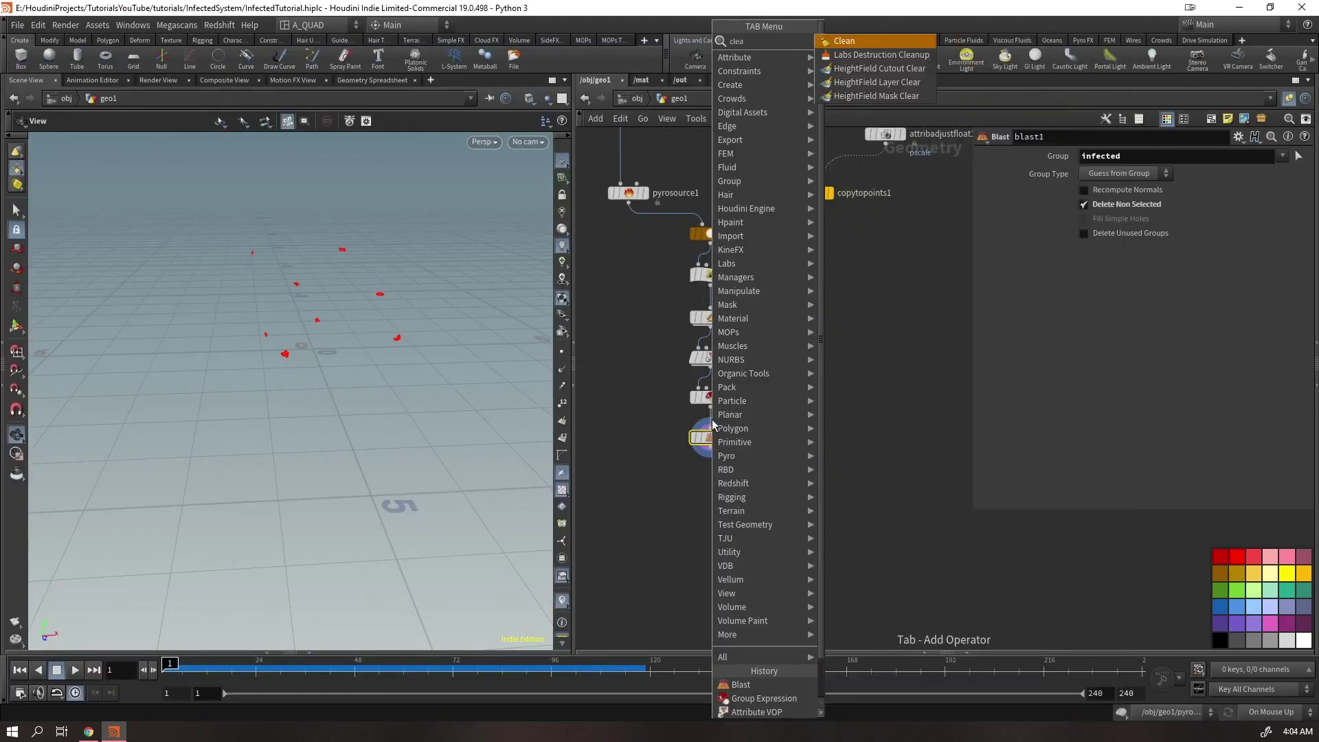
pyautogui.write('n')
pyautogui.press('Return')
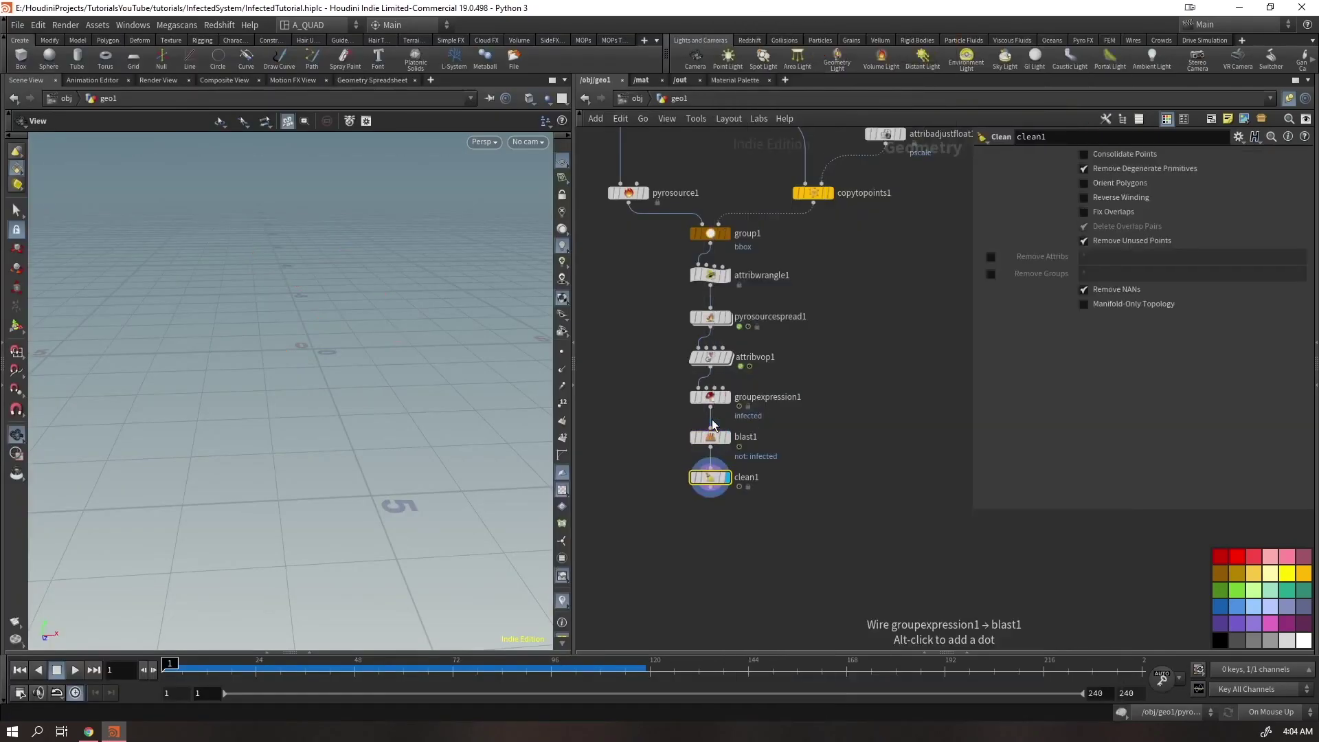
pyautogui.click(1083, 241)
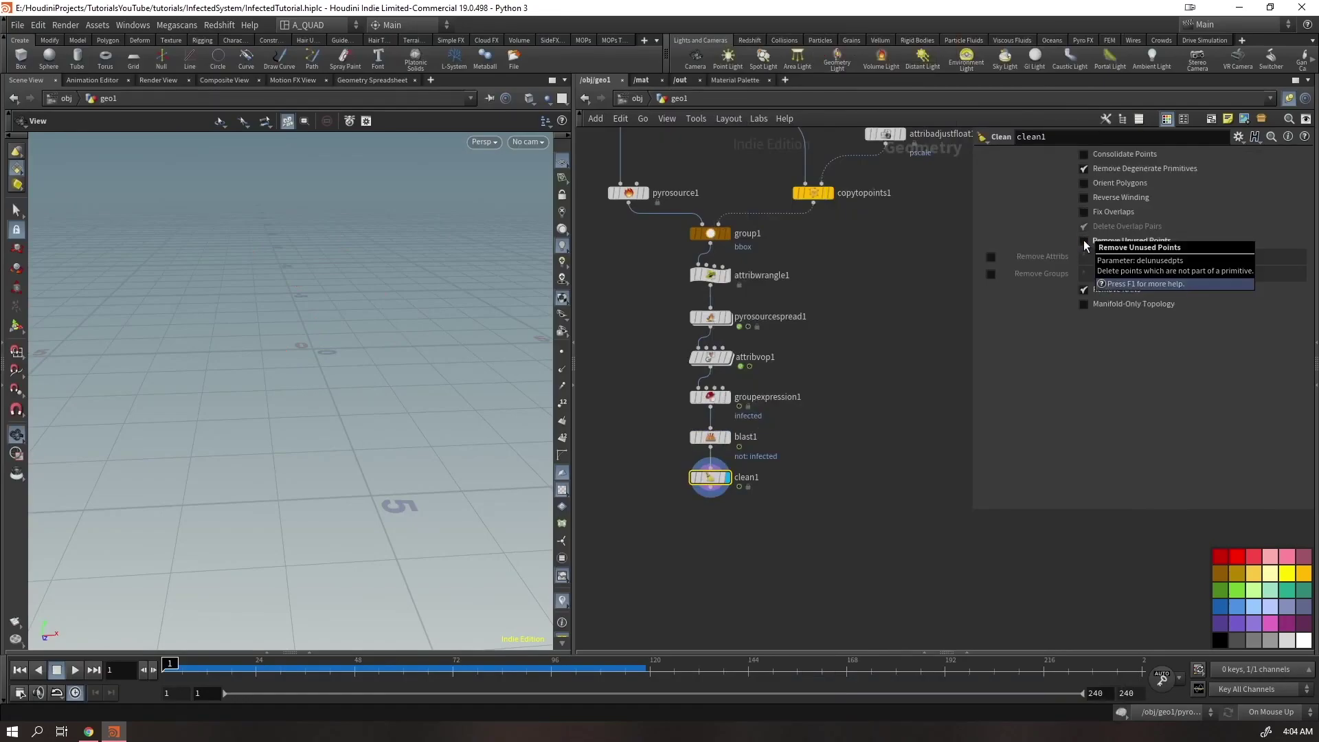
pyautogui.click(1084, 169)
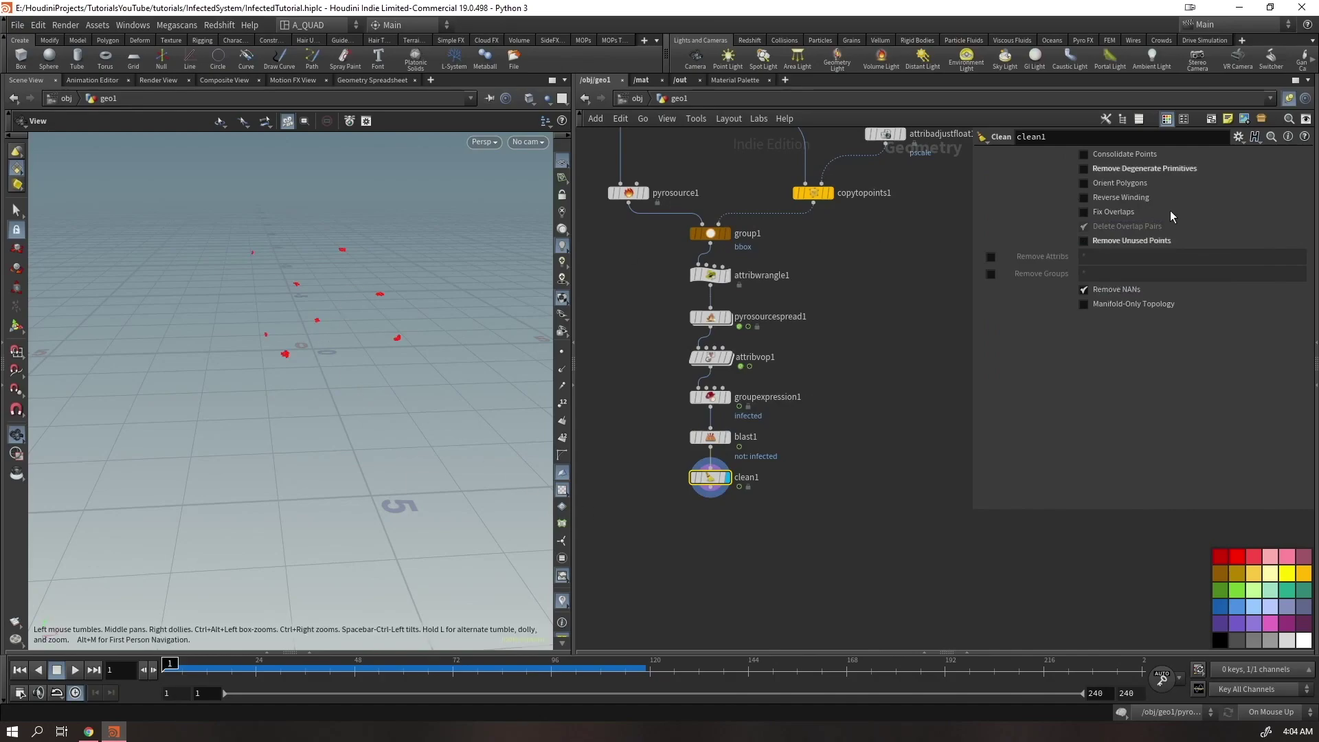
pyautogui.moveTo(398, 274); pyautogui.dragTo(386, 303)
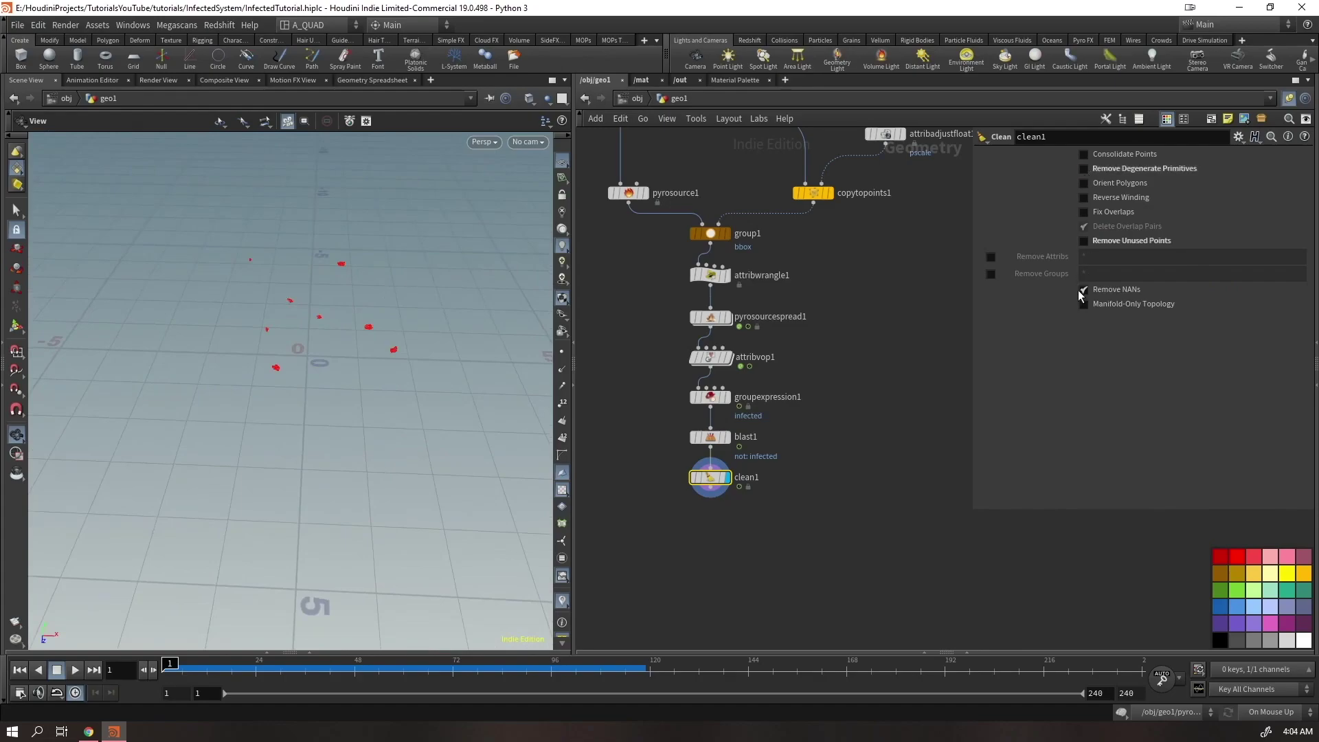
# Enable Remove Attribs and Remove Groups on clean1 and save the scene
pyautogui.click(990, 256)
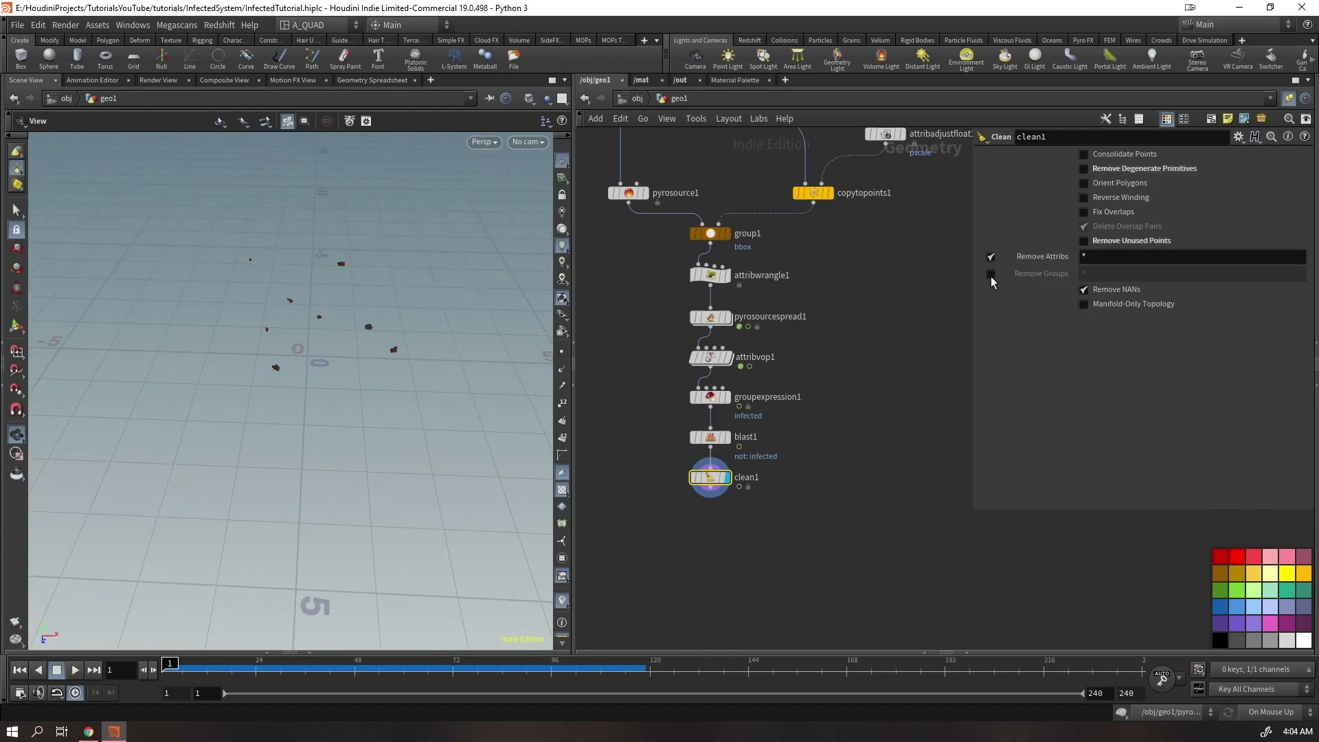
pyautogui.click(991, 274)
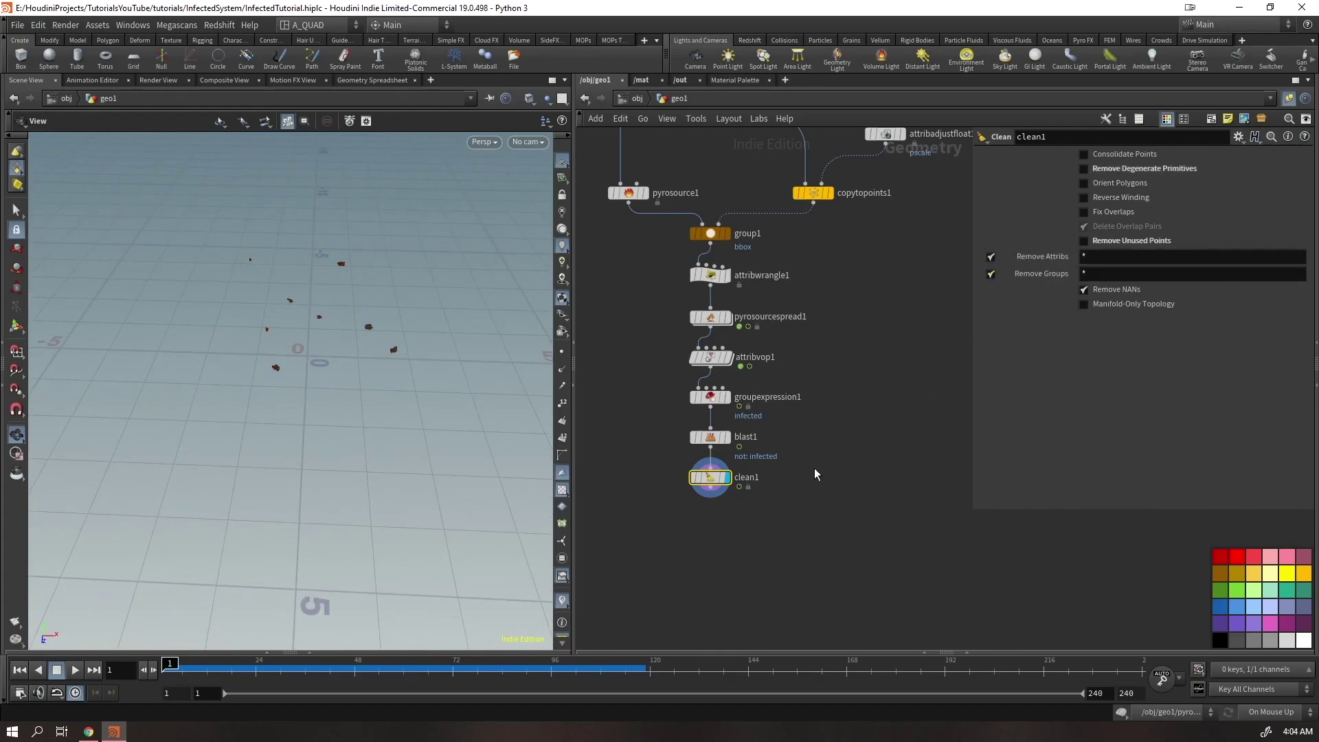
pyautogui.middleClick(710, 479)
pyautogui.hotkey('ctrl', 's')
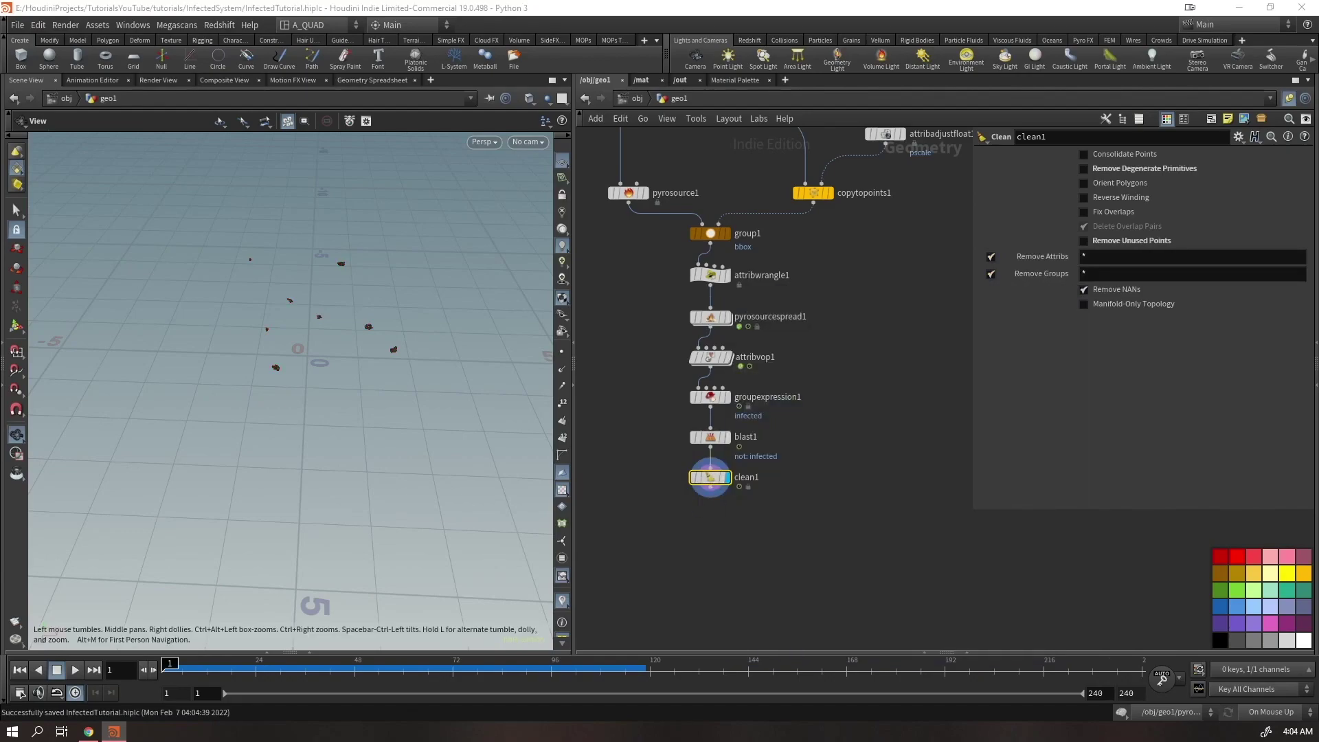
# Add a POP Network after clean1 and place it lower in the network, leaving a gap between the two nodes
pyautogui.moveTo(710, 554); pyautogui.dragTo(765, 481, button='middle')
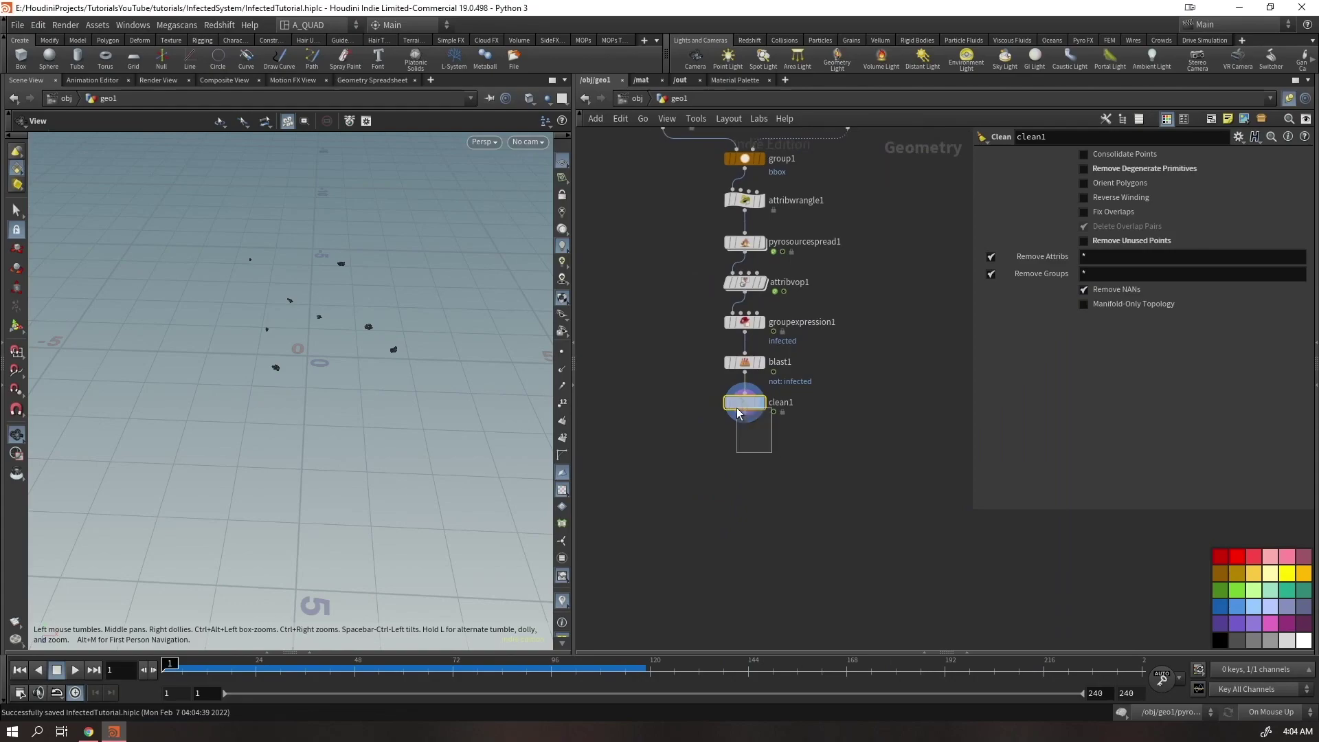
pyautogui.press('Tab')
pyautogui.write('po')
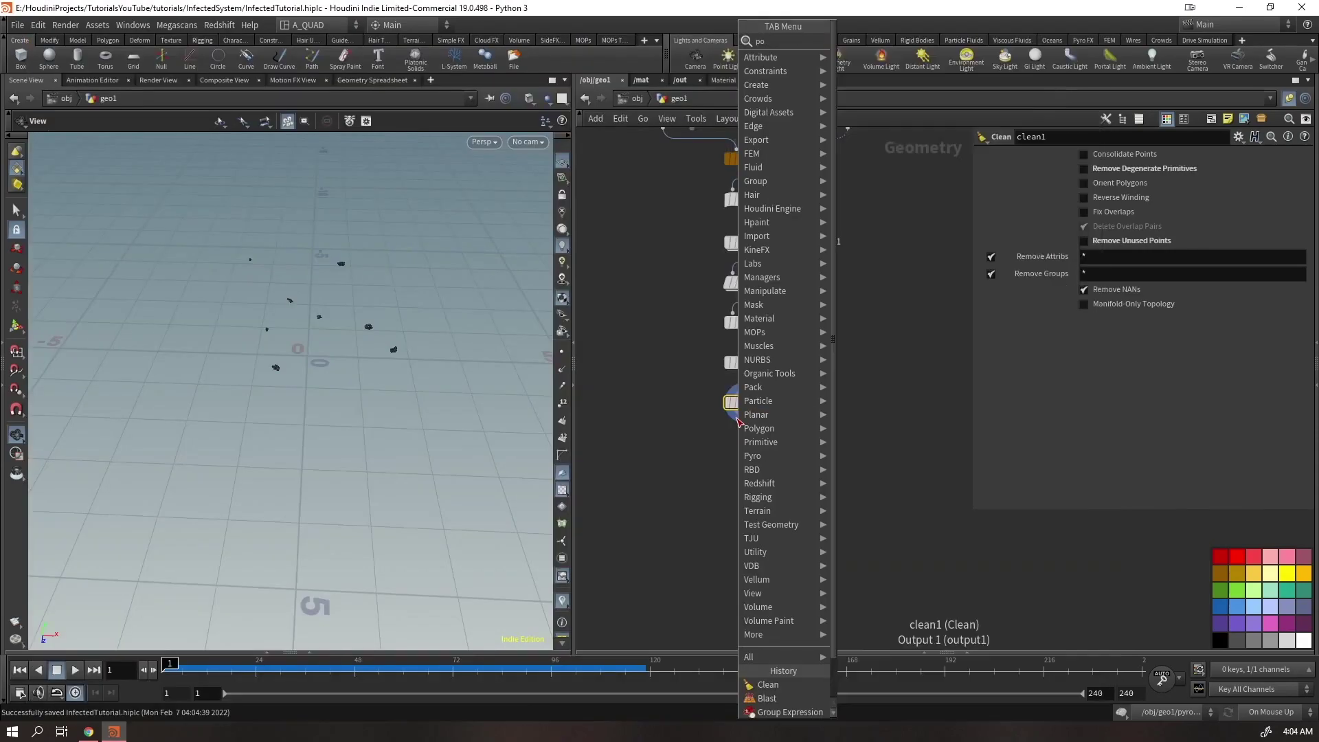
pyautogui.write('pnet')
pyautogui.press('Return')
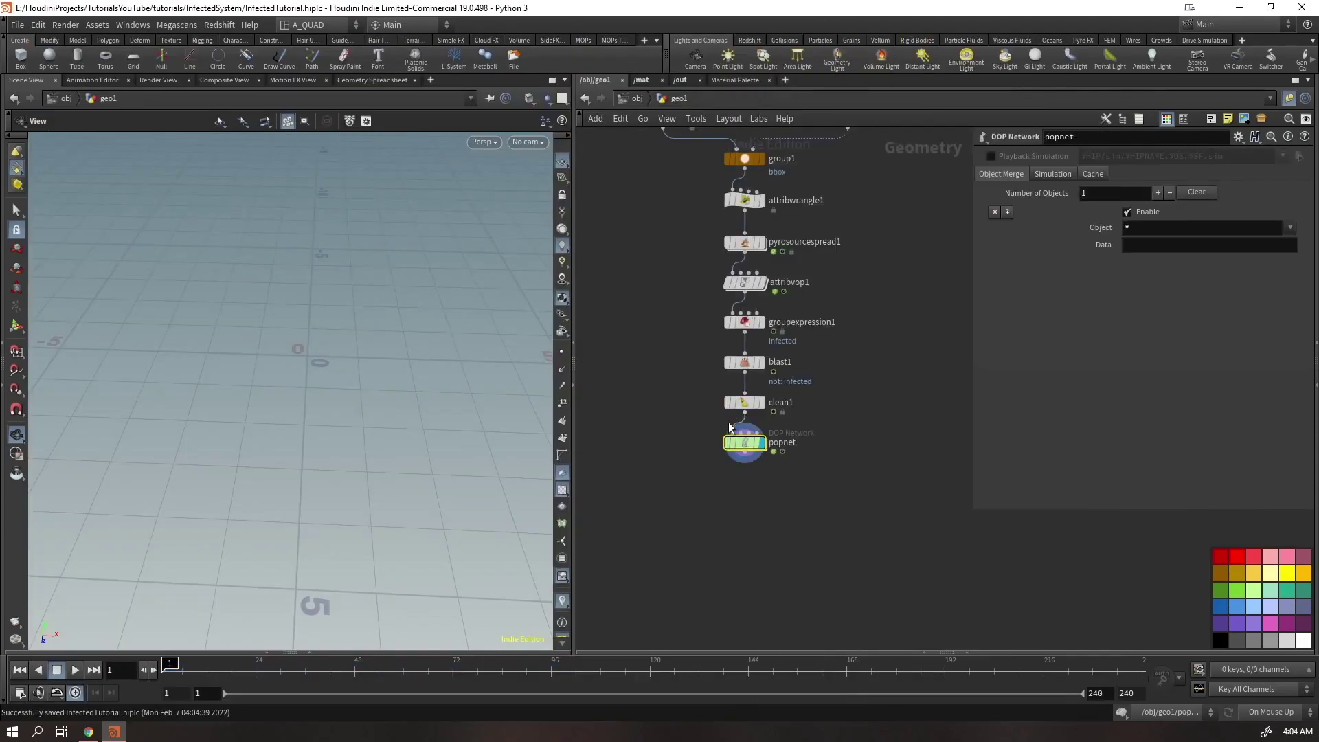
pyautogui.moveTo(754, 444); pyautogui.dragTo(755, 522)
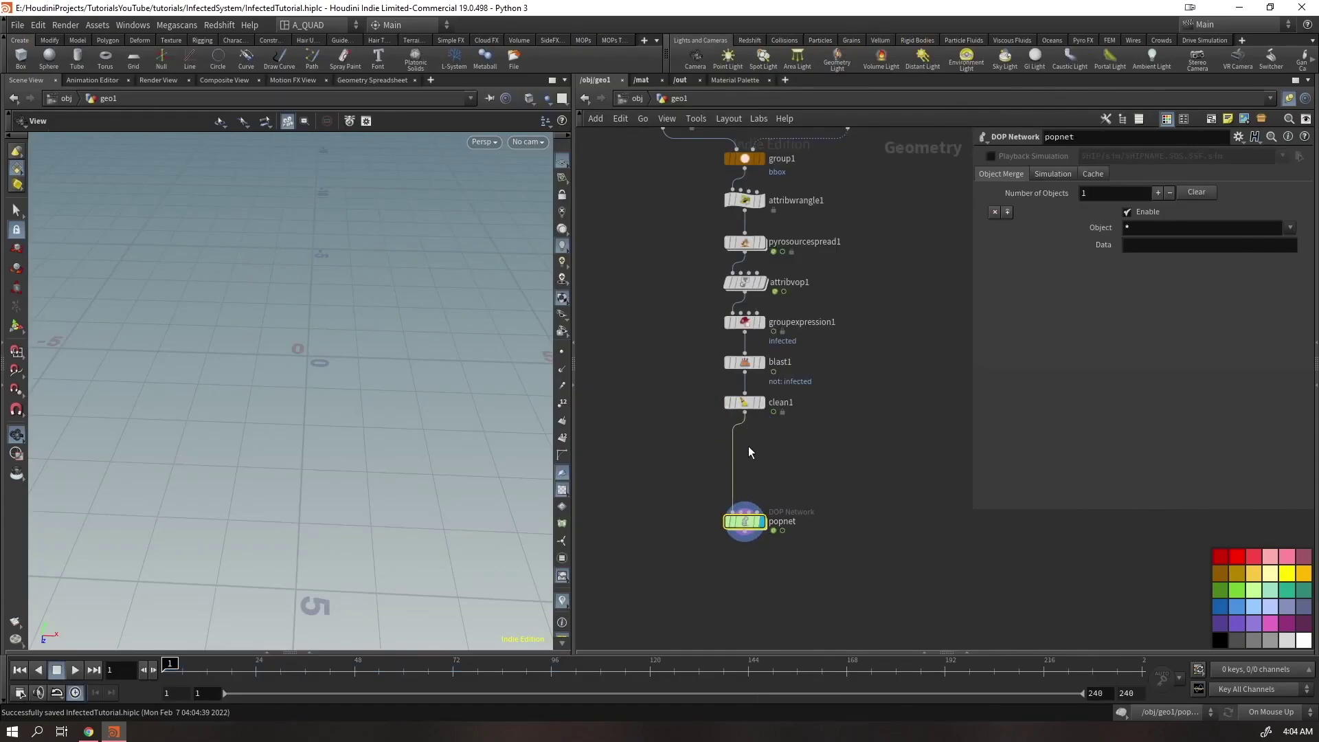
# Review the pyrosource1 settings and the point attributes and groups on blast1
pyautogui.click(744, 401)
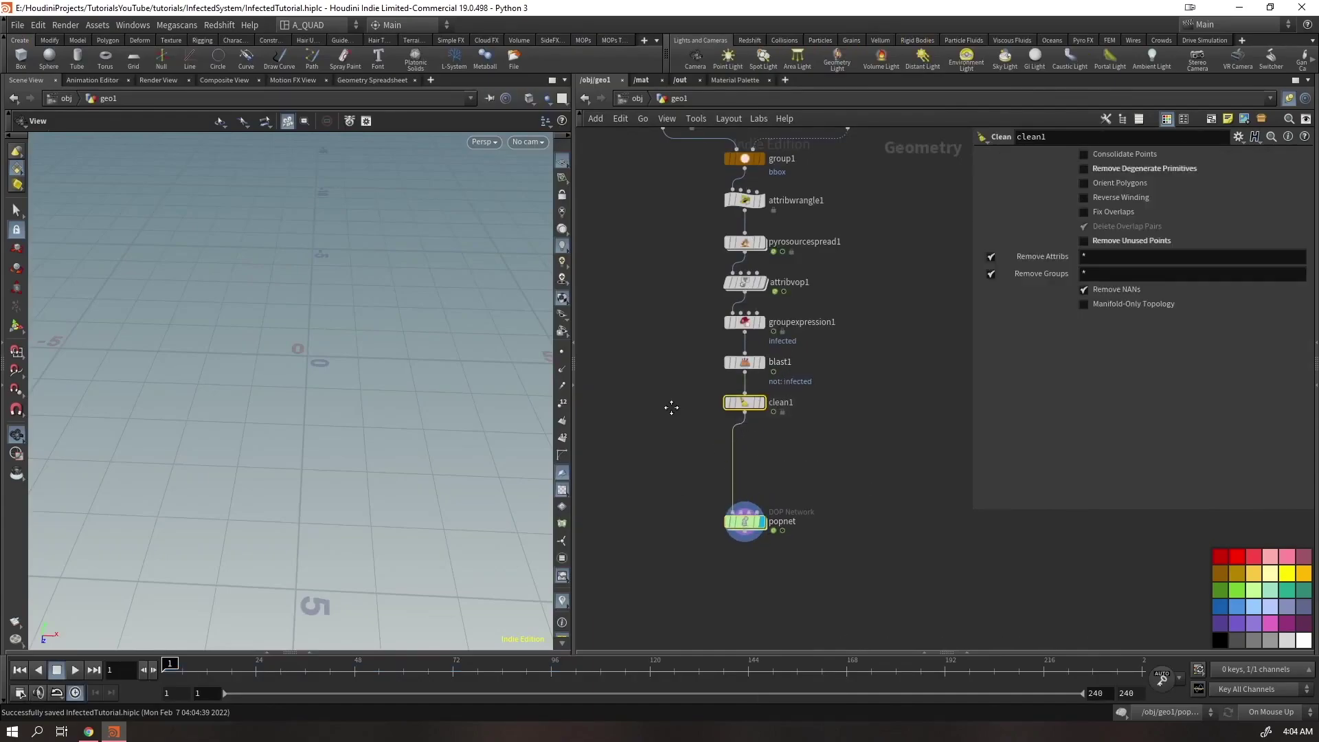
pyautogui.moveTo(677, 406); pyautogui.dragTo(715, 480, button='middle')
pyautogui.click(717, 272)
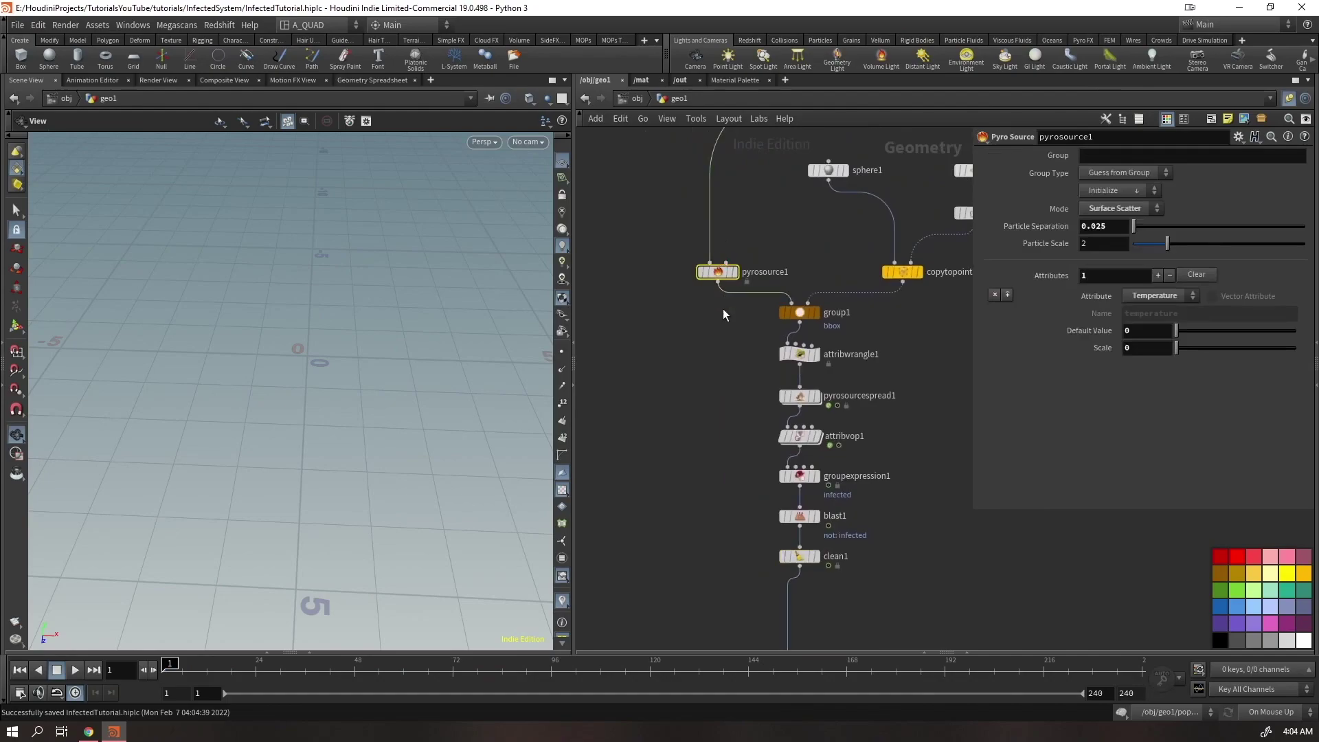
pyautogui.moveTo(800, 515)
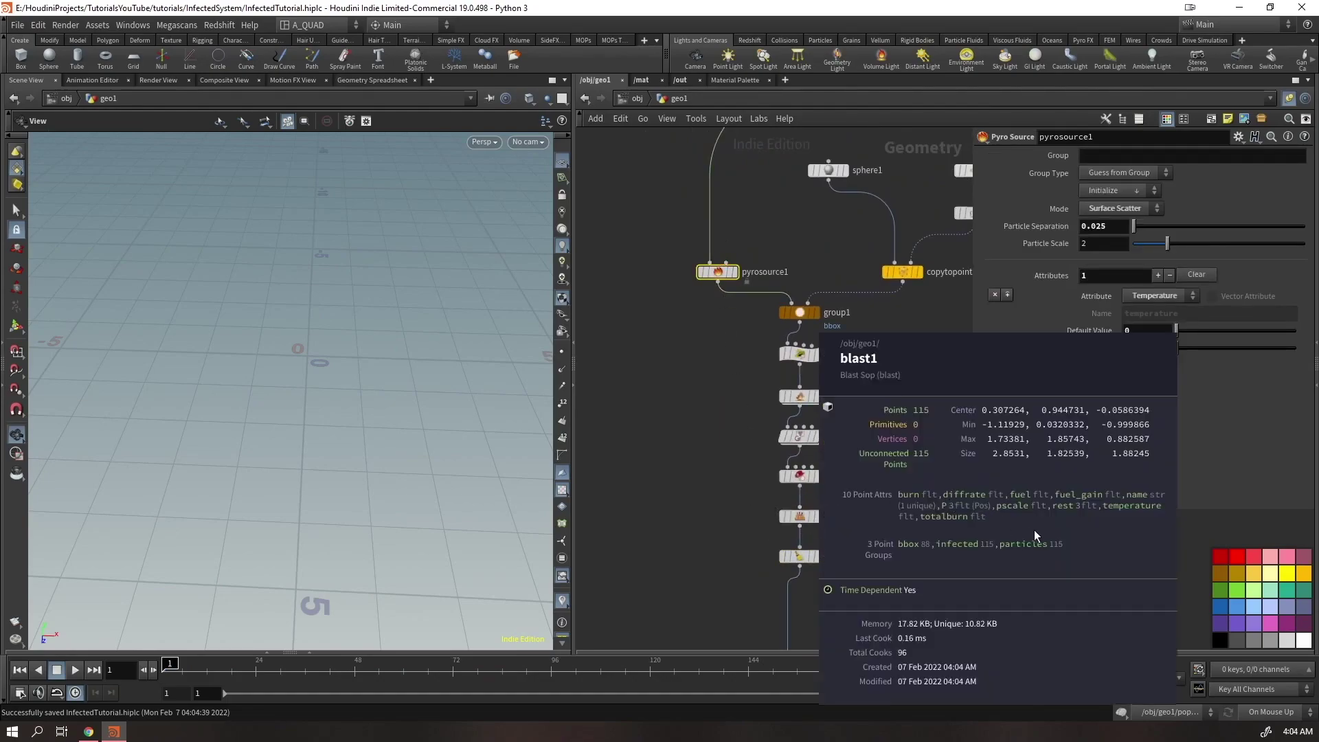
pyautogui.moveTo(646, 525); pyautogui.dragTo(639, 312, button='middle')
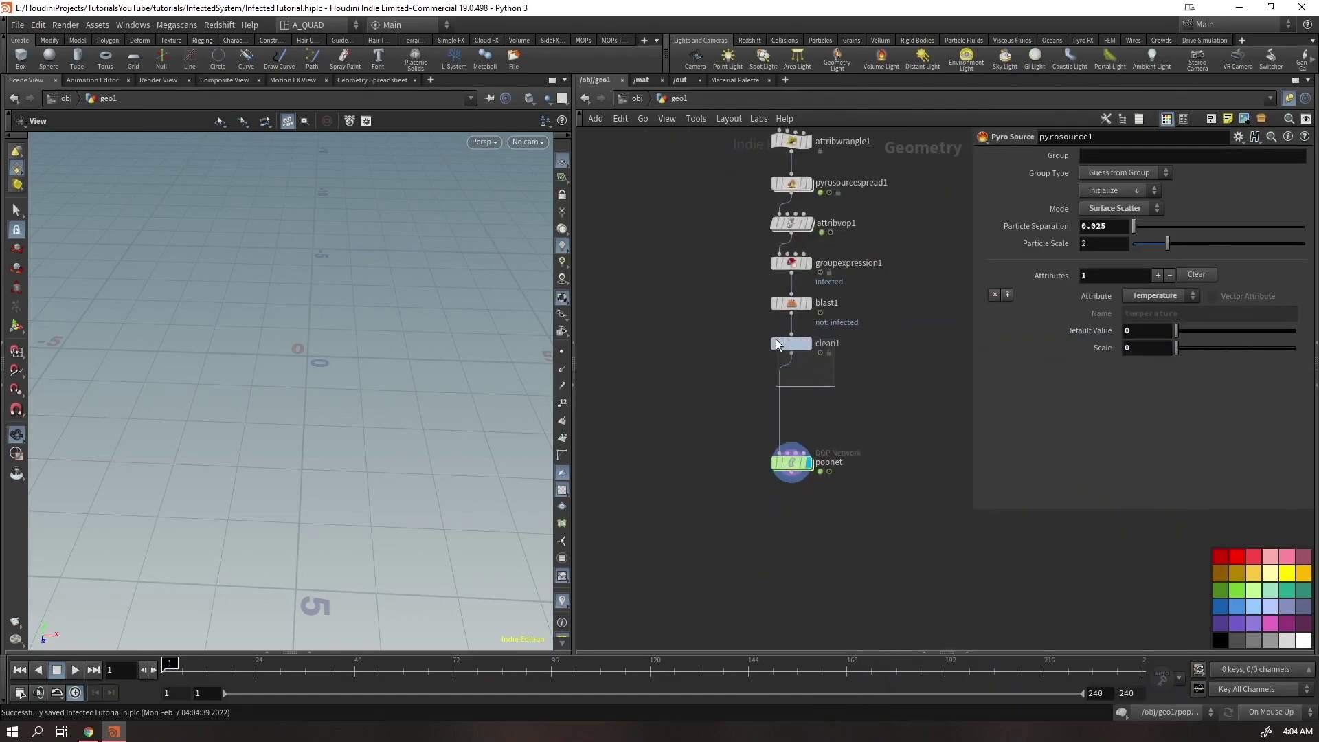
pyautogui.click(790, 344)
pyautogui.click(791, 462)
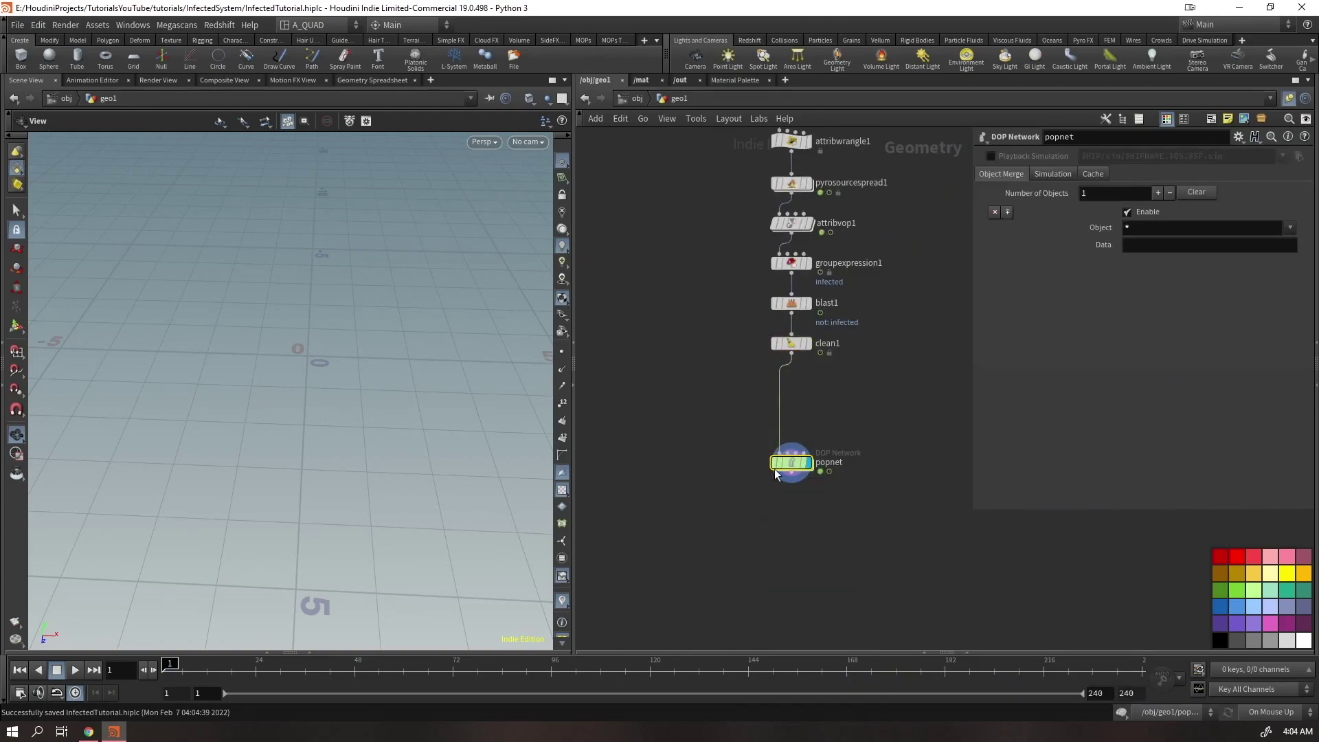
# Exclude pscale from attribute removal on clean1 by setting Remove Attribs to * ^pscale
pyautogui.moveTo(815, 388); pyautogui.dragTo(809, 347)
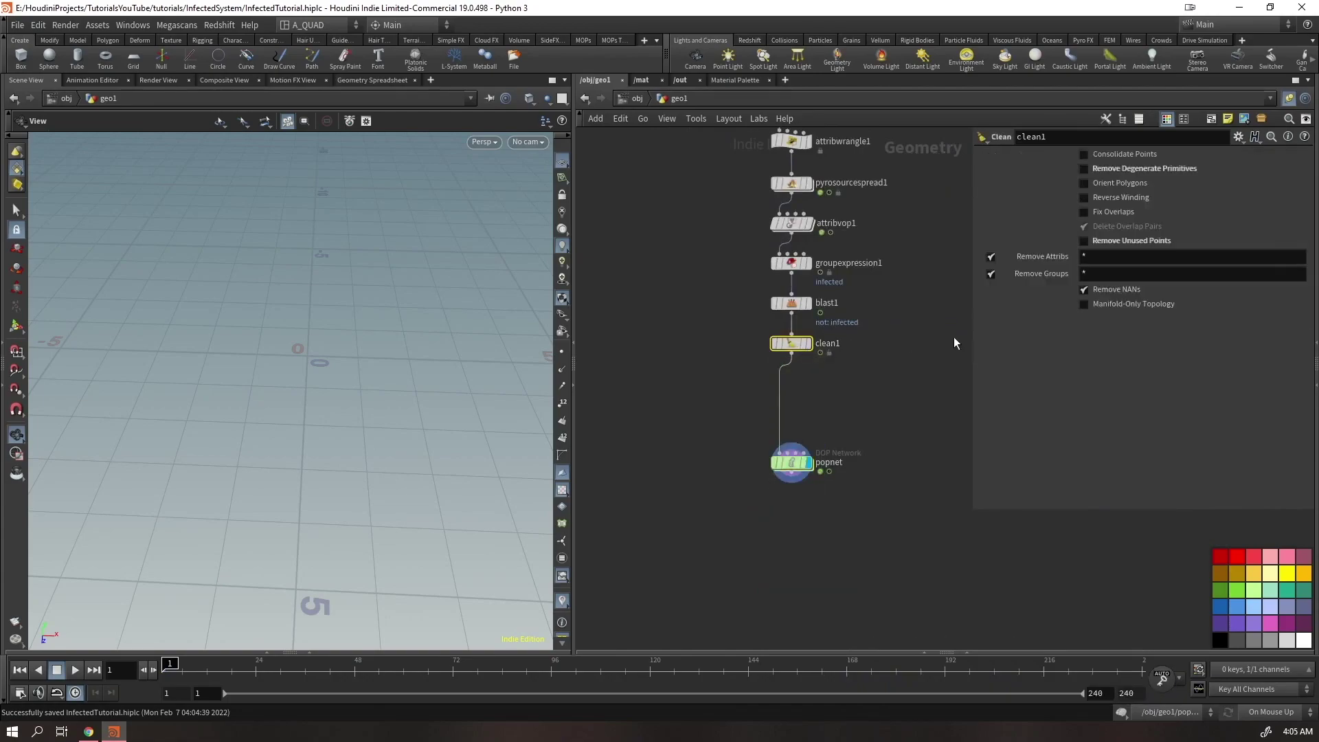
pyautogui.click(1130, 258)
pyautogui.write('^')
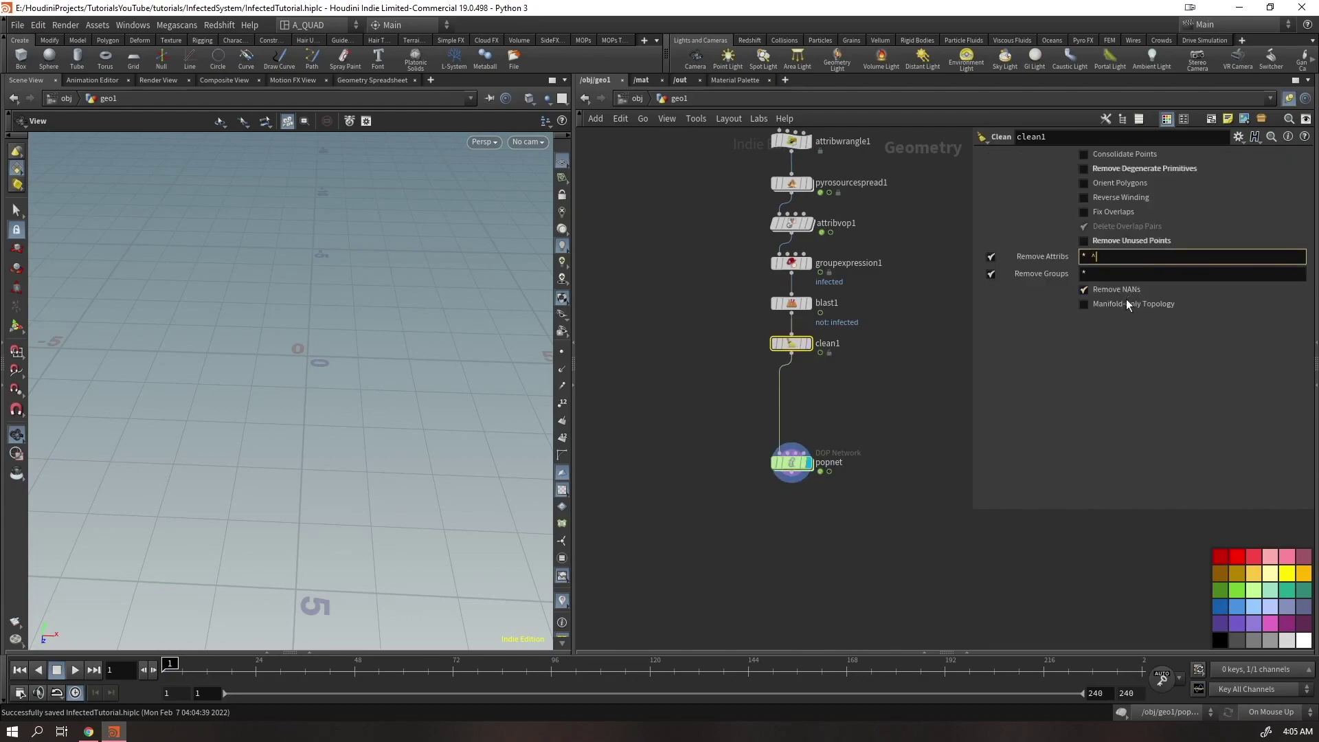
pyautogui.write('pscale')
pyautogui.press('Return')
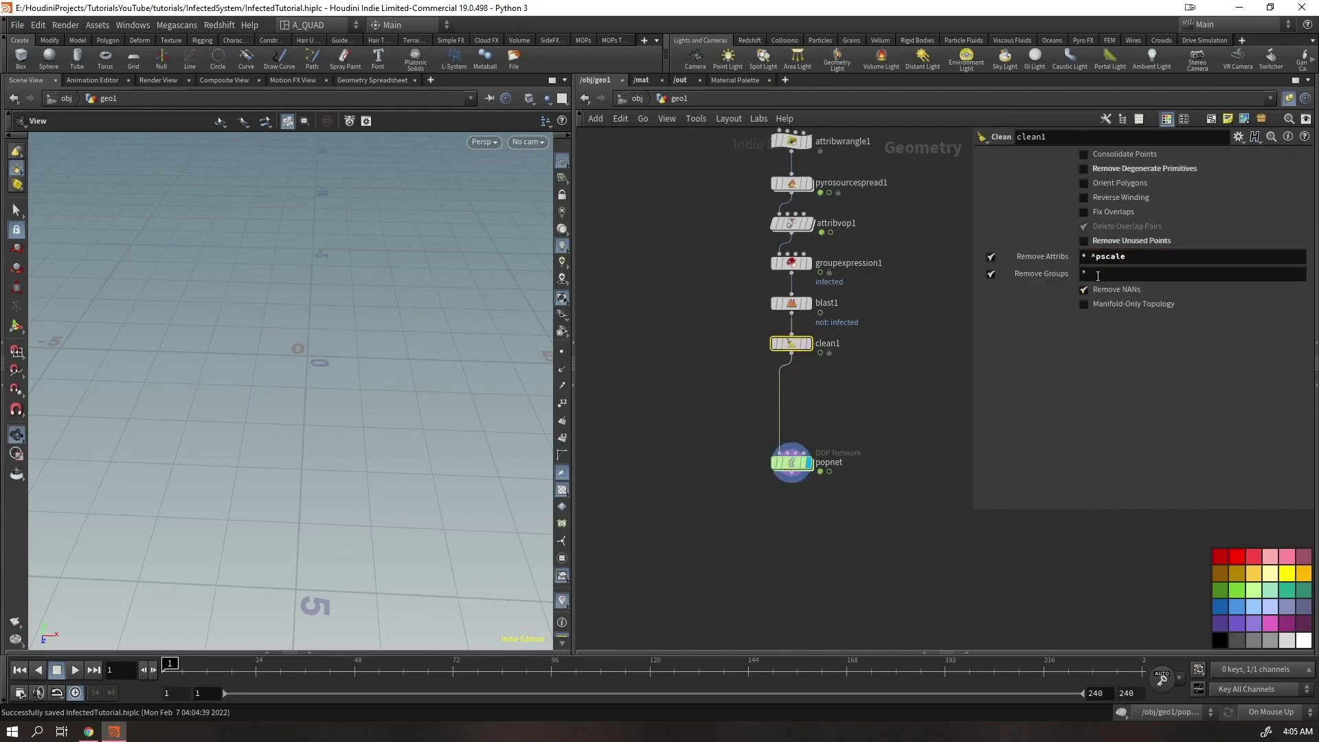
# Examine clean1's remaining point attributes in the geometry spreadsheet and compare the popnet and clean1 settings
pyautogui.click(311, 649)
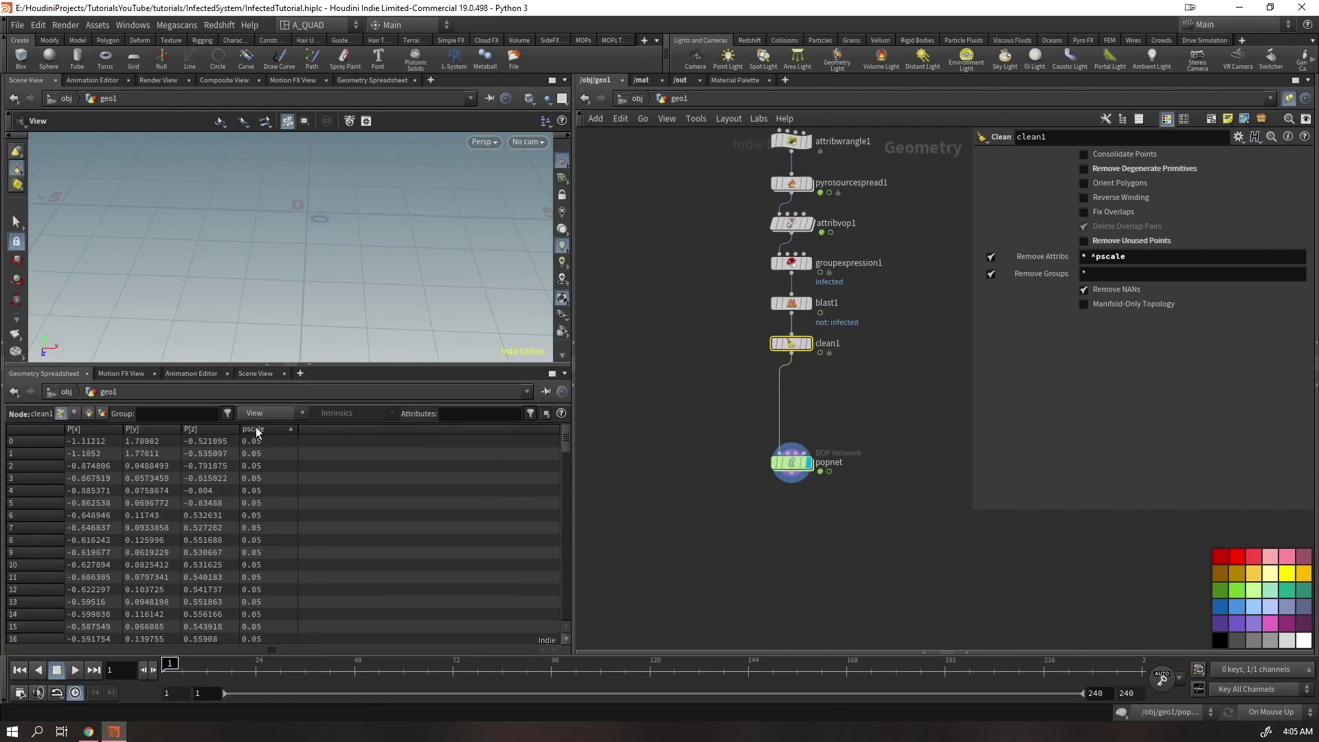
pyautogui.click(306, 369)
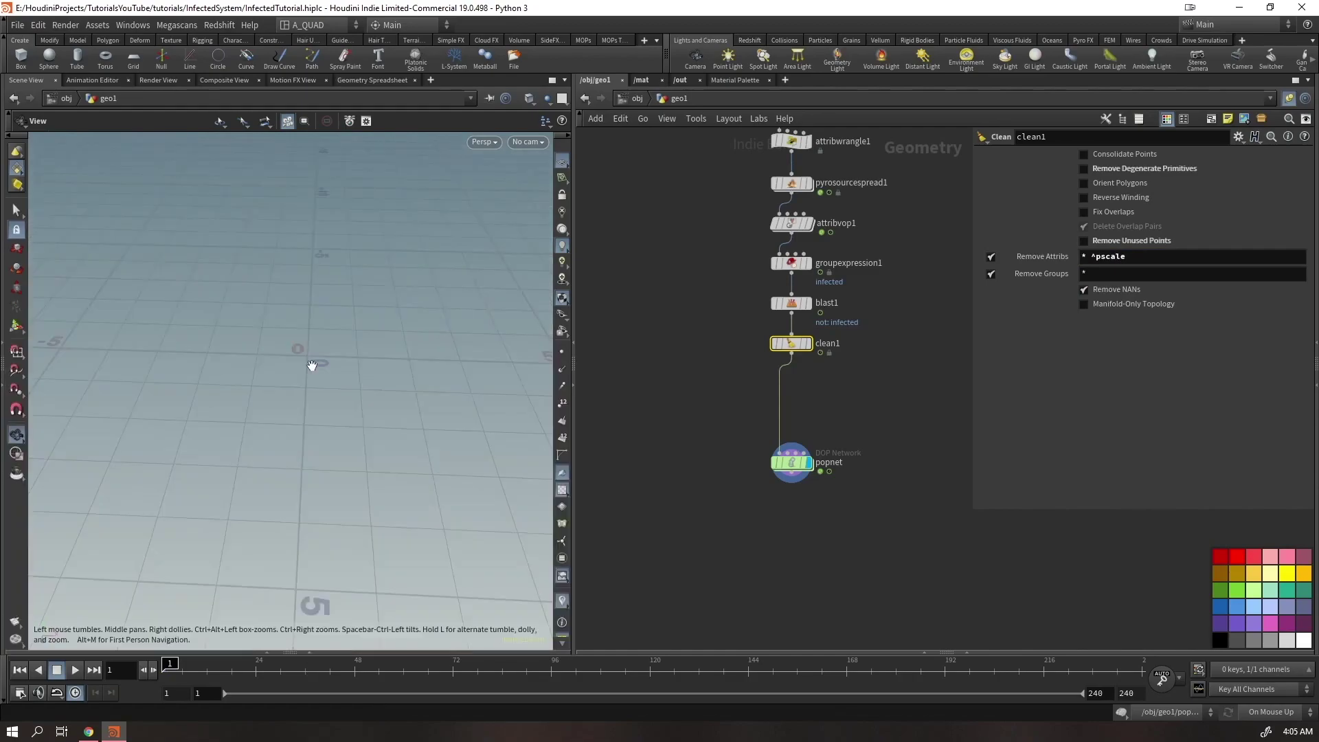
pyautogui.click(791, 463)
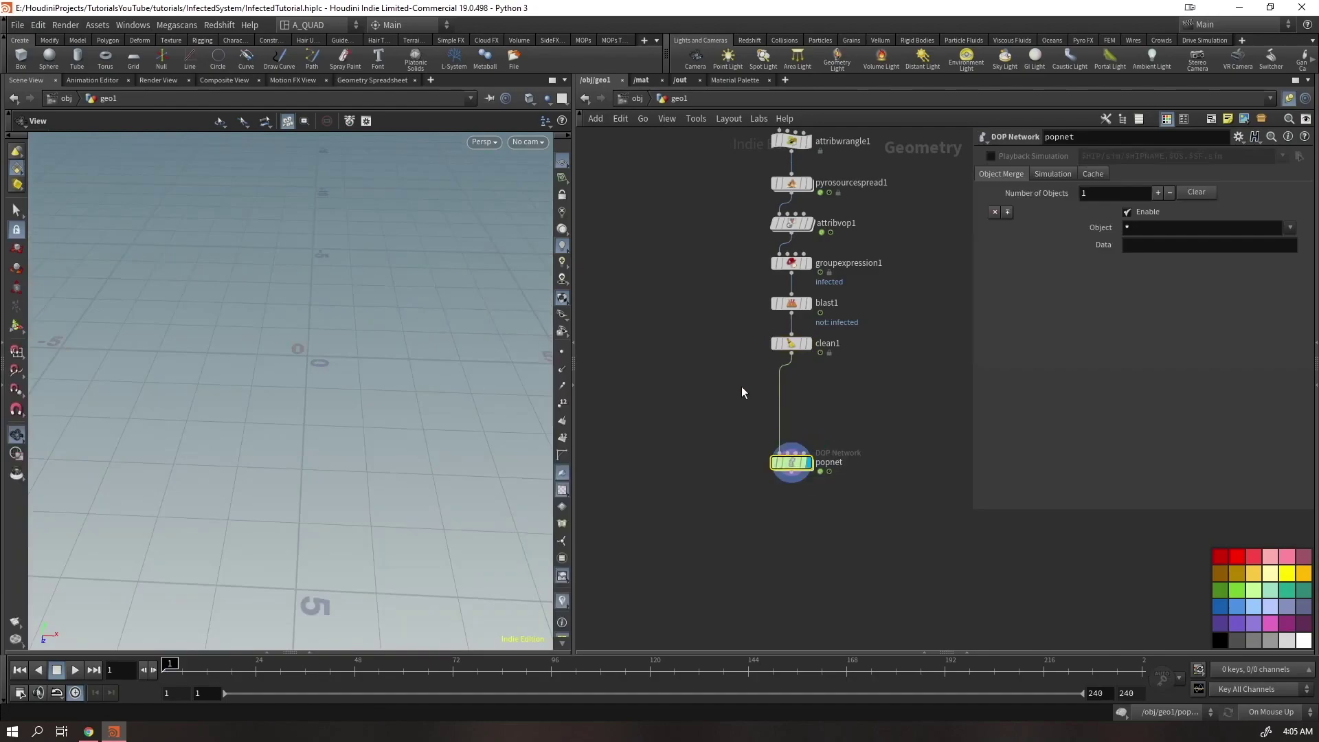
pyautogui.click(795, 342)
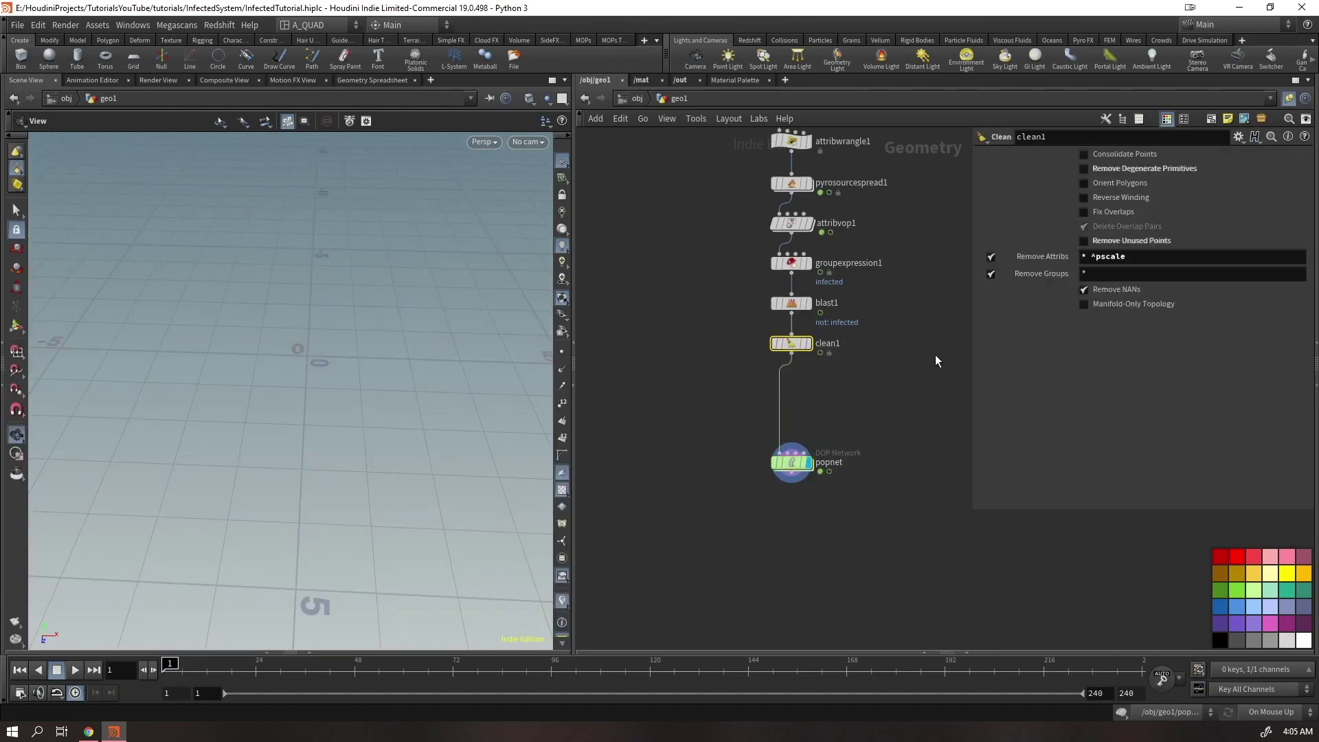
# Move popnet closer to the chain and pull clean1 out of it so blast1 feeds popnet directly
pyautogui.moveTo(1134, 260); pyautogui.dragTo(1094, 267)
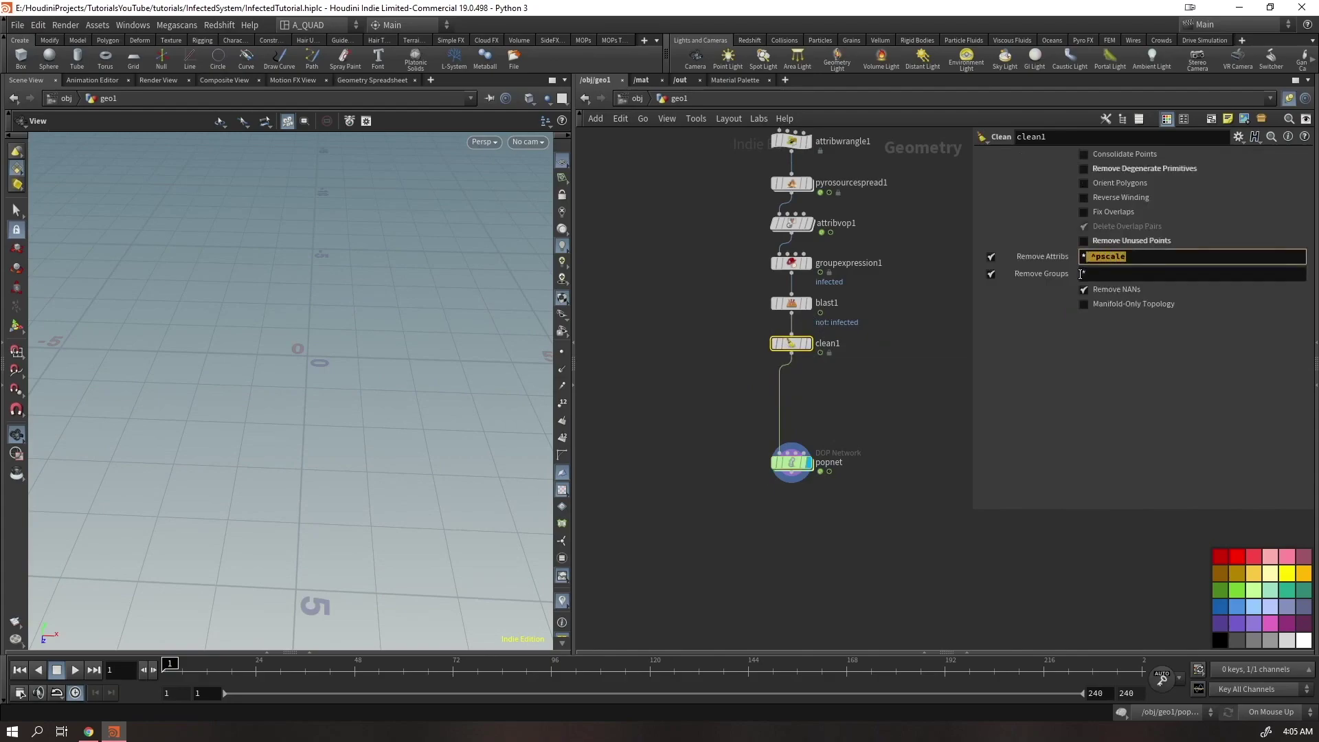
pyautogui.click(917, 389)
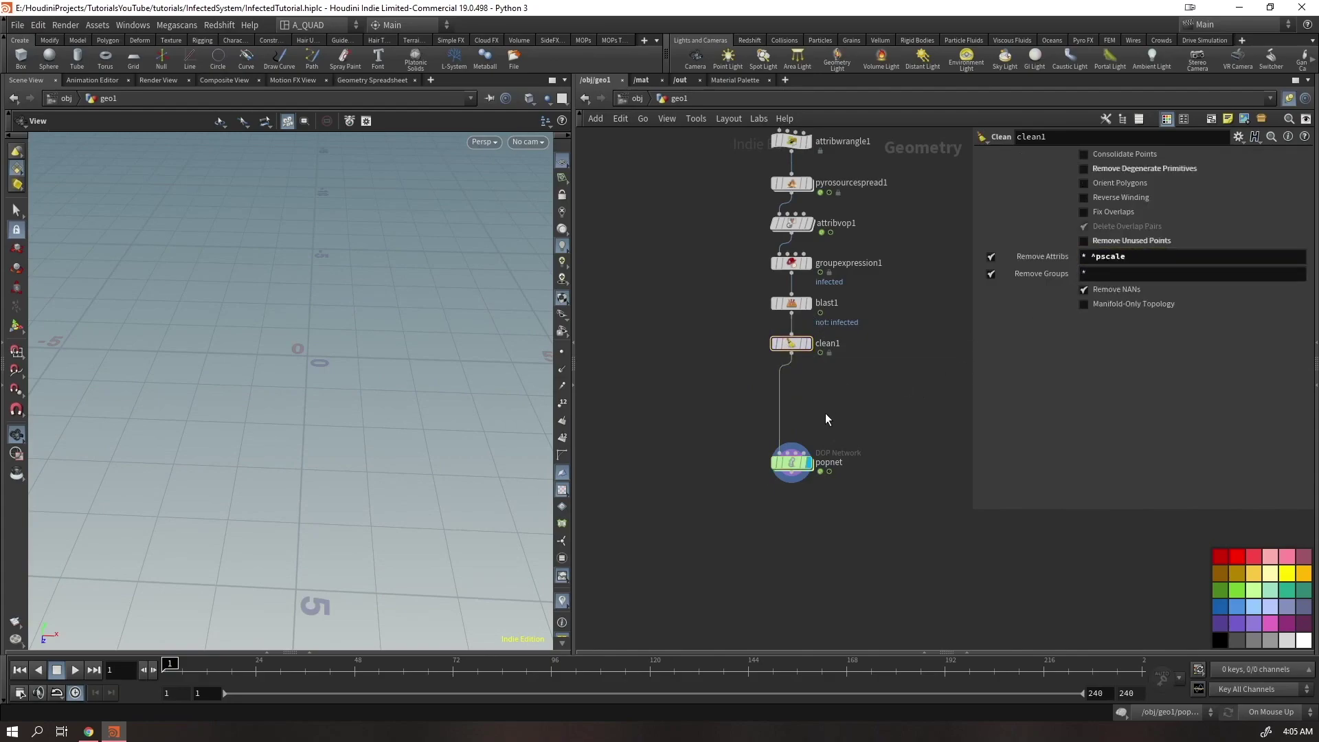
pyautogui.moveTo(788, 467); pyautogui.dragTo(794, 437)
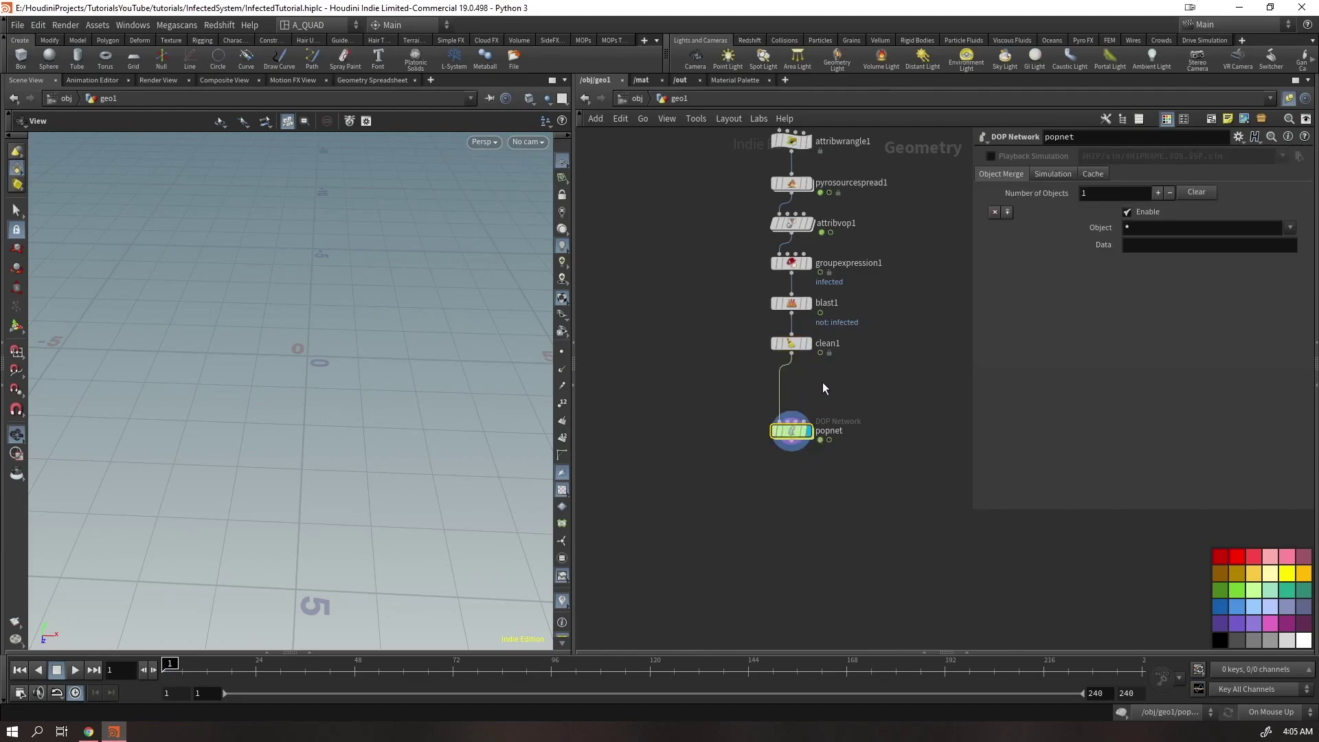
pyautogui.click(790, 344)
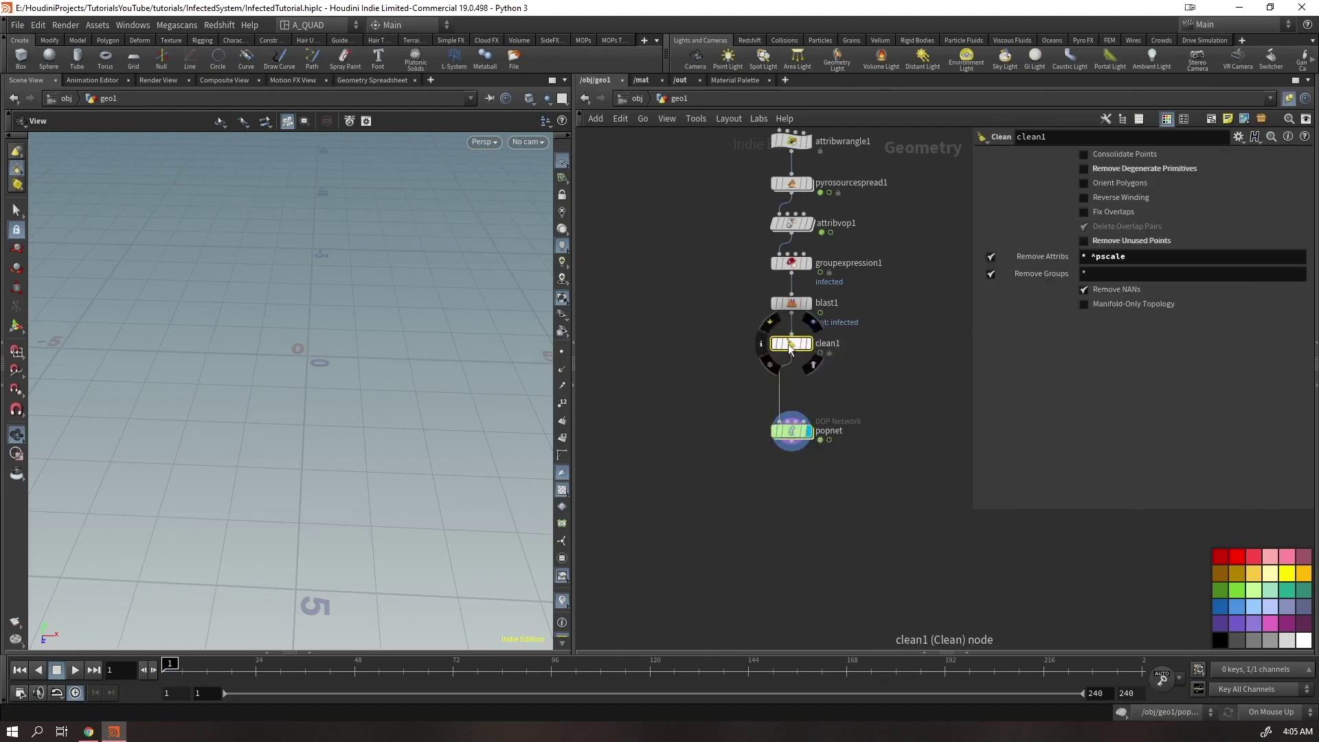
pyautogui.moveTo(789, 347); pyautogui.dragTo(614, 340)
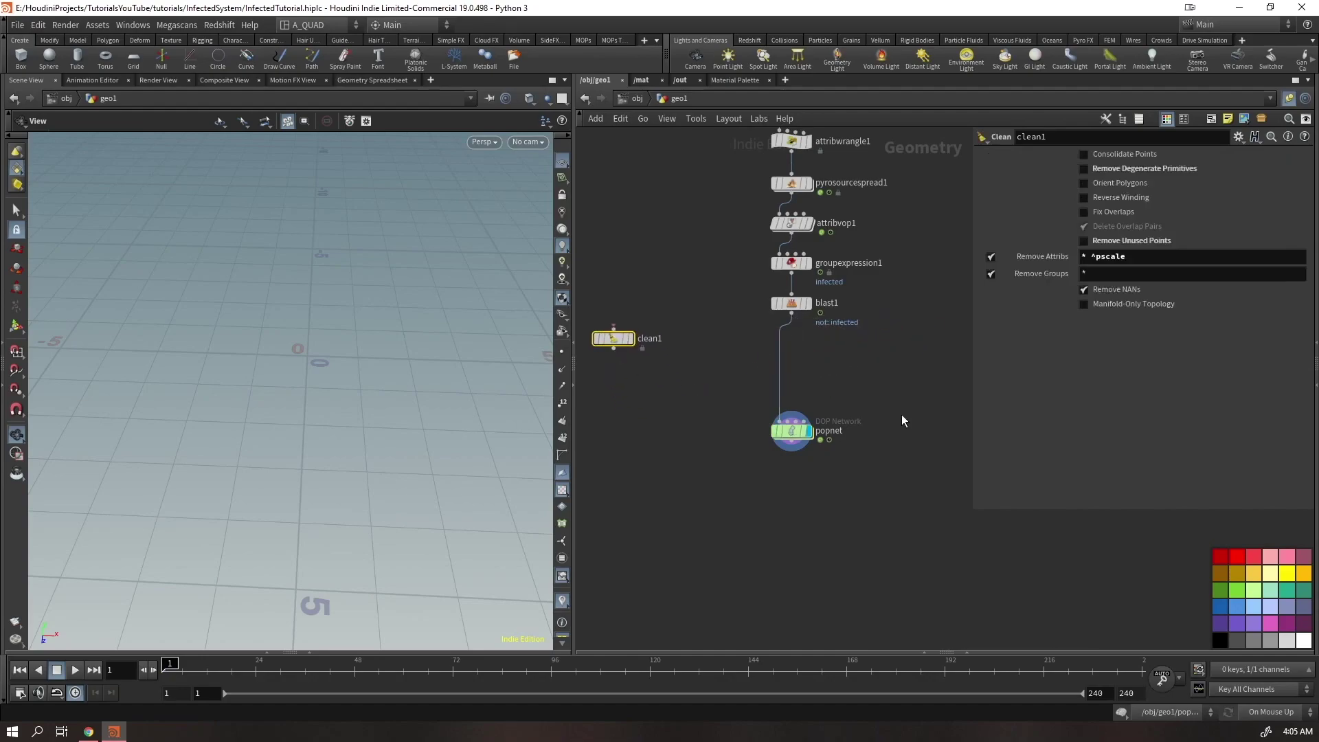
pyautogui.click(780, 376)
pyautogui.click(783, 439)
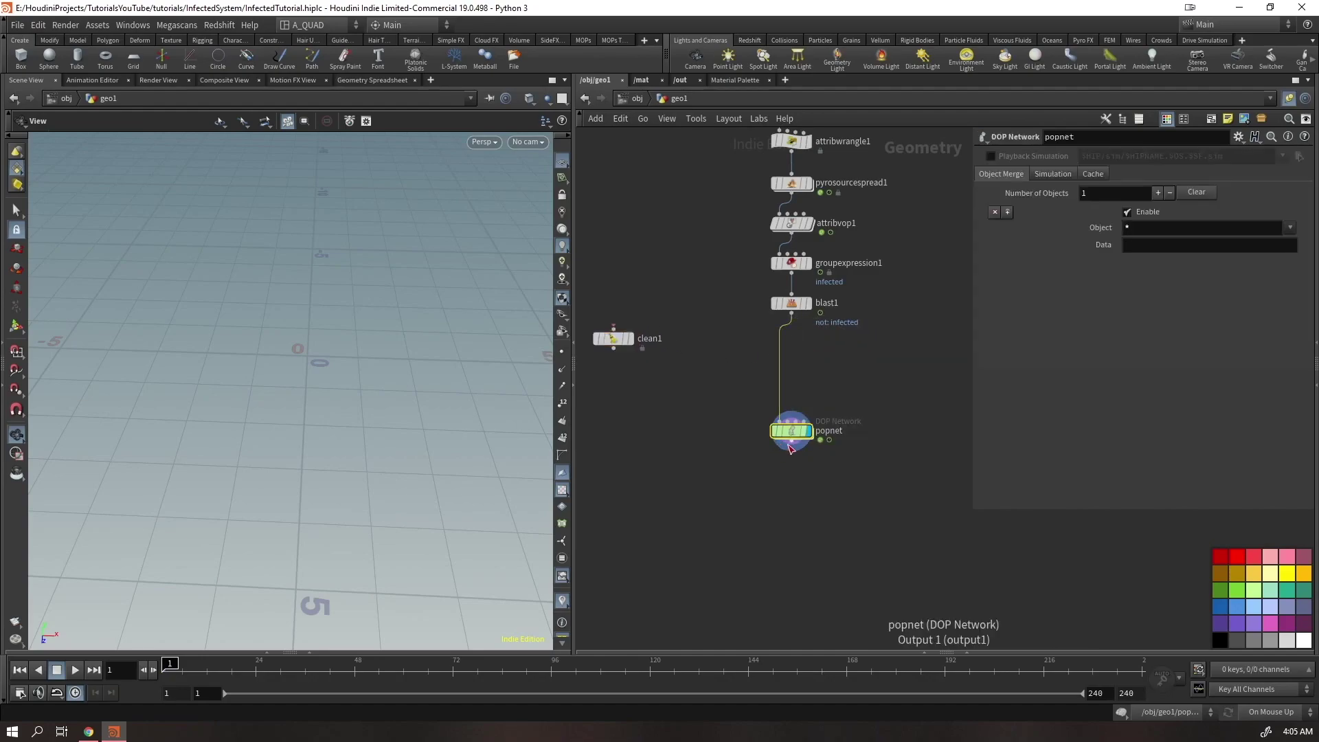
# Open the popnet network and move its output node well below popsolver
pyautogui.doubleClick(790, 439)
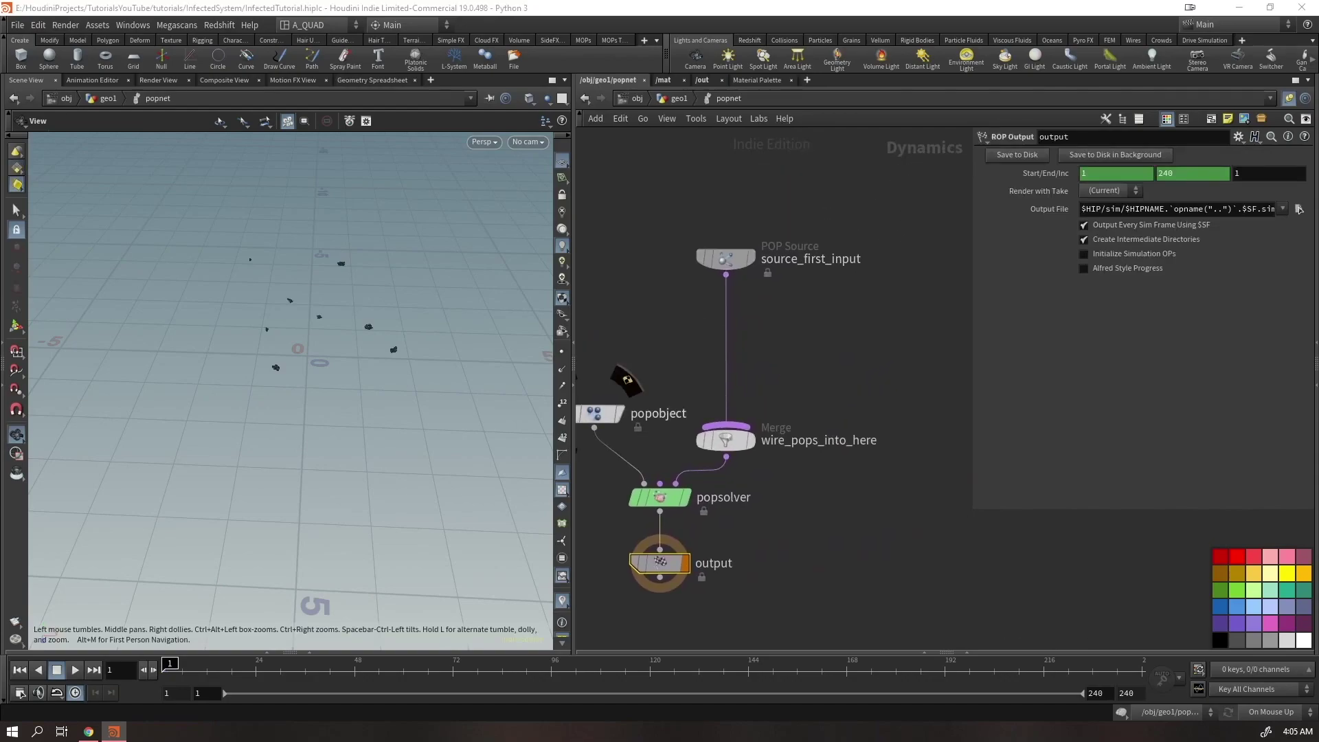
pyautogui.moveTo(595, 413); pyautogui.dragTo(680, 197)
pyautogui.moveTo(798, 474); pyautogui.dragTo(798, 615)
pyautogui.moveTo(694, 188); pyautogui.dragTo(747, 351)
pyautogui.moveTo(735, 349); pyautogui.dragTo(778, 137, button='middle')
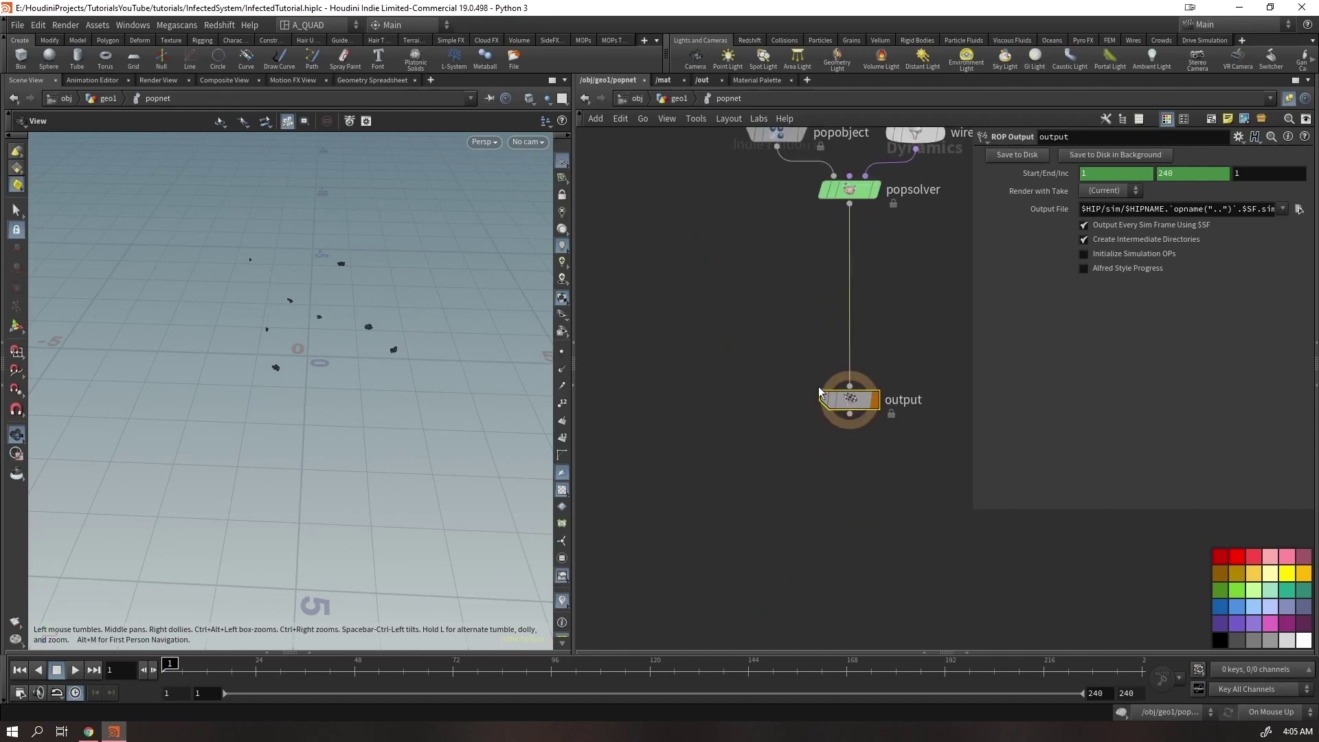
pyautogui.moveTo(838, 391); pyautogui.dragTo(785, 510)
pyautogui.moveTo(748, 396); pyautogui.dragTo(648, 471, button='middle')
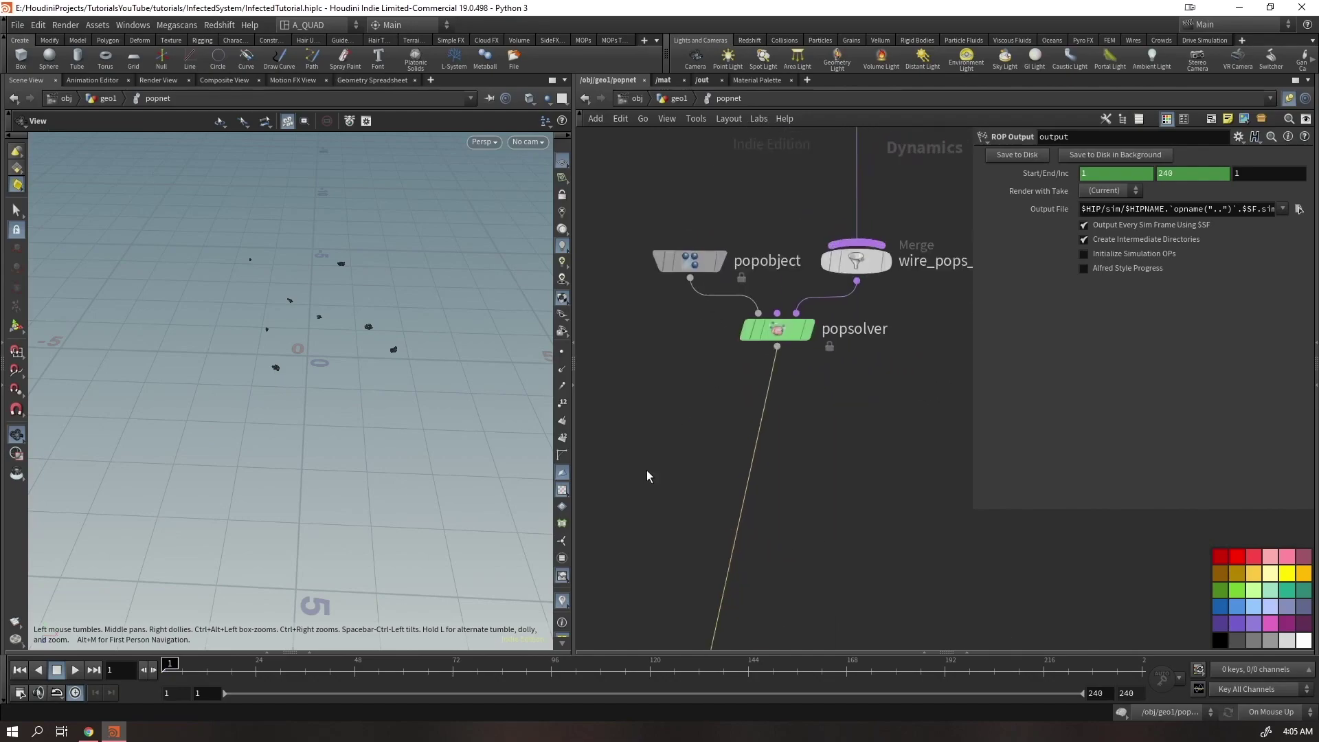
# Move source_first_input farther above wire_pops_into_here to leave more room between the two nodes
pyautogui.scroll(2, 800, 296)
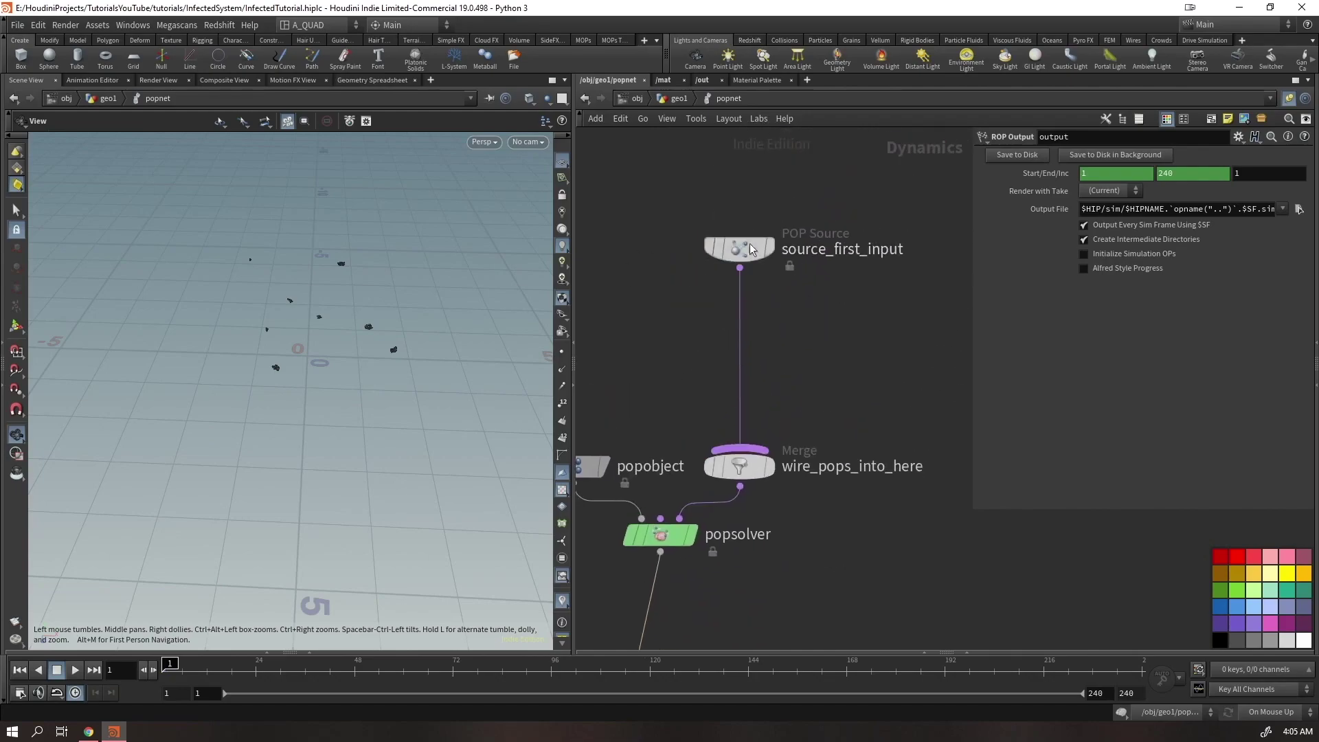
pyautogui.moveTo(818, 215); pyautogui.dragTo(735, 350, button='middle')
pyautogui.scroll(1, 735, 351)
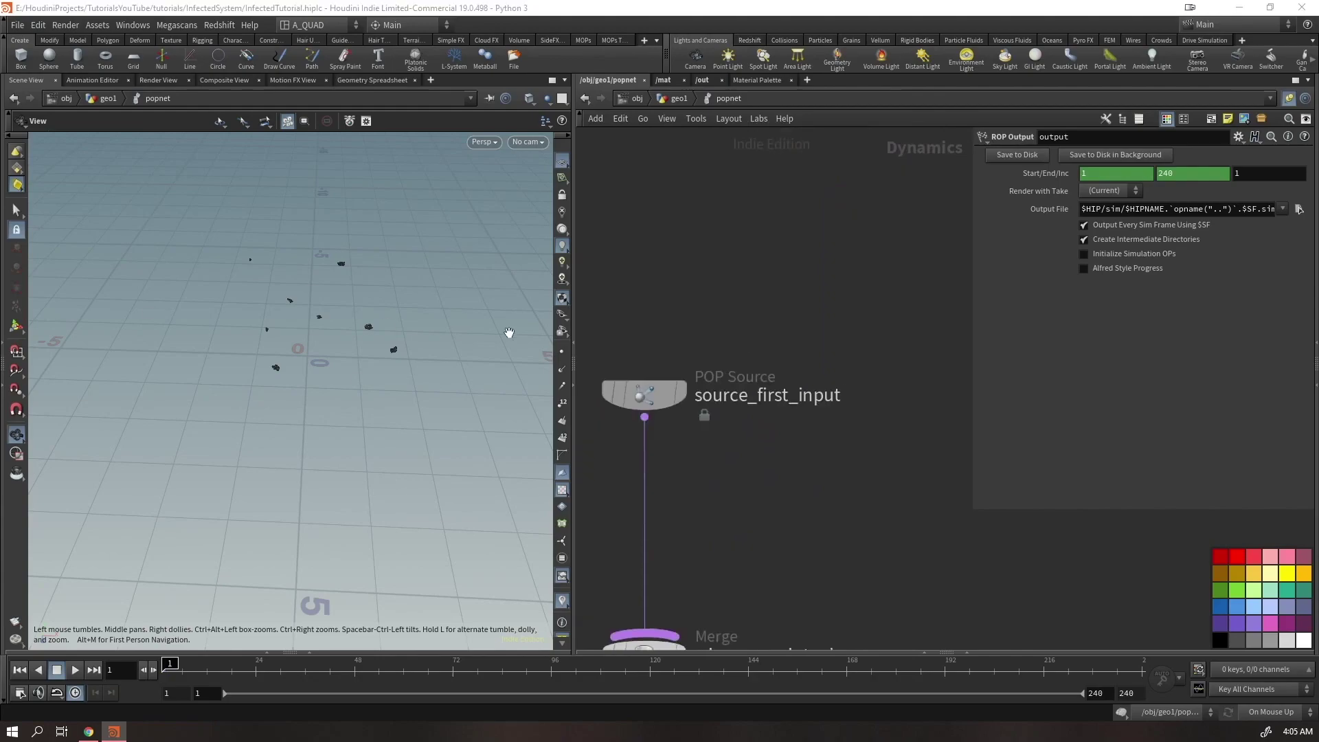
pyautogui.moveTo(644, 395); pyautogui.dragTo(644, 332)
pyautogui.scroll(1, 345, 278)
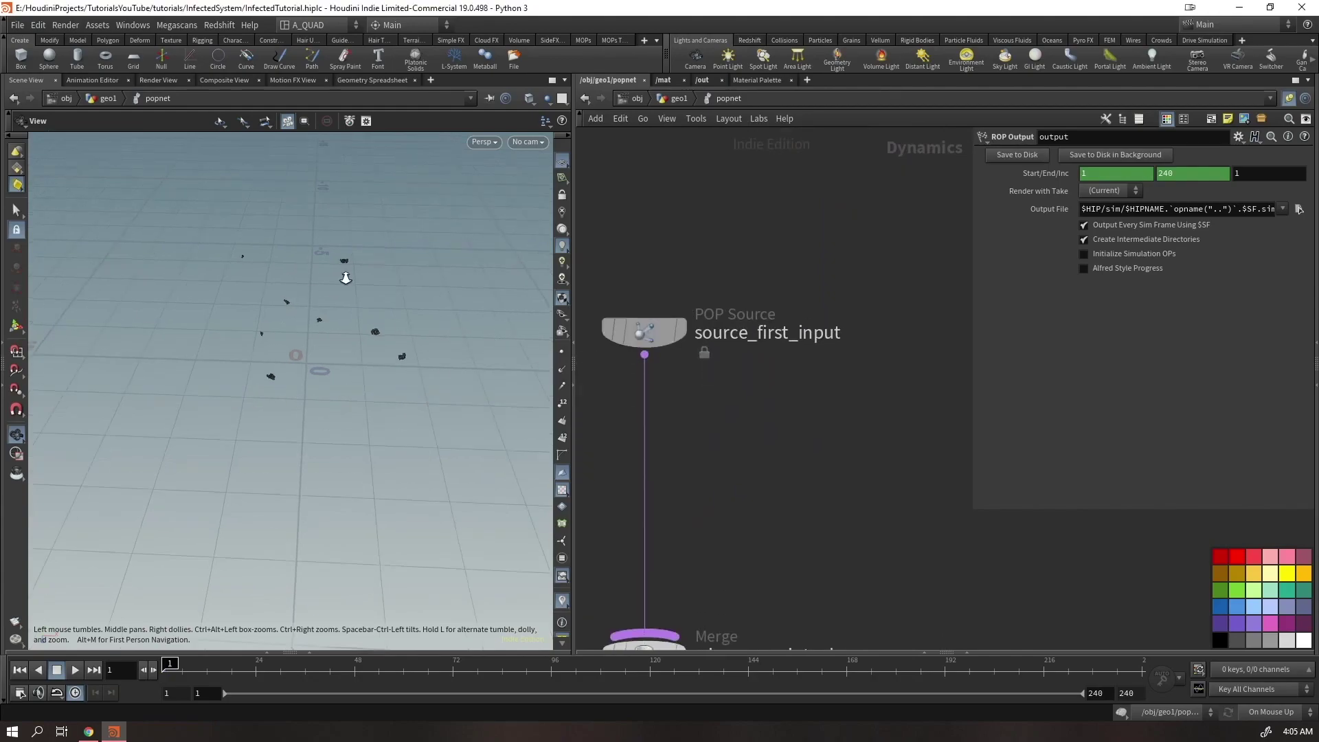
pyautogui.moveTo(346, 277); pyautogui.dragTo(583, 455)
pyautogui.moveTo(692, 549); pyautogui.dragTo(785, 401, button='middle')
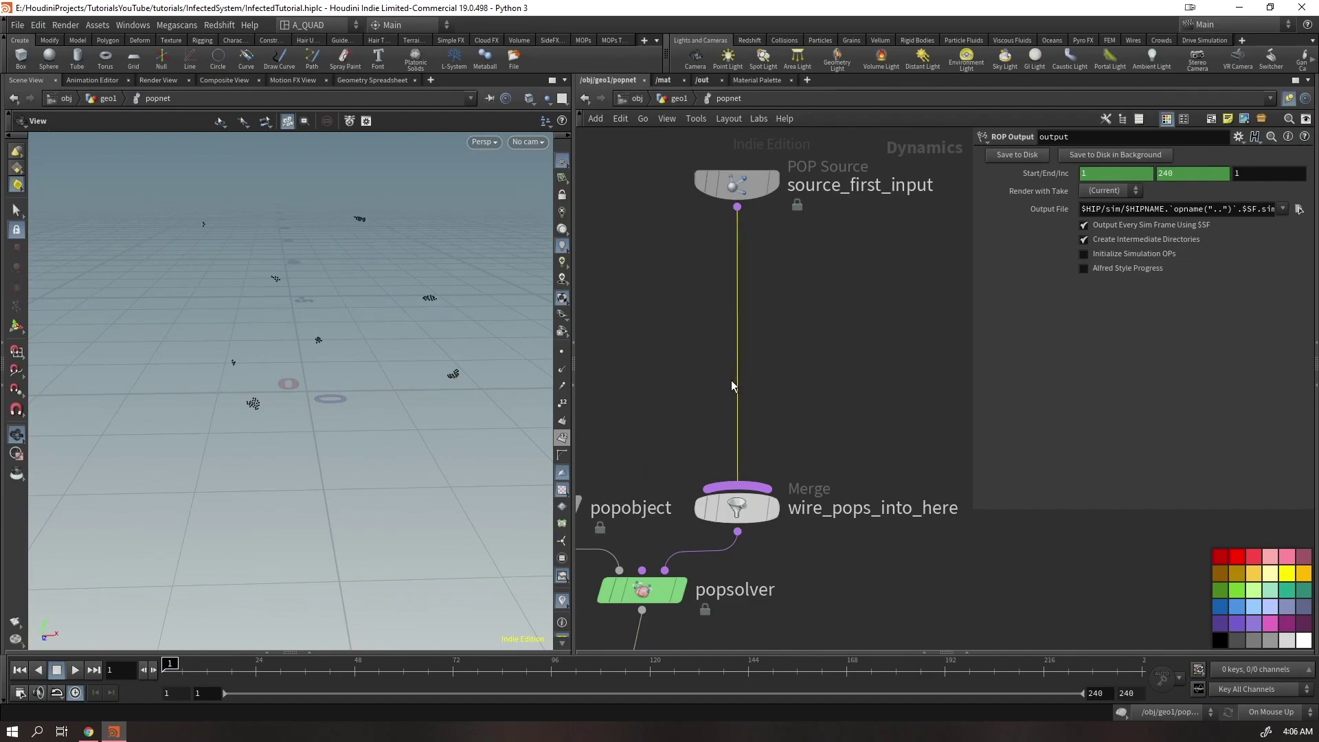
# Insert a POP Grains node between source_first_input and wire_pops_into_here
pyautogui.moveTo(435, 282); pyautogui.dragTo(300, 371)
pyautogui.moveTo(300, 371); pyautogui.dragTo(332, 403, button='middle')
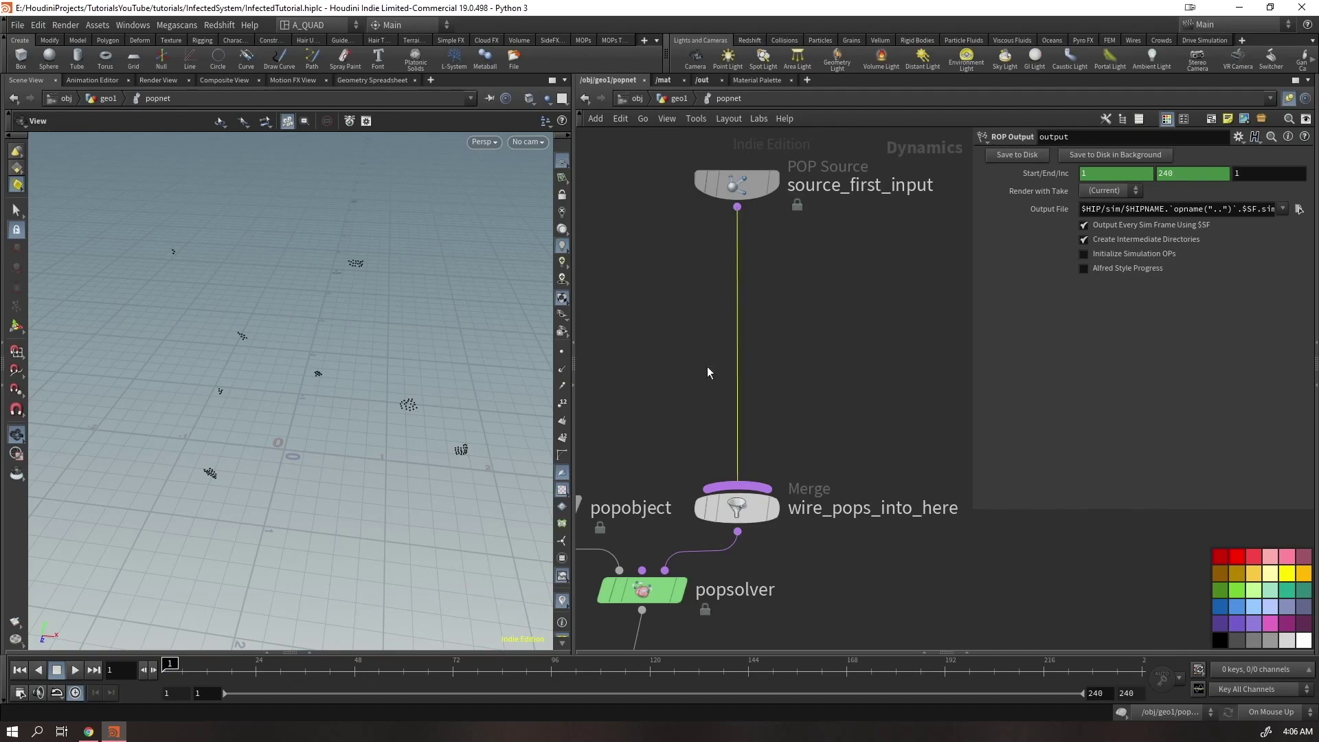
pyautogui.press('Tab')
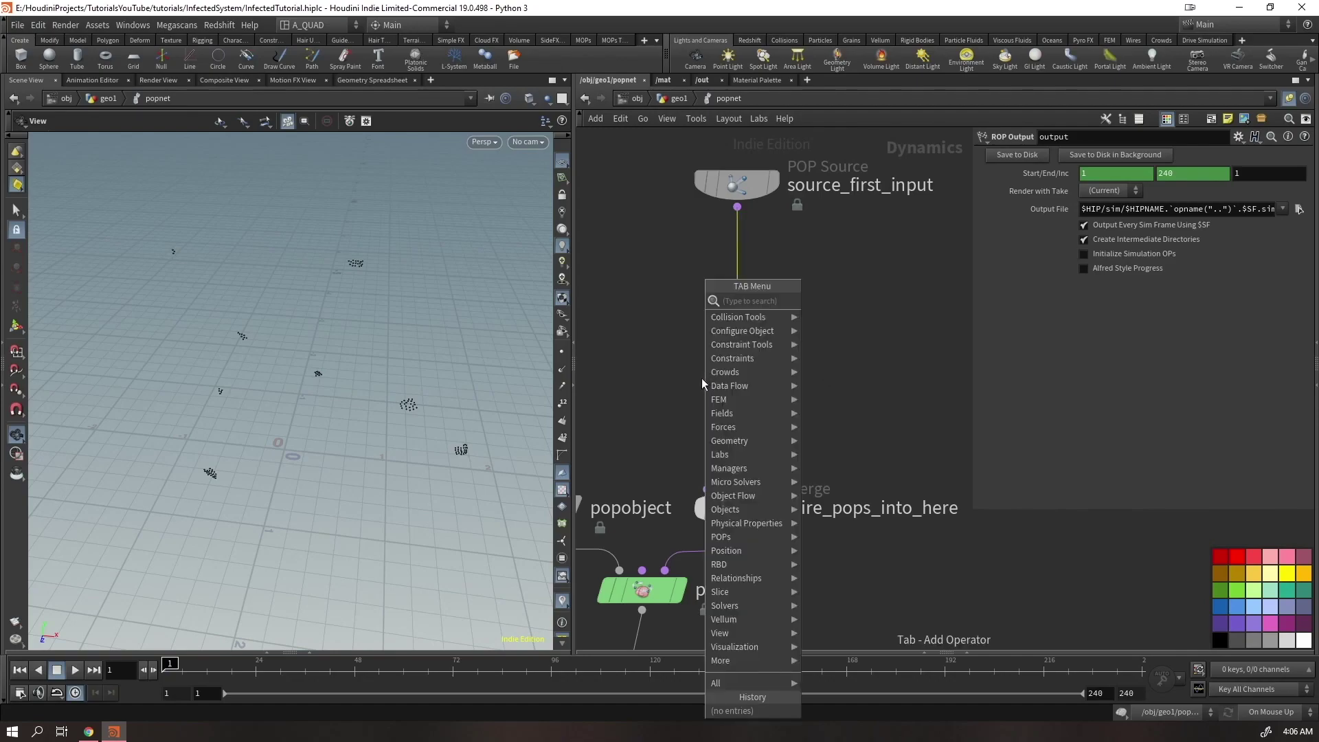
pyautogui.write('popgra')
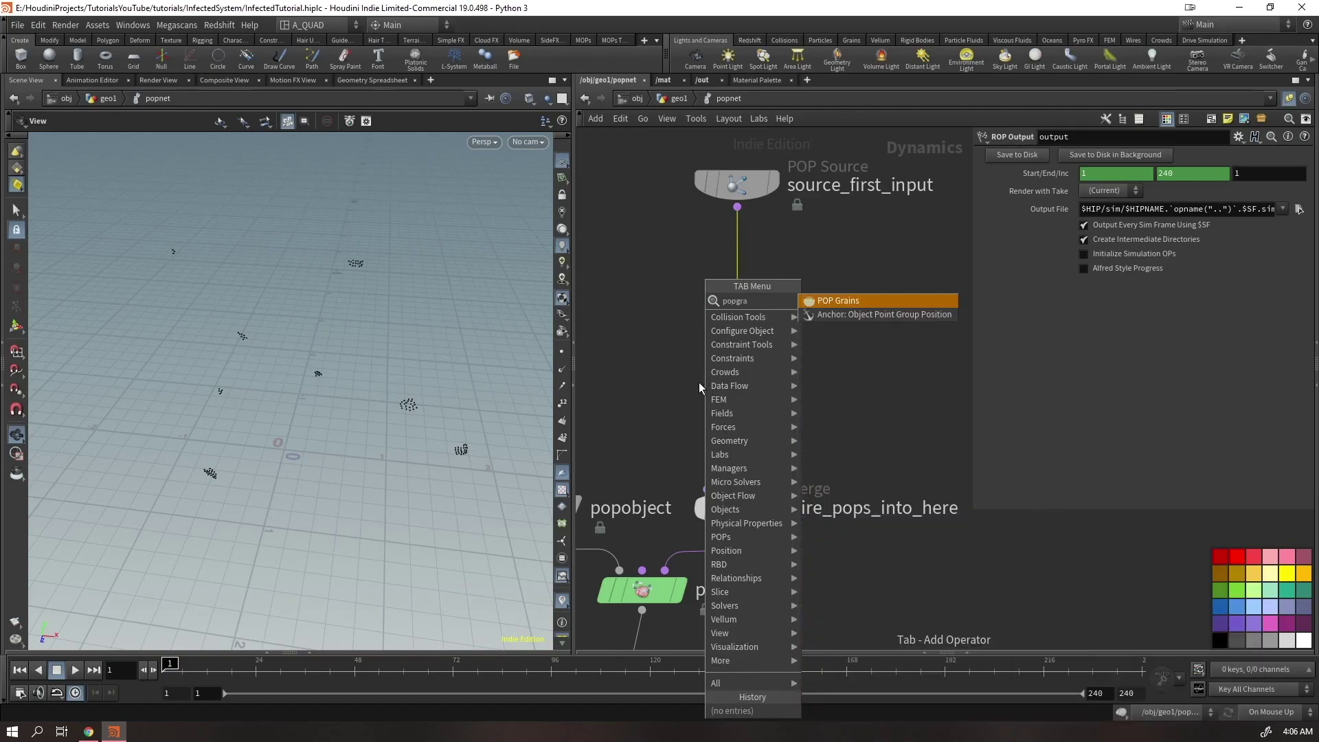
pyautogui.press('Return')
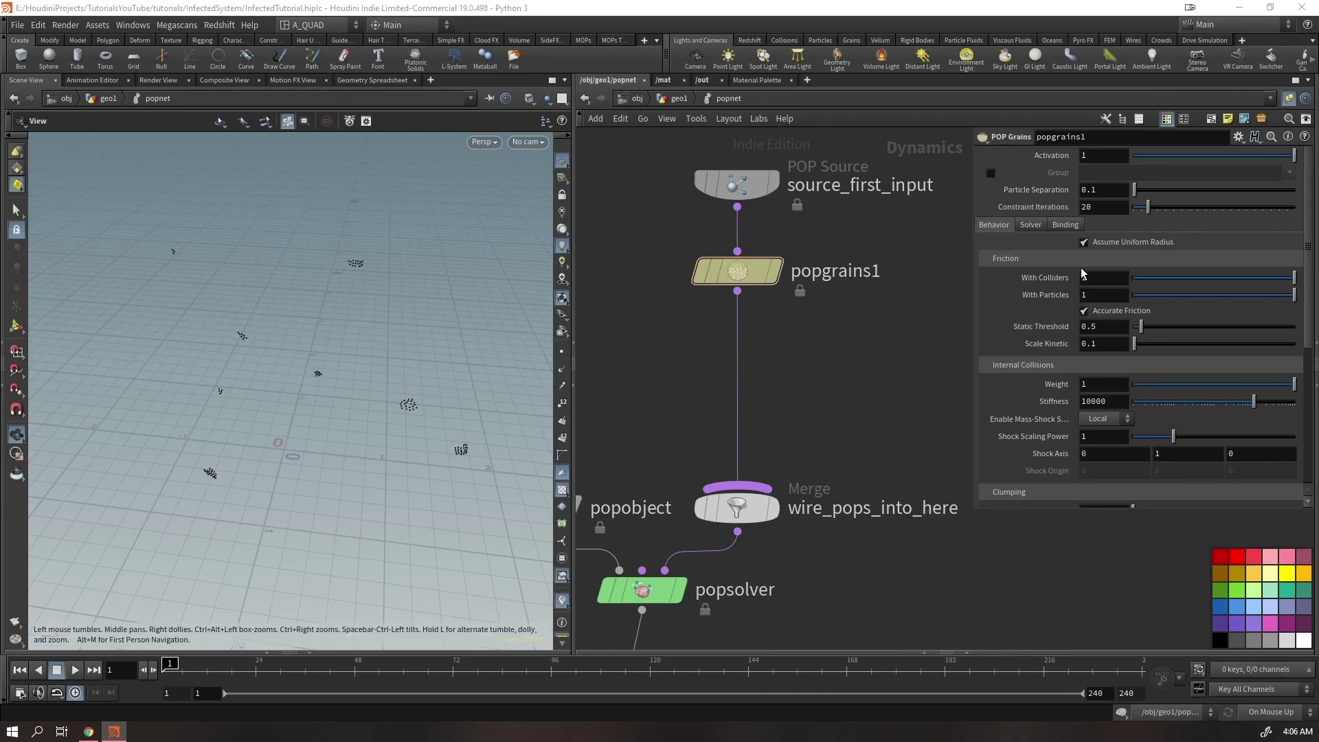
# Turn off Assume Uniform Radius on popgrains1 and set its Clumping weight to 1
pyautogui.scroll(-3, 1119, 333)
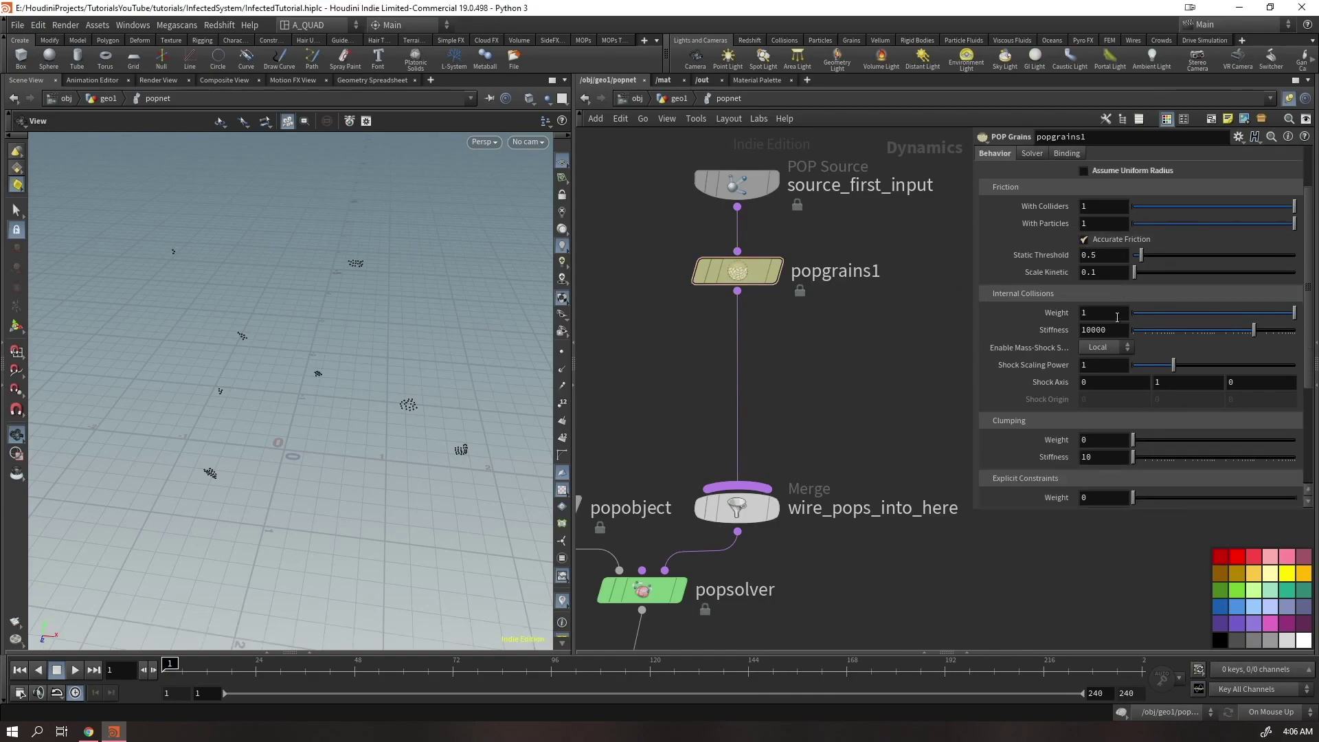
pyautogui.scroll(-3, 1119, 334)
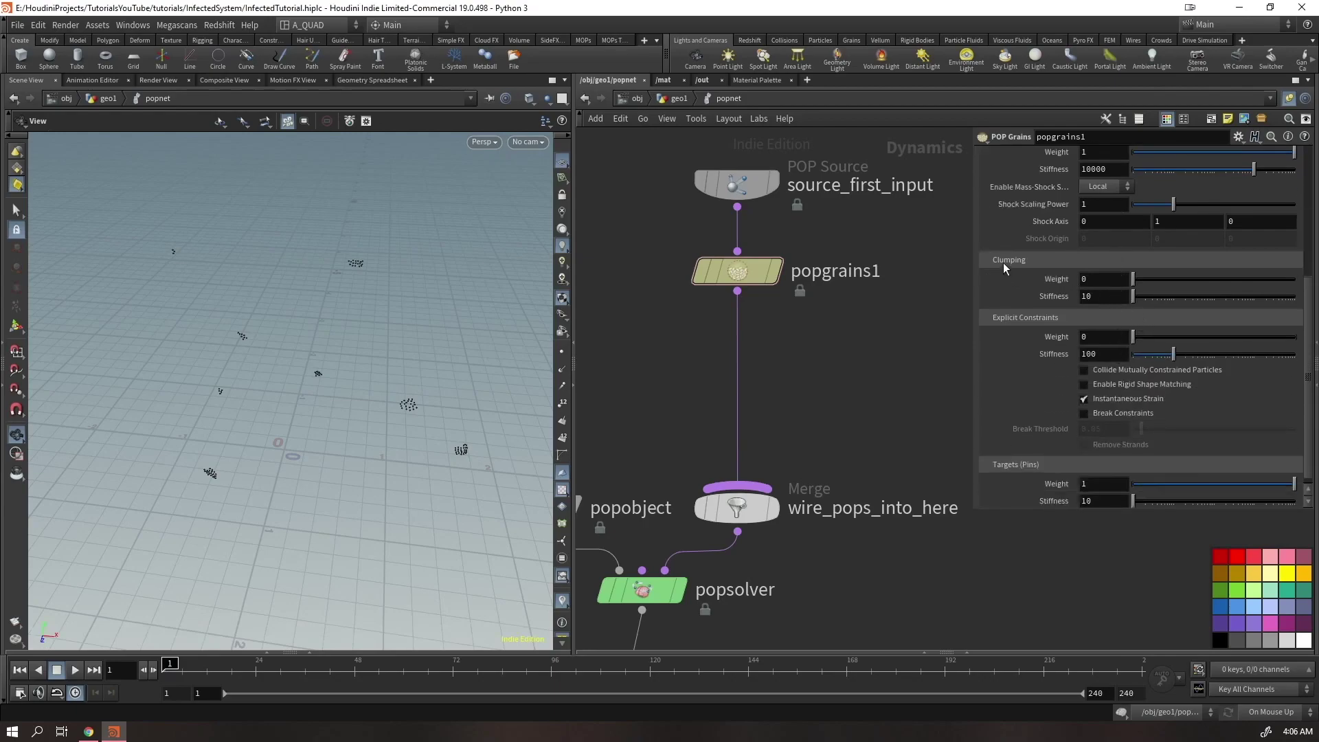
pyautogui.moveTo(1166, 282); pyautogui.dragTo(1295, 280)
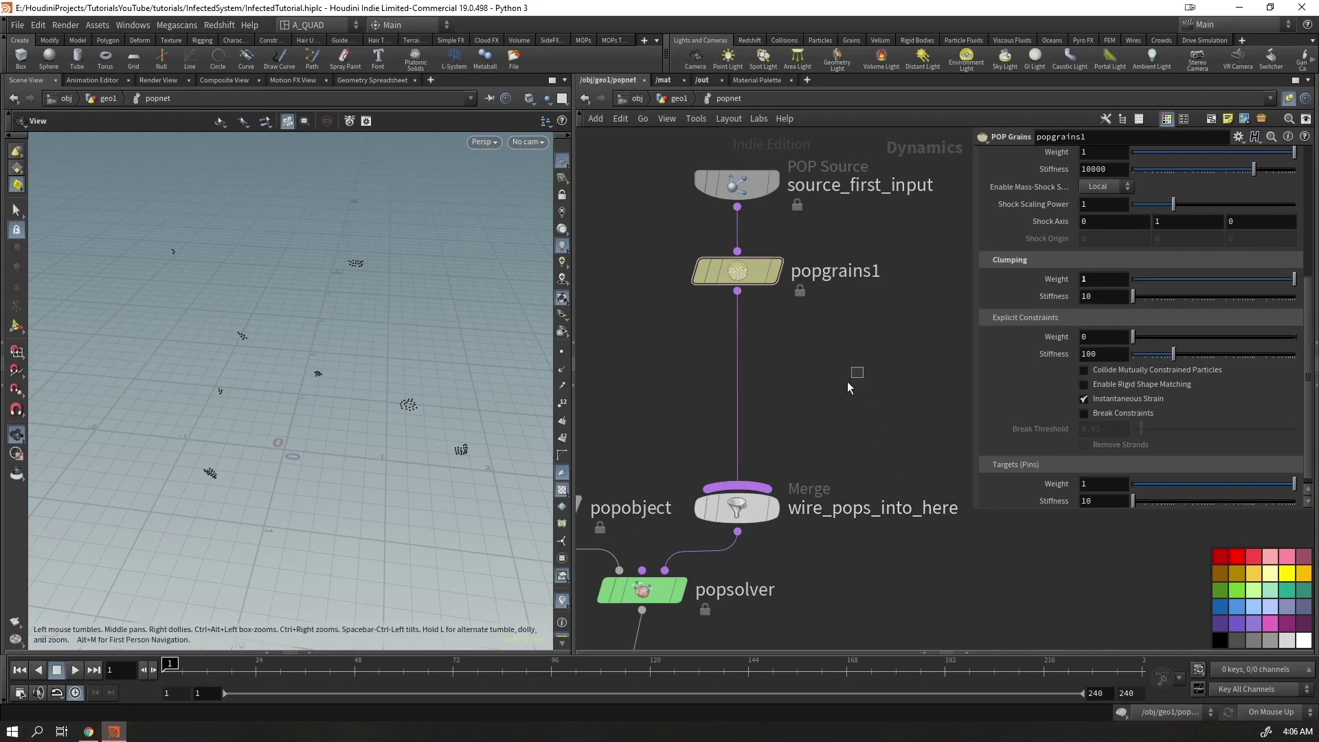
# Play the grain simulation to check the particle motion, and return to the first frame
pyautogui.moveTo(394, 403); pyautogui.dragTo(391, 383)
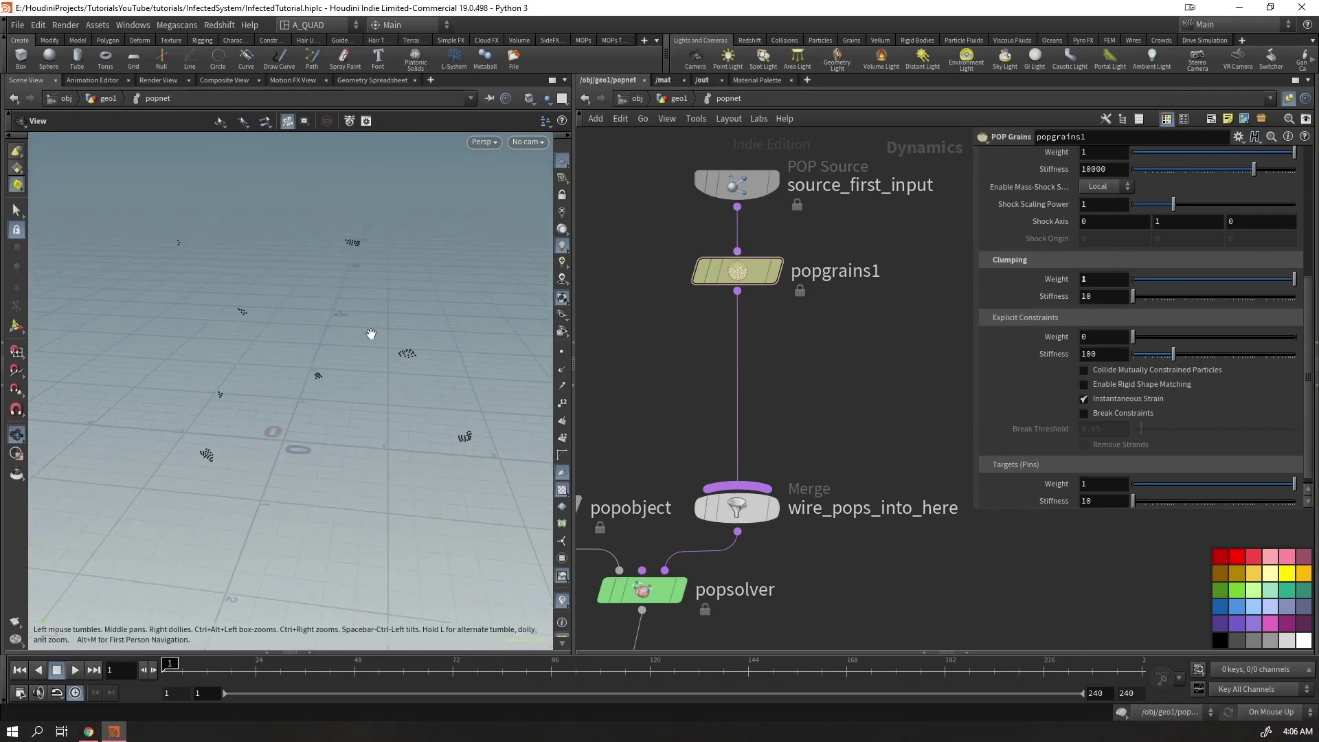
pyautogui.press('Up')
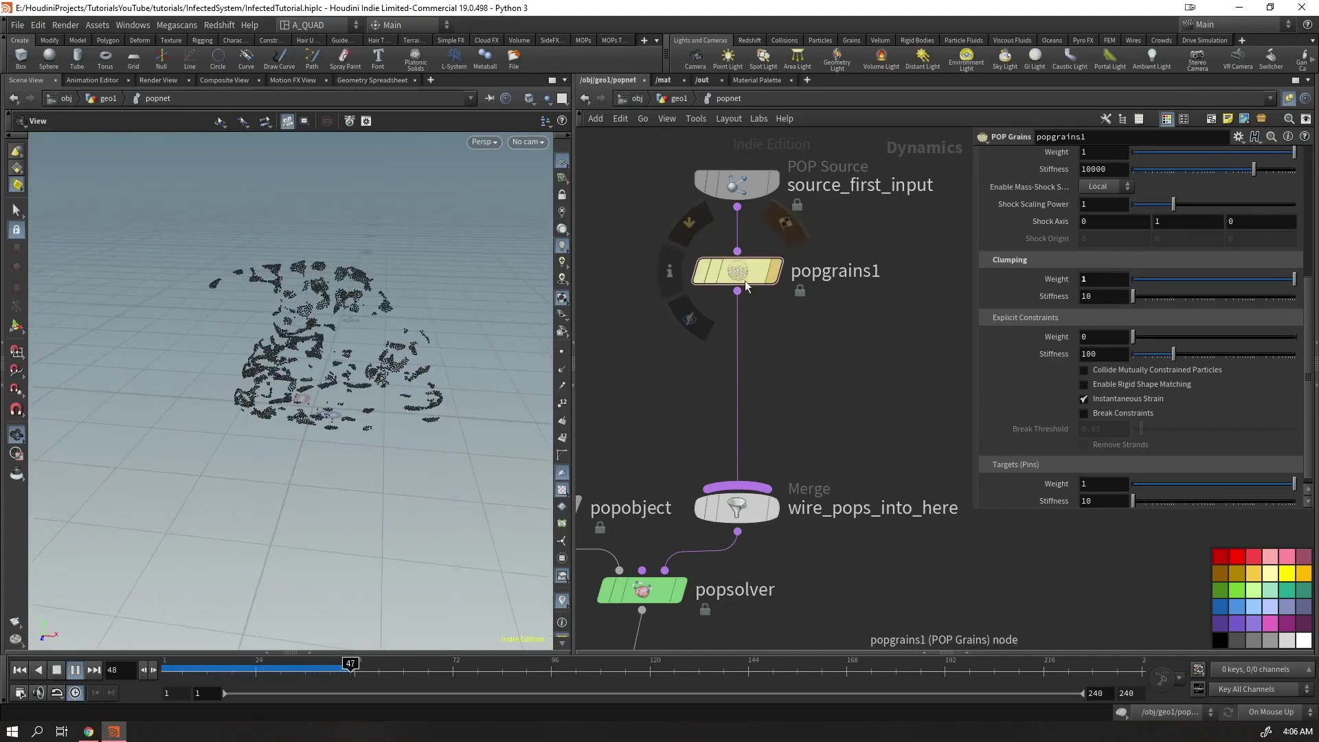
pyautogui.press('Up')
pyautogui.moveTo(359, 498); pyautogui.dragTo(452, 232, button='right')
pyautogui.hotkey('ctrl', 'Up')
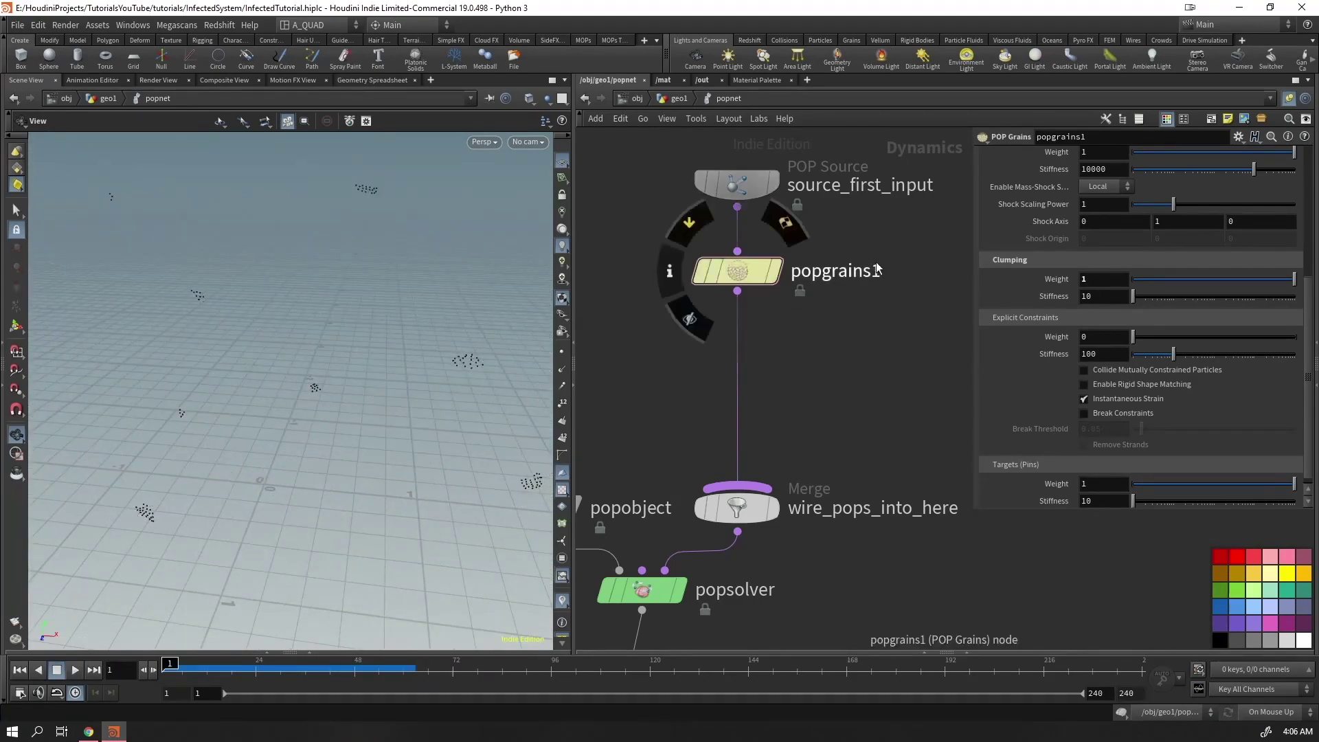
# Set the Emission Type of source_first_input to All Points
pyautogui.click(736, 184)
pyautogui.click(1093, 195)
pyautogui.click(1101, 206)
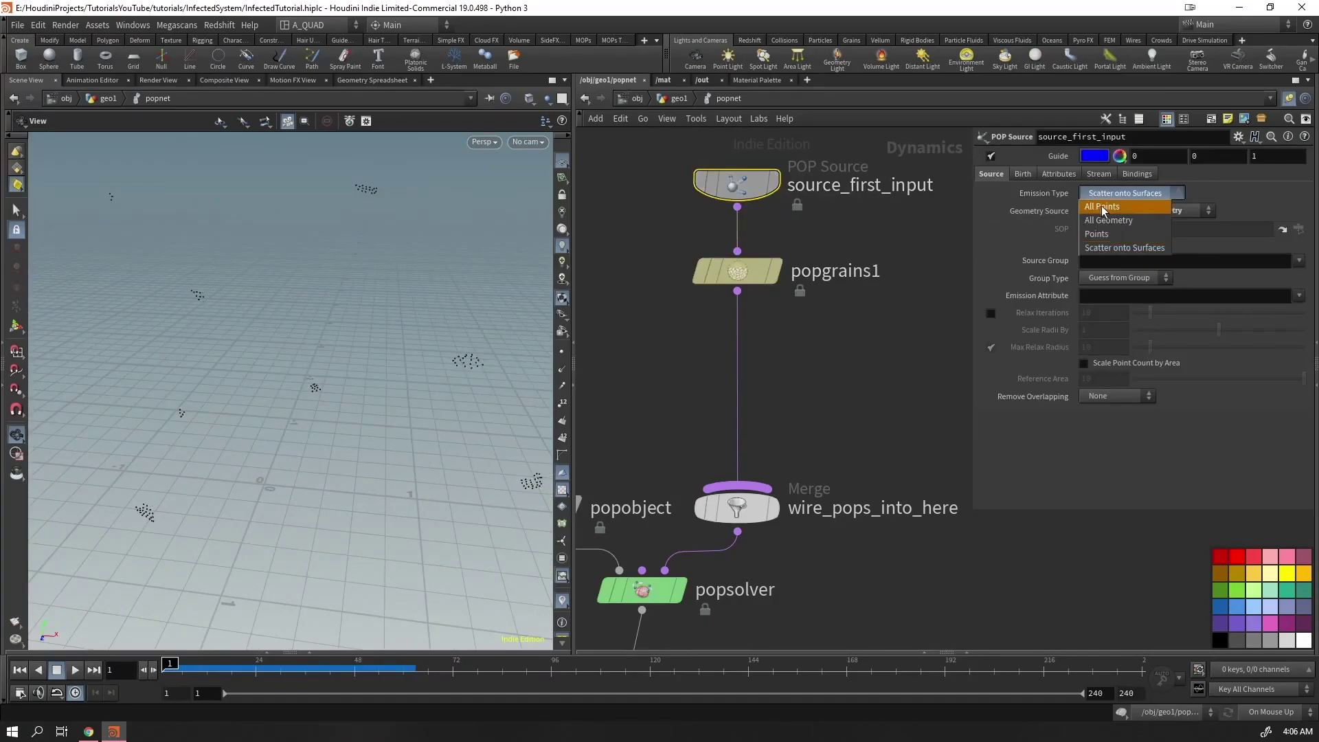
# Replay the simulation from the start to examine how particles emitted from all points spread, and rewind it
pyautogui.press('Up')
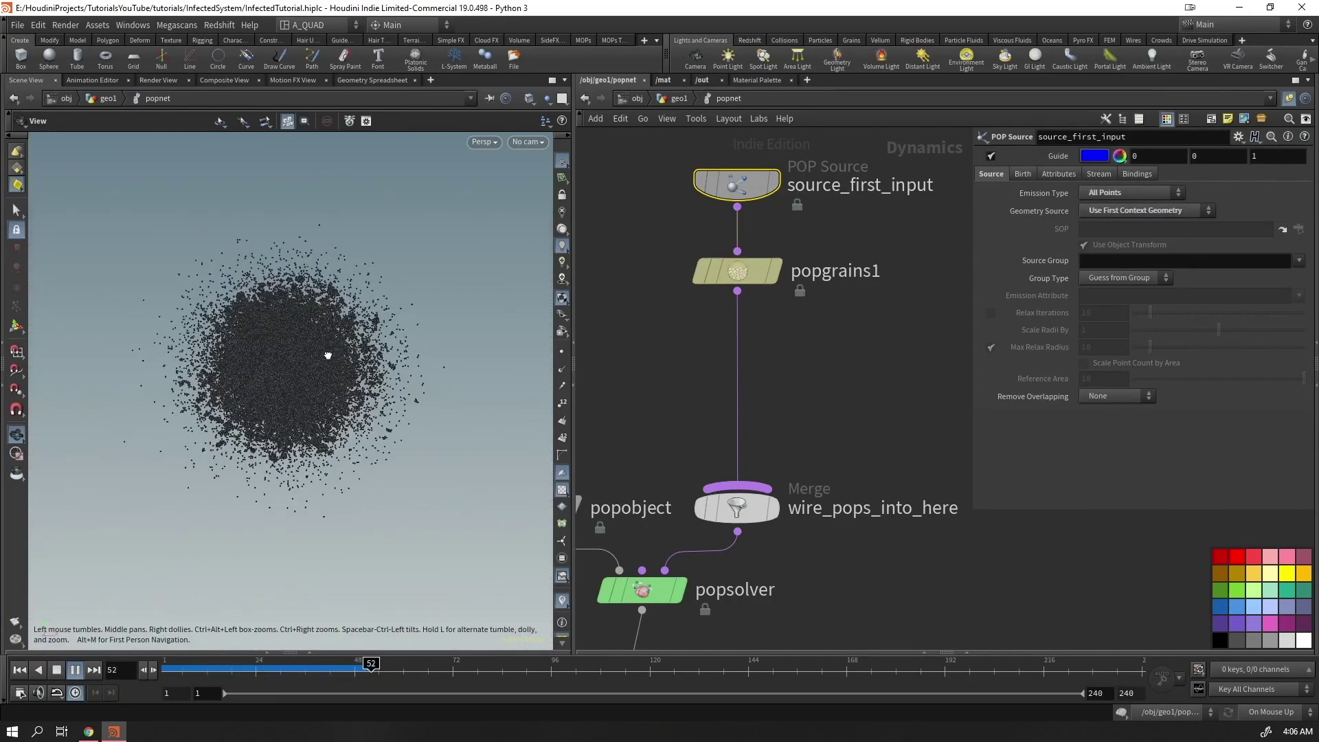
pyautogui.press('Up')
pyautogui.moveTo(353, 383); pyautogui.dragTo(324, 308, button='right')
pyautogui.hotkey('ctrl', 'Up')
pyautogui.press('Up')
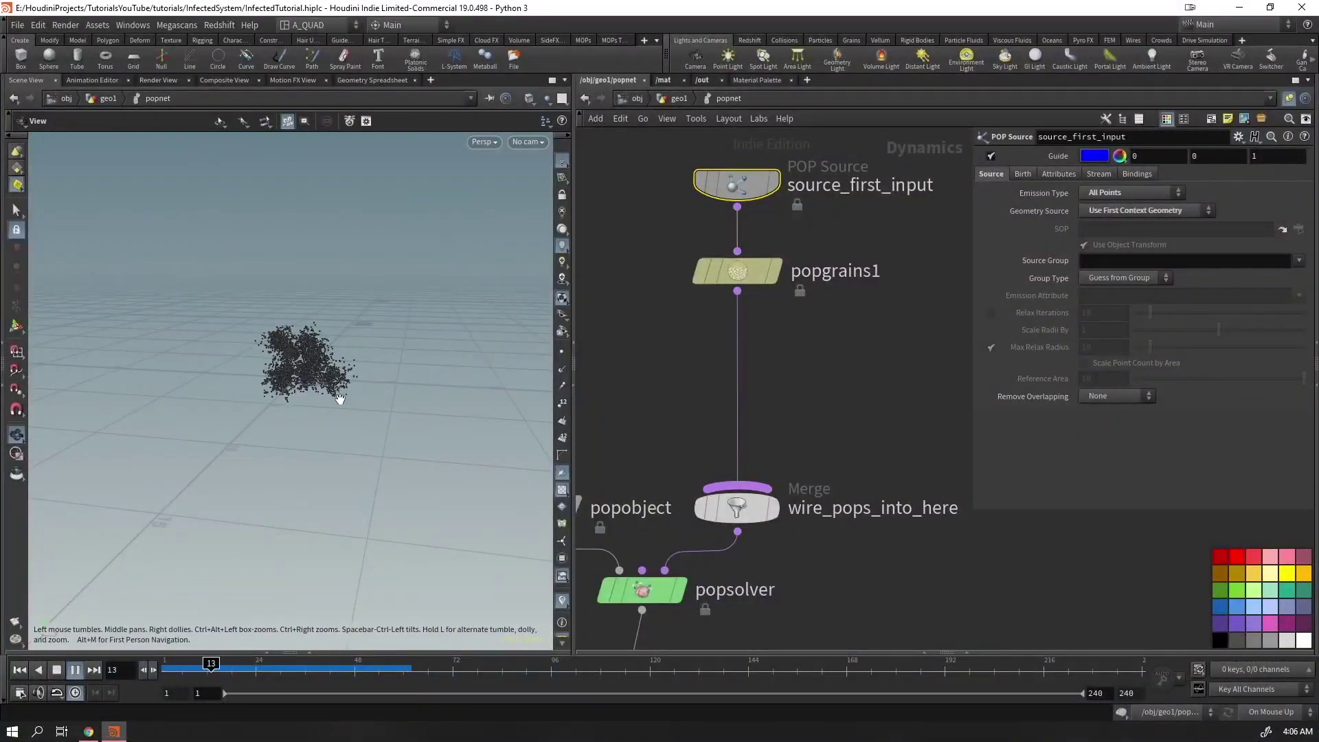
pyautogui.press('Up')
pyautogui.hotkey('ctrl', 'Up')
# Insert a POP Wrangle between source_first_input and popgrains1 with the VEXpression v@v = 0; to zero the particle velocity
pyautogui.moveTo(739, 281)
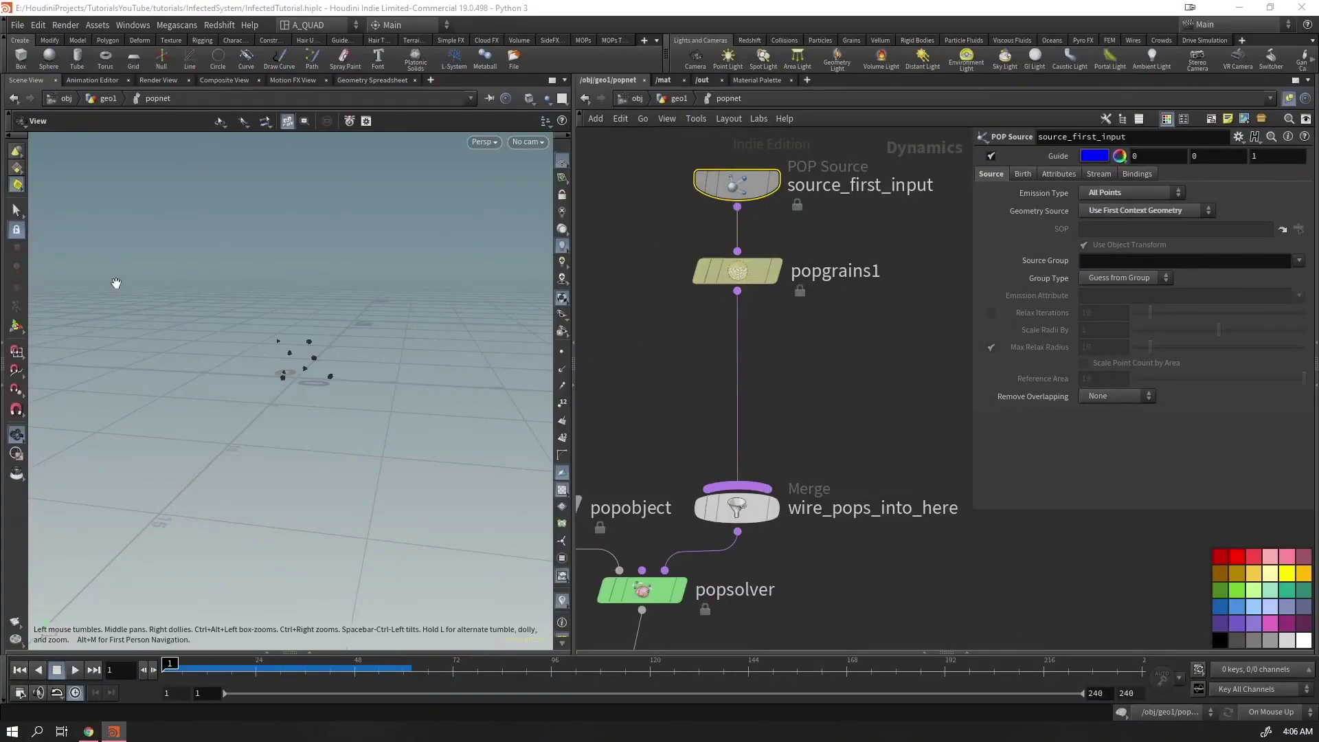
pyautogui.moveTo(743, 270); pyautogui.dragTo(743, 370)
pyautogui.press('Tab')
pyautogui.write('pop wrangle')
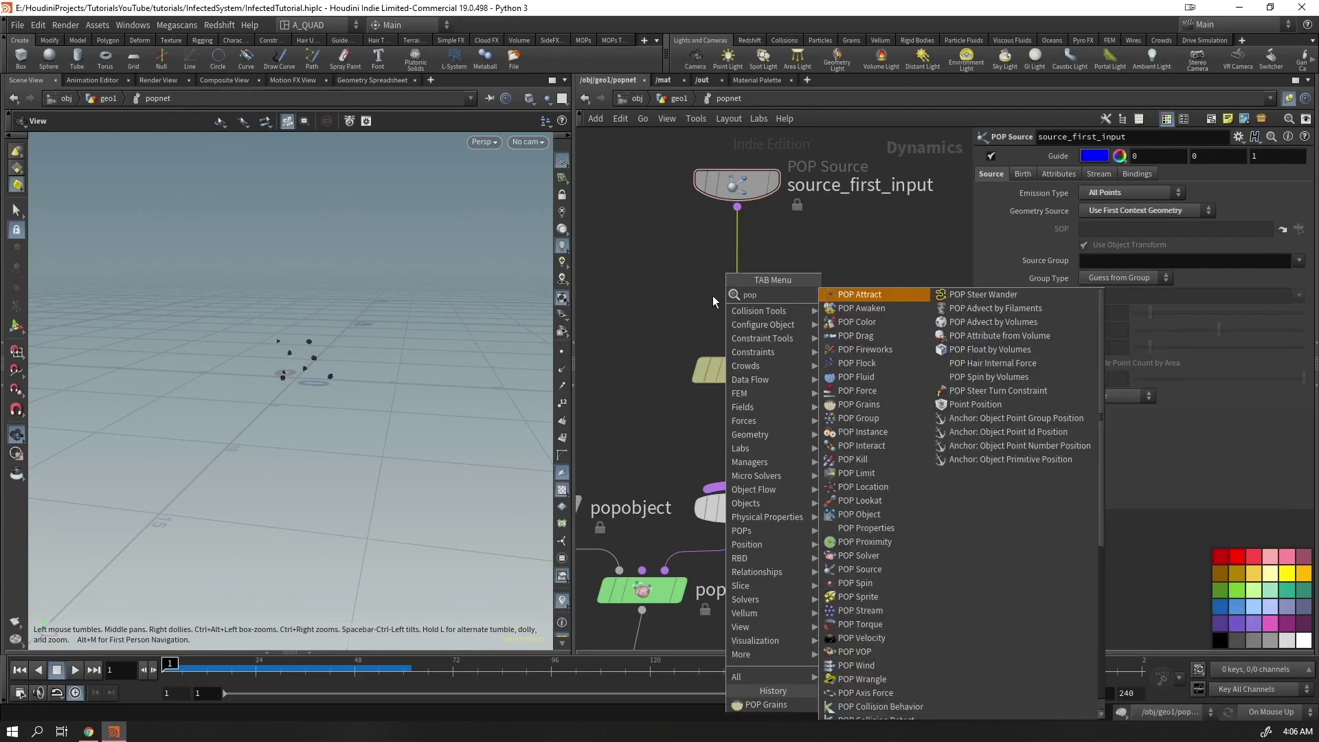
pyautogui.press('Return')
pyautogui.click(1066, 281)
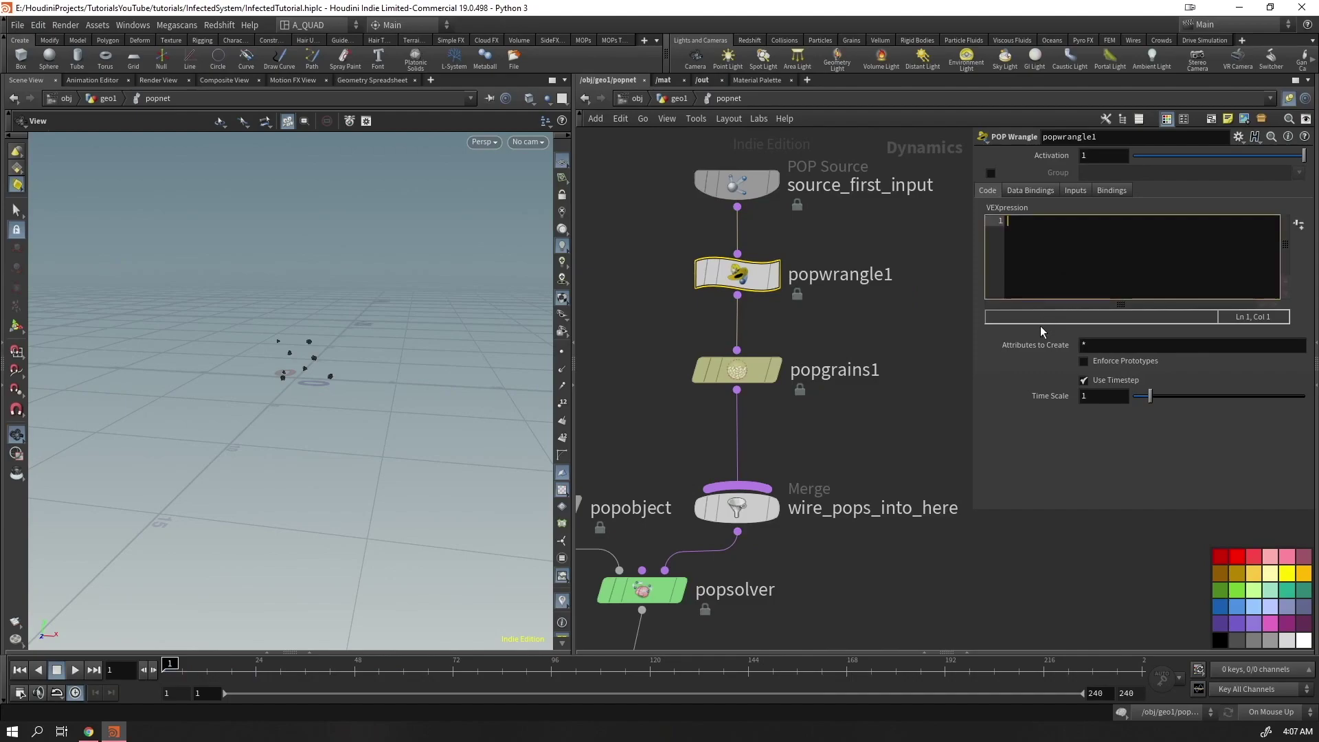
pyautogui.write('v@')
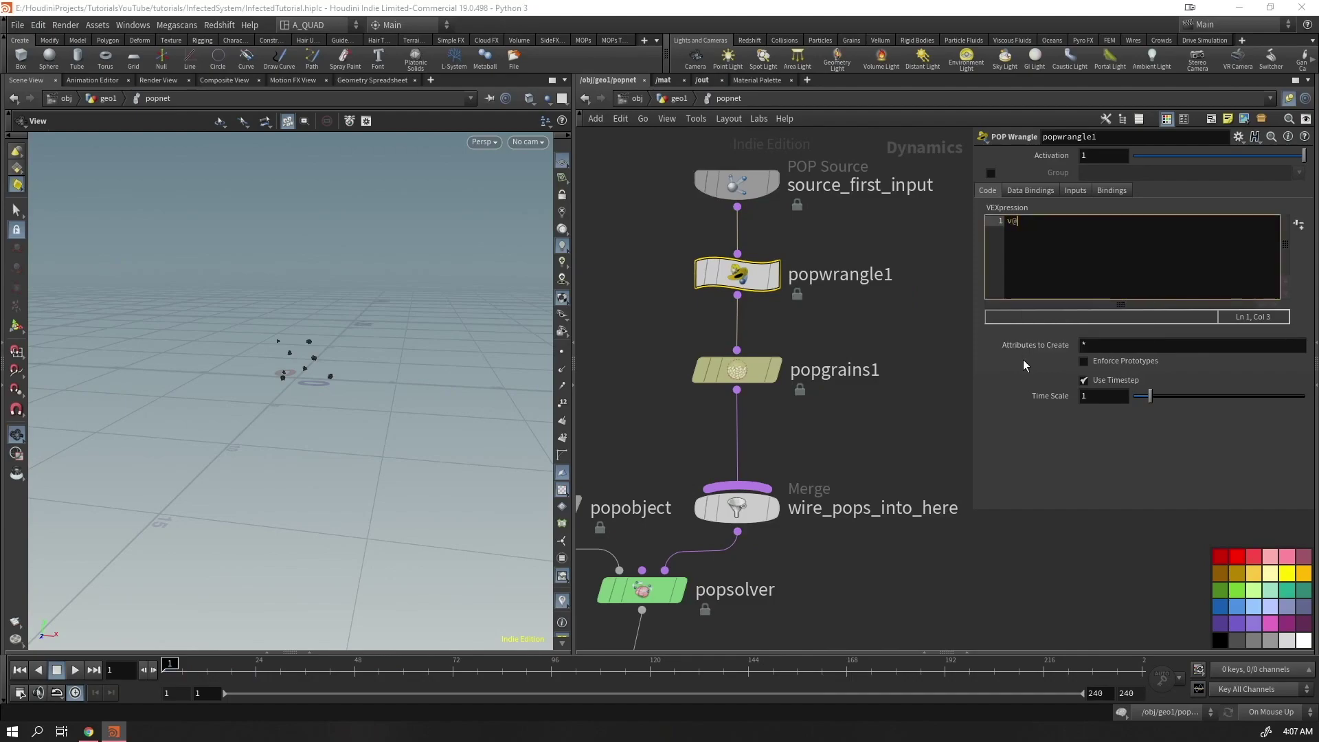
pyautogui.write('v = 0;')
# Play the simulation to check the effect of the velocity wrangle, and return to the first frame
pyautogui.press('Up')
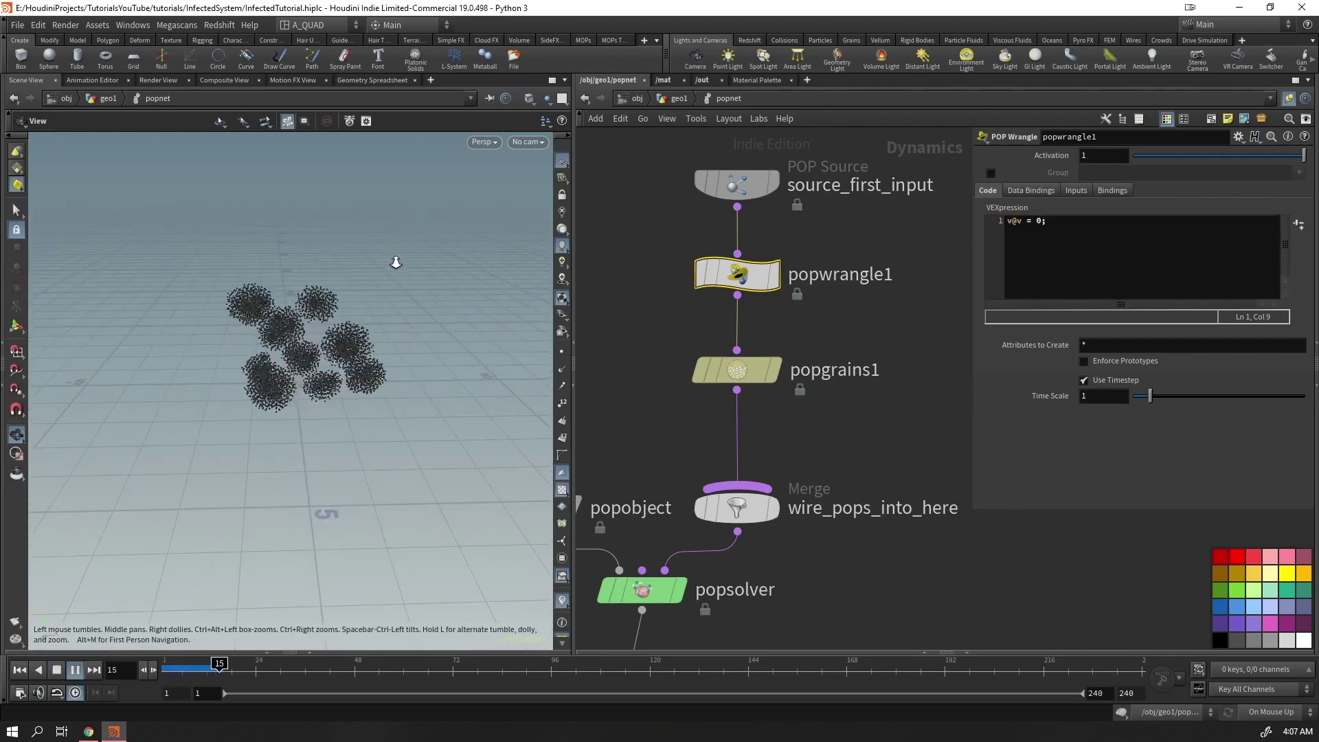
pyautogui.hotkey('ctrl', 'Up')
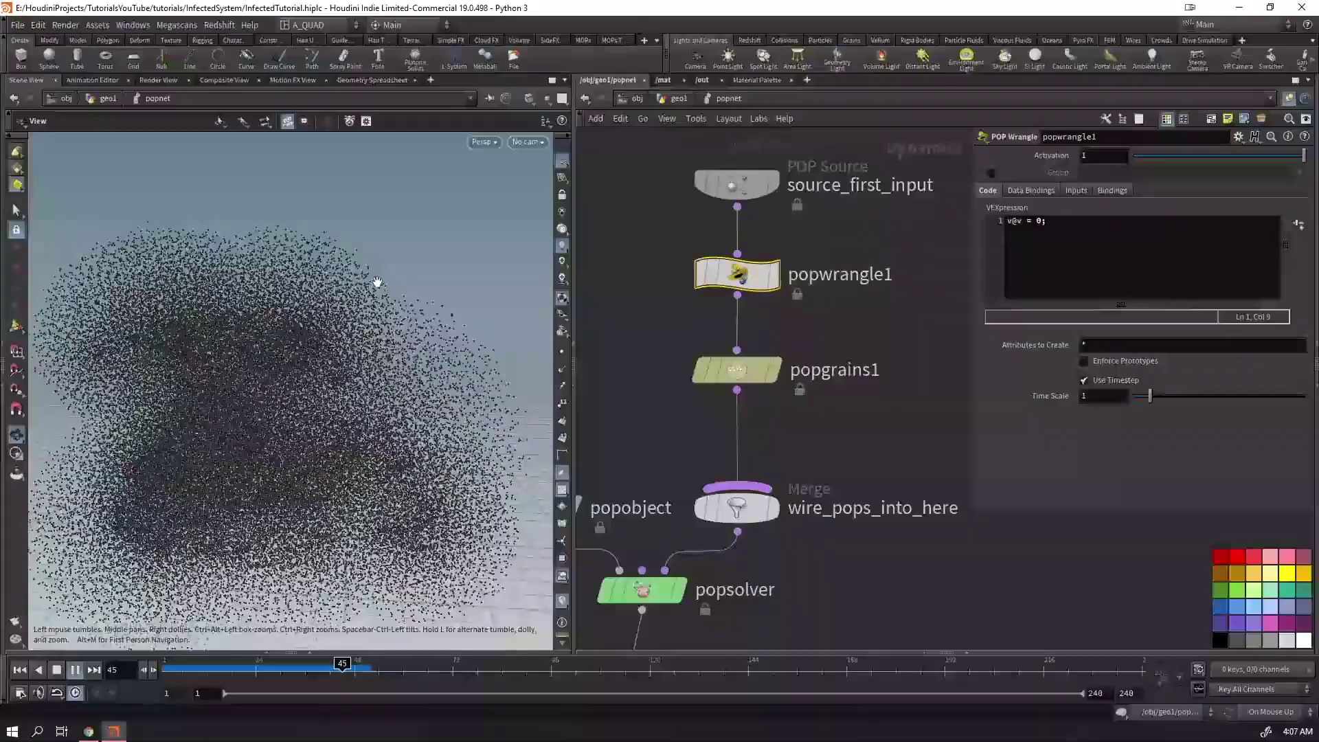
pyautogui.hotkey('ctrl', 'Up')
pyautogui.click(677, 100)
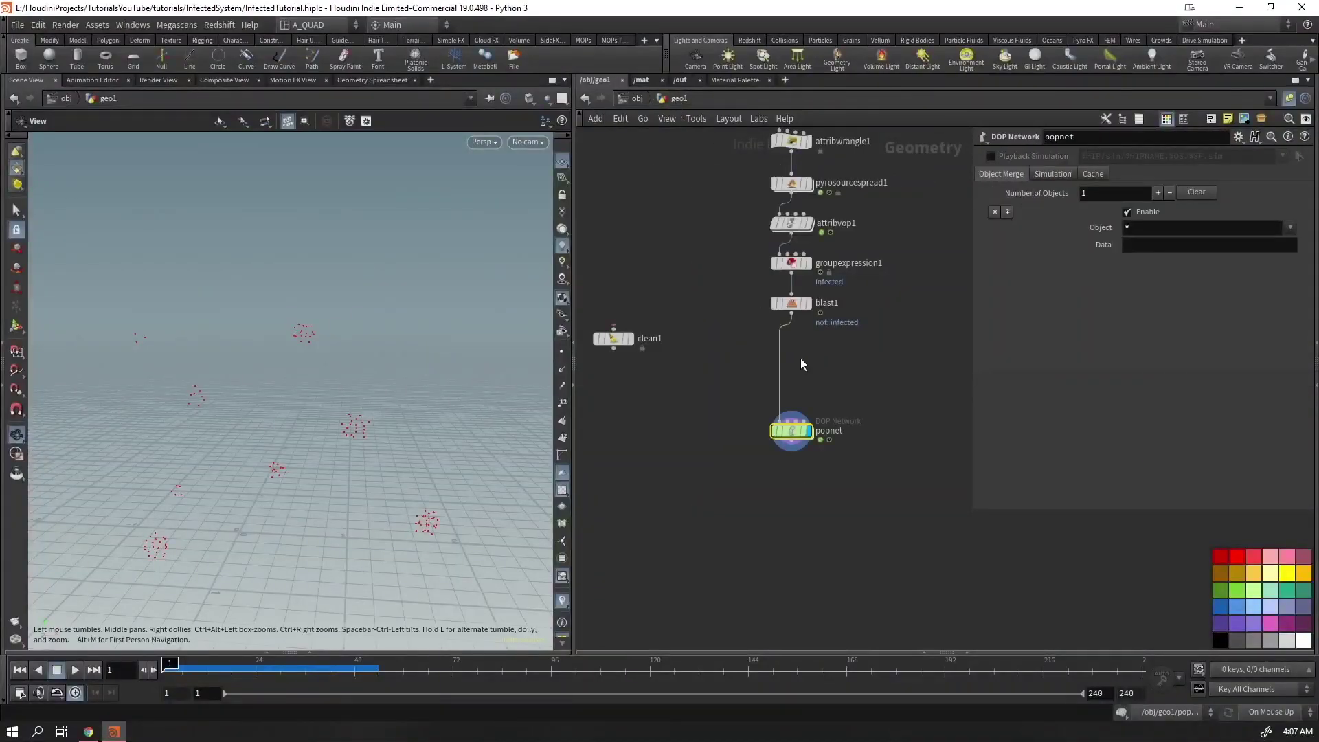
pyautogui.press('Tab')
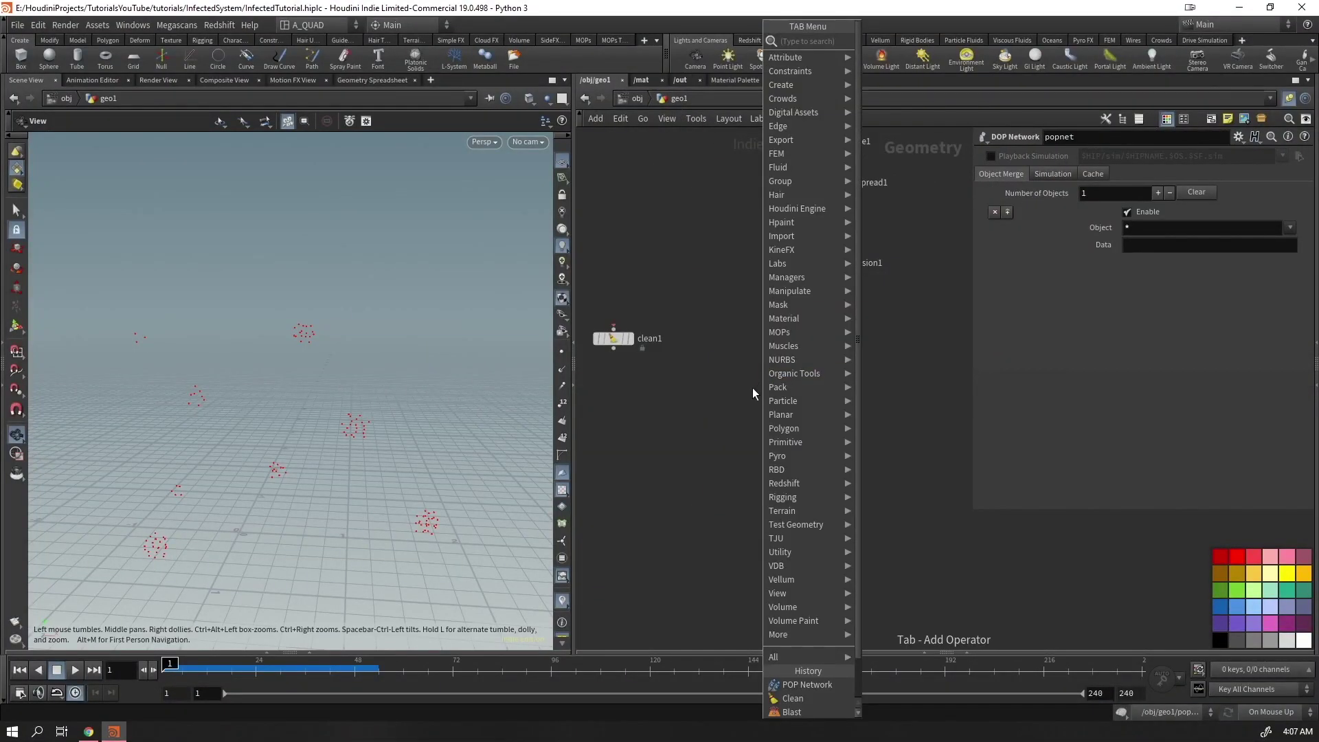
pyautogui.press('Escape')
pyautogui.click(1076, 279)
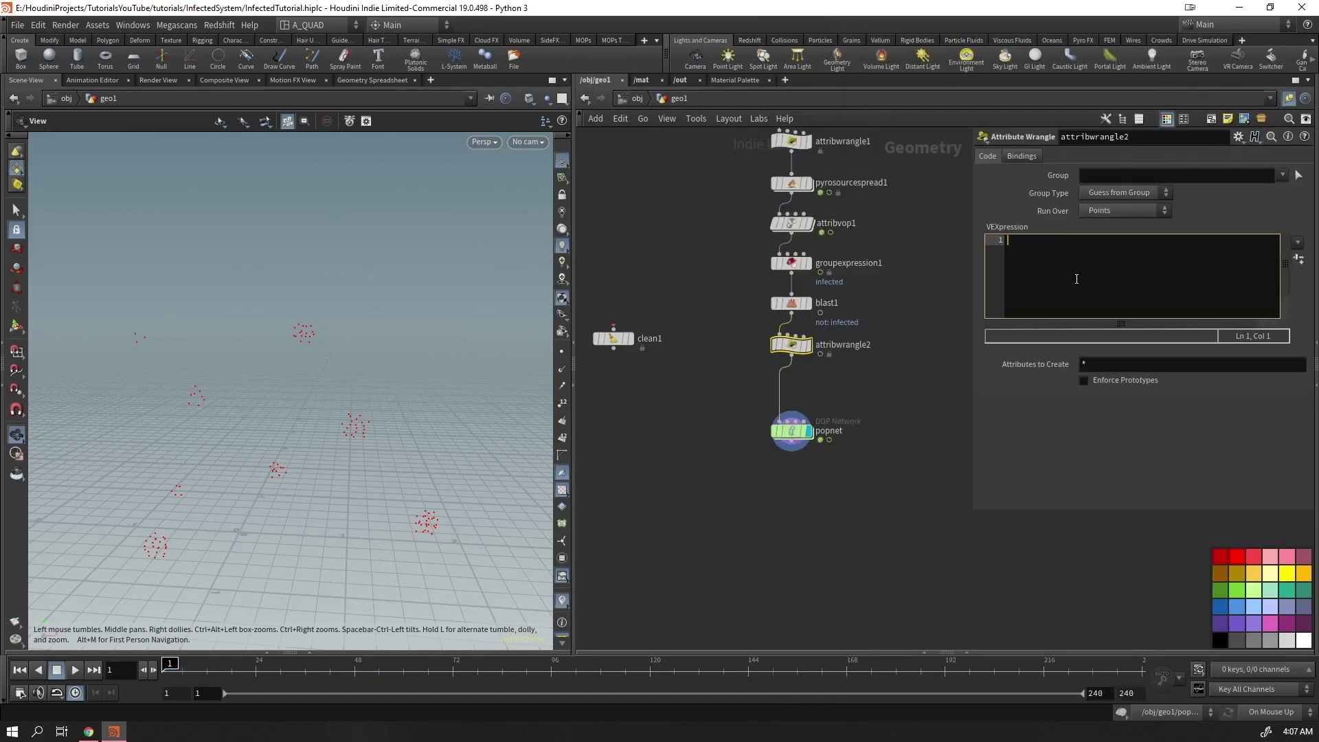
pyautogui.write('@pscale = 0;')
# Play the simulation inside popnet with point numbers displayed to examine the emitted points, and return to the first frame
pyautogui.click(791, 448)
pyautogui.press('Return')
pyautogui.press('Up')
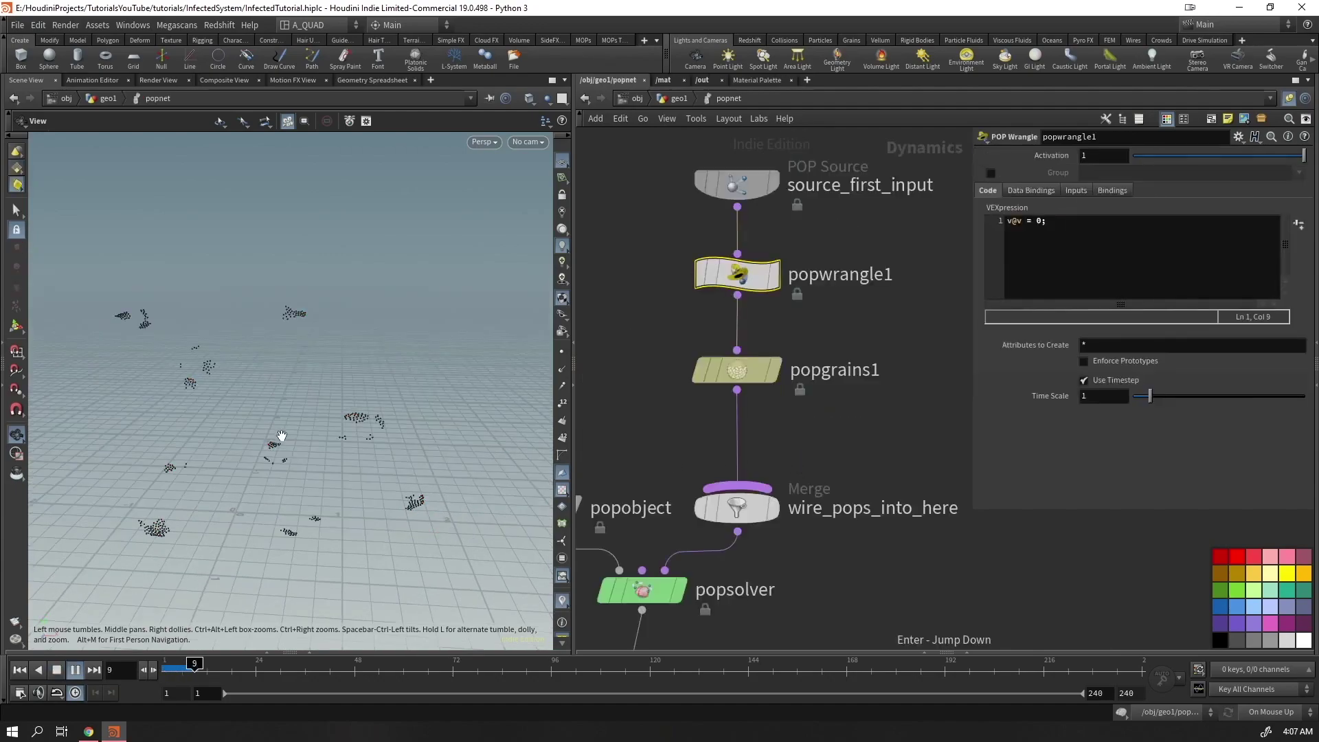
pyautogui.press('Up')
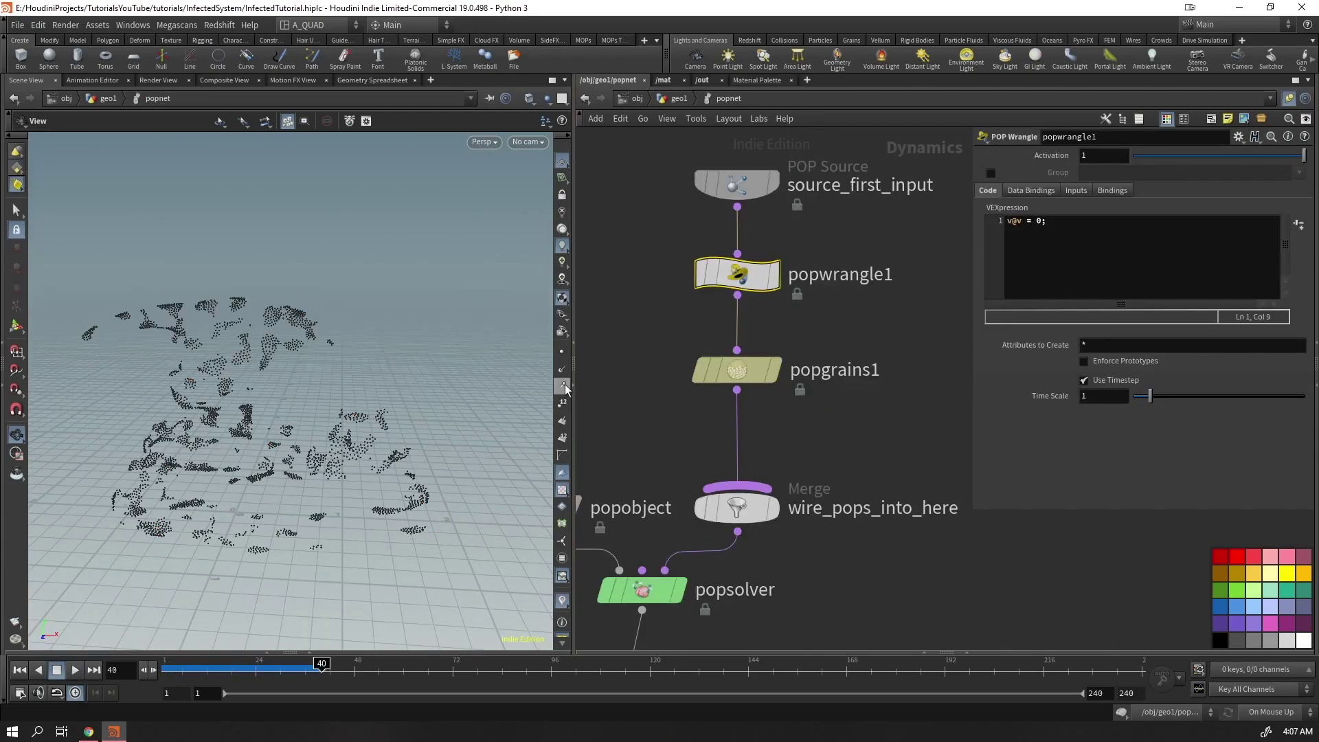
pyautogui.click(561, 404)
pyautogui.scroll(5, 391, 365)
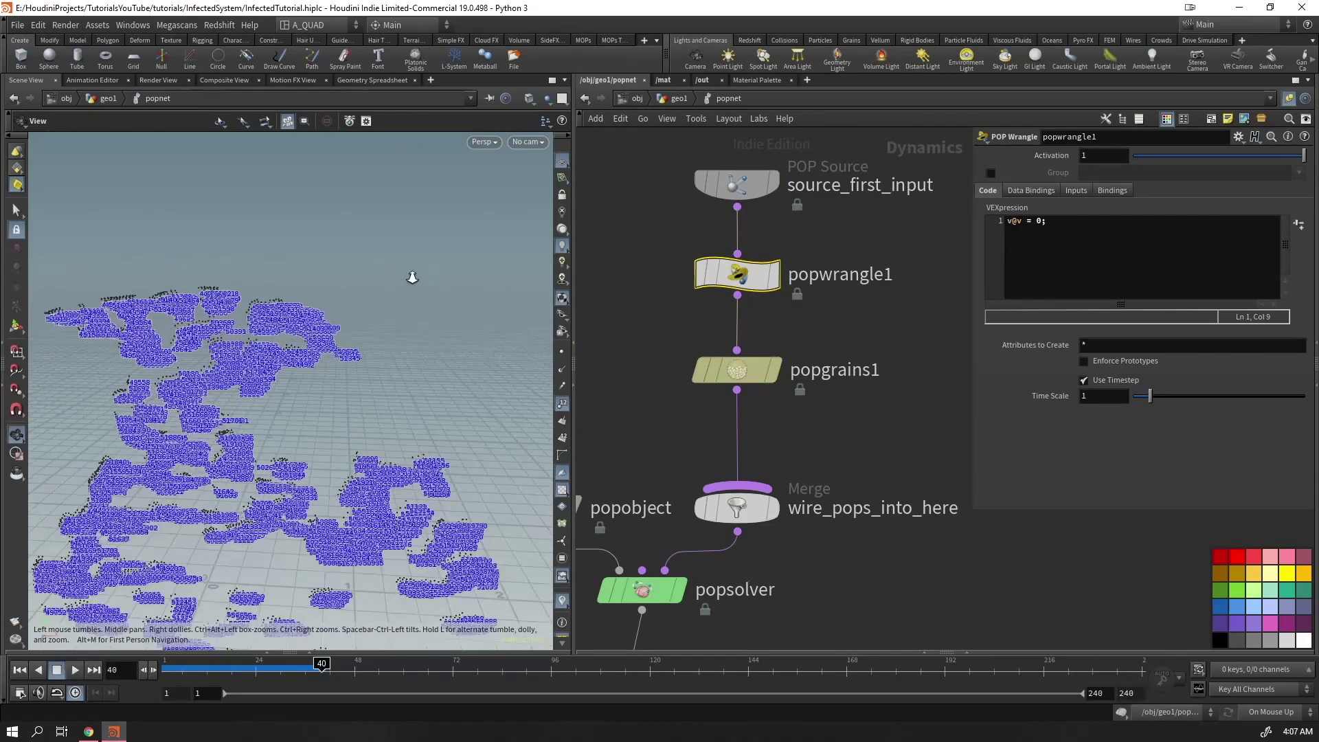
pyautogui.hotkey('ctrl', 'Up')
pyautogui.press('Up')
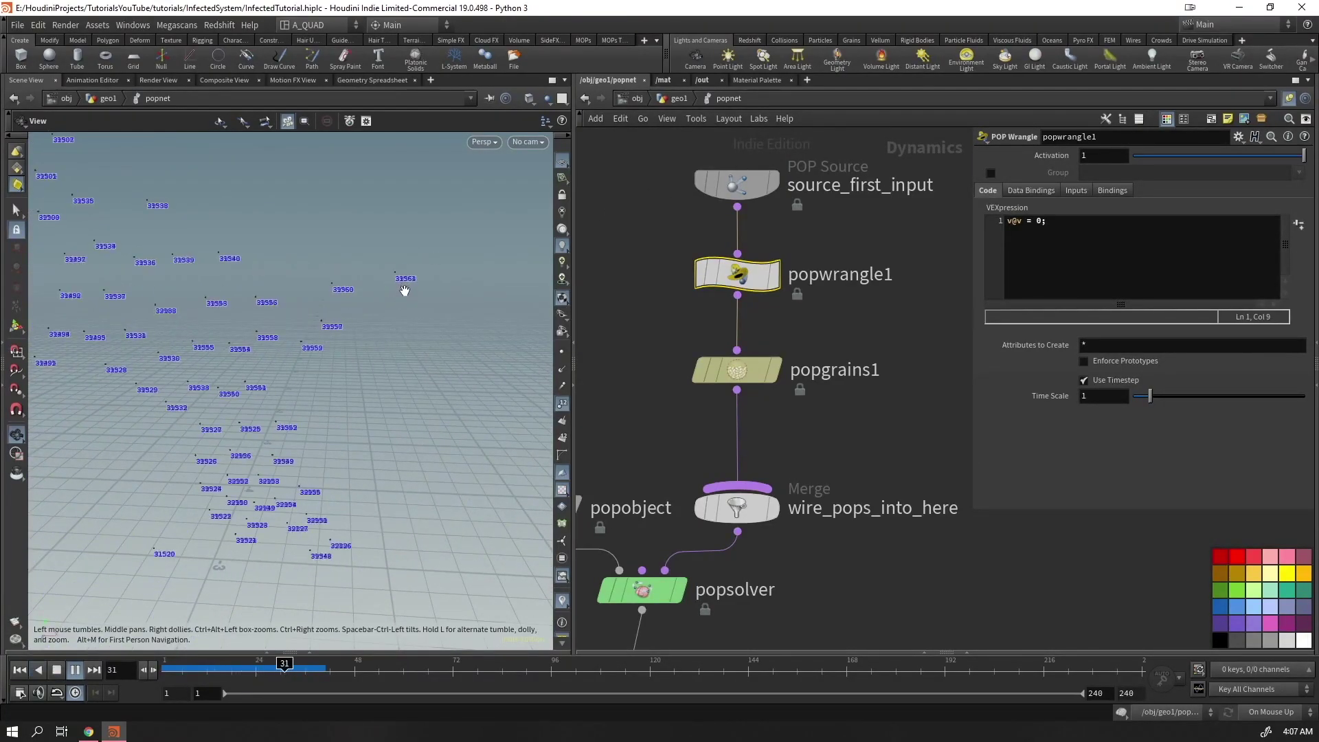
pyautogui.hotkey('ctrl', 'Up')
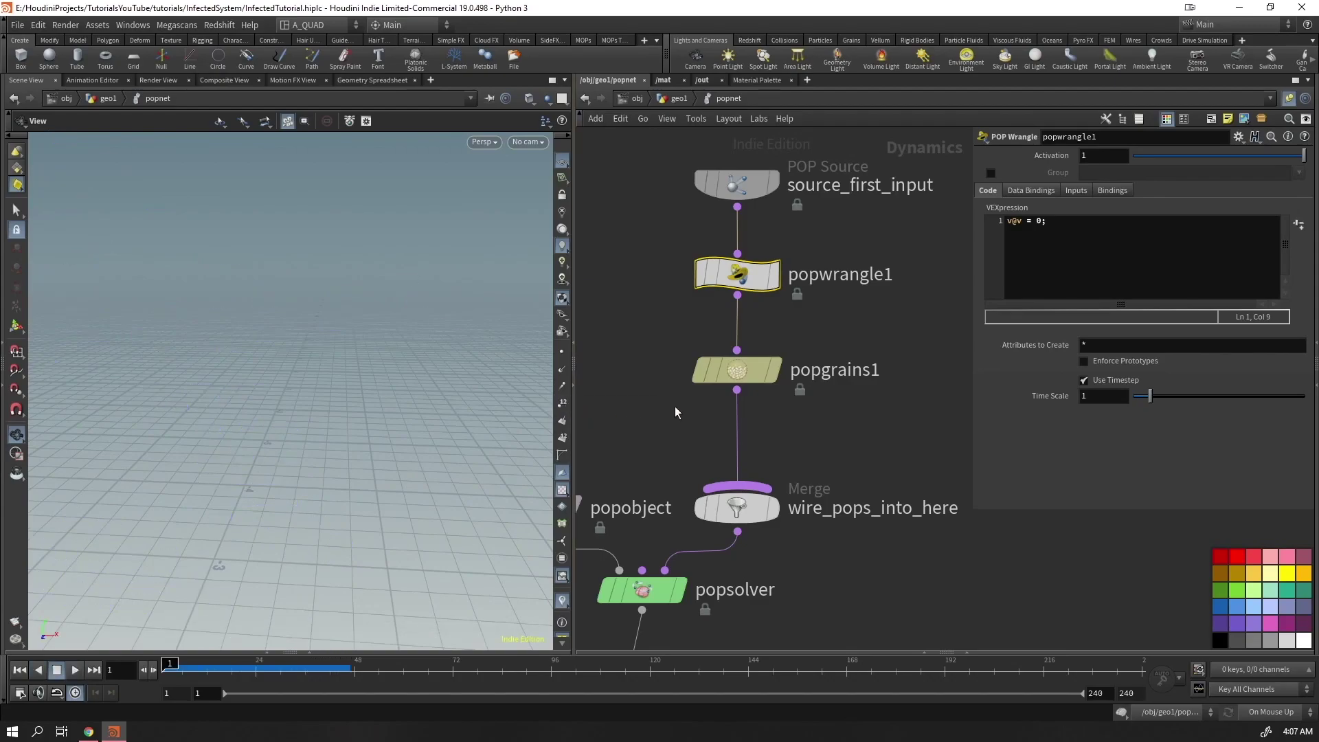
# In geo1, move attribwrangle2 aside and bring clean1 closer to the chain, with its Remove Attribs set to *
pyautogui.click(665, 103)
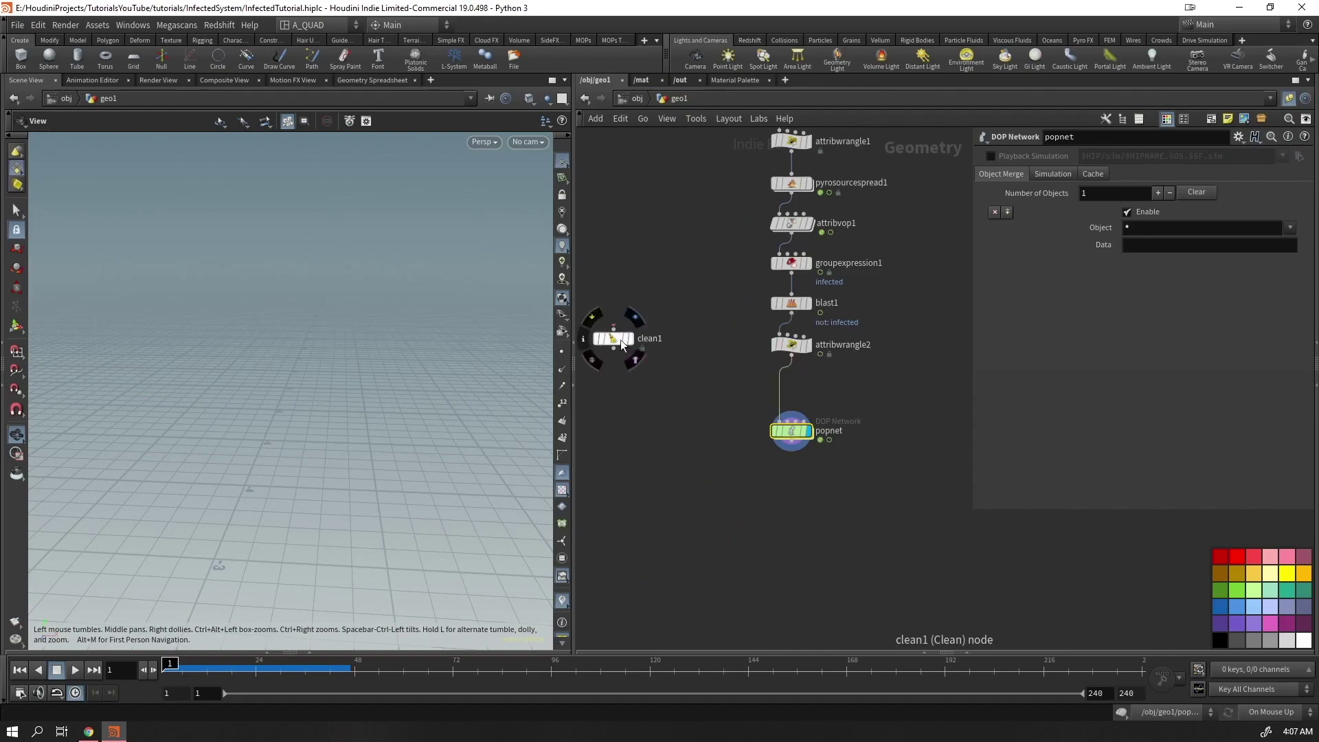
pyautogui.moveTo(620, 339); pyautogui.dragTo(877, 364)
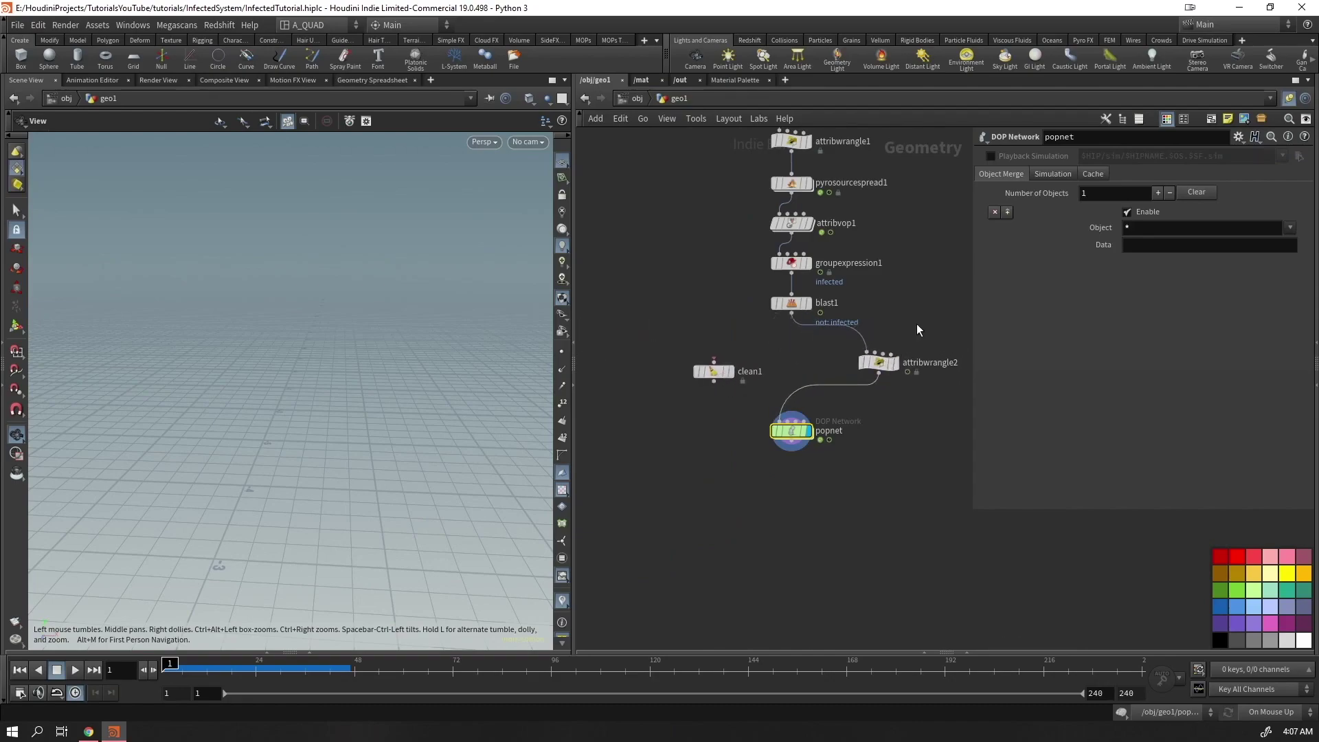
pyautogui.moveTo(1065, 242); pyautogui.dragTo(938, 250)
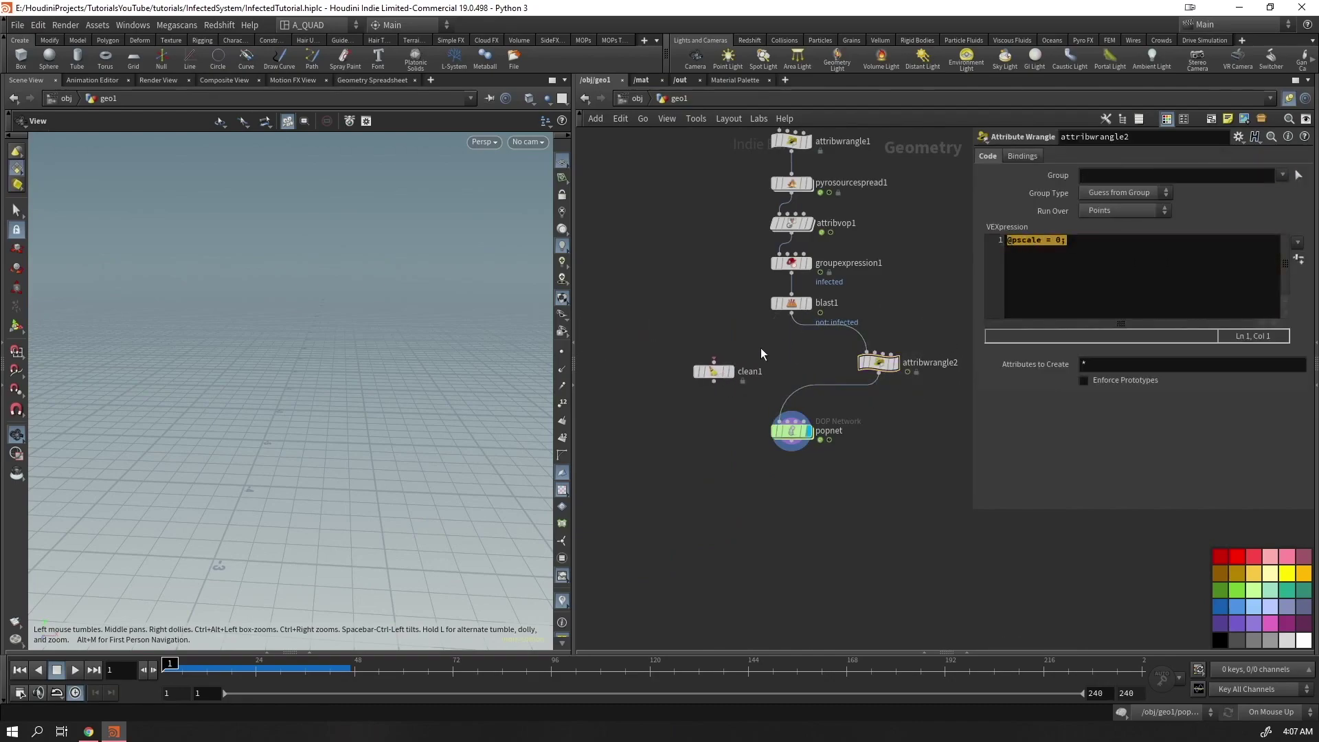
pyautogui.click(714, 371)
pyautogui.tripleClick(1116, 264)
pyautogui.write('*')
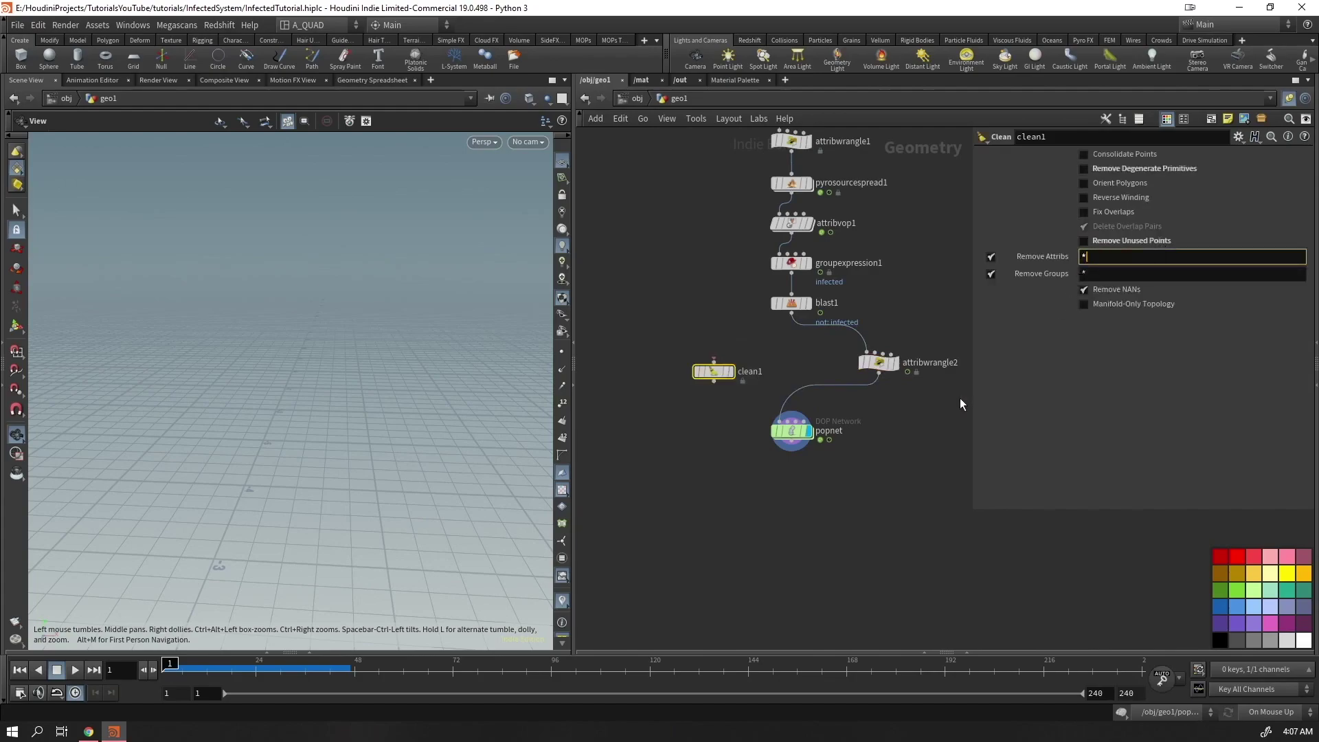
# Wire clean1 between blast1 and popnet in place of attribwrangle2, and replay the simulation to check the emission
pyautogui.click(771, 345)
pyautogui.click(791, 314)
pyautogui.click(713, 361)
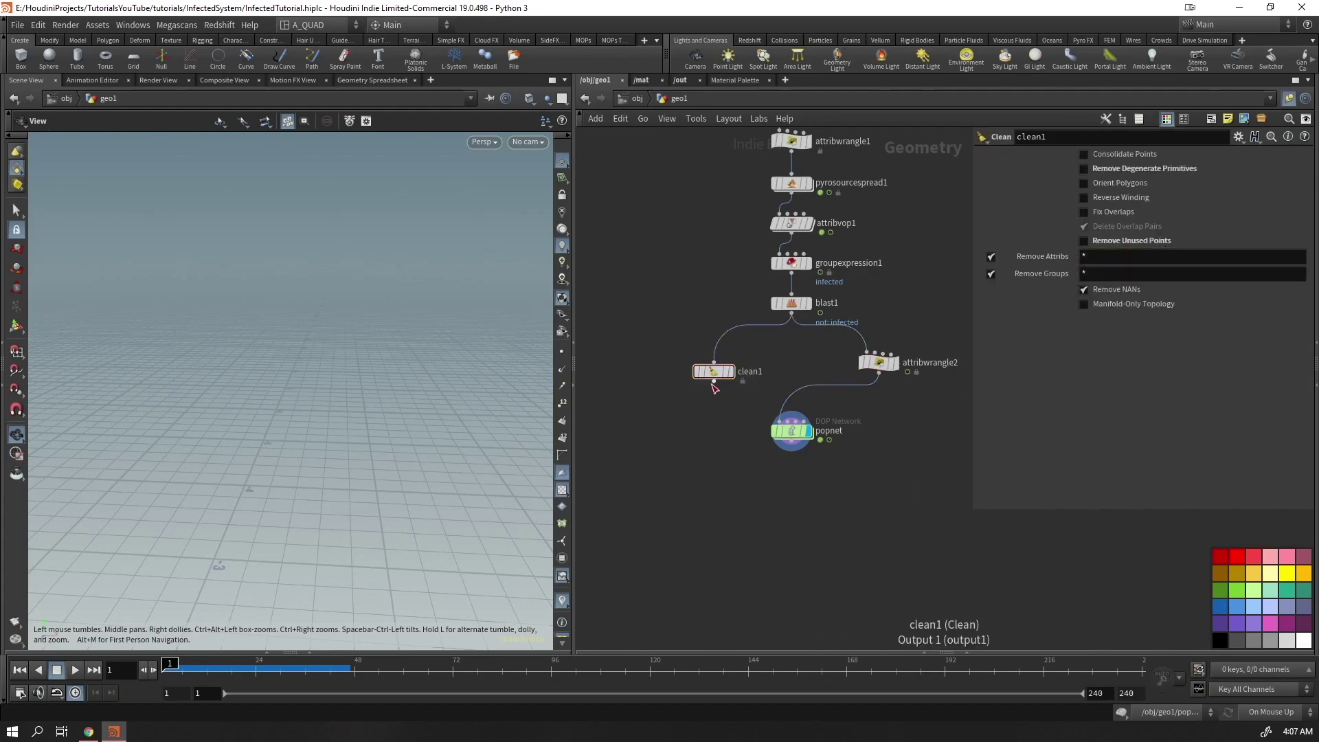
pyautogui.click(714, 381)
pyautogui.click(792, 416)
pyautogui.moveTo(726, 380); pyautogui.dragTo(805, 359)
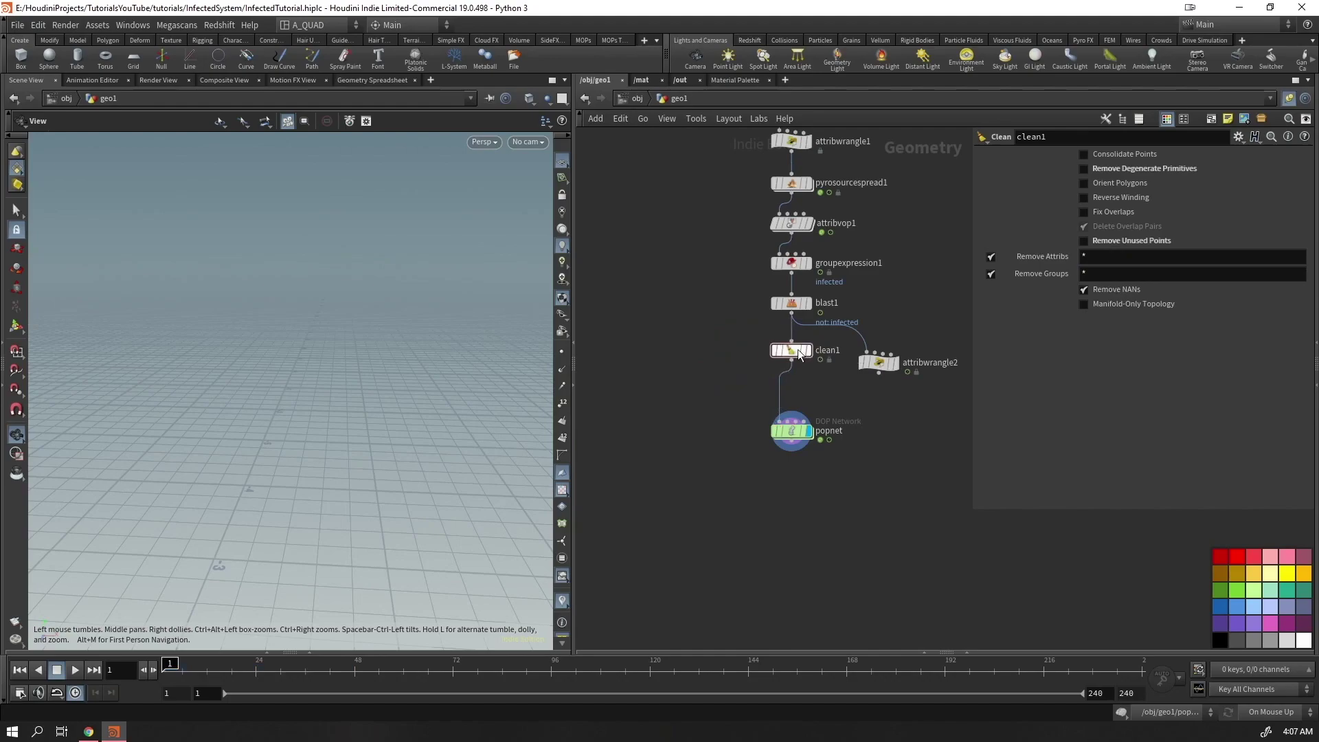
pyautogui.press('Up')
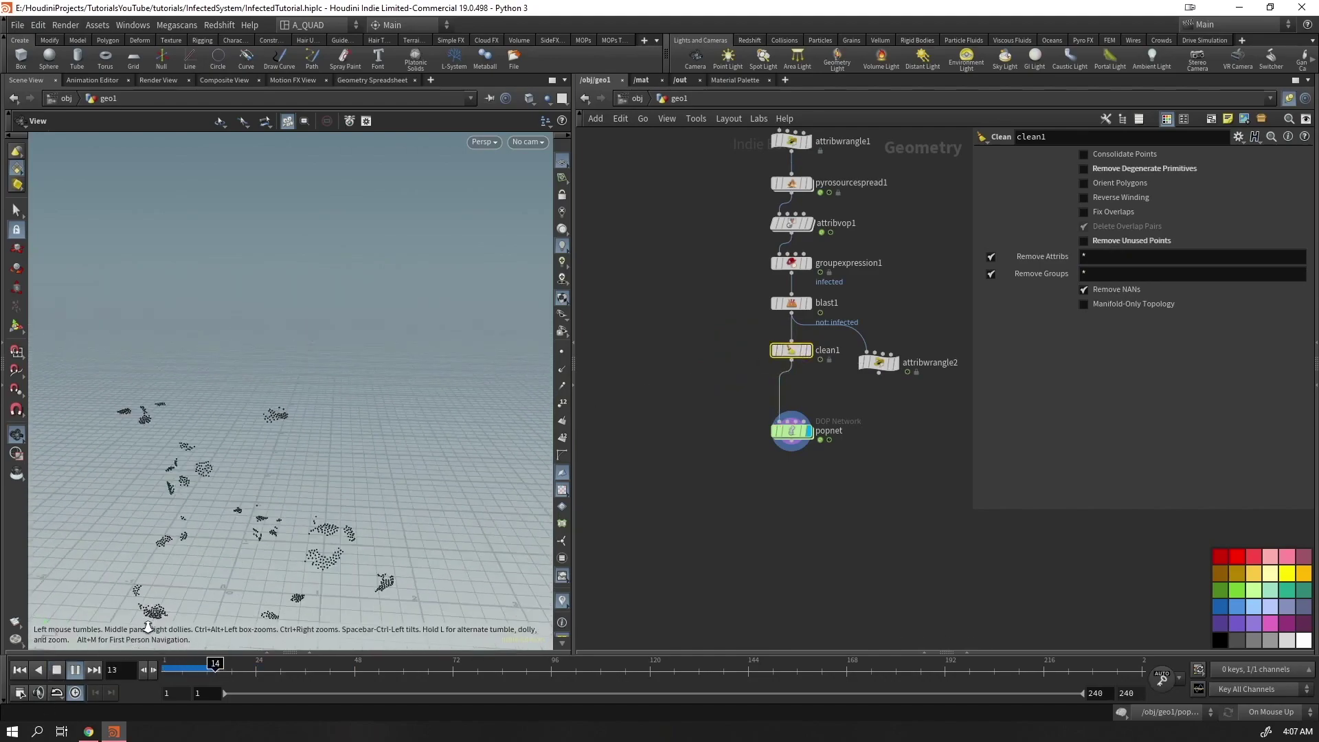
pyautogui.hotkey('ctrl', 'Up')
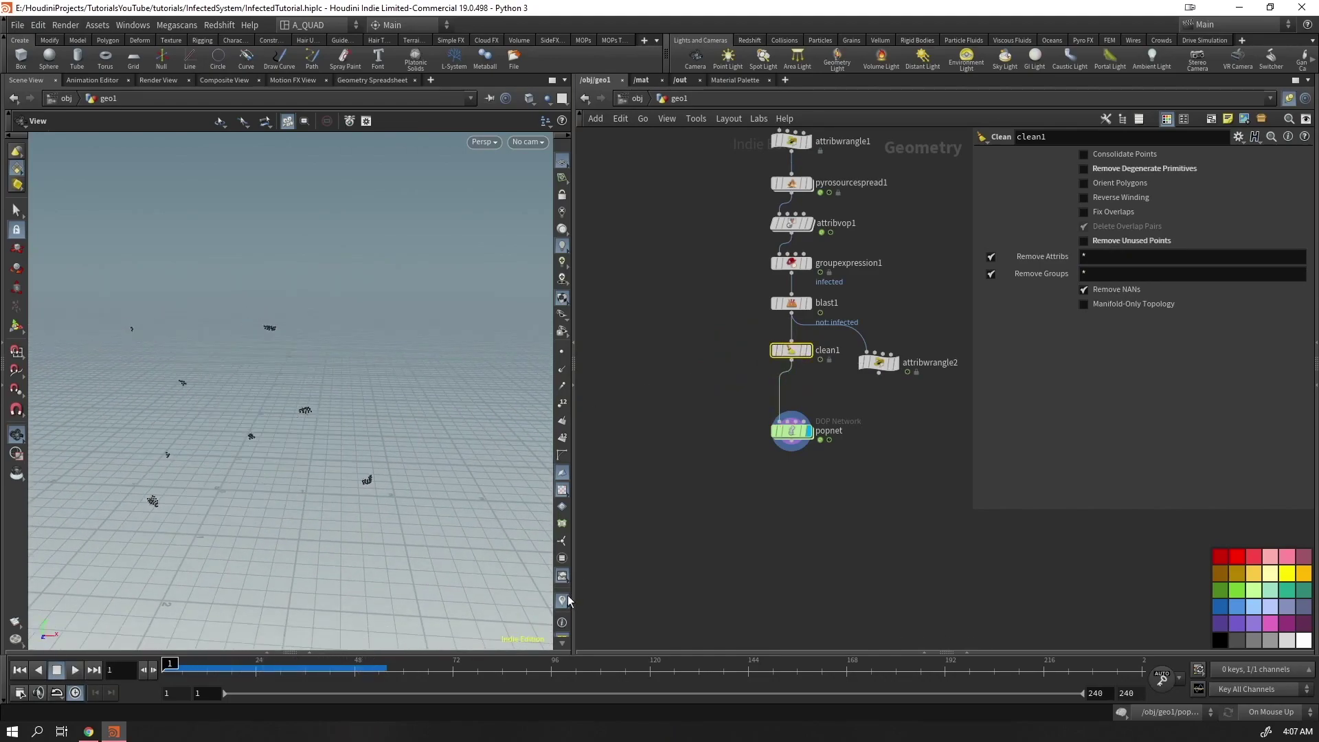
# Move popnet up closer to clean1 and delete the unused attribwrangle2 node
pyautogui.click(562, 600)
pyautogui.click(789, 431)
pyautogui.moveTo(787, 452); pyautogui.dragTo(789, 424)
pyautogui.click(878, 363)
pyautogui.press('Delete')
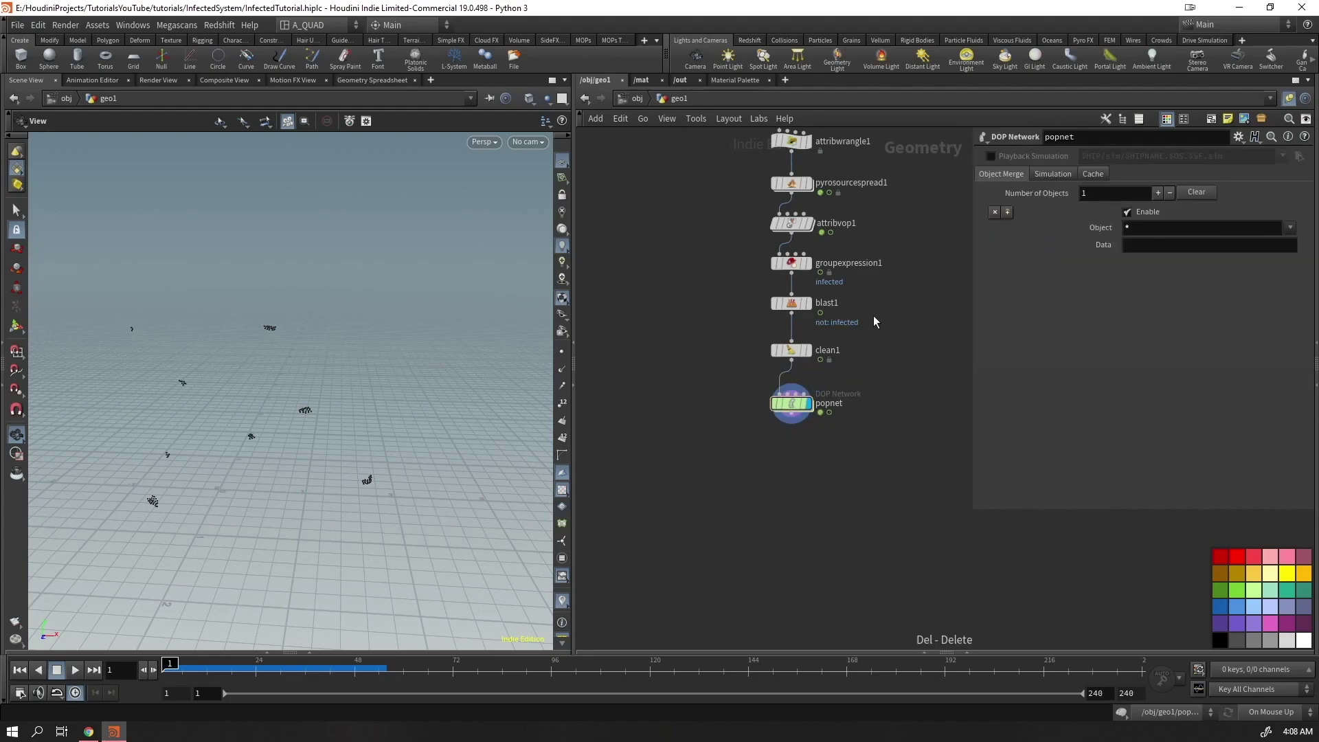
# Align the nodes from group1 down to popnet into an evenly spaced vertical chain
pyautogui.moveTo(875, 321); pyautogui.dragTo(824, 467, button='middle')
pyautogui.moveTo(759, 222); pyautogui.dragTo(763, 425)
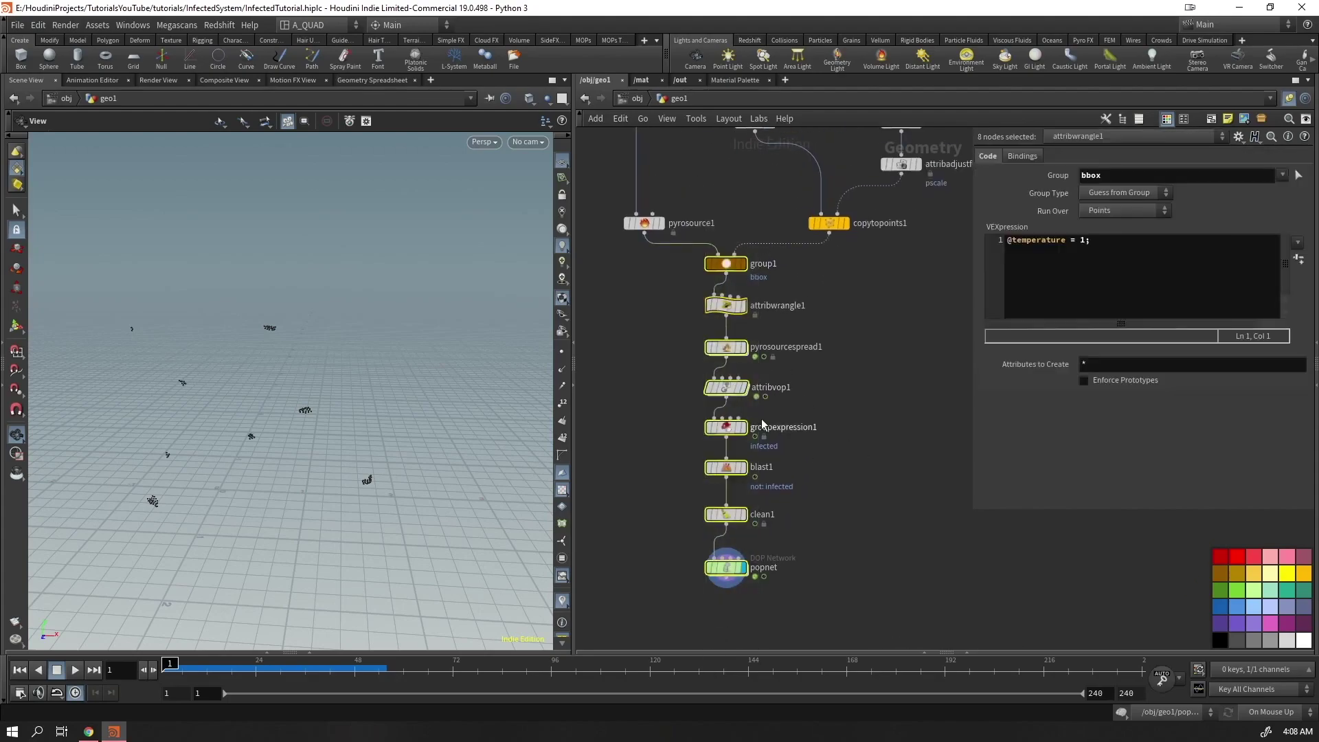
pyautogui.click(874, 418)
pyautogui.moveTo(821, 566); pyautogui.dragTo(834, 436, button='middle')
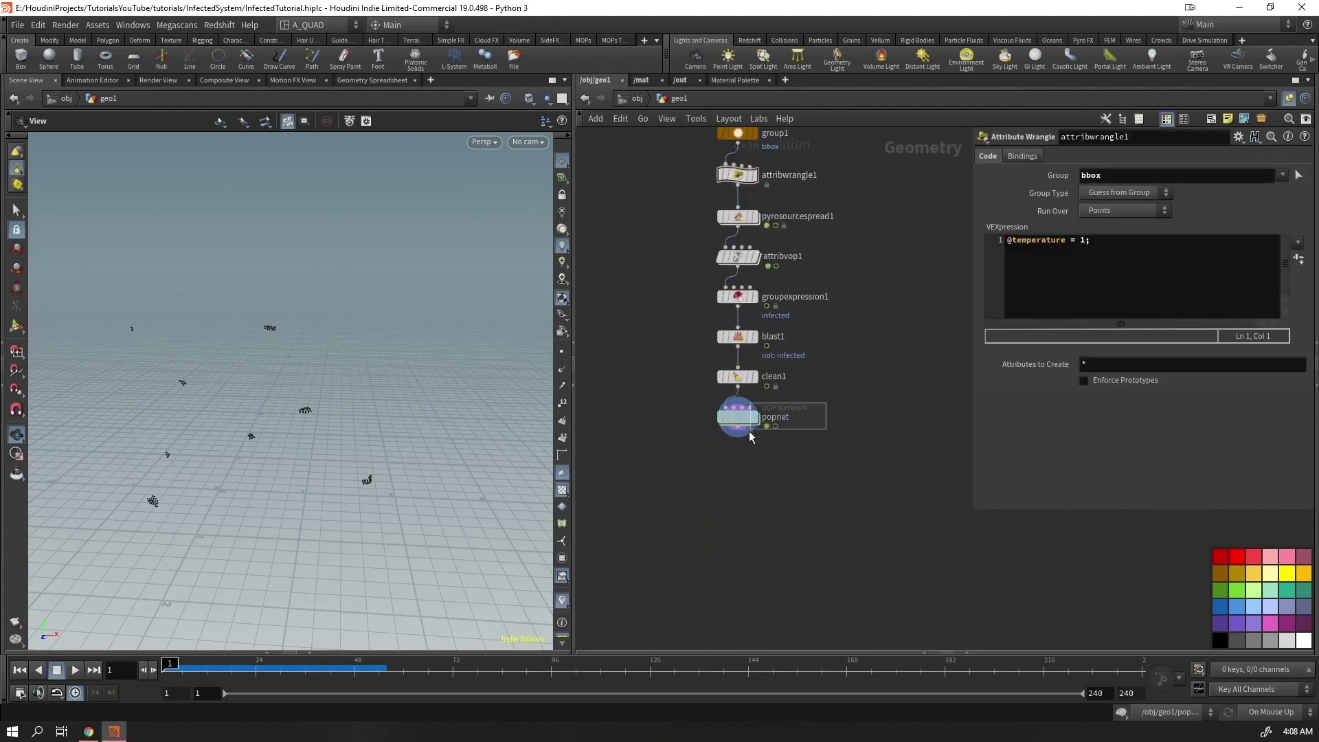
pyautogui.doubleClick(750, 437)
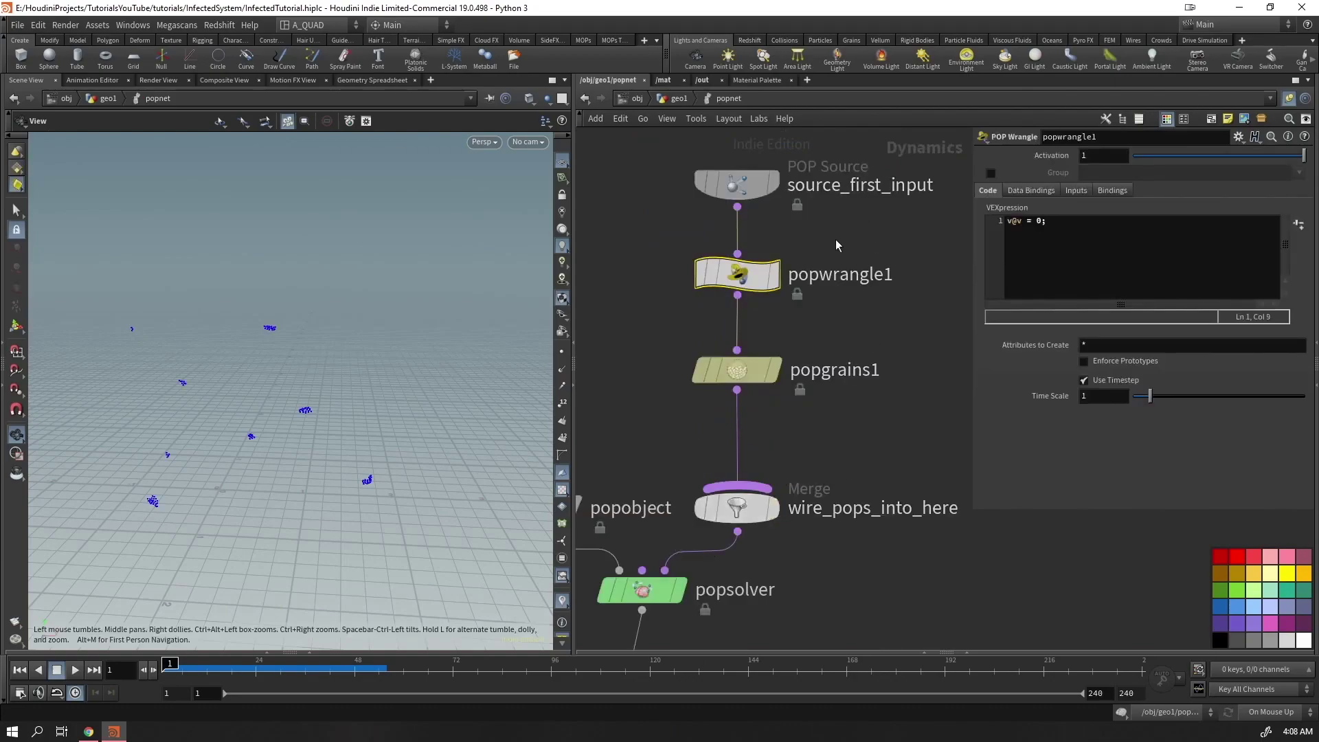
pyautogui.click(1081, 224)
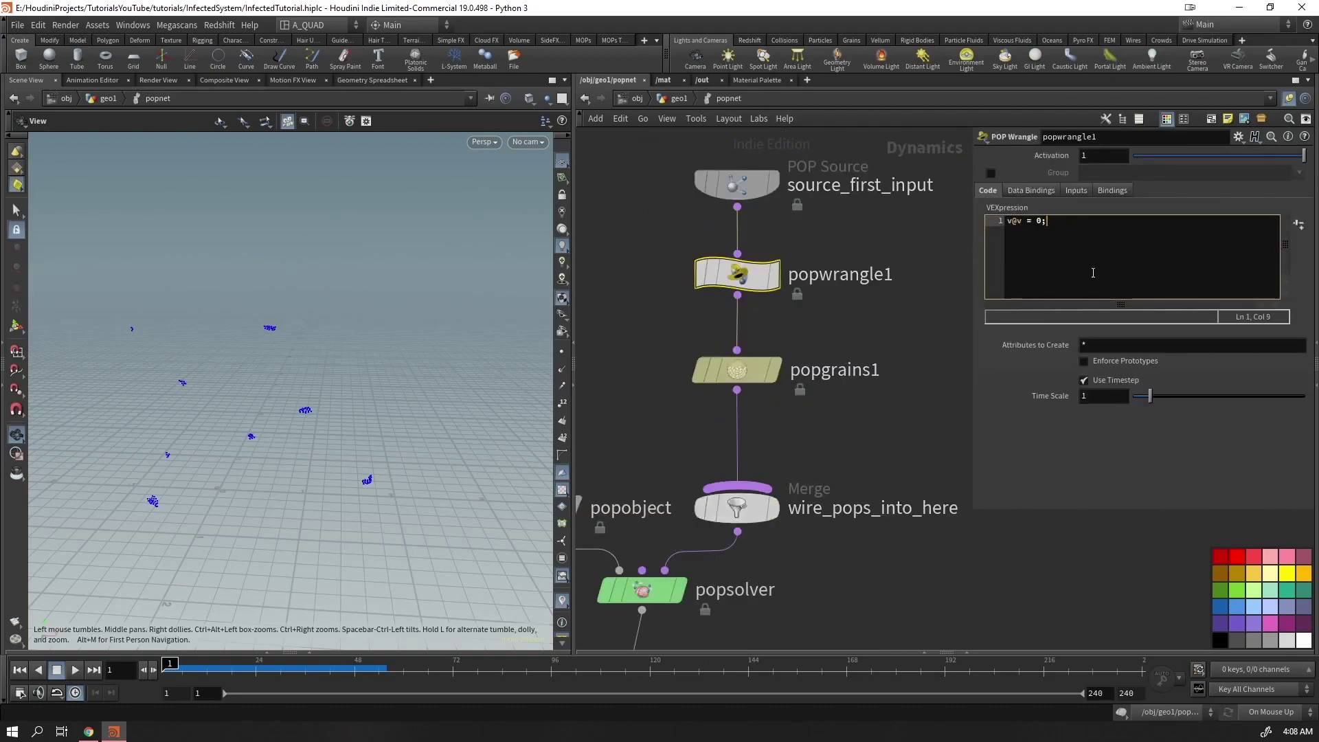
pyautogui.click(1007, 222)
pyautogui.press('Return')
pyautogui.press('Return')
pyautogui.press('Return')
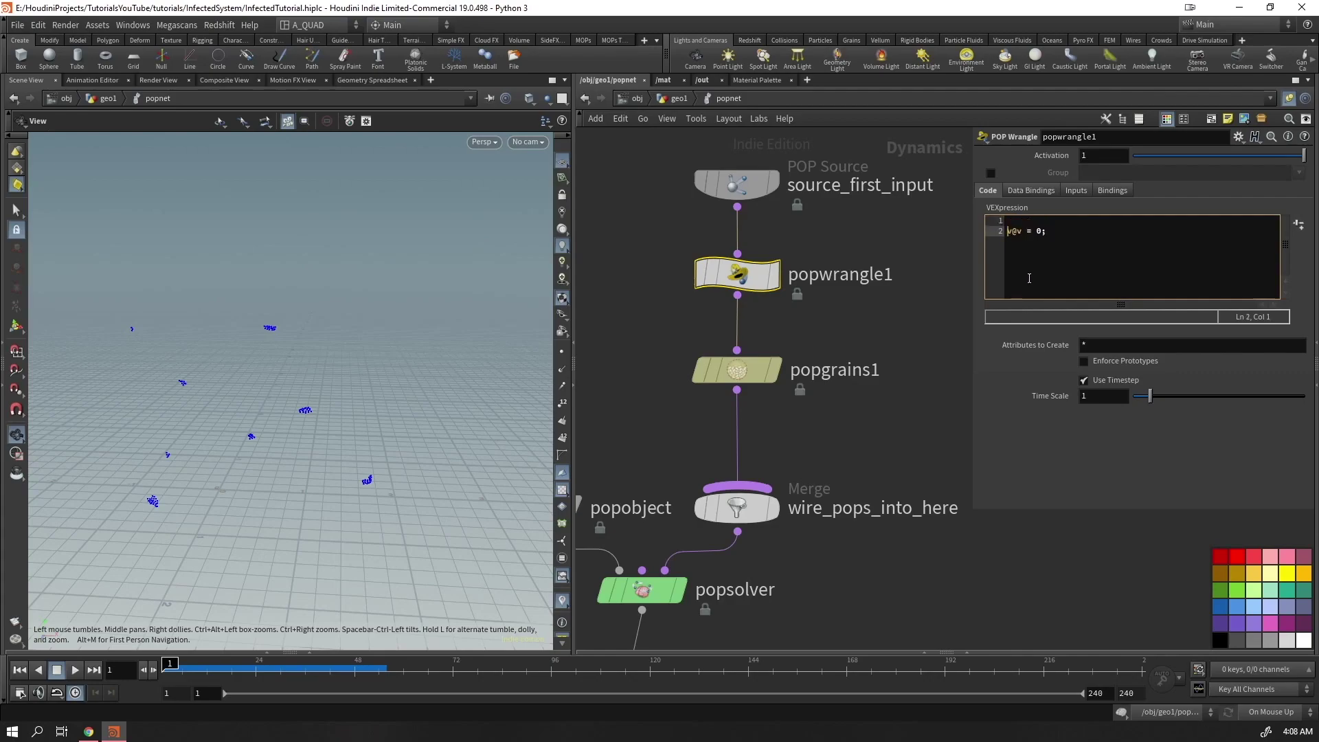
pyautogui.press('Up')
pyautogui.press('Up')
pyautogui.press('Up')
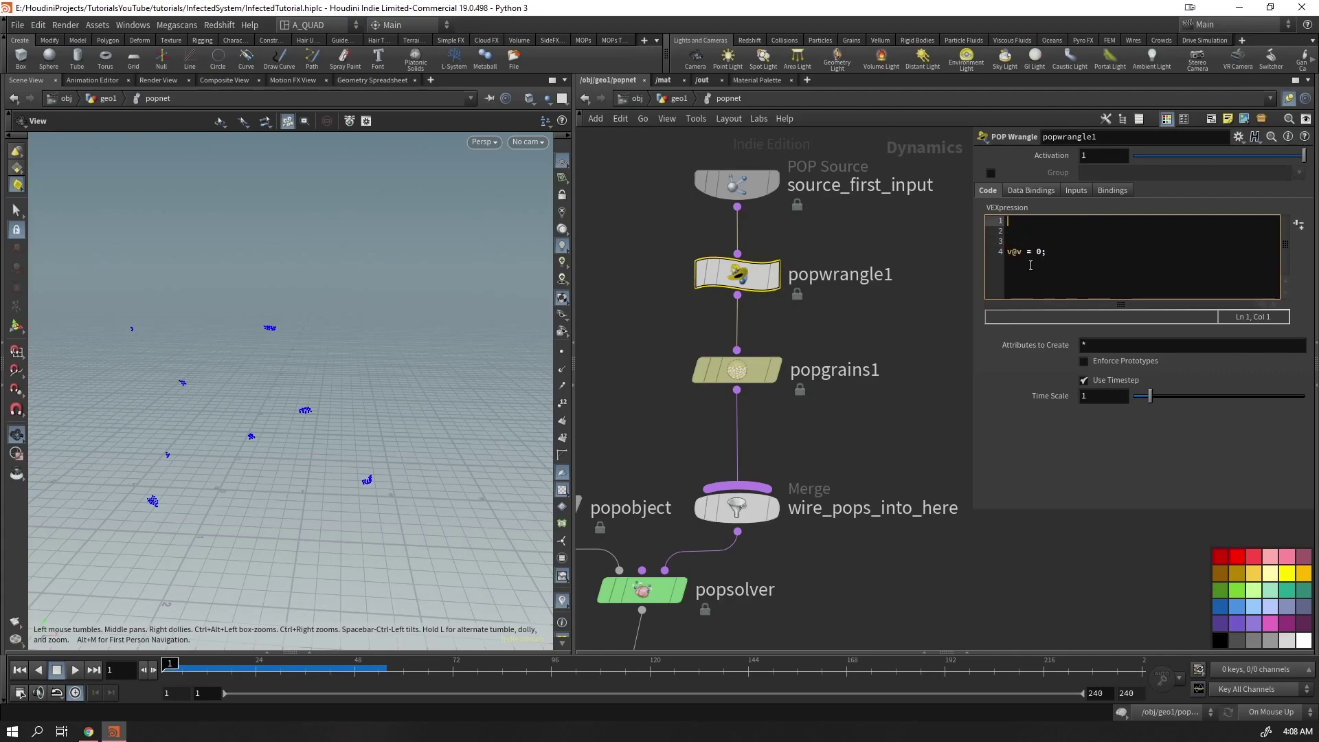
pyautogui.write('@pscale += 0.001;')
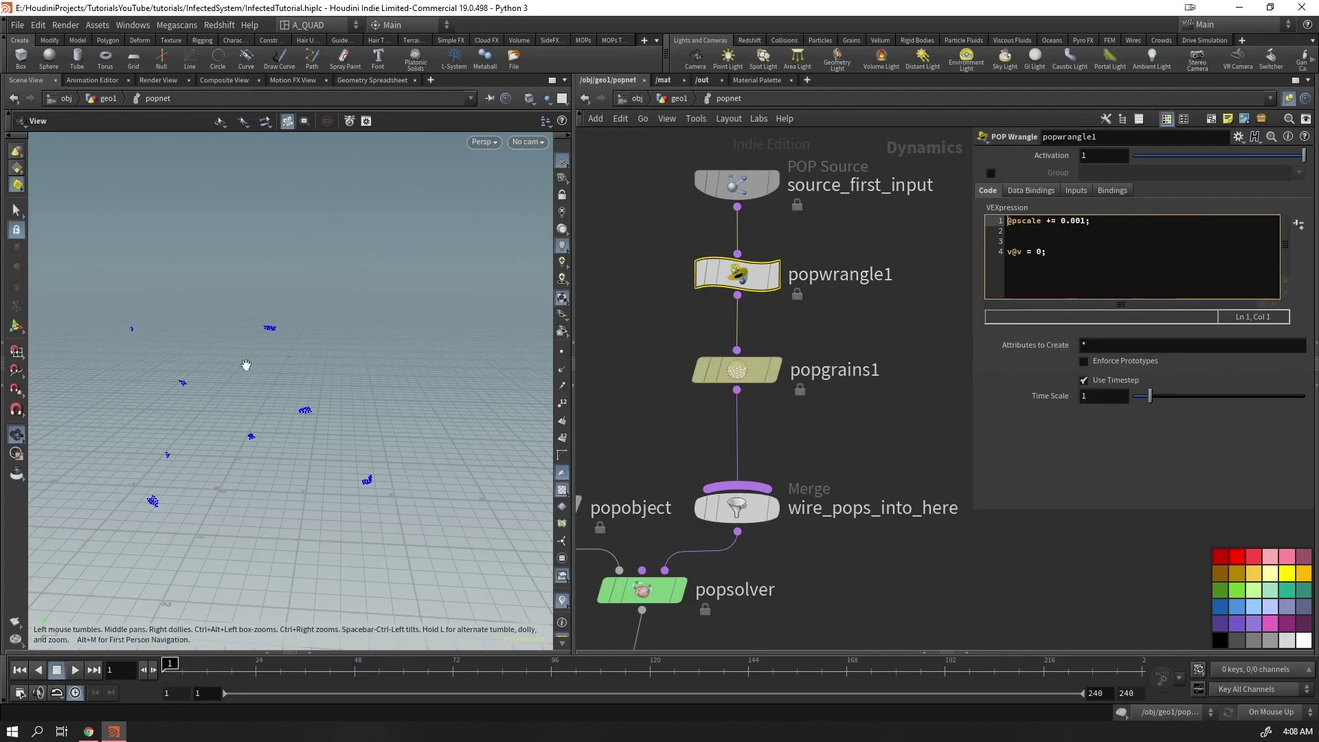
# Replay the simulation from different viewing angles to examine how the growing pscale affects the grains, and rewind it
pyautogui.press('Up')
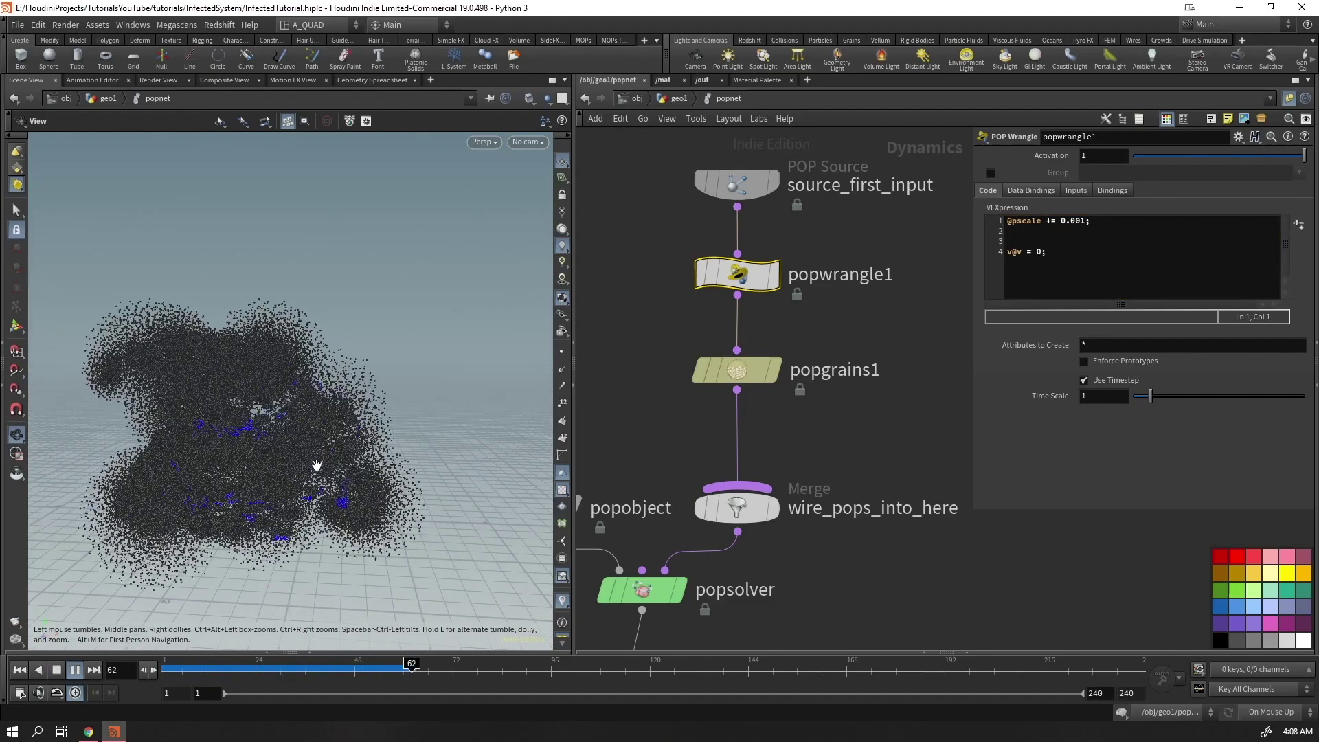
pyautogui.press('Up')
pyautogui.hotkey('ctrl', 'Left')
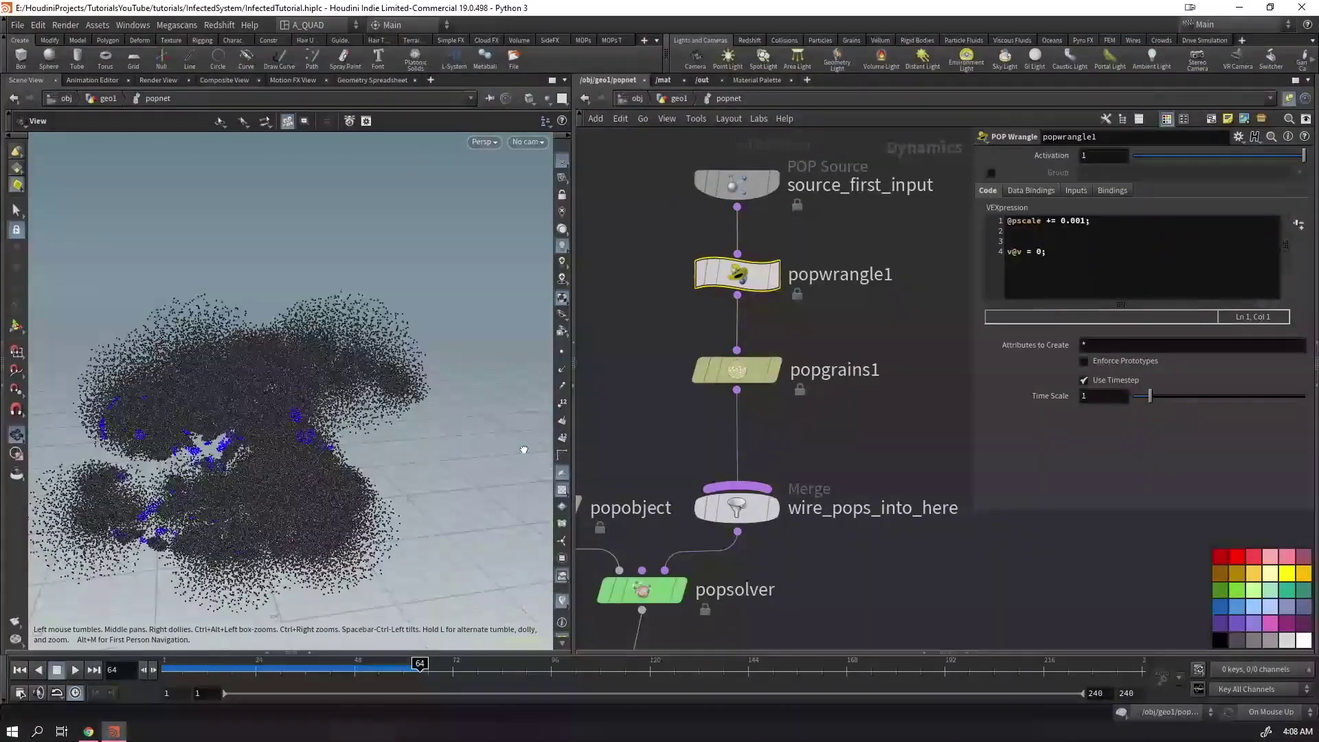
pyautogui.press('Up')
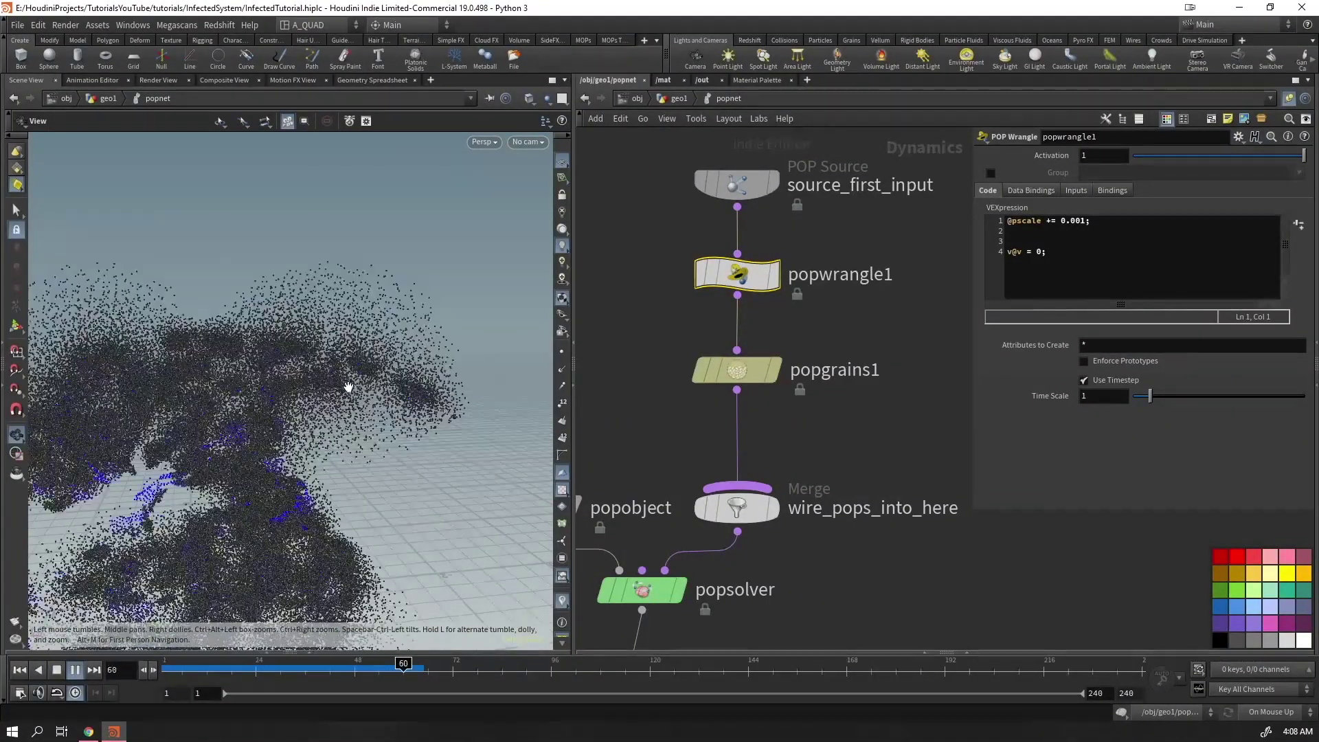
pyautogui.press('Up')
pyautogui.hotkey('ctrl', 'Left')
pyautogui.click(1121, 224)
pyautogui.press('Return')
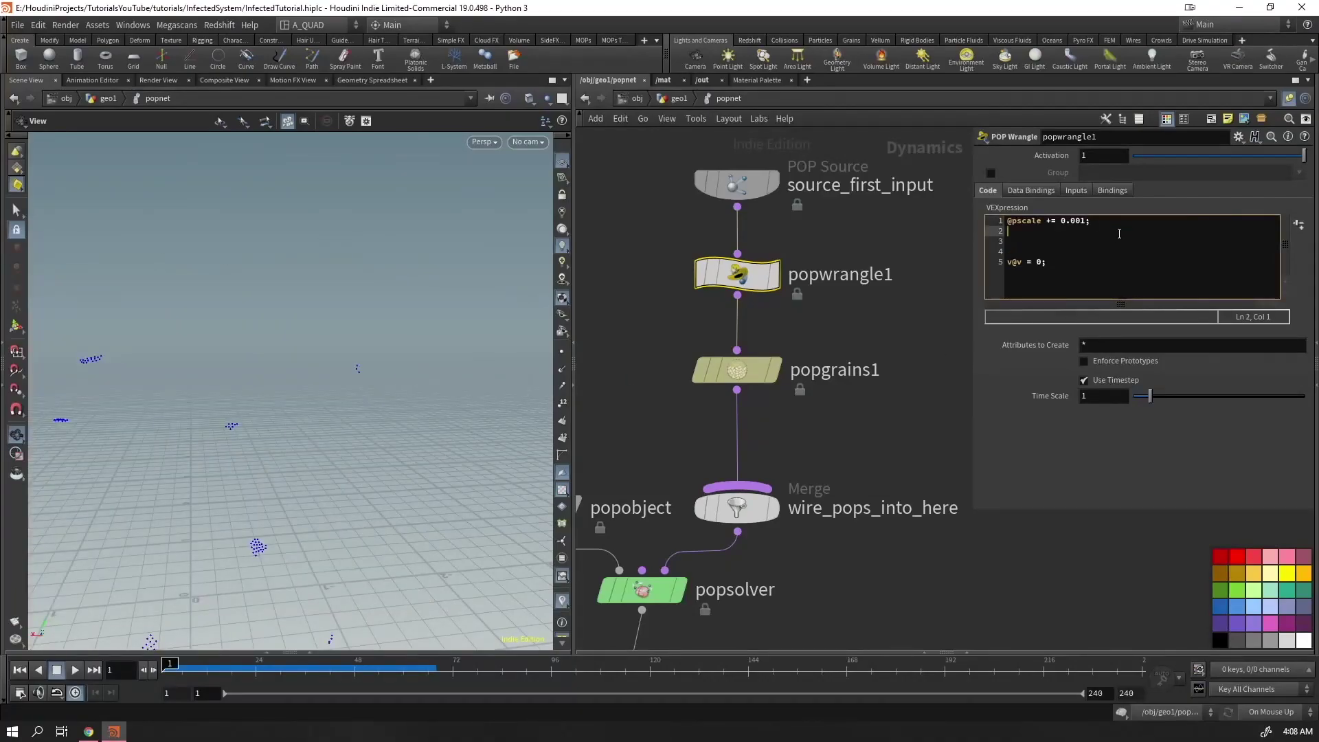
pyautogui.write('@pscale = clamp')
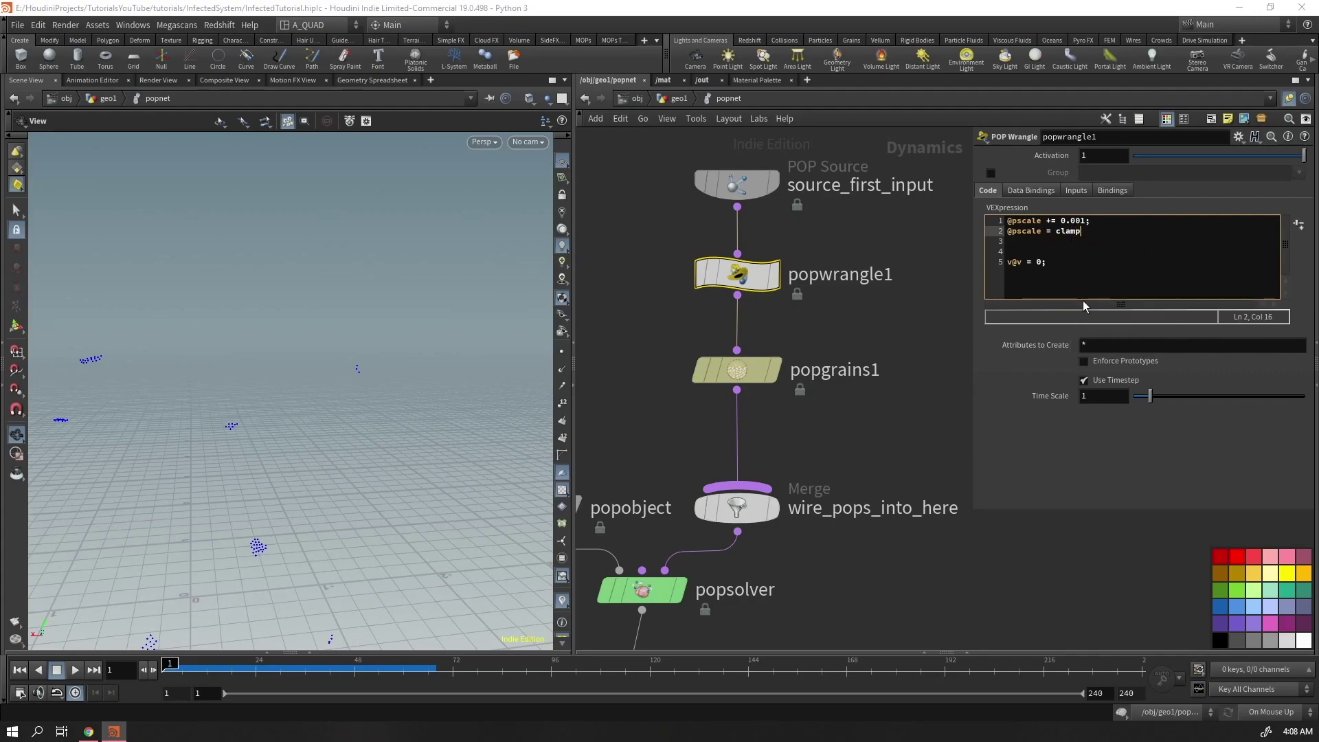
pyautogui.write('(@pscale, 0, 0.0')
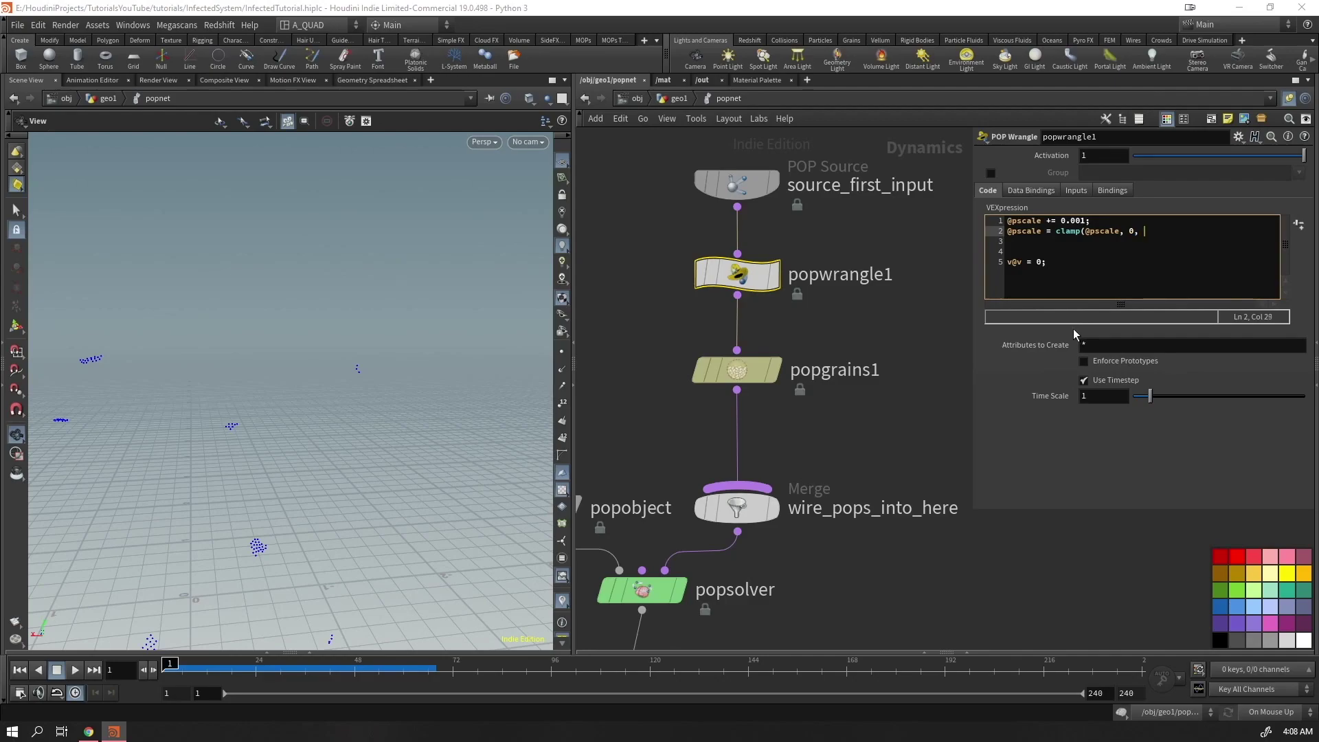
pyautogui.write('1);')
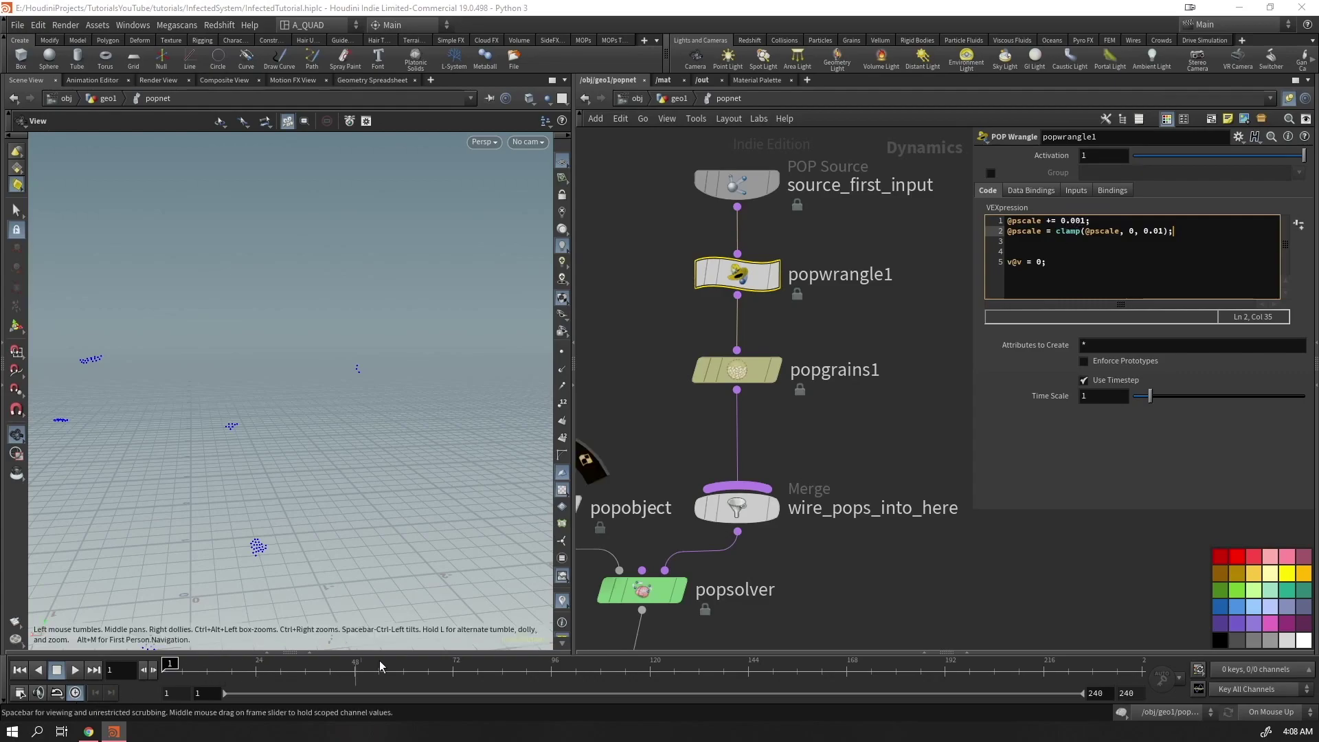
pyautogui.moveTo(1143, 231); pyautogui.dragTo(1158, 231)
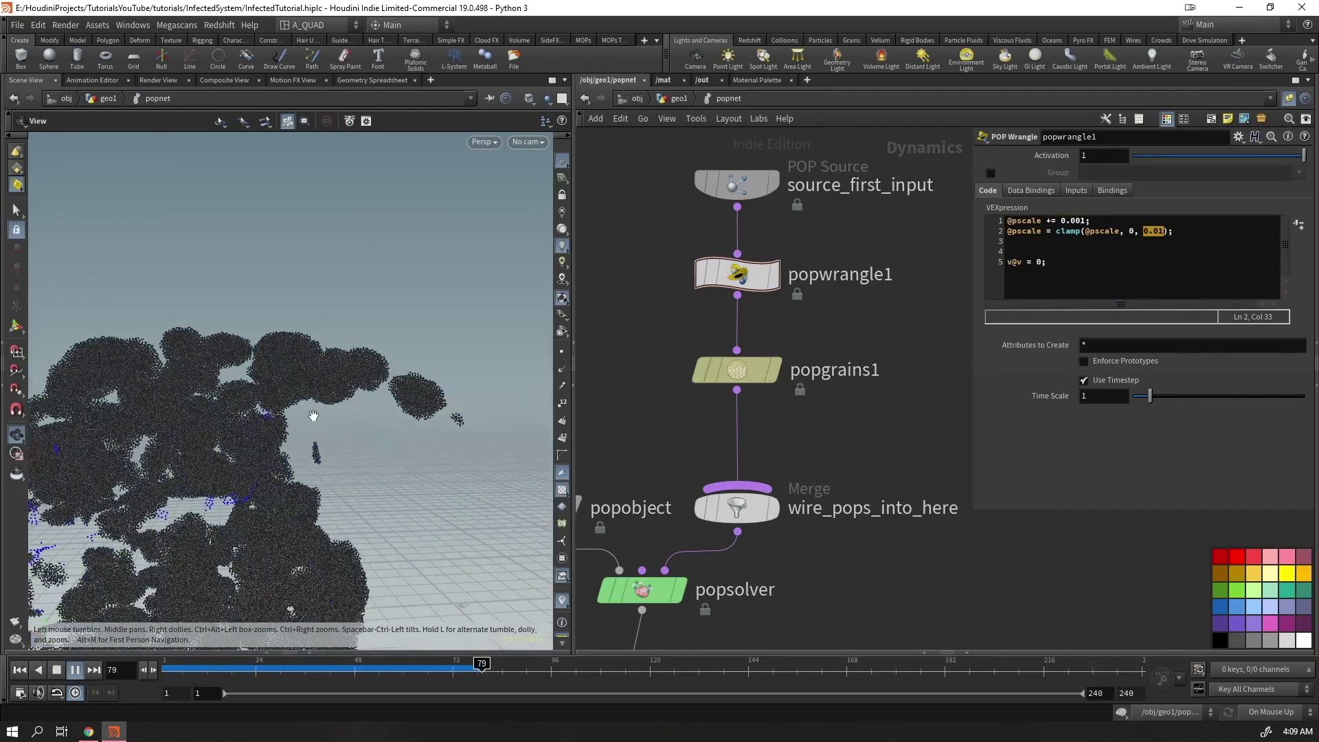
pyautogui.press('Escape')
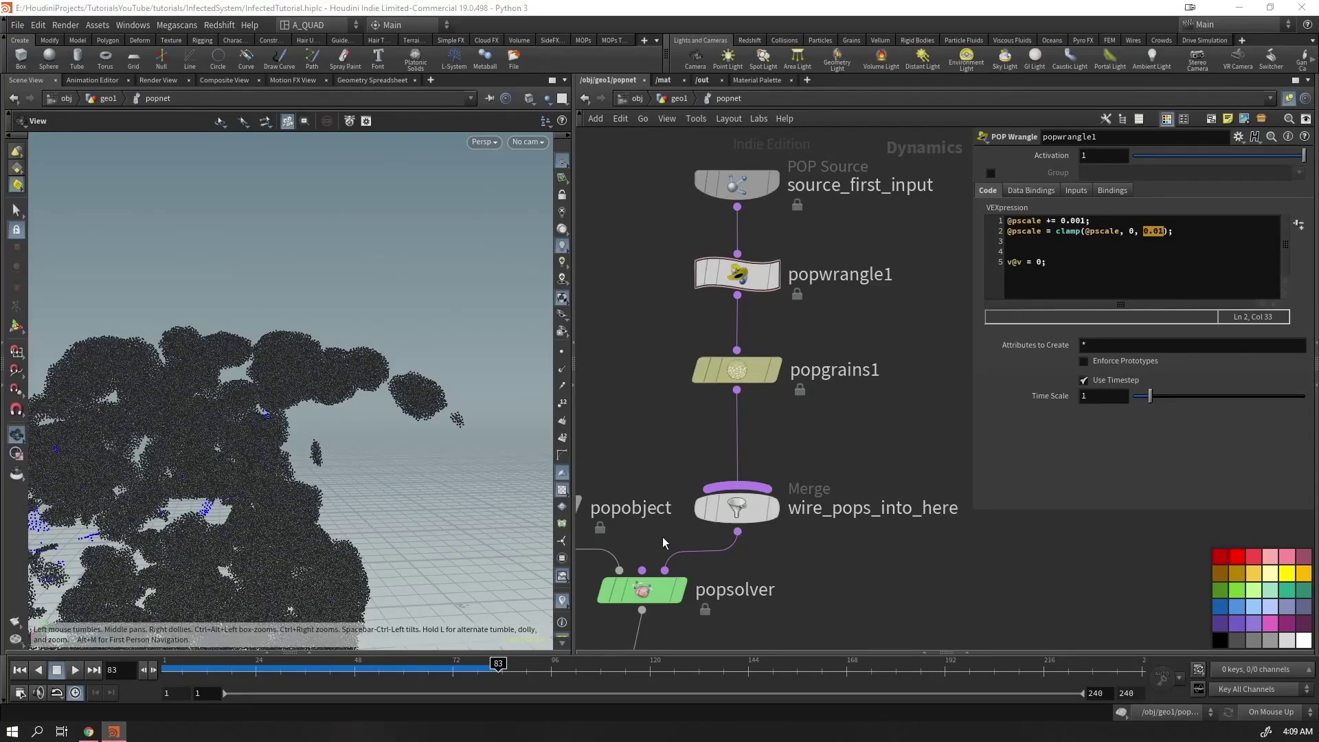
# Align the POP nodes from source_first_input to wire_pops_into_here into an evenly spaced chain
pyautogui.scroll(-3, 827, 427)
pyautogui.moveTo(813, 239); pyautogui.dragTo(769, 486)
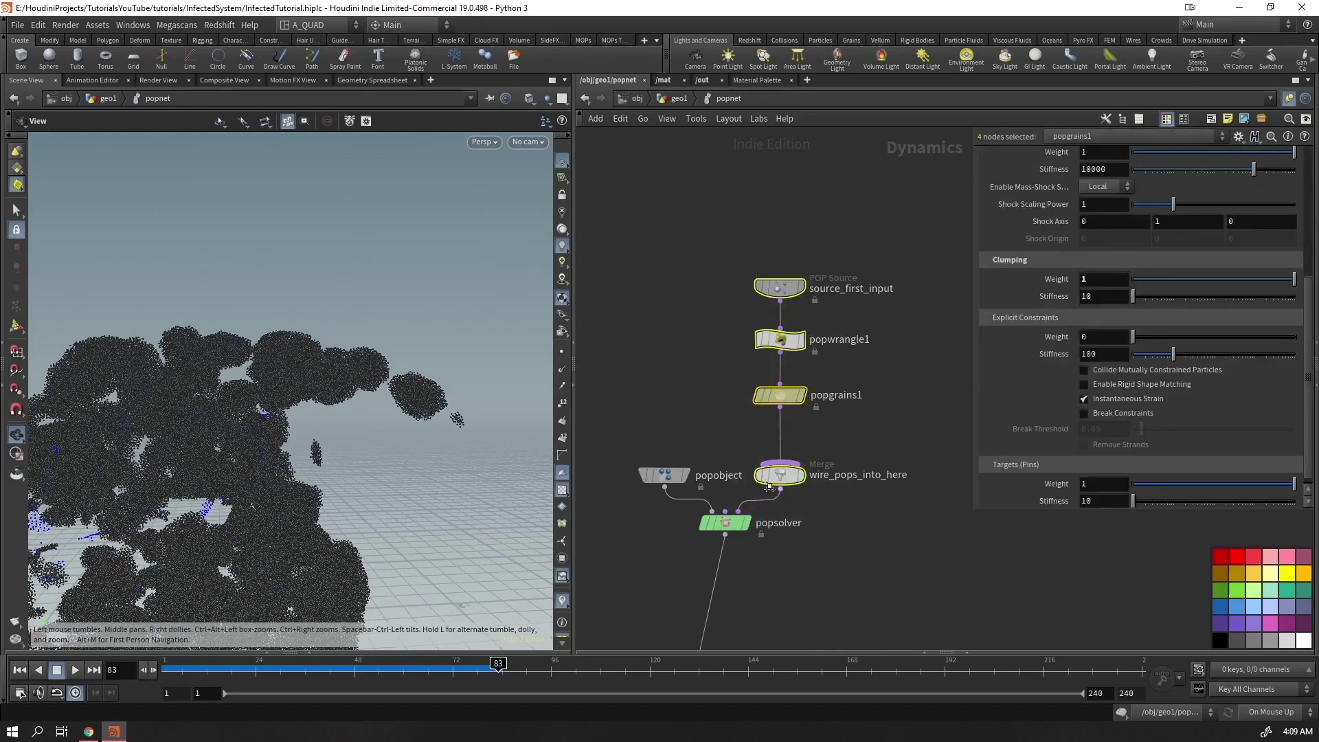
pyautogui.moveTo(849, 525); pyautogui.dragTo(924, 300, button='middle')
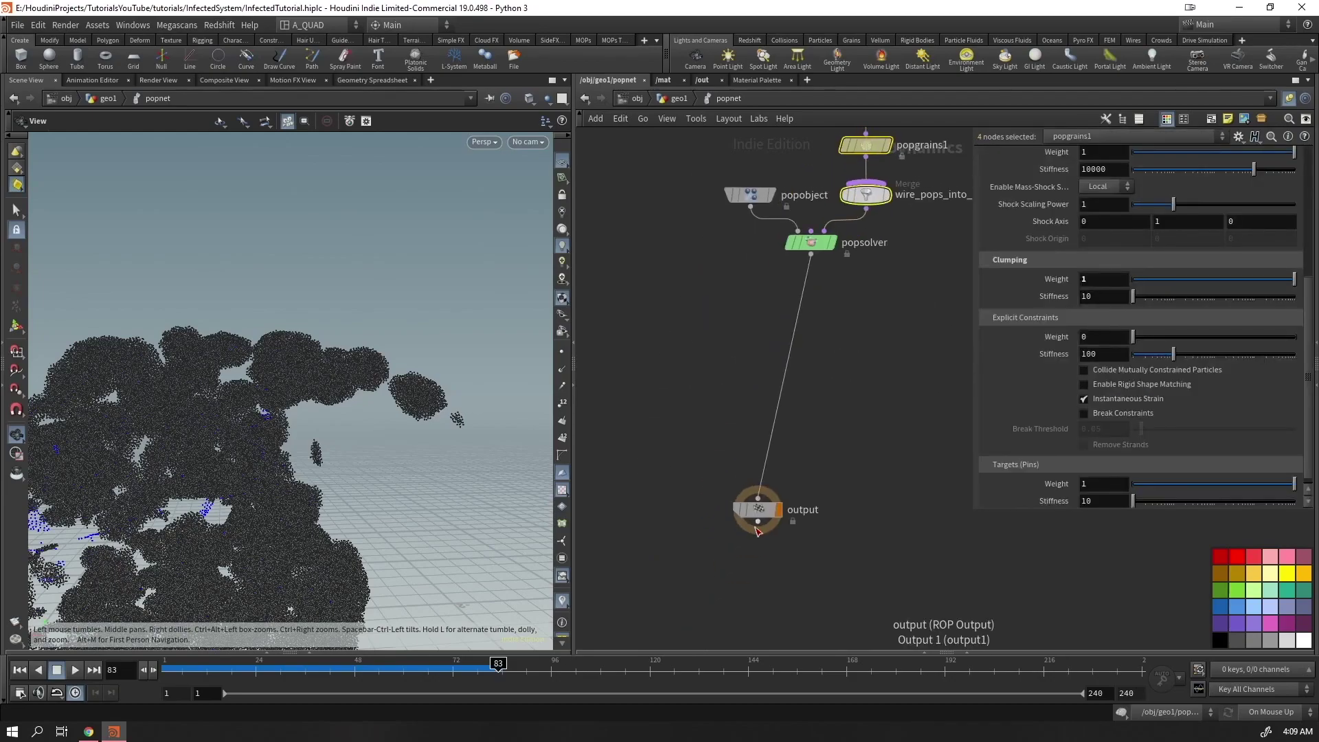
# Align the output node directly beneath popsolver and go back up to the geo1 network
pyautogui.moveTo(757, 509); pyautogui.dragTo(811, 477)
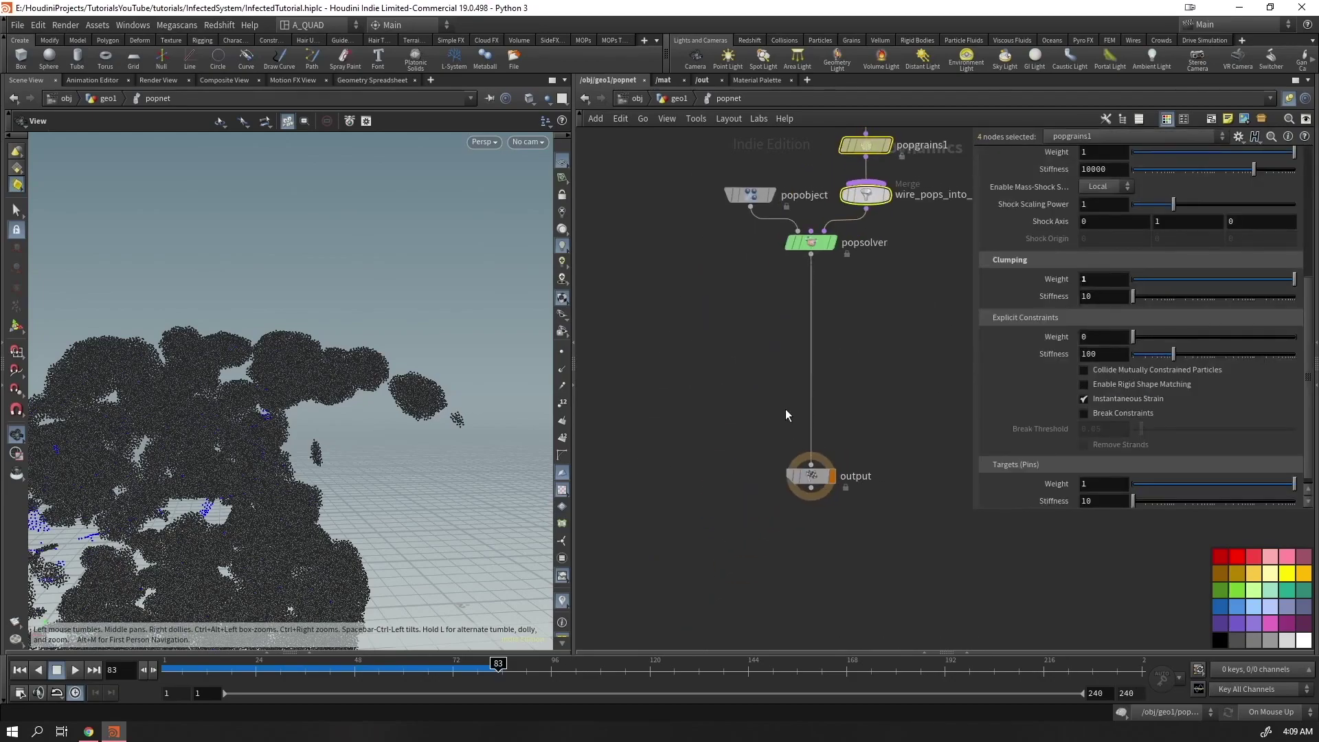
pyautogui.click(667, 101)
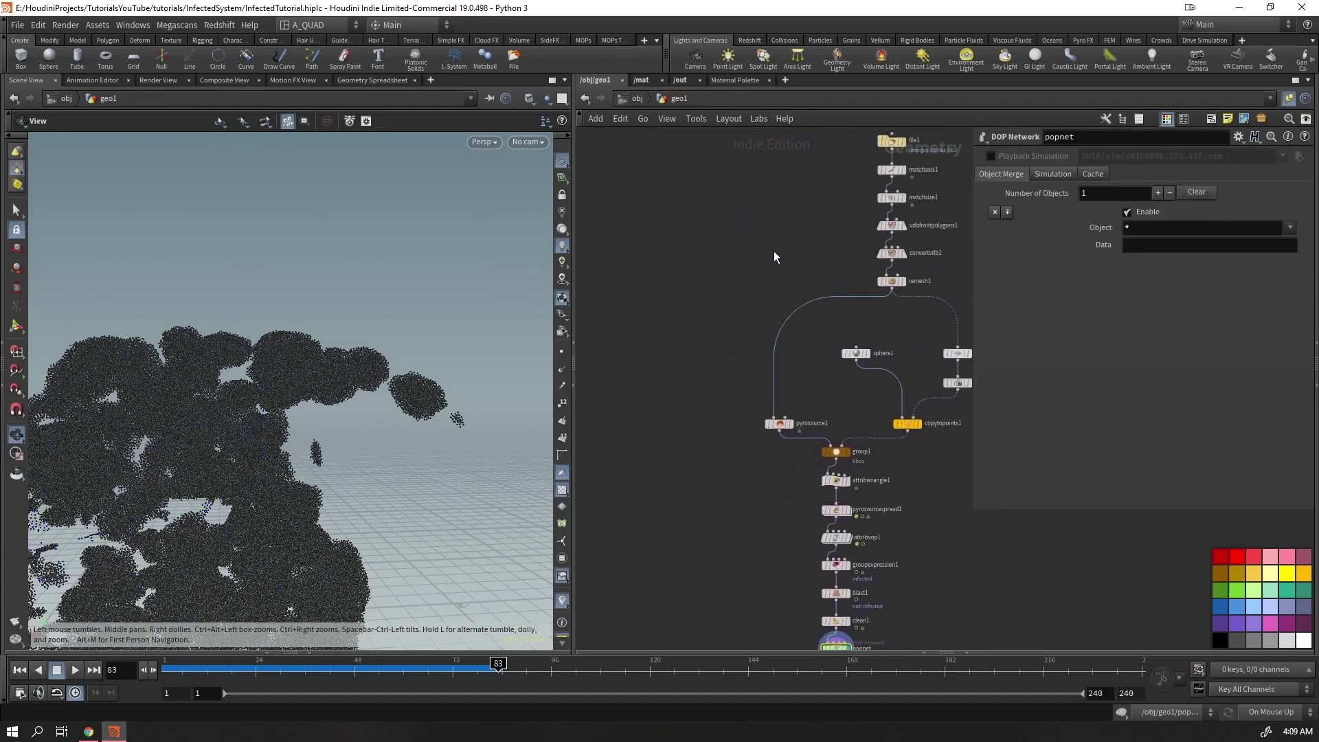
# Add a Null node on a new branch from the output of remesh1
pyautogui.moveTo(773, 256); pyautogui.dragTo(715, 220, button='middle')
pyautogui.scroll(3, 788, 265)
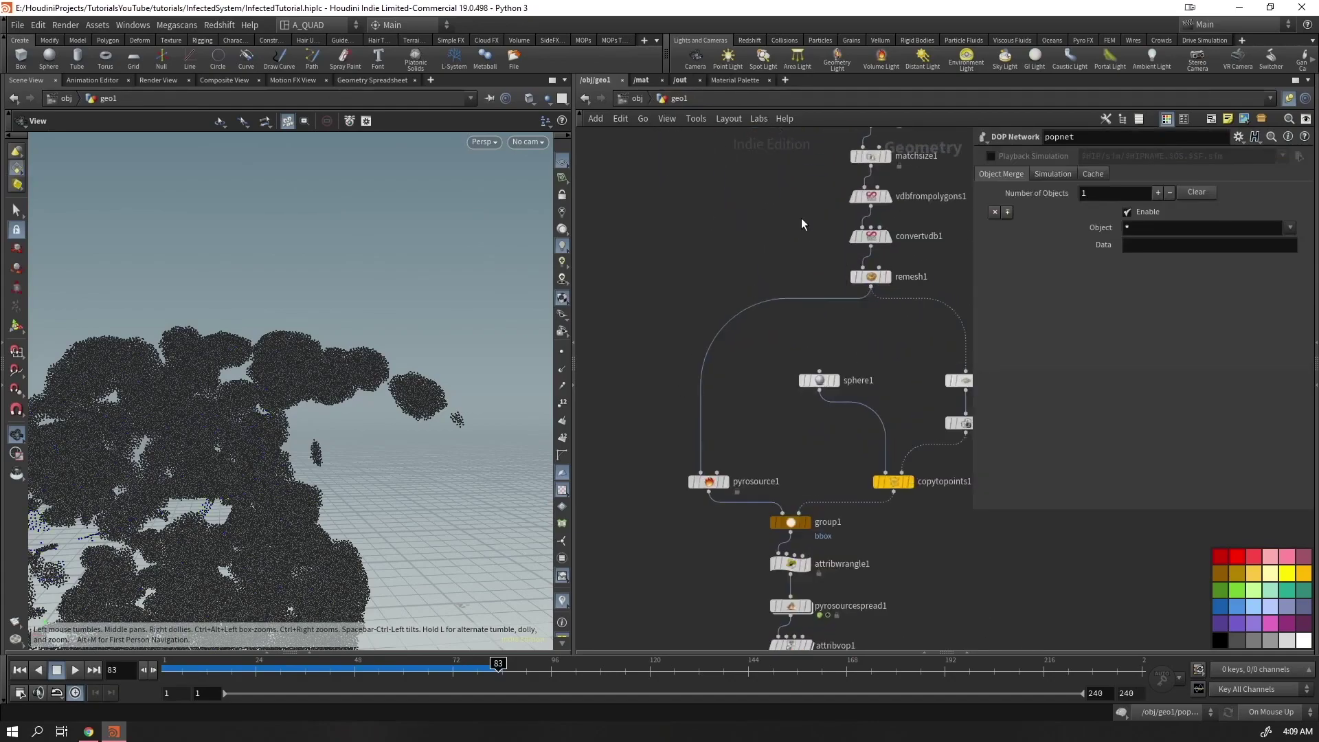
pyautogui.moveTo(802, 219); pyautogui.dragTo(785, 329, button='middle')
pyautogui.click(867, 299)
pyautogui.scroll(3, 830, 217)
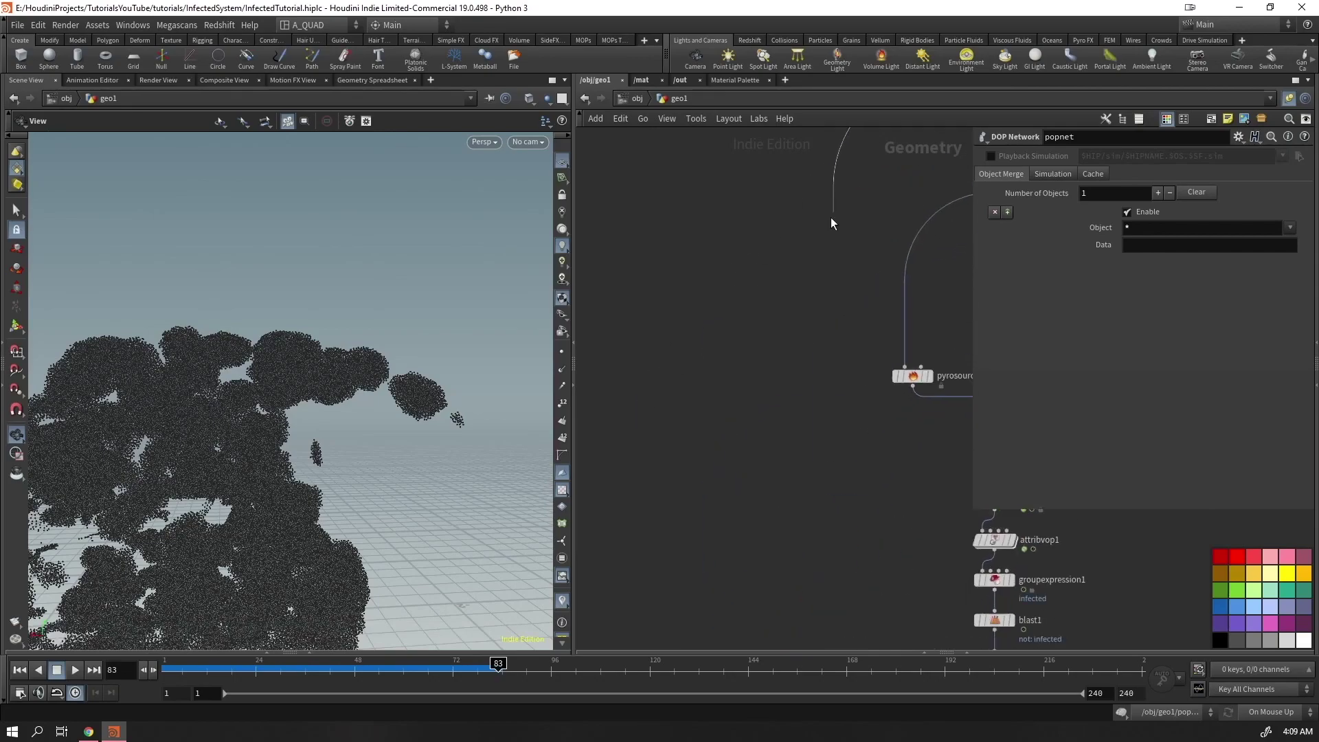
pyautogui.press('Tab')
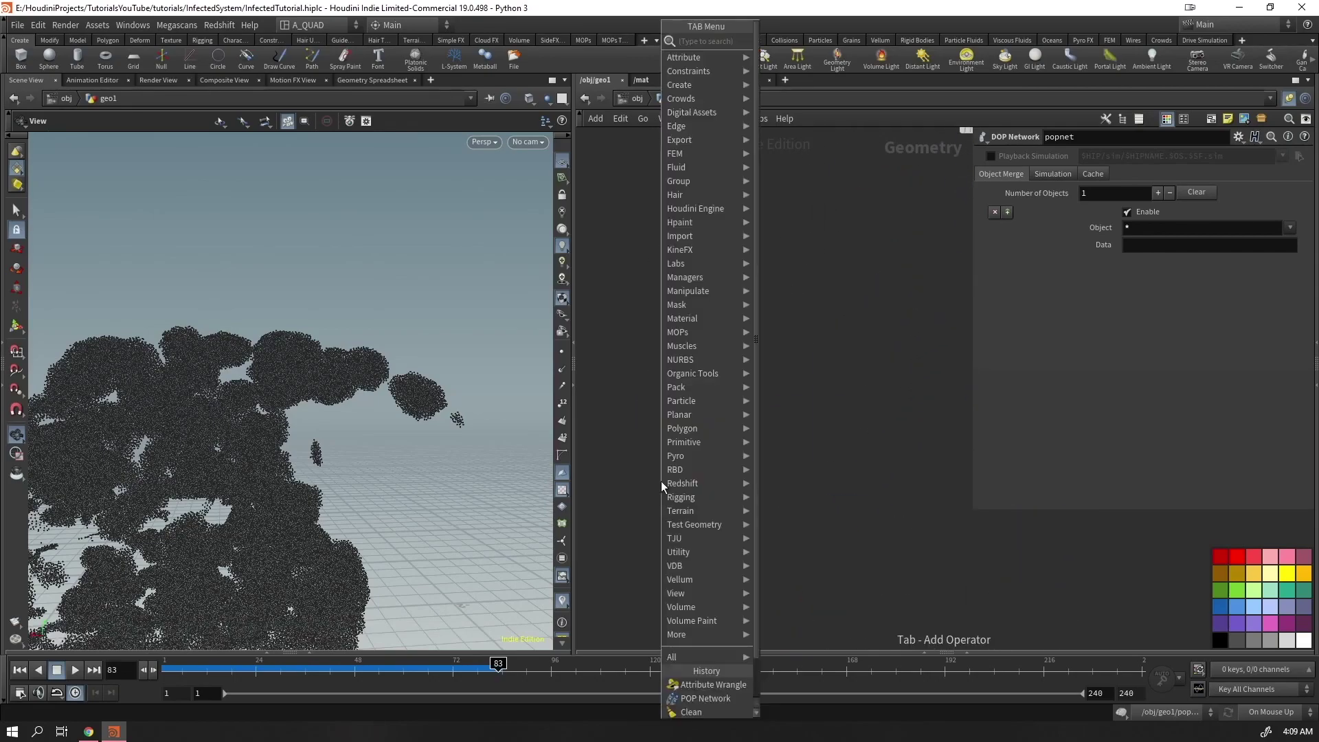
pyautogui.write('null')
pyautogui.press('Return')
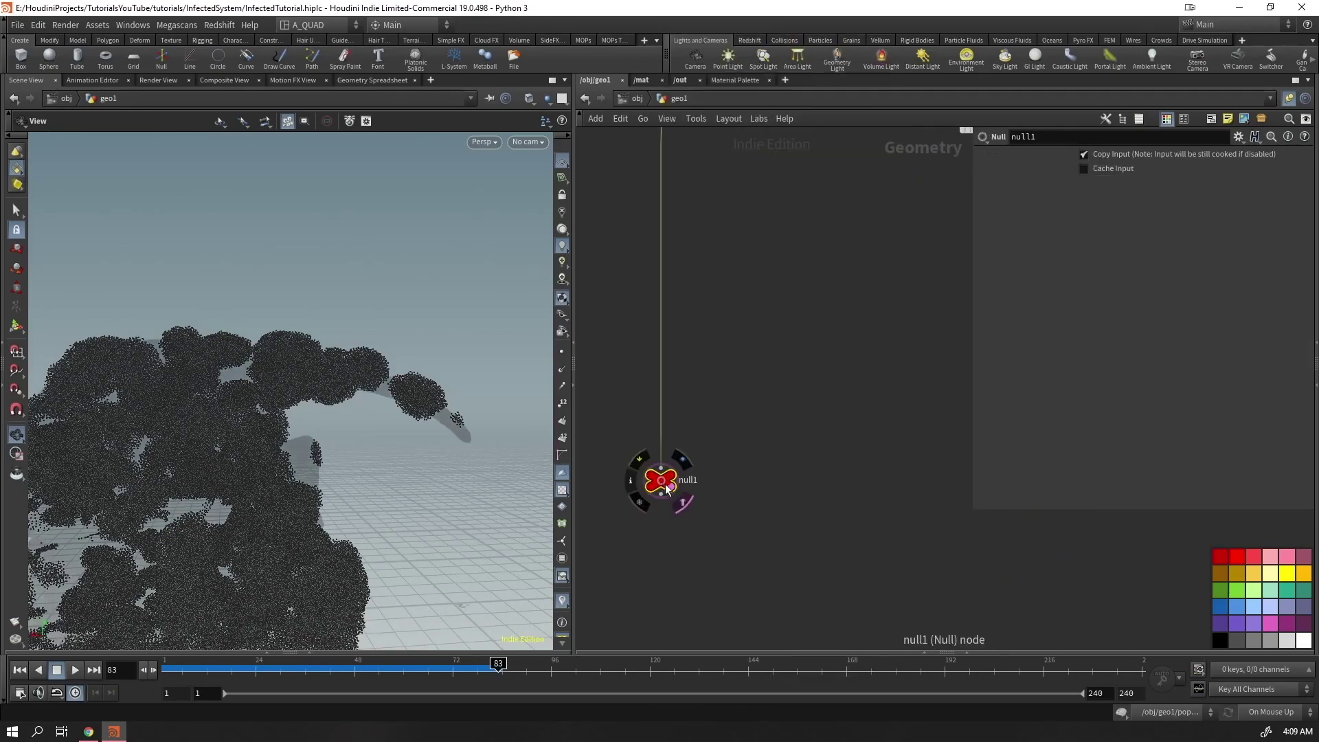
# Place the null level with popnet, merge the two nodes, and inspect the combined model and grains from several angles
pyautogui.moveTo(661, 484); pyautogui.dragTo(770, 451)
pyautogui.moveTo(768, 451); pyautogui.dragTo(899, 445, button='middle')
pyautogui.moveTo(899, 445); pyautogui.dragTo(671, 432)
pyautogui.hotkey('shift', 'm')
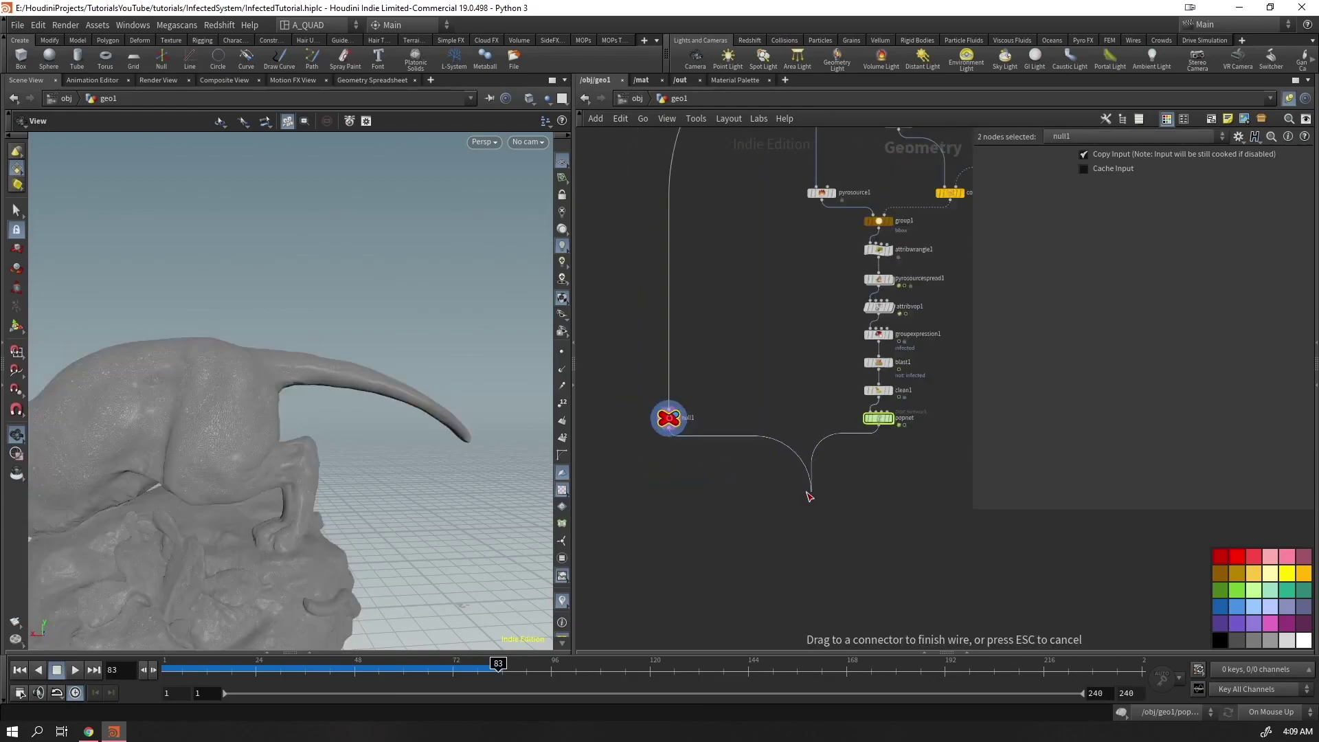
pyautogui.click(778, 488)
pyautogui.scroll(10, 332, 421)
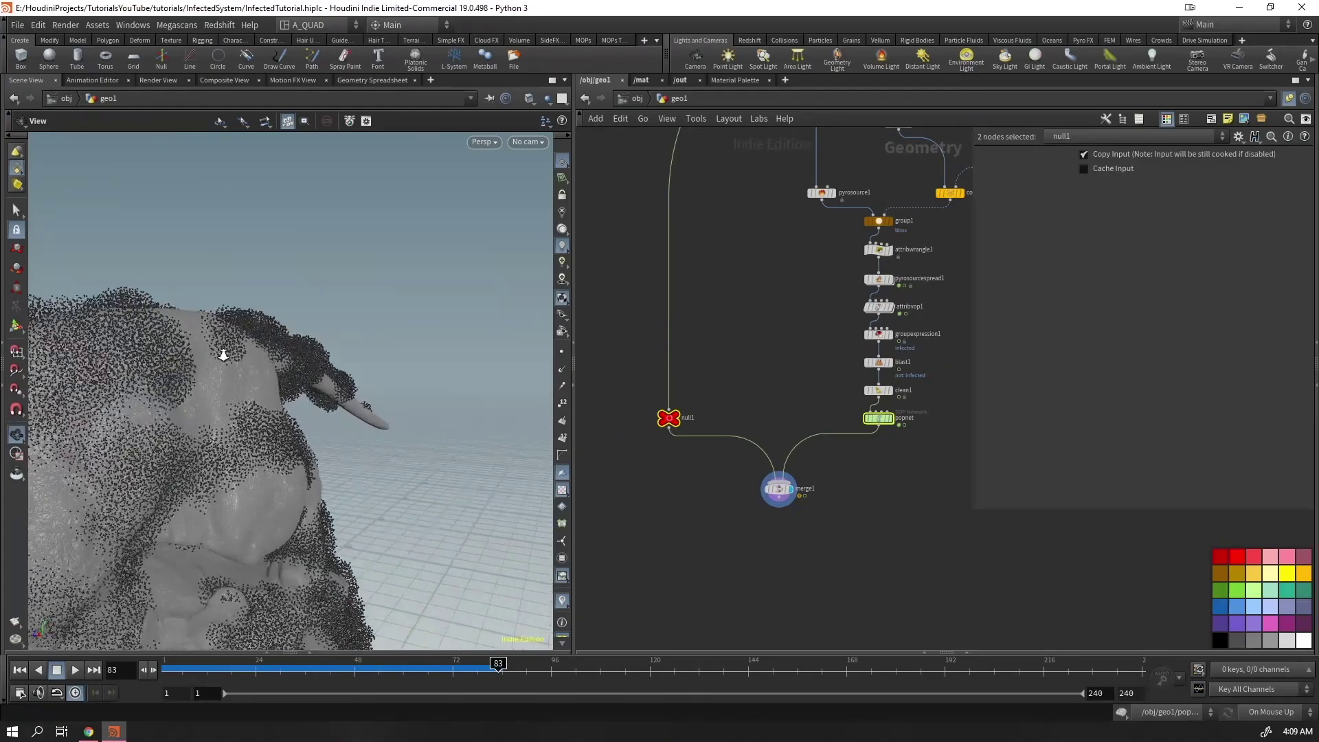
pyautogui.moveTo(420, 329); pyautogui.dragTo(442, 242)
pyautogui.scroll(-10, 324, 349)
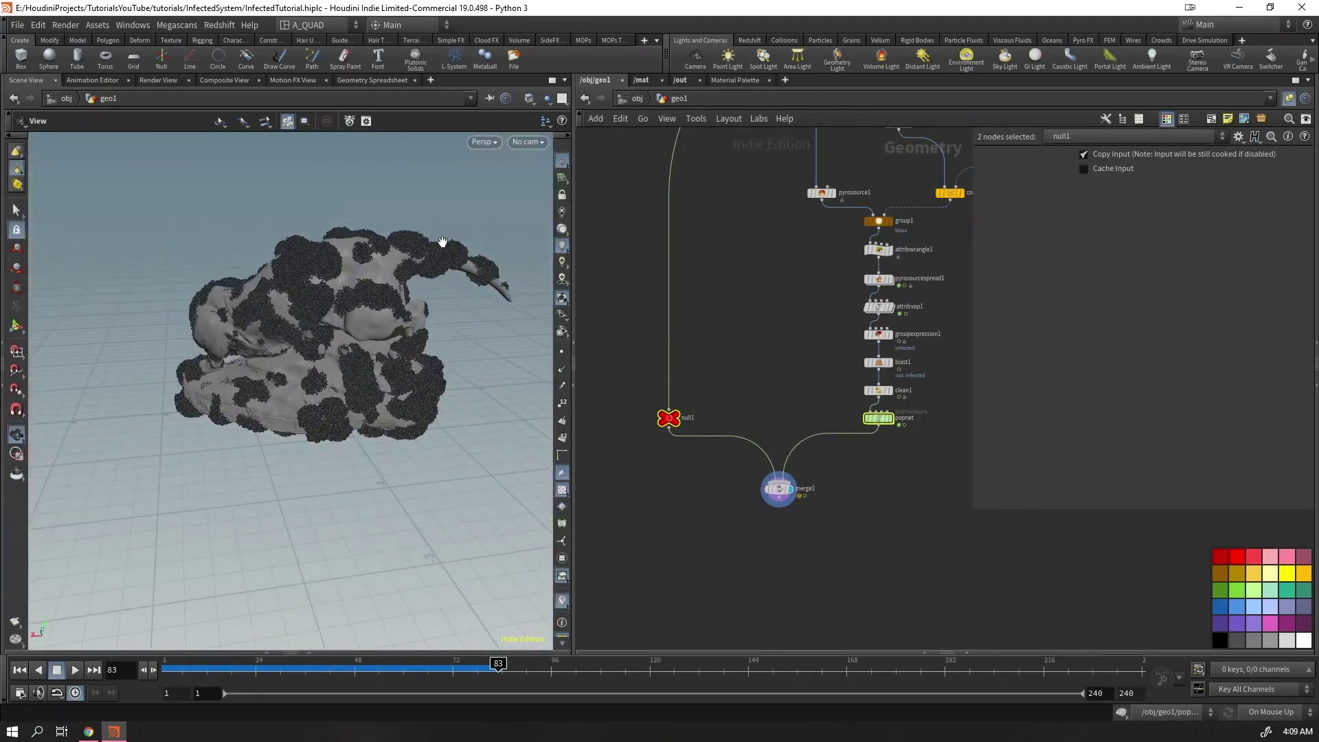
pyautogui.scroll(5, 442, 241)
# Inside popnet, insert a Merge node between popsolver and output, and save the scene
pyautogui.click(889, 418)
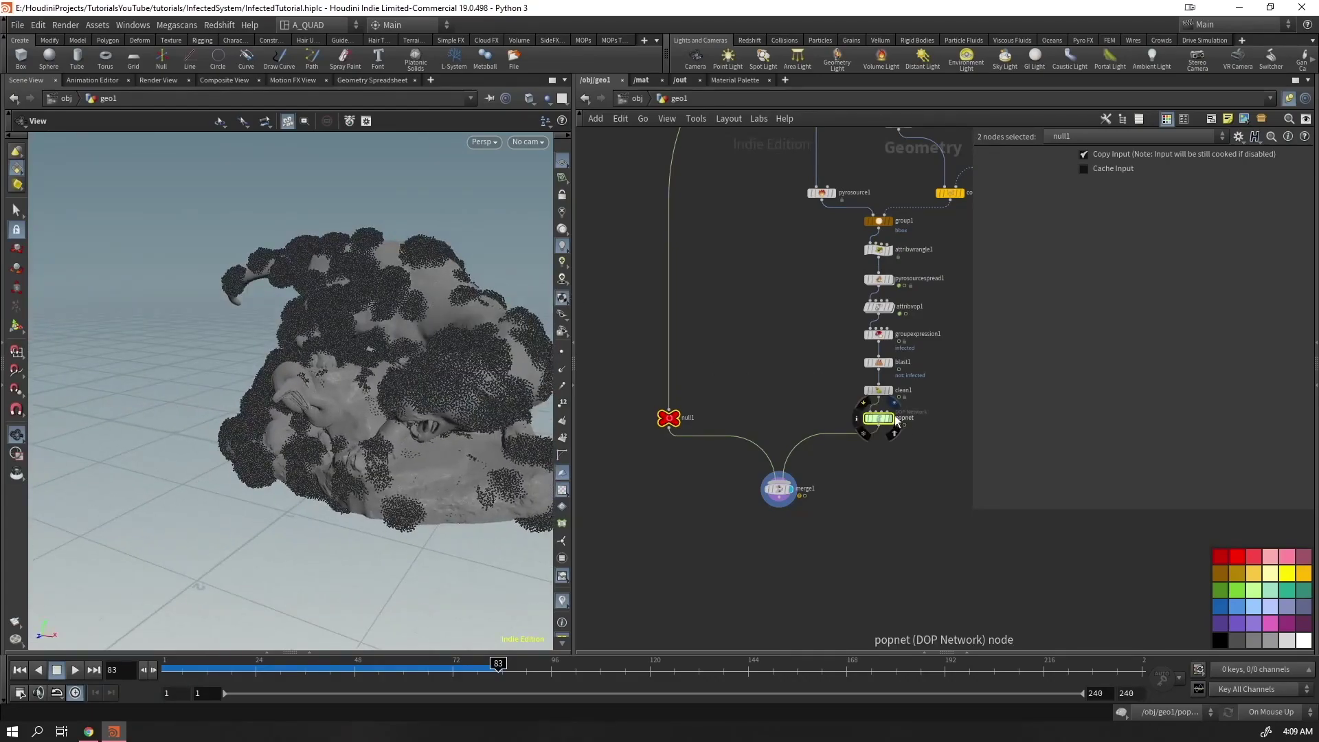
pyautogui.doubleClick(882, 418)
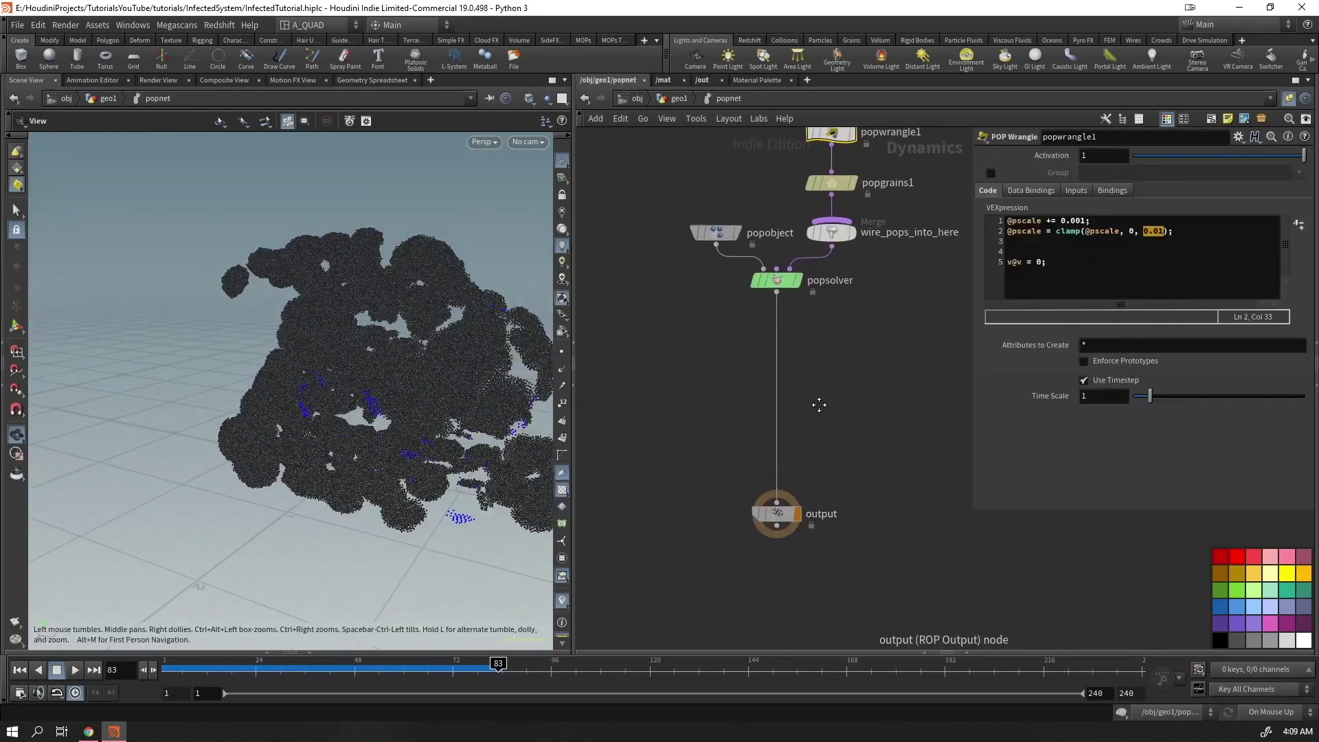
pyautogui.press('Tab')
pyautogui.write('merge')
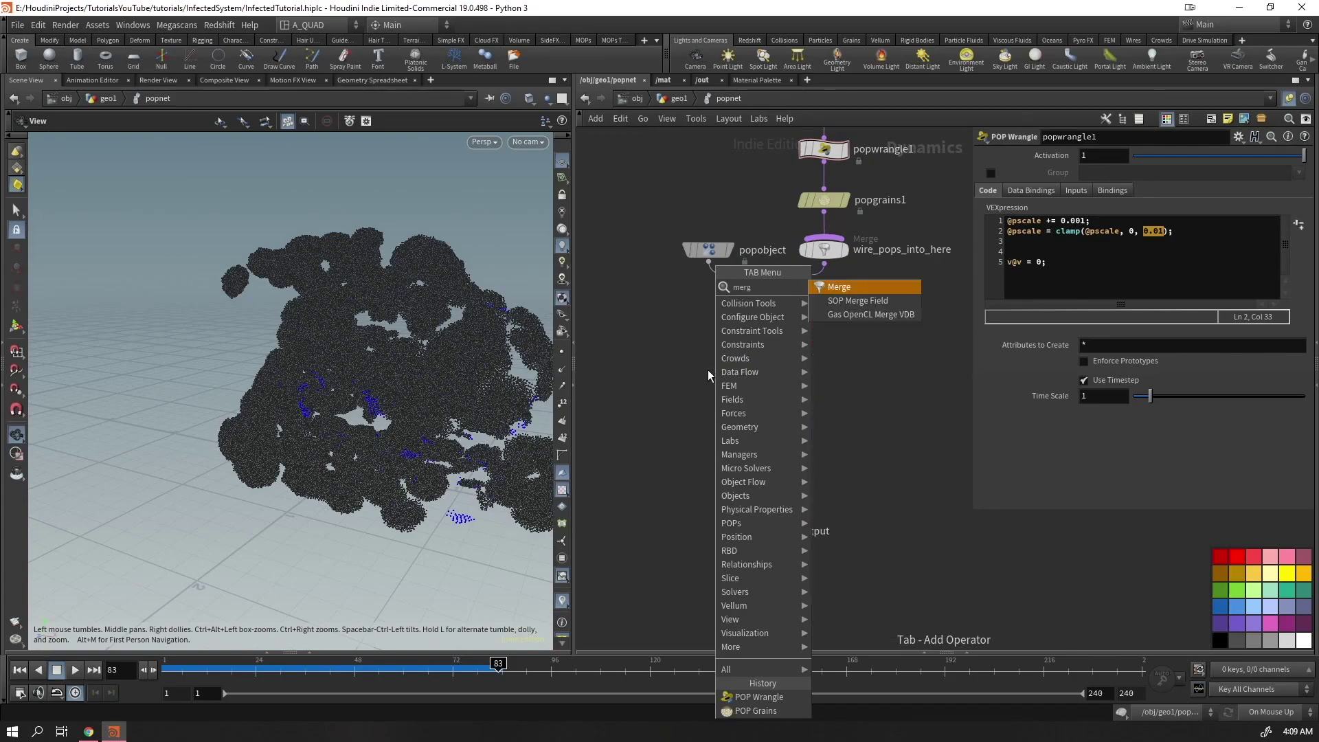
pyautogui.press('Return')
pyautogui.moveTo(774, 352); pyautogui.dragTo(699, 461)
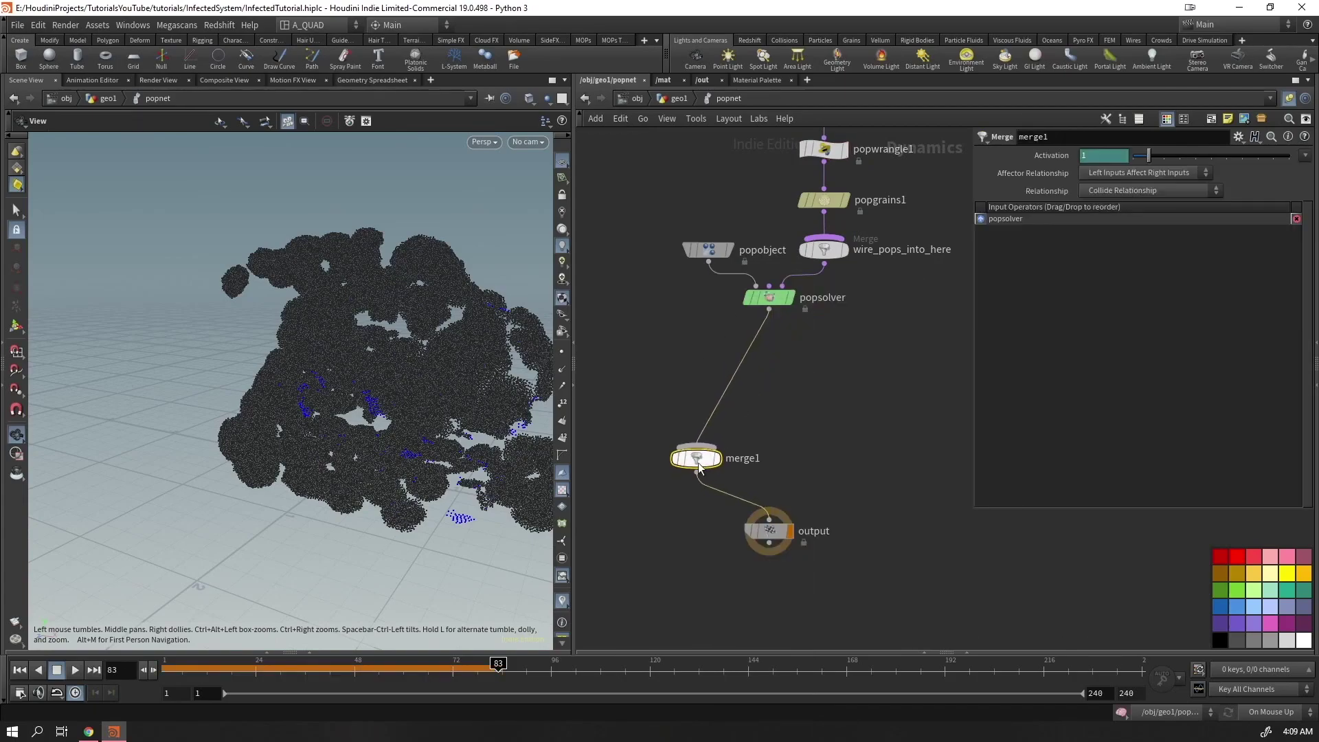
pyautogui.moveTo(795, 531); pyautogui.dragTo(883, 502, button='middle')
pyautogui.hotkey('ctrl', 's')
pyautogui.moveTo(882, 501); pyautogui.dragTo(821, 525)
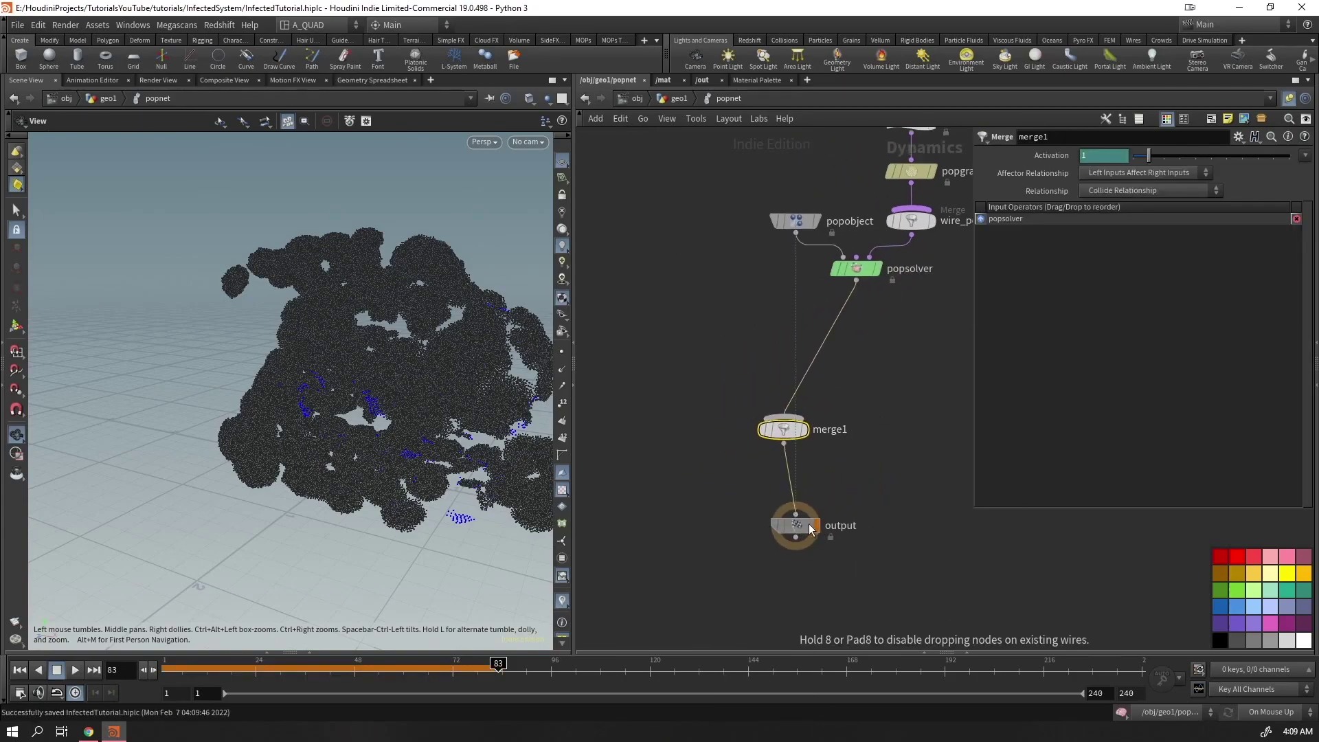
# Add a second Merge node as the first input of merge1, ahead of popsolver, and rewind the timeline to frame 1
pyautogui.click(763, 416)
pyautogui.press('Tab')
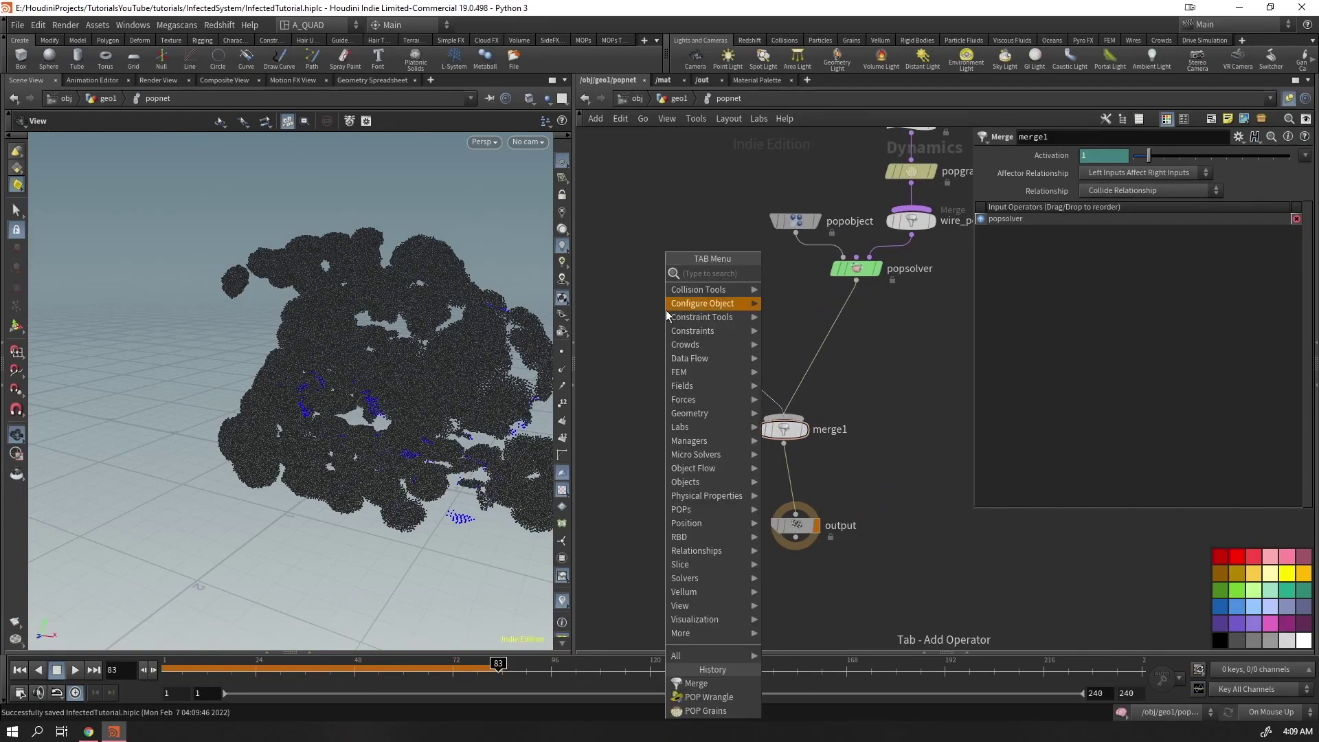
pyautogui.write('merg')
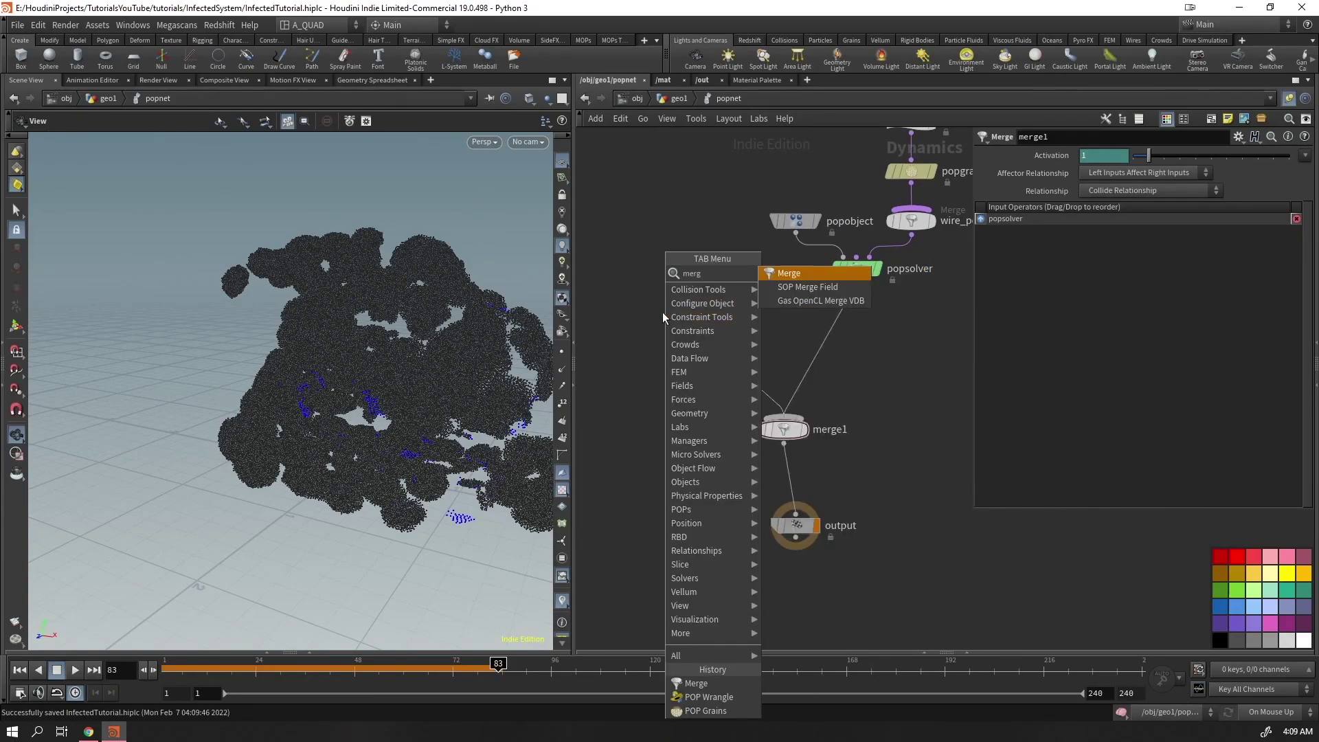
pyautogui.press('Return')
pyautogui.click(664, 309)
pyautogui.moveTo(858, 379); pyautogui.dragTo(749, 431)
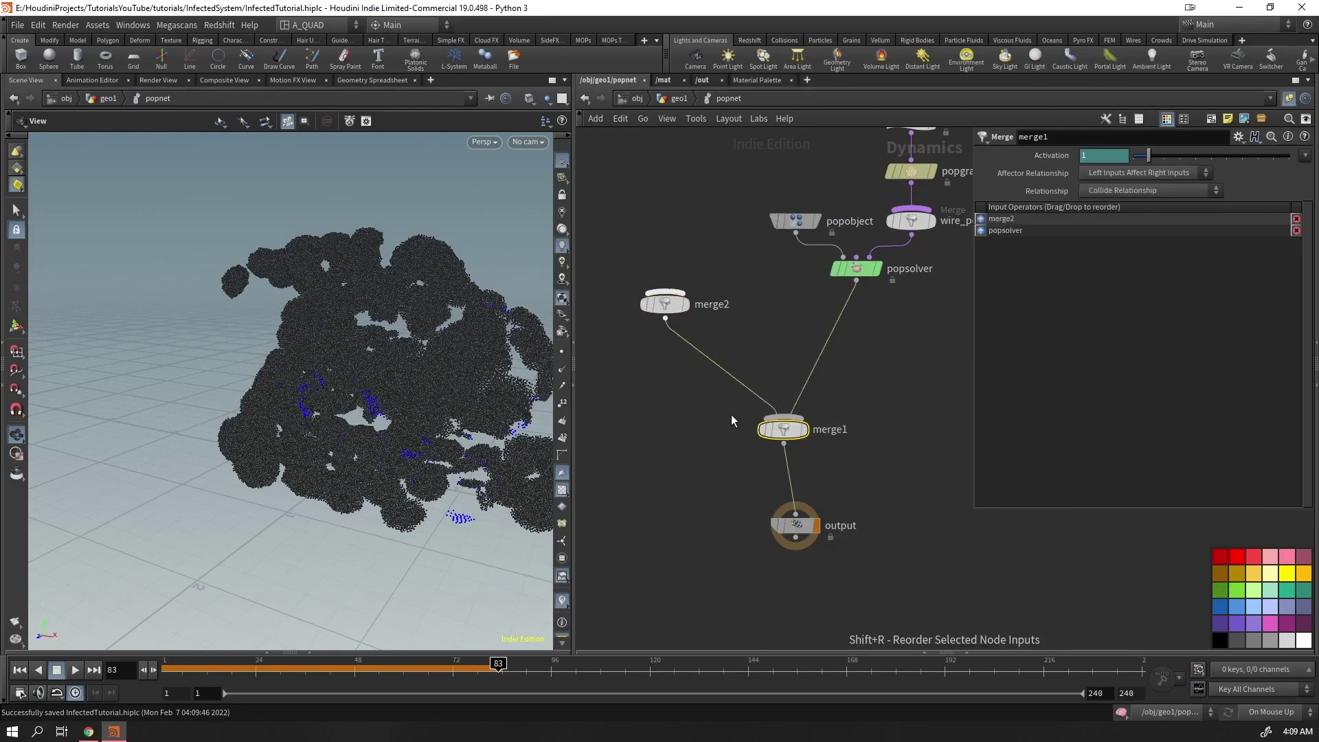
pyautogui.hotkey('ctrl', 'Up')
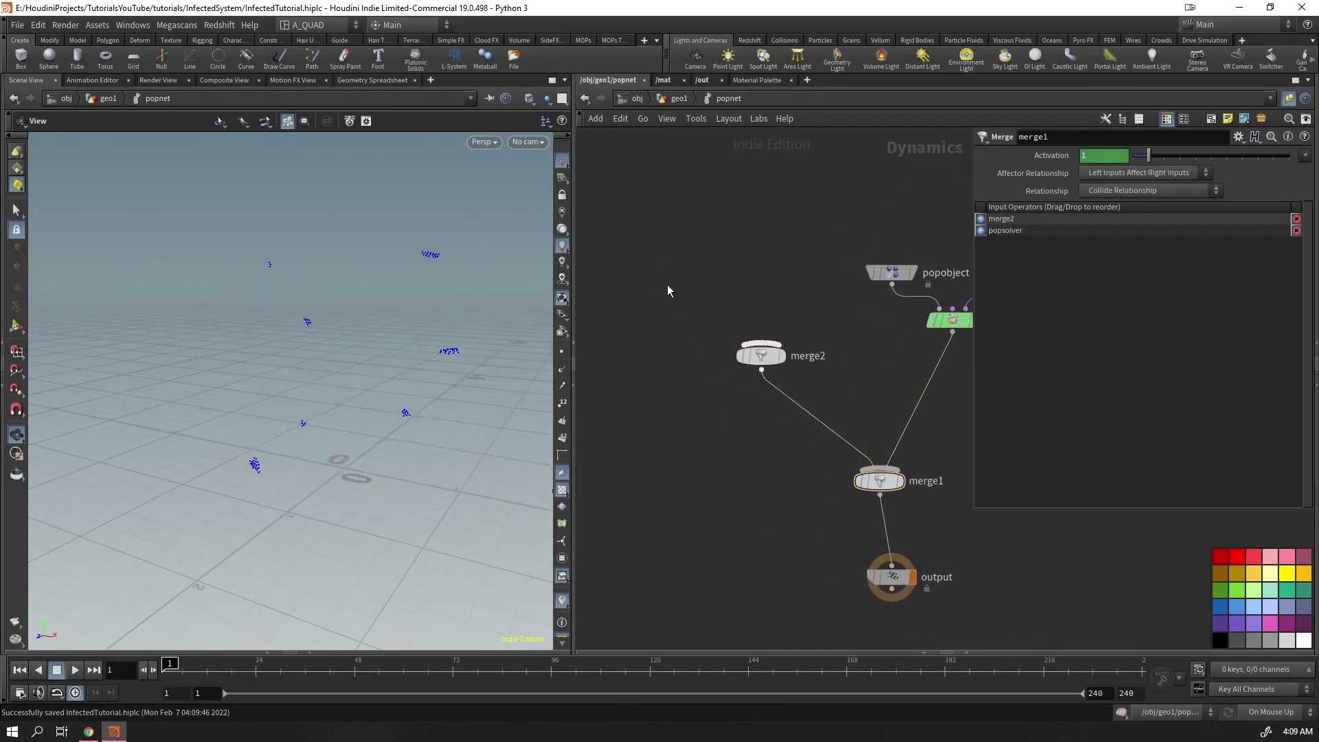
# Add a Static Object node and a Ground Plane node above merge2
pyautogui.press('Tab')
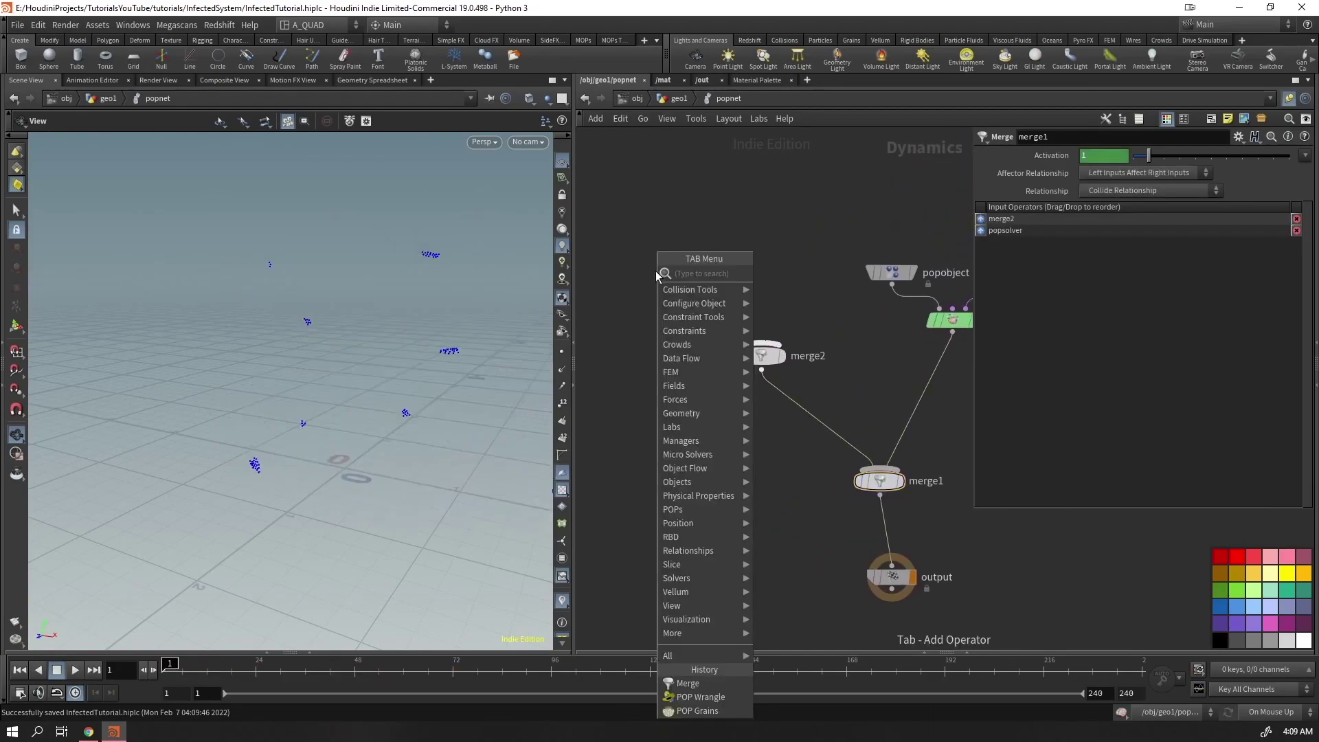
pyautogui.write('pop wrangle')
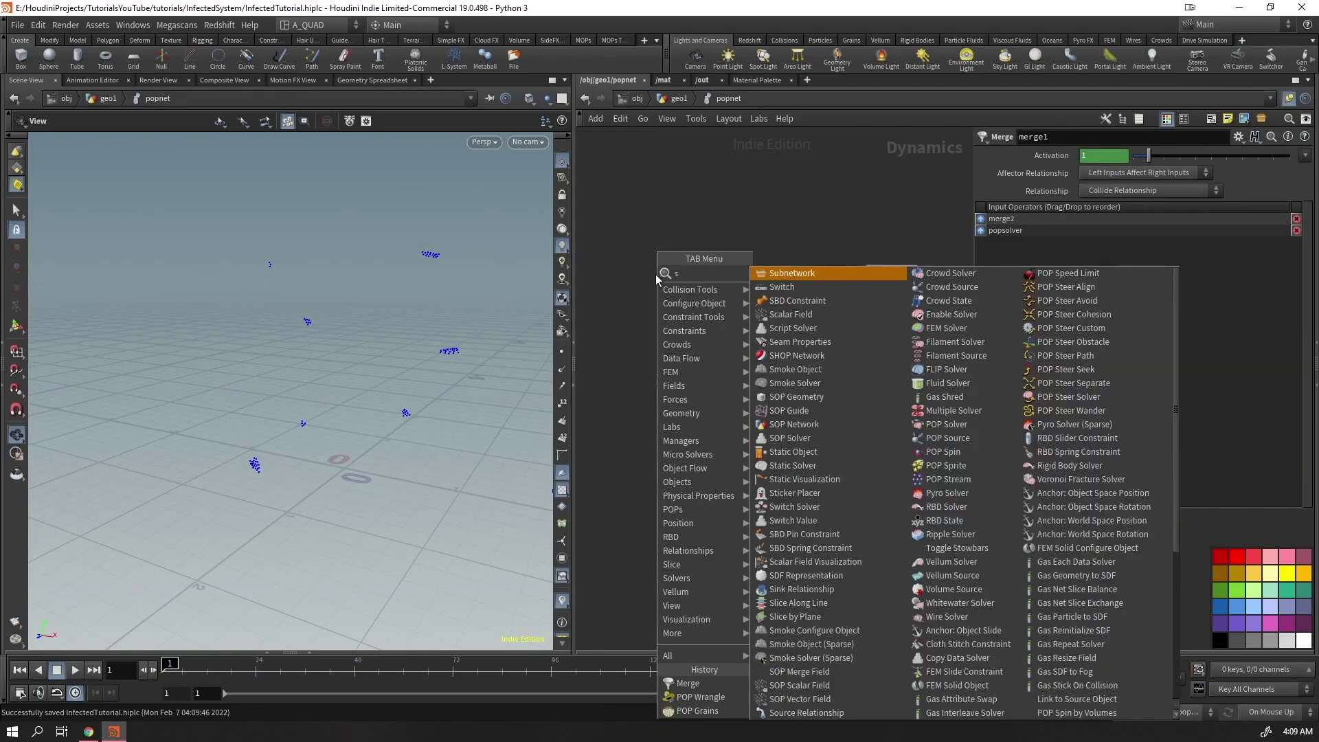
pyautogui.press('Return')
pyautogui.click(656, 277)
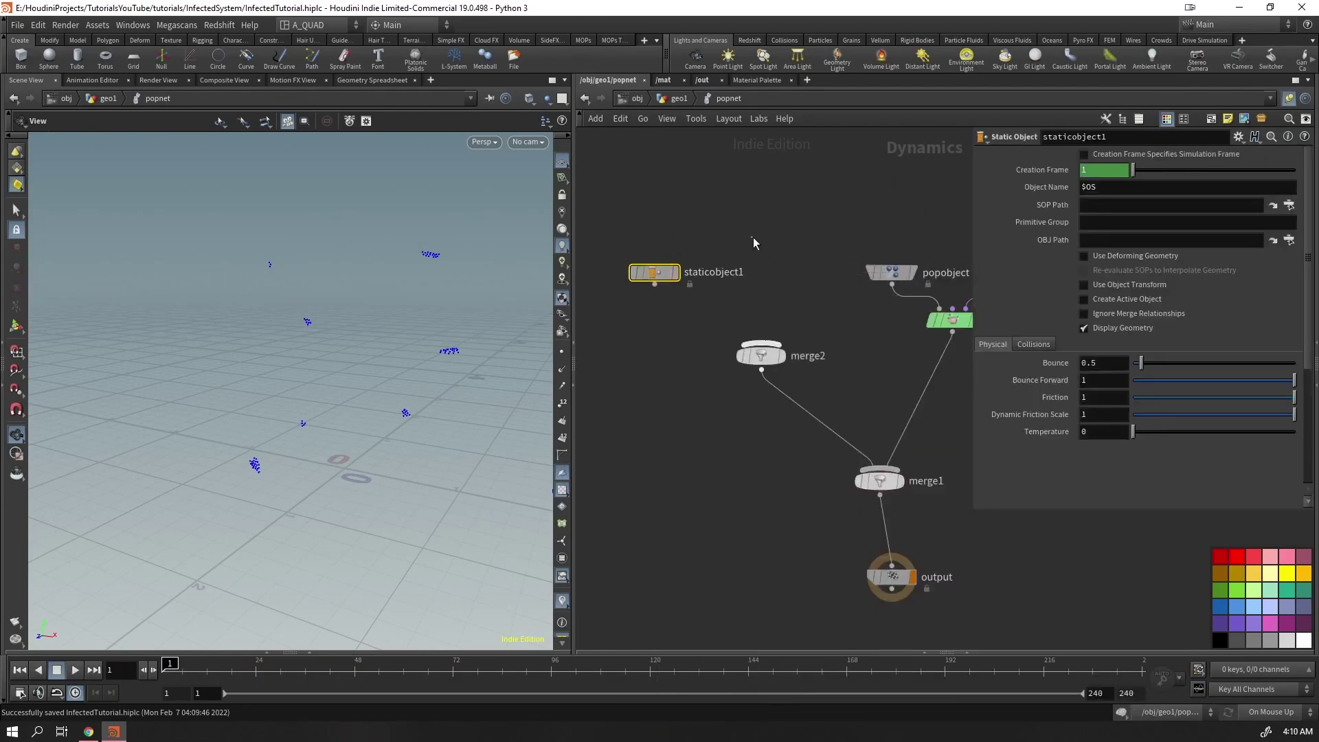
pyautogui.press('Tab')
pyautogui.write('ground')
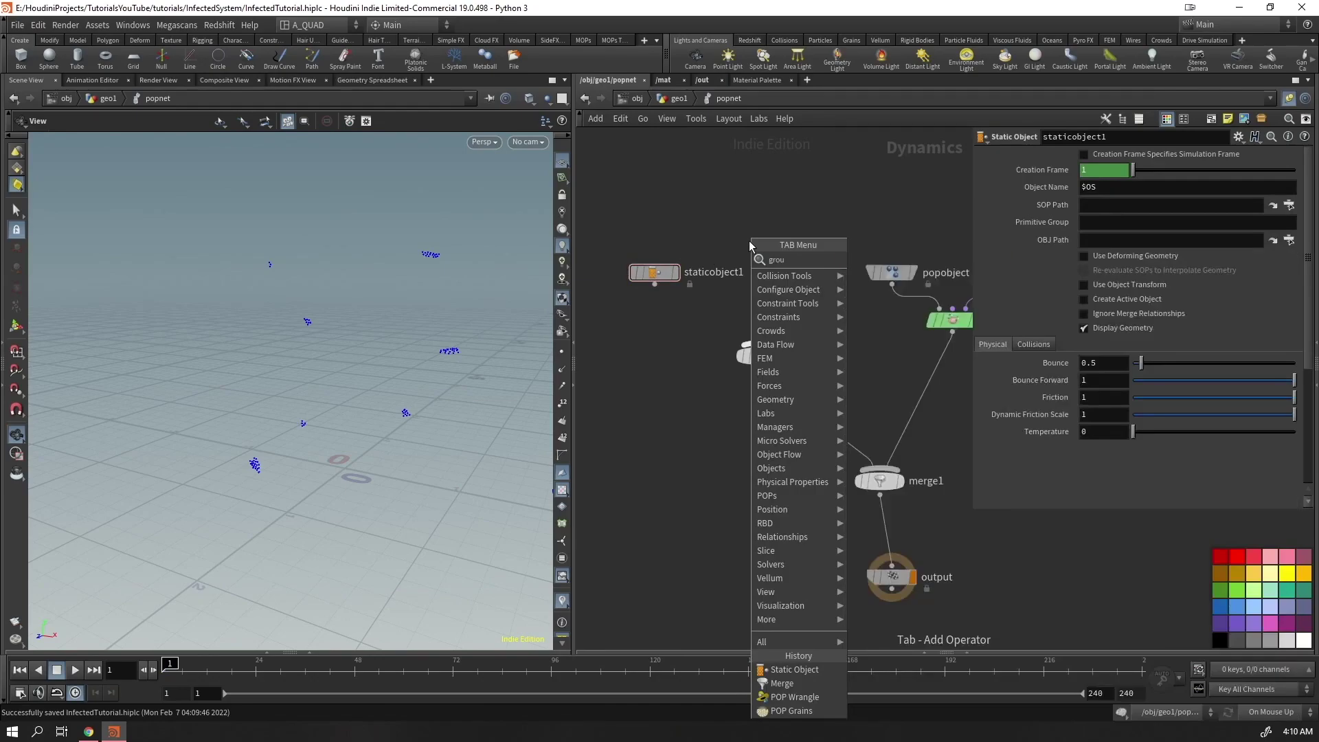
pyautogui.press('Return')
pyautogui.click(748, 246)
# Connect staticobject1 and groundplane1 to merge2, and lay out all the nodes in the network
pyautogui.moveTo(700, 176); pyautogui.dragTo(801, 250)
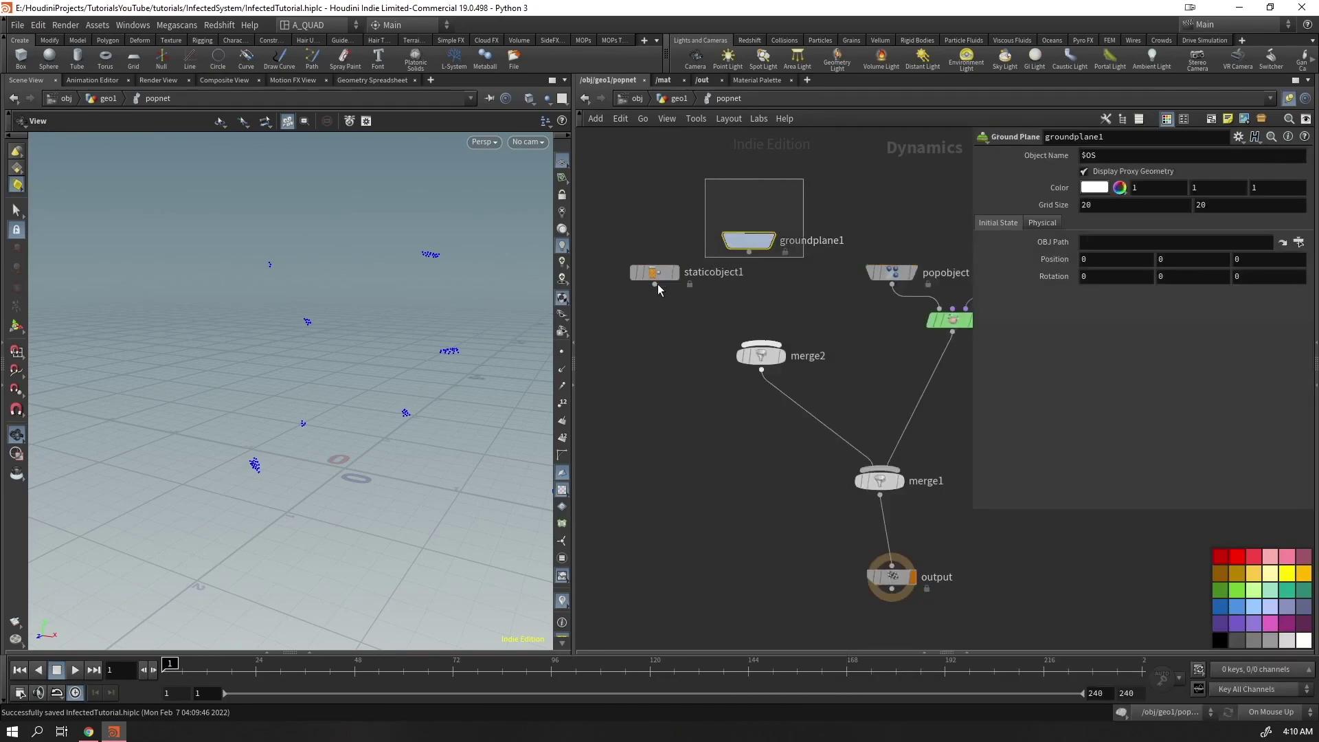
pyautogui.keyDown('shift'); pyautogui.click(654, 272); pyautogui.keyUp('shift')
pyautogui.moveTo(655, 284); pyautogui.dragTo(761, 344)
pyautogui.click(776, 480)
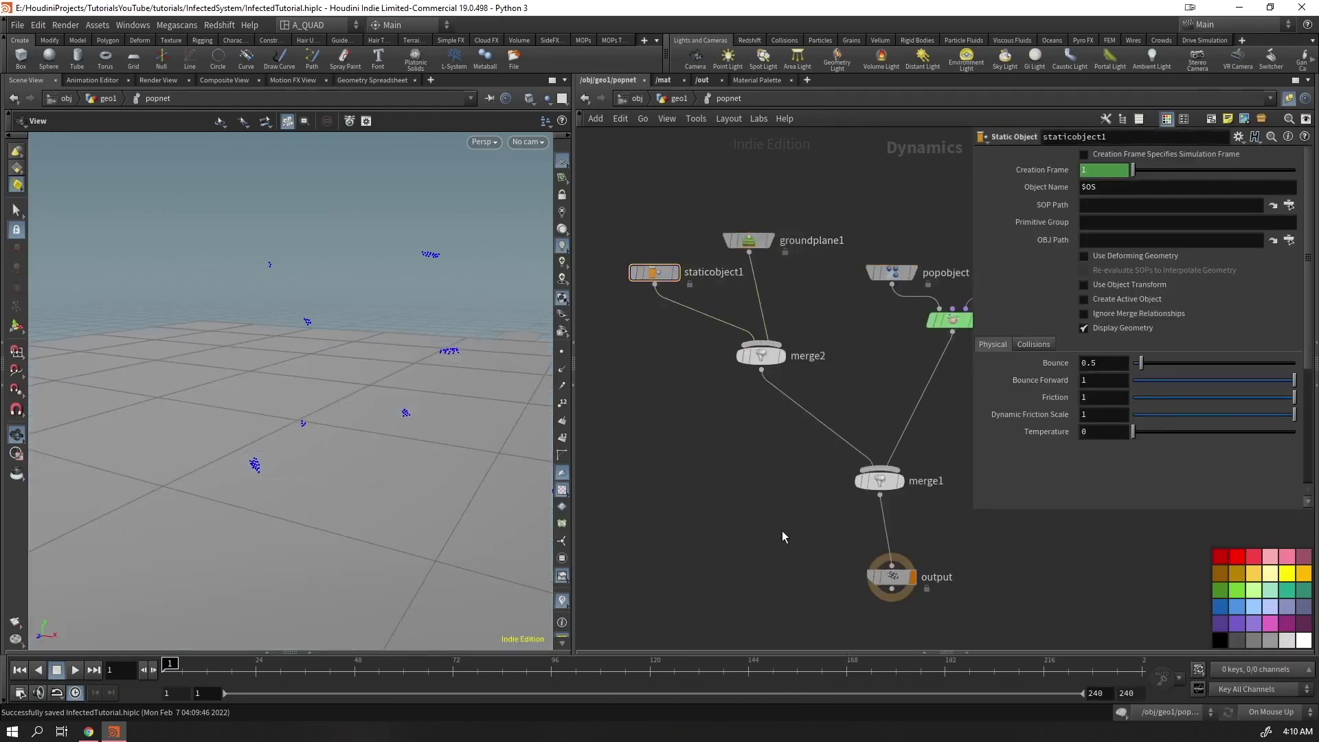
pyautogui.moveTo(786, 533); pyautogui.dragTo(689, 522, button='middle')
pyautogui.press('l')
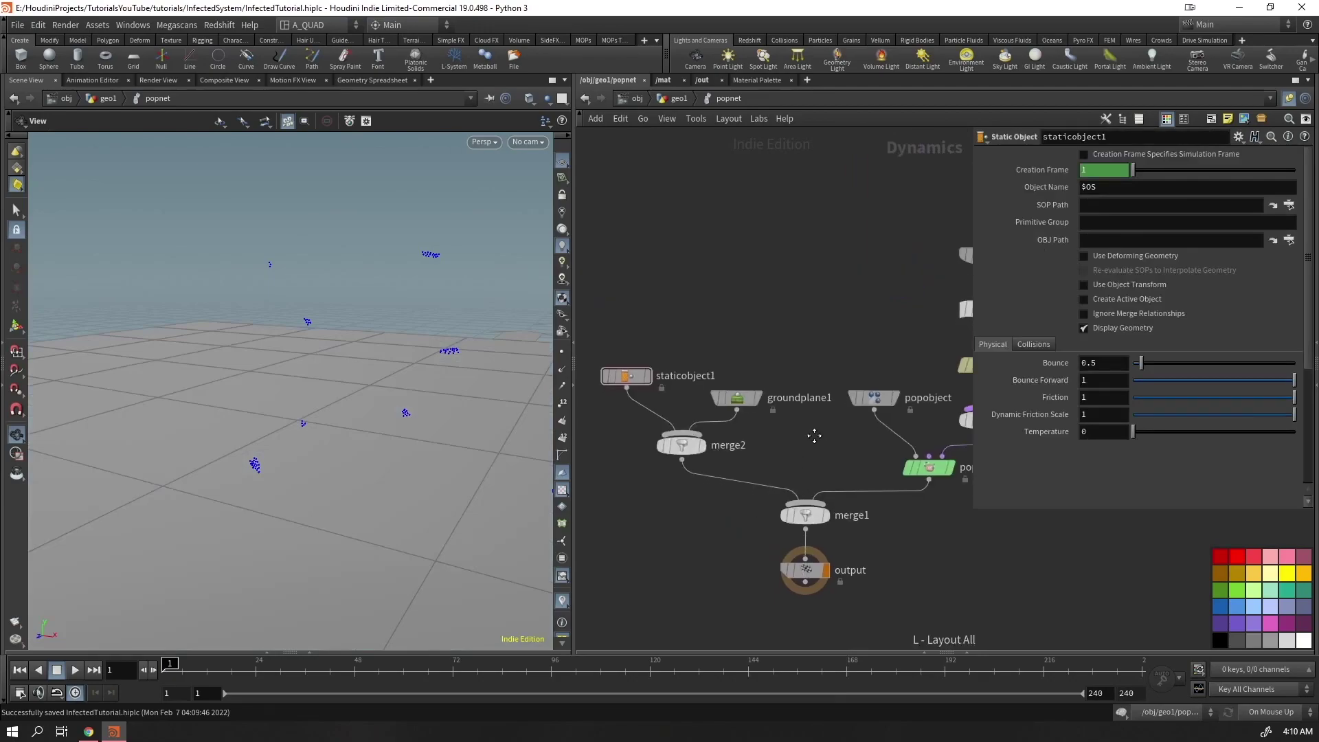
# Swap the input order of merge1, and swap it back so merge2 comes before popsolver
pyautogui.click(774, 416)
pyautogui.hotkey('shift', 'r')
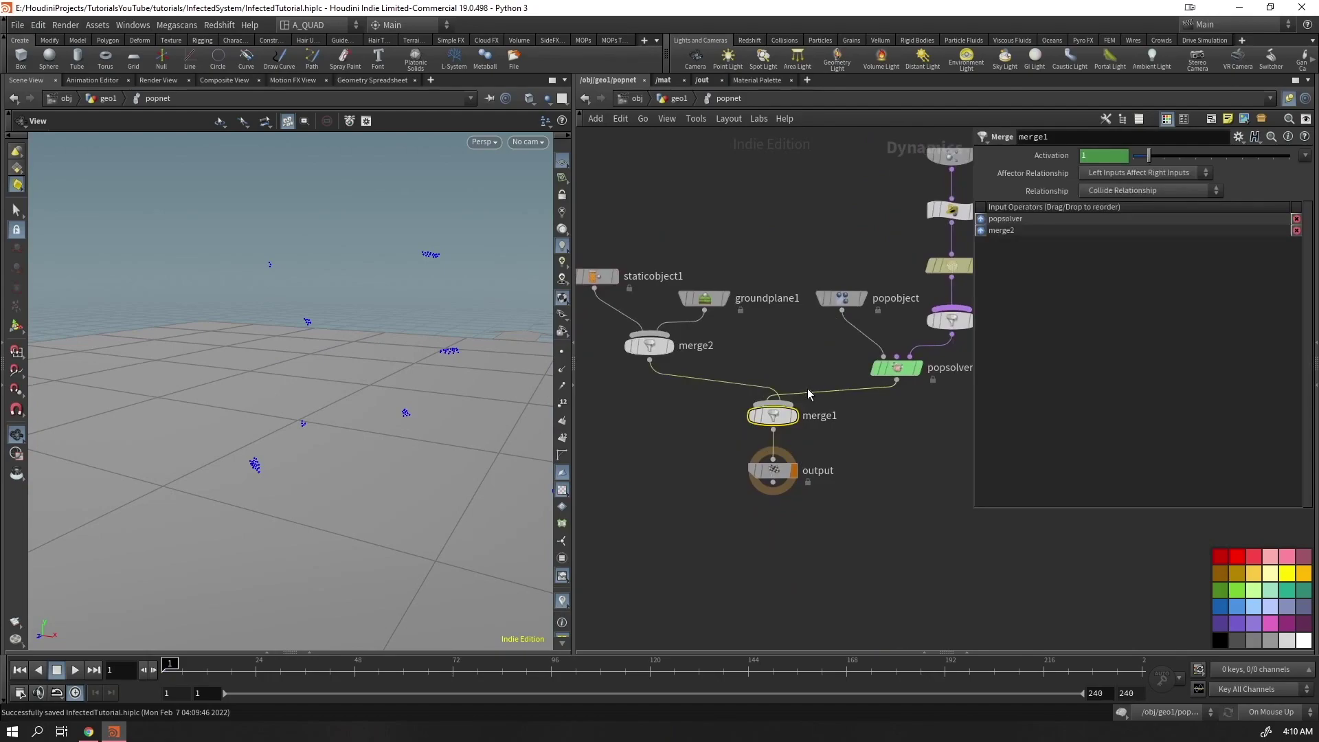
pyautogui.hotkey('shift', 'r')
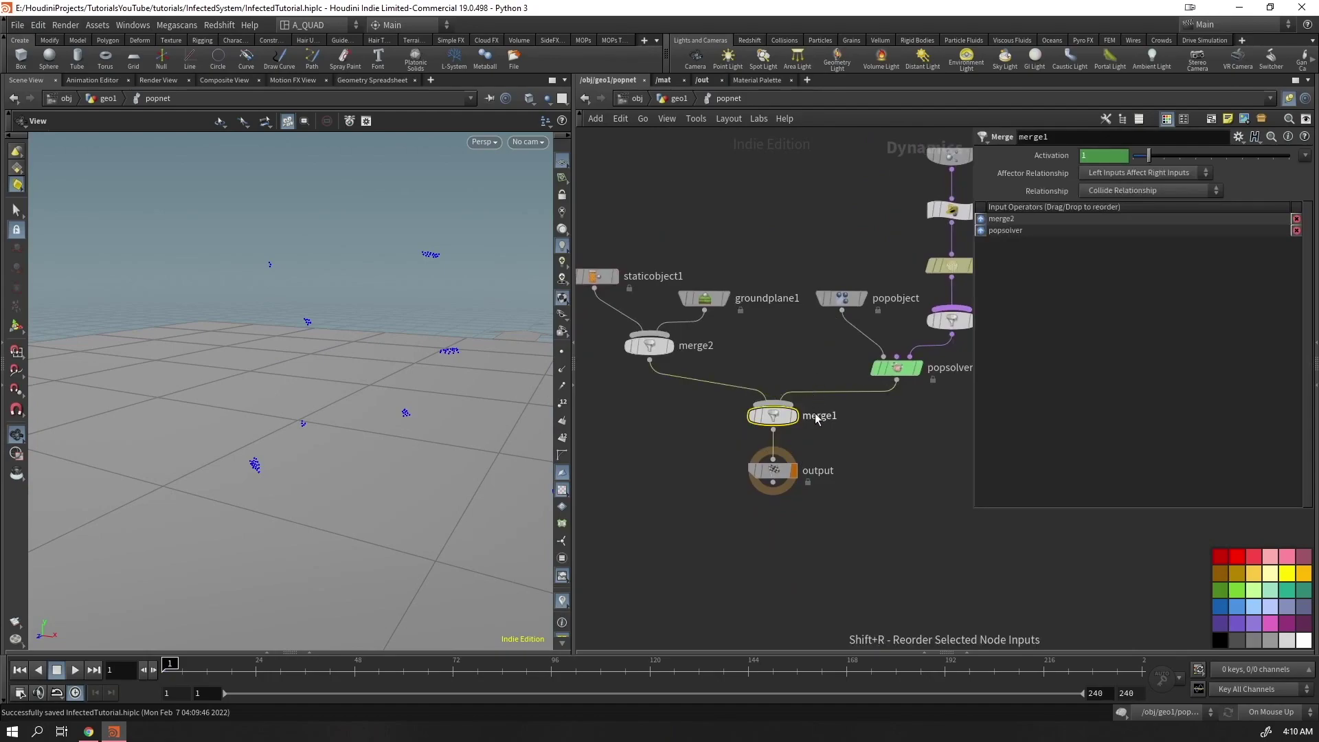
pyautogui.moveTo(794, 393); pyautogui.dragTo(830, 356, button='middle')
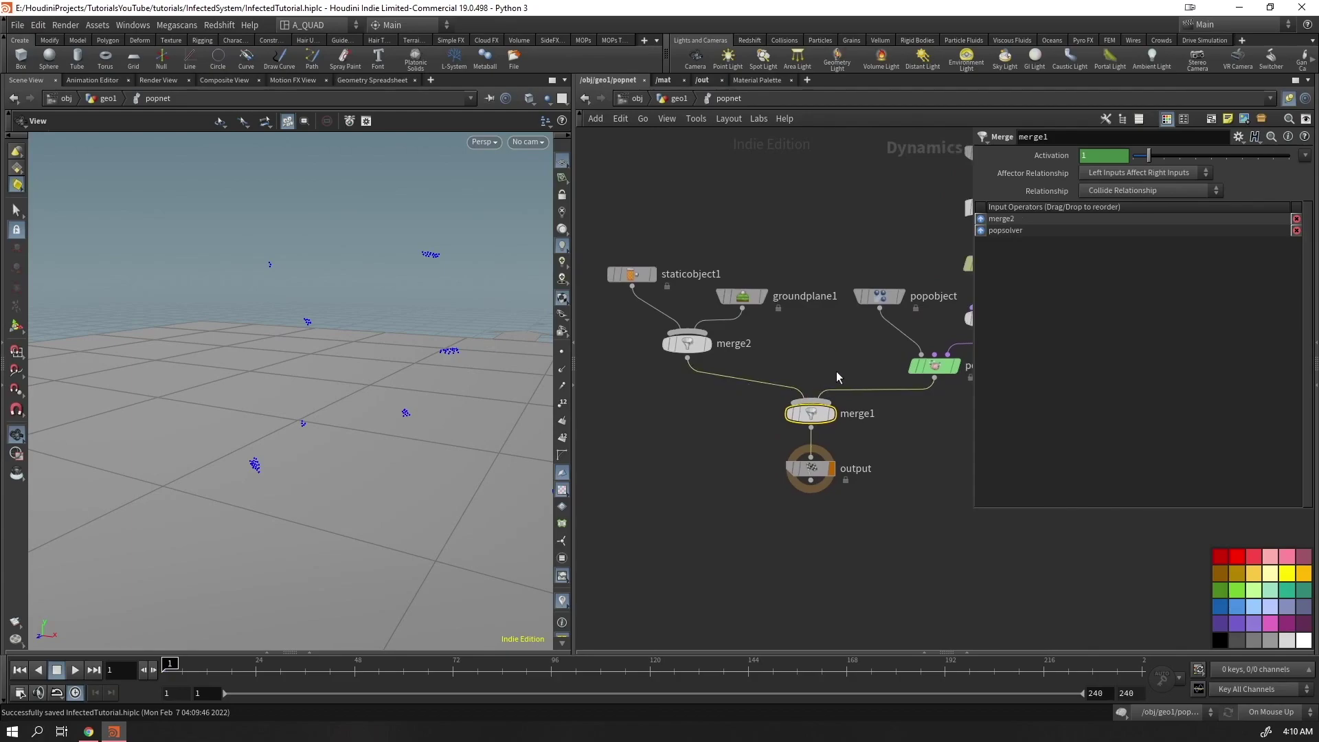
# Examine the available Relationship options of merge1, leaving Collide Relationship selected
pyautogui.click(1134, 193)
pyautogui.click(1132, 190)
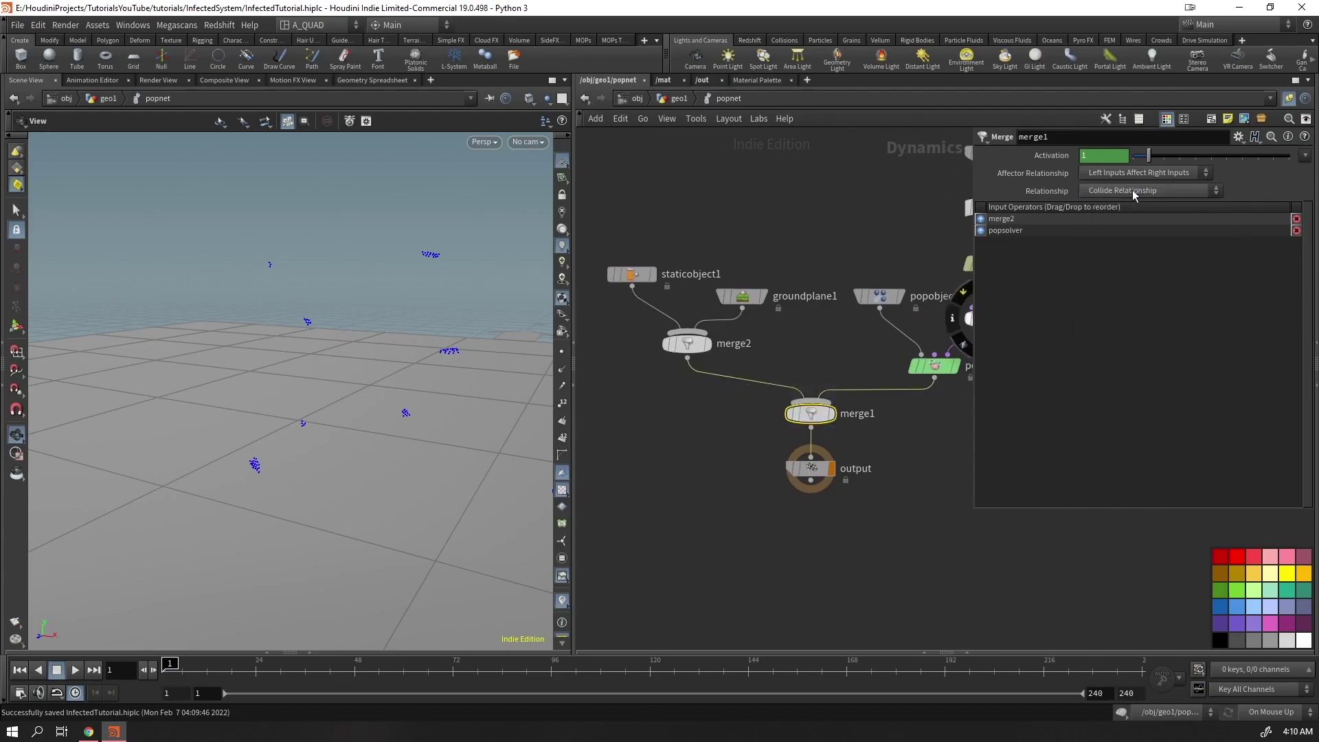
pyautogui.click(1132, 191)
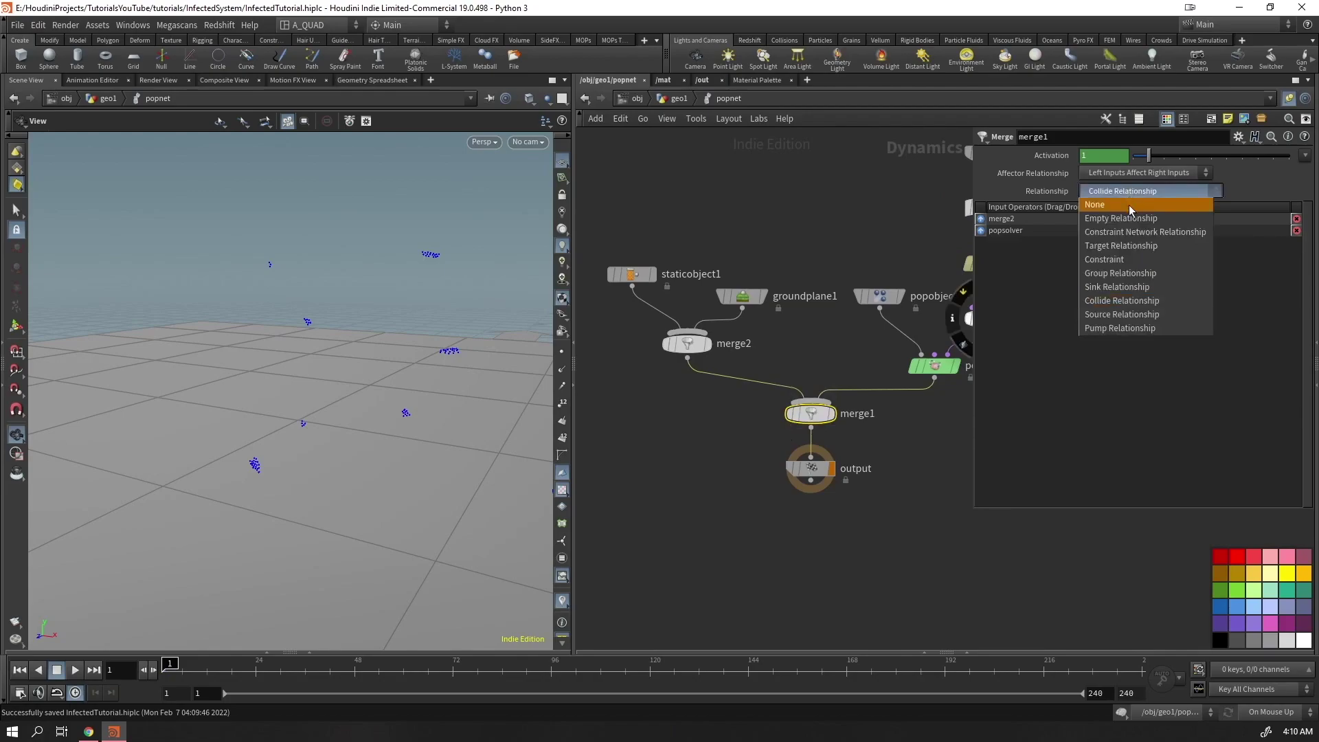
pyautogui.click(1114, 175)
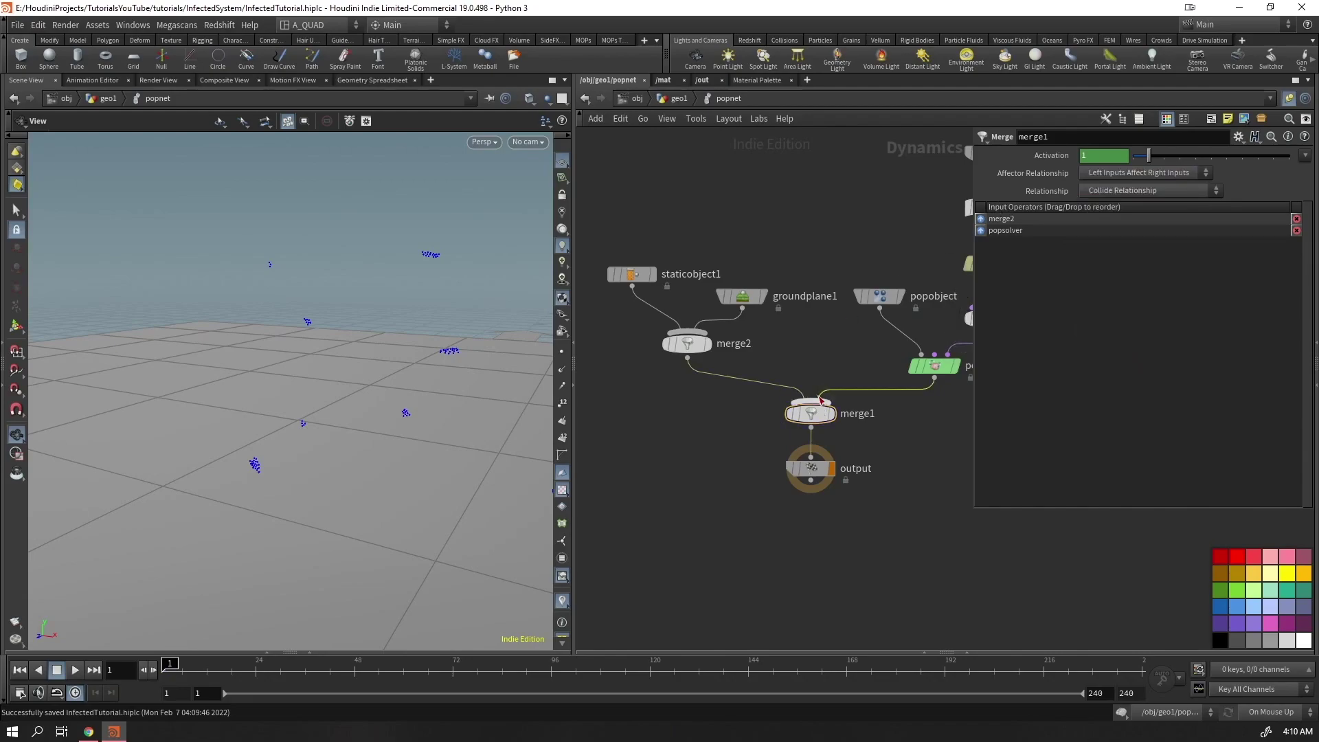
# Try reversing the inputs of merge1 with Affector Relationship set to Mutual, and undo both changes
pyautogui.hotkey('shift', 'r')
pyautogui.click(1143, 173)
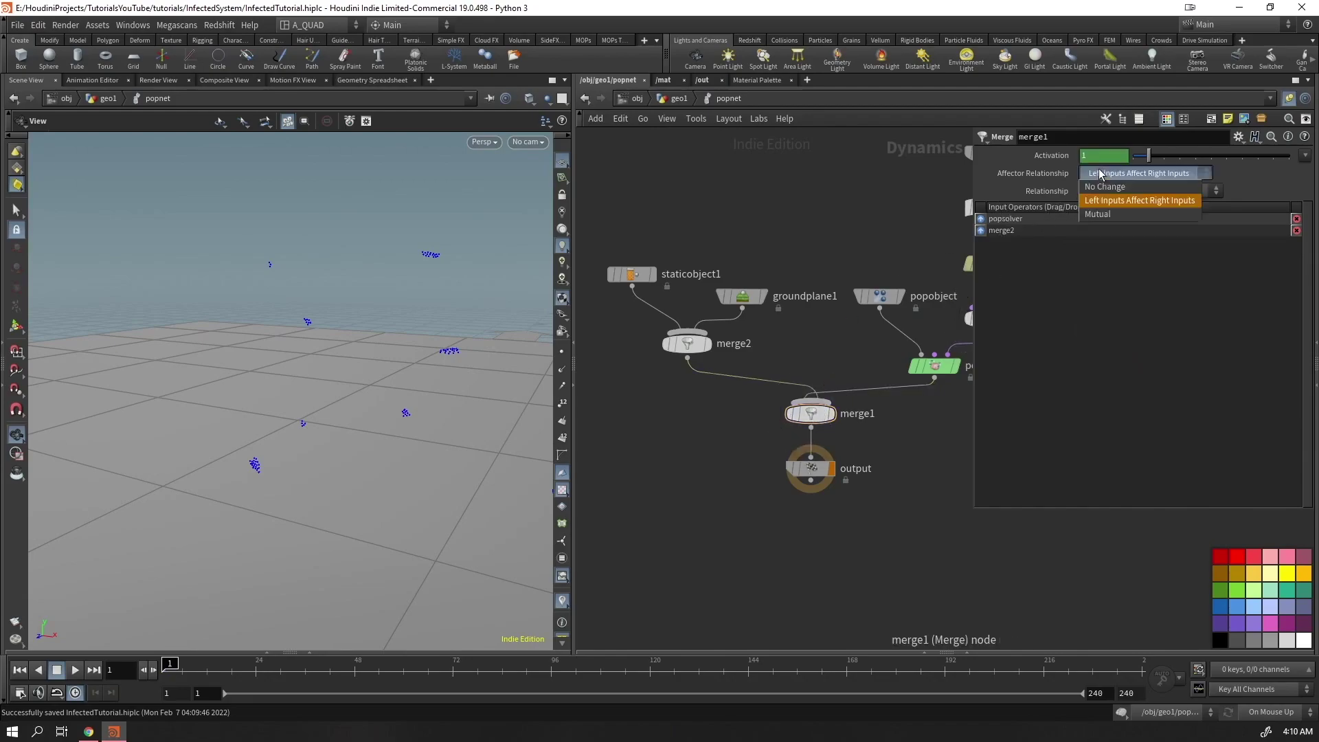
pyautogui.click(1116, 219)
pyautogui.hotkey('ctrl', 'z')
pyautogui.hotkey('ctrl', 'z')
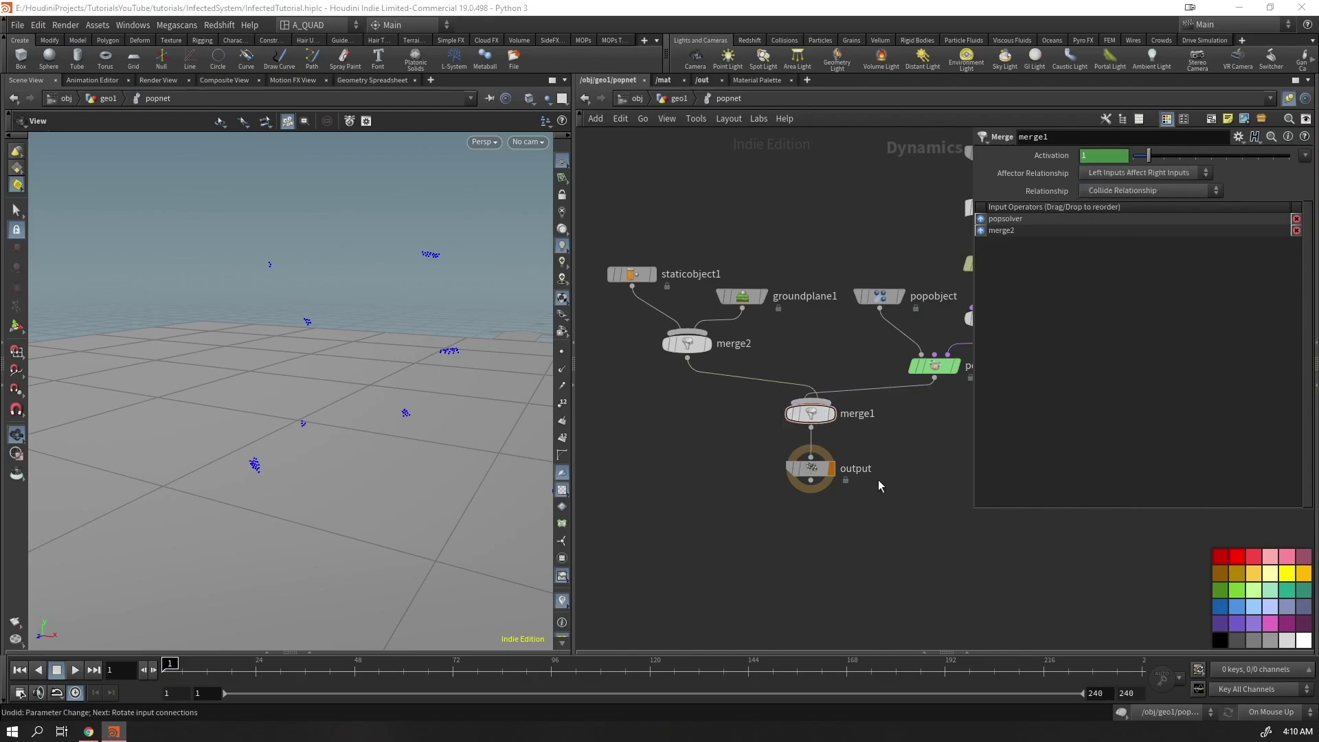
# Move merge2 slightly lower, farther beneath staticobject1 and groundplane1
pyautogui.scroll(2, 777, 403)
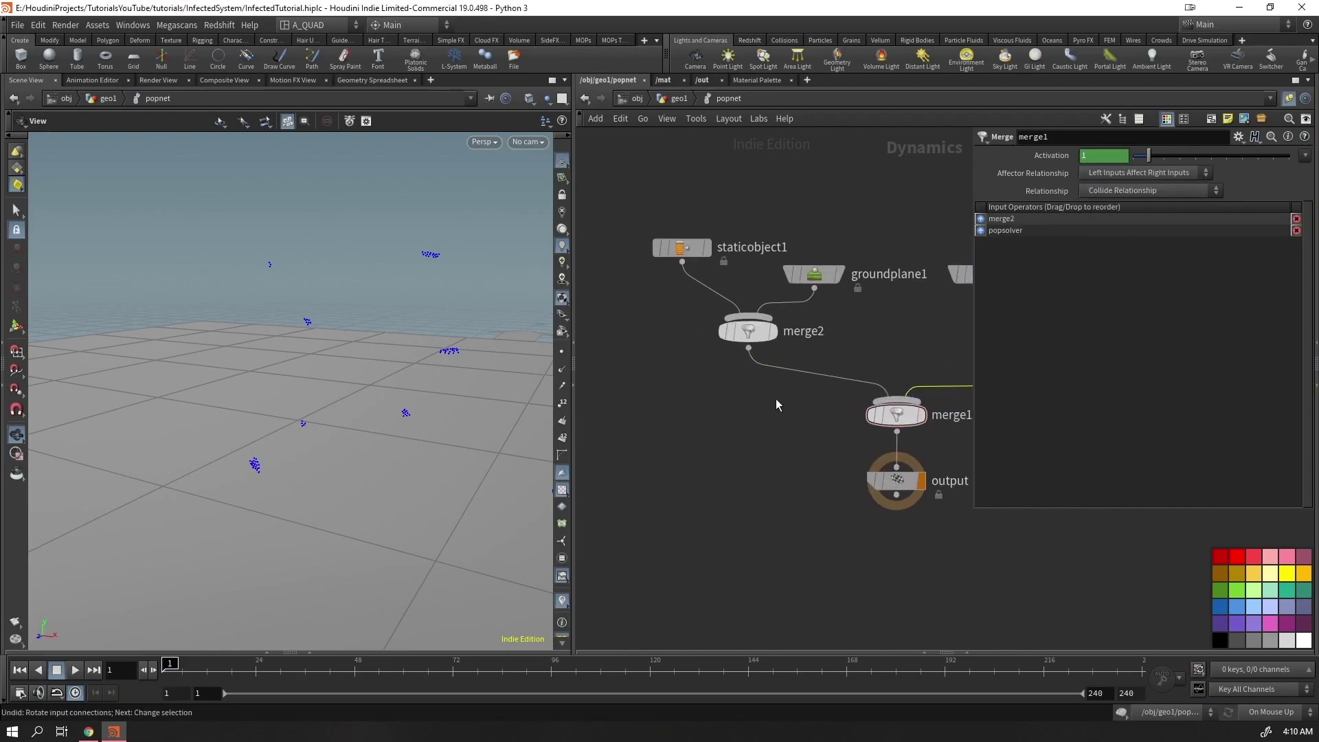
pyautogui.moveTo(747, 341); pyautogui.dragTo(743, 369)
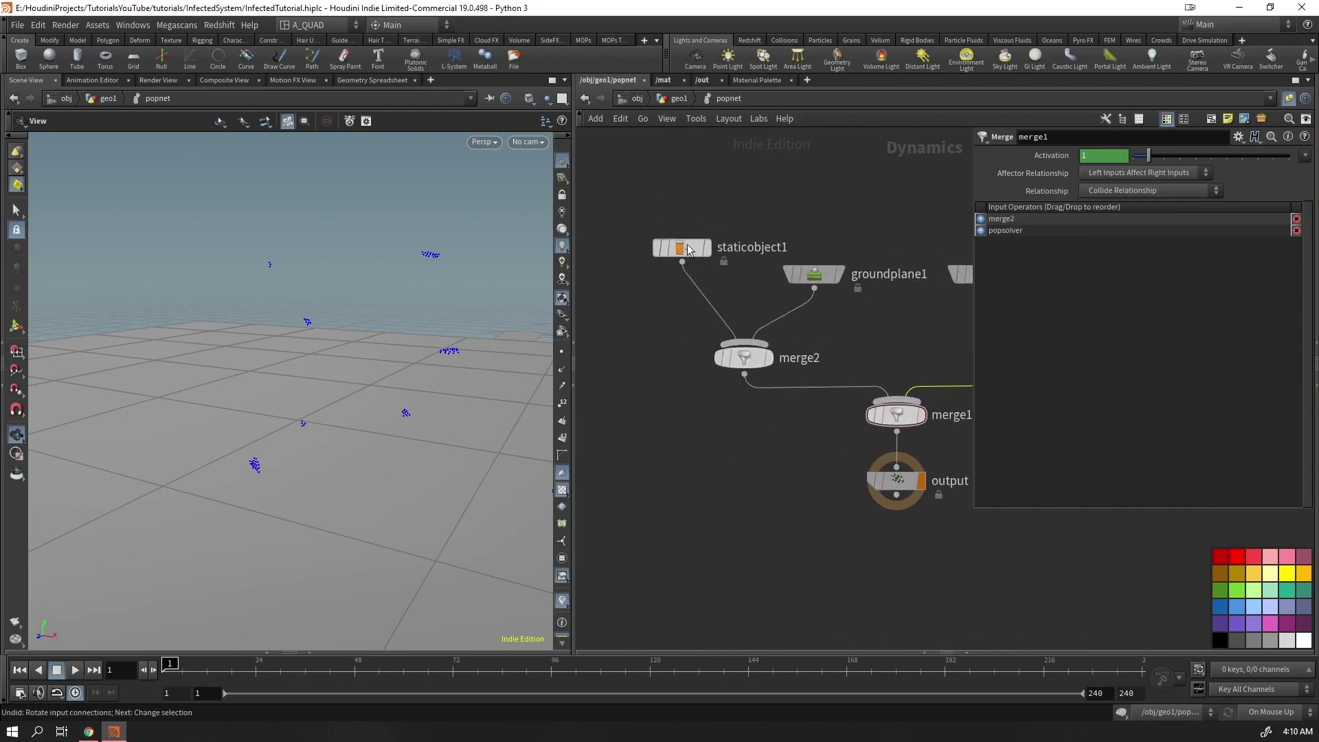
# Move staticobject1 level with groundplane1 in the network and set the ground plane's Y position to 0.15
pyautogui.moveTo(680, 248); pyautogui.dragTo(640, 274)
pyautogui.click(695, 274)
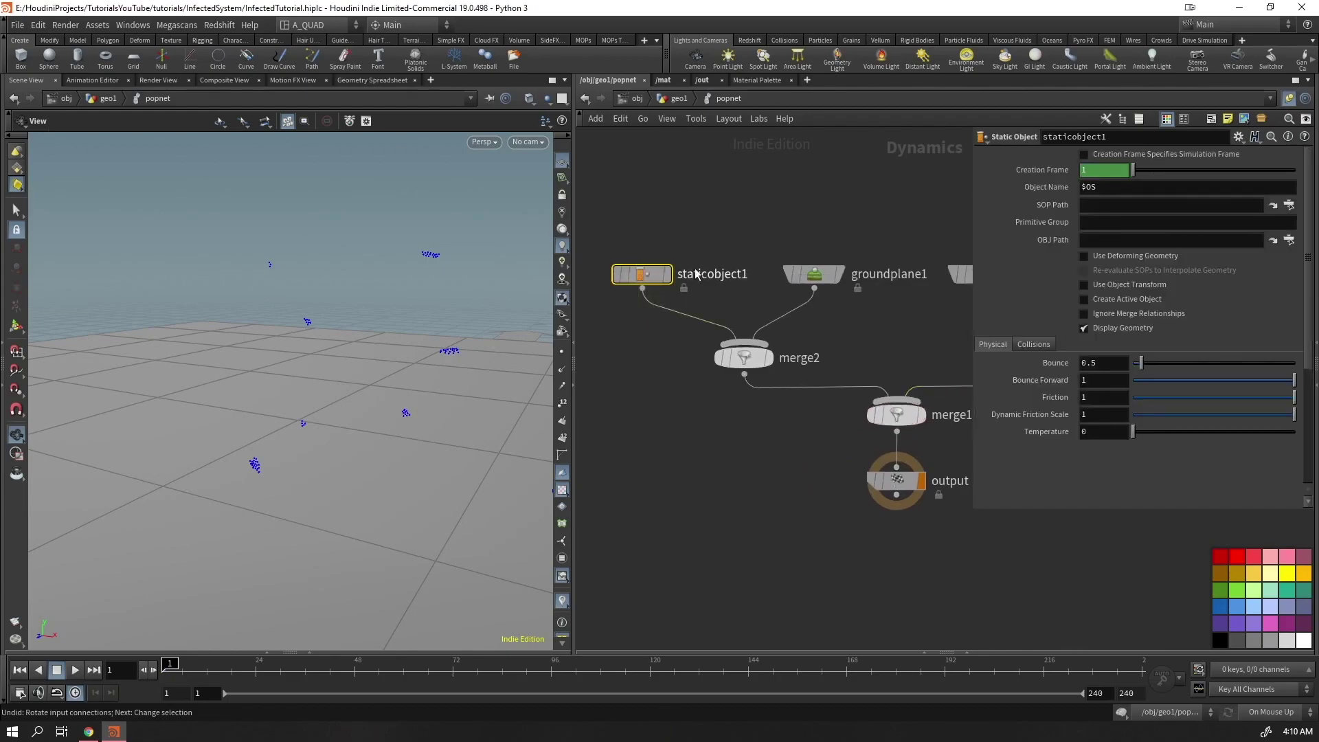
pyautogui.click(849, 274)
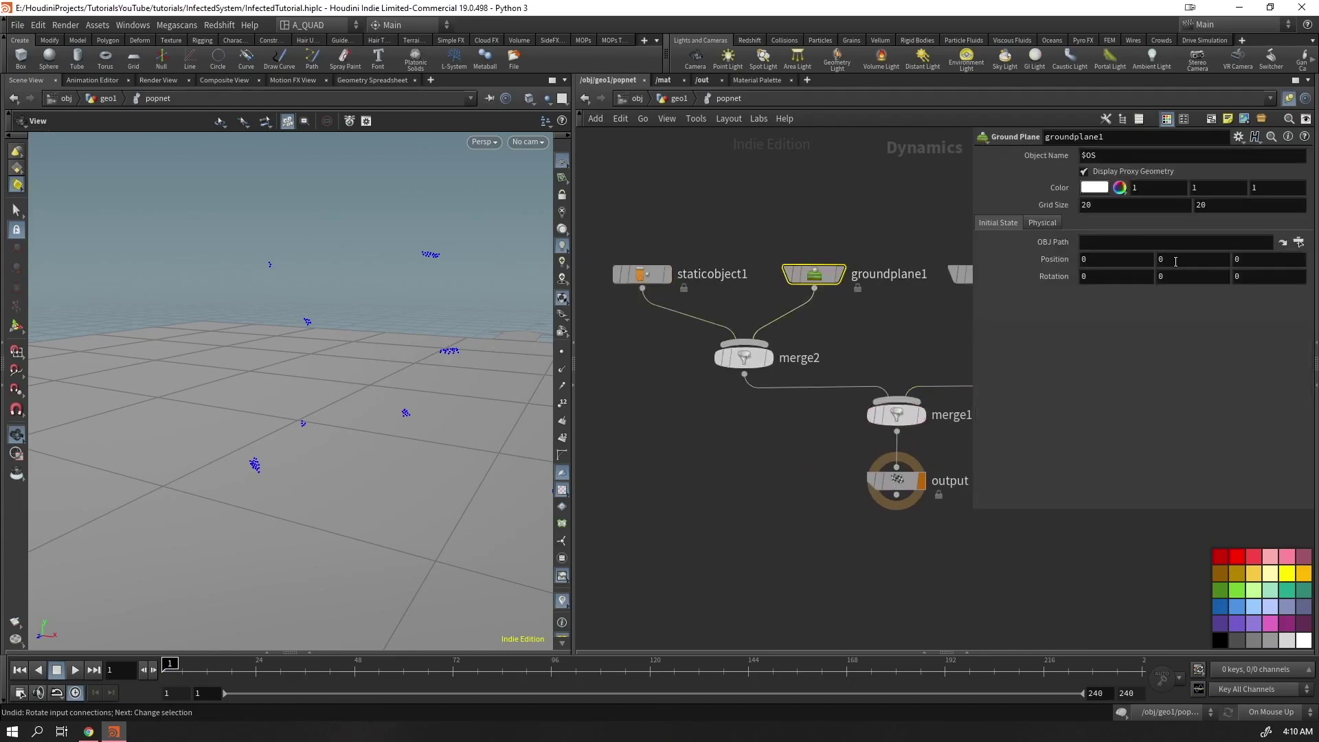
pyautogui.press('Return')
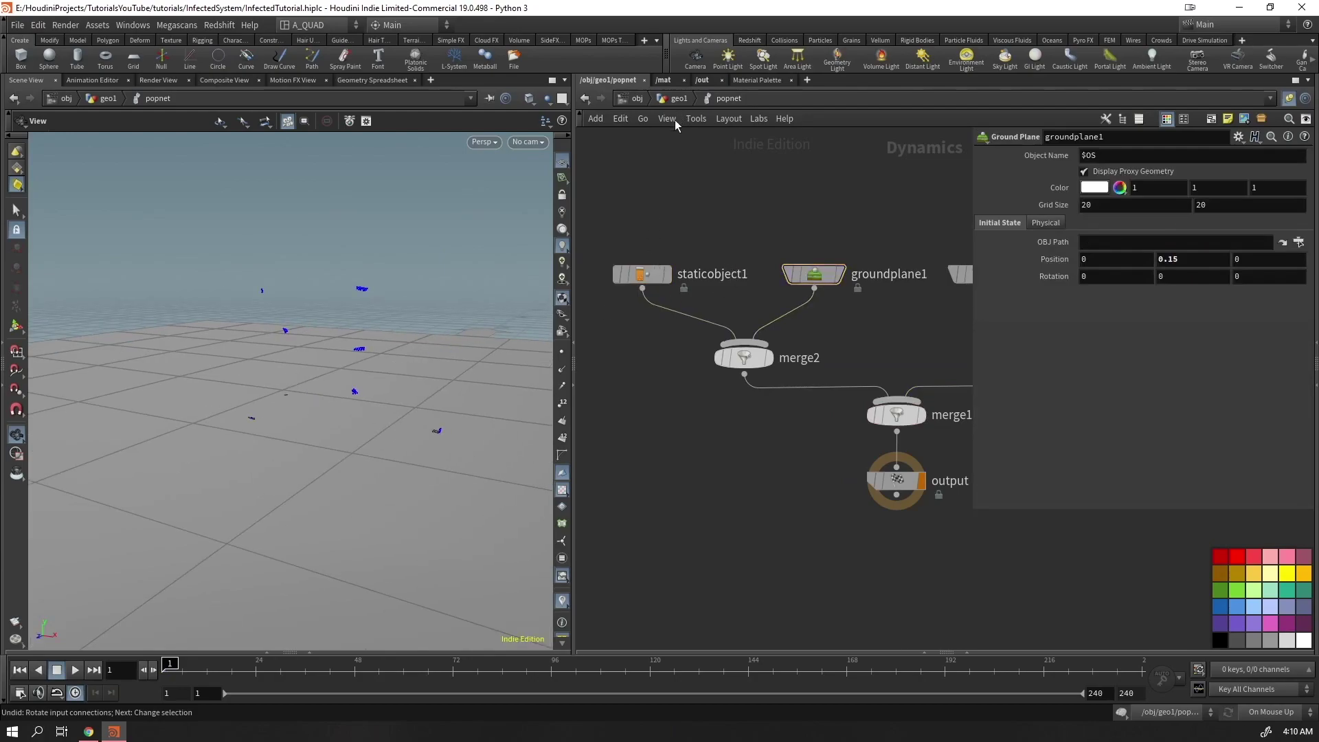
# In geo1, display remesh1 and branch a new Null node from its output beside pyrosource1
pyautogui.click(653, 274)
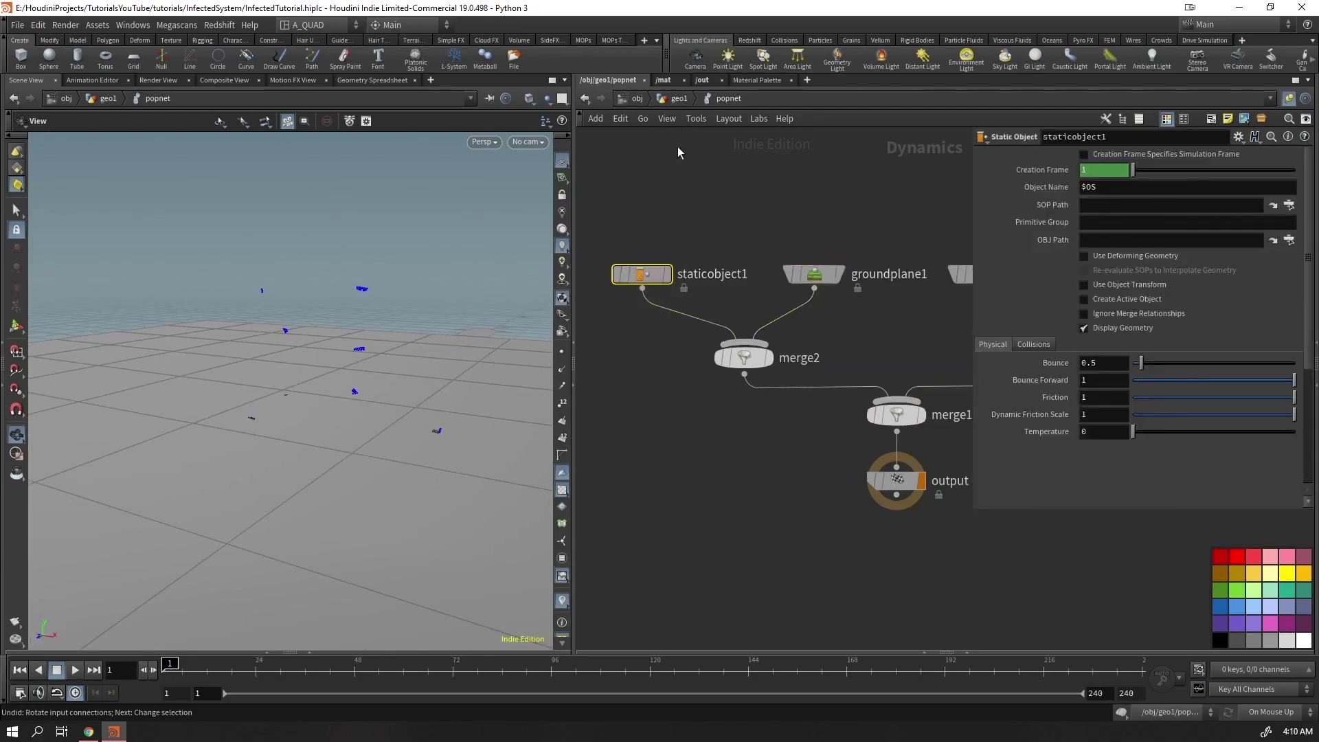
pyautogui.click(675, 99)
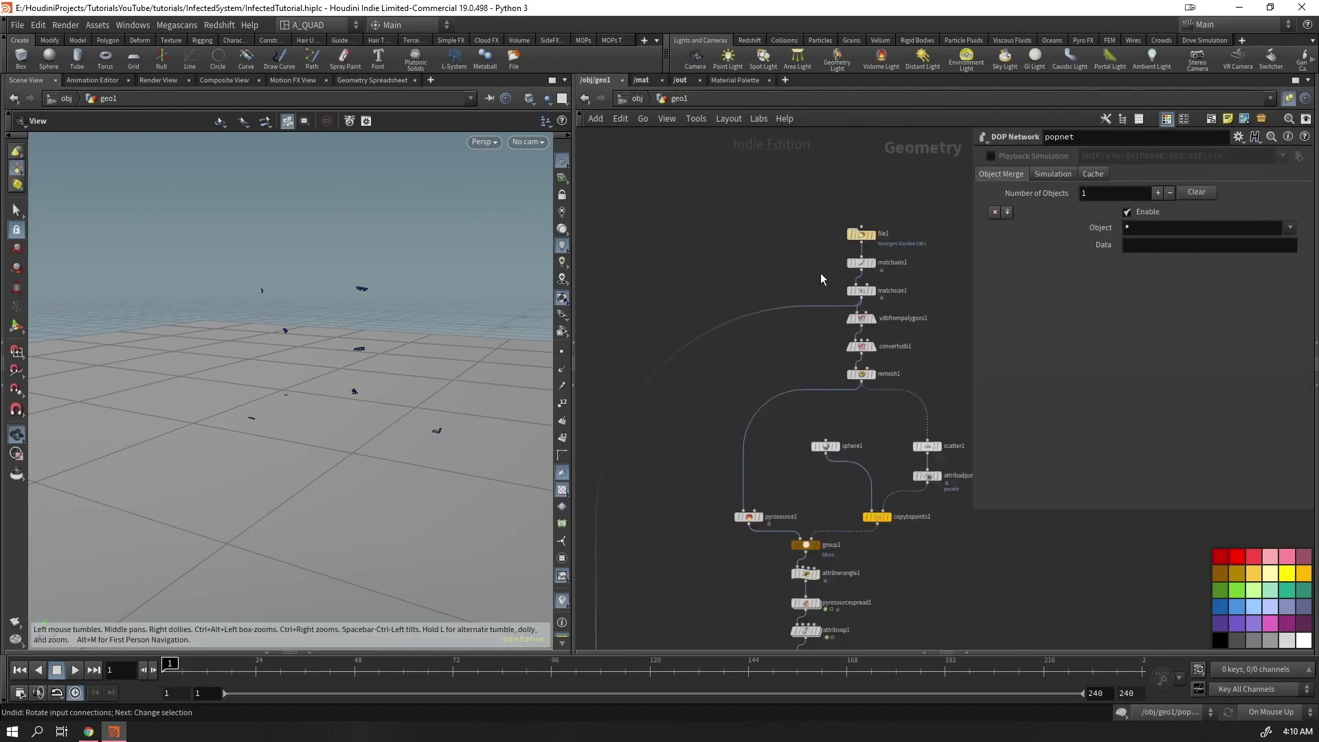
pyautogui.moveTo(788, 430); pyautogui.dragTo(781, 275, button='middle')
pyautogui.click(909, 313)
pyautogui.moveTo(755, 412); pyautogui.dragTo(798, 328, button='middle')
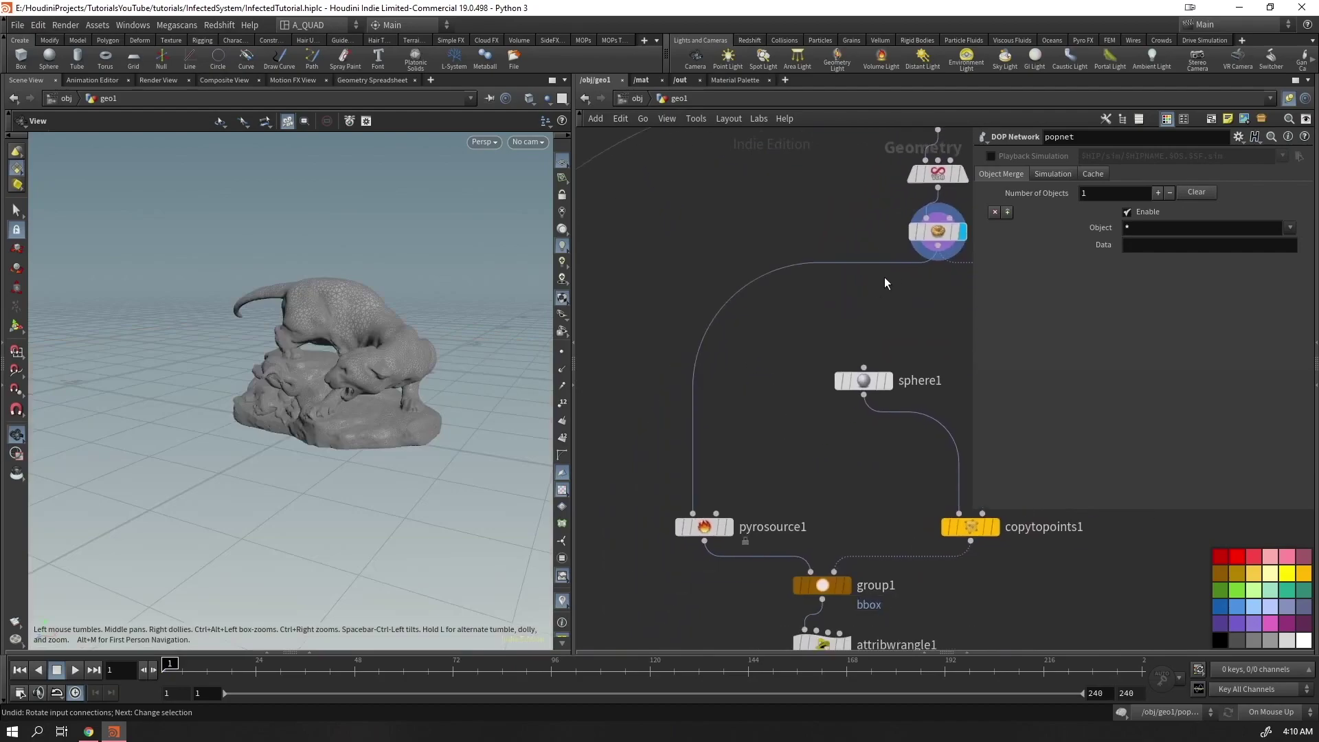
pyautogui.click(638, 594)
pyautogui.moveTo(629, 336); pyautogui.dragTo(830, 129, button='middle')
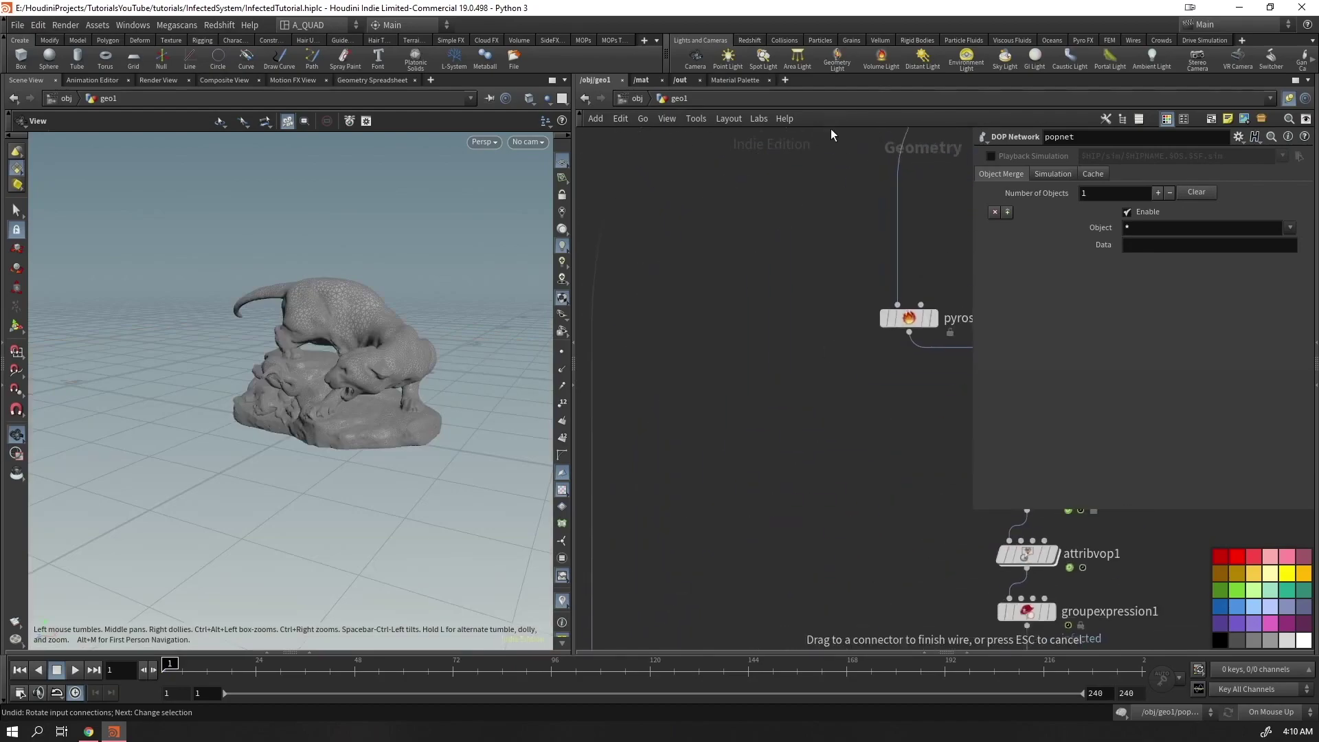
pyautogui.click(723, 334)
pyautogui.write('null')
pyautogui.press('Return')
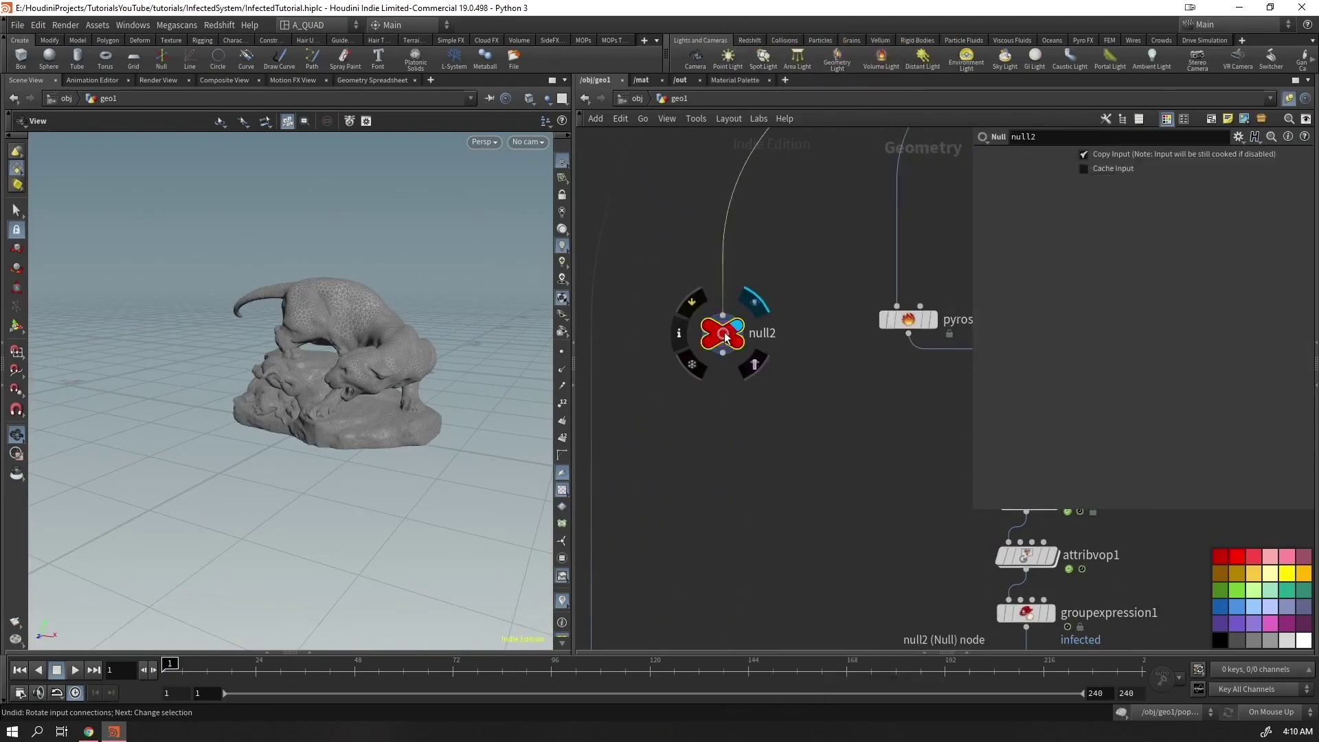
# Rename the new null OUT_COL and move null1 farther away from the popnet column
pyautogui.doubleClick(777, 332)
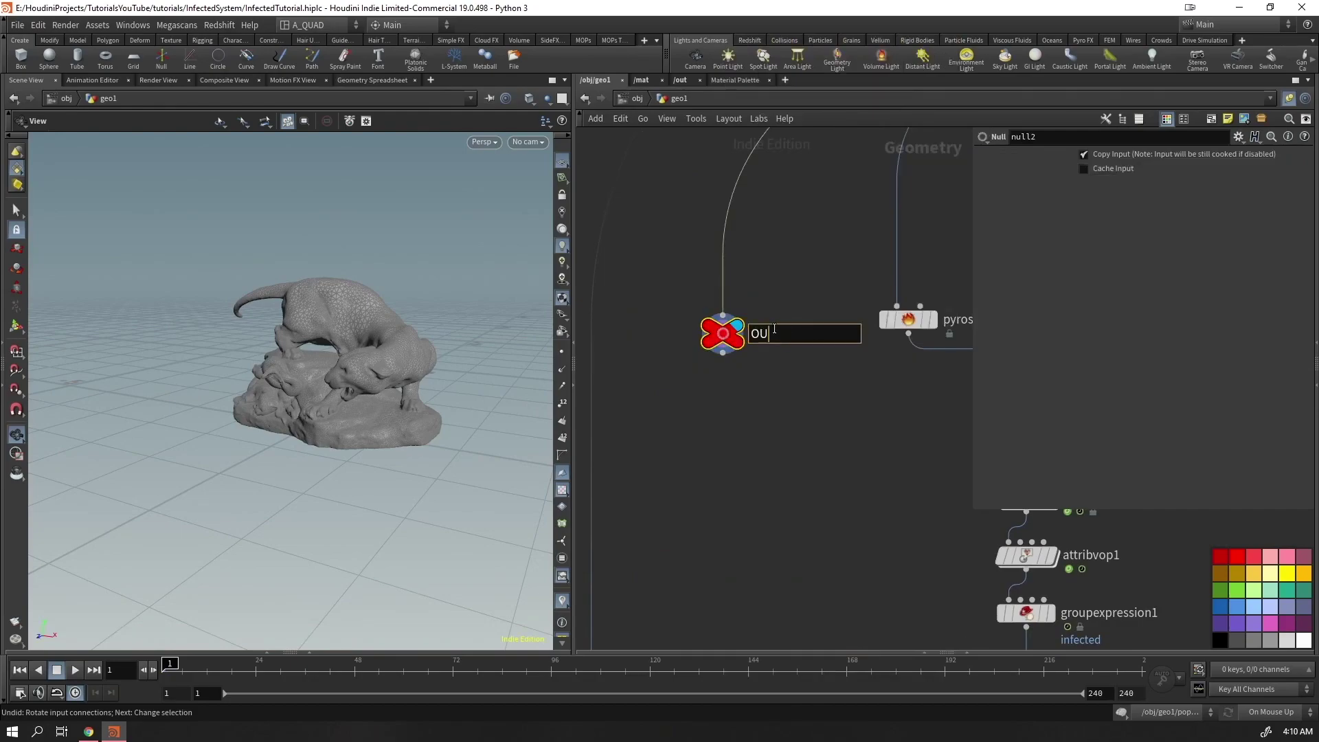
pyautogui.write('OUT_COL')
pyautogui.press('Return')
pyautogui.scroll(-5, 773, 330)
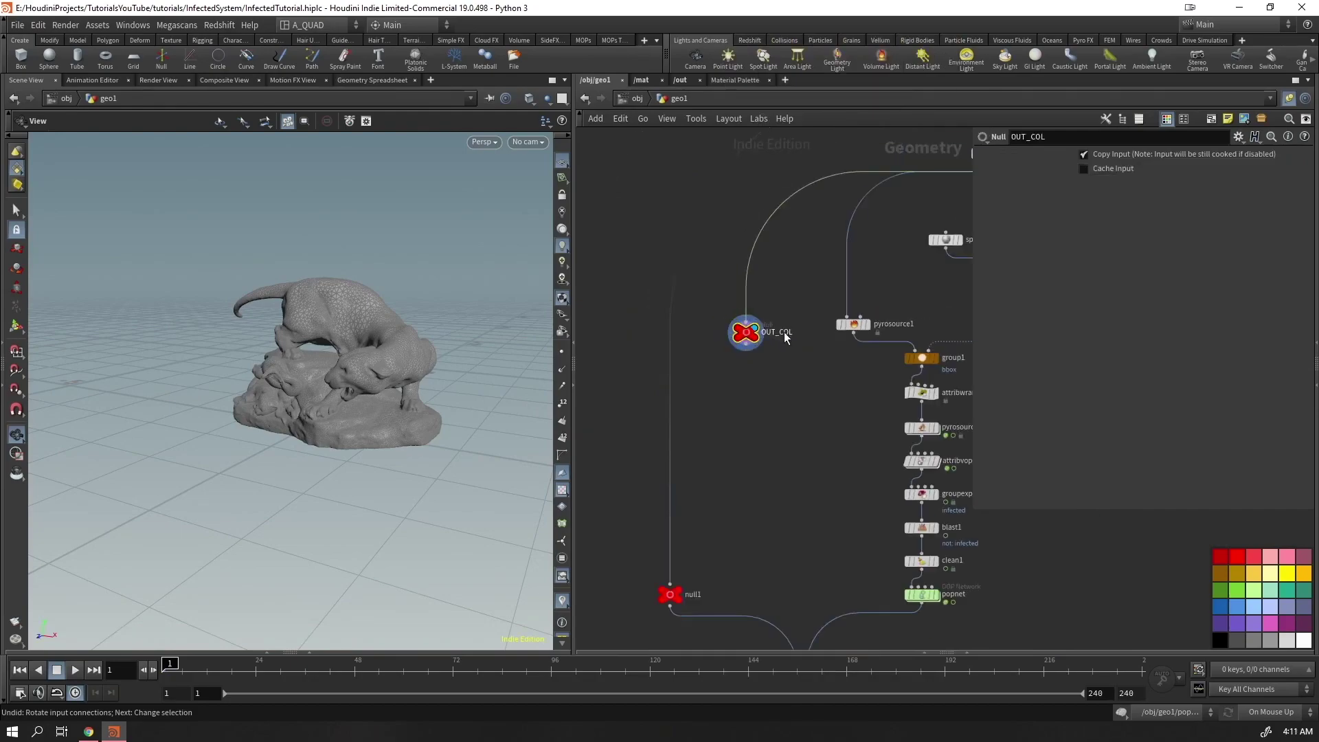
pyautogui.moveTo(707, 518); pyautogui.dragTo(656, 517)
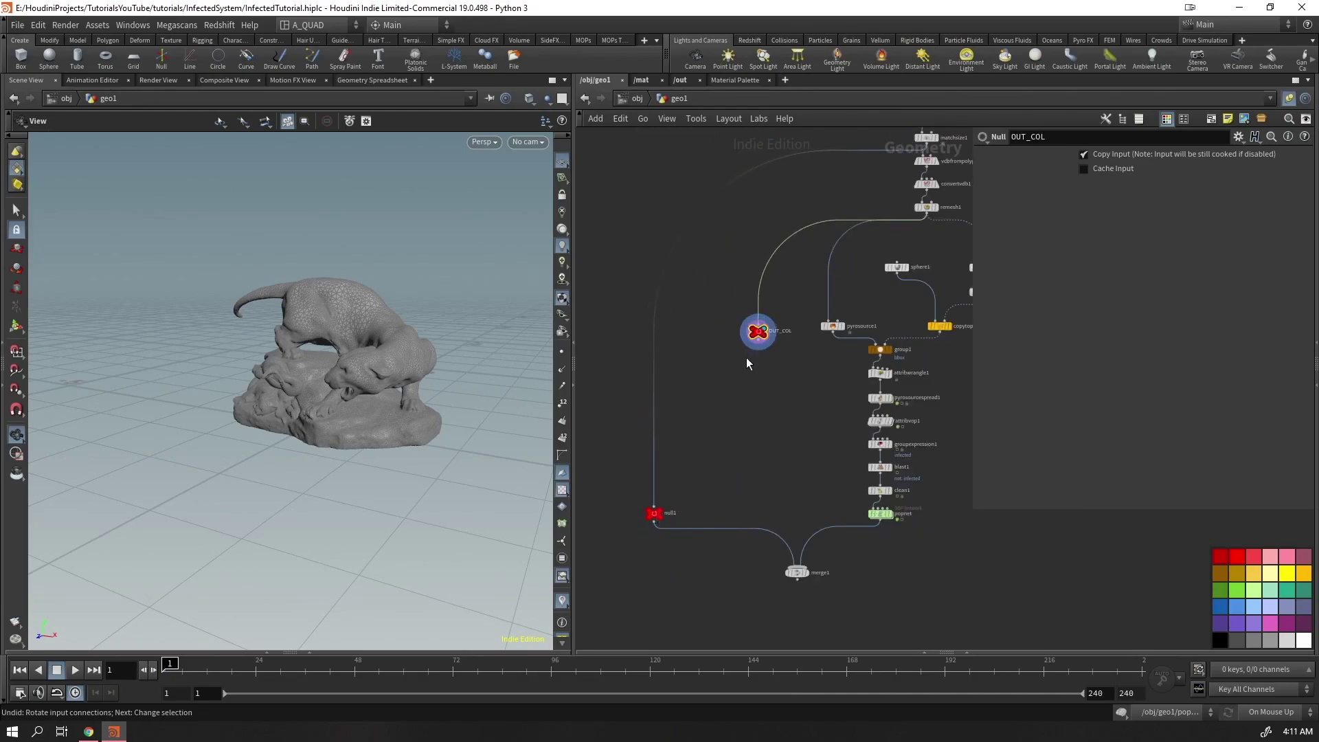
# Copy the OUT_COL node and paste its path /obj/geo1/OUT_COL as the SOP Path of staticobject1 in popnet
pyautogui.hotkey('ctrl', 'c')
pyautogui.press('Return')
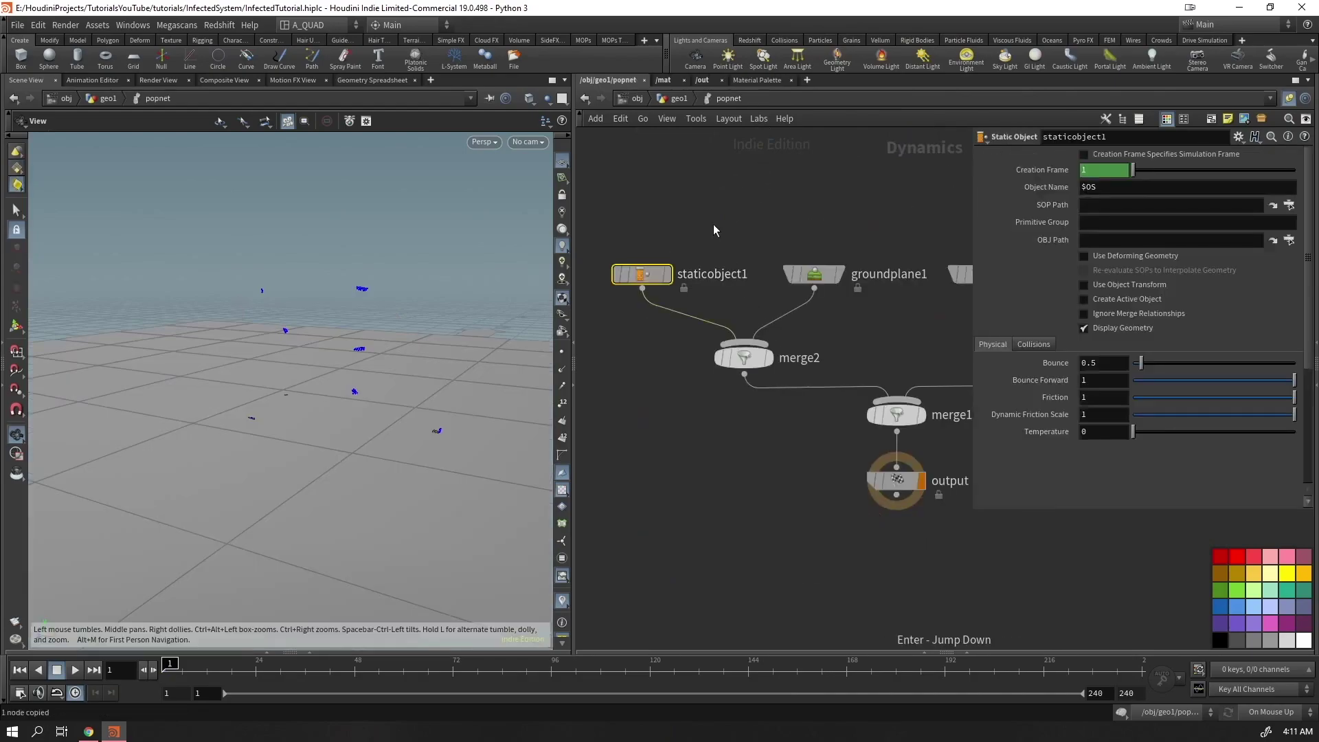
pyautogui.hotkey('ctrl', 'v')
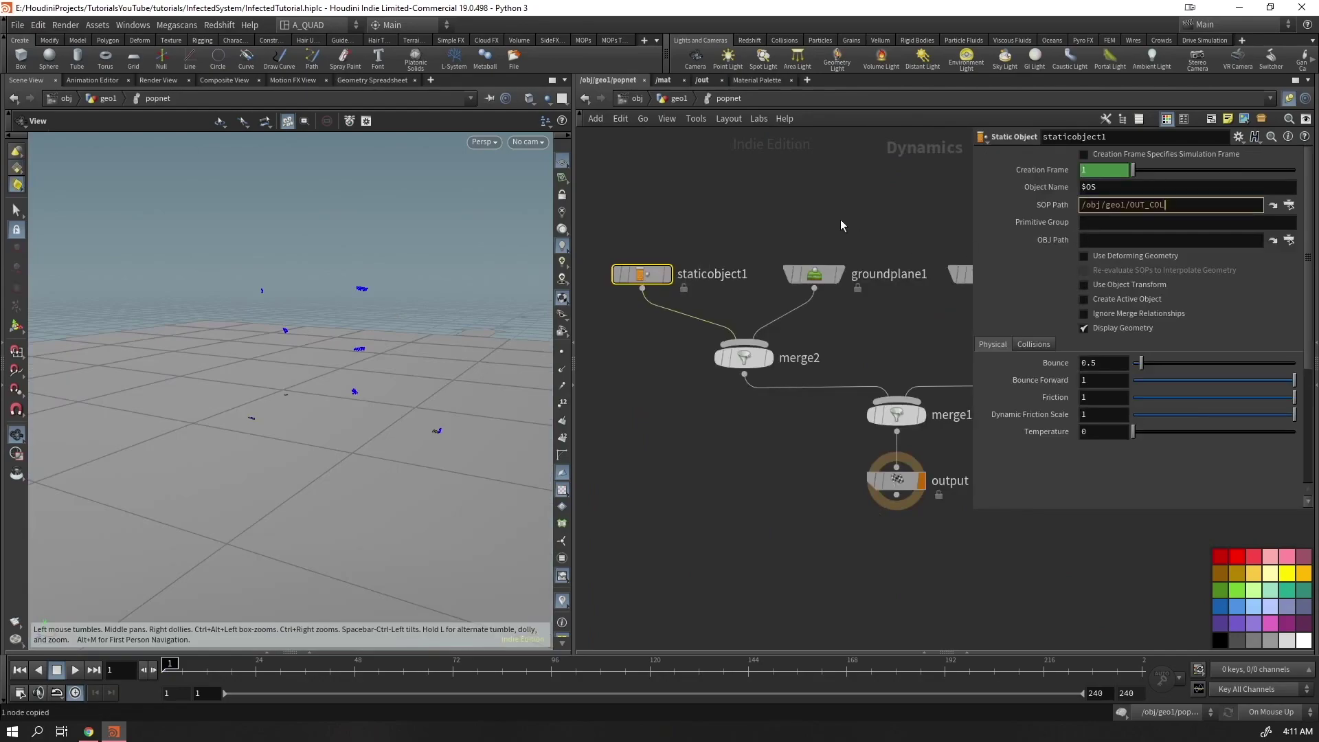
pyautogui.press('Return')
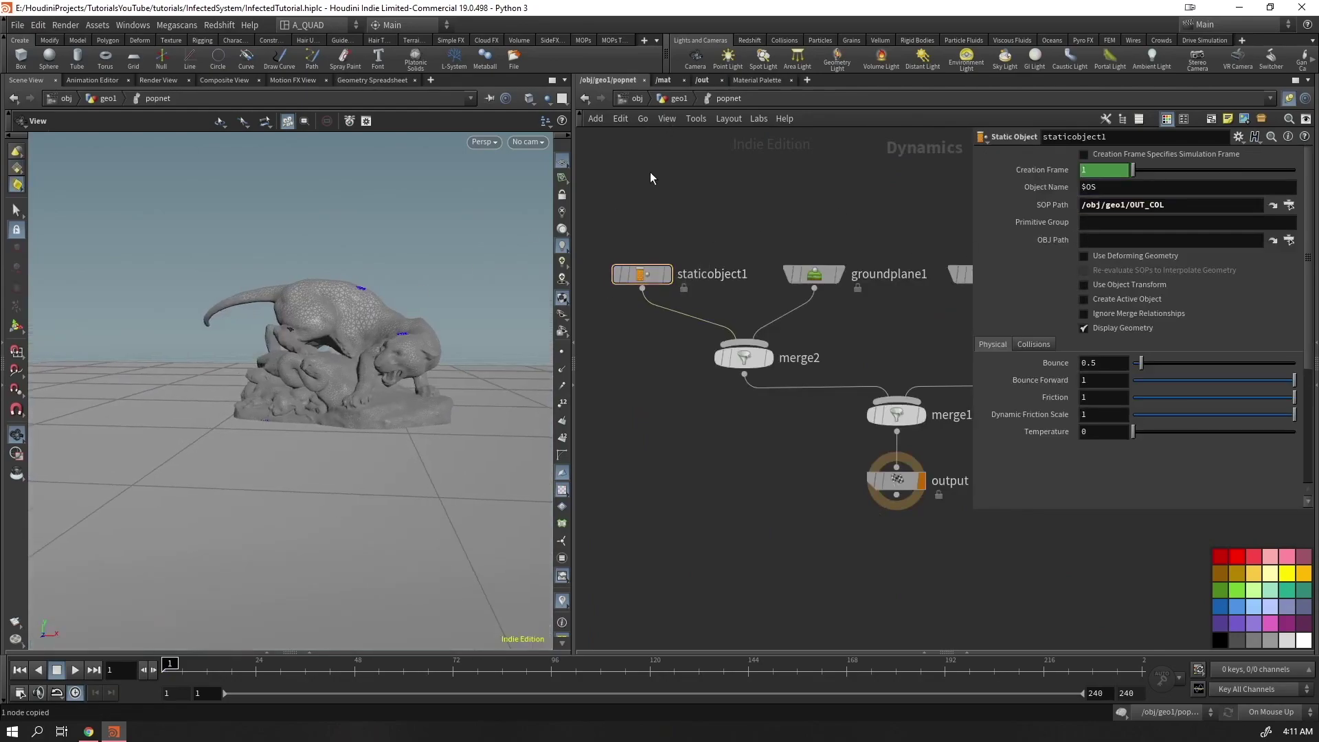
# Play the simulation to about frame 41 and examine the grains against the model from several angles
pyautogui.press('Up')
pyautogui.moveTo(401, 348)
pyautogui.mouseDown(button='right')
pyautogui.moveTo(389, 298)
pyautogui.moveTo(438, 201)
pyautogui.mouseUp(button='right')
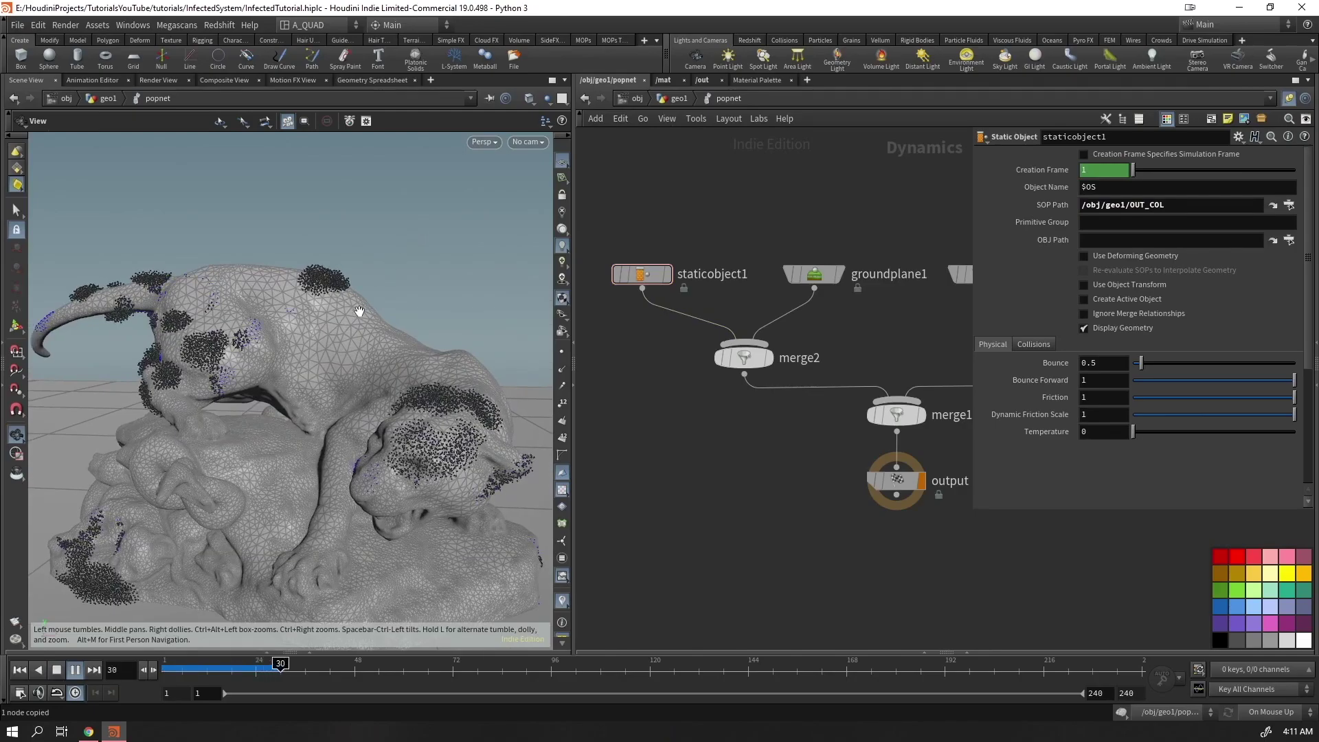
pyautogui.moveTo(356, 306); pyautogui.dragTo(350, 294)
pyautogui.moveTo(420, 414); pyautogui.dragTo(385, 437)
pyautogui.press('Up')
pyautogui.moveTo(384, 437); pyautogui.dragTo(446, 440, button='right')
pyautogui.moveTo(445, 439); pyautogui.dragTo(318, 465)
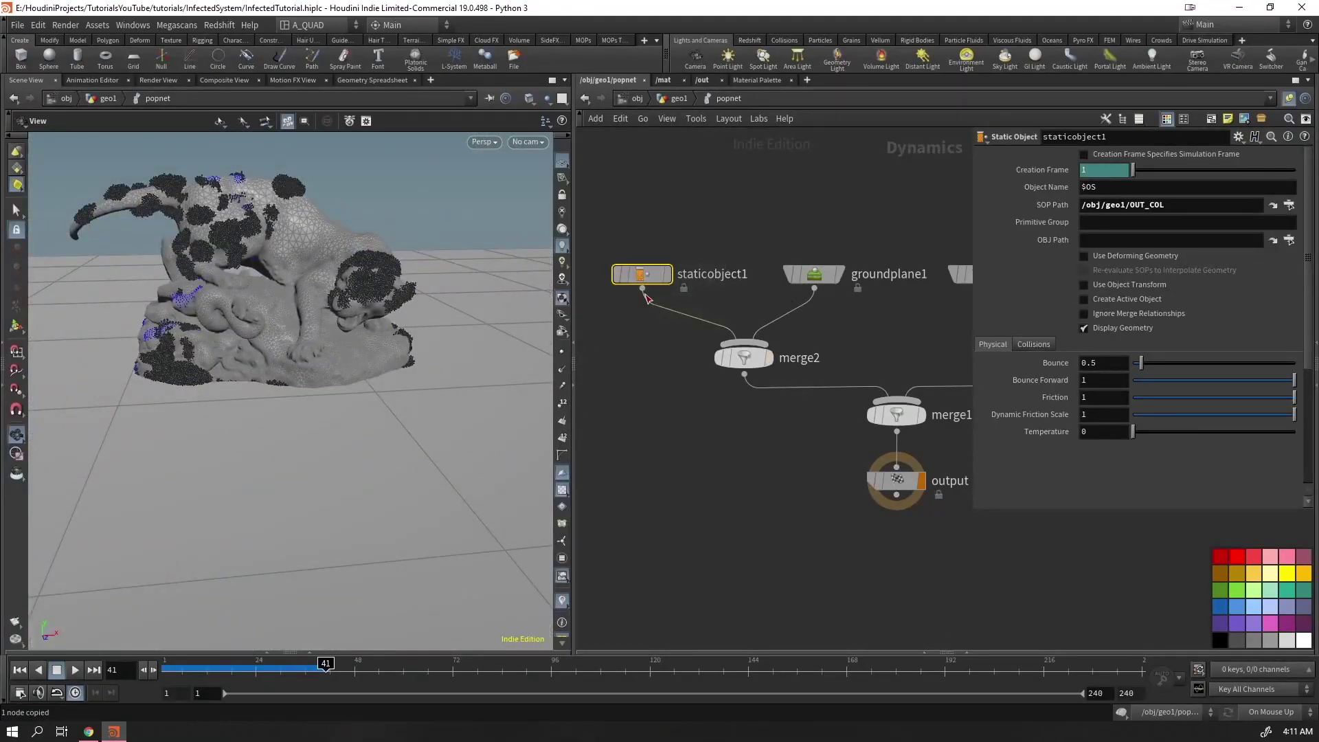
# Turn off Display Geometry on staticobject1 and enable the Collision Guide for its RBD Solver collision volume
pyautogui.click(1025, 348)
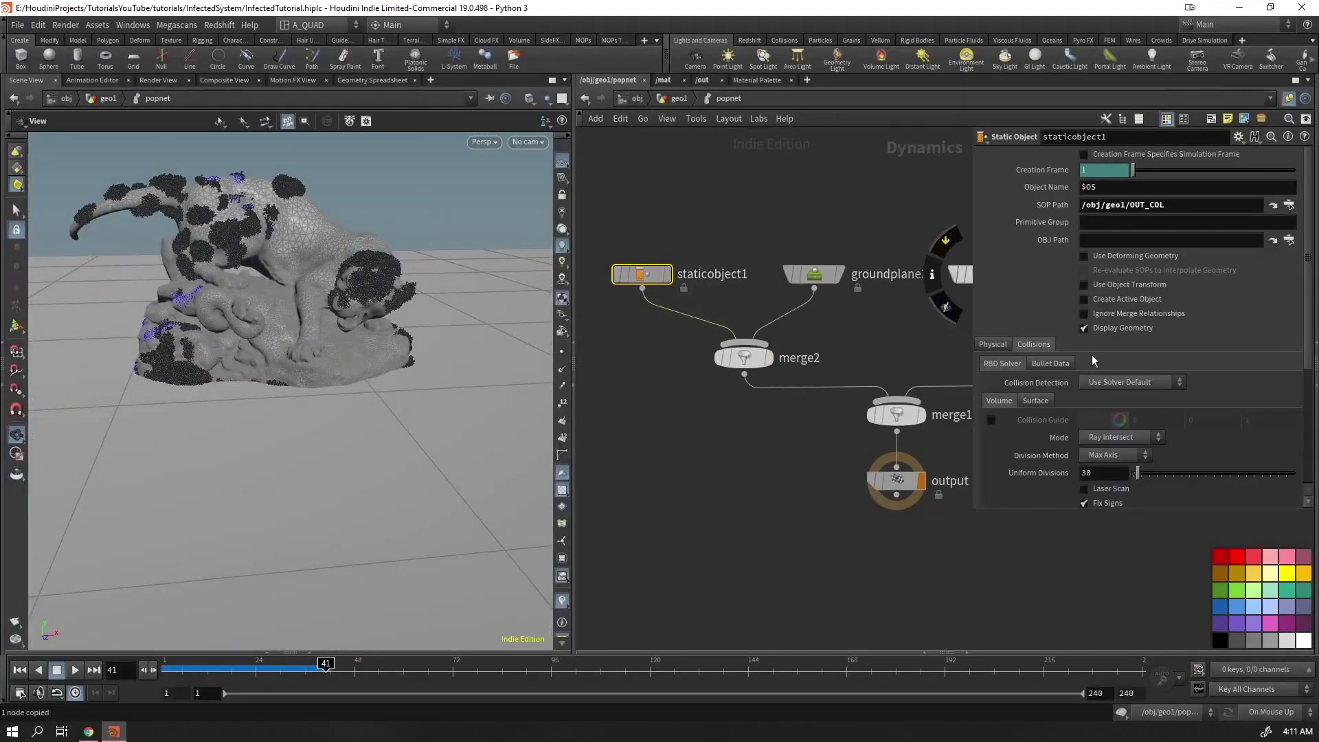
pyautogui.click(1084, 329)
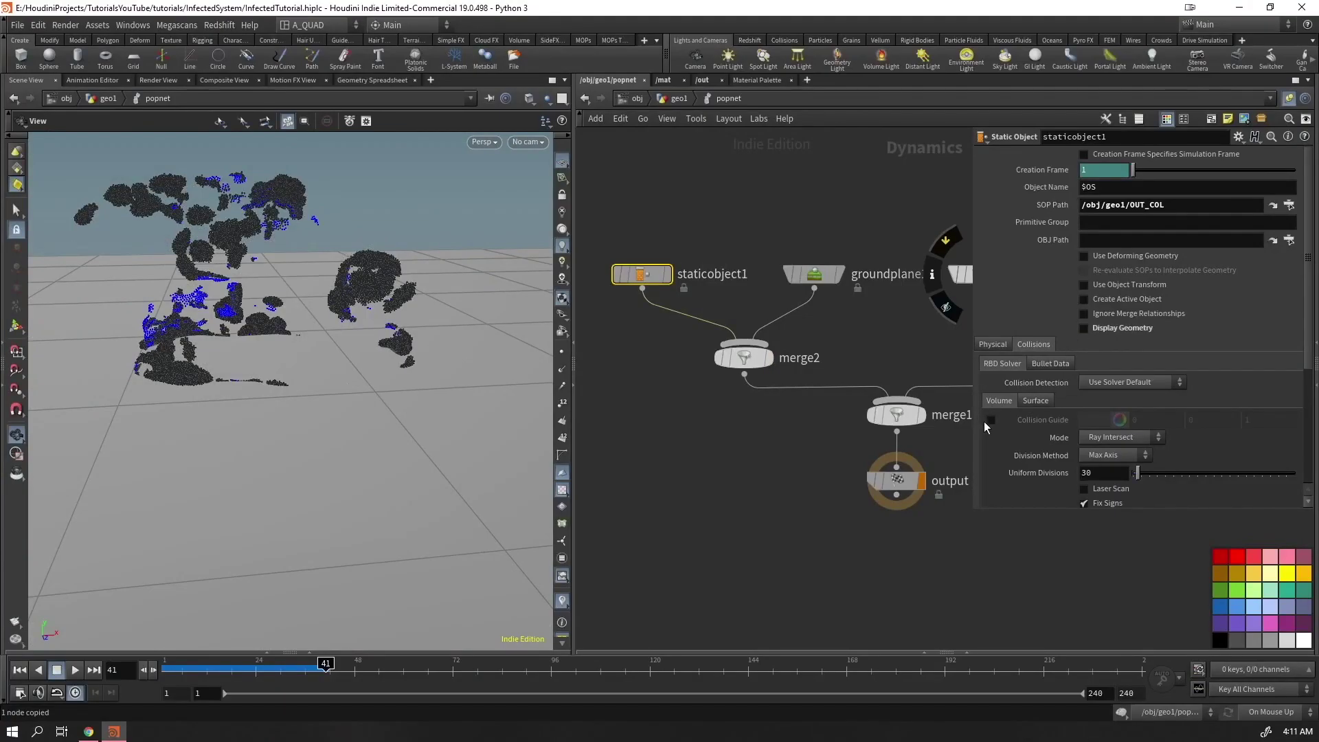
pyautogui.click(990, 420)
# Examine how closely the collision guide follows the model's shape and the surrounding grains
pyautogui.scroll(6, 383, 339)
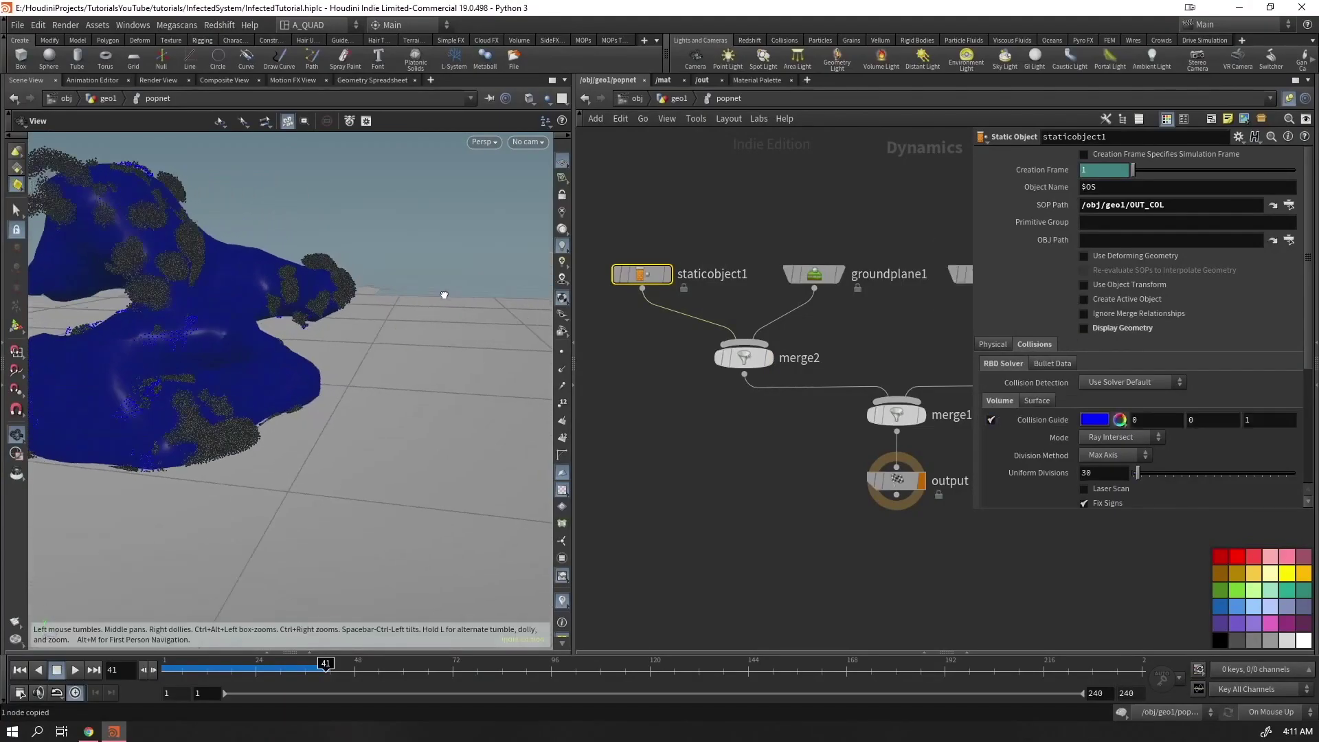
pyautogui.moveTo(313, 240); pyautogui.dragTo(403, 230)
pyautogui.scroll(4, 264, 283)
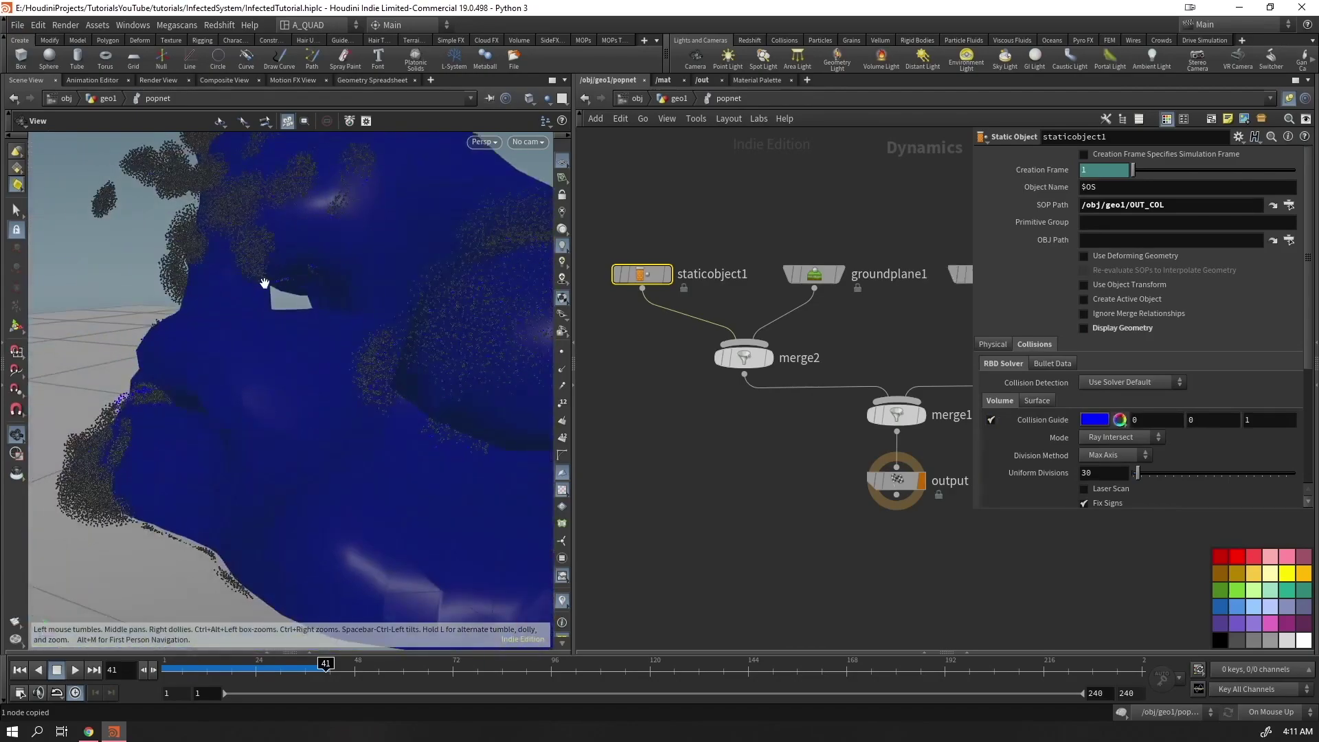
pyautogui.scroll(-10, 298, 331)
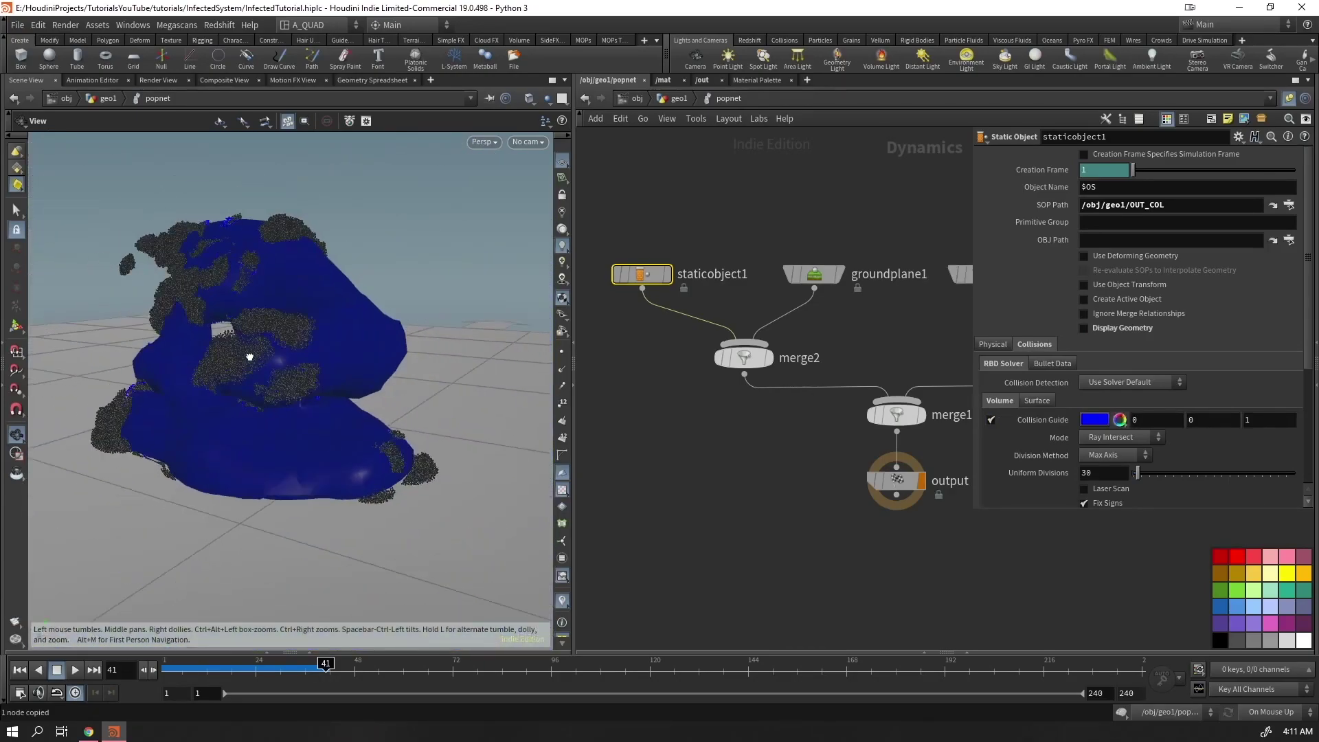
pyautogui.scroll(2, 253, 359)
pyautogui.scroll(3, 250, 332)
pyautogui.scroll(-3, 327, 282)
pyautogui.moveTo(327, 282); pyautogui.dragTo(465, 344)
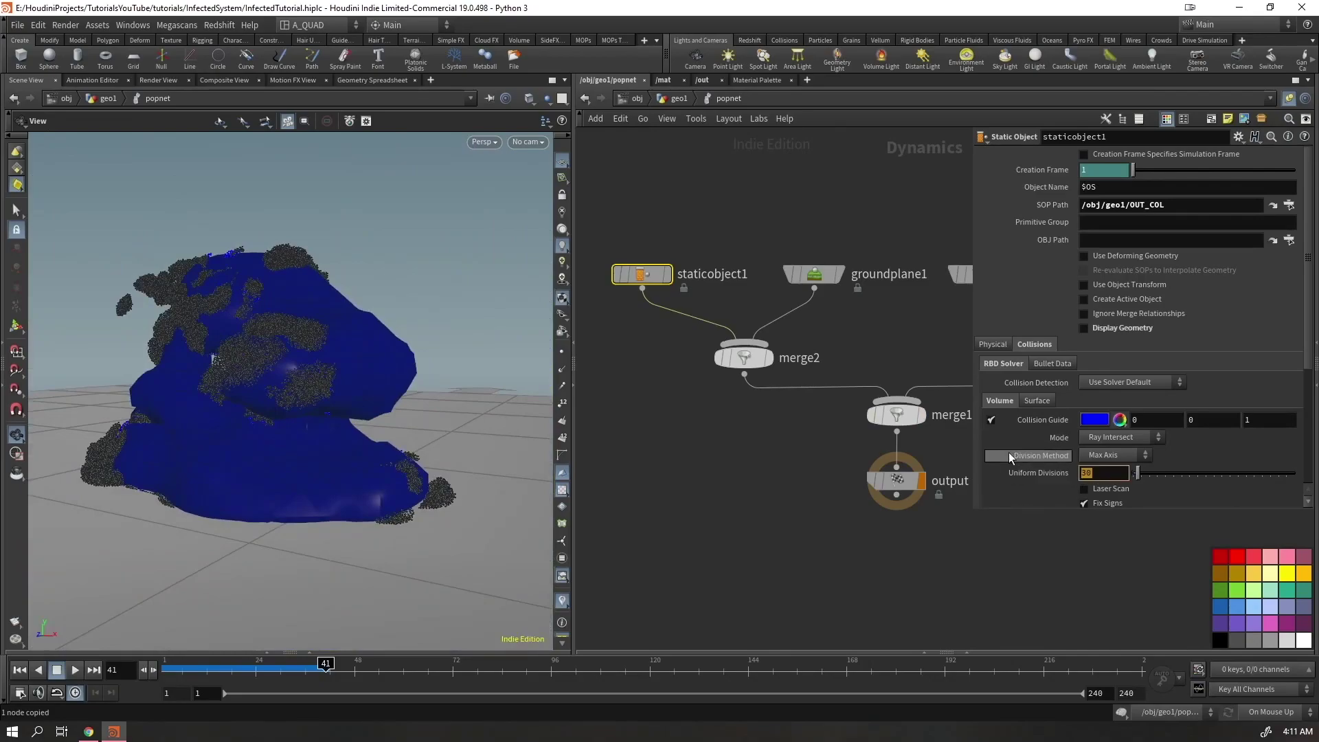
# Try 120 Uniform Divisions for the collision volume, inspect the guide at frame 1, and set the divisions back to 30
pyautogui.write('110')
pyautogui.press('Return')
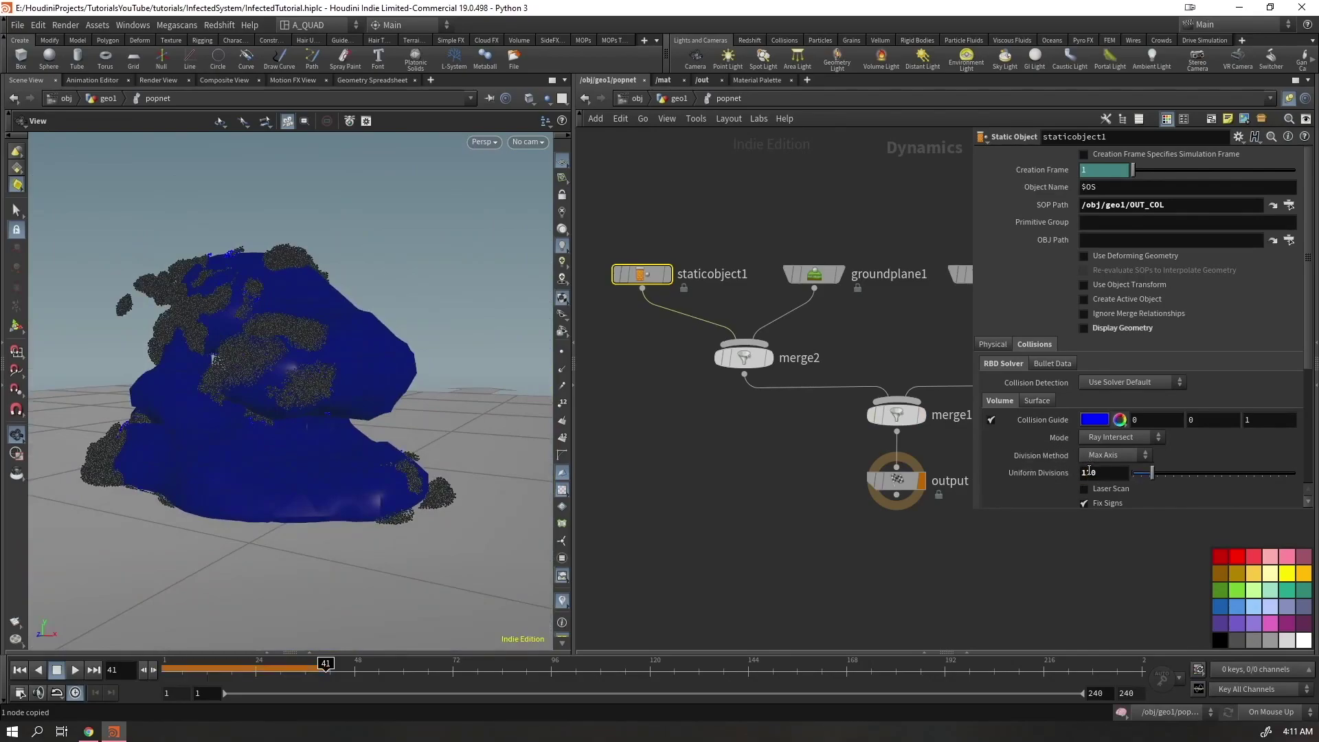
pyautogui.hotkey('ctrl', 'Up')
pyautogui.moveTo(279, 410)
pyautogui.mouseDown()
pyautogui.moveTo(231, 382)
pyautogui.moveTo(303, 400)
pyautogui.mouseUp()
pyautogui.moveTo(303, 400); pyautogui.dragTo(368, 373, button='right')
pyautogui.moveTo(368, 374); pyautogui.dragTo(316, 384, button='middle')
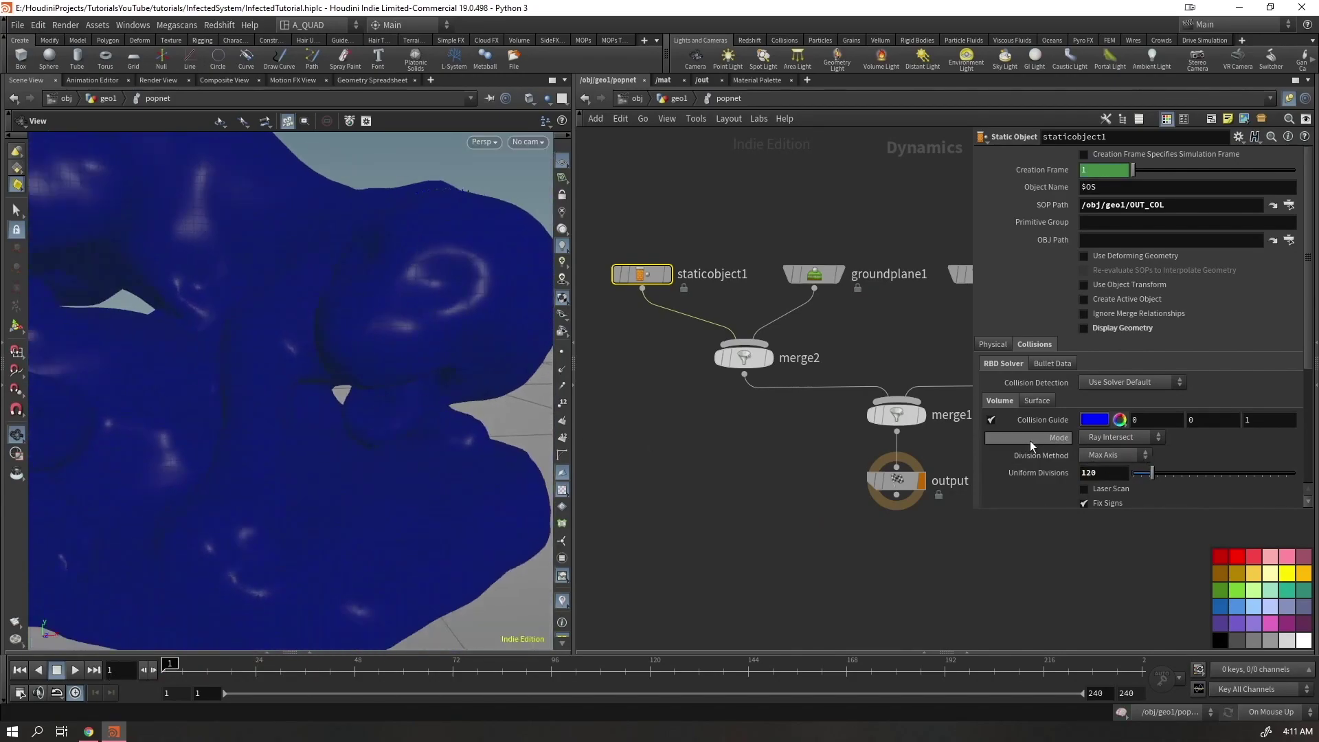
pyautogui.write('30')
pyautogui.press('Return')
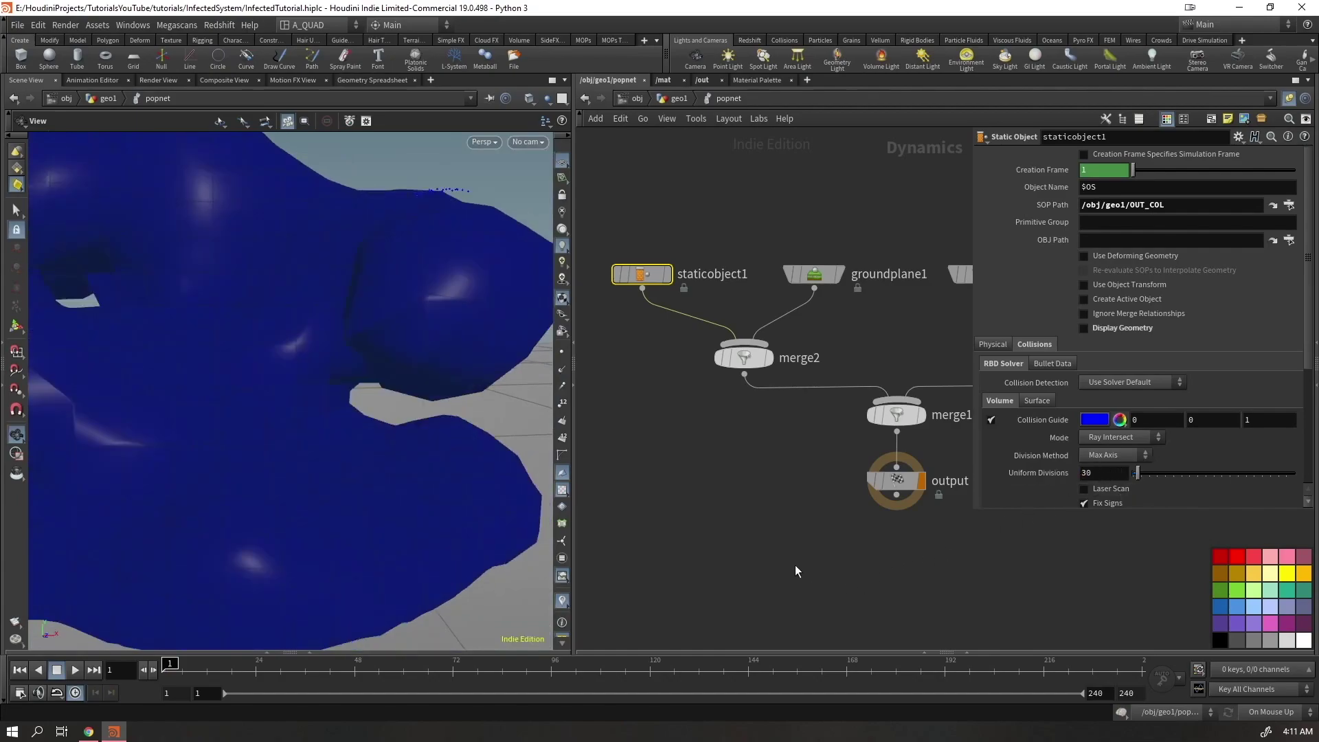
# In geo1, branch a new null from vdbfrompolygons1, place it beside OUT_COL, and name it OUT_COL_VOL
pyautogui.scroll(-5, 1111, 469)
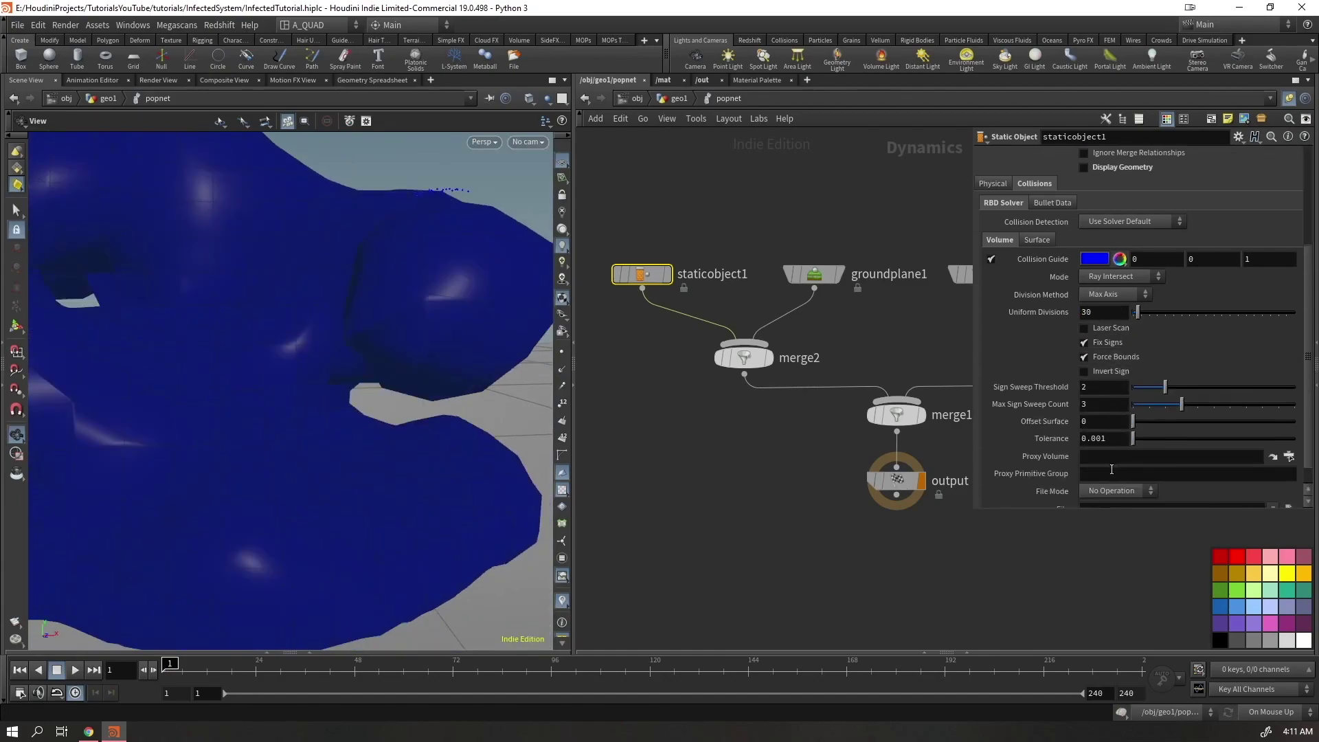
pyautogui.click(659, 97)
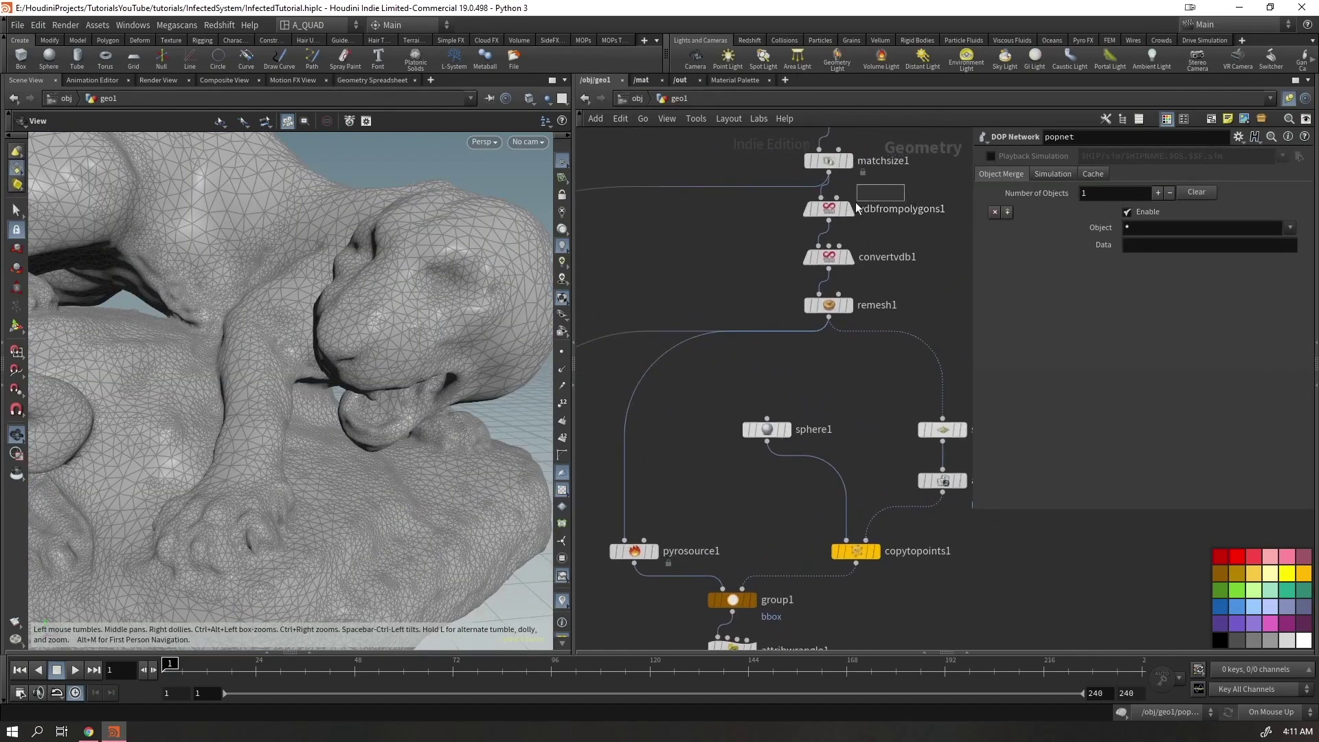
pyautogui.click(835, 206)
pyautogui.moveTo(742, 251); pyautogui.dragTo(829, 238, button='middle')
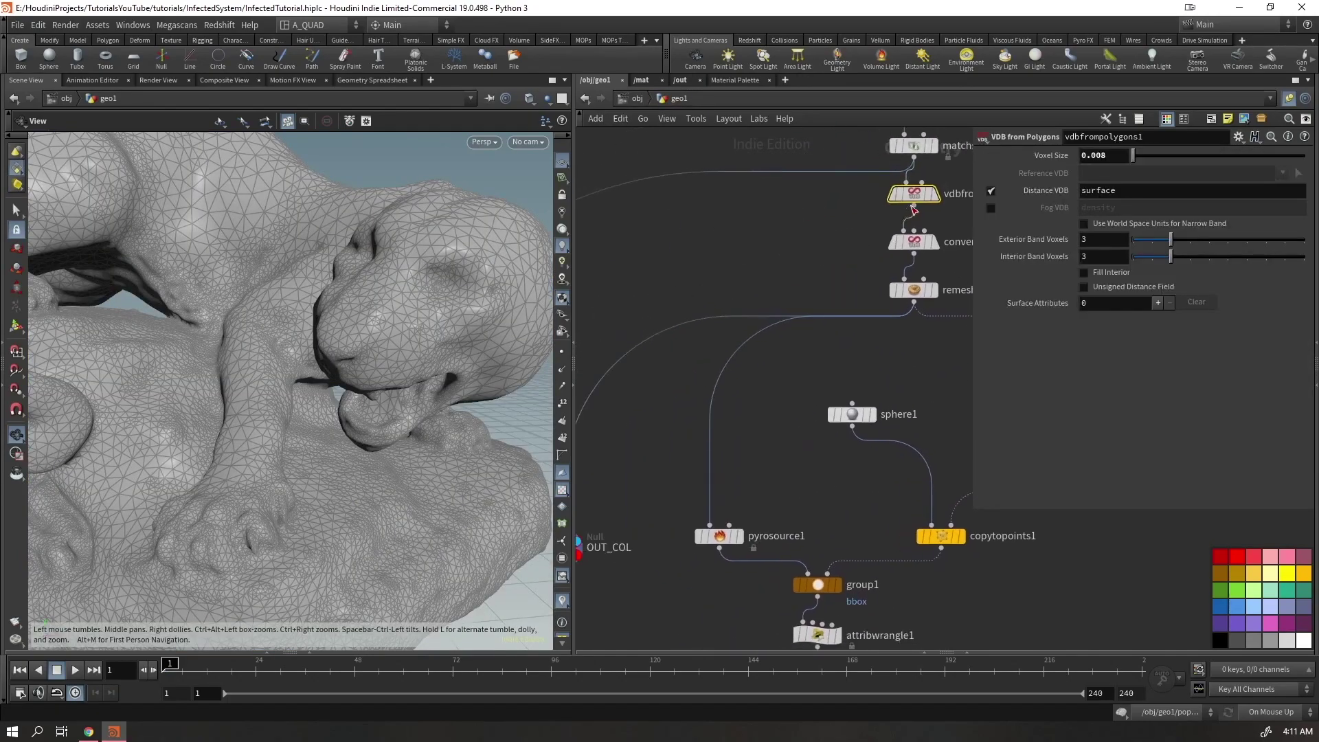
pyautogui.scroll(-4, 768, 307)
pyautogui.click(769, 307)
pyautogui.press('Tab')
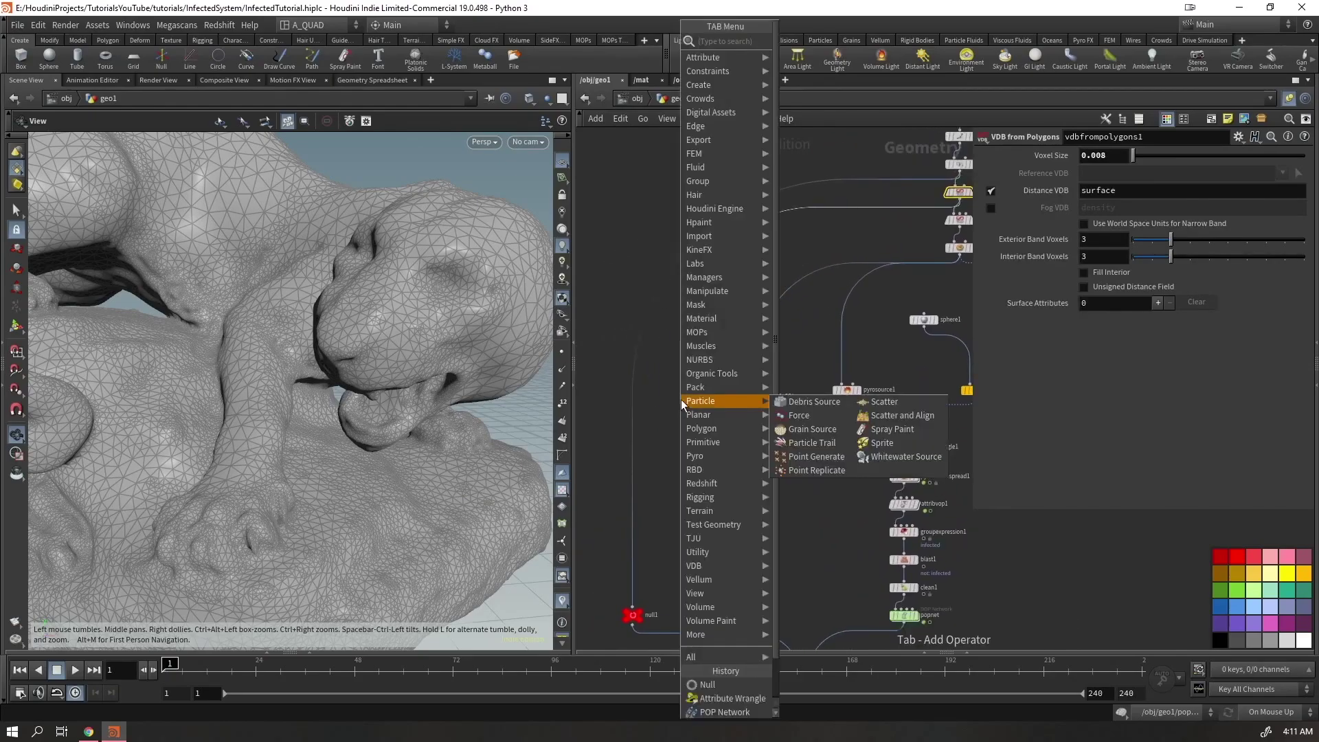
pyautogui.write('nul')
pyautogui.press('Return')
pyautogui.click(679, 402)
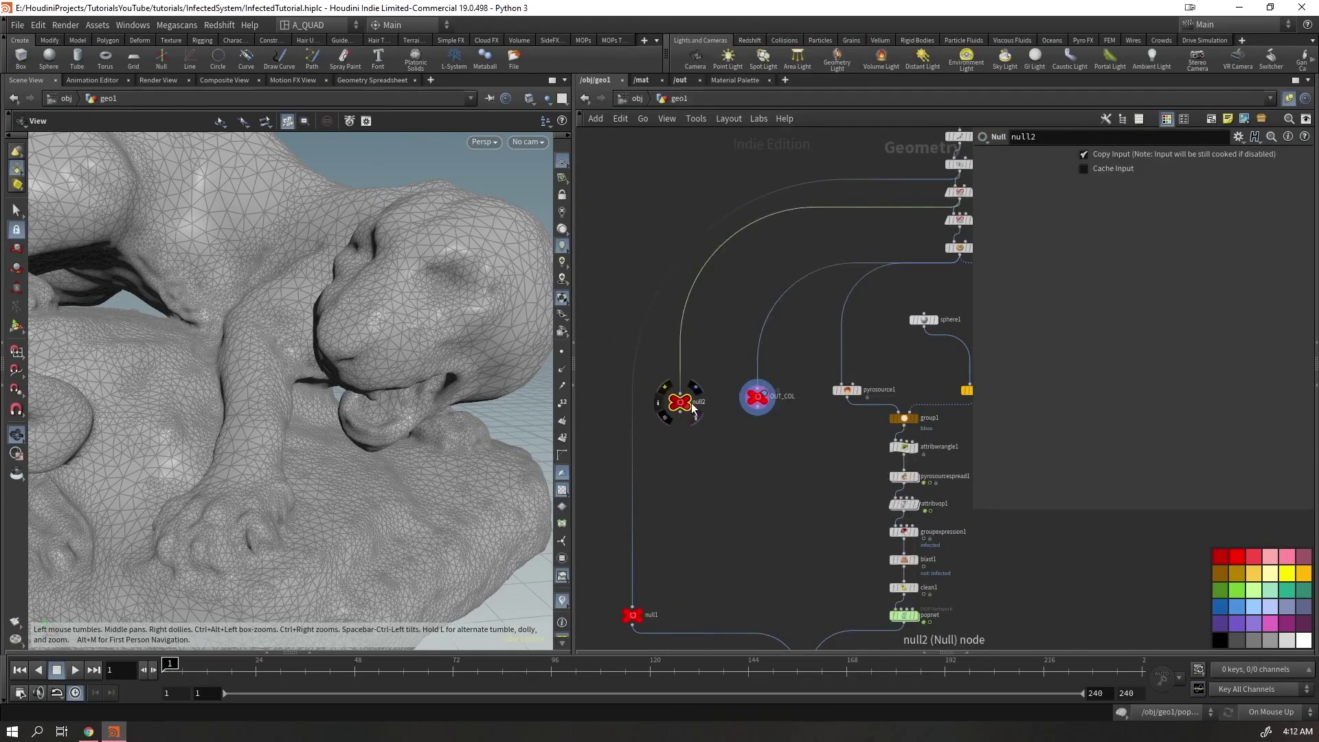
pyautogui.moveTo(684, 407); pyautogui.dragTo(692, 407)
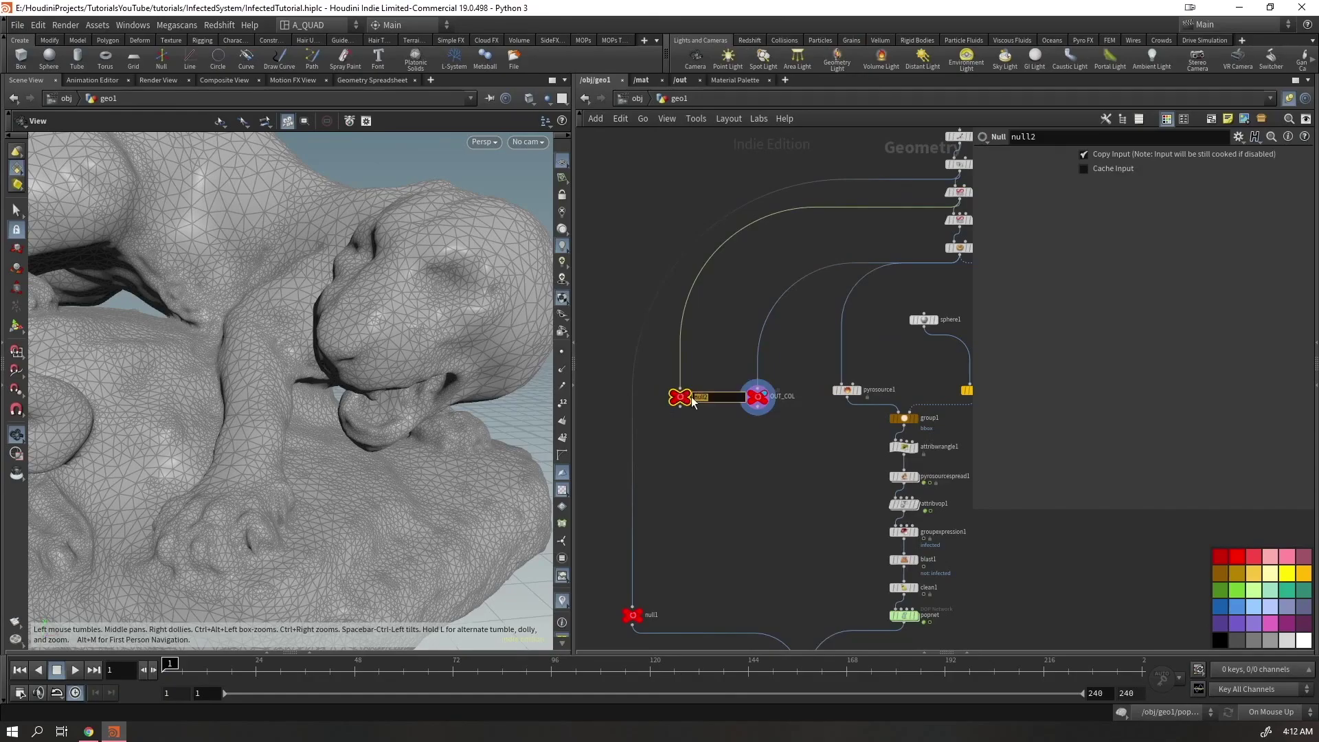
pyautogui.moveTo(692, 401)
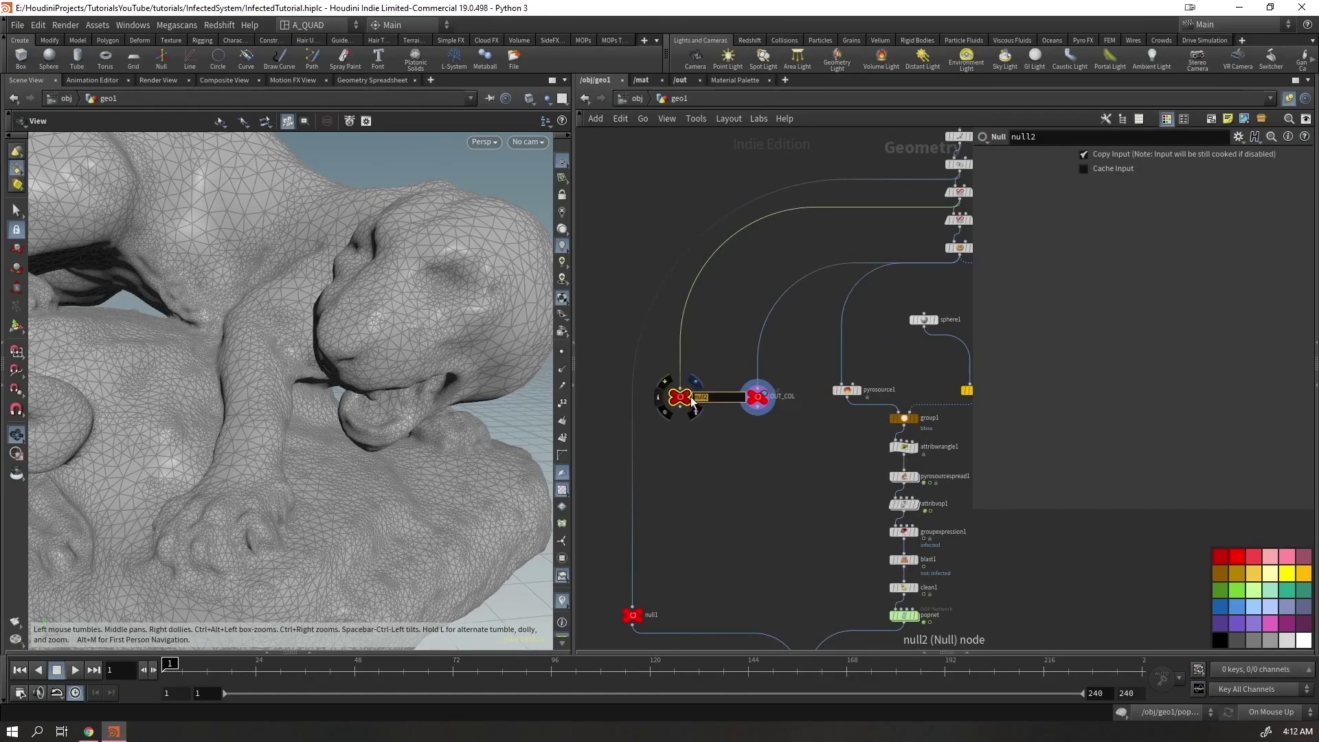
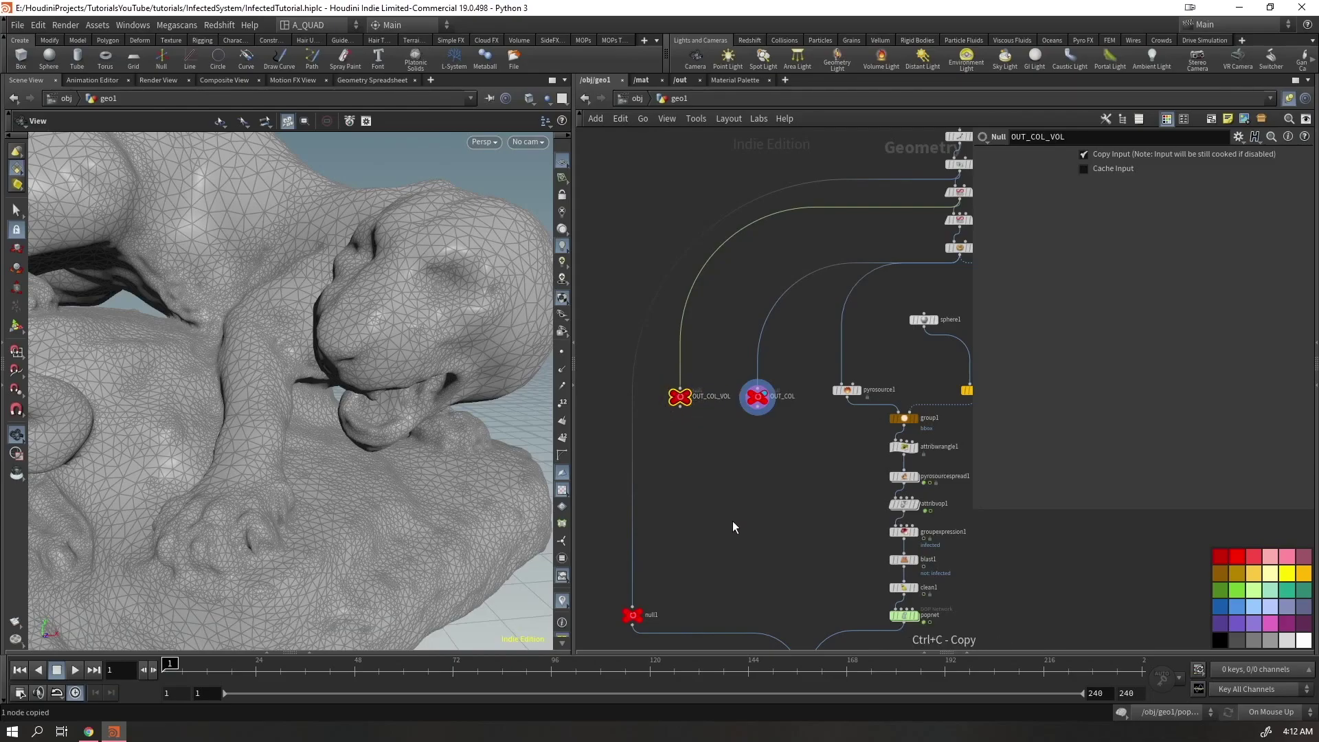
# Inside popnet, set staticobject1's Proxy Volume to /obj/geo1/OUT_COL_VOL and its collision volume Mode to Volume Sample
pyautogui.moveTo(732, 521); pyautogui.dragTo(617, 450, button='middle')
pyautogui.click(790, 539)
pyautogui.press('Return')
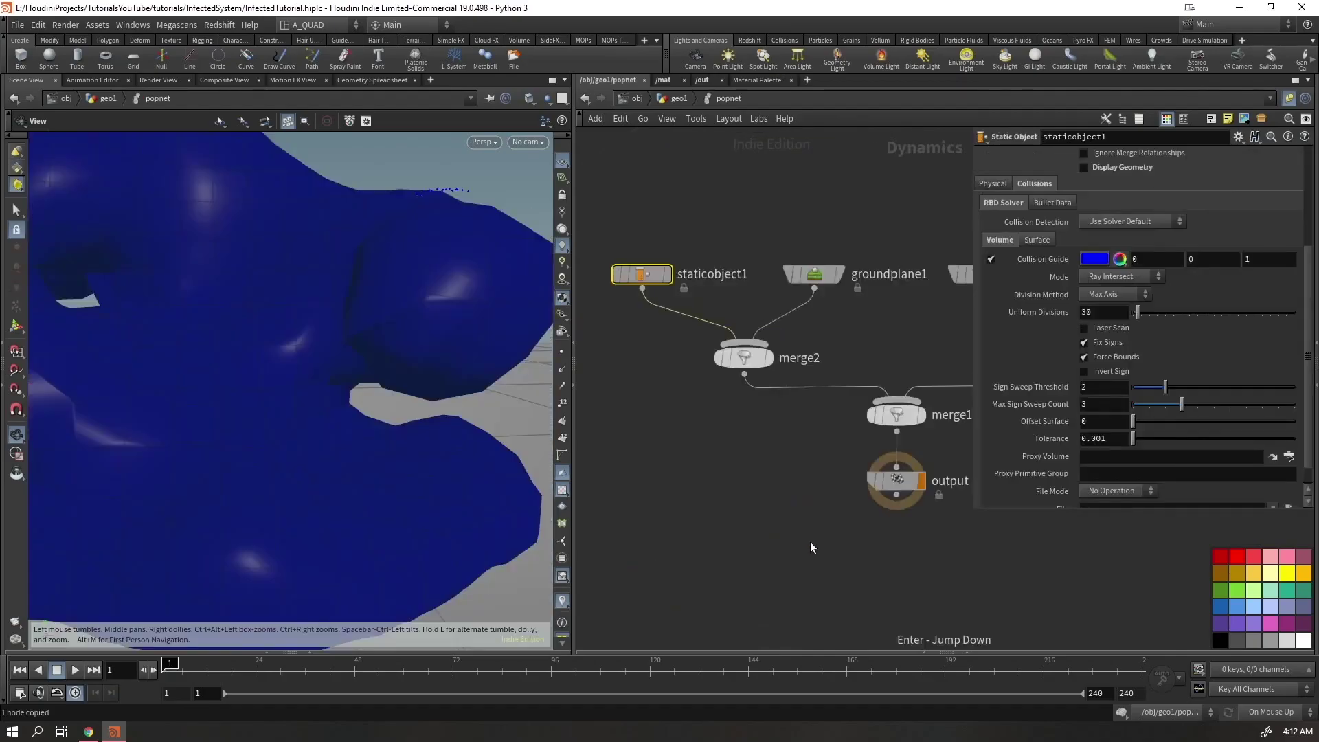
pyautogui.scroll(-1, 1076, 443)
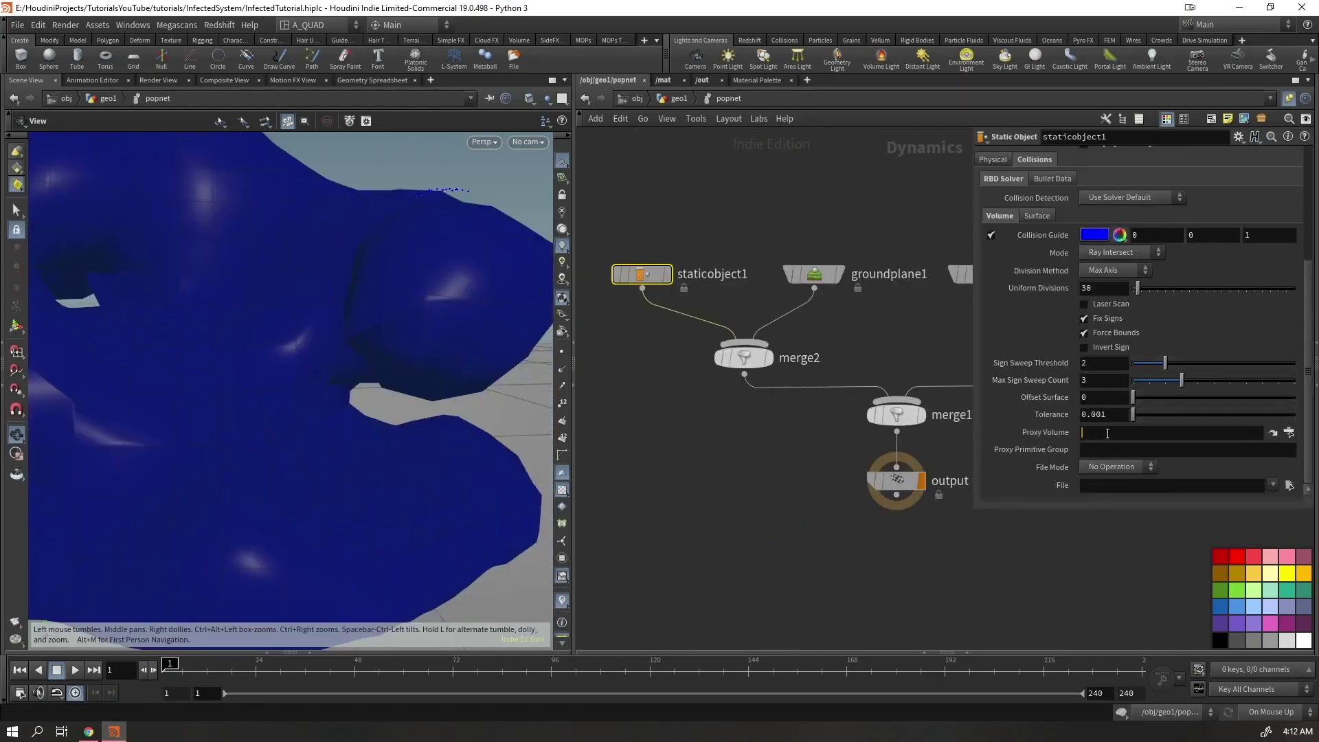
pyautogui.click(1105, 433)
pyautogui.press('Return')
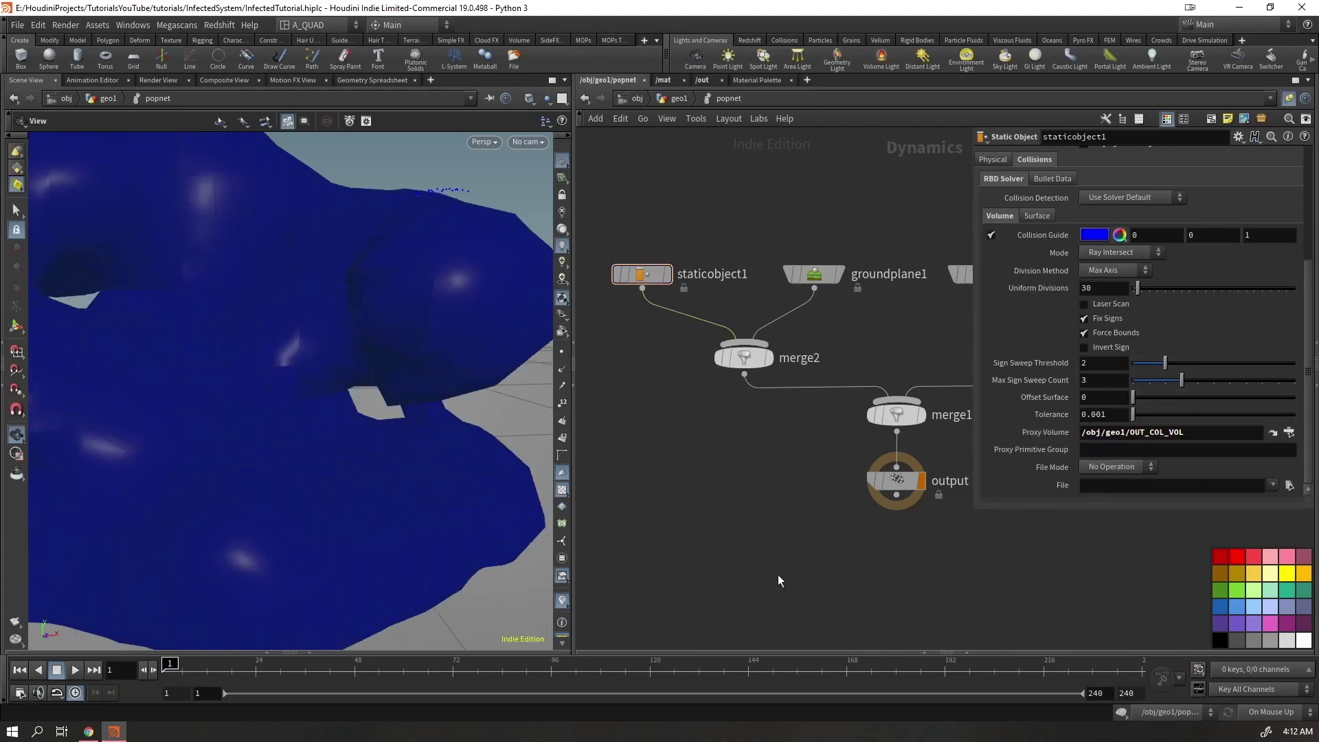
pyautogui.click(1107, 253)
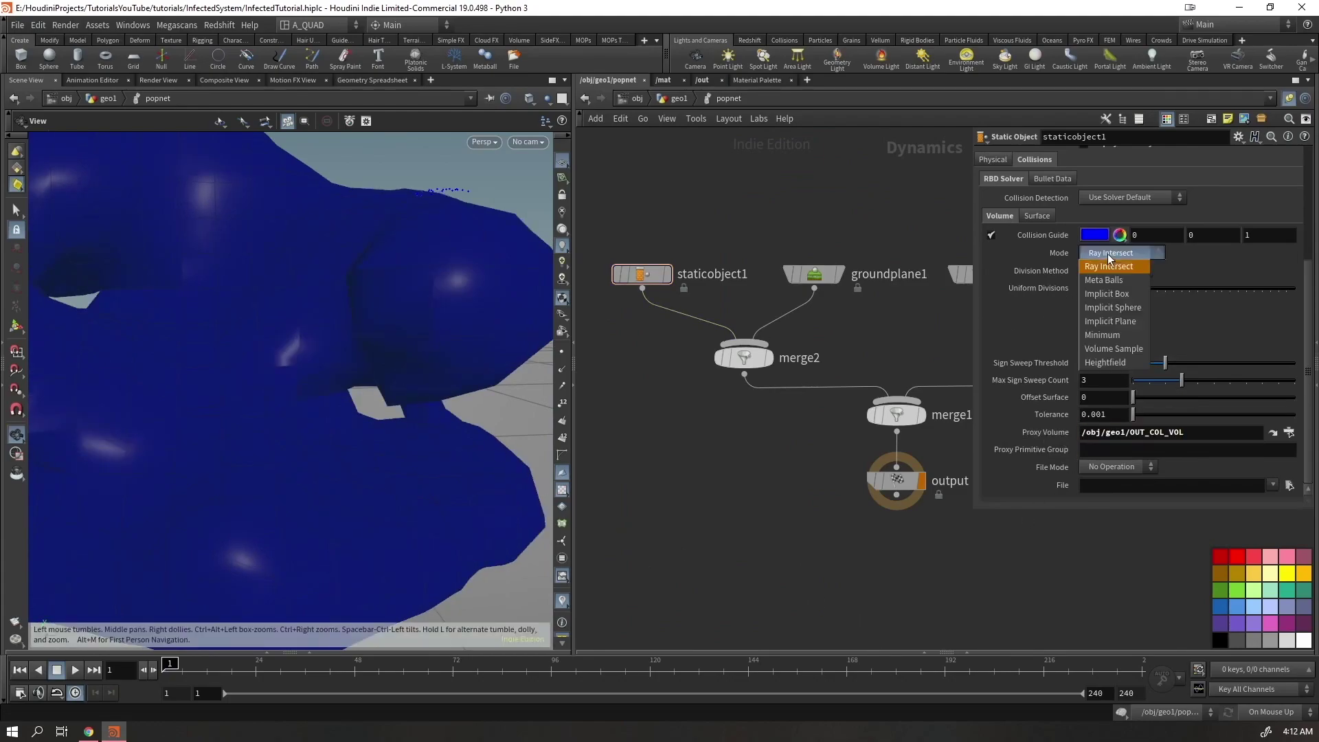
pyautogui.click(1114, 348)
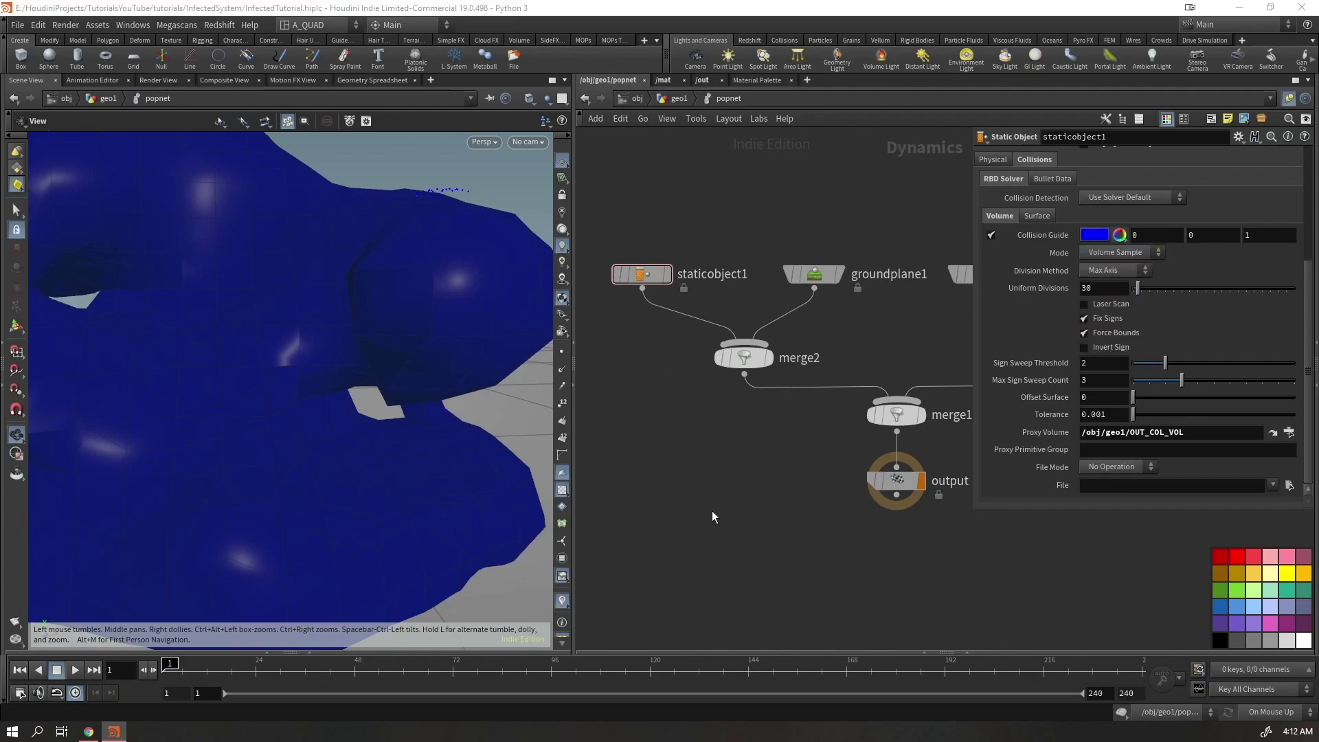
# Examine the collision guide's detail around the whole model and play the first few frames
pyautogui.scroll(-10, 435, 283)
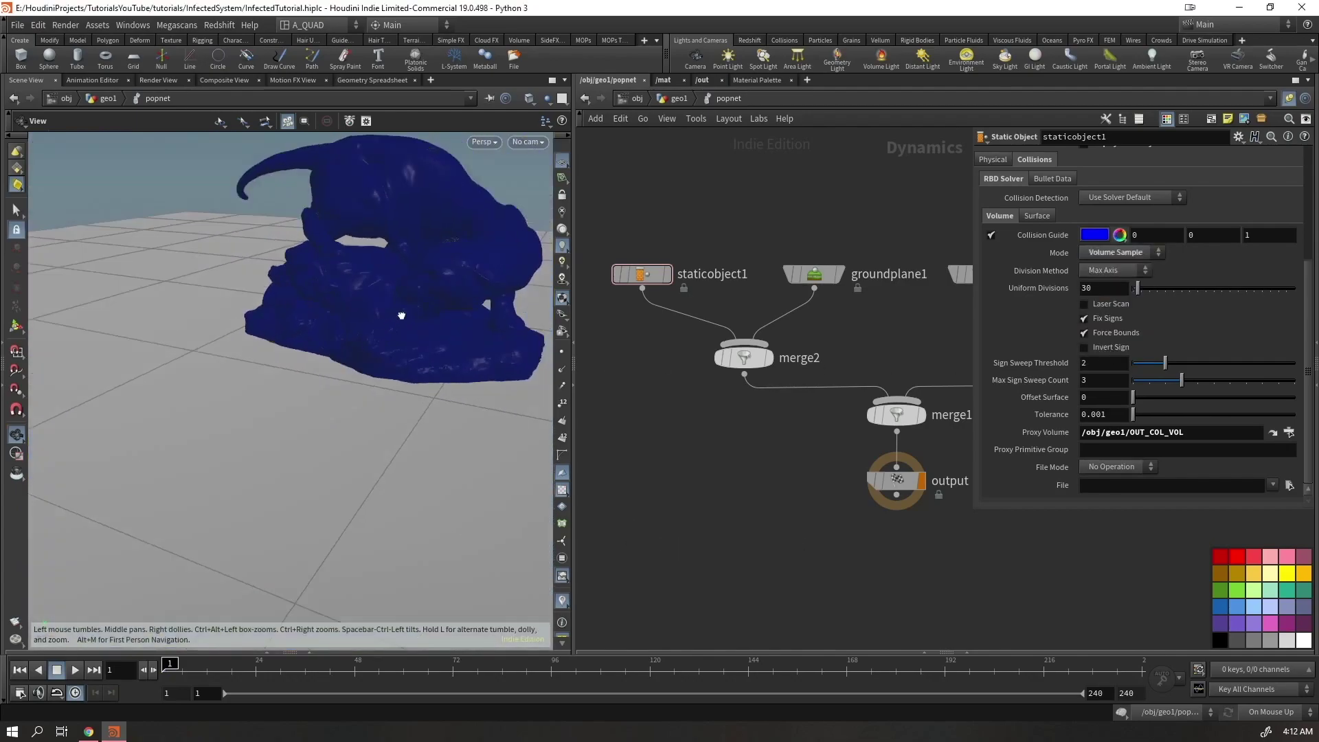
pyautogui.moveTo(402, 315); pyautogui.dragTo(442, 271)
pyautogui.scroll(10, 465, 274)
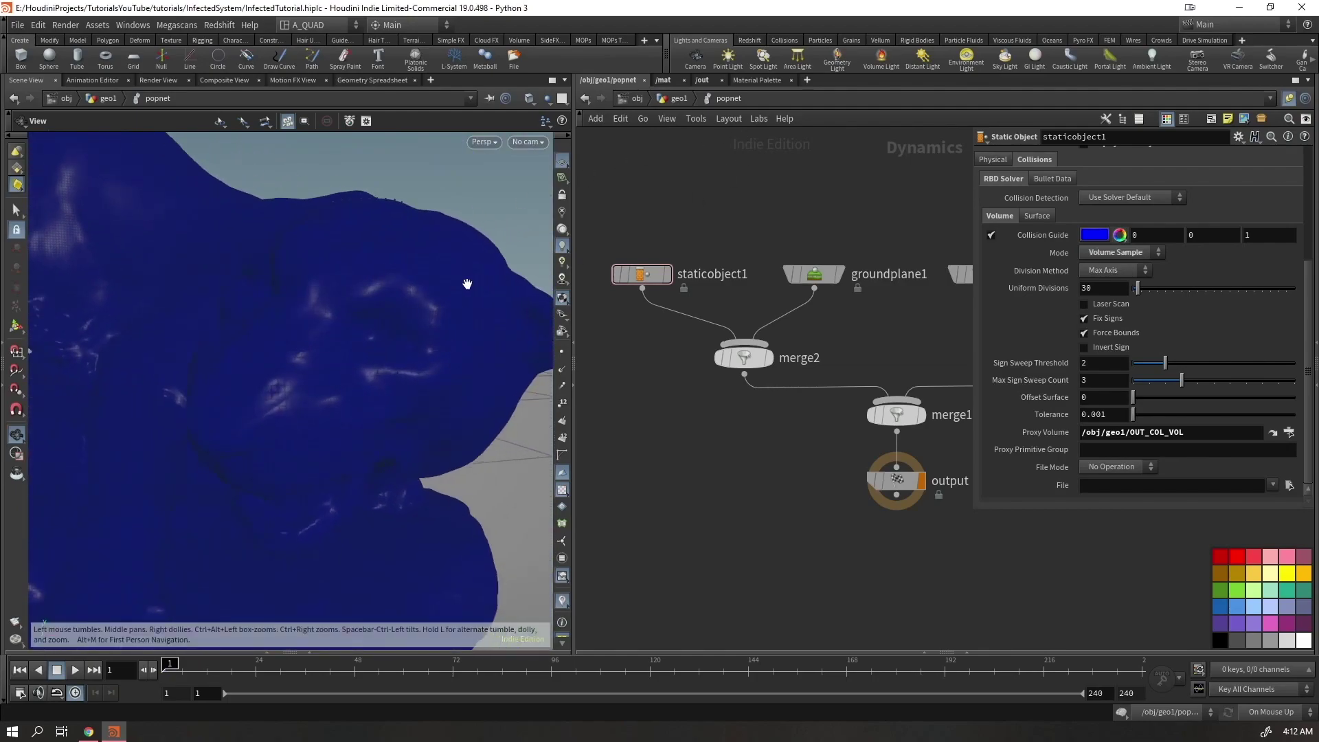
pyautogui.scroll(-10, 467, 284)
pyautogui.moveTo(318, 377); pyautogui.dragTo(289, 391)
pyautogui.scroll(2, 1009, 354)
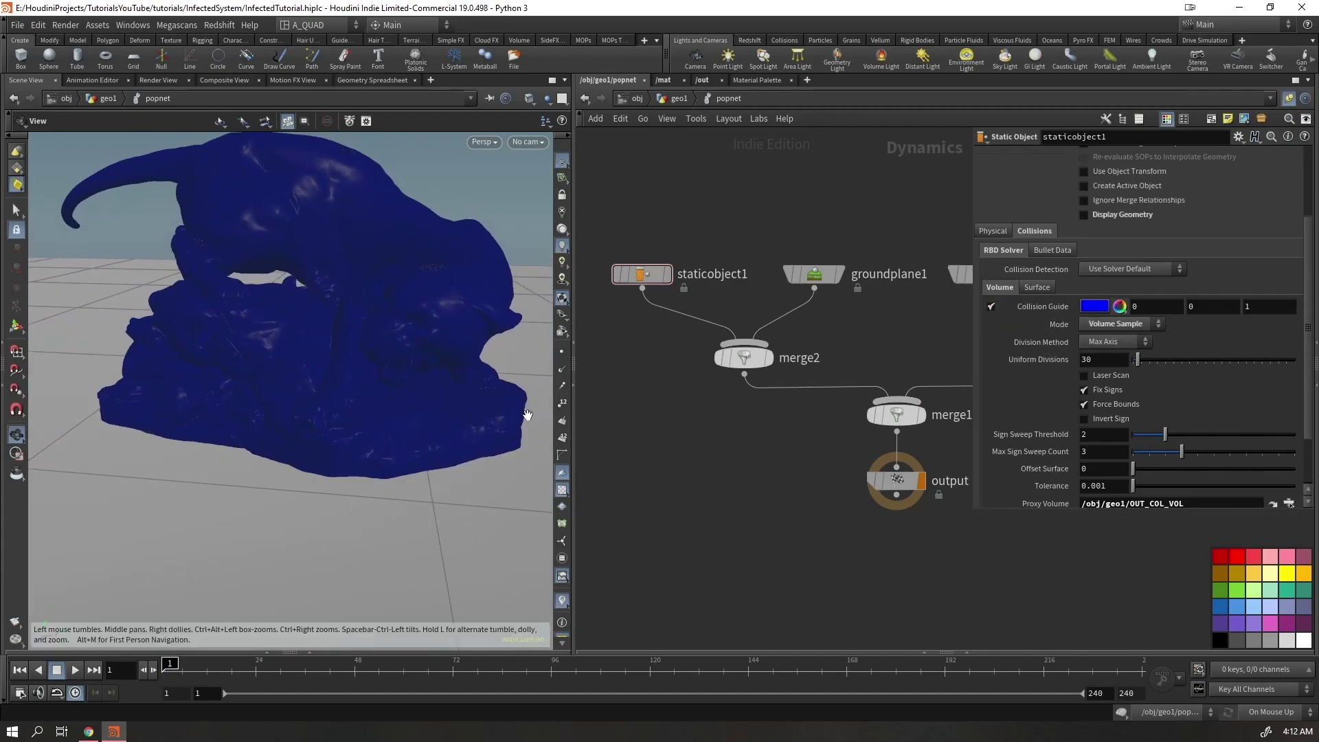
pyautogui.moveTo(524, 405); pyautogui.dragTo(355, 344)
pyautogui.press('Up')
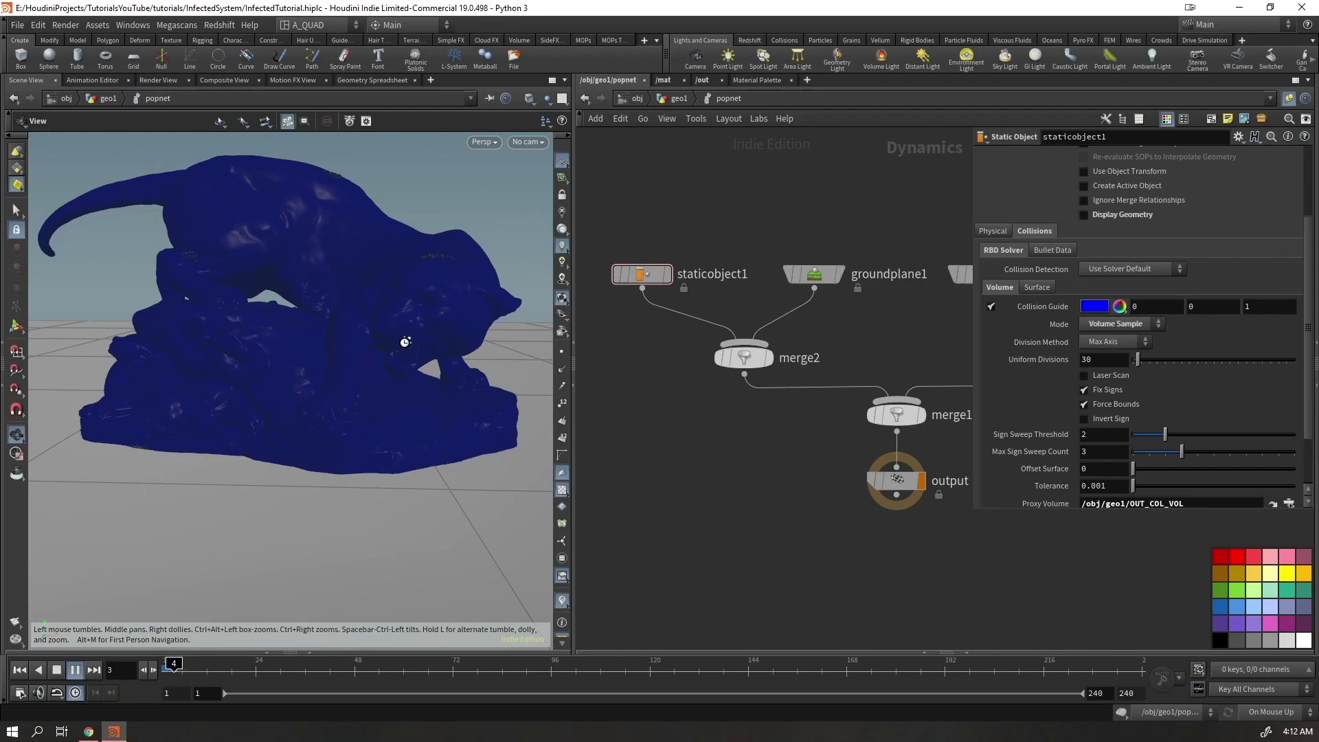
pyautogui.press('Up')
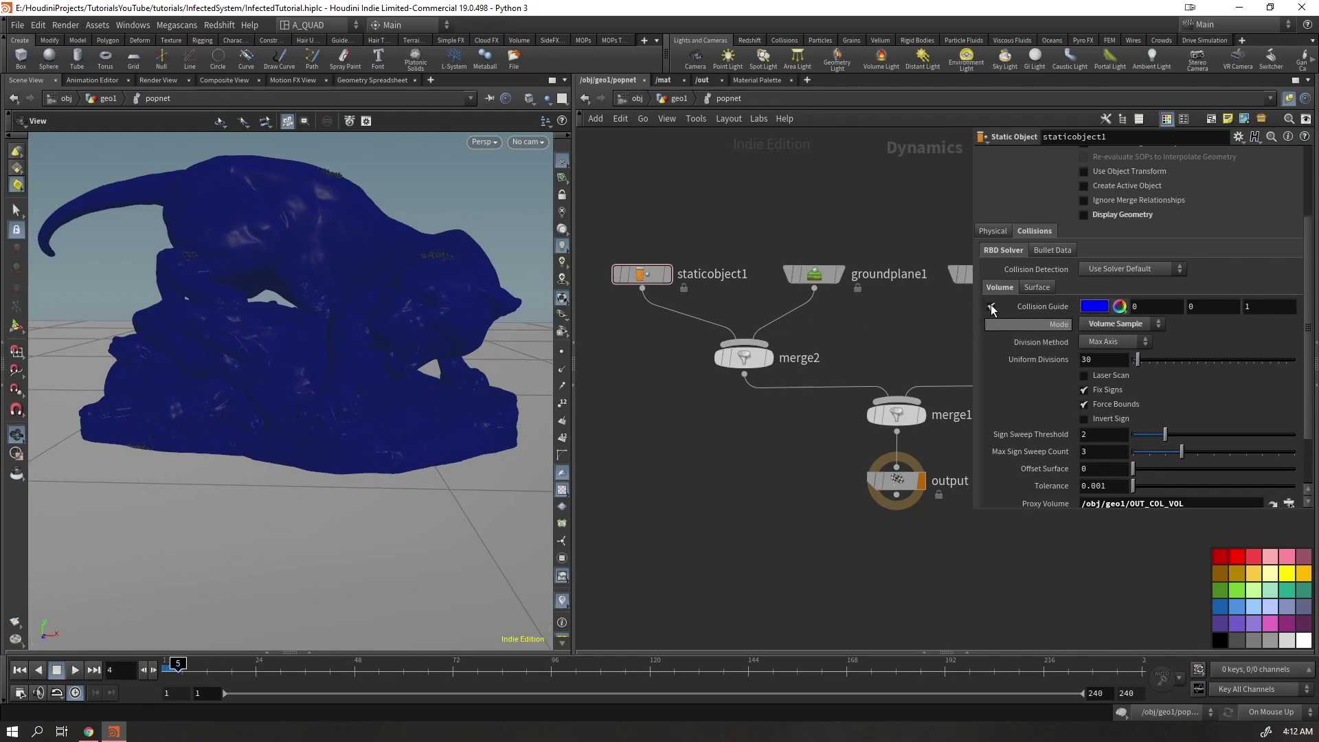
# Turn off the Collision Guide and turn on Display Geometry for staticobject1, and play the simulation to check the growing grains
pyautogui.click(991, 307)
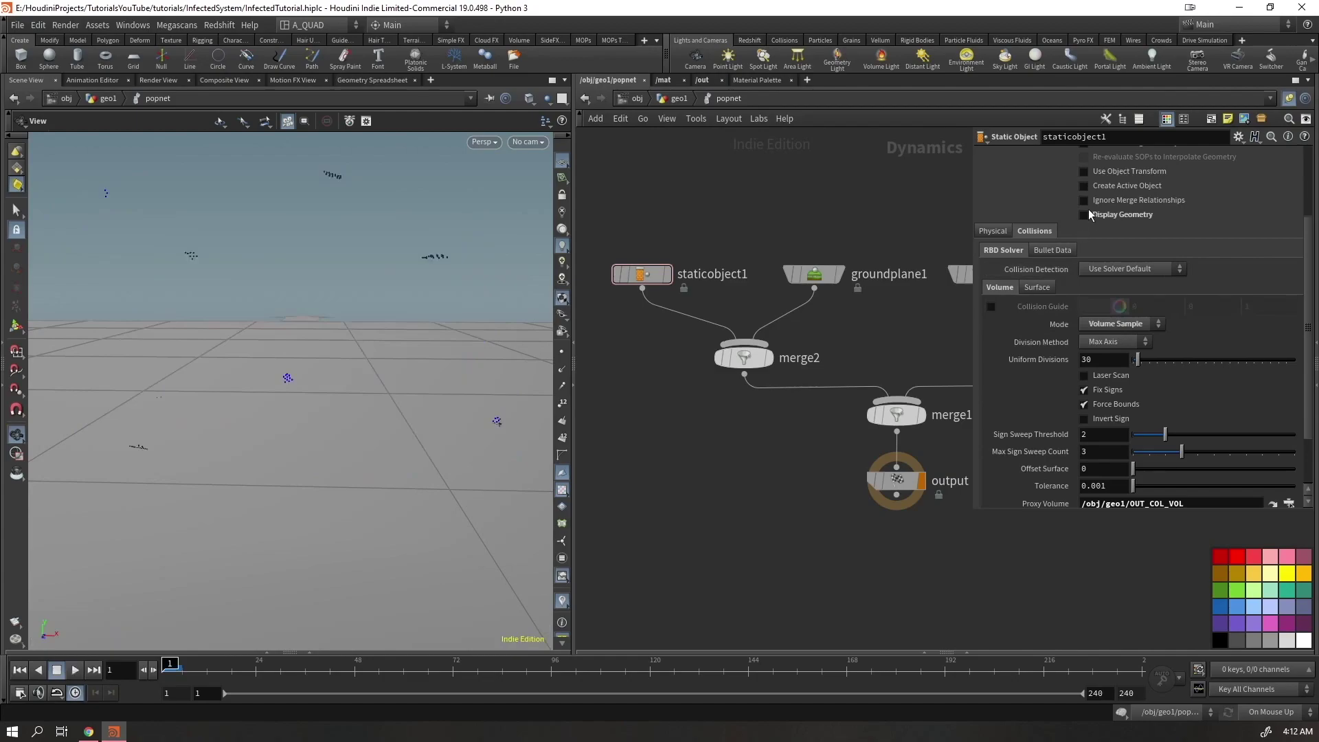
pyautogui.press('Up')
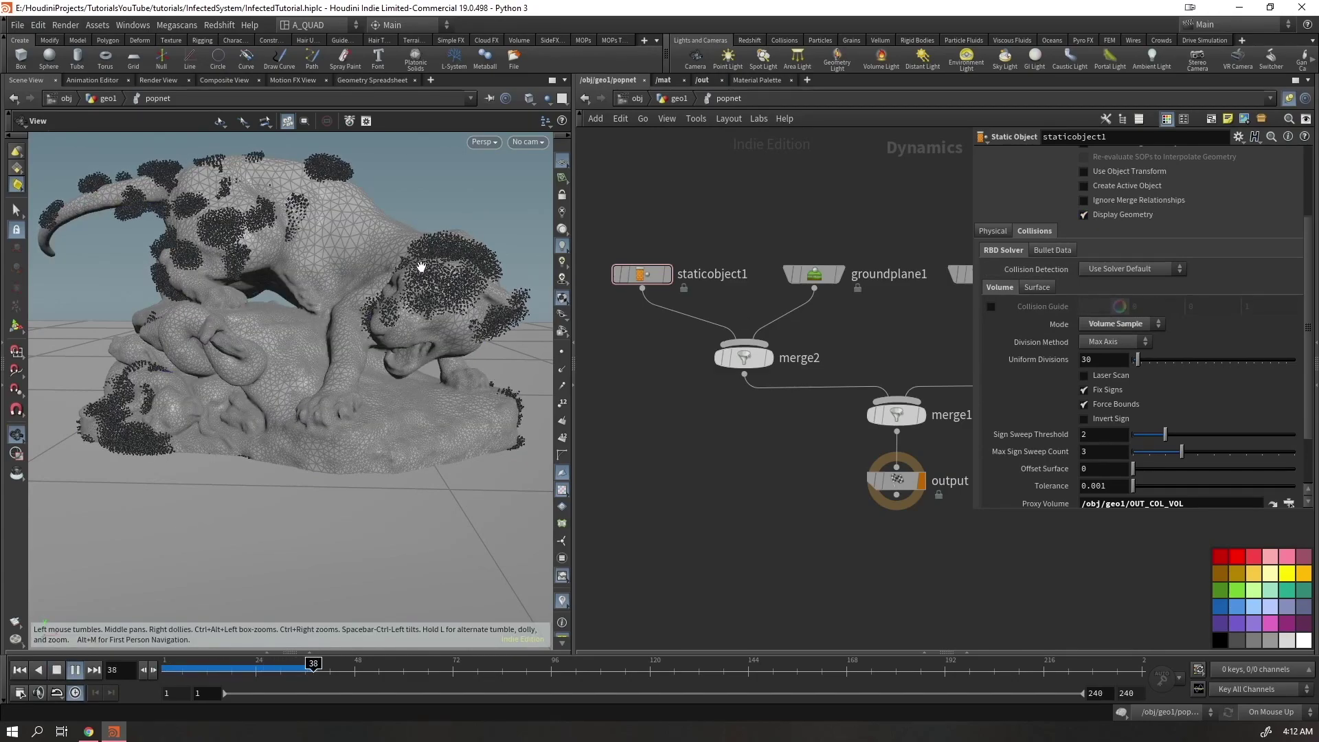
pyautogui.press('Up')
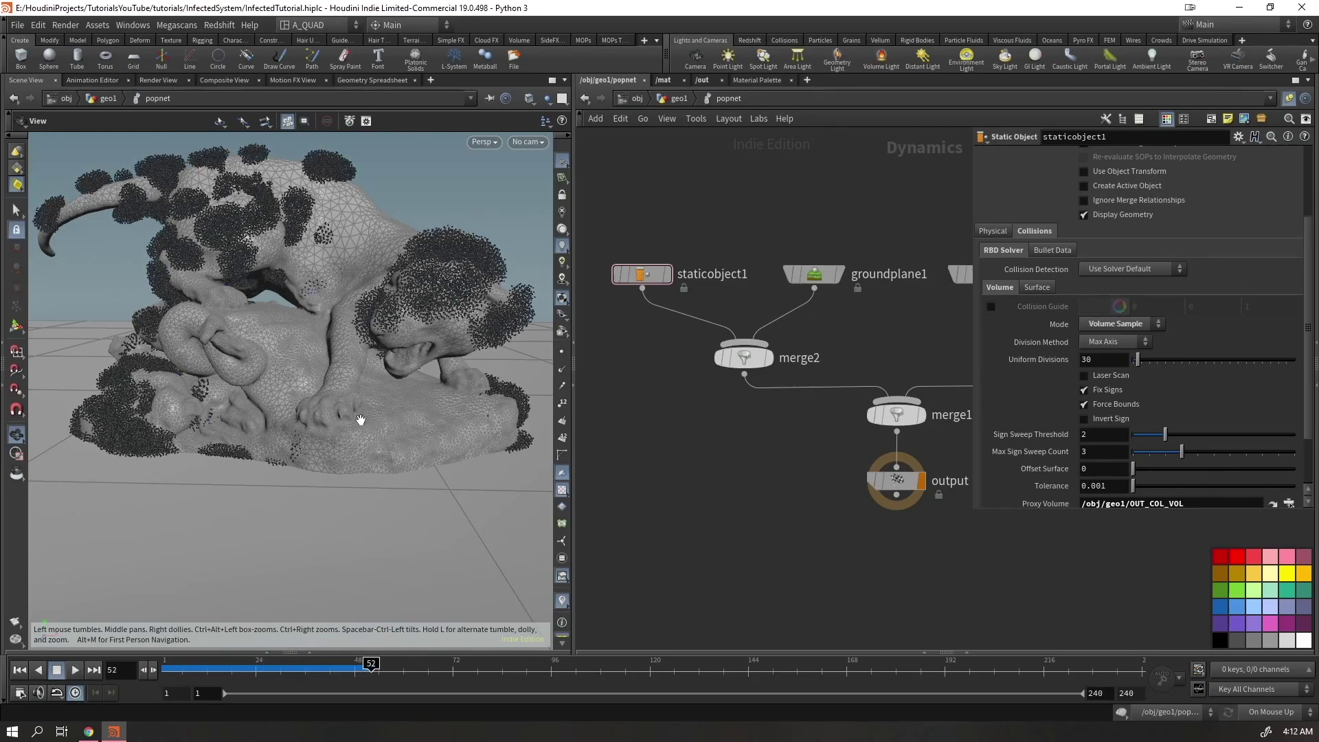
pyautogui.moveTo(353, 415); pyautogui.dragTo(278, 275)
pyautogui.press('Up')
# Inspect the underside of the model for infected points below the ground plane
pyautogui.moveTo(235, 273); pyautogui.dragTo(307, 318, button='middle')
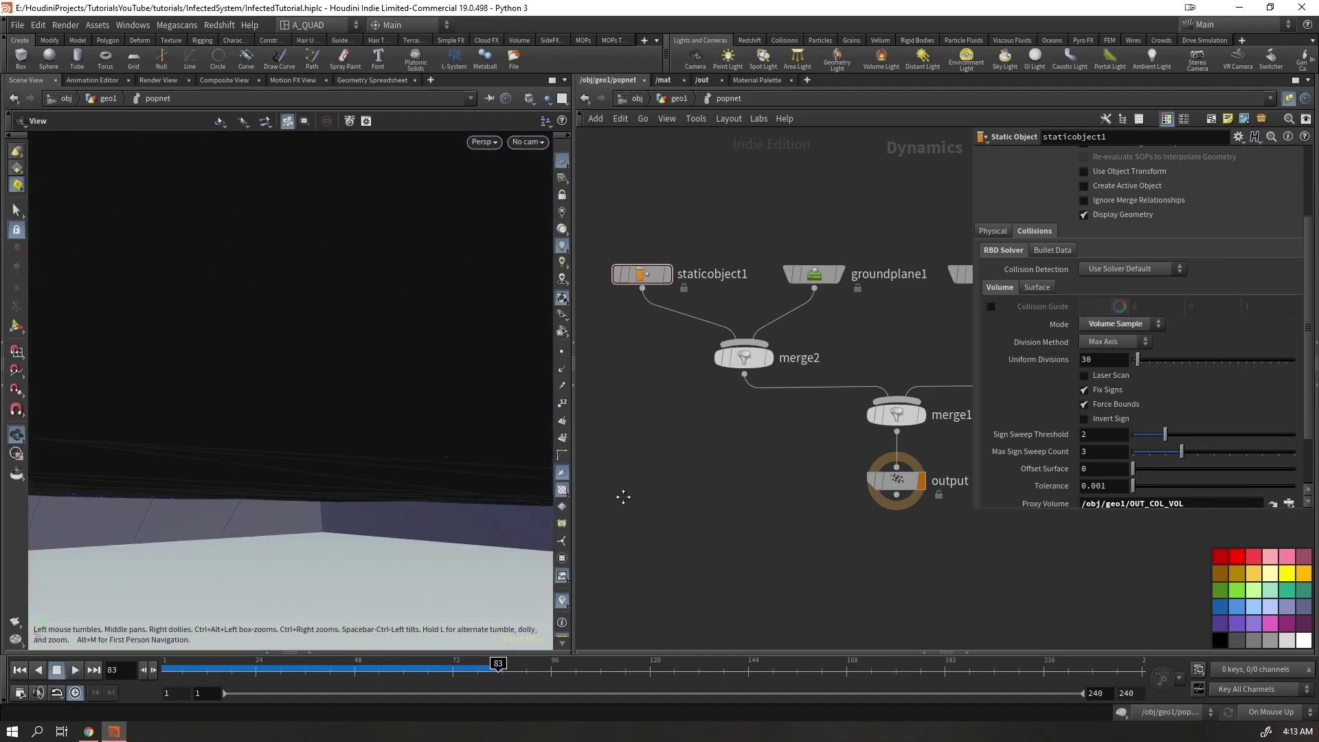
pyautogui.moveTo(536, 481); pyautogui.dragTo(533, 309)
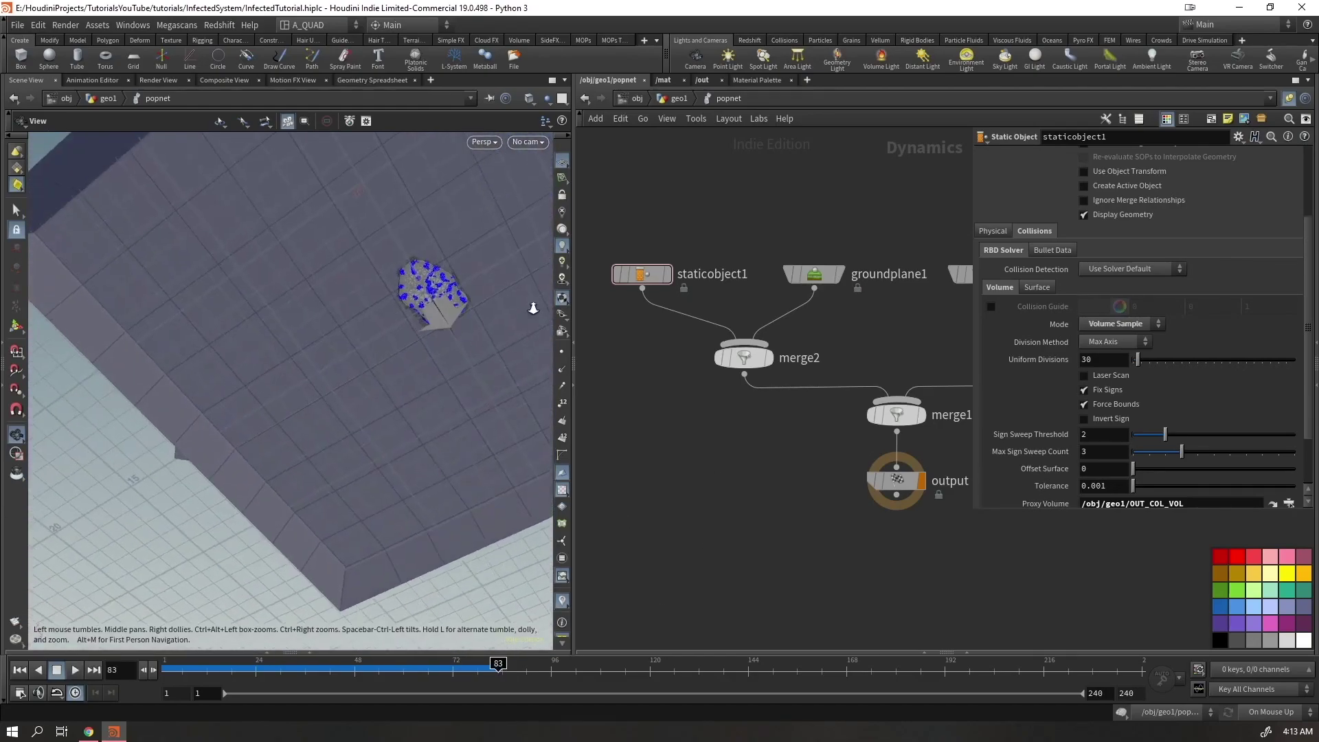
pyautogui.moveTo(533, 309); pyautogui.dragTo(348, 124, button='right')
pyautogui.moveTo(348, 124); pyautogui.dragTo(251, 386, button='middle')
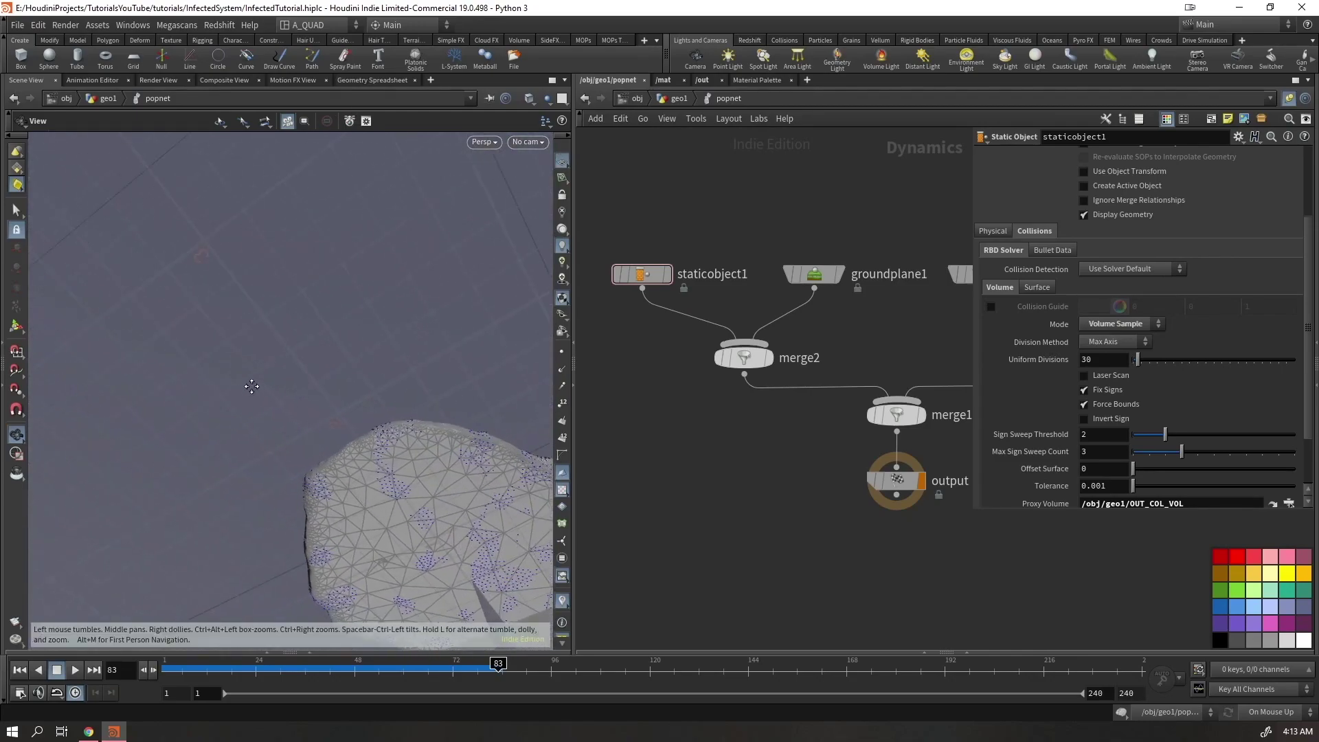
pyautogui.moveTo(251, 386); pyautogui.dragTo(322, 330)
# Turn off the Guide on the source_first_input POP Source
pyautogui.moveTo(893, 288); pyautogui.dragTo(513, 391, button='middle')
pyautogui.click(729, 206)
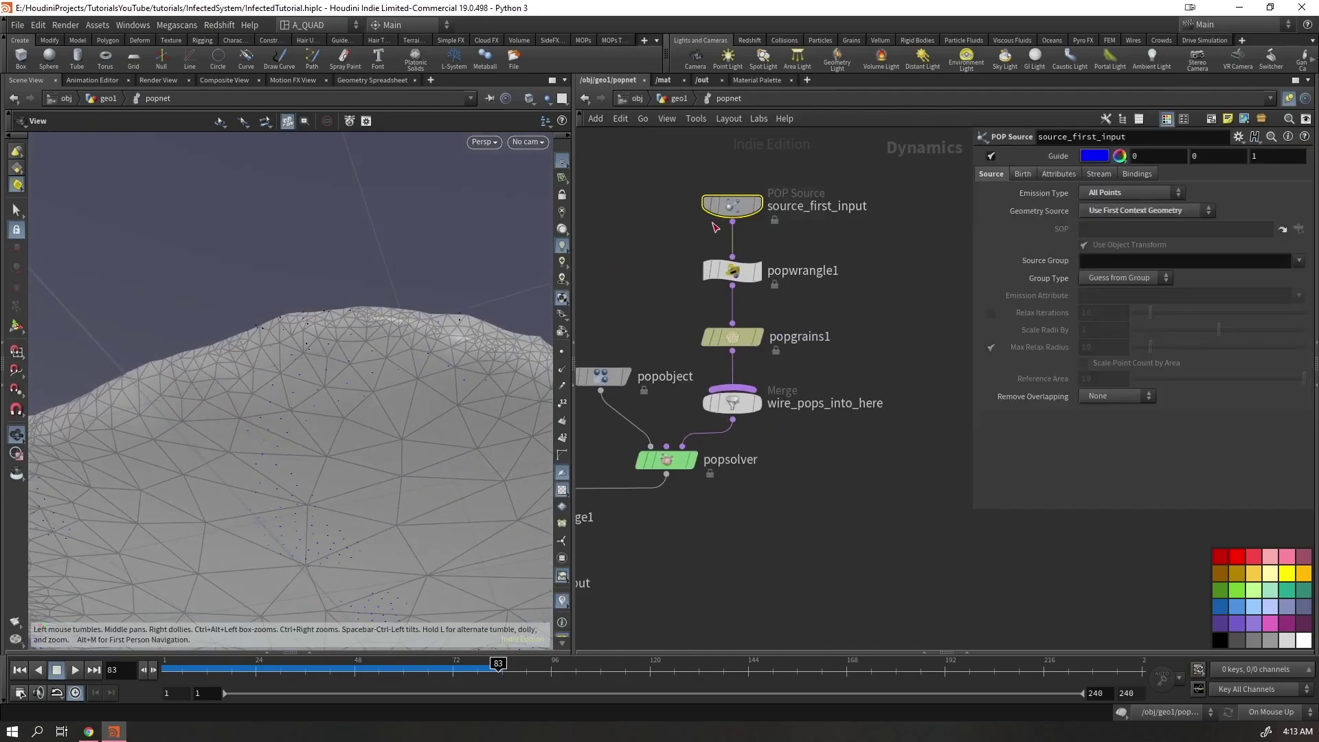
pyautogui.click(990, 156)
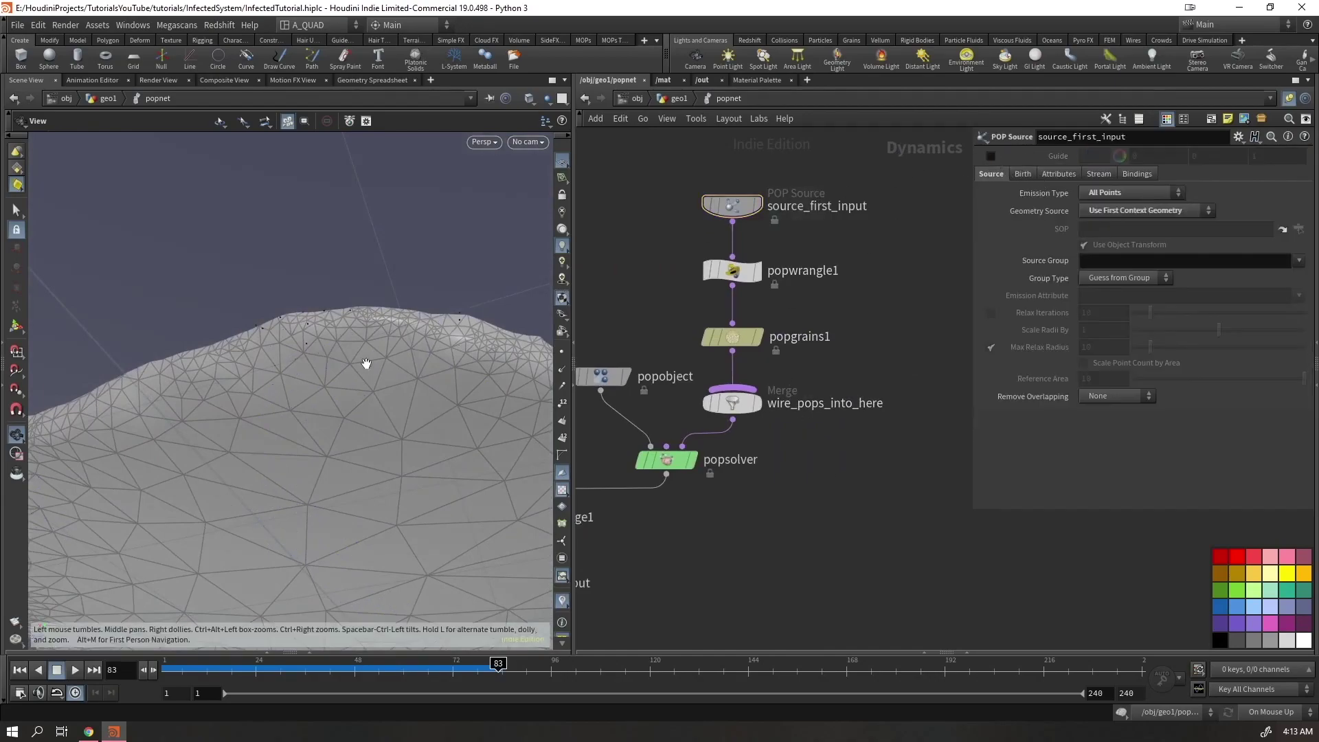
# Inspect the grains beneath the ground plane with staticobject1's geometry hidden, return to frame 1 and turn Display Geometry back on
pyautogui.moveTo(366, 363); pyautogui.dragTo(382, 303)
pyautogui.moveTo(597, 604); pyautogui.dragTo(778, 488, button='middle')
pyautogui.click(631, 235)
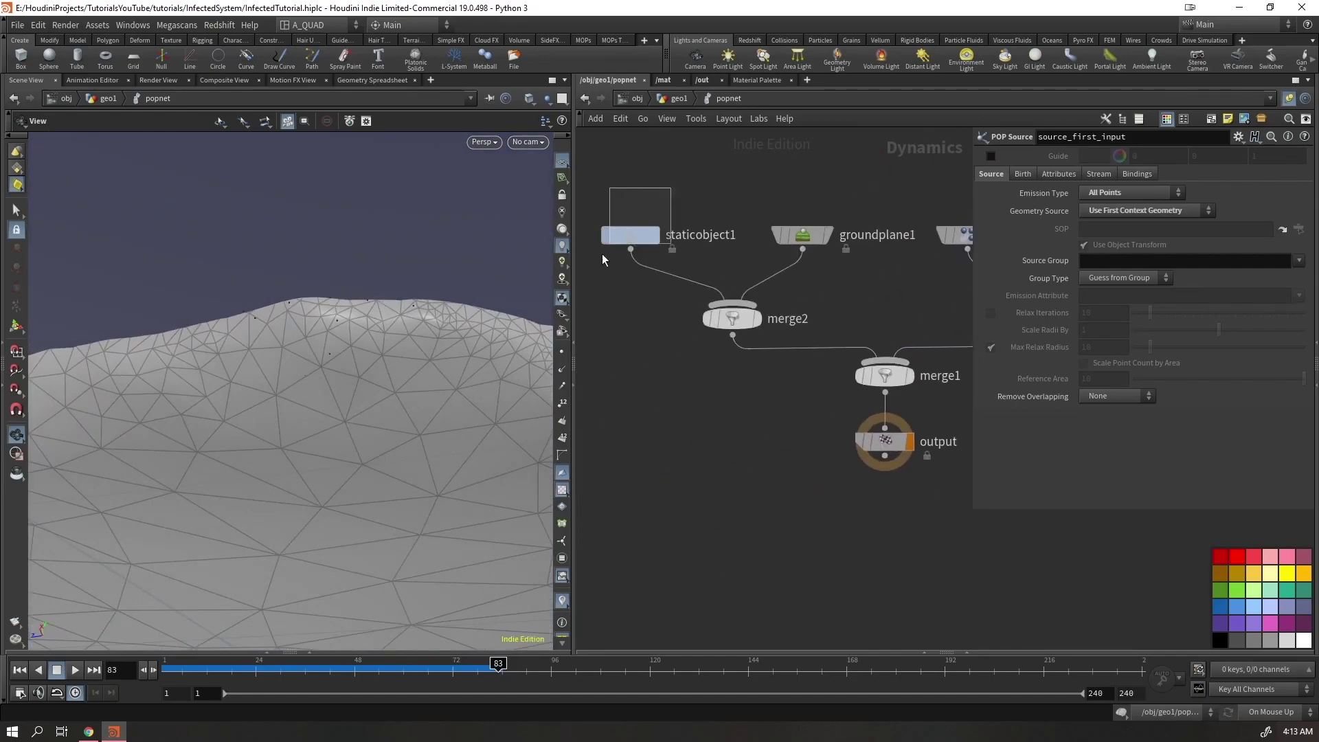
pyautogui.click(1098, 217)
pyautogui.moveTo(329, 330); pyautogui.dragTo(334, 387)
pyautogui.press('Up')
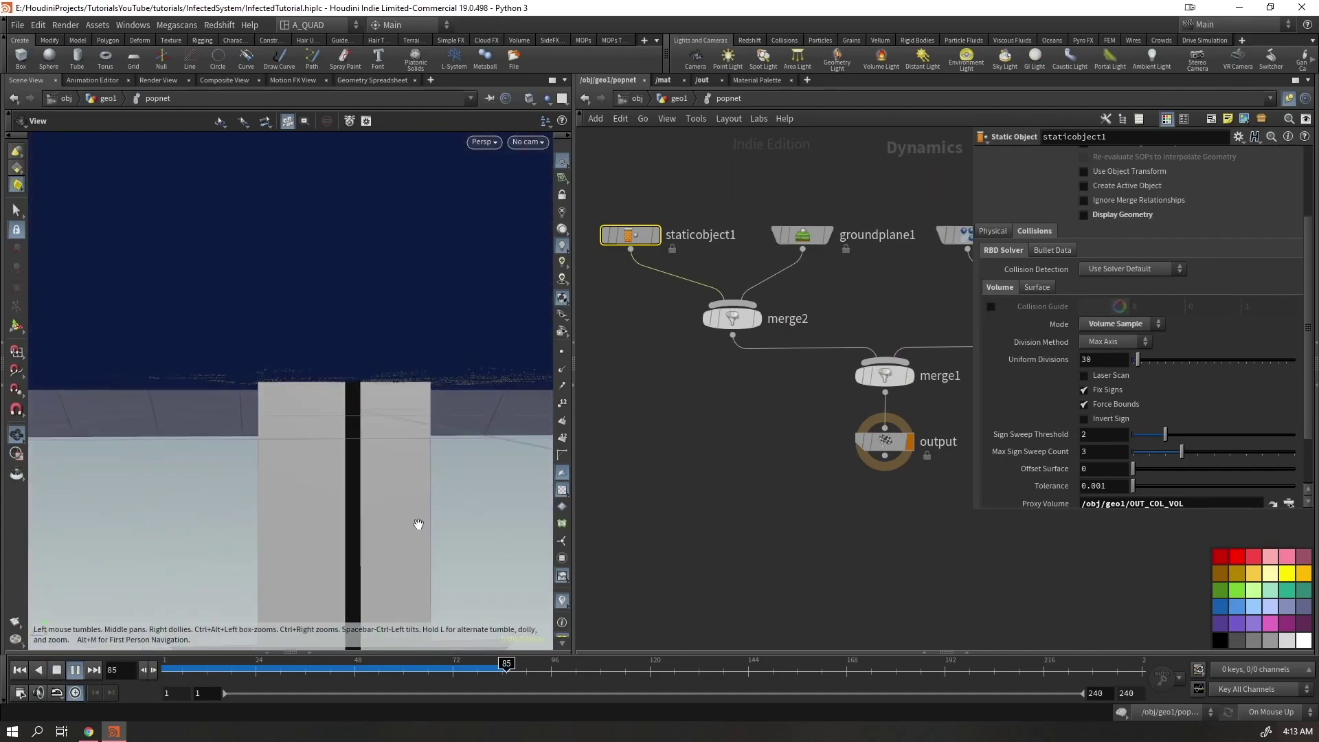
pyautogui.moveTo(417, 524); pyautogui.dragTo(403, 303)
pyautogui.hotkey('ctrl', 'Up')
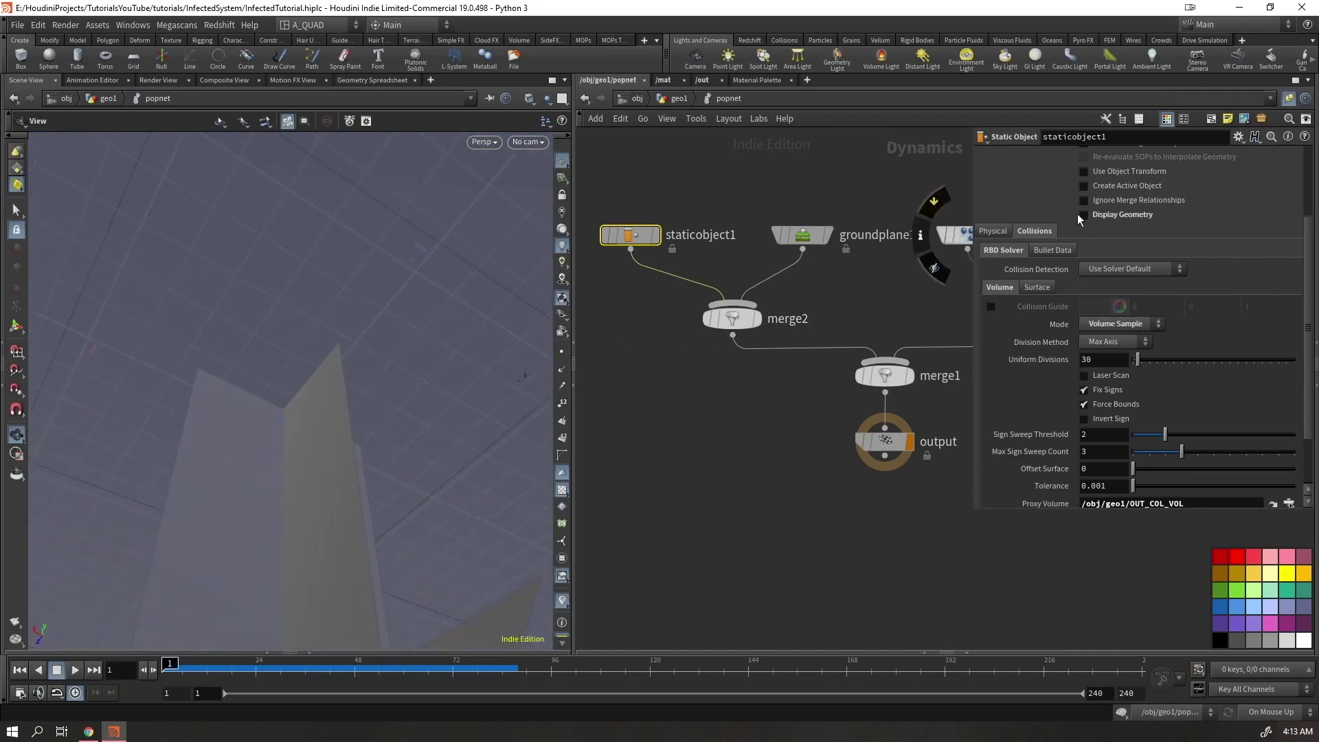
pyautogui.click(1083, 215)
# In geo1, display scatter1's points and insert a Clip node between remesh1 and scatter1
pyautogui.click(663, 100)
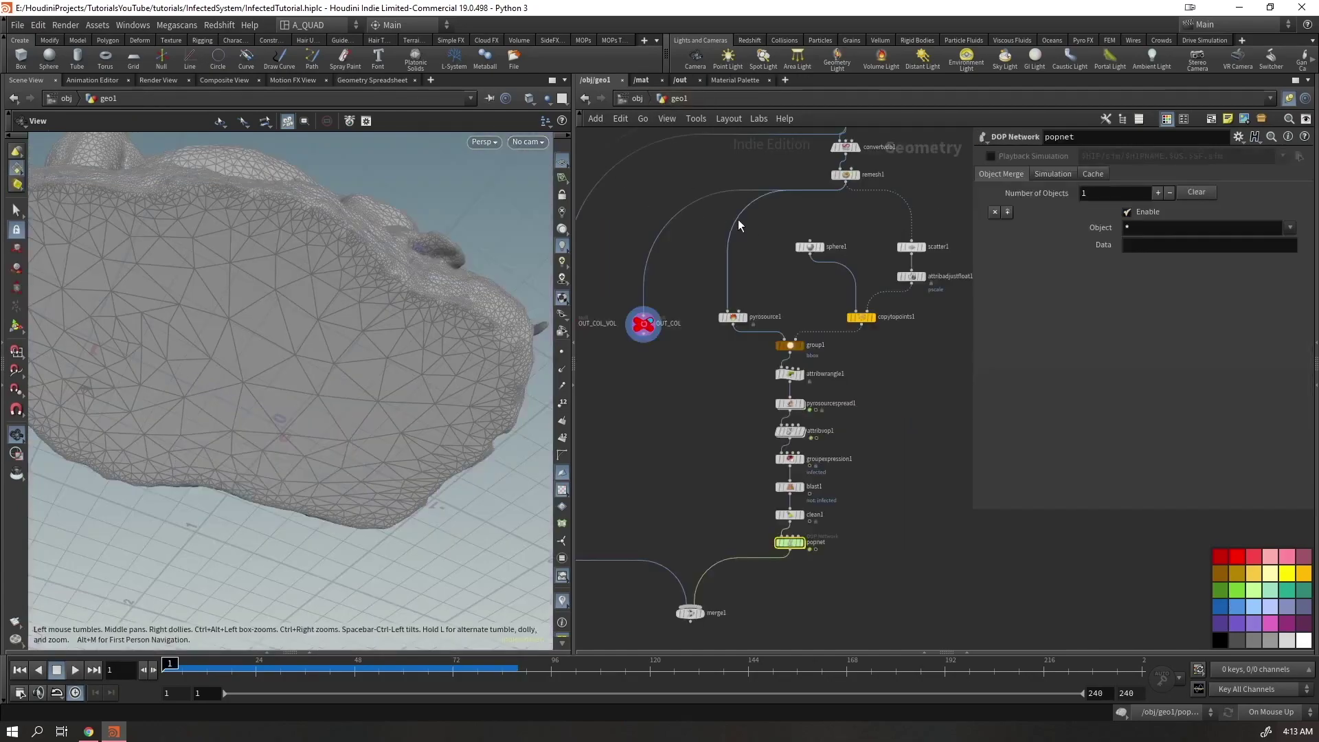
pyautogui.moveTo(734, 188); pyautogui.dragTo(644, 373, button='middle')
pyautogui.scroll(3, 644, 372)
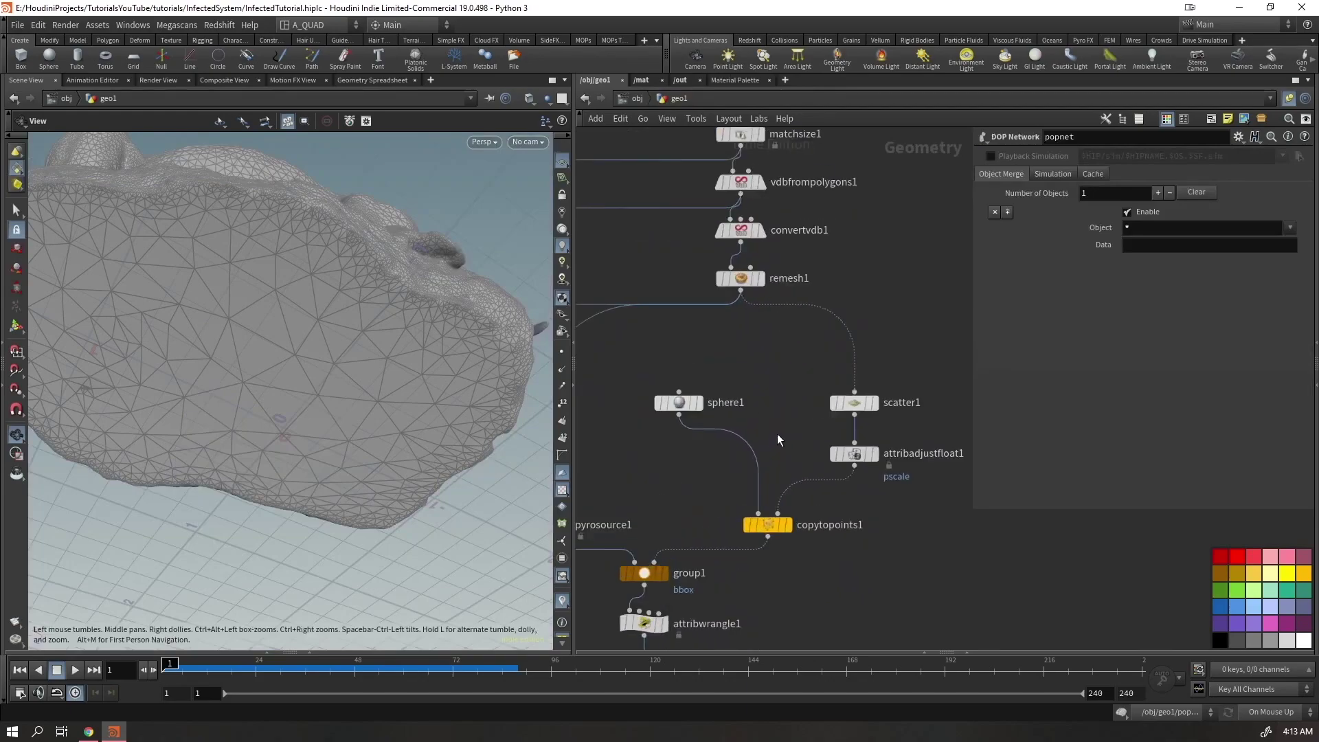
pyautogui.moveTo(776, 434); pyautogui.dragTo(674, 234, button='middle')
pyautogui.click(832, 293)
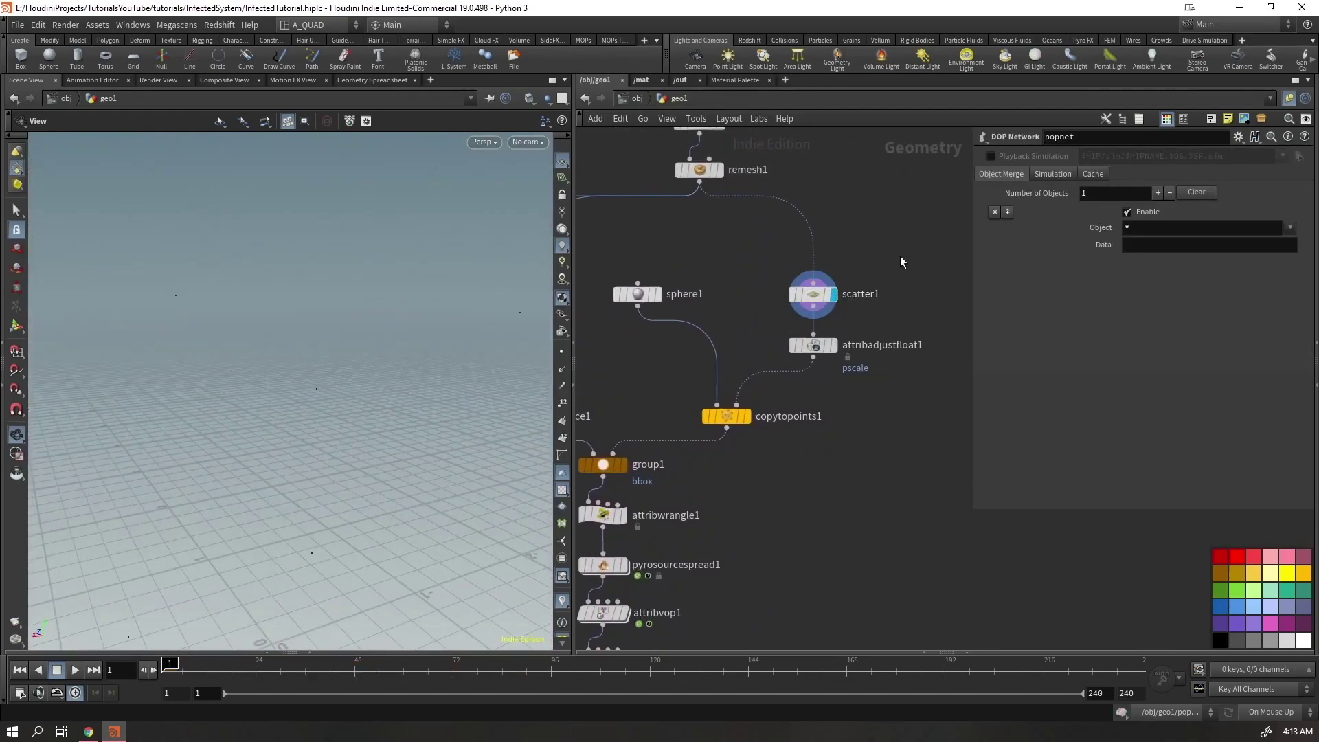
pyautogui.press('Tab')
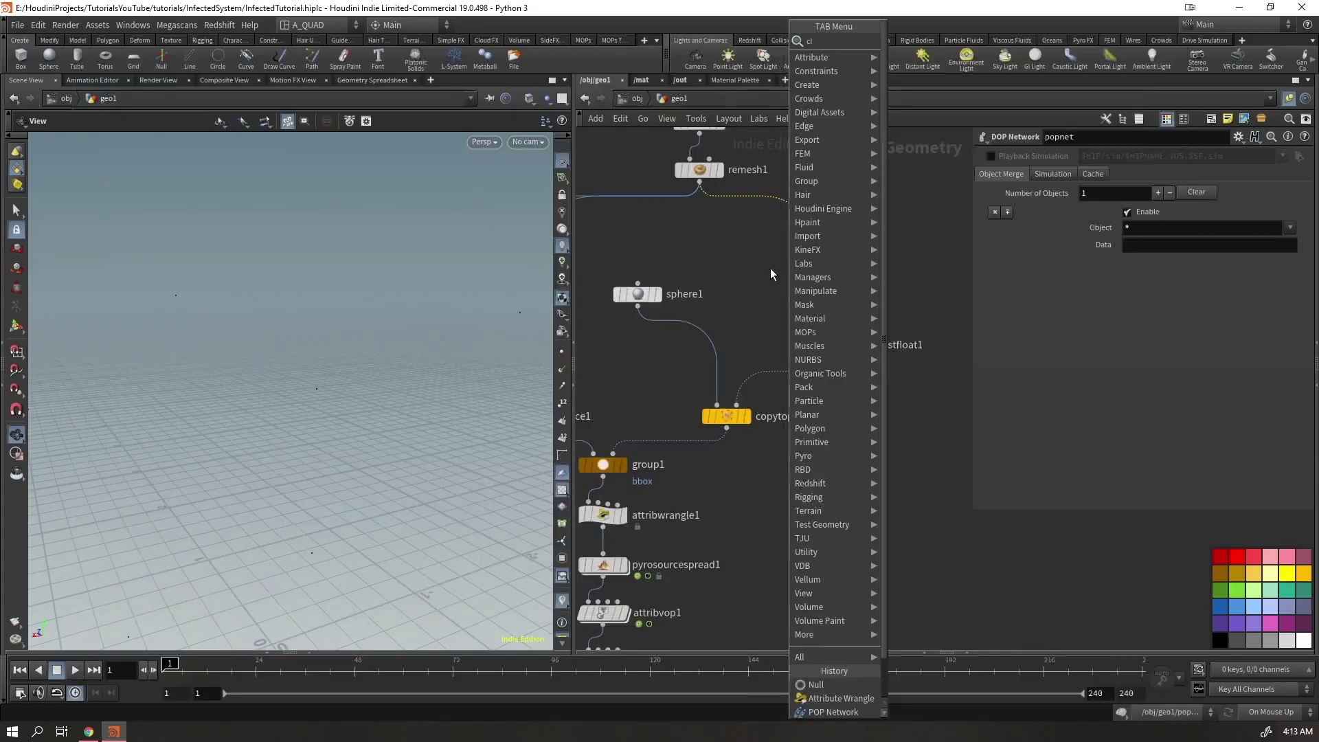
pyautogui.write('clip')
pyautogui.press('Return')
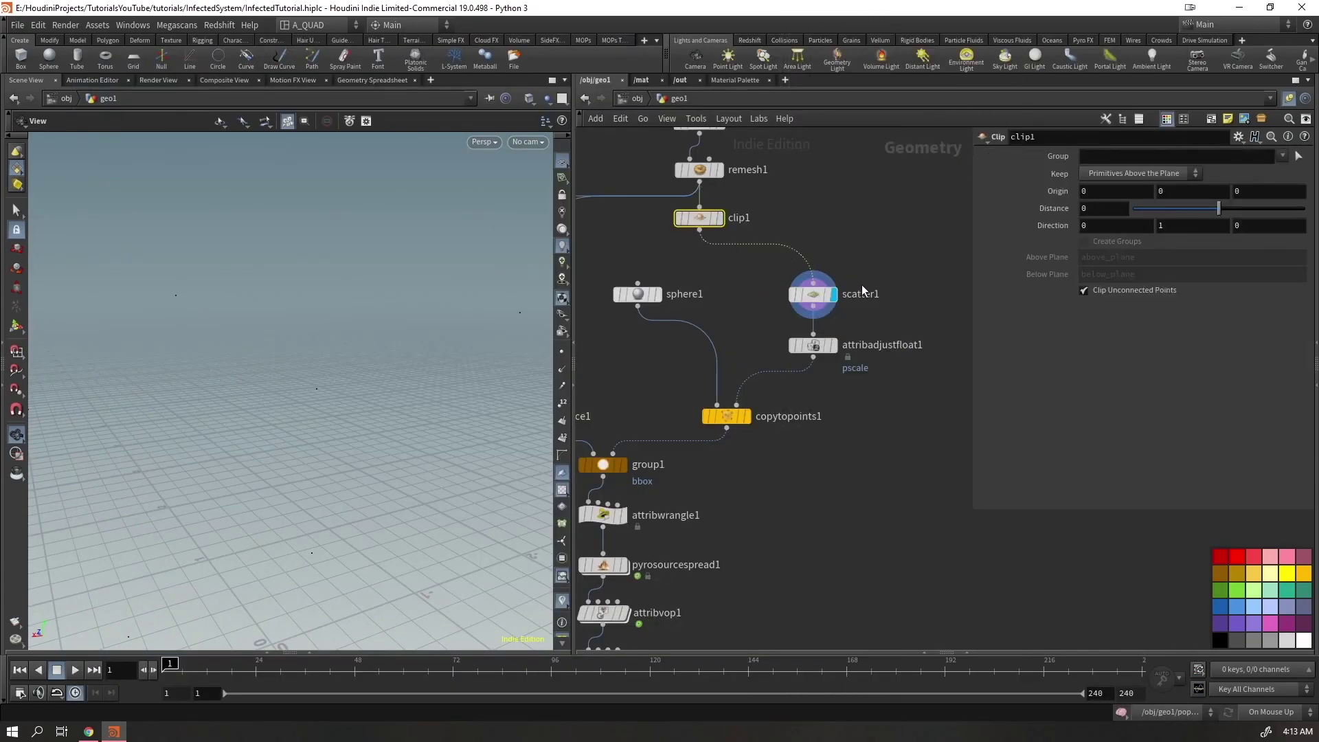
# Set clip1's Origin Y to 0.15
pyautogui.moveTo(755, 493); pyautogui.dragTo(964, 283, button='middle')
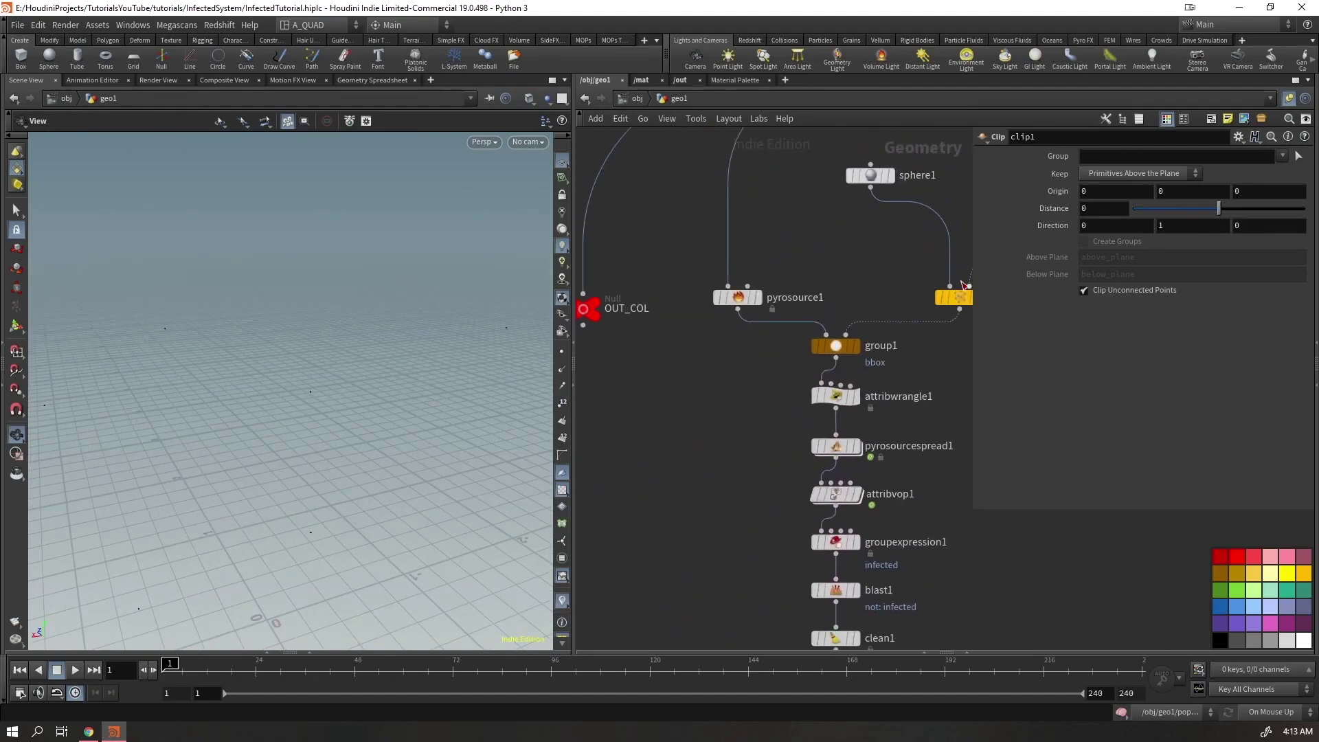
pyautogui.click(1167, 192)
pyautogui.write('.15')
# Copy clip1's Origin Y parameter and paste it as a relative reference into the Y Position of groundplane1 inside popnet
pyautogui.rightClick(1190, 192)
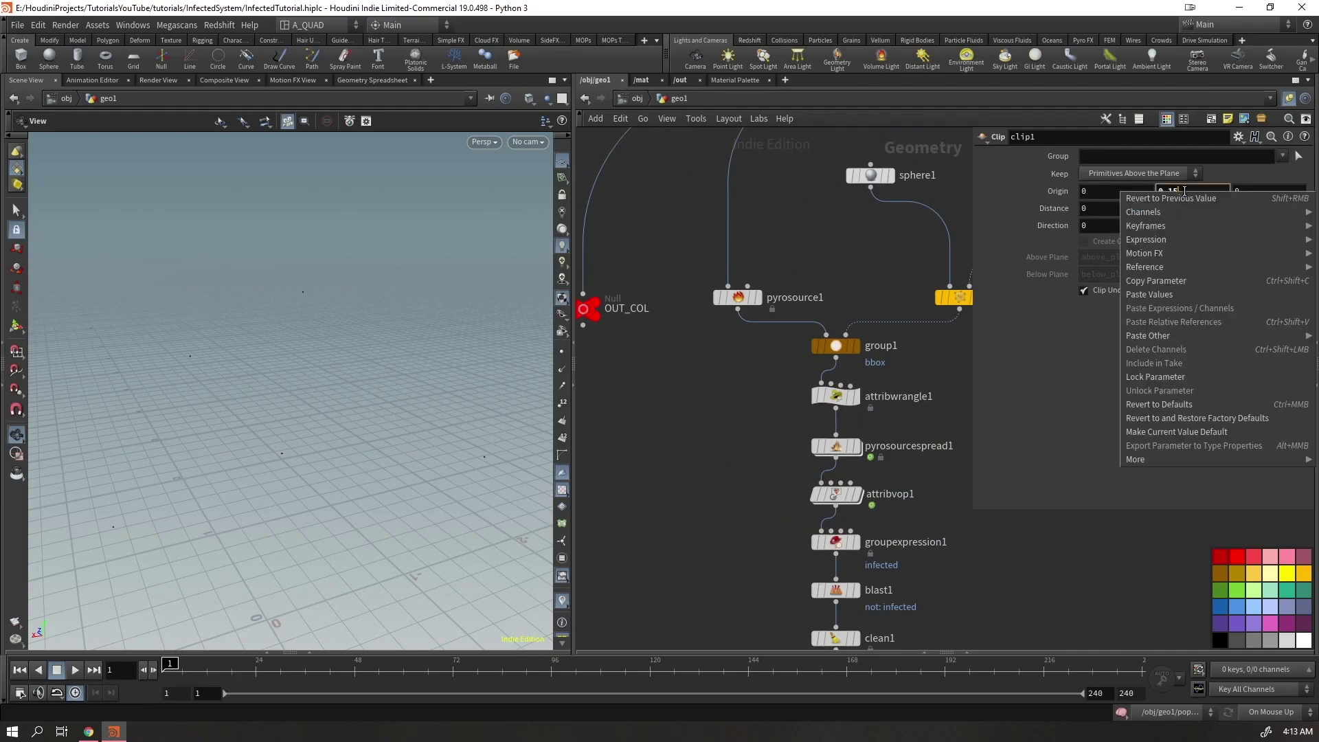
pyautogui.moveTo(707, 571); pyautogui.dragTo(814, 434, button='middle')
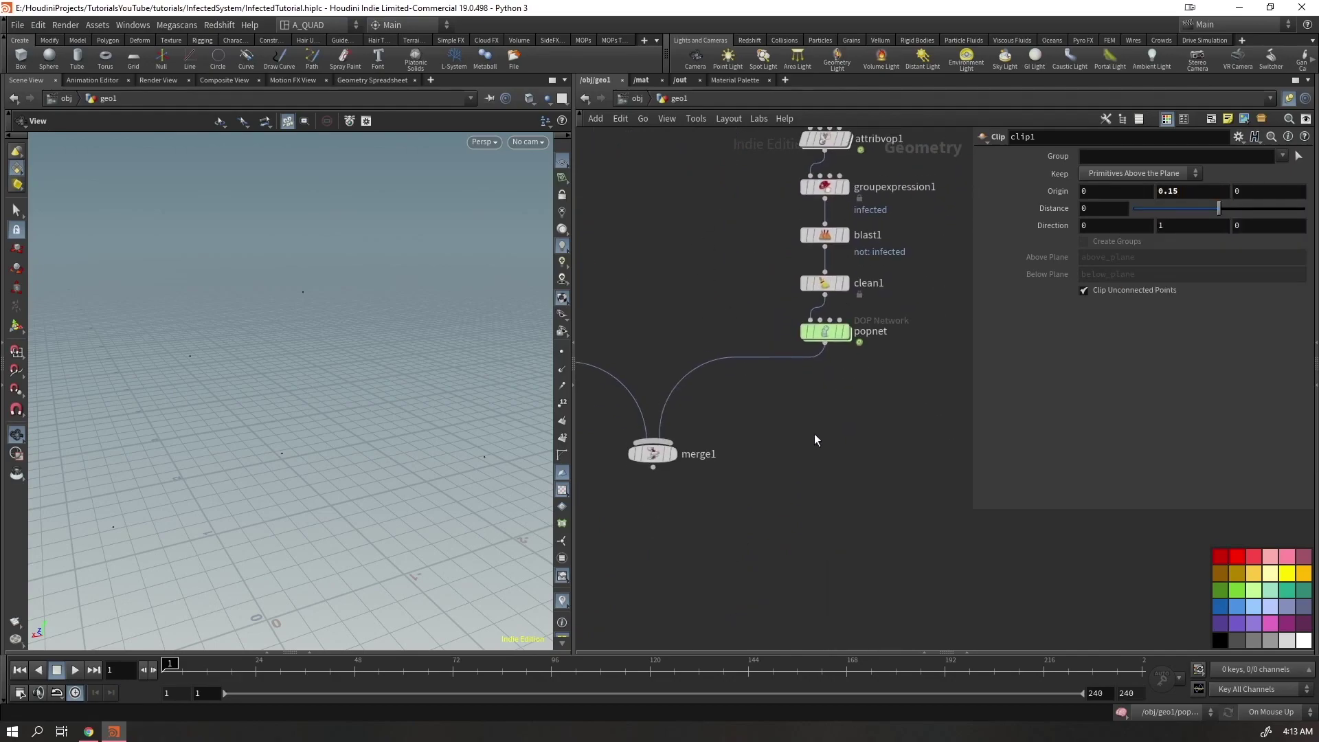
pyautogui.click(834, 331)
pyautogui.press('Return')
pyautogui.click(802, 234)
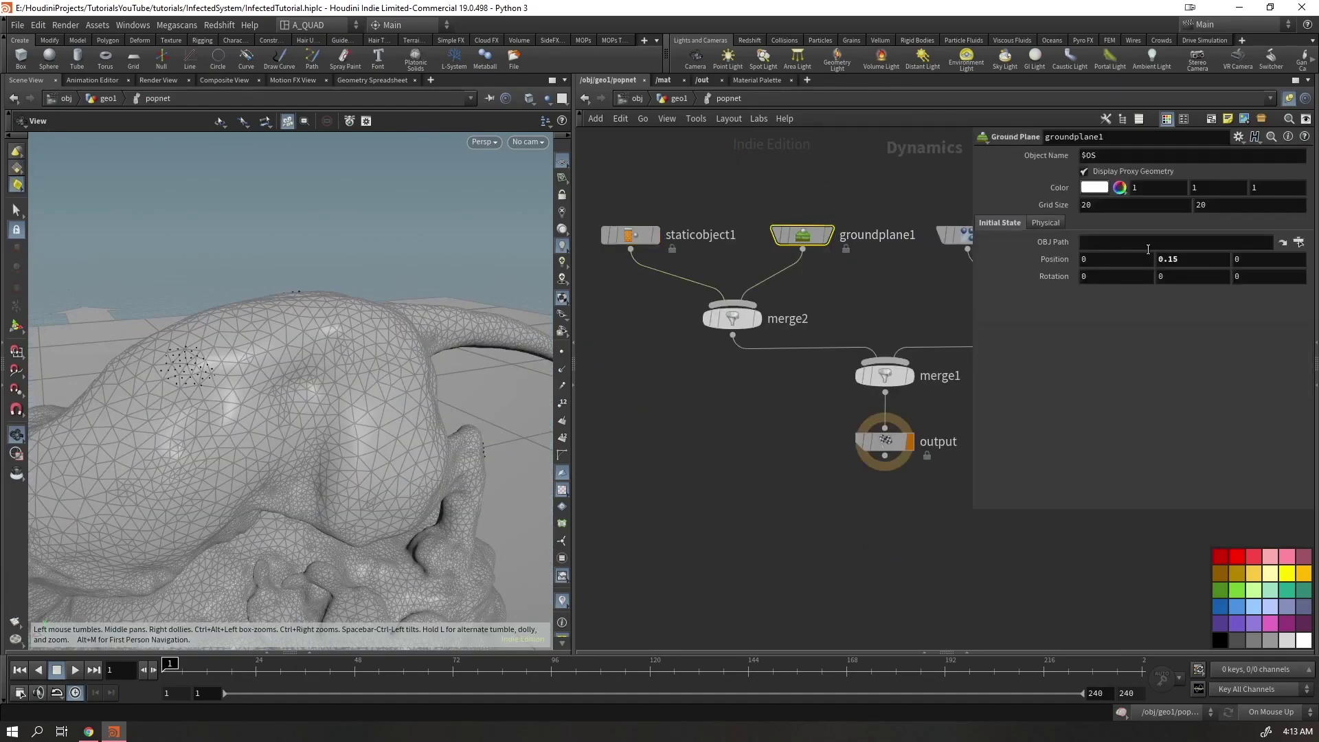
pyautogui.rightClick(1183, 261)
pyautogui.click(1180, 401)
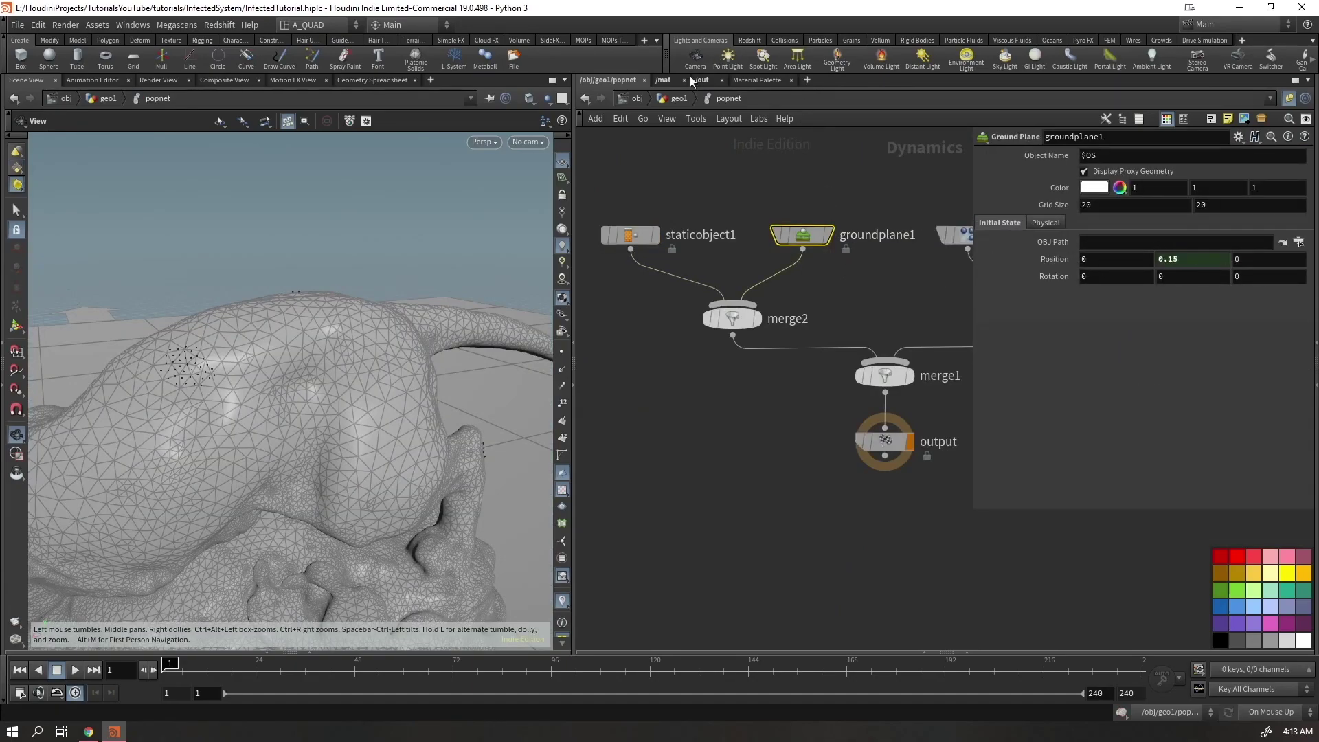
# Back in geo1, feed pyrosource1 from clip1 instead of remesh1 and display clip1
pyautogui.click(677, 98)
pyautogui.moveTo(681, 259); pyautogui.dragTo(715, 315, button='middle')
pyautogui.scroll(-3, 787, 520)
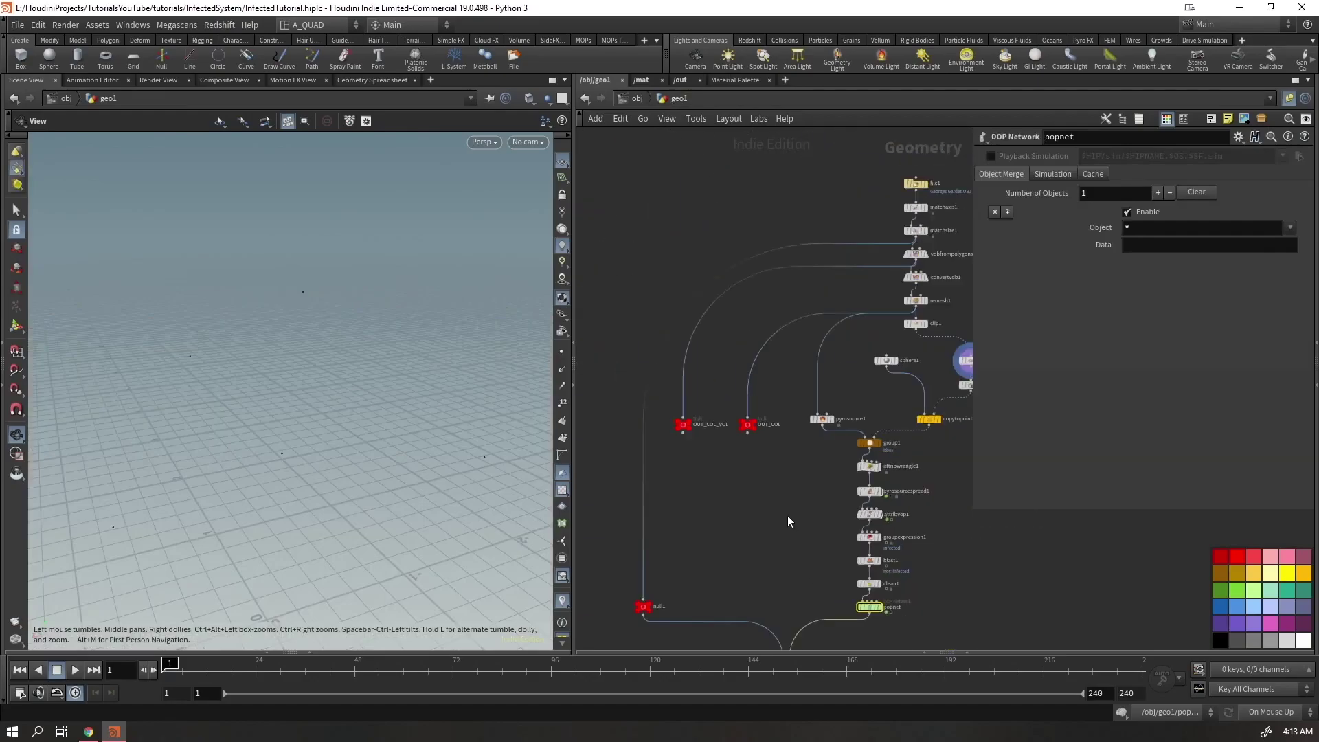
pyautogui.scroll(3, 755, 273)
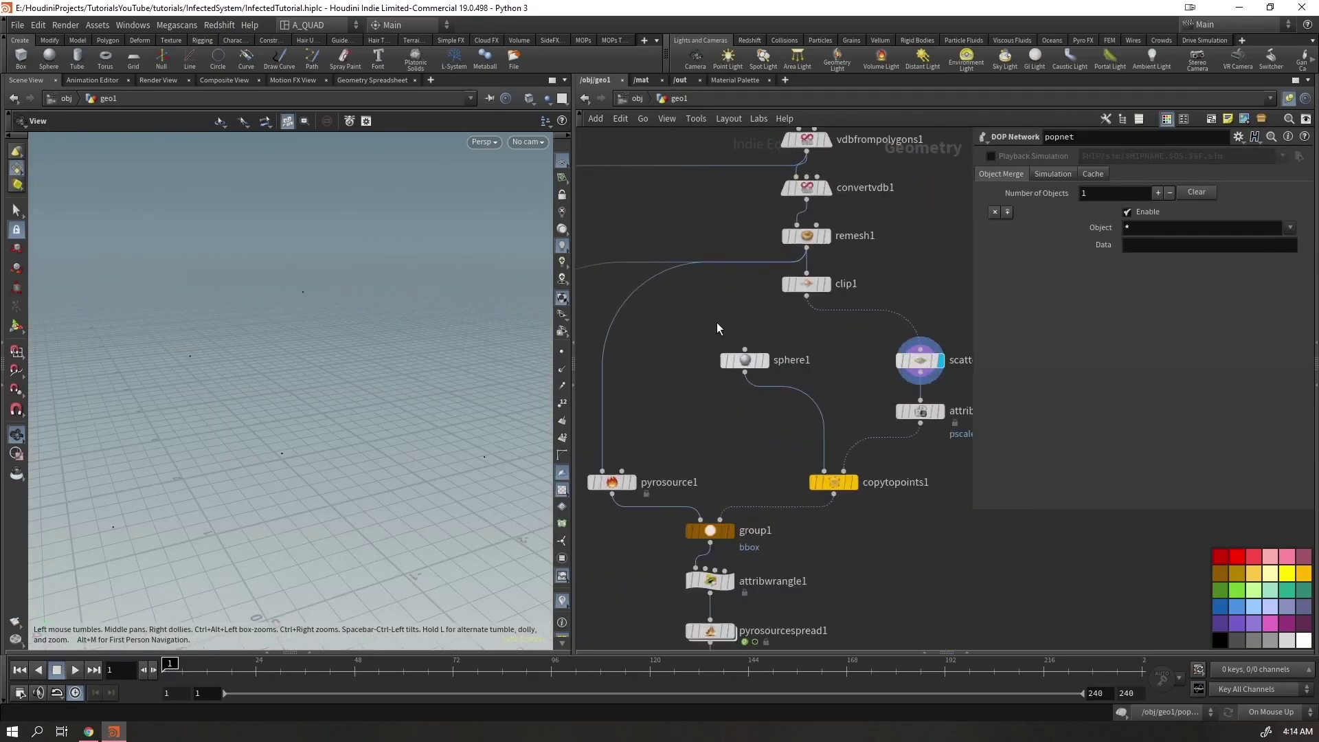
pyautogui.scroll(3, 715, 322)
pyautogui.scroll(-3, 662, 463)
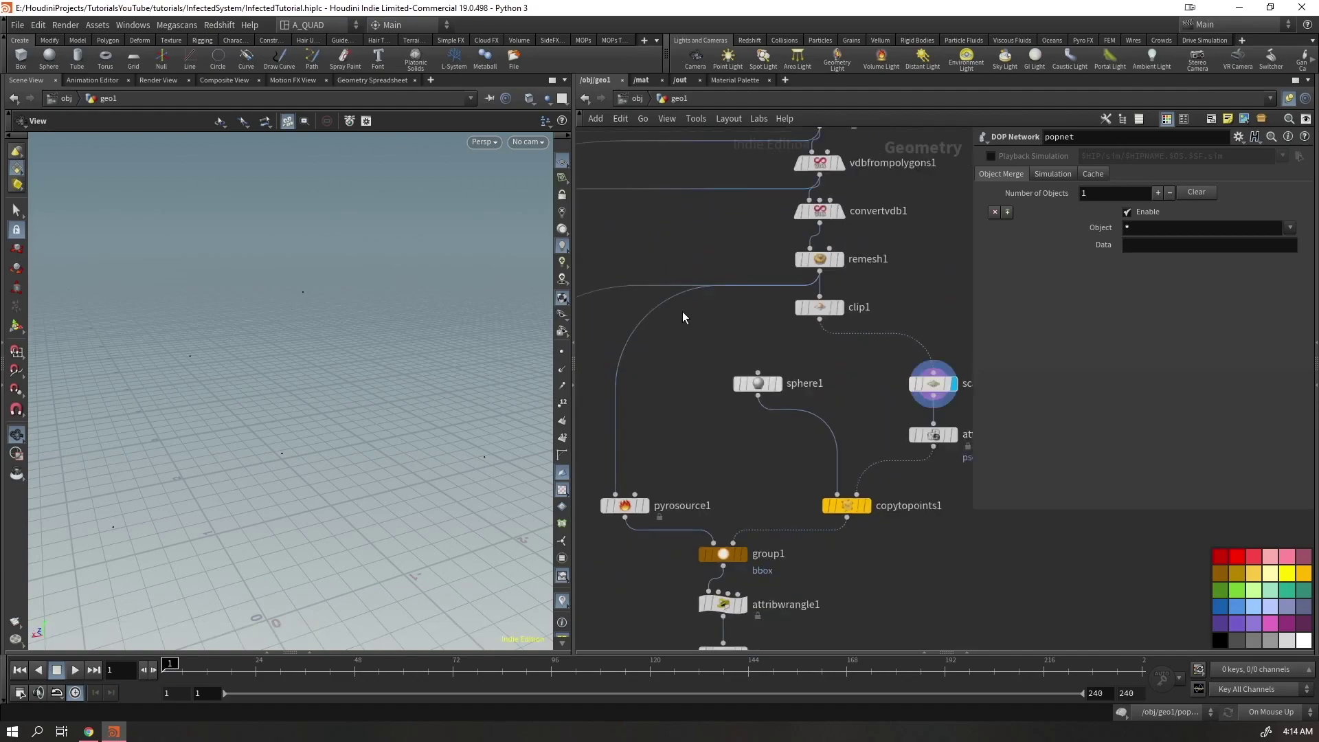
pyautogui.moveTo(678, 294); pyautogui.dragTo(819, 320)
pyautogui.click(840, 307)
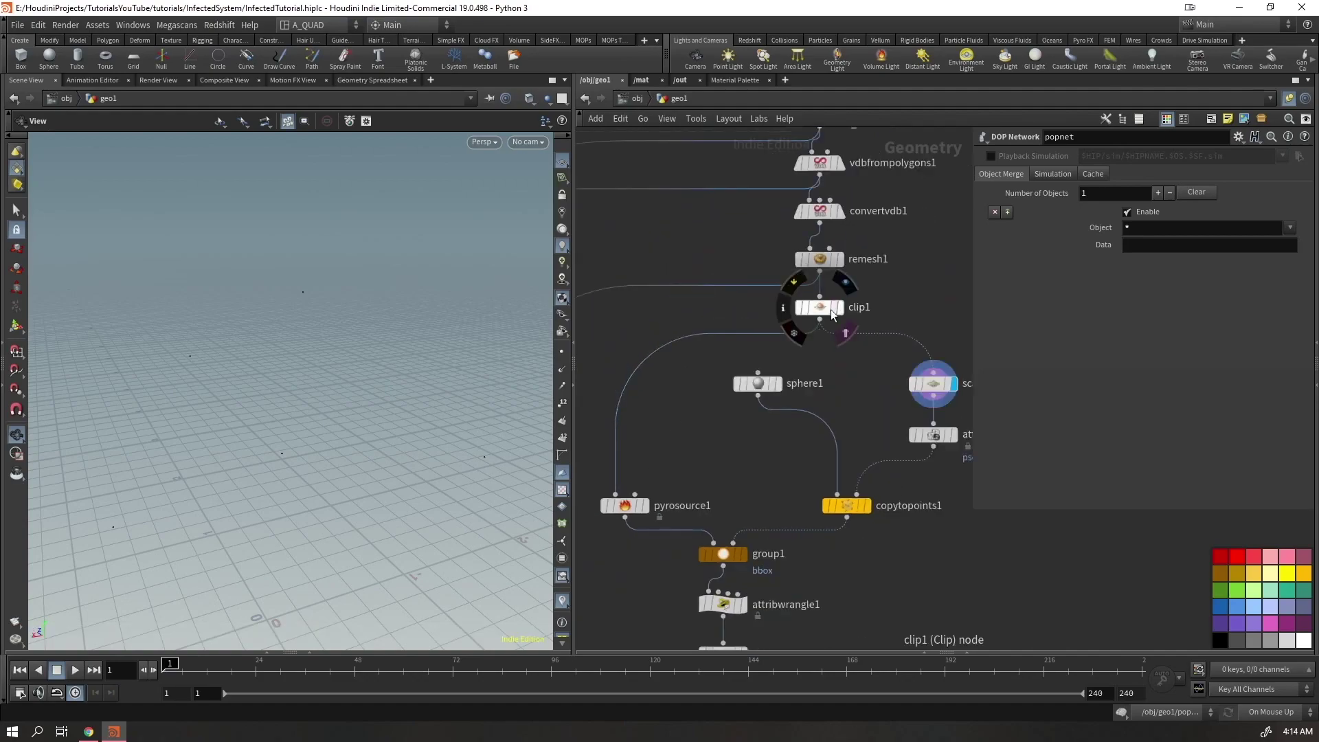
# Inspect the clipped statue's base, display remesh1 to compare it with the unclipped mesh, and place sphere1 closer to copytopoints1
pyautogui.moveTo(403, 509); pyautogui.dragTo(435, 471, button='right')
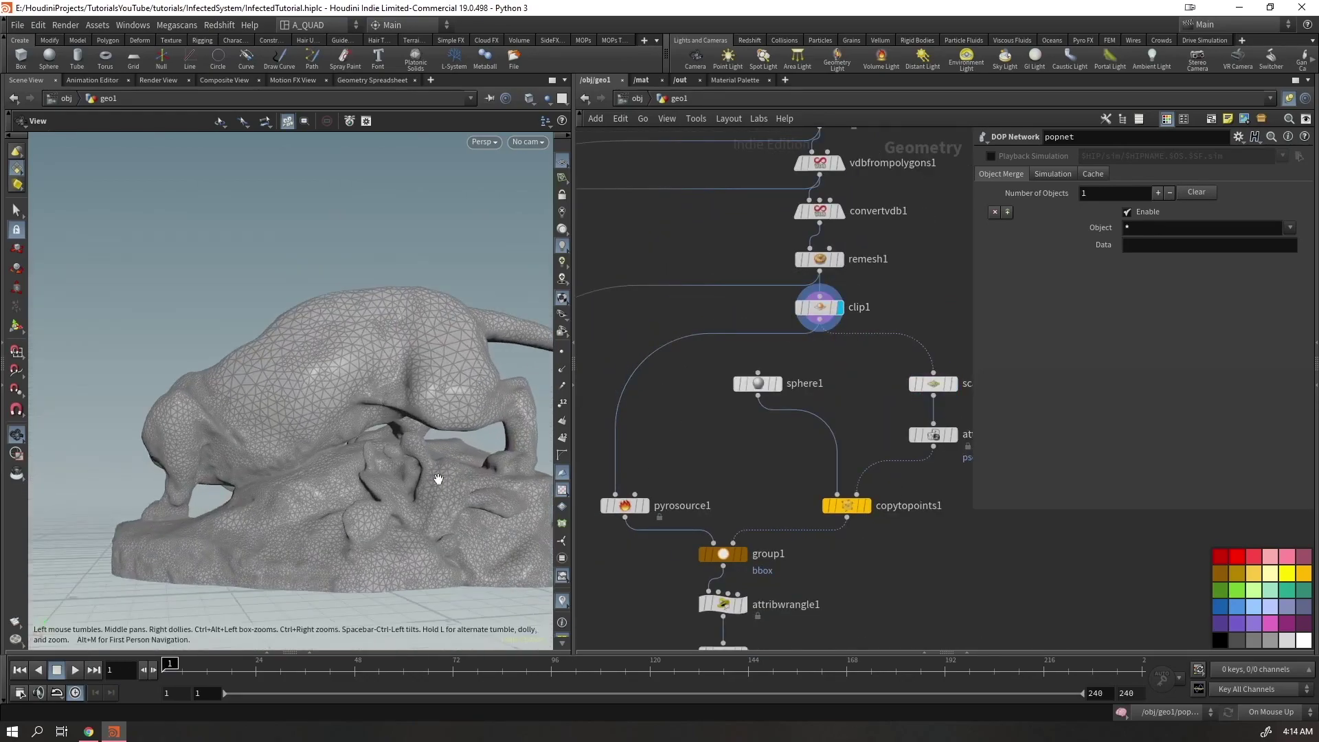
pyautogui.moveTo(436, 471)
pyautogui.mouseDown()
pyautogui.moveTo(436, 412)
pyautogui.moveTo(455, 474)
pyautogui.mouseUp()
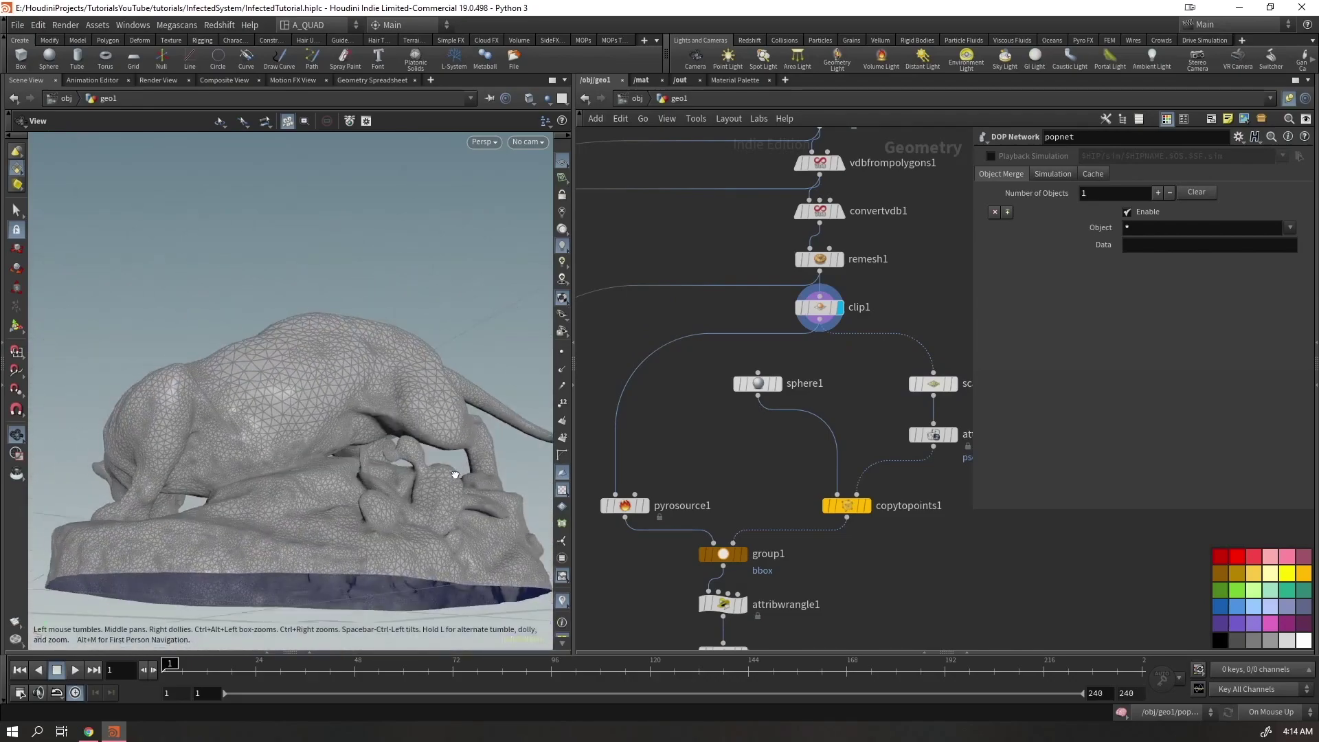
pyautogui.click(841, 260)
pyautogui.moveTo(804, 405); pyautogui.dragTo(812, 338, button='middle')
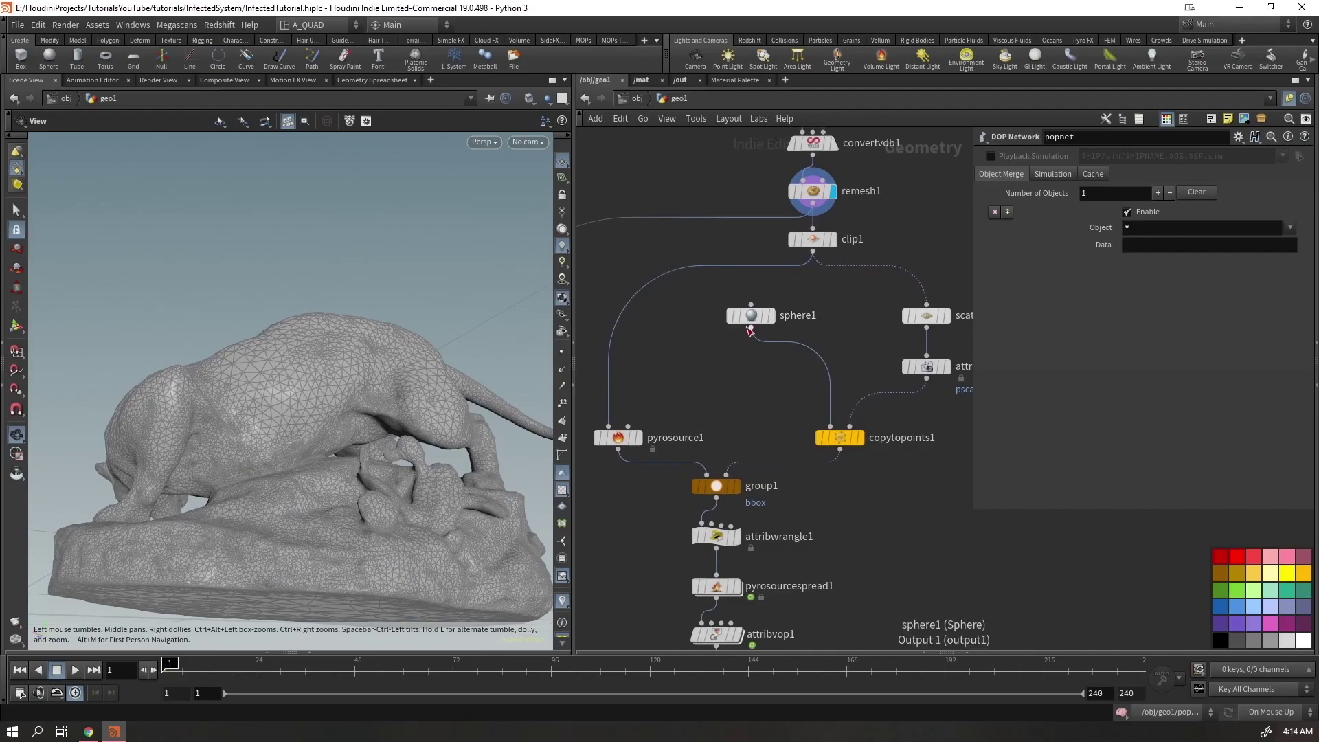
pyautogui.moveTo(753, 323); pyautogui.dragTo(766, 372)
pyautogui.moveTo(493, 491); pyautogui.dragTo(414, 540)
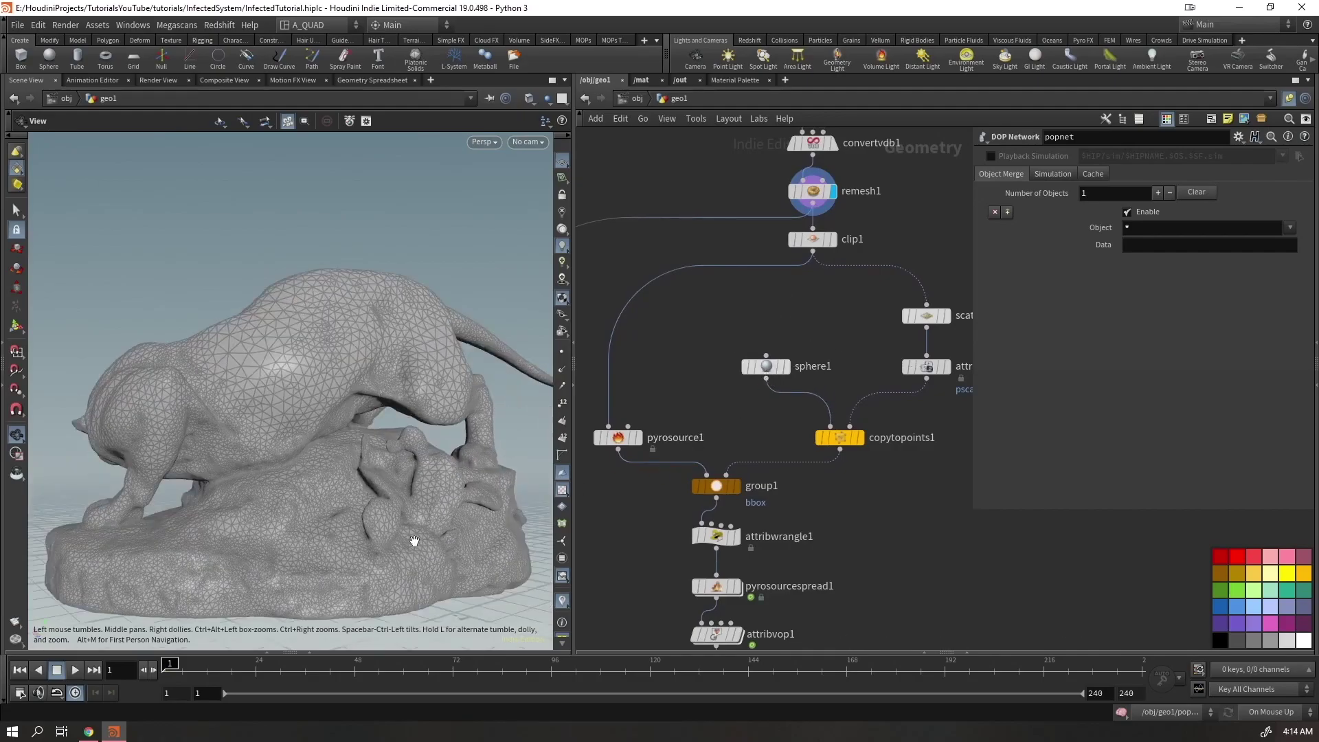
pyautogui.moveTo(695, 433); pyautogui.dragTo(672, 255, button='middle')
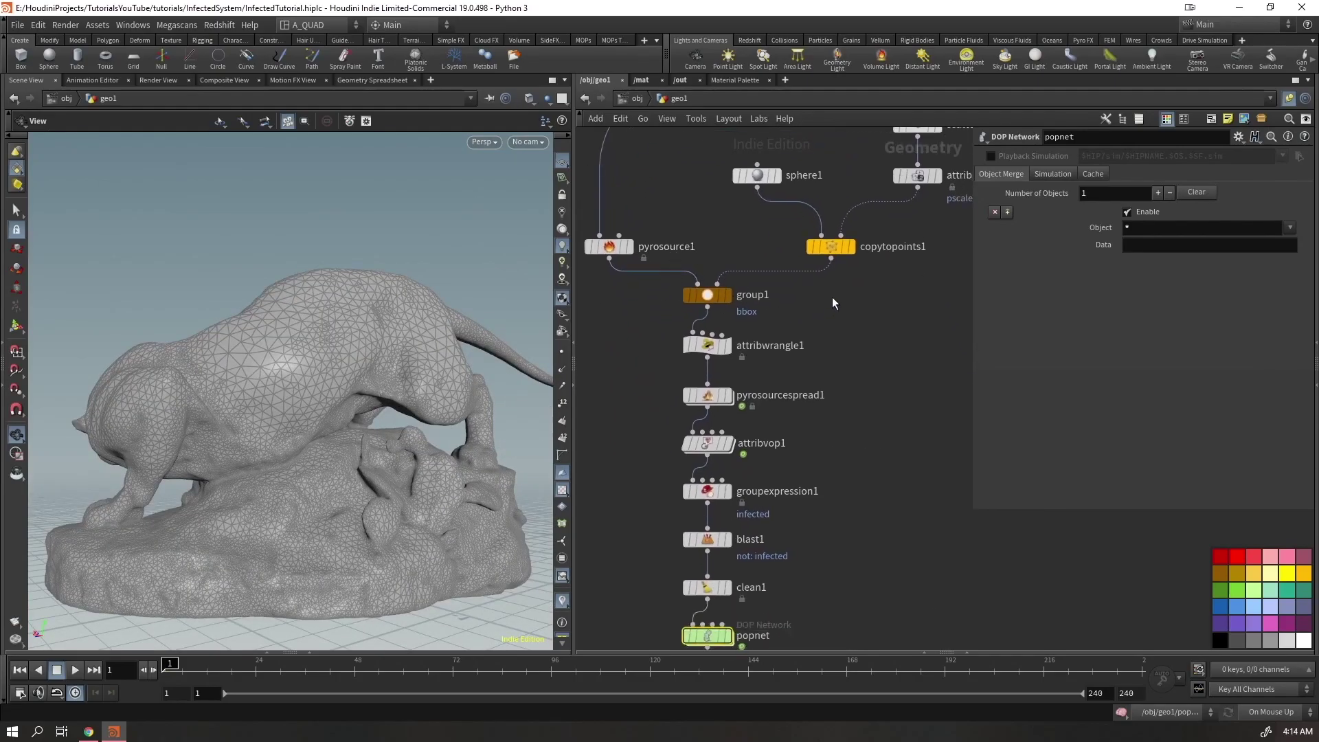
# Set scatter1's Global Seed to 2.53, bypassing clip1 temporarily to compare the points and displaying the spheres of copytopoints1
pyautogui.moveTo(908, 222); pyautogui.dragTo(835, 340, button='middle')
pyautogui.click(870, 233)
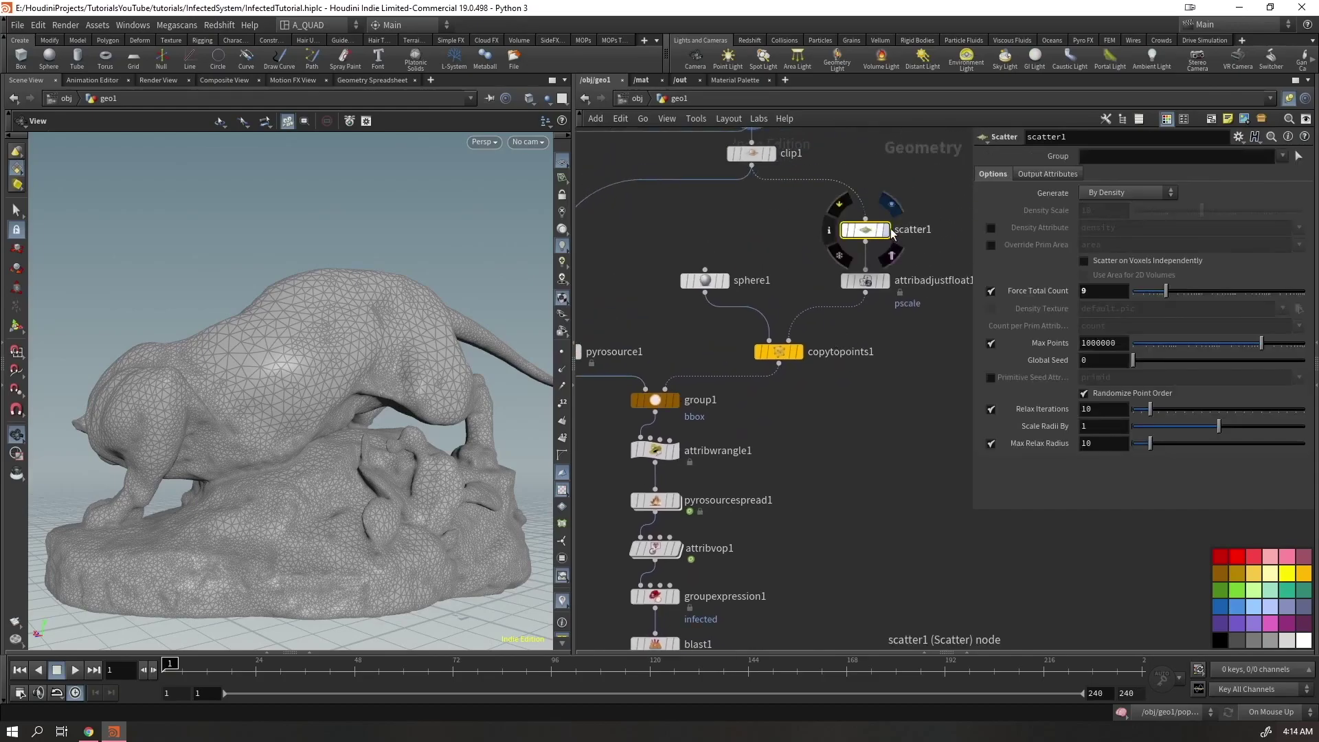
pyautogui.moveTo(760, 205); pyautogui.dragTo(763, 301, button='middle')
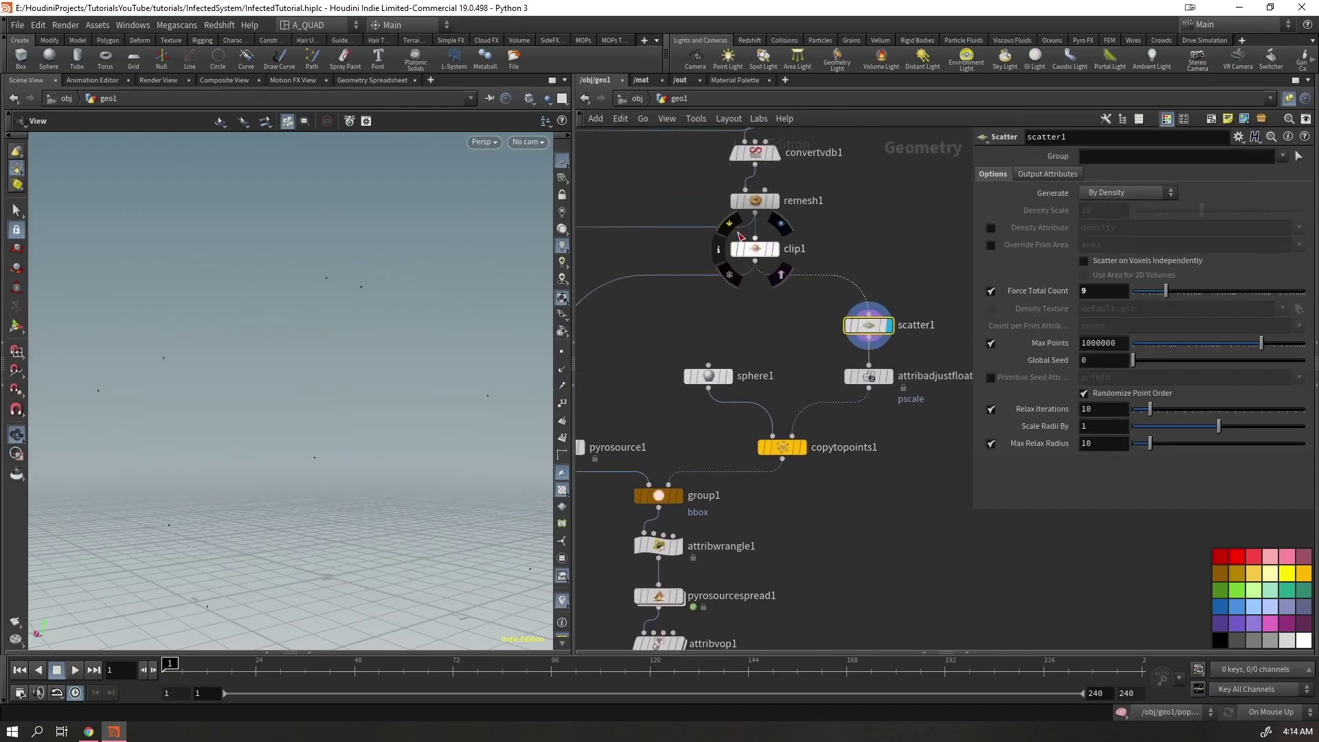
pyautogui.click(734, 249)
pyautogui.moveTo(436, 336); pyautogui.dragTo(302, 384)
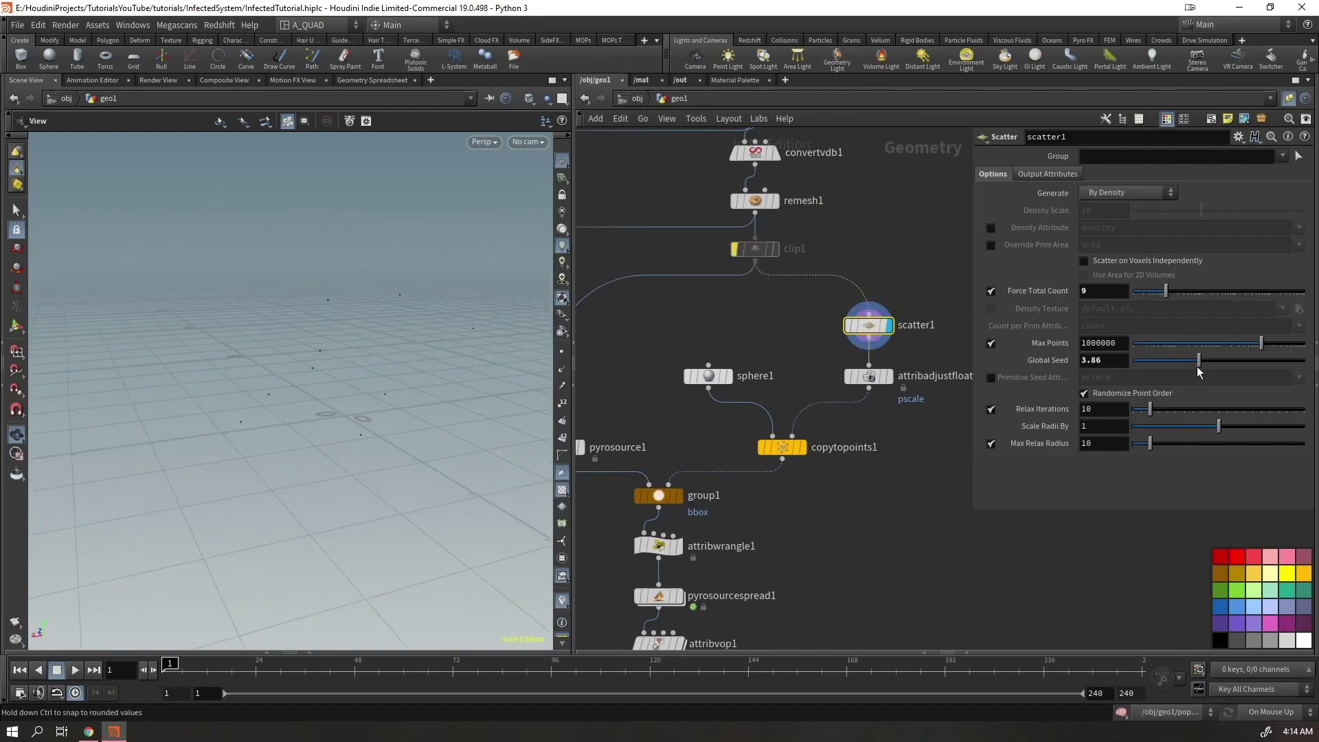
pyautogui.click(801, 447)
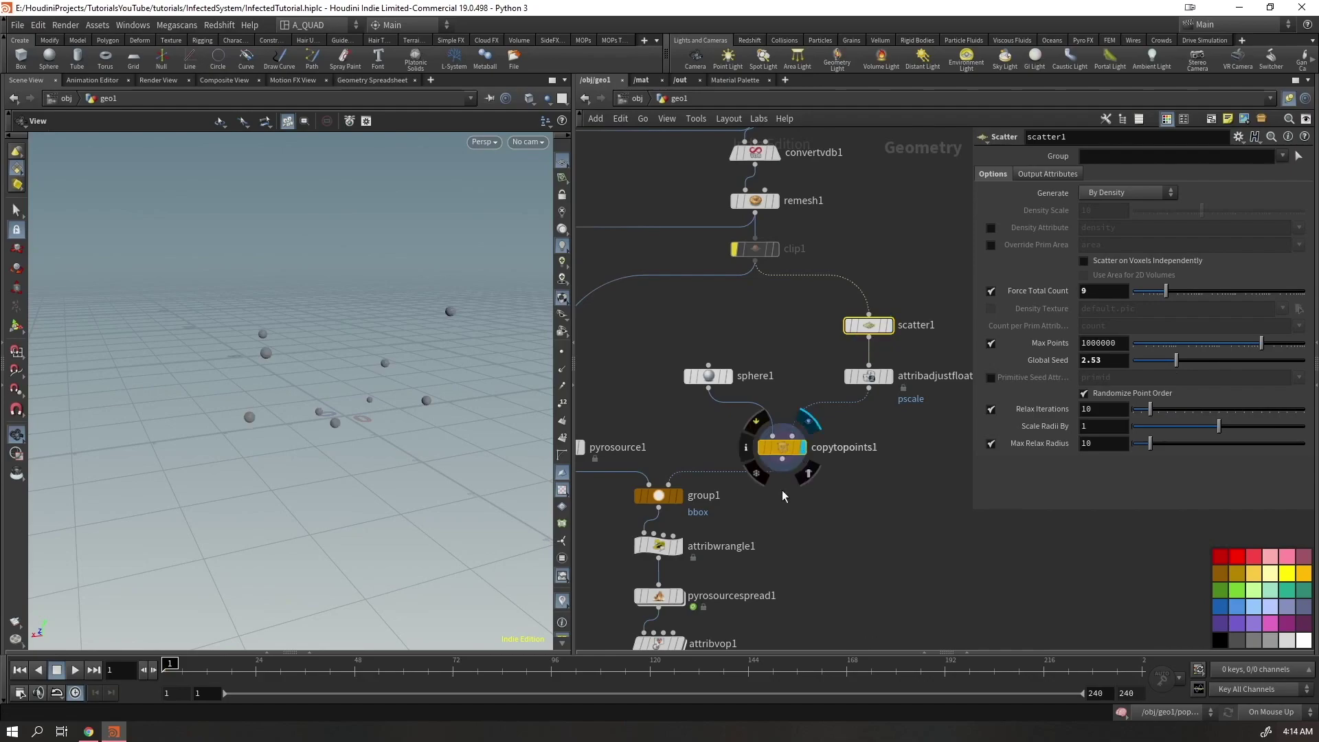
pyautogui.click(734, 248)
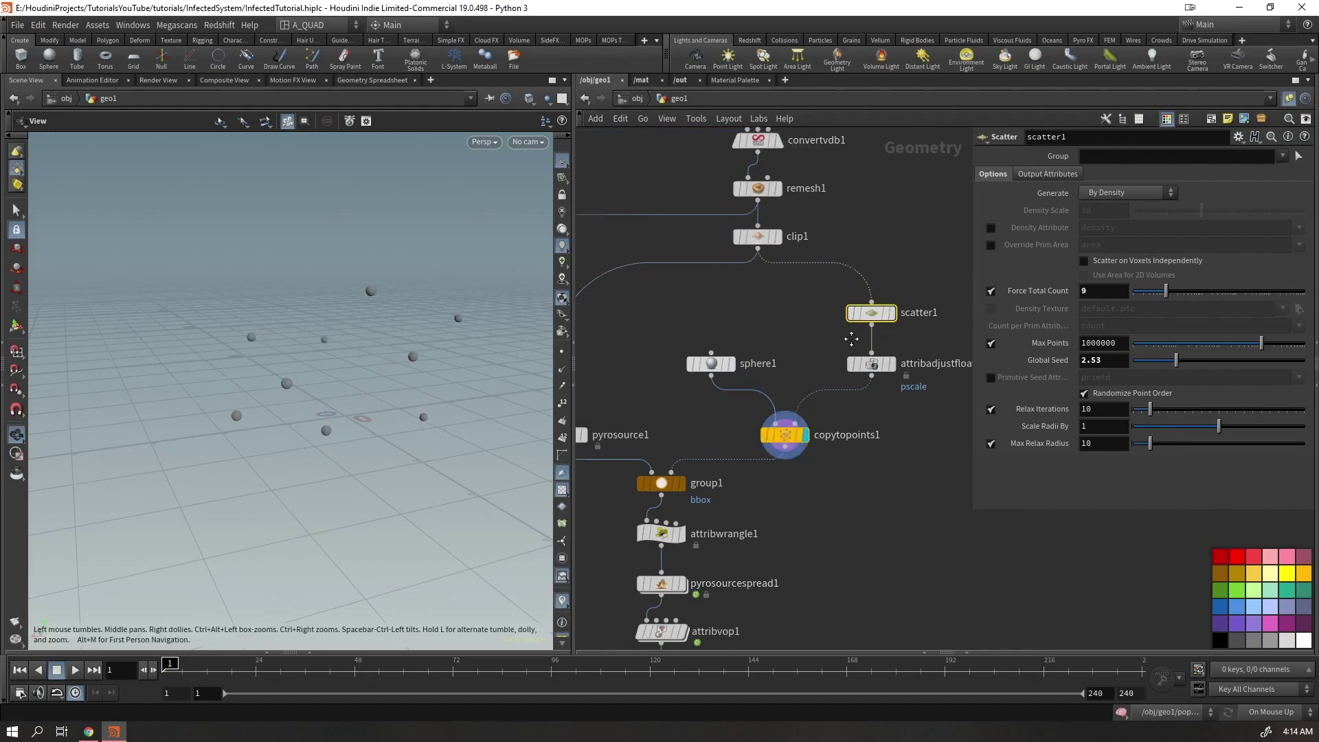
# Display popnet, go inside it, and play the simulation while examining the grains around the statue and ground plane
pyautogui.moveTo(813, 495); pyautogui.dragTo(896, 177, button='middle')
pyautogui.click(763, 520)
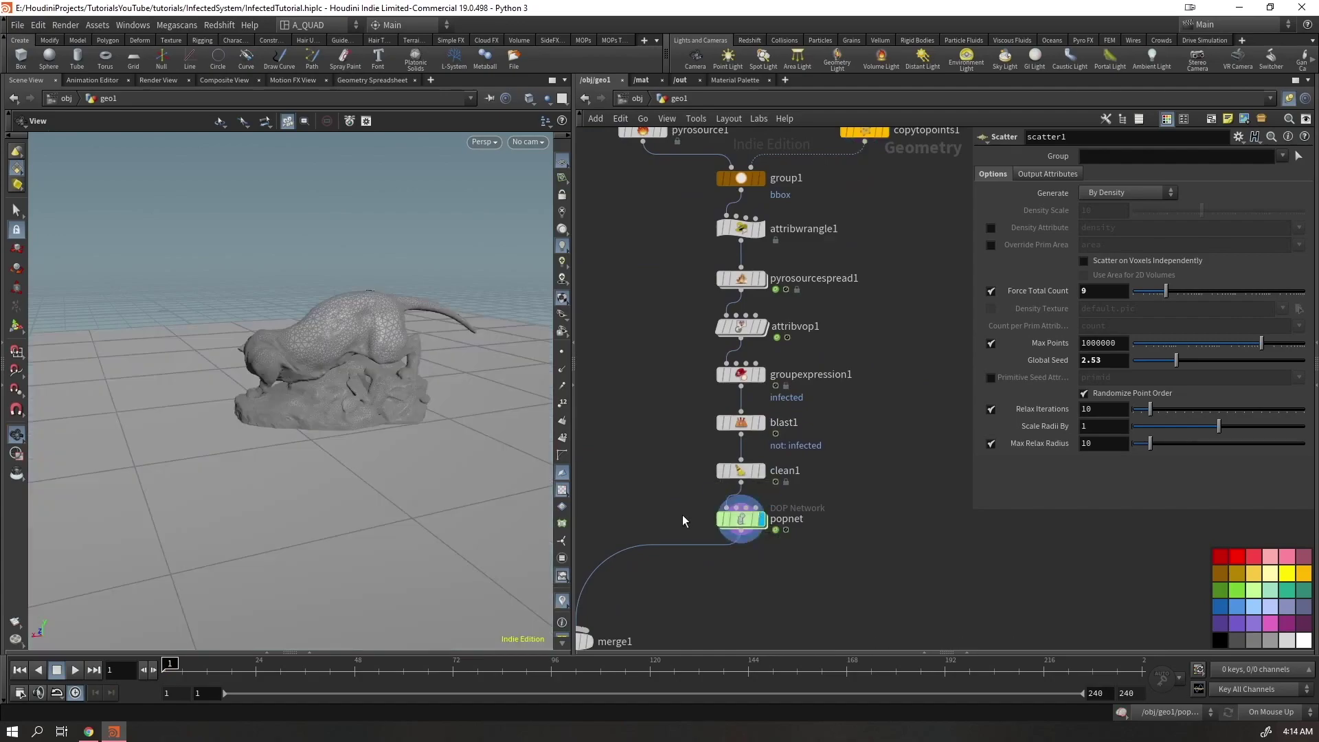
pyautogui.press('Return')
pyautogui.press('Up')
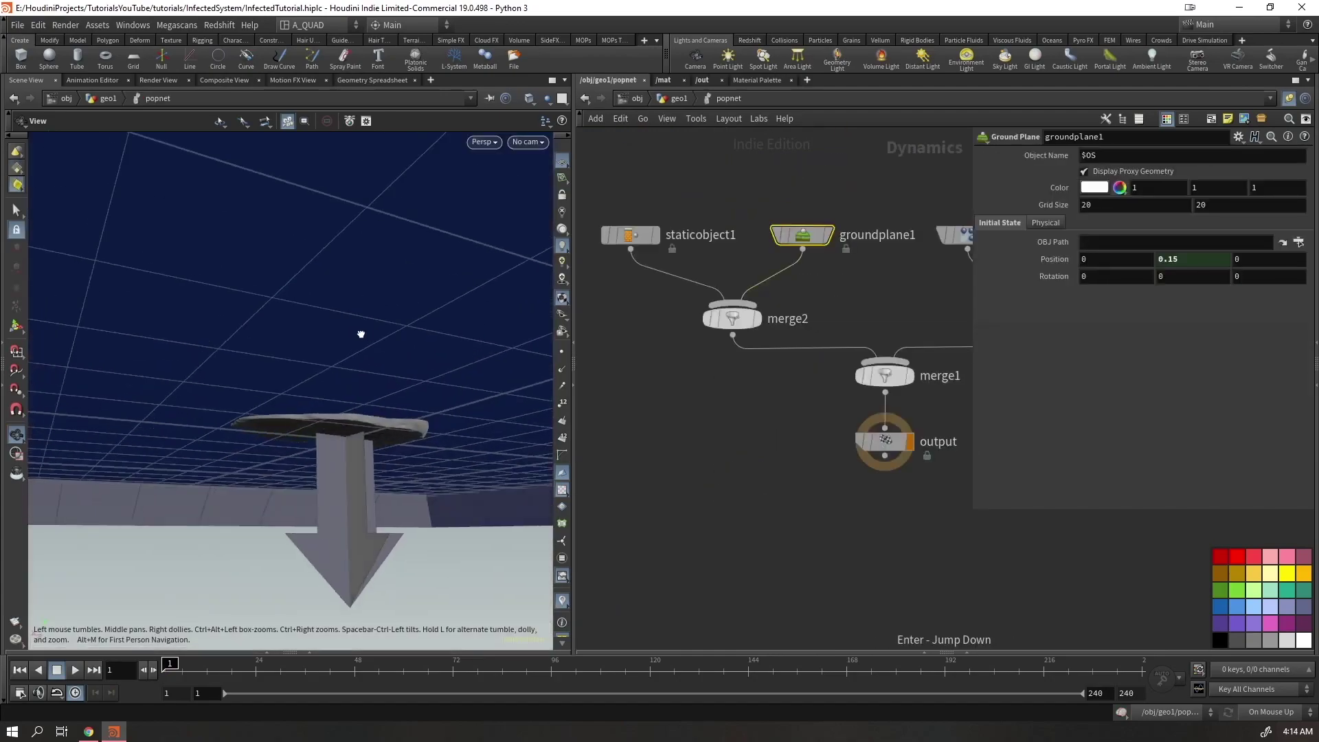
pyautogui.scroll(10, 402, 401)
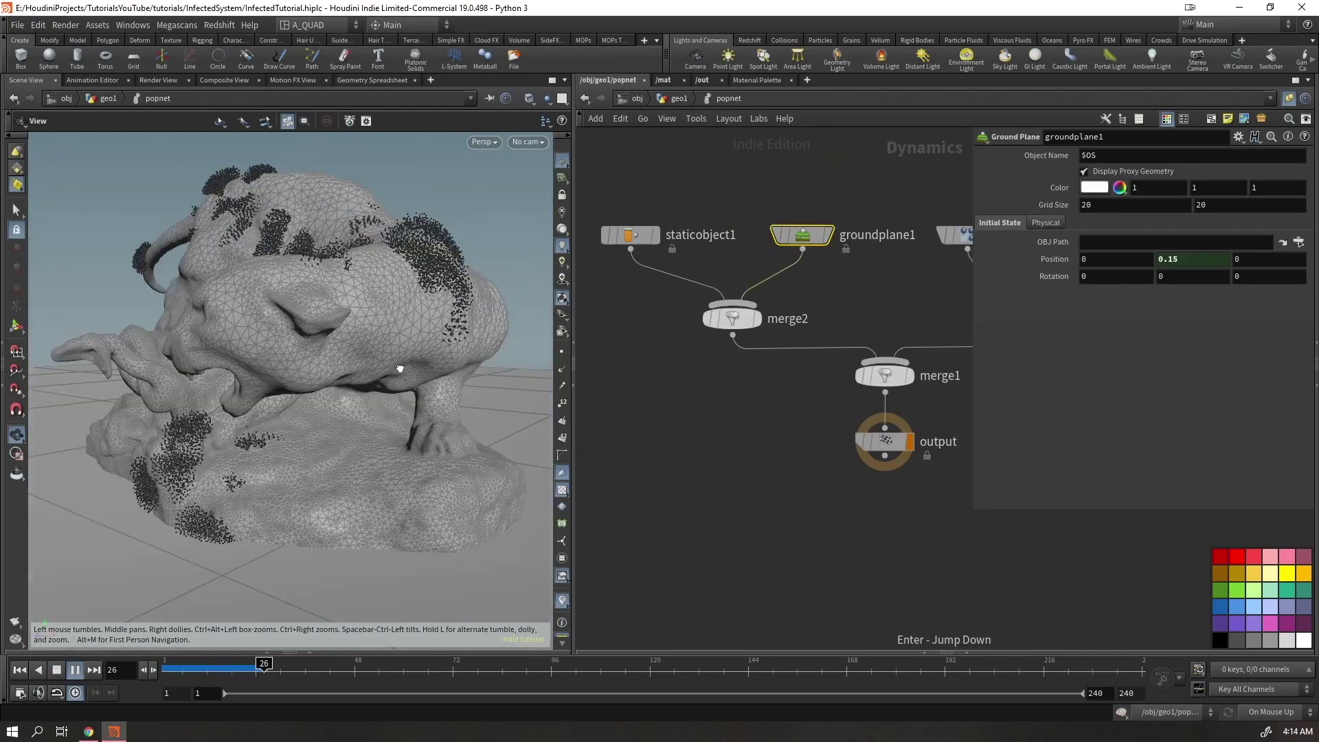
pyautogui.moveTo(384, 316); pyautogui.dragTo(346, 257)
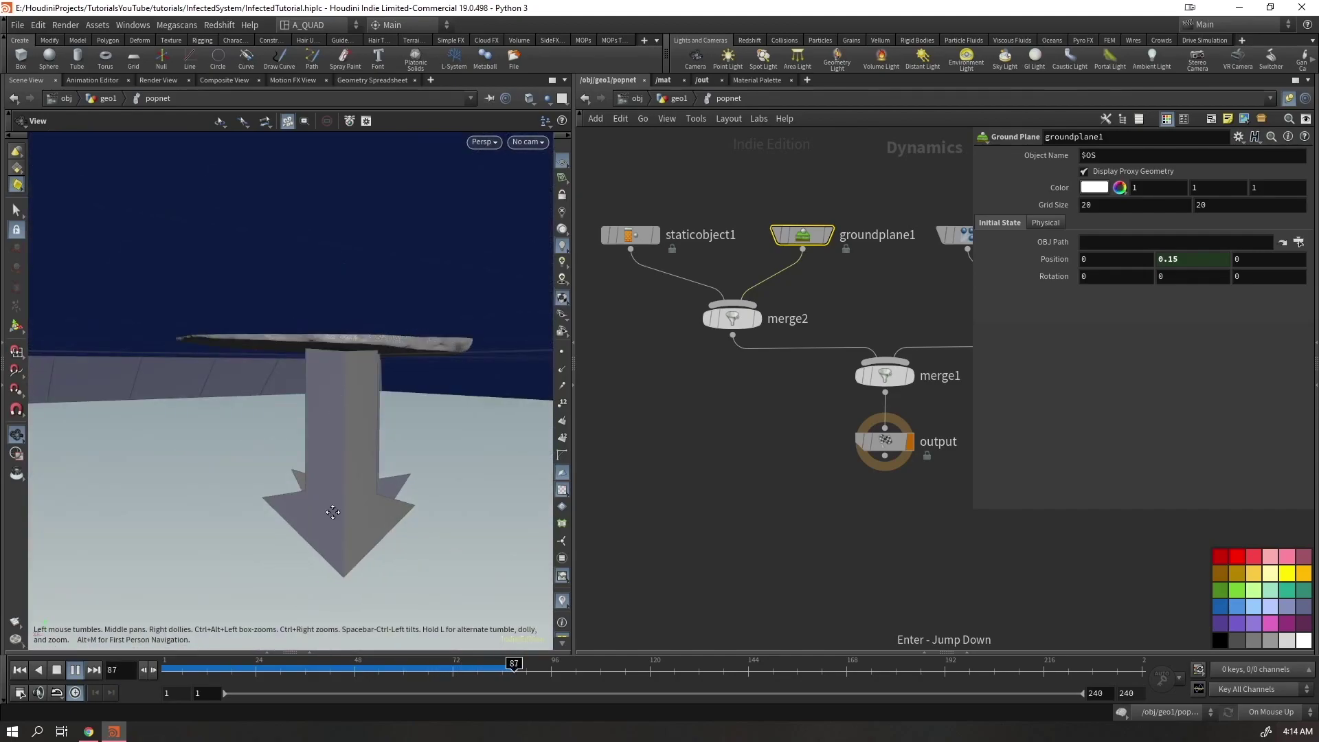
pyautogui.moveTo(332, 512); pyautogui.dragTo(304, 440)
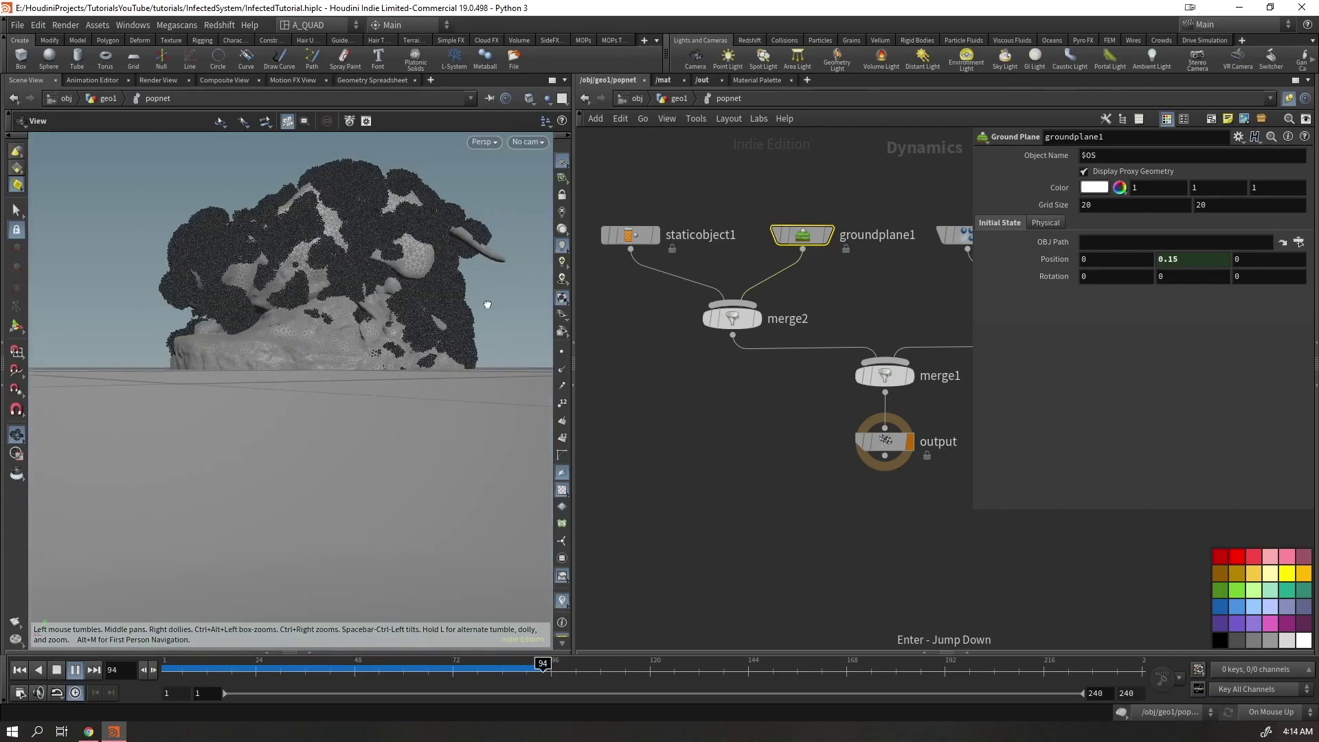
pyautogui.moveTo(487, 305); pyautogui.dragTo(437, 299)
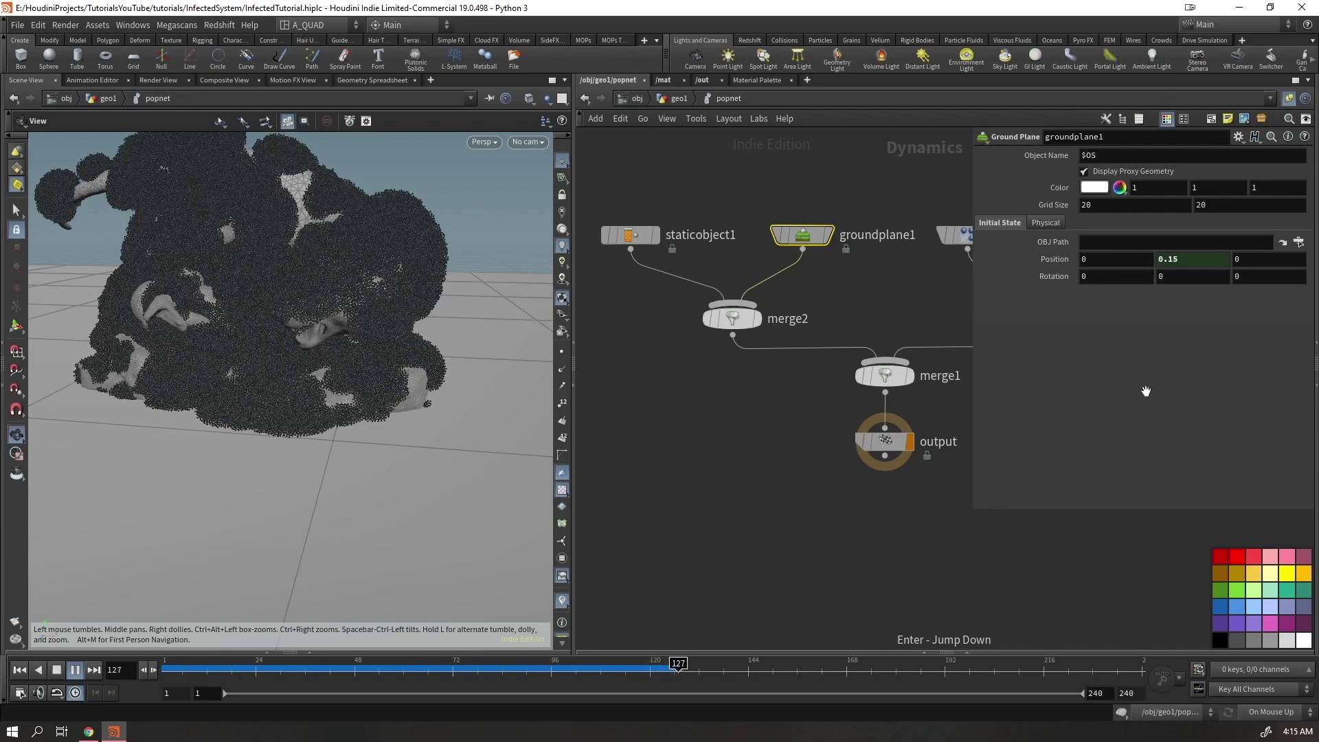
pyautogui.click(709, 499)
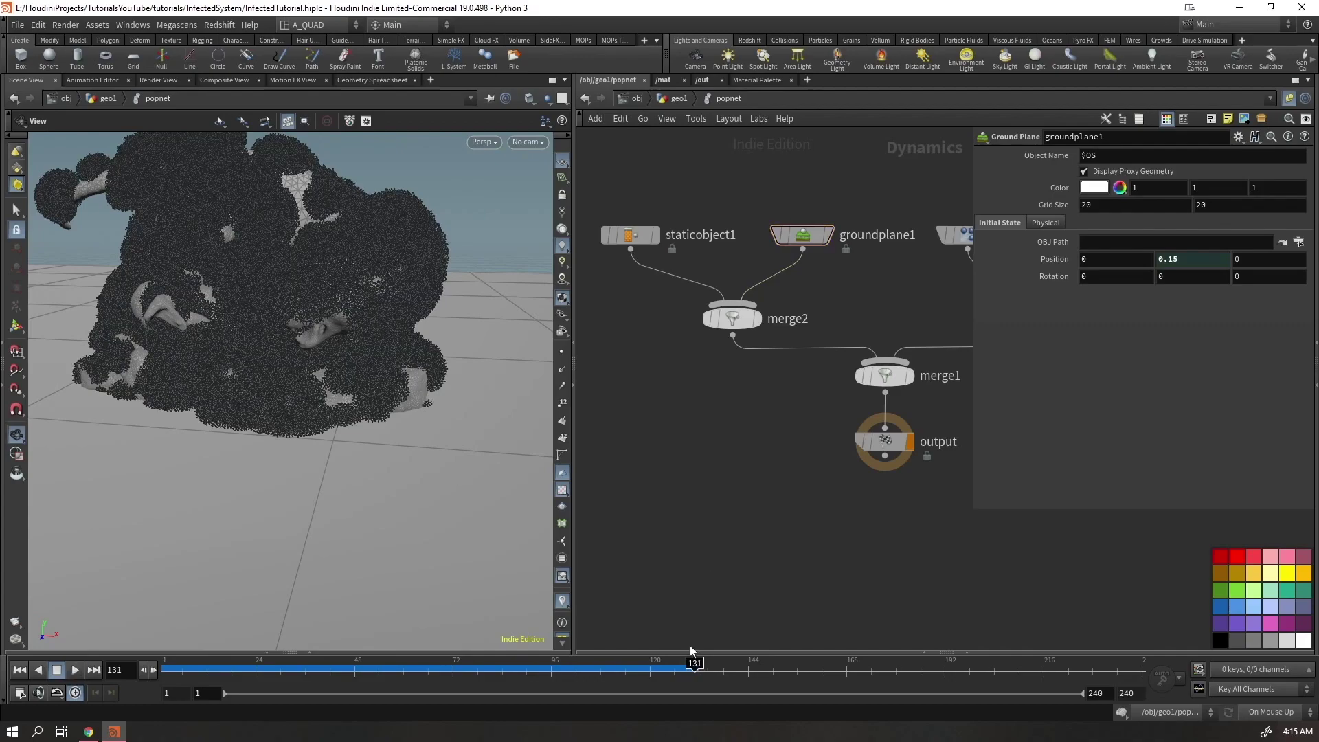
# Go to frame 120 and inspect the simulated grains from far and near
pyautogui.click(650, 665)
pyautogui.scroll(-5, 149, 426)
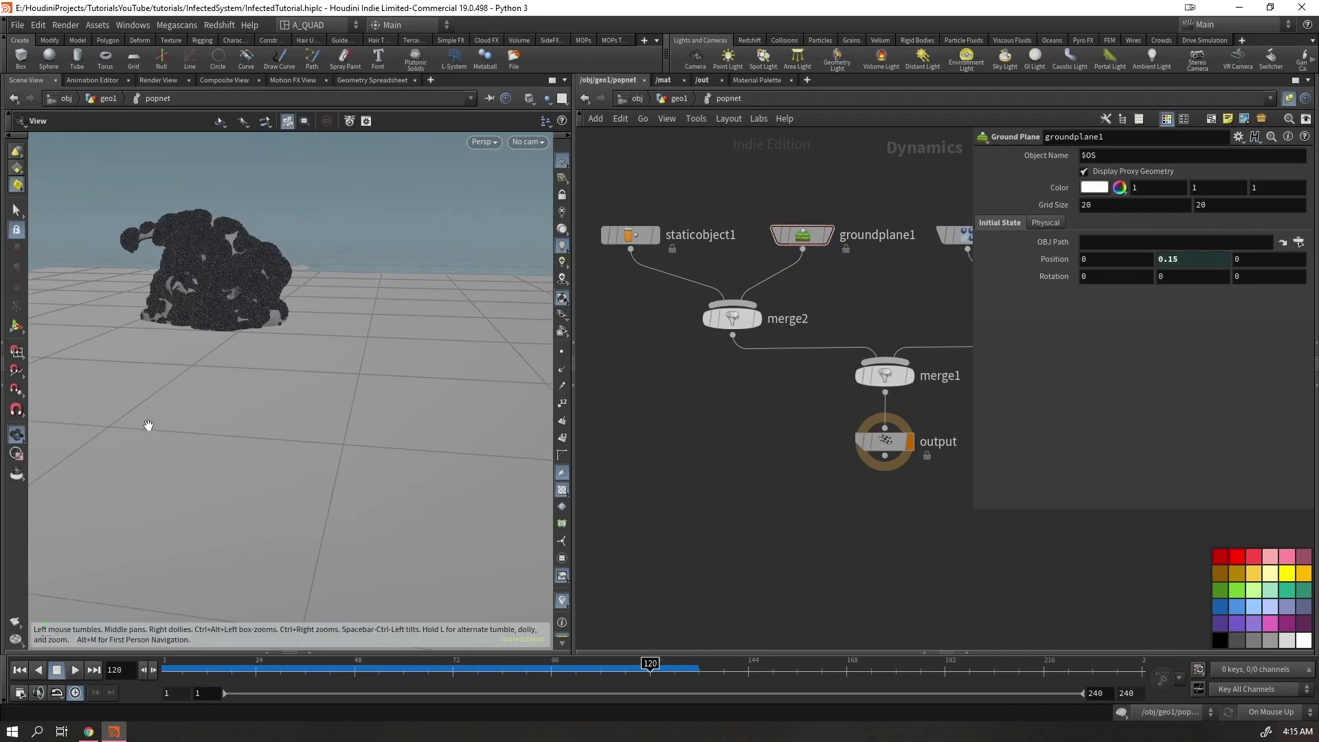
pyautogui.moveTo(149, 425); pyautogui.dragTo(151, 454)
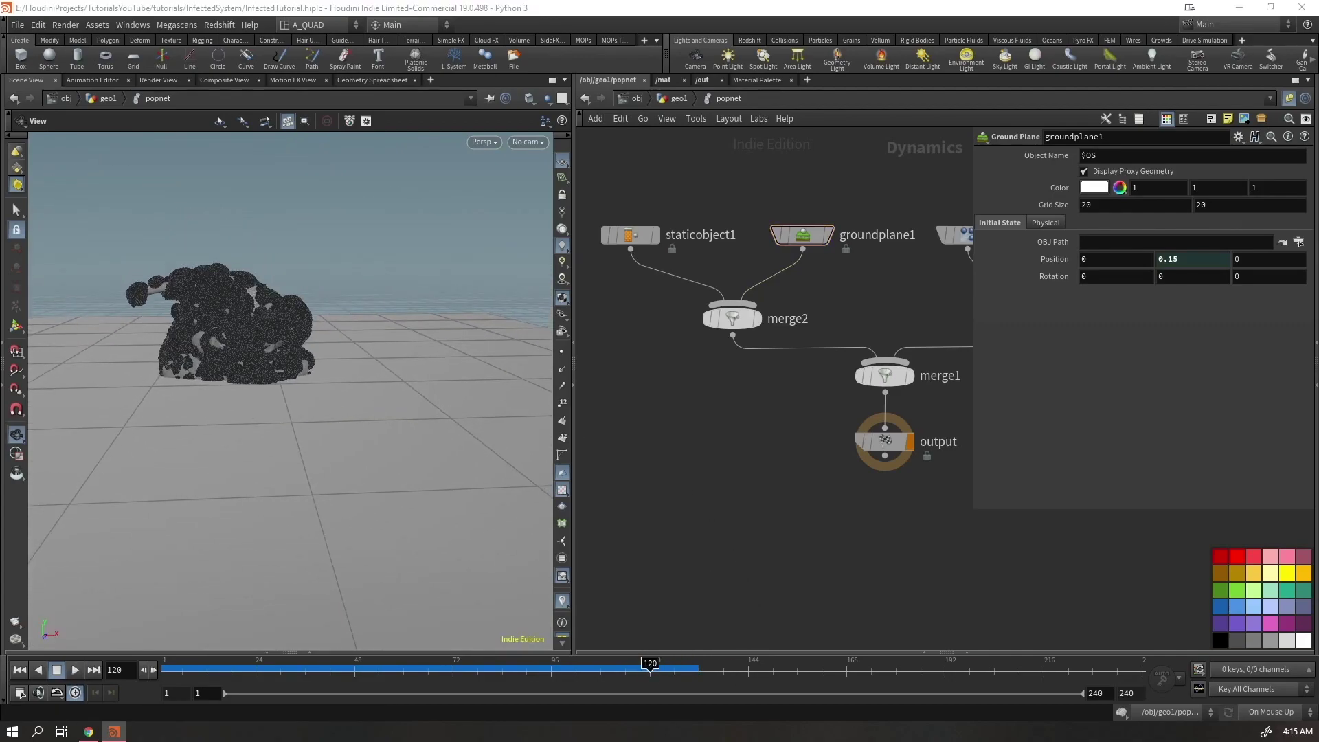
pyautogui.moveTo(217, 406); pyautogui.dragTo(199, 364)
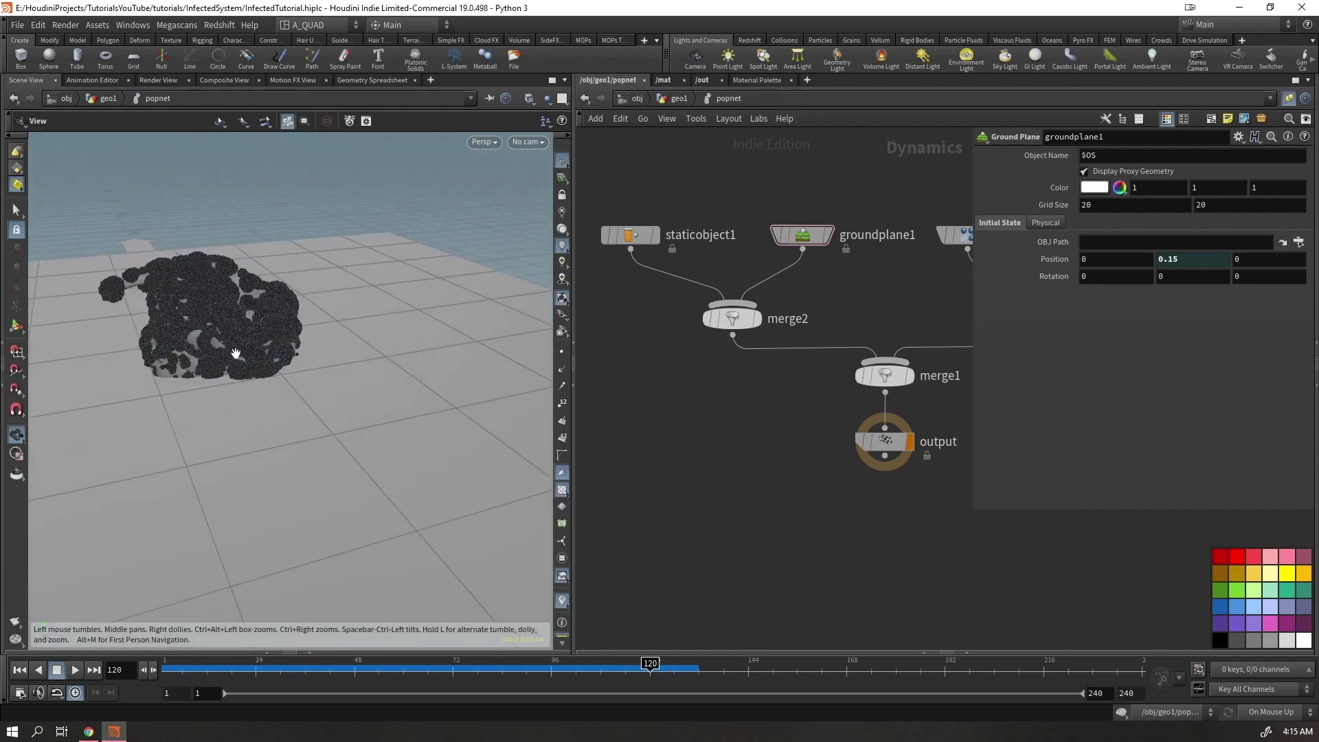
pyautogui.scroll(6, 200, 364)
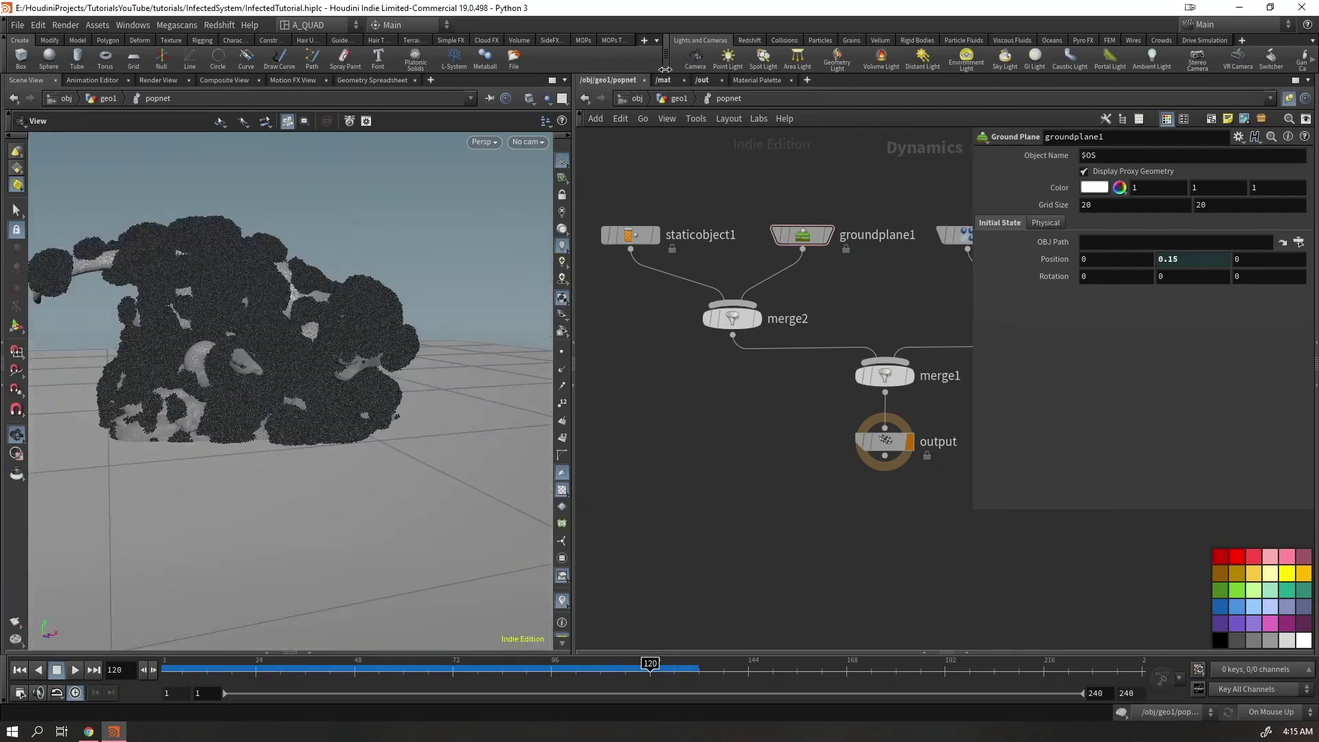
# Return to geo1 and set popnet's Cache Memory to 15000 MB
pyautogui.click(670, 100)
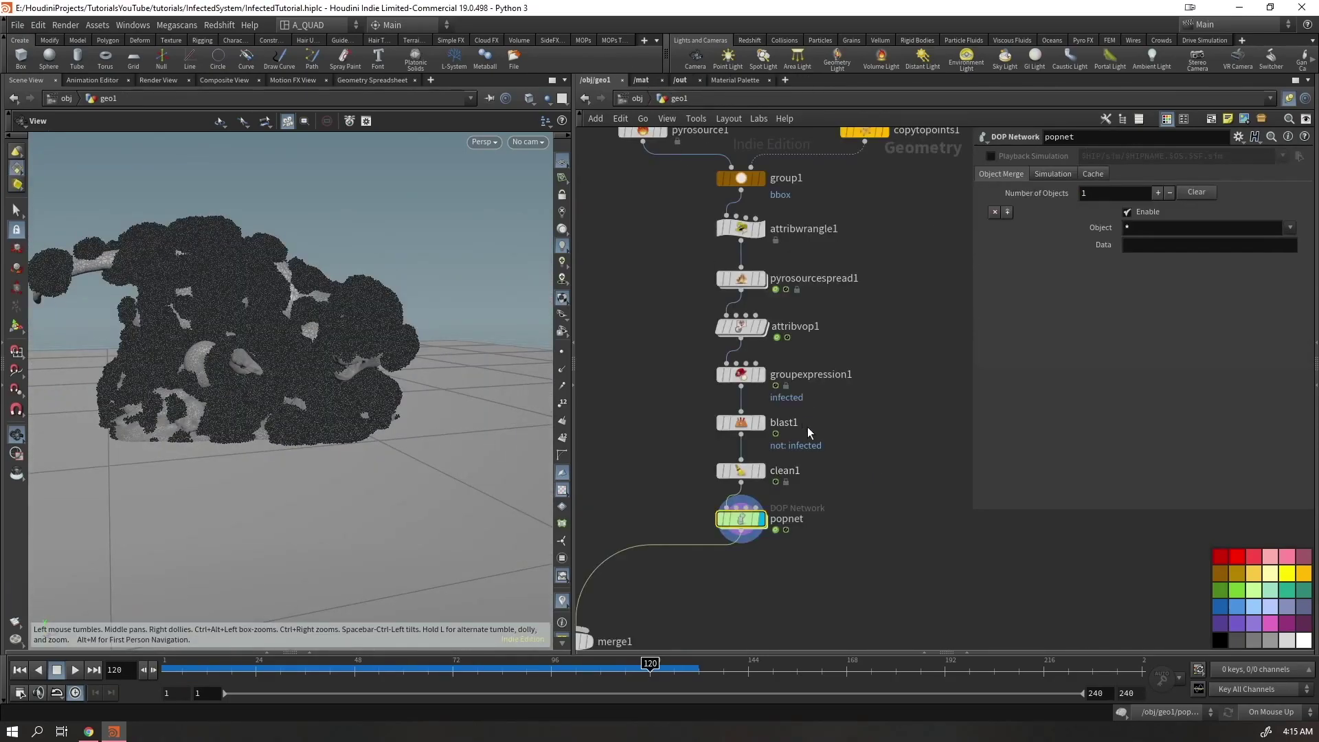
pyautogui.click(1051, 175)
pyautogui.click(1099, 174)
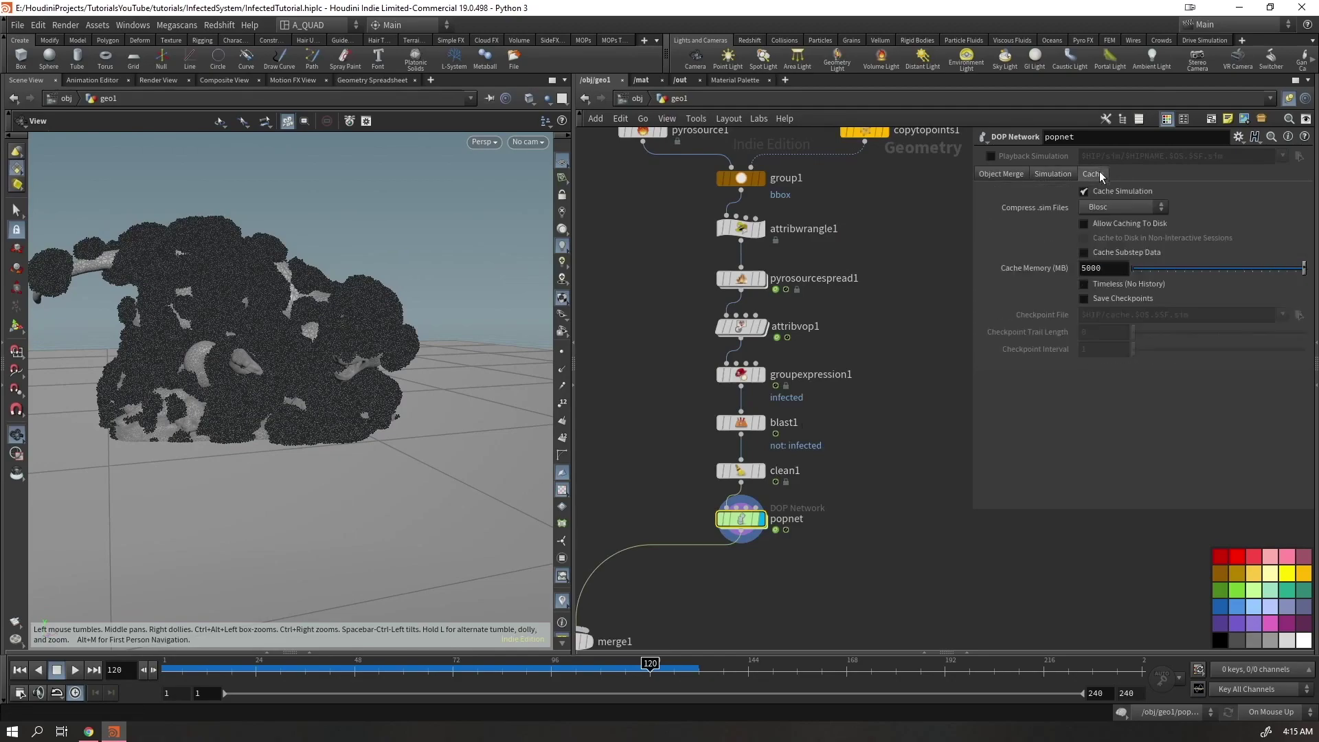
pyautogui.click(1079, 266)
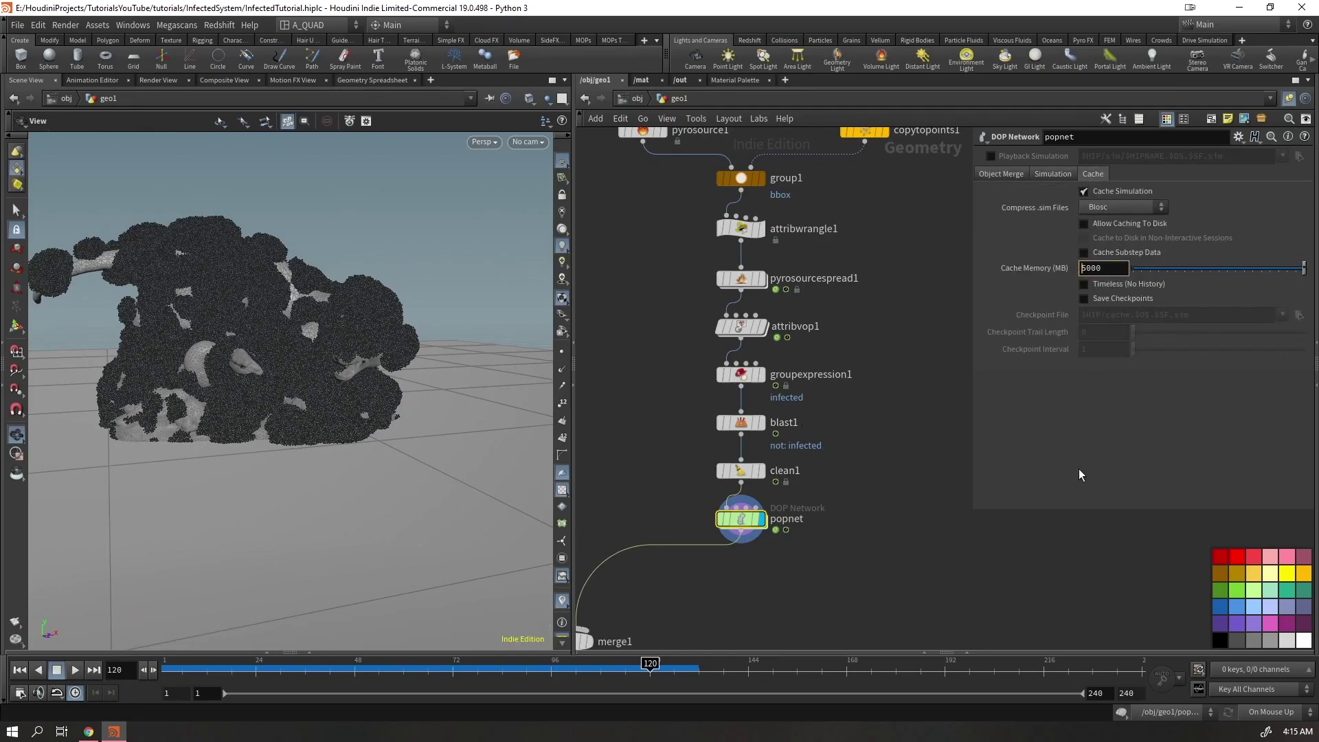
pyautogui.write('1')
pyautogui.press('Return')
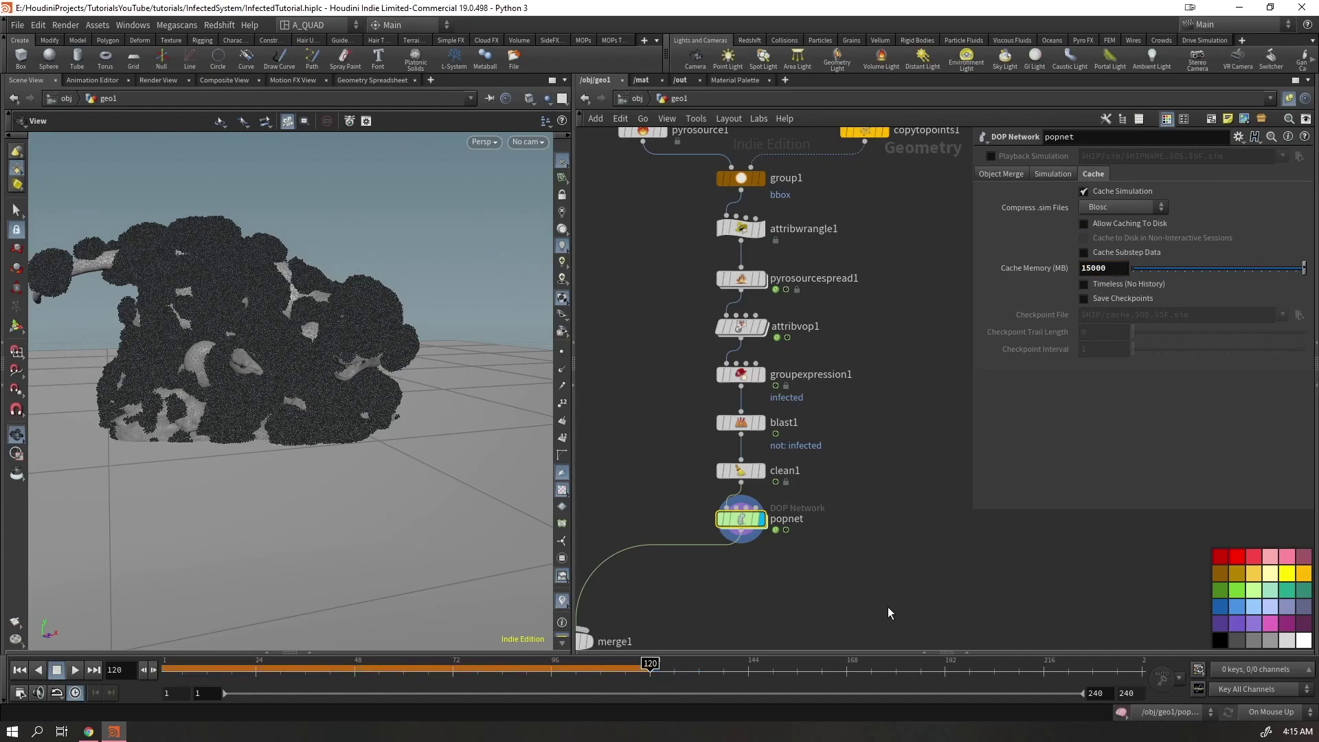
# Replay the popnet simulation from the first frame, examine the grain growth on the statue up close, and stop playback at frame 72
pyautogui.scroll(-3, 888, 607)
pyautogui.hotkey('ctrl', 'Up')
pyautogui.press('Up')
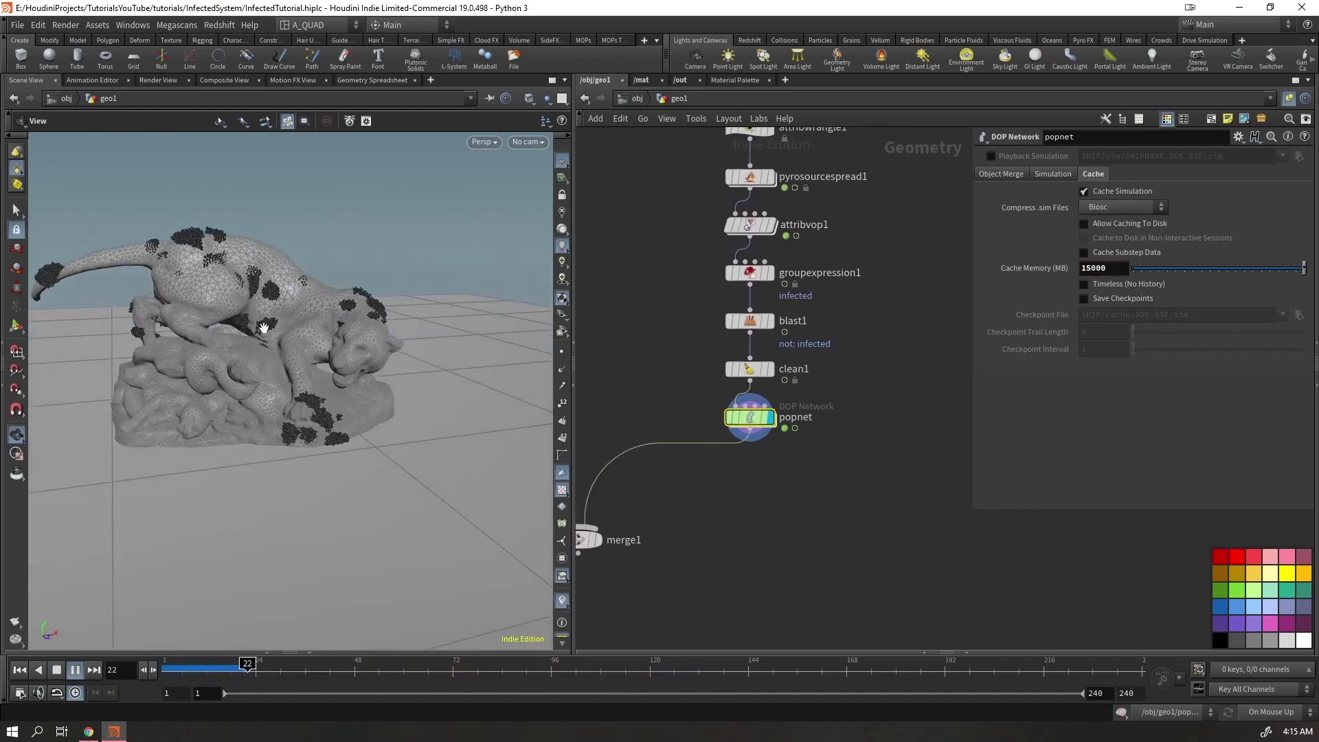
pyautogui.scroll(5, 324, 290)
pyautogui.scroll(-3, 320, 303)
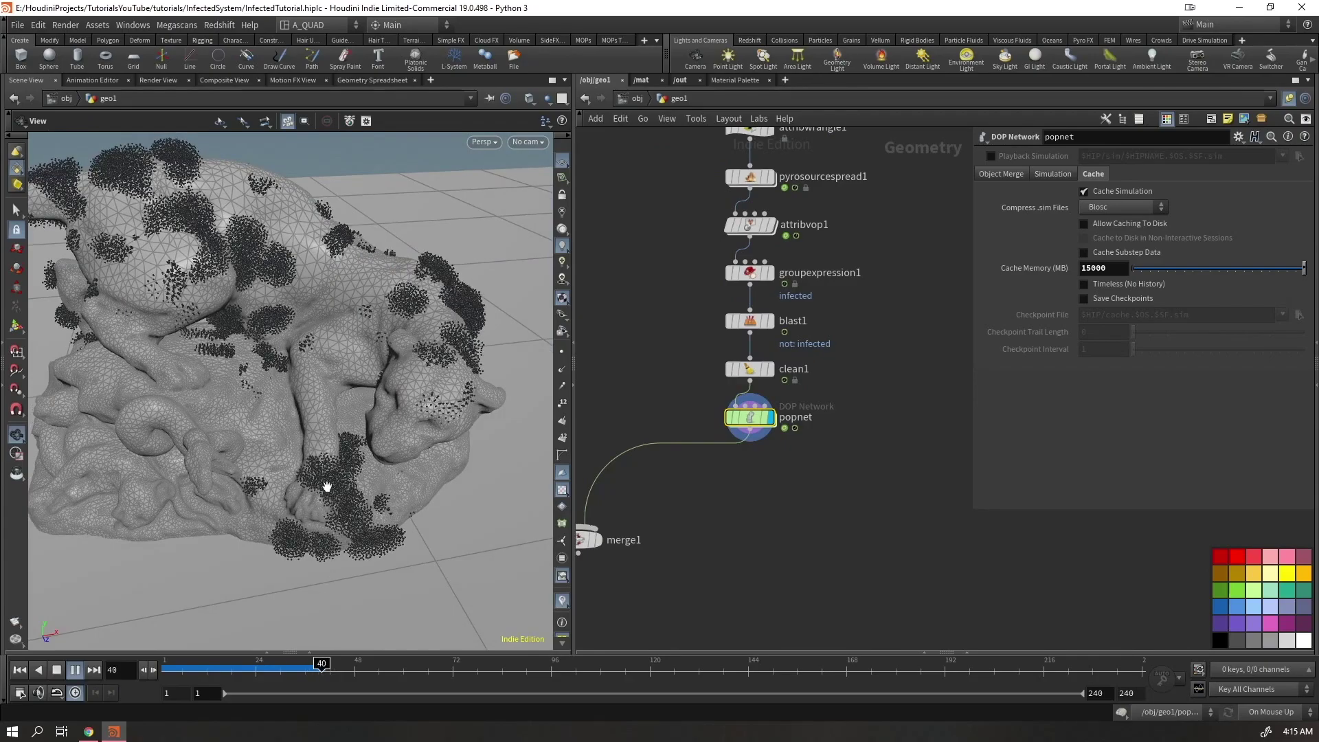
pyautogui.scroll(3, 331, 391)
pyautogui.moveTo(331, 390); pyautogui.dragTo(336, 371)
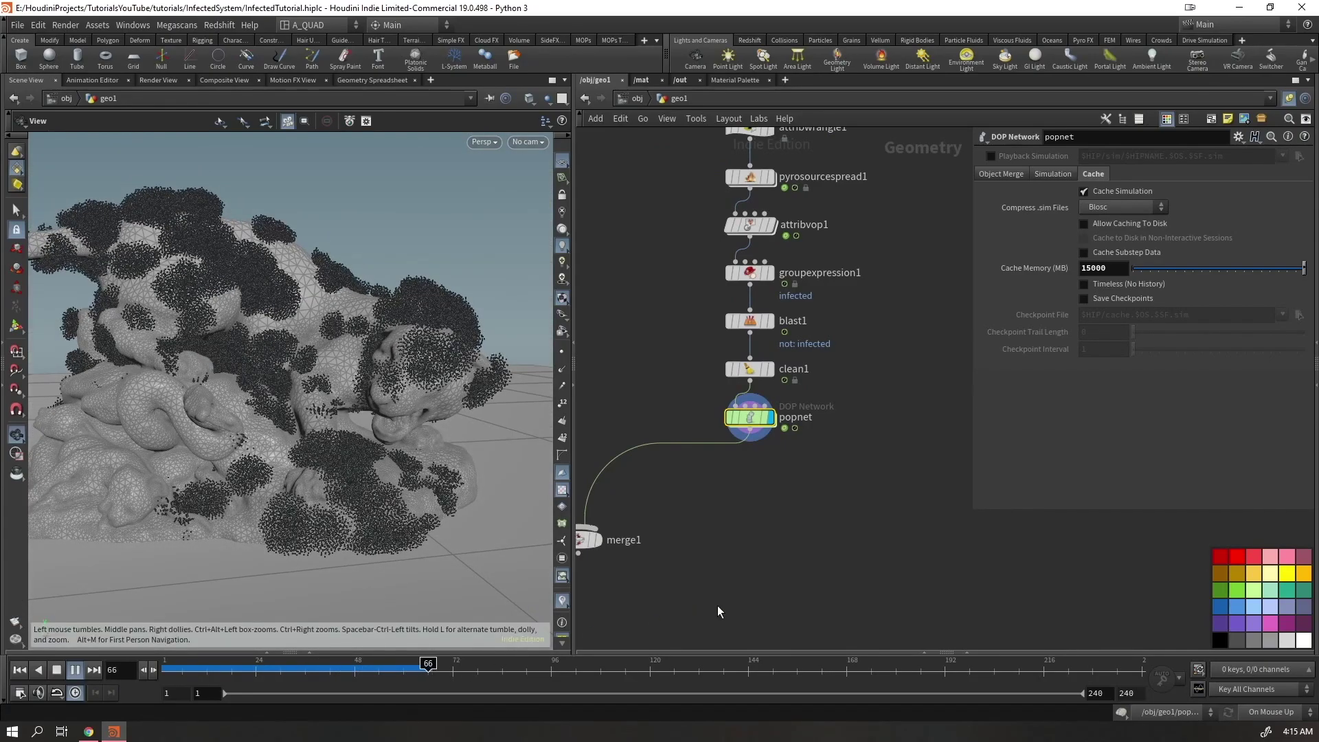
pyautogui.press('Escape')
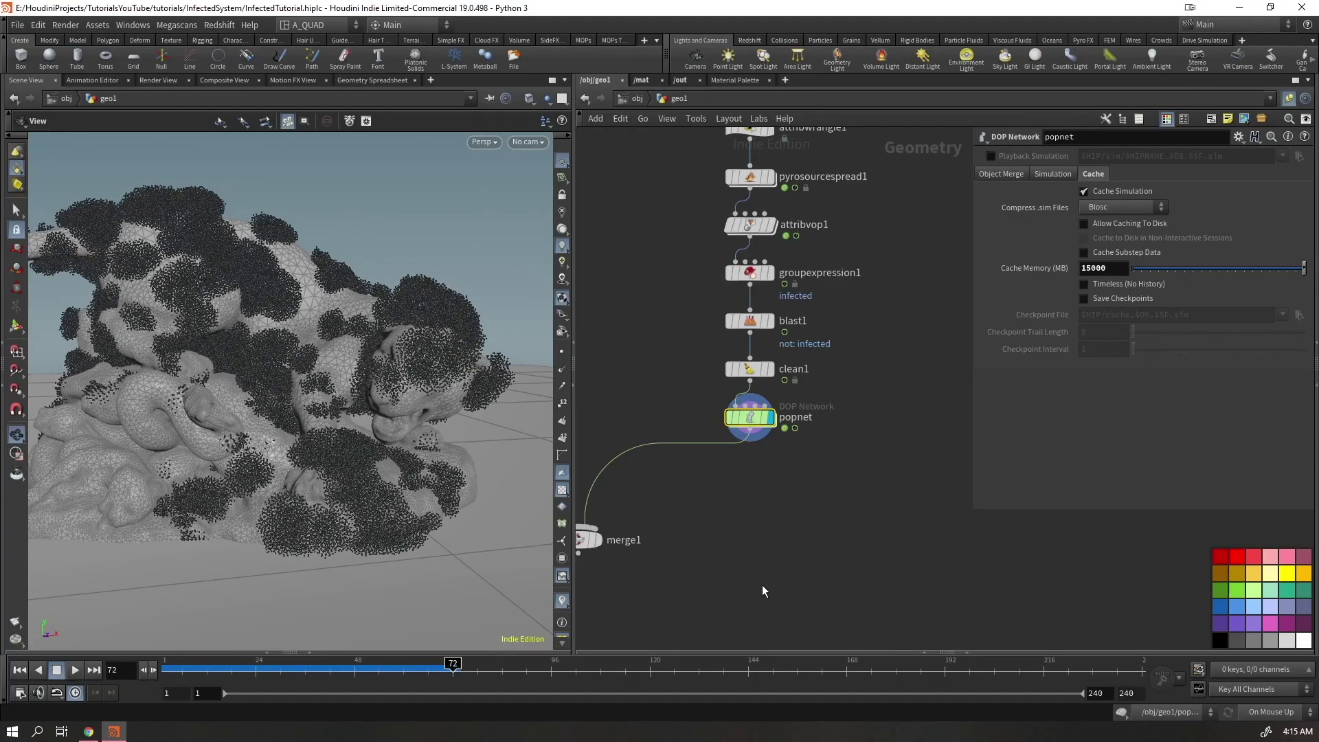
# Rename the null1 node feeding merge1 to OUT_STATUE
pyautogui.moveTo(768, 581); pyautogui.dragTo(1089, 501, button='middle')
pyautogui.scroll(-3, 909, 554)
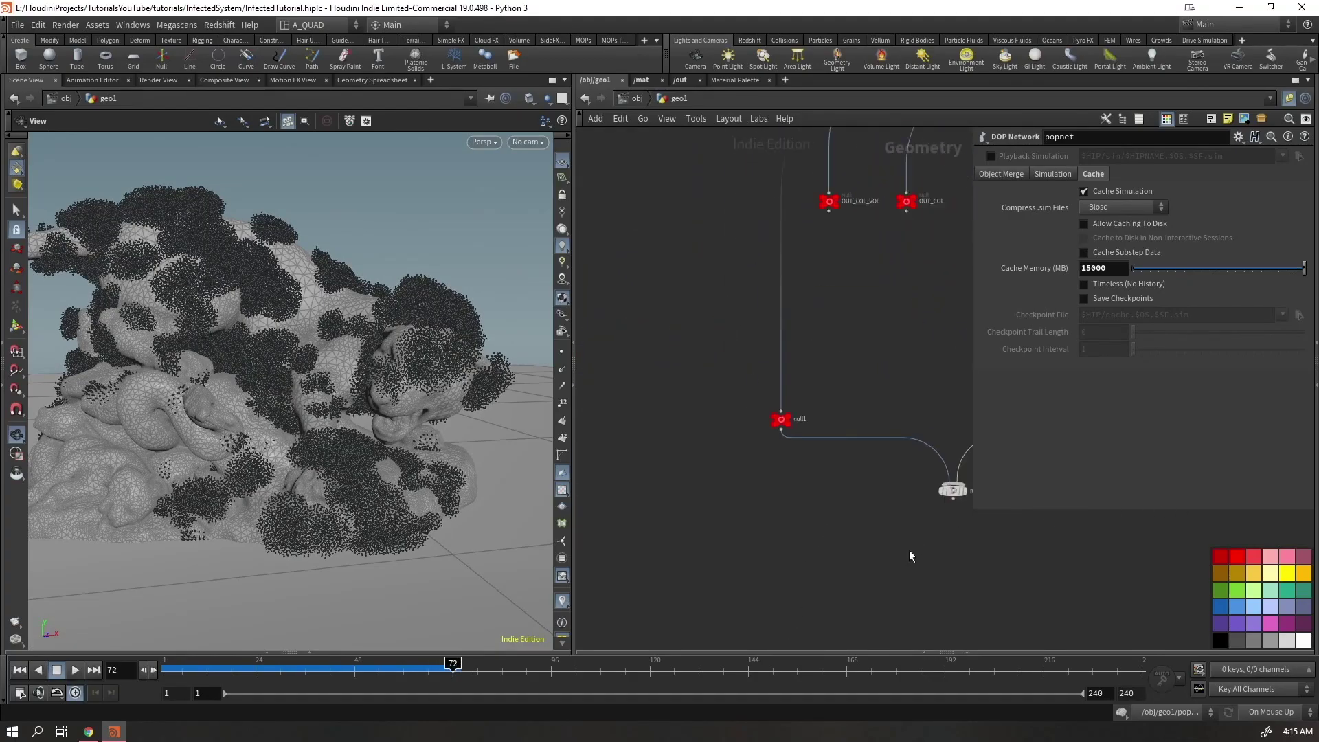
pyautogui.scroll(4, 682, 371)
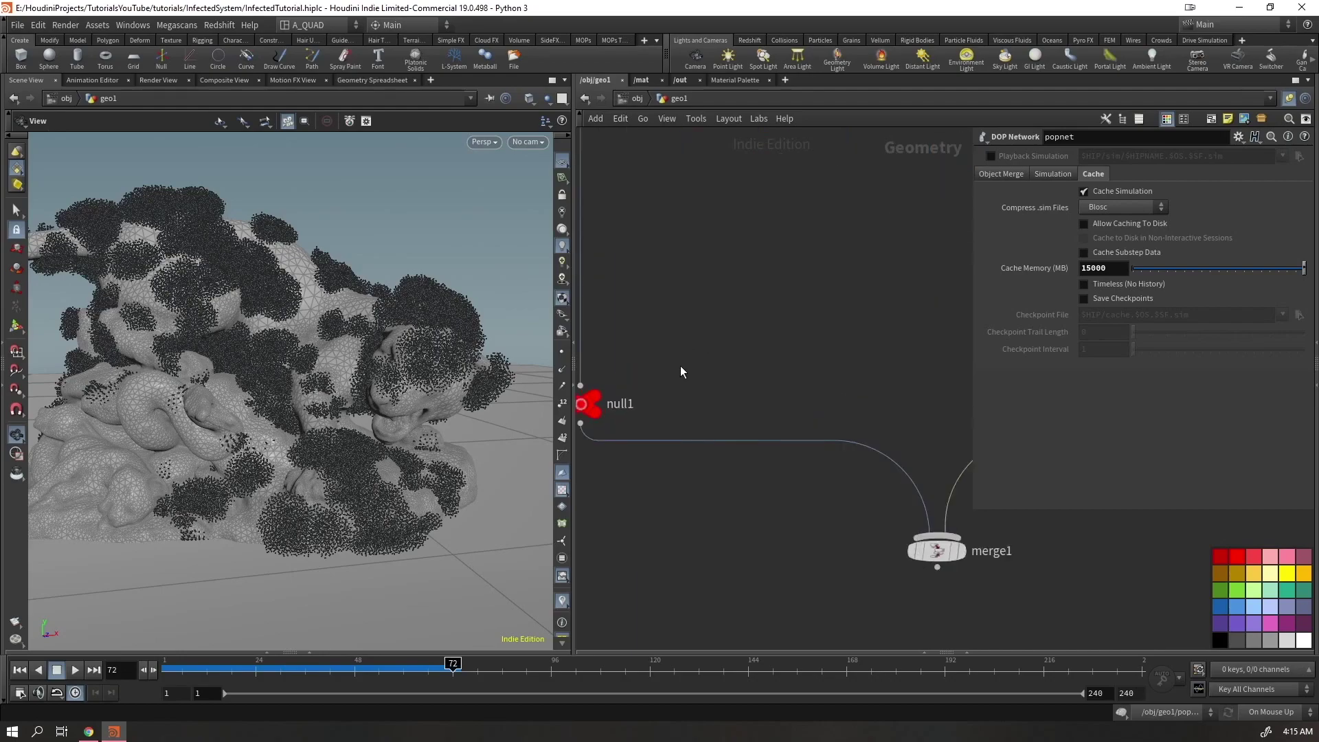
pyautogui.doubleClick(653, 378)
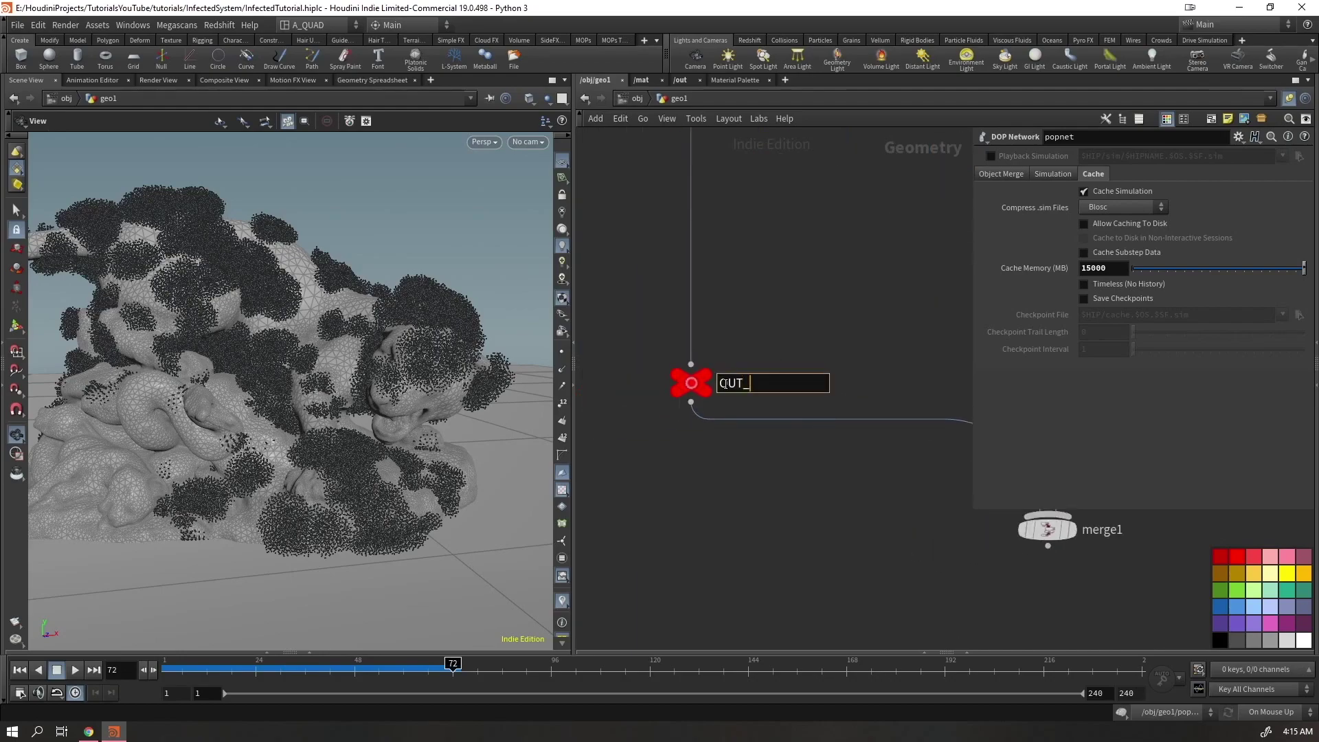
pyautogui.write('OUT_STATUE')
pyautogui.press('Return')
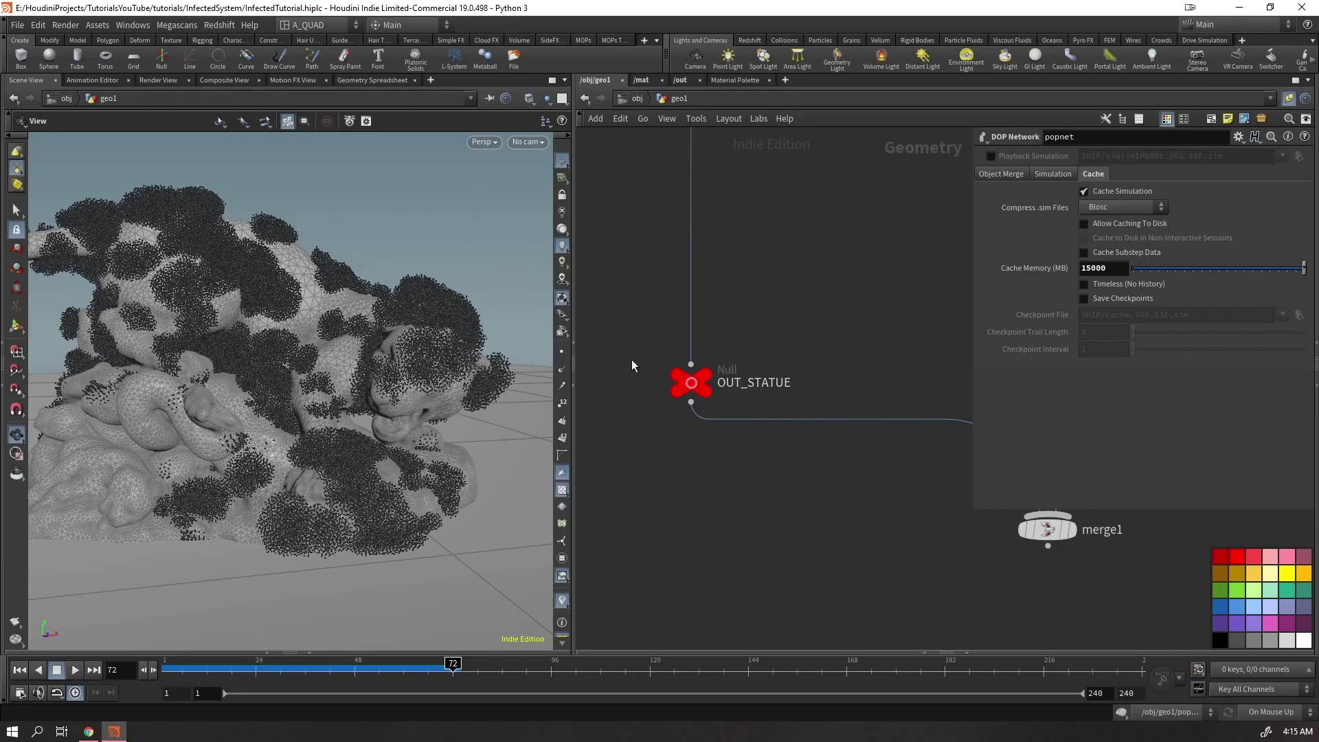
# Display OUT_STATUE to view the original statue geometry, and return to the popnet and merge1 nodes
pyautogui.scroll(-3, 632, 360)
pyautogui.moveTo(780, 235); pyautogui.dragTo(899, 66, button='middle')
pyautogui.scroll(4, 912, 270)
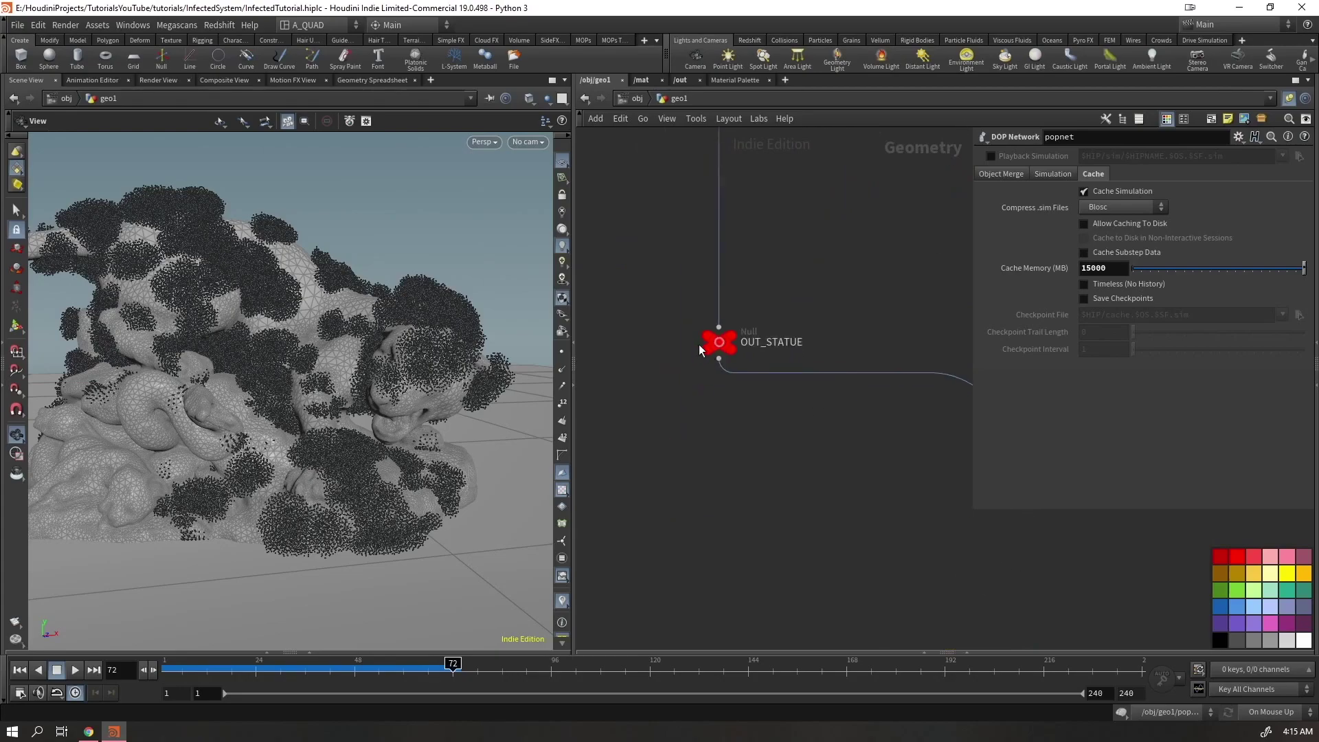
pyautogui.click(729, 334)
pyautogui.moveTo(886, 474); pyautogui.dragTo(788, 420, button='middle')
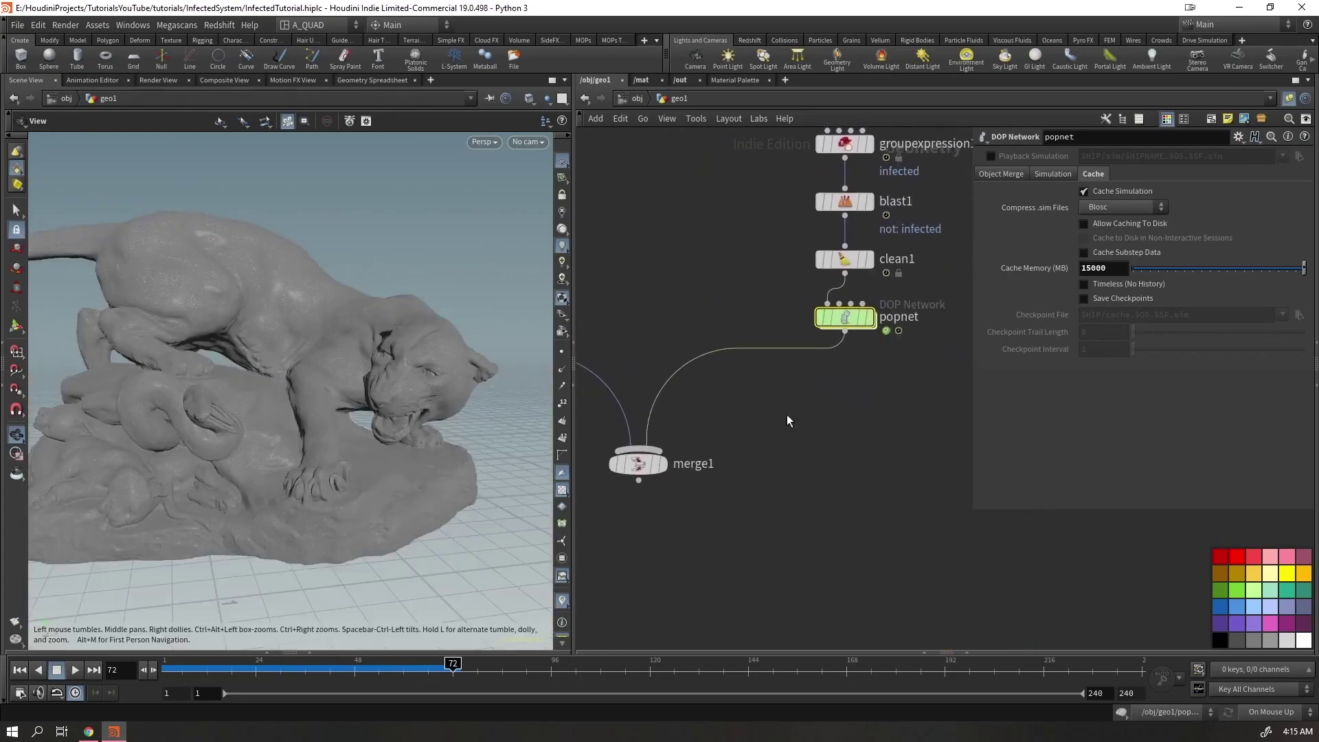
# Delete the merge1 node and display popnet's simulation result over the statue
pyautogui.click(612, 463)
pyautogui.press('Delete')
pyautogui.press('r')
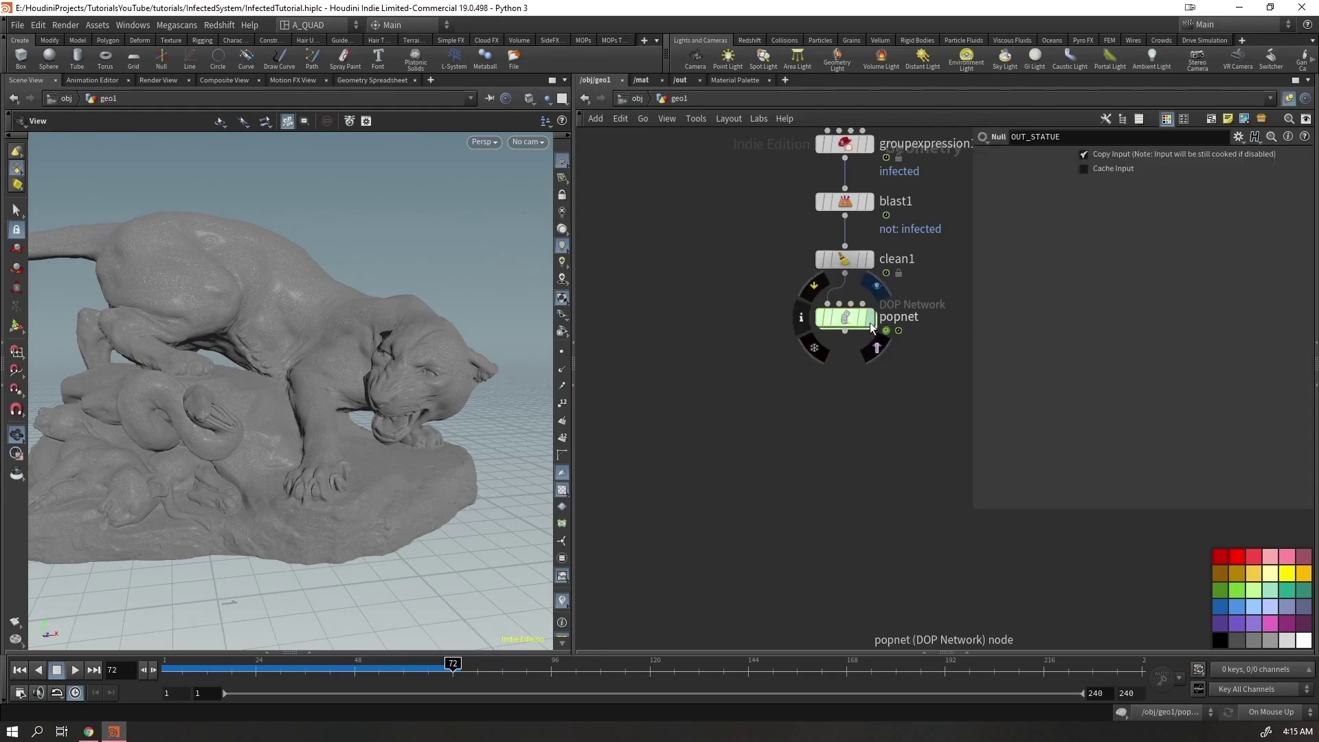
pyautogui.click(823, 321)
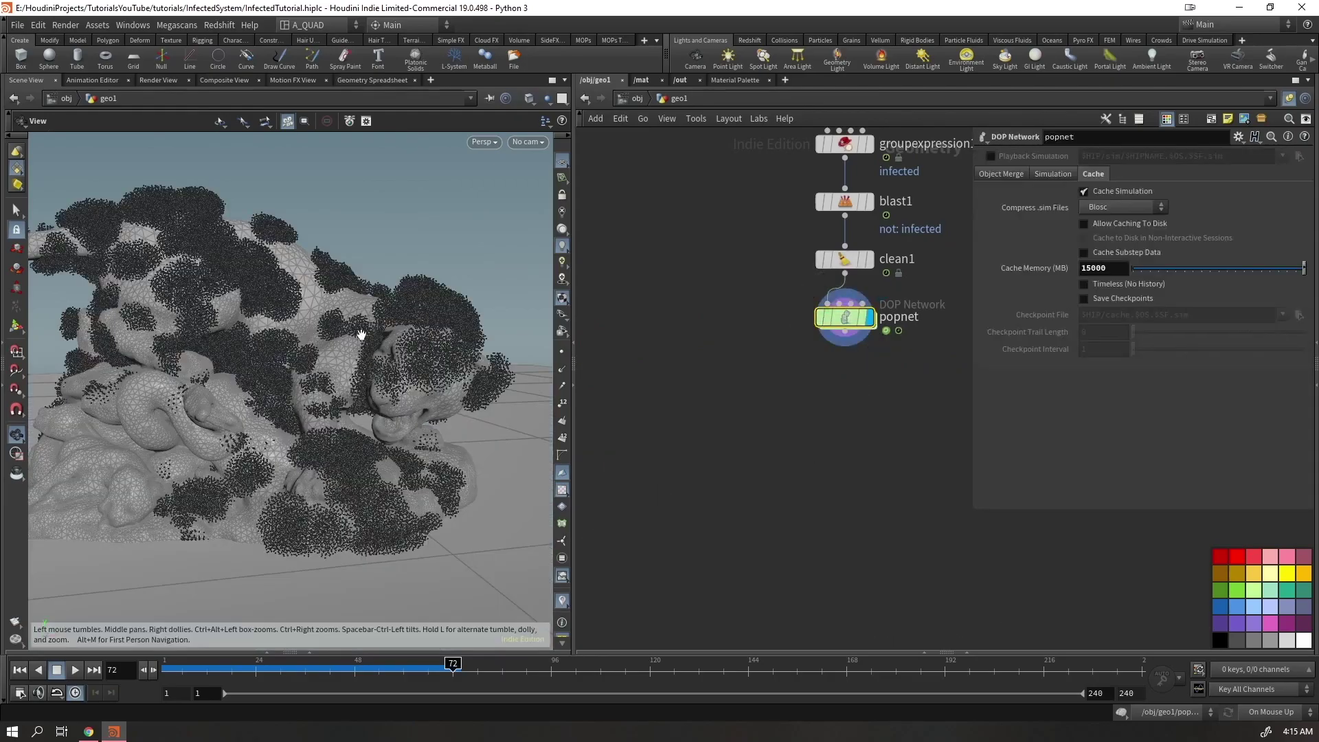
pyautogui.moveTo(362, 332); pyautogui.dragTo(296, 316)
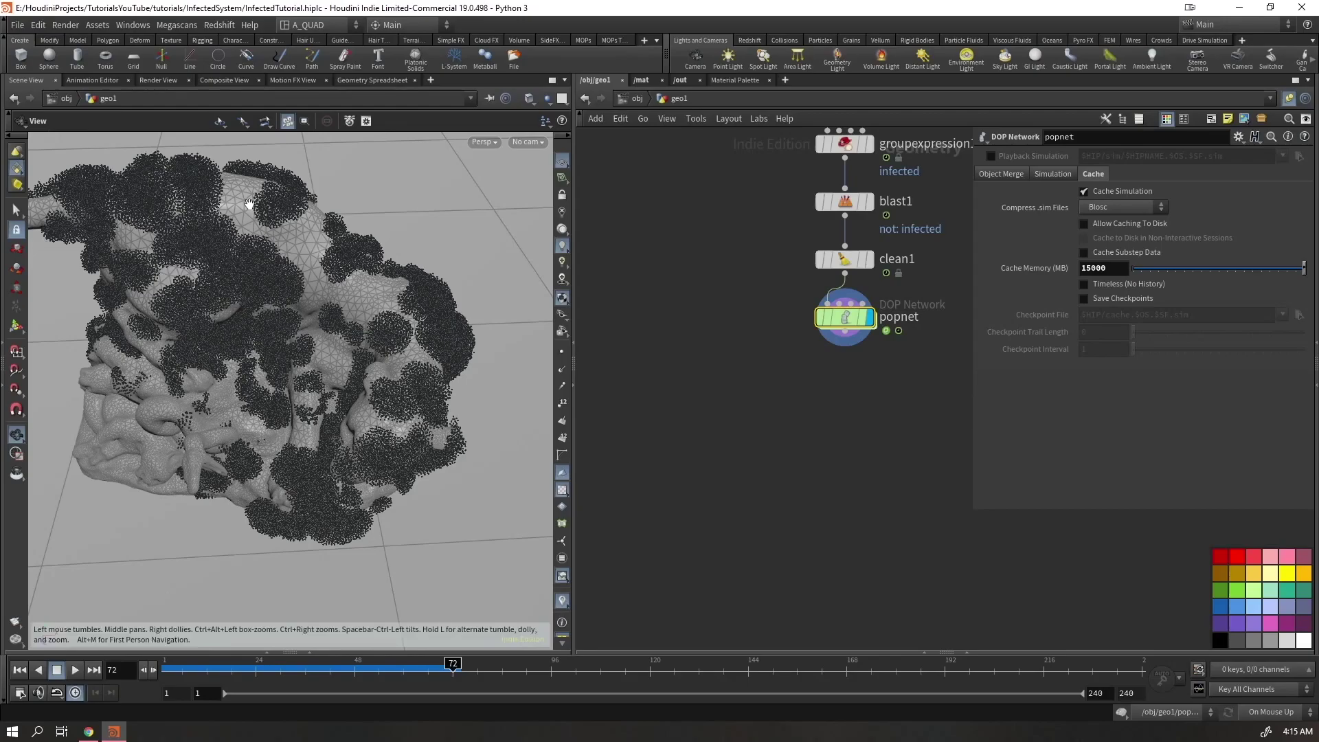
# Limit popnet's object merge to objects matching pop*
pyautogui.doubleClick(850, 319)
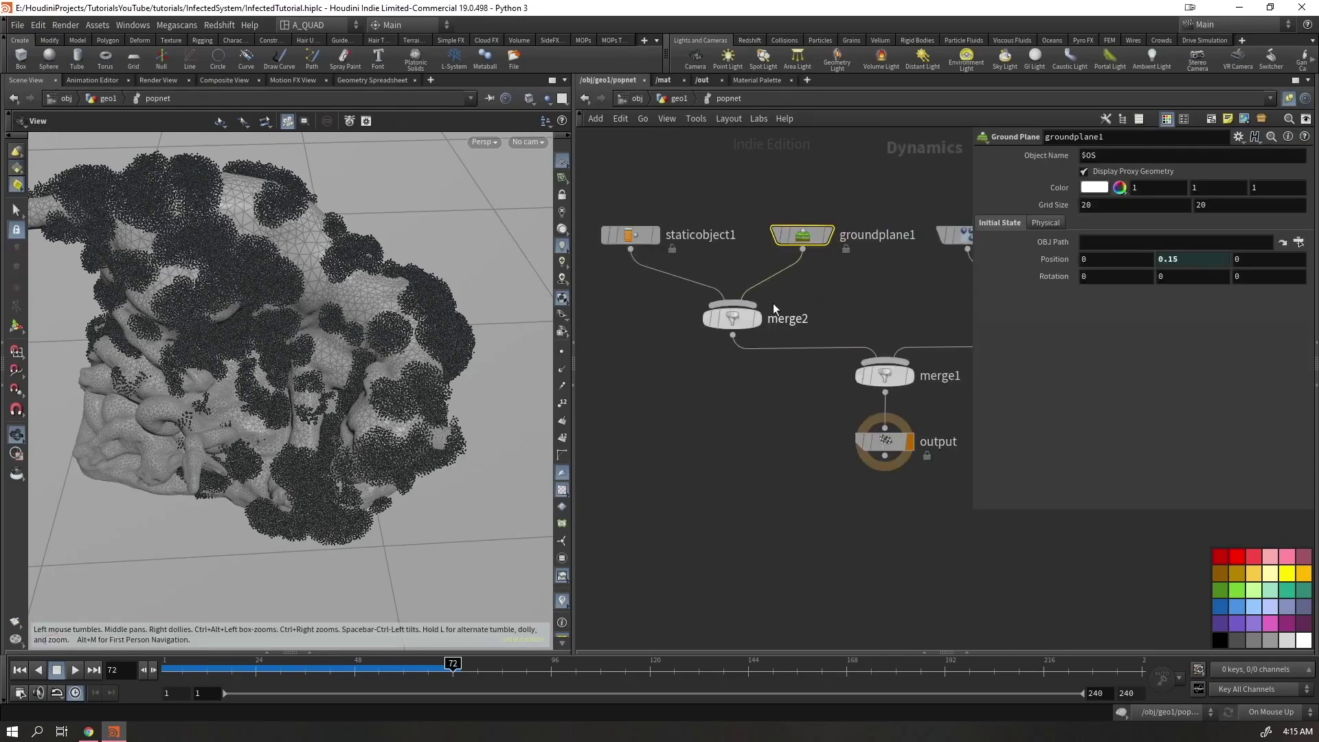
pyautogui.click(680, 98)
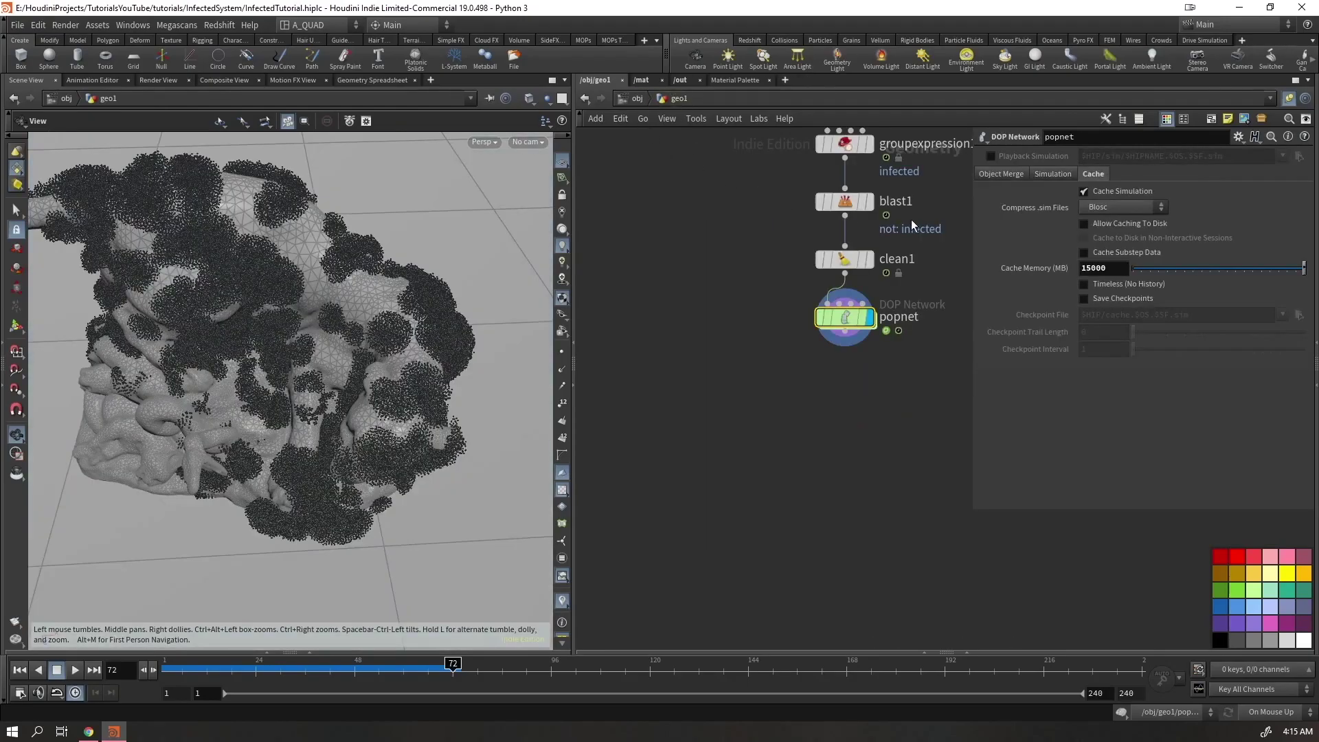
pyautogui.click(1009, 174)
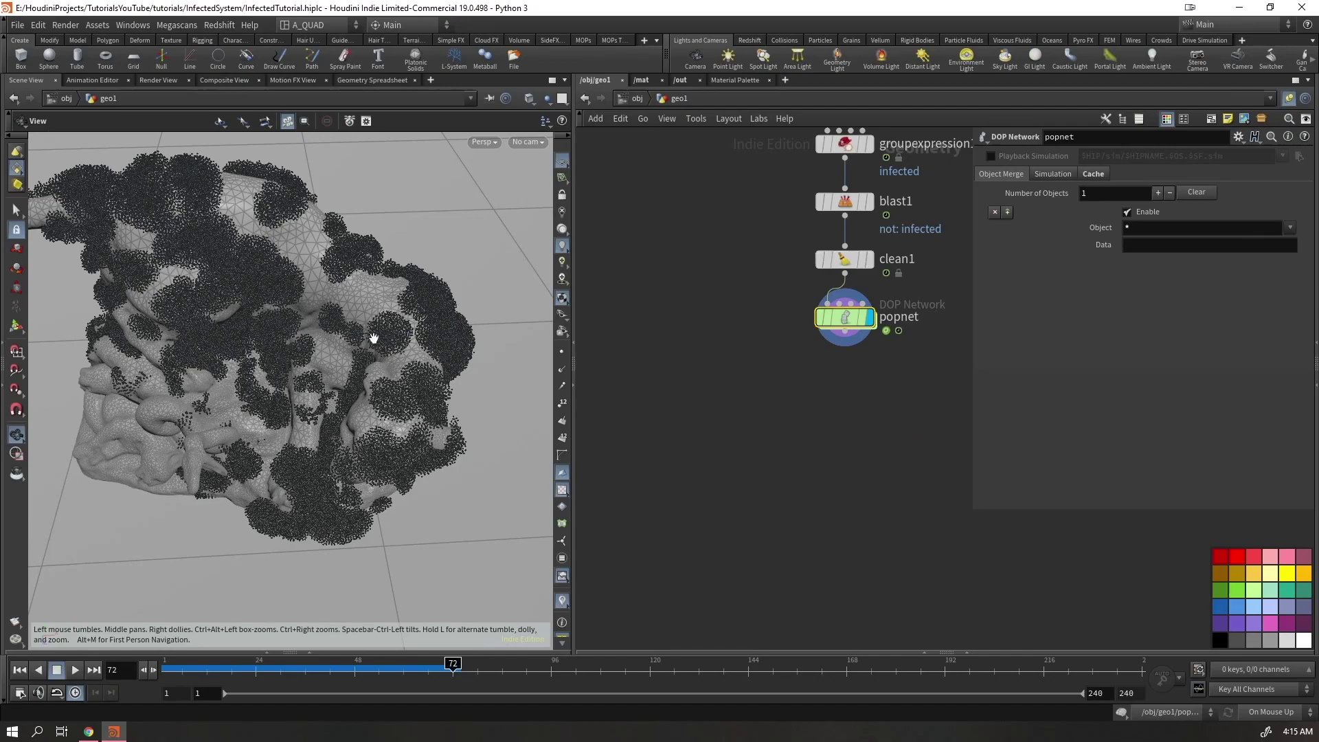
pyautogui.click(1127, 228)
pyautogui.write('*')
pyautogui.write('po')
pyautogui.press('Return')
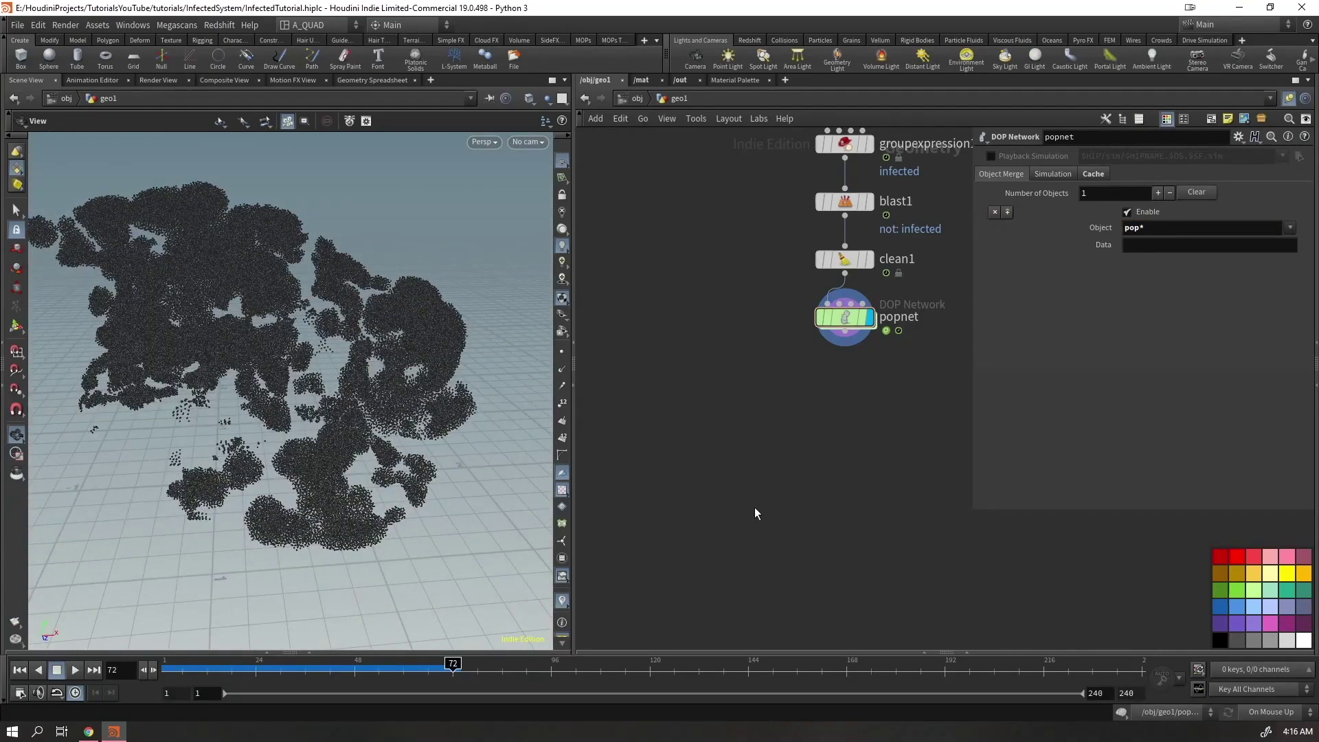
# Merge OUT_STATUE and popnet into a new merge node below them and display the combined result
pyautogui.scroll(-4, 751, 512)
pyautogui.moveTo(749, 515); pyautogui.dragTo(858, 403, button='middle')
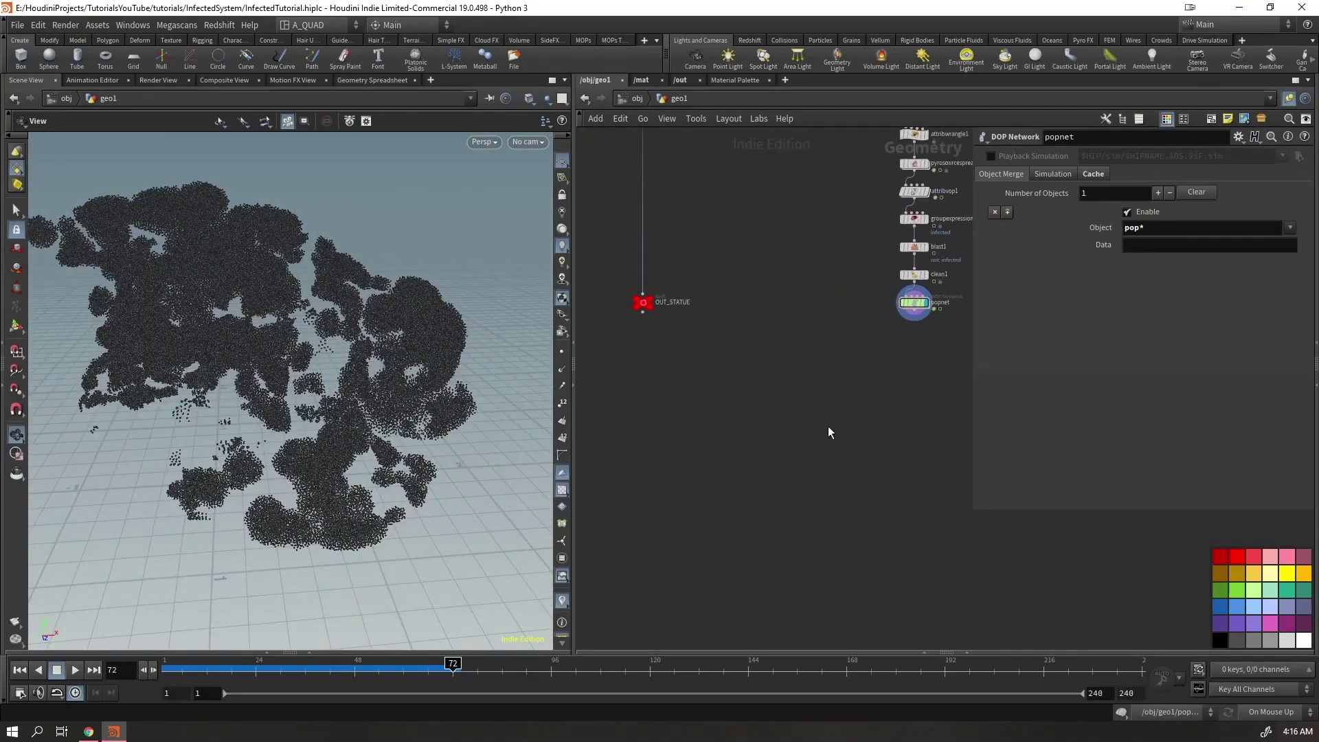
pyautogui.moveTo(664, 308); pyautogui.dragTo(666, 309)
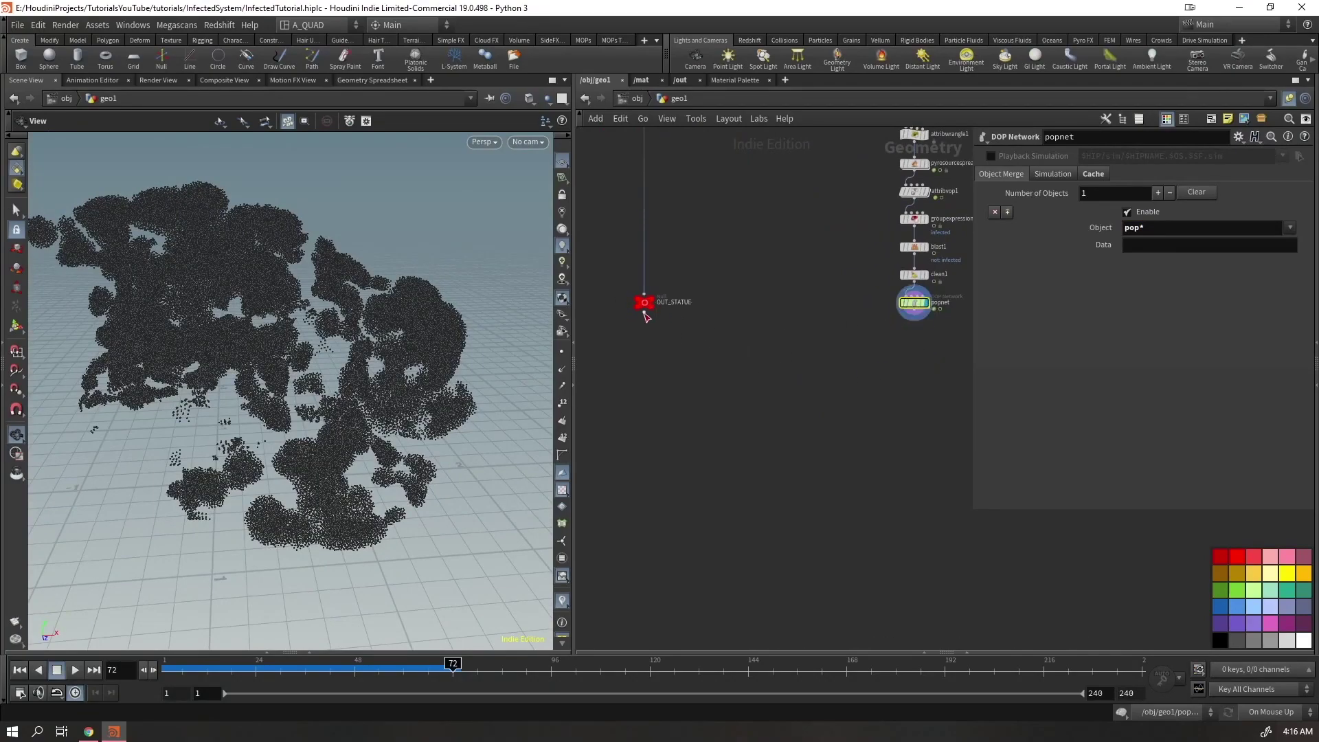
pyautogui.moveTo(646, 308); pyautogui.dragTo(868, 329)
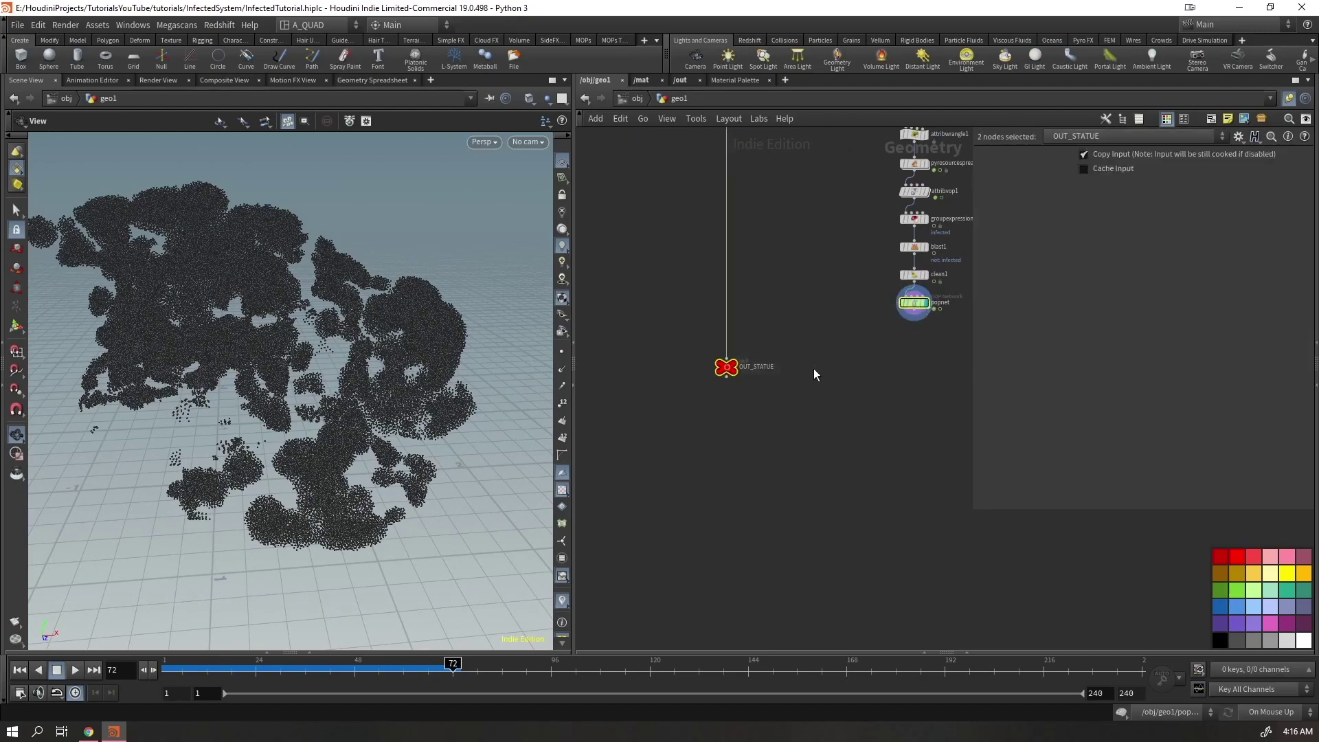
pyautogui.click(852, 475)
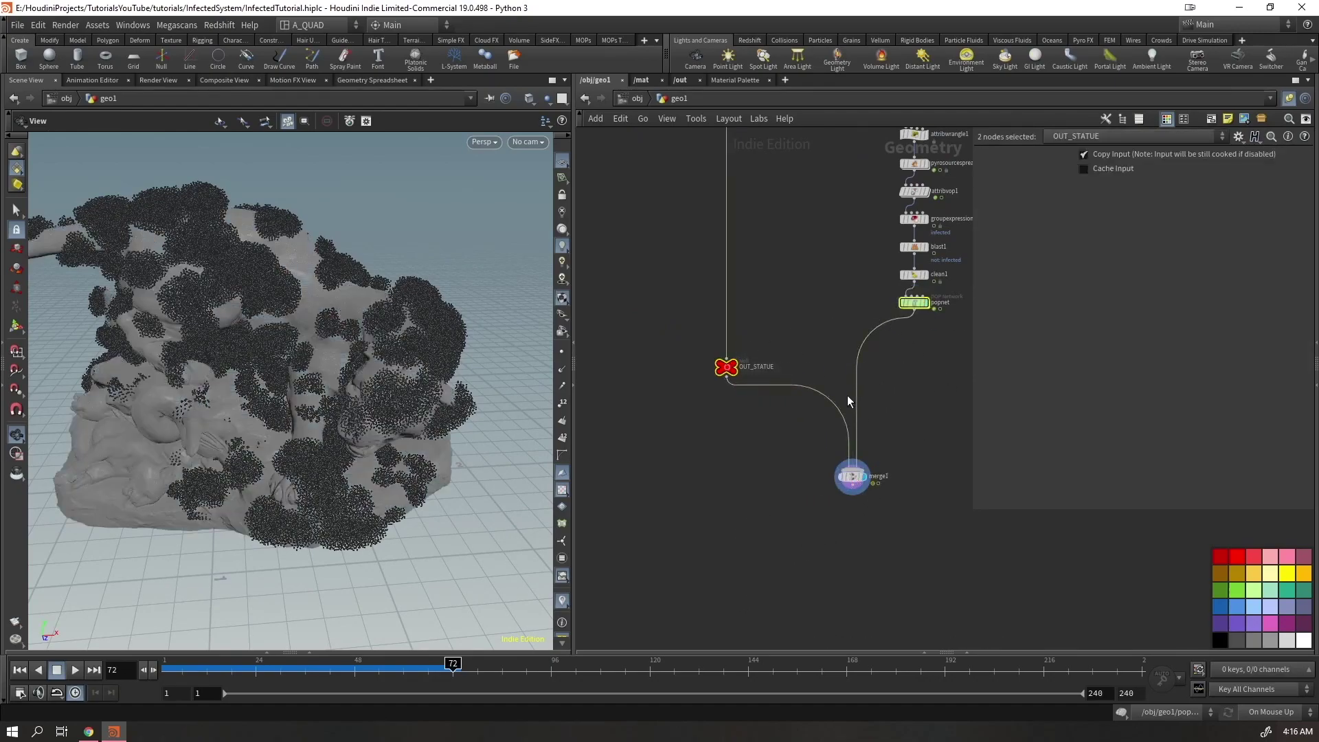
pyautogui.moveTo(798, 311); pyautogui.dragTo(689, 341, button='middle')
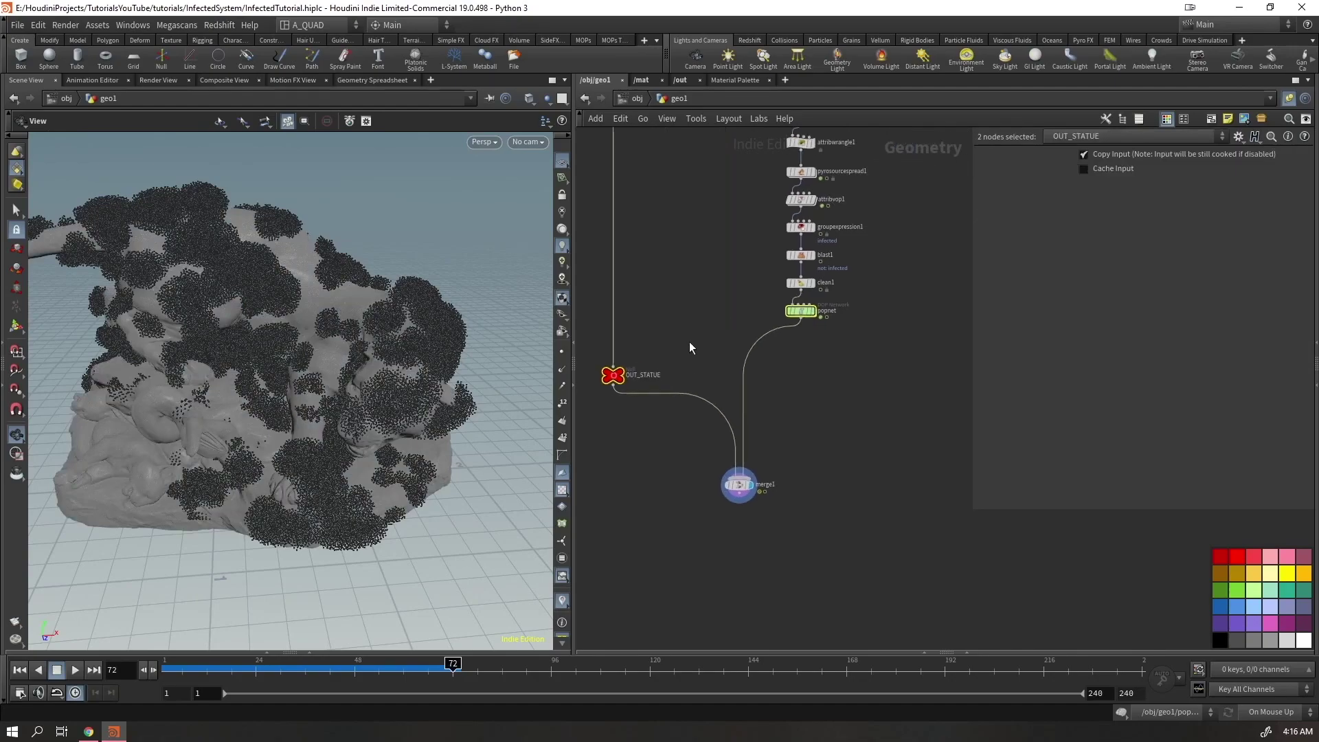
# Add a Sphere node beside popnet and set its primitive type to Primitive
pyautogui.scroll(4, 689, 340)
pyautogui.click(741, 290)
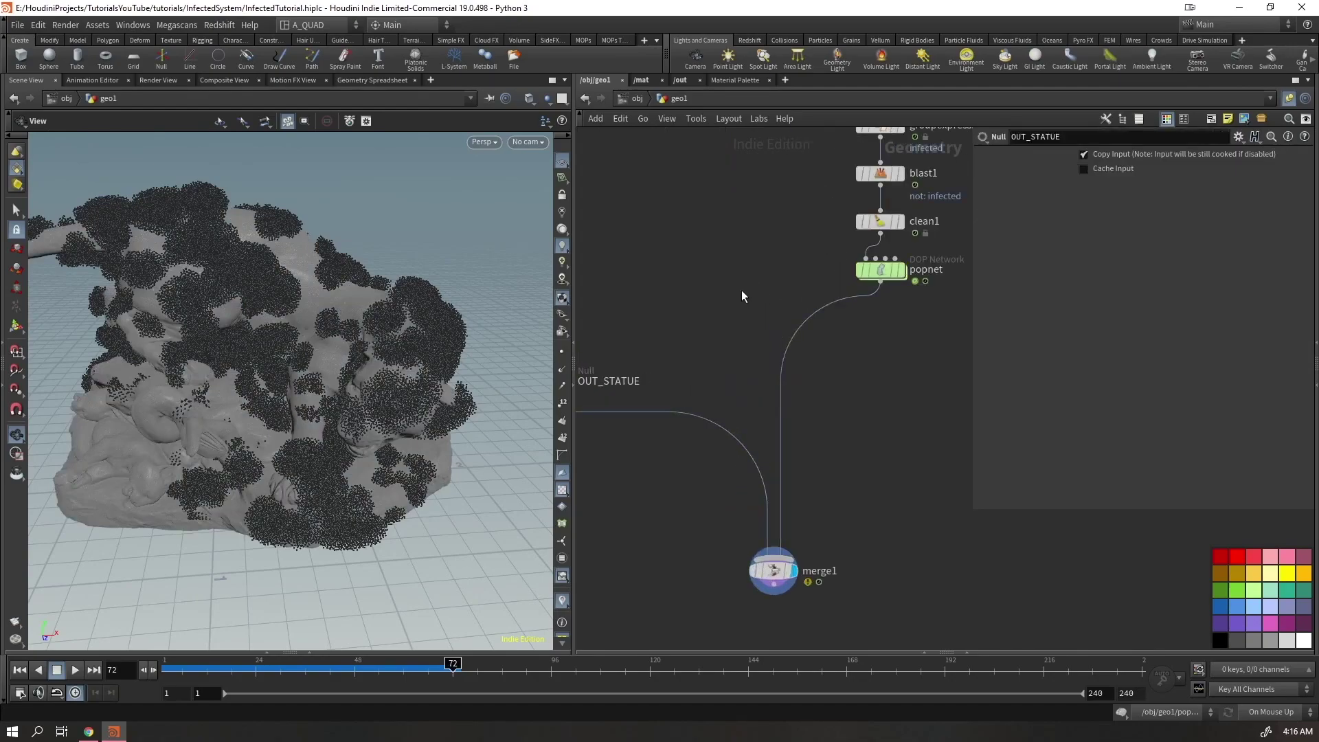
pyautogui.press('Tab')
pyautogui.write('sph')
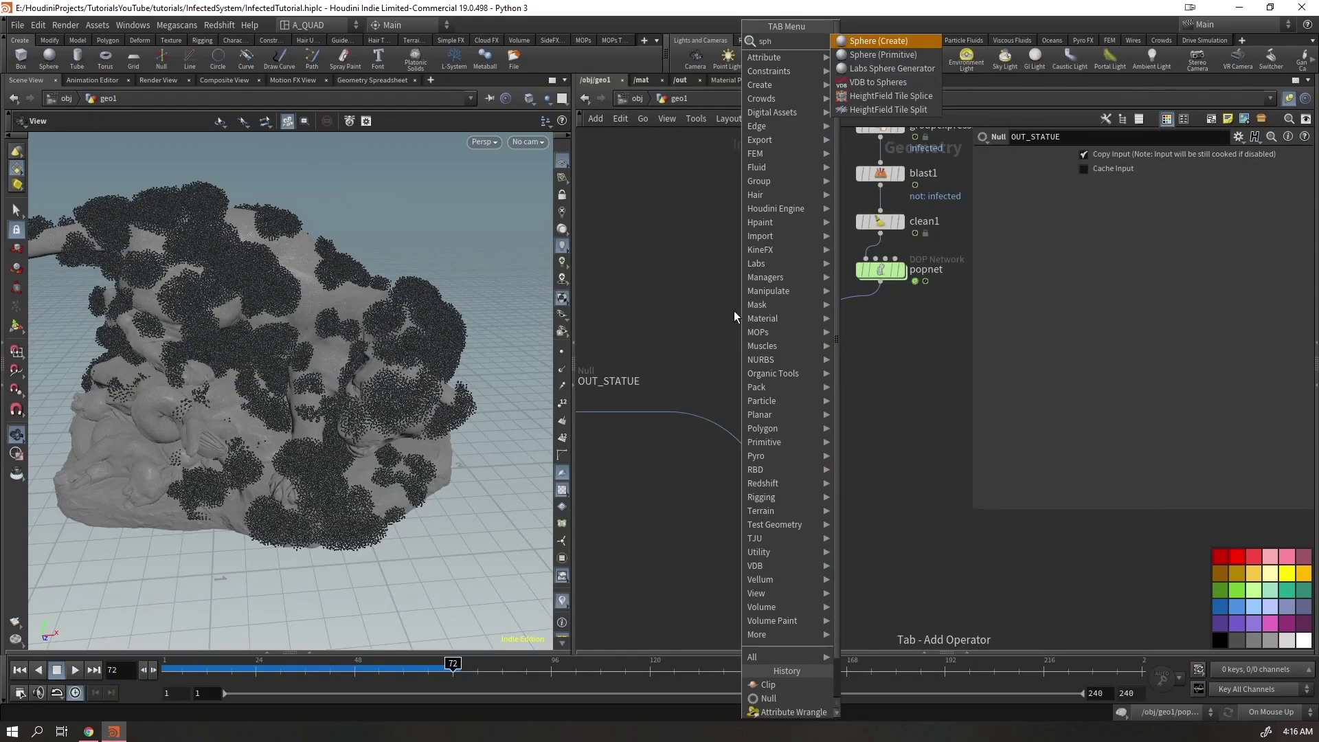
pyautogui.press('Return')
pyautogui.click(730, 315)
pyautogui.click(1102, 157)
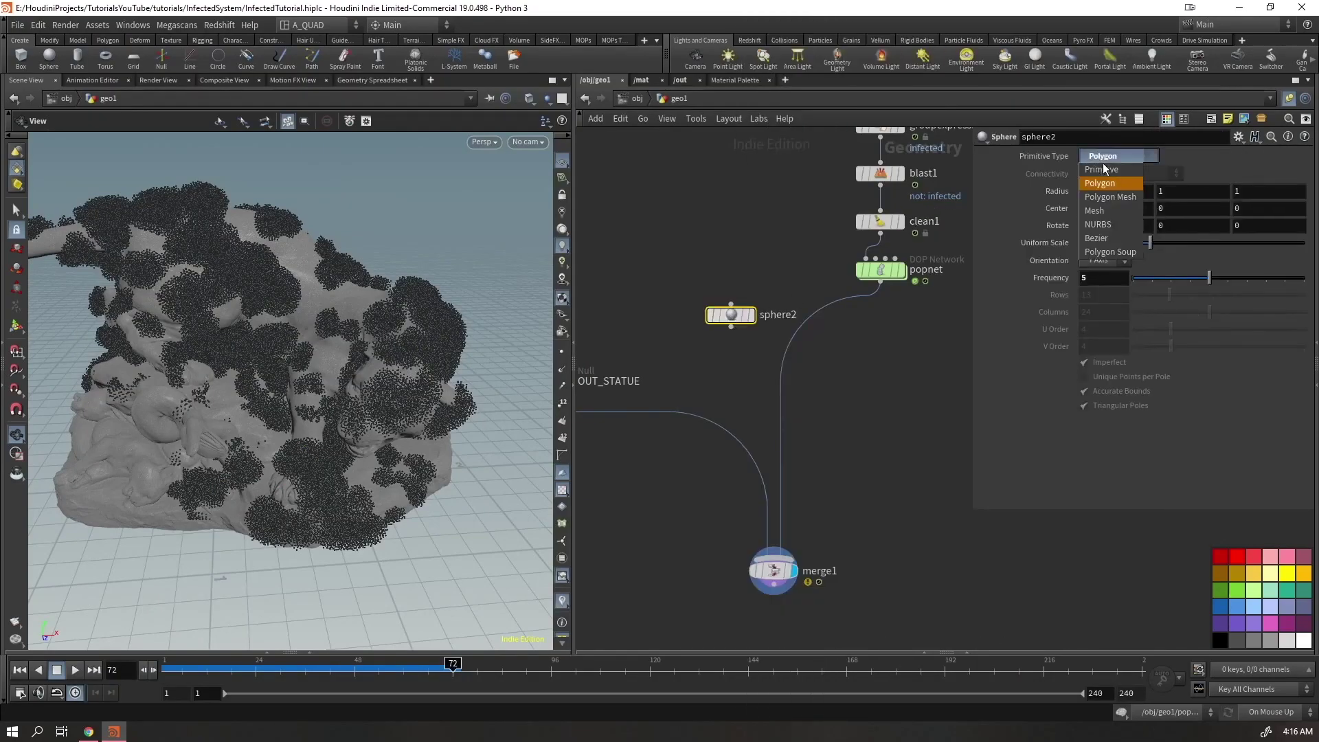
pyautogui.click(1104, 169)
# Add a Copy to Points node that copies sphere2 onto the popnet points
pyautogui.moveTo(739, 323); pyautogui.dragTo(907, 256)
pyautogui.click(732, 281)
pyautogui.press('Tab')
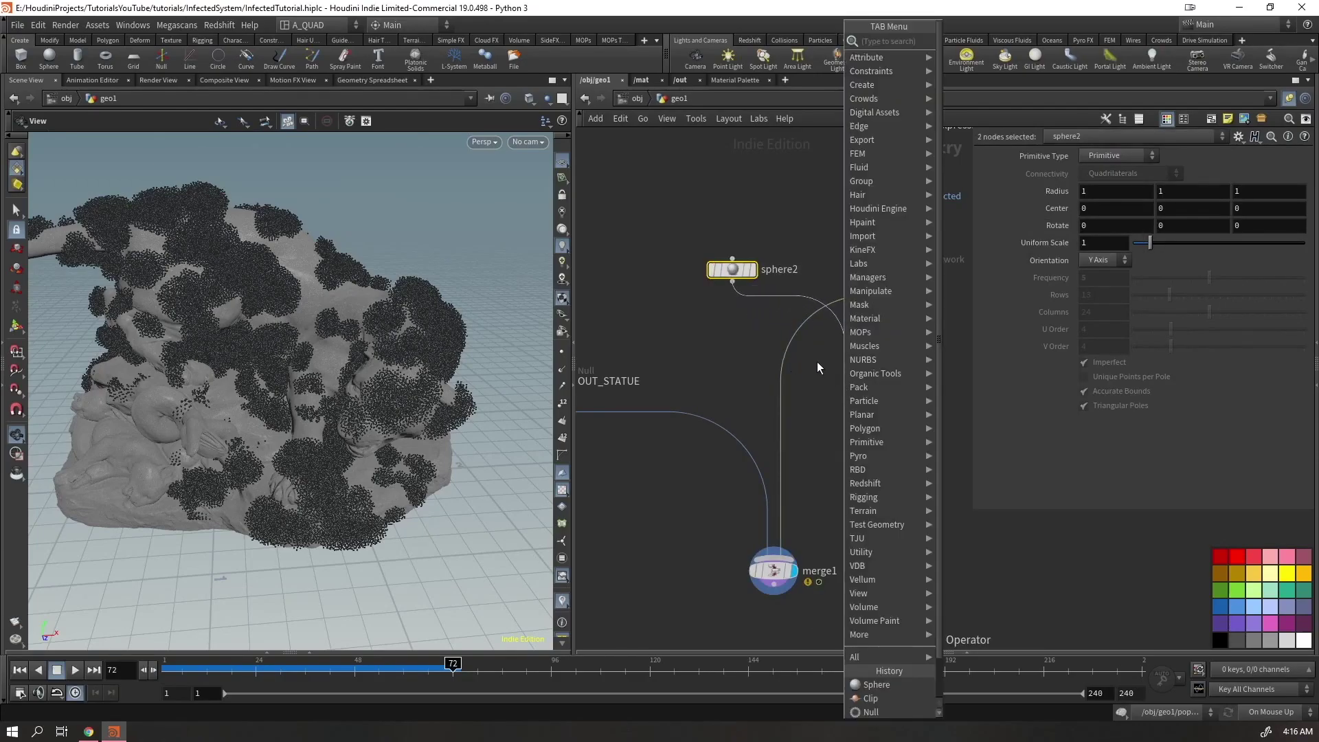
pyautogui.write('copy to points')
pyautogui.press('Return')
pyautogui.click(814, 362)
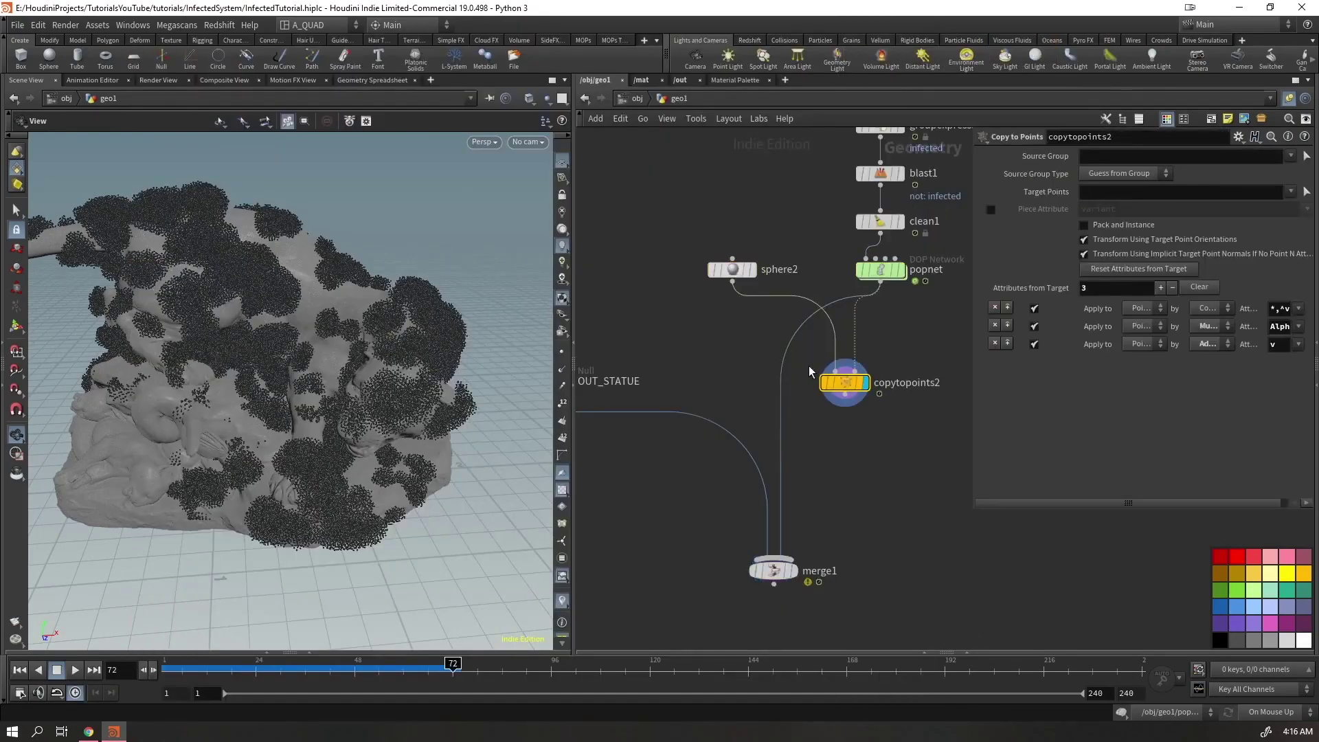
# Feed copytopoints2 into merge1 in place of popnet, display merge1, and tidy the node layout
pyautogui.moveTo(782, 355); pyautogui.dragTo(845, 395)
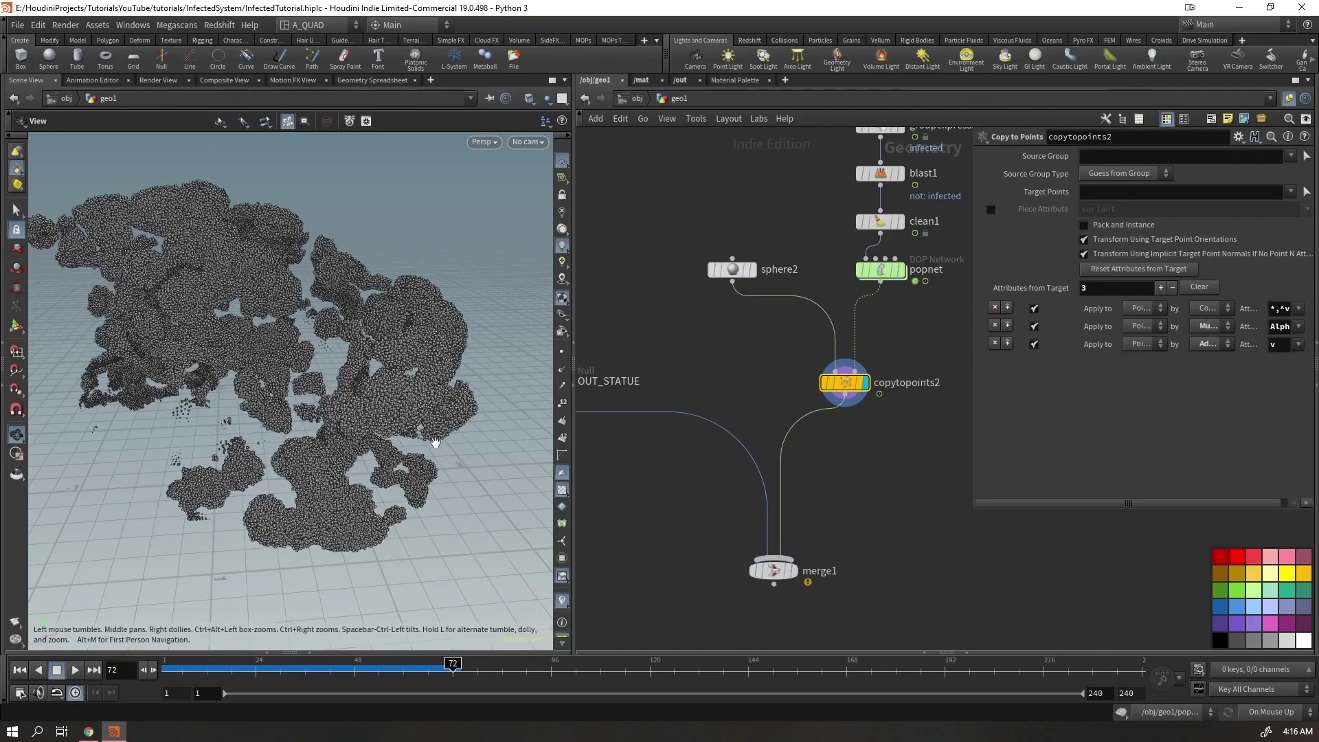
pyautogui.click(792, 571)
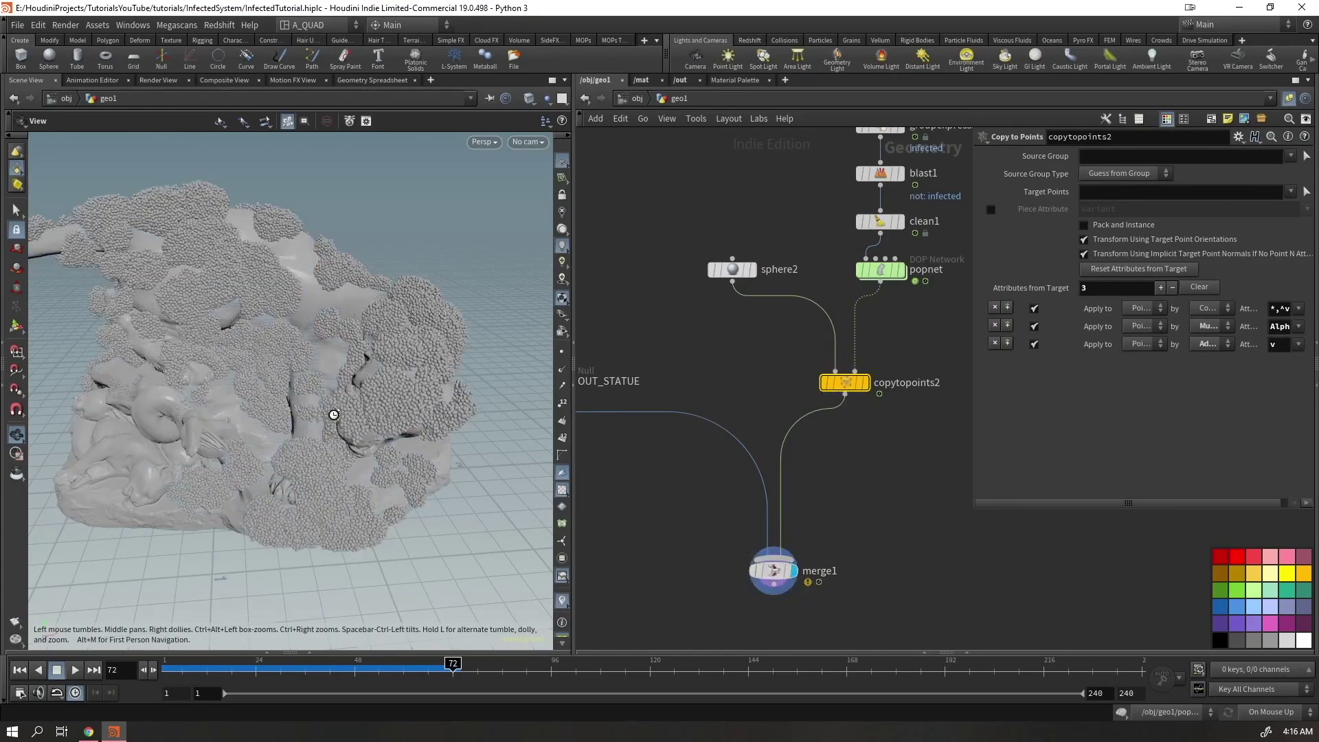
pyautogui.moveTo(773, 570); pyautogui.dragTo(718, 537)
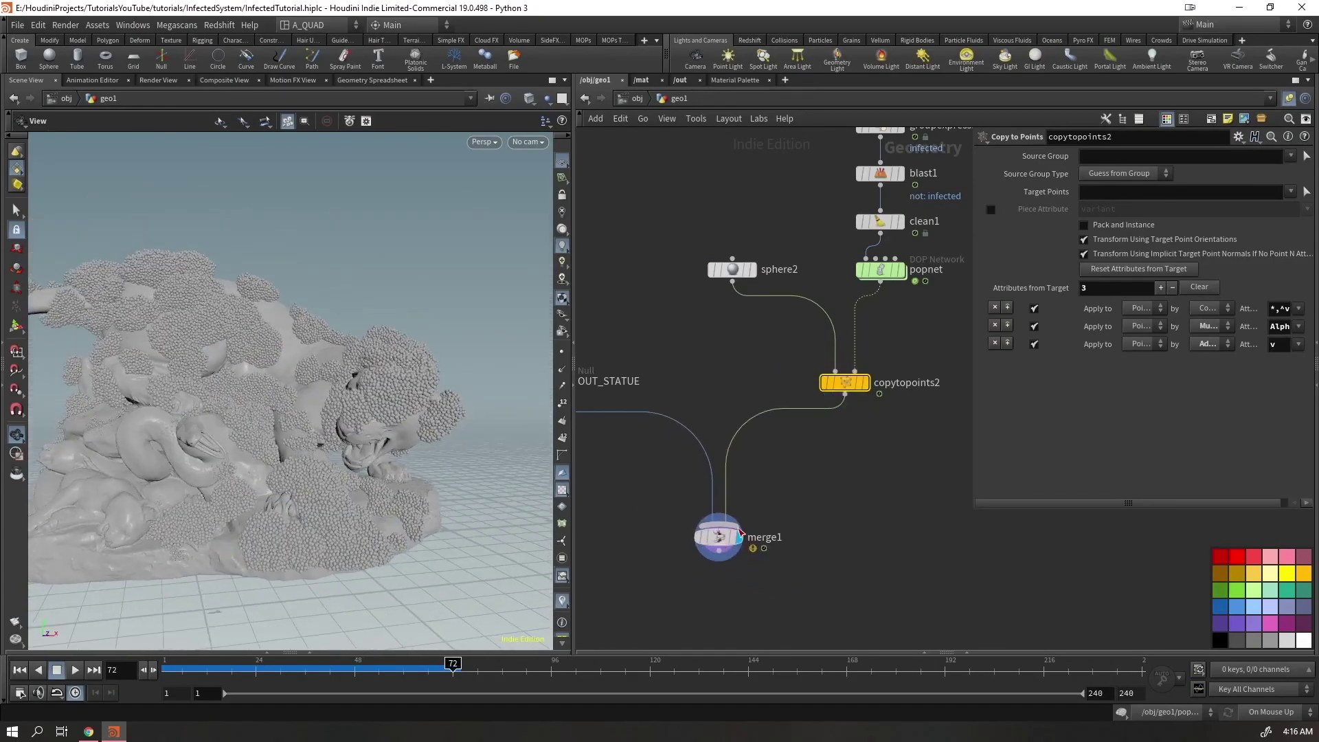
pyautogui.moveTo(851, 382); pyautogui.dragTo(774, 340)
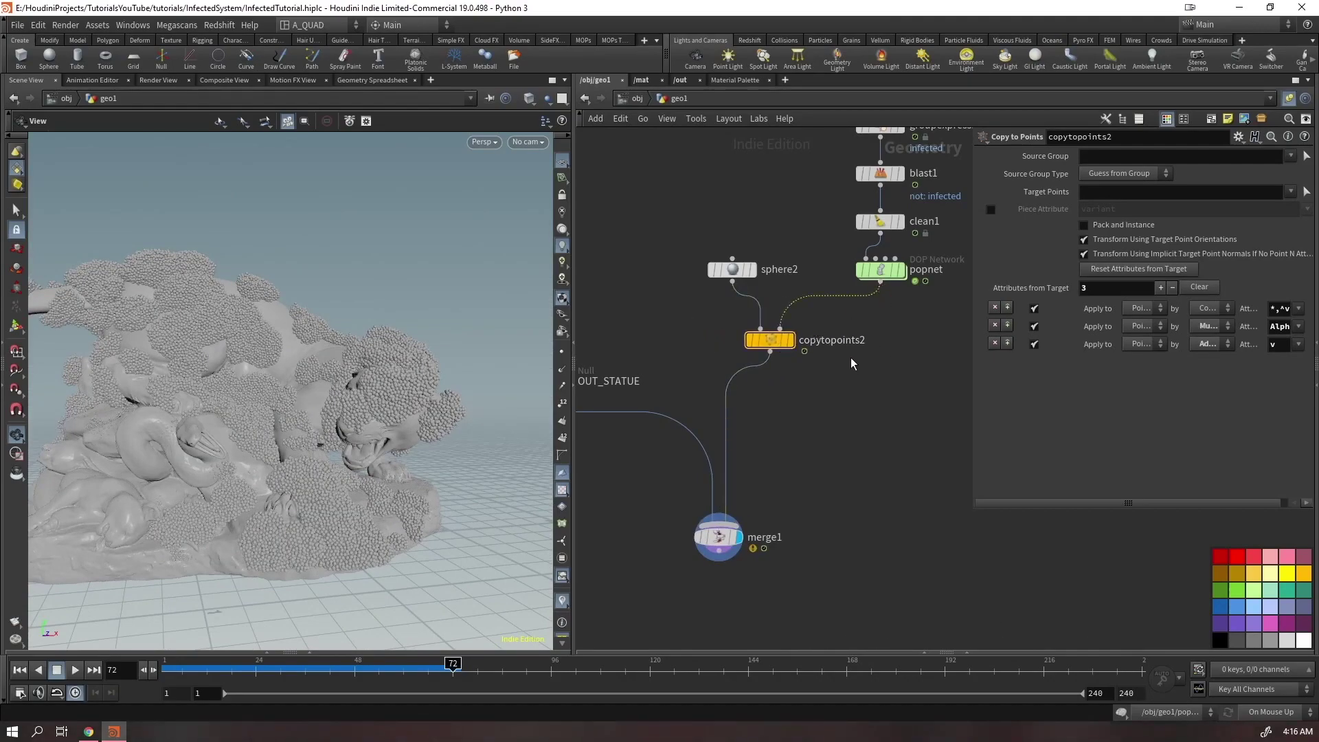
pyautogui.moveTo(781, 345)
pyautogui.moveTo(781, 344); pyautogui.dragTo(778, 417)
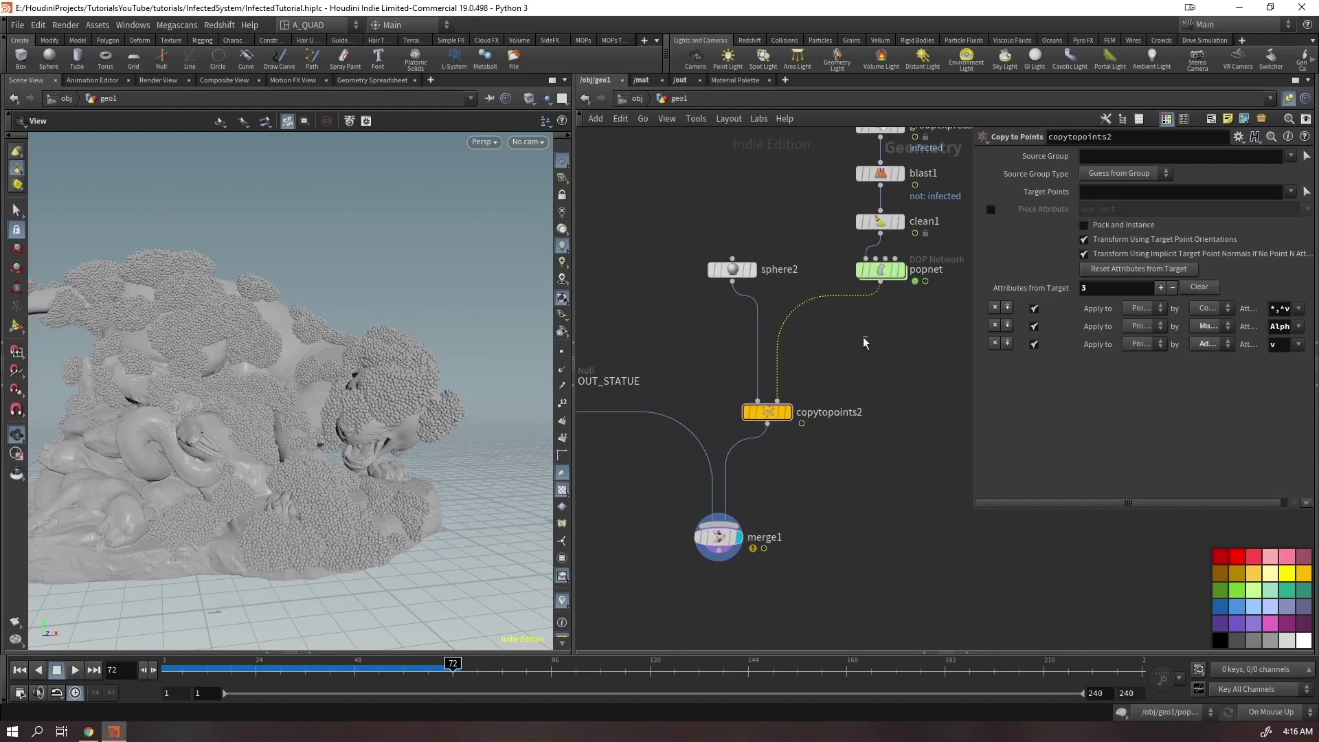
# Insert an Attribute Adjust Color node between popnet and copytopoints2, and tidy the surrounding nodes
pyautogui.press('Tab')
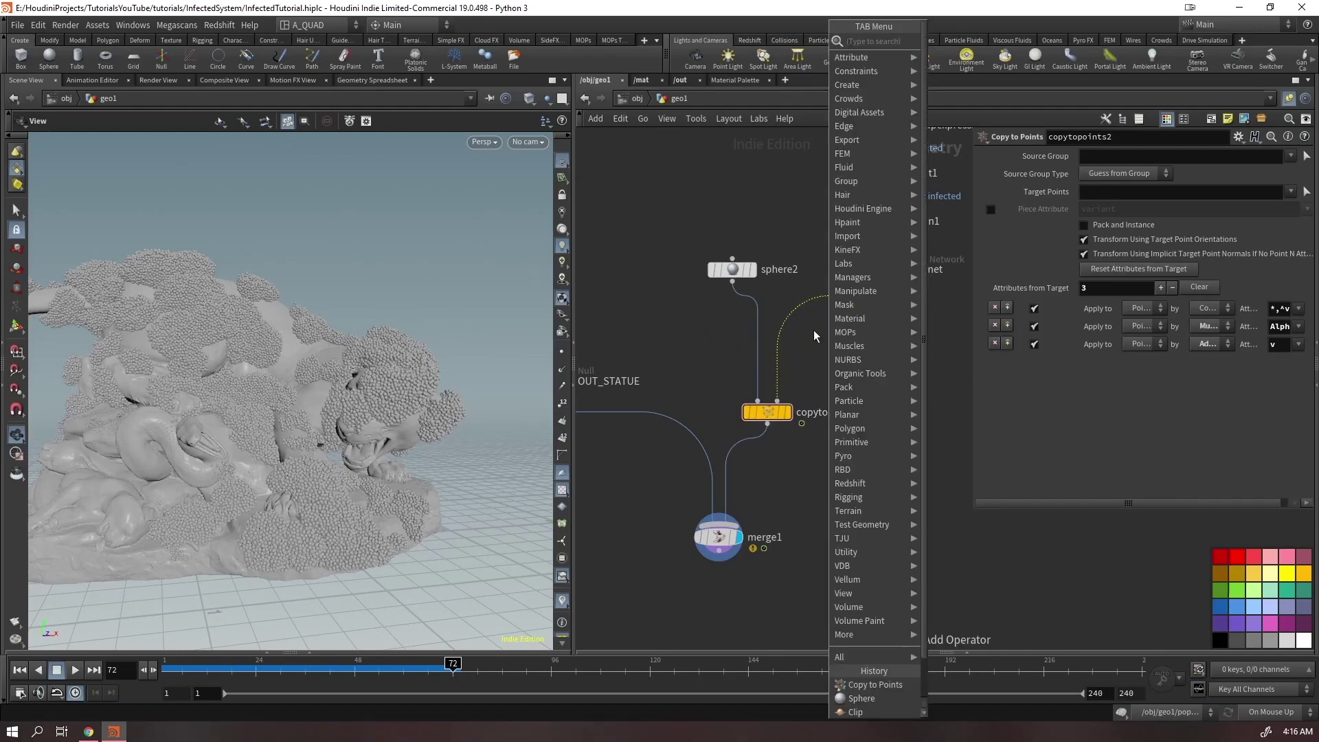
pyautogui.write('atadjusc')
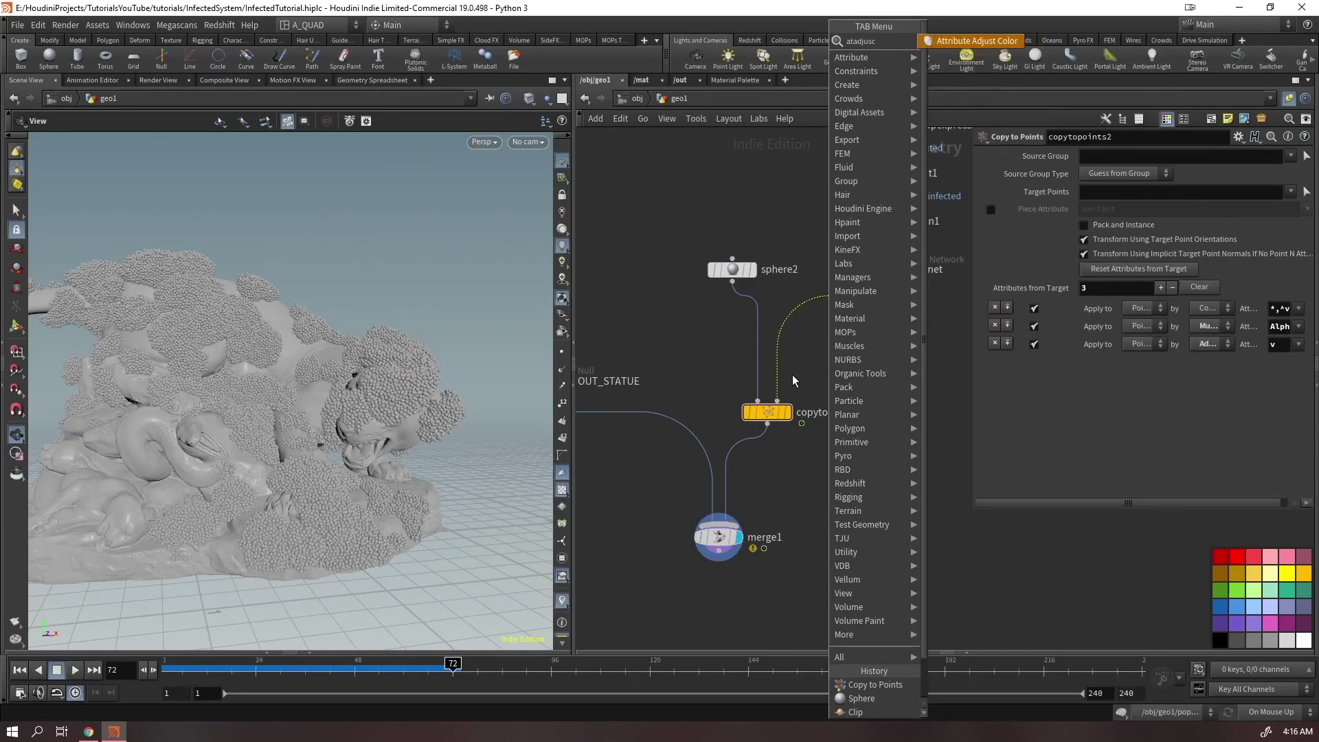
pyautogui.press('Return')
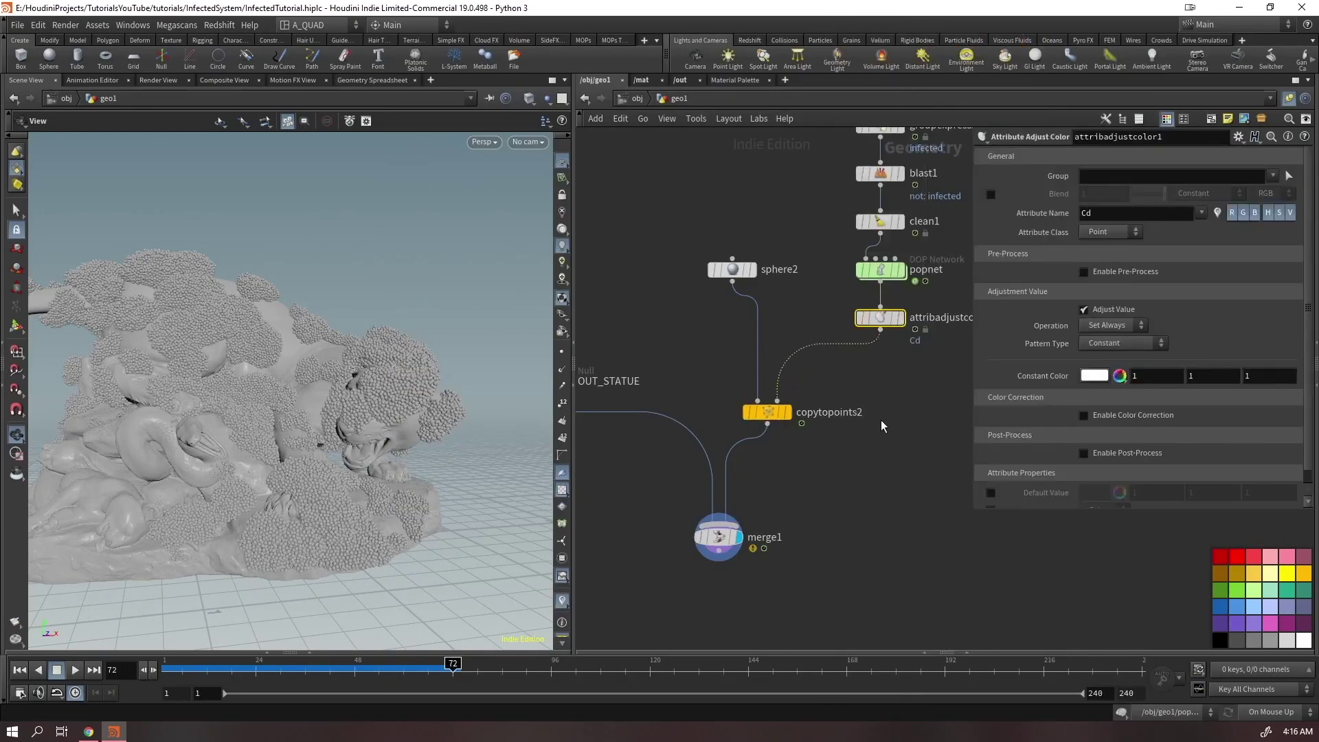
pyautogui.moveTo(883, 418); pyautogui.dragTo(790, 398, button='middle')
pyautogui.moveTo(671, 394); pyautogui.dragTo(708, 362)
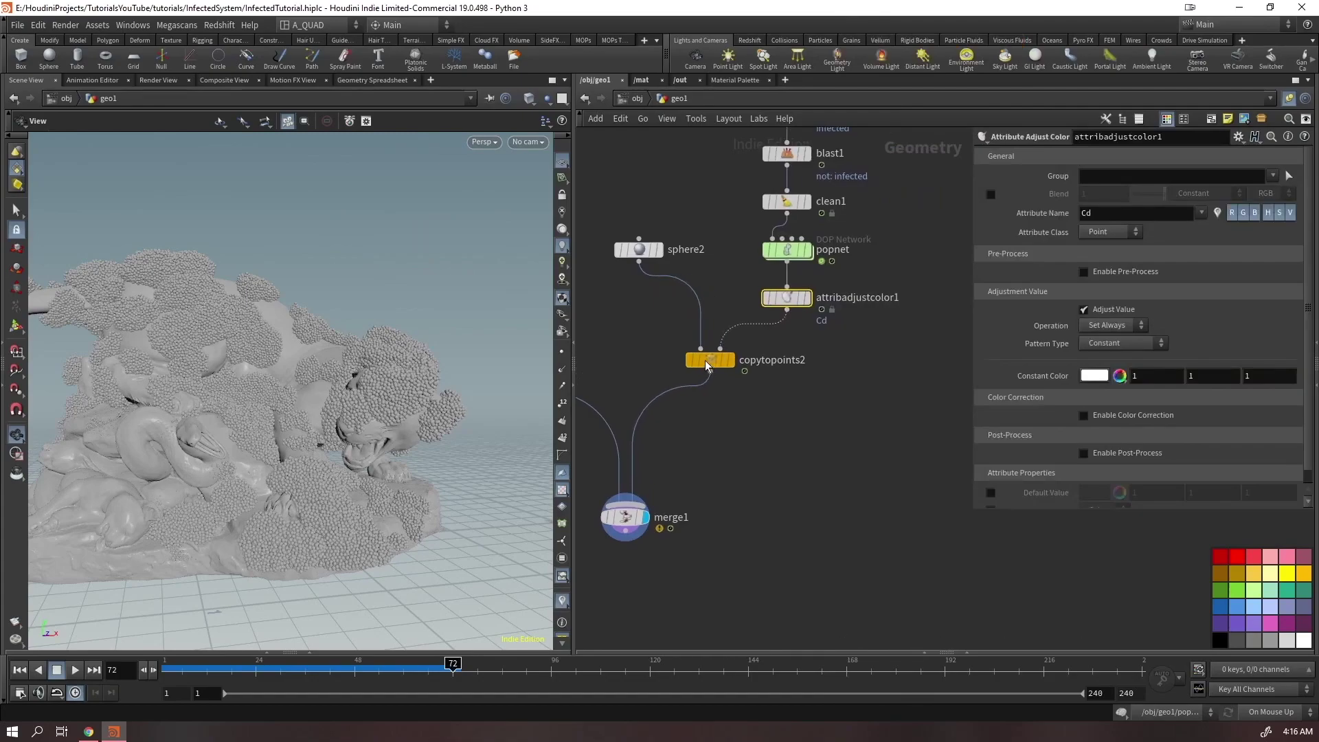
pyautogui.moveTo(643, 244); pyautogui.dragTo(655, 293)
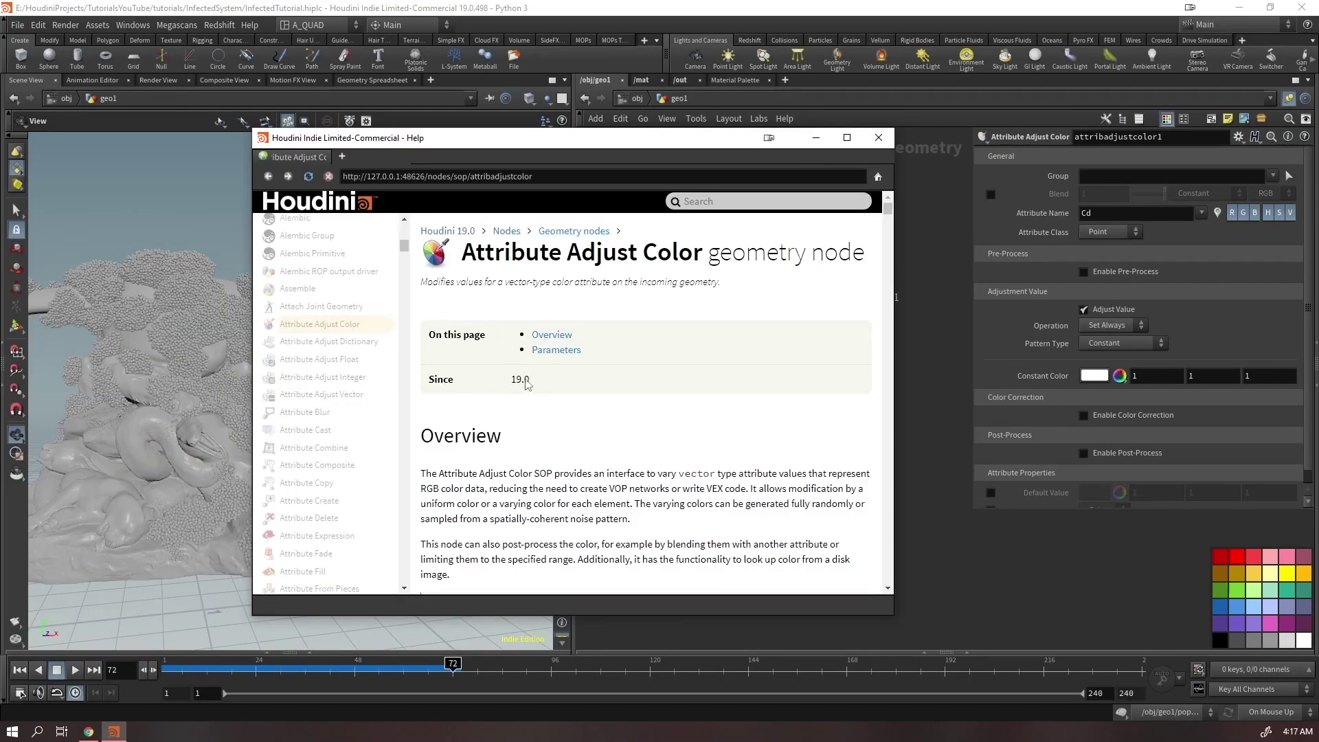
pyautogui.click(877, 137)
# Set attribadjustcolor1's pattern type to Remap Attribute with age as the source attribute
pyautogui.scroll(-1, 1097, 355)
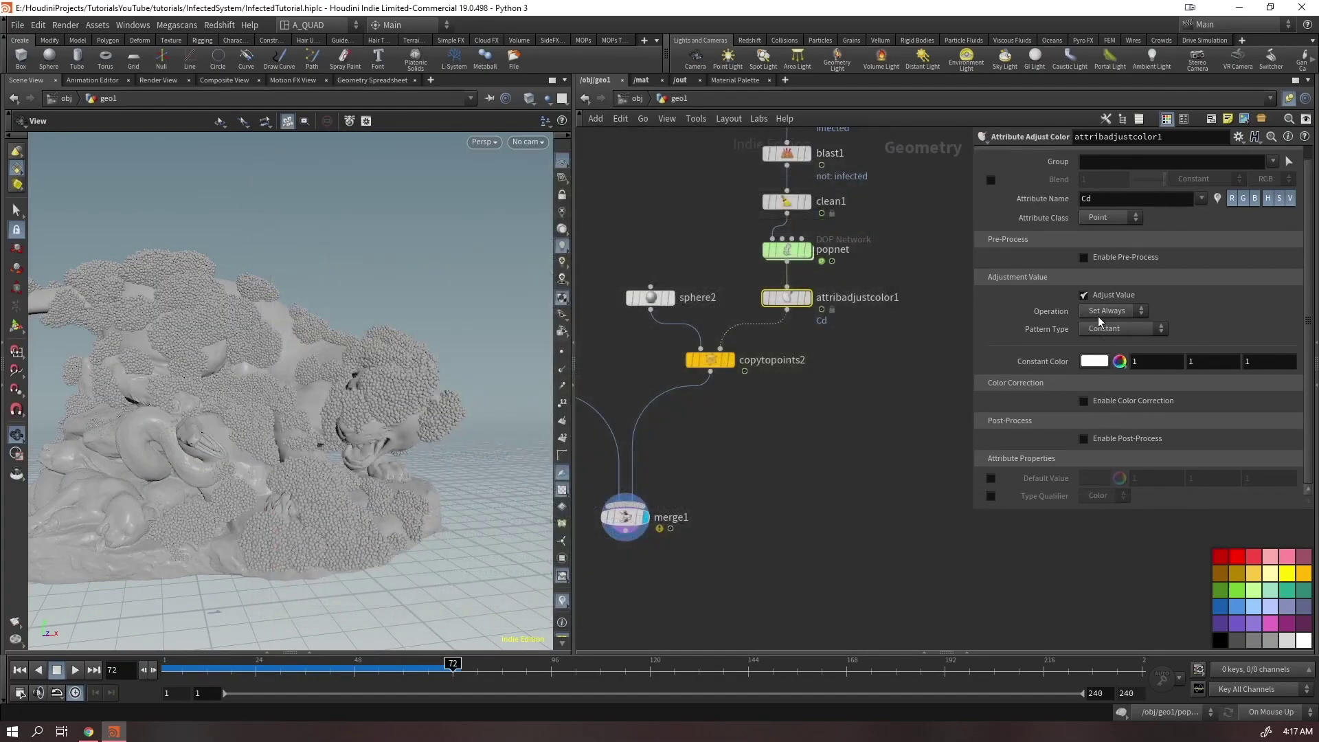
pyautogui.click(1119, 329)
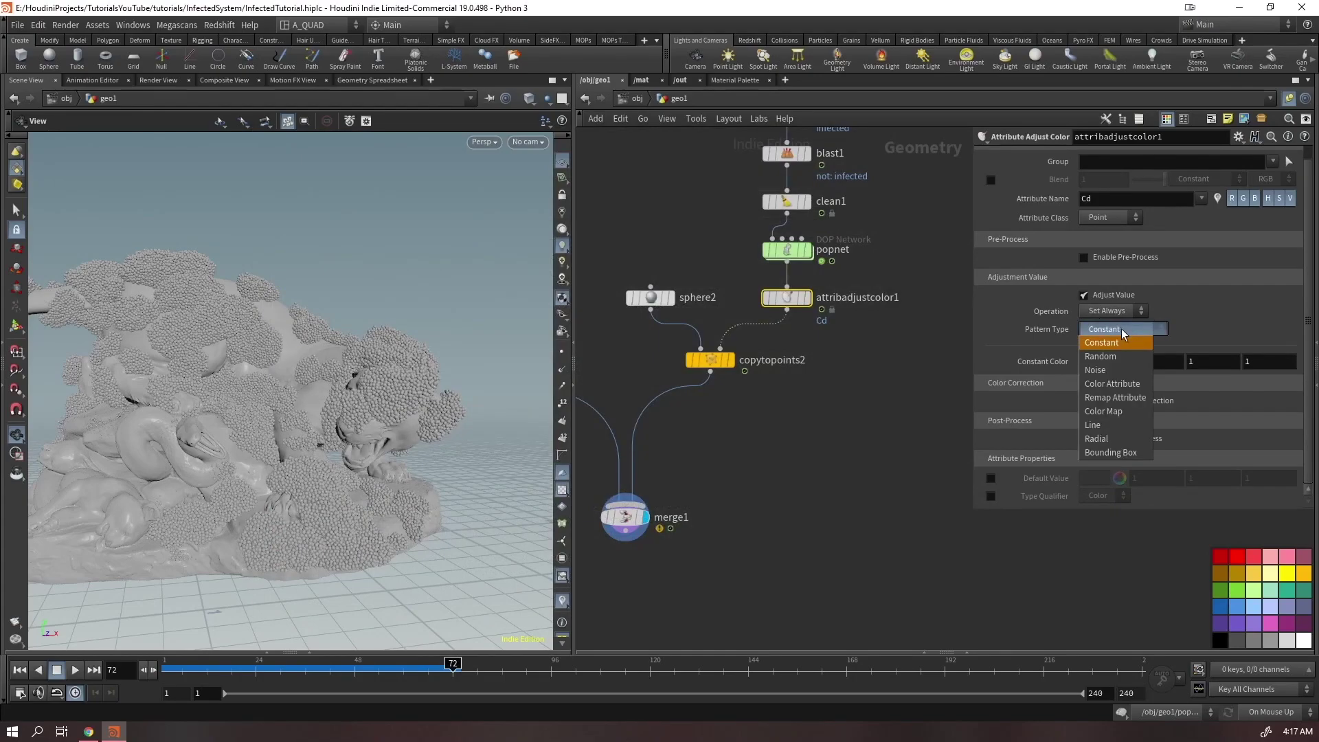
pyautogui.click(1116, 397)
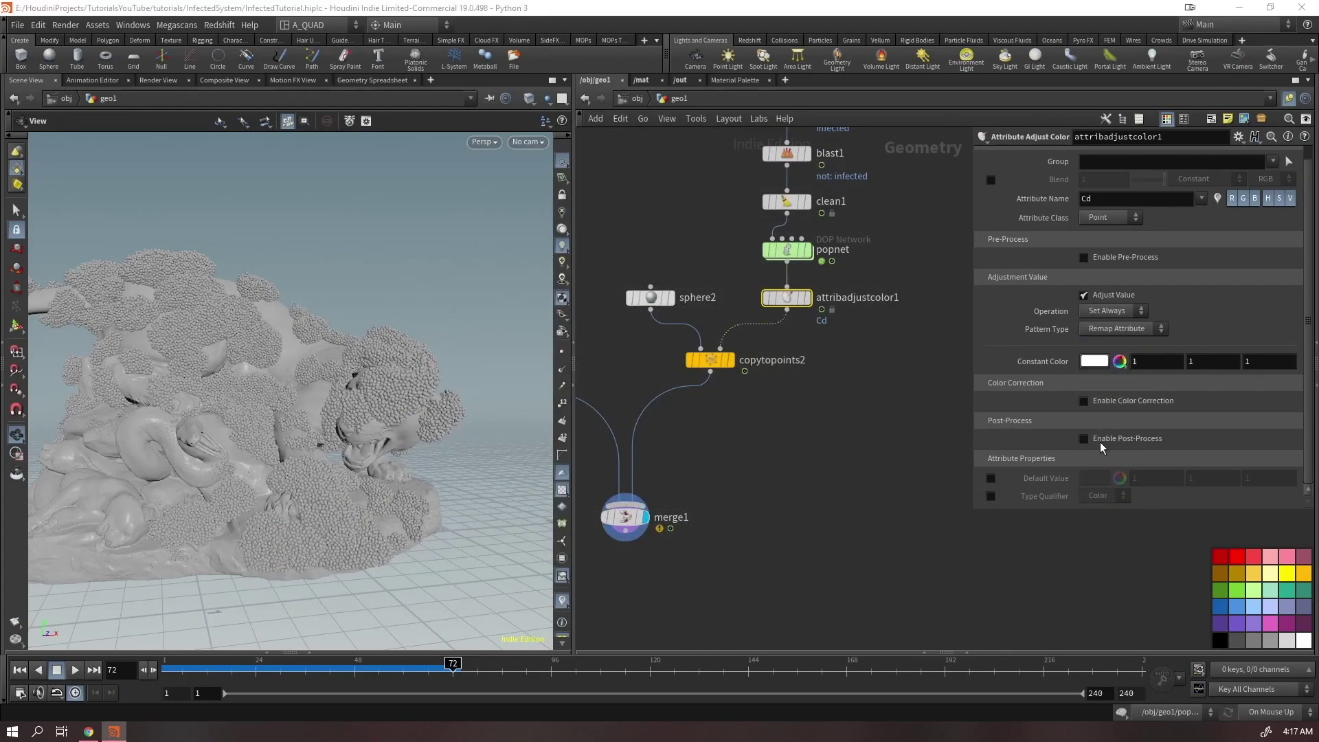
pyautogui.scroll(-2, 1106, 447)
pyautogui.scroll(-2, 1106, 452)
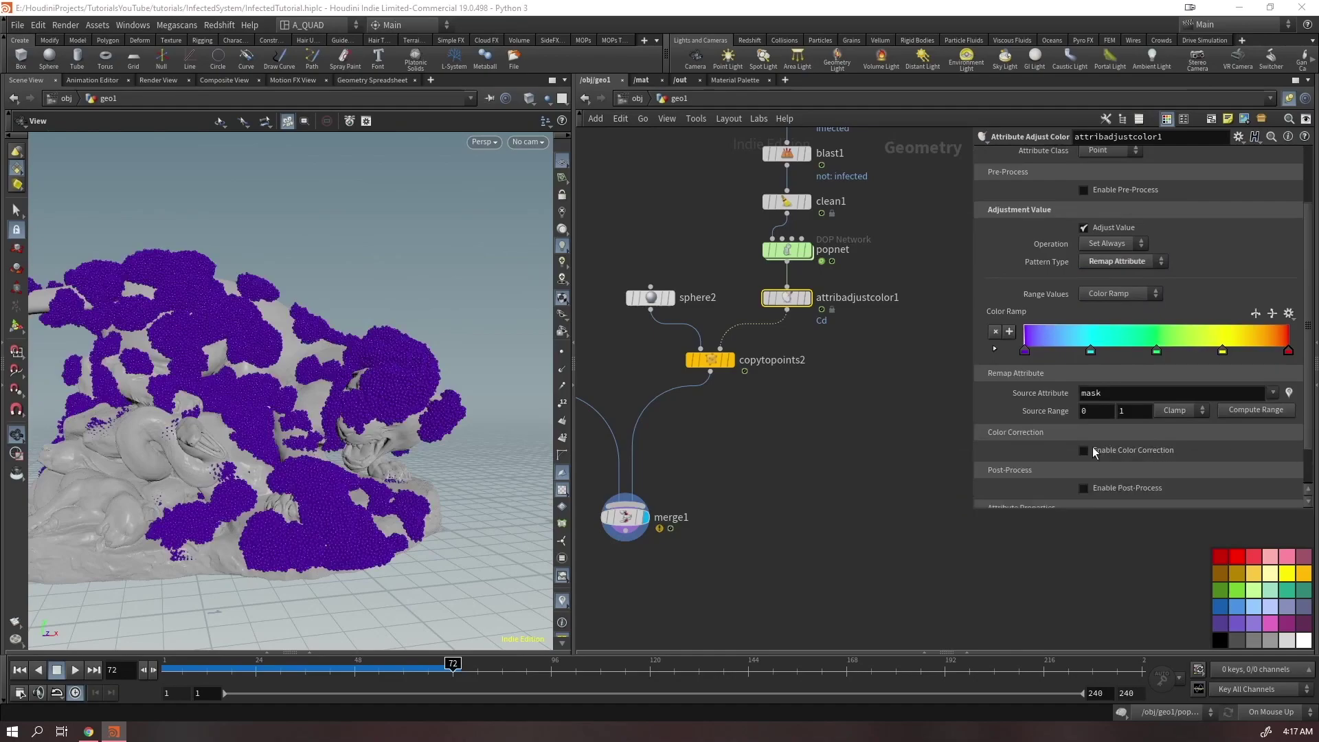
pyautogui.moveTo(1101, 393); pyautogui.dragTo(1090, 392)
pyautogui.doubleClick(1152, 393)
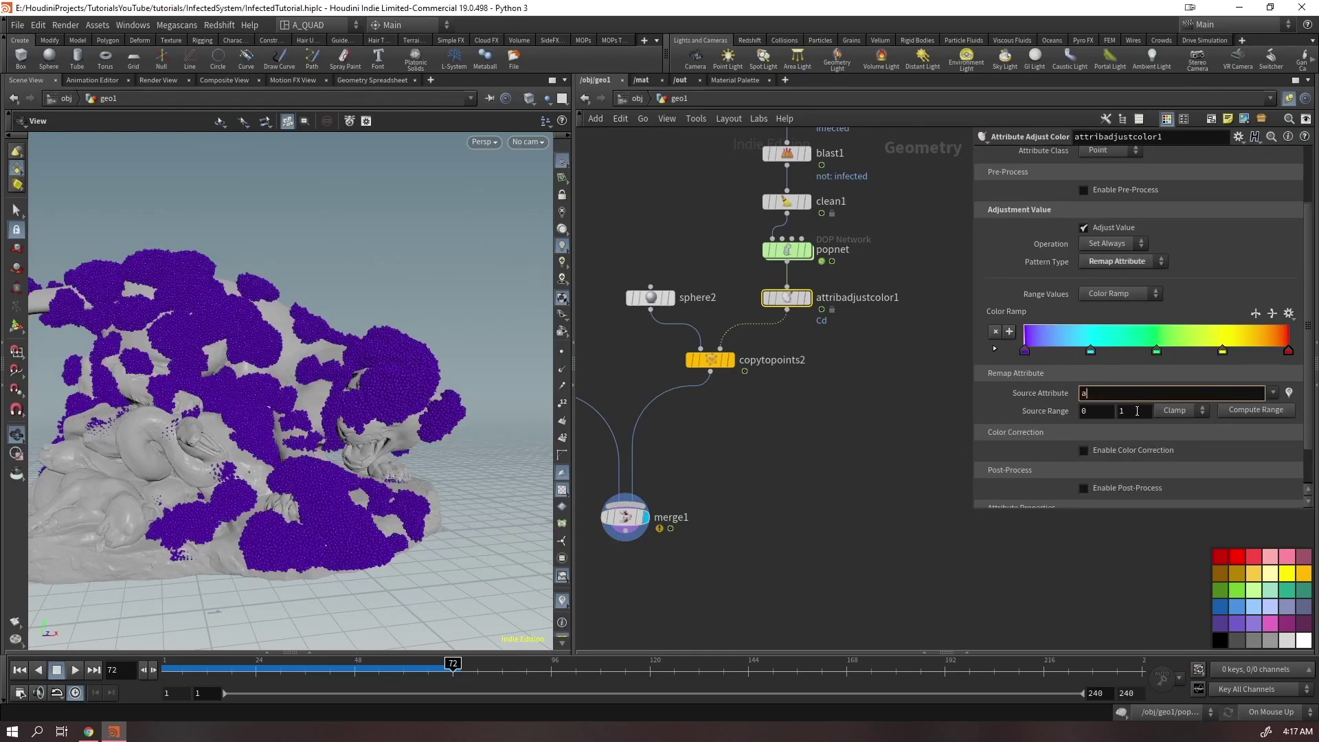
pyautogui.press('Return')
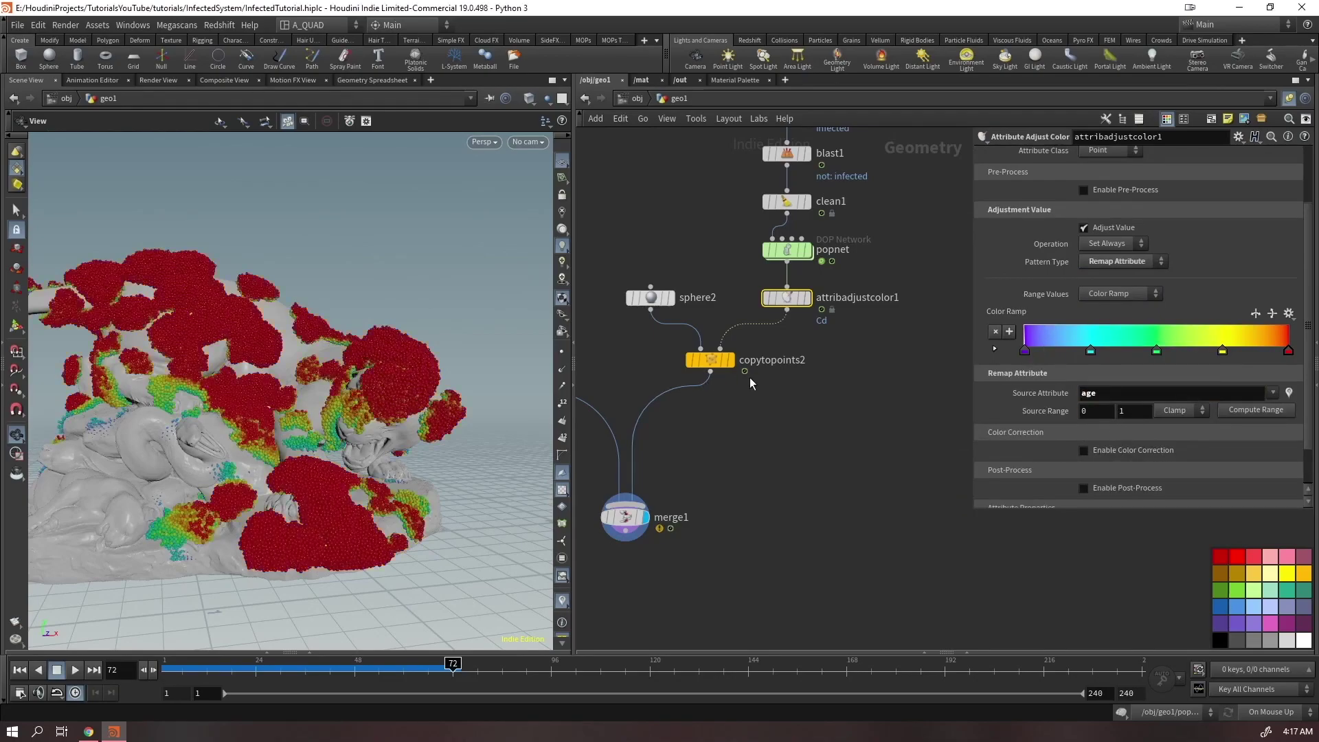
pyautogui.click(787, 249)
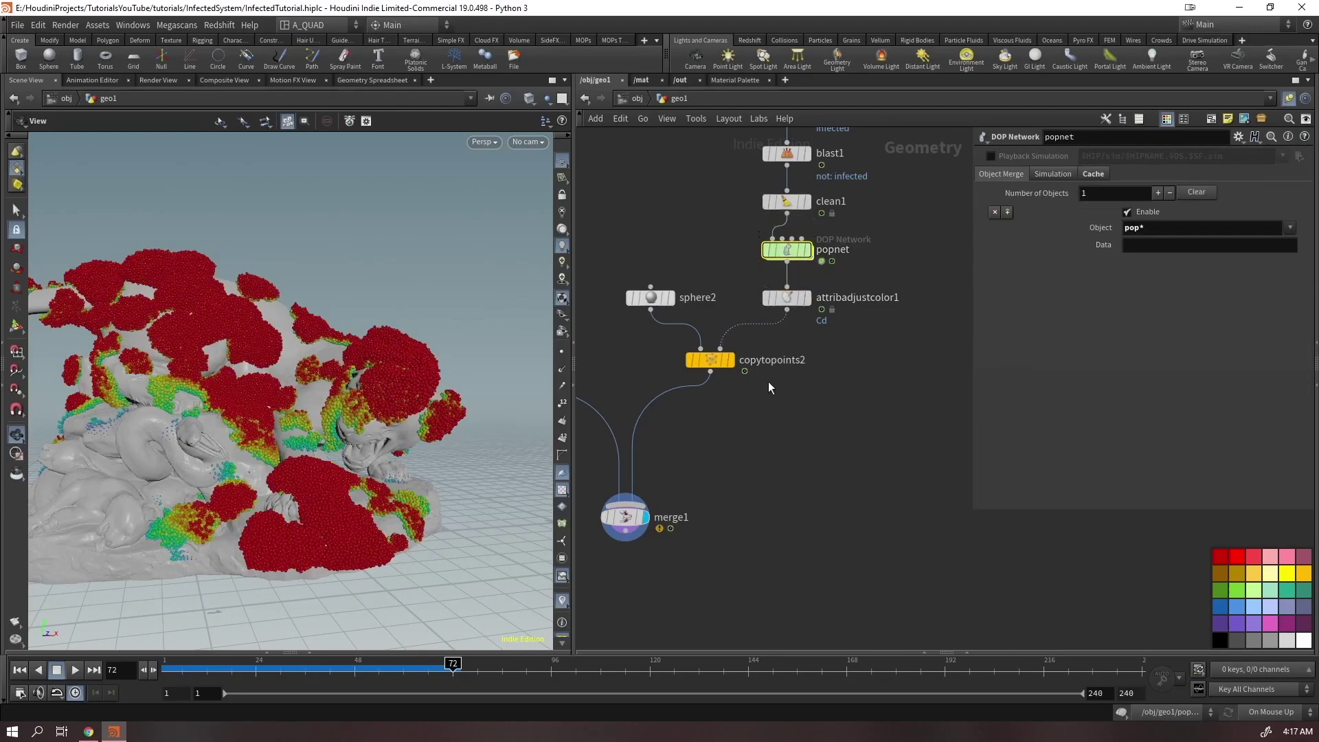
pyautogui.click(797, 297)
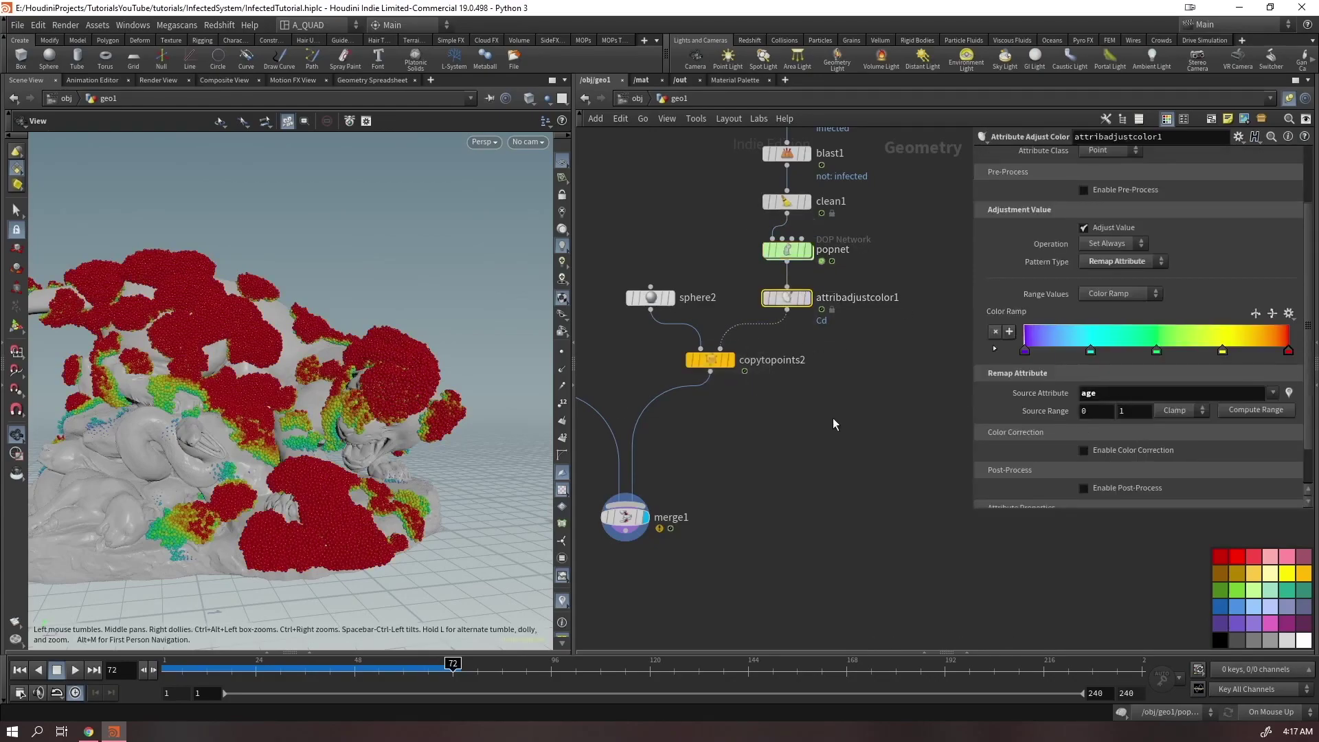
# Try 4 as the maximum of attribadjustcolor1's age source range, settling on 5
pyautogui.write('4')
pyautogui.press('Return')
pyautogui.moveTo(363, 410); pyautogui.dragTo(330, 405)
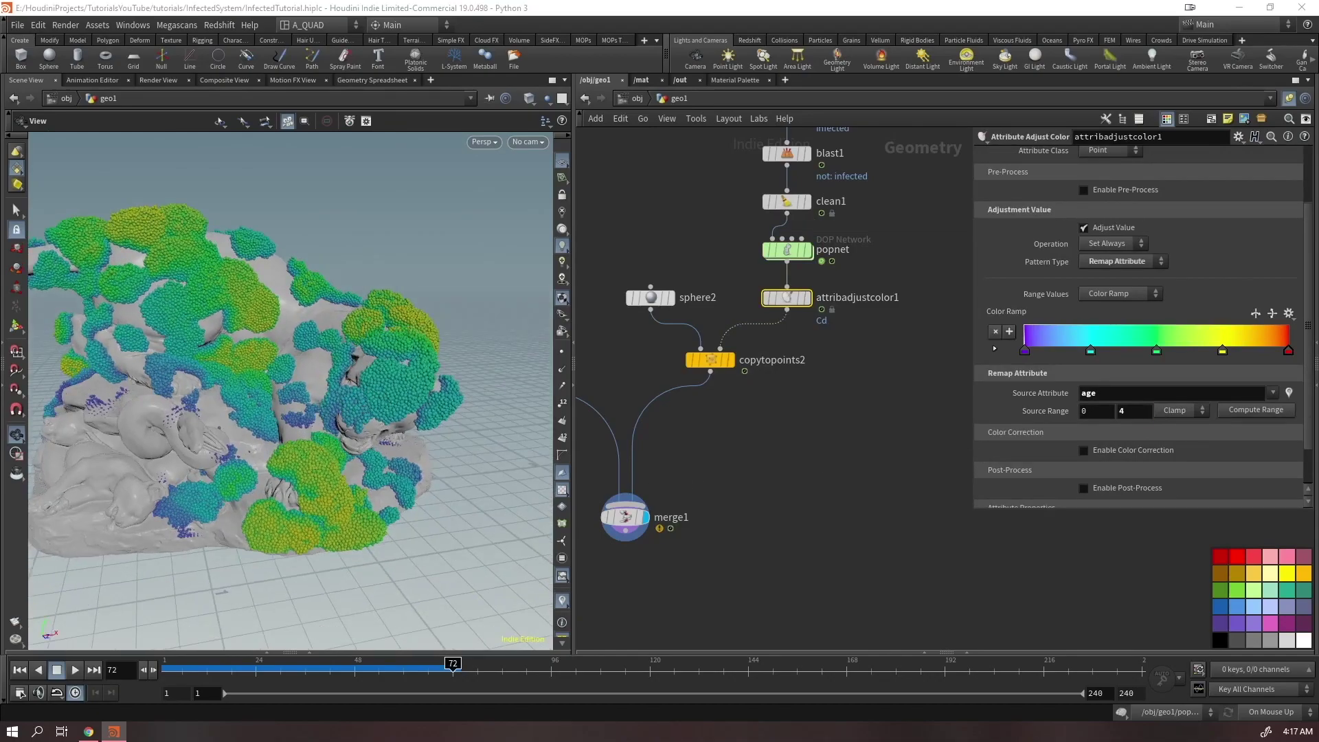
pyautogui.moveTo(339, 360); pyautogui.dragTo(357, 362)
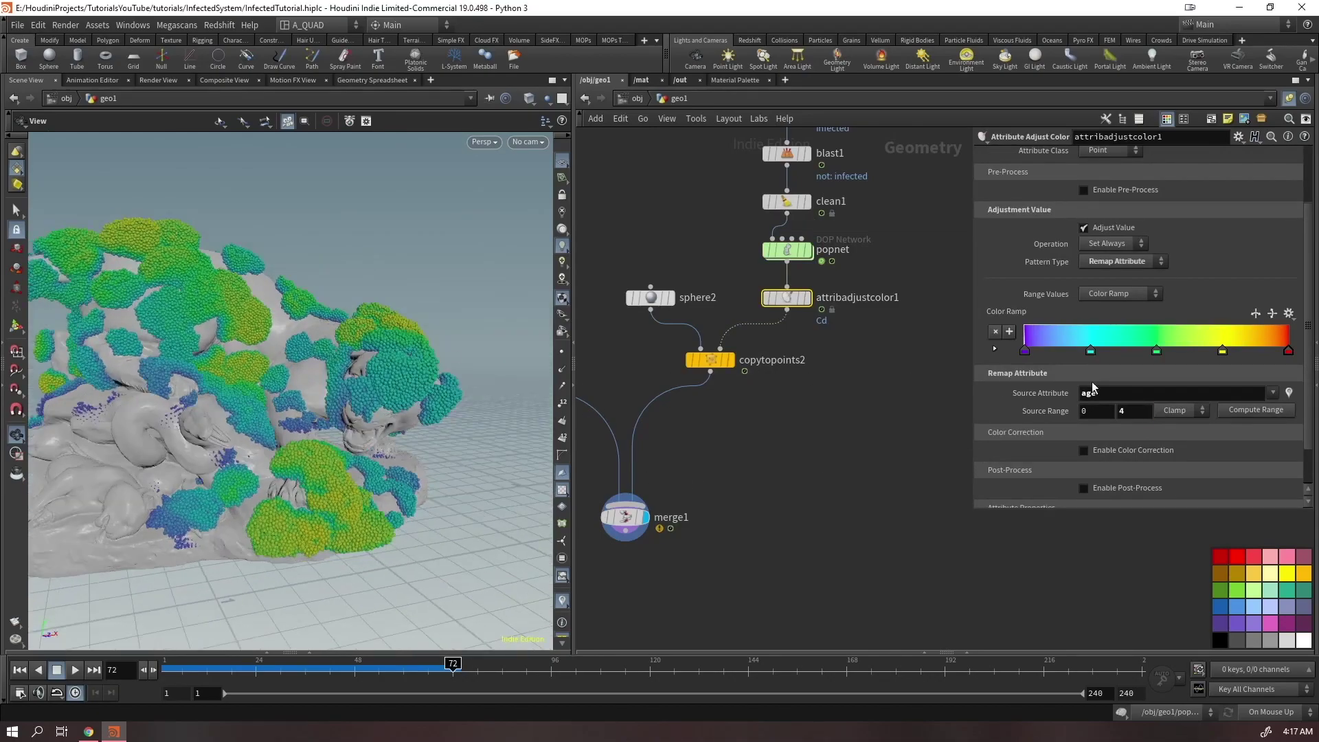
pyautogui.press('Return')
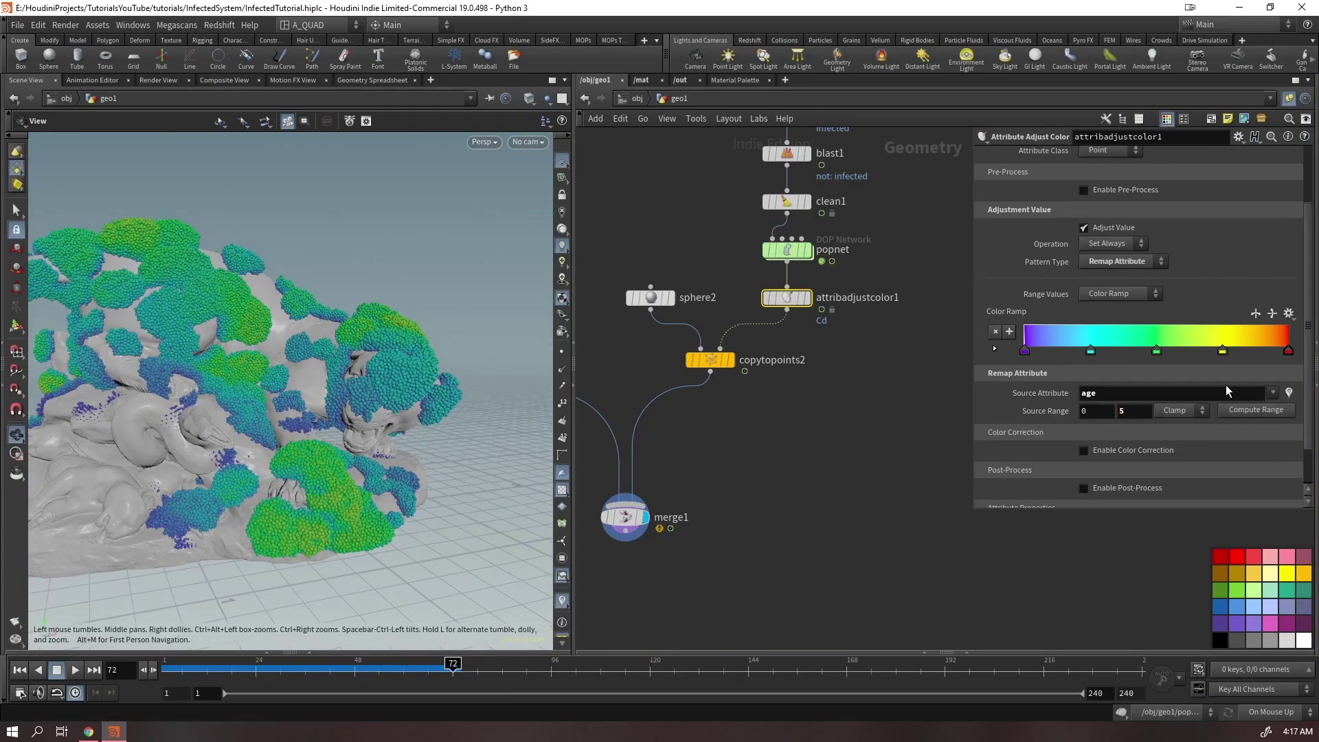
# Apply the Twilight preset to attribadjustcolor1's color ramp and preview the grain colours up to frame 28
pyautogui.click(1288, 315)
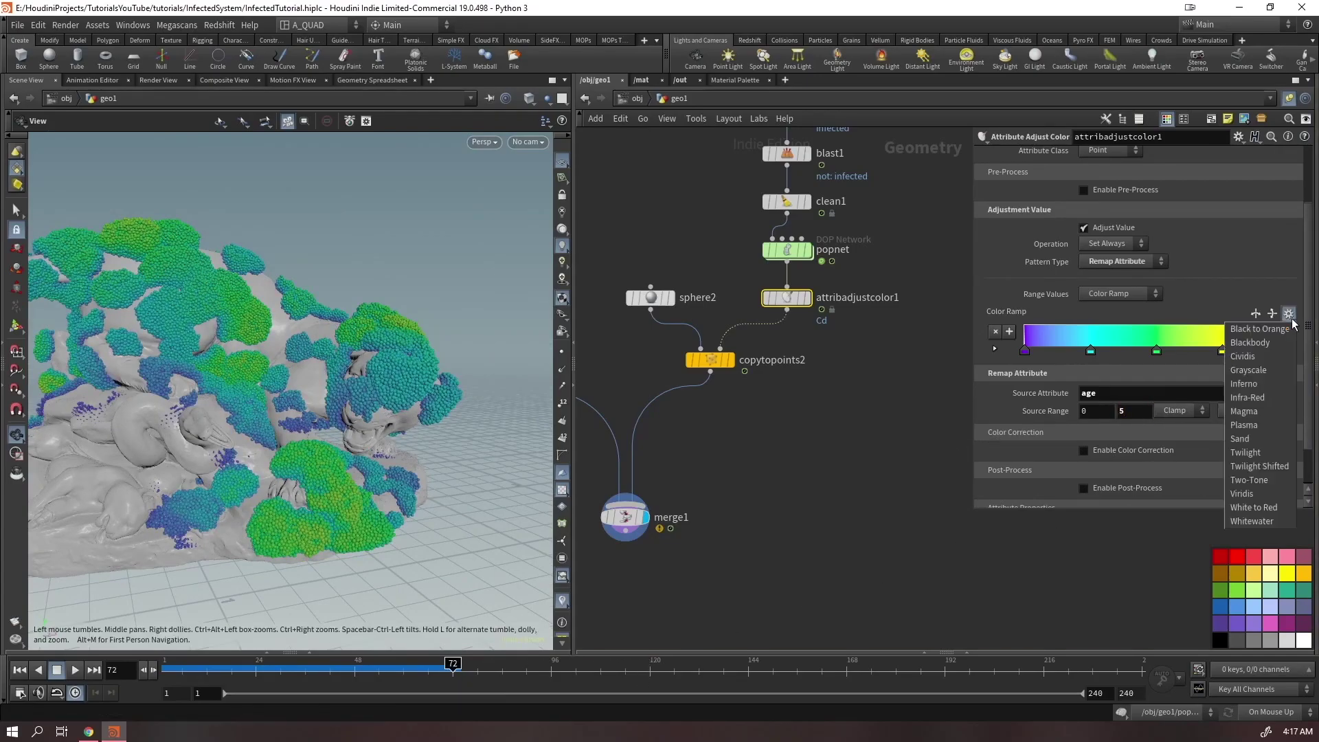
pyautogui.click(1247, 454)
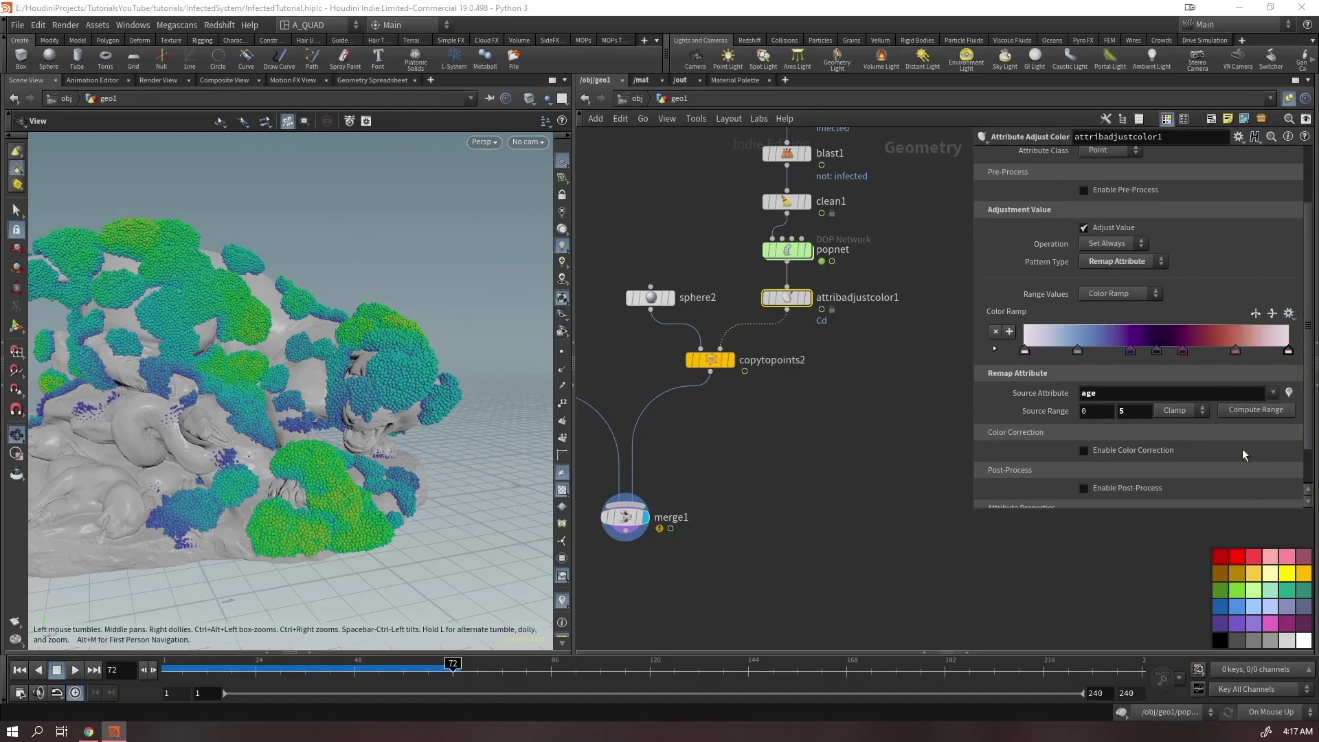
pyautogui.moveTo(330, 352); pyautogui.dragTo(303, 357)
pyautogui.press('Up')
pyautogui.moveTo(170, 663); pyautogui.dragTo(272, 670)
pyautogui.scroll(2, 719, 340)
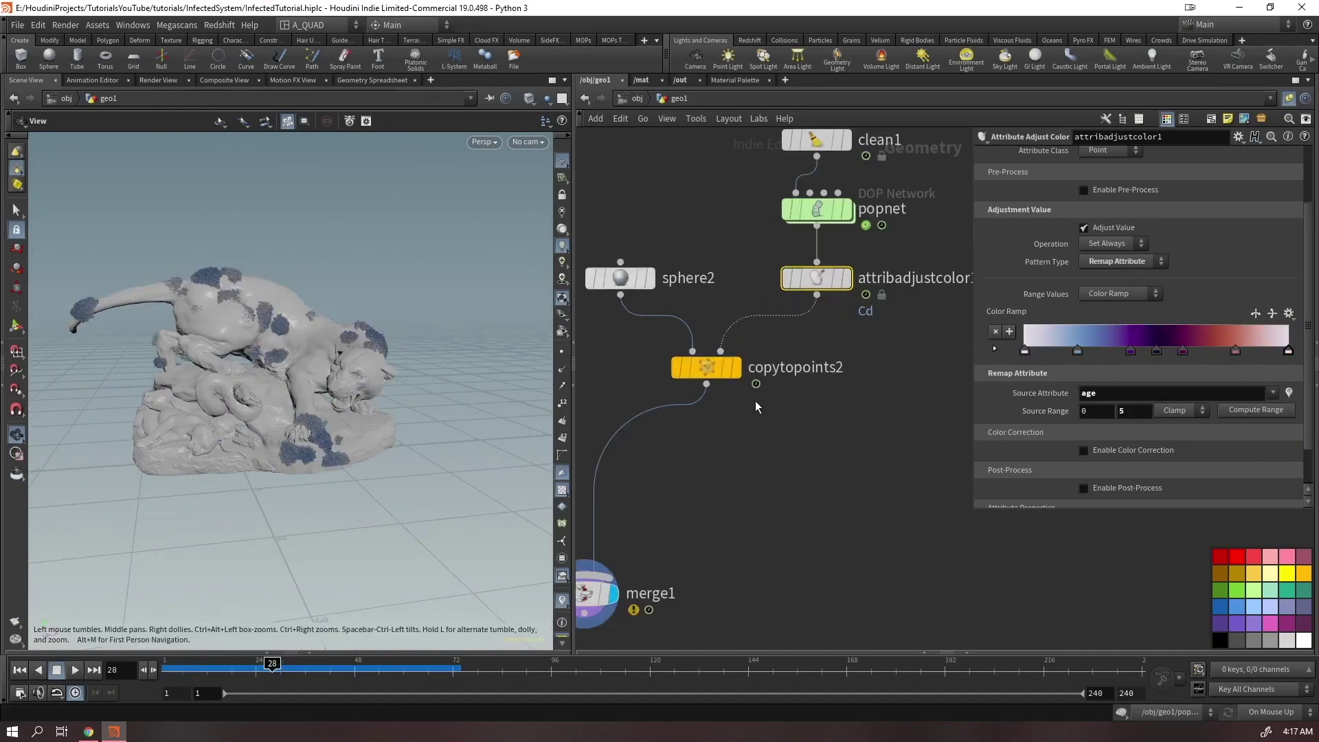
# Feed attribadjustcolor1 into merge1 in place of copytopoints2, play the simulation, and reposition merge1 below the chain
pyautogui.moveTo(632, 418); pyautogui.dragTo(817, 296)
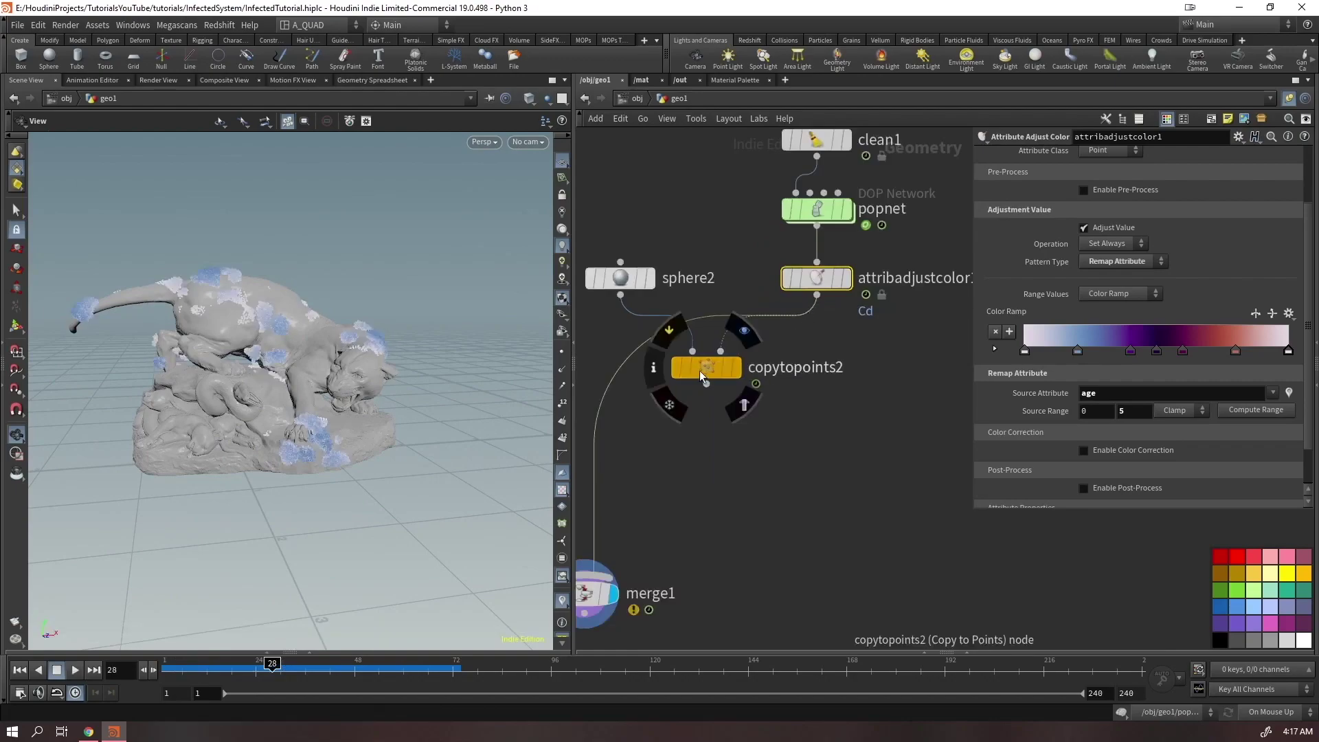
pyautogui.moveTo(312, 393); pyautogui.dragTo(294, 390)
pyautogui.press('Up')
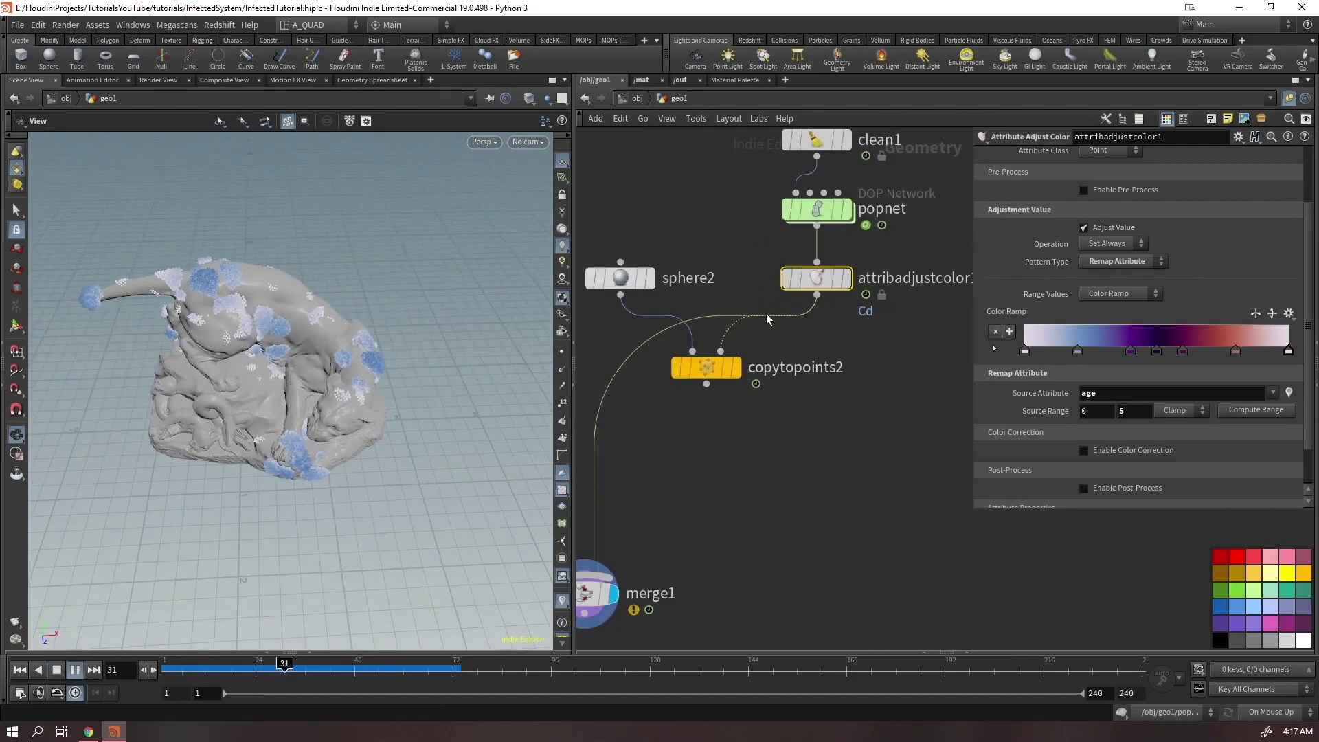
pyautogui.moveTo(726, 247); pyautogui.dragTo(653, 406)
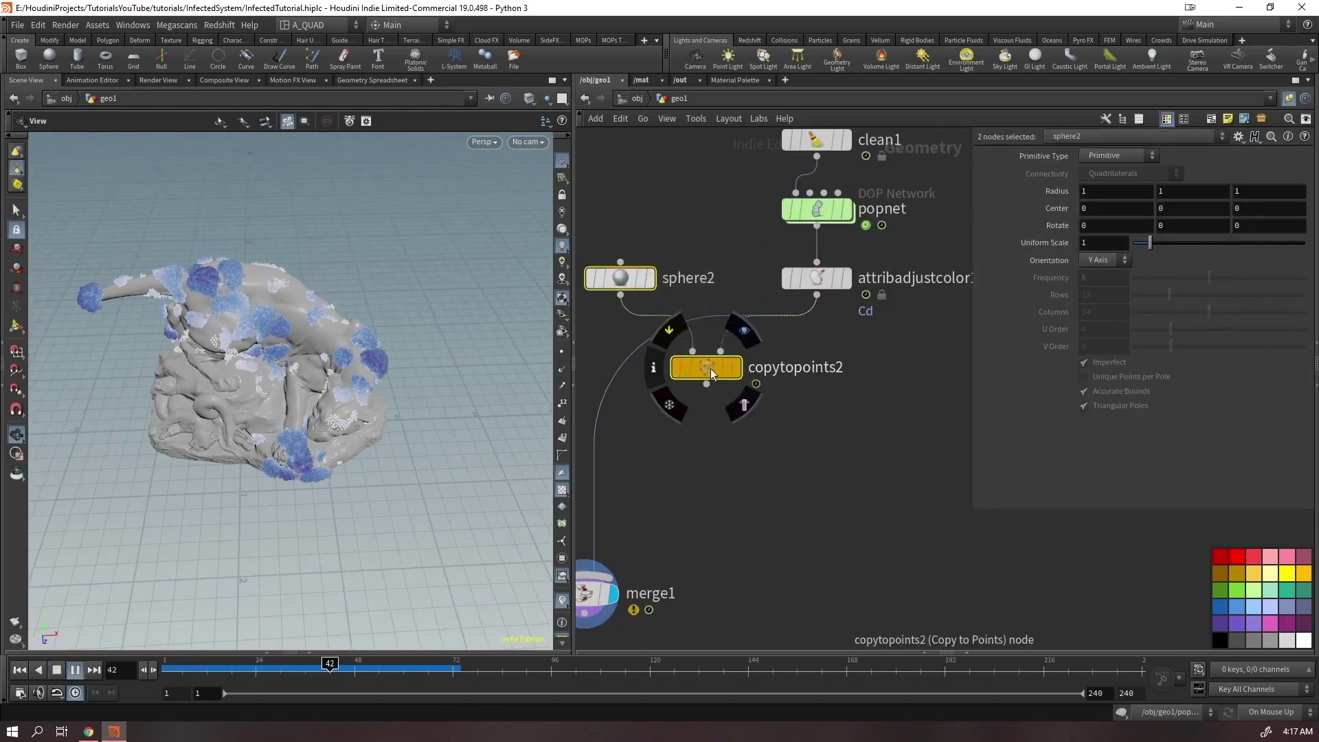
pyautogui.scroll(-2, 714, 447)
pyautogui.scroll(-1, 671, 526)
pyautogui.moveTo(639, 546); pyautogui.dragTo(816, 547)
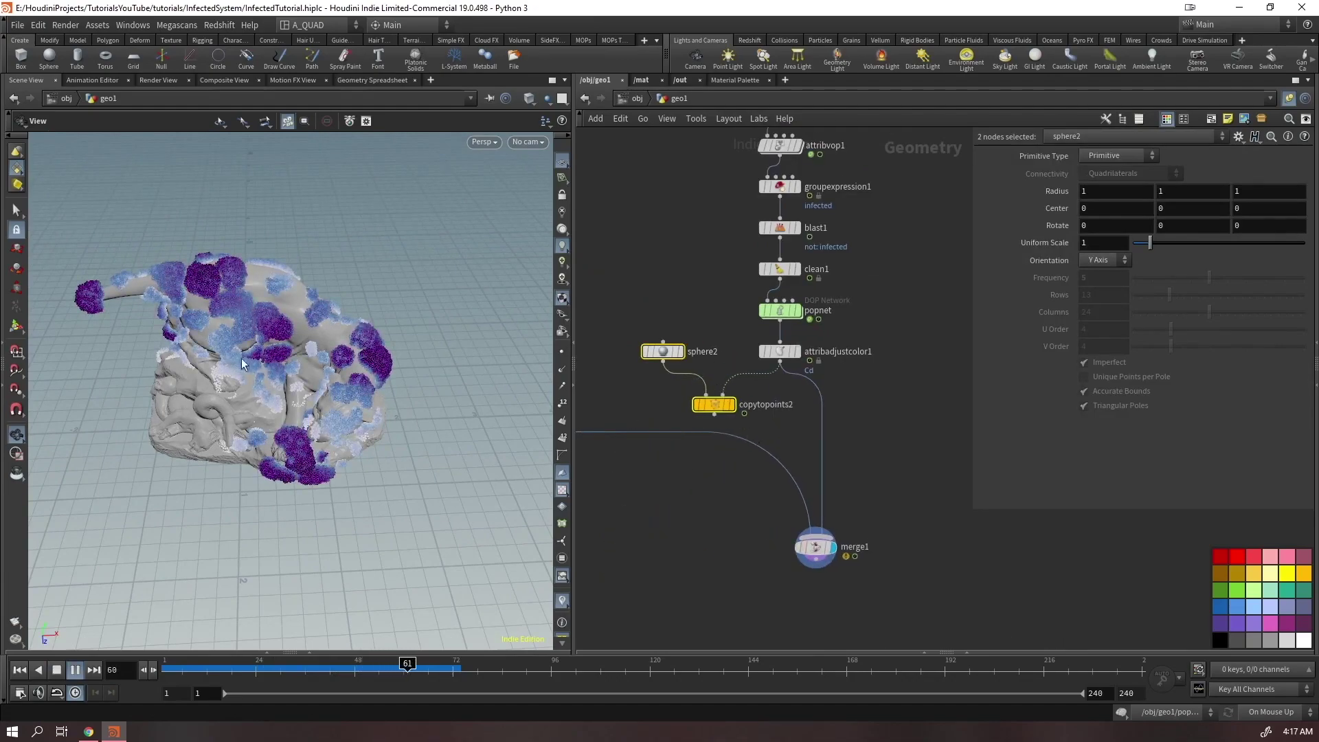
# Display attribadjustcolor1 alone and examine the growth of the coloured grains up to frame 170, finishing at frame 132
pyautogui.scroll(5, 297, 316)
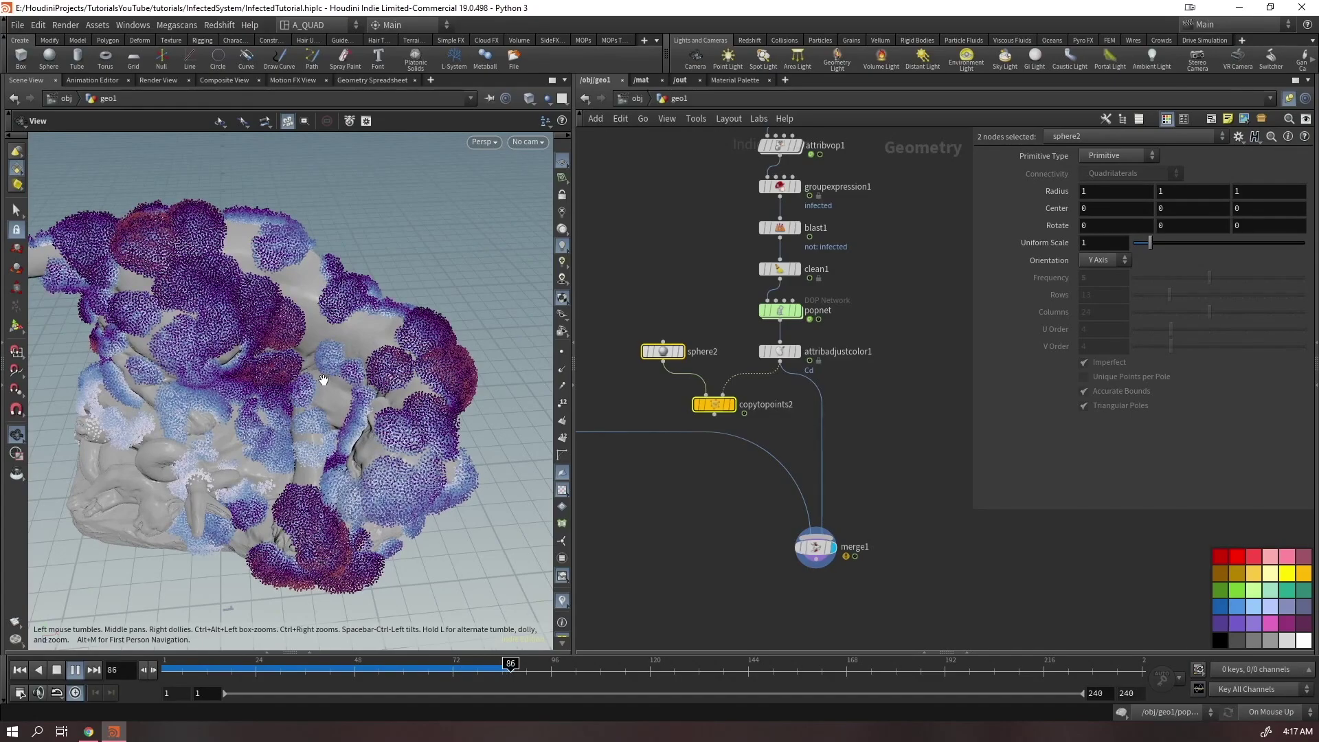
pyautogui.click(800, 355)
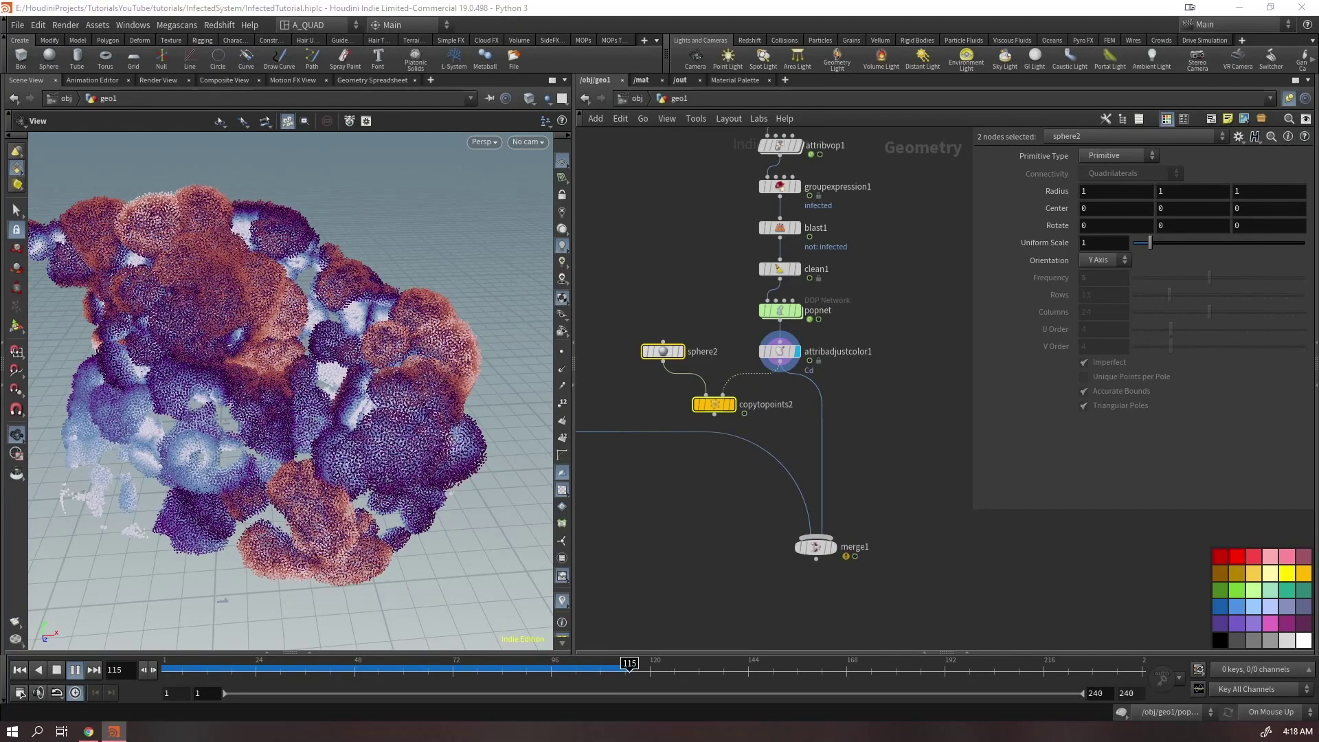
pyautogui.click(75, 670)
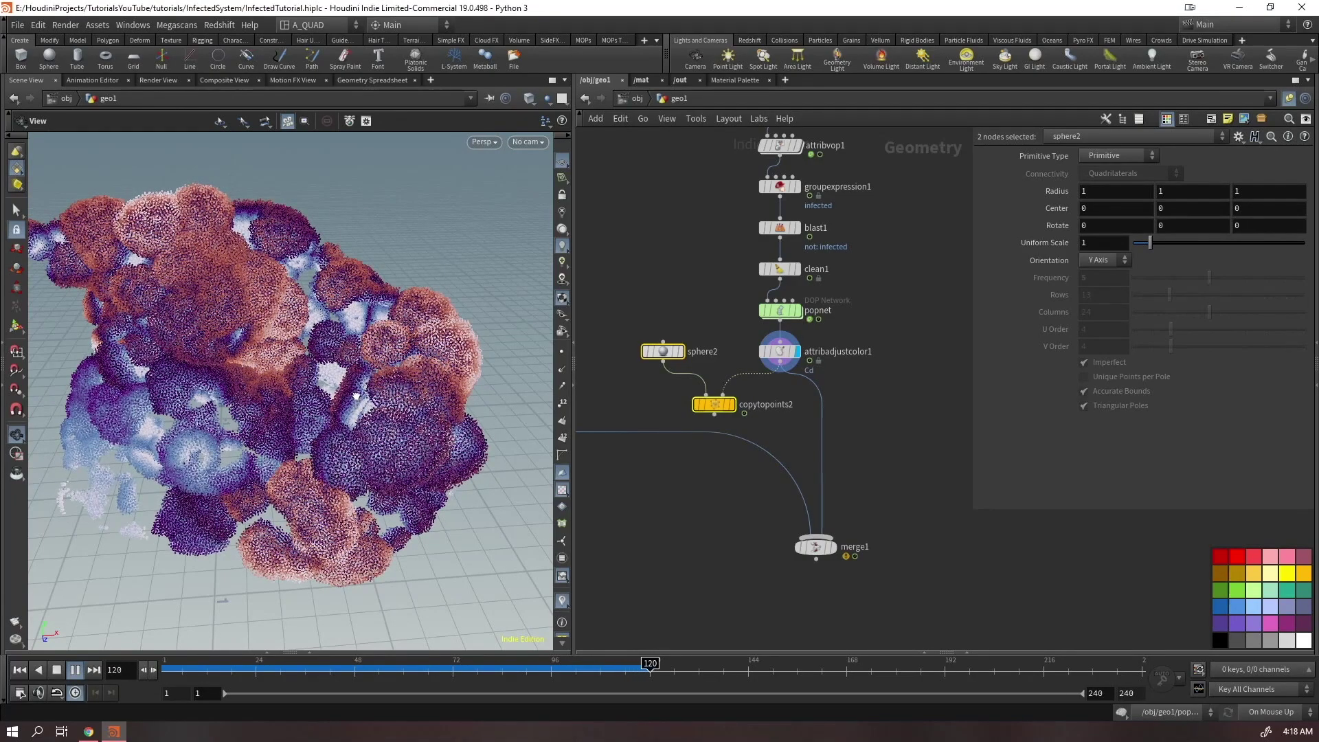
pyautogui.scroll(-10, 356, 319)
pyautogui.scroll(6, 497, 330)
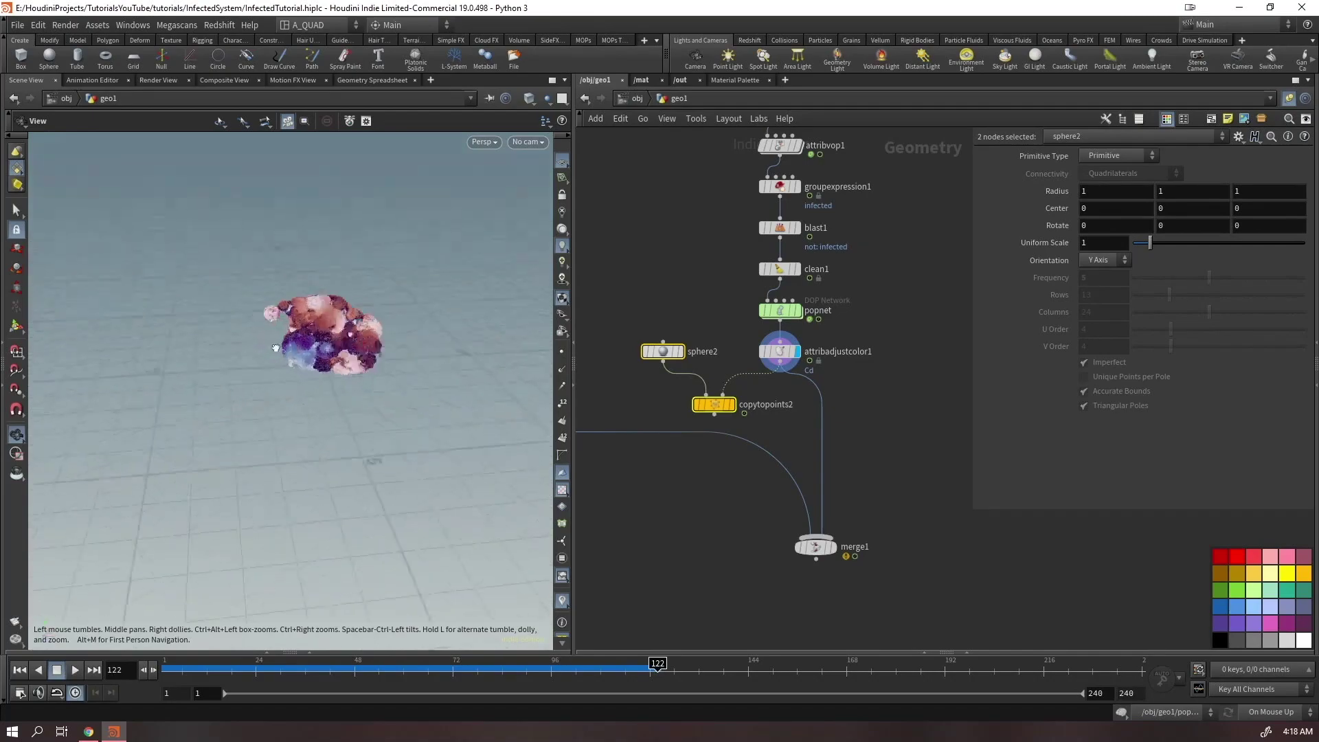
pyautogui.moveTo(165, 667); pyautogui.dragTo(657, 666)
pyautogui.click(854, 666)
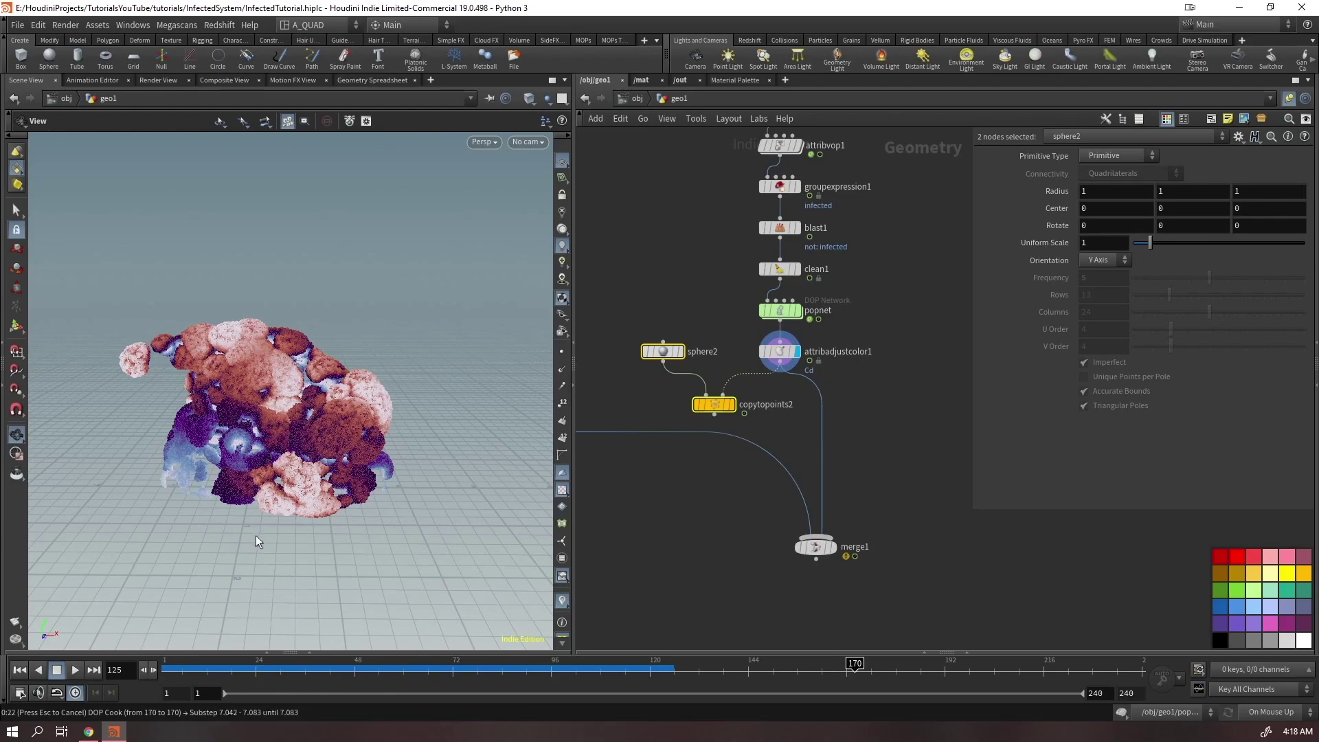
pyautogui.moveTo(374, 467); pyautogui.dragTo(422, 462)
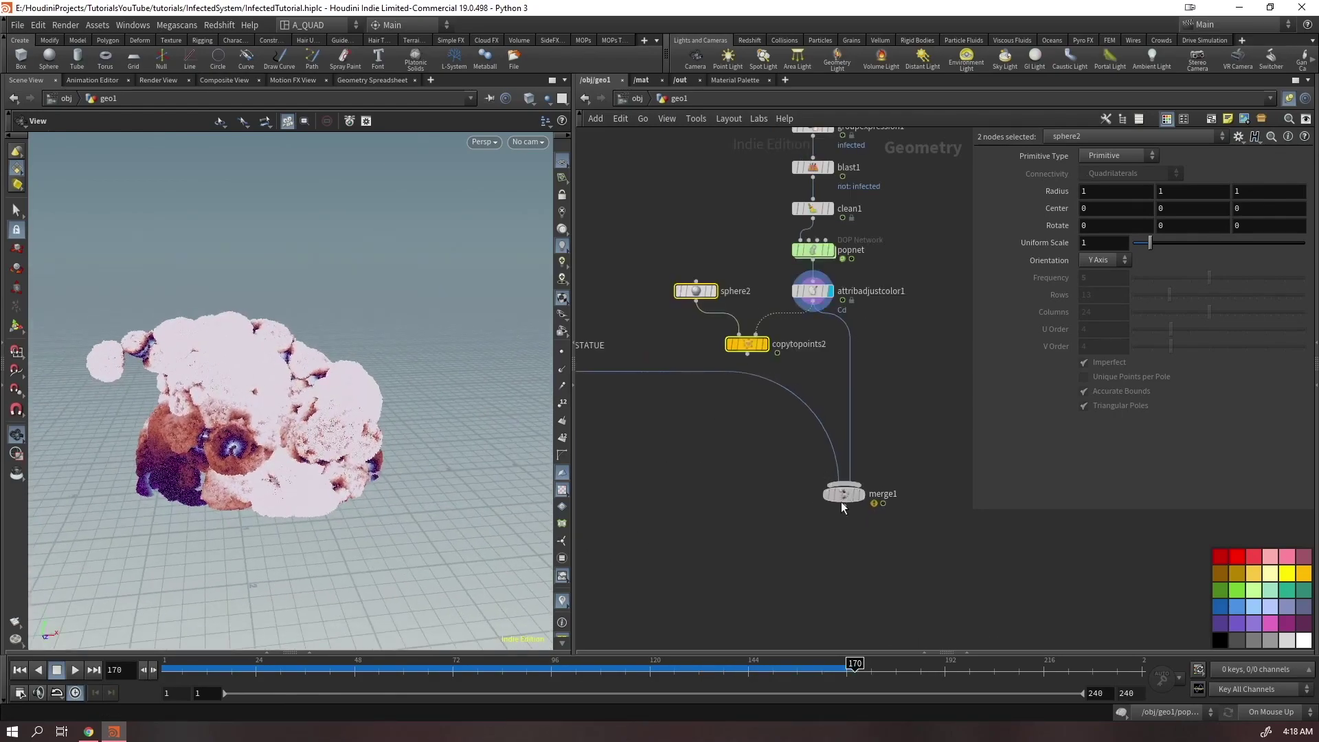
pyautogui.moveTo(841, 501); pyautogui.dragTo(783, 525)
pyautogui.moveTo(818, 668); pyautogui.dragTo(698, 663)
pyautogui.moveTo(295, 385); pyautogui.dragTo(323, 412)
# Delete merge1 and add a Null node fed by attribadjustcolor1 in its place
pyautogui.moveTo(888, 484); pyautogui.dragTo(728, 562)
pyautogui.press('Delete')
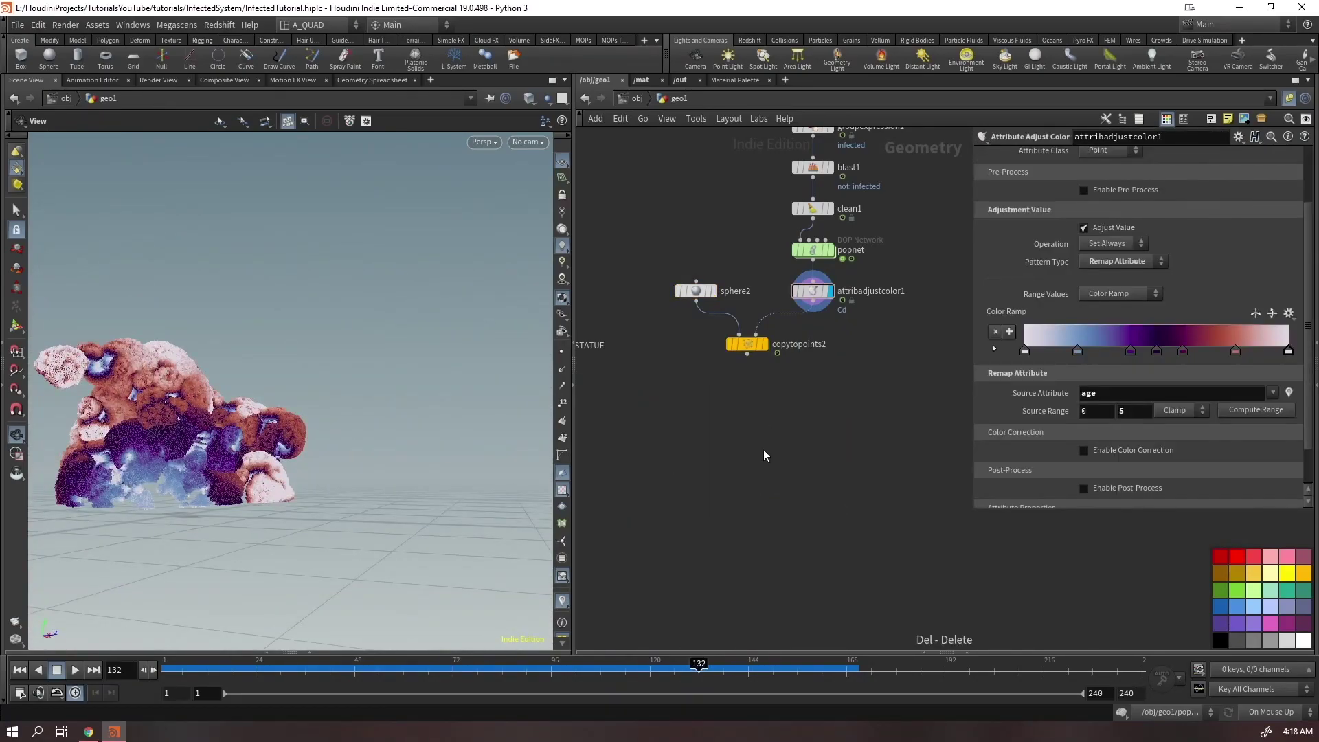
pyautogui.moveTo(770, 430); pyautogui.dragTo(797, 419, button='middle')
pyautogui.click(840, 290)
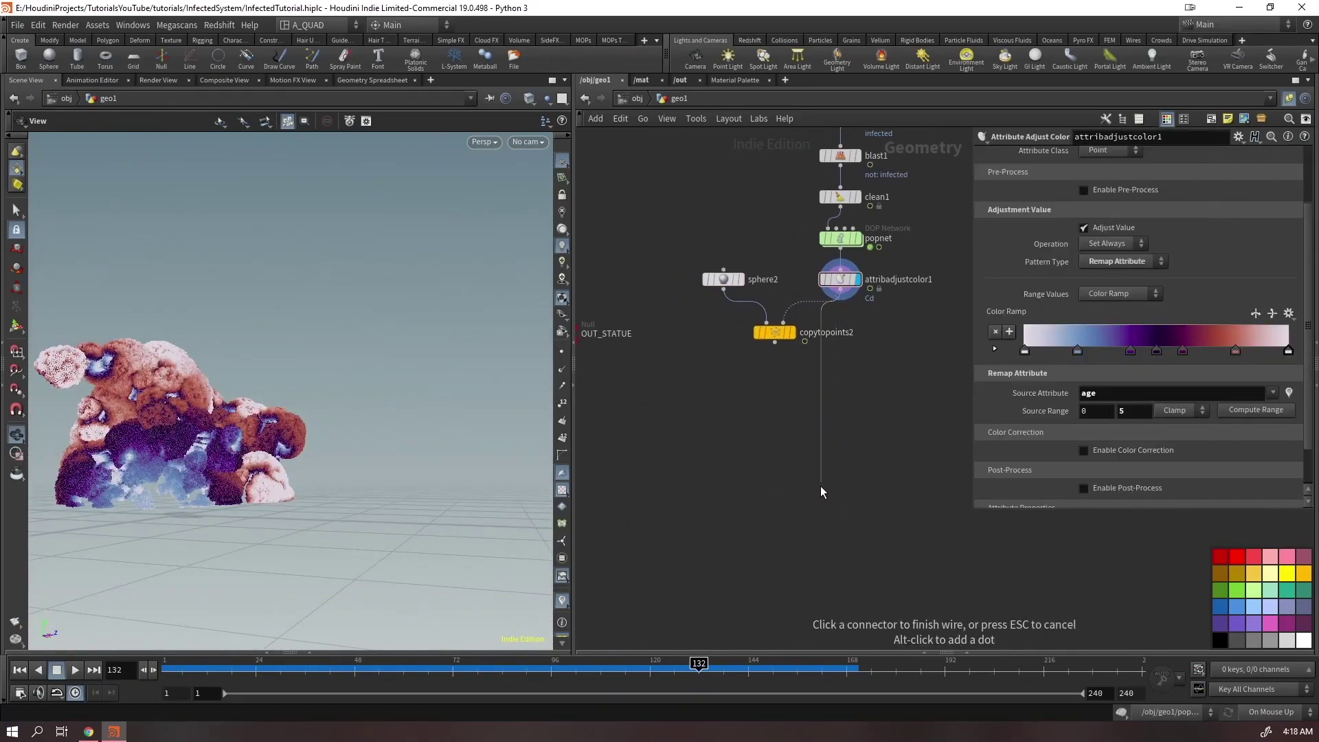
pyautogui.click(835, 482)
pyautogui.write('null')
pyautogui.press('Return')
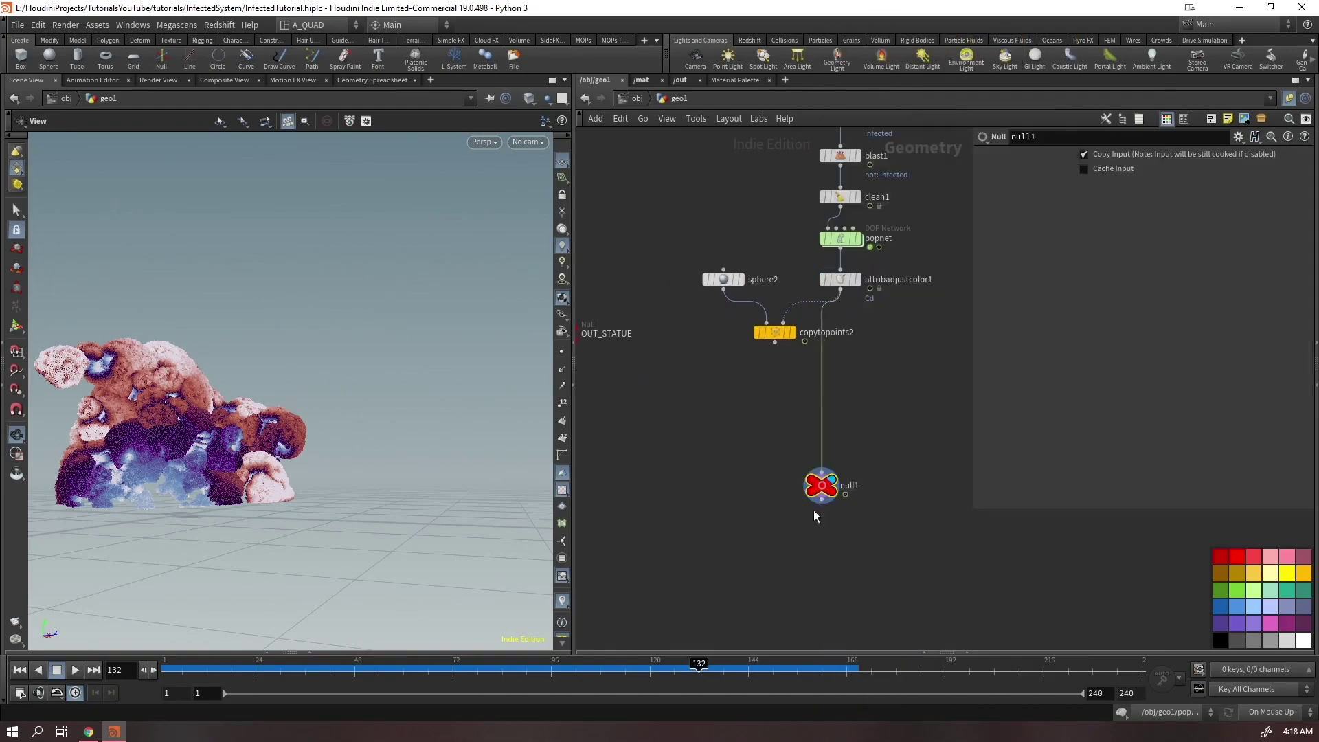
# Rename the new Null node as OUT_GRAINS
pyautogui.doubleClick(844, 487)
pyautogui.write('OU')
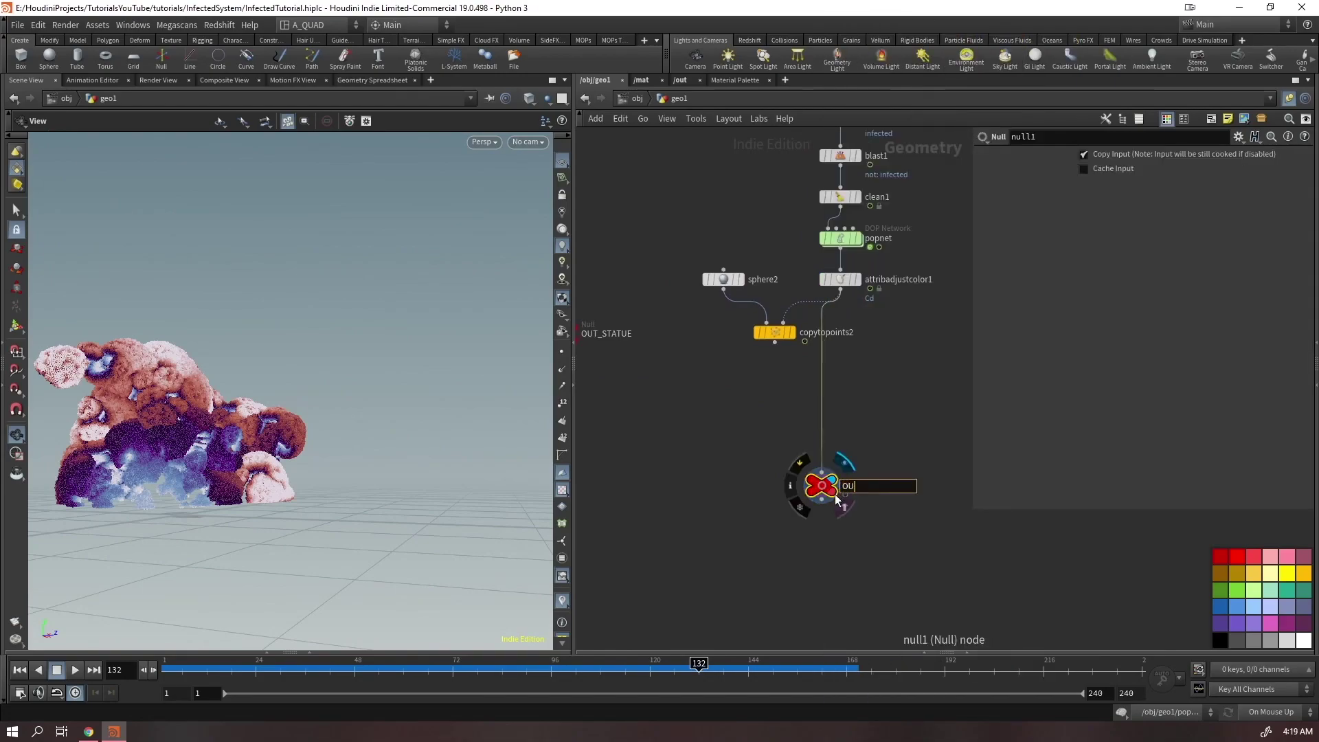
pyautogui.write('T_GRAI')
pyautogui.write('NS')
pyautogui.press('Return')
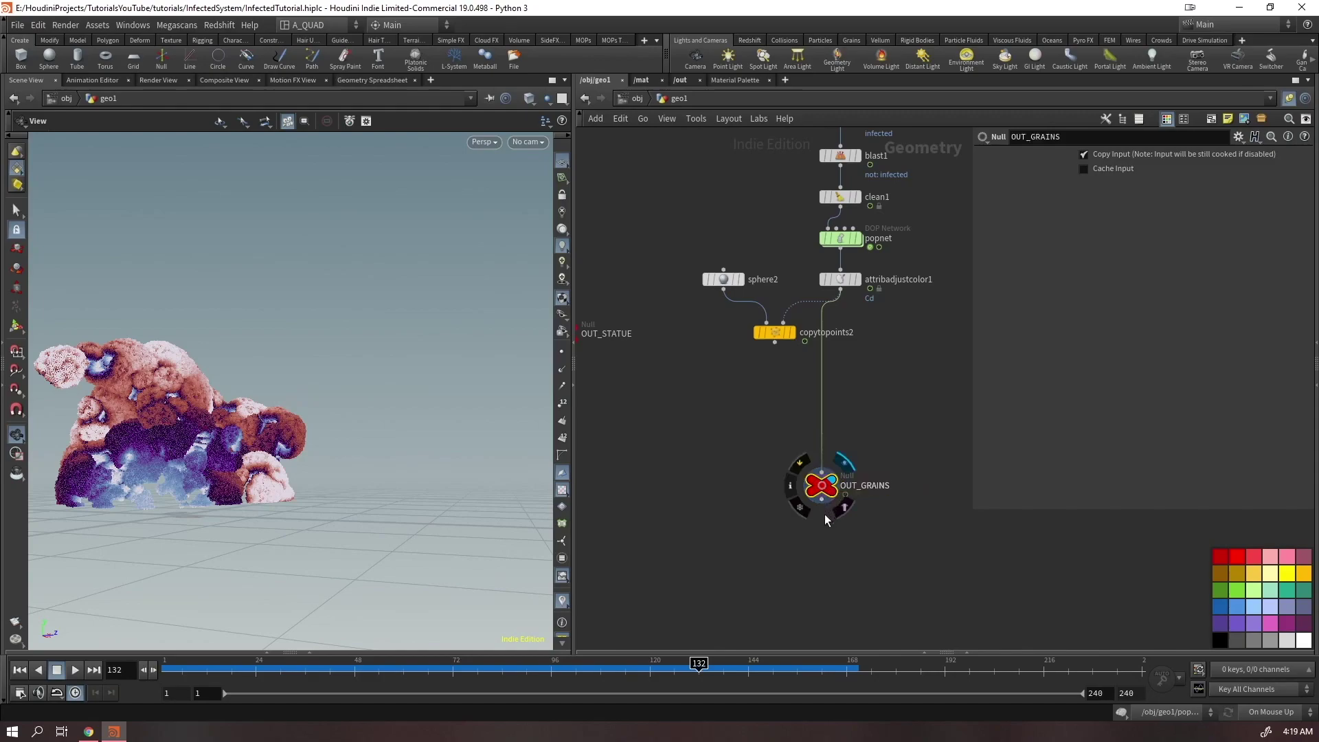
# Copy the OUT_GRAINS node, create a new Geometry object at the obj level, and enter its network
pyautogui.hotkey('ctrl', 'c')
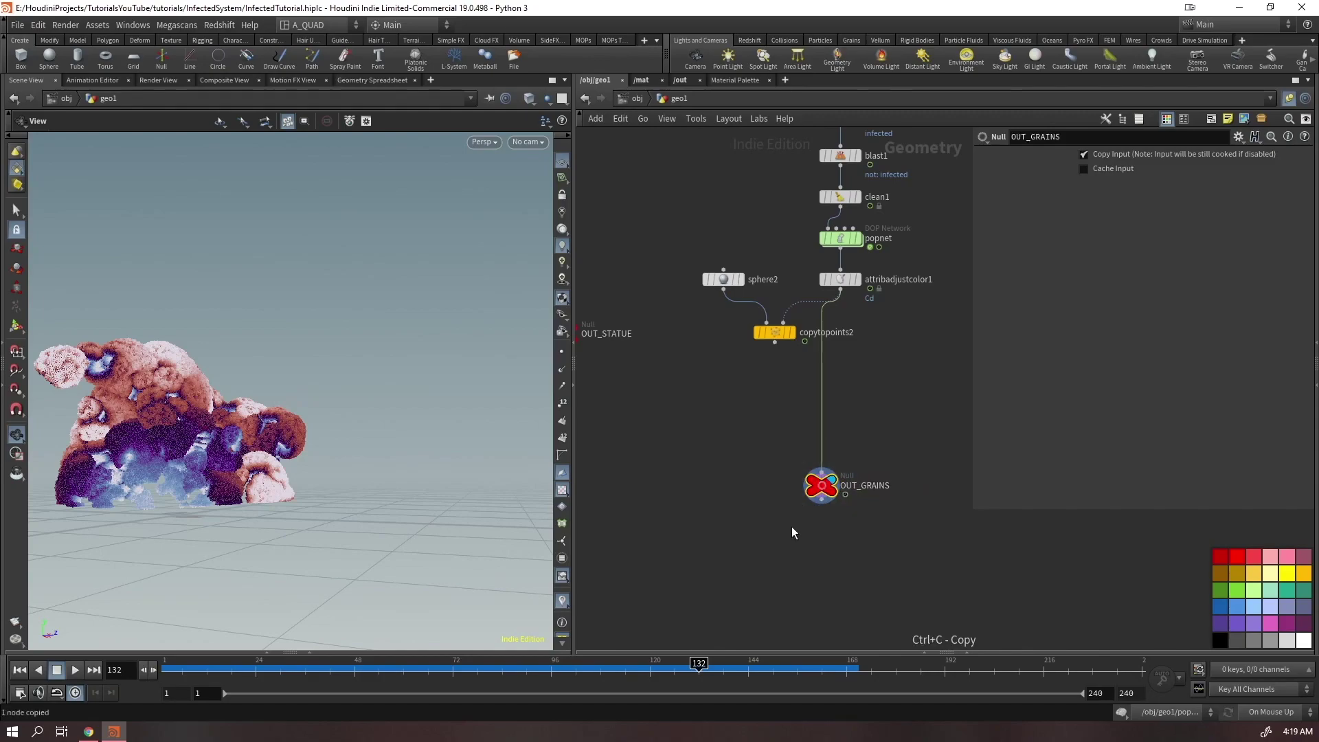
pyautogui.press('u')
pyautogui.press('Tab')
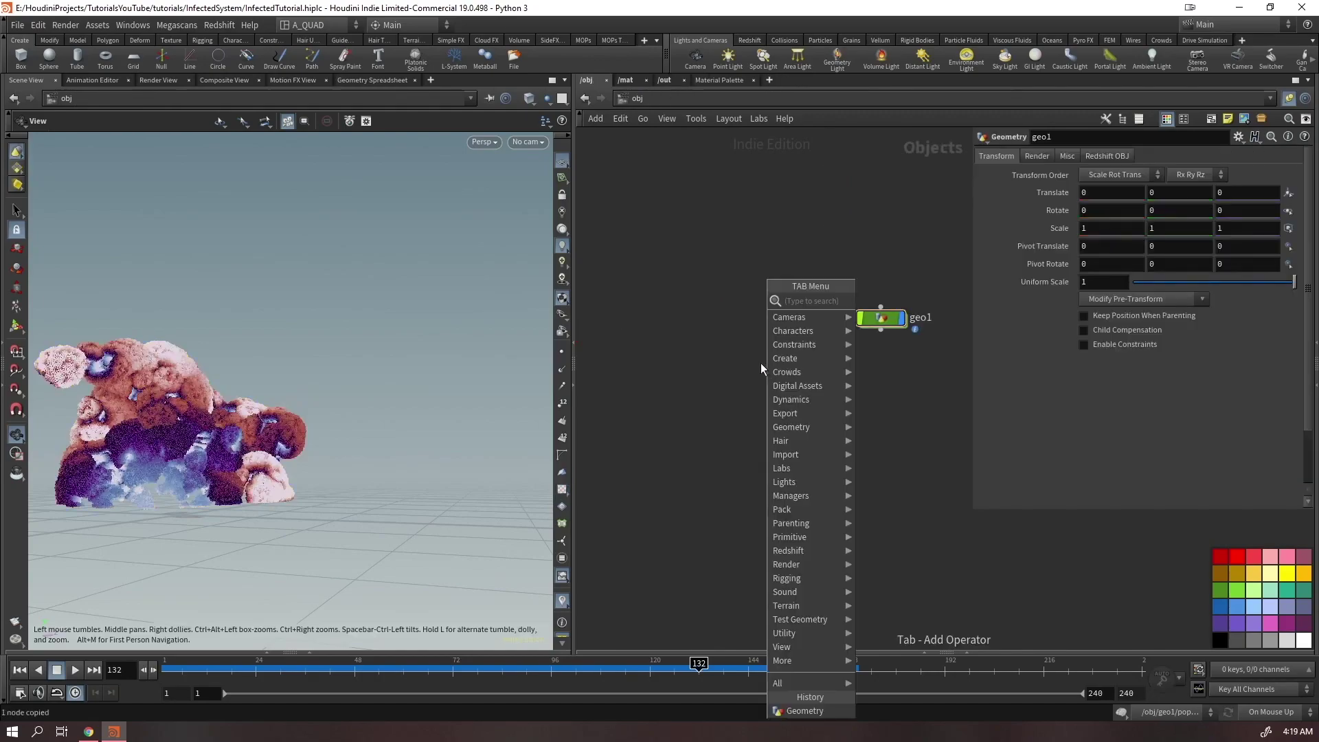
pyautogui.write('geo')
pyautogui.press('Return')
pyautogui.doubleClick(755, 371)
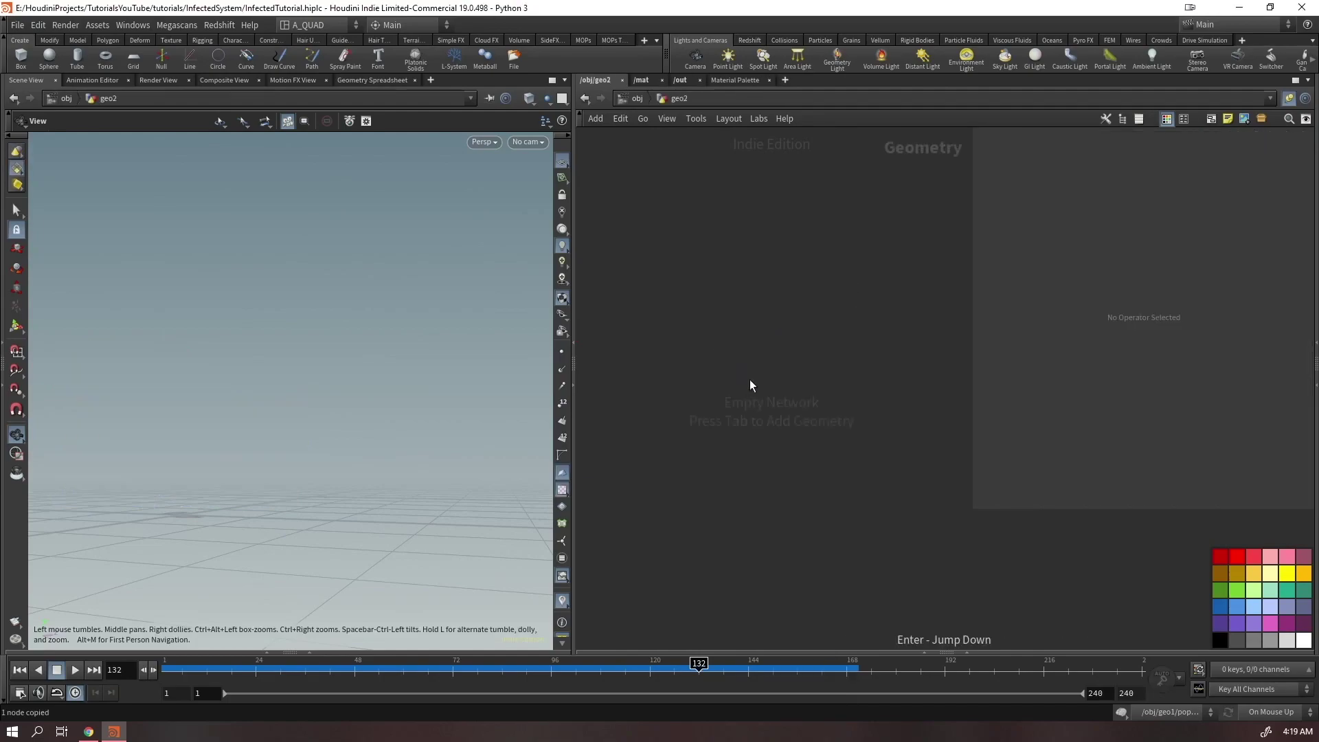
# Add an Object Merge node inside geo2 and paste the OUT_GRAINS reference as its Object 1
pyautogui.press('Tab')
pyautogui.write('obme')
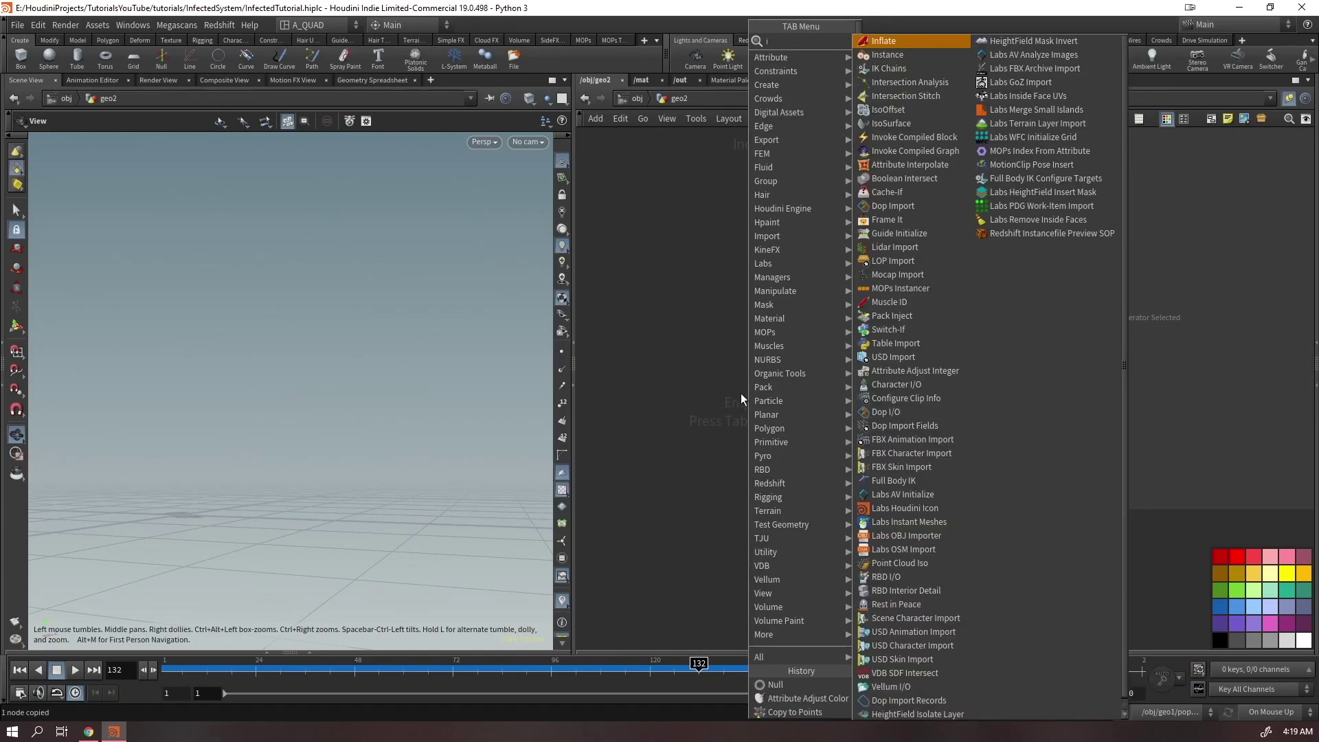
pyautogui.press('Return')
pyautogui.click(735, 401)
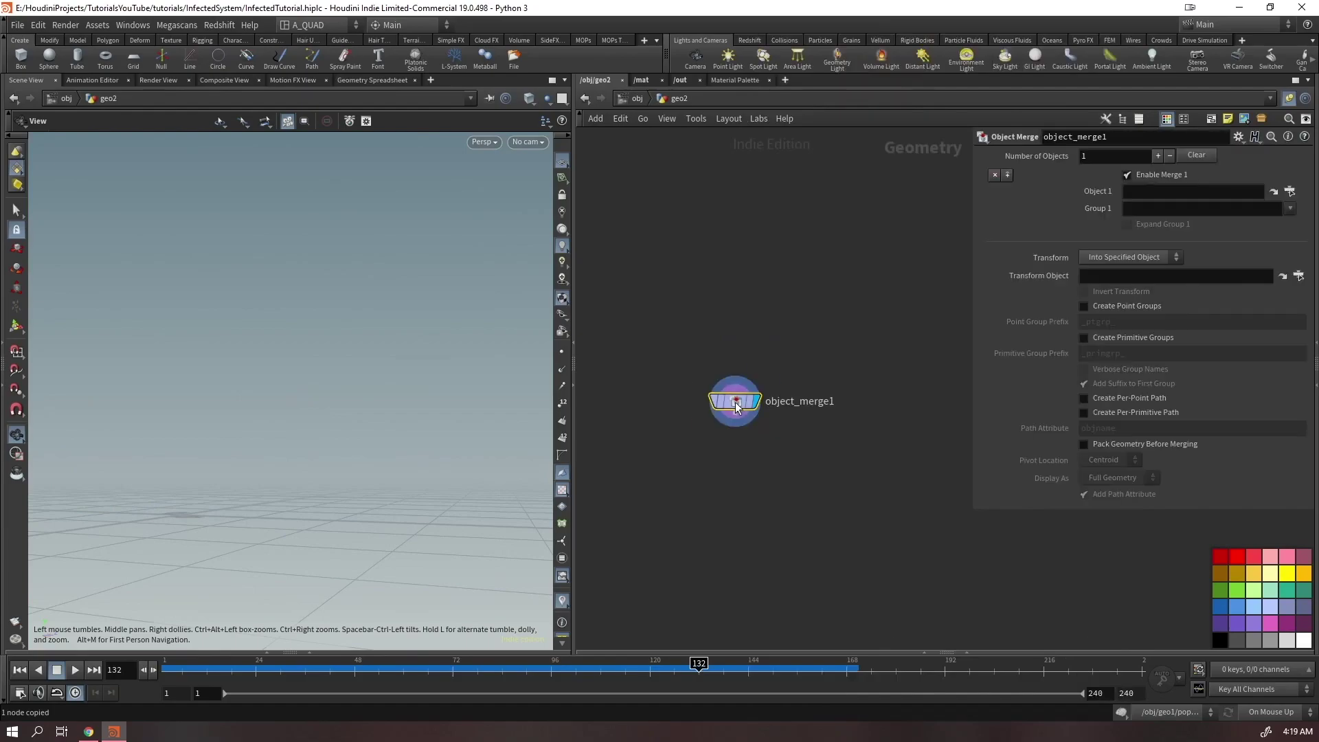
pyautogui.hotkey('ctrl', 'v')
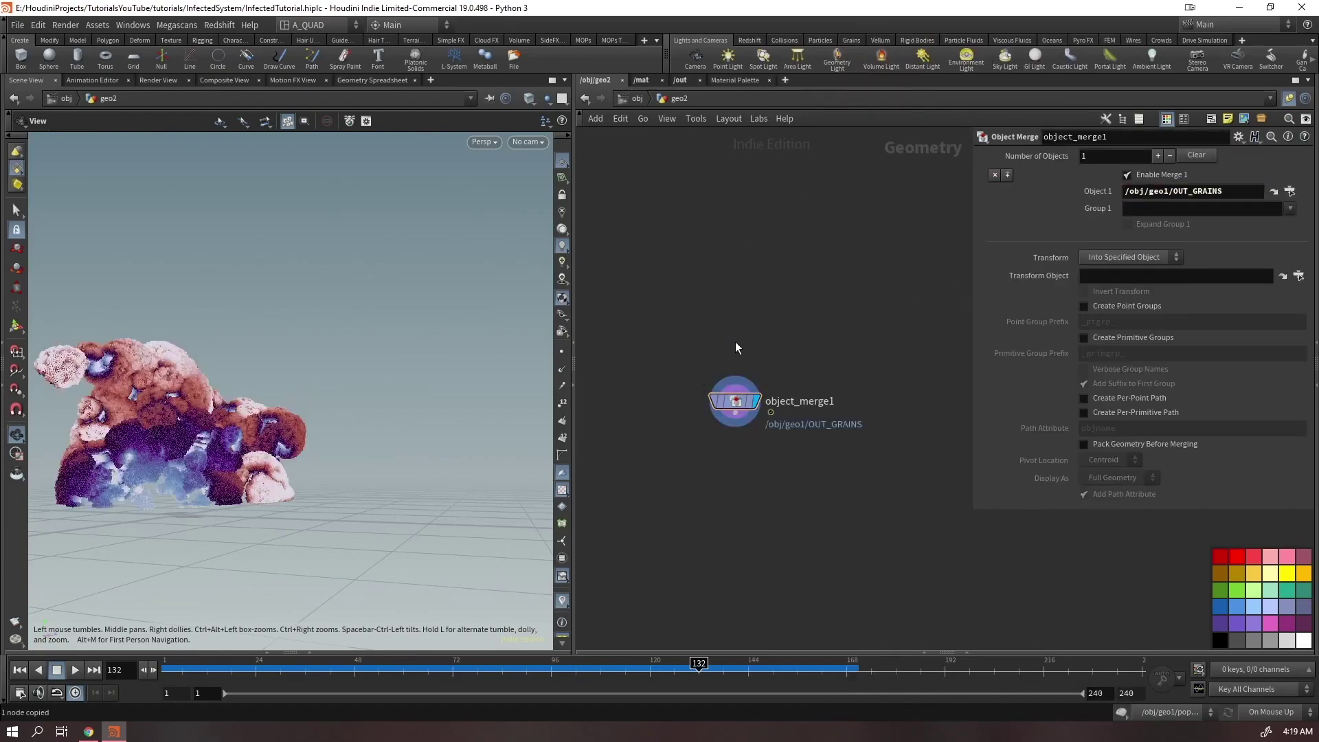
# Return to the obj level, align geo2 below geo1, and rename geo2 as GRAINS
pyautogui.click(637, 97)
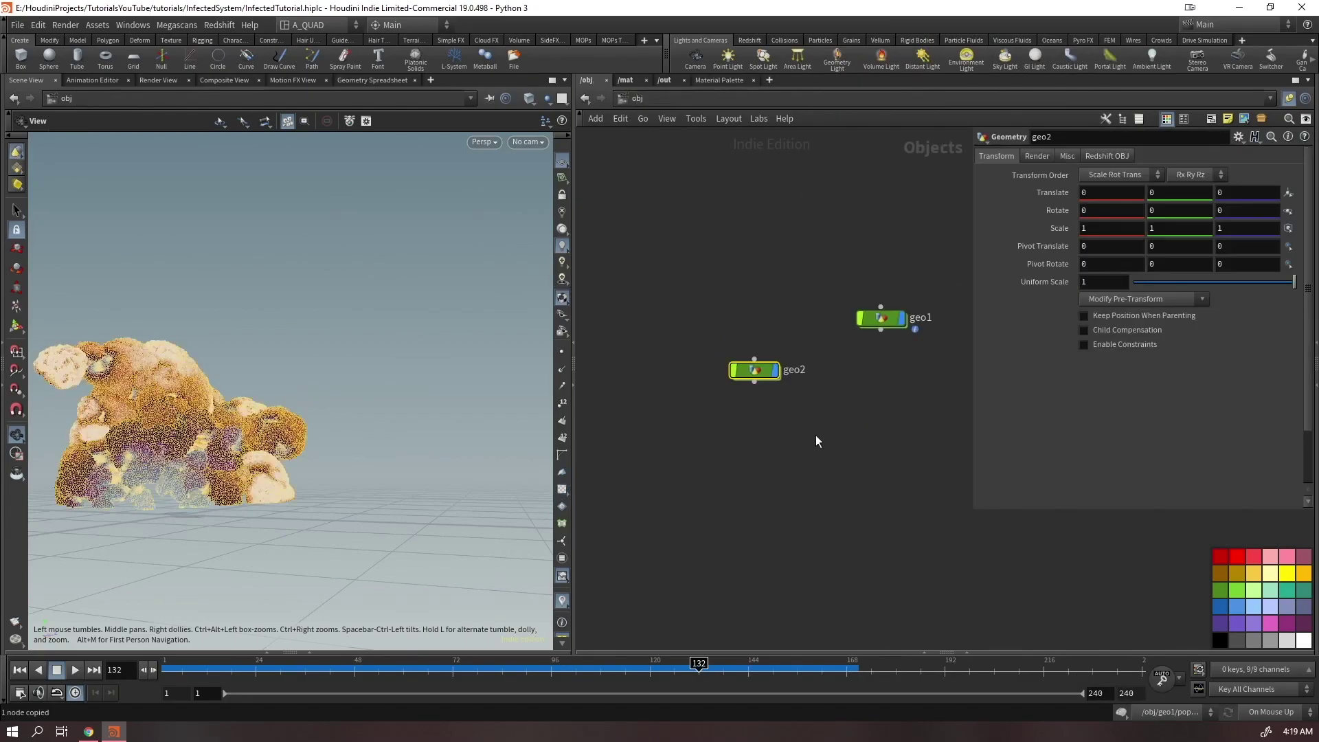
pyautogui.moveTo(815, 435); pyautogui.dragTo(728, 407, button='middle')
pyautogui.moveTo(670, 342); pyautogui.dragTo(801, 370)
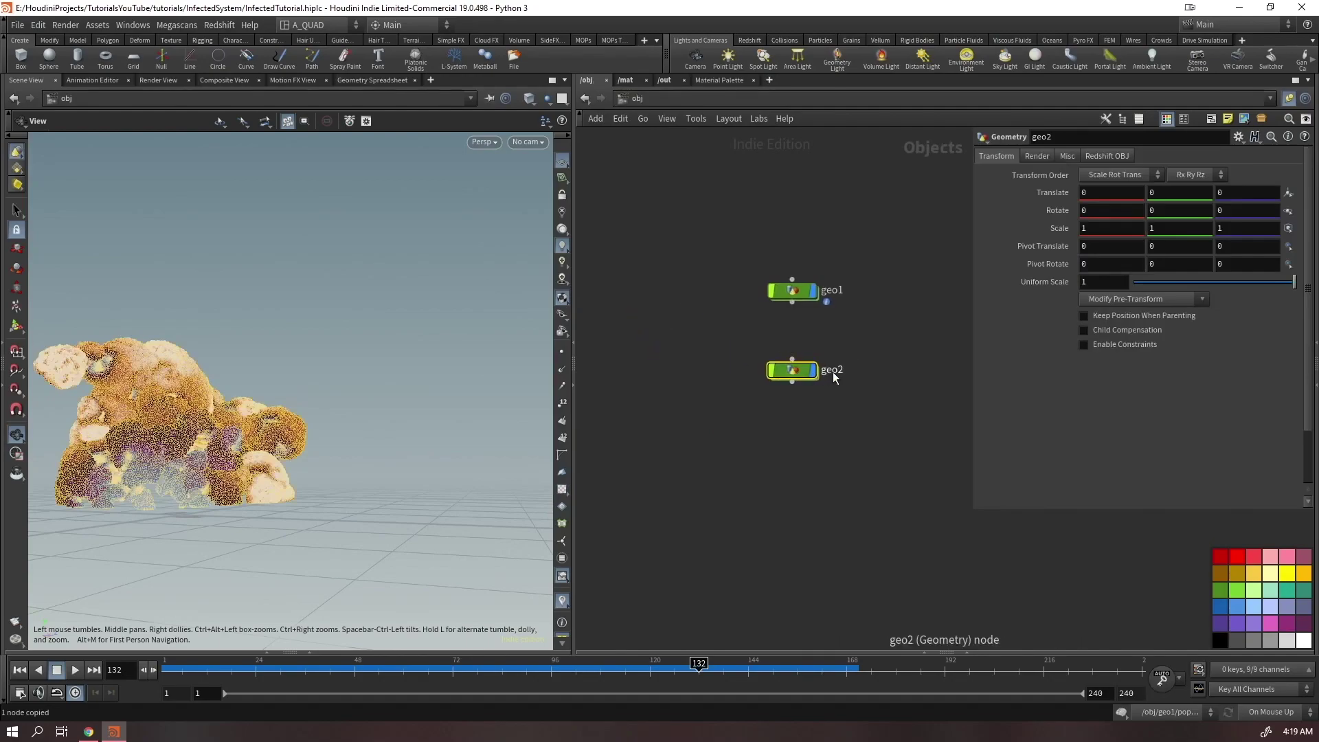
pyautogui.doubleClick(833, 372)
pyautogui.write('GRAIN')
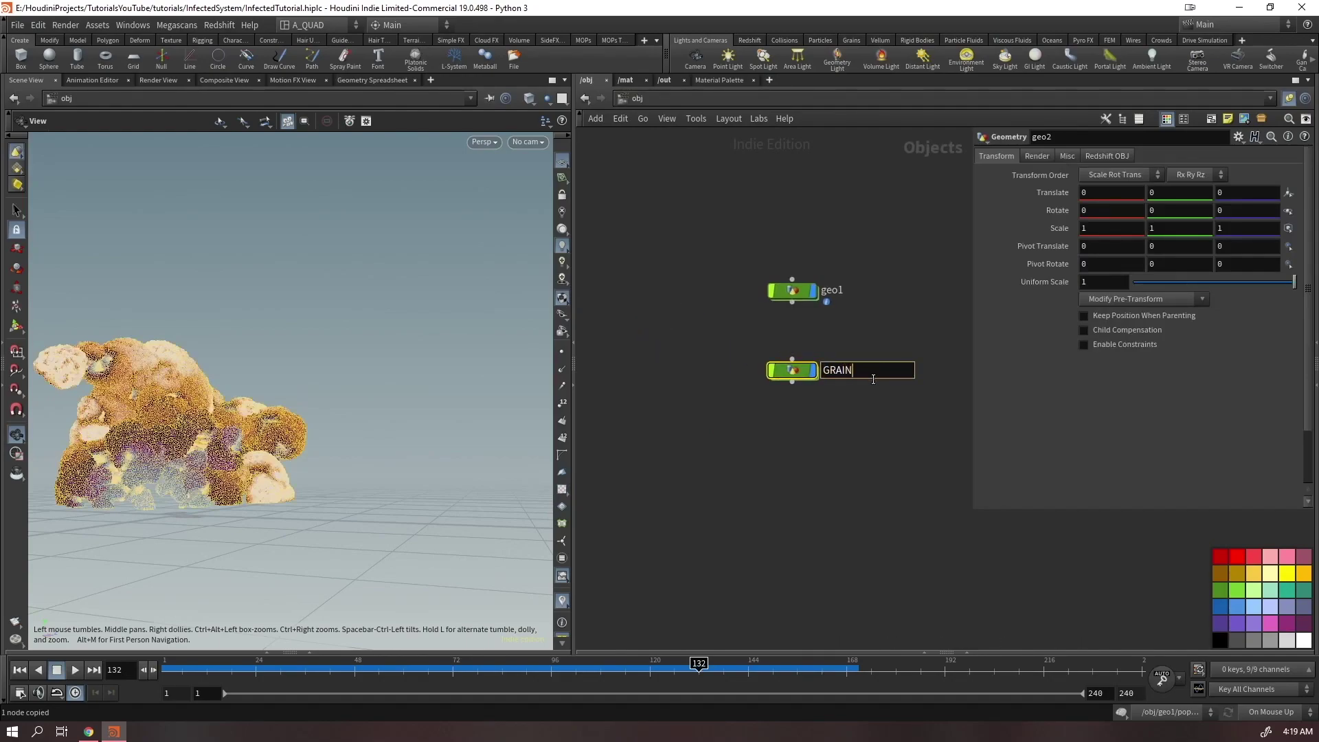
pyautogui.write('S')
pyautogui.press('Return')
# Rewind to frame 1 and rename geo1 as STATUE, with the GRAINS object placed beside it
pyautogui.click(797, 291)
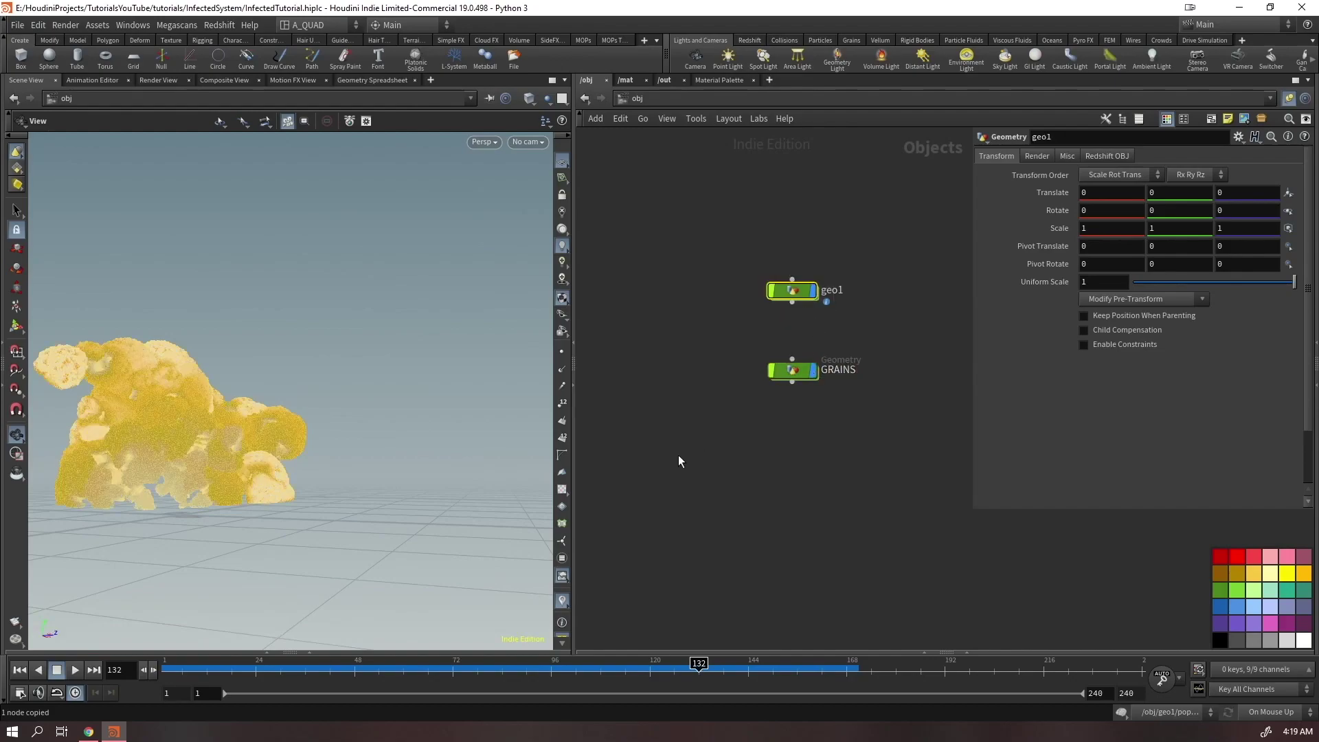
pyautogui.hotkey('ctrl', 'Up')
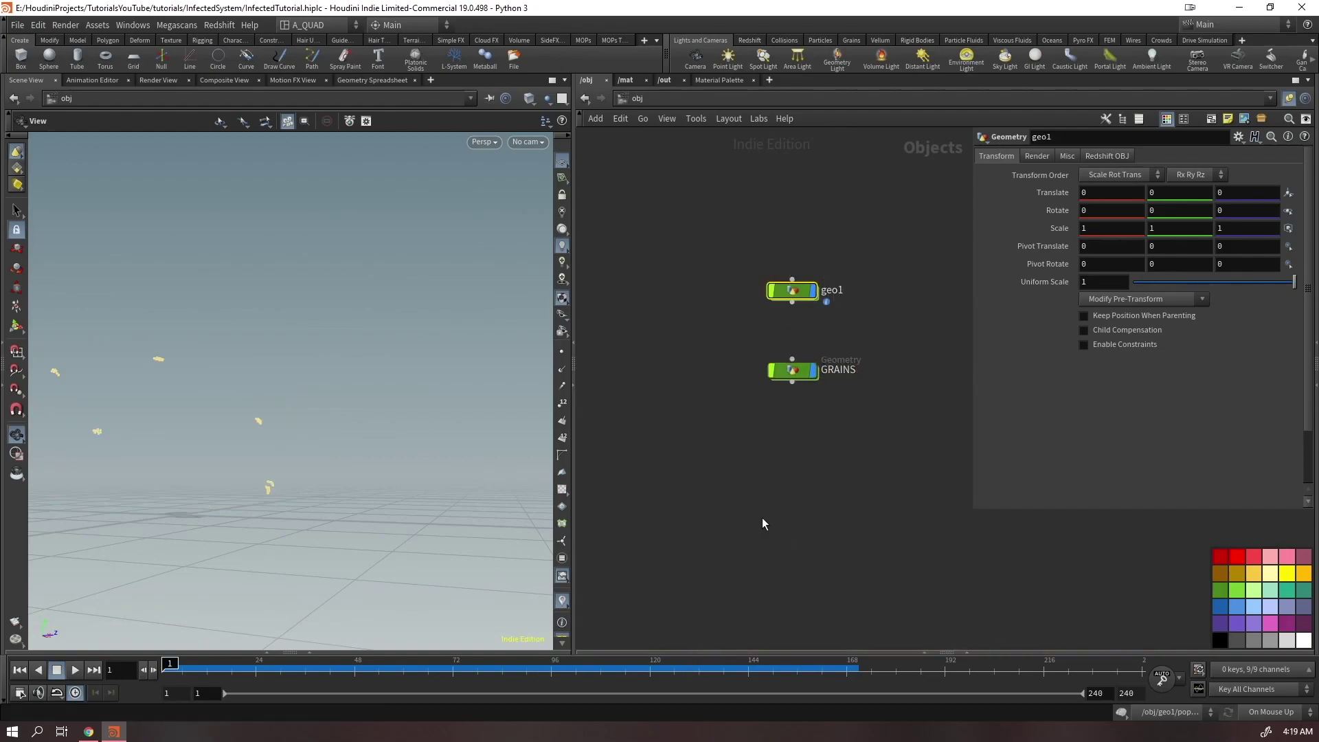
pyautogui.doubleClick(847, 302)
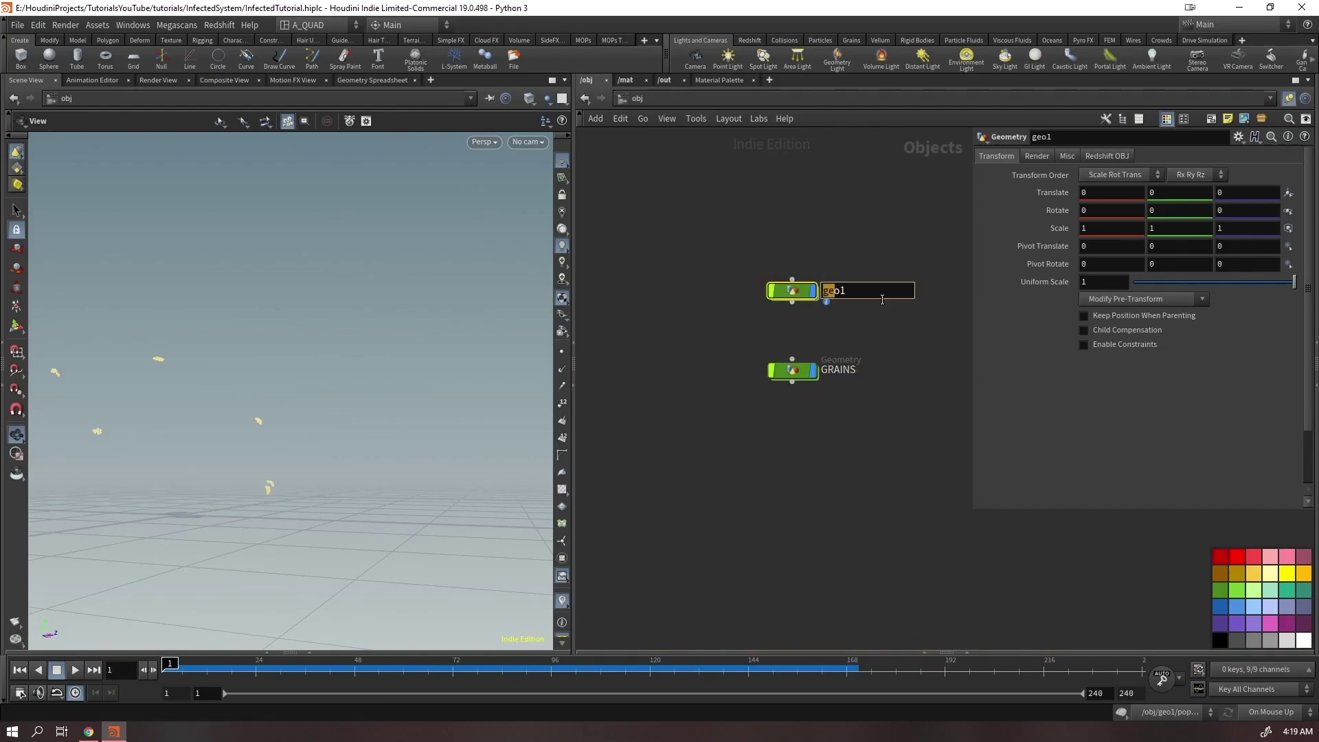
pyautogui.moveTo(882, 300); pyautogui.dragTo(785, 307)
pyautogui.write('STATUE')
pyautogui.press('Return')
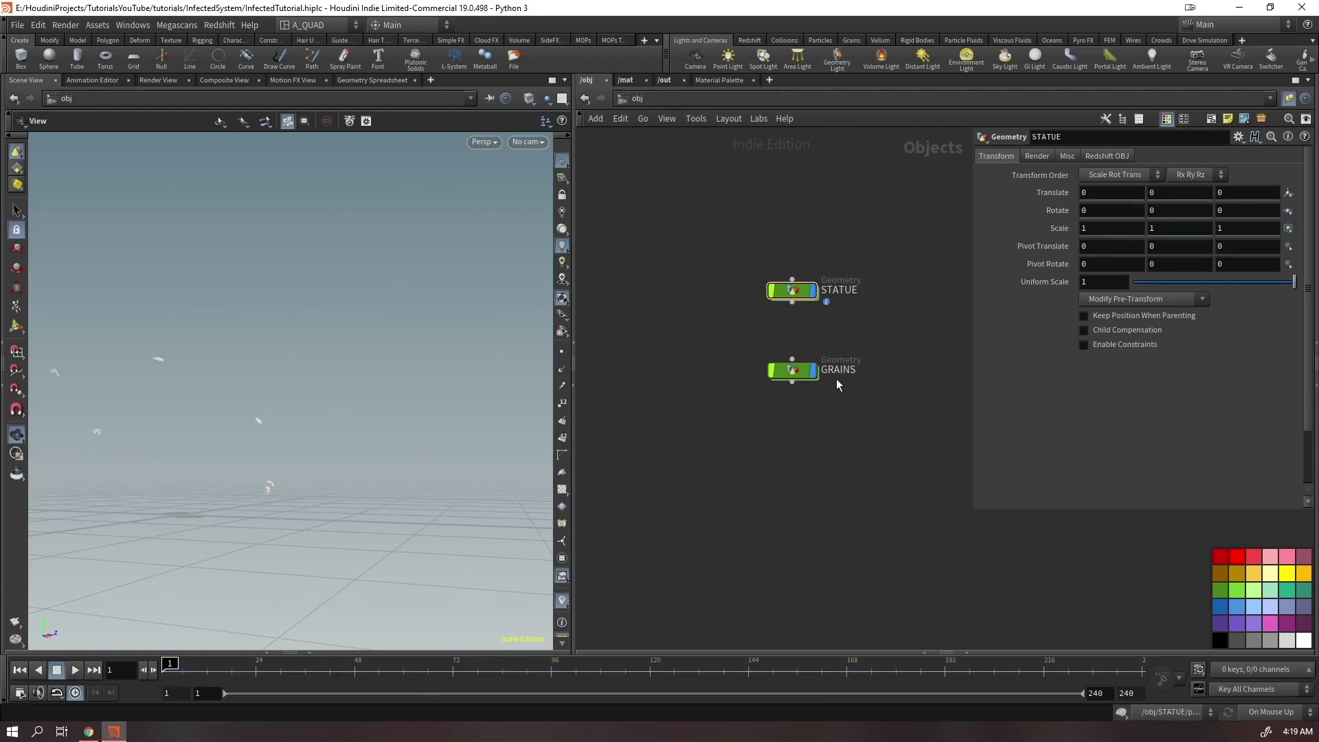
pyautogui.moveTo(844, 372); pyautogui.dragTo(913, 302)
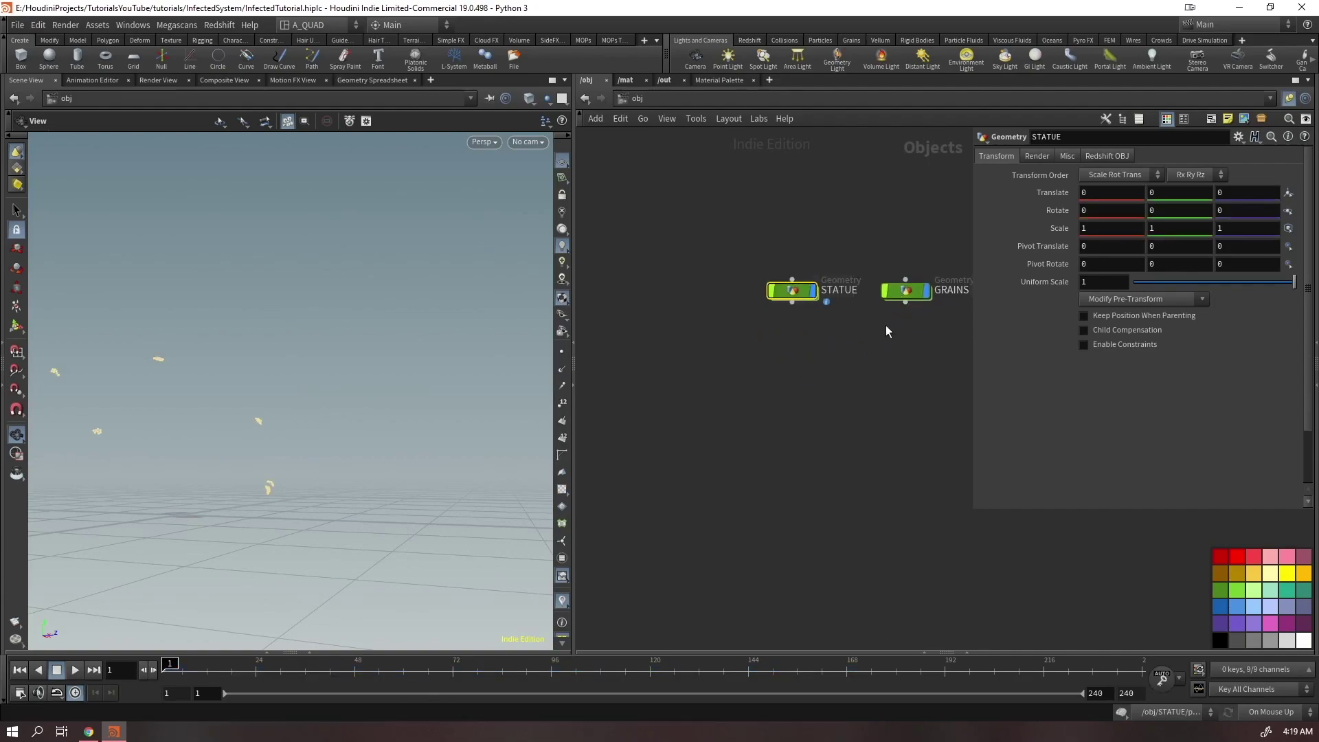
# Enter the STATUE network and add a Grid node beside OUT_STATUE
pyautogui.press('l')
pyautogui.press('Return')
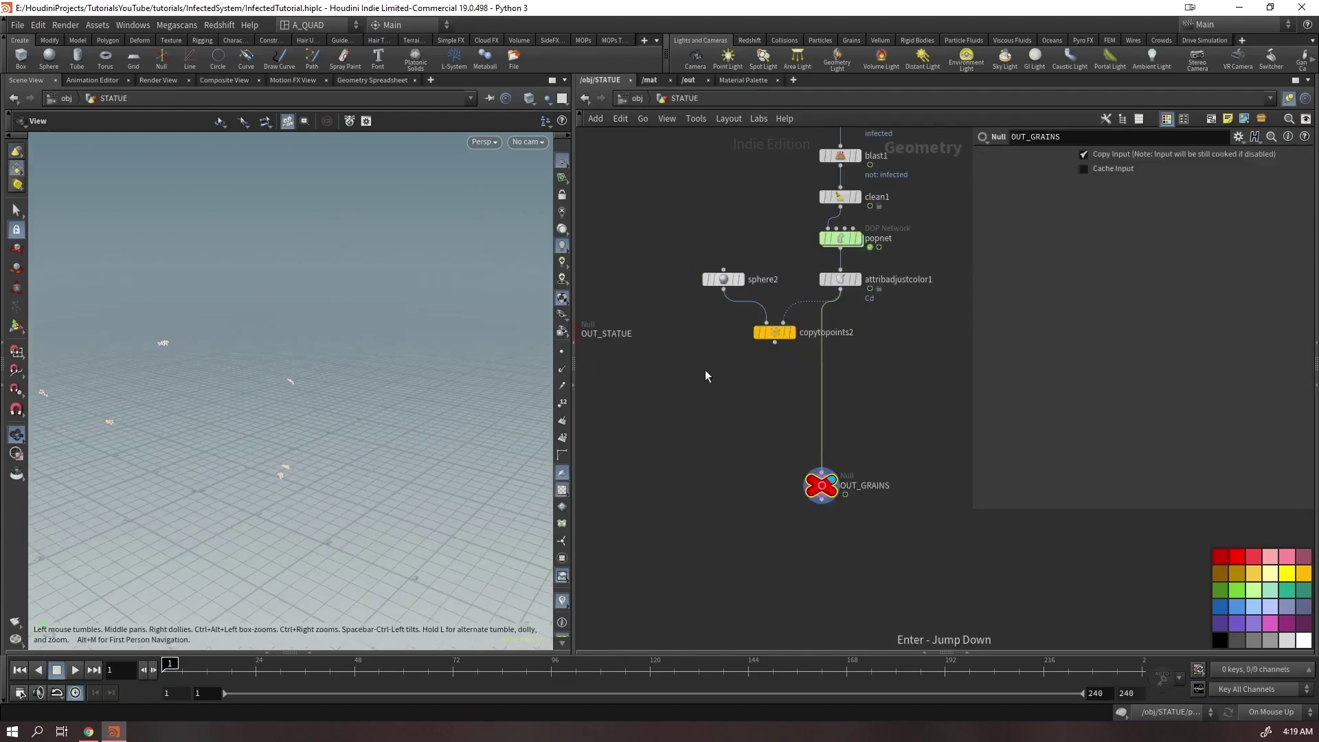
pyautogui.scroll(-3, 824, 474)
pyautogui.scroll(2, 810, 397)
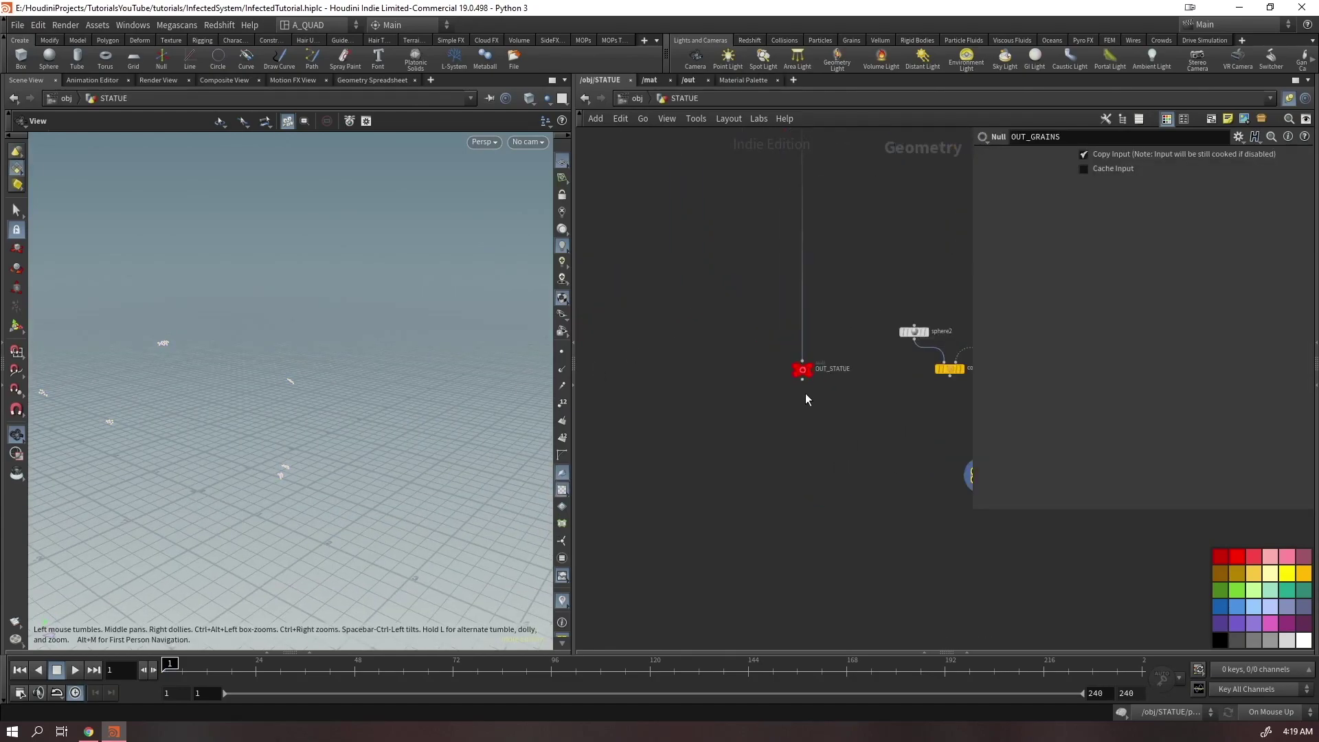
pyautogui.press('Tab')
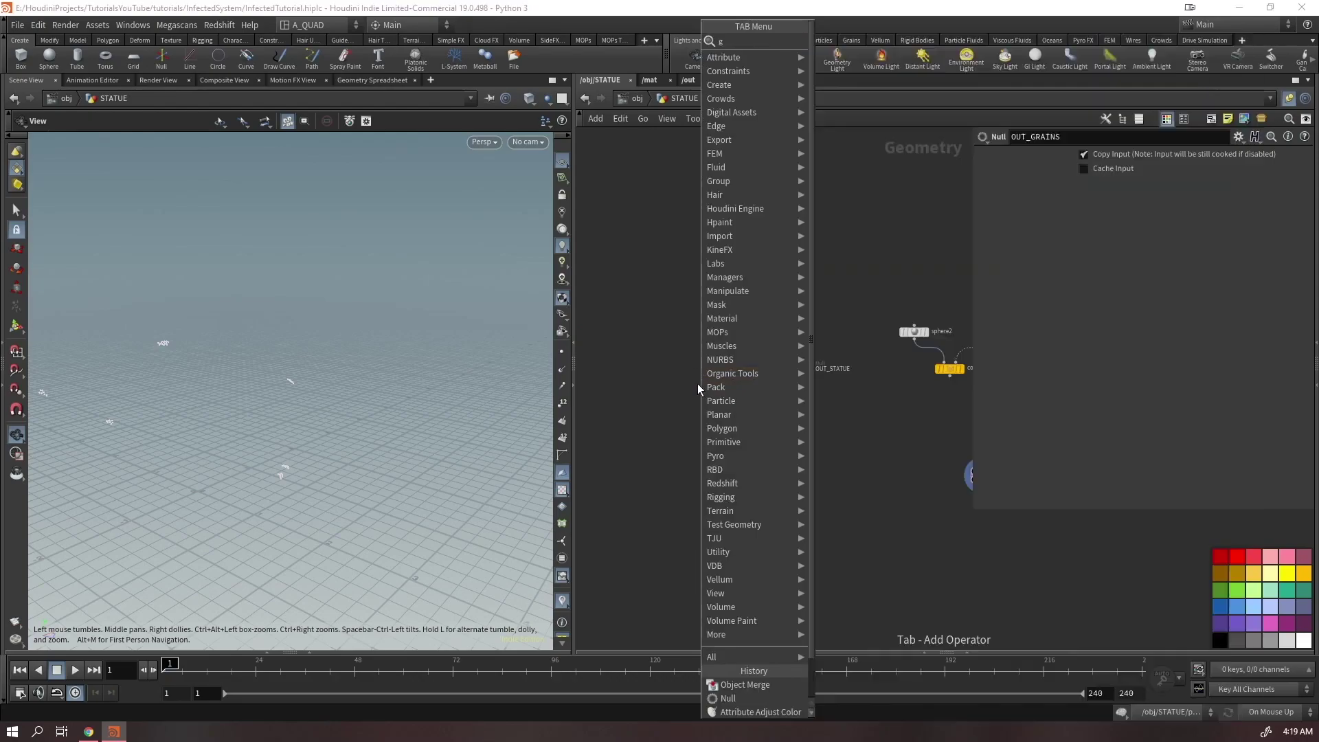
pyautogui.write('grid')
pyautogui.press('Return')
pyautogui.click(695, 385)
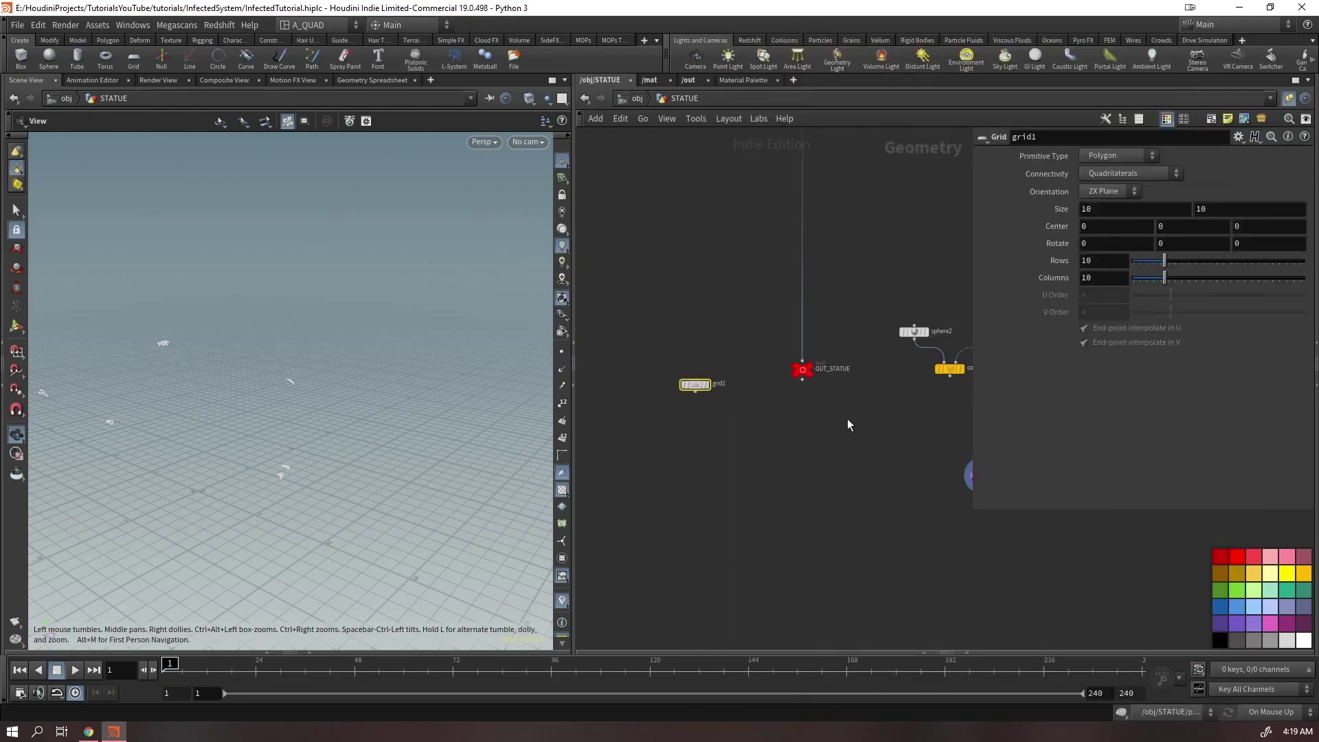
# Merge the grid with OUT_STATUE and append a Null named OUT_RENDER to the merge
pyautogui.moveTo(848, 421); pyautogui.dragTo(763, 488)
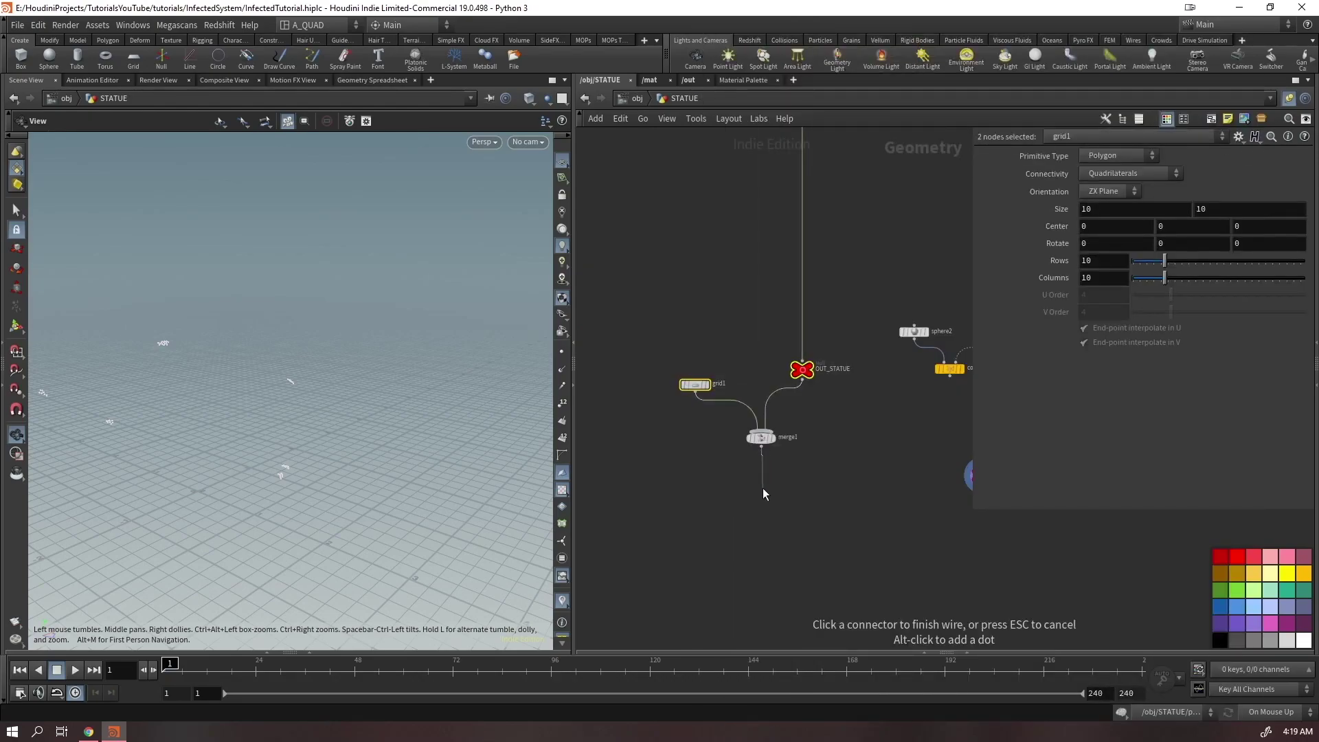
pyautogui.press('Tab')
pyautogui.write('nu')
pyautogui.press('Return')
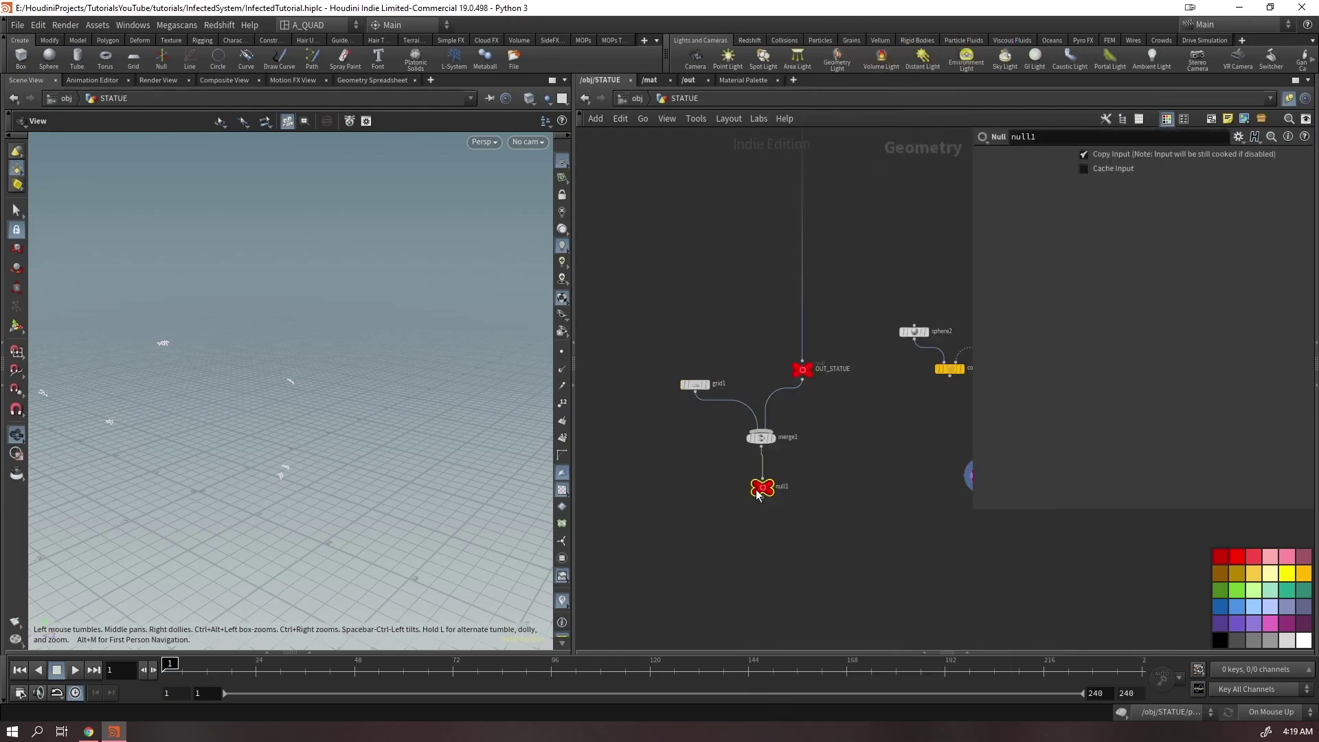
pyautogui.click(761, 480)
pyautogui.doubleClick(780, 474)
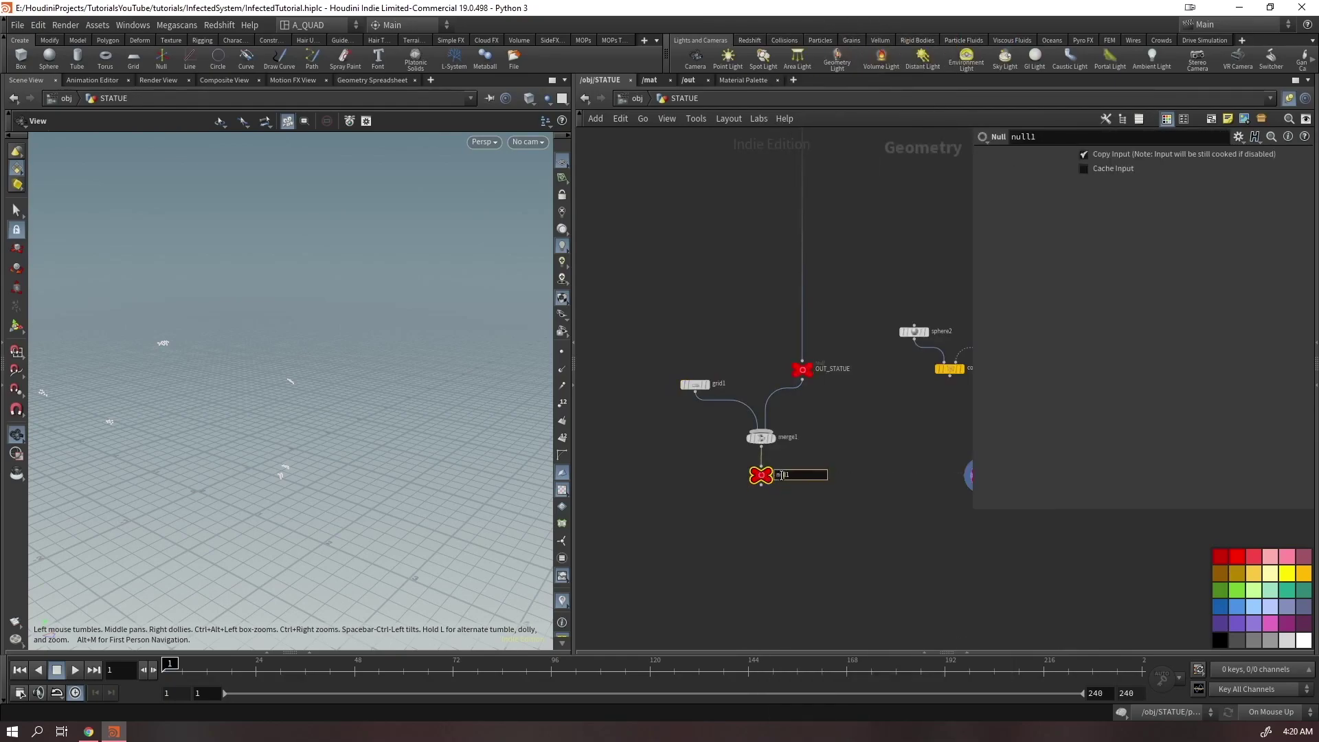
pyautogui.write('OUT_RENDER')
pyautogui.press('Return')
# Align the Grid node level with OUT_STATUE, display OUT_RENDER, and save the scene
pyautogui.moveTo(694, 383); pyautogui.dragTo(704, 369)
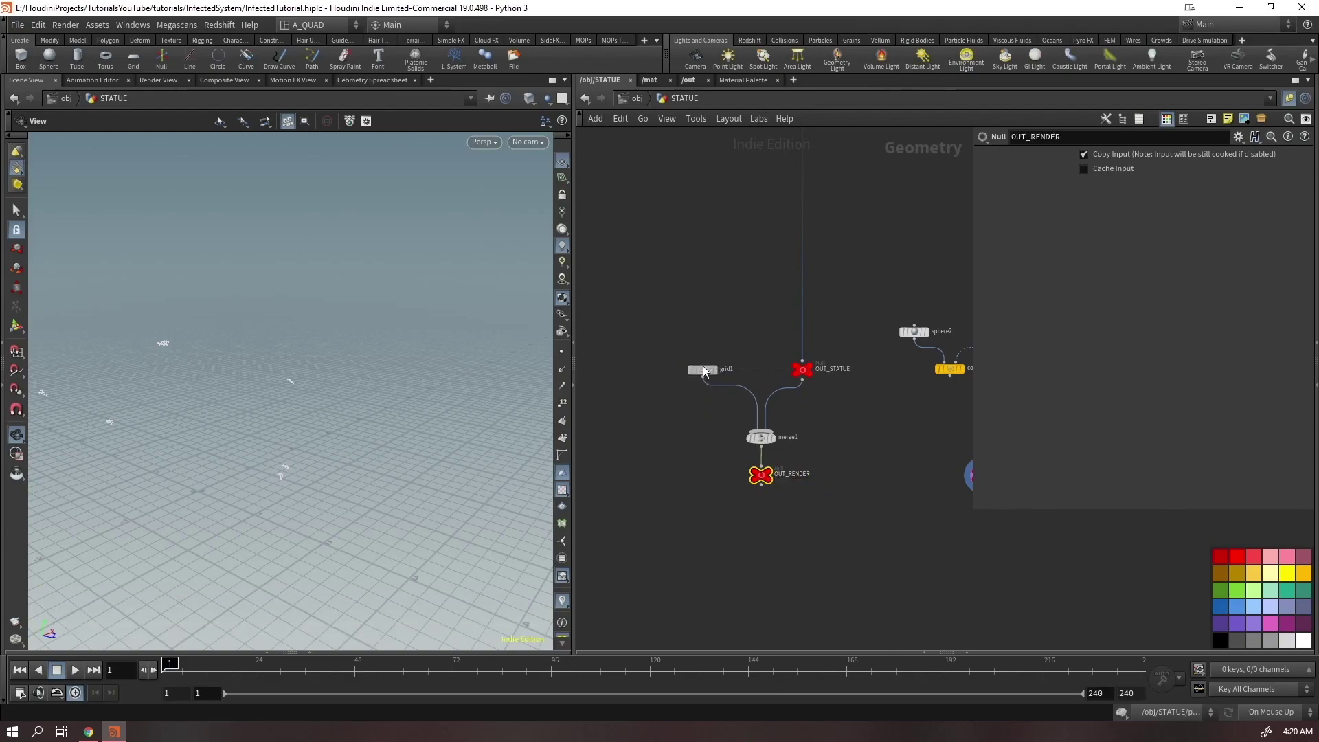
pyautogui.click(770, 478)
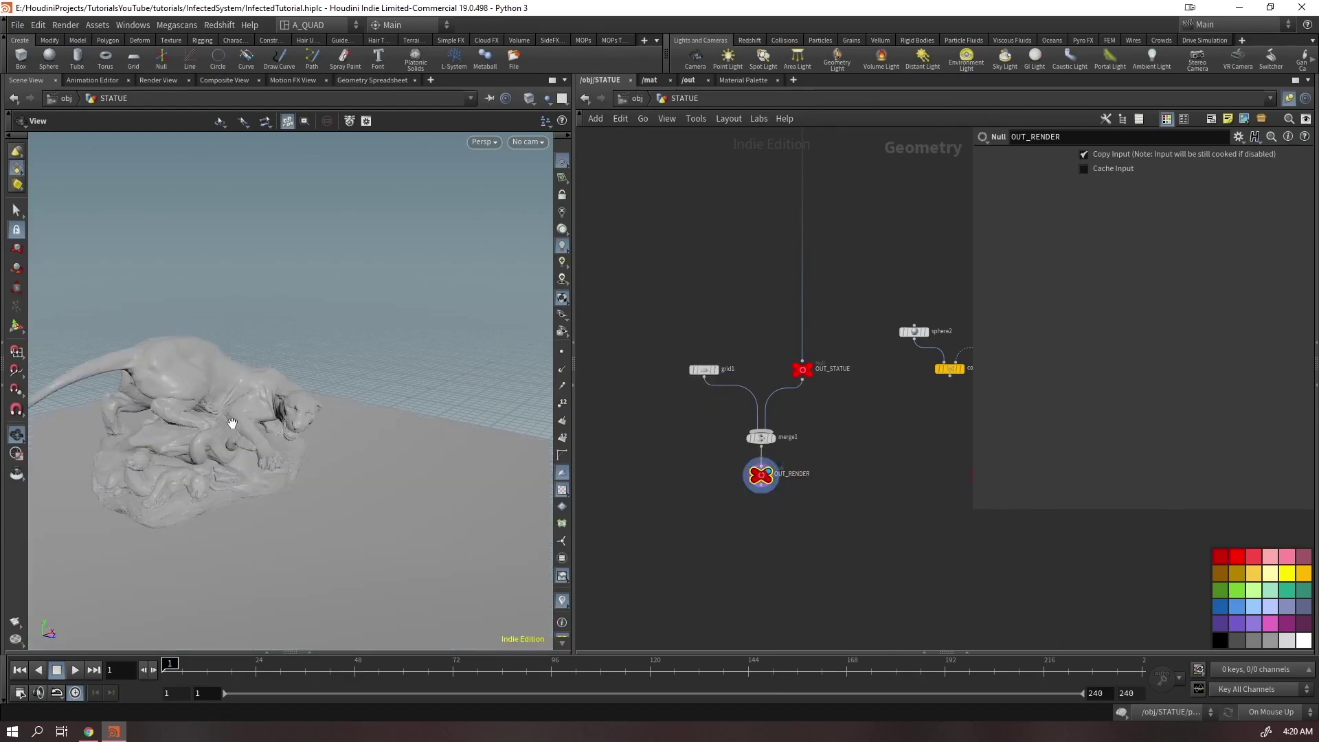
pyautogui.hotkey('ctrl', 's')
# Branch an Output node off merge1, placed between OUT_RENDER and OUT_GRAINS
pyautogui.moveTo(736, 270); pyautogui.dragTo(665, 273, button='middle')
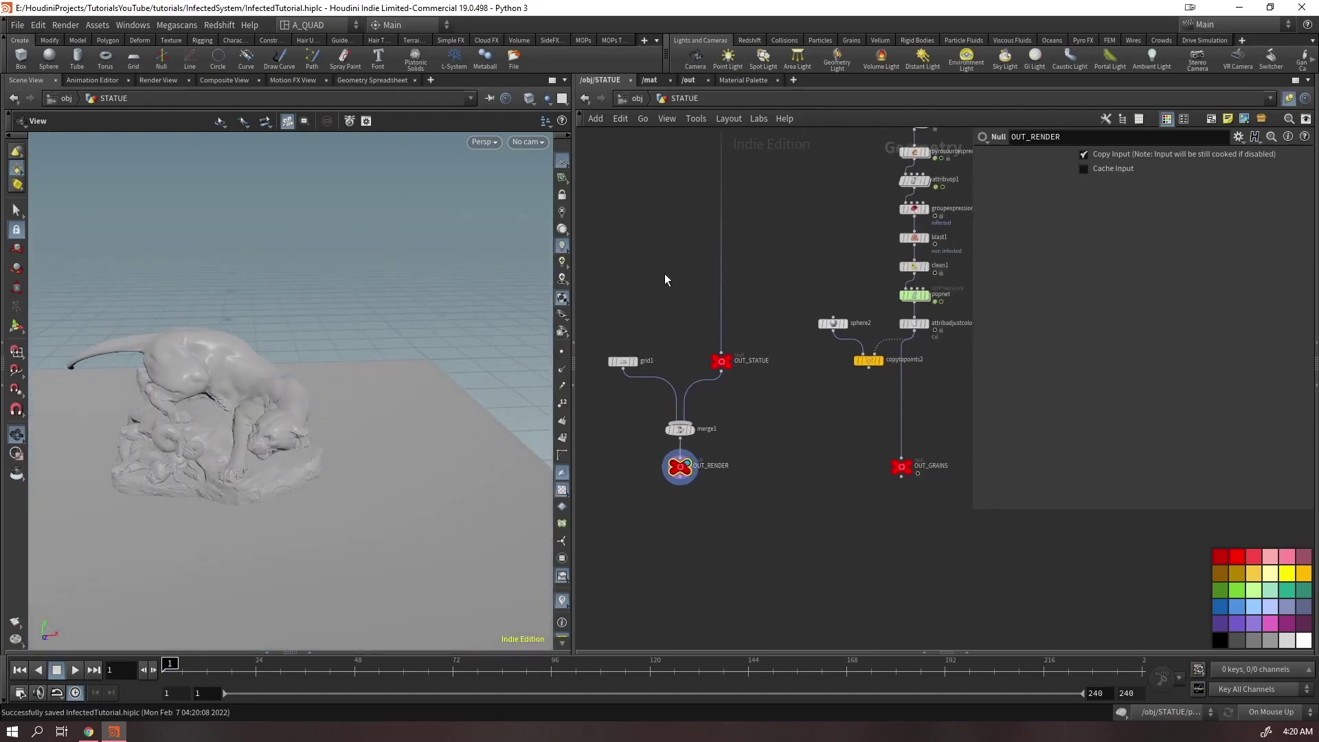
pyautogui.click(681, 439)
pyautogui.press('Tab')
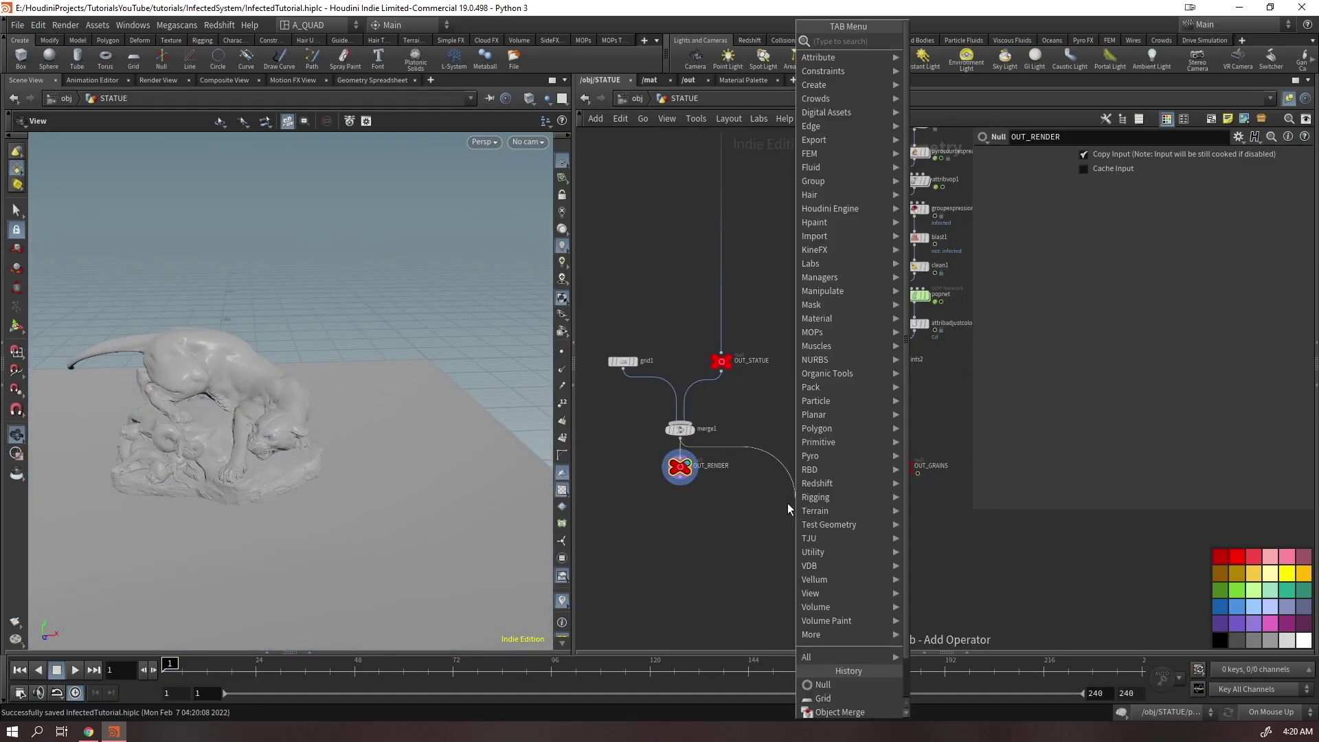
pyautogui.write('outpu')
pyautogui.press('Return')
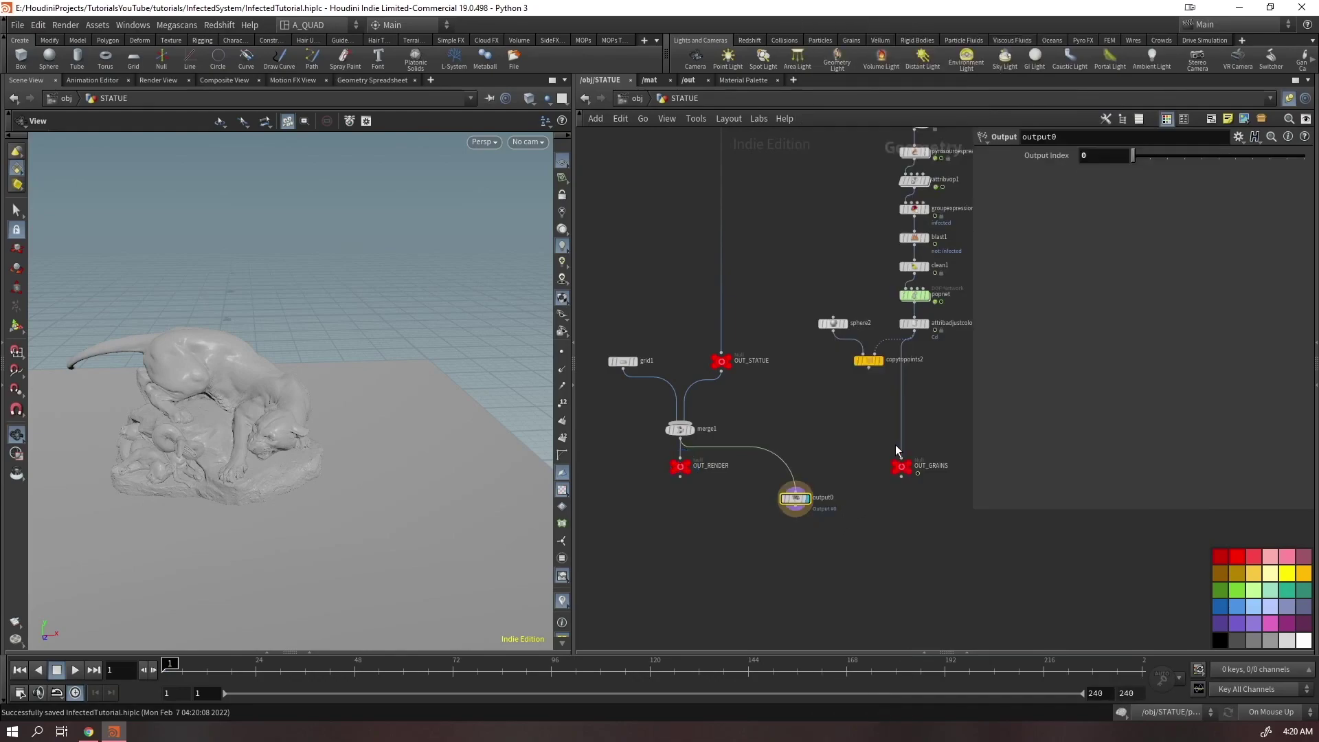
# Check the Output node's effect at the obj level with attribadjustcolor1 displayed, and return inside STATUE to display OUT_RENDER
pyautogui.click(924, 323)
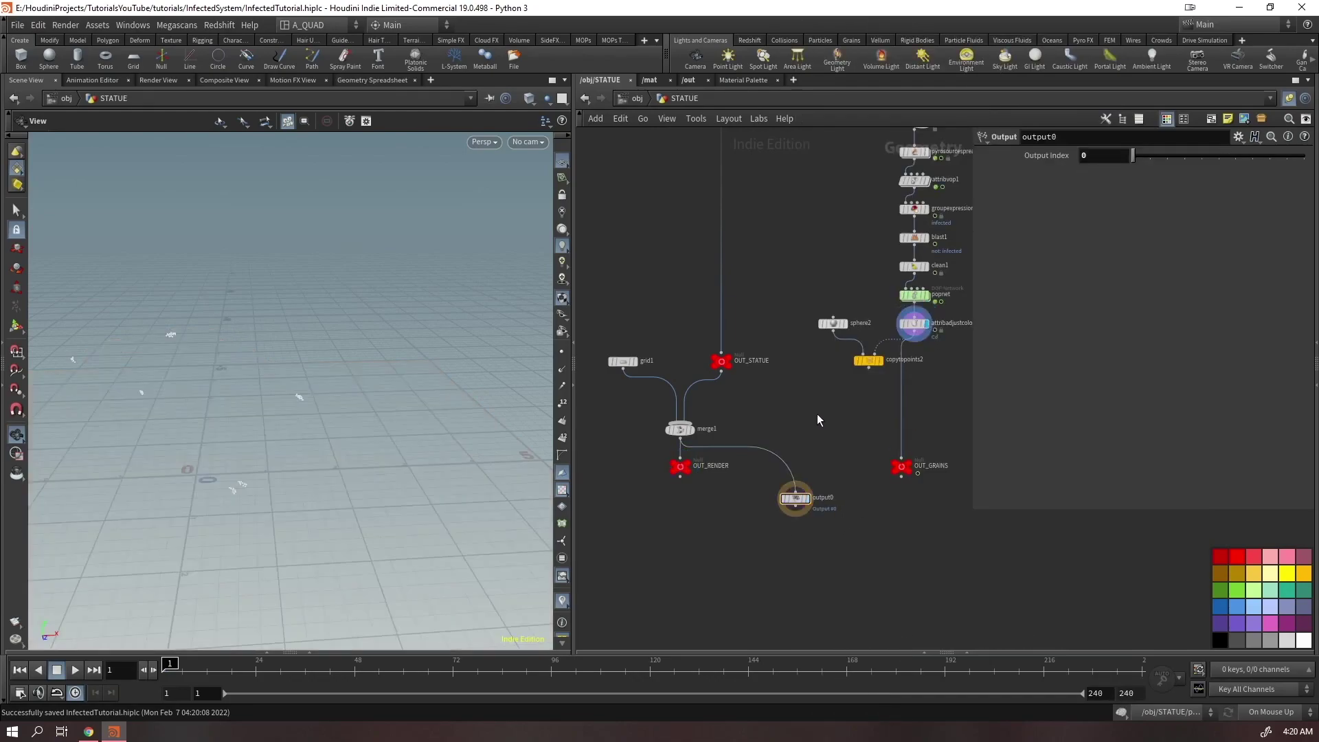
pyautogui.press('u')
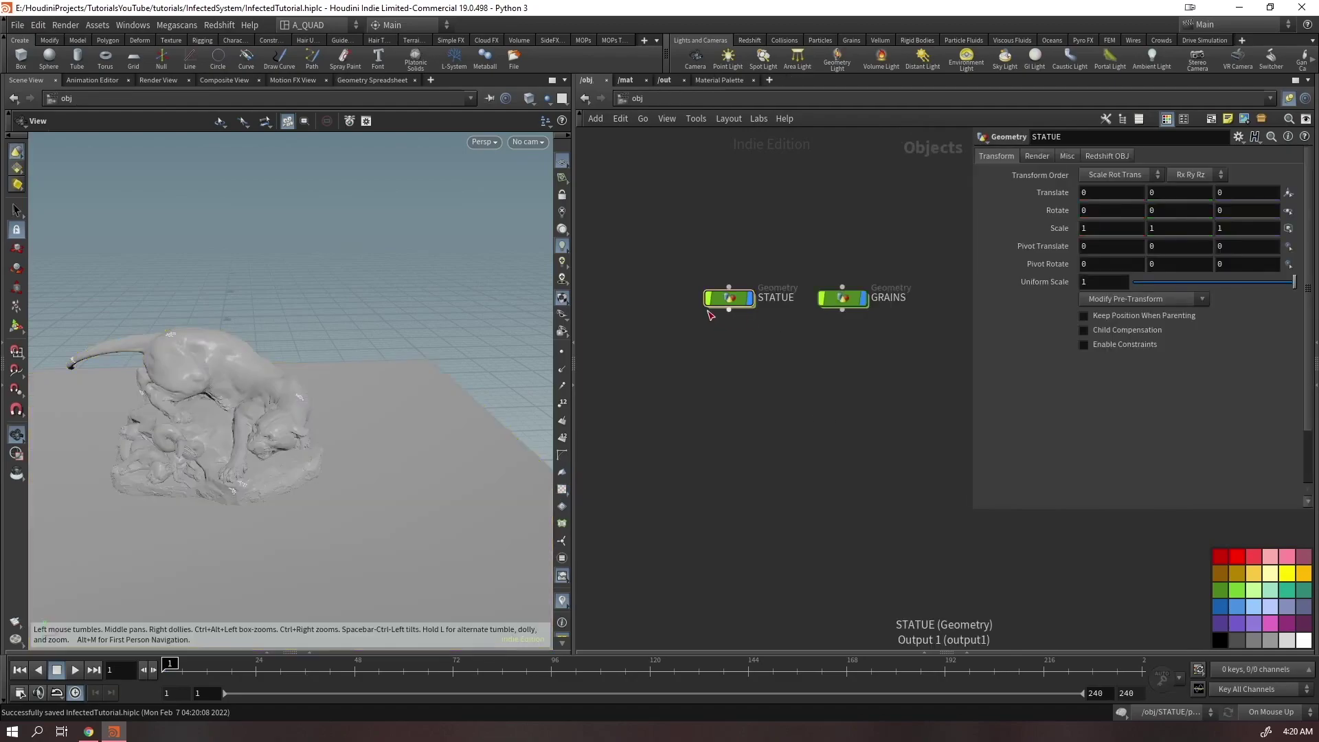
pyautogui.doubleClick(748, 302)
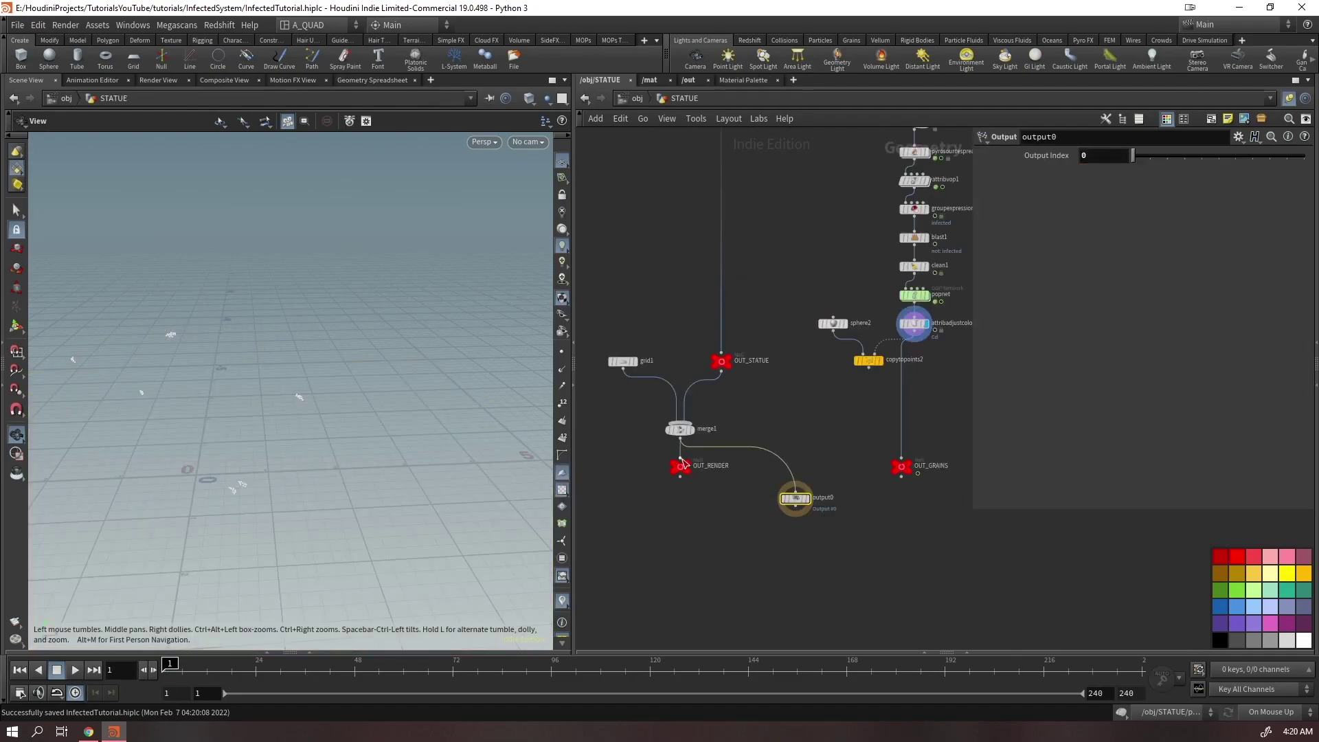
pyautogui.click(682, 464)
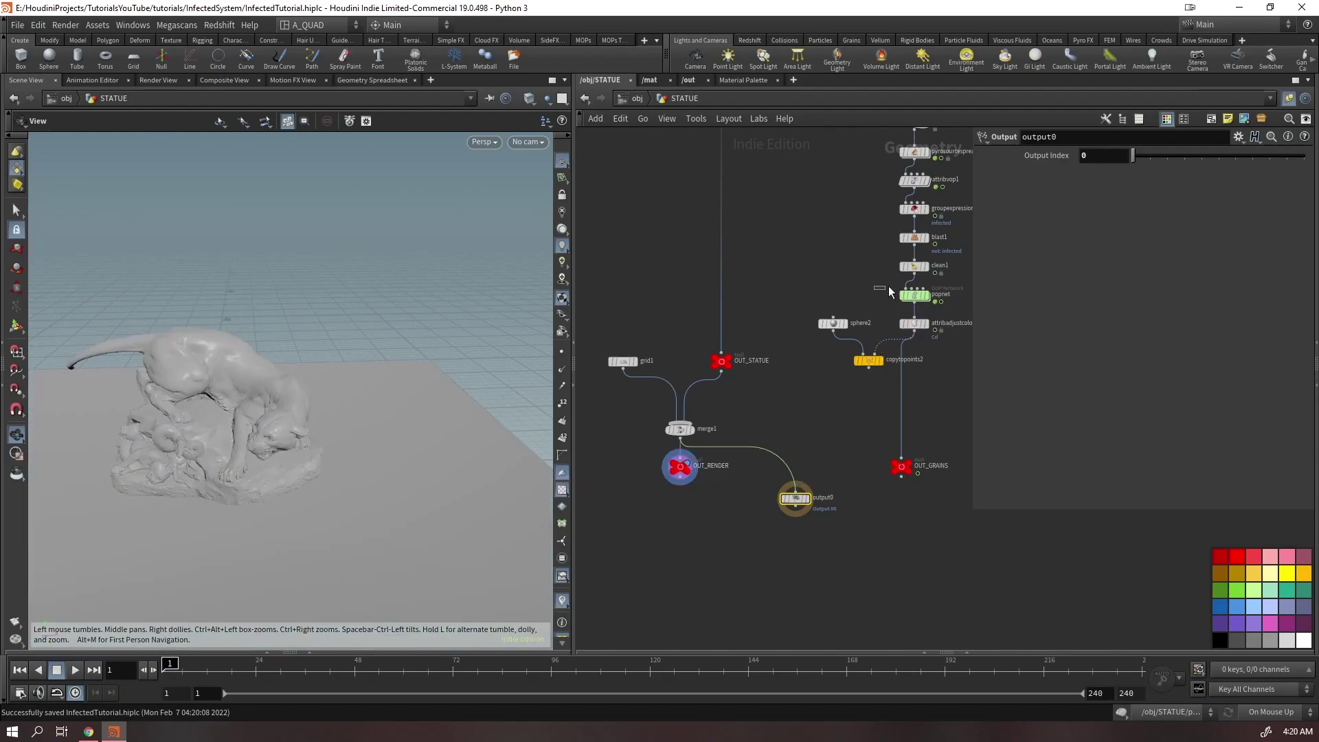
# Enter the popnet simulation network inside STATUE
pyautogui.doubleClick(902, 296)
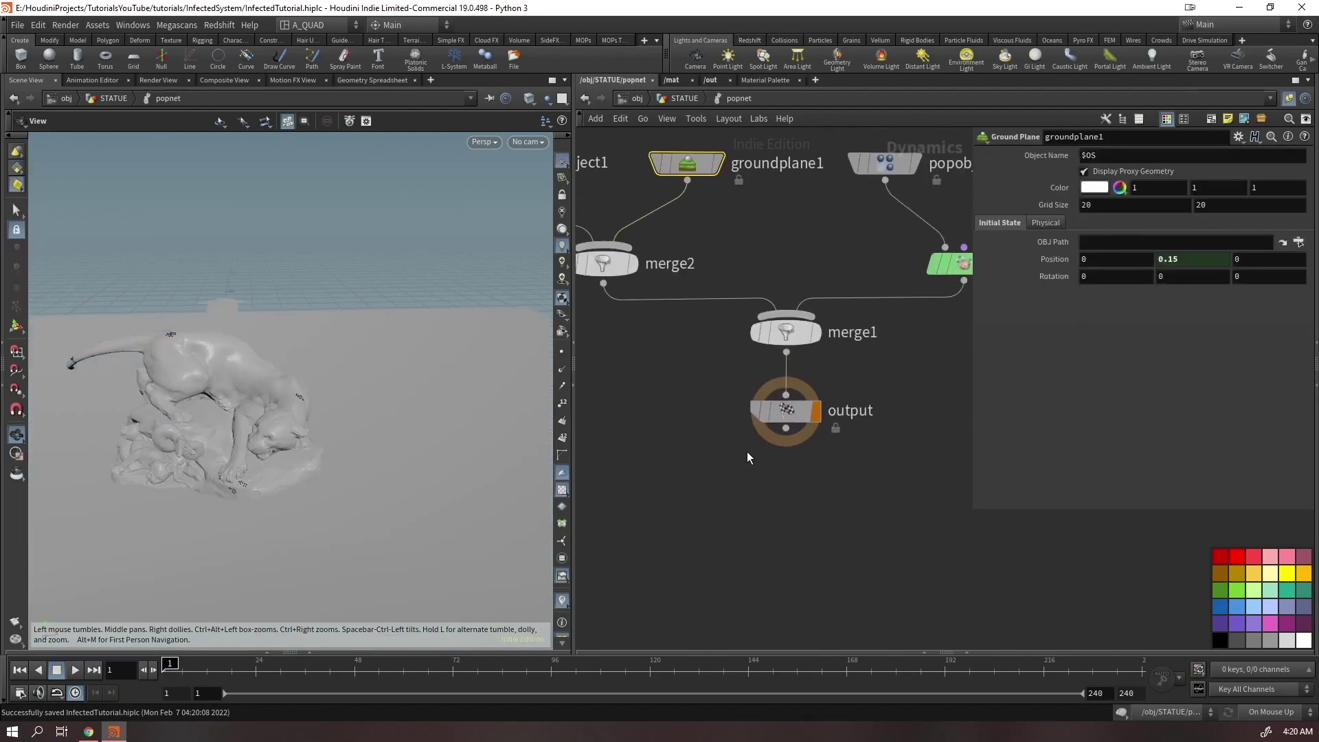
# Return to the STATUE network, display the popnet node and play the grain simulation to frame 99
pyautogui.moveTo(727, 431); pyautogui.dragTo(772, 568)
pyautogui.press('u')
pyautogui.press('Delete')
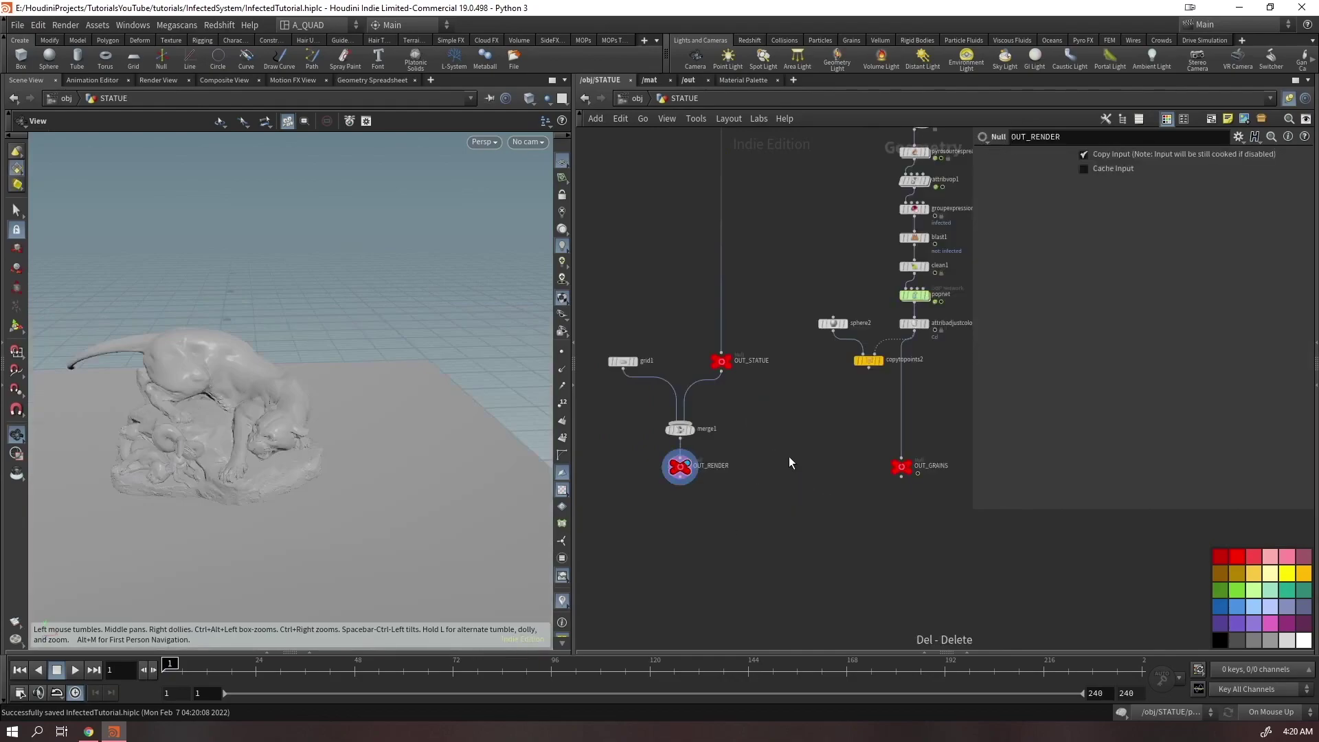
pyautogui.click(924, 296)
pyautogui.press('Up')
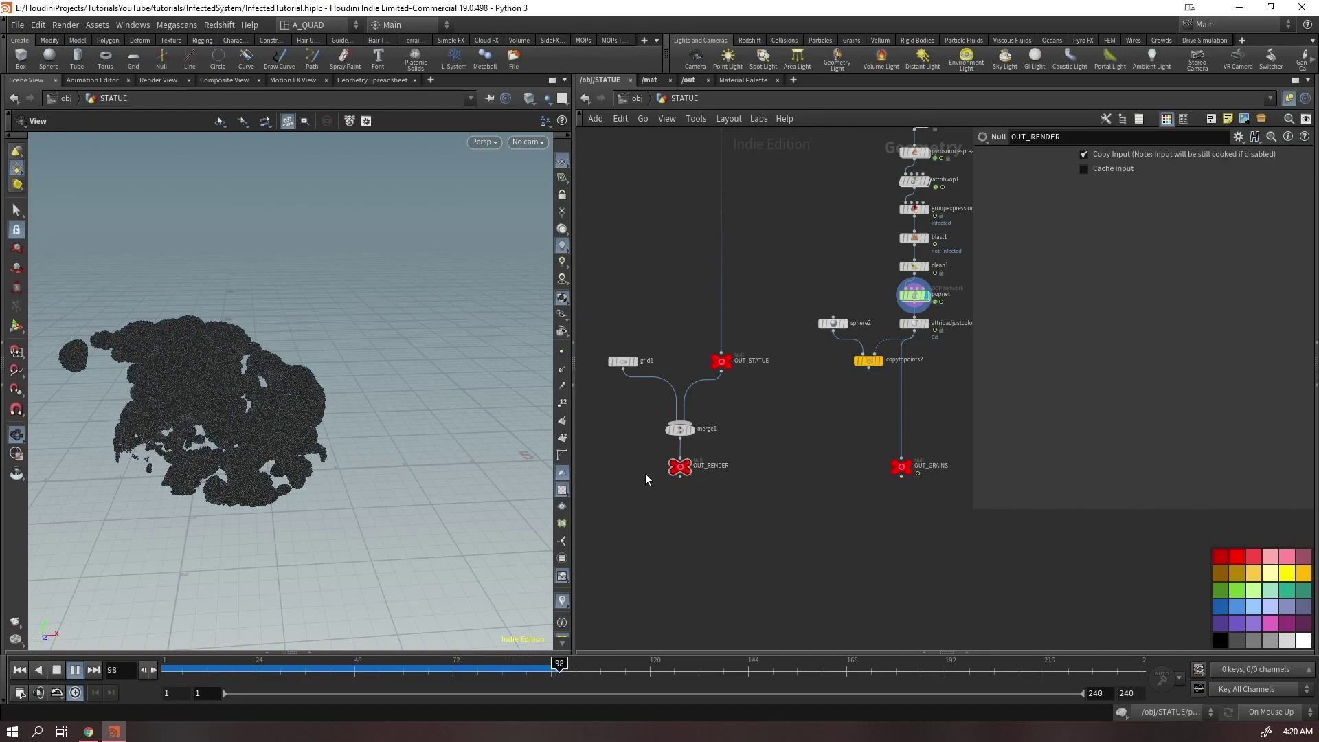
pyautogui.press('Escape')
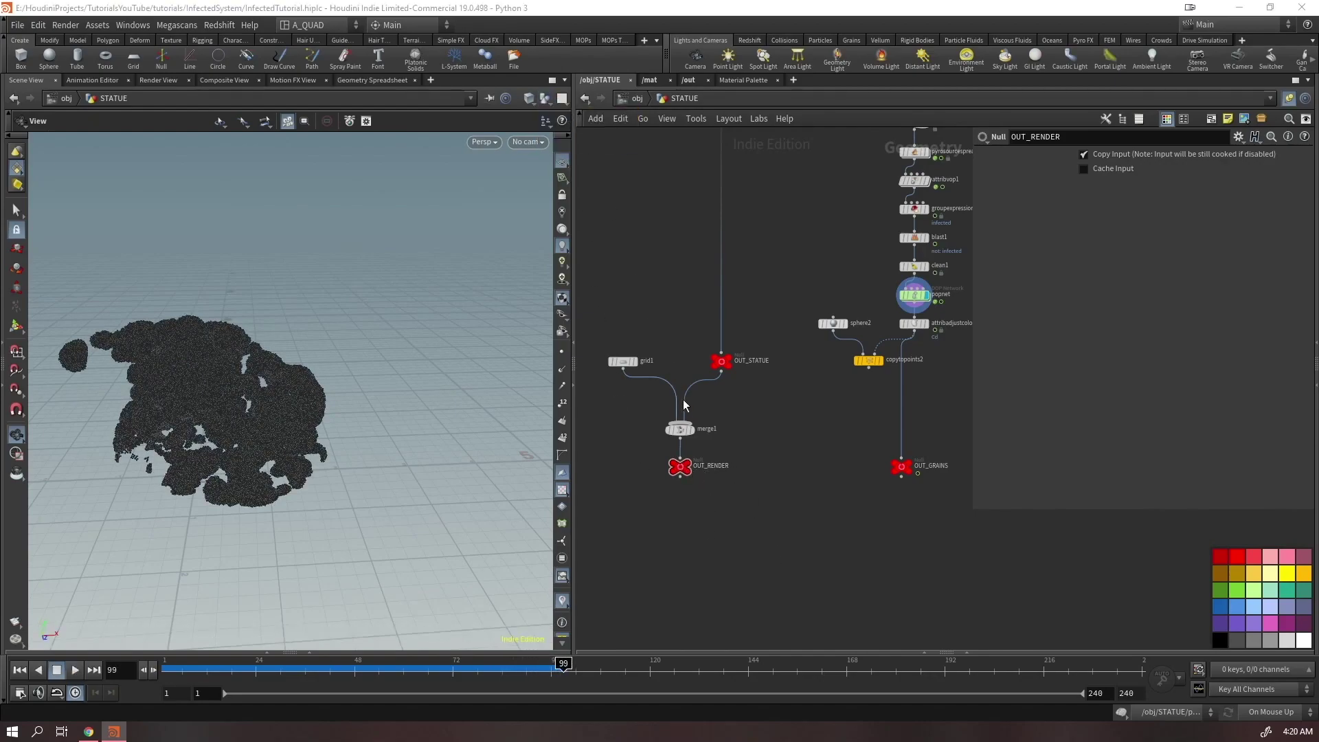
# Display OUT_RENDER and inspect the coloured grains on the statue up close
pyautogui.click(688, 463)
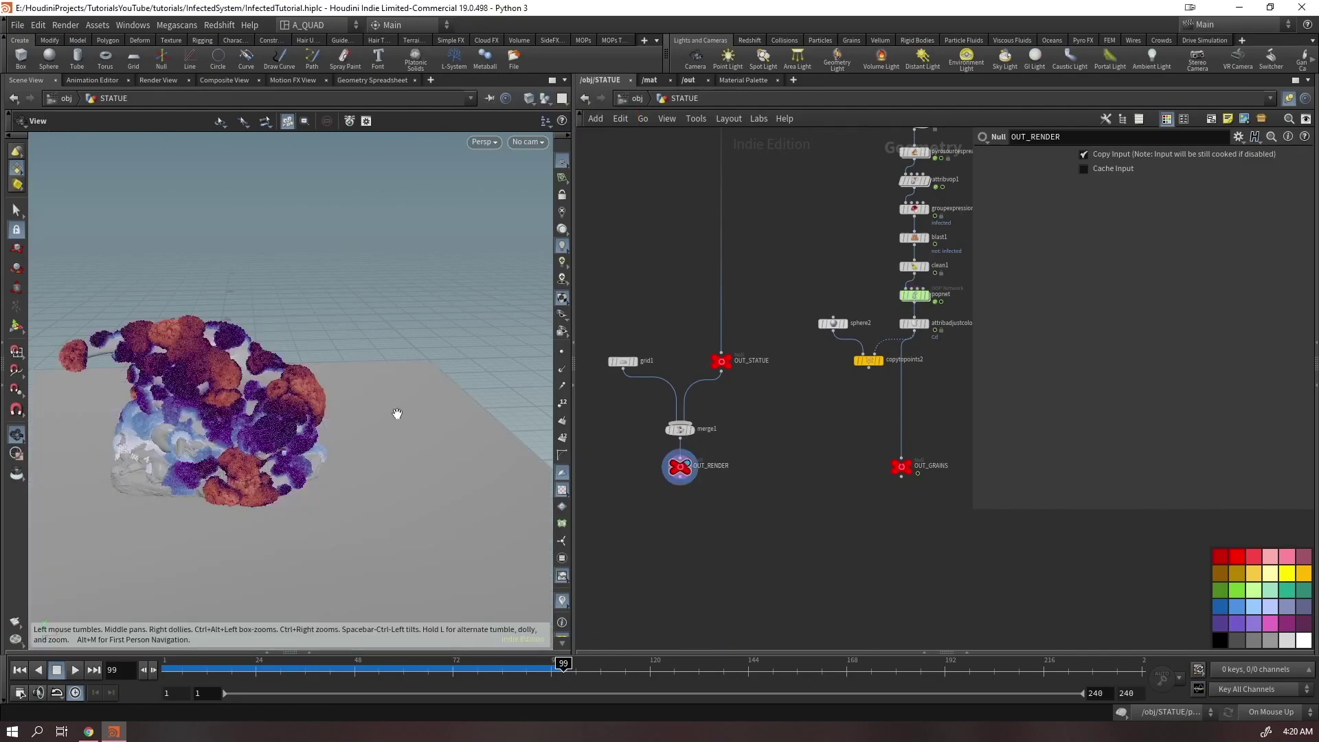
pyautogui.moveTo(397, 413); pyautogui.dragTo(270, 394)
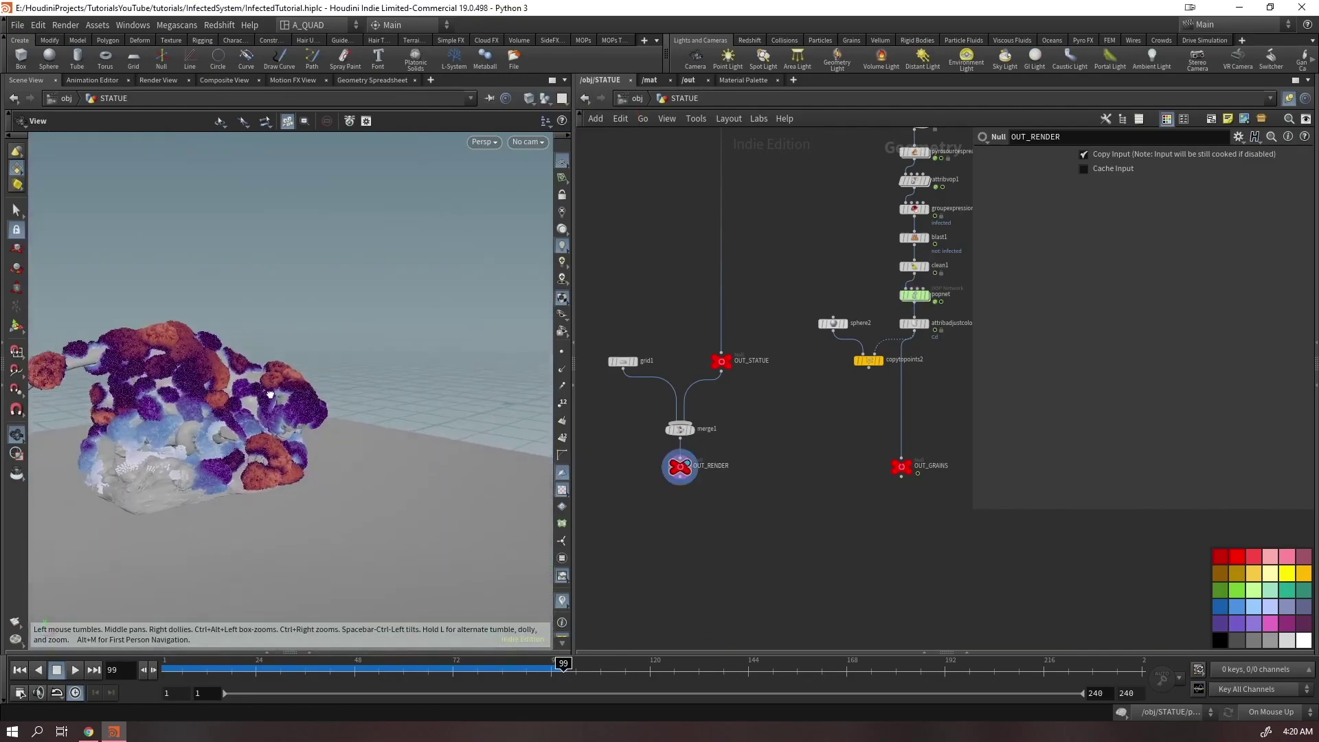
pyautogui.scroll(5, 436, 253)
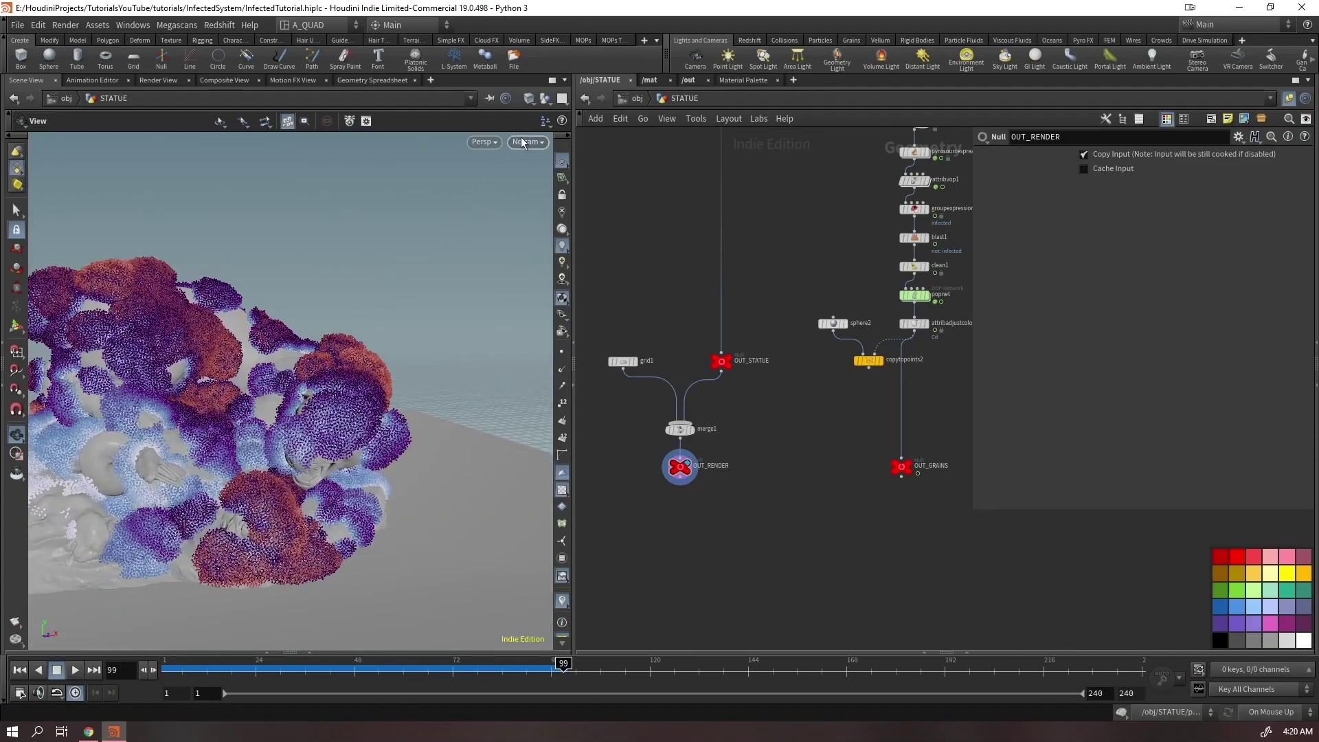
# Look through cam1, lock the camera to the view and frame the whole infected statue in the shot
pyautogui.click(522, 142)
pyautogui.click(551, 186)
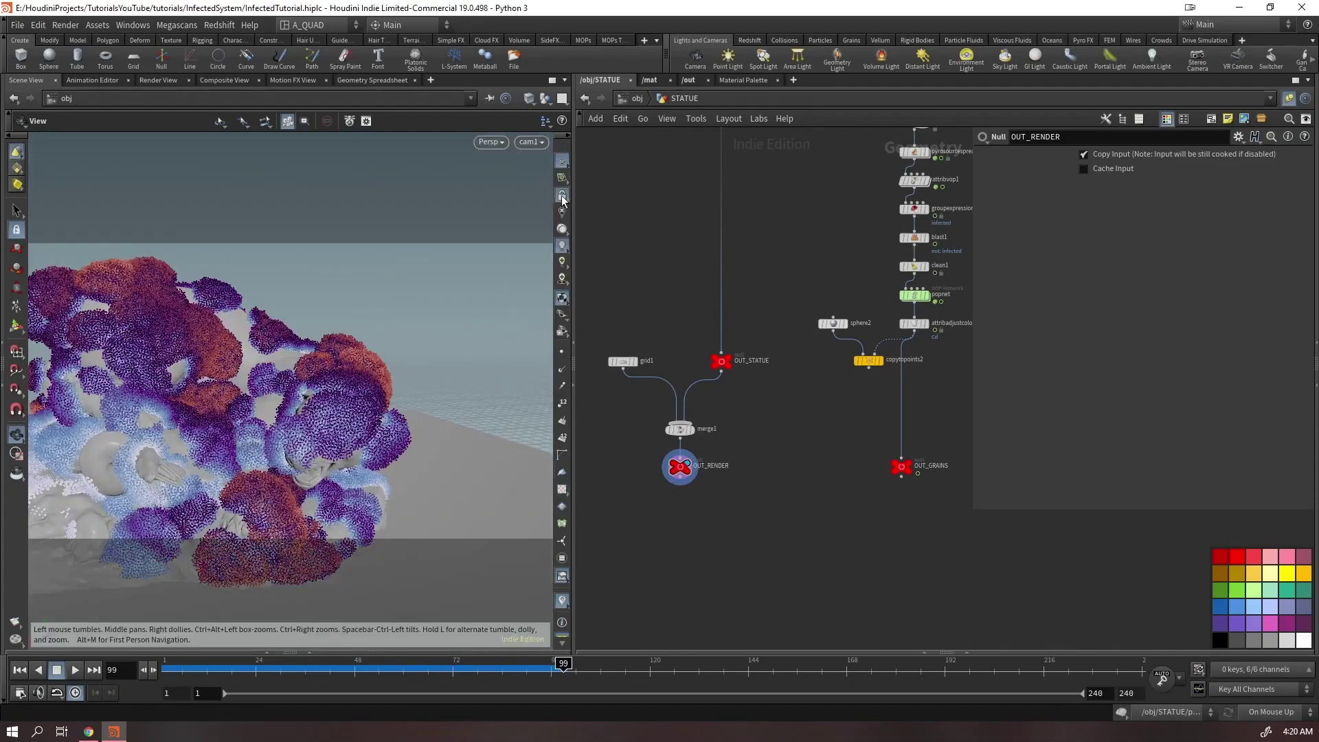
pyautogui.click(562, 197)
pyautogui.scroll(-5, 353, 329)
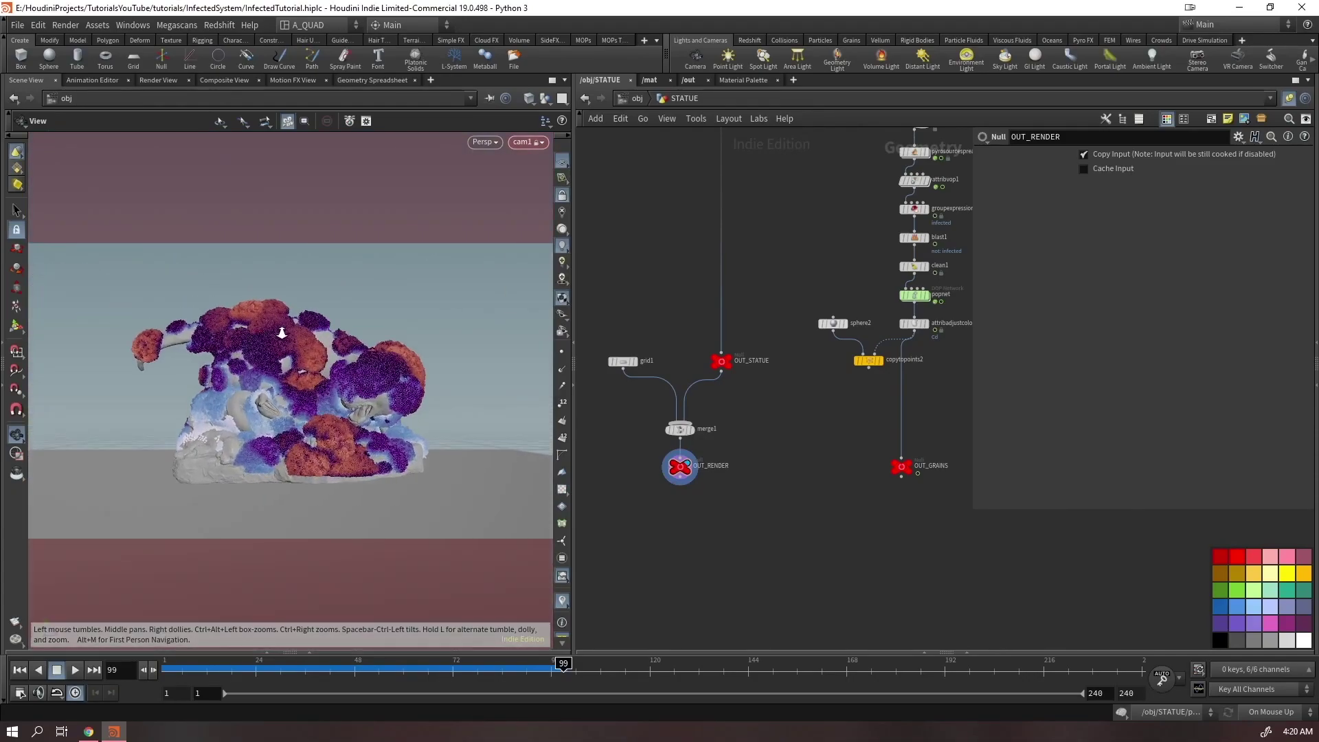
pyautogui.moveTo(270, 382); pyautogui.dragTo(322, 374)
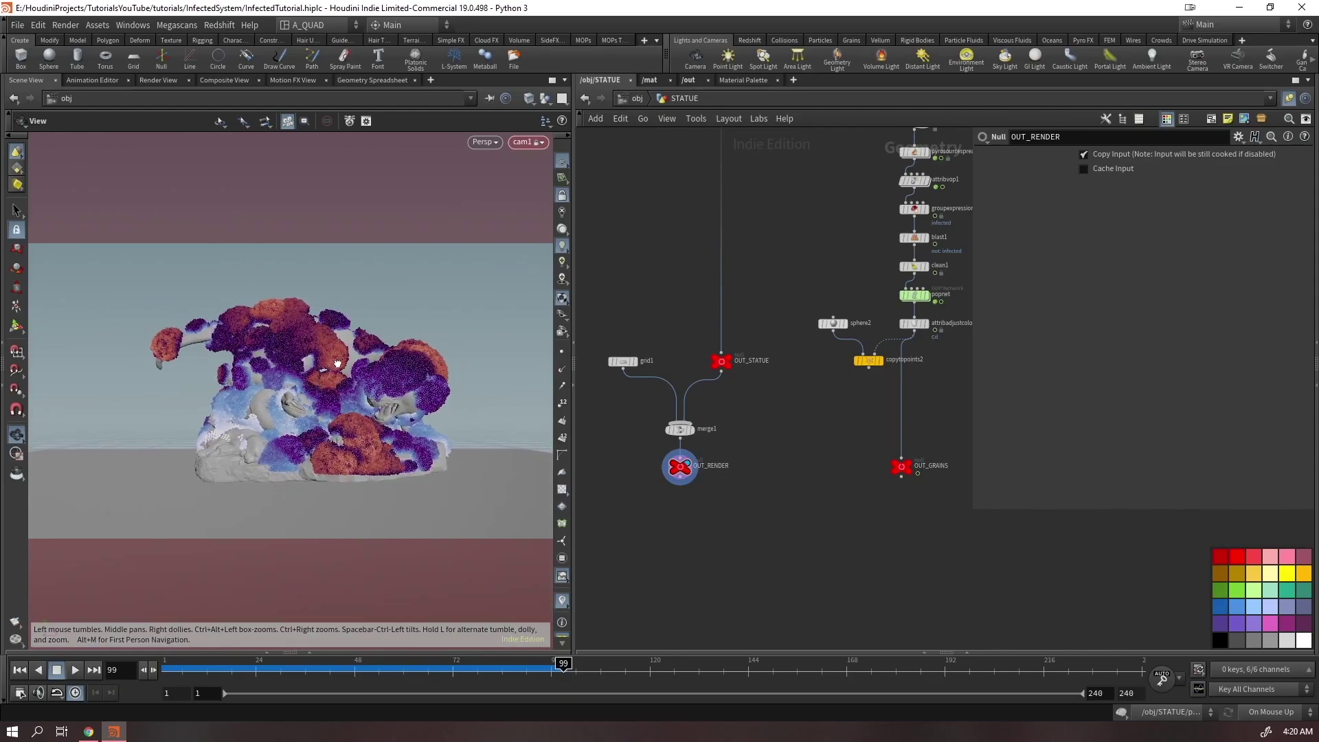
pyautogui.moveTo(374, 351); pyautogui.dragTo(337, 351, button='middle')
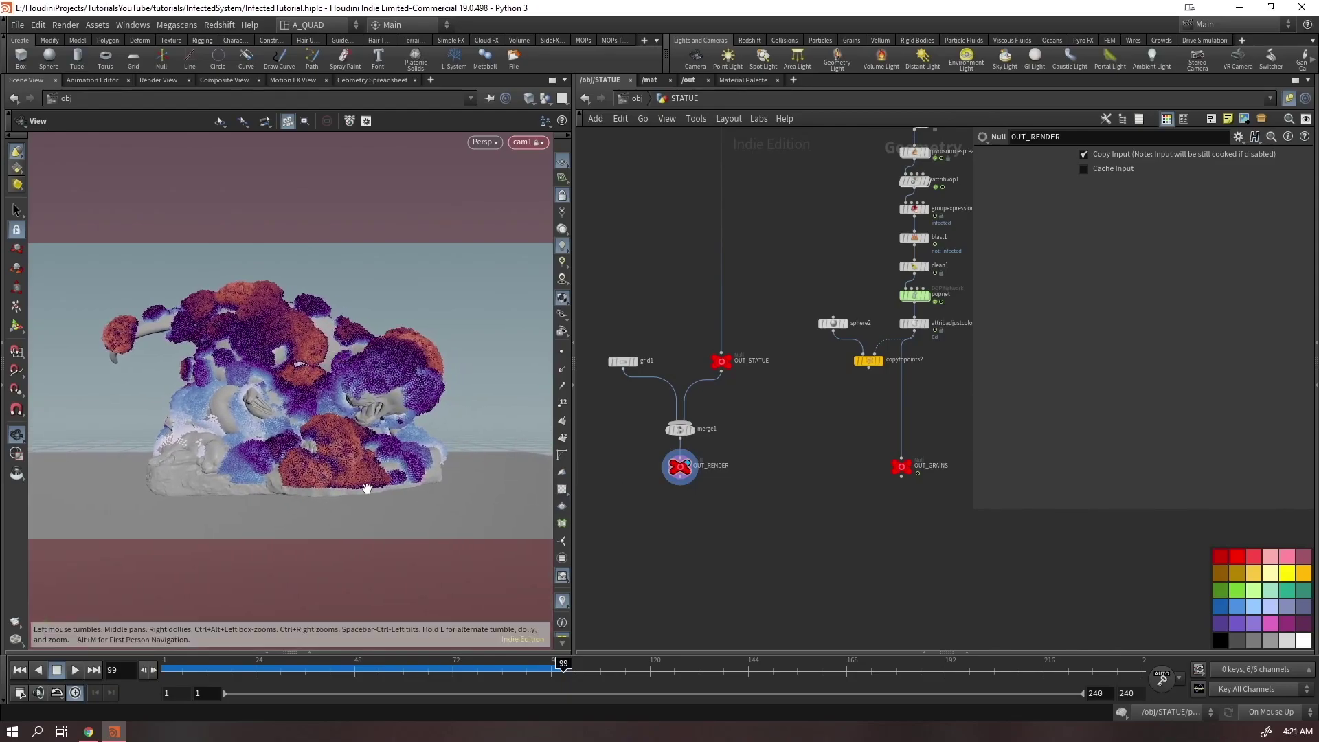
pyautogui.moveTo(304, 437); pyautogui.dragTo(302, 438)
pyautogui.scroll(4, 680, 457)
# Move grid1 higher, insert a Bend node between it and merge1, and activate the bend handles in the viewport
pyautogui.click(723, 362)
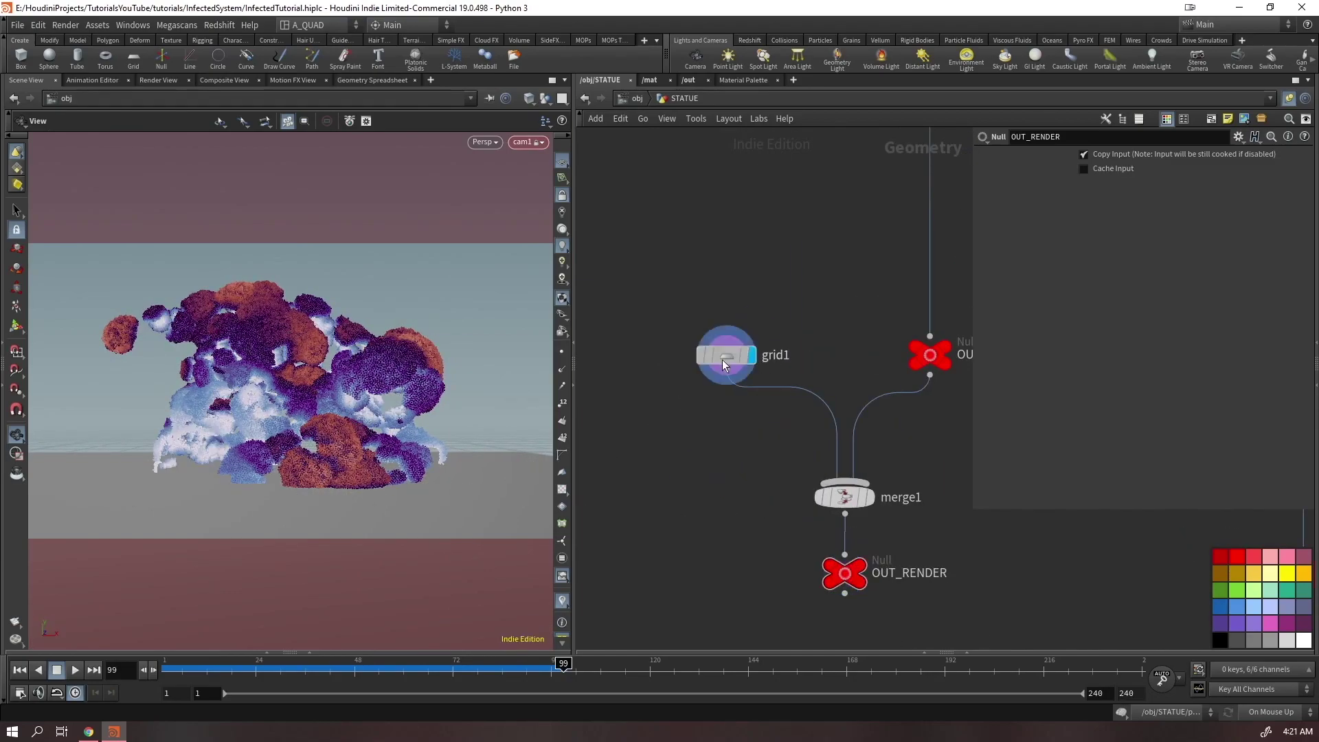
pyautogui.moveTo(724, 362); pyautogui.dragTo(692, 284)
pyautogui.moveTo(288, 412); pyautogui.dragTo(481, 364)
pyautogui.moveTo(830, 301); pyautogui.dragTo(775, 352)
pyautogui.press('Tab')
pyautogui.write('b')
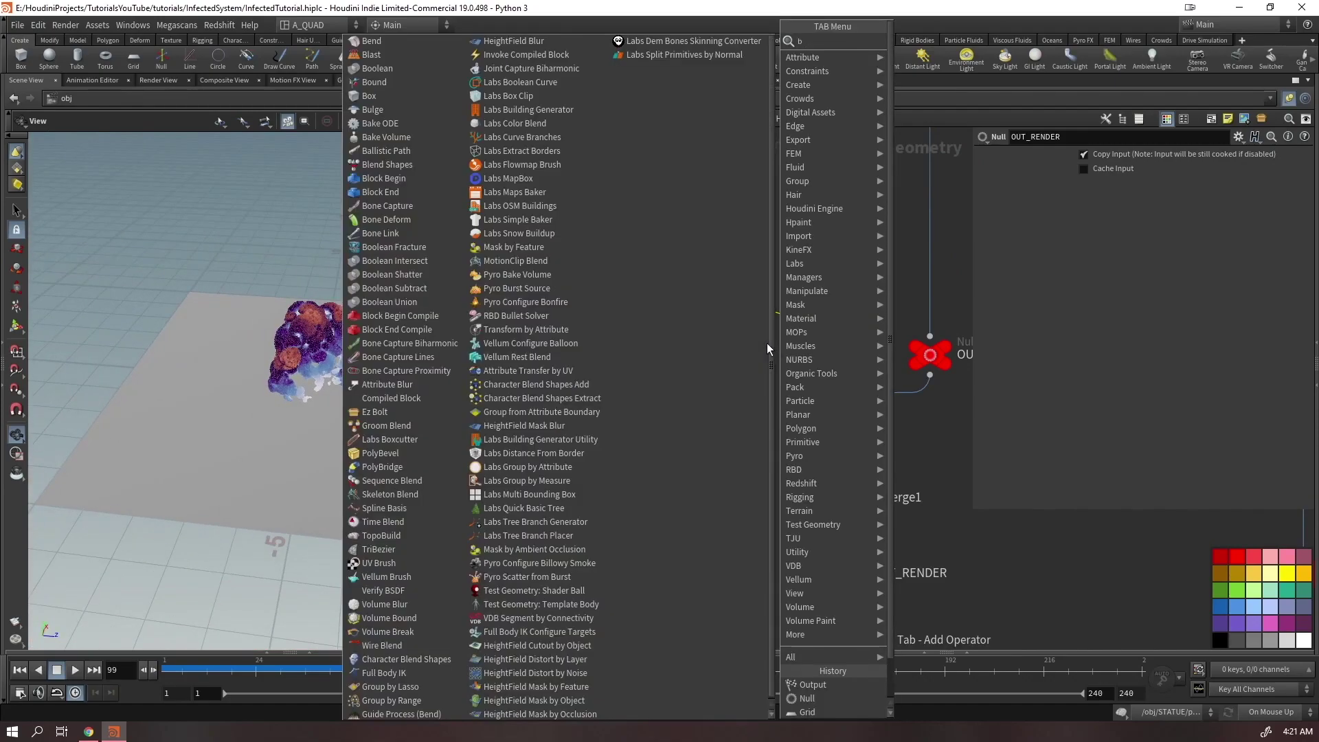
pyautogui.press('Return')
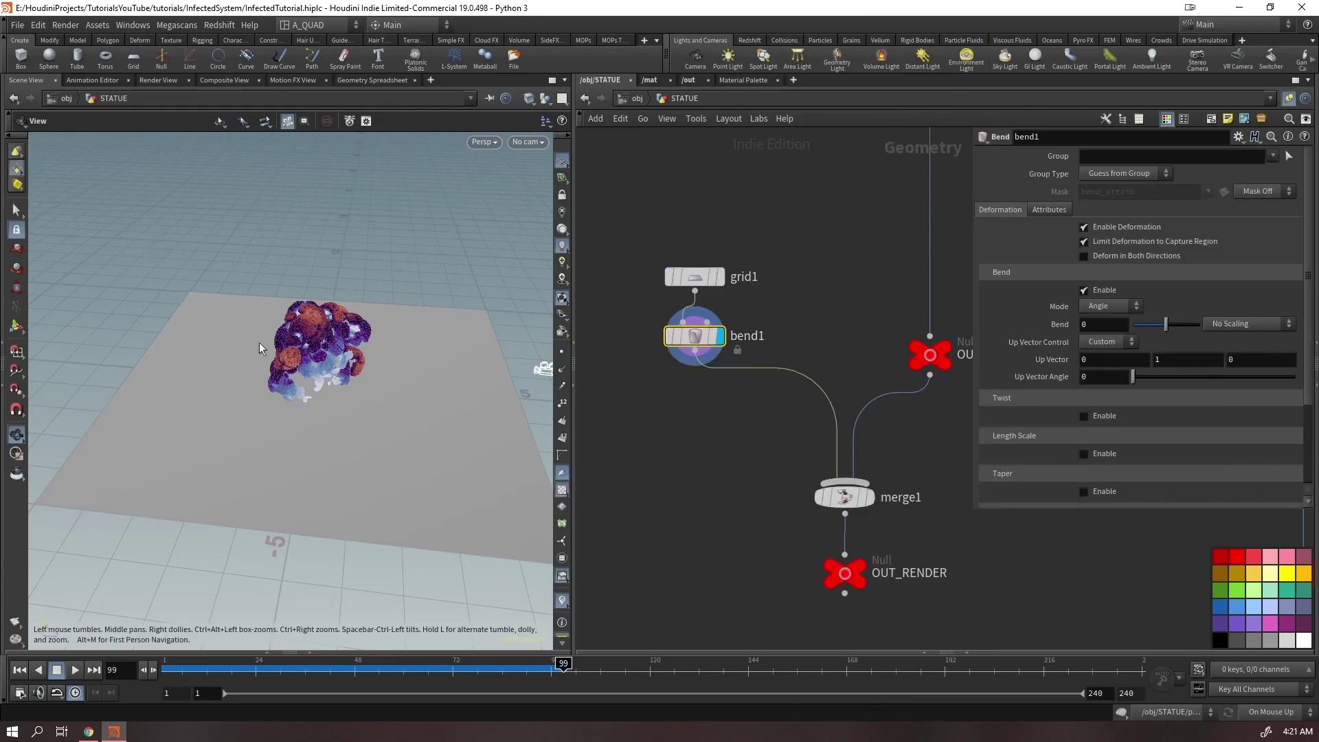
pyautogui.press('Return')
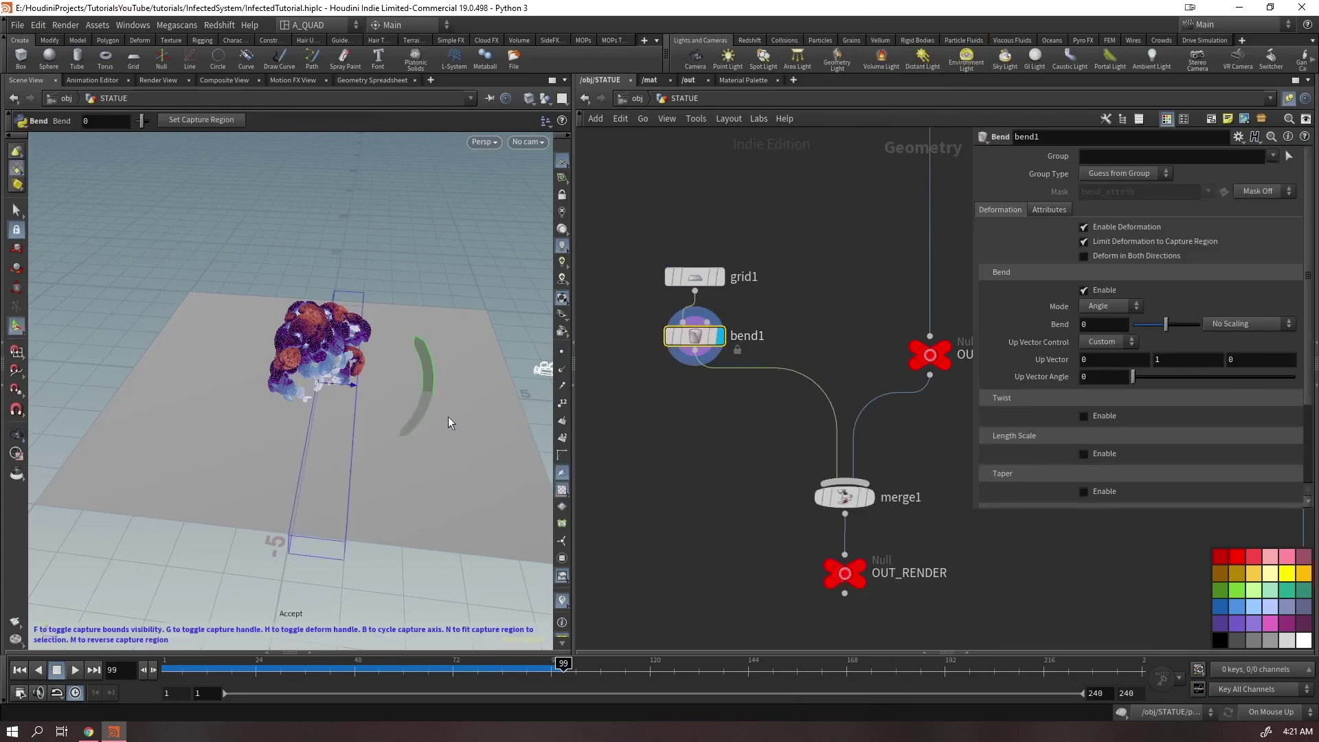
# Try reversing the Bend node's capture region back and forth to compare its directions
pyautogui.press('m')
pyautogui.press('m')
pyautogui.press('m')
pyautogui.press('m')
pyautogui.press('m')
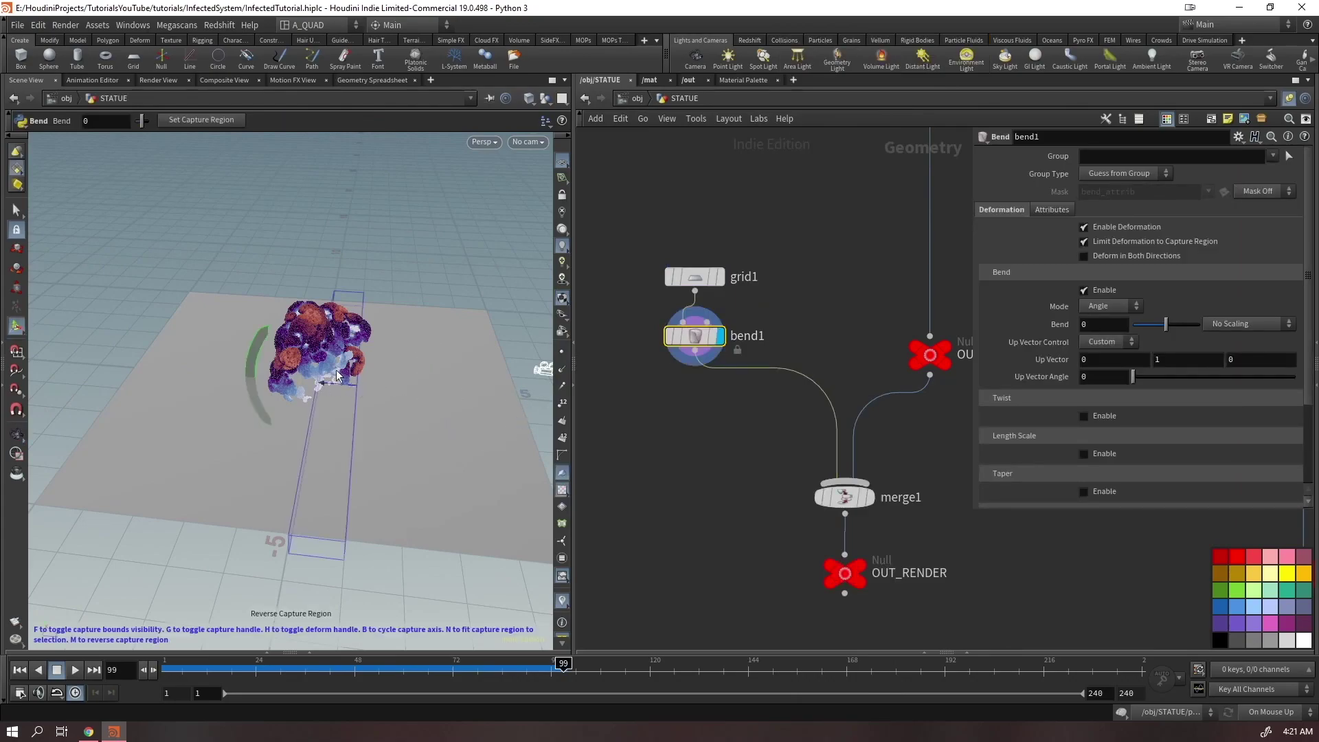
pyautogui.press('m')
pyautogui.press('m')
pyautogui.press('m')
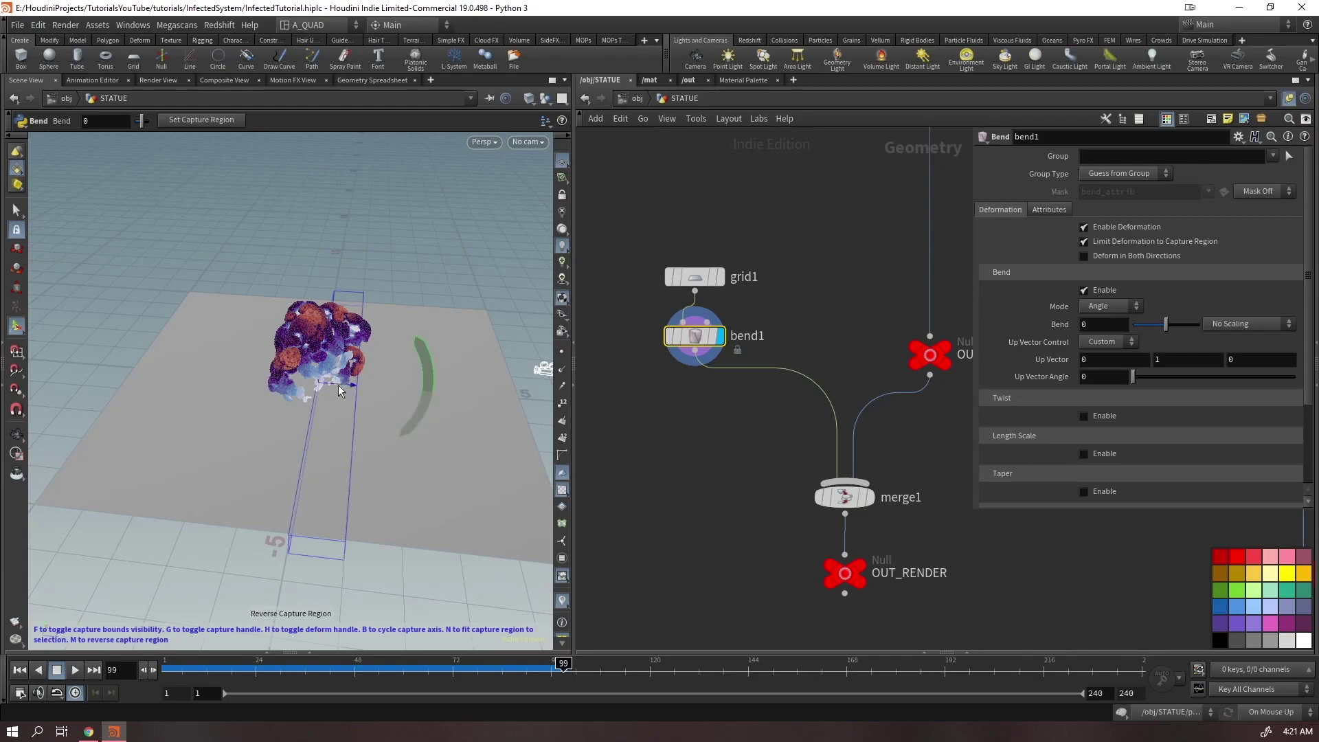
pyautogui.press('m')
pyautogui.press('m')
pyautogui.press('m')
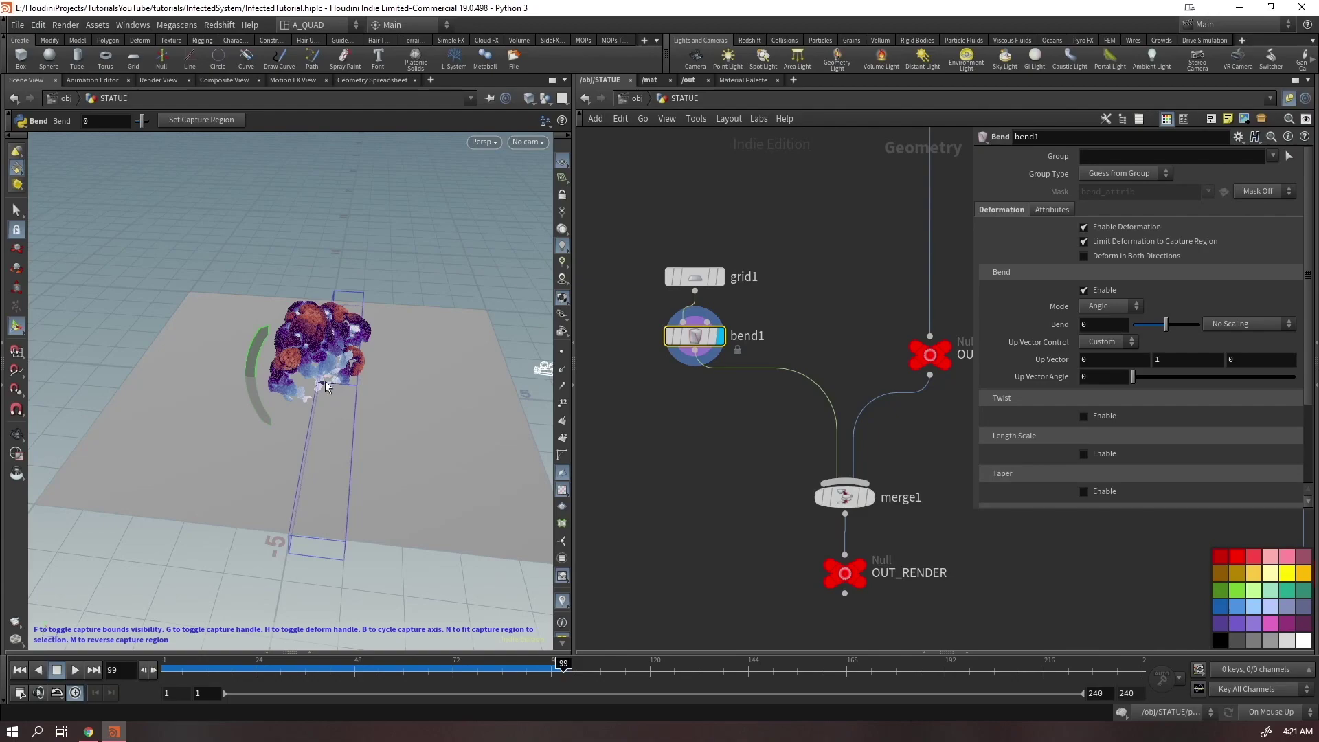
pyautogui.press('m')
pyautogui.press('m')
# Try the other orientations of the Bend's capture axis and undo the axis changes
pyautogui.press('b')
pyautogui.press('b')
pyautogui.press('b')
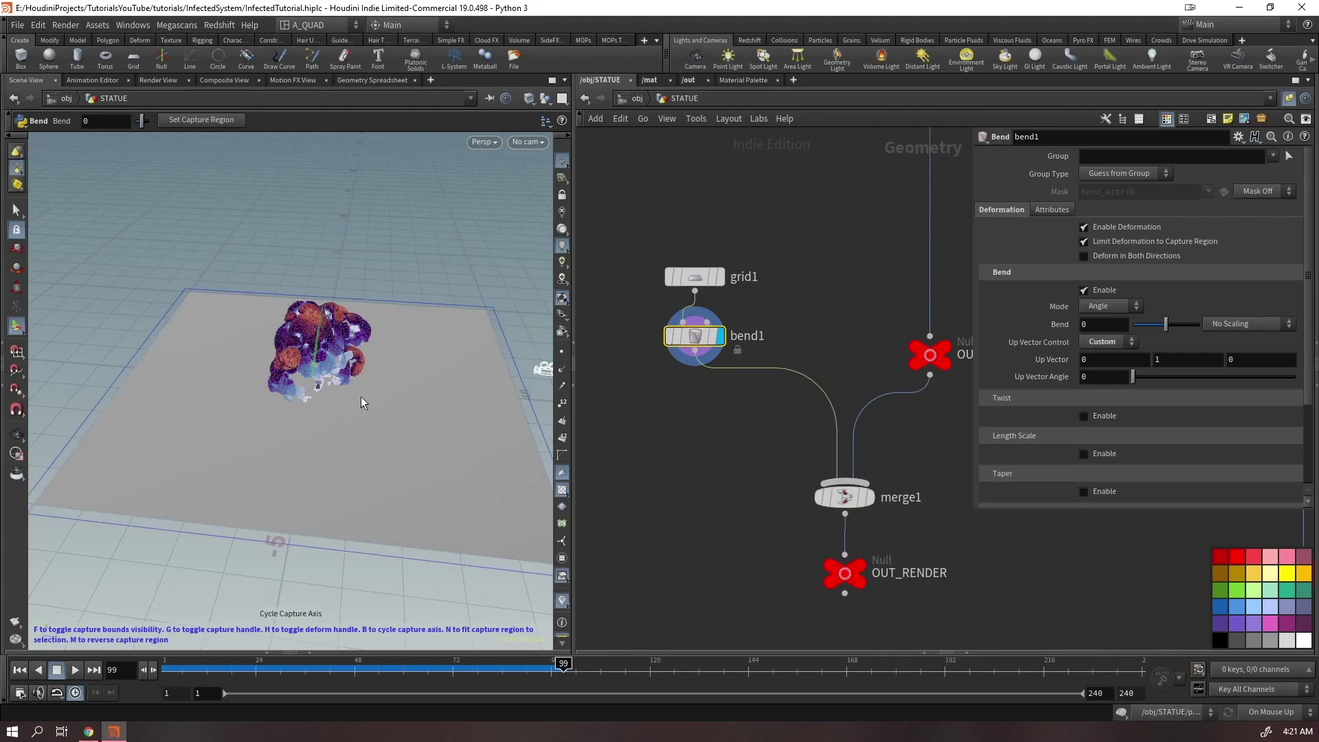
pyautogui.press('b')
pyautogui.press('b')
pyautogui.press('b')
pyautogui.press('b')
pyautogui.press('b')
pyautogui.press('b')
pyautogui.press('b')
pyautogui.press('b')
pyautogui.press('b')
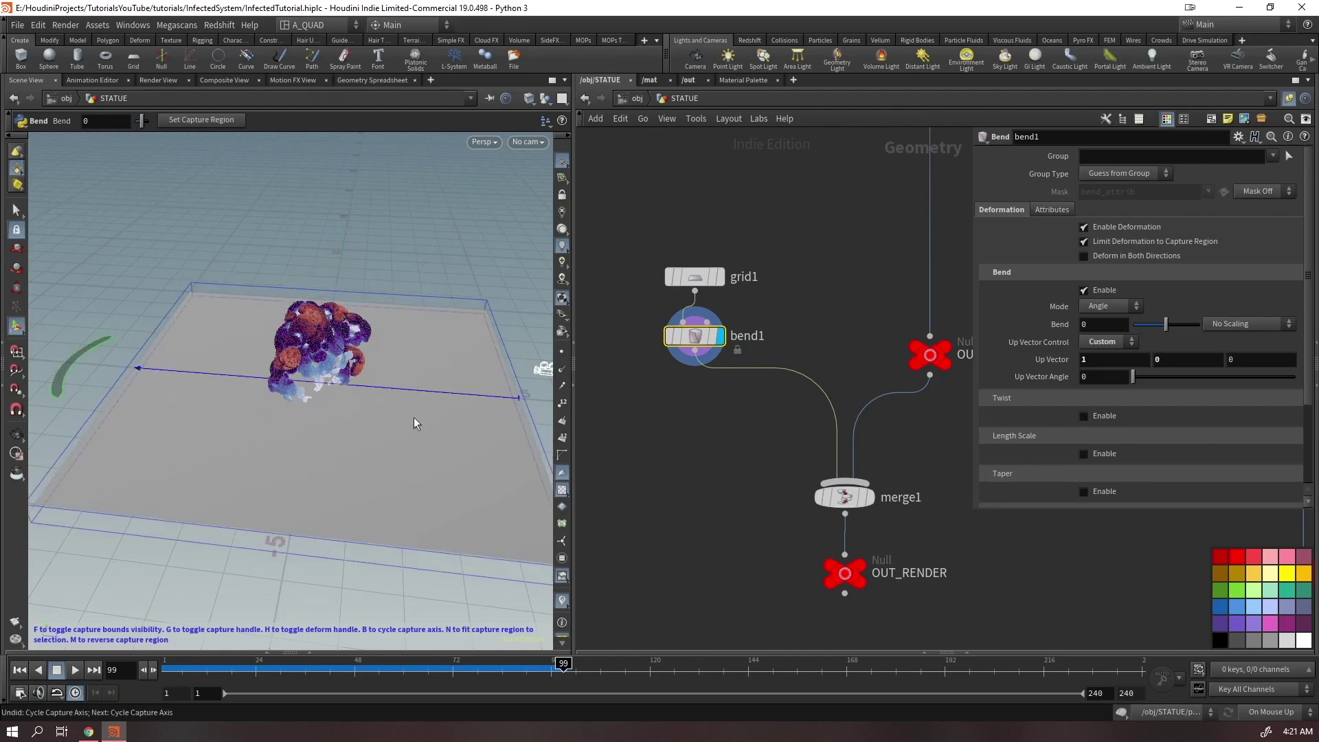
pyautogui.hotkey('ctrl', 'z')
pyautogui.hotkey('ctrl', 'z')
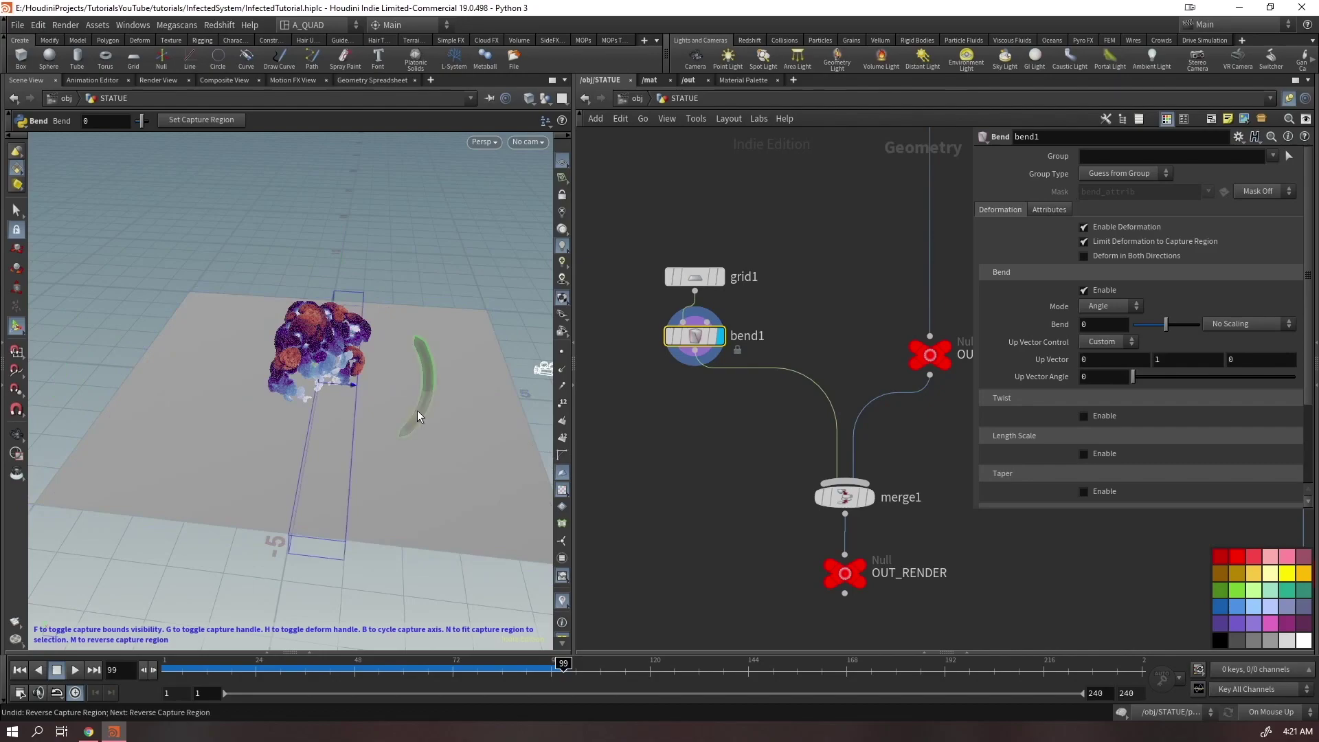
# Reverse the Bend's capture region and set the bend angle to 90 degrees
pyautogui.press('m')
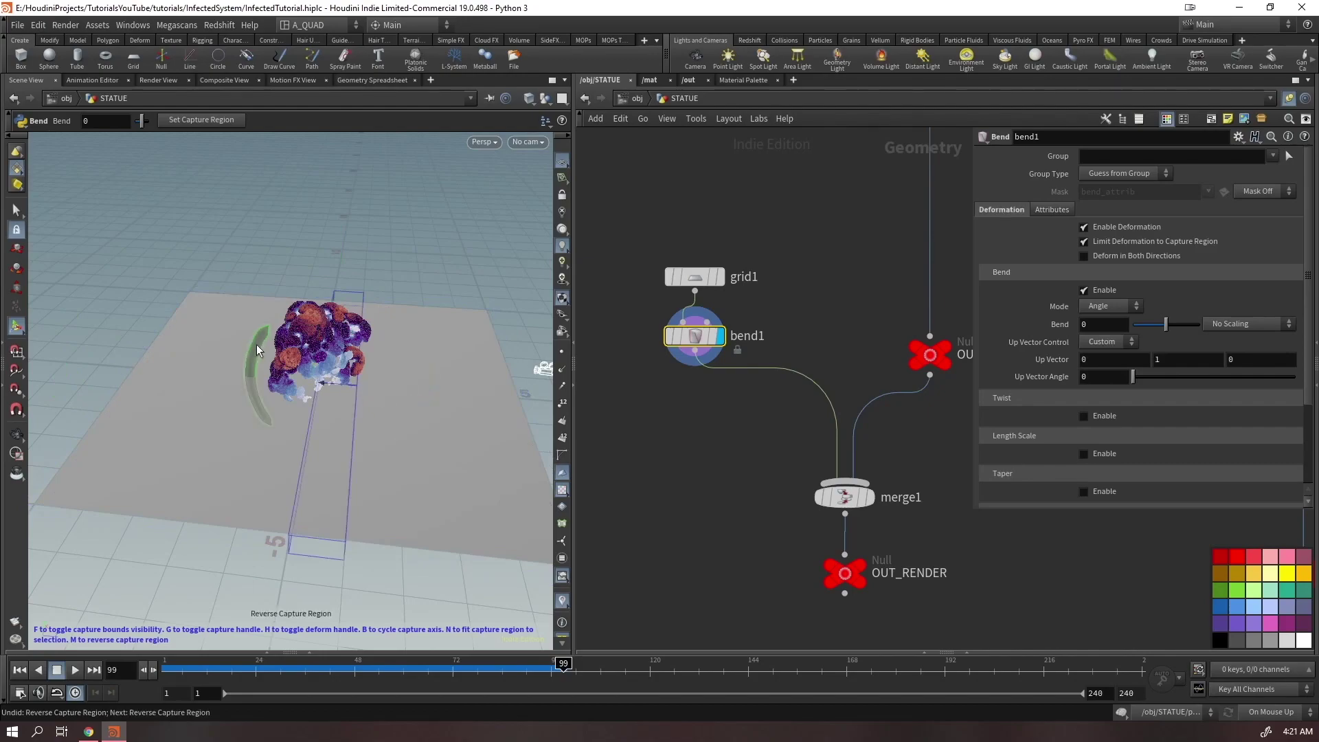
pyautogui.moveTo(257, 344); pyautogui.dragTo(373, 324)
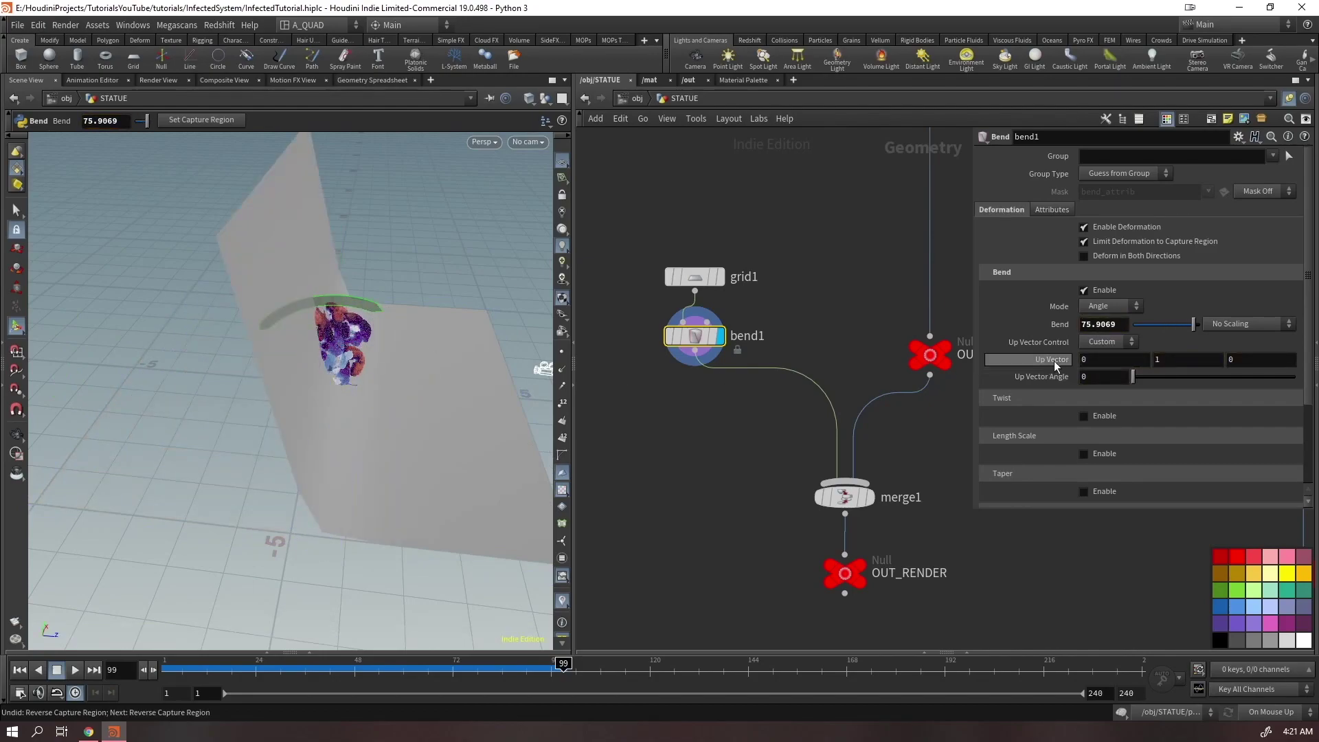
pyautogui.doubleClick(1103, 323)
pyautogui.write('90')
pyautogui.press('Return')
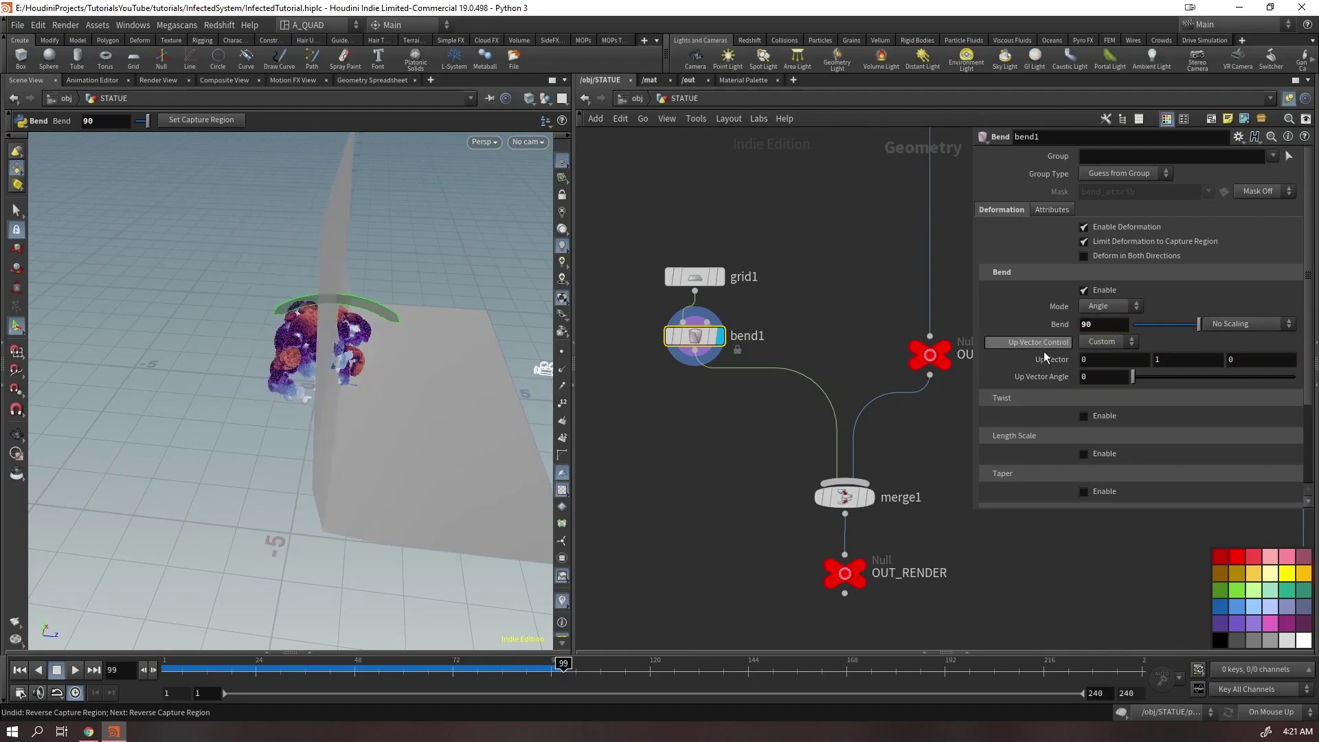
# Try bending the grid further, to about 156 degrees, with the bend handle
pyautogui.scroll(-3, 1099, 385)
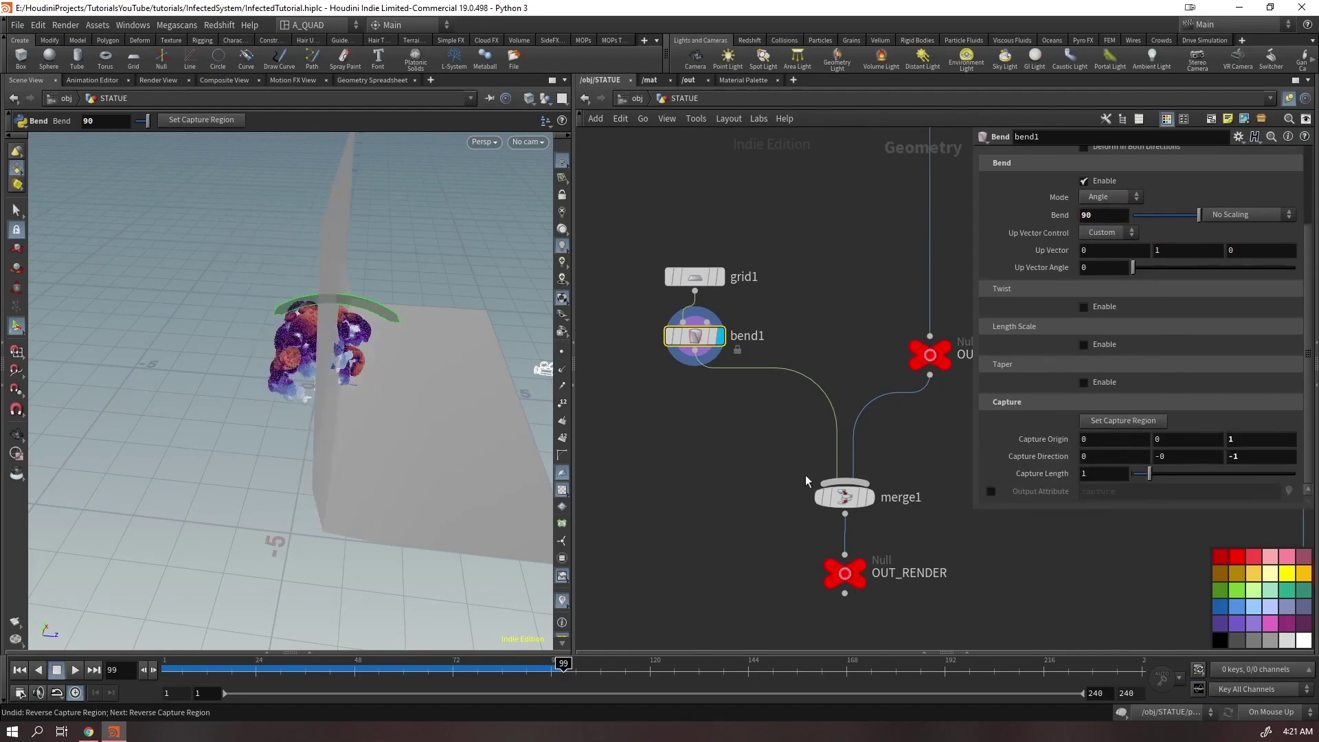
pyautogui.moveTo(341, 447); pyautogui.dragTo(367, 320)
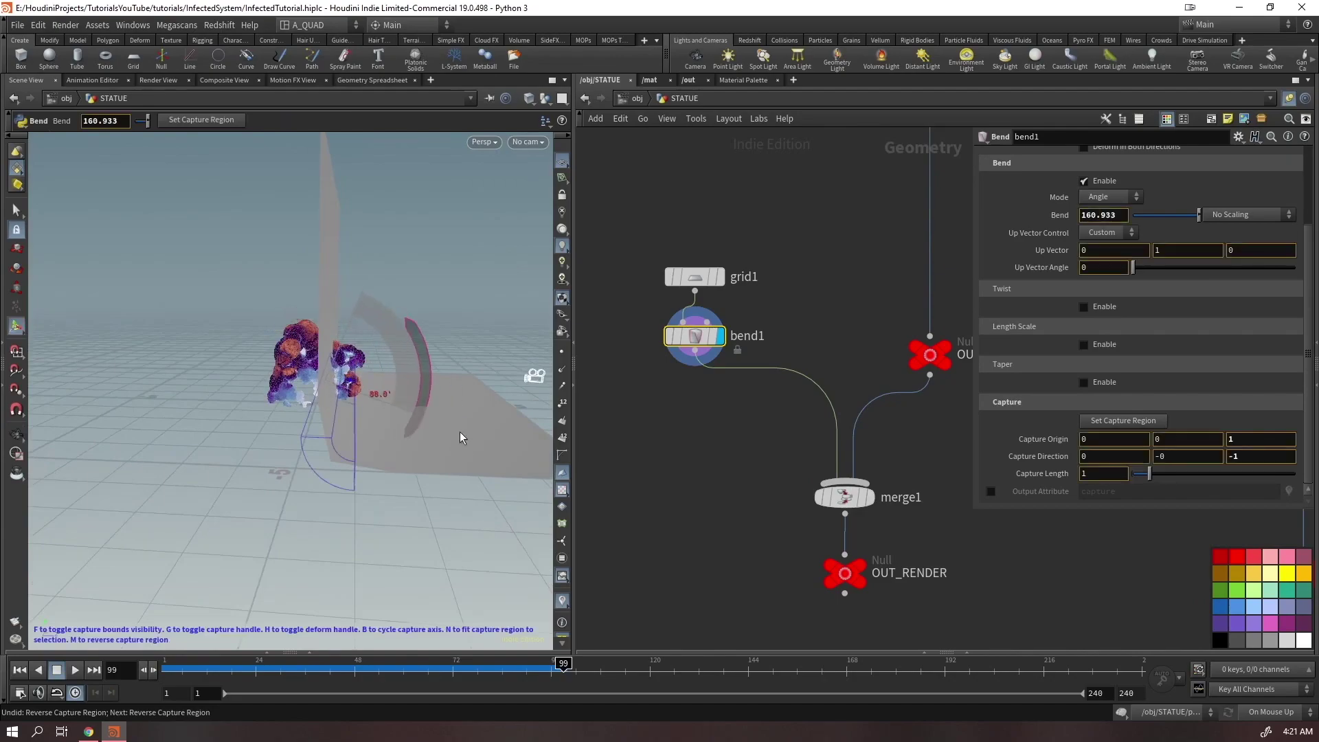
pyautogui.moveTo(459, 437); pyautogui.dragTo(485, 372)
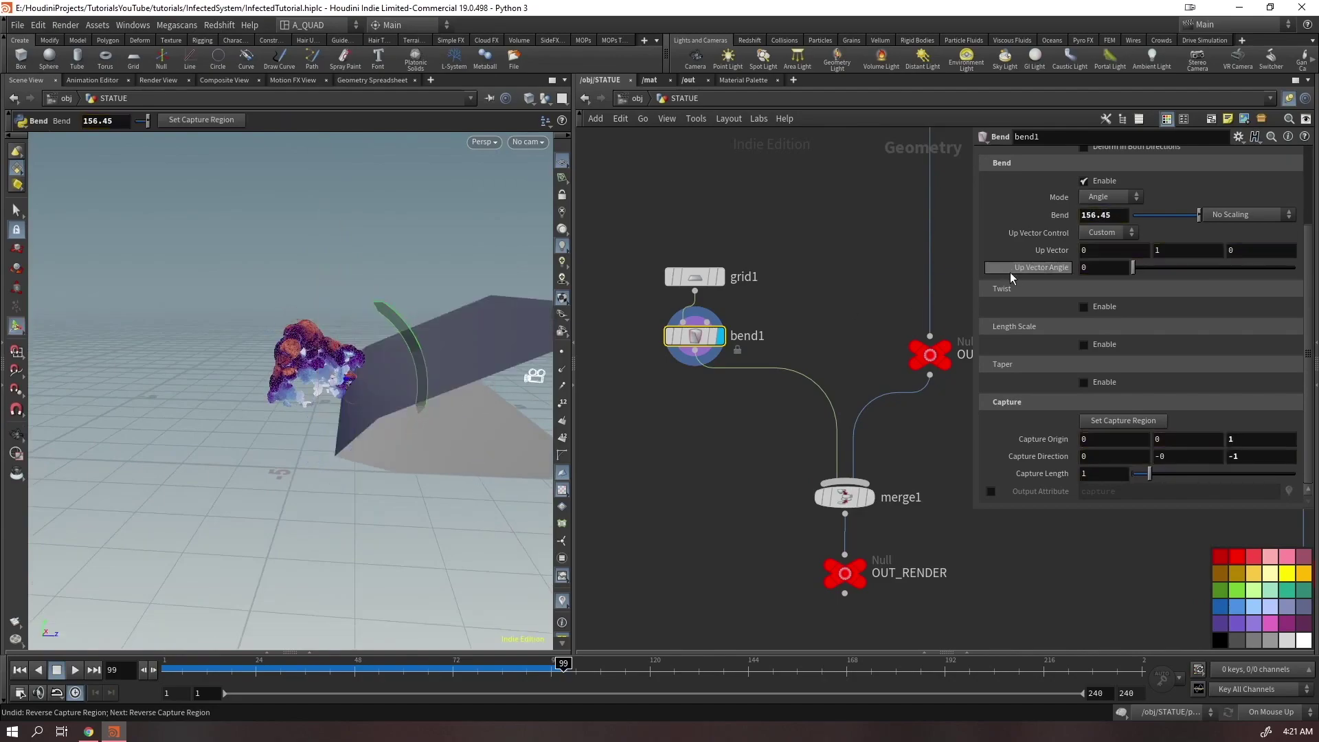
pyautogui.keyDown('alt'); pyautogui.moveTo(385, 323); pyautogui.dragTo(309, 364); pyautogui.keyUp('alt')
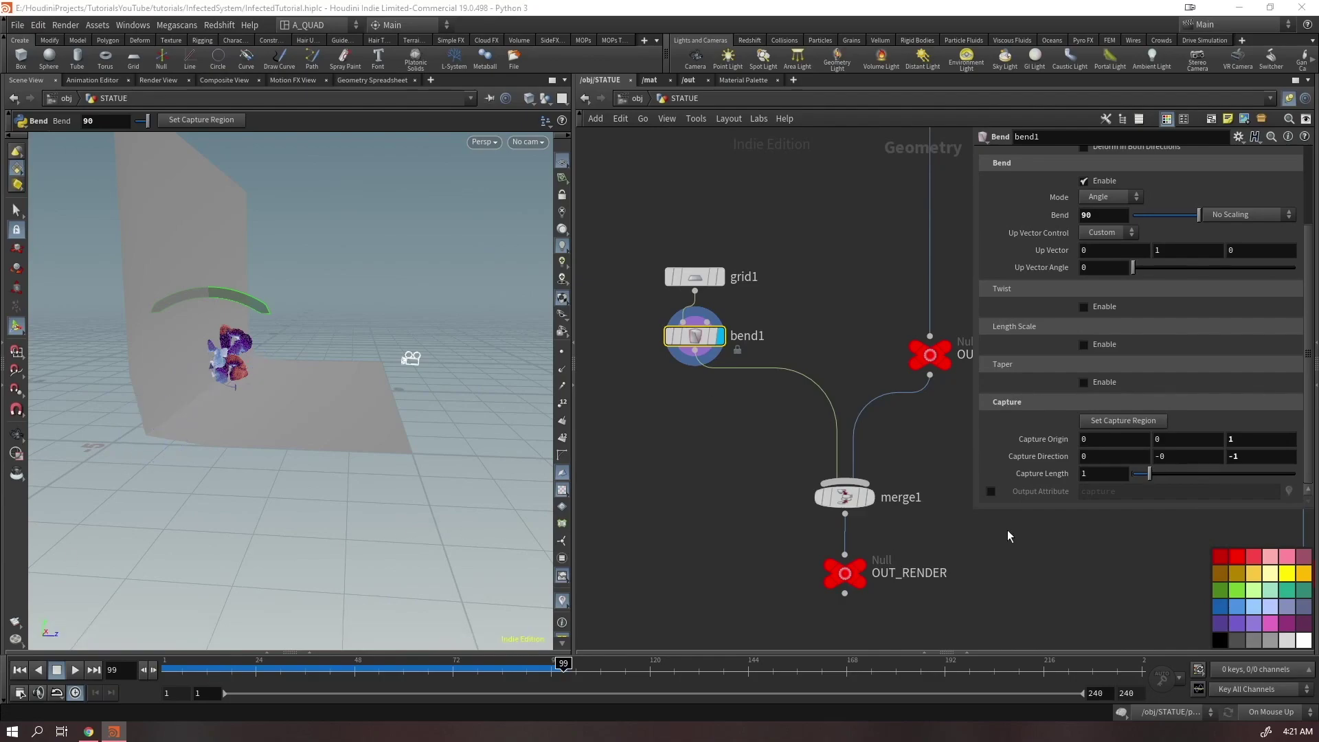
# Set the Bend's Capture Origin Z to the expression ch("length")/2, test the bend handle and undo the test
pyautogui.click(1103, 471)
pyautogui.press('Return')
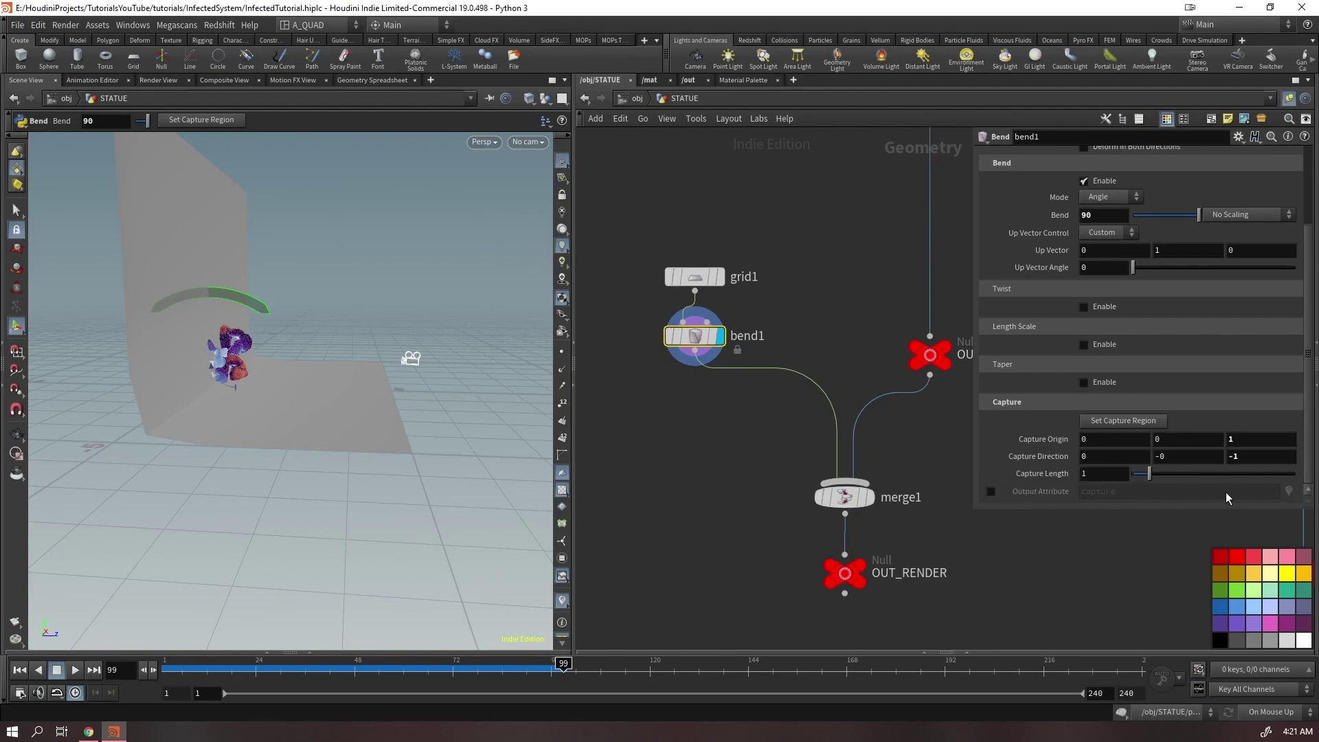
pyautogui.click(1254, 439)
pyautogui.write('ch("length")')
pyautogui.press('Return')
pyautogui.click(1294, 444)
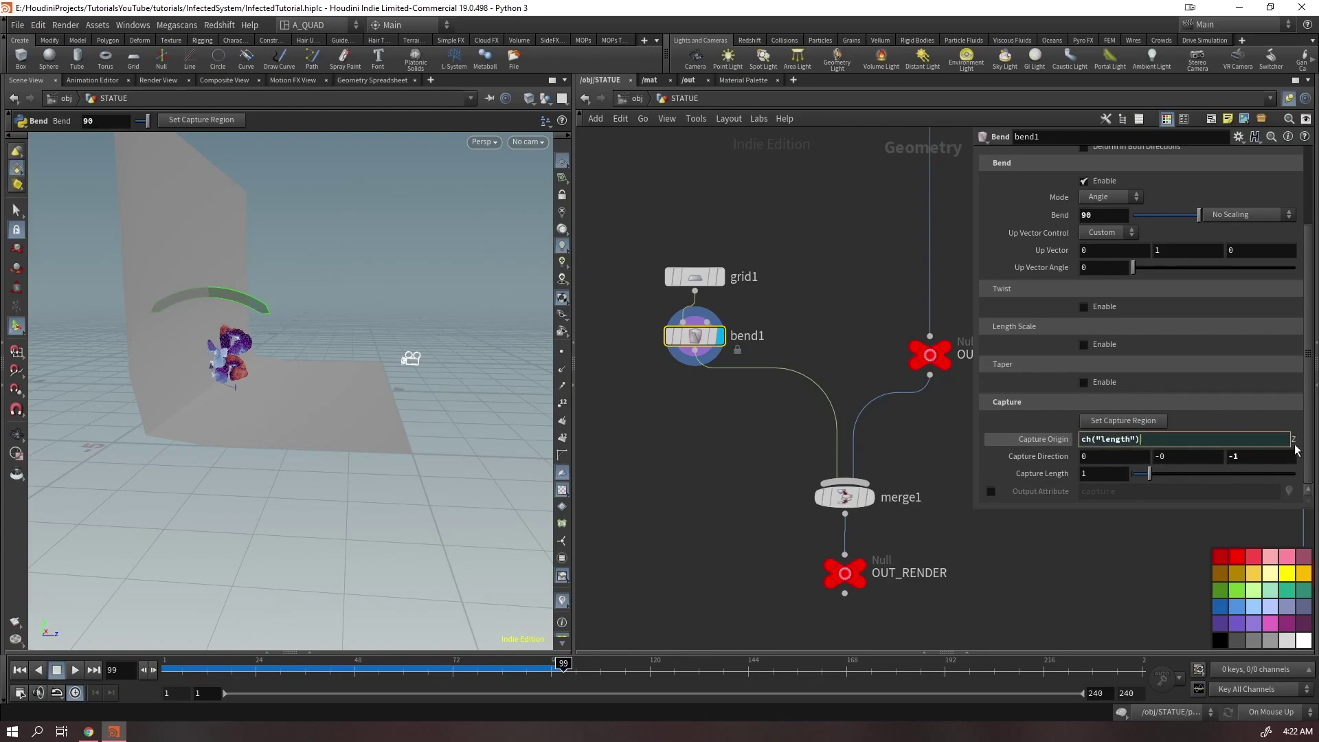
pyautogui.press('Return')
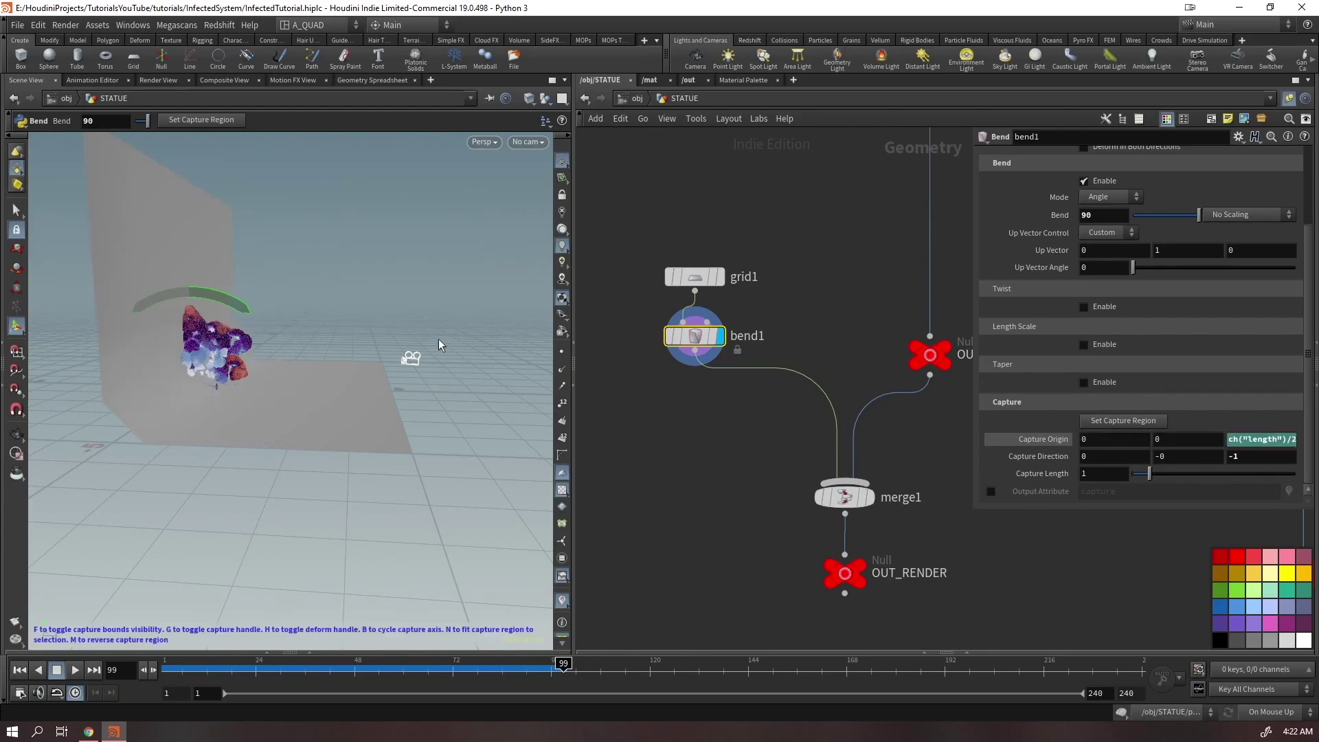
pyautogui.moveTo(240, 301); pyautogui.dragTo(284, 379)
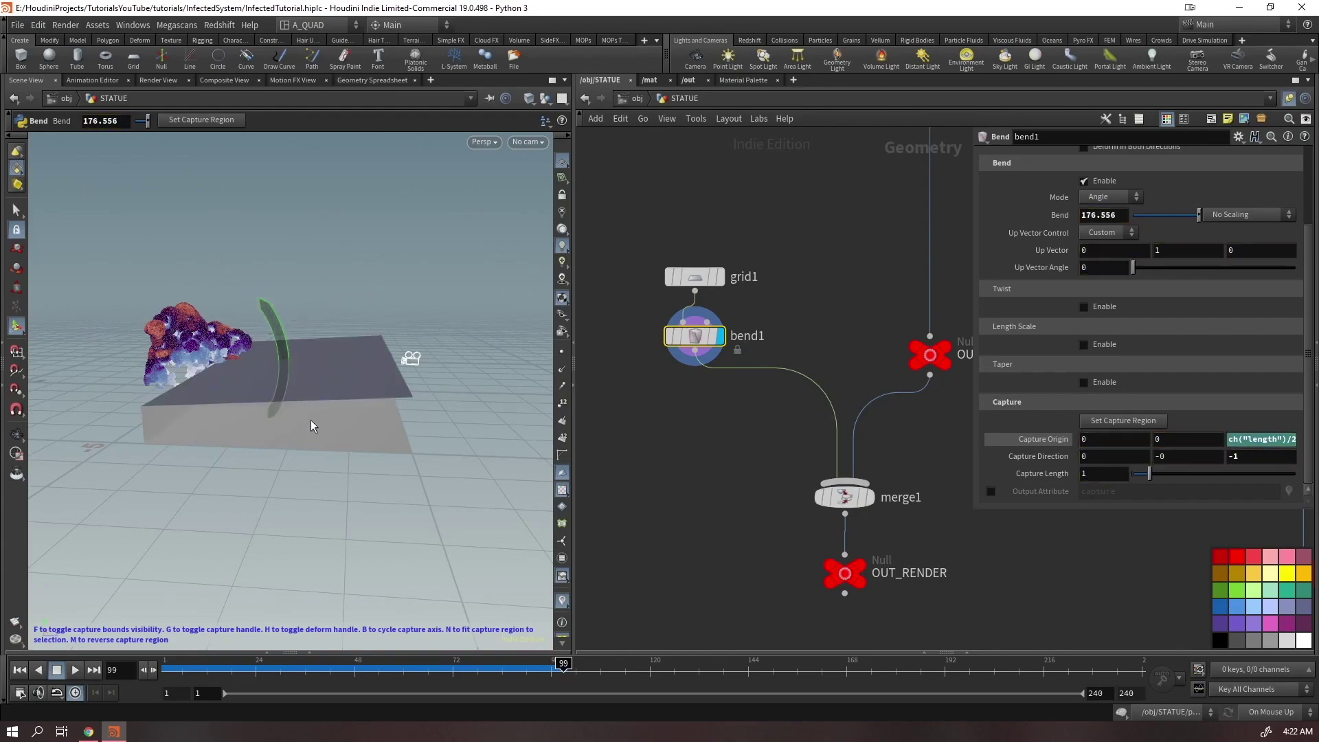
pyautogui.hotkey('ctrl', 'z')
# Set grid1's rows and columns to 100 each and check the smoothness of the bent backdrop
pyautogui.click(745, 277)
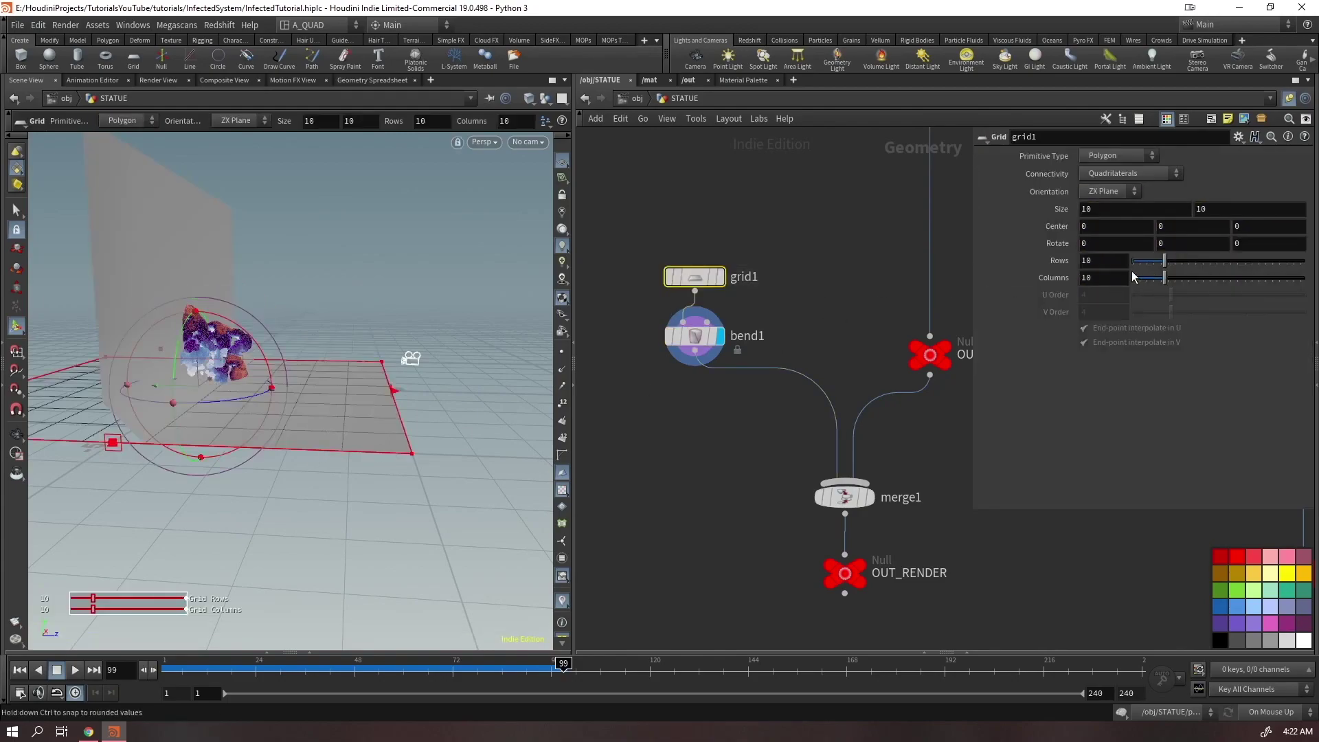
pyautogui.moveTo(1164, 261); pyautogui.dragTo(1305, 288)
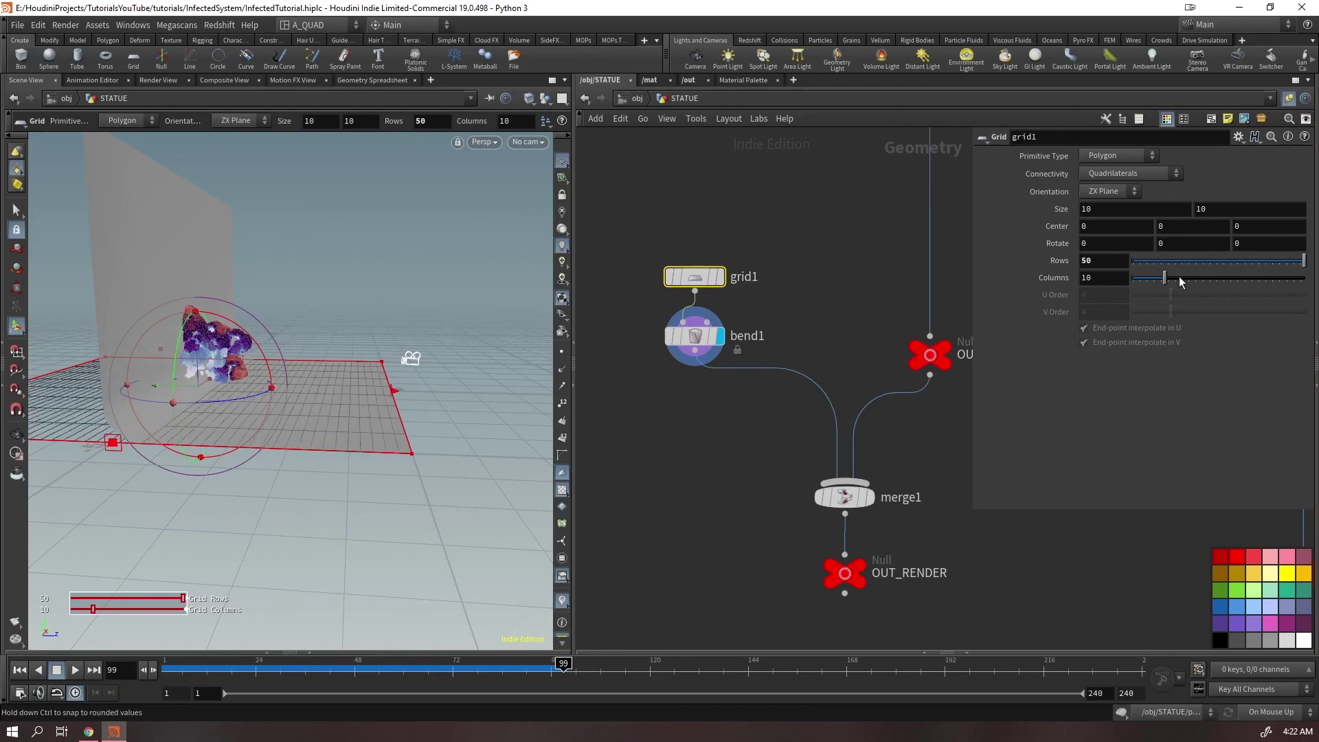
pyautogui.moveTo(1164, 277); pyautogui.dragTo(1305, 278)
pyautogui.press('BackSpace')
pyautogui.press('BackSpace')
pyautogui.write('100')
pyautogui.press('Tab')
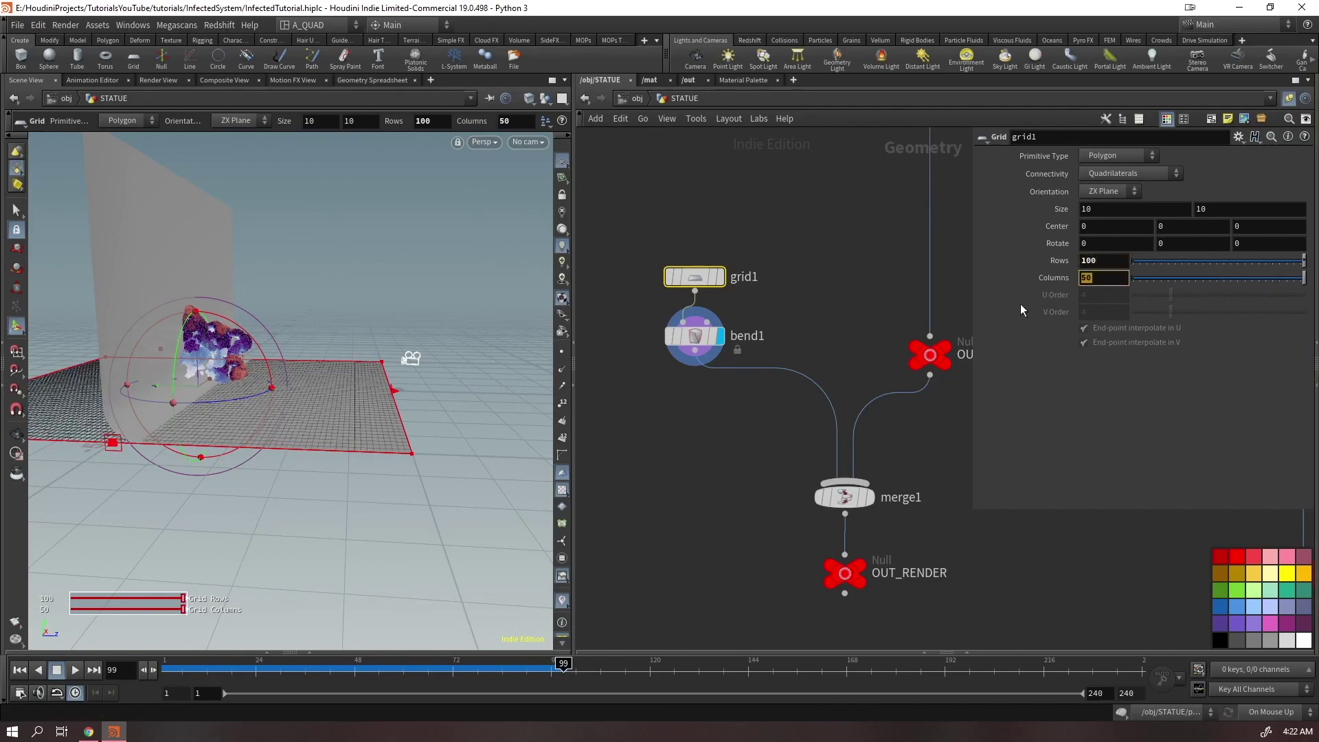
pyautogui.write('100')
pyautogui.press('Return')
pyautogui.press('Escape')
pyautogui.moveTo(234, 405); pyautogui.dragTo(223, 313)
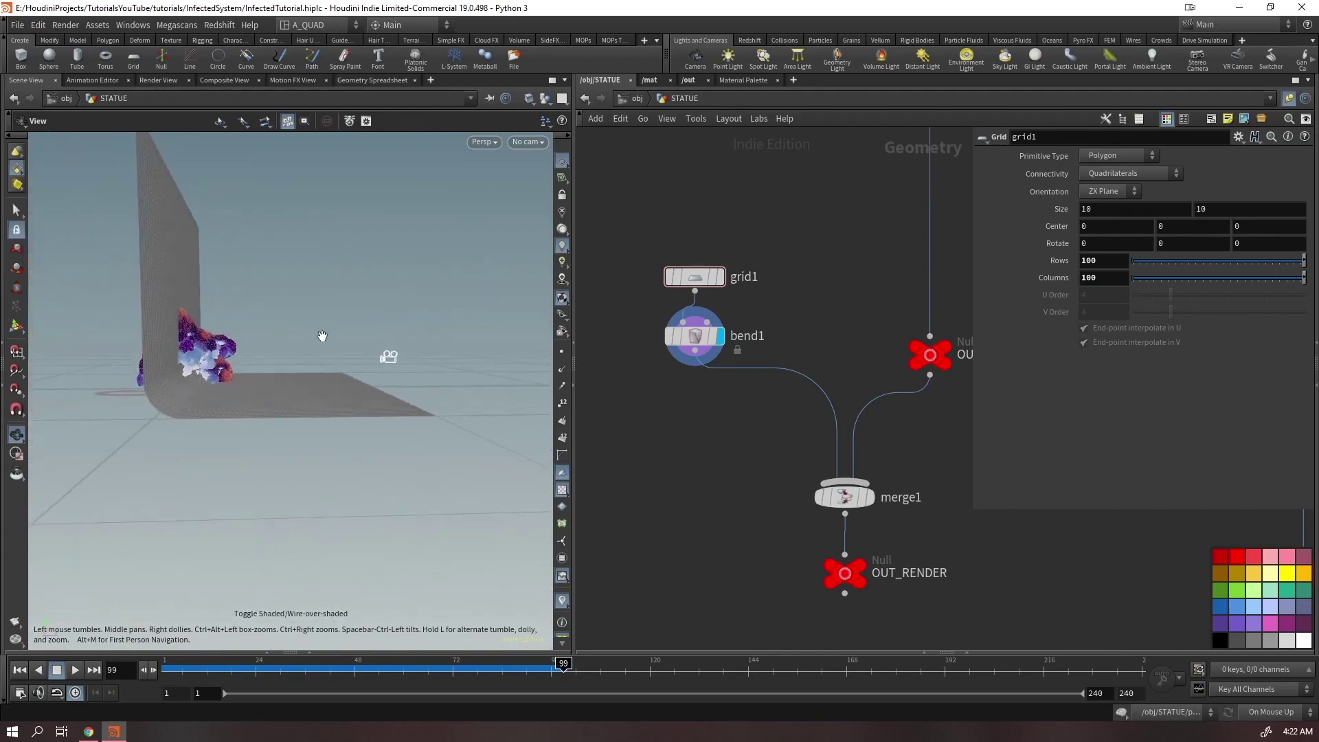
# Set the Capture Length of bend1 to 2 for a wider curve in the backdrop
pyautogui.click(695, 335)
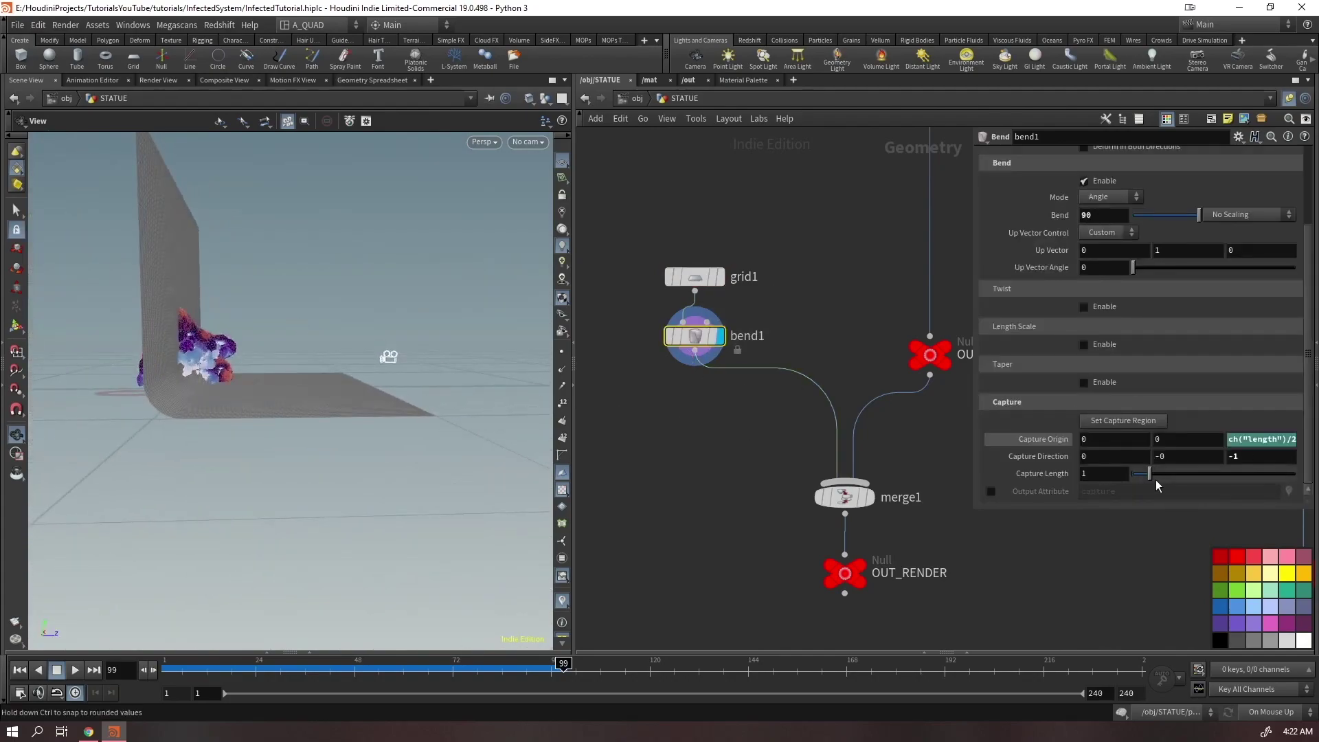
pyautogui.moveTo(1155, 479); pyautogui.dragTo(1180, 474)
pyautogui.moveTo(1168, 471); pyautogui.dragTo(1160, 471)
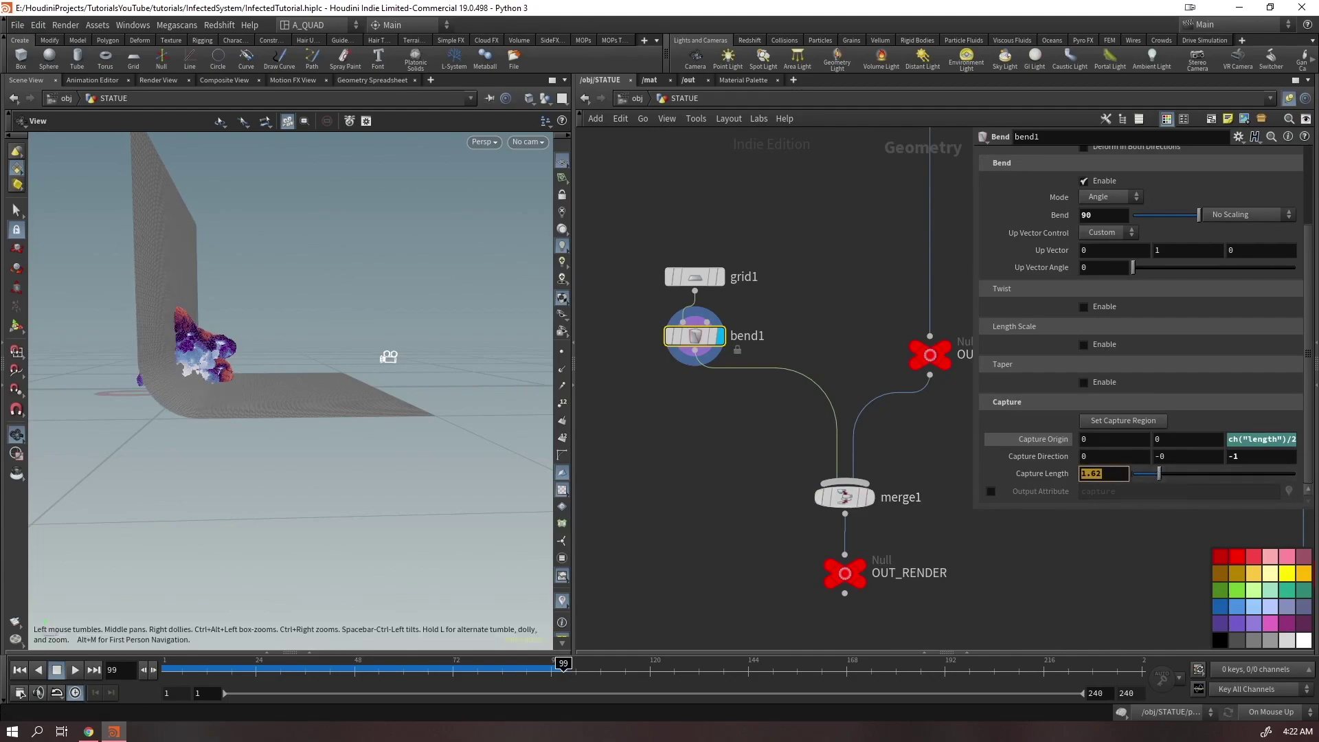
pyautogui.write('2')
pyautogui.press('Return')
# Insert a Transform node after bend1 and shift the backdrop back along Z to about -2.25
pyautogui.press('Tab')
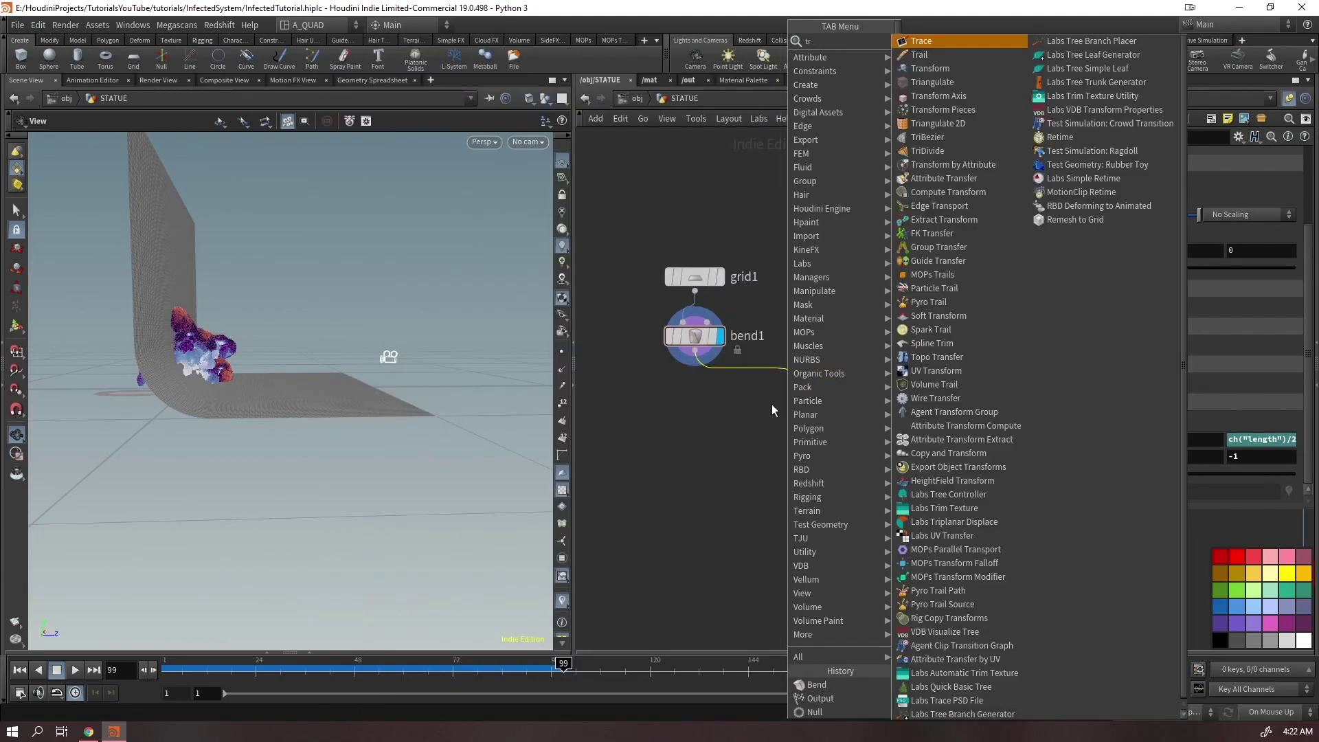
pyautogui.click(765, 416)
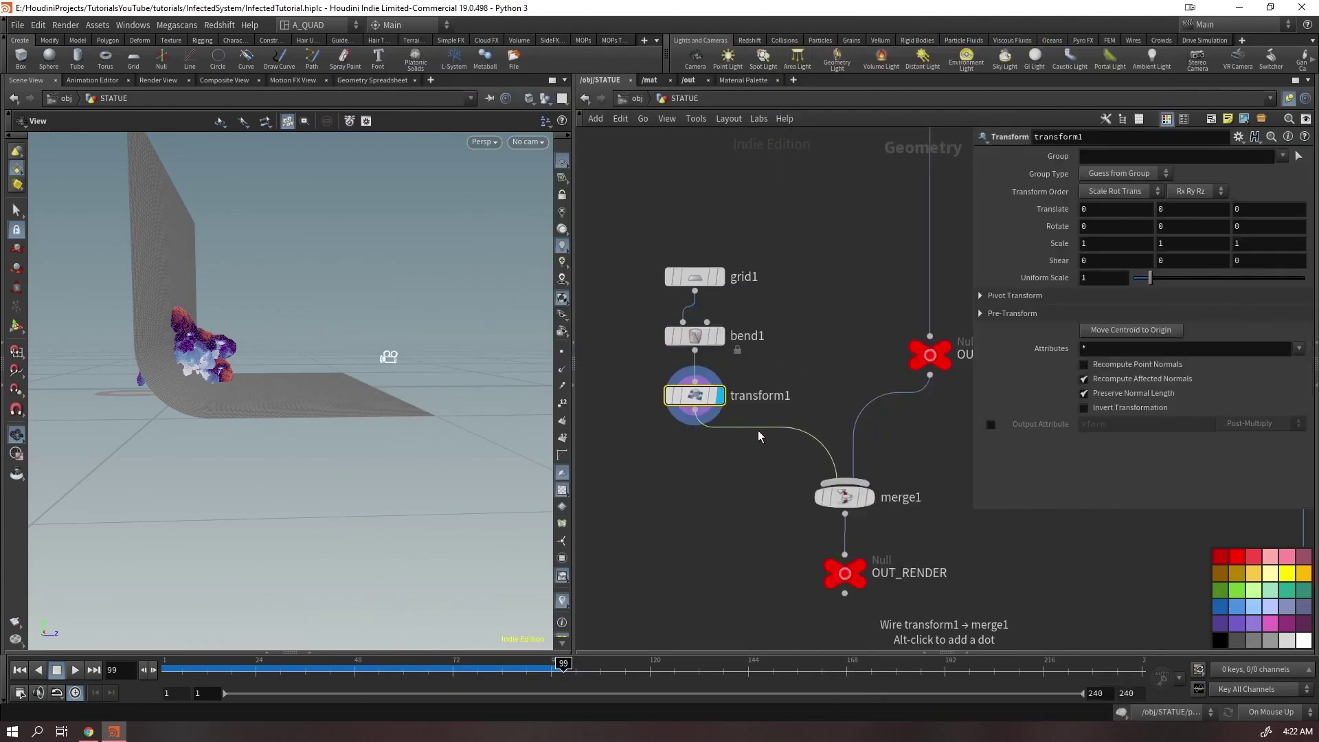
pyautogui.moveTo(231, 397); pyautogui.dragTo(147, 394)
# Look through cam1 and move the camera slightly closer to the statue
pyautogui.click(528, 141)
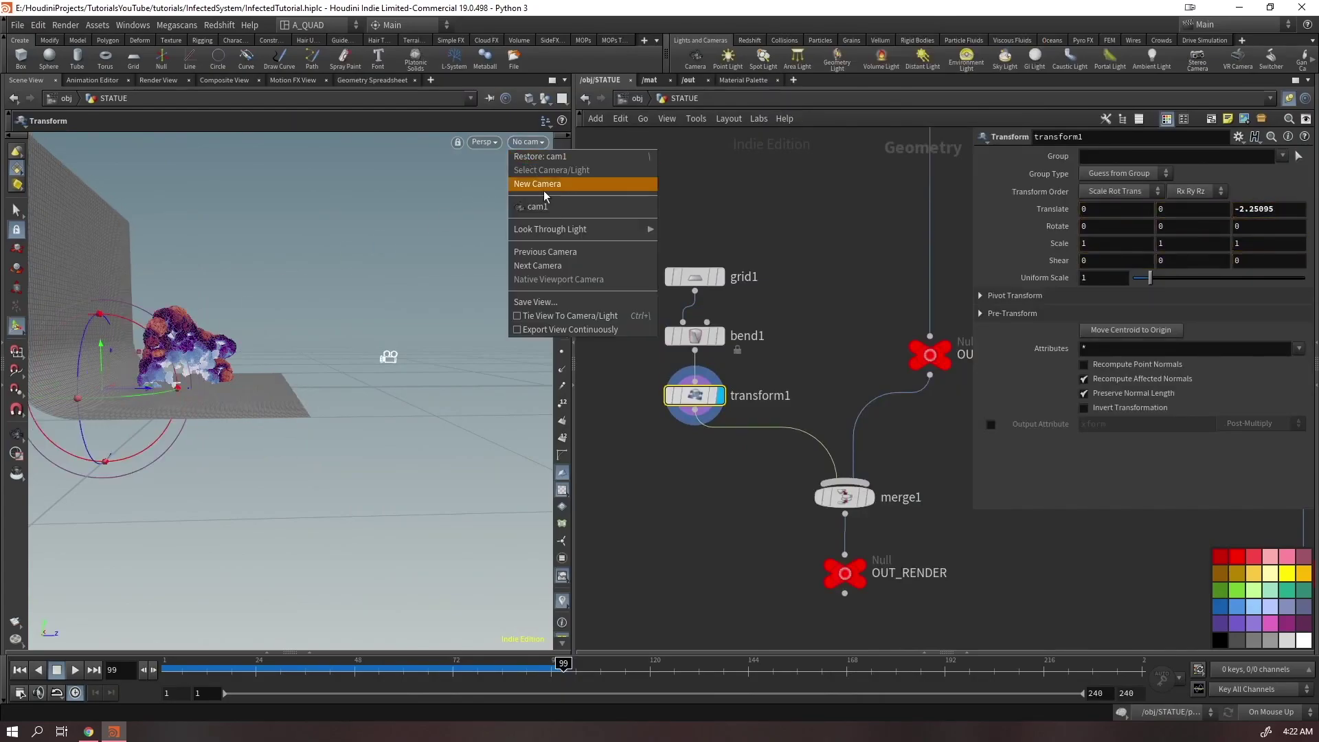
pyautogui.click(547, 208)
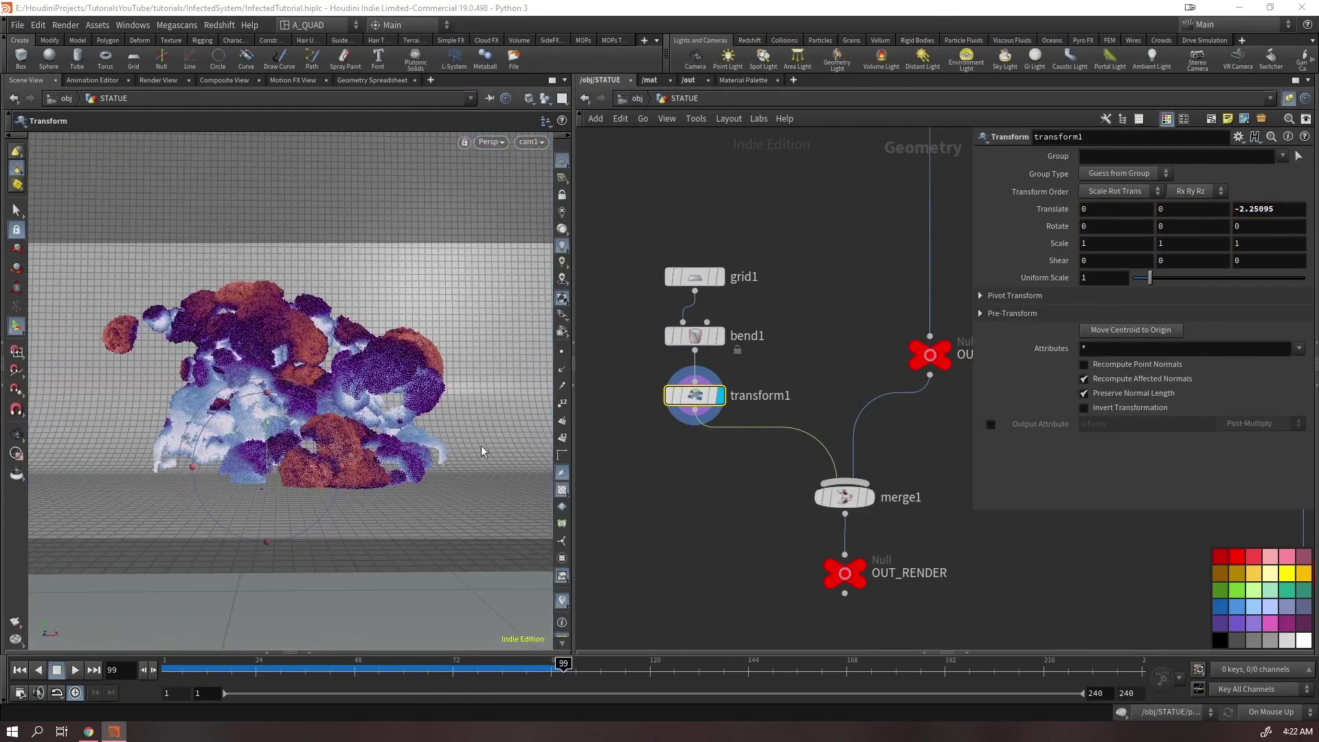
pyautogui.press('Escape')
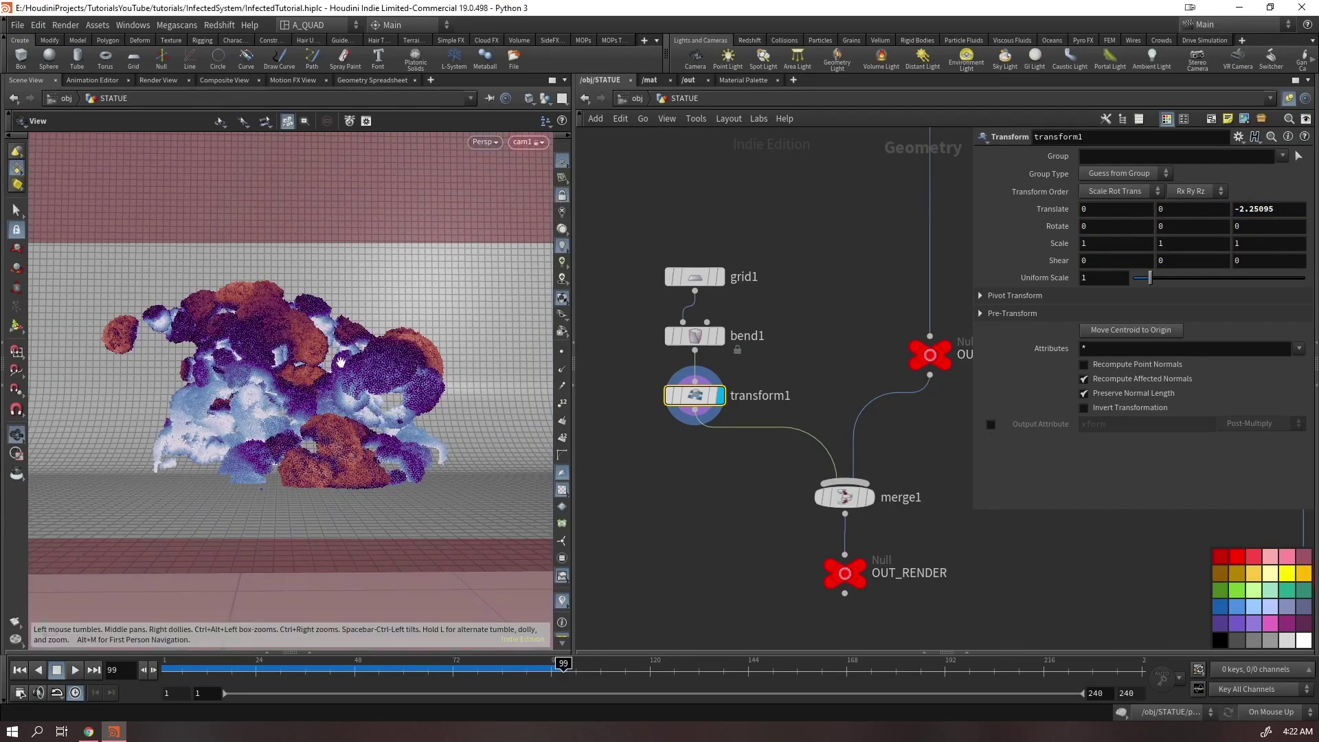
pyautogui.scroll(4, 228, 393)
pyautogui.scroll(2, 265, 404)
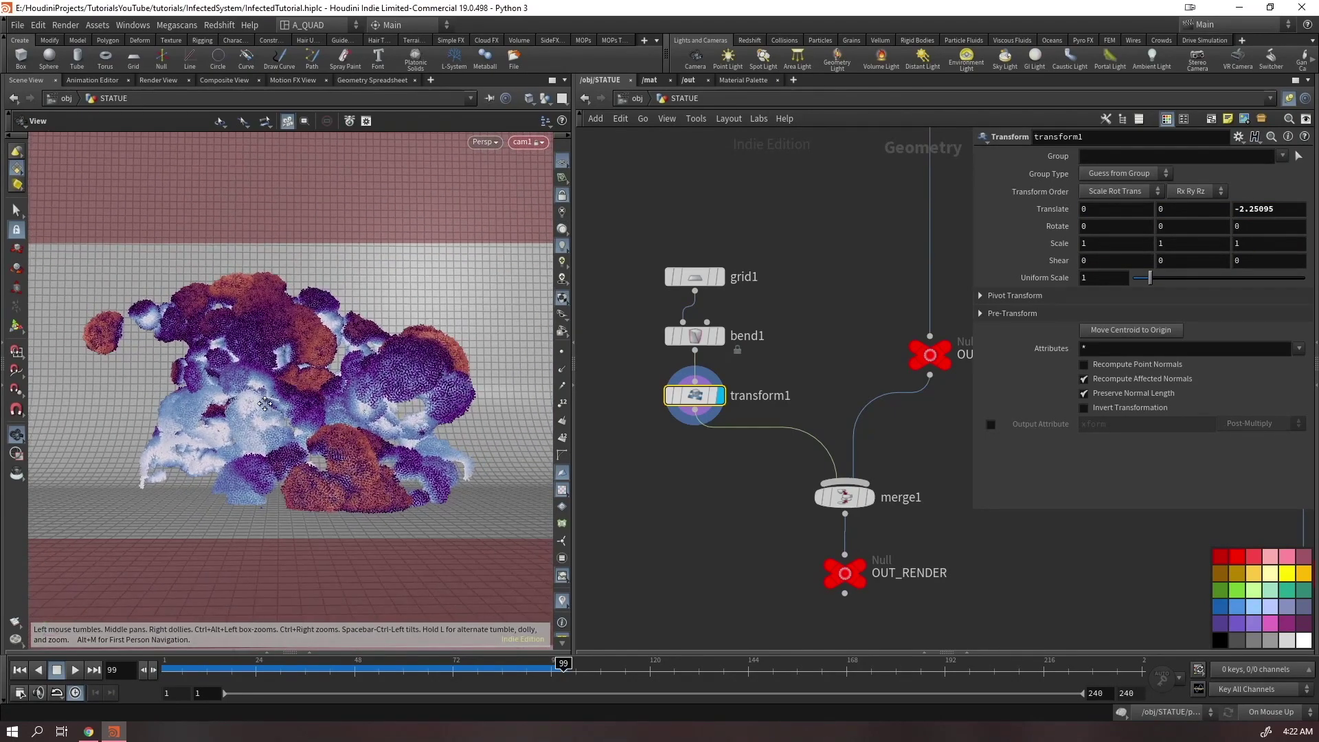
# Check the GRAINS object's network and display the OUT_RENDER null in the STATUE network
pyautogui.click(638, 99)
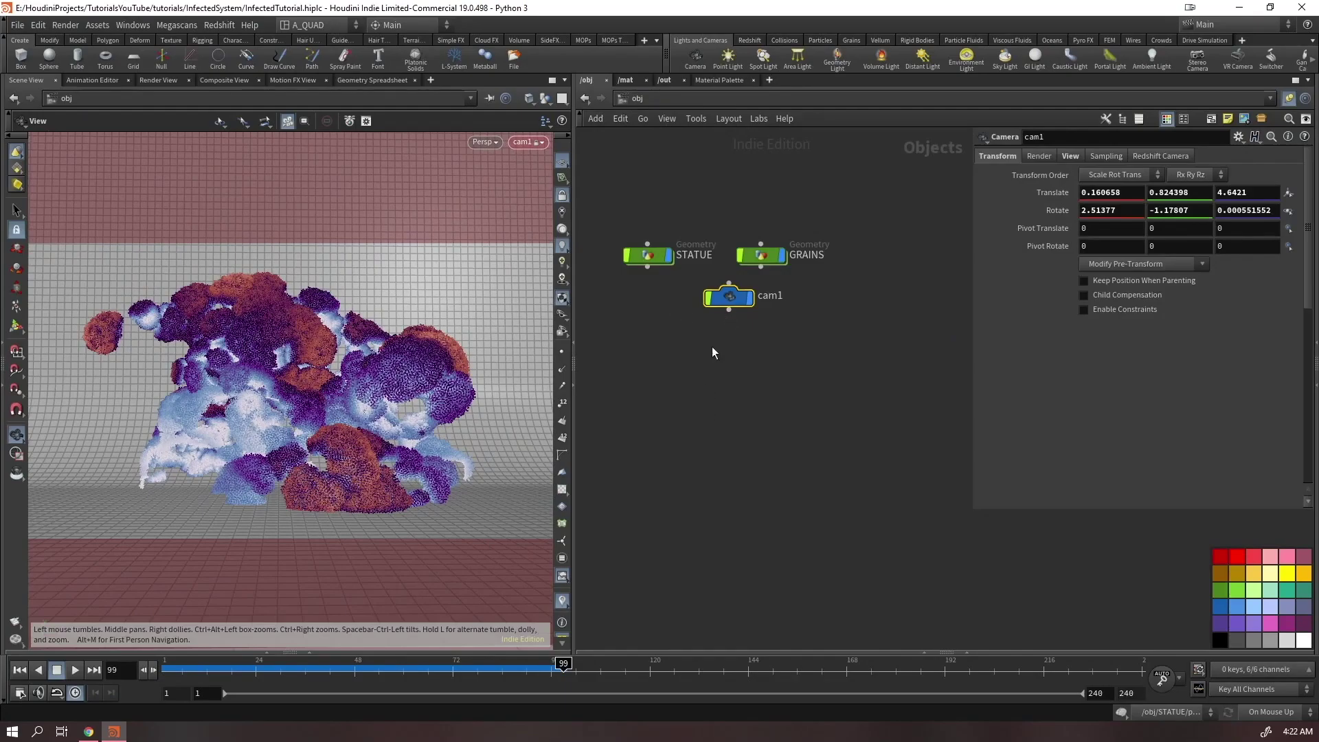
pyautogui.doubleClick(759, 257)
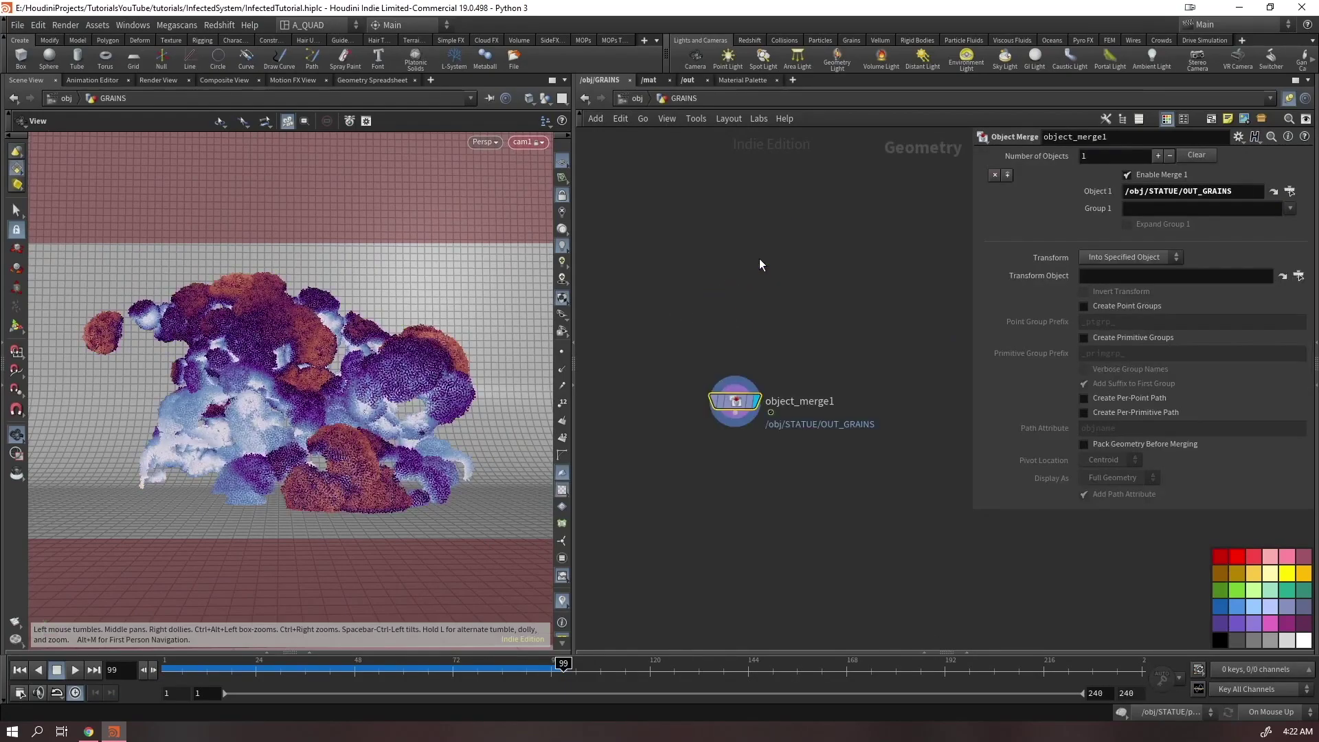
pyautogui.click(639, 98)
pyautogui.doubleClick(644, 259)
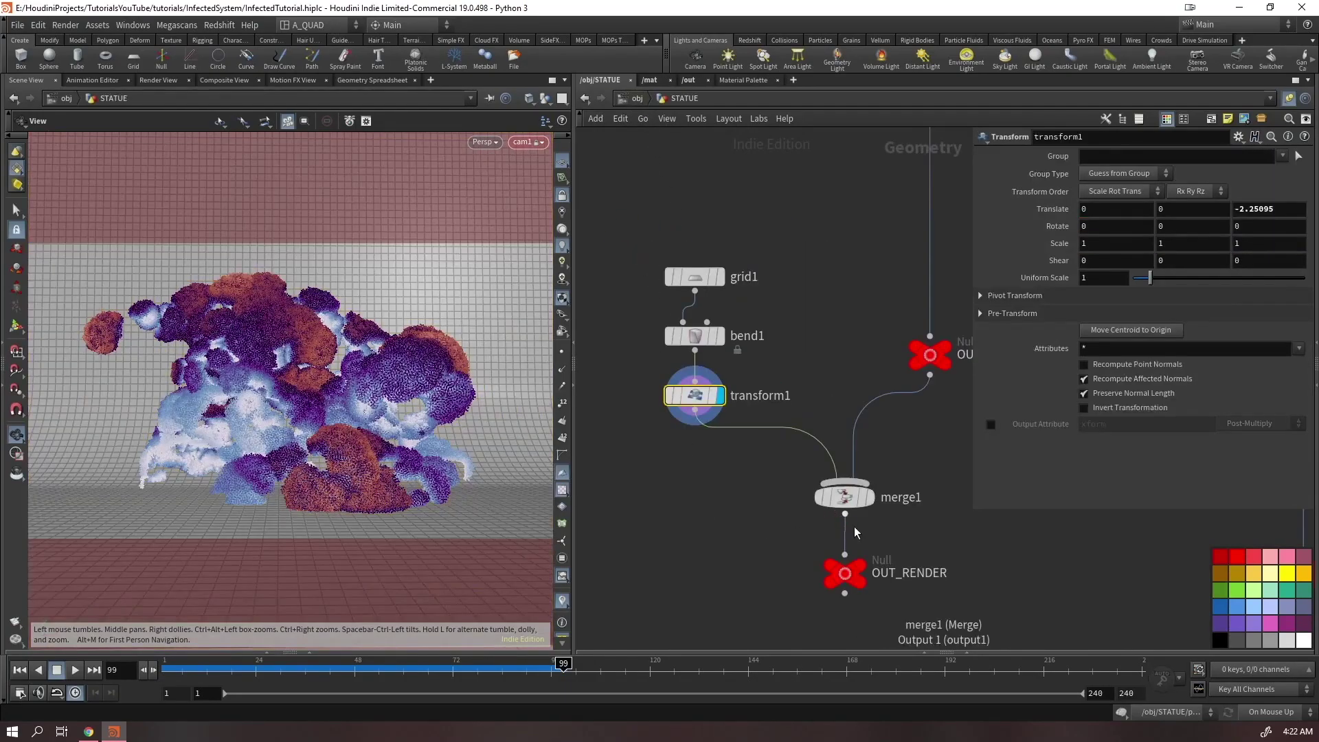
pyautogui.click(858, 562)
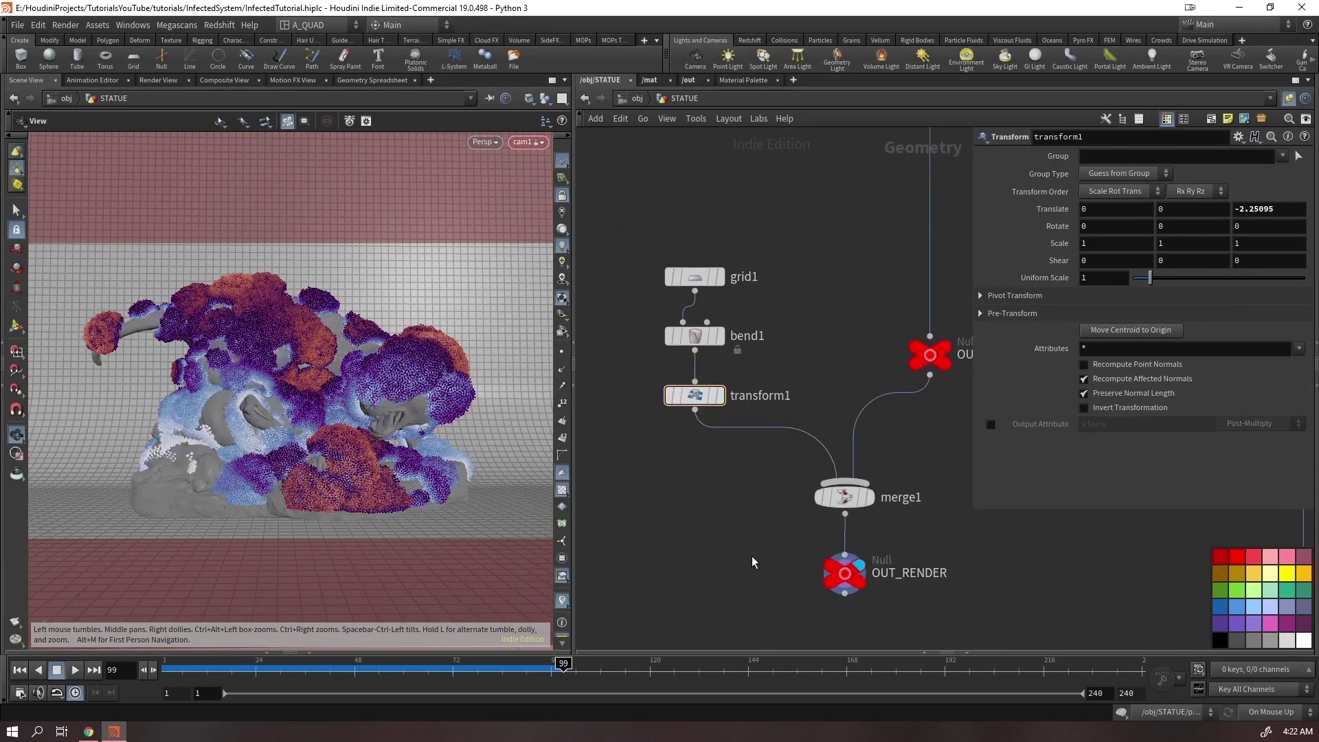
# Insert a Group node between OUT_STATUE and merge1, and place a copy of it after transform1
pyautogui.scroll(-3, 886, 354)
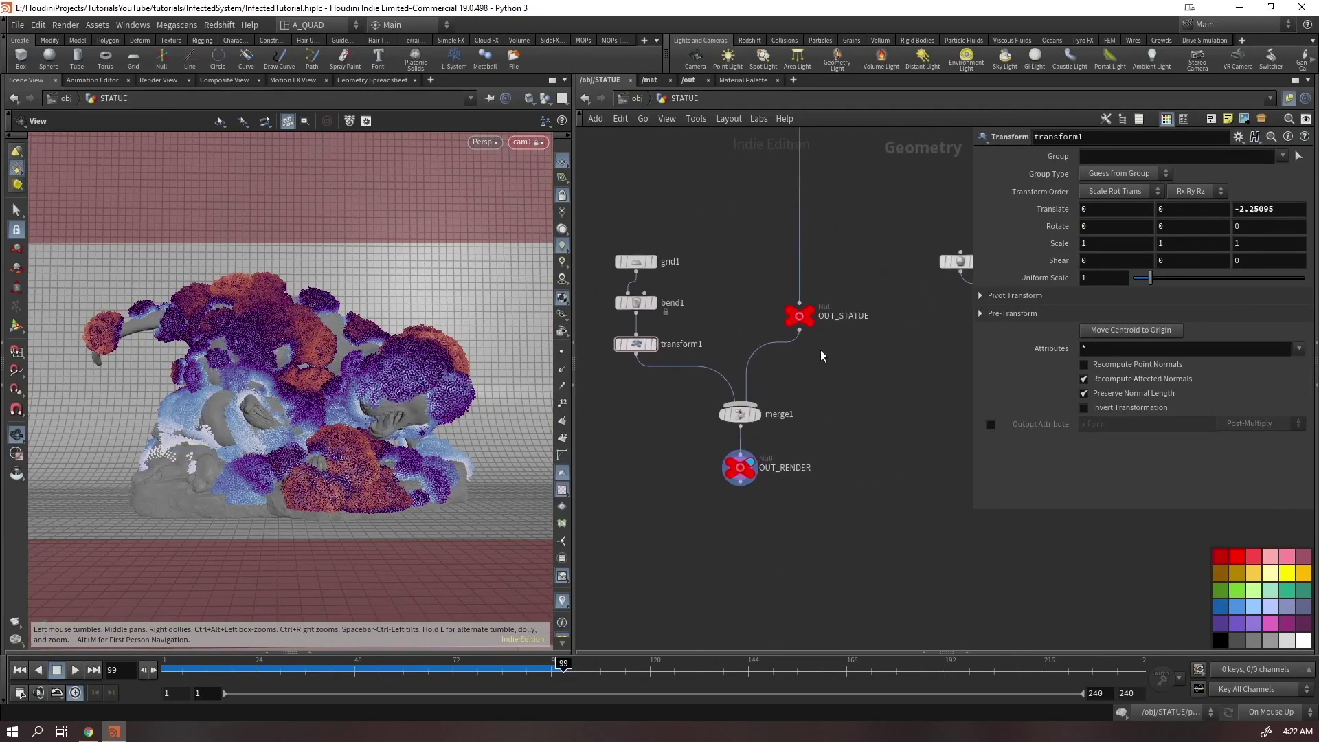
pyautogui.moveTo(798, 315); pyautogui.dragTo(800, 343)
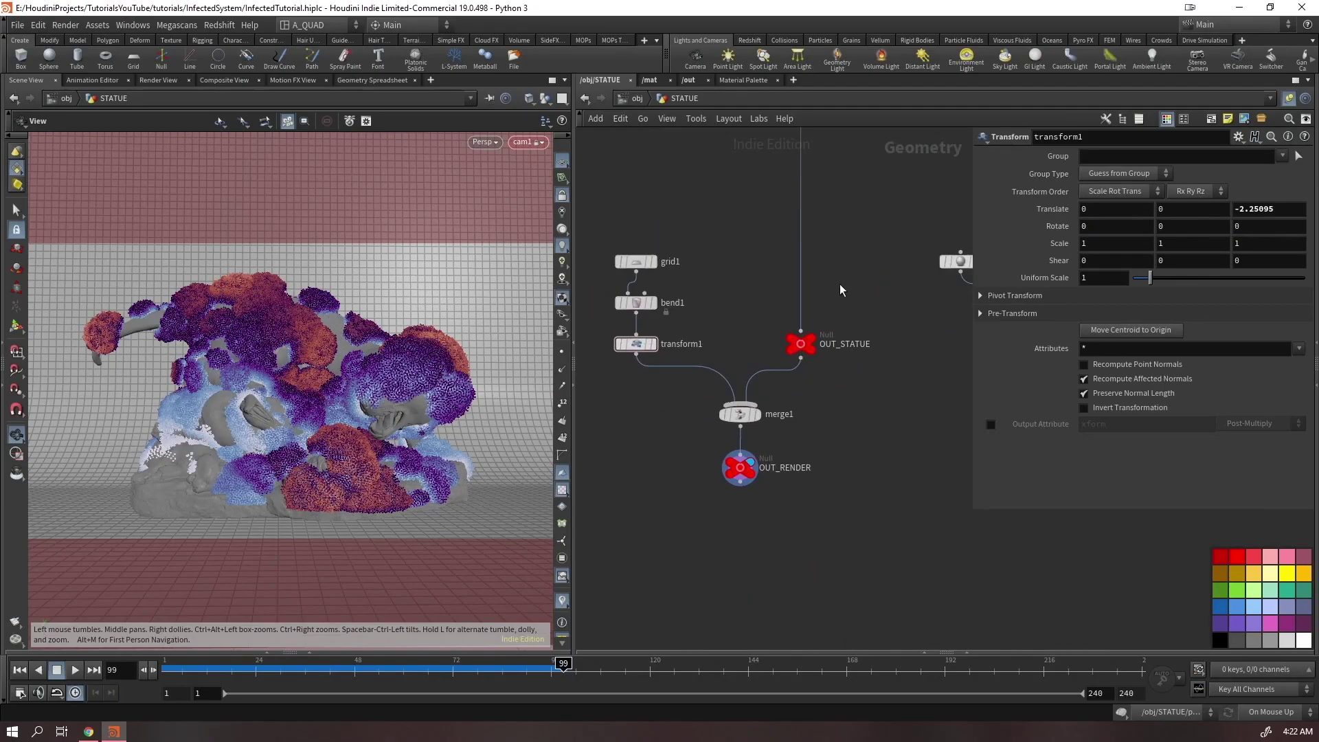
pyautogui.press('Tab')
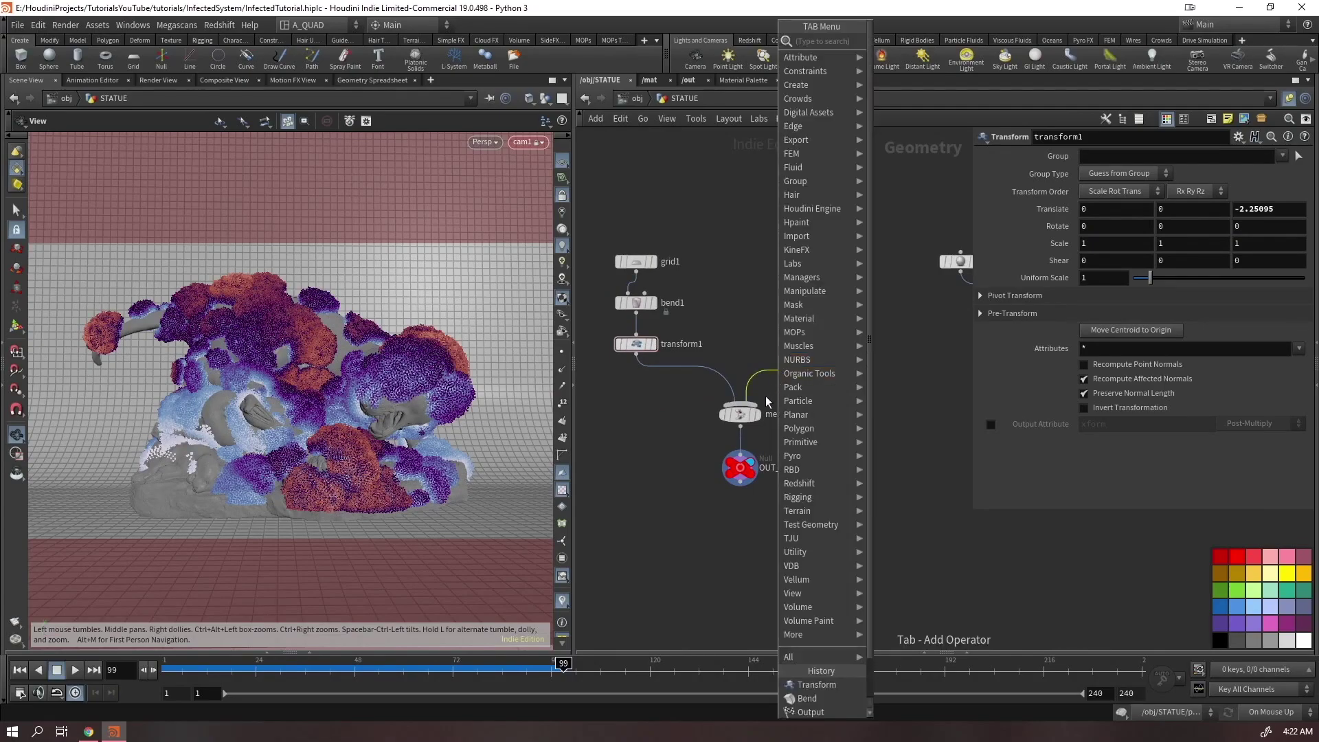
pyautogui.write('null')
pyautogui.press('Return')
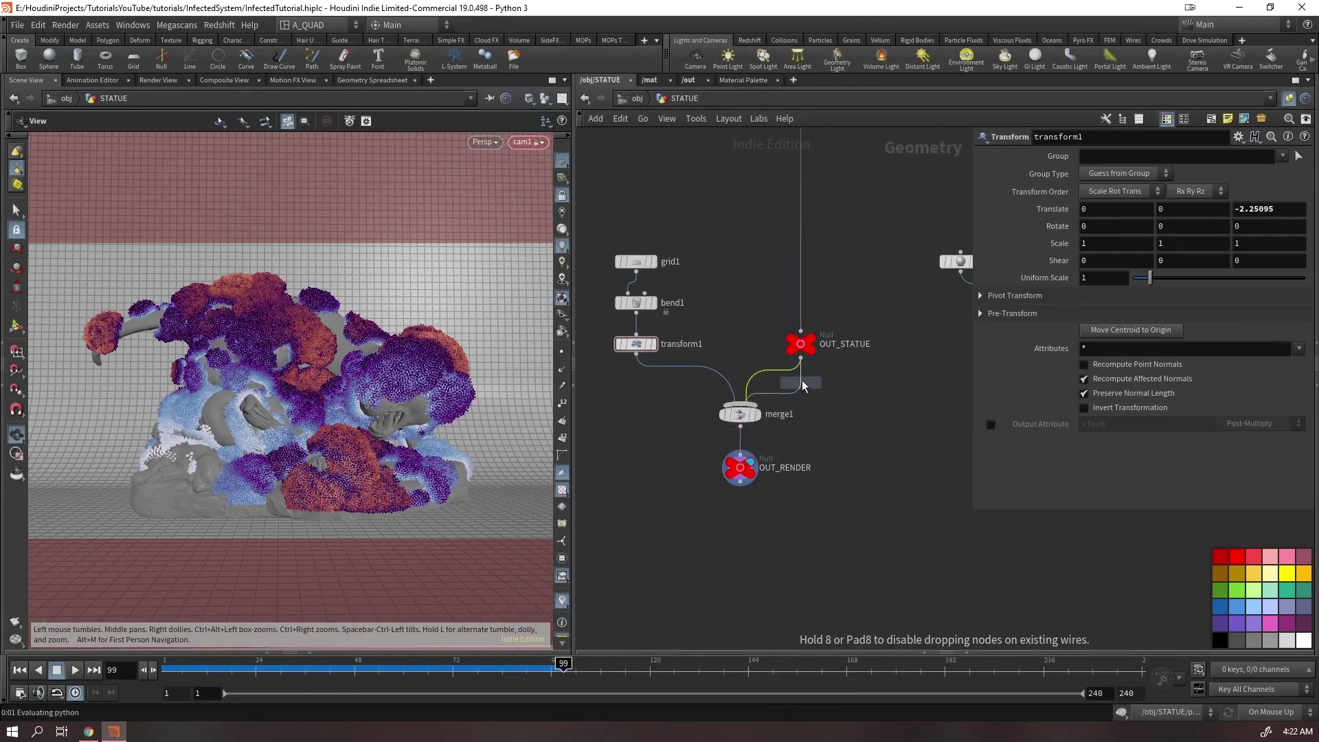
pyautogui.click(802, 388)
pyautogui.keyDown('alt'); pyautogui.moveTo(800, 393); pyautogui.dragTo(636, 383); pyautogui.keyUp('alt')
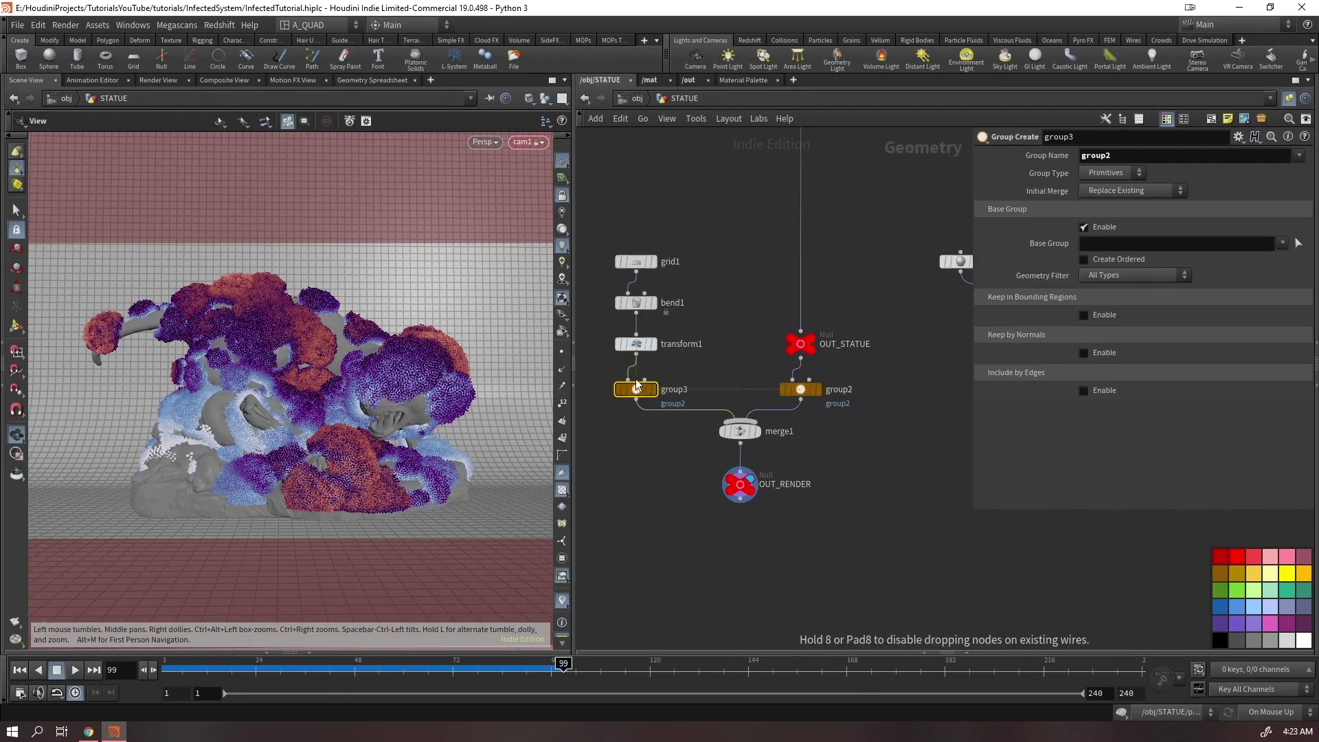
# Name the backdrop branch's group bg and the statue branch's group statue
pyautogui.doubleClick(1098, 155)
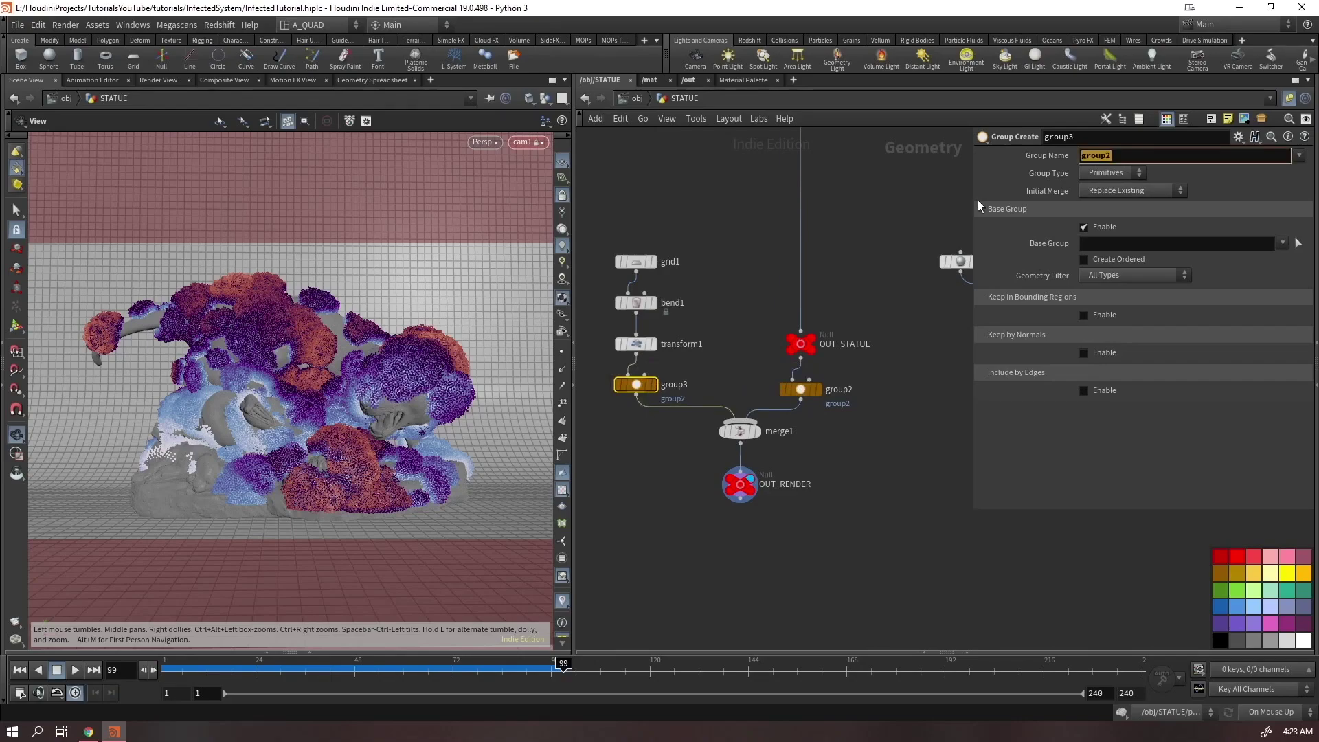
pyautogui.write('bg')
pyautogui.press('Return')
pyautogui.click(798, 389)
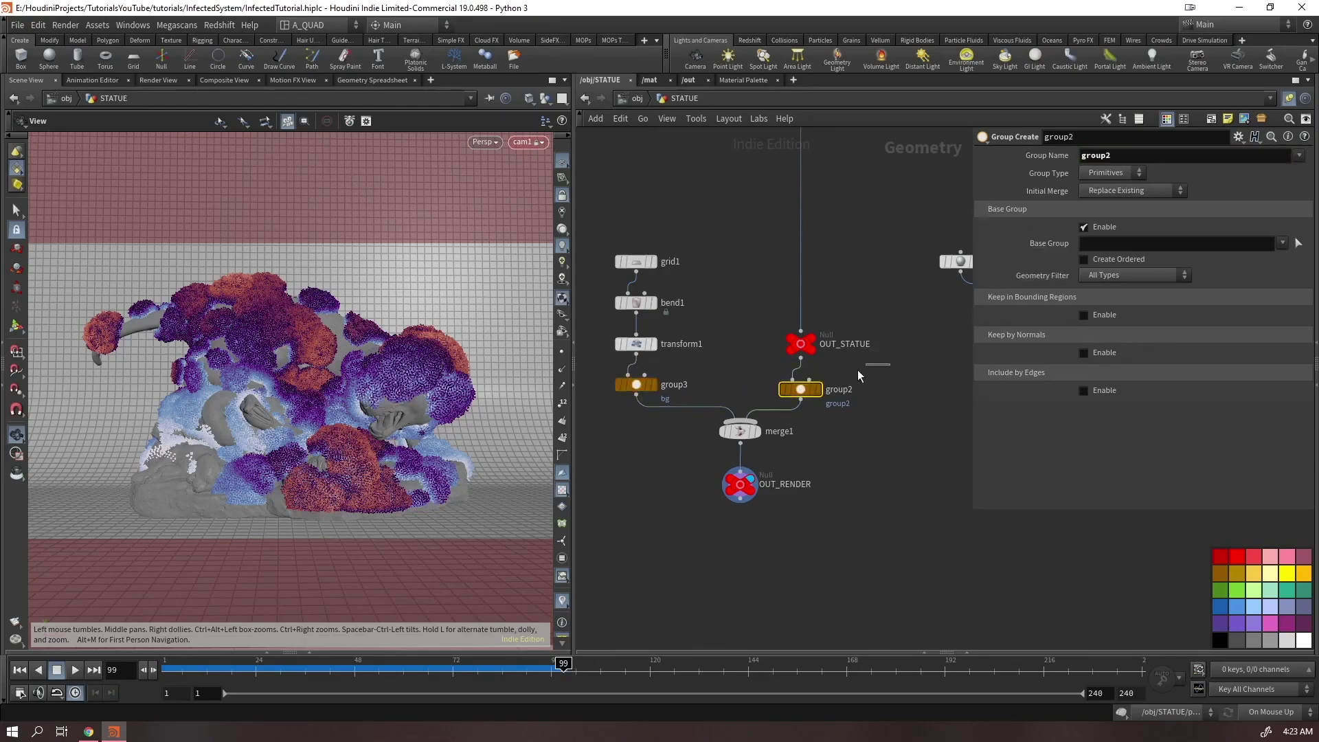
pyautogui.doubleClick(1125, 155)
pyautogui.write('statue')
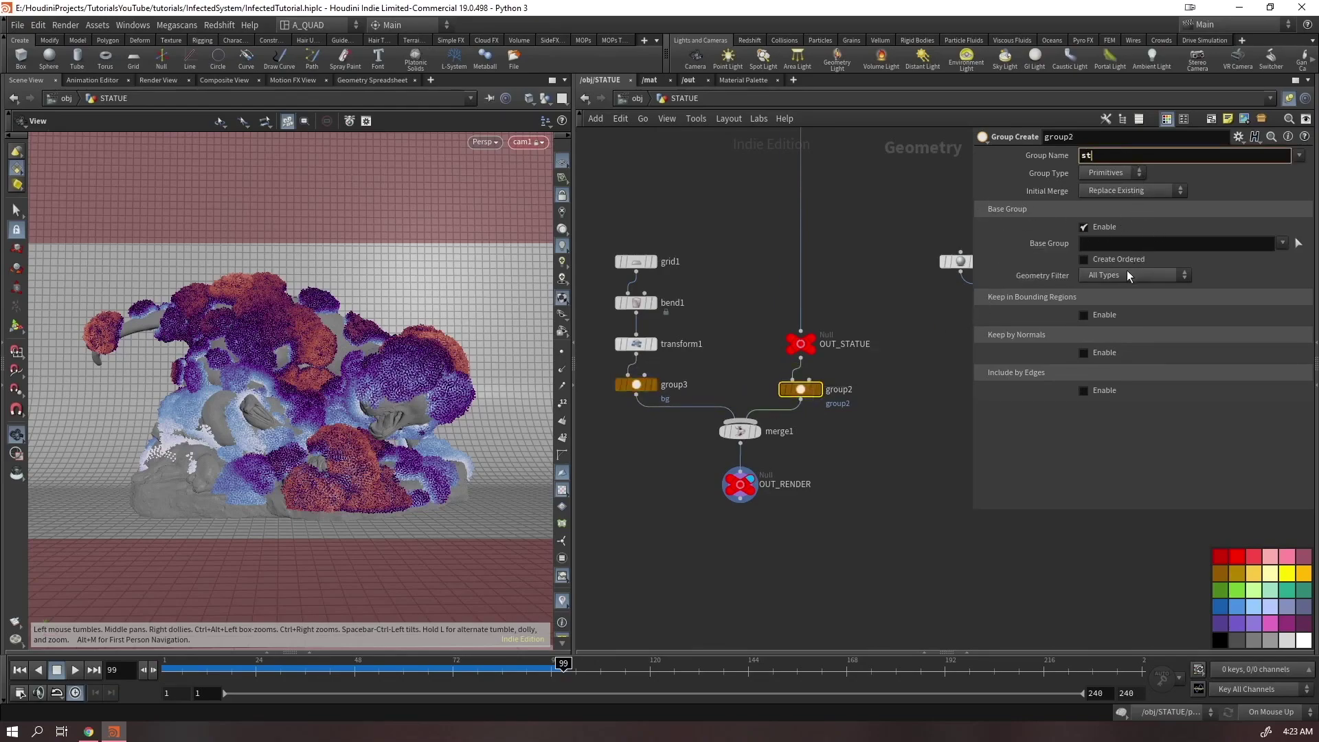
pyautogui.press('Return')
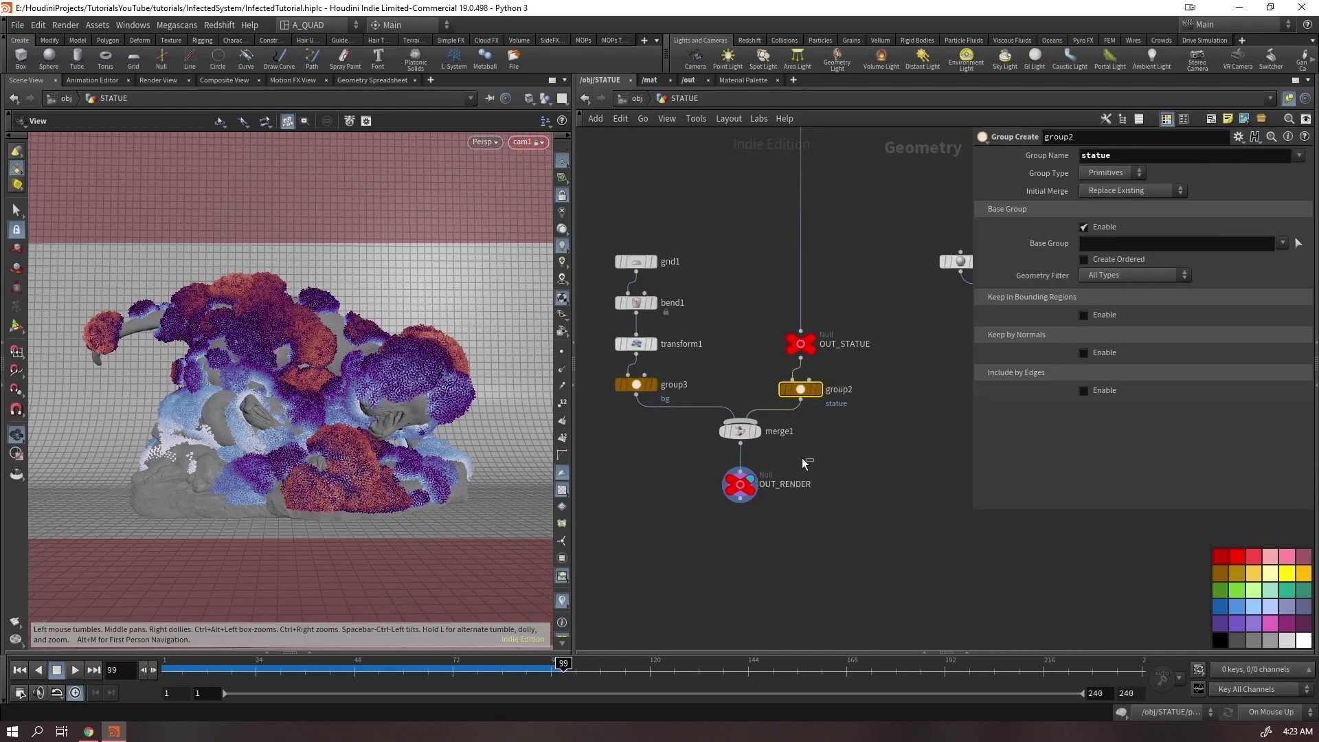
# Insert a Material node between merge1 and OUT_RENDER with two material entries, assigning the second one to the statue group
pyautogui.press('Tab')
pyautogui.write('materi')
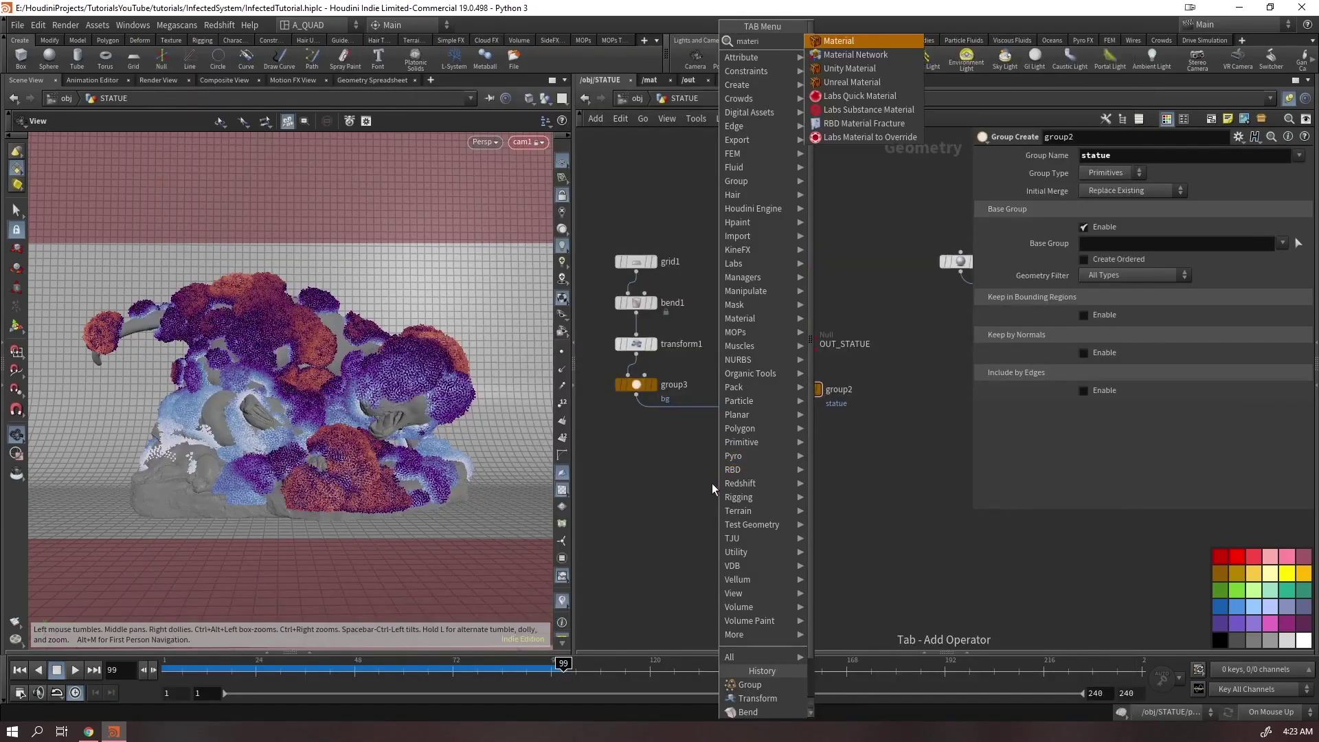
pyautogui.press('Return')
pyautogui.click(708, 492)
pyautogui.click(1272, 241)
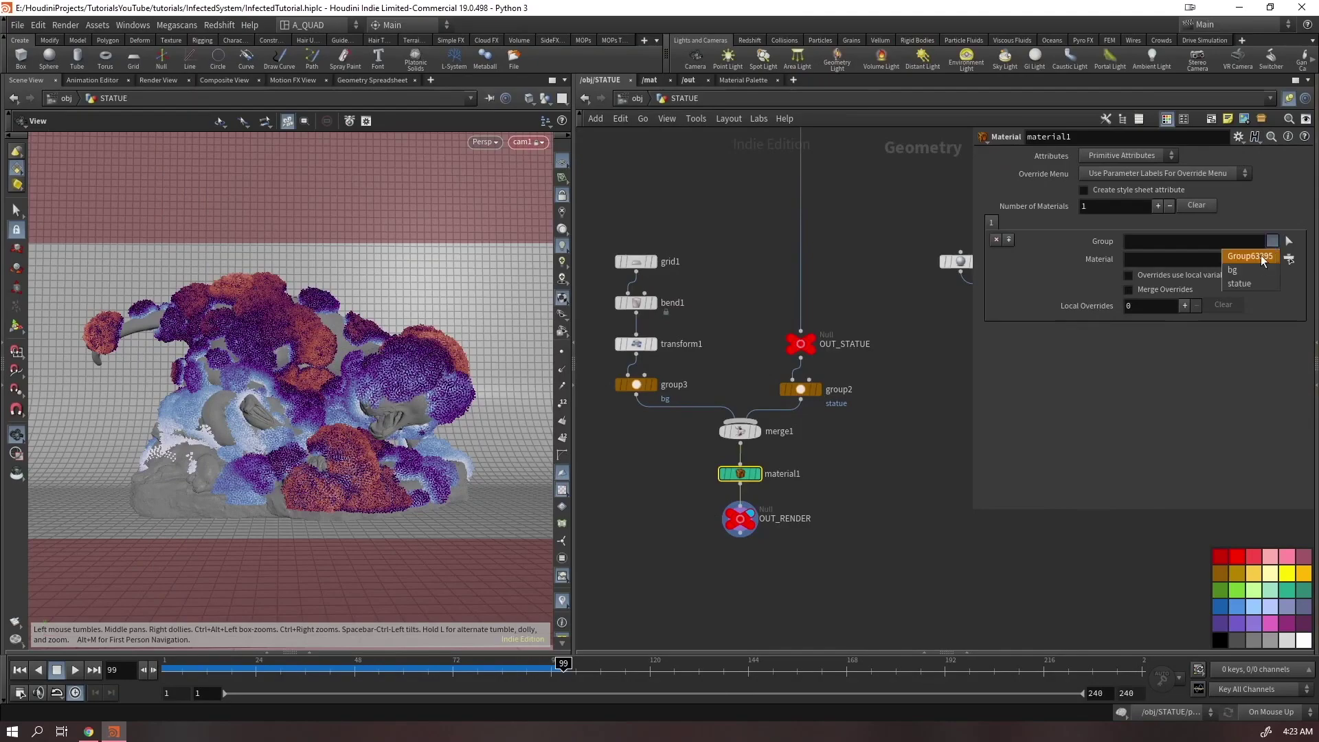
pyautogui.click(1244, 255)
pyautogui.click(1009, 240)
pyautogui.click(1273, 241)
pyautogui.click(1240, 284)
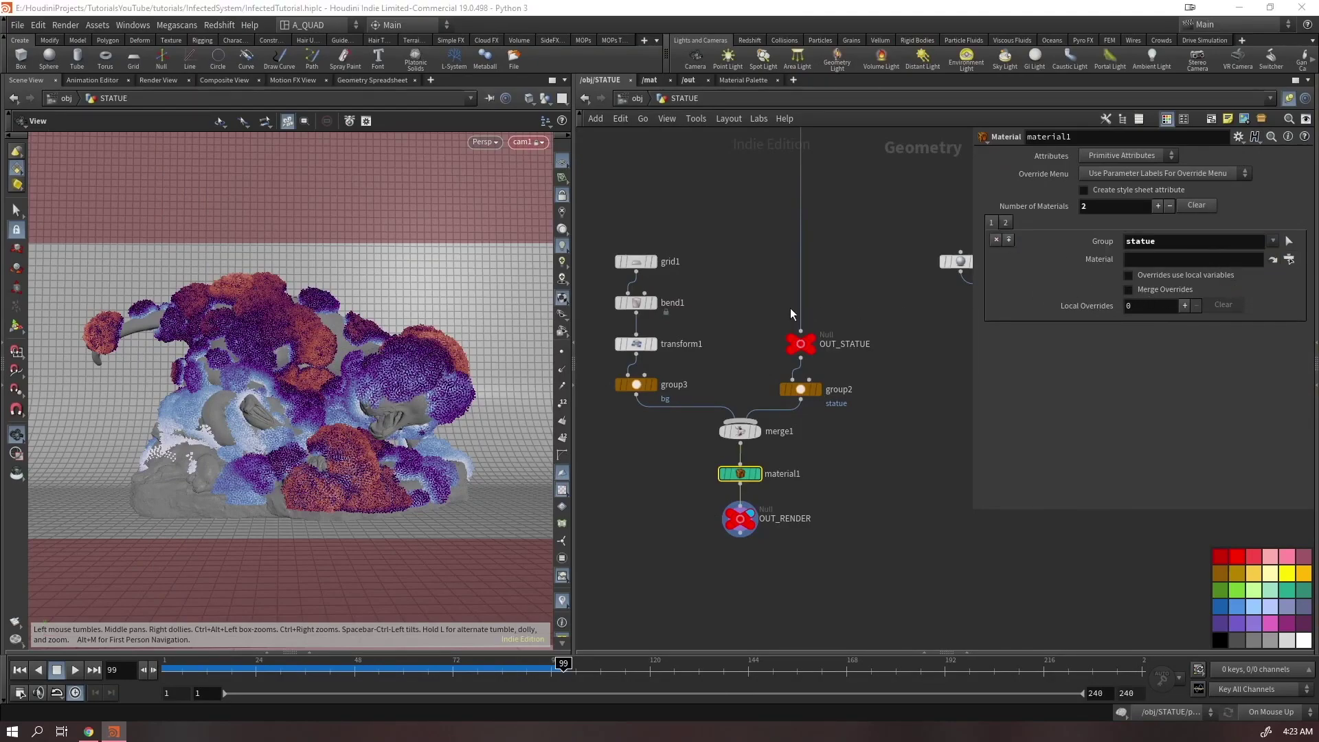
# Examine the node info of matchsize1 and file1 at the start of the network for the origin of the extra primitive group
pyautogui.moveTo(809, 315); pyautogui.dragTo(695, 580, button='middle')
pyautogui.scroll(-3, 737, 431)
pyautogui.moveTo(710, 456); pyautogui.dragTo(657, 568, button='middle')
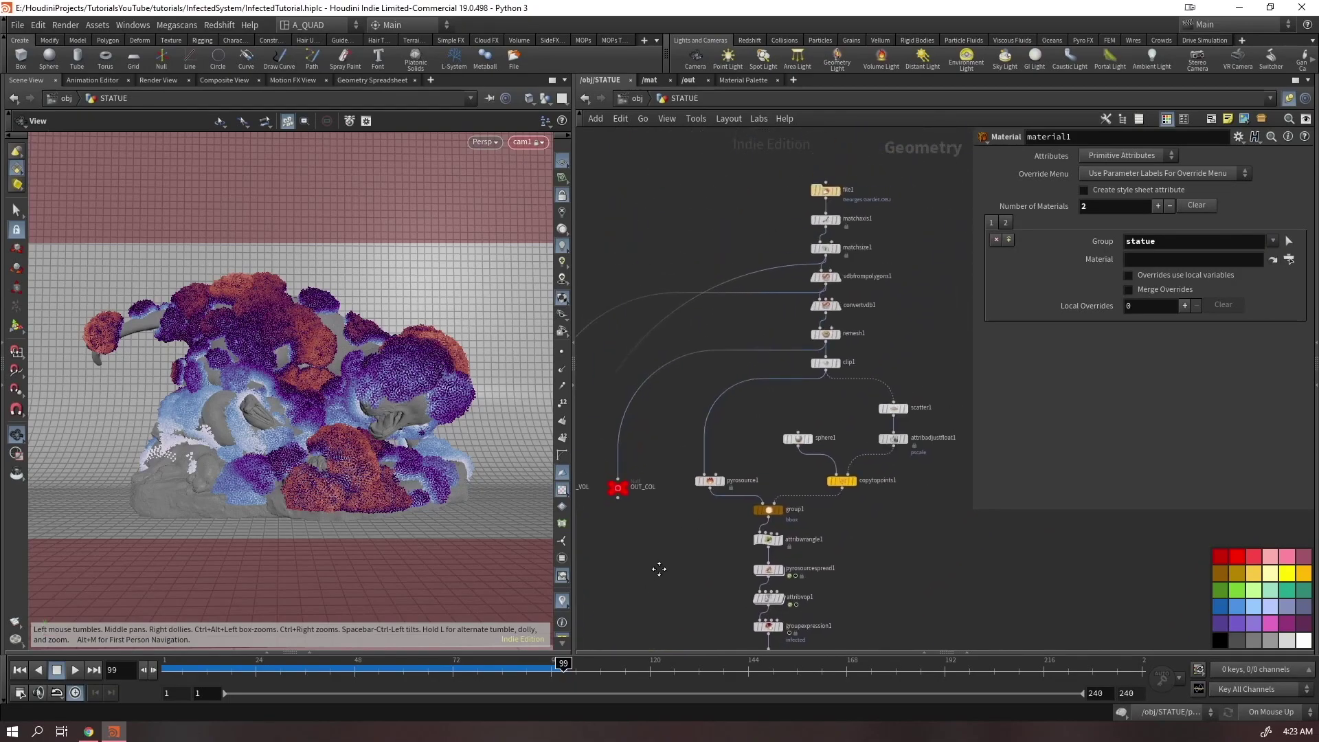
pyautogui.middleClick(825, 254)
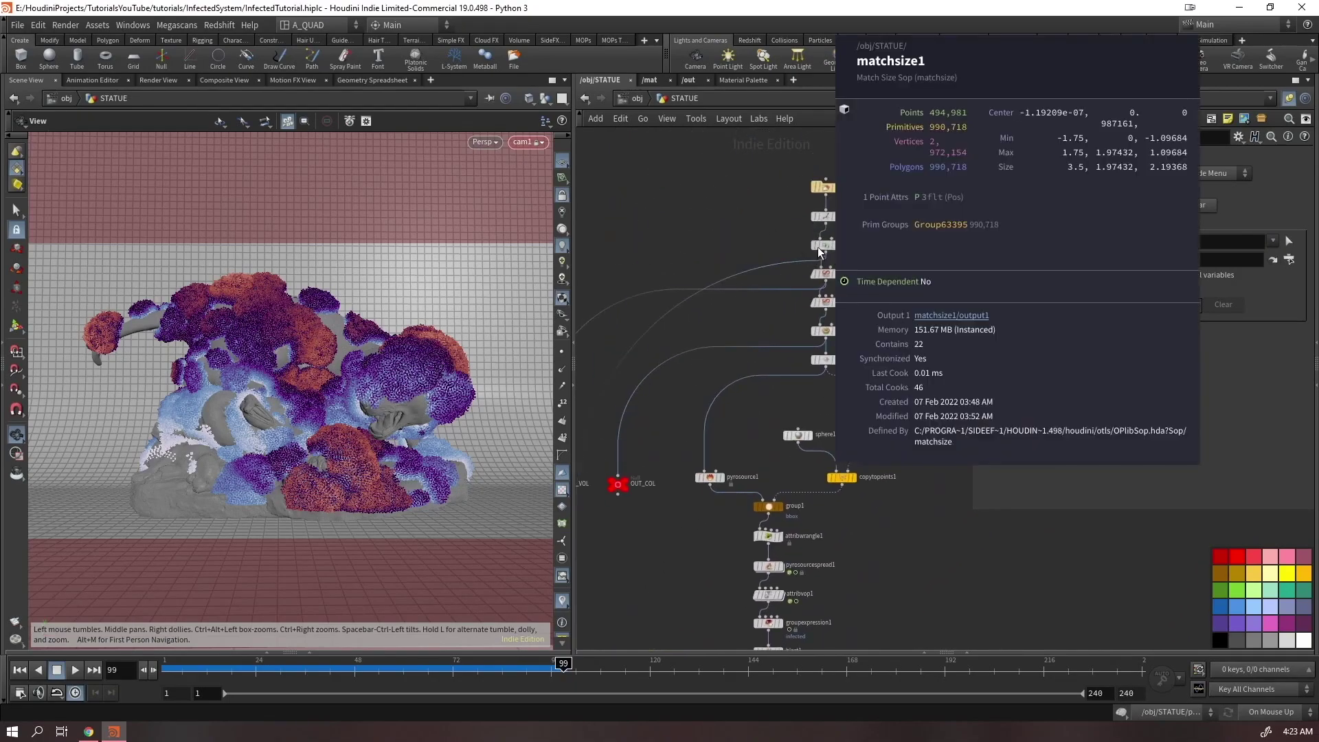
pyautogui.click(825, 187)
pyautogui.scroll(2, 824, 189)
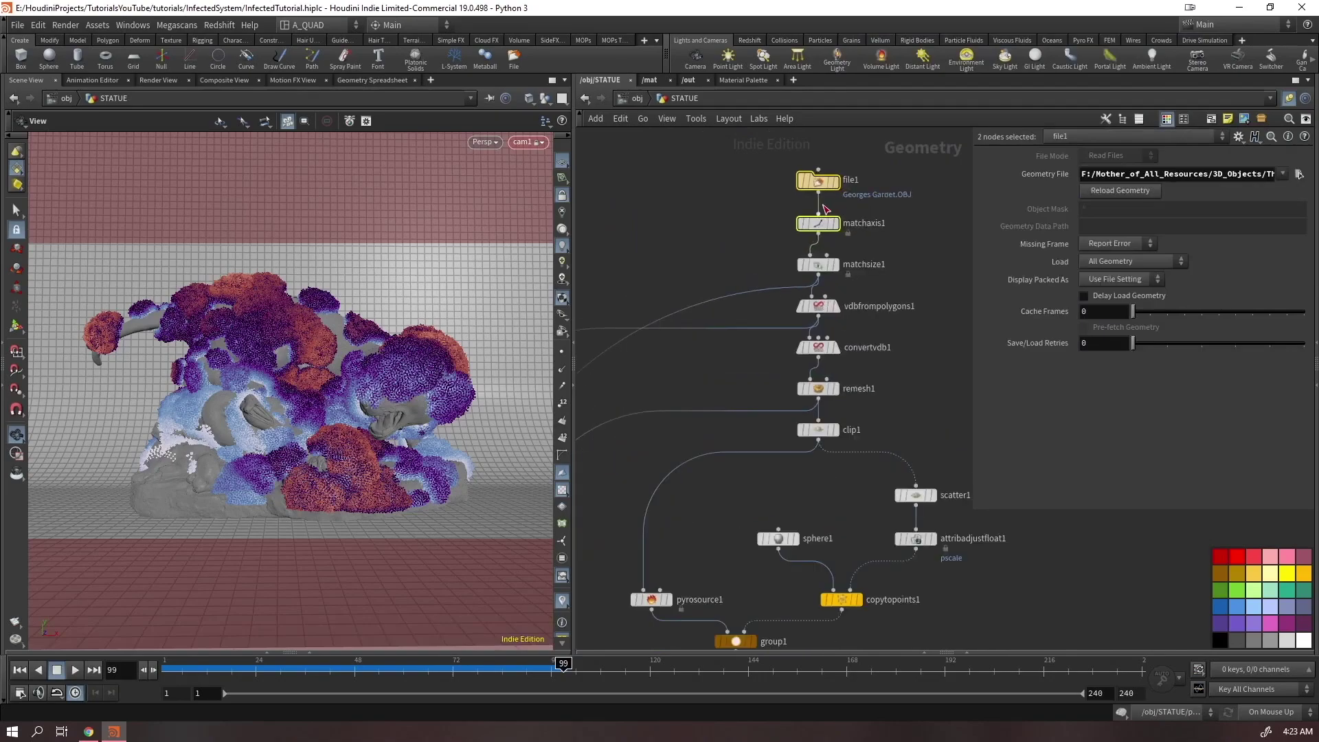
pyautogui.middleClick(823, 187)
pyautogui.moveTo(788, 212); pyautogui.dragTo(780, 261, button='middle')
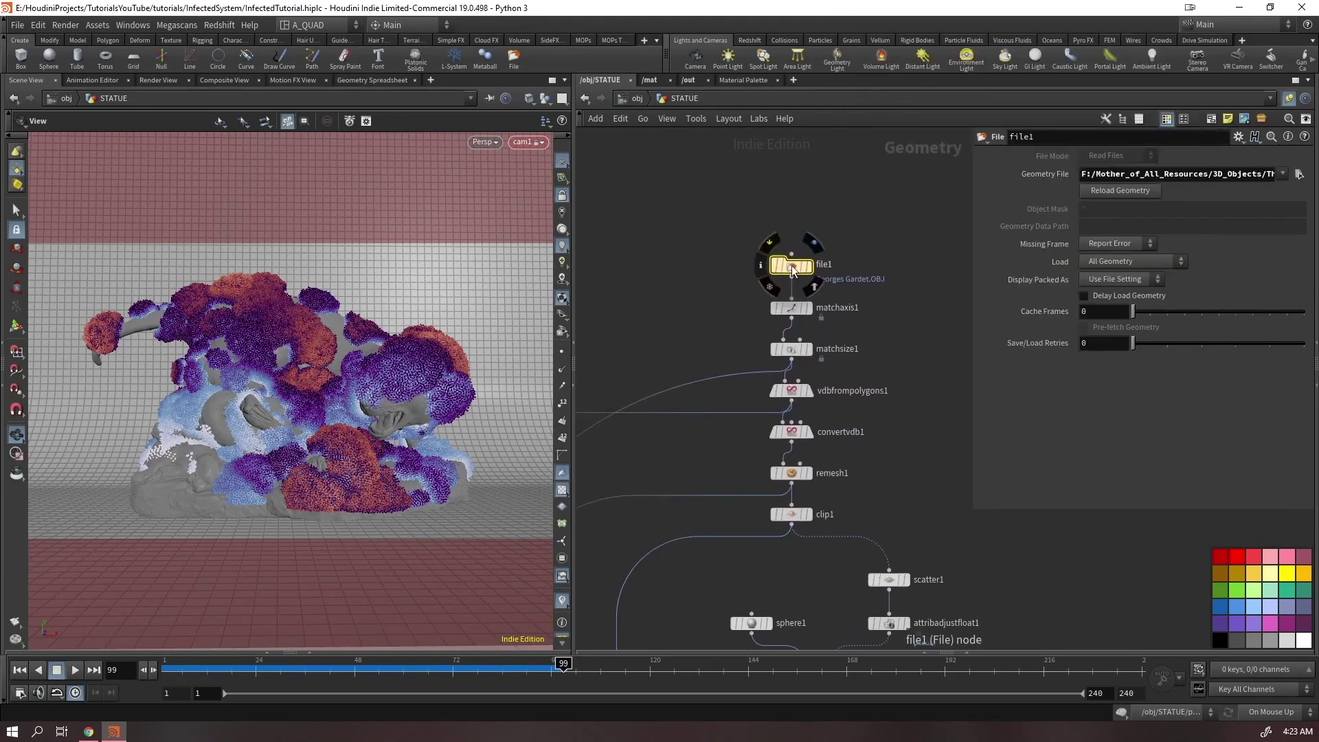
# Insert a Group Delete node between file1 and matchaxis1, set it to delete Group63395 and display its result
pyautogui.moveTo(792, 265); pyautogui.dragTo(791, 194)
pyautogui.press('Tab')
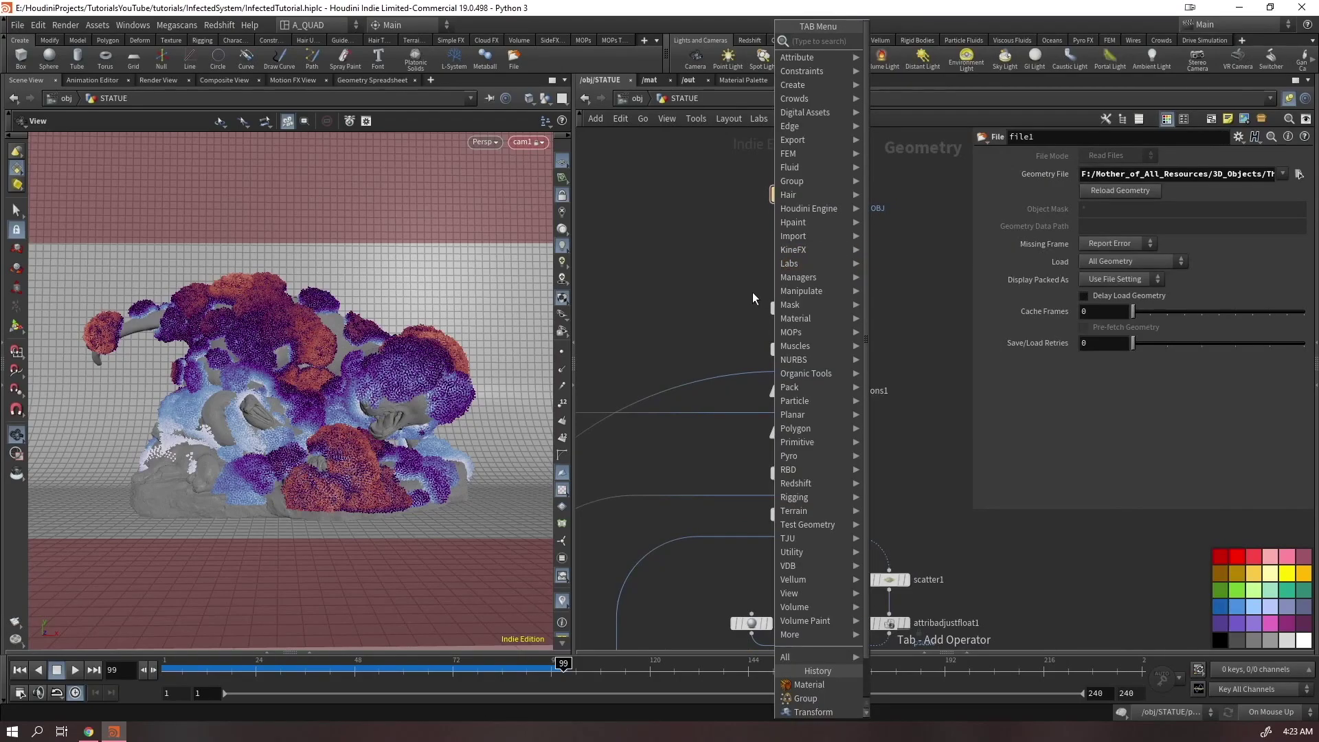
pyautogui.click(729, 327)
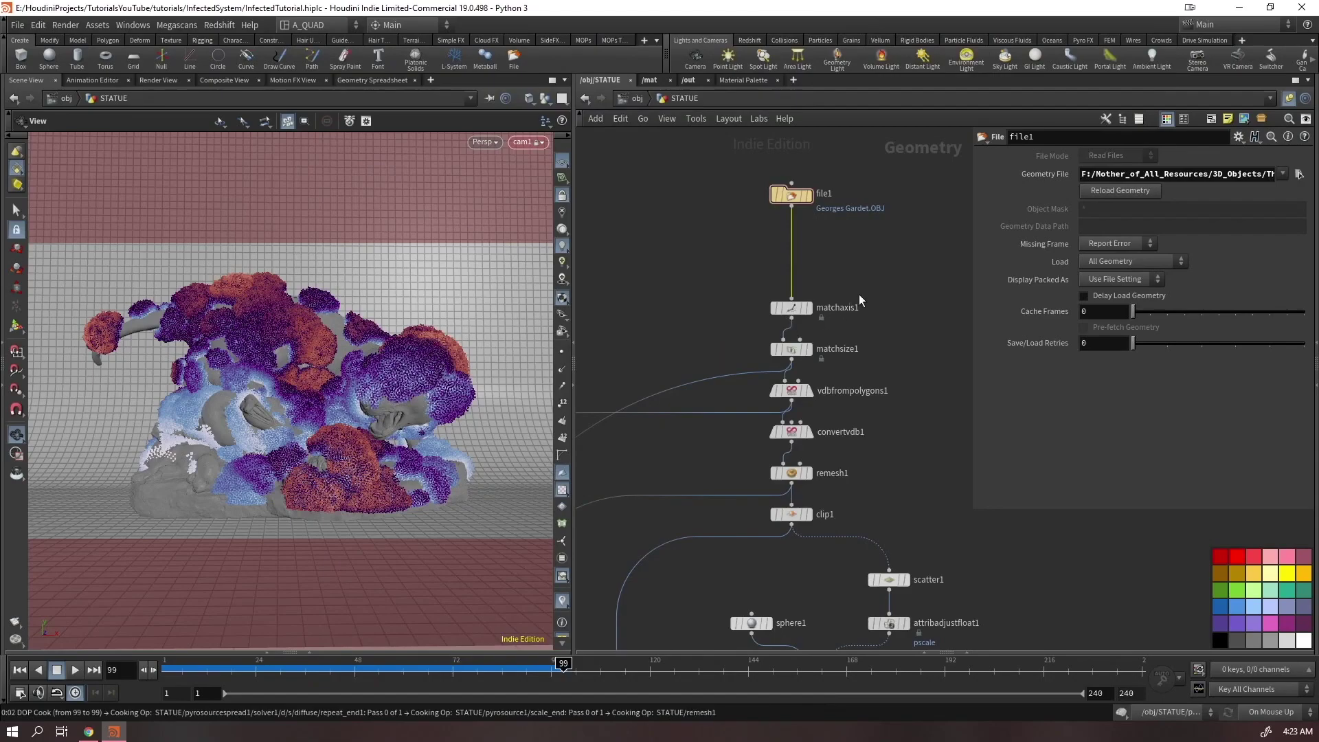
pyautogui.click(871, 278)
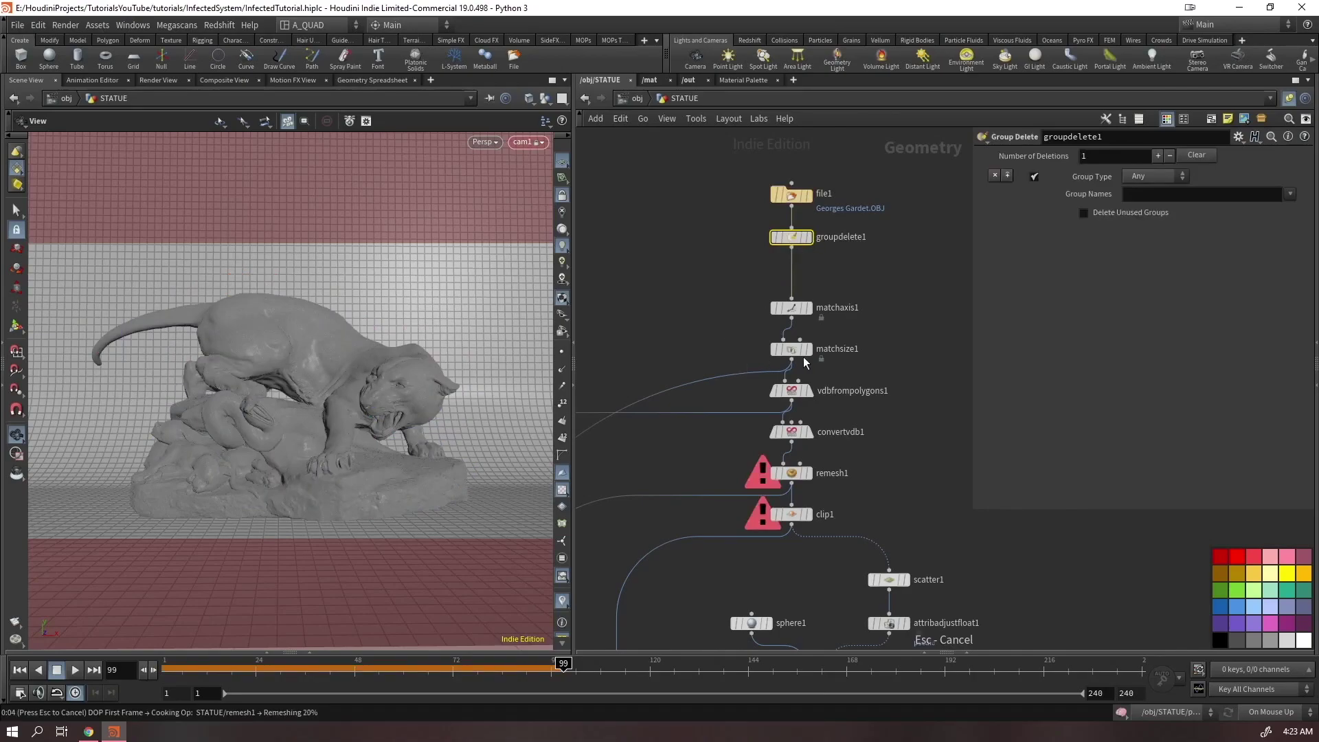
pyautogui.press('Escape')
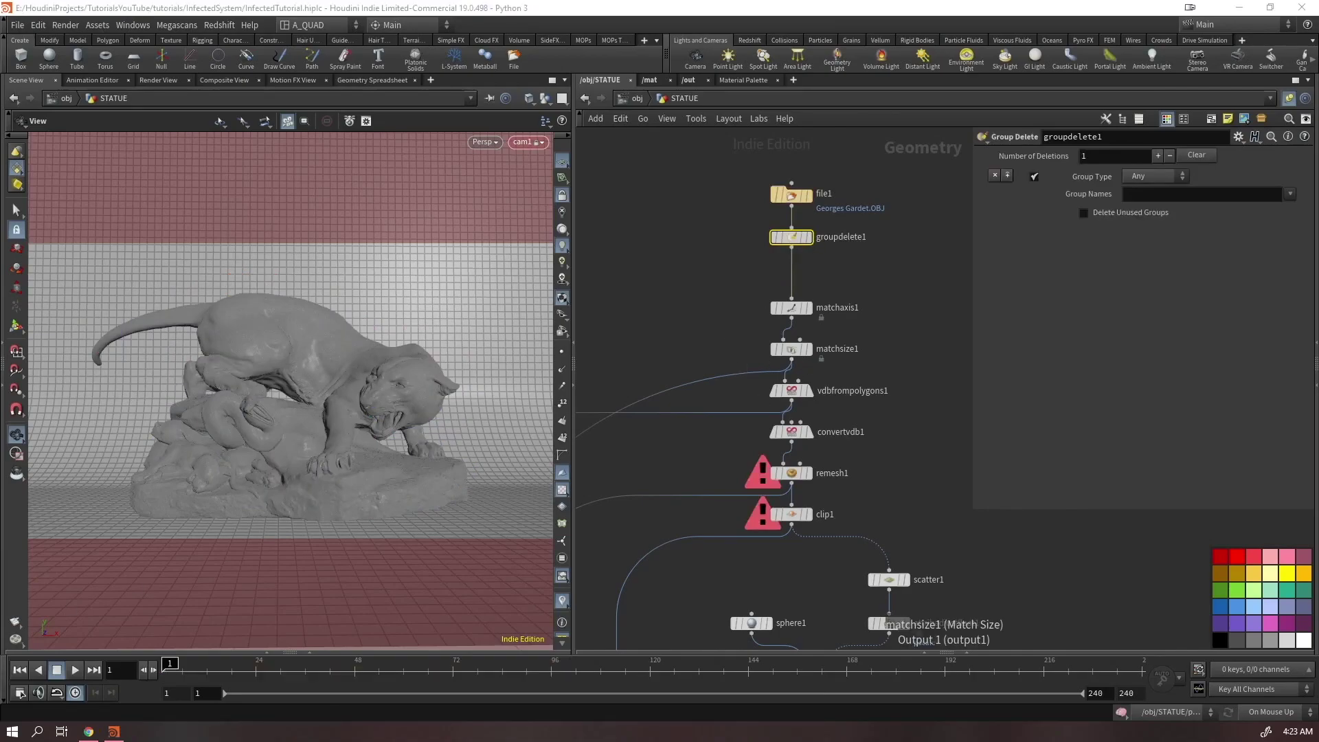
pyautogui.click(811, 237)
pyautogui.click(1290, 194)
pyautogui.click(1269, 208)
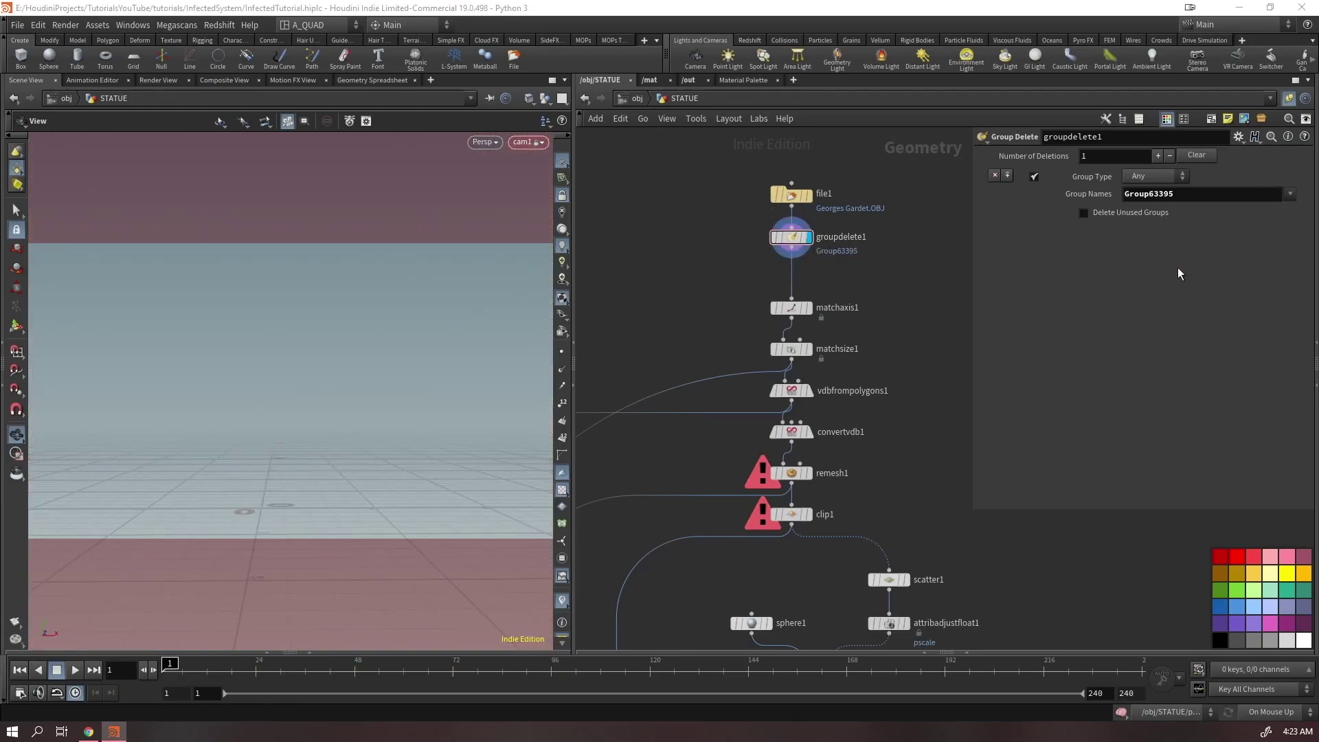
# Space file1, groupdelete1 and matchaxis1 evenly above matchsize1 and recook remesh1
pyautogui.moveTo(871, 171); pyautogui.dragTo(757, 314)
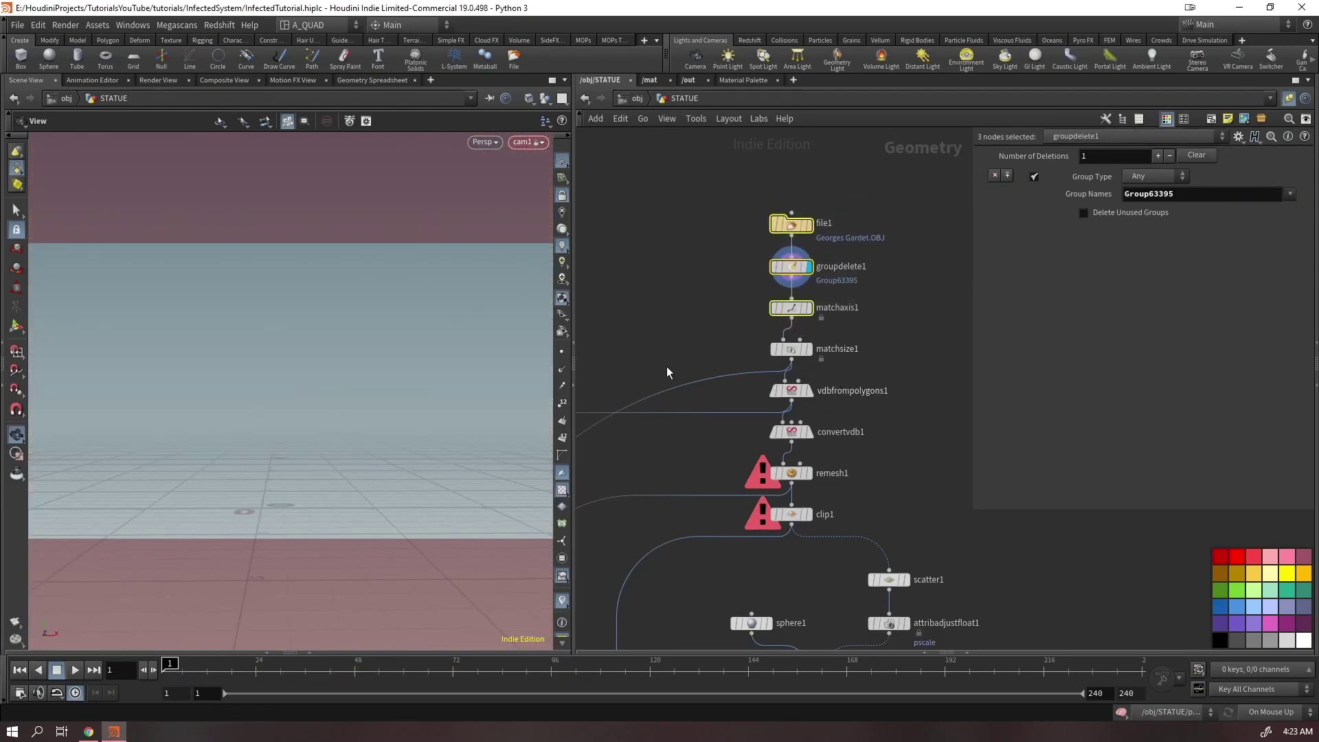
pyautogui.scroll(1, 671, 371)
pyautogui.moveTo(671, 371); pyautogui.dragTo(697, 210, button='middle')
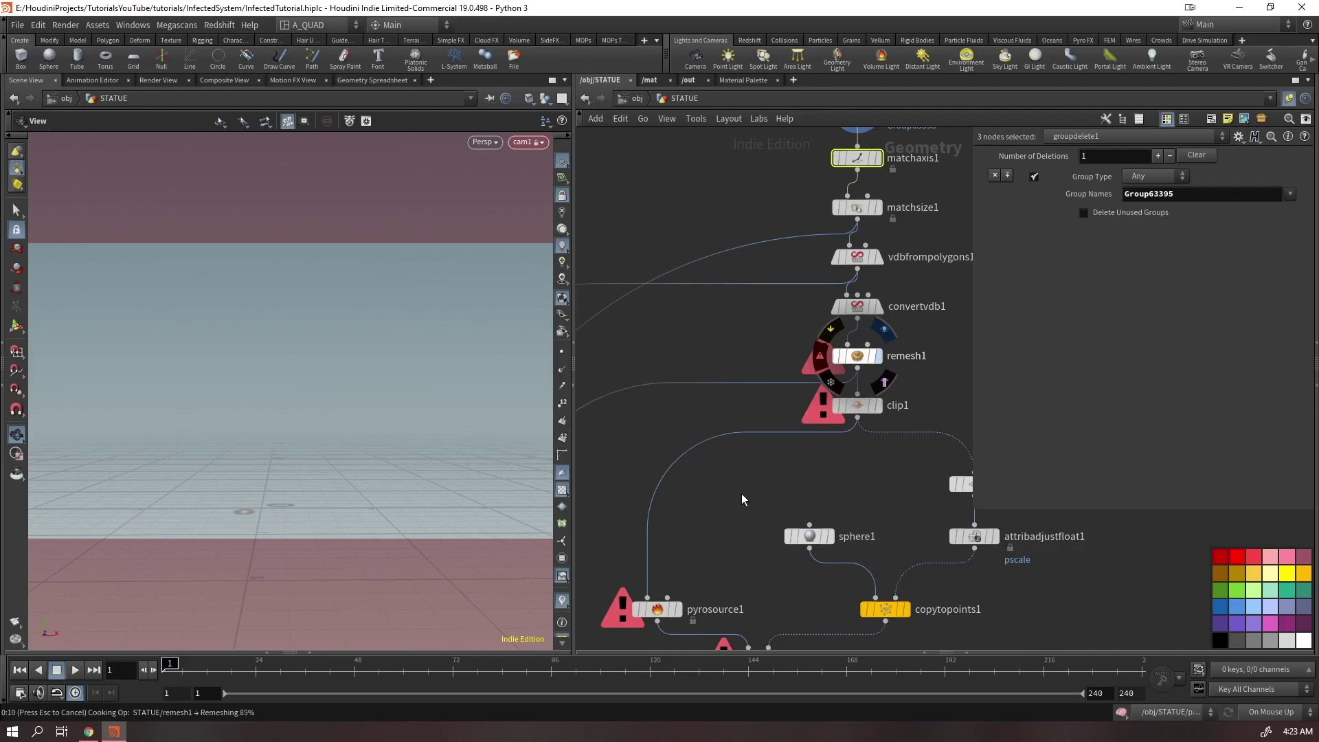
# Display the clean1 node and check the spread of infected points at frames 12 and 48
pyautogui.moveTo(743, 496); pyautogui.dragTo(813, 245, button='middle')
pyautogui.scroll(-5, 657, 529)
pyautogui.scroll(4, 851, 440)
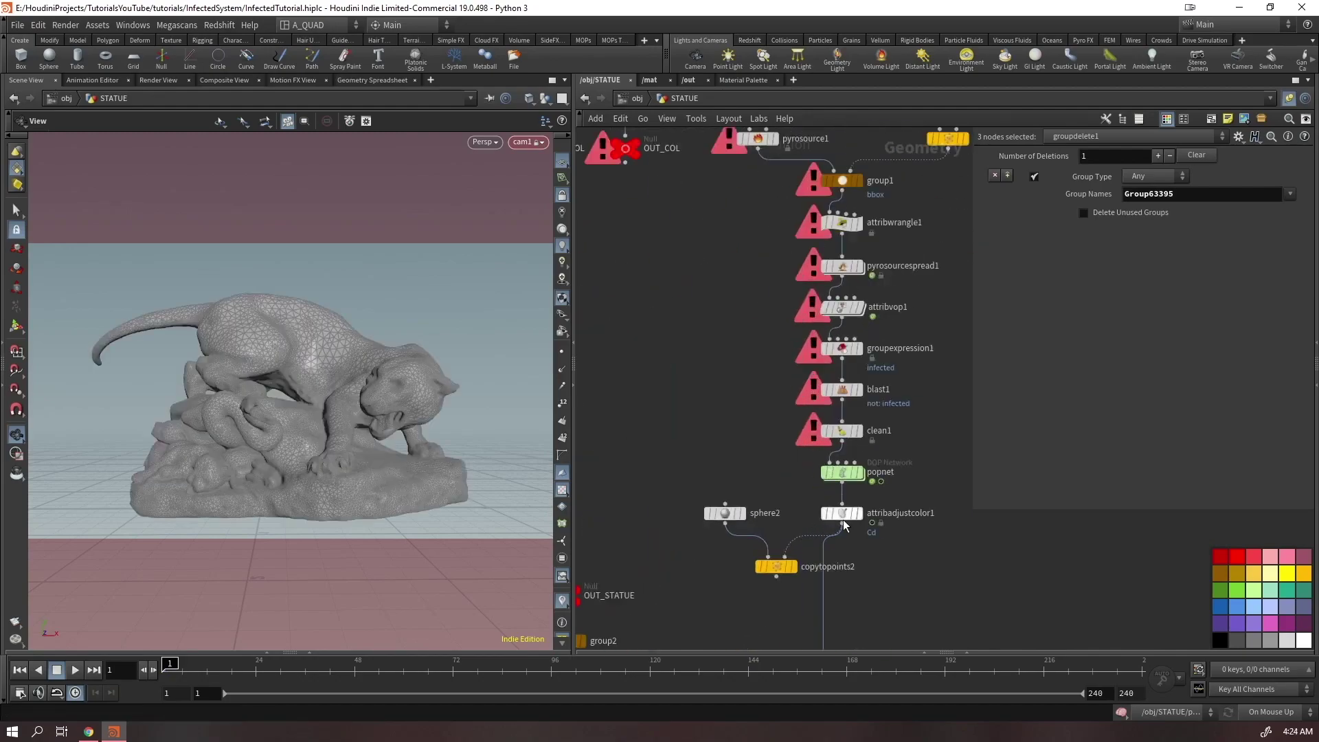
pyautogui.doubleClick(879, 431)
pyautogui.click(859, 431)
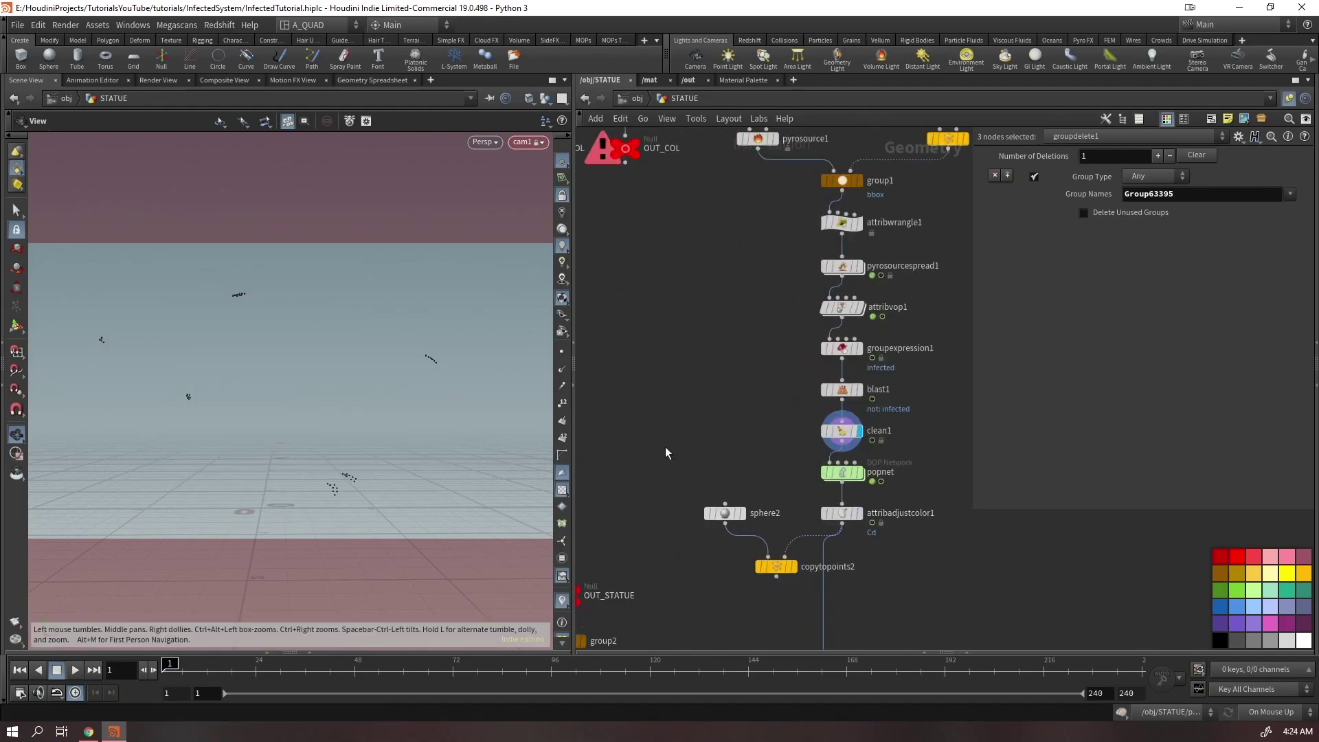
pyautogui.click(207, 670)
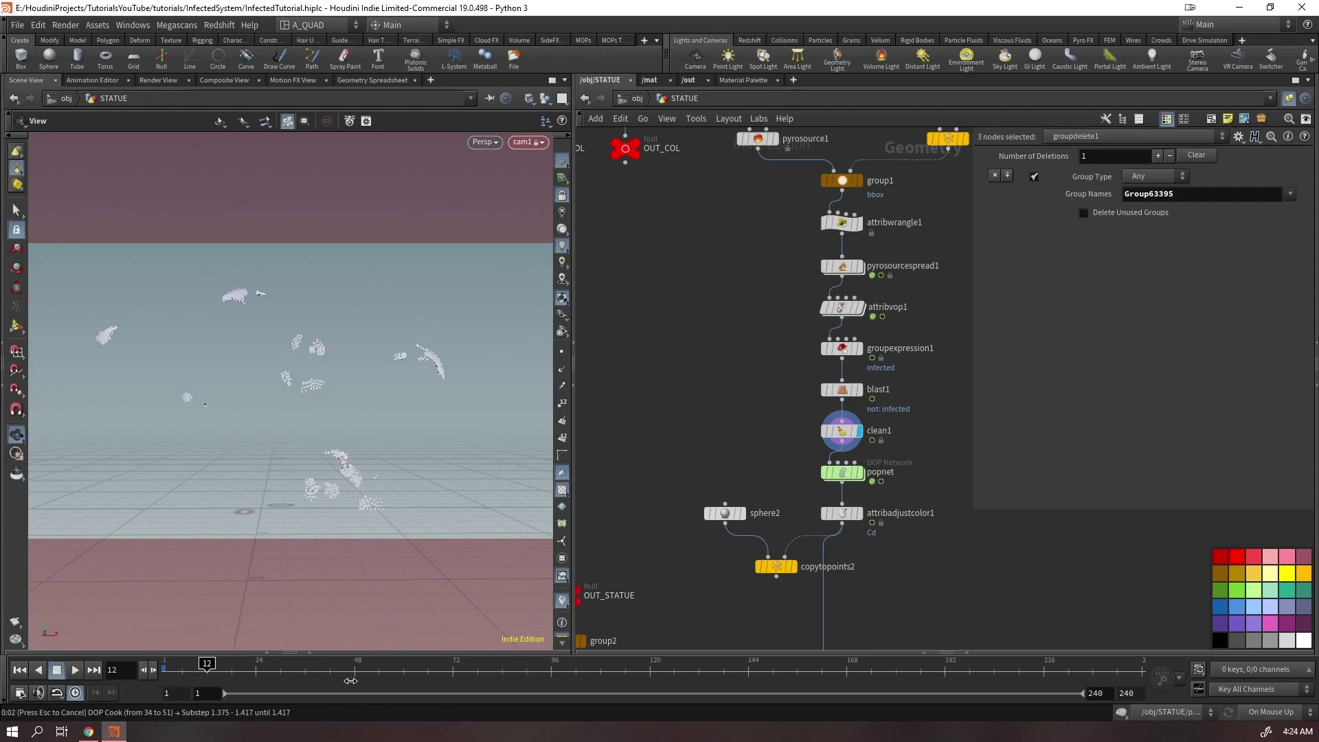
pyautogui.click(354, 667)
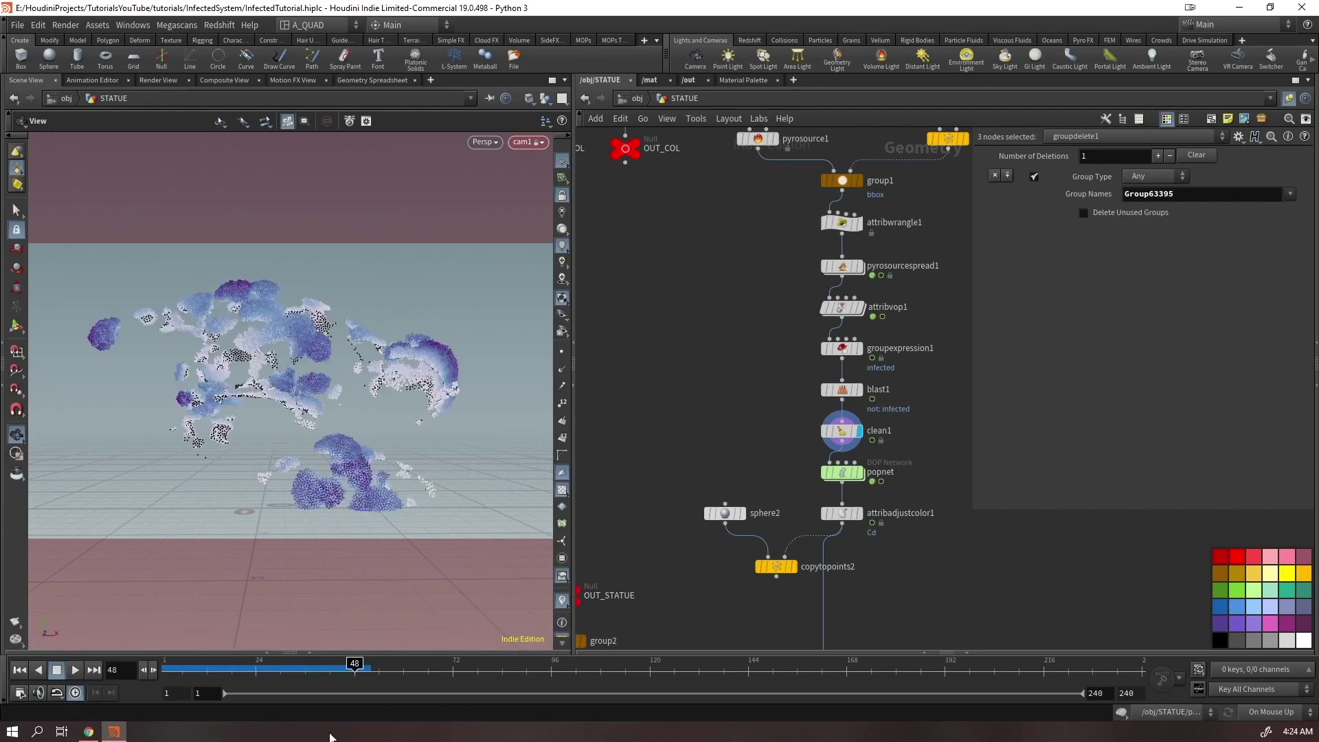
# Display the OUT_RENDER result at frame 72 and unlock cam1 from the view
pyautogui.moveTo(678, 407); pyautogui.dragTo(774, 414, button='middle')
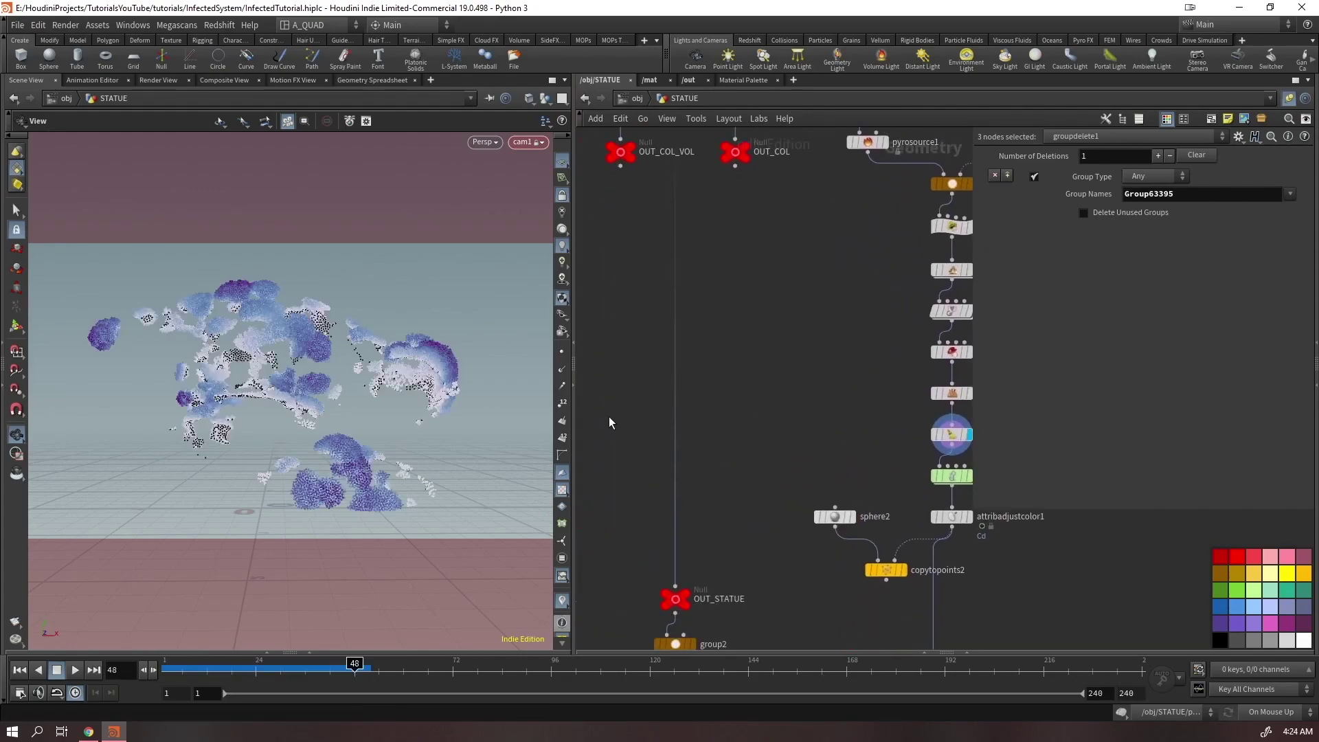
pyautogui.click(452, 672)
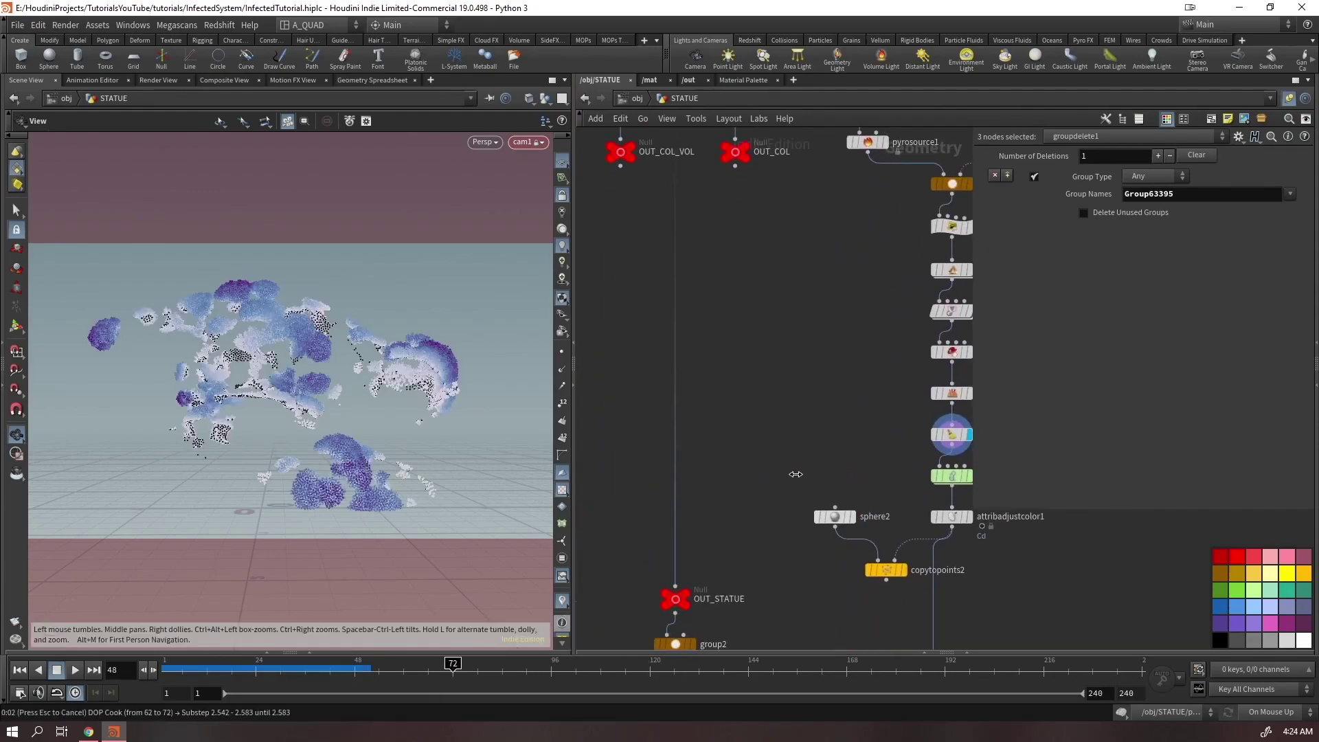
pyautogui.moveTo(796, 476); pyautogui.dragTo(824, 106, button='middle')
pyautogui.click(650, 406)
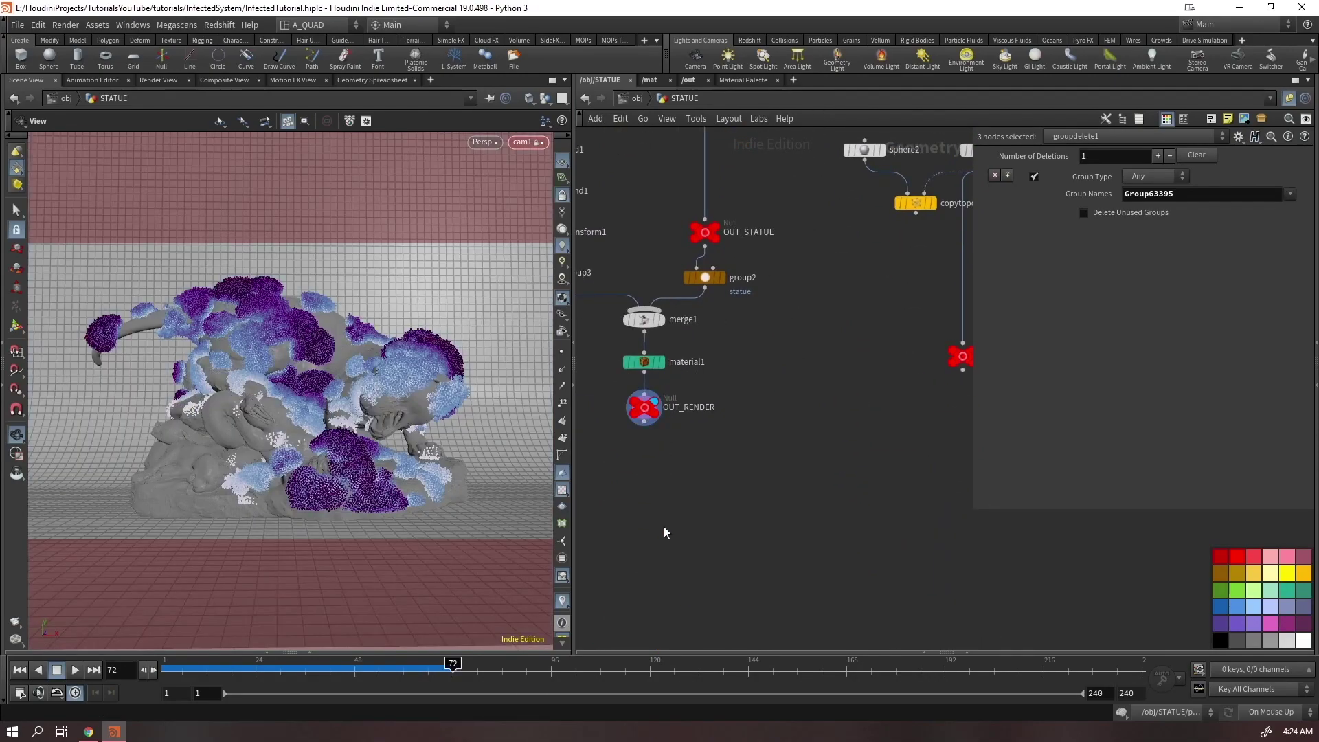
pyautogui.moveTo(698, 540); pyautogui.dragTo(699, 536)
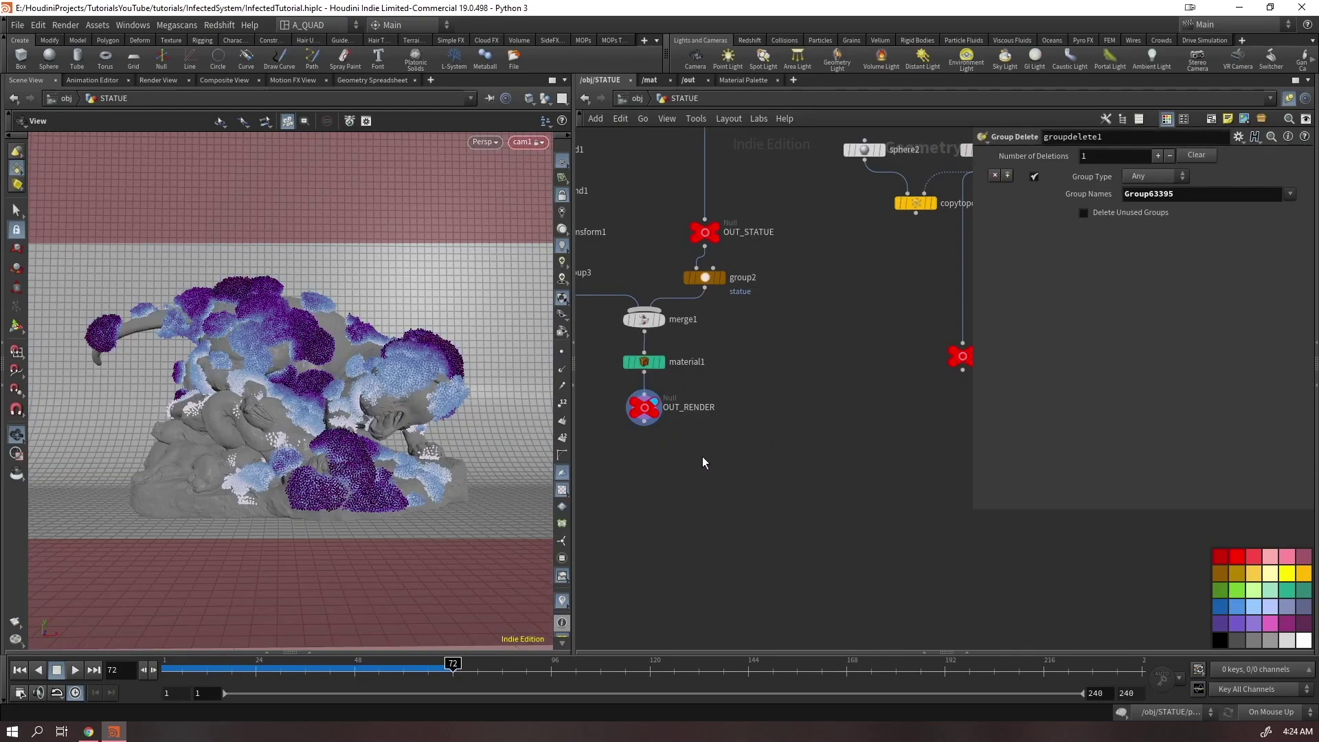
pyautogui.click(562, 195)
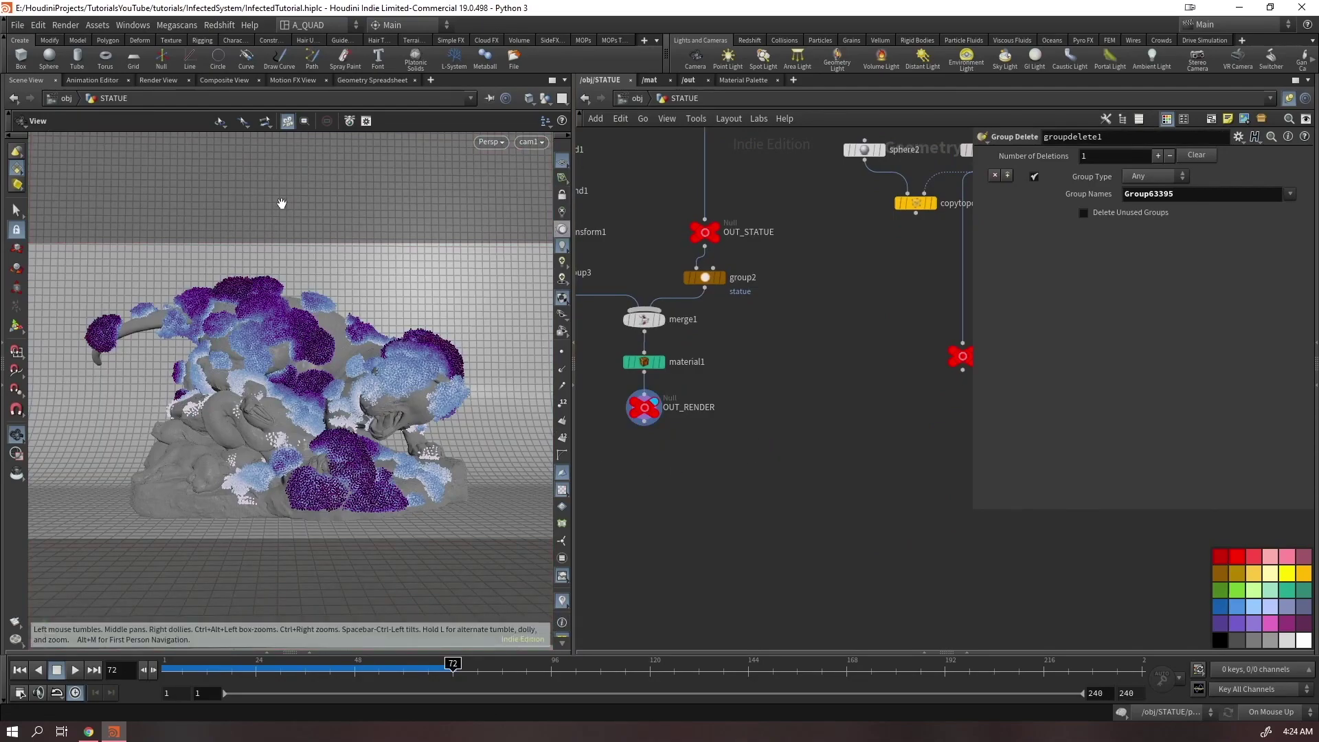
# Move the OUT_GRAINS node further down the network, level with OUT_RENDER
pyautogui.moveTo(854, 274); pyautogui.dragTo(755, 425, button='middle')
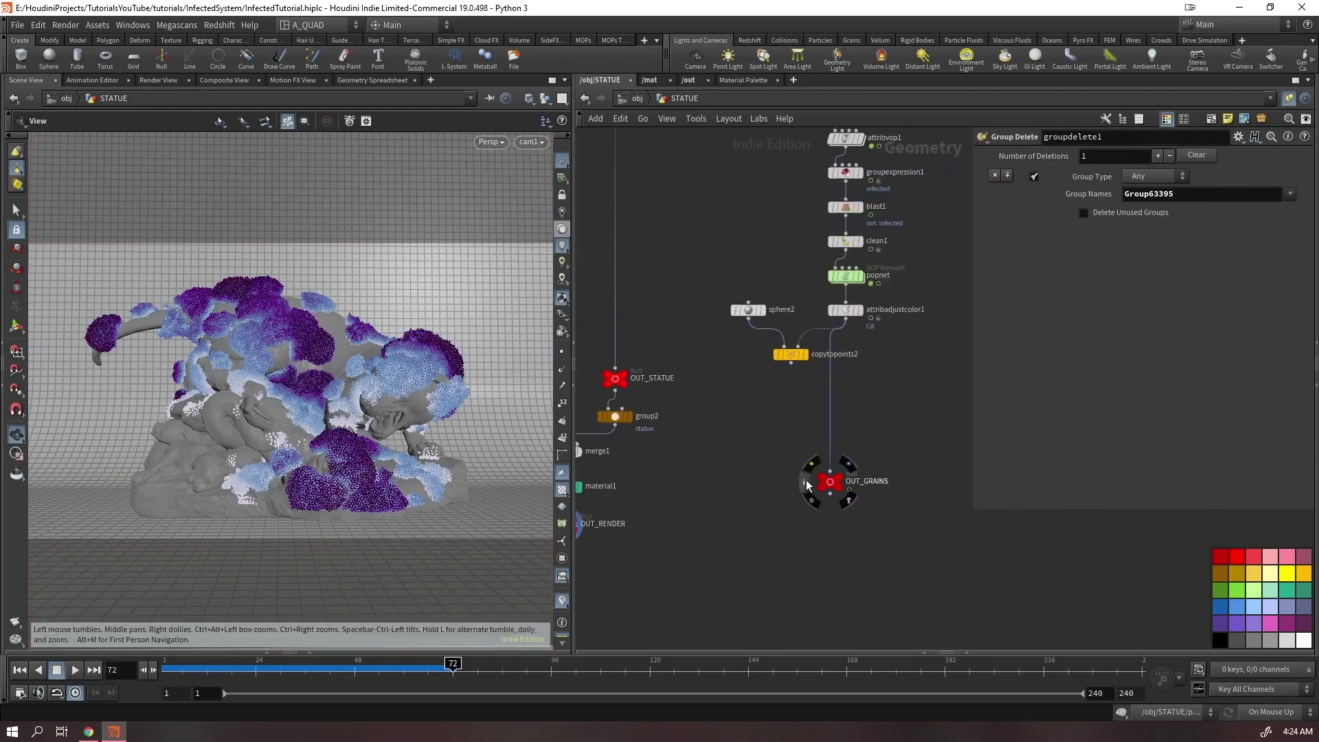
pyautogui.scroll(-3, 805, 480)
pyautogui.moveTo(830, 472); pyautogui.dragTo(834, 514)
# Apply the Grayscale preset to the color ramp of attribadjustcolor1
pyautogui.click(886, 361)
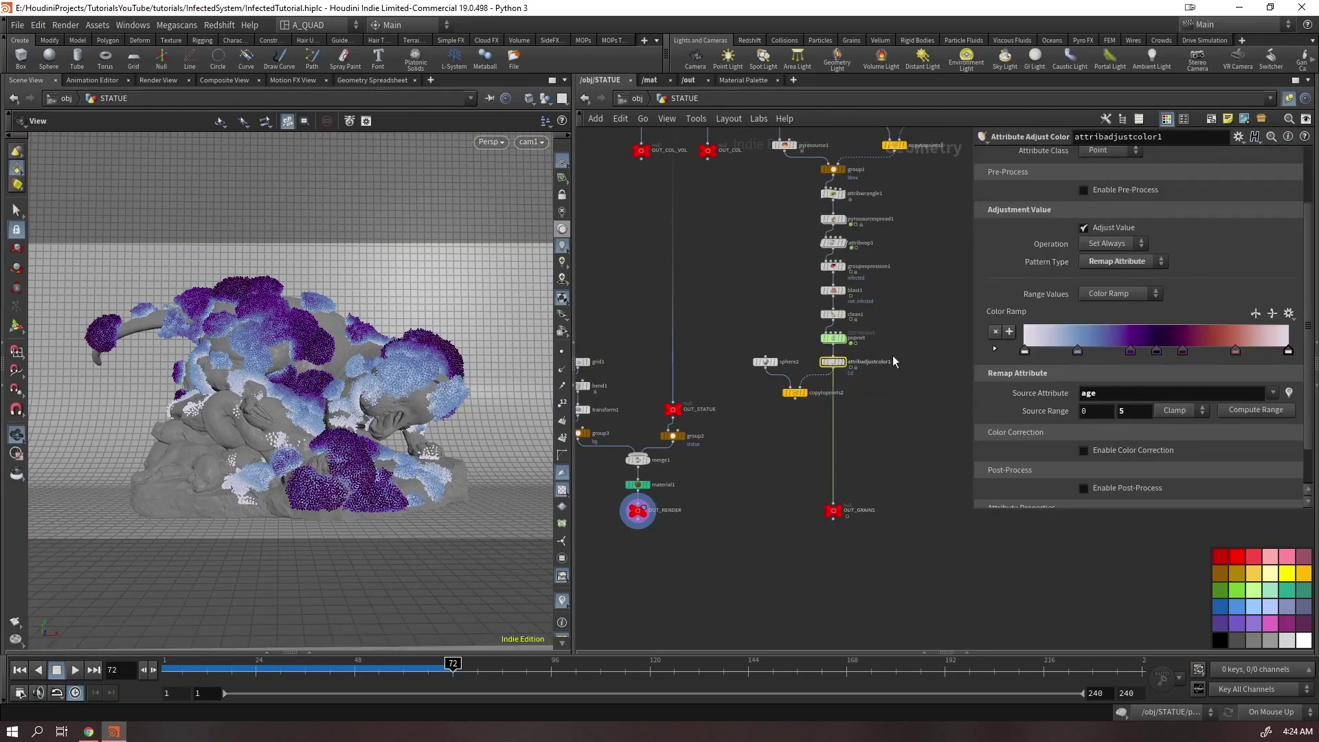
pyautogui.click(1288, 313)
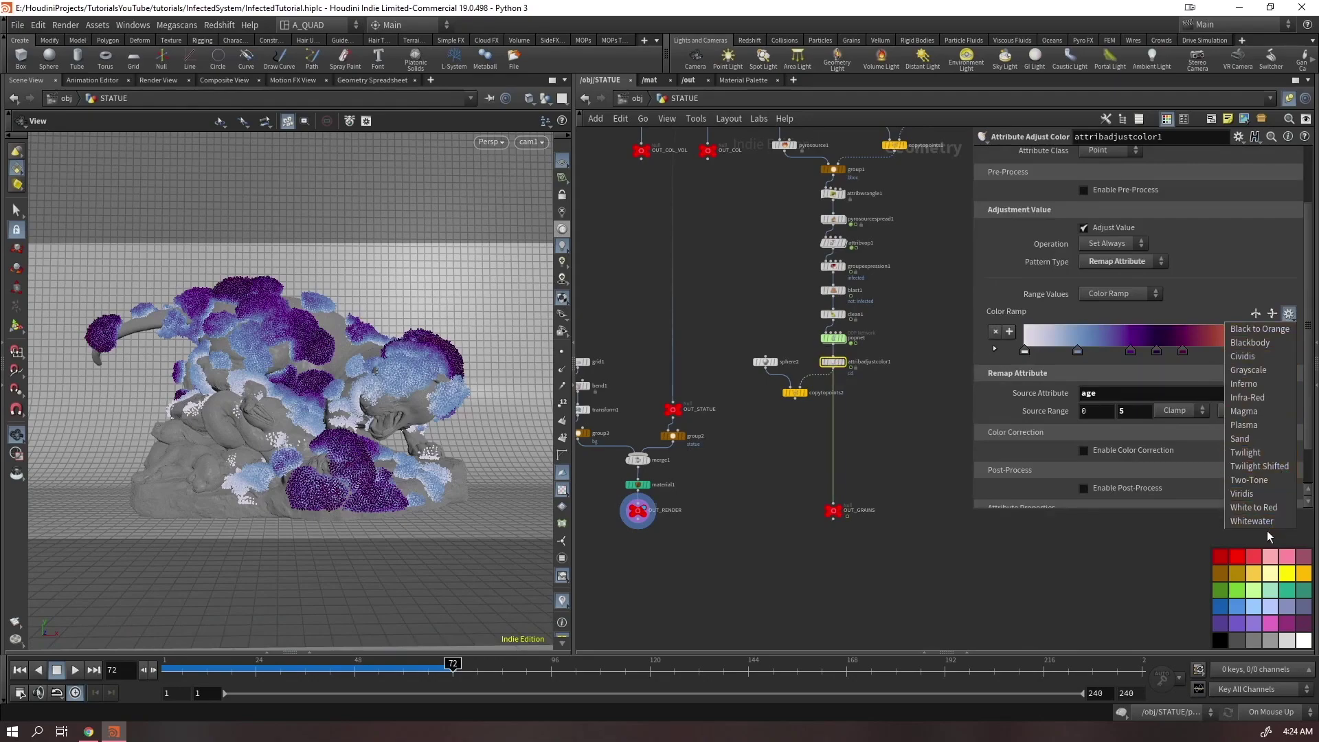
pyautogui.click(1075, 368)
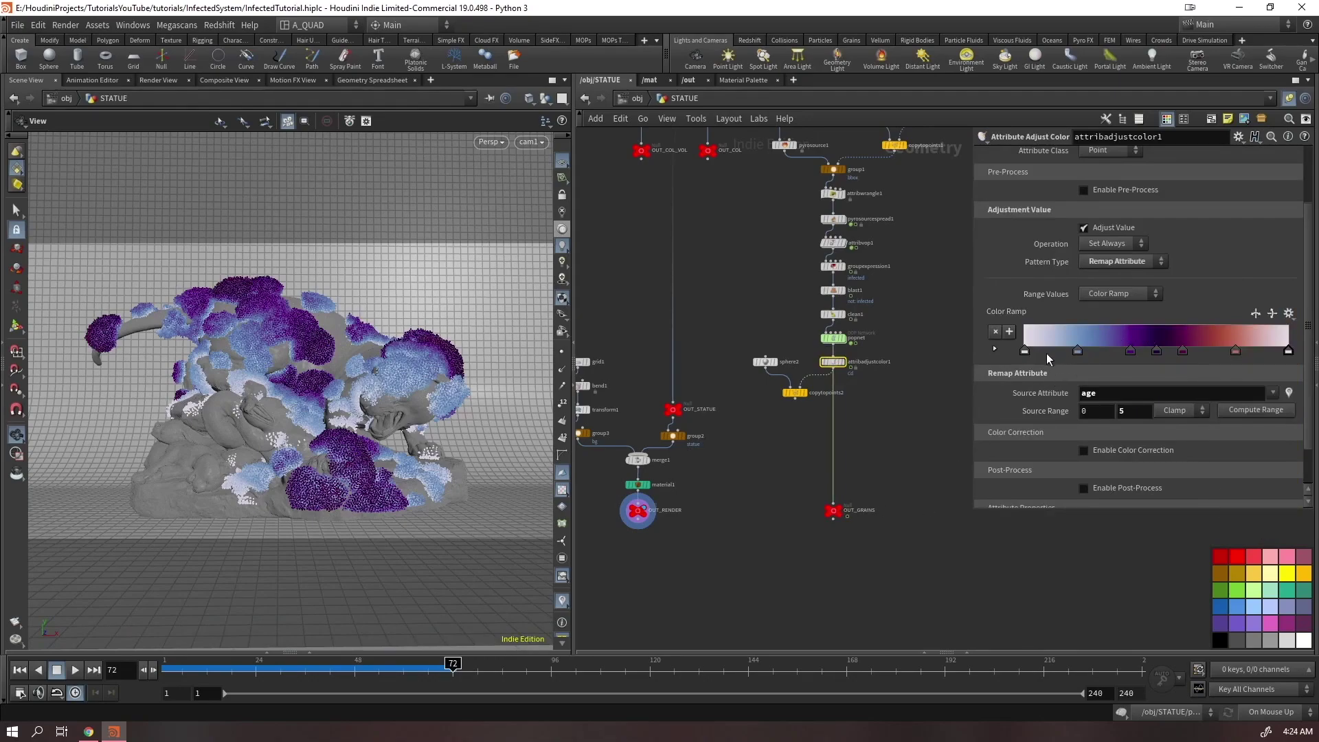
pyautogui.click(1288, 314)
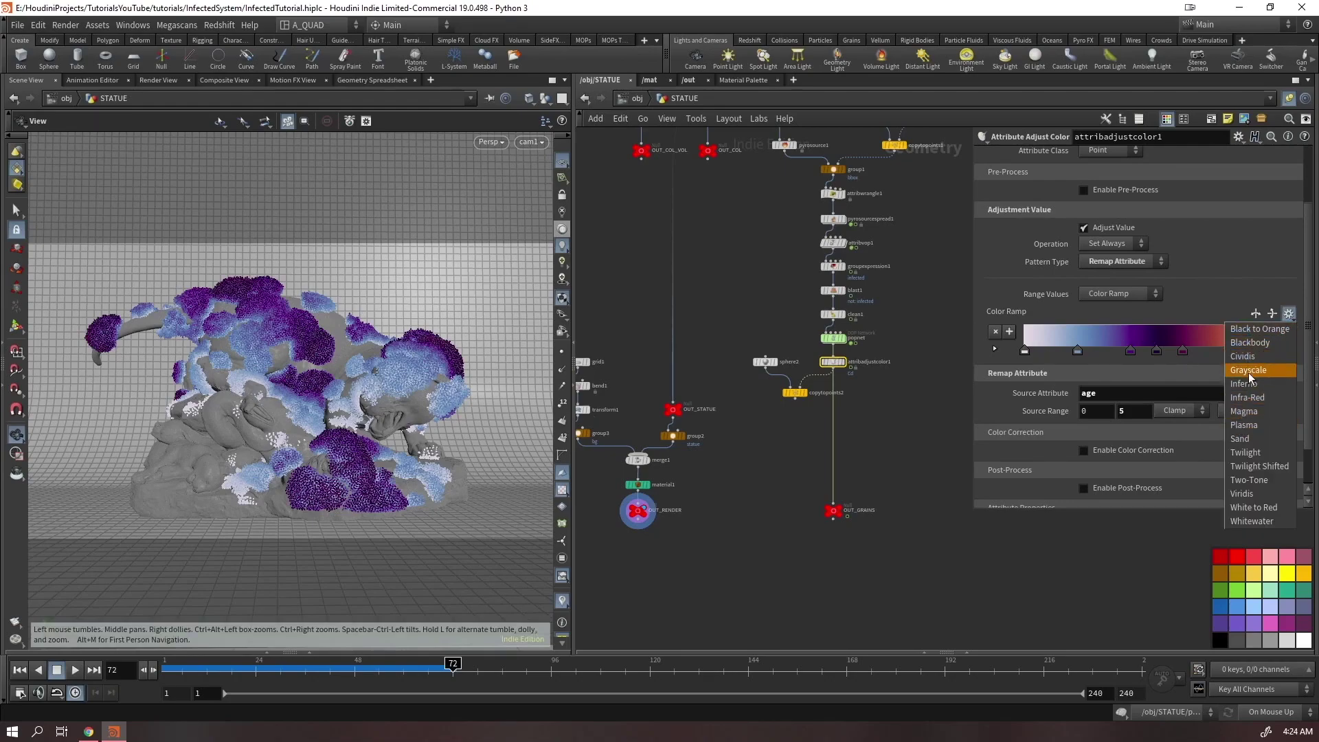
pyautogui.press('Escape')
pyautogui.hotkey('ctrl', 'z')
pyautogui.click(886, 590)
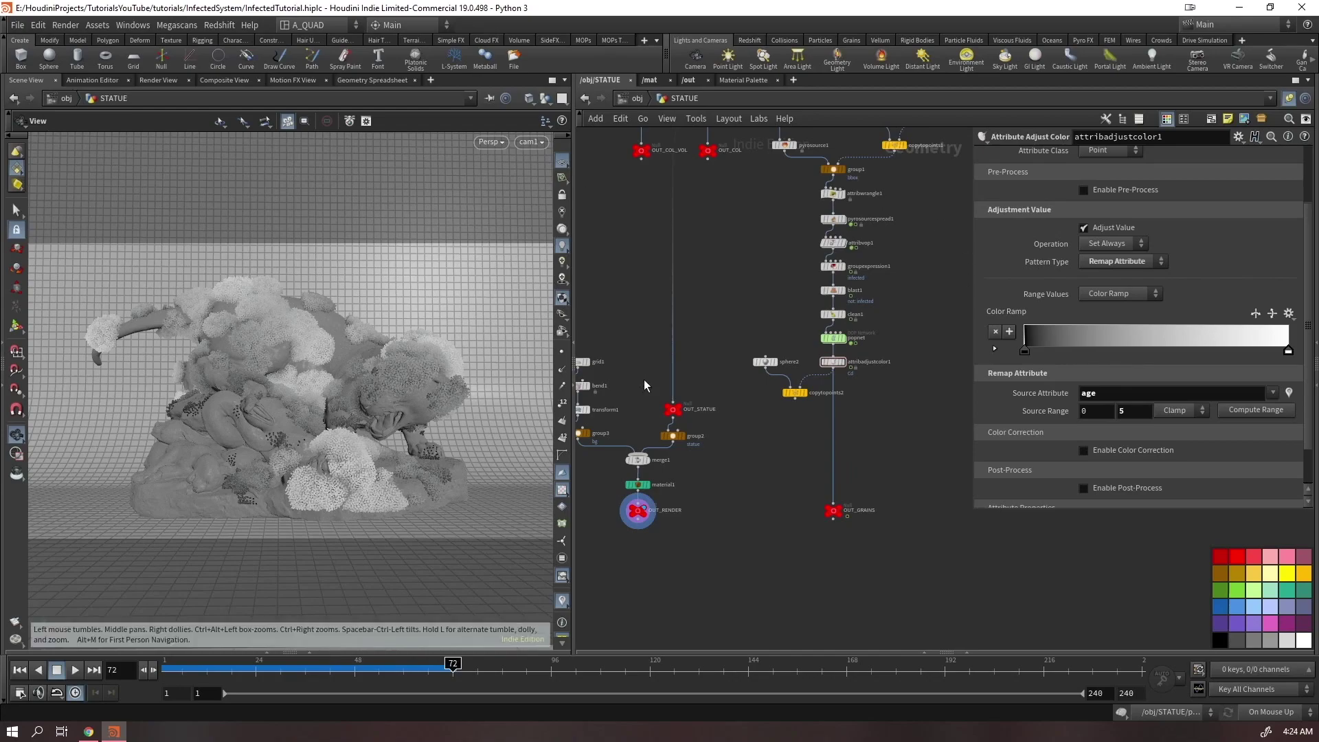
# Create an RS Material Builder in the mat network and duplicate it so there are three builders stacked vertically
pyautogui.moveTo(735, 305); pyautogui.dragTo(759, 295, button='middle')
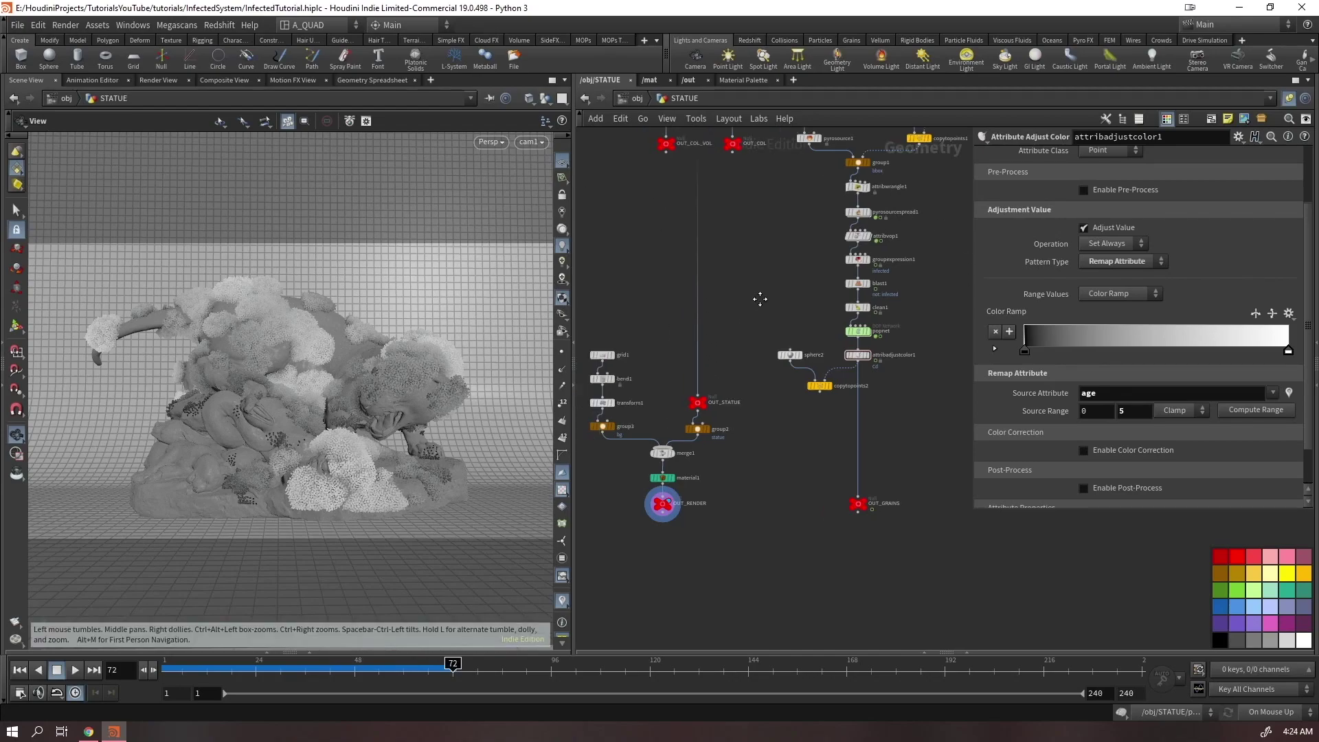
pyautogui.scroll(5, 737, 437)
pyautogui.moveTo(719, 497); pyautogui.dragTo(850, 366, button='middle')
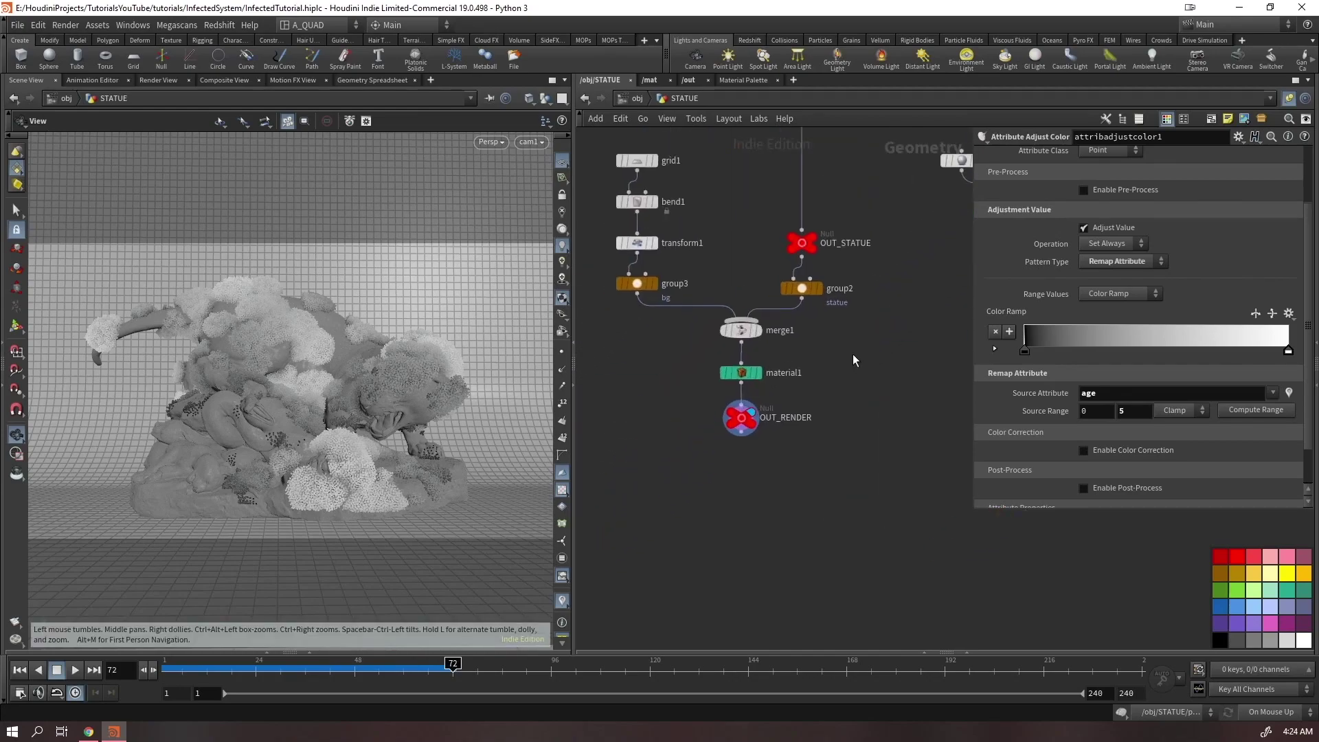
pyautogui.click(740, 372)
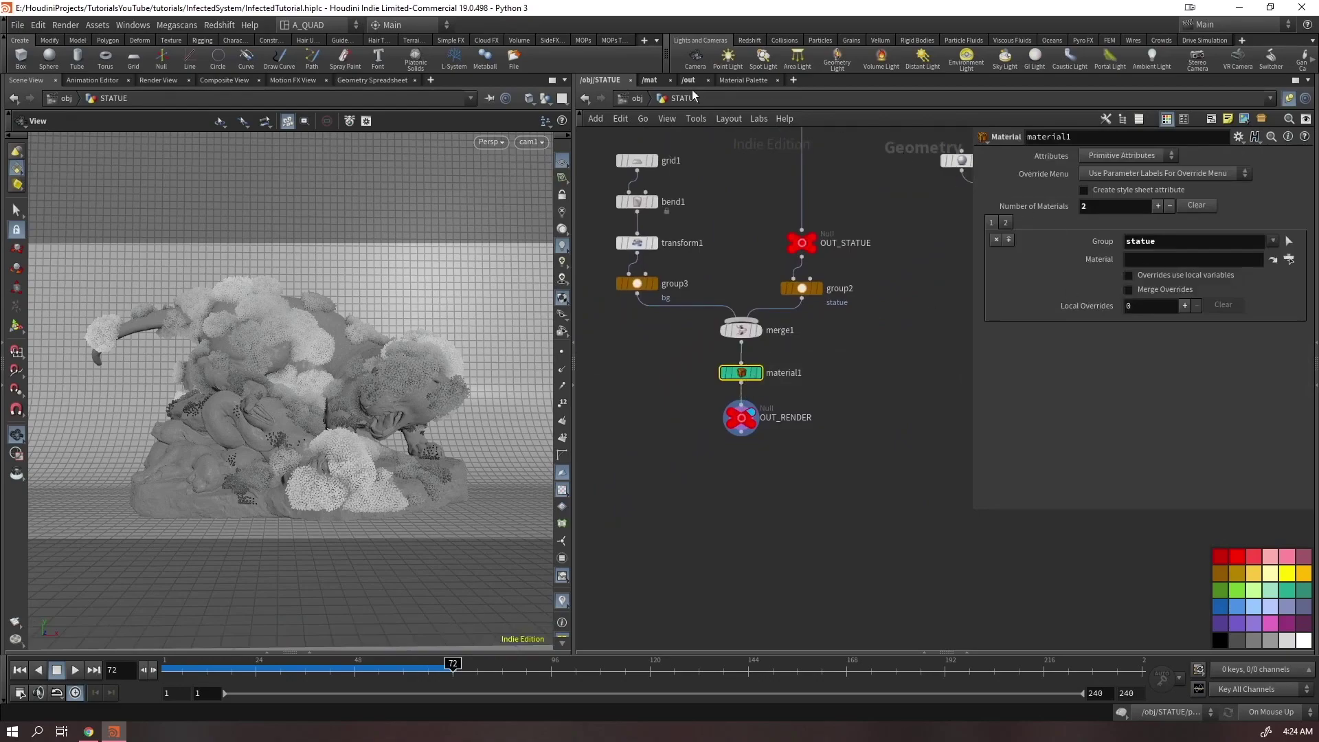
pyautogui.click(650, 79)
pyautogui.press('Tab')
pyautogui.moveTo(779, 306)
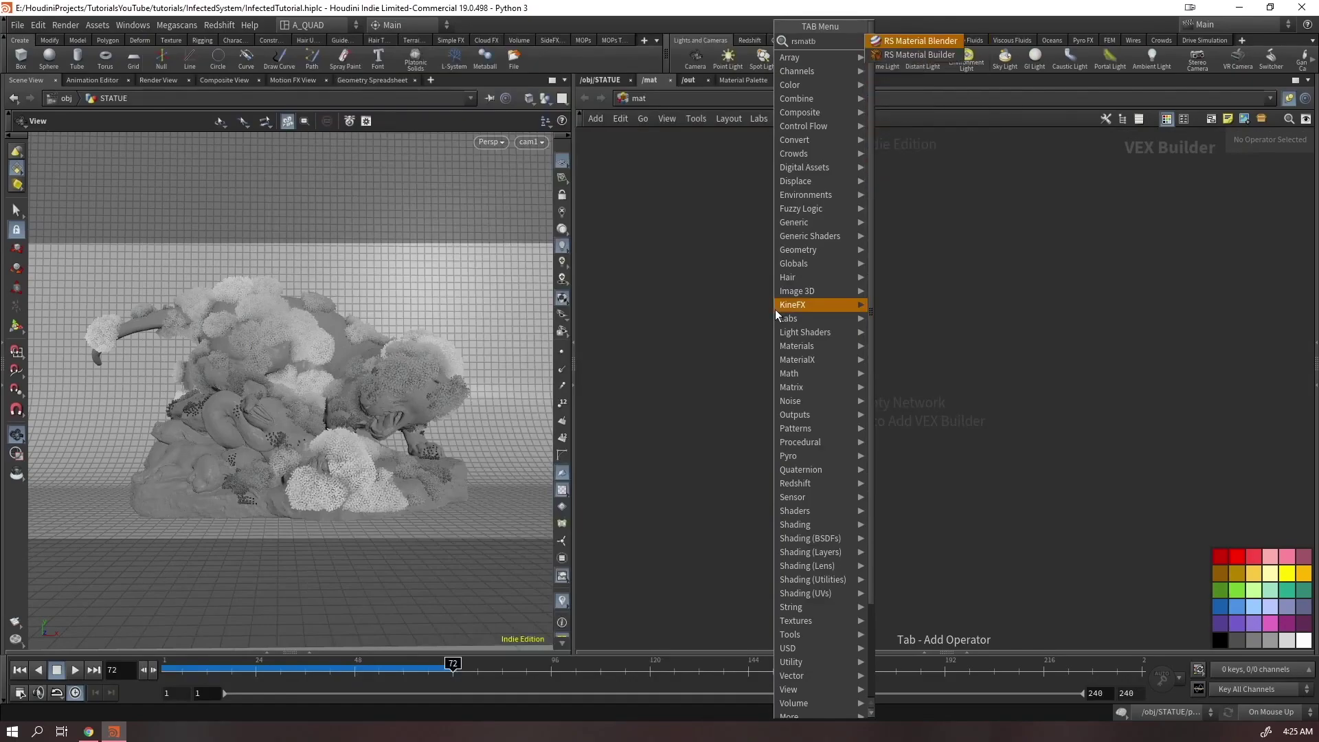
pyautogui.press('Return')
pyautogui.click(774, 310)
pyautogui.keyDown('alt'); pyautogui.moveTo(773, 310); pyautogui.dragTo(782, 515); pyautogui.keyUp('alt')
# Rename the three material builders BG, STATUE and GRAINS from top to bottom, and save the scene file
pyautogui.doubleClick(787, 293)
pyautogui.write('a_vopnet1')
pyautogui.hotkey('ctrl', 'a')
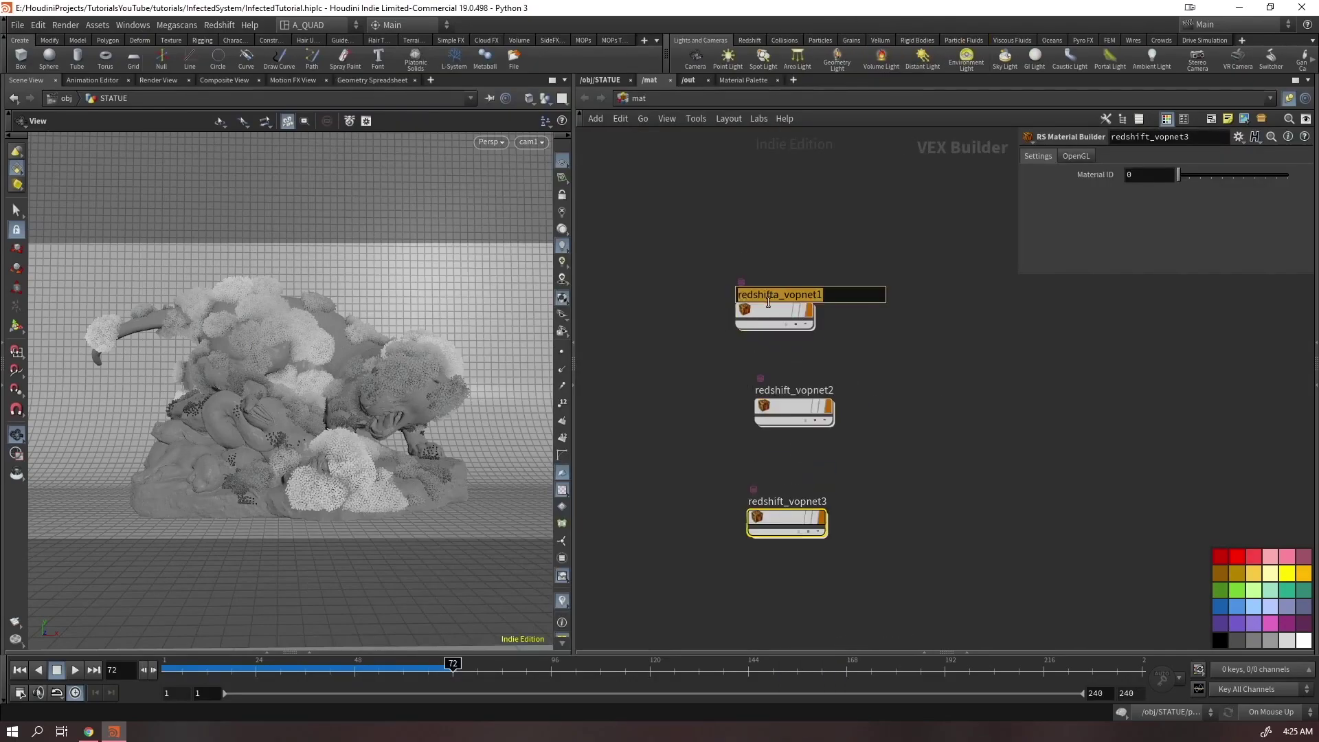
pyautogui.write('BG')
pyautogui.press('Return')
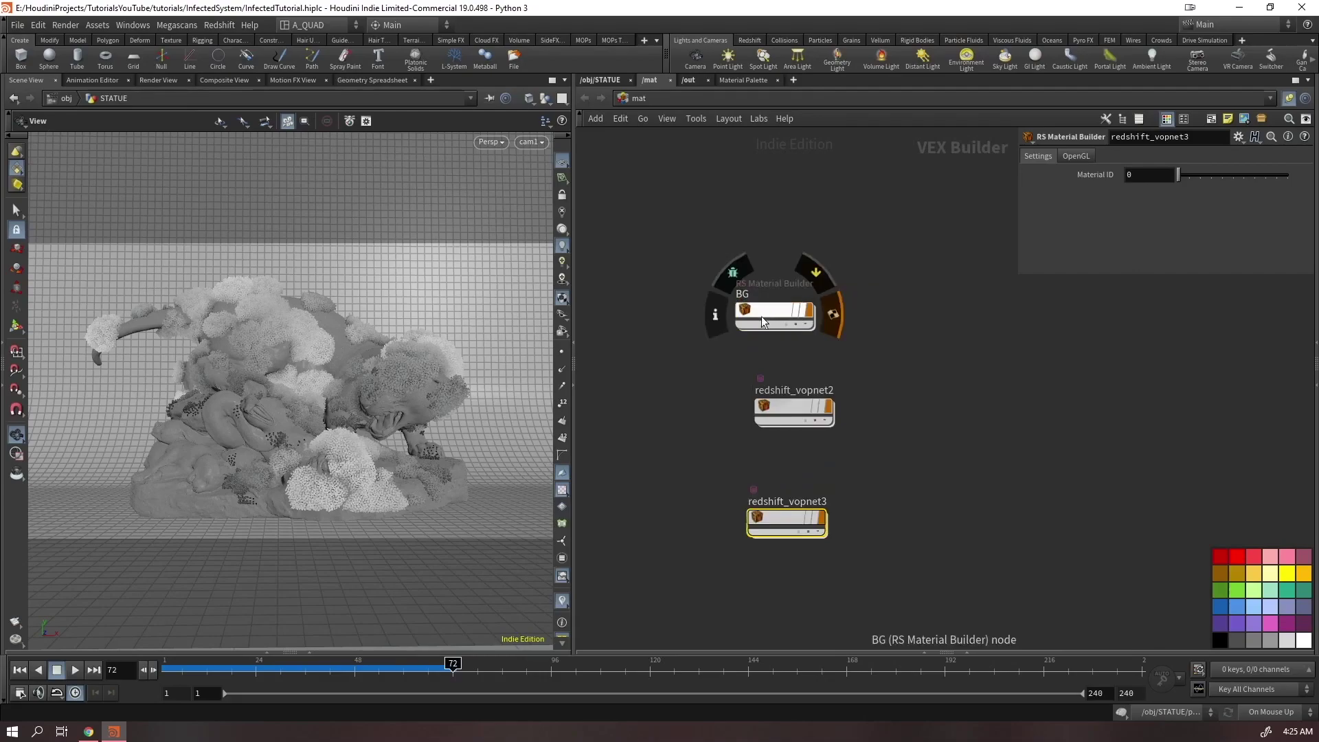
pyautogui.doubleClick(797, 391)
pyautogui.write('STATUE')
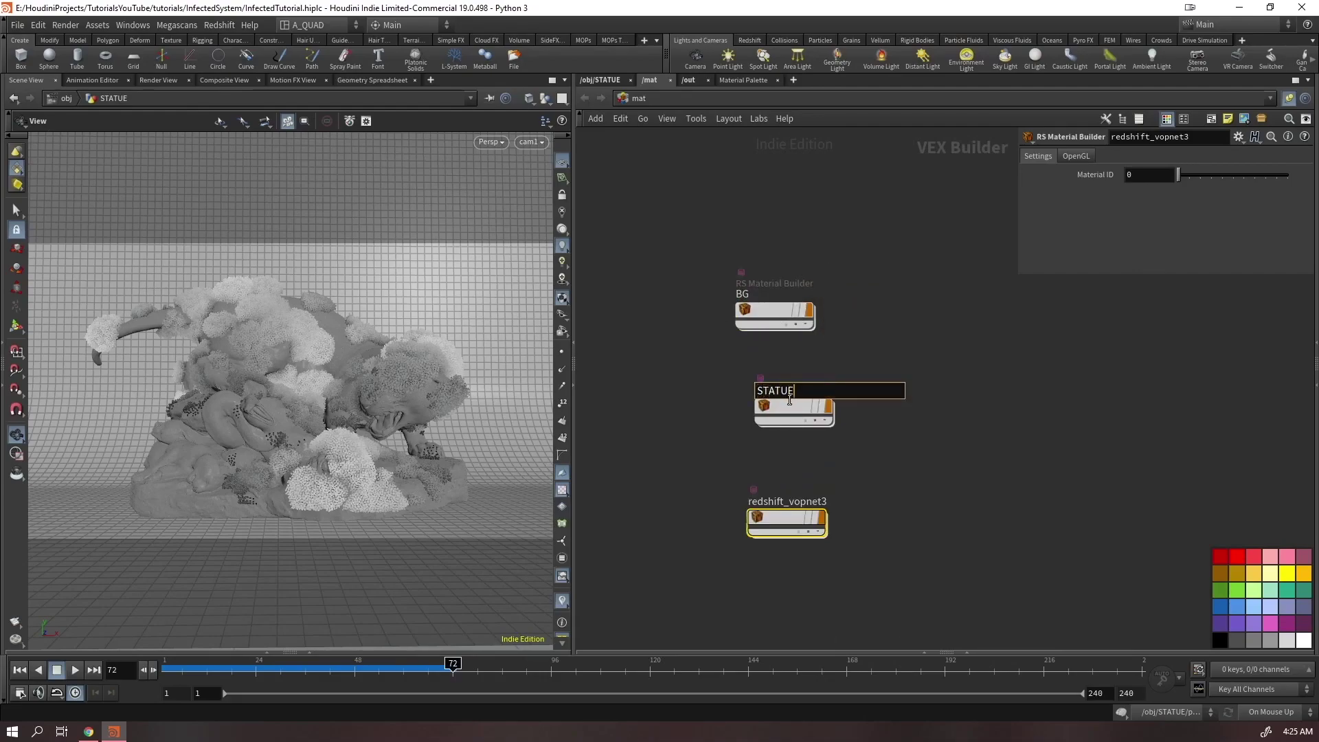
pyautogui.press('Return')
pyautogui.hotkey('ctrl', 's')
pyautogui.doubleClick(787, 500)
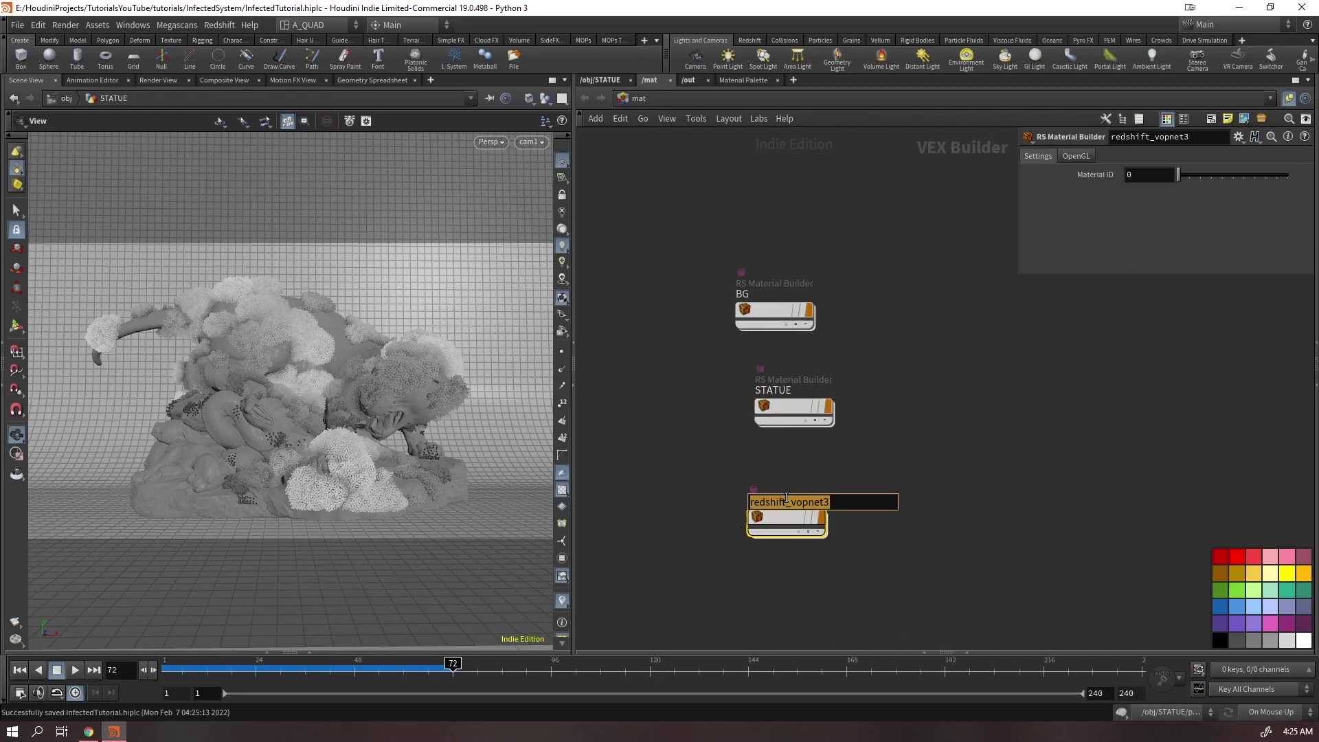
pyautogui.write('GRAINS')
pyautogui.press('Return')
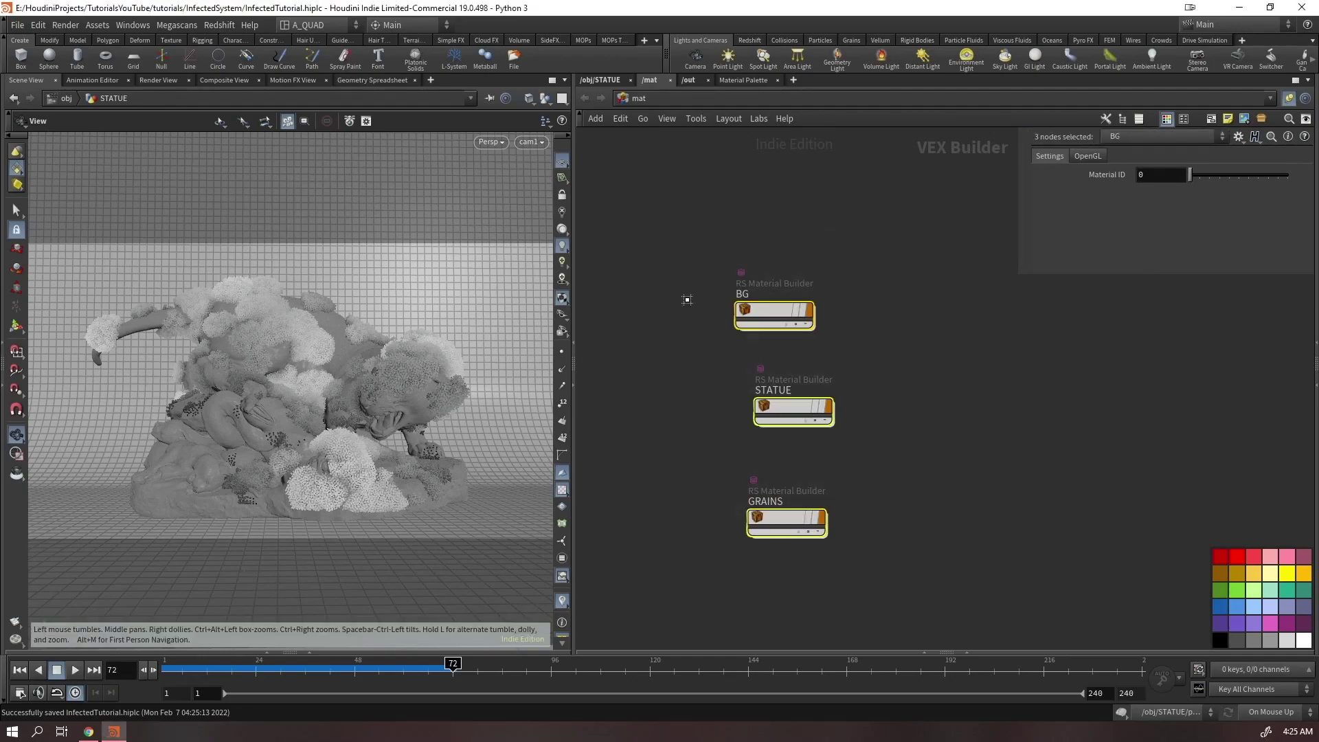
# In material1 of the STATUE network, assign /mat/STATUE to the statue group and /mat/BG to the bg group
pyautogui.click(600, 80)
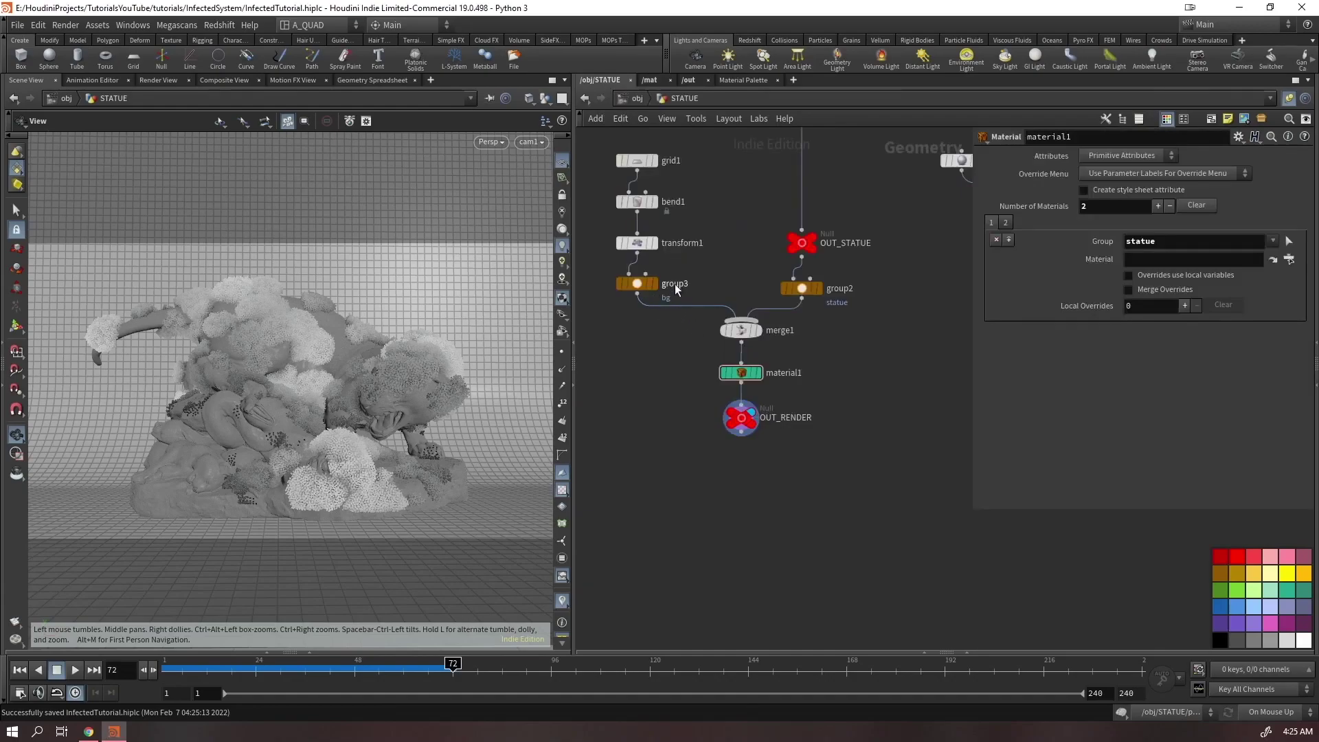
pyautogui.click(741, 372)
pyautogui.click(1271, 260)
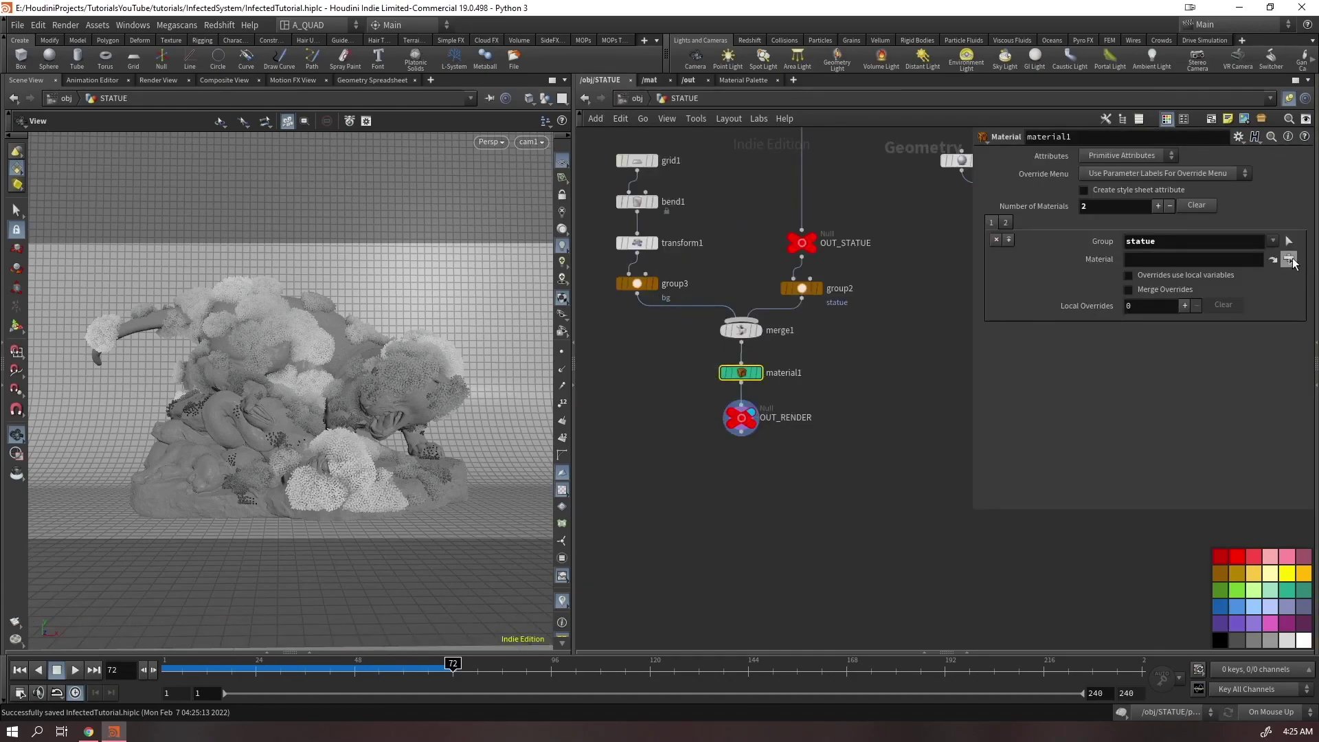
pyautogui.click(1160, 174)
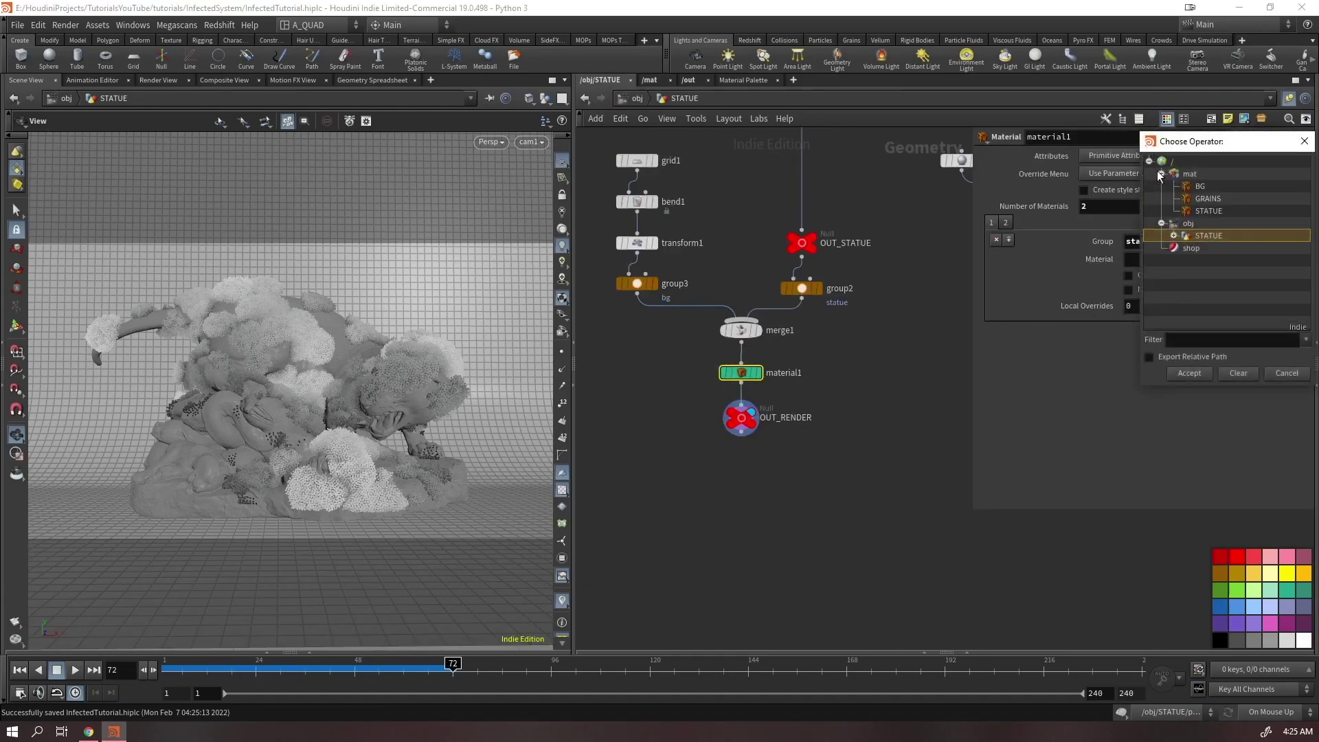
pyautogui.doubleClick(1208, 210)
pyautogui.click(991, 222)
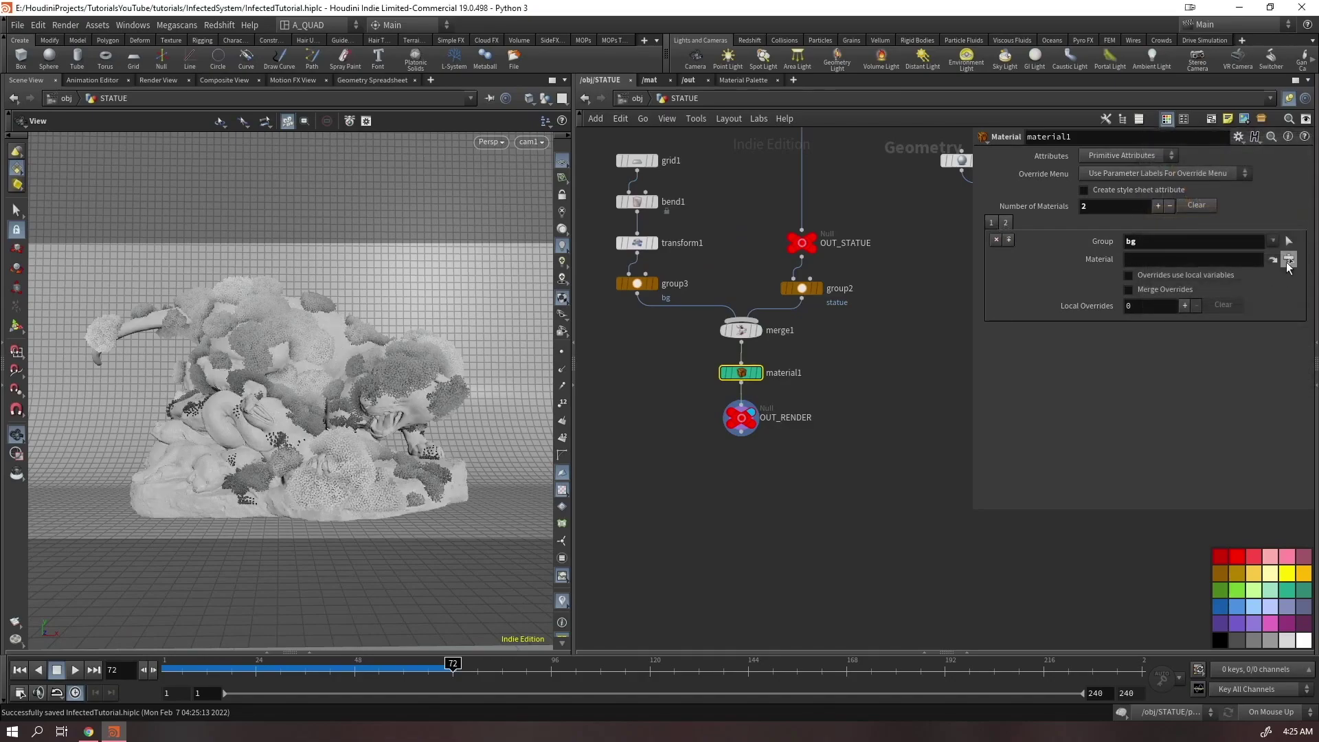
pyautogui.click(1288, 260)
pyautogui.doubleClick(1209, 190)
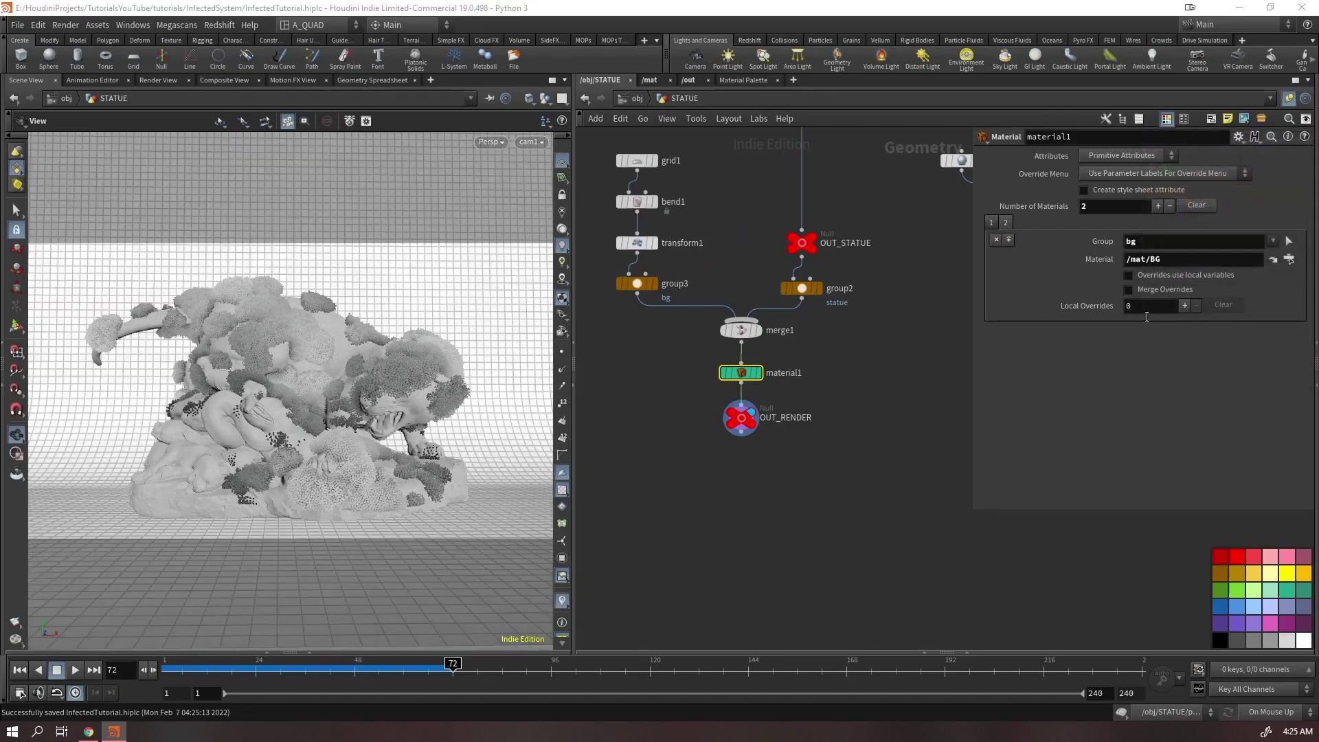
# At object level, assign the GRAINS material from the mat network to the GRAINS geometry object
pyautogui.click(627, 100)
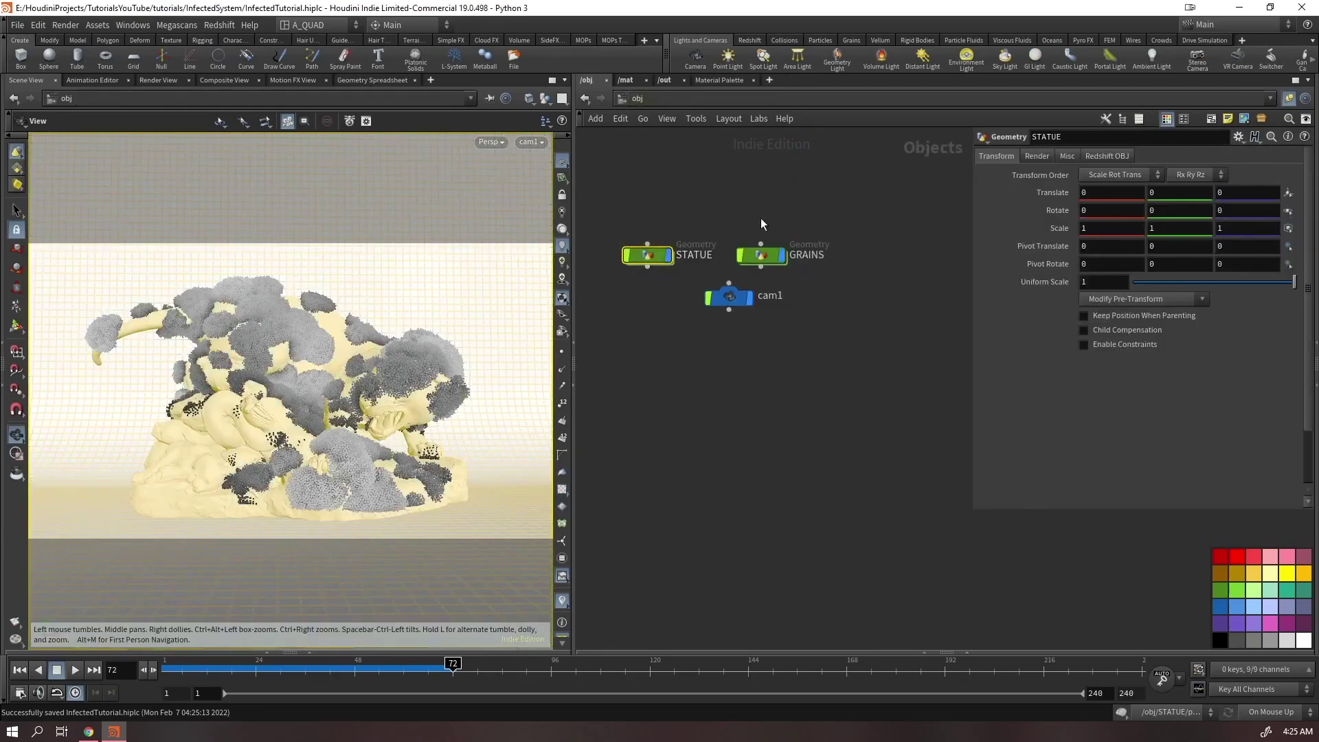
pyautogui.click(760, 255)
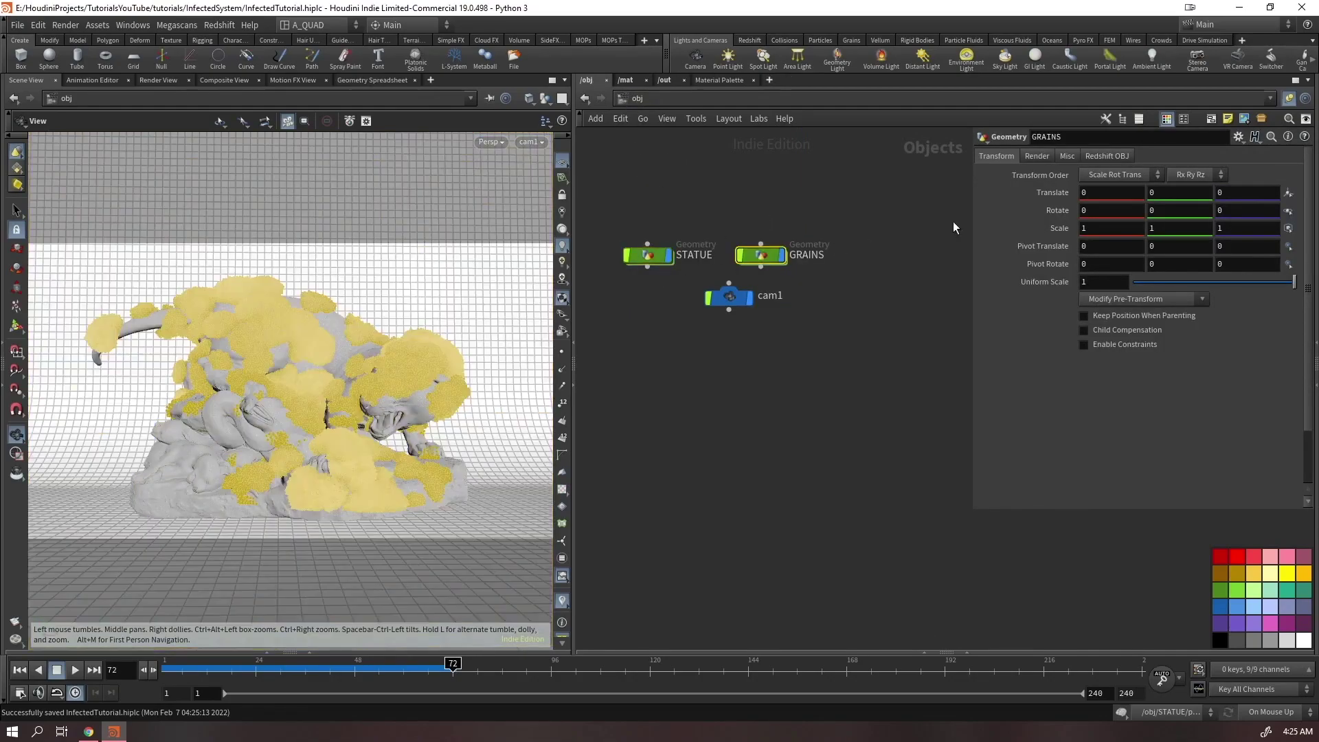
pyautogui.click(1093, 158)
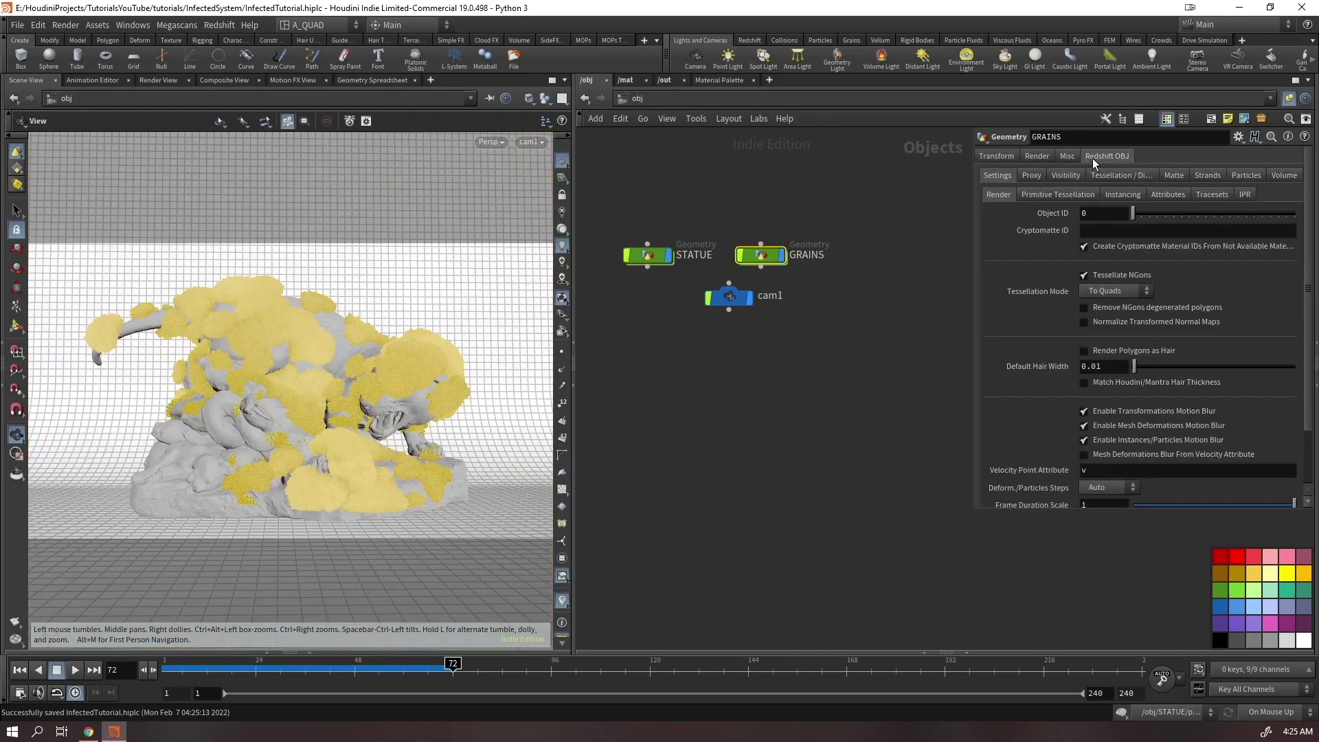
pyautogui.click(1037, 156)
pyautogui.click(1291, 176)
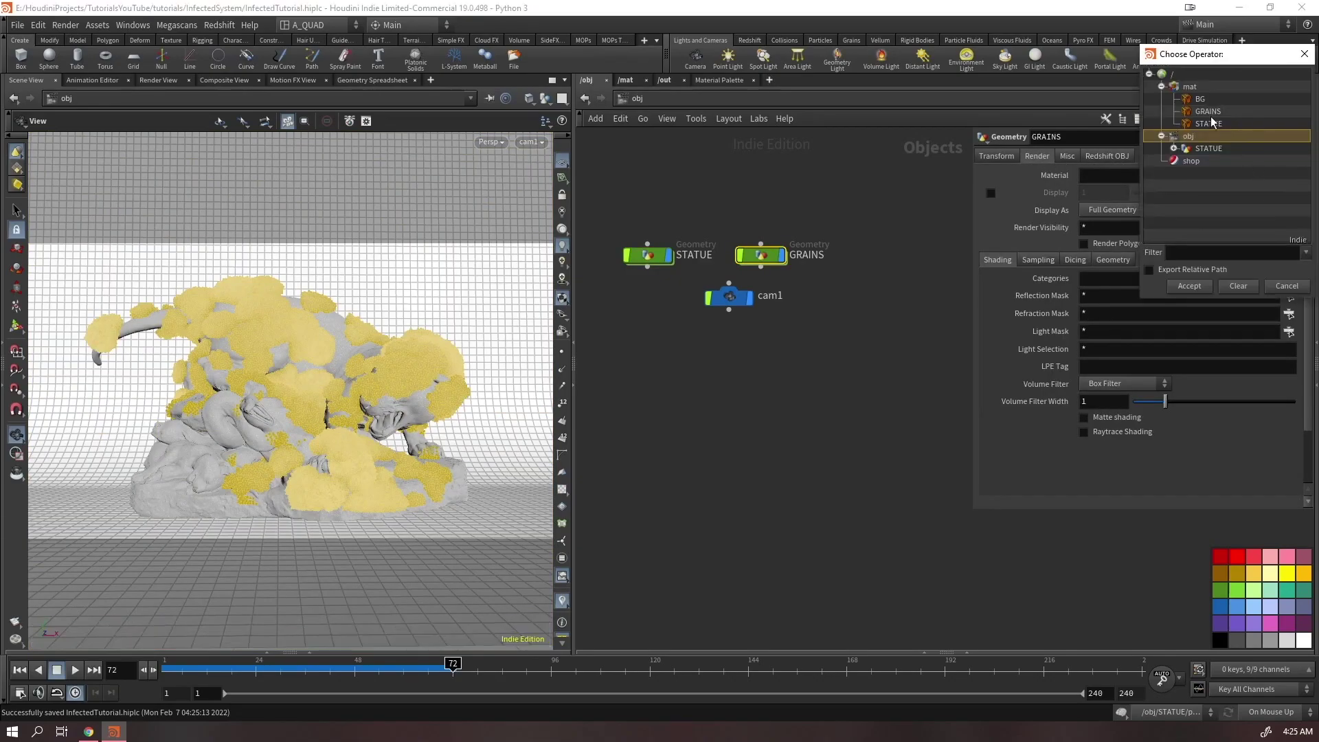
# Enable Render Object as Particles in the Redshift particle settings of the GRAINS object
pyautogui.click(1111, 156)
pyautogui.click(1237, 174)
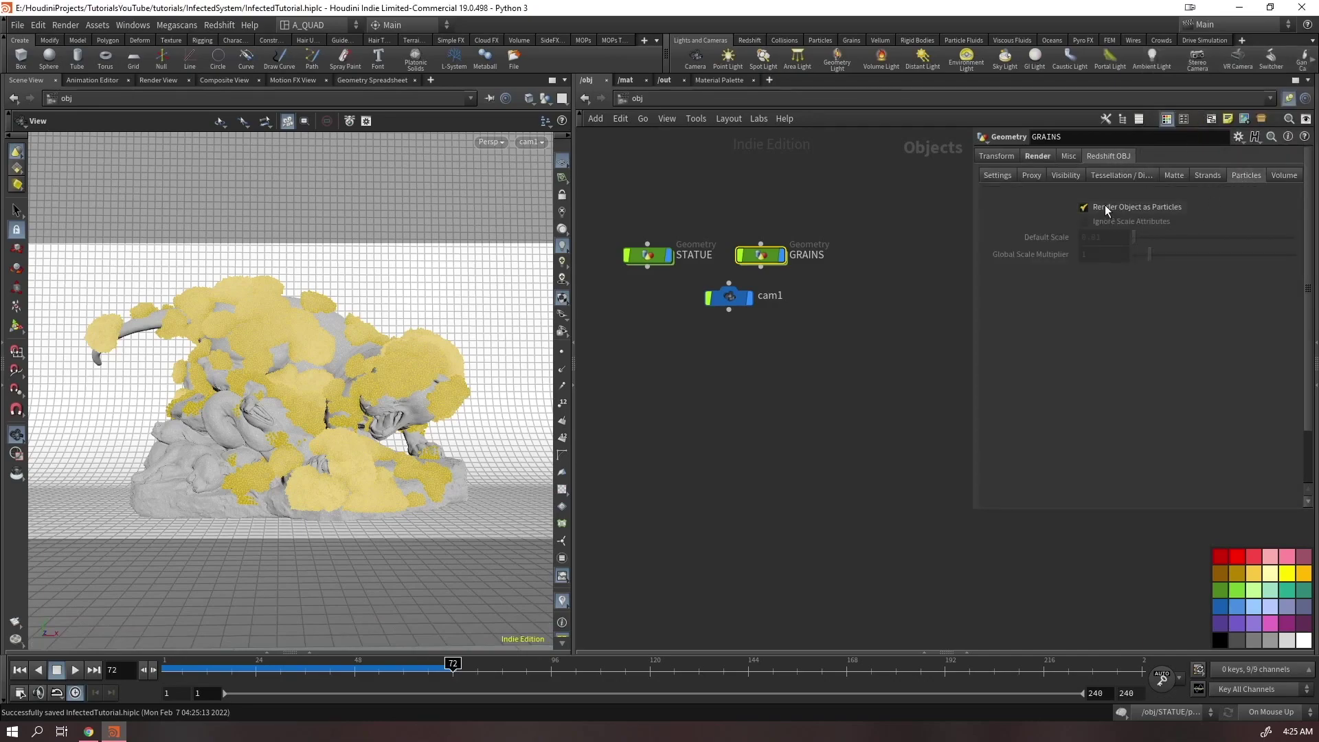
pyautogui.click(1104, 205)
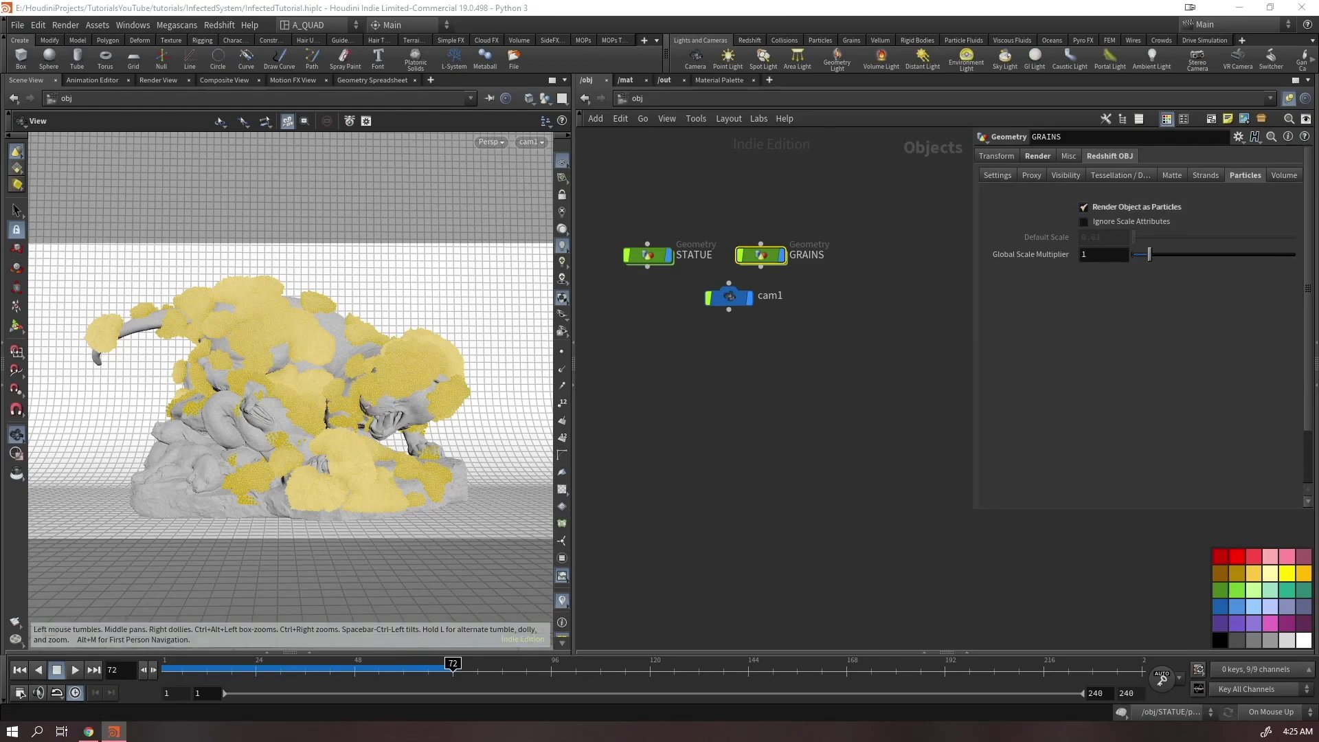
# Move the cam1 node slightly lower, and enable tessellation and displacement in the Redshift object settings of STATUE
pyautogui.click(777, 362)
pyautogui.moveTo(729, 296); pyautogui.dragTo(713, 331)
pyautogui.click(647, 255)
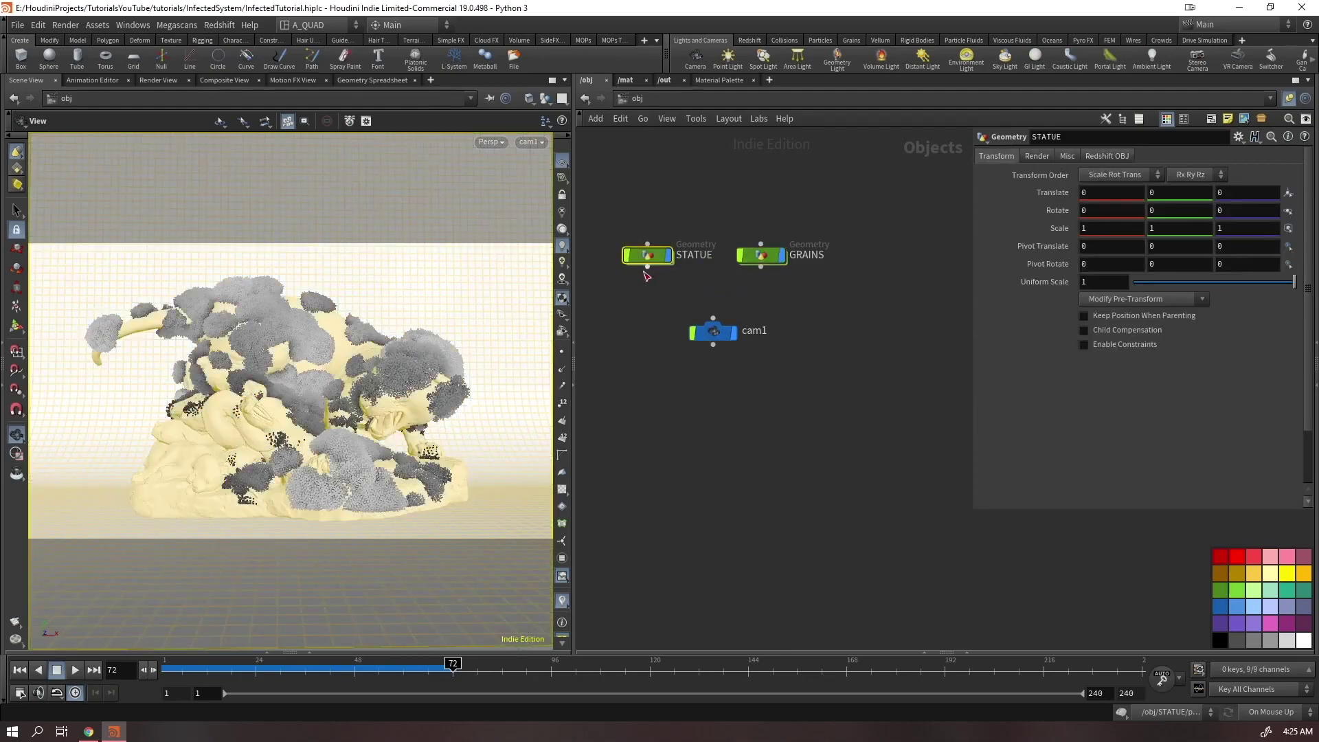
pyautogui.click(1090, 155)
pyautogui.click(1110, 175)
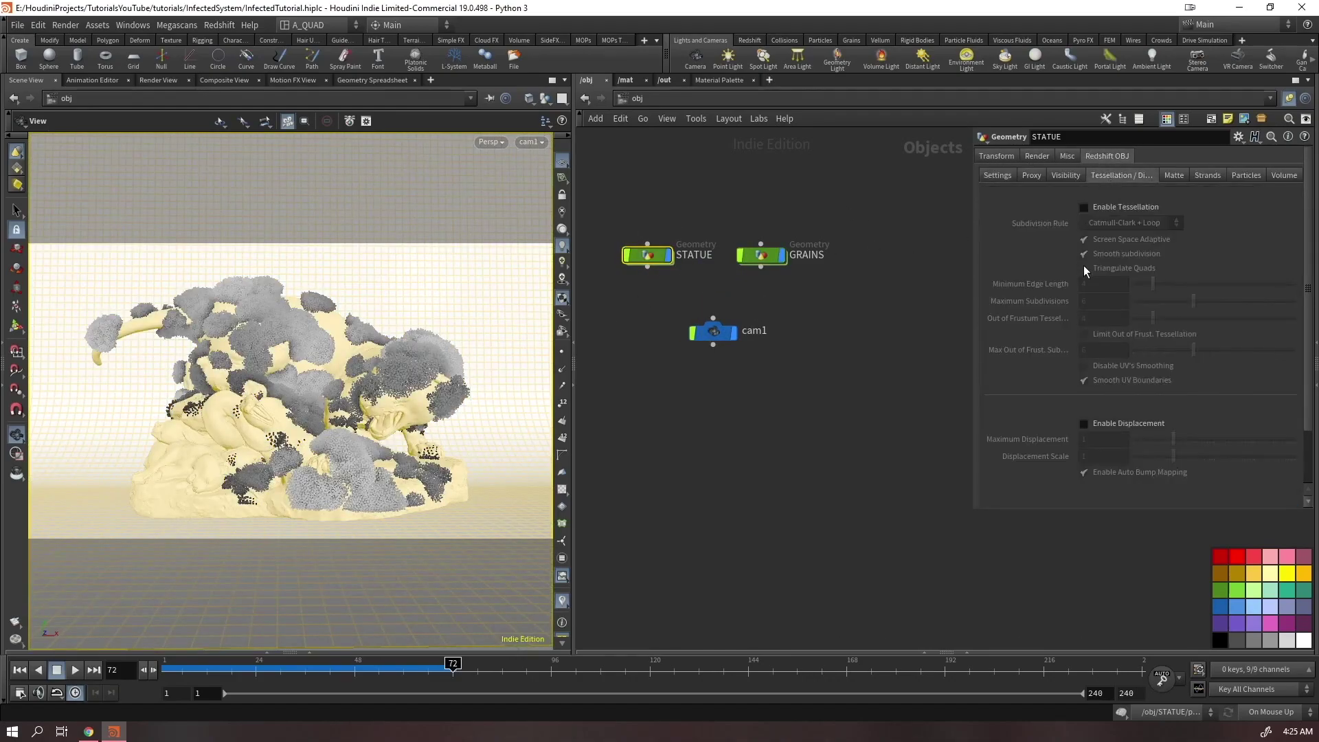
pyautogui.click(1101, 208)
pyautogui.click(1092, 423)
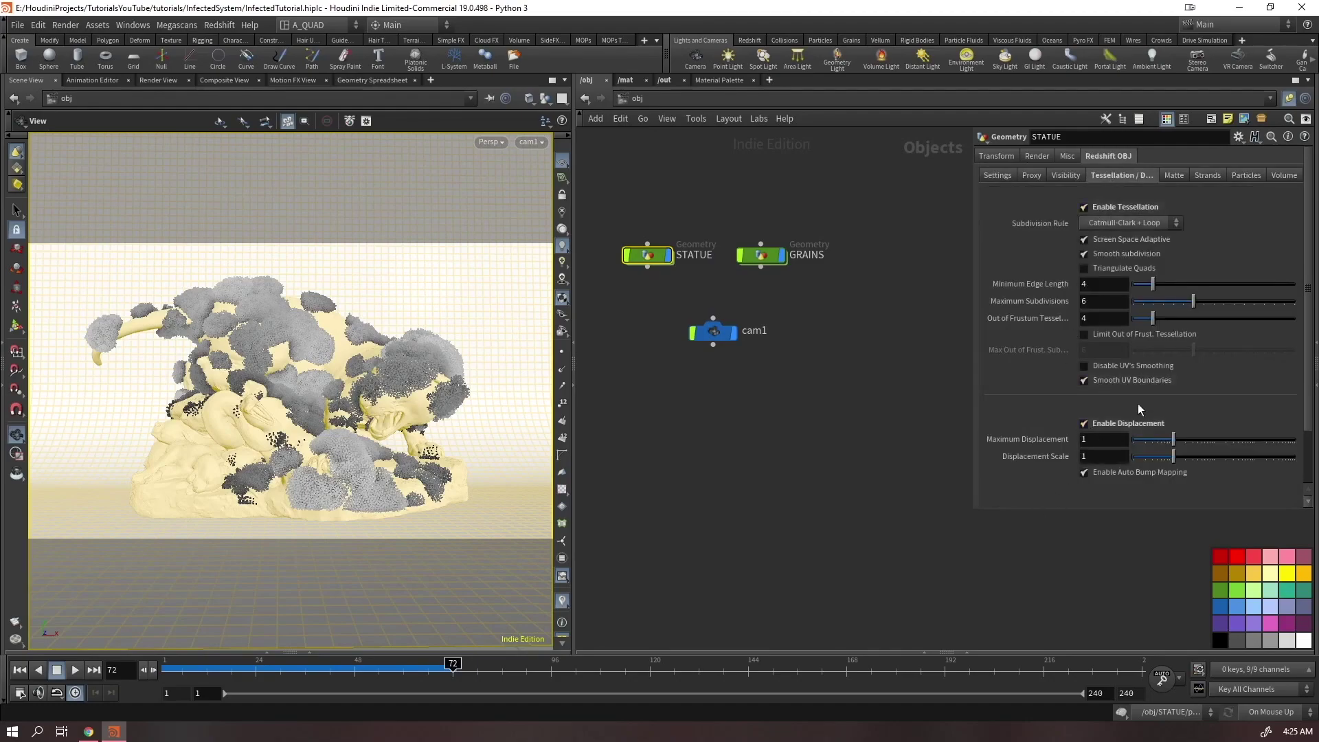
# Leave the camera view and add a Redshift light aimed at the statue from an angled view on one side
pyautogui.moveTo(859, 173); pyautogui.dragTo(759, 264)
pyautogui.click(771, 377)
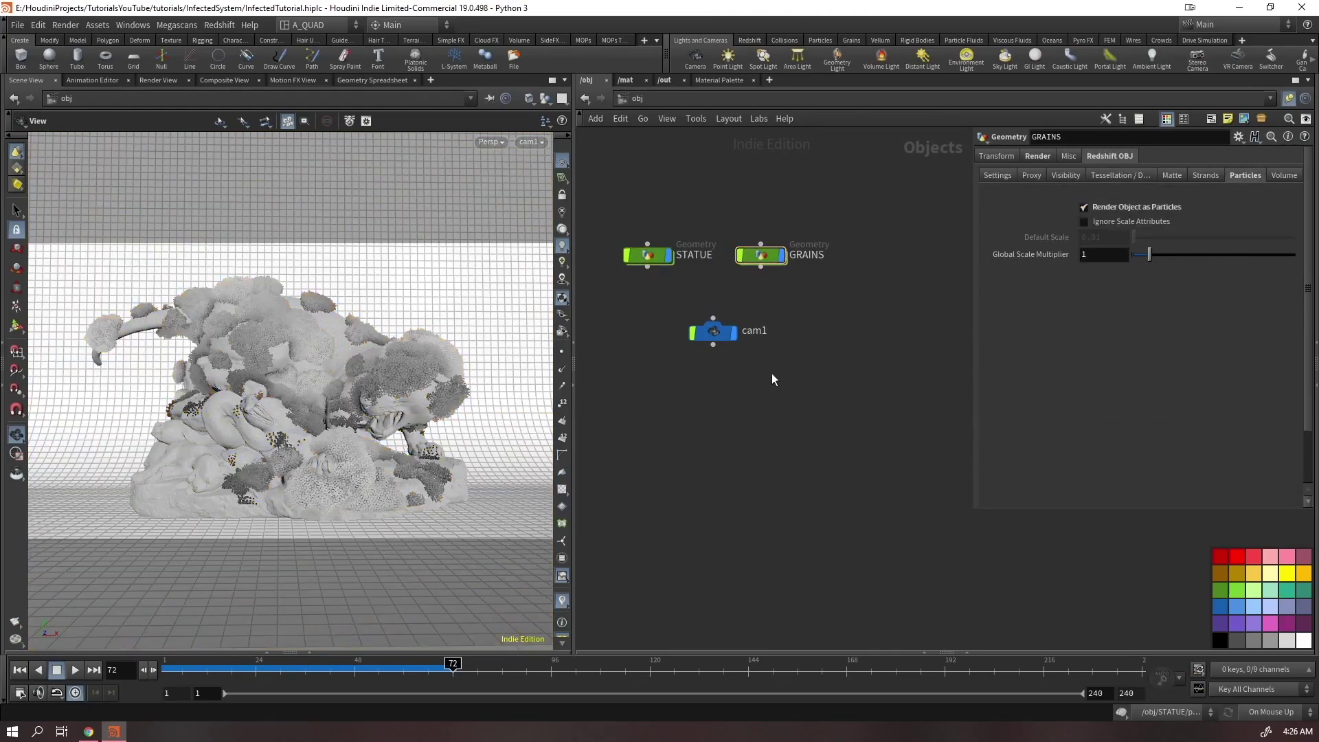
pyautogui.moveTo(327, 379); pyautogui.dragTo(275, 384)
pyautogui.scroll(-5, 189, 481)
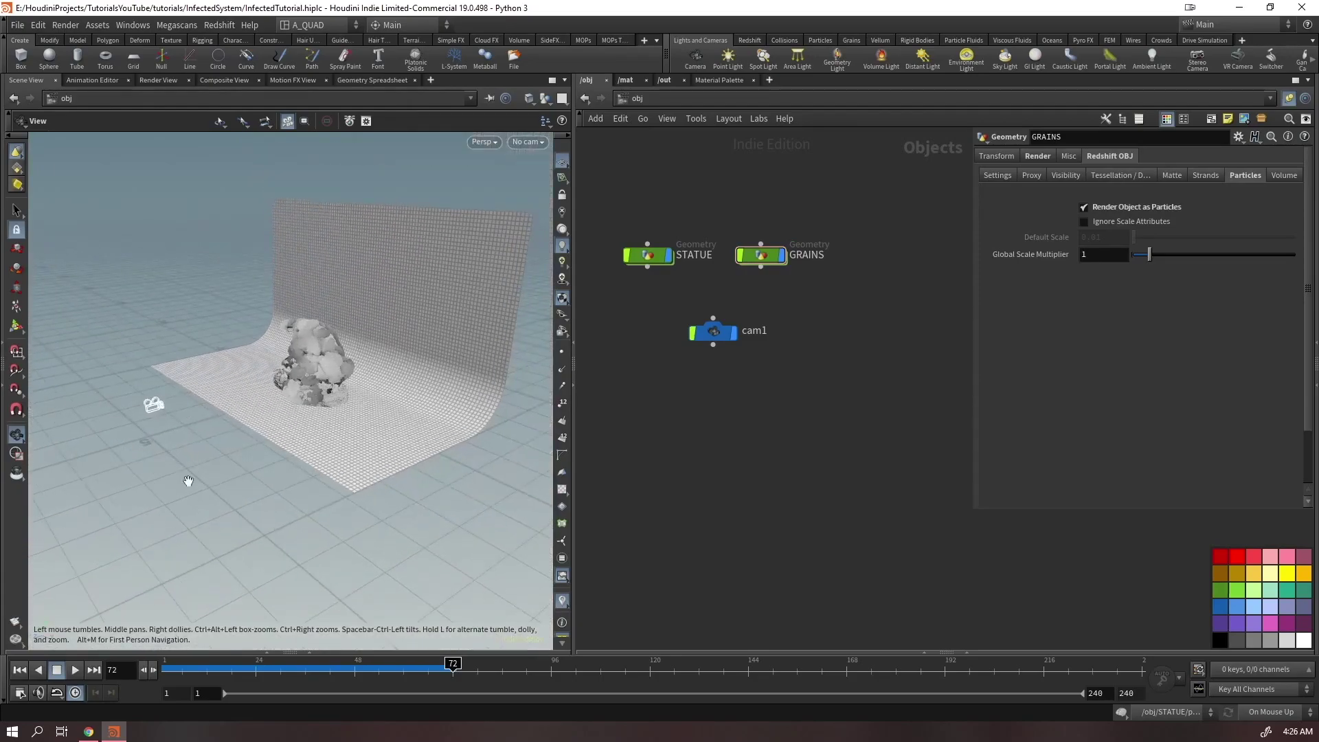
pyautogui.moveTo(188, 480); pyautogui.dragTo(372, 406)
pyautogui.scroll(5, 313, 361)
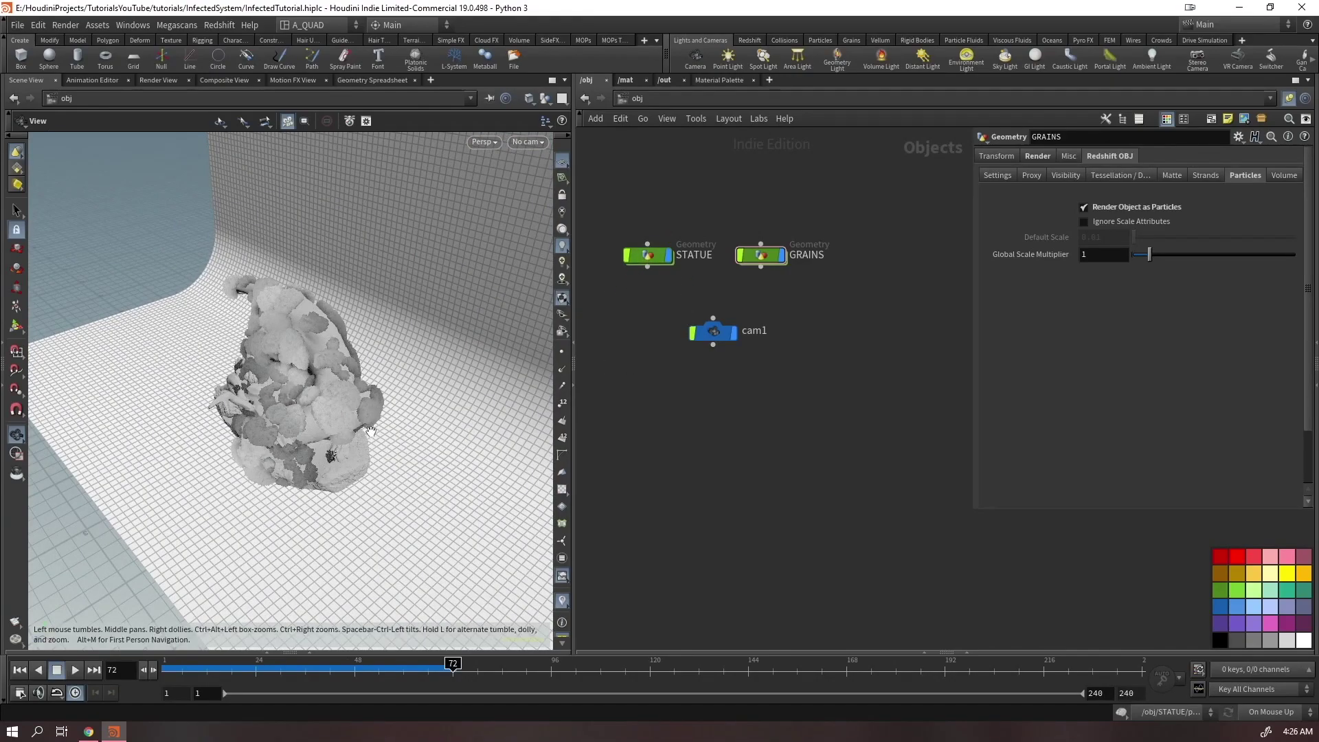
pyautogui.moveTo(585, 185); pyautogui.dragTo(815, 35)
pyautogui.click(750, 40)
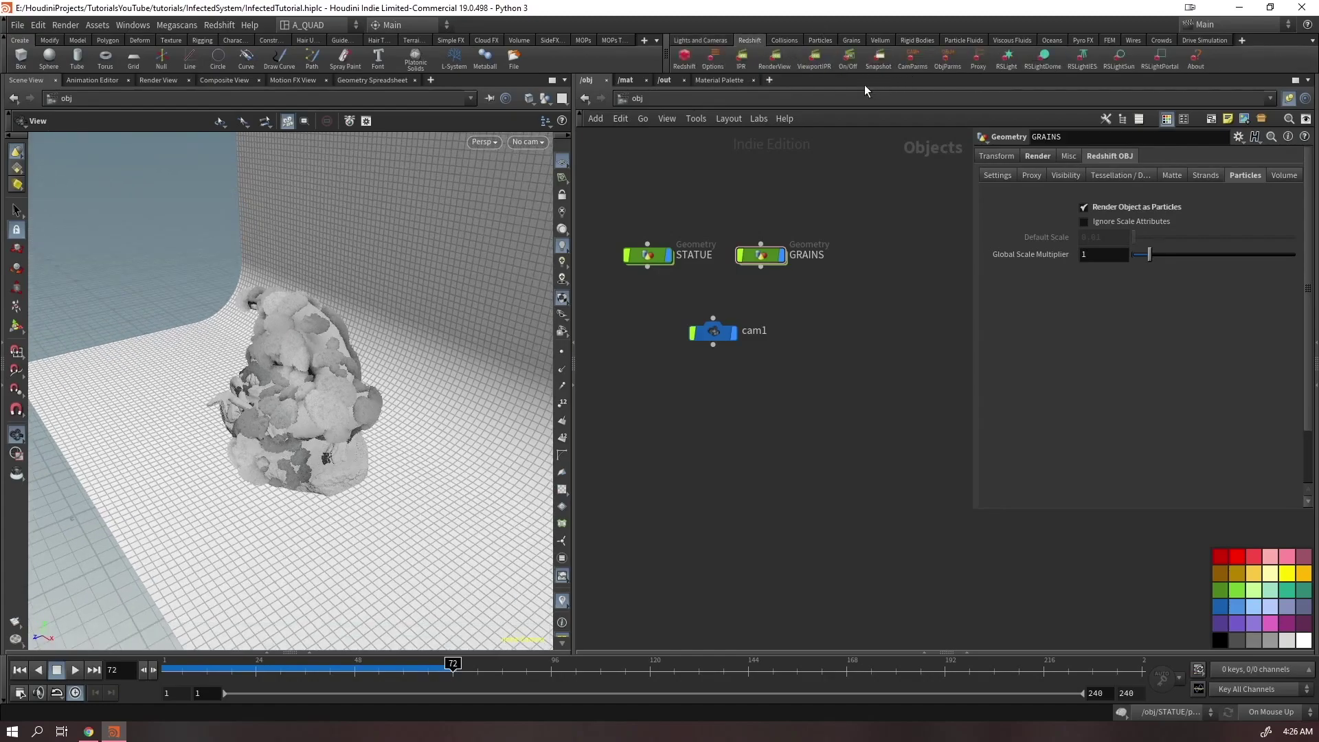
pyautogui.click(1014, 58)
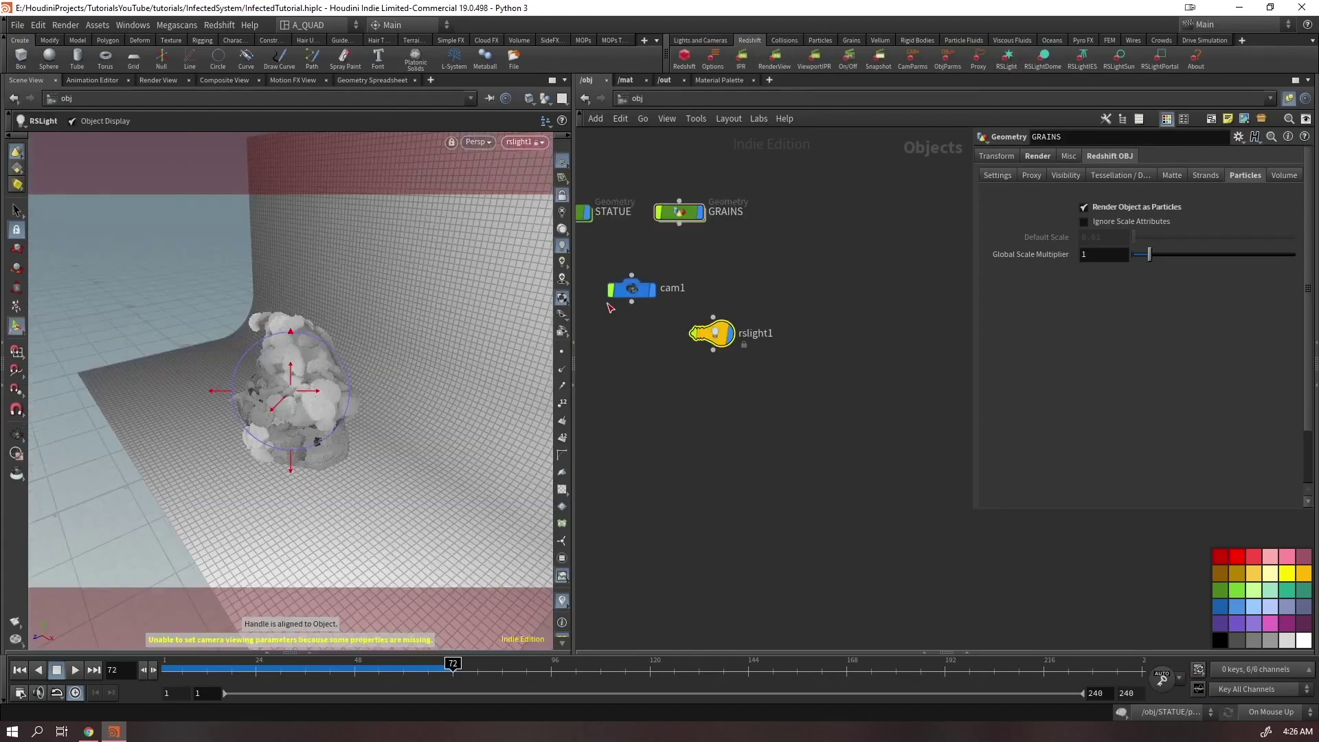
pyautogui.scroll(3, 277, 426)
pyautogui.press('Return')
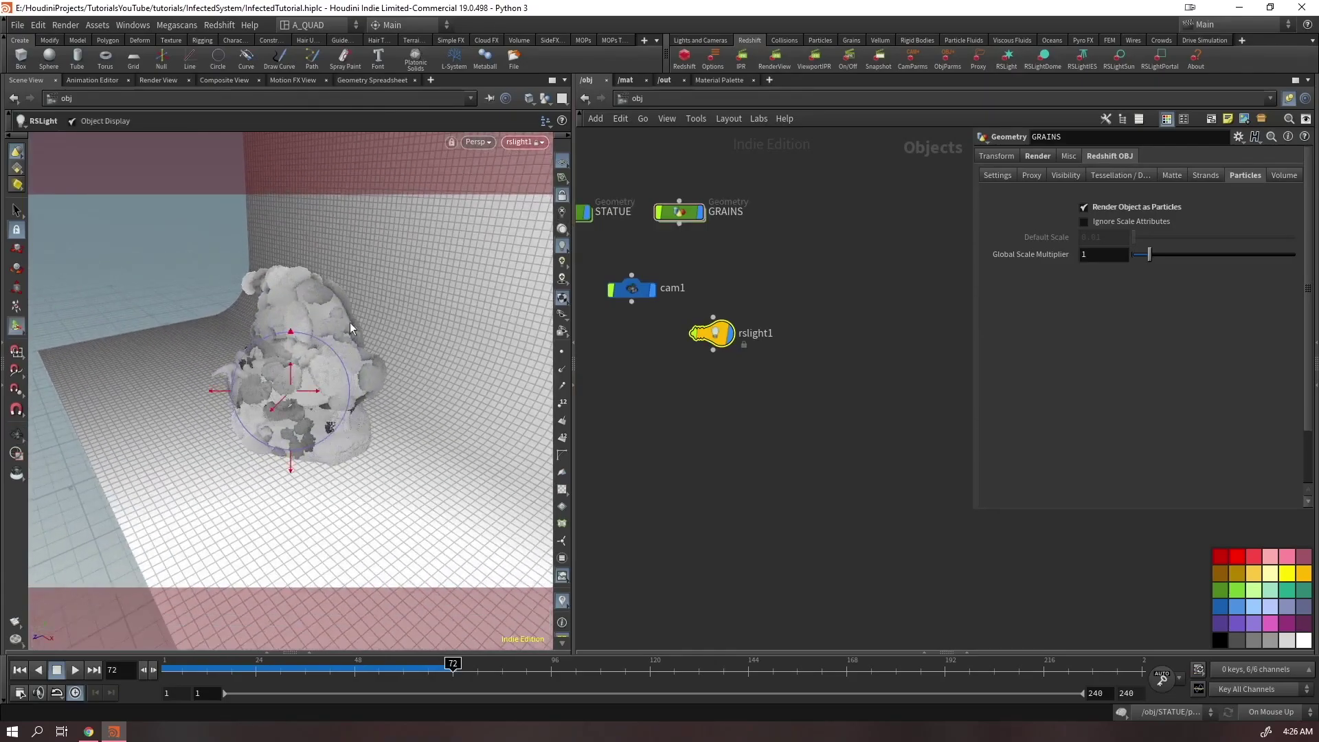
pyautogui.press('Escape')
# Add a second Redshift light aligned to a view of the statue from the opposite side
pyautogui.moveTo(247, 333); pyautogui.dragTo(433, 265)
pyautogui.press('Return')
pyautogui.click(1005, 62)
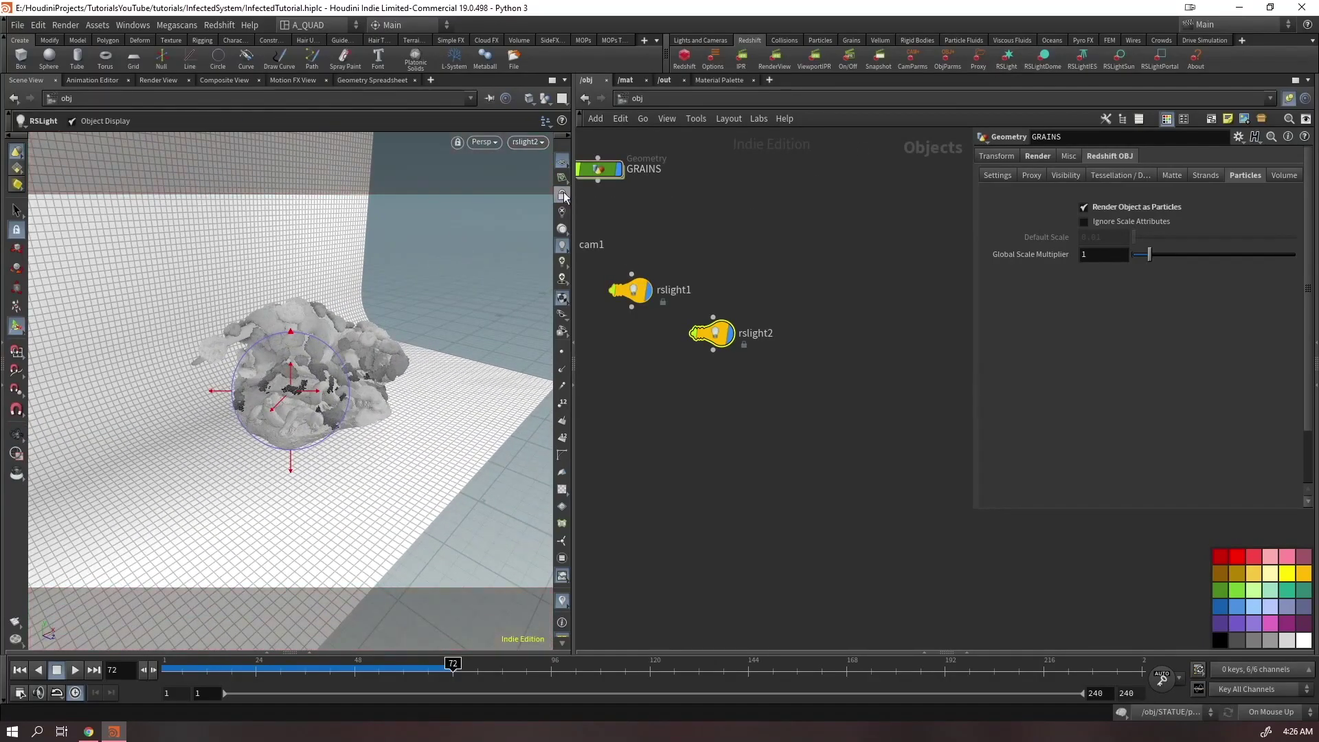
pyautogui.press('Escape')
# Add a third Redshift light aligned to a raised view from behind the statue
pyautogui.moveTo(481, 226); pyautogui.dragTo(342, 339)
pyautogui.scroll(4, 233, 293)
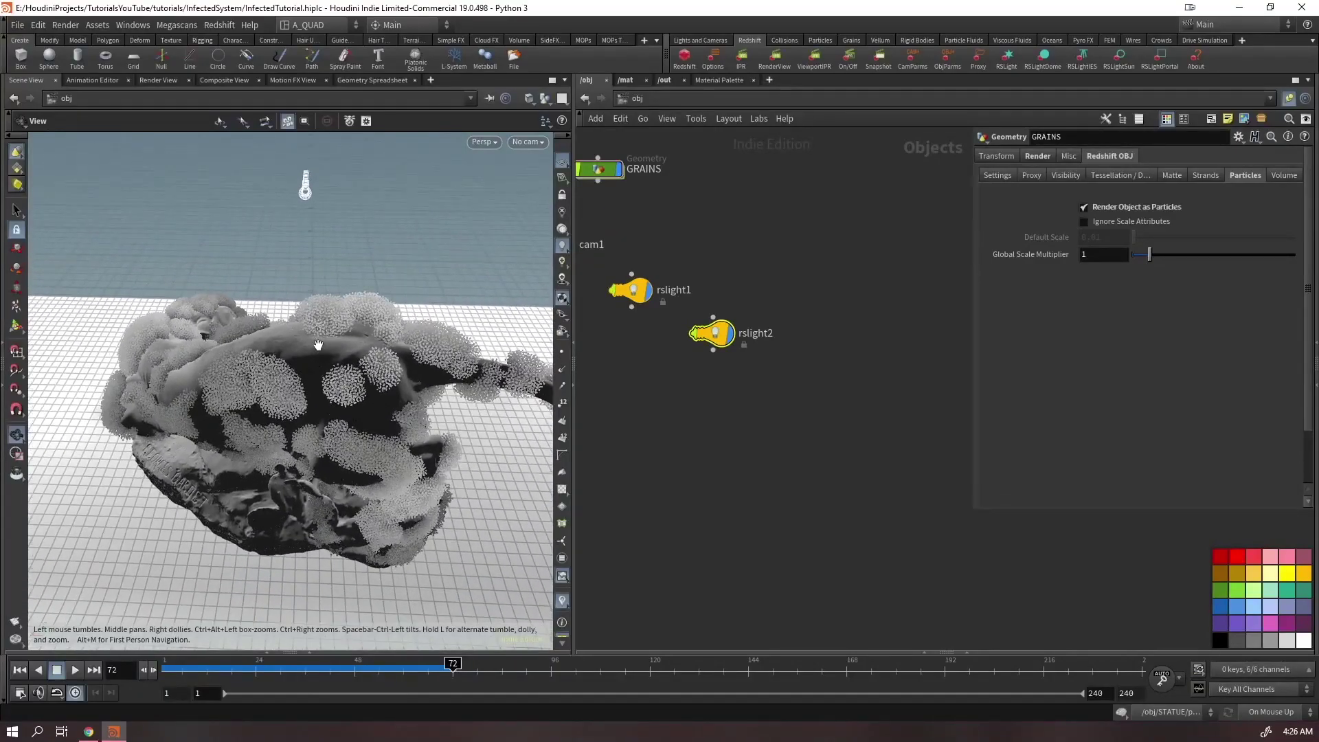
pyautogui.click(1006, 58)
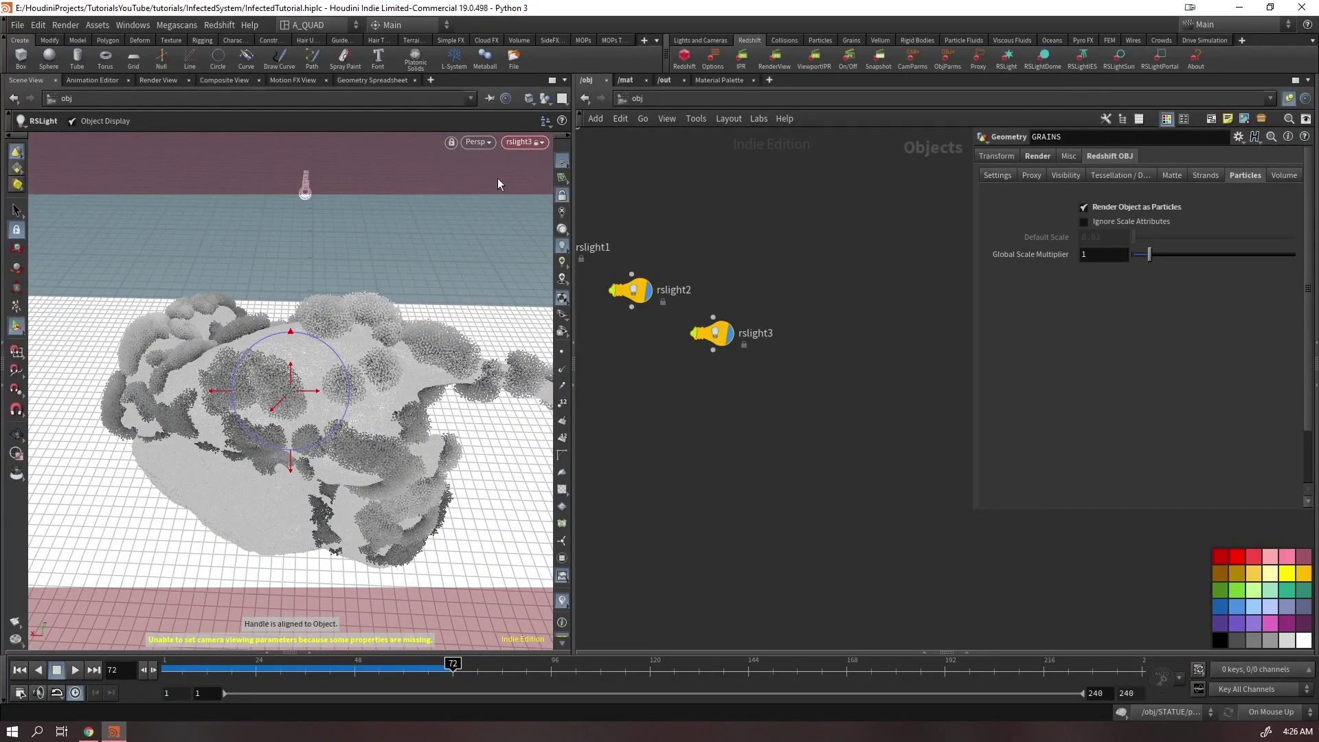
# Switch the viewport back to looking through cam1 and save the scene file
pyautogui.click(524, 142)
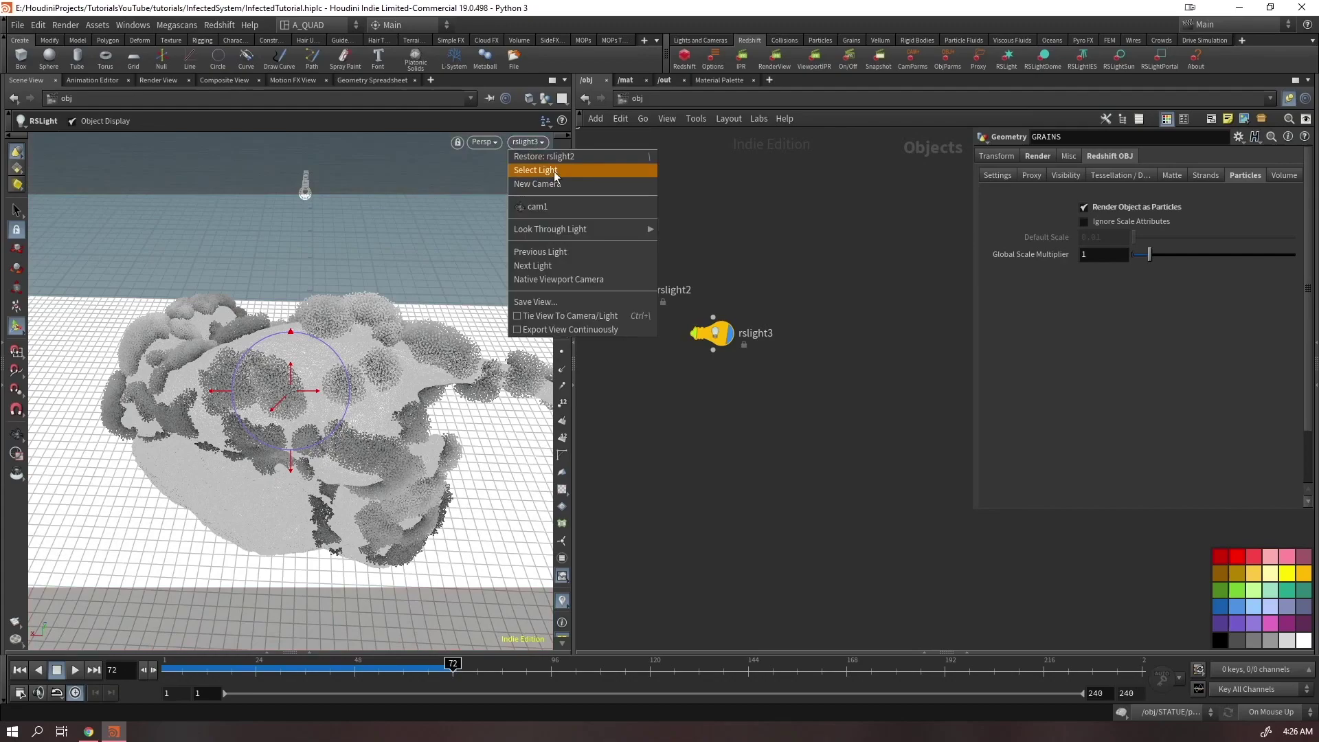
pyautogui.click(553, 207)
pyautogui.press('Escape')
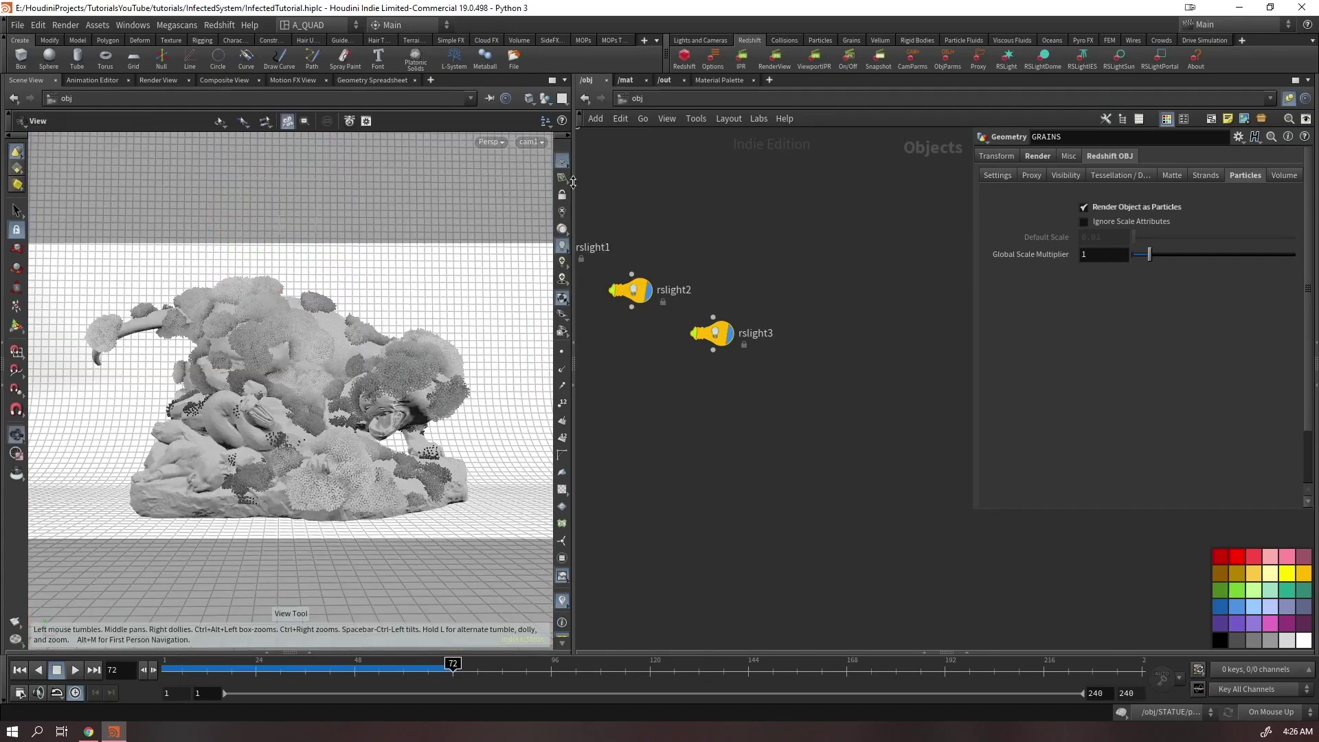
pyautogui.hotkey('ctrl', 's')
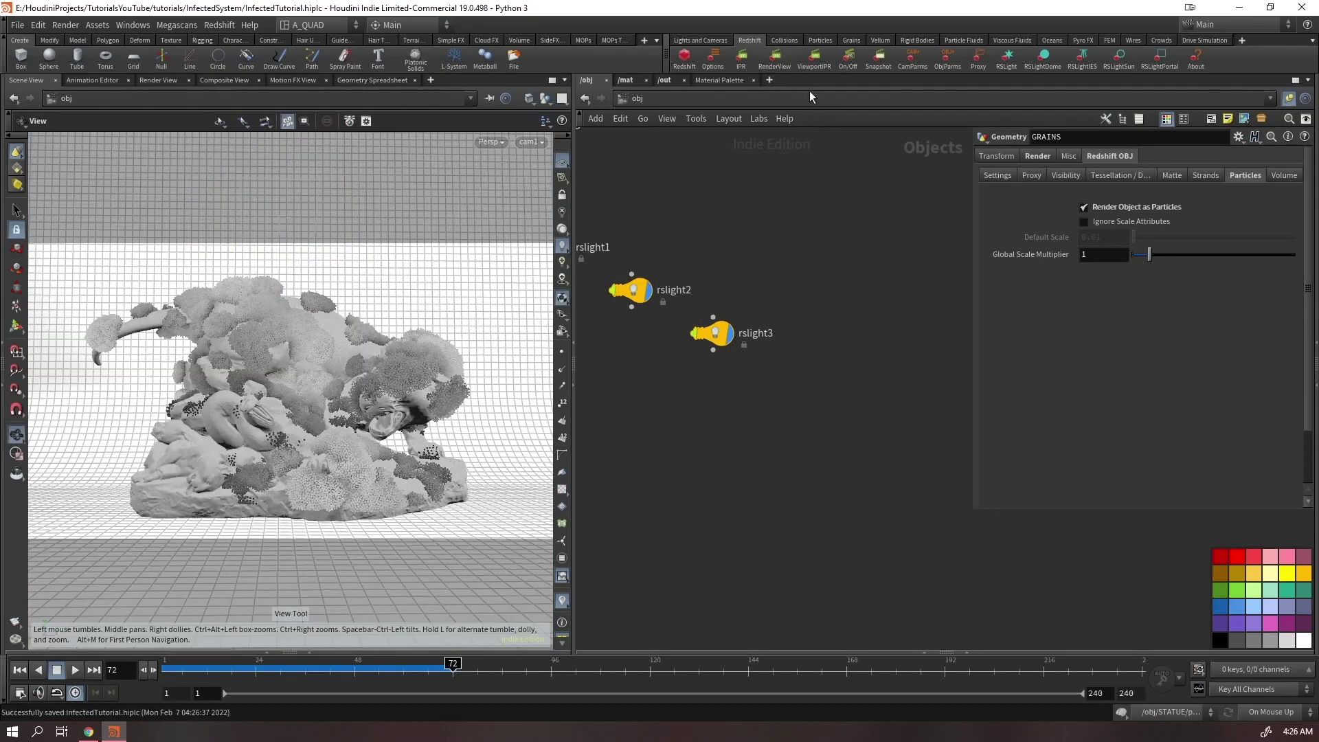
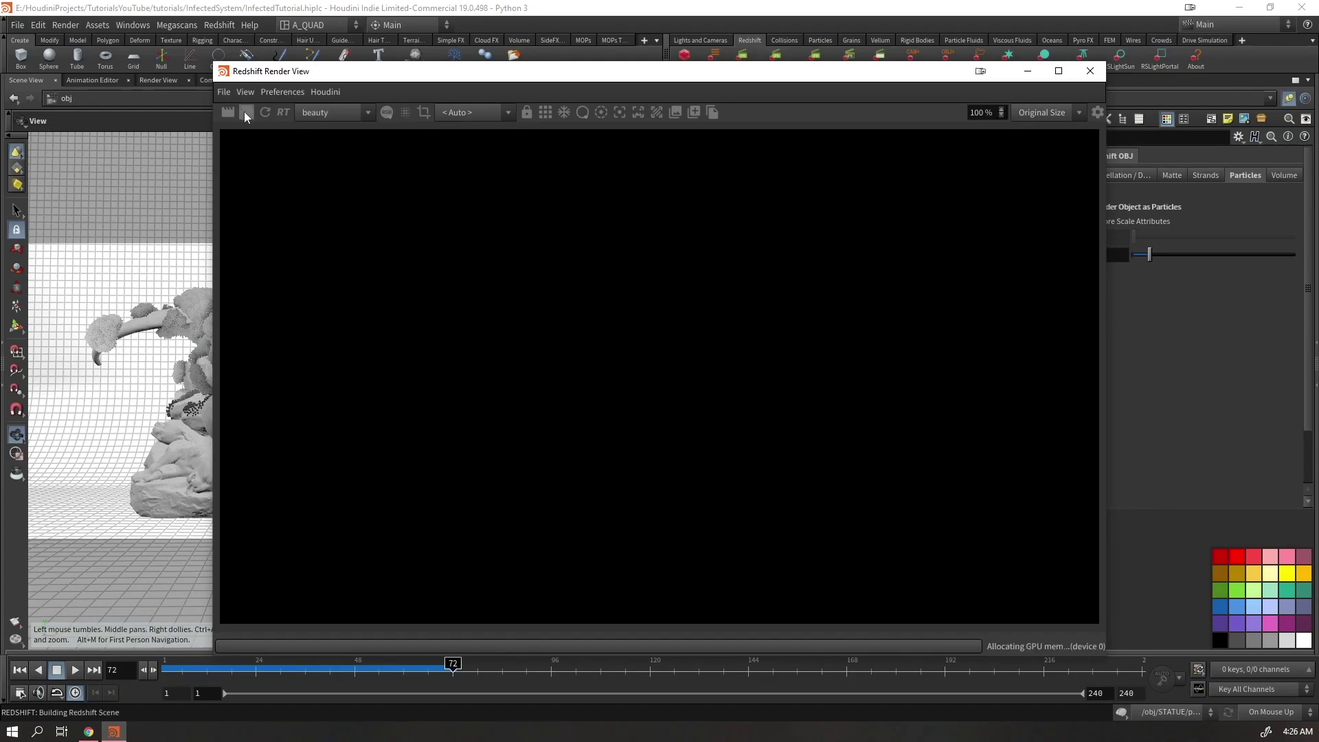
# In the Redshift render view, set the camera to /obj/cam1 and the denoise engine to OptiX
pyautogui.click(446, 114)
pyautogui.click(450, 139)
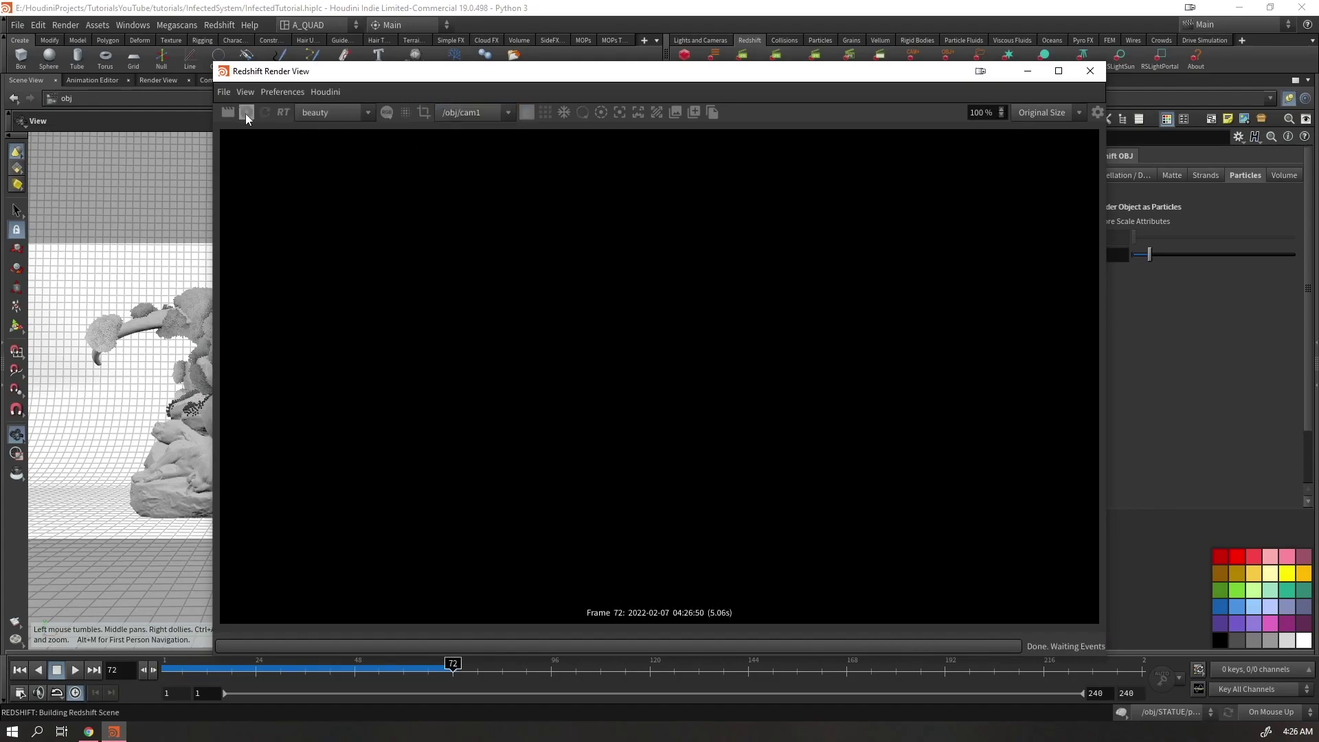
pyautogui.click(1100, 111)
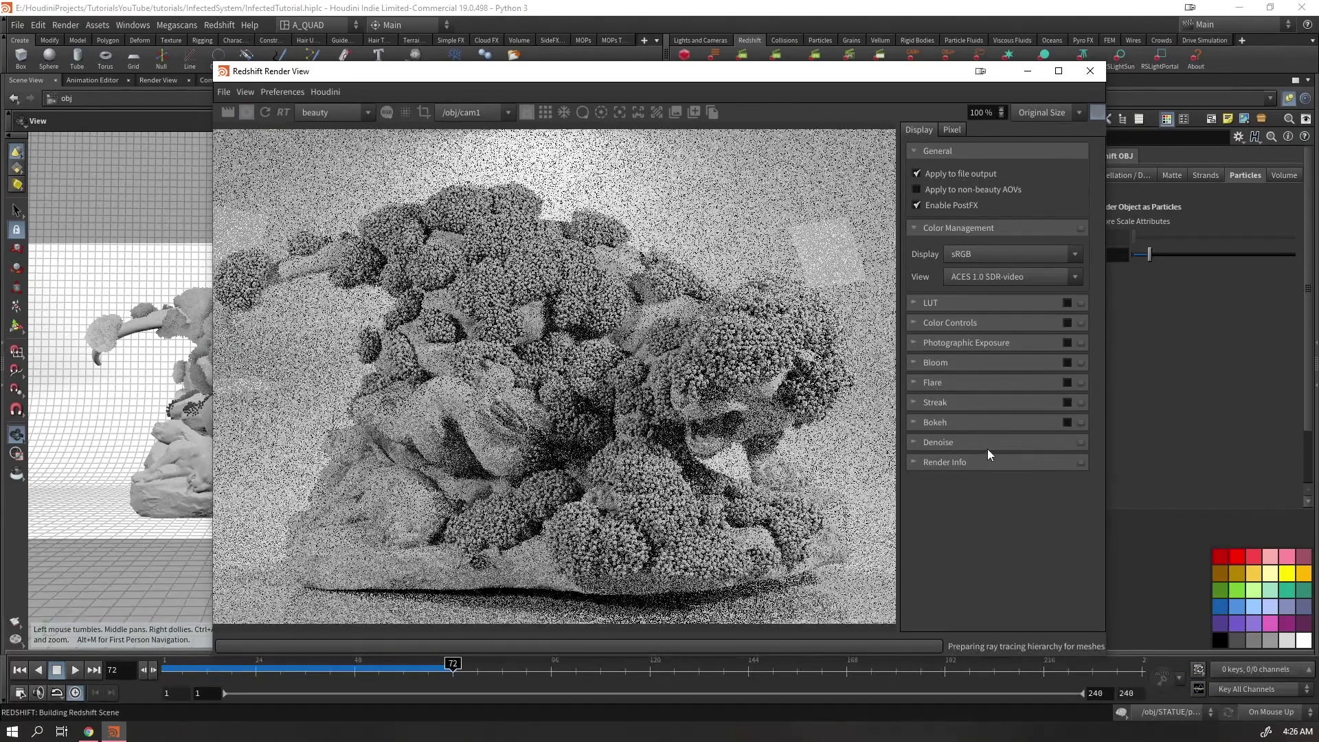
pyautogui.click(987, 445)
pyautogui.click(983, 469)
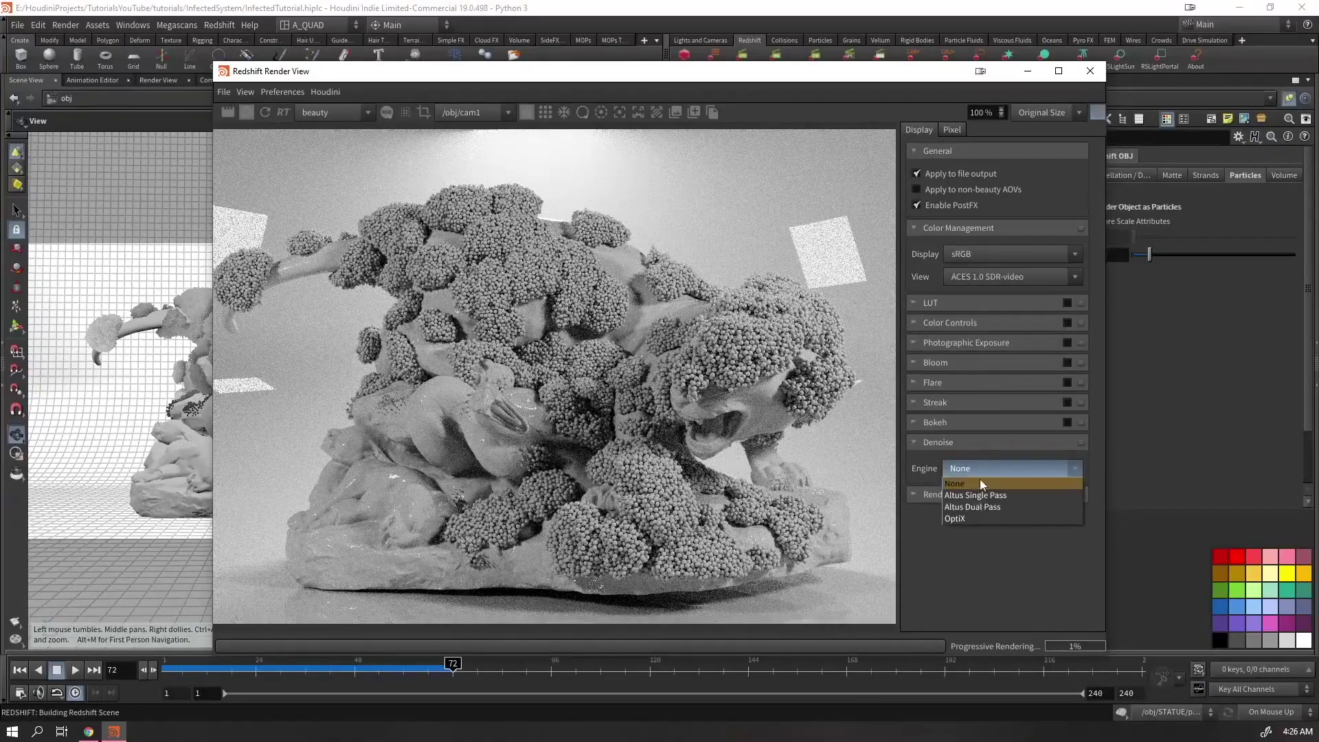
pyautogui.click(972, 518)
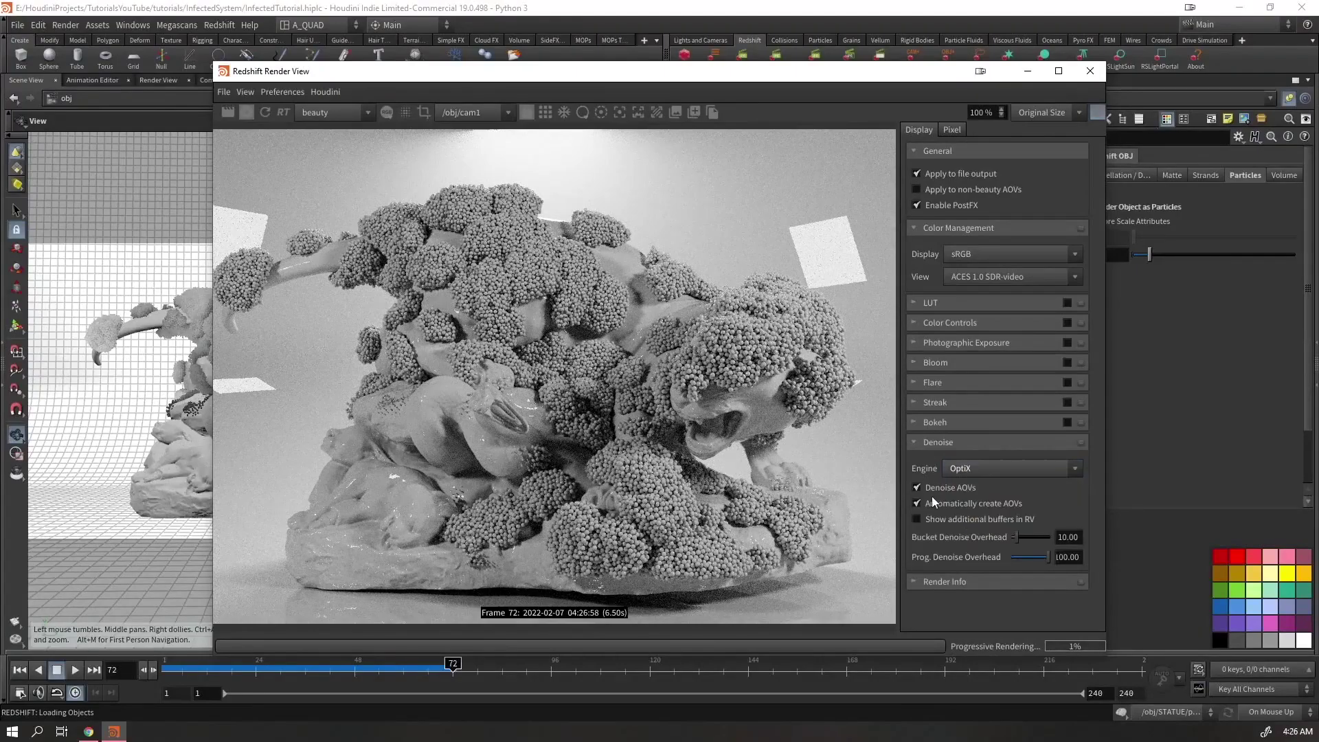
pyautogui.click(934, 441)
# Inspect the denoised statue render, stop the interactive render, and move the render window clear of the node network
pyautogui.scroll(-2, 581, 418)
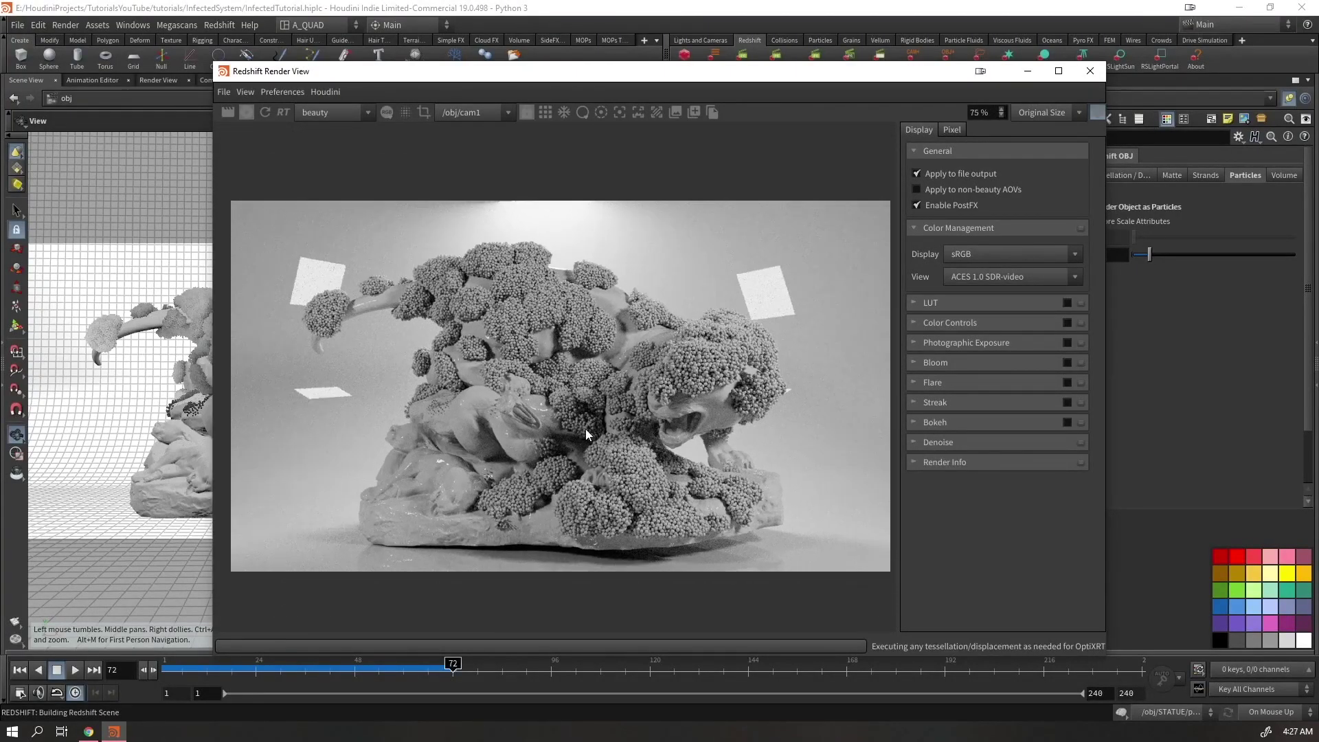
pyautogui.scroll(1, 561, 470)
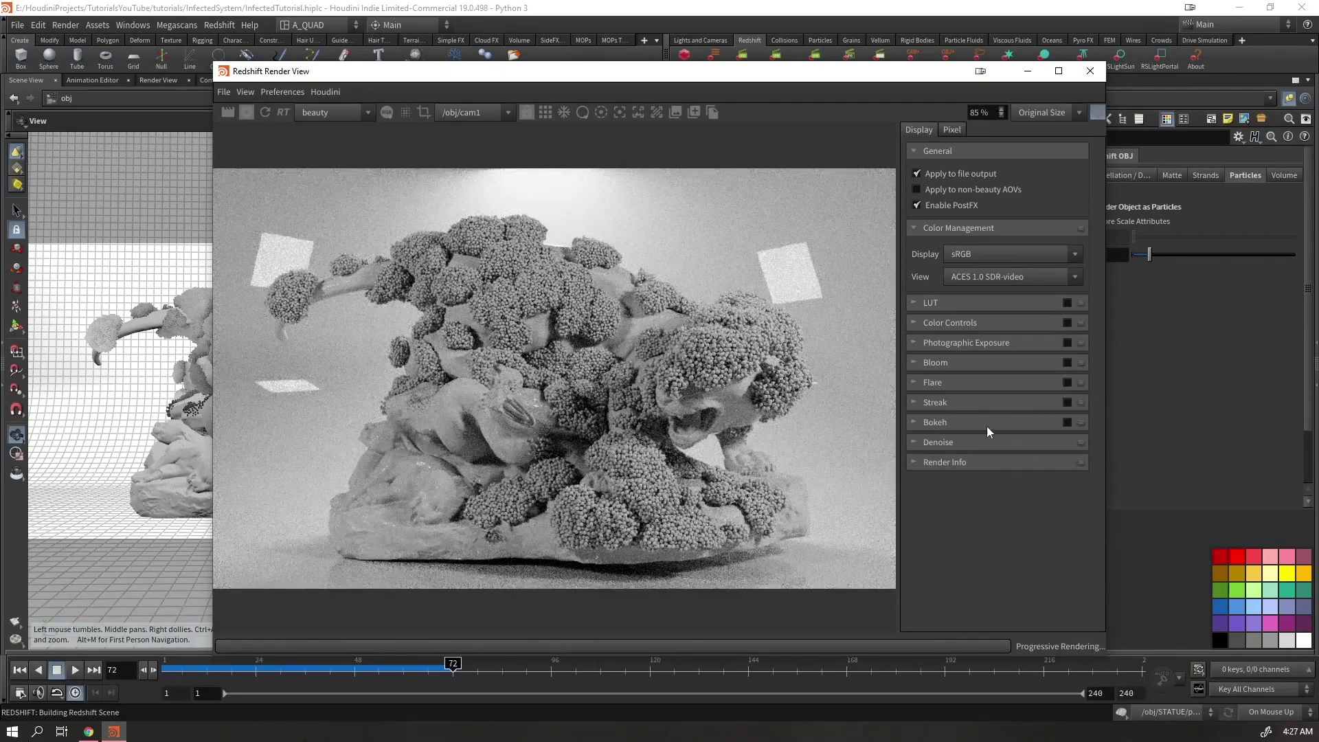
pyautogui.moveTo(577, 73); pyautogui.dragTo(666, 71)
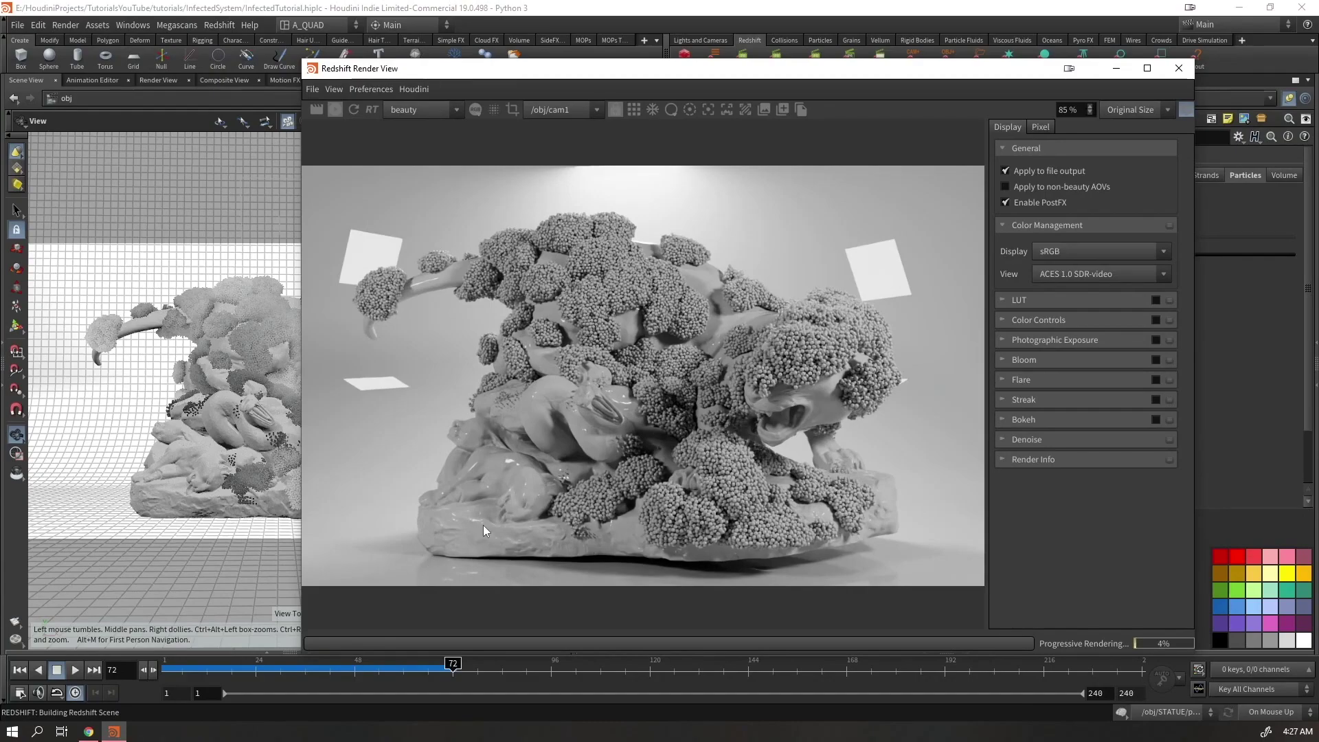
pyautogui.moveTo(838, 75); pyautogui.dragTo(801, 95)
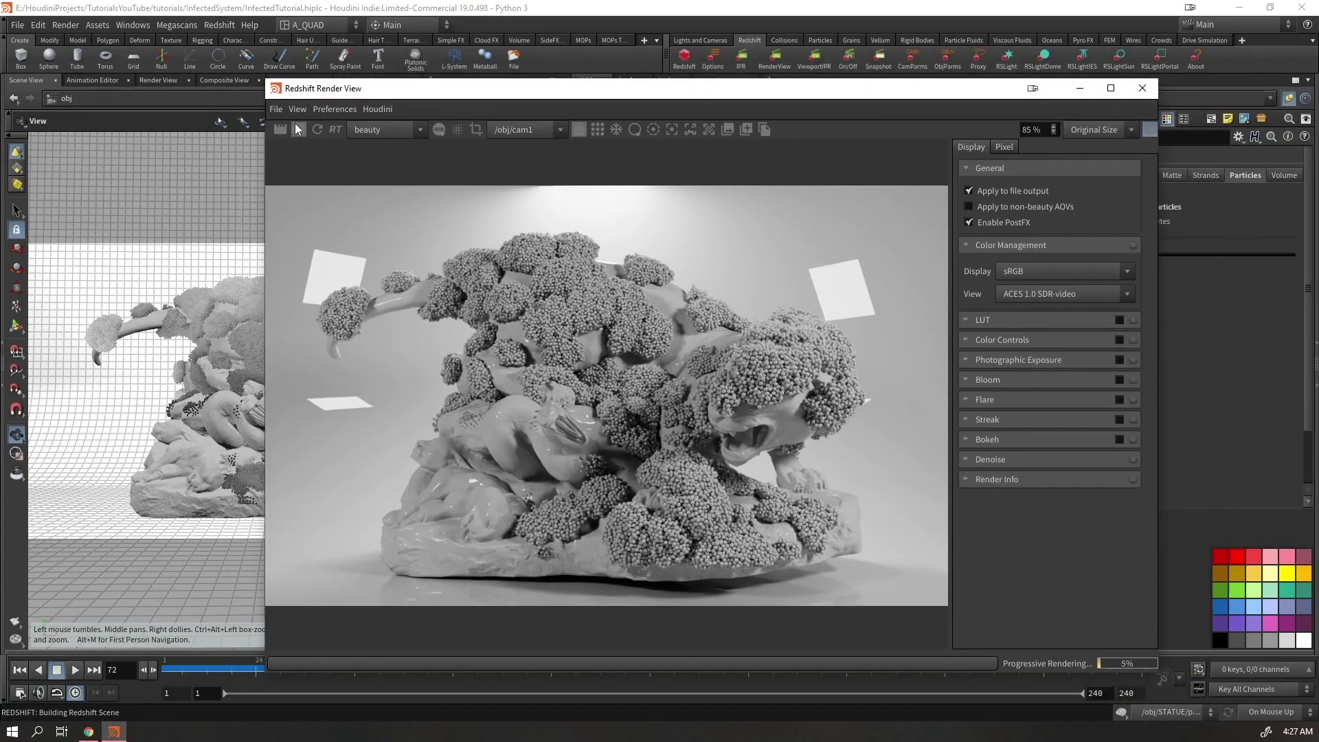
pyautogui.moveTo(481, 88); pyautogui.dragTo(472, 530)
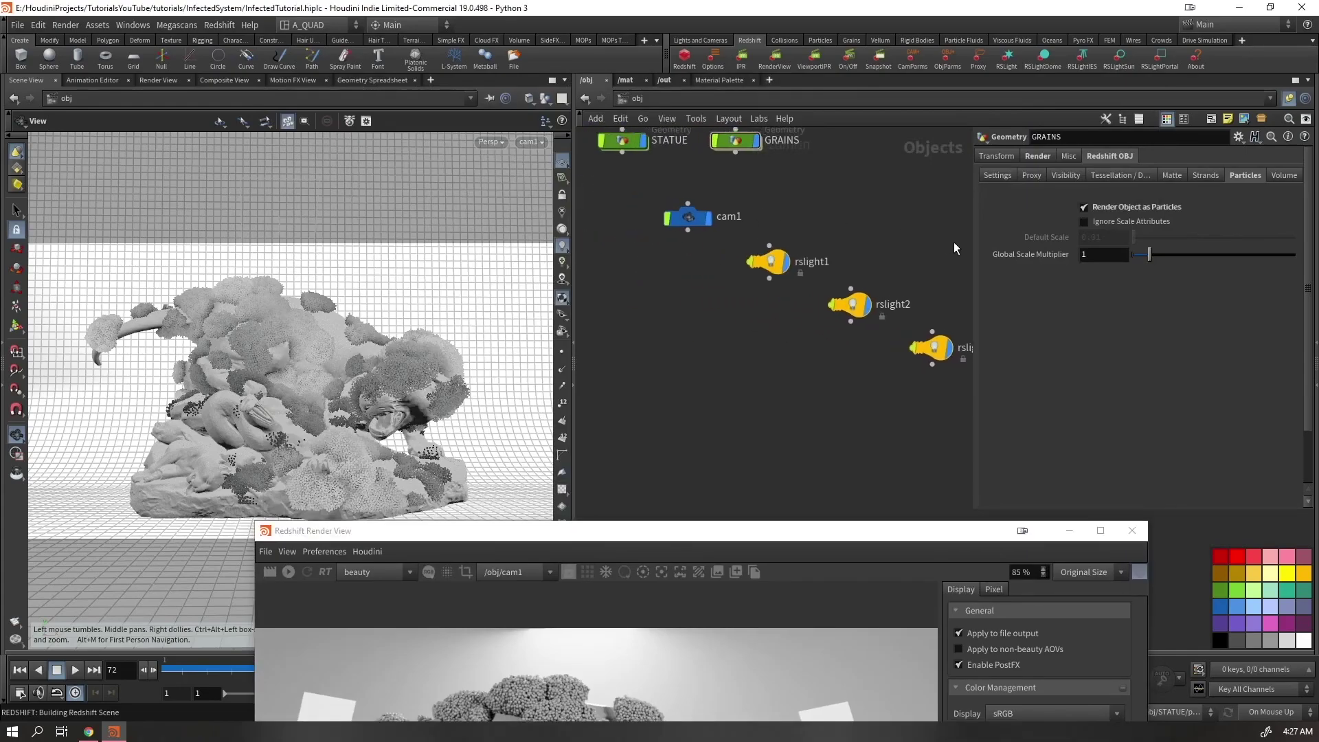
# Inside the STATUE network, paste the copied parameter as a relative reference into the Y translation of the backdrop's transform1 node
pyautogui.moveTo(624, 134); pyautogui.dragTo(693, 270, button='middle')
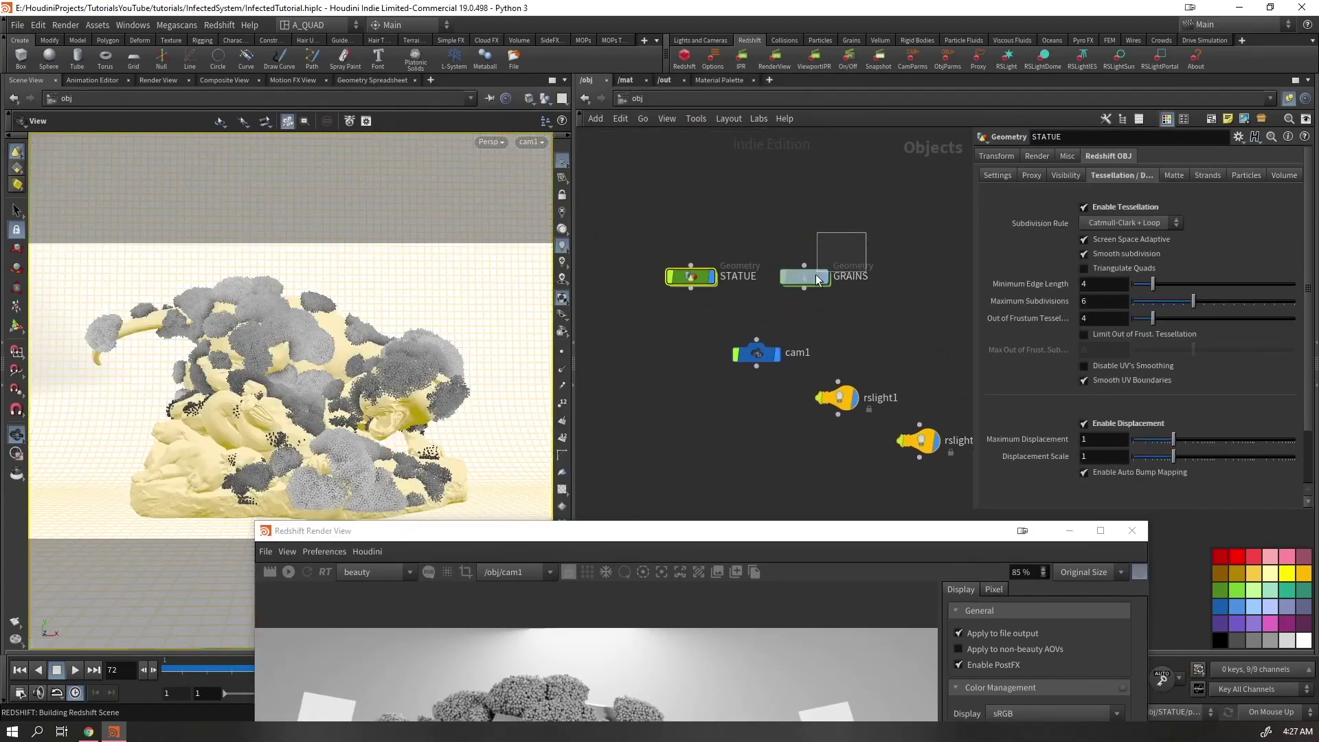
pyautogui.moveTo(730, 236); pyautogui.dragTo(684, 310)
pyautogui.press('i')
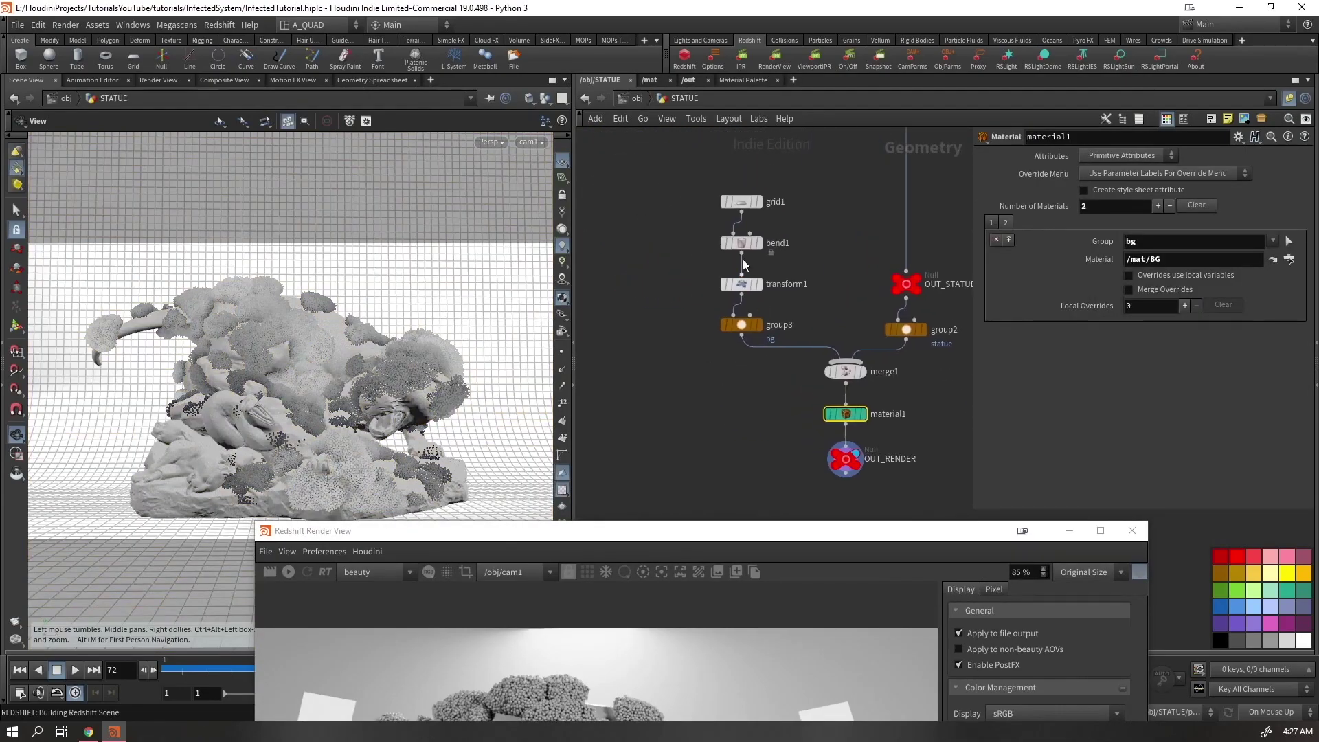
pyautogui.click(790, 284)
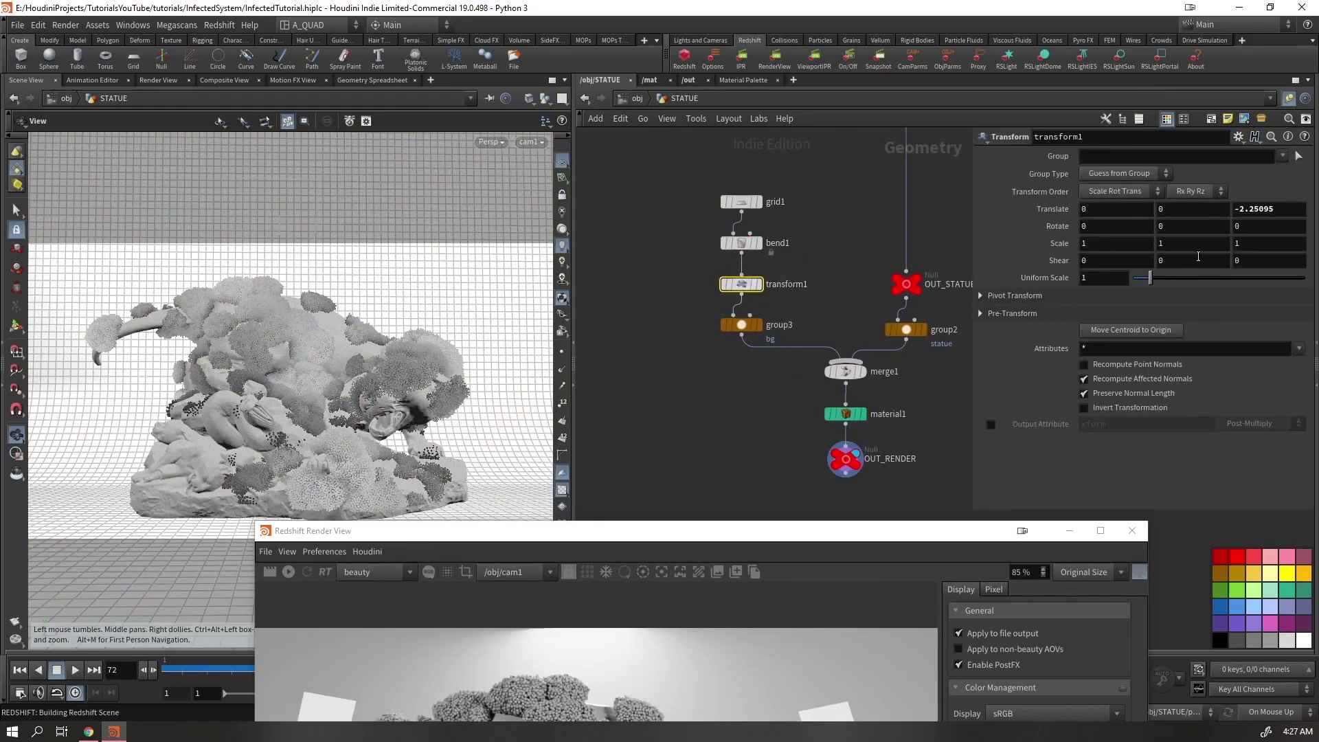
pyautogui.click(1175, 210)
pyautogui.write('.15')
pyautogui.press('Return')
pyautogui.rightClick(1188, 209)
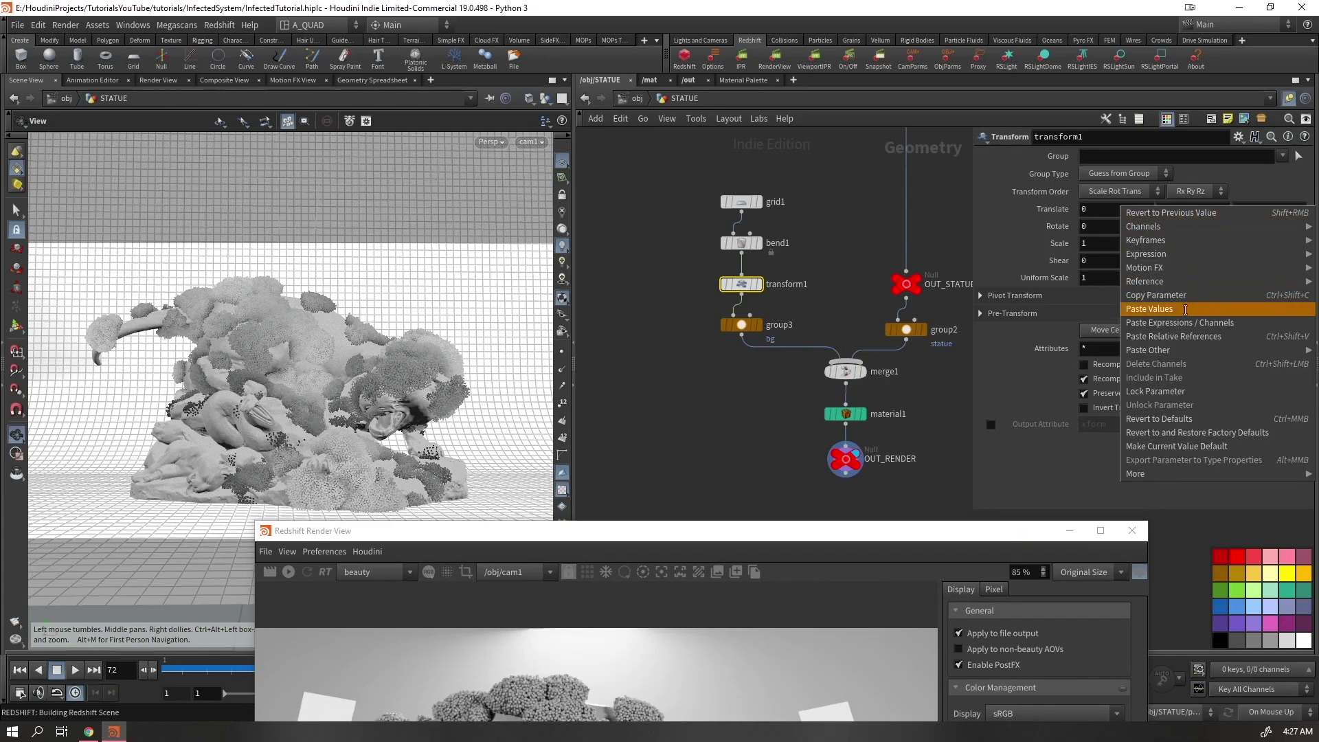
pyautogui.click(1178, 337)
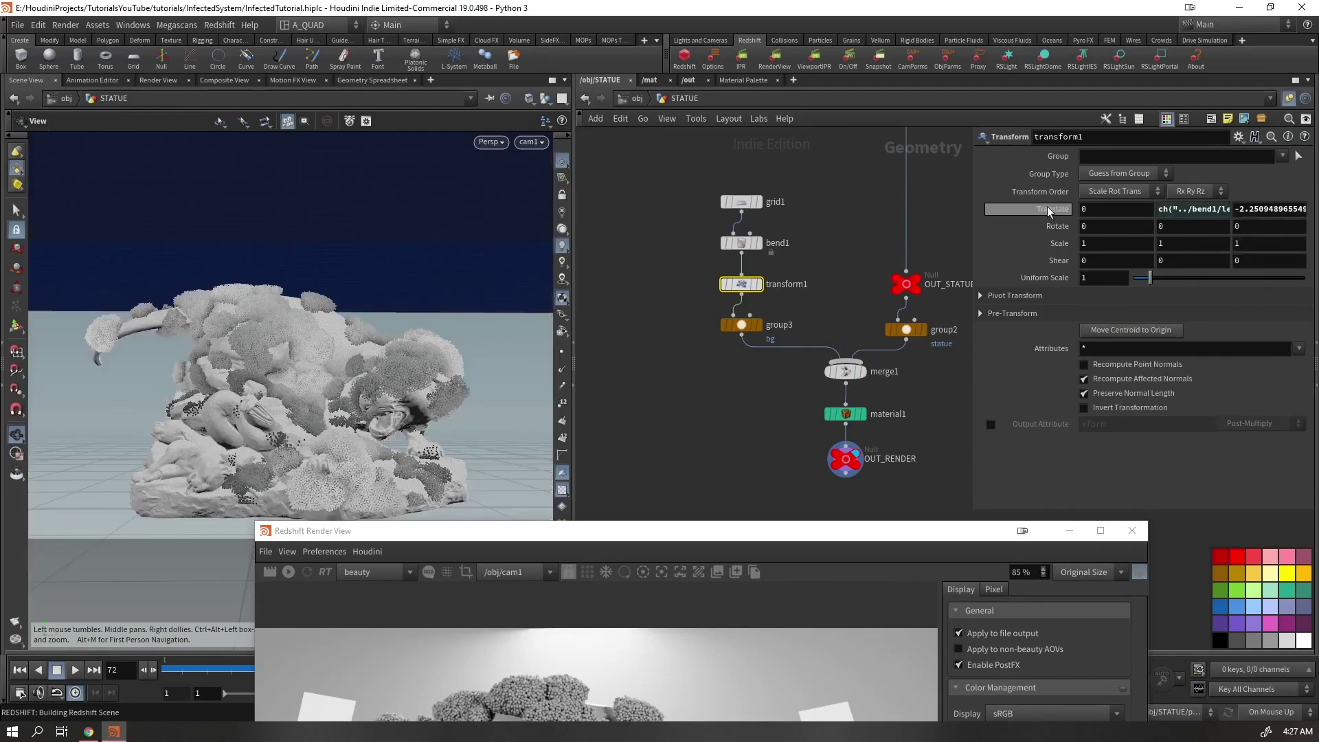
# Copy the Y origin parameter of the clip1 node in the STATUE network
pyautogui.moveTo(942, 144); pyautogui.dragTo(626, 375, button='middle')
pyautogui.scroll(-5, 846, 235)
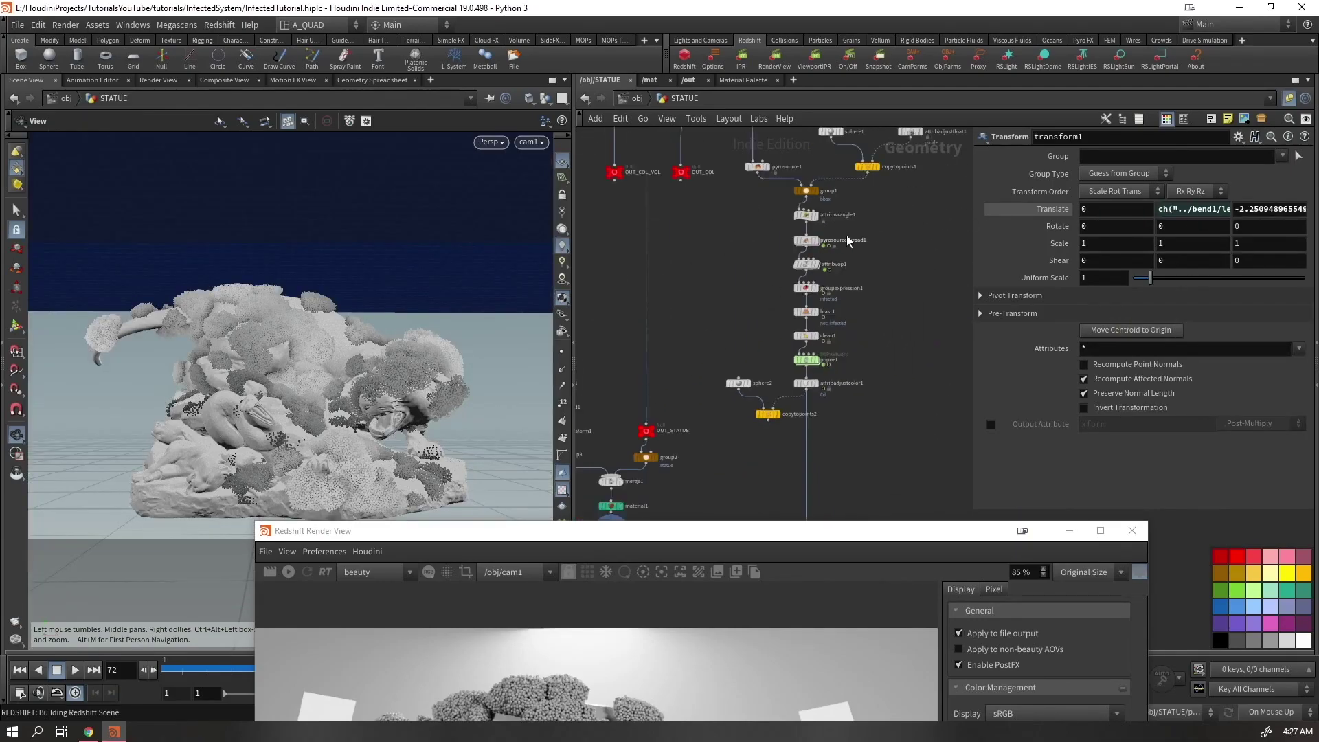
pyautogui.moveTo(846, 235); pyautogui.dragTo(792, 271, button='middle')
pyautogui.click(751, 255)
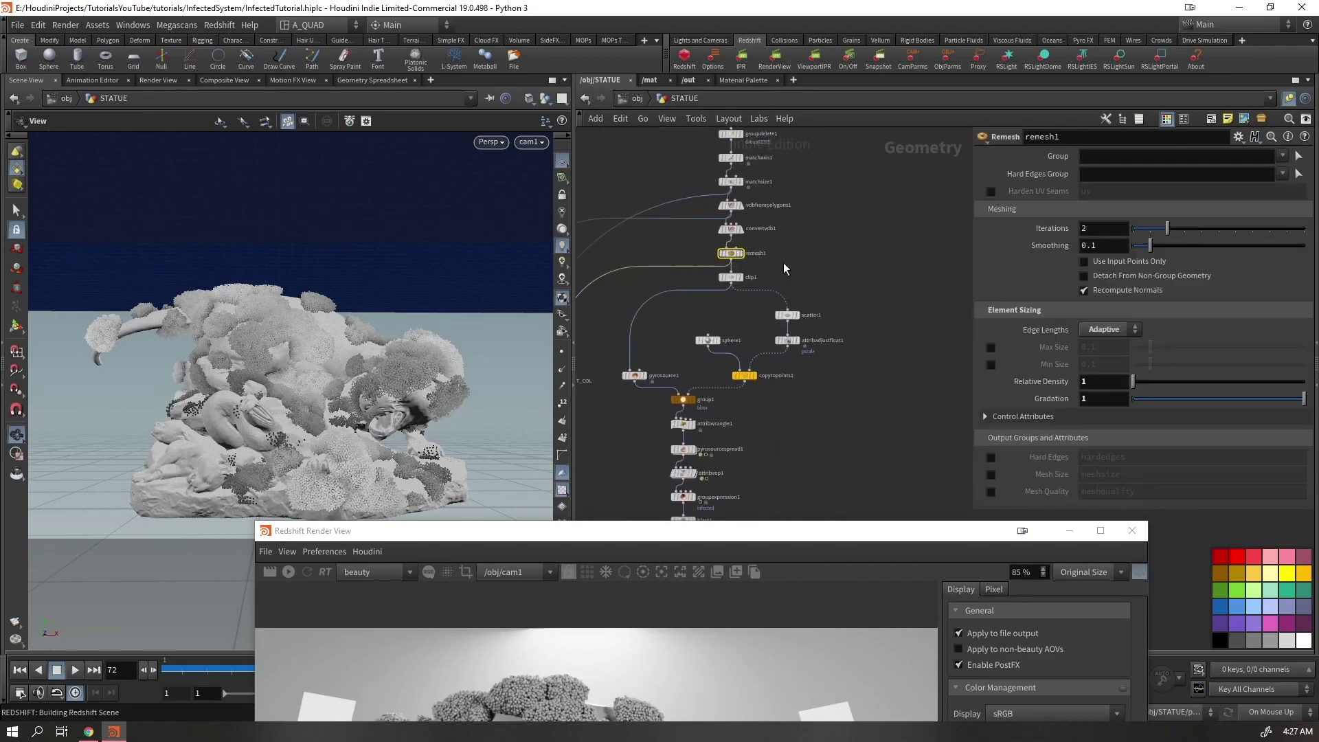
pyautogui.click(732, 281)
pyautogui.rightClick(1120, 193)
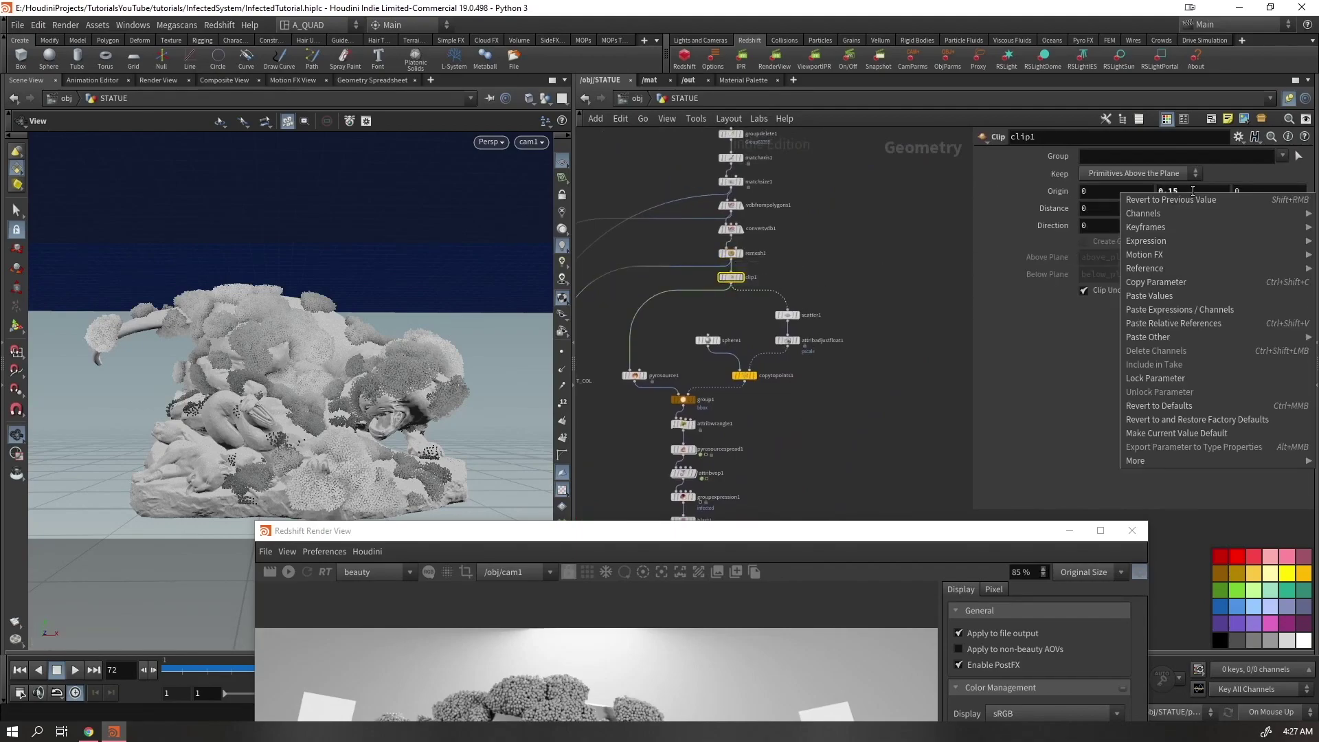
pyautogui.click(1170, 294)
# Paste the copied parameter as a relative reference into the Y translation of the backdrop's transform1 node and display its evaluated value
pyautogui.press('1')
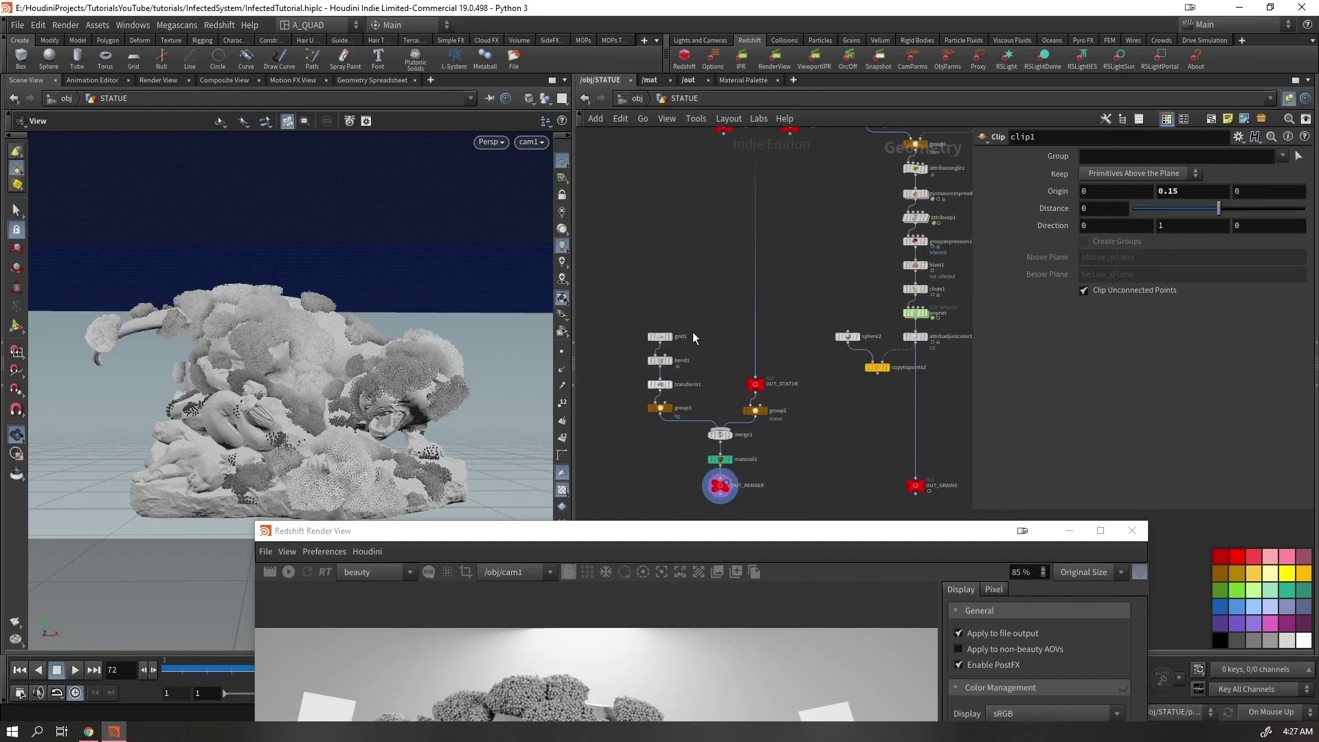
pyautogui.click(660, 384)
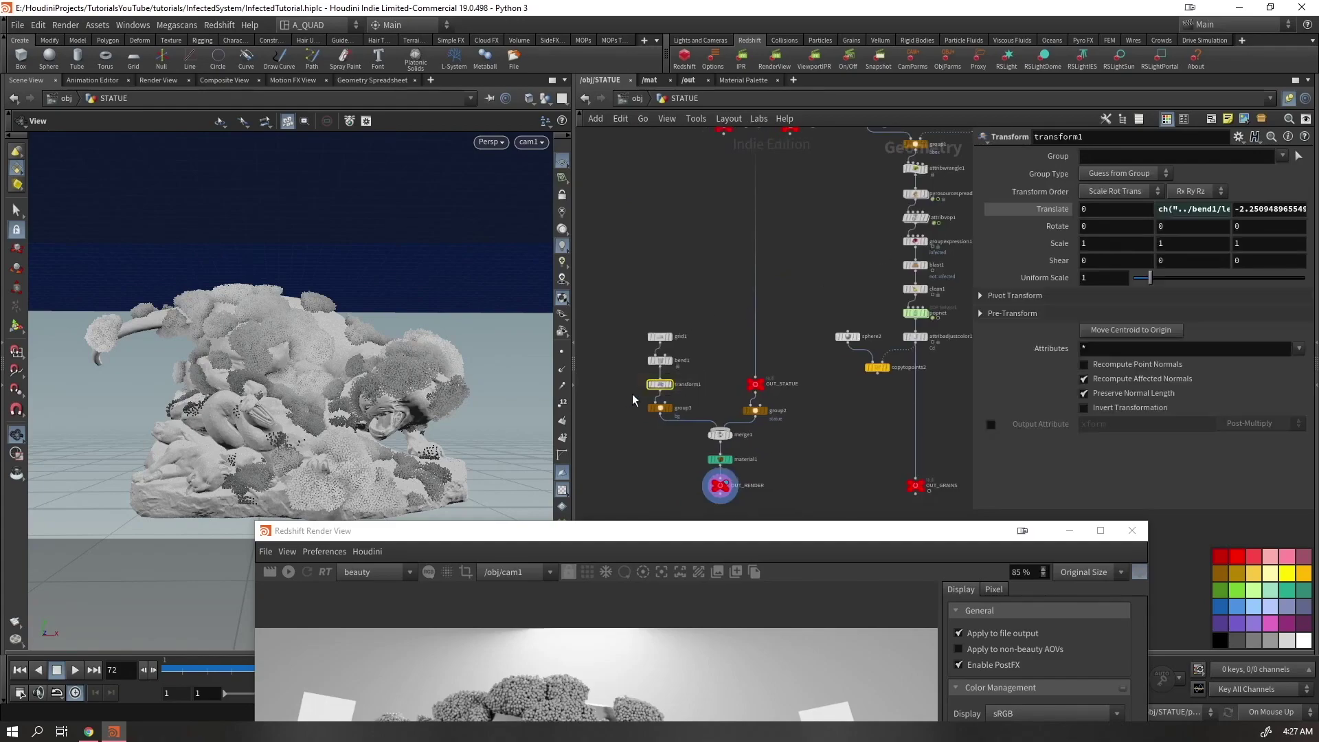
pyautogui.rightClick(1214, 205)
pyautogui.click(1175, 351)
pyautogui.click(1051, 209)
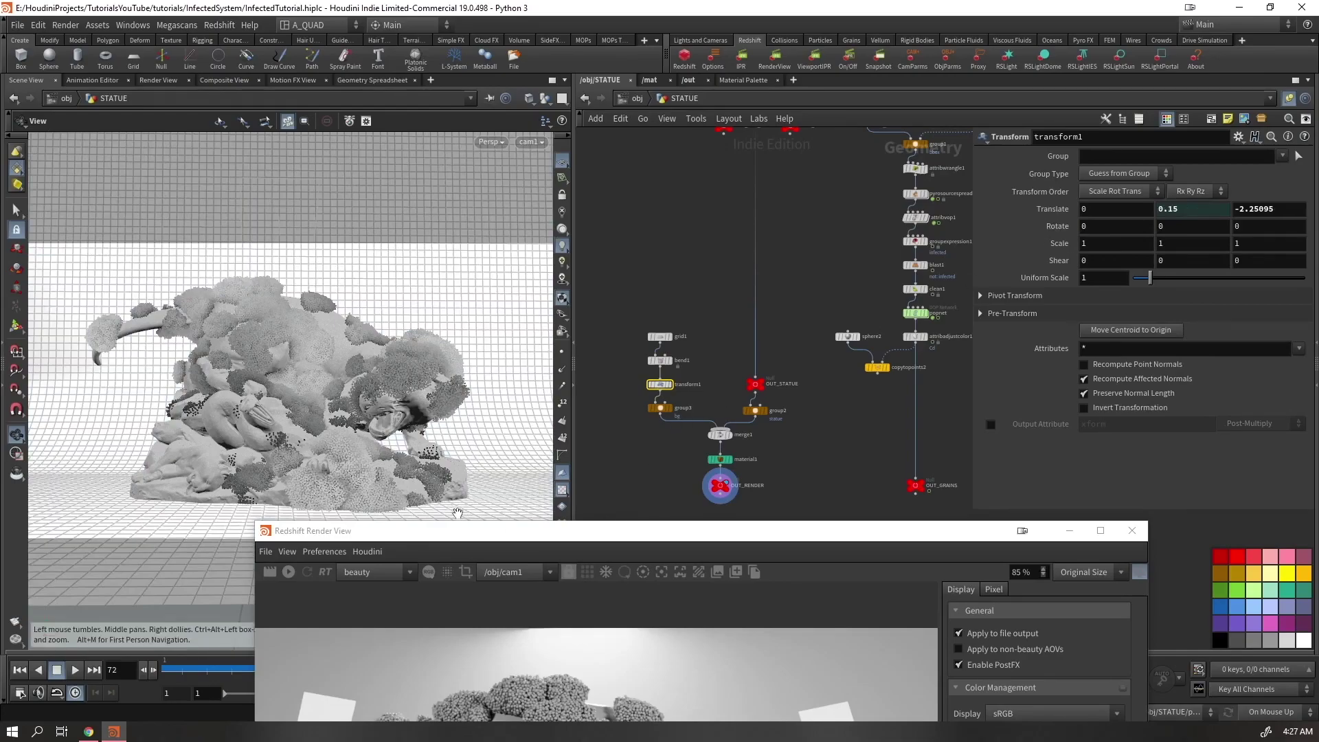
# Examine how the backdrop floor meets the statue base from perspective and front views, and return the viewport to cam1
pyautogui.moveTo(353, 453); pyautogui.dragTo(379, 416)
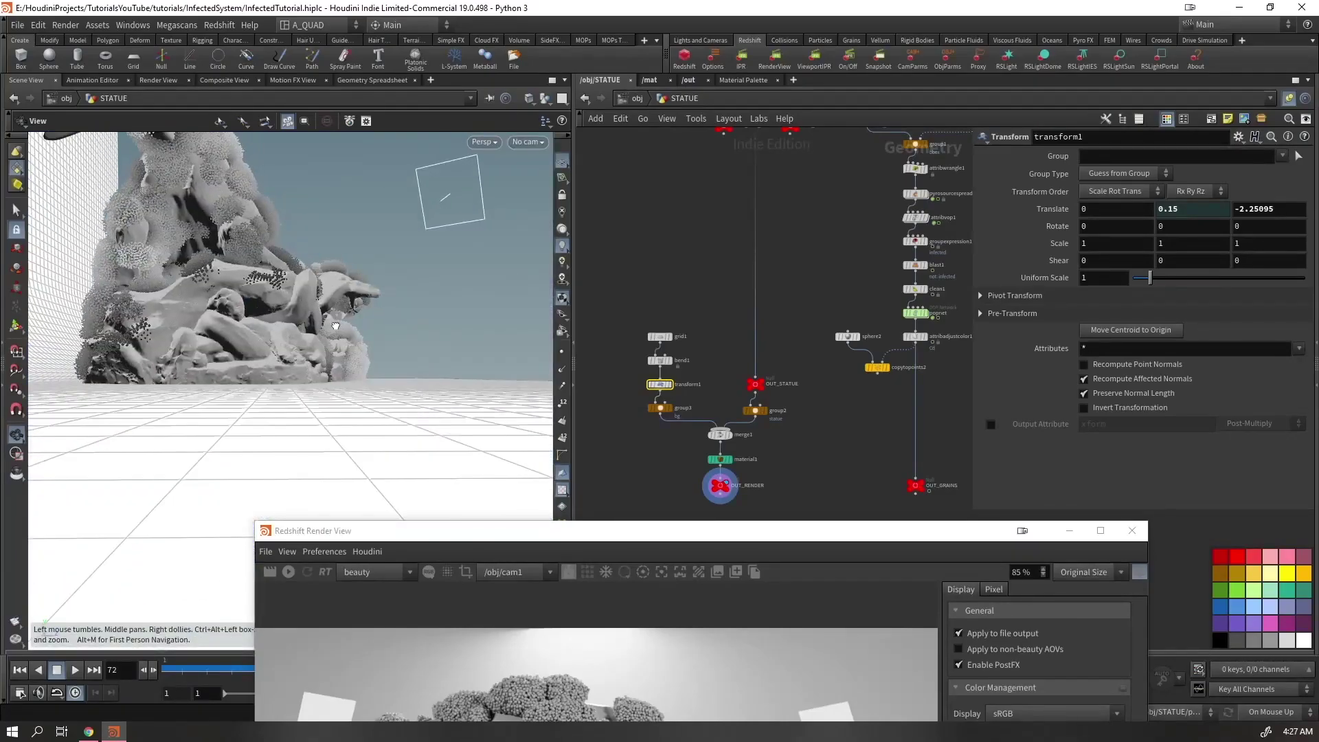
pyautogui.moveTo(335, 326); pyautogui.dragTo(425, 413)
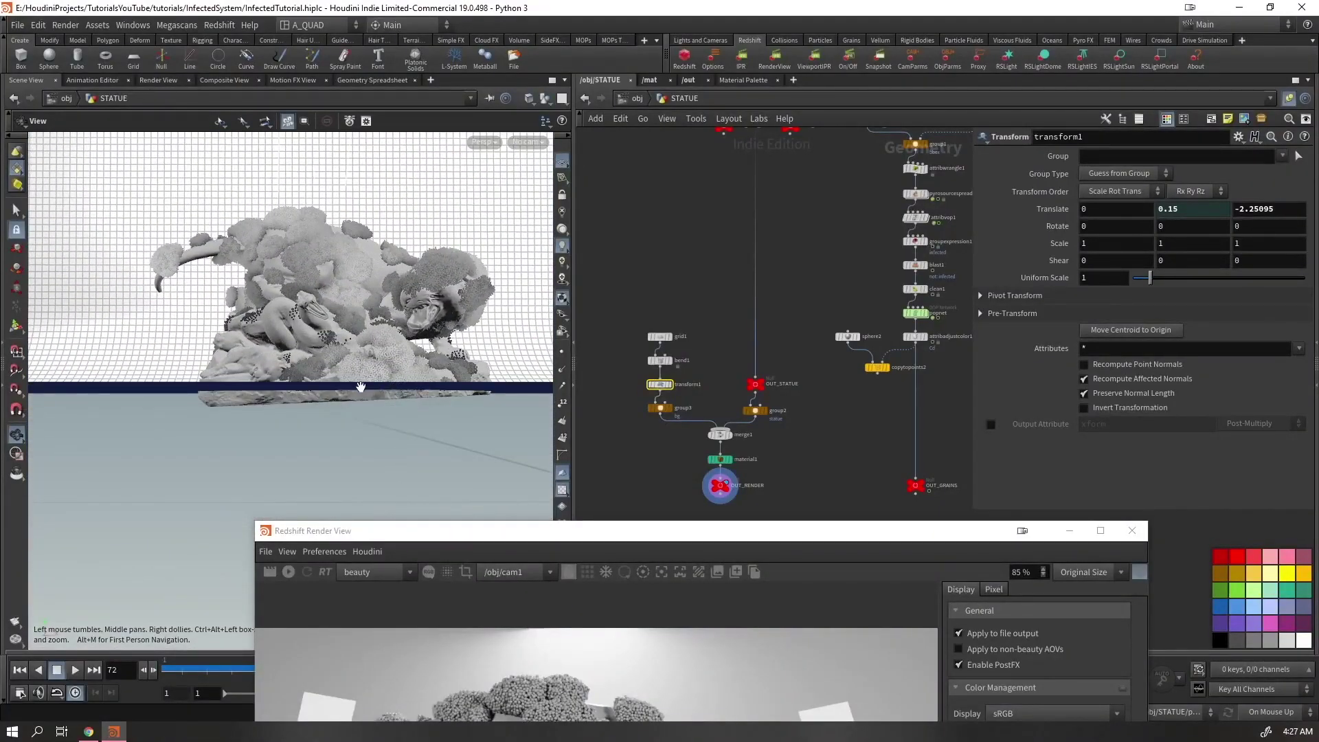
pyautogui.hotkey('space', '3')
pyautogui.scroll(5, 343, 452)
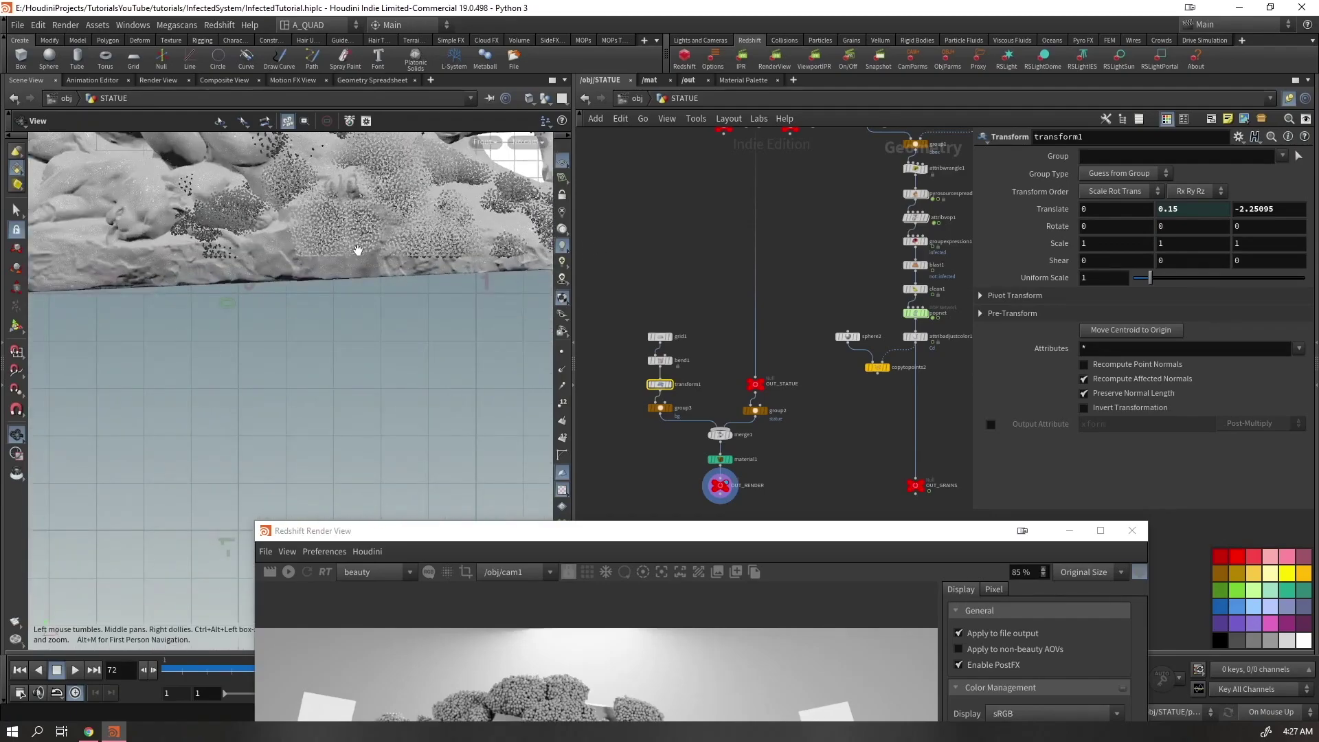
pyautogui.scroll(2, 497, 331)
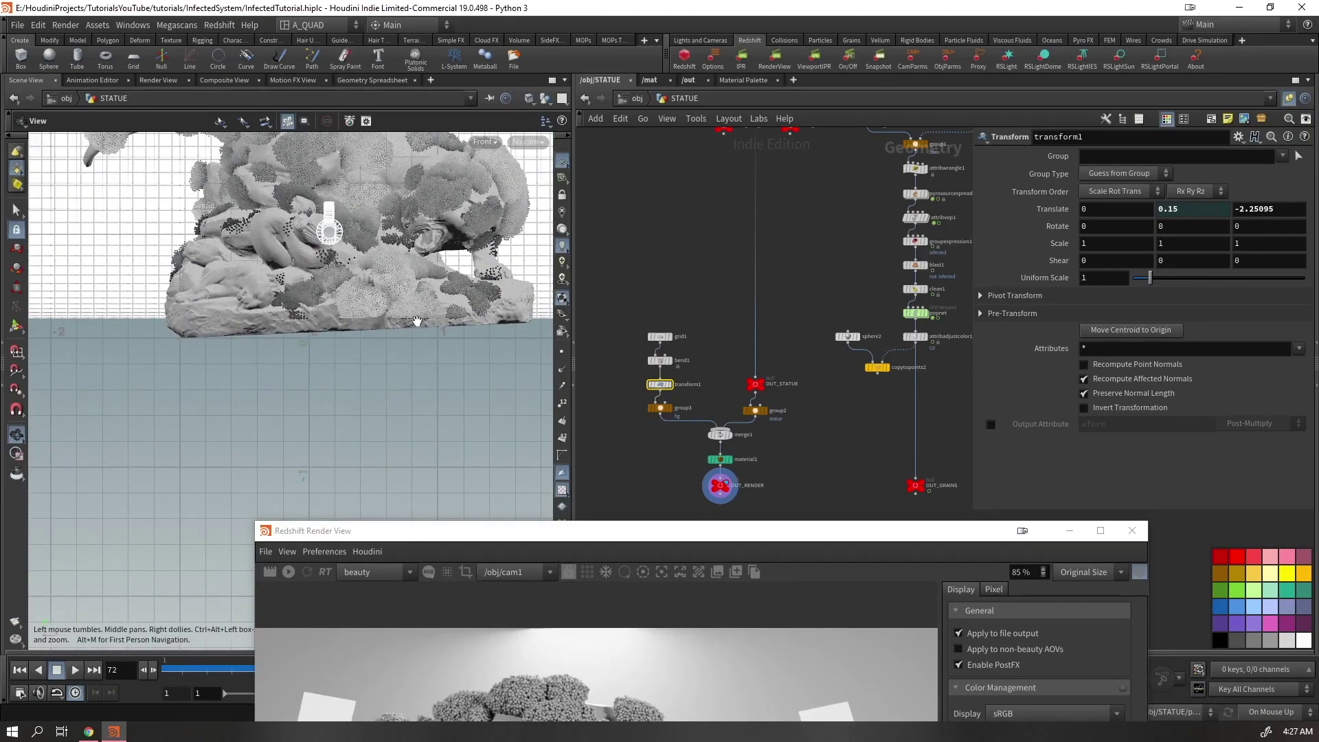
pyautogui.moveTo(417, 349); pyautogui.dragTo(344, 417)
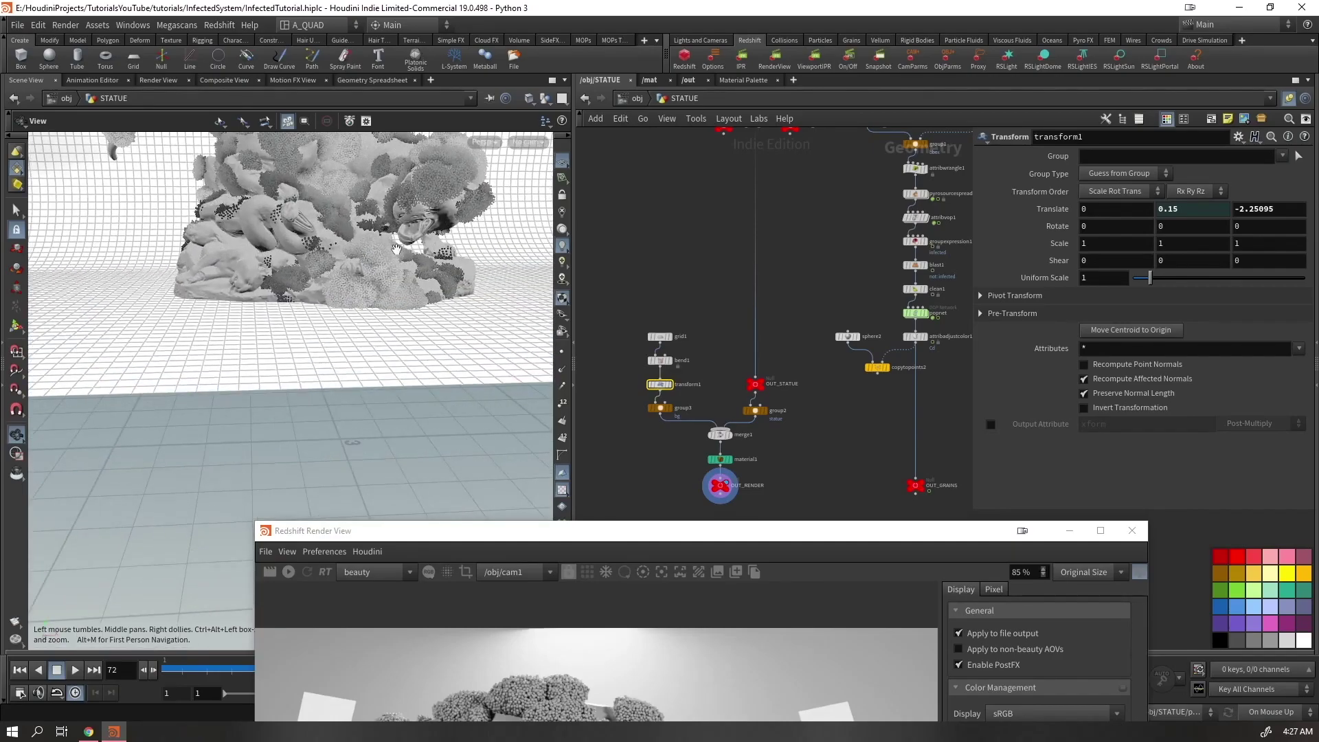
pyautogui.click(528, 142)
pyautogui.click(542, 207)
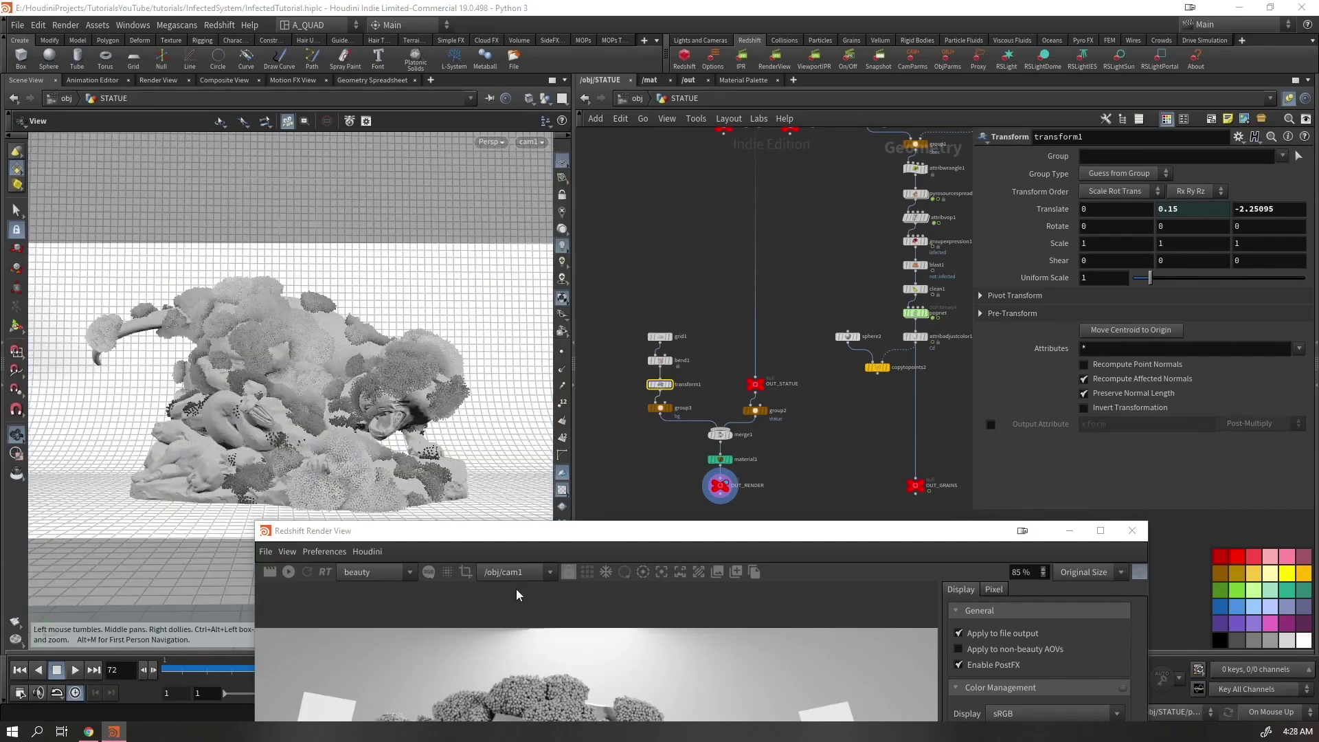
# Start the interactive render and narrow the render window, with its display settings hidden, to uncover the node network
pyautogui.moveTo(544, 536); pyautogui.dragTo(319, 73)
pyautogui.click(64, 113)
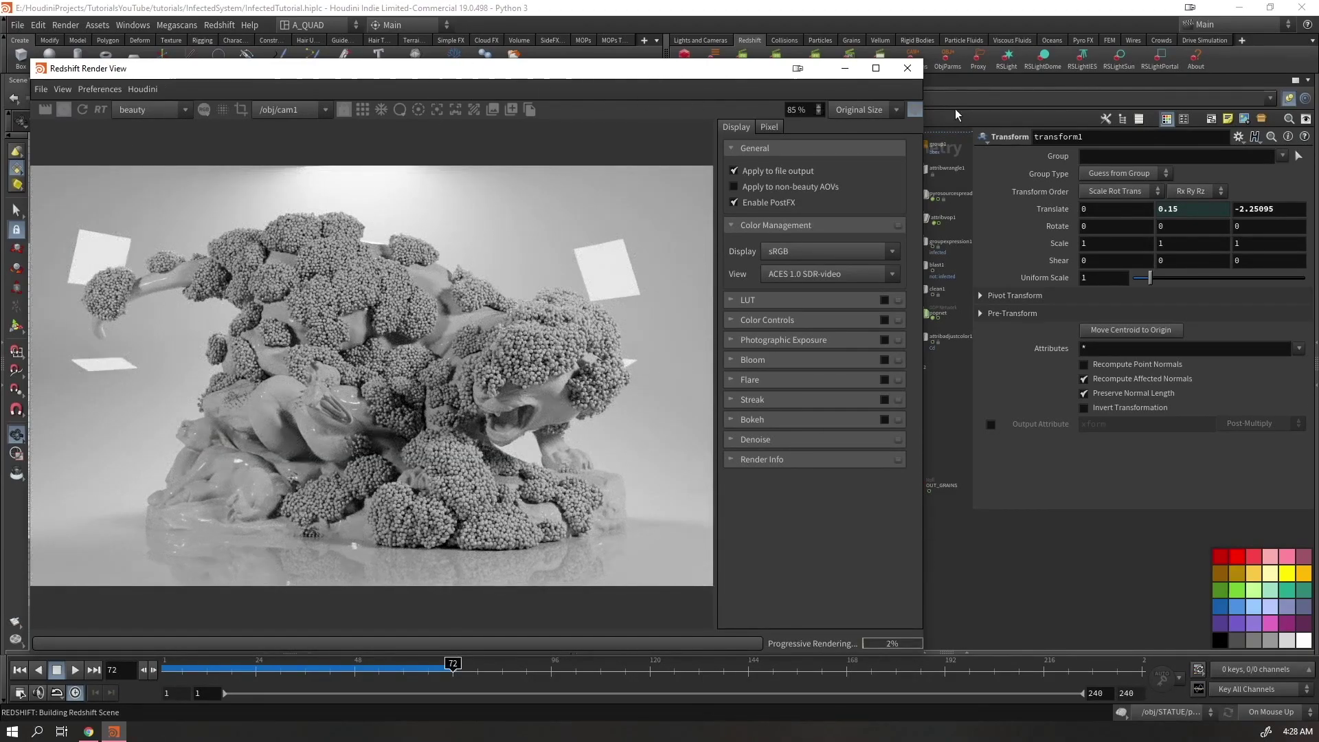
pyautogui.click(913, 108)
pyautogui.moveTo(923, 103); pyautogui.dragTo(604, 97)
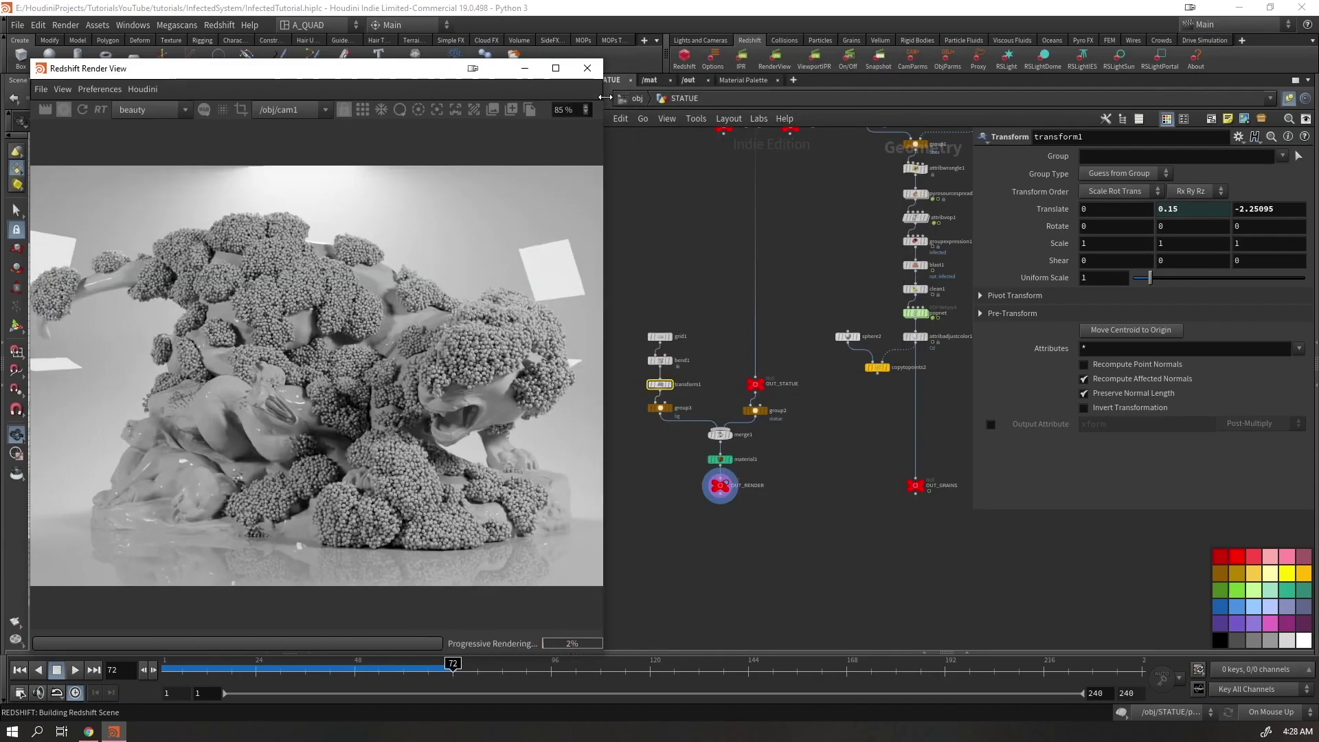
# Inside the GRAINS material, move the redshift_material1 node aside and add an RS Color User Data node
pyautogui.click(650, 80)
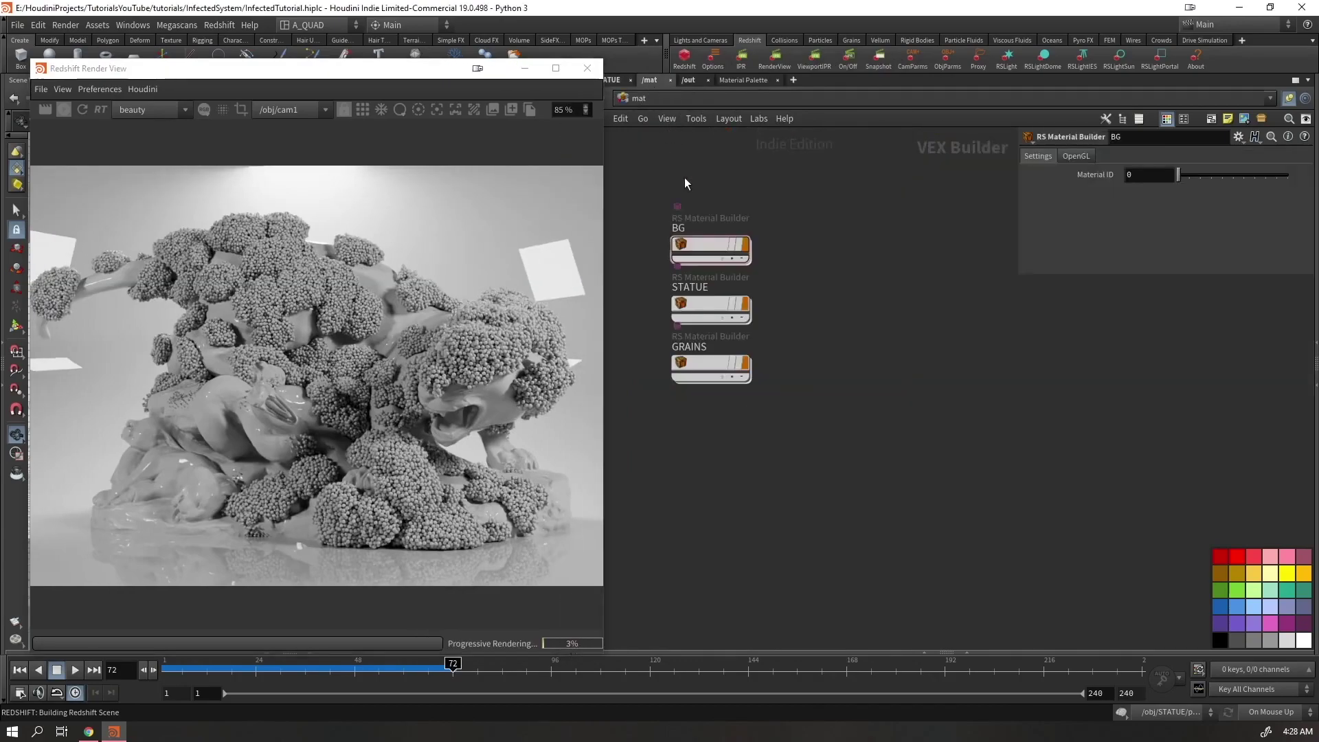
pyautogui.click(699, 362)
pyautogui.doubleClick(702, 364)
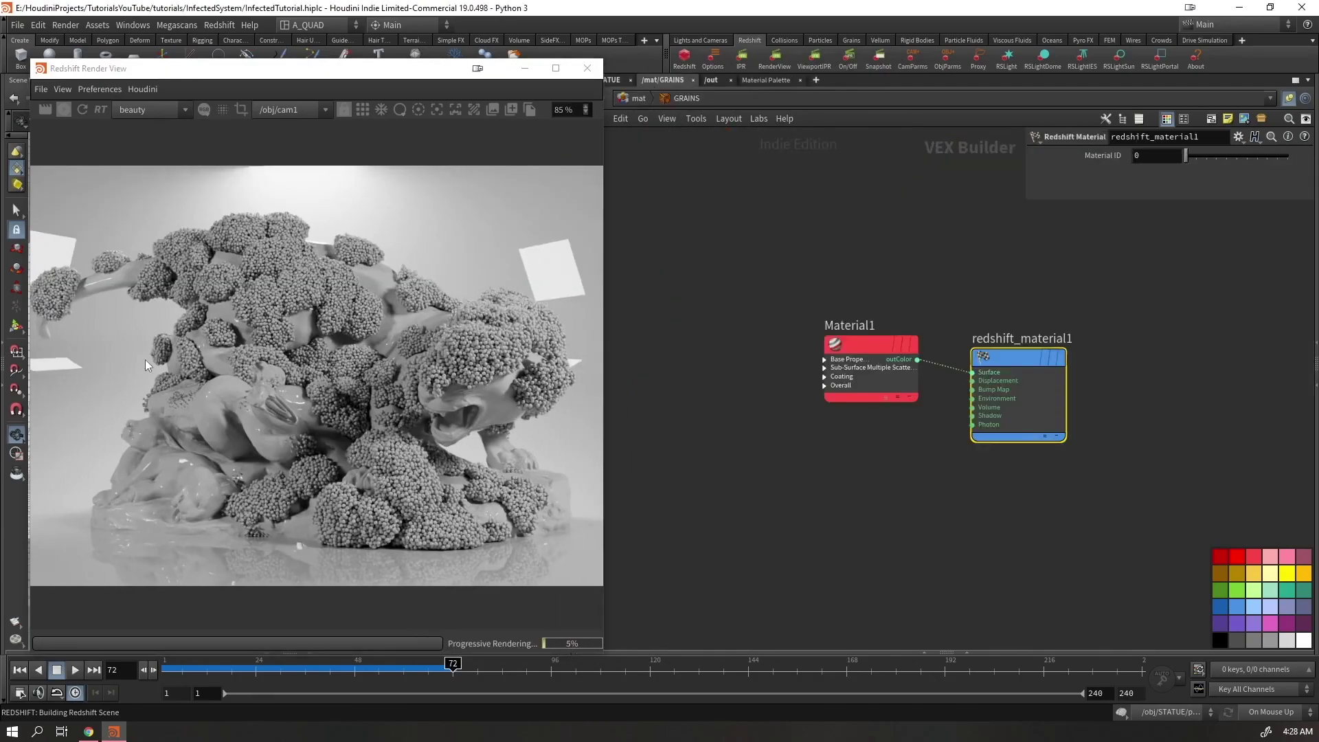
pyautogui.moveTo(869, 522); pyautogui.dragTo(815, 365, button='middle')
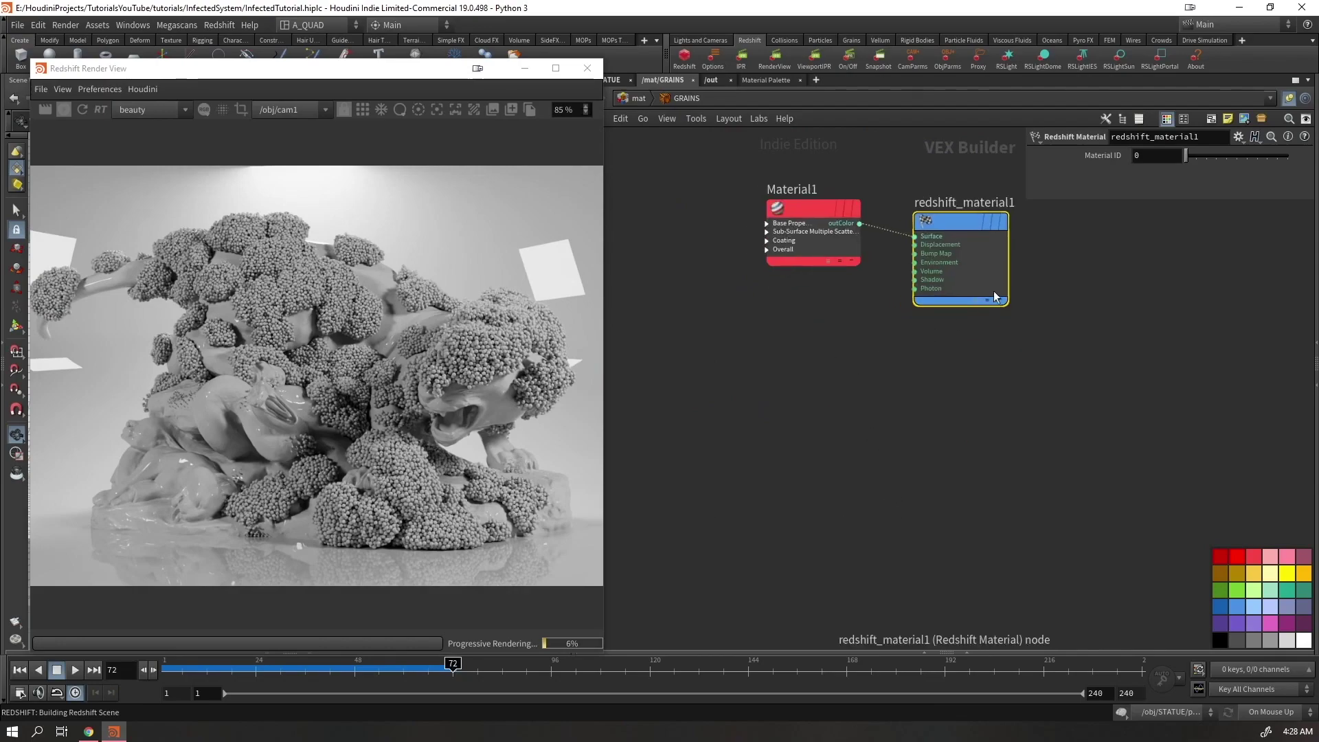
pyautogui.moveTo(995, 294); pyautogui.dragTo(1092, 291)
pyautogui.press('Tab')
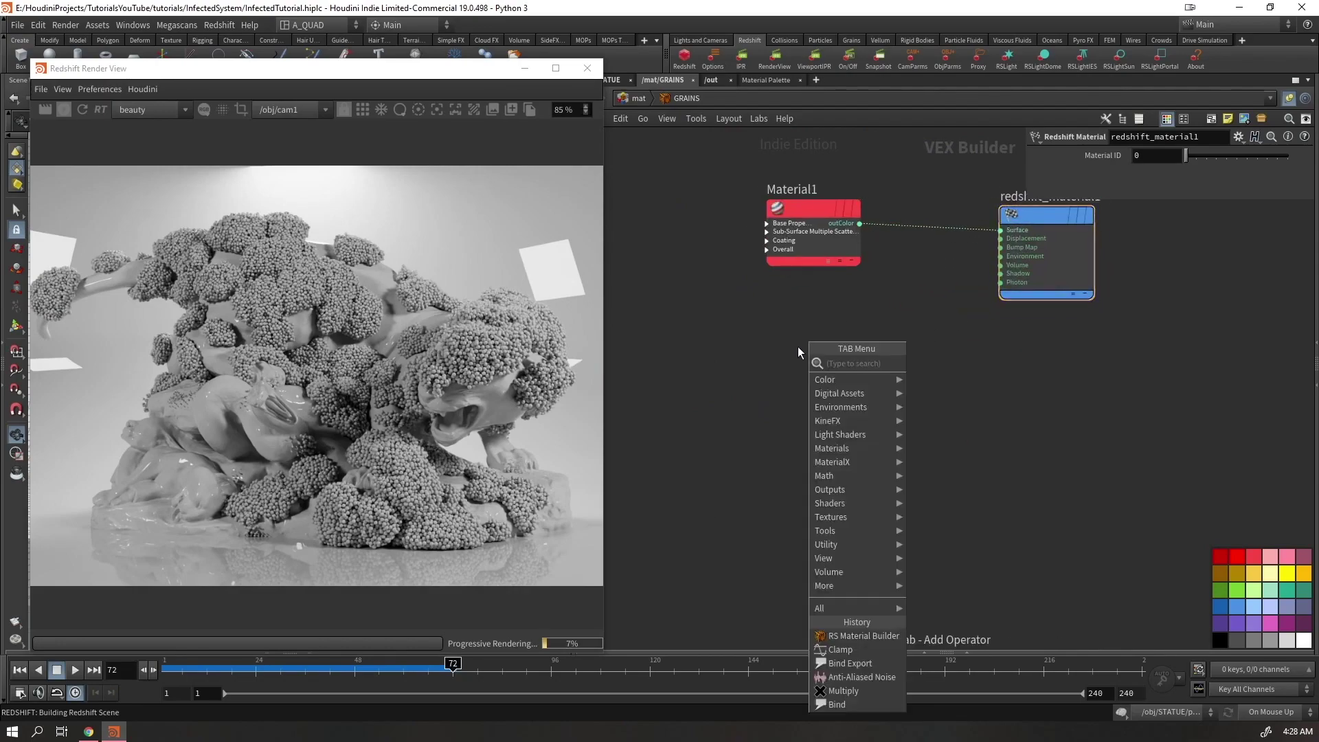
pyautogui.write('user col')
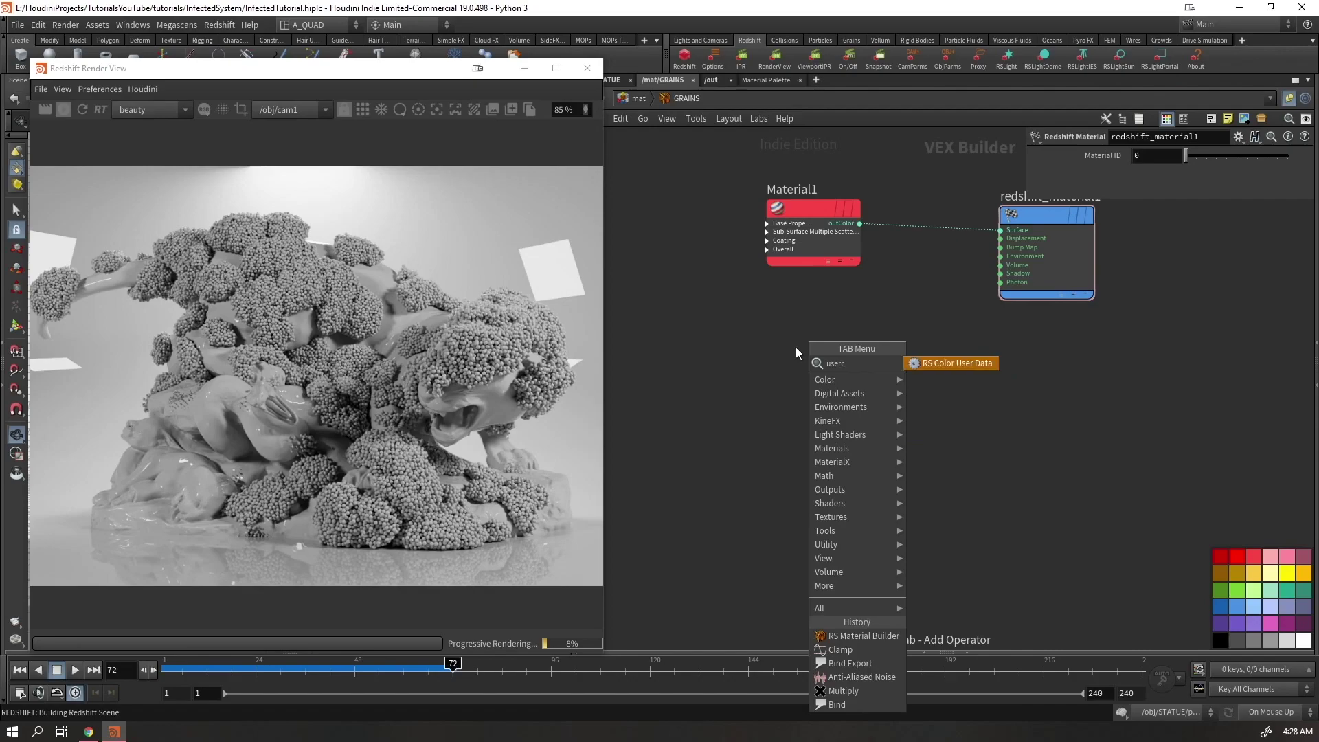
pyautogui.press('Return')
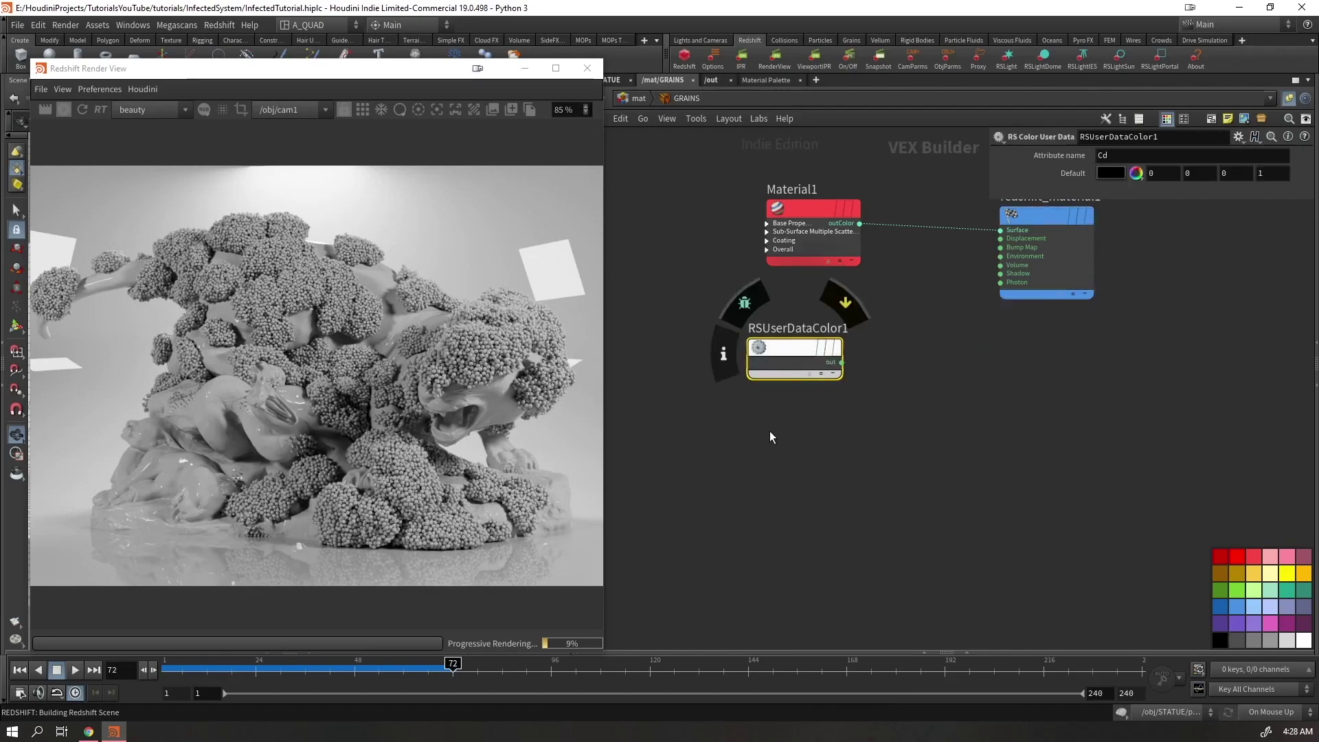
# Connect the color user data output to the Surface input of redshift_material1 in place of Material1
pyautogui.scroll(1, 790, 364)
pyautogui.moveTo(817, 390); pyautogui.dragTo(1060, 252)
pyautogui.moveTo(715, 283); pyautogui.dragTo(901, 377)
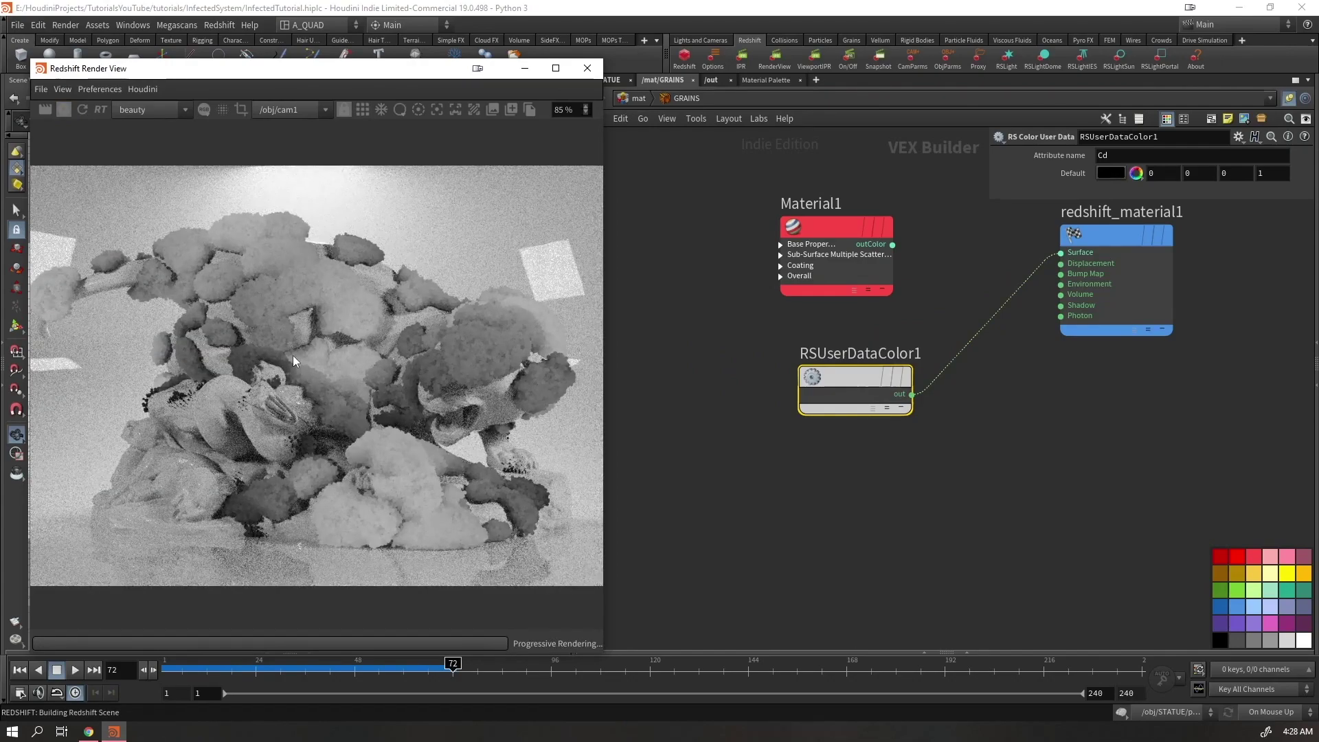
# Insert an RS Ramp node between the color user data node and the Surface input of redshift_material1
pyautogui.press('Tab')
pyautogui.write('ram')
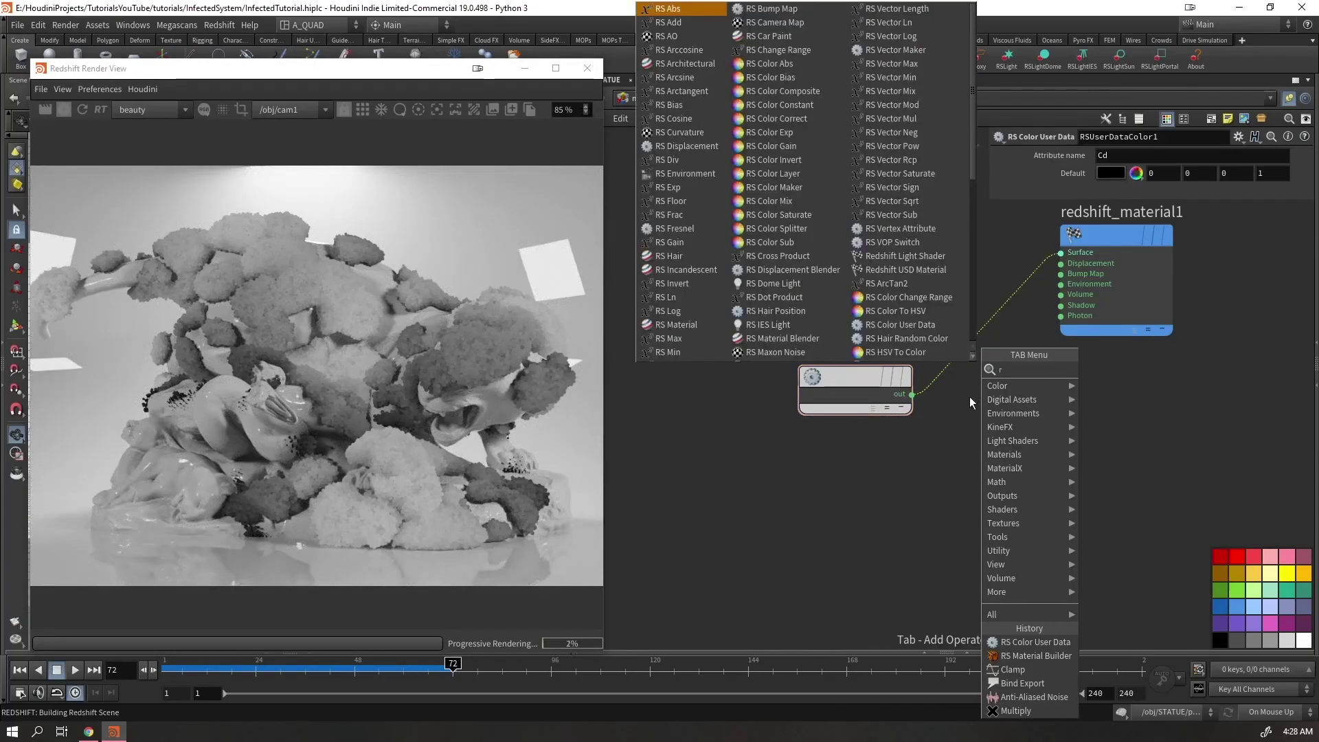
pyautogui.press('Return')
pyautogui.click(964, 405)
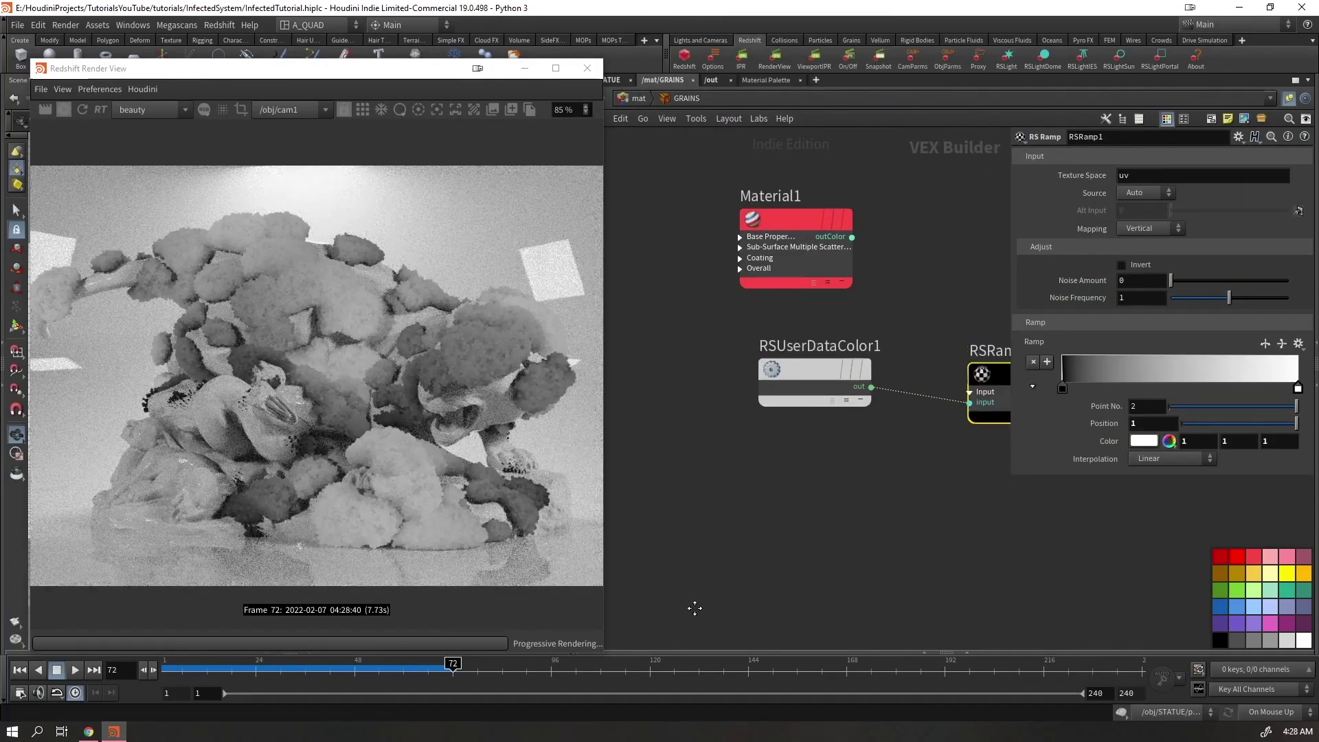
# Apply the Twilight preset to the ramp and rearrange the ramp and user data nodes in the network
pyautogui.click(1297, 343)
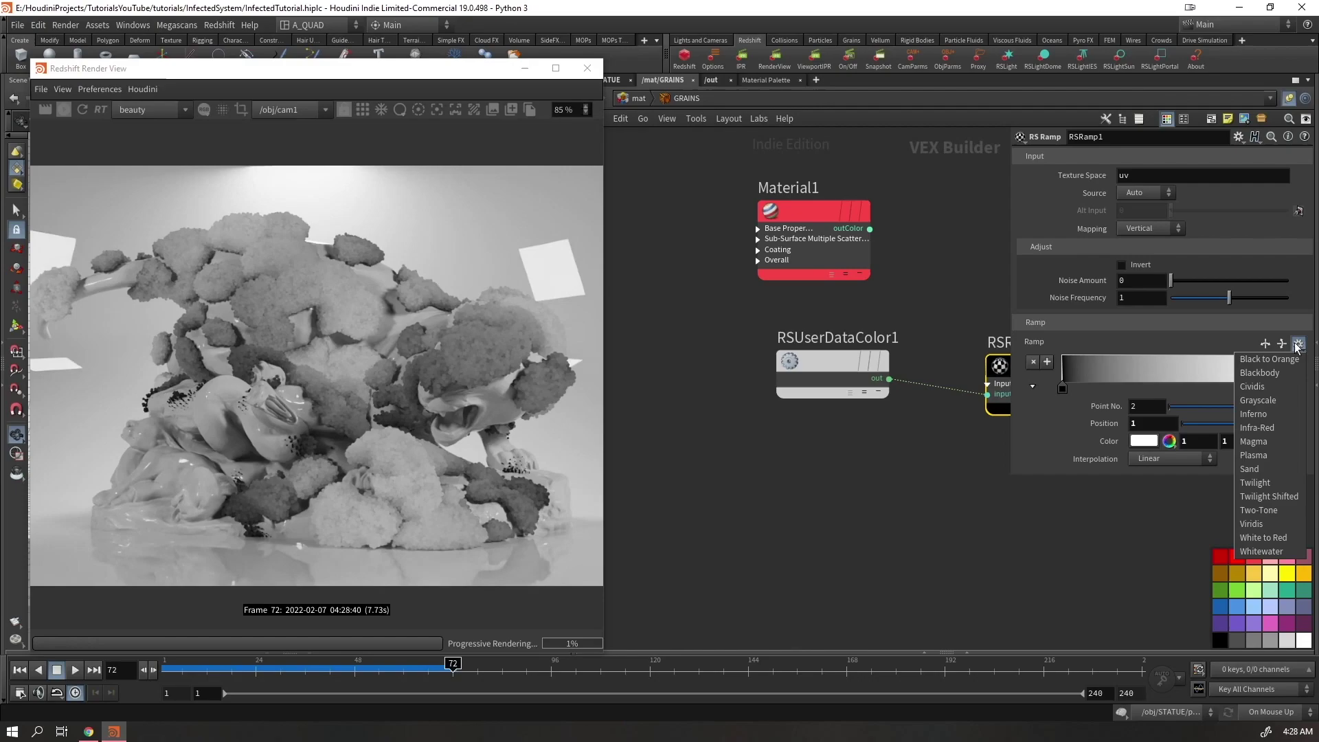
pyautogui.click(1254, 484)
pyautogui.scroll(-2, 806, 472)
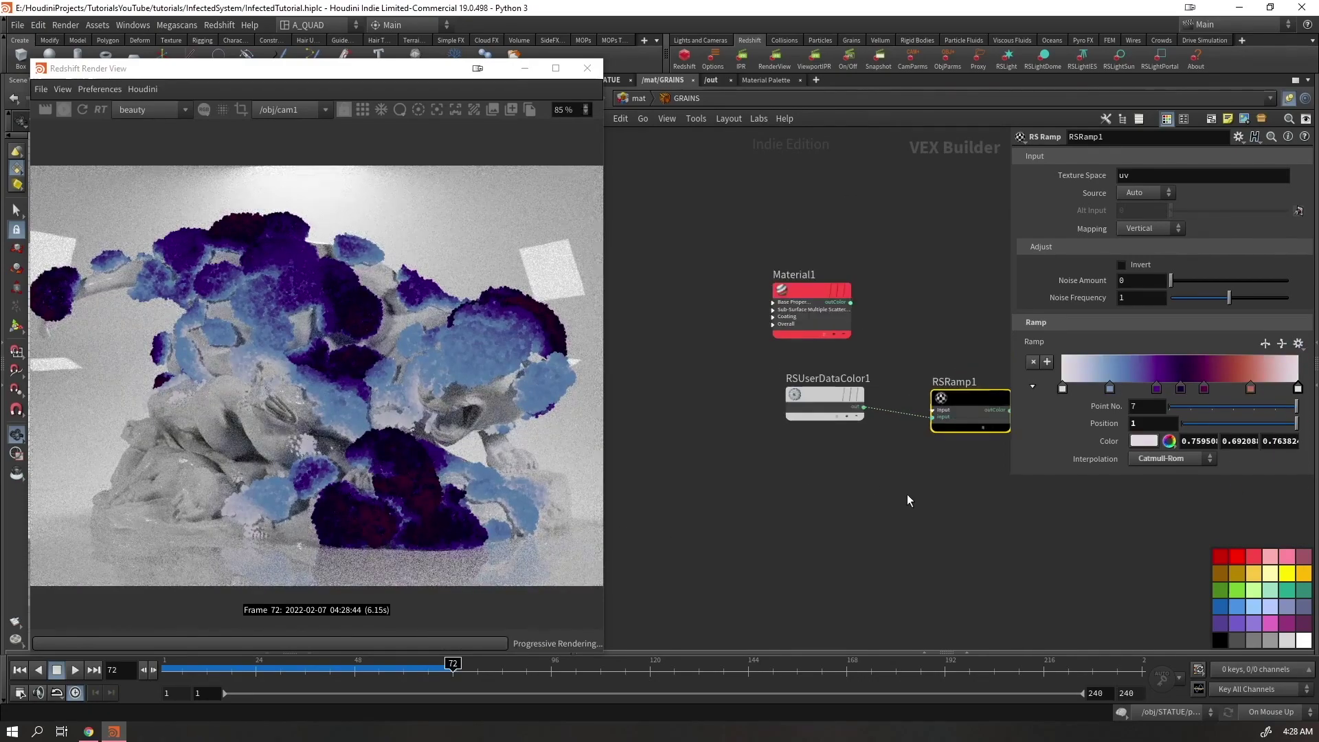
pyautogui.moveTo(973, 337); pyautogui.dragTo(804, 439)
pyautogui.moveTo(962, 395); pyautogui.dragTo(861, 385)
pyautogui.click(760, 547)
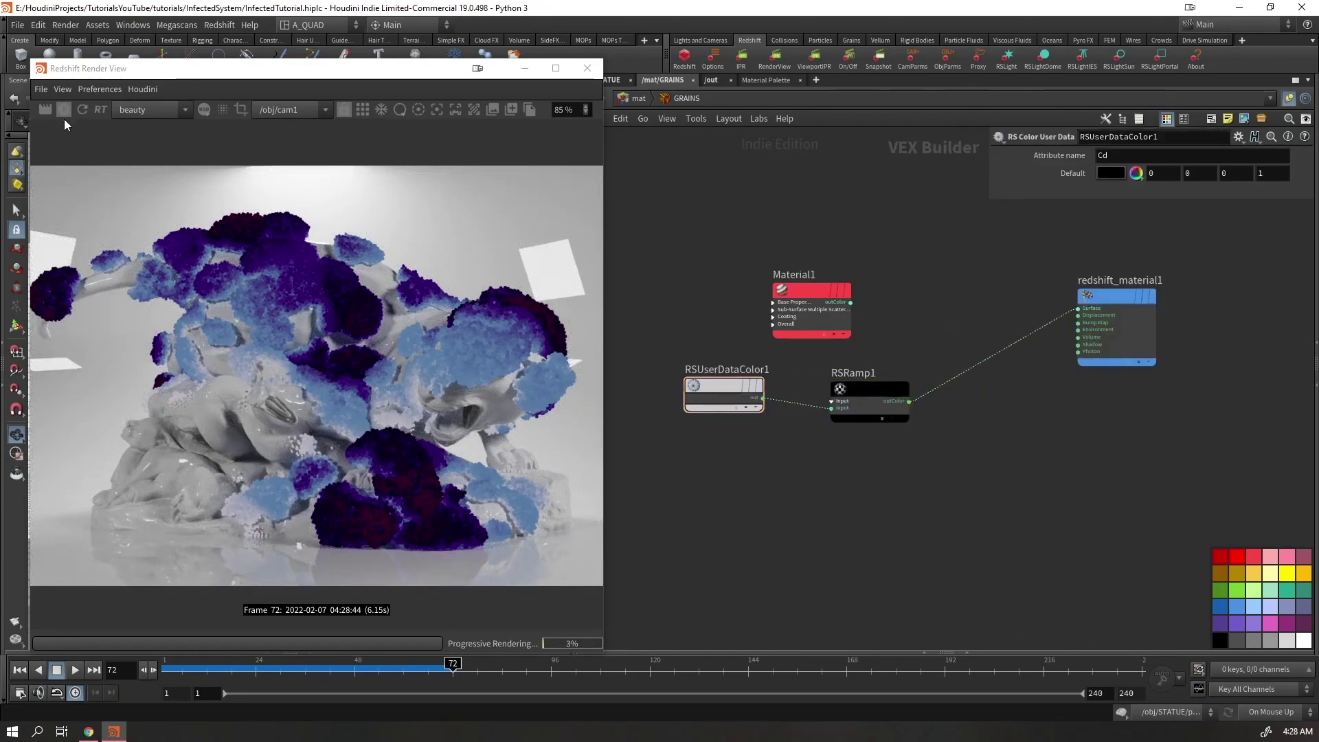
# Play the simulation forward to frame 97, select the ramp node, and restart the interactive render
pyautogui.press('Up')
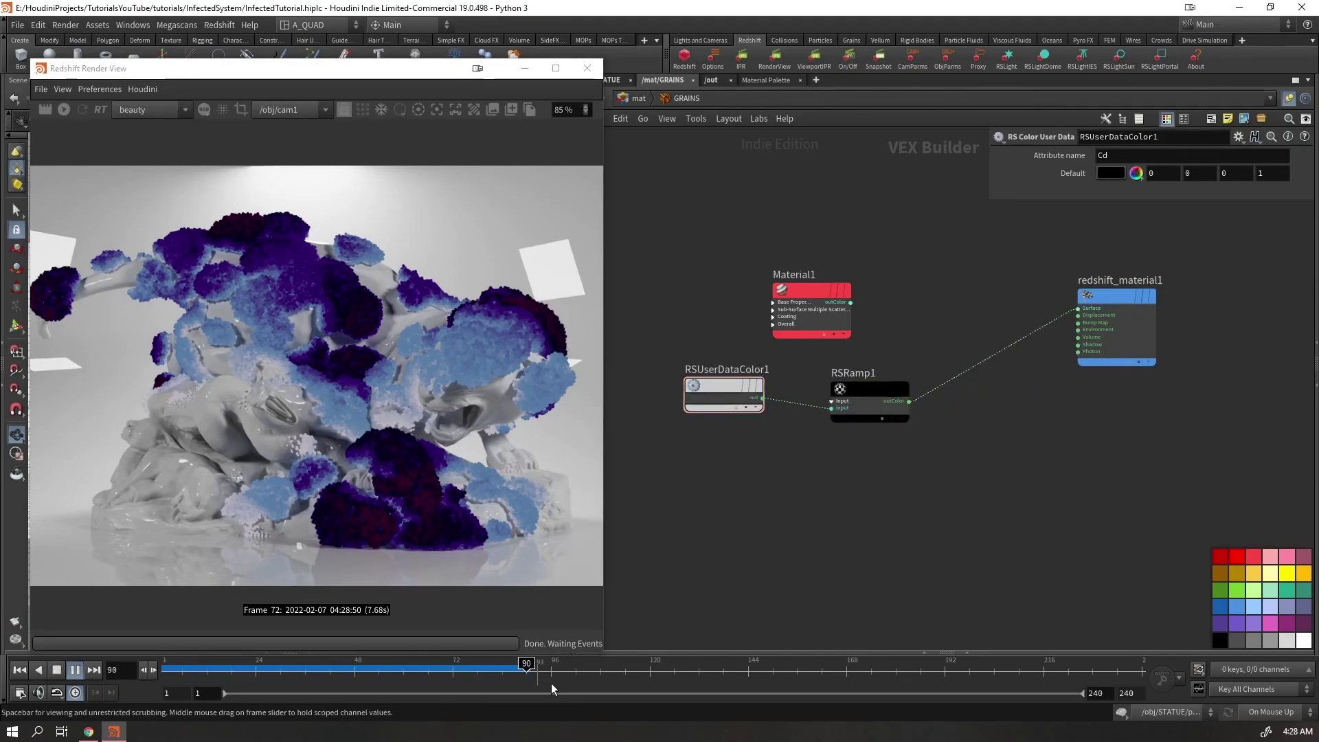
pyautogui.press('Up')
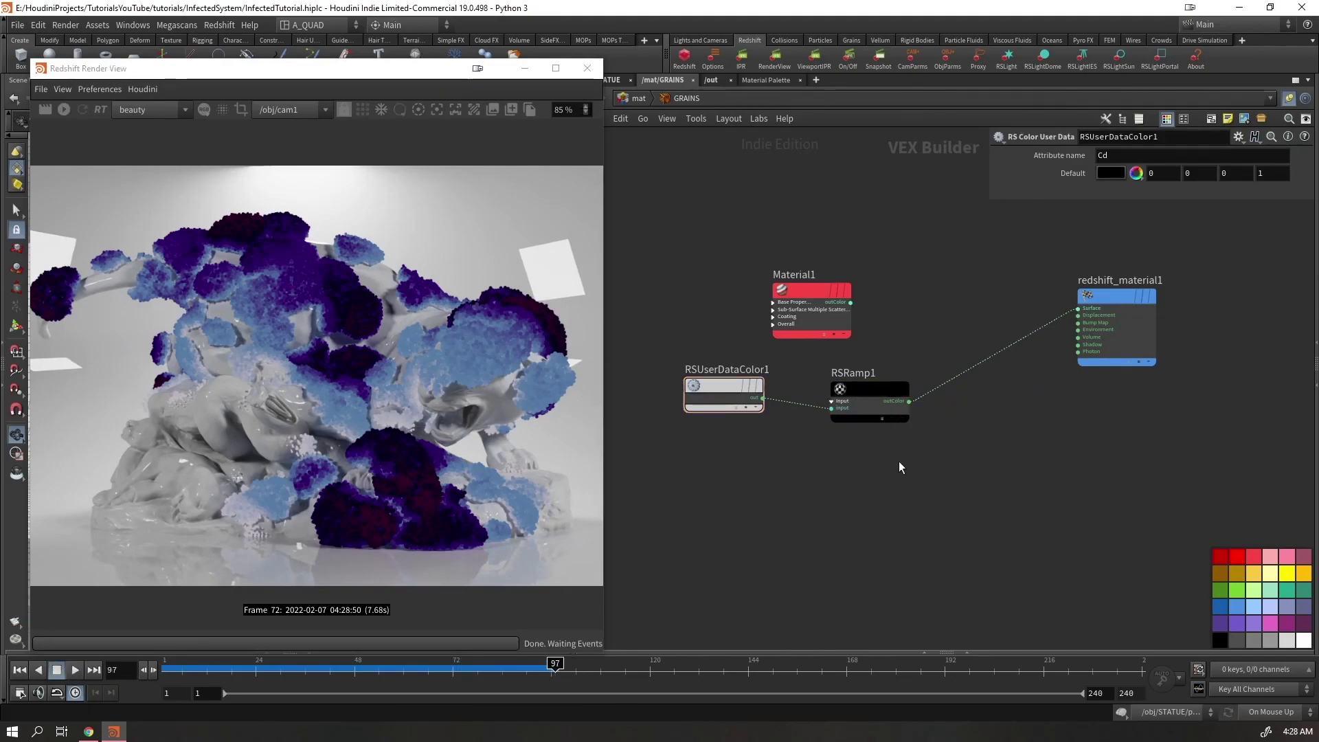
pyautogui.click(871, 406)
pyautogui.click(63, 110)
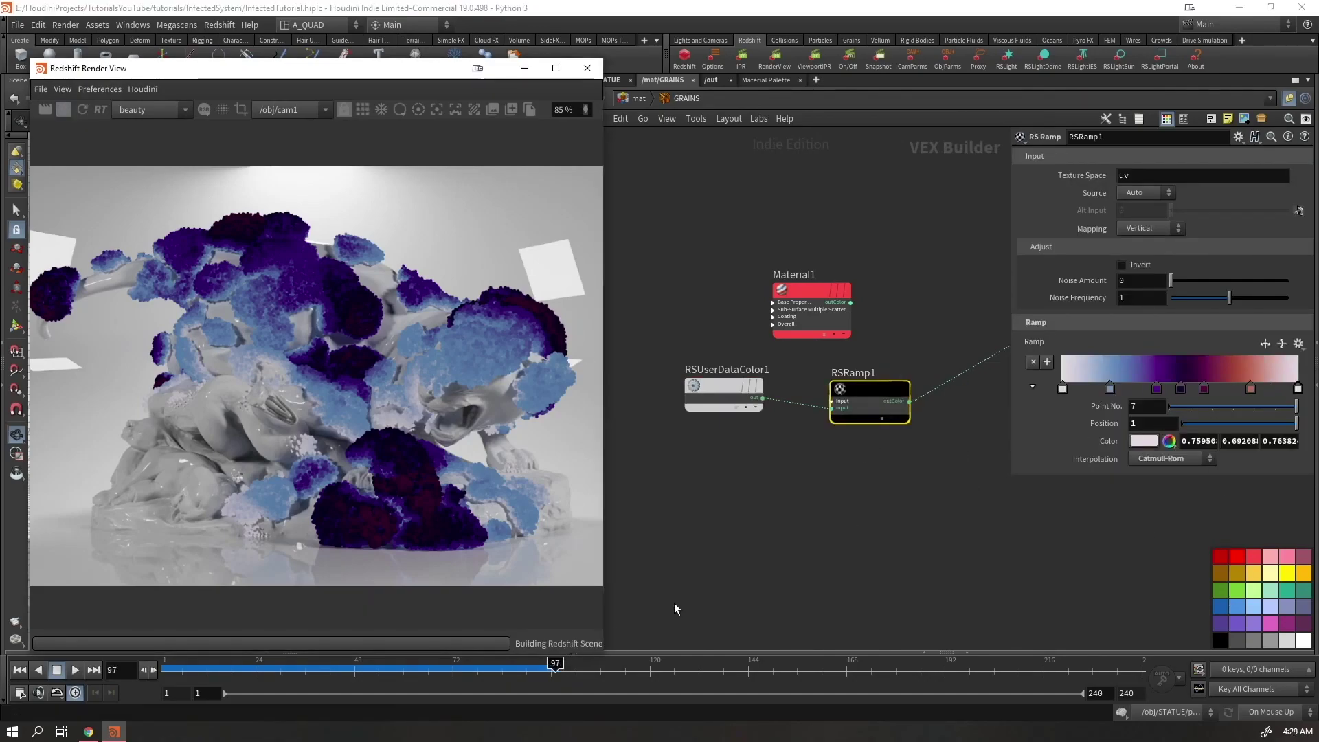
pyautogui.click(731, 534)
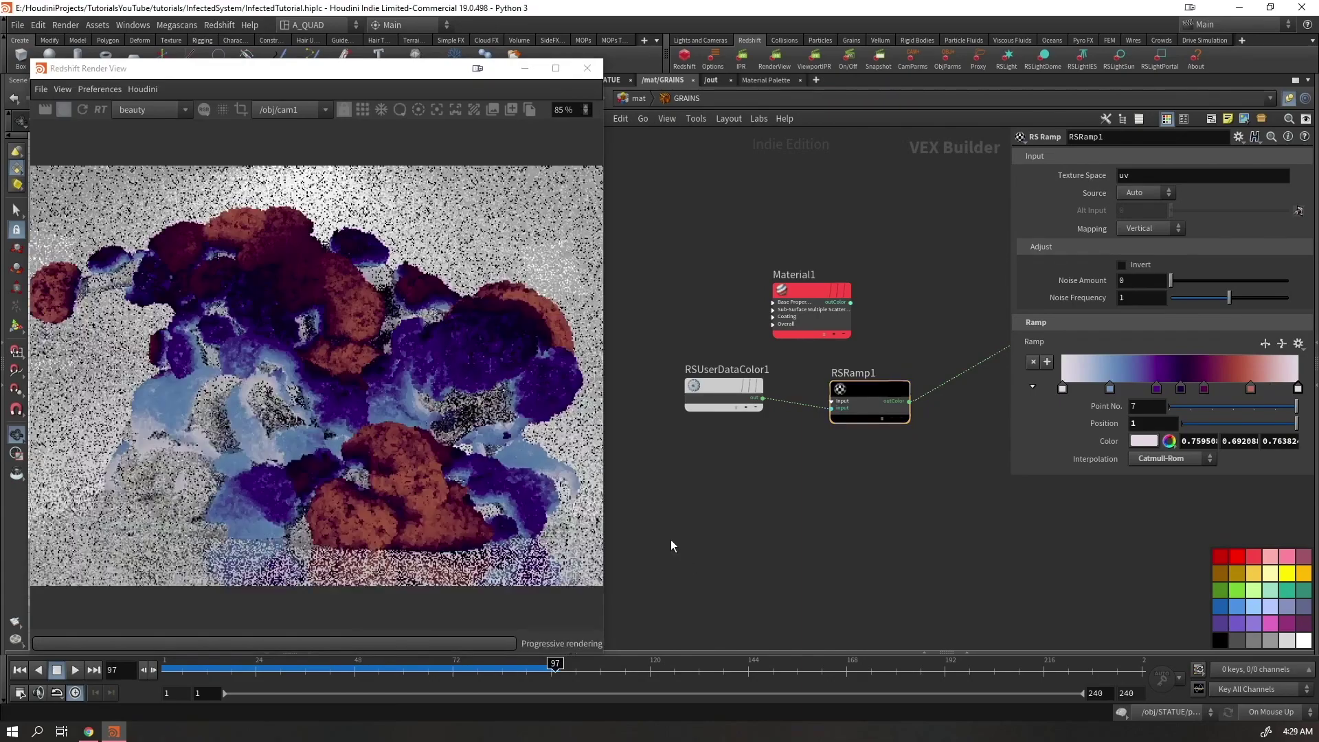
# In the STATUE network, set the maximum of the age source range on attribadjustcolor1 to 4
pyautogui.moveTo(372, 75); pyautogui.dragTo(383, 419)
pyautogui.click(617, 80)
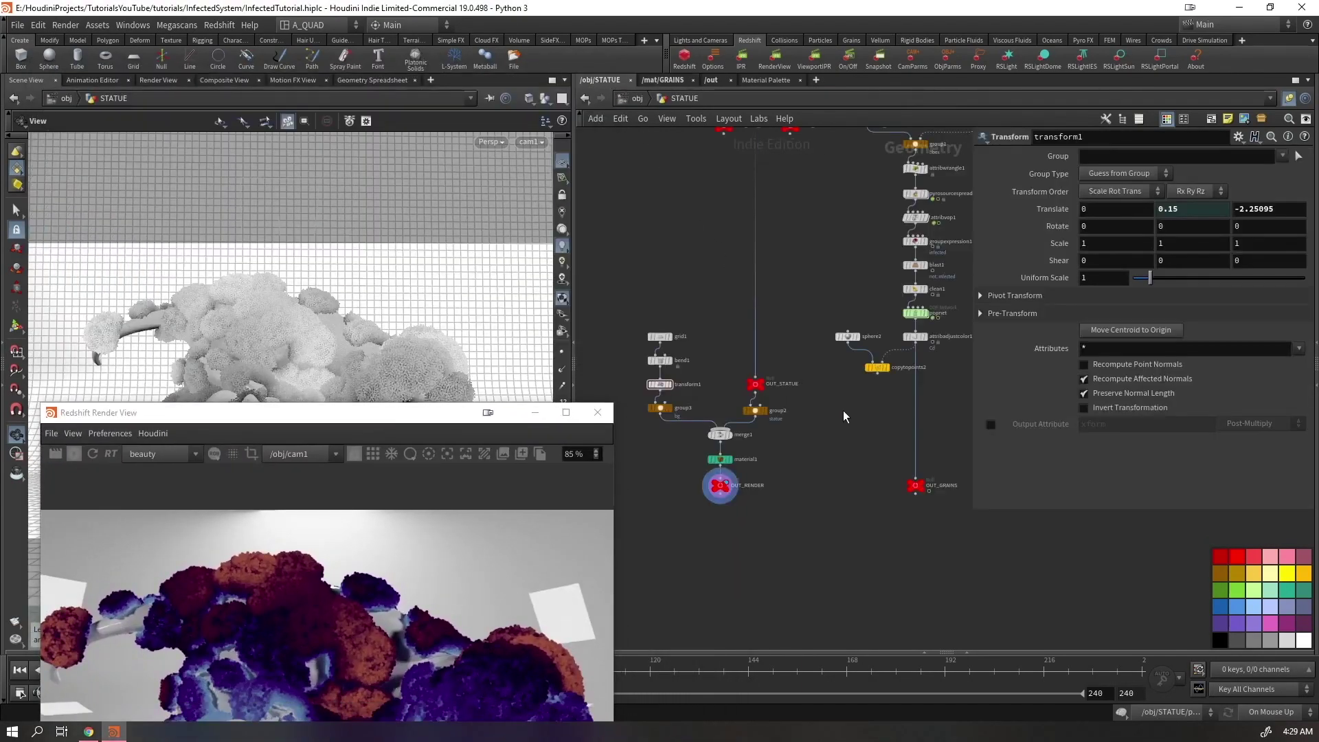
pyautogui.scroll(1, 755, 412)
pyautogui.moveTo(845, 388); pyautogui.dragTo(784, 335)
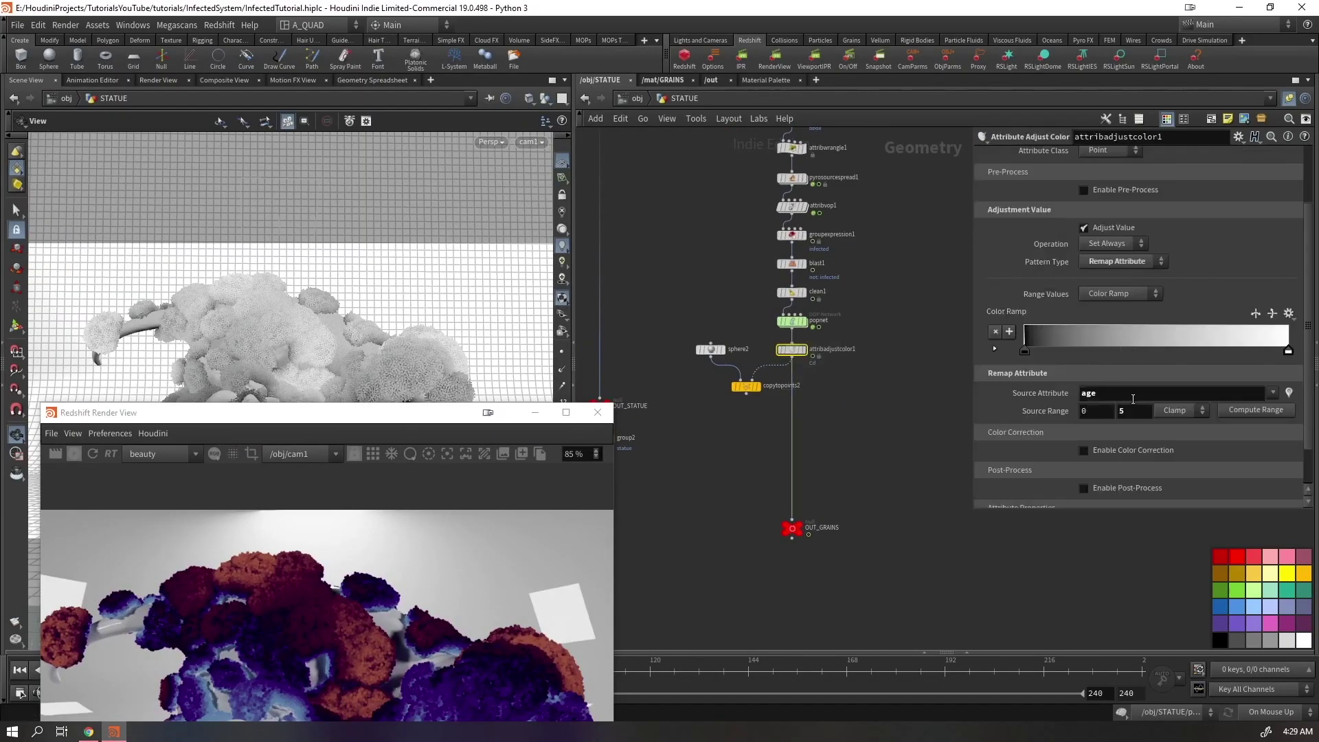
pyautogui.click(1133, 411)
pyautogui.write('4')
pyautogui.press('Return')
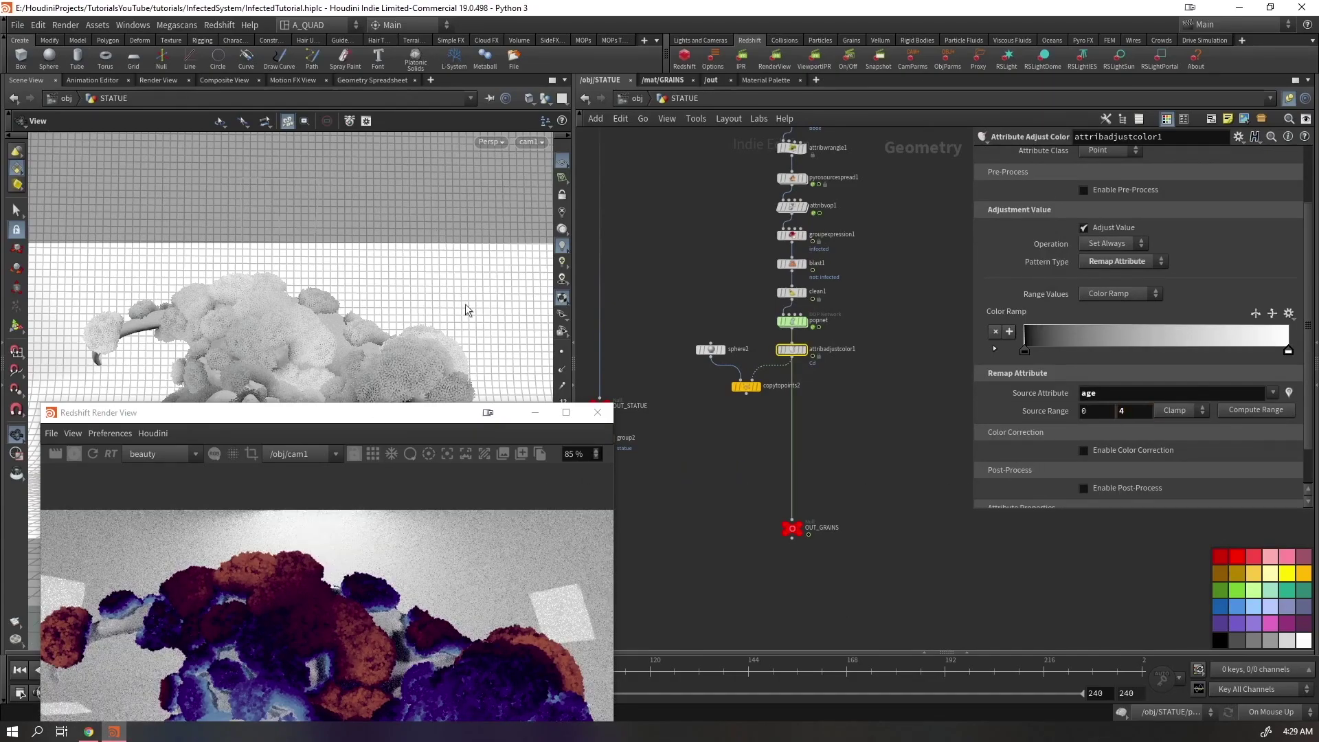
# Bring the render window back into view and restart the interactive render with the updated grain colors
pyautogui.moveTo(376, 412); pyautogui.dragTo(433, 207)
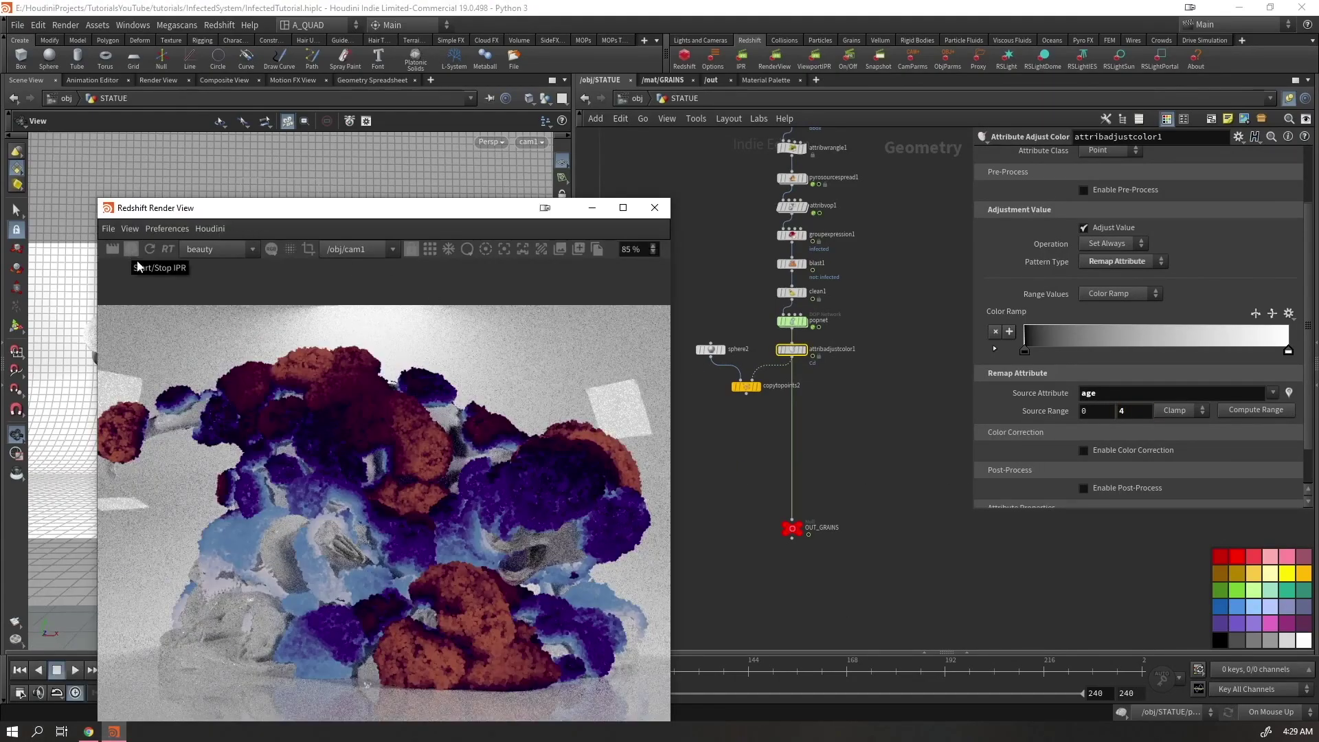
pyautogui.click(130, 249)
pyautogui.click(131, 250)
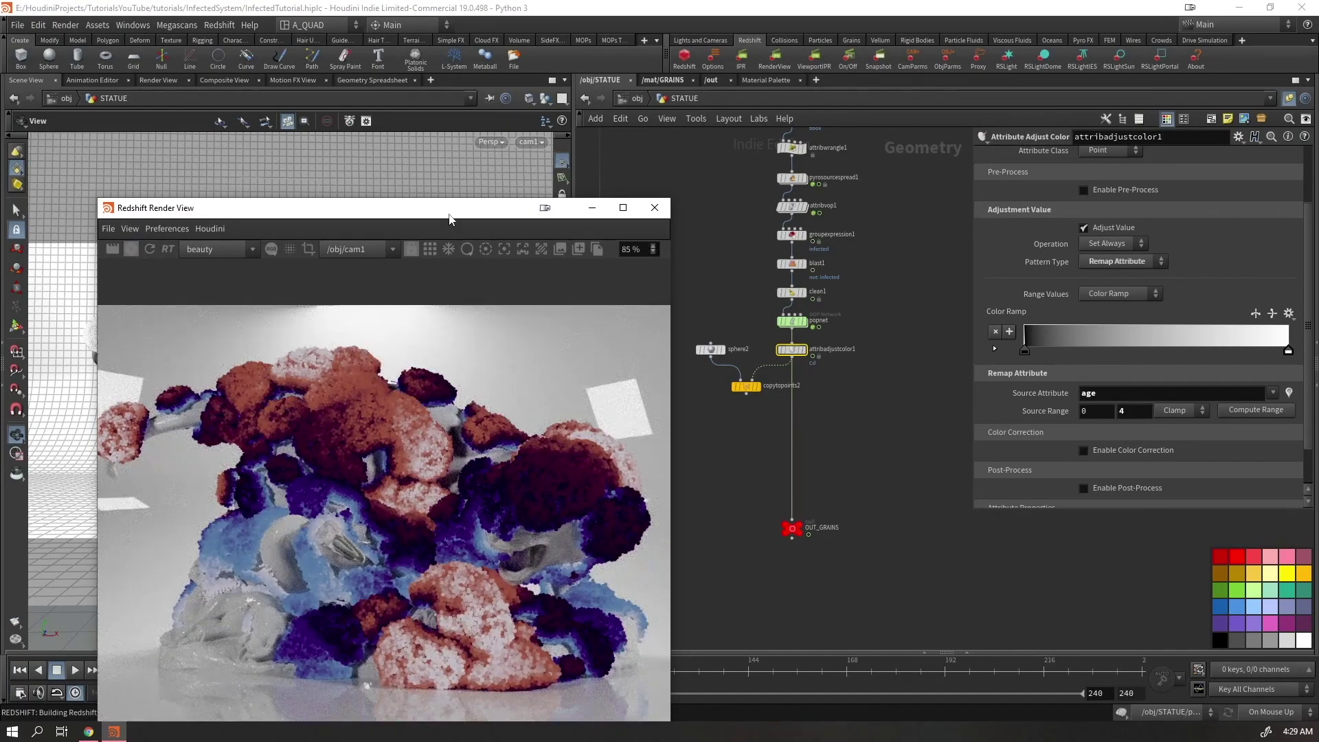
# Reposition the render window, step the timeline back to frame 47, and restart the interactive render
pyautogui.moveTo(449, 219); pyautogui.dragTo(416, 68)
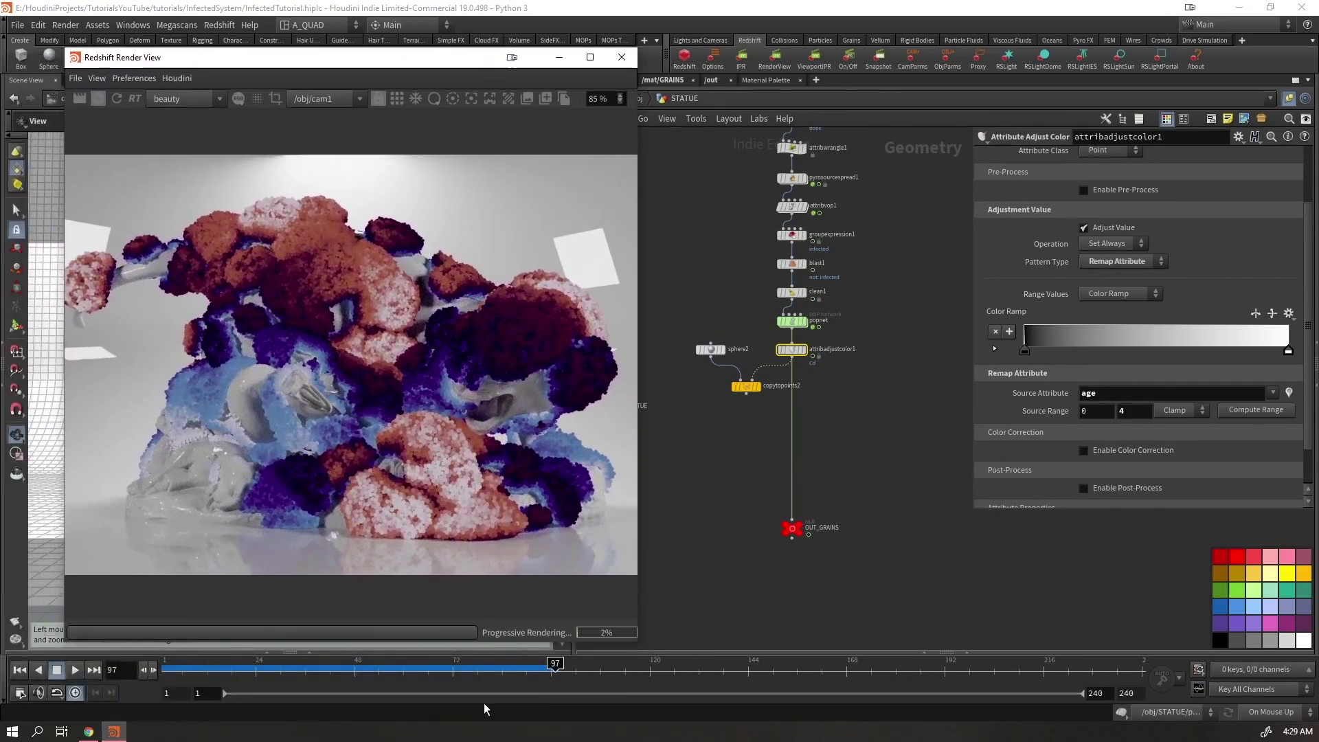
pyautogui.click(454, 674)
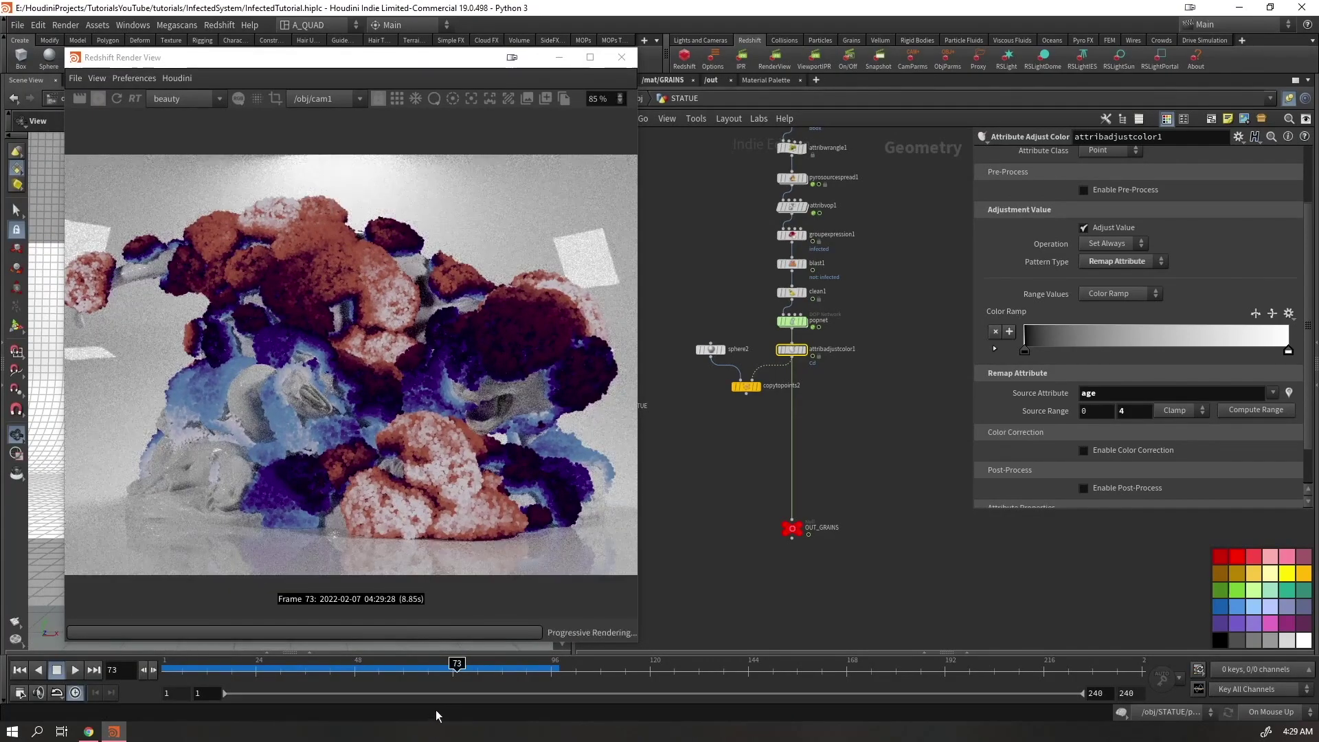
pyautogui.press('Left')
pyautogui.press('Left')
pyautogui.press('Left')
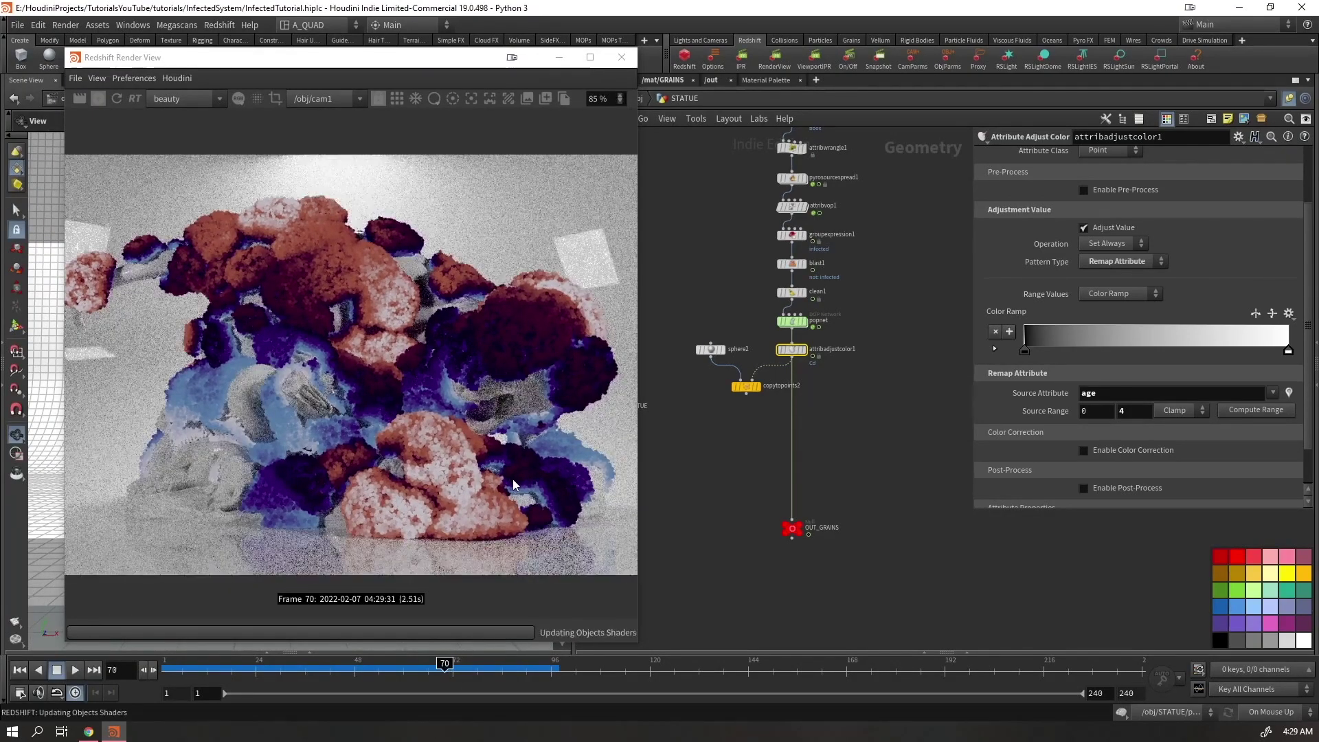
pyautogui.moveTo(370, 671)
pyautogui.mouseDown()
pyautogui.moveTo(289, 672)
pyautogui.moveTo(350, 672)
pyautogui.mouseUp()
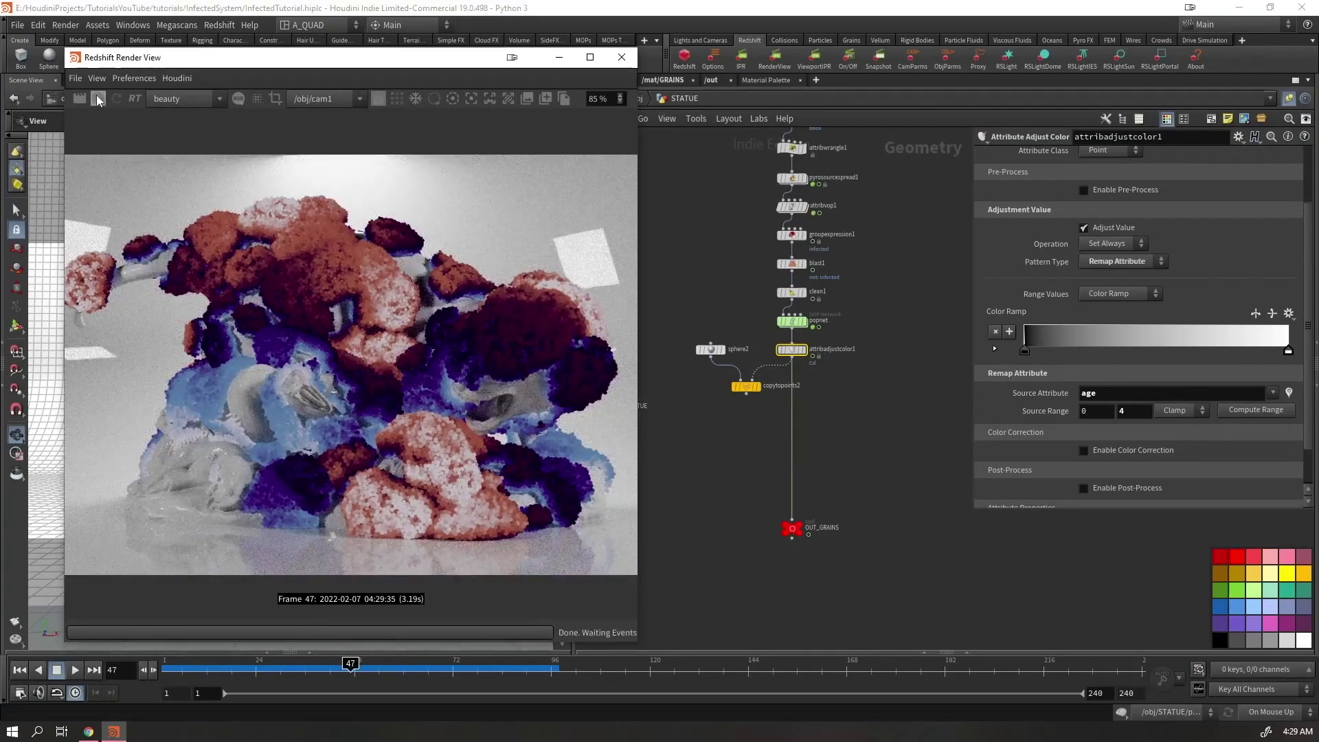
pyautogui.click(98, 97)
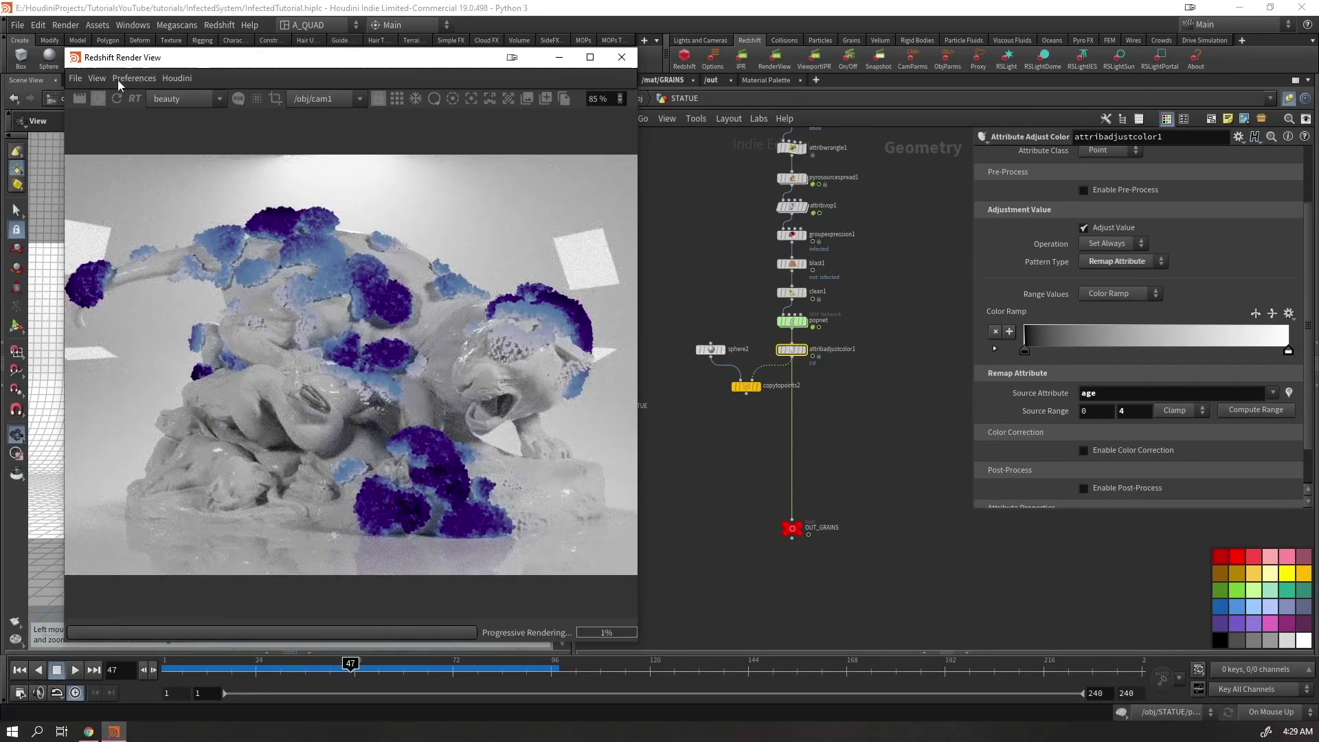
# In the out network, enable Live SOP Level Updates in the IPR options of Redshift_ROP1
pyautogui.click(712, 80)
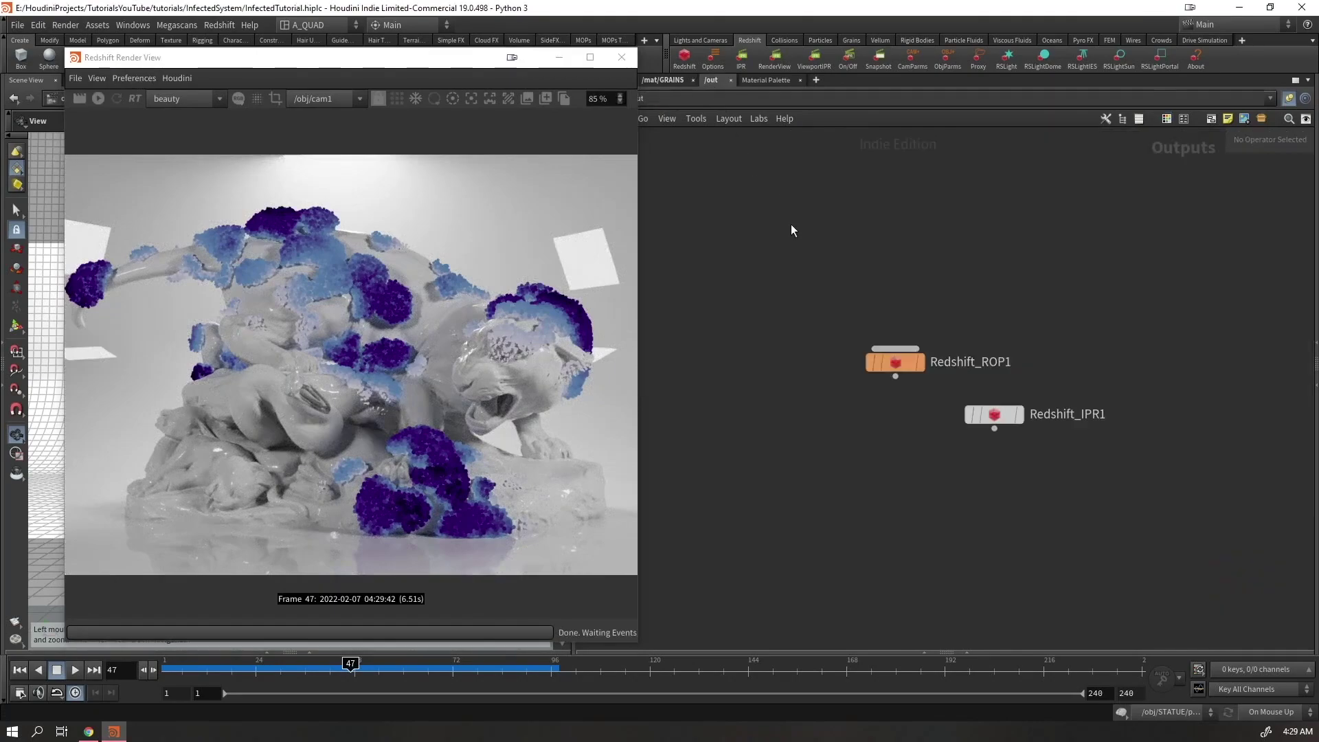
pyautogui.press('h')
pyautogui.click(1208, 274)
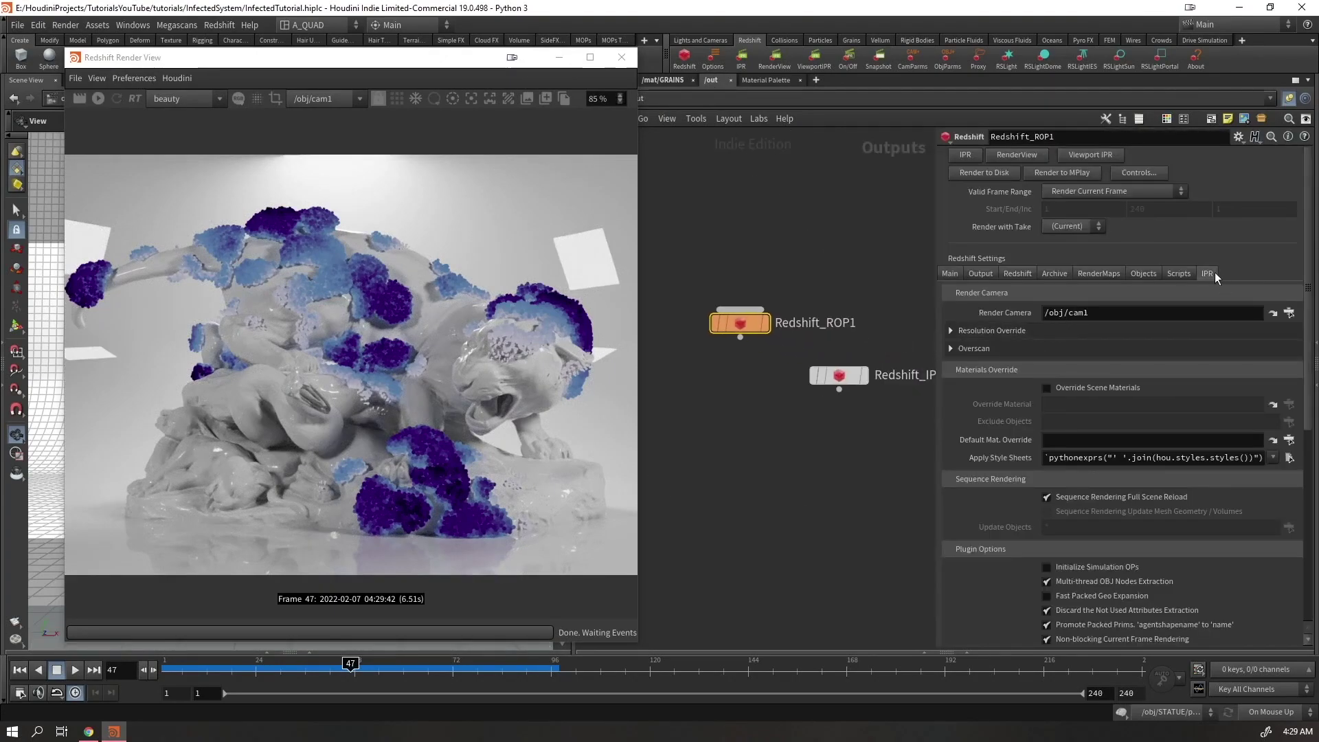
pyautogui.click(1046, 572)
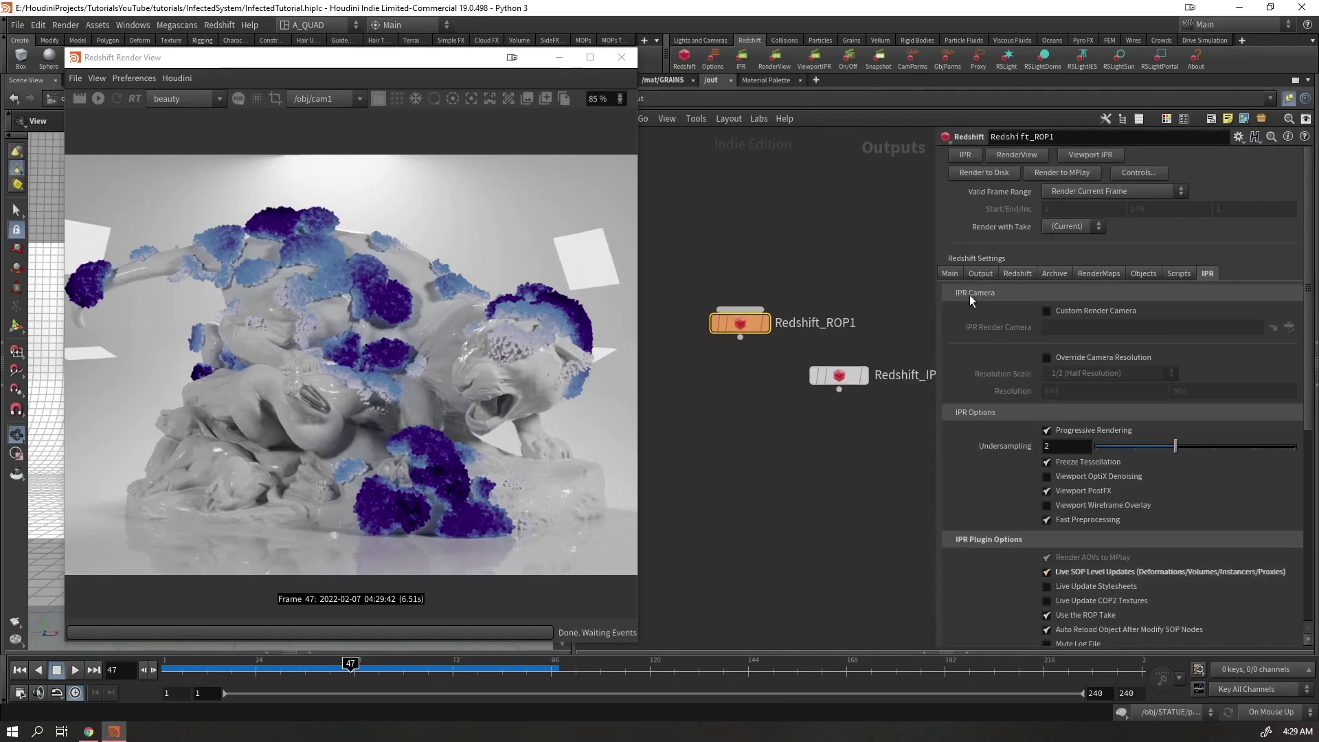
# Switch the Redshift settings of Redshift_ROP1 to Advanced mode and show its sampling options
pyautogui.click(1016, 273)
pyautogui.click(949, 274)
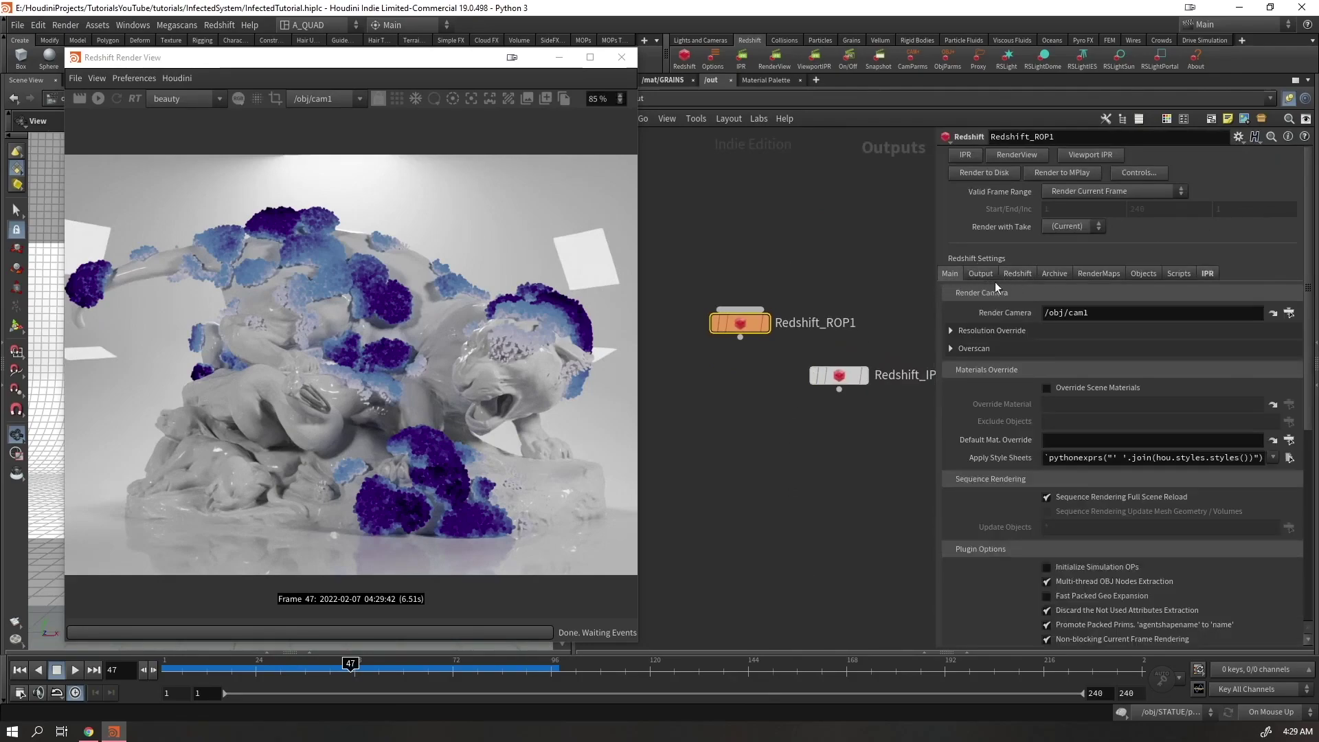
pyautogui.click(1017, 275)
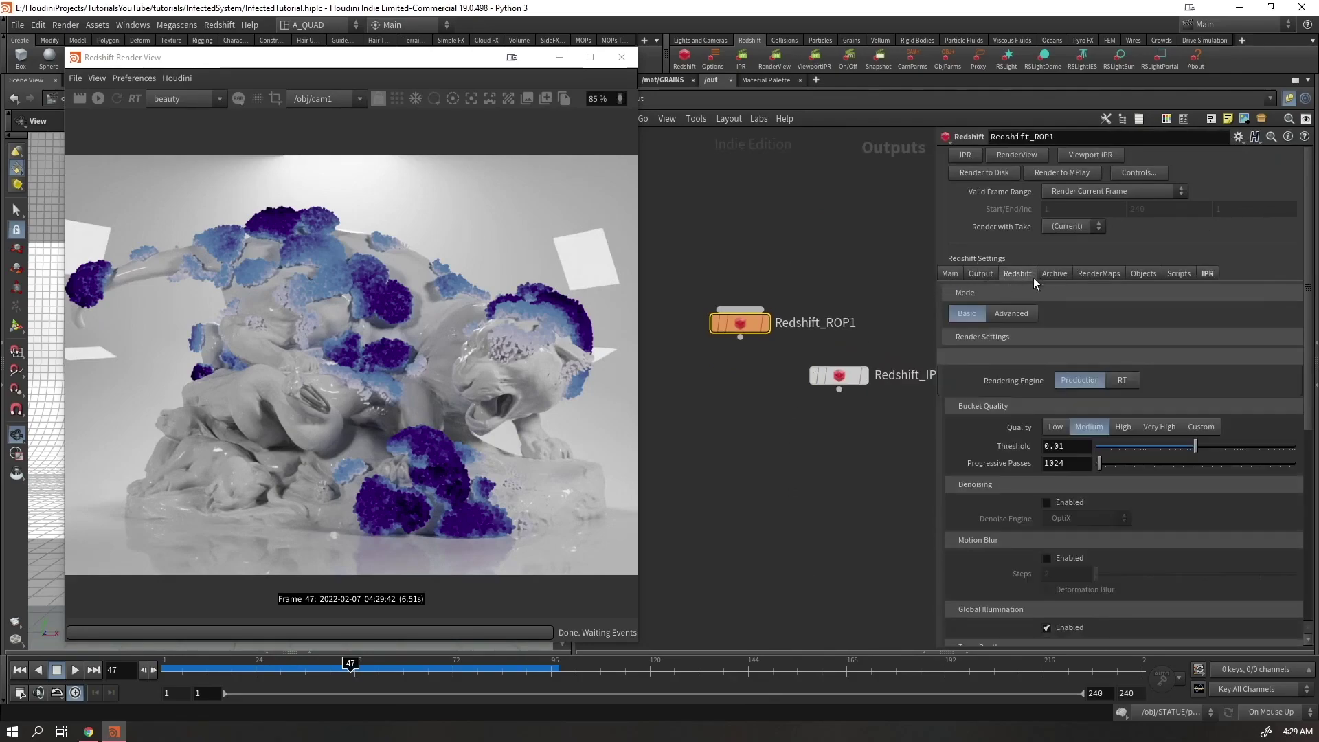
pyautogui.click(999, 312)
pyautogui.click(1012, 336)
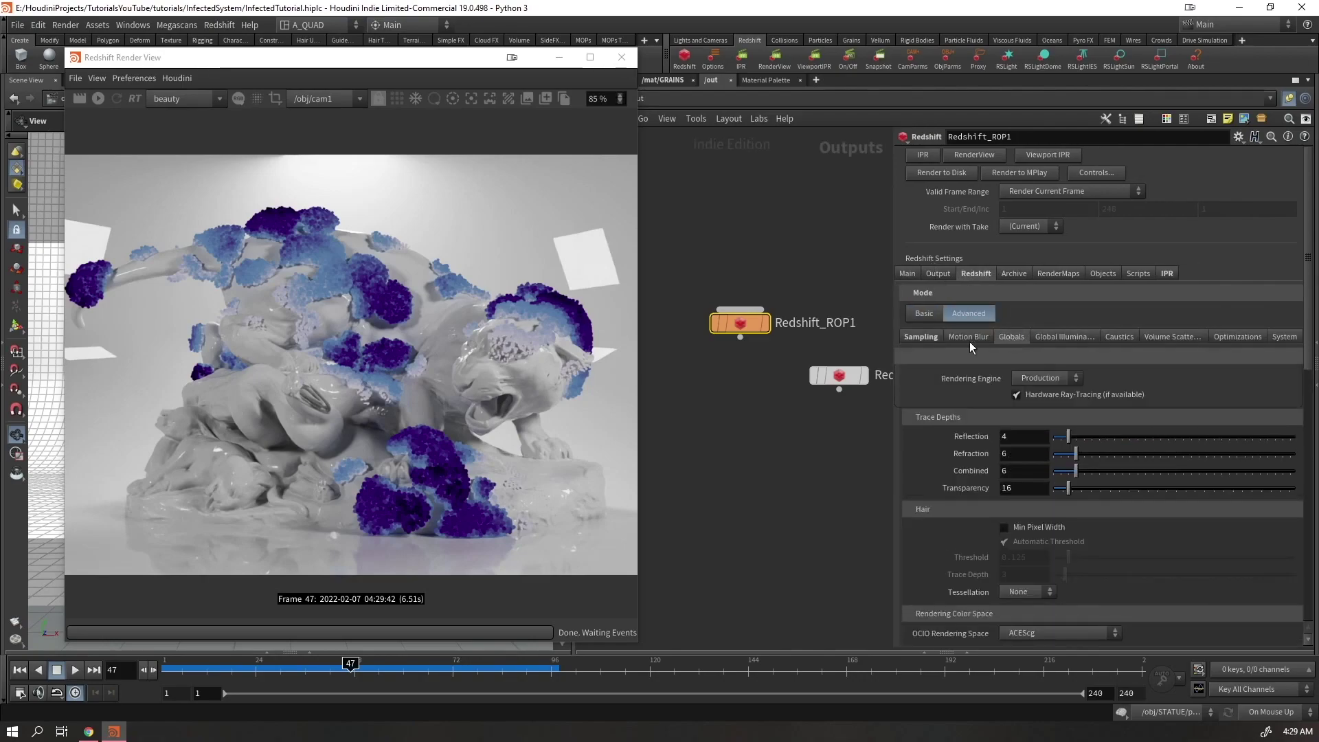
pyautogui.click(969, 338)
pyautogui.click(919, 338)
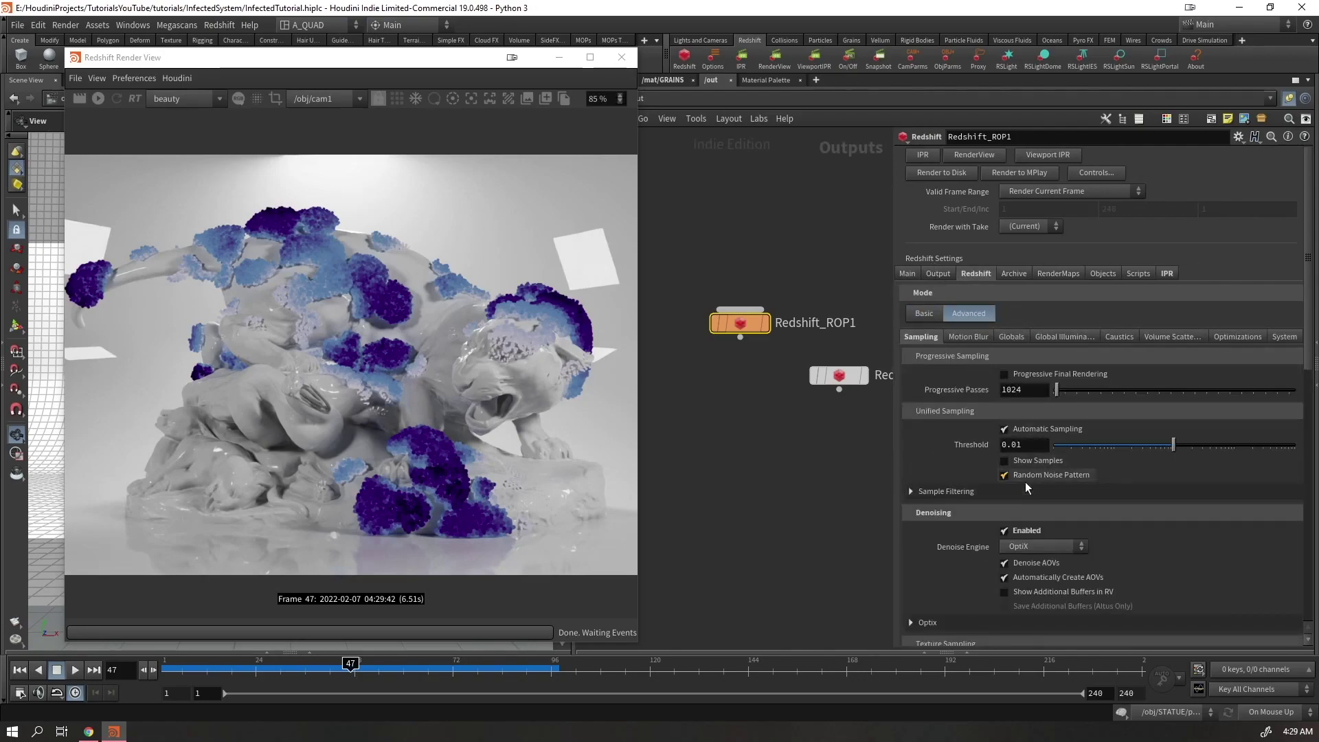
# Try turning Automatic Sampling off on Redshift_ROP1, and turn it back on
pyautogui.click(1011, 427)
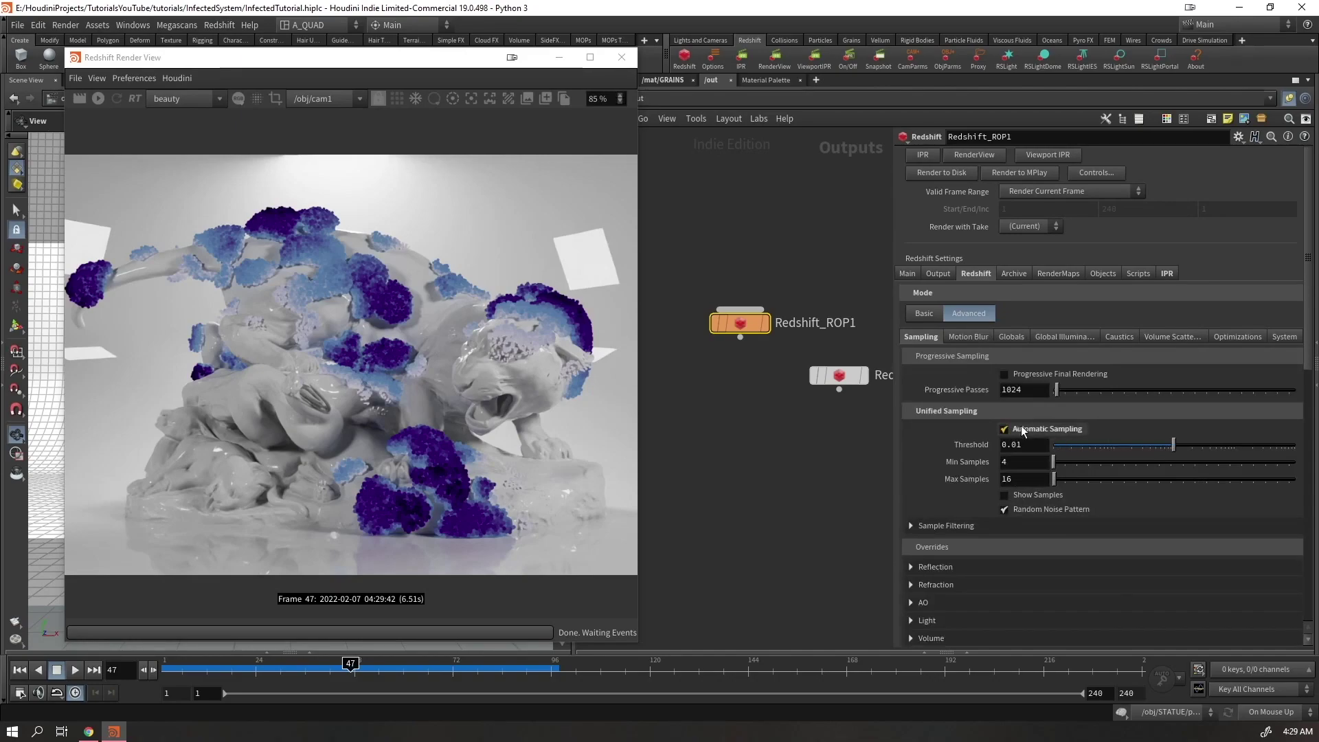
pyautogui.click(1021, 426)
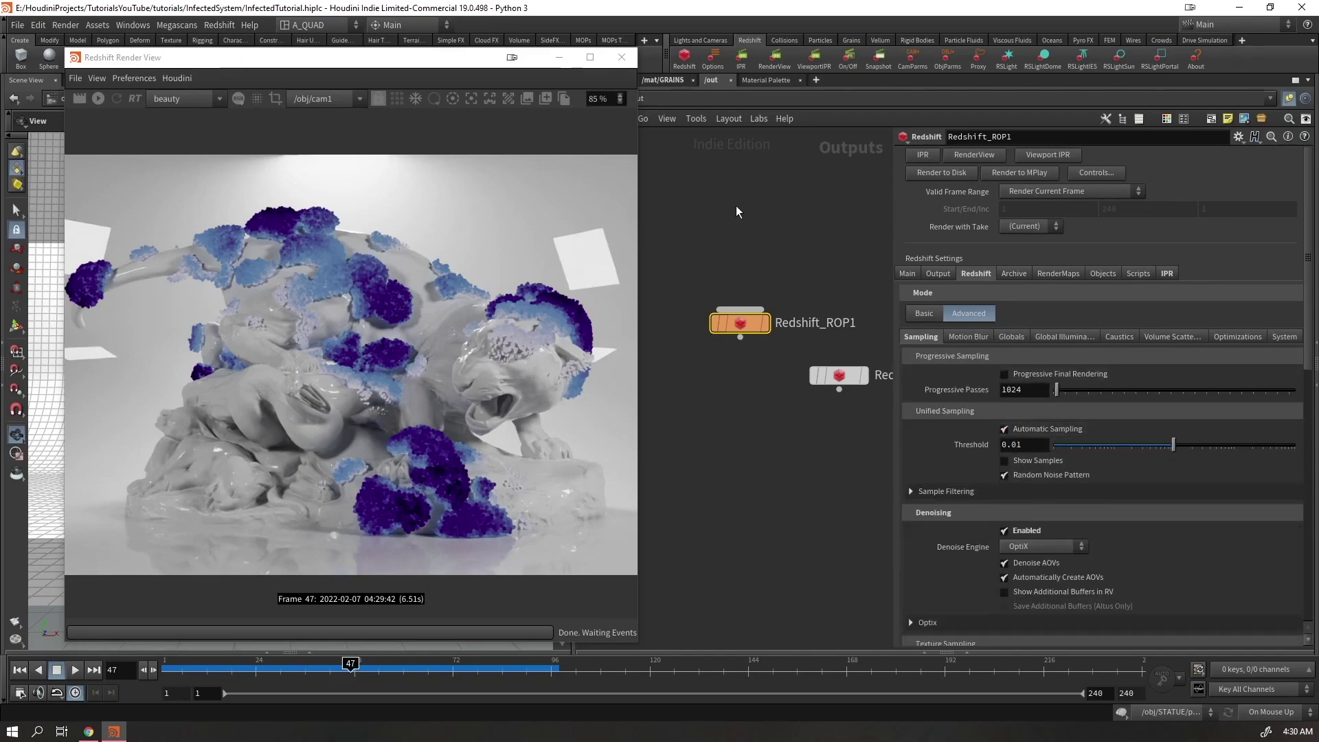
pyautogui.moveTo(729, 204); pyautogui.dragTo(745, 213, button='middle')
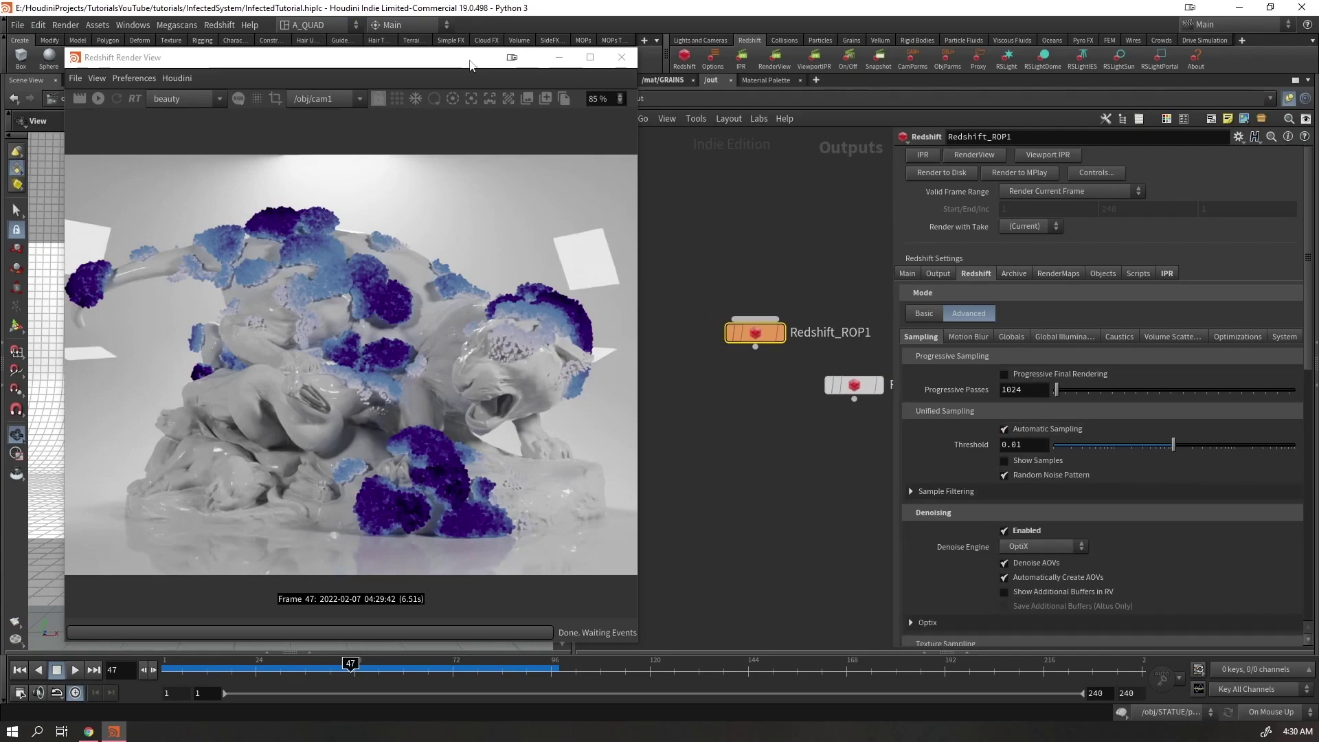
# Return to the GRAINS material network, restart the interactive render, and move the timeline to frame 82
pyautogui.click(659, 81)
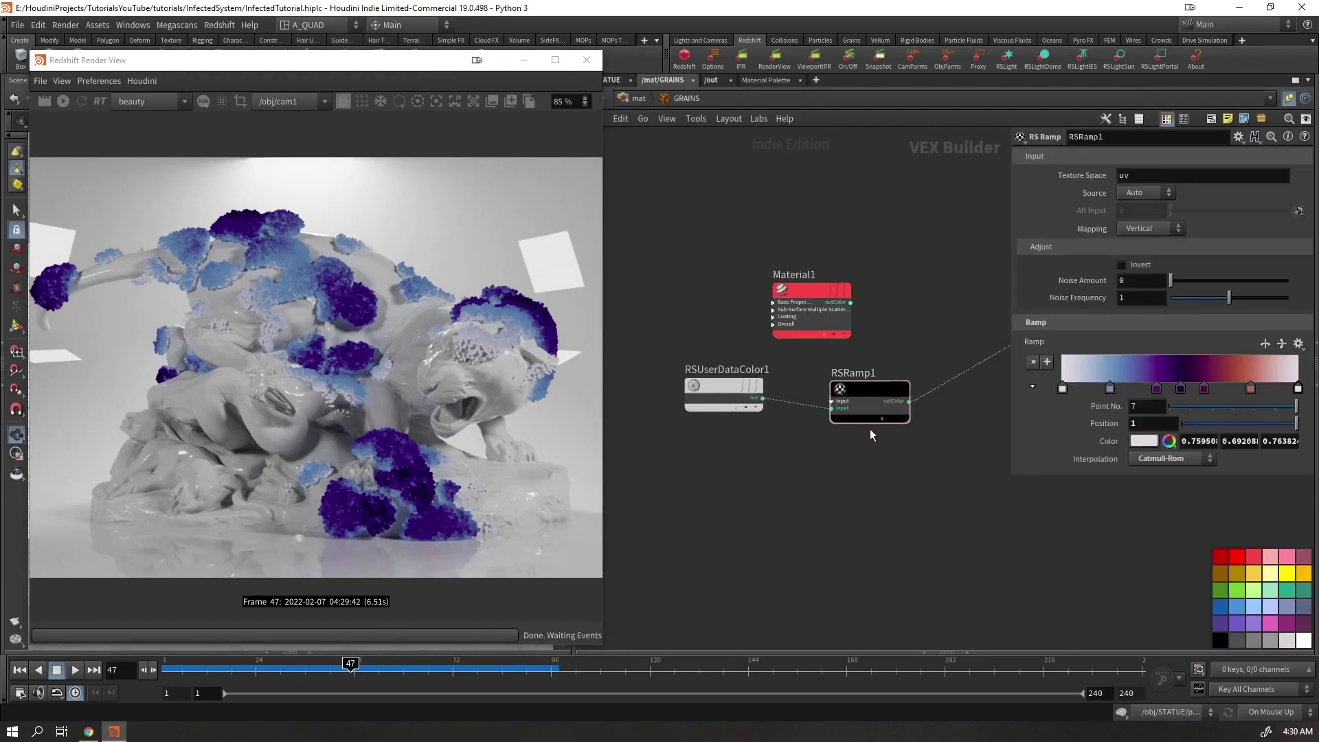
pyautogui.click(62, 101)
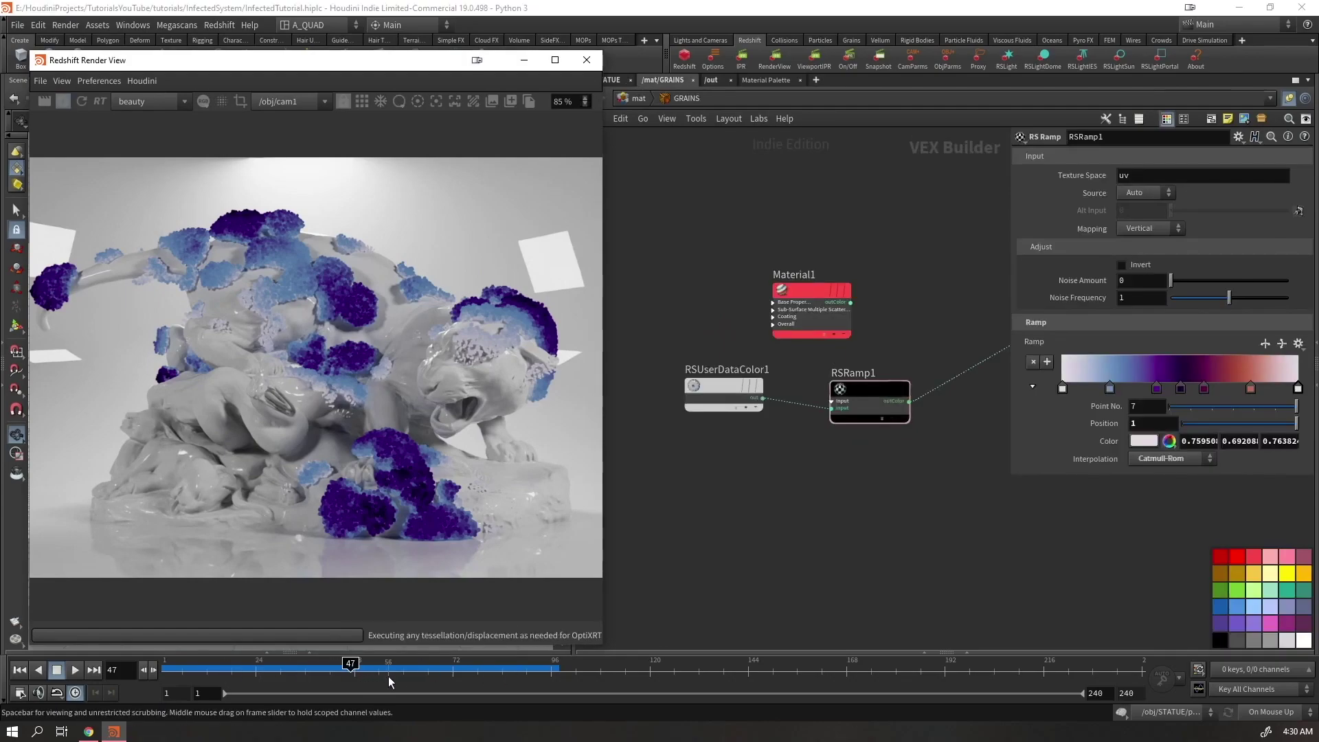
pyautogui.click(424, 666)
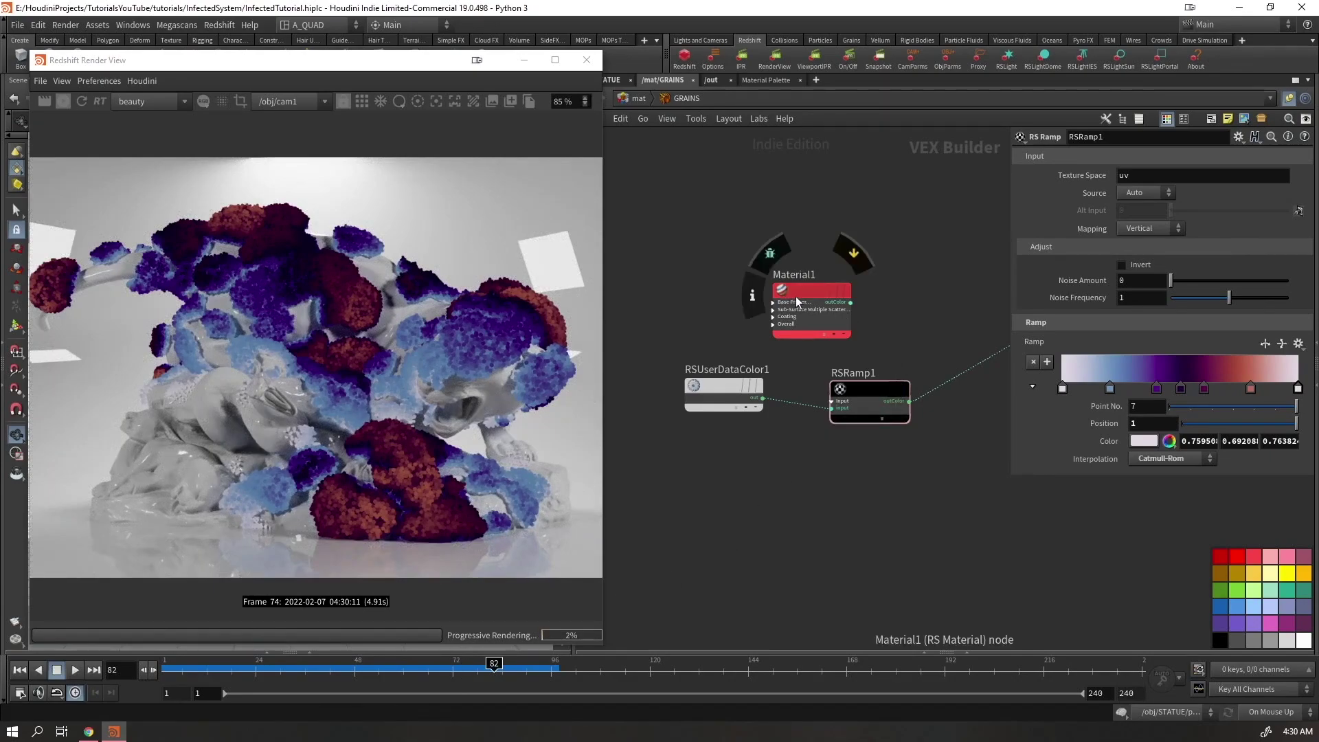
# Wire RSRamp1 into the base properties of Material1, connect Material1 to the redshift_material1 surface, and save the scene
pyautogui.moveTo(811, 304); pyautogui.dragTo(946, 254)
pyautogui.click(908, 400)
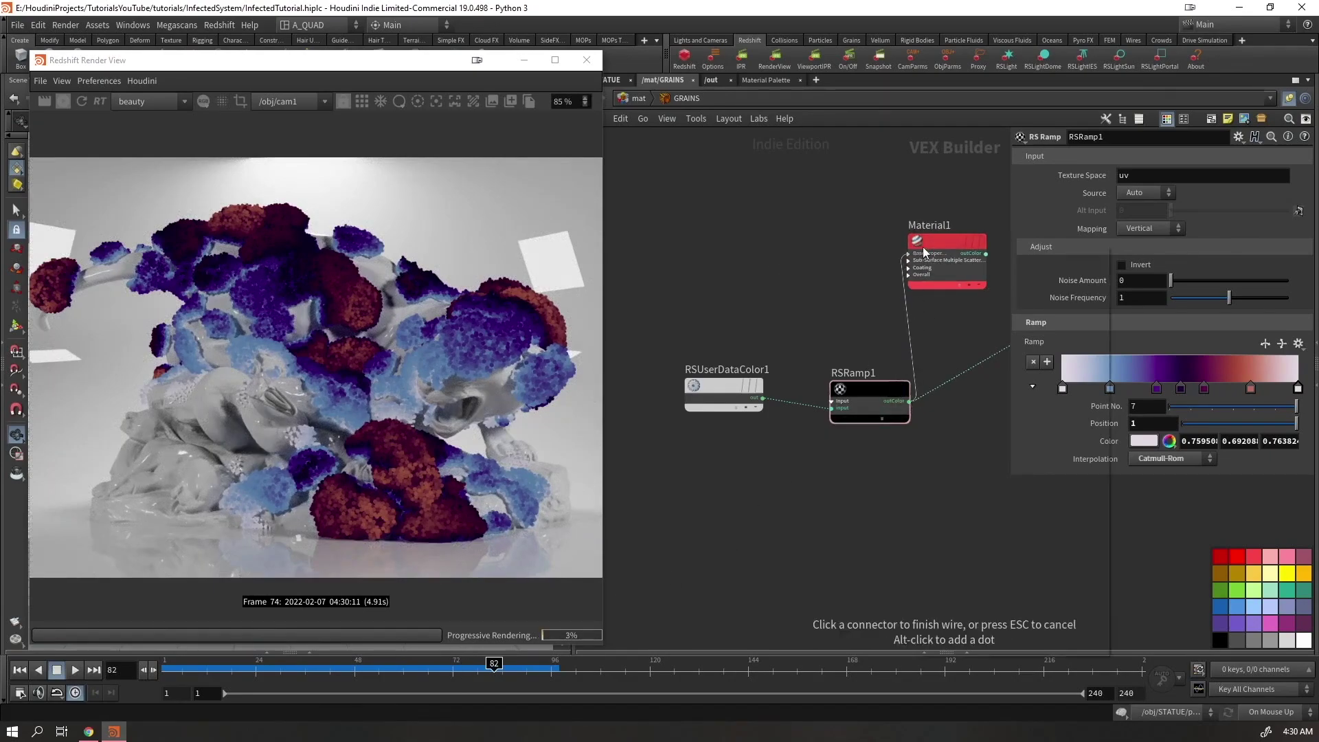
pyautogui.click(944, 273)
pyautogui.click(943, 274)
pyautogui.moveTo(804, 302); pyautogui.dragTo(706, 295, button='middle')
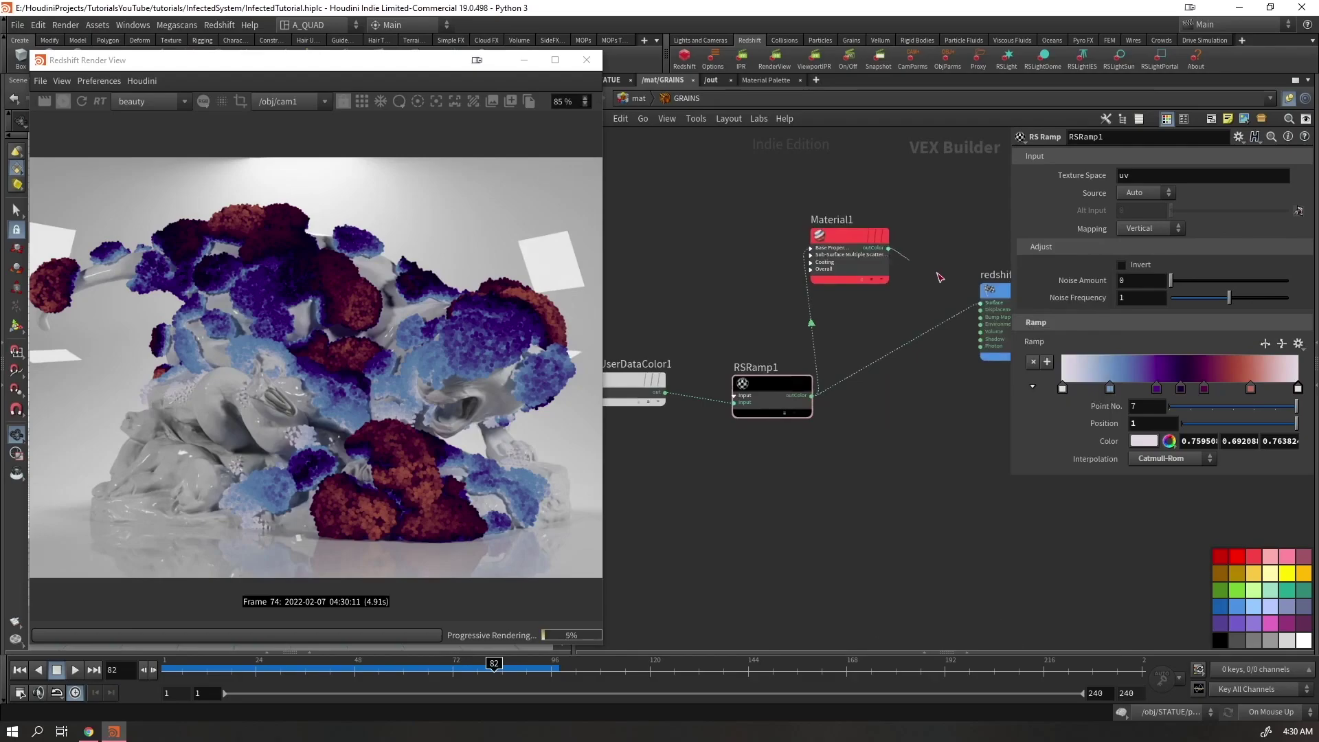
pyautogui.moveTo(861, 267); pyautogui.dragTo(909, 320)
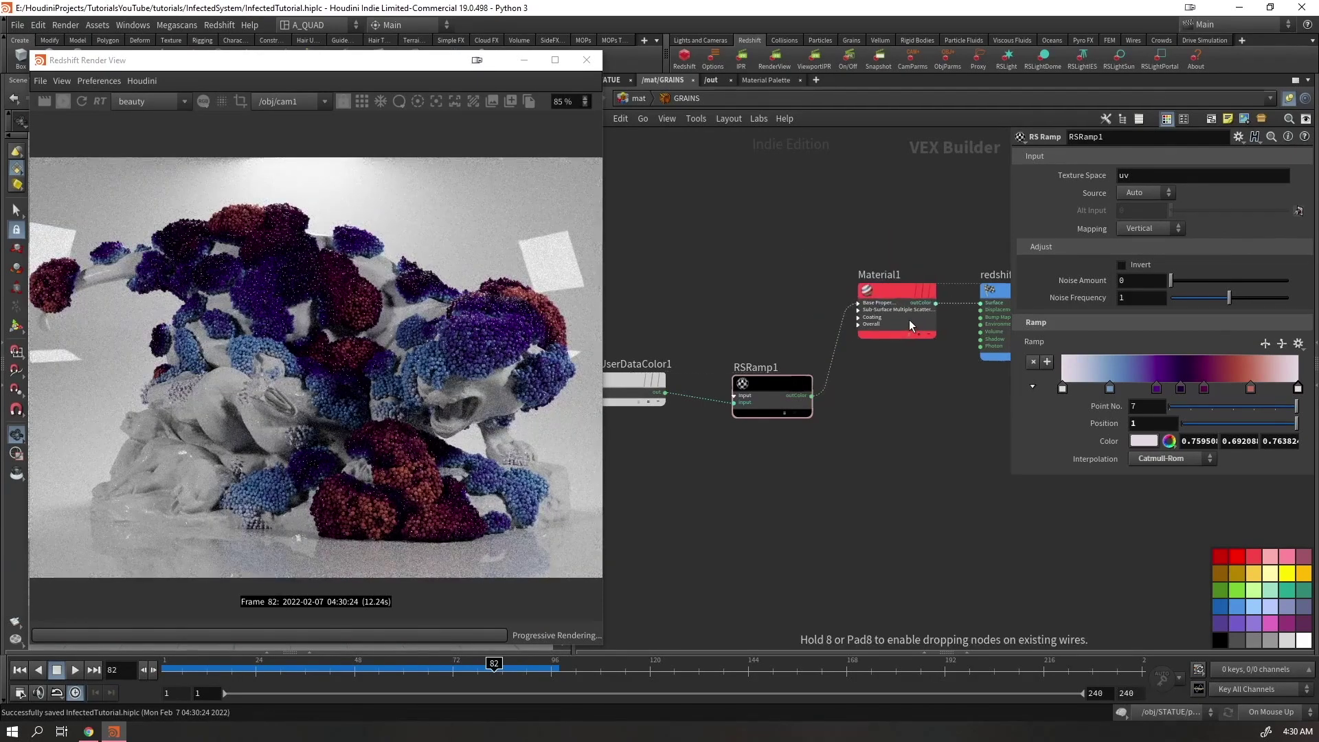
pyautogui.hotkey('ctrl', 's')
# Place RSRamp1 beside Material1 and connect its outColor to Material1's emission_color input
pyautogui.moveTo(772, 414); pyautogui.dragTo(666, 338)
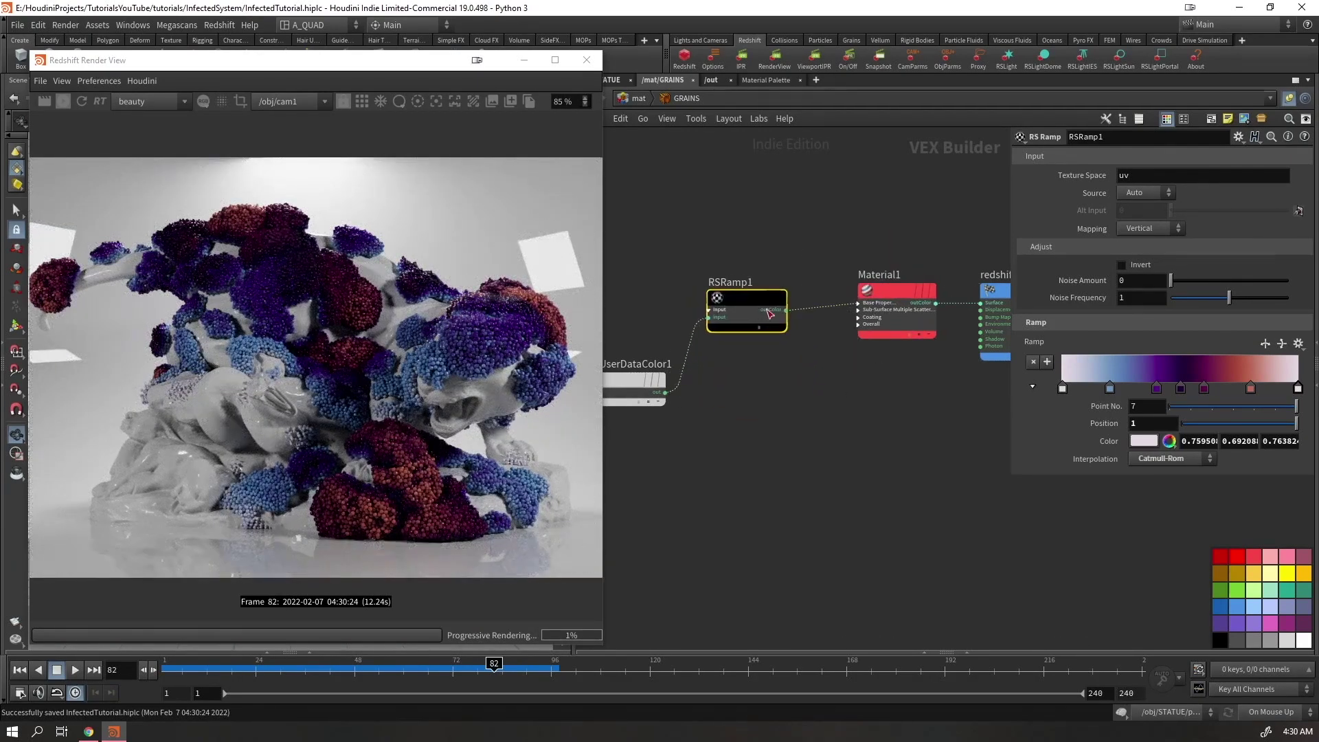
pyautogui.scroll(3, 835, 333)
pyautogui.click(877, 321)
pyautogui.moveTo(783, 328); pyautogui.dragTo(740, 316, button='middle')
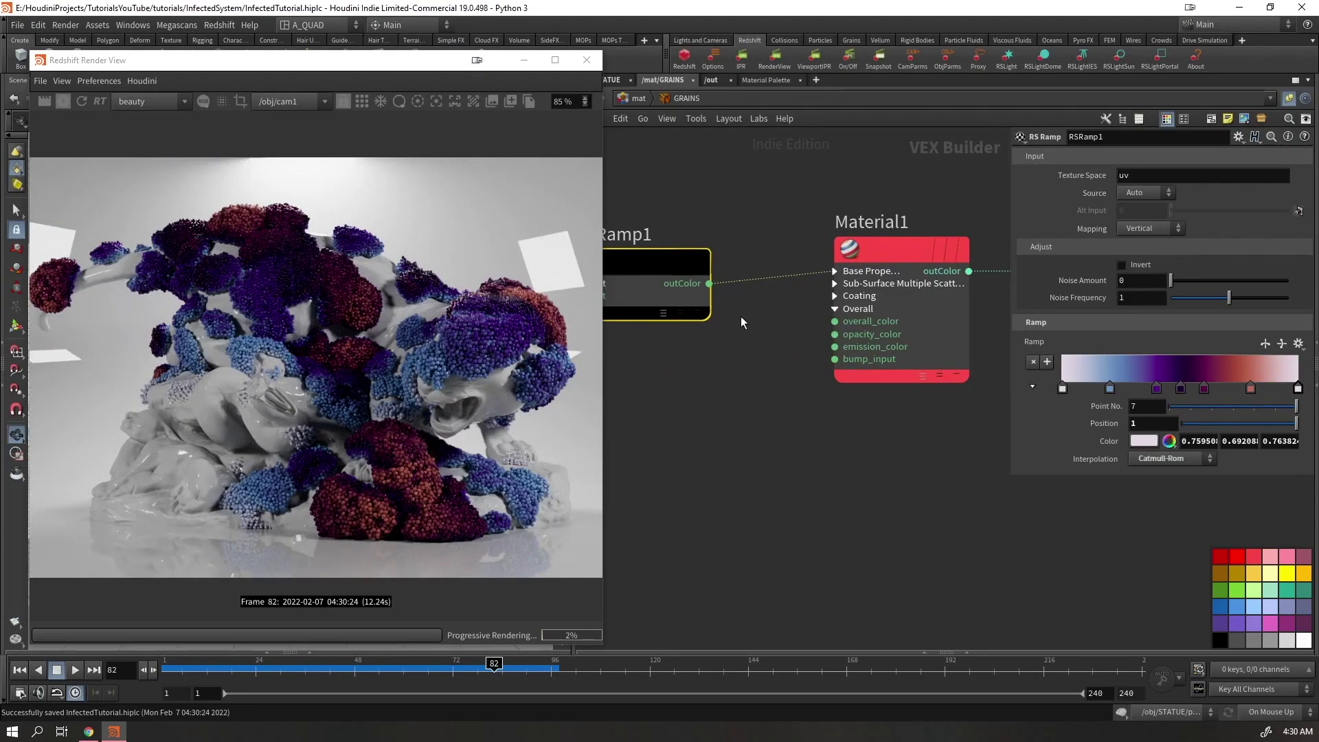
pyautogui.click(710, 283)
pyautogui.click(834, 346)
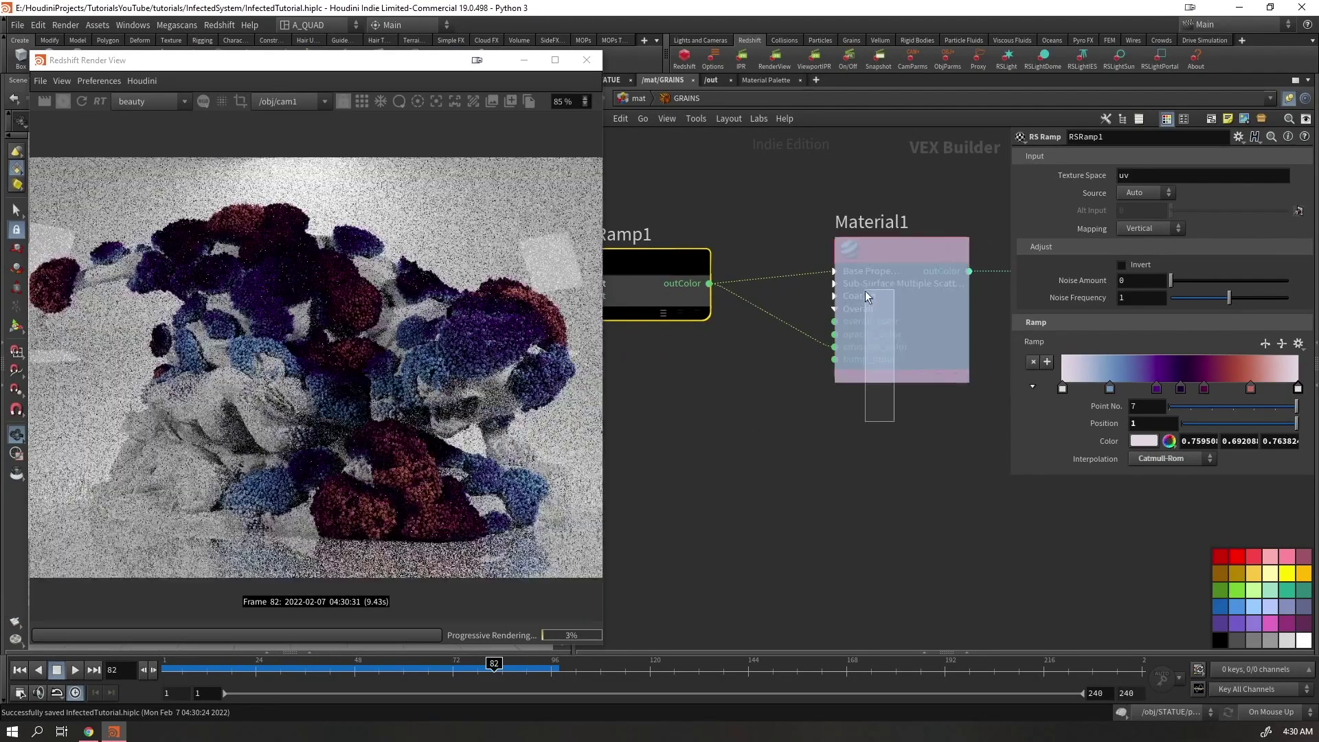
# Set the emission weight of Material1 to 0.25 and inspect the grains up close in the render
pyautogui.click(1178, 156)
pyautogui.click(1085, 228)
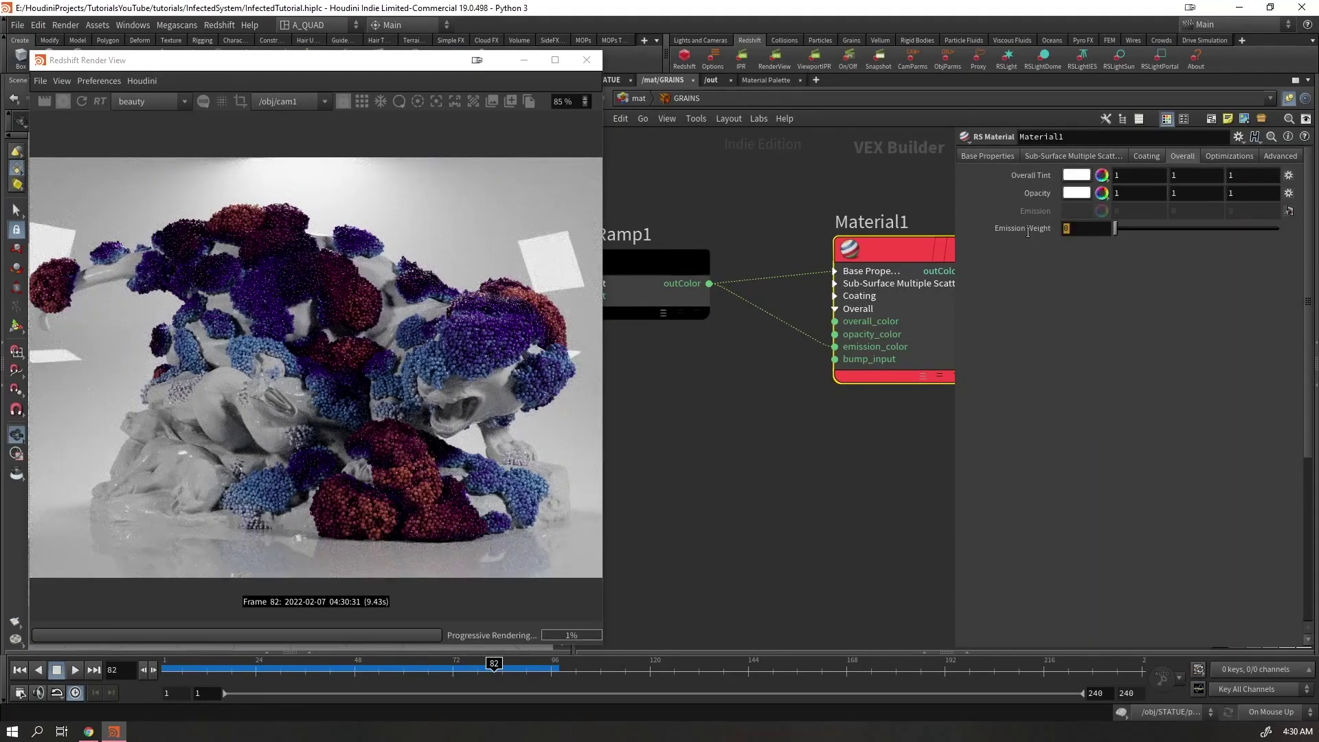
pyautogui.write('0.25')
pyautogui.press('Return')
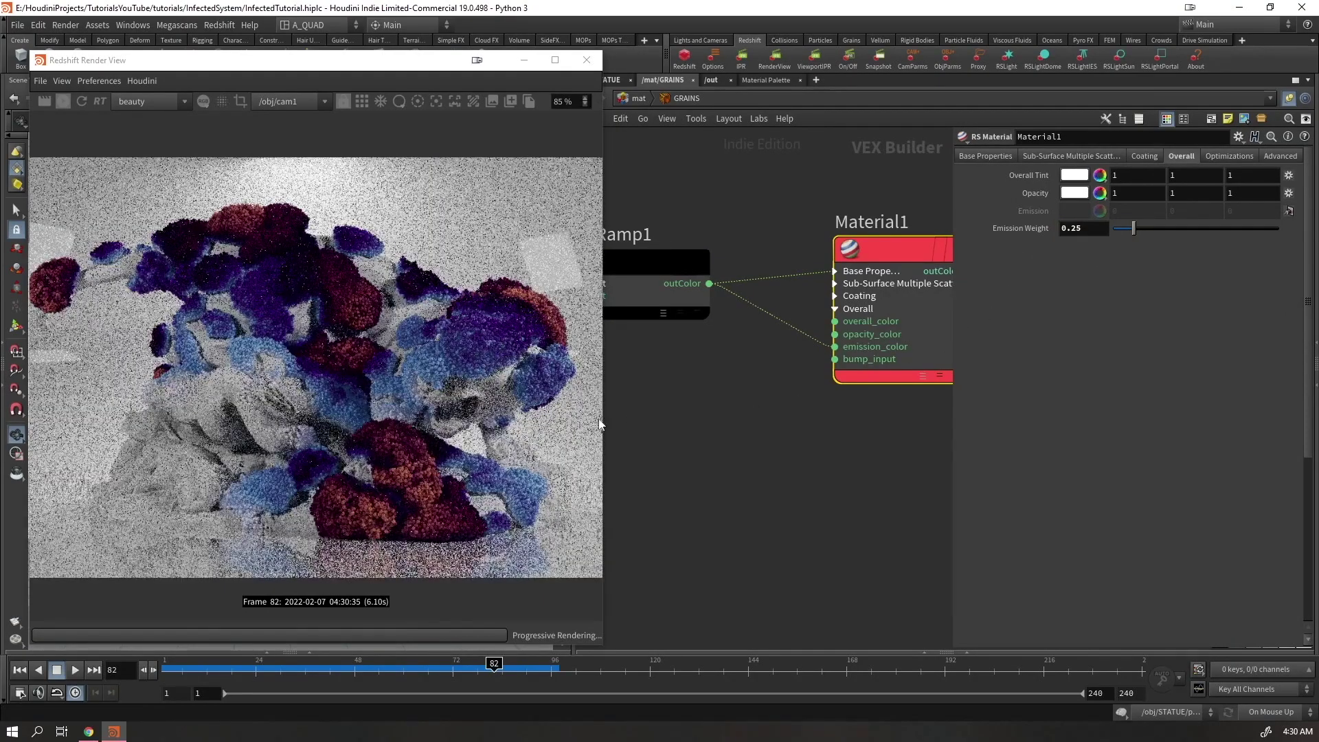
pyautogui.scroll(2, 468, 400)
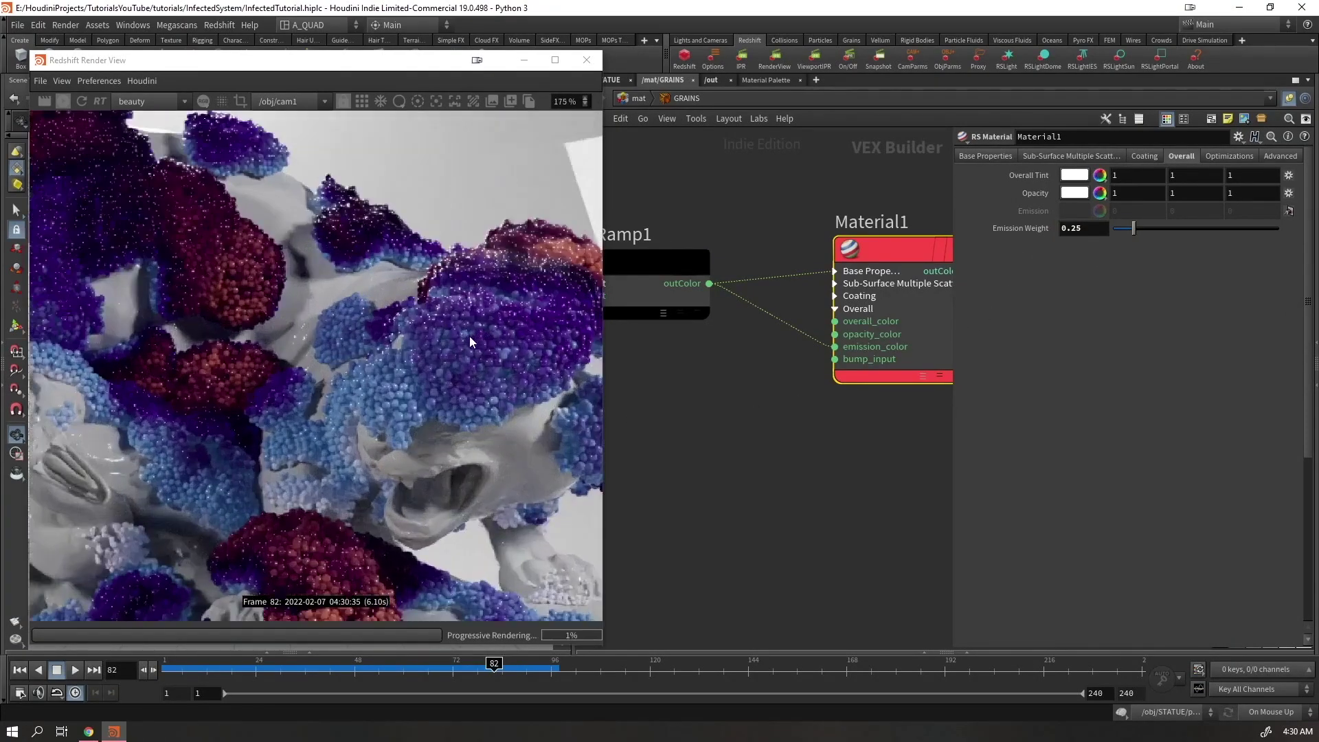
pyautogui.scroll(-1, 460, 377)
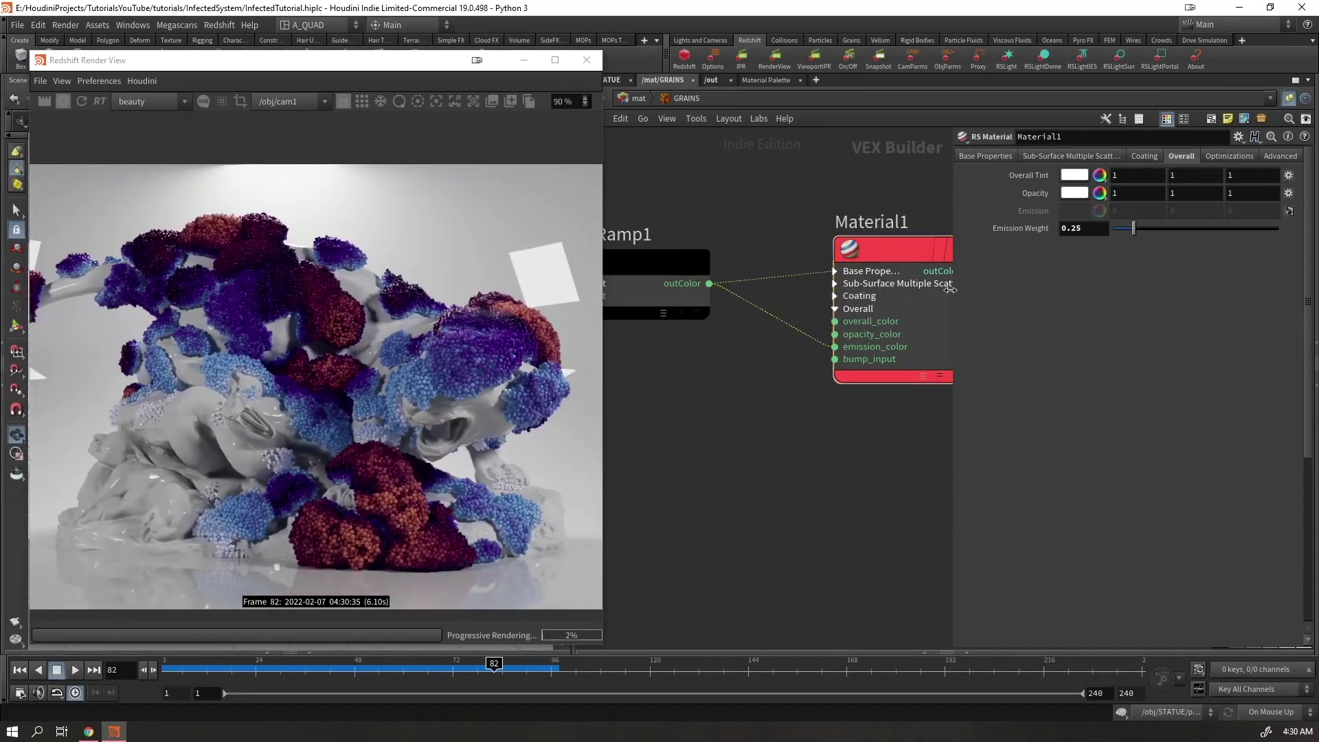
# Compare emission weights of 0, 0.25 and 0.35 on Material1 in the render
pyautogui.moveTo(1126, 234); pyautogui.dragTo(1114, 230)
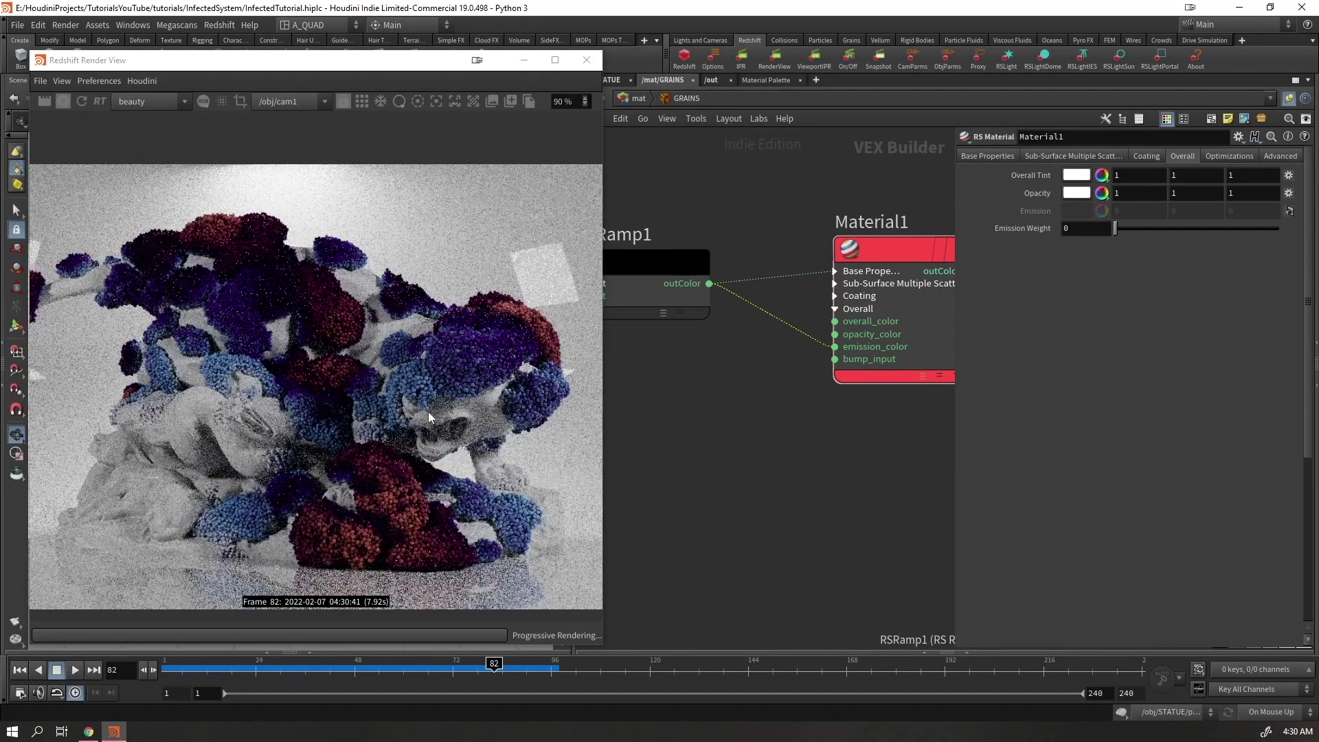
pyautogui.click(1089, 228)
pyautogui.write('0.1')
pyautogui.press('Return')
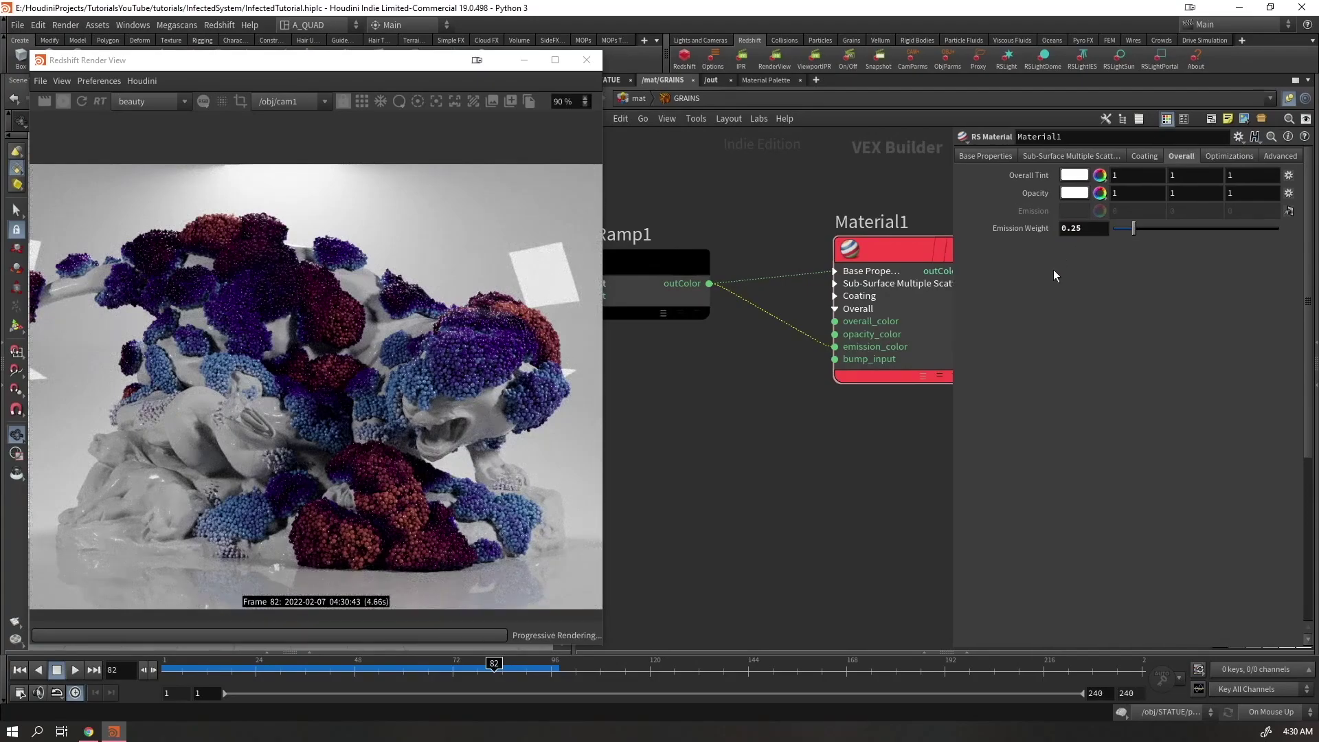
pyautogui.write('0.35')
pyautogui.press('Return')
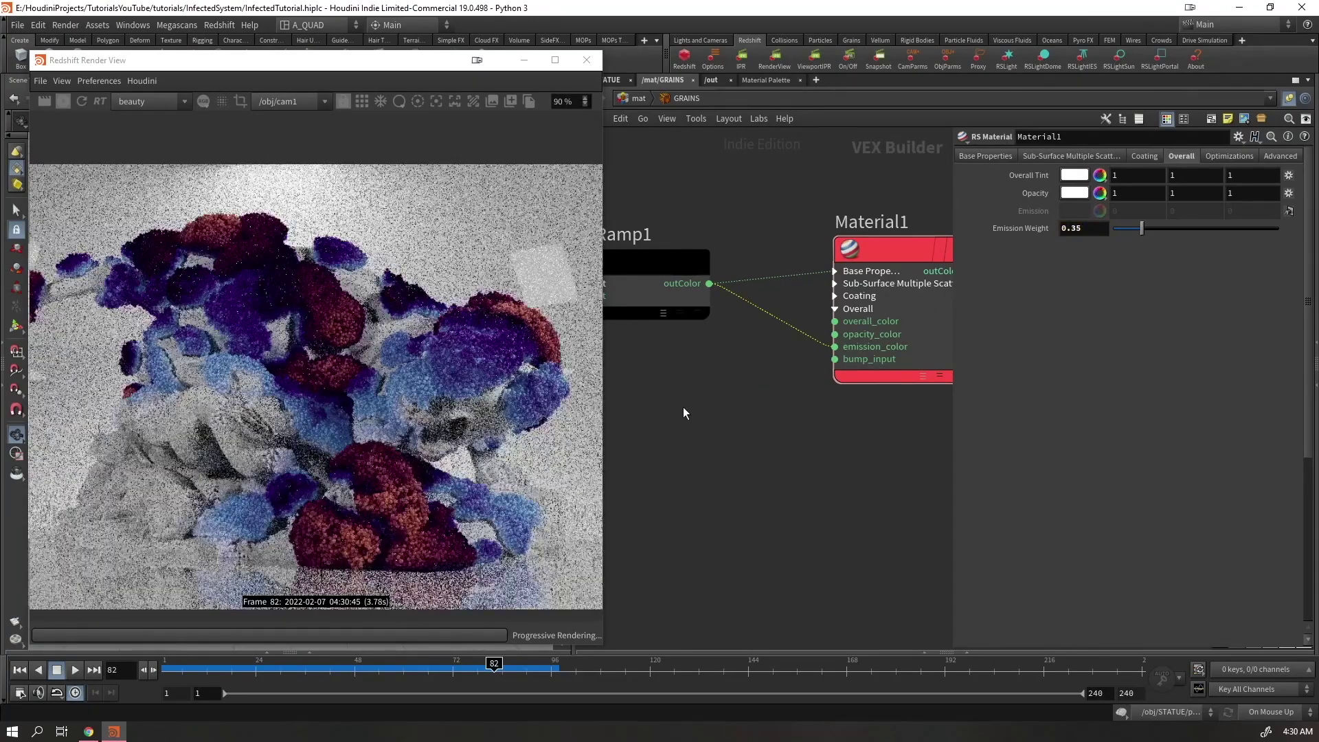
# Set the emission weight of Material1 to 0.5
pyautogui.scroll(-2, 320, 453)
pyautogui.write('0.5')
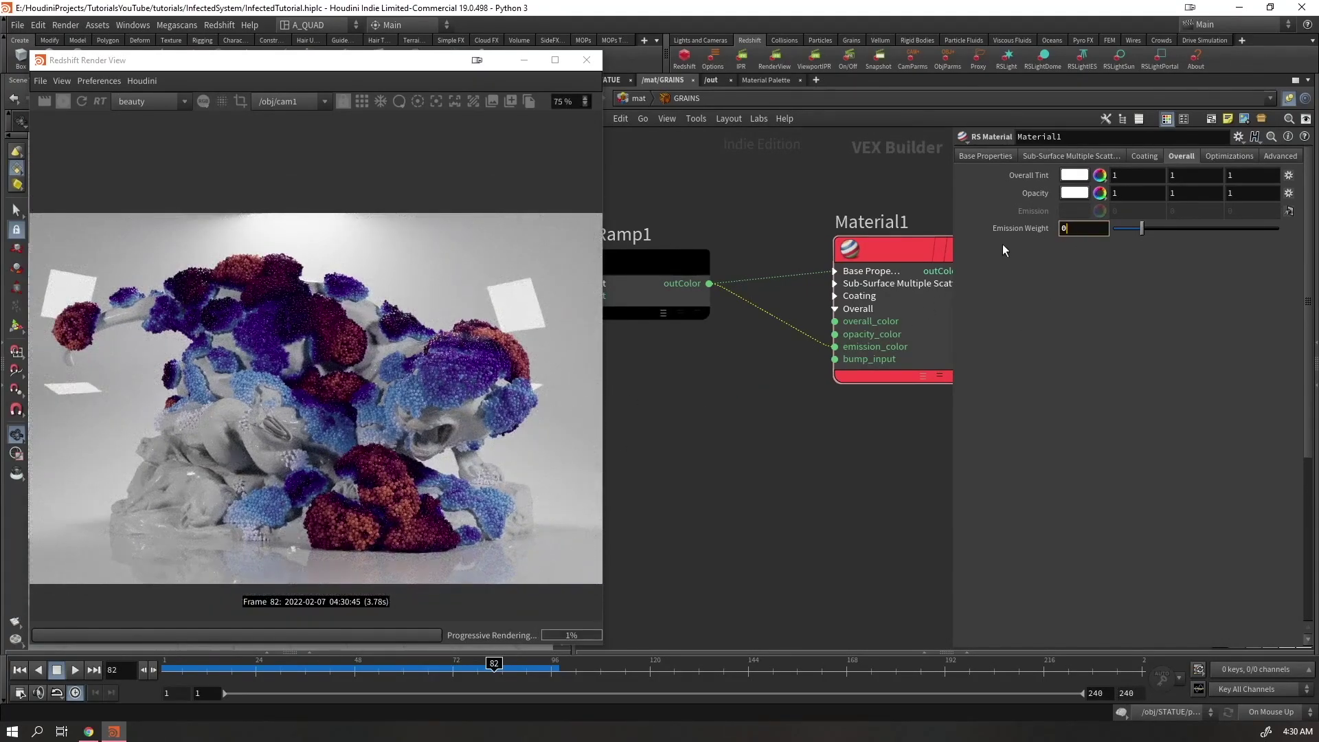
pyautogui.press('Return')
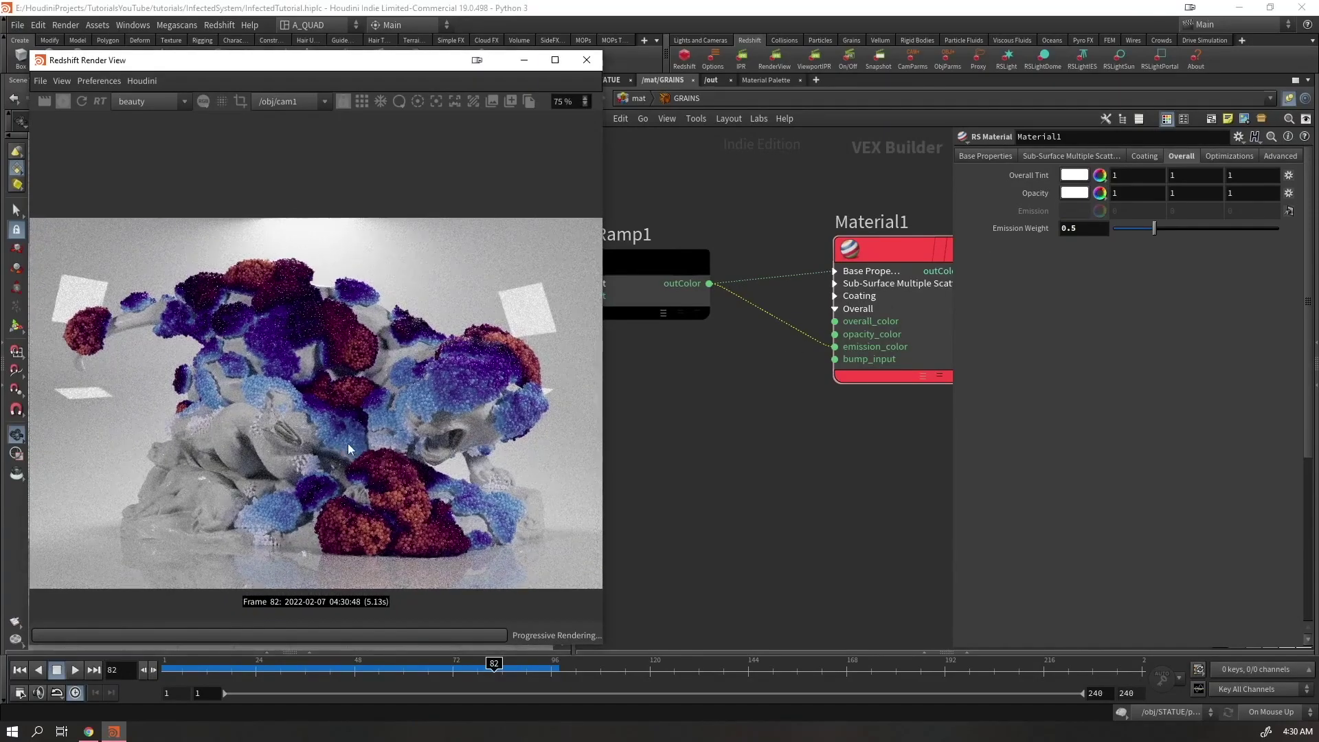
# Widen the render window and select RSRamp1 to show its ramp settings
pyautogui.moveTo(607, 142); pyautogui.dragTo(682, 142)
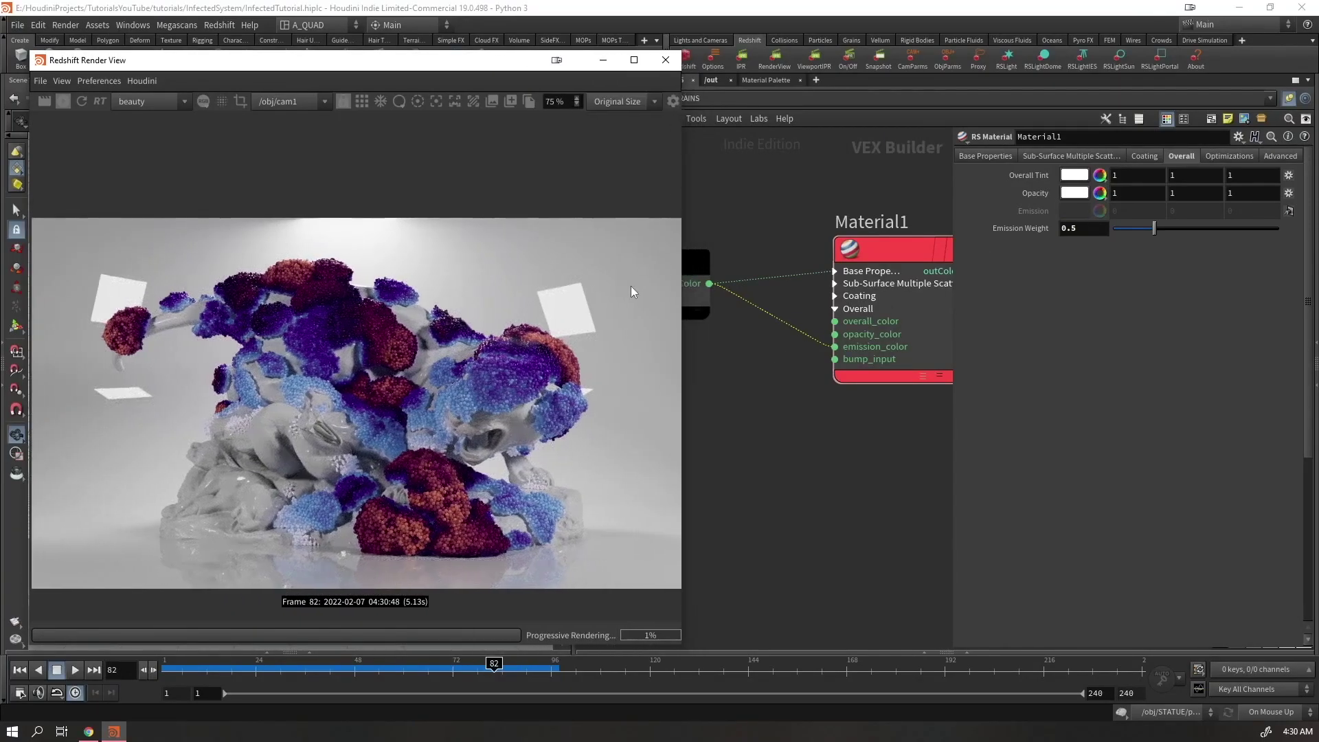
pyautogui.scroll(-3, 774, 506)
pyautogui.moveTo(757, 373); pyautogui.dragTo(794, 344, button='middle')
pyautogui.click(745, 368)
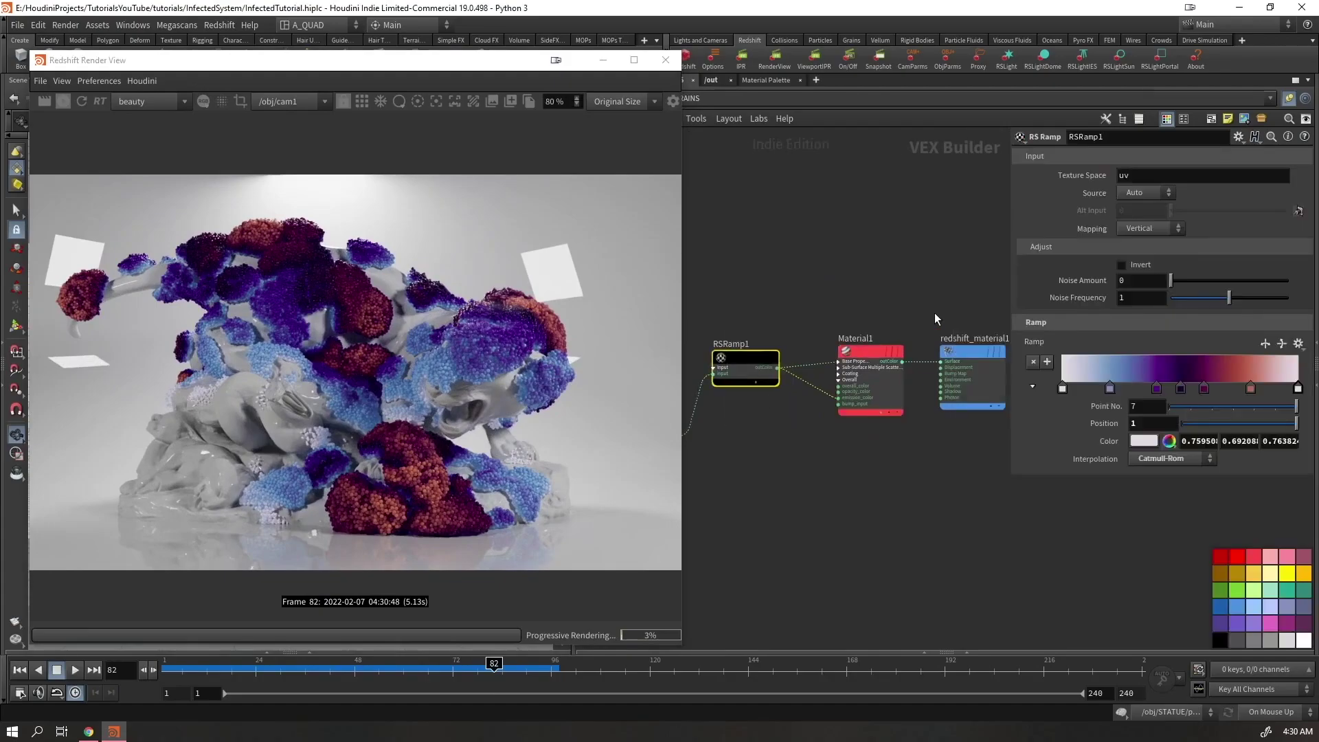
# Apply the Blackbody preset to the color ramp of RSRamp1
pyautogui.click(1297, 344)
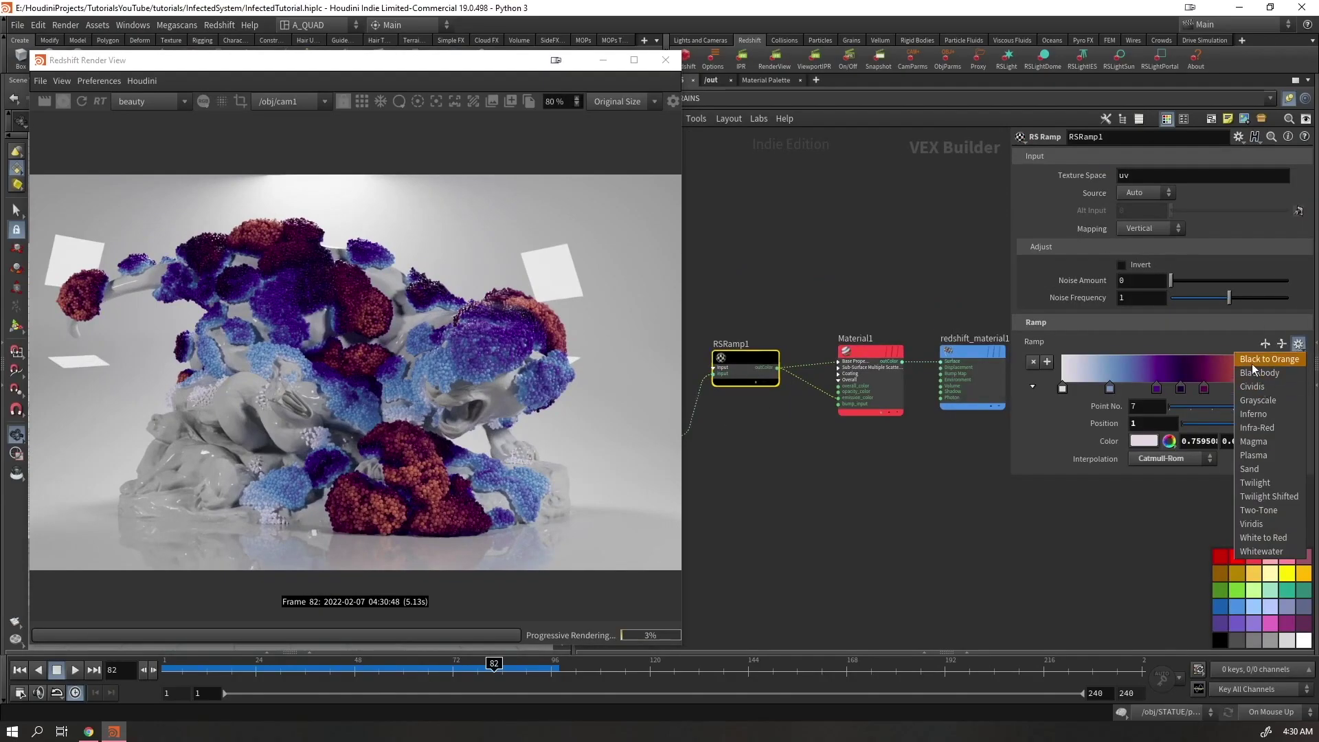
pyautogui.click(1257, 373)
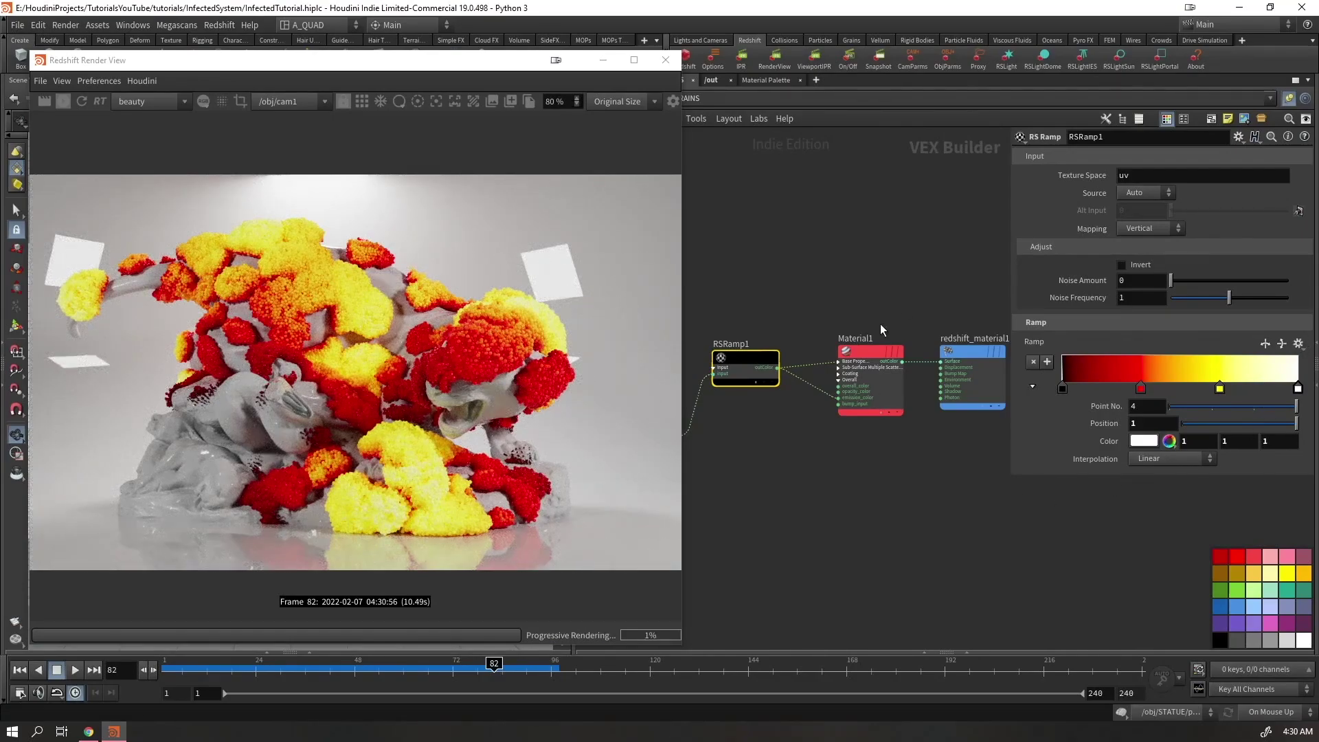
# Lower the emission weight of Material1, trying 0.25 and settling on 0.2, and check the grains in the render
pyautogui.moveTo(915, 275); pyautogui.dragTo(868, 423)
pyautogui.doubleClick(1094, 228)
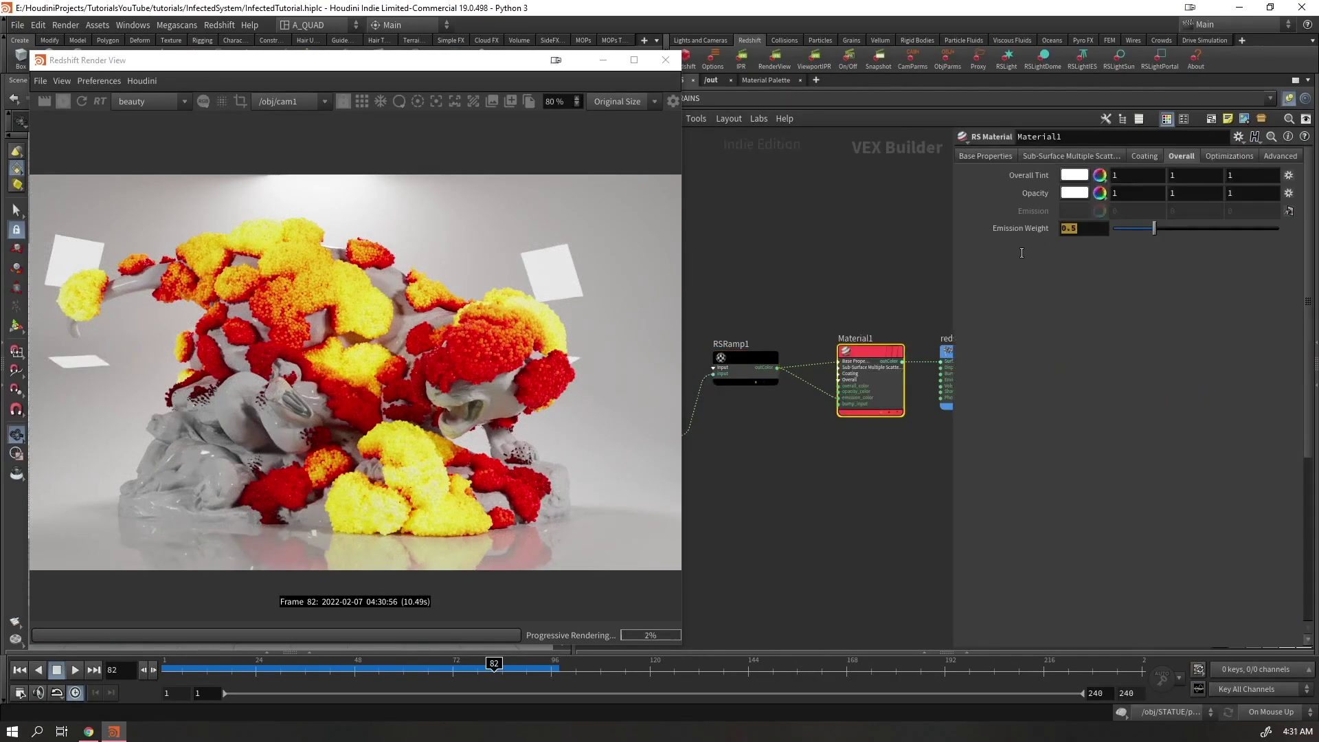
pyautogui.write('0.25')
pyautogui.press('Return')
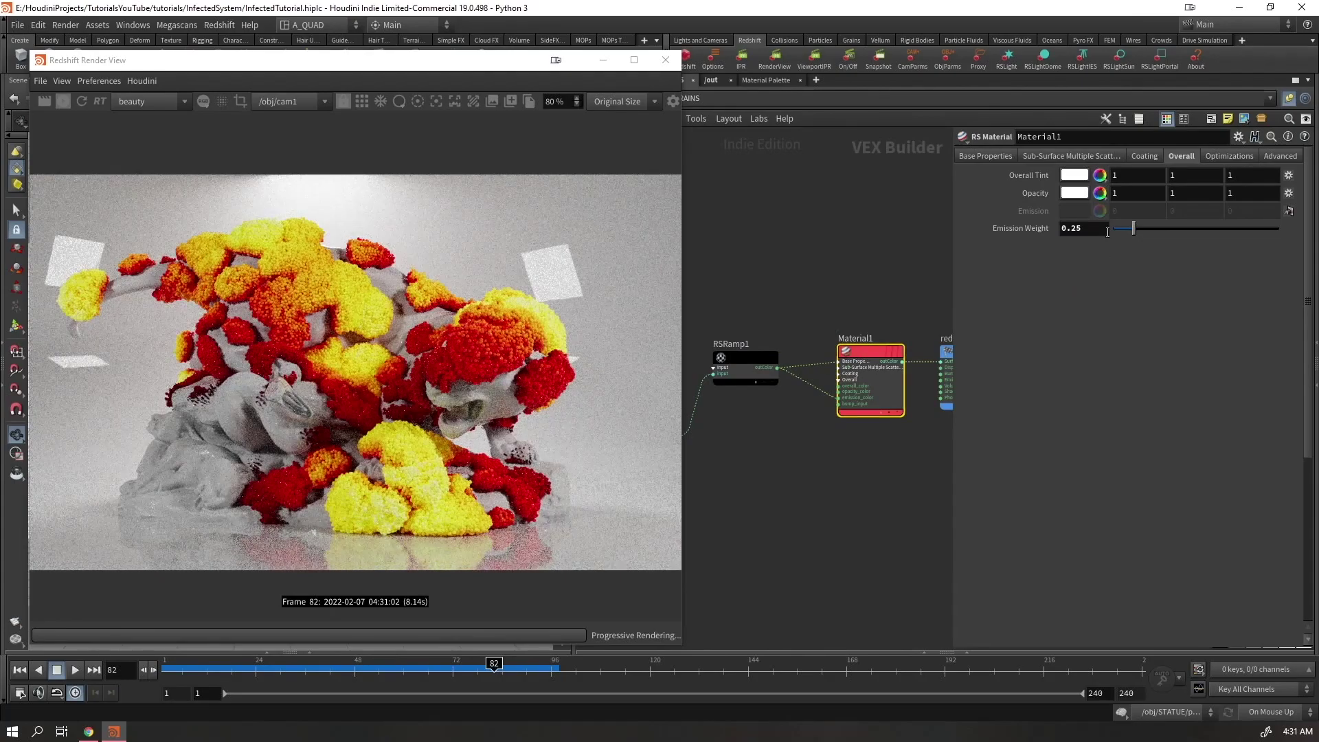
pyautogui.doubleClick(1084, 228)
pyautogui.write('.2')
pyautogui.press('Return')
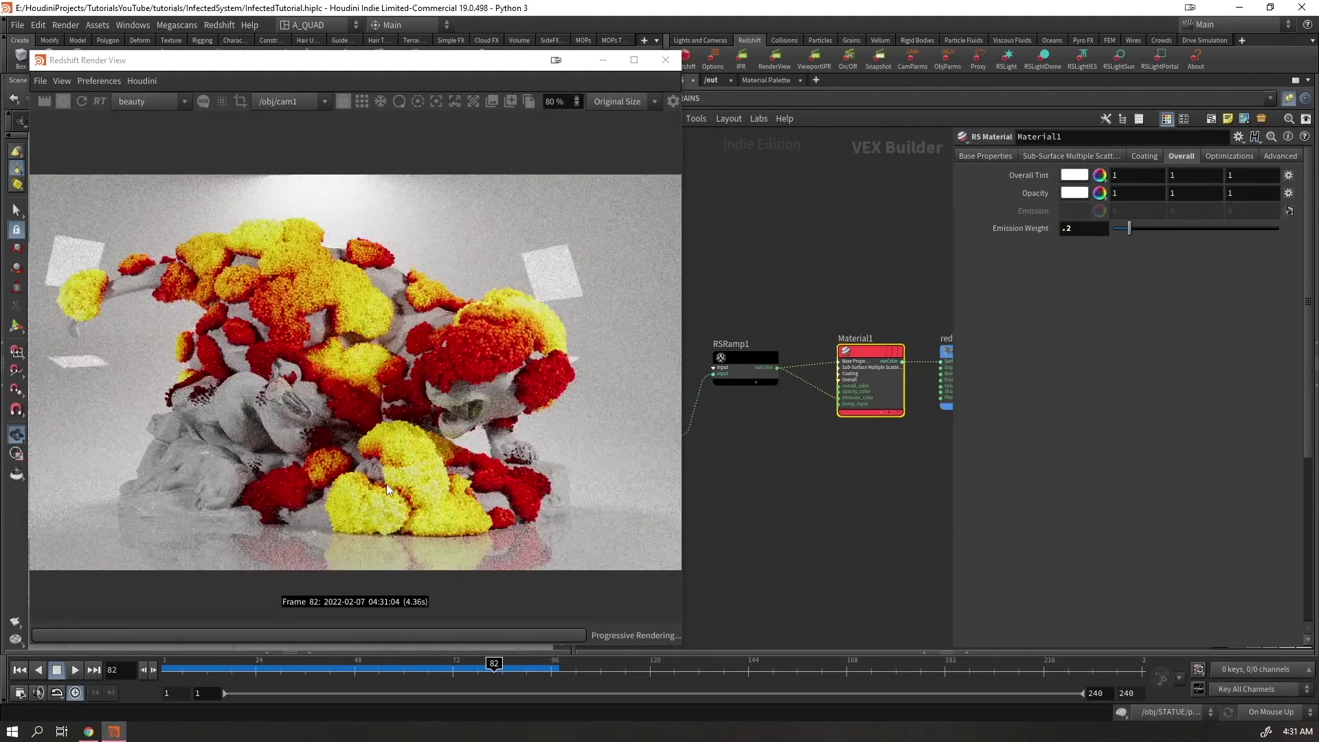
pyautogui.scroll(-1, 385, 483)
pyautogui.scroll(1, 386, 497)
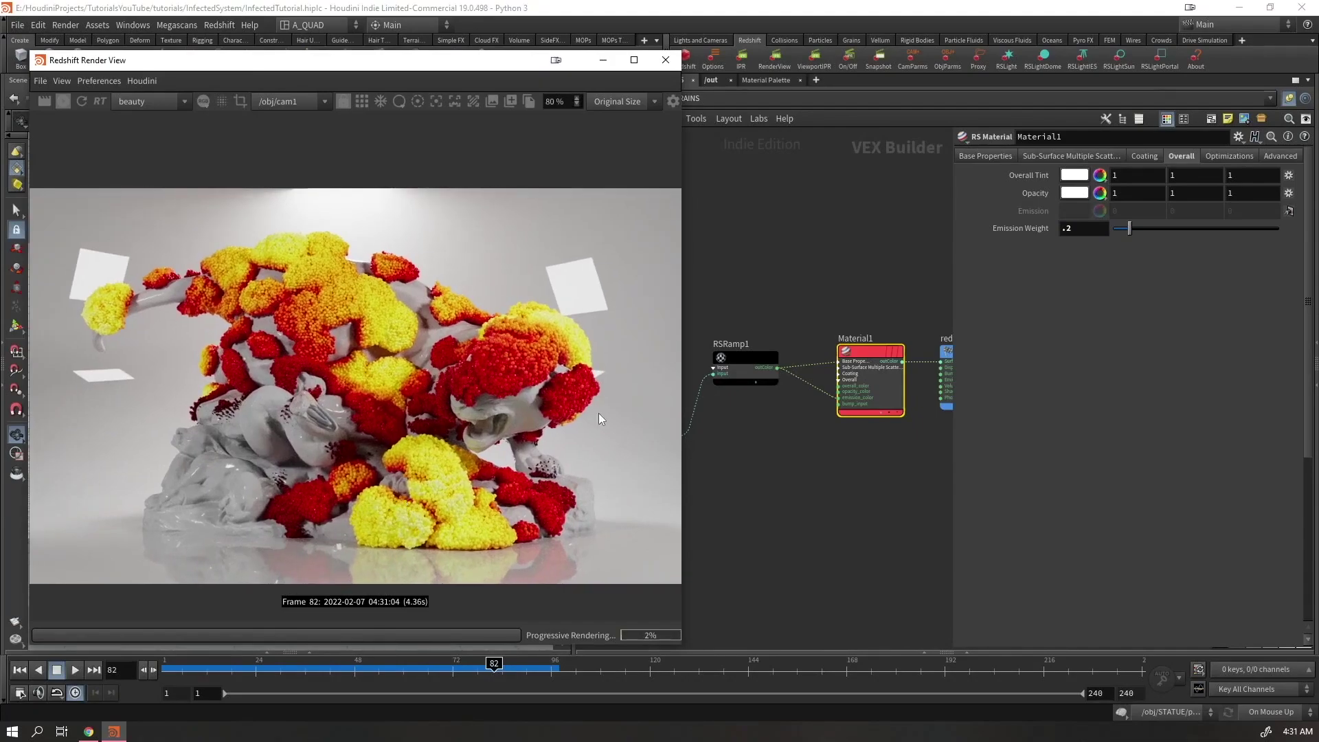
# Line up the RSUserDataColor1 node beside RSRamp1 and show the base properties of Material1
pyautogui.moveTo(858, 444); pyautogui.dragTo(905, 427, button='middle')
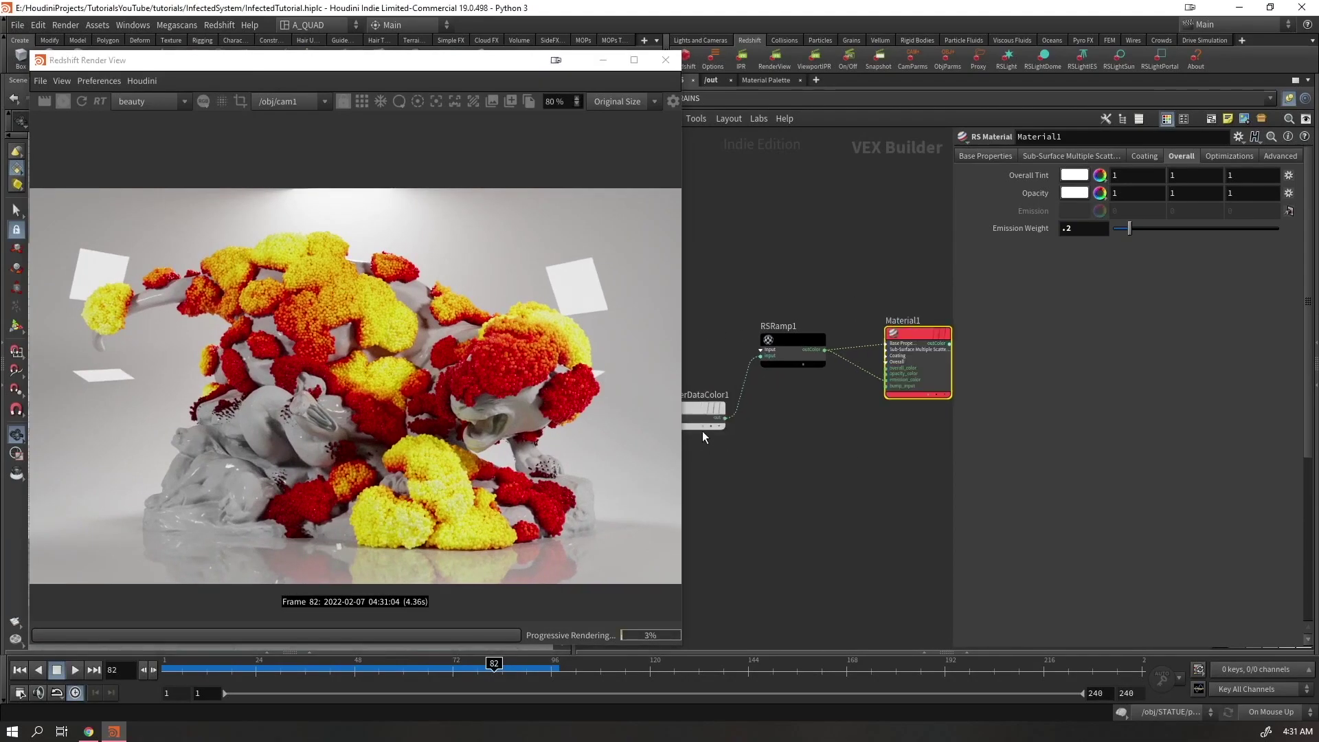
pyautogui.moveTo(701, 401); pyautogui.dragTo(720, 344)
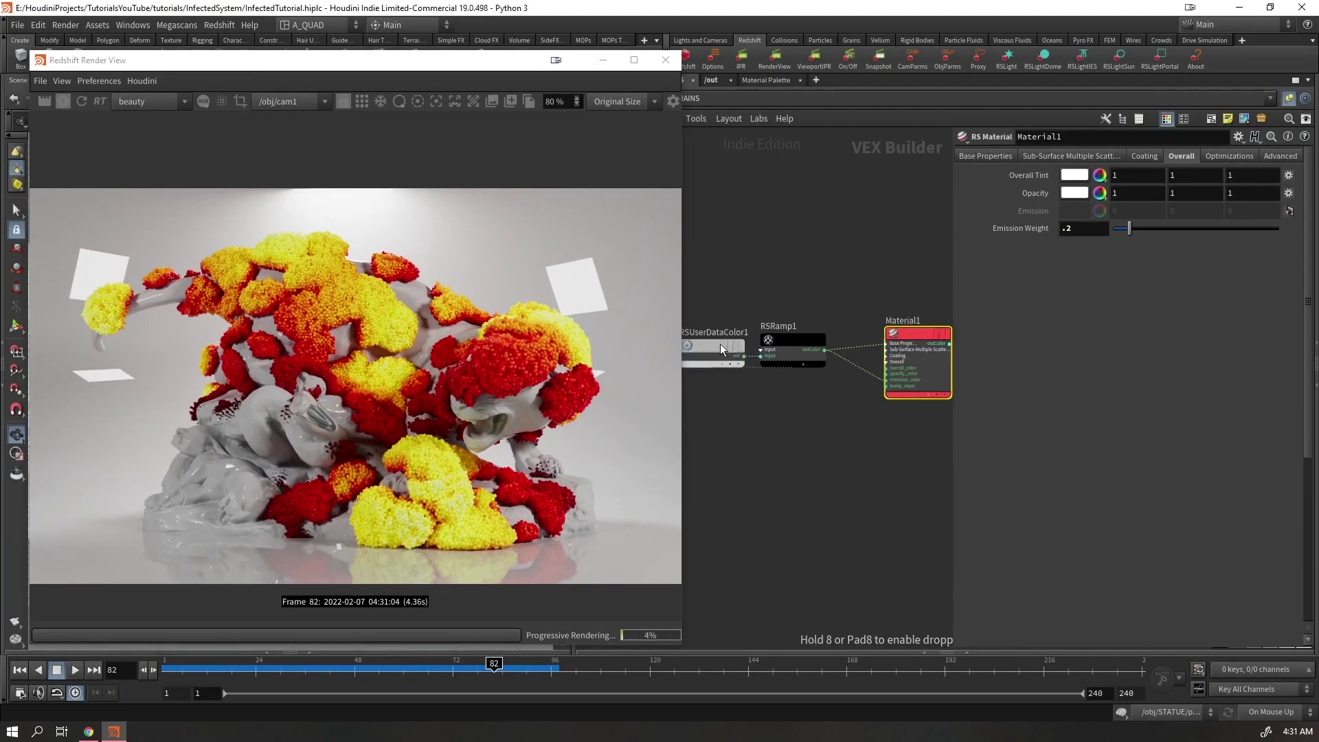
pyautogui.click(997, 156)
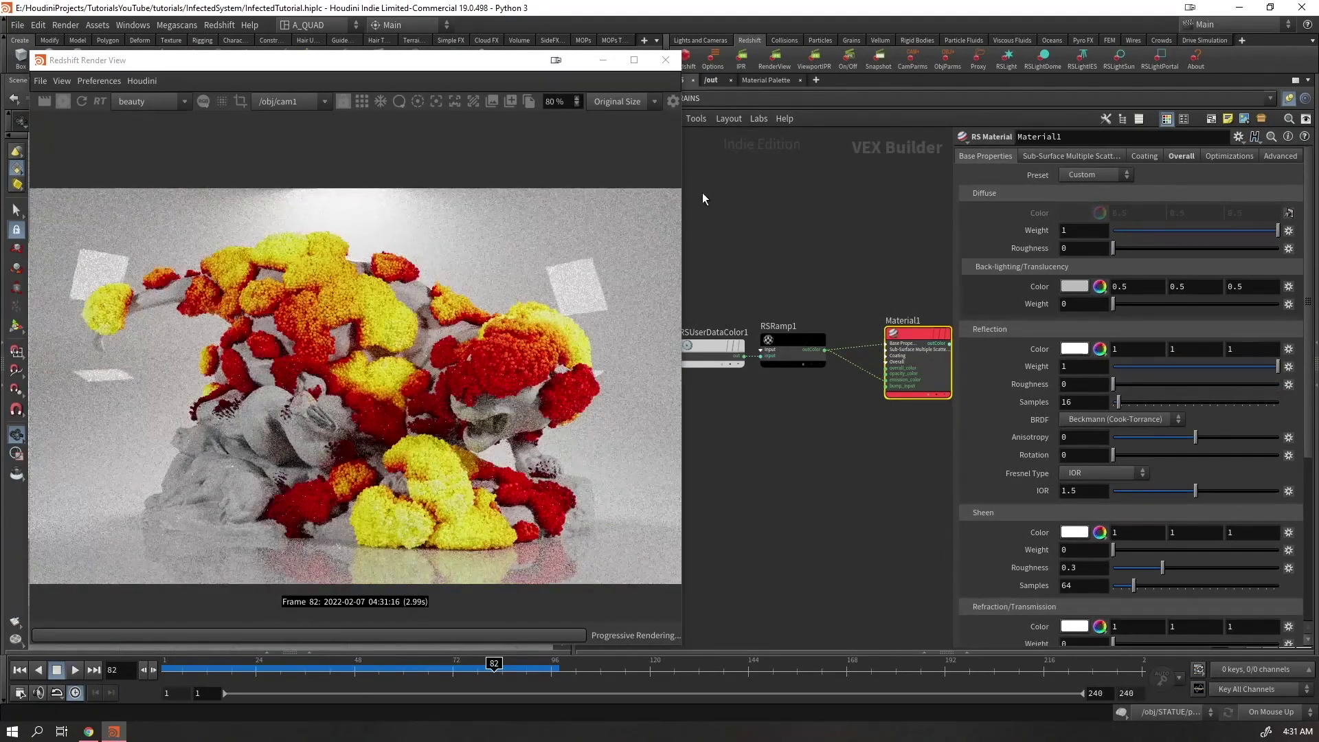
# Narrow the render window, return to the material network and enter the BG material builder
pyautogui.moveTo(682, 131); pyautogui.dragTo(570, 130)
pyautogui.click(638, 100)
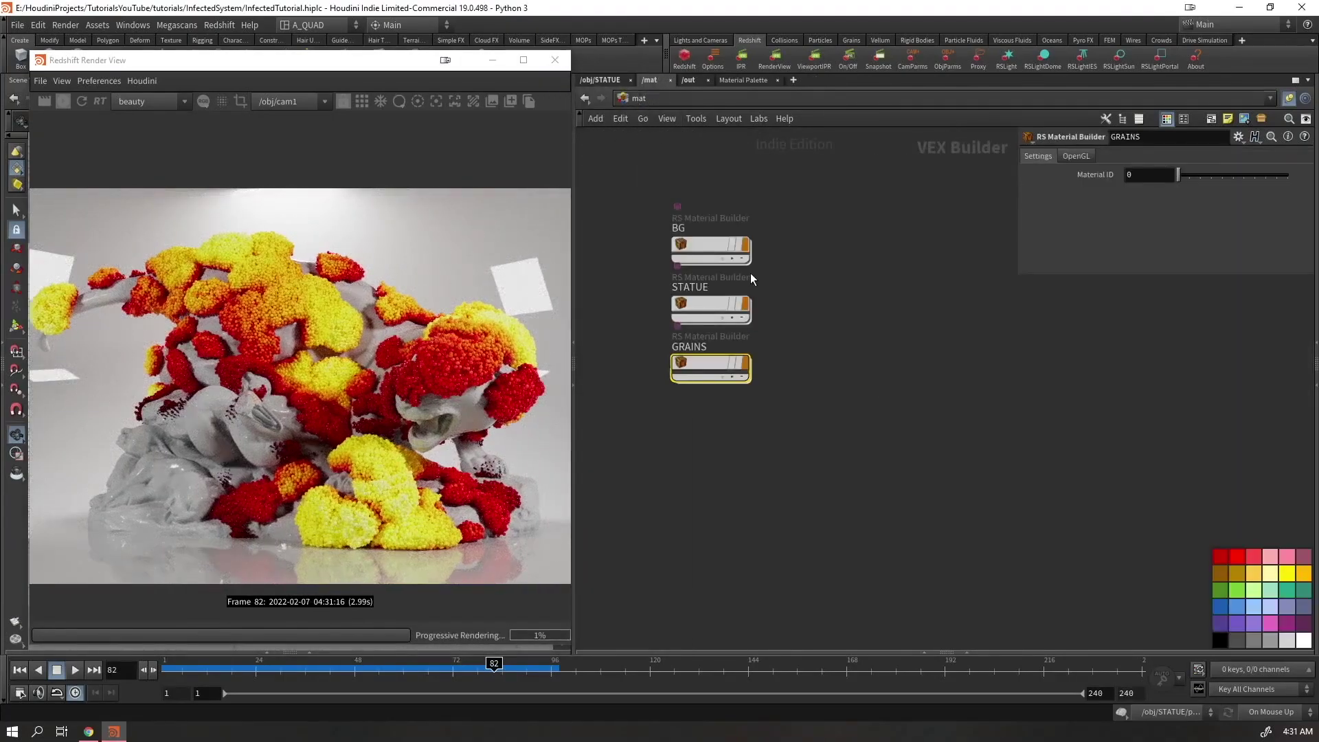
pyautogui.click(728, 249)
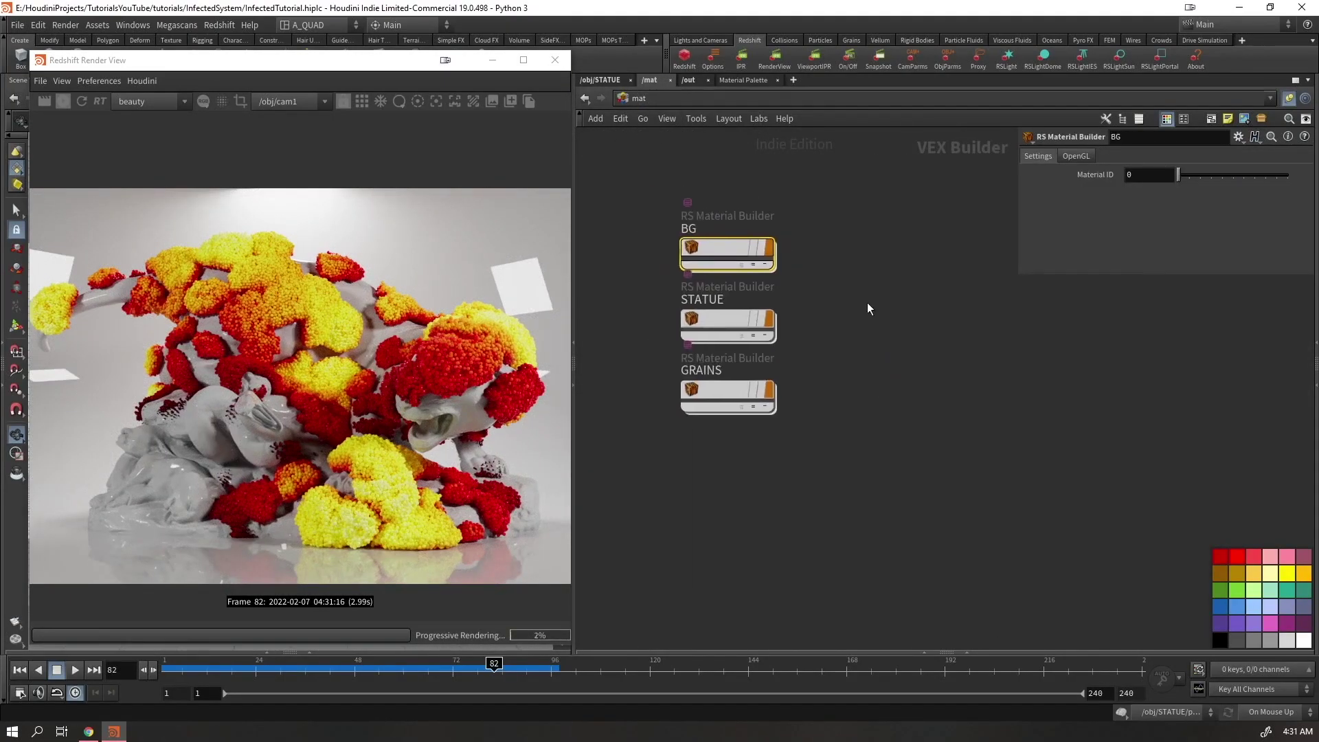
pyautogui.press('Return')
# Add an RS Maxon Noise node to the BG material network and show its settings
pyautogui.press('Tab')
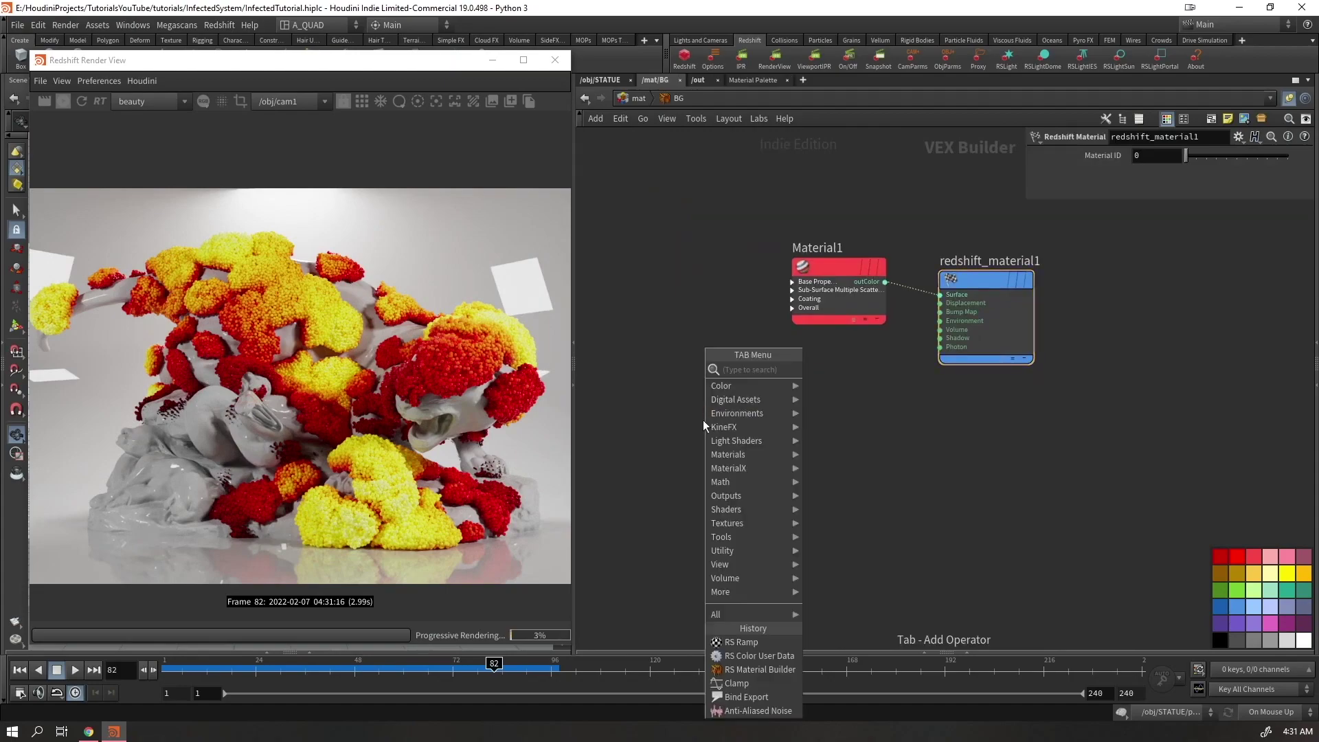
pyautogui.write('maxon')
pyautogui.press('Down')
pyautogui.press('Return')
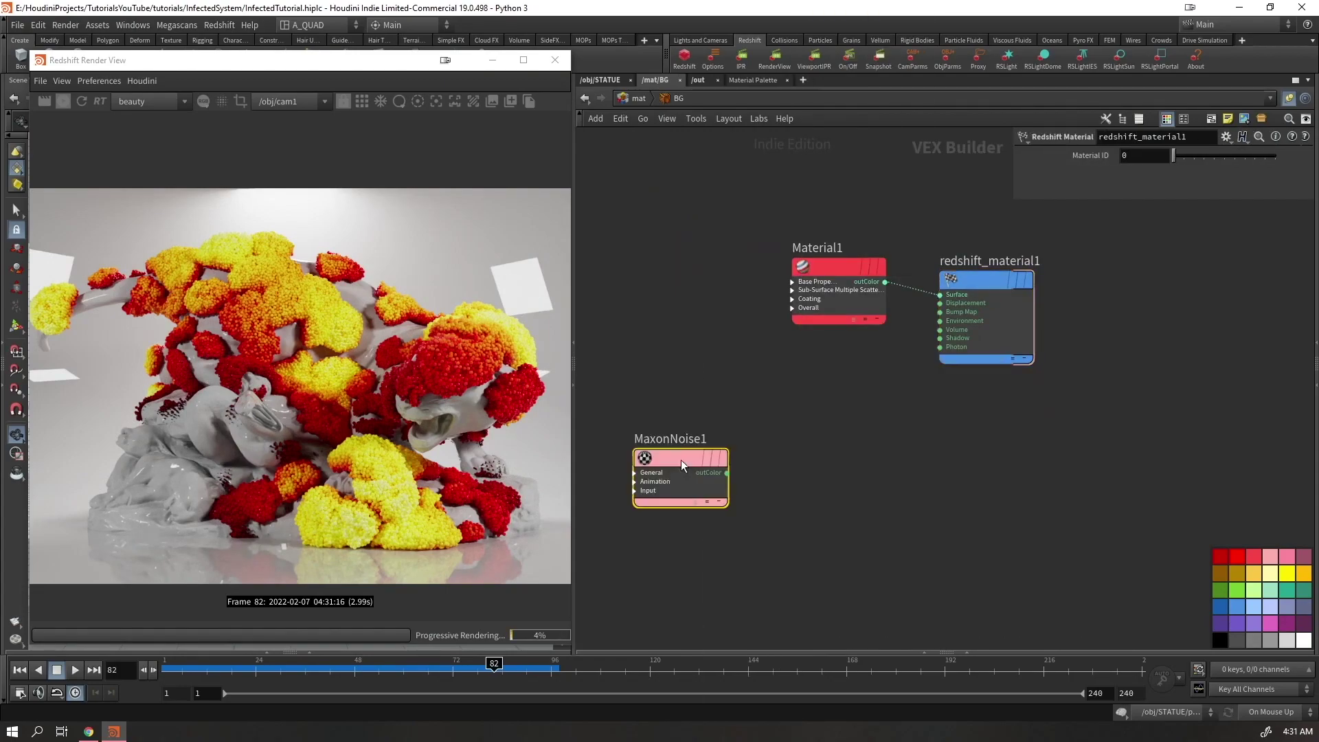
pyautogui.click(681, 459)
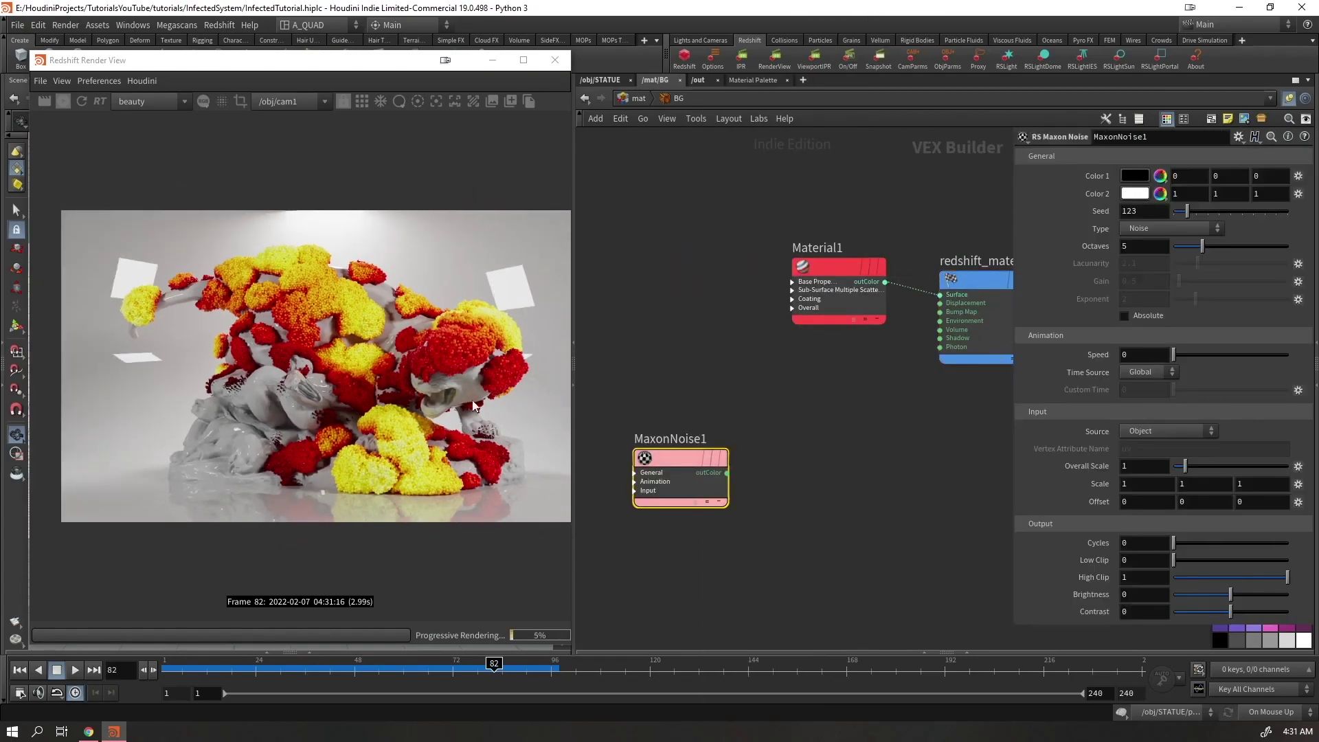
pyautogui.scroll(-2, 435, 509)
pyautogui.scroll(2, 471, 493)
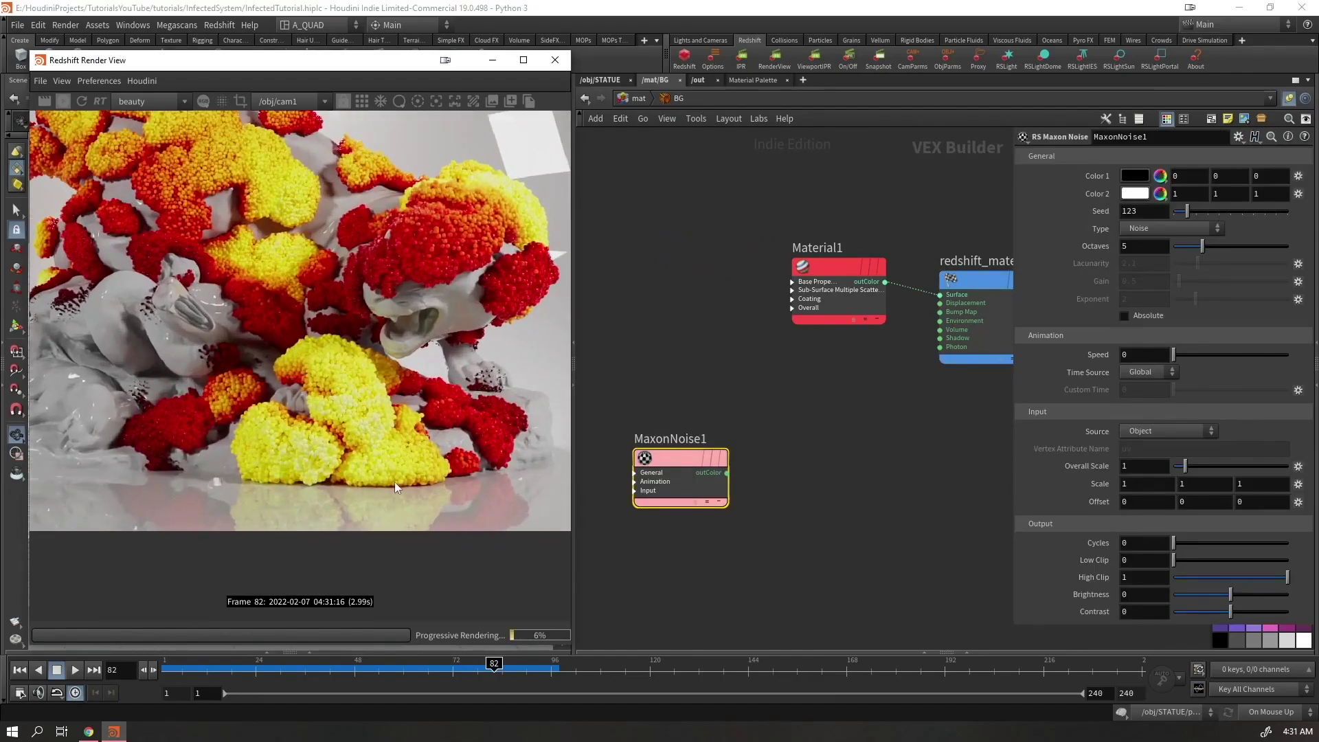
pyautogui.scroll(-2, 396, 487)
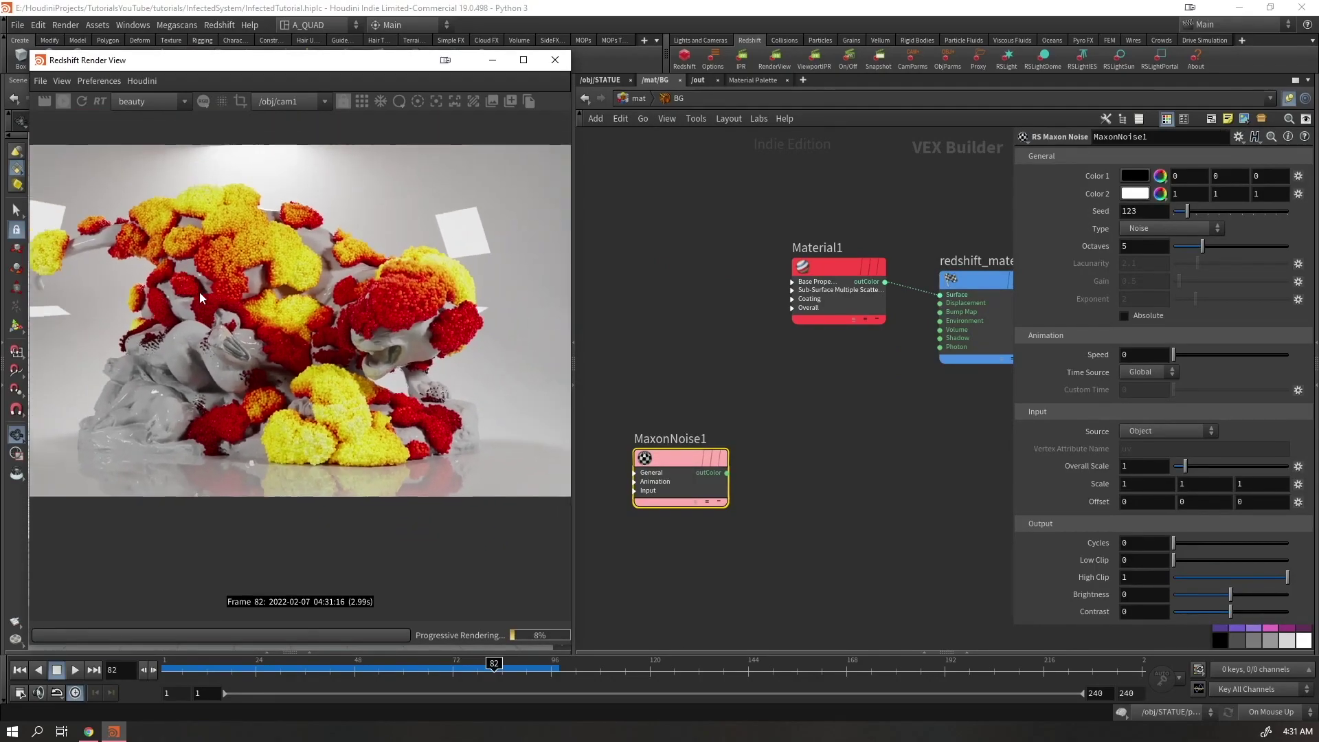
pyautogui.scroll(-2, 206, 282)
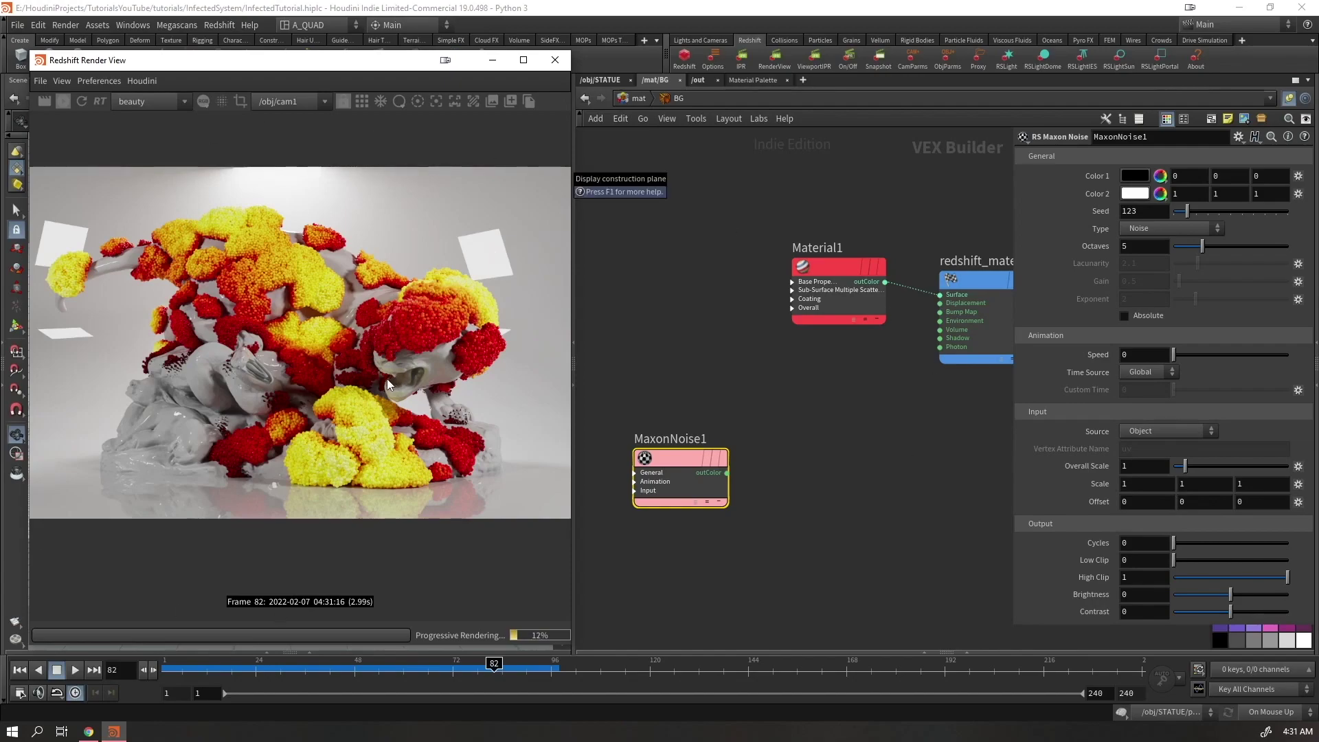
pyautogui.click(726, 472)
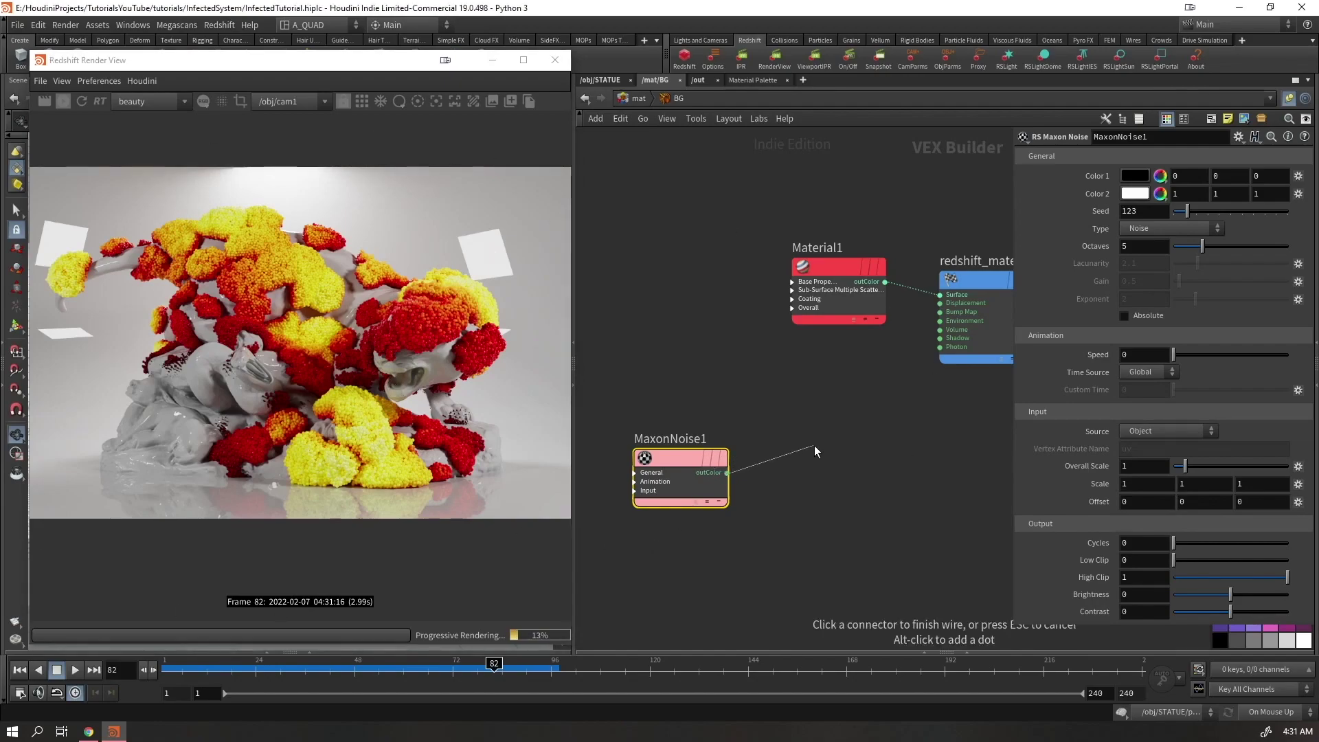
pyautogui.moveTo(814, 445); pyautogui.dragTo(763, 405, button='middle')
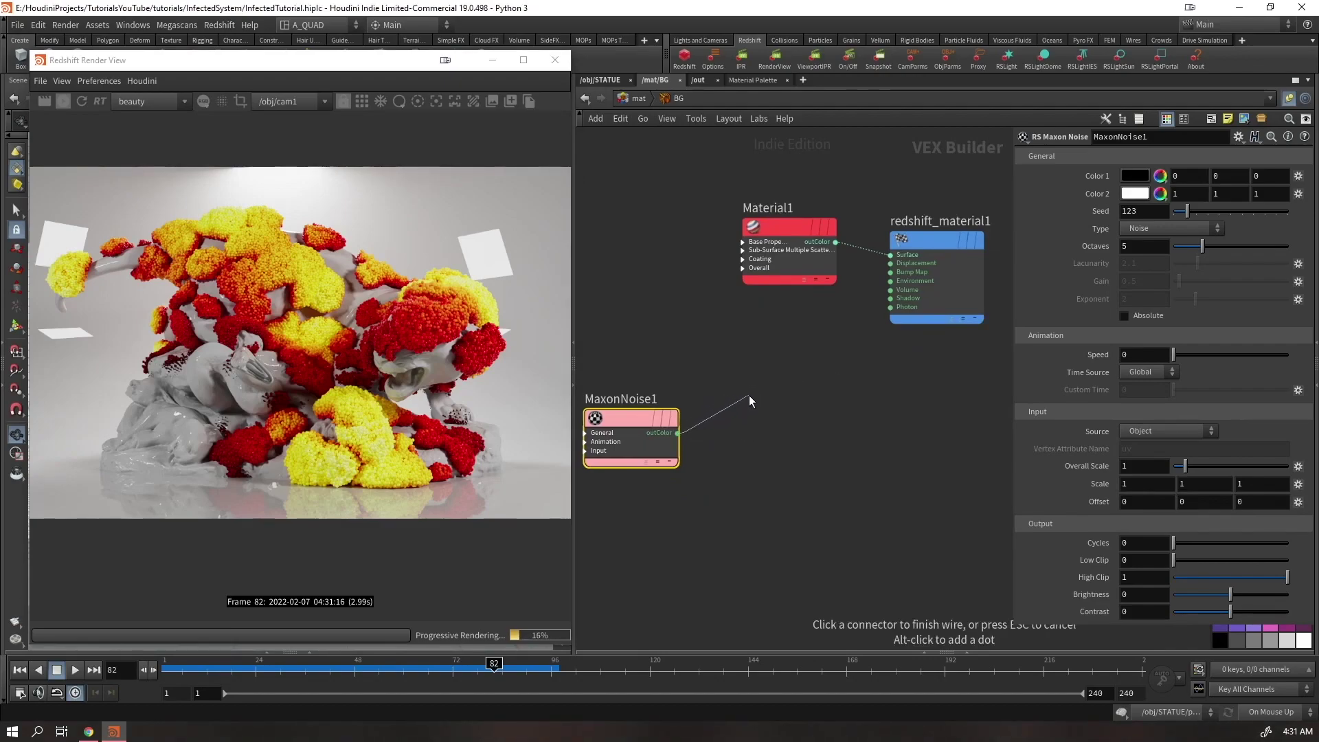
pyautogui.press('Escape')
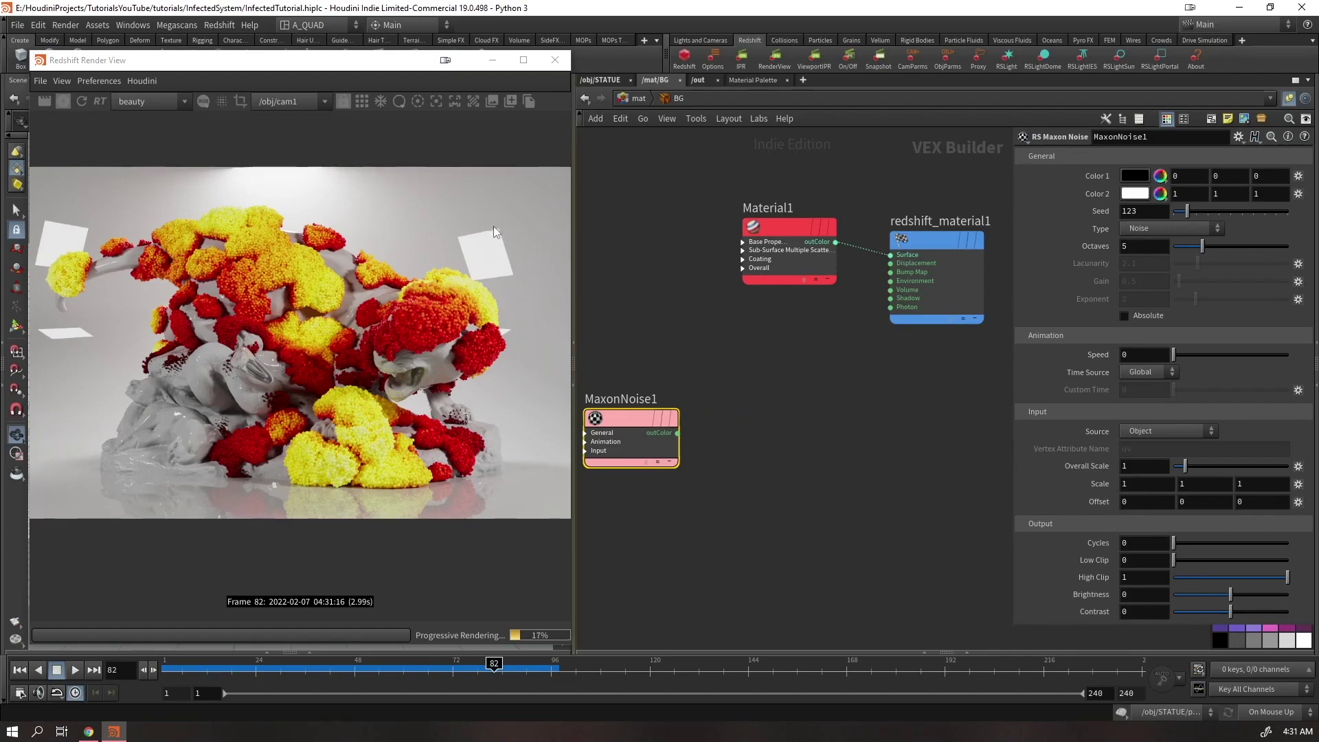
# Add an RS Displacement node fed by the outColor of MaxonNoise1 and rearrange it and Material1 in the network
pyautogui.click(676, 433)
pyautogui.press('Tab')
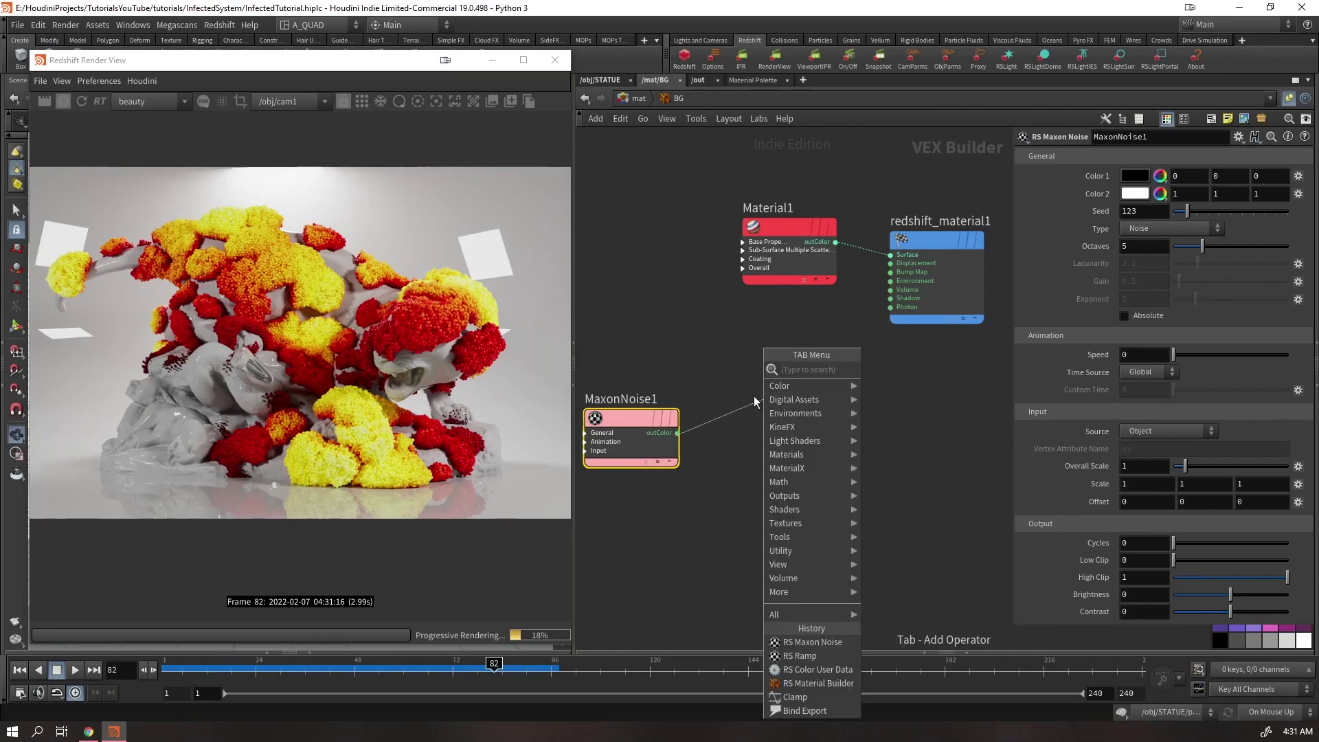
pyautogui.write('displace')
pyautogui.press('Return')
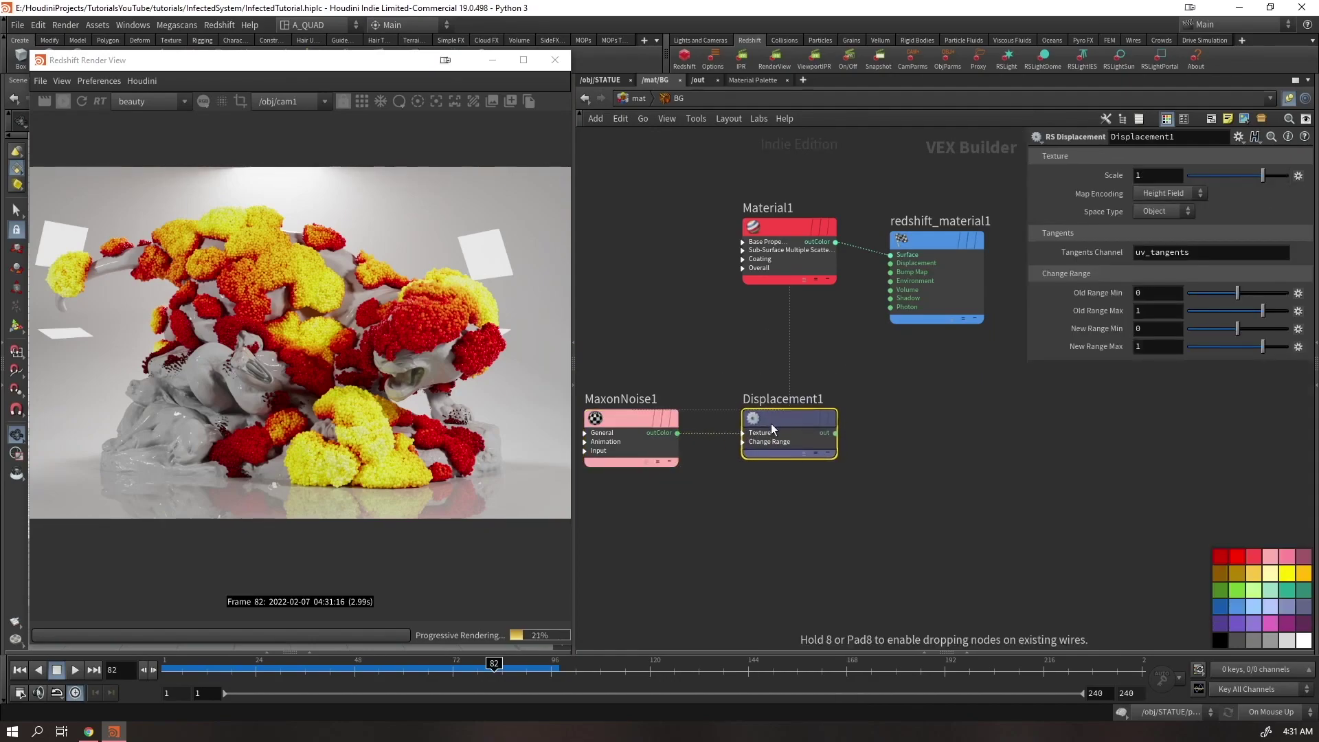
pyautogui.click(773, 430)
pyautogui.moveTo(795, 266); pyautogui.dragTo(637, 279)
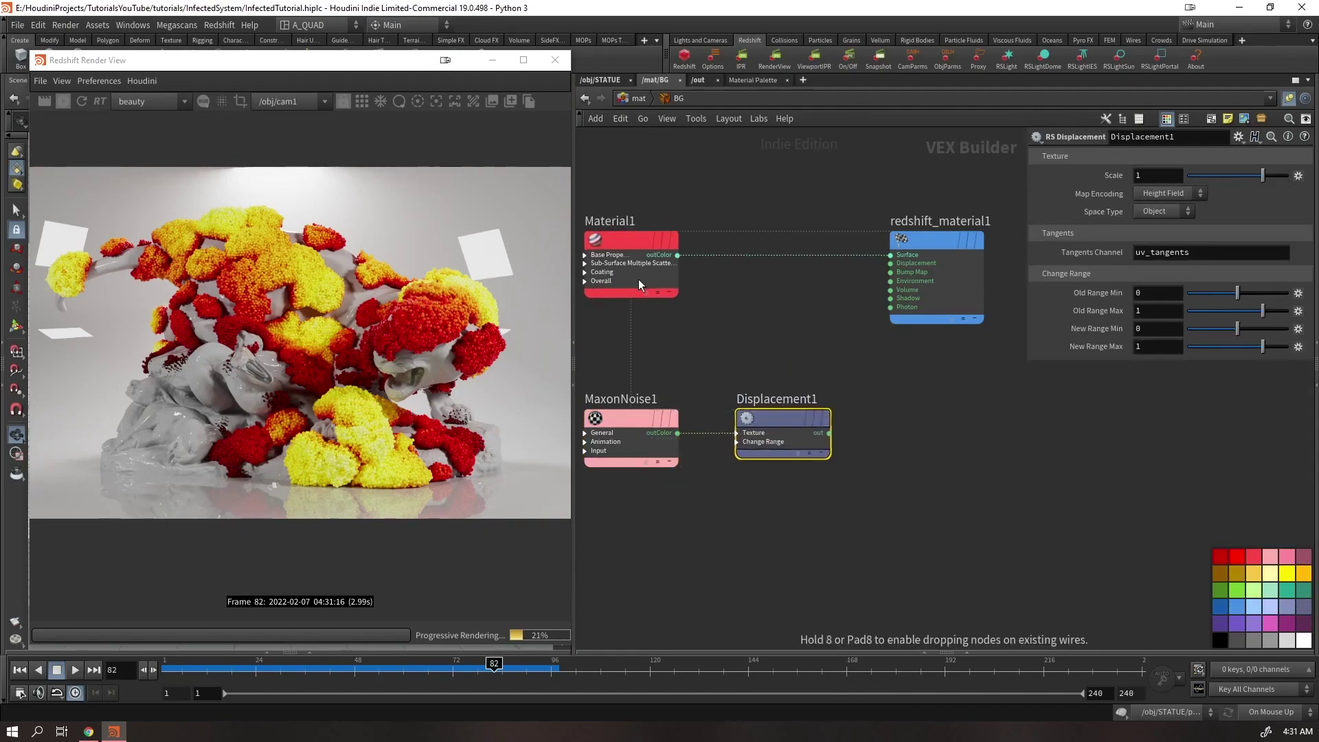
# Save the scene and wire the output of Displacement1 into the Displacement input of redshift_material1
pyautogui.hotkey('ctrl', 's')
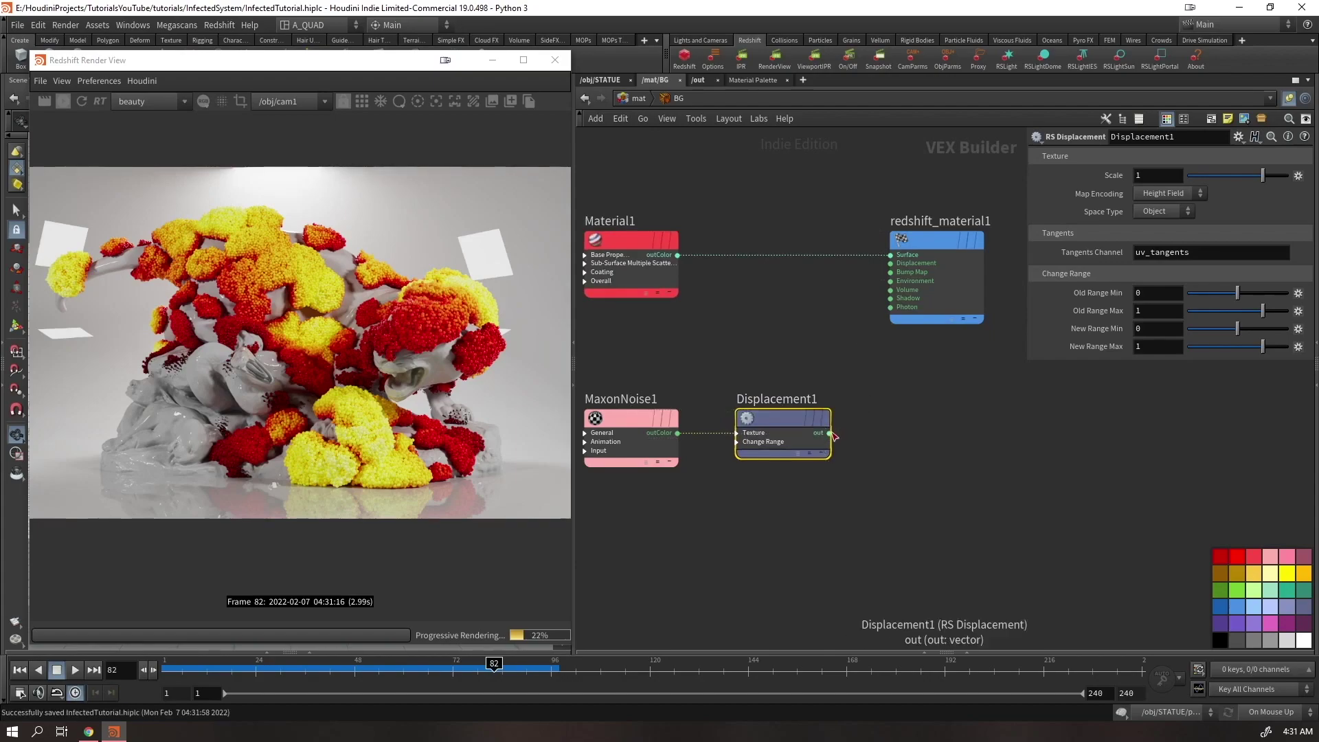
pyautogui.moveTo(828, 432); pyautogui.dragTo(891, 263)
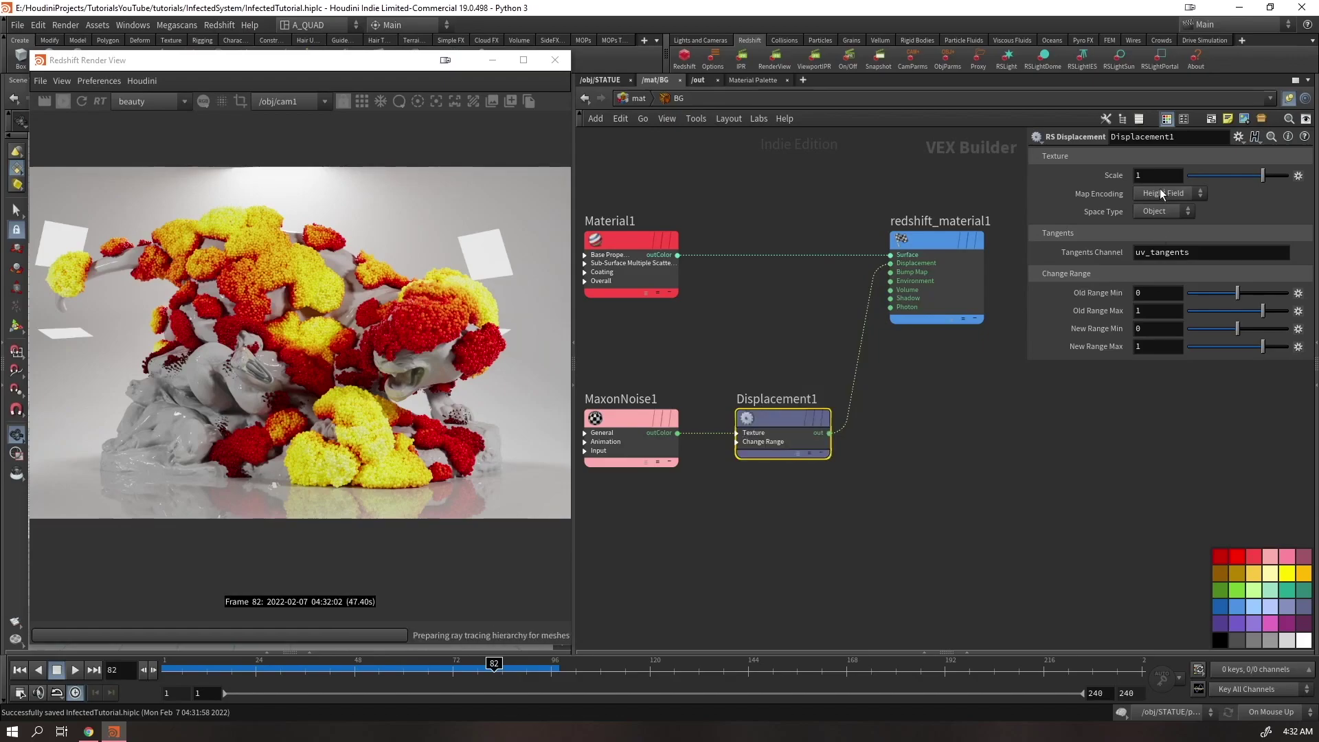
# Preview the noise pattern by wiring MaxonNoise1 into the Surface input of redshift_material1 and disconnecting Displacement1 from it
pyautogui.click(1137, 176)
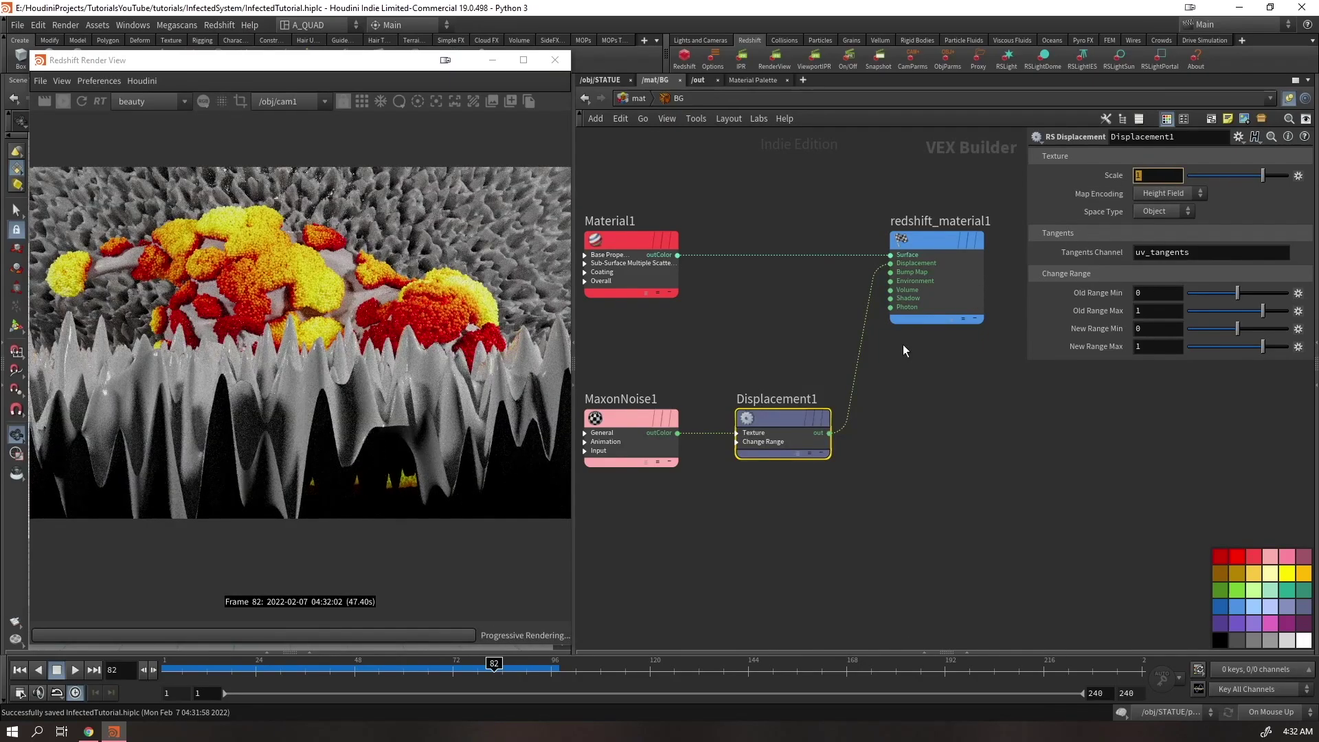
pyautogui.moveTo(677, 432); pyautogui.dragTo(891, 255)
pyautogui.click(837, 430)
pyautogui.press('Delete')
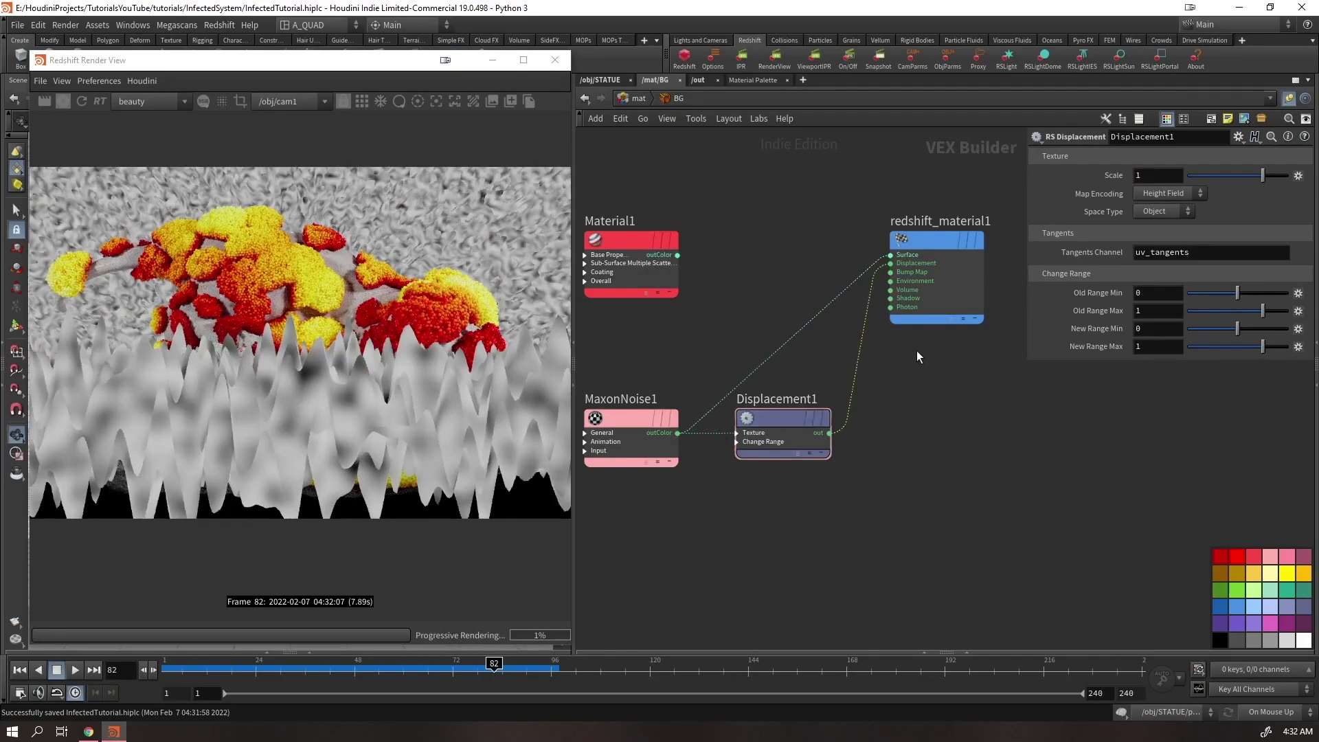
# Set the scale of Displacement1 to 0.002
pyautogui.doubleClick(1147, 176)
pyautogui.write('0.00')
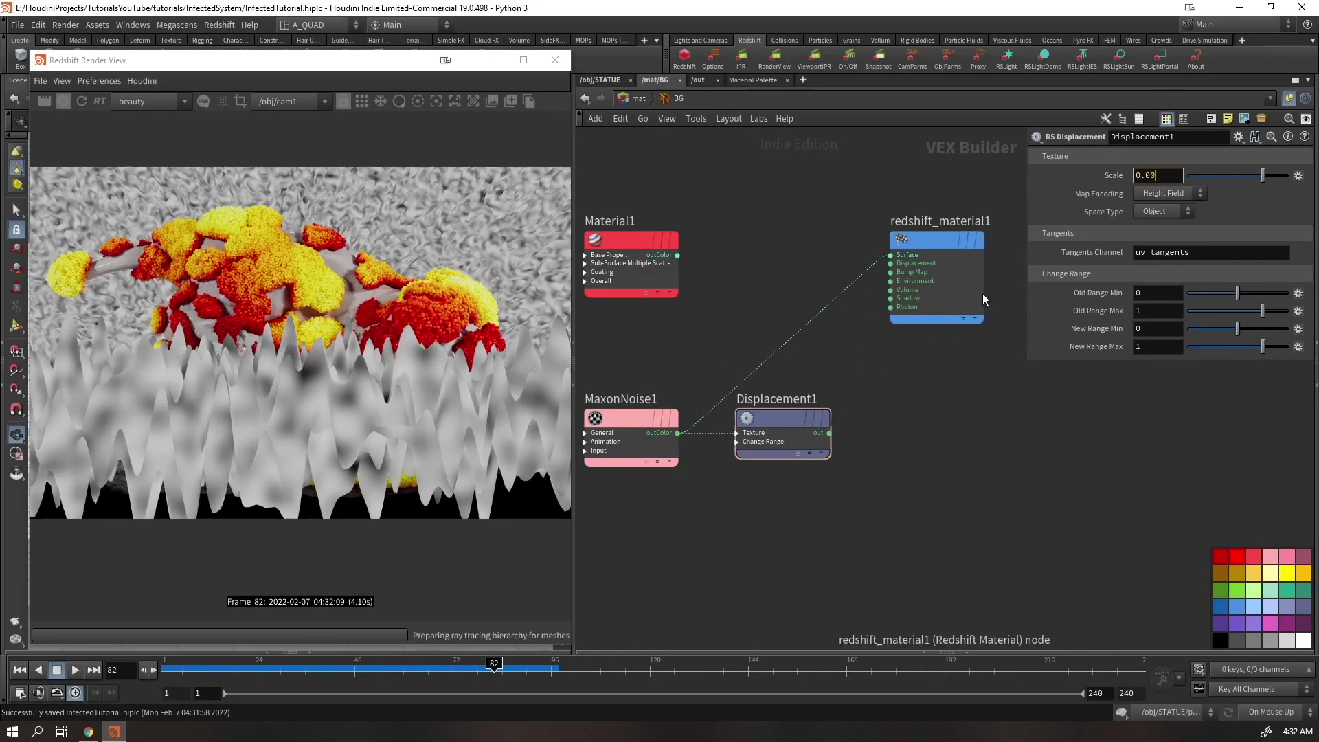
pyautogui.write('1')
pyautogui.press('Return')
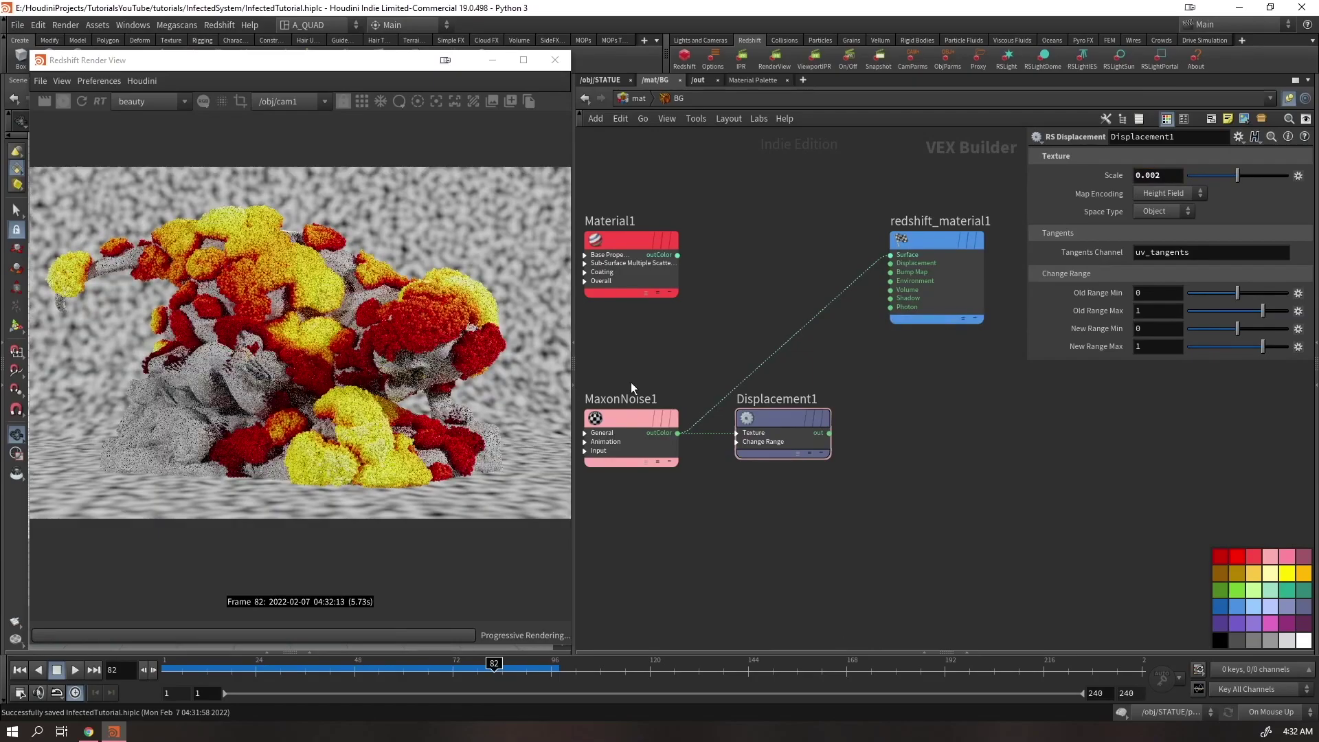
# Change the noise type of MaxonNoise1 to FBM and set its overall scale to 0.2
pyautogui.click(630, 415)
pyautogui.click(1167, 228)
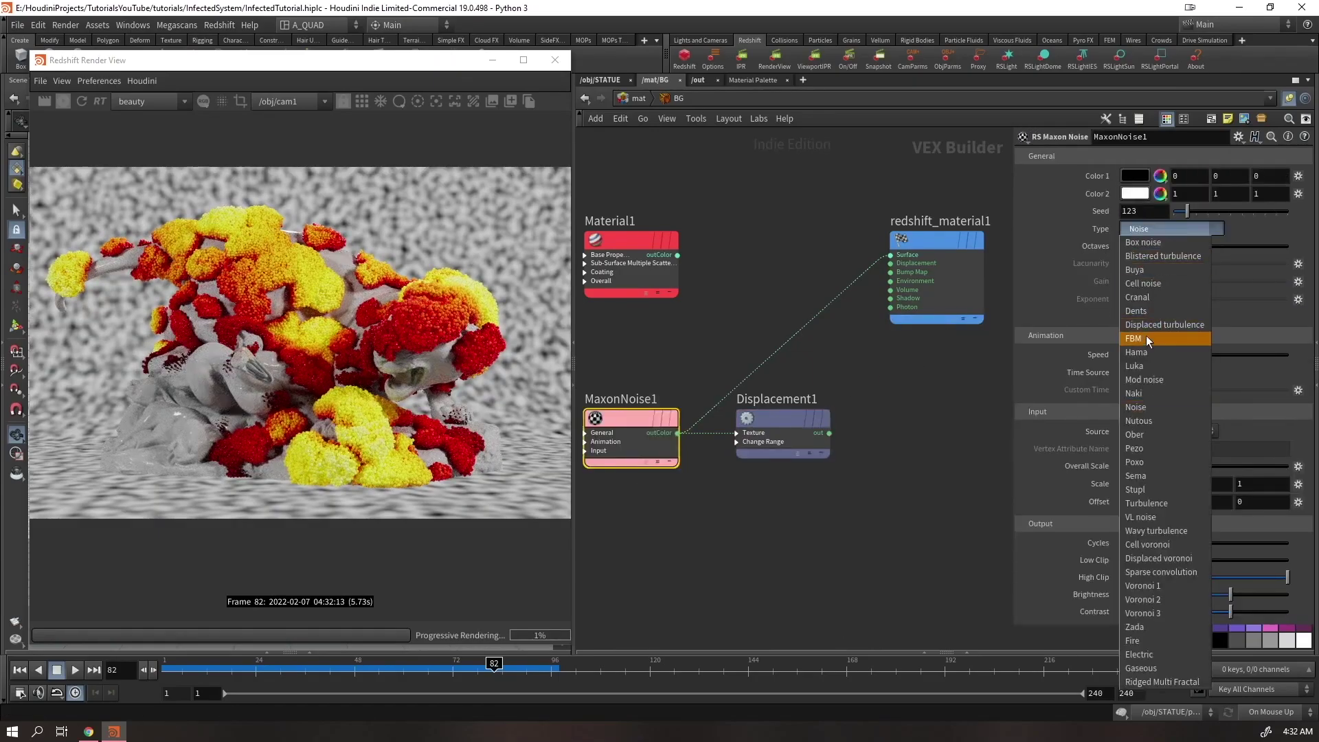
pyautogui.click(1144, 343)
pyautogui.doubleClick(1143, 466)
pyautogui.write('0.2')
pyautogui.press('Return')
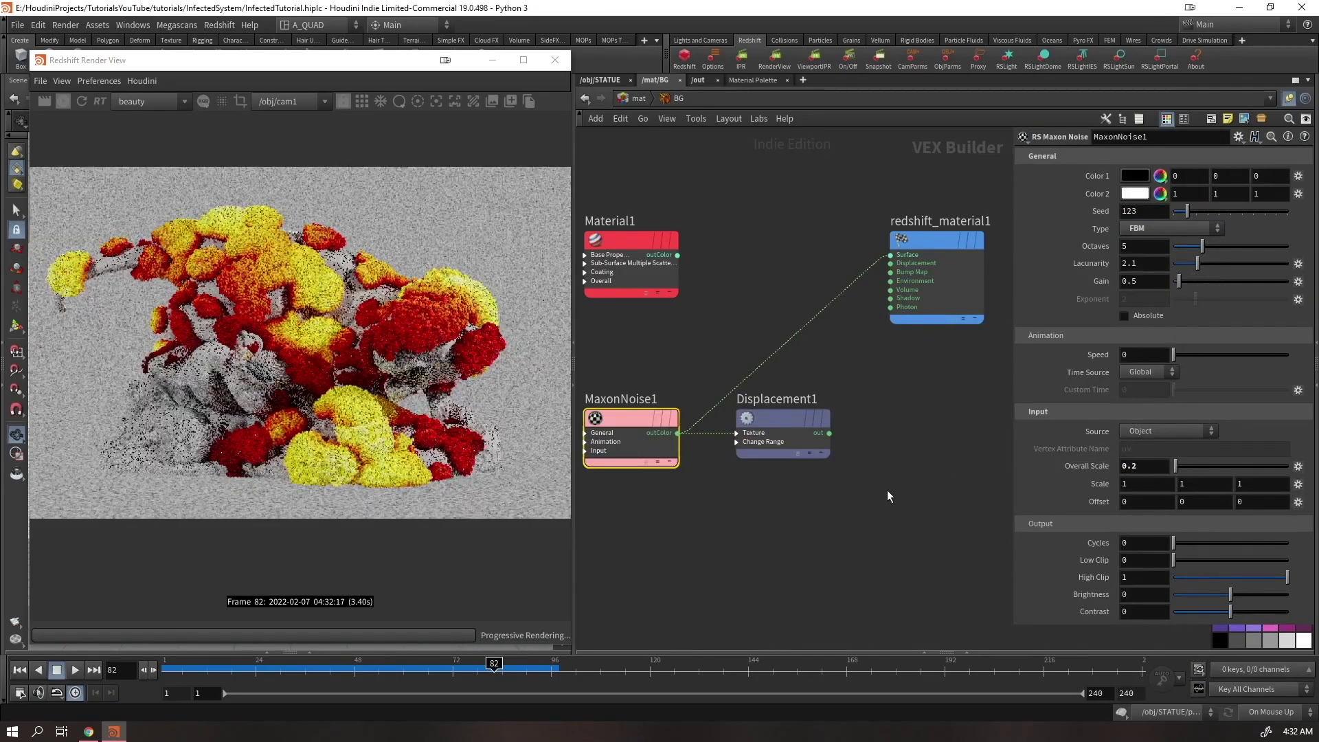
# Reconnect Displacement1 to the Displacement input and Material1 to the Surface input of redshift_material1, and move Material1 above Displacement1
pyautogui.moveTo(829, 433); pyautogui.dragTo(890, 263)
pyautogui.moveTo(677, 255); pyautogui.dragTo(890, 255)
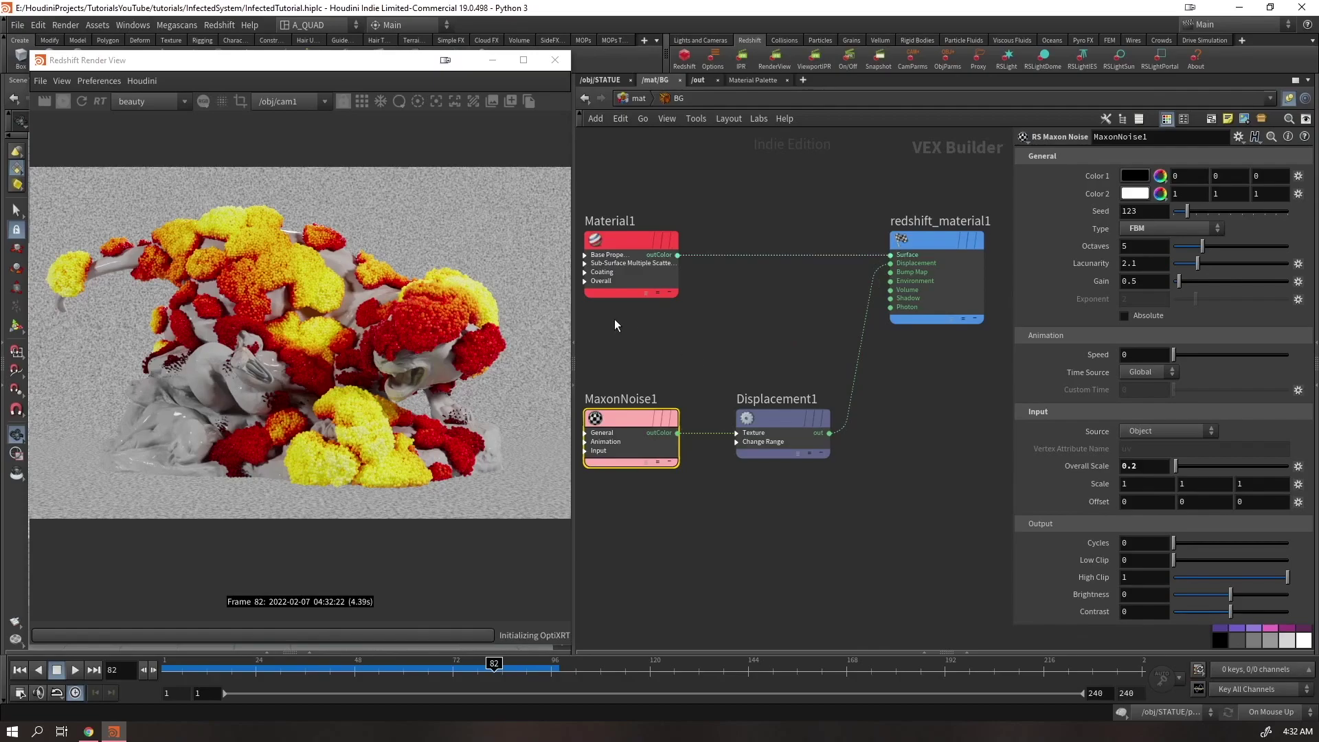
pyautogui.moveTo(636, 242); pyautogui.dragTo(787, 239)
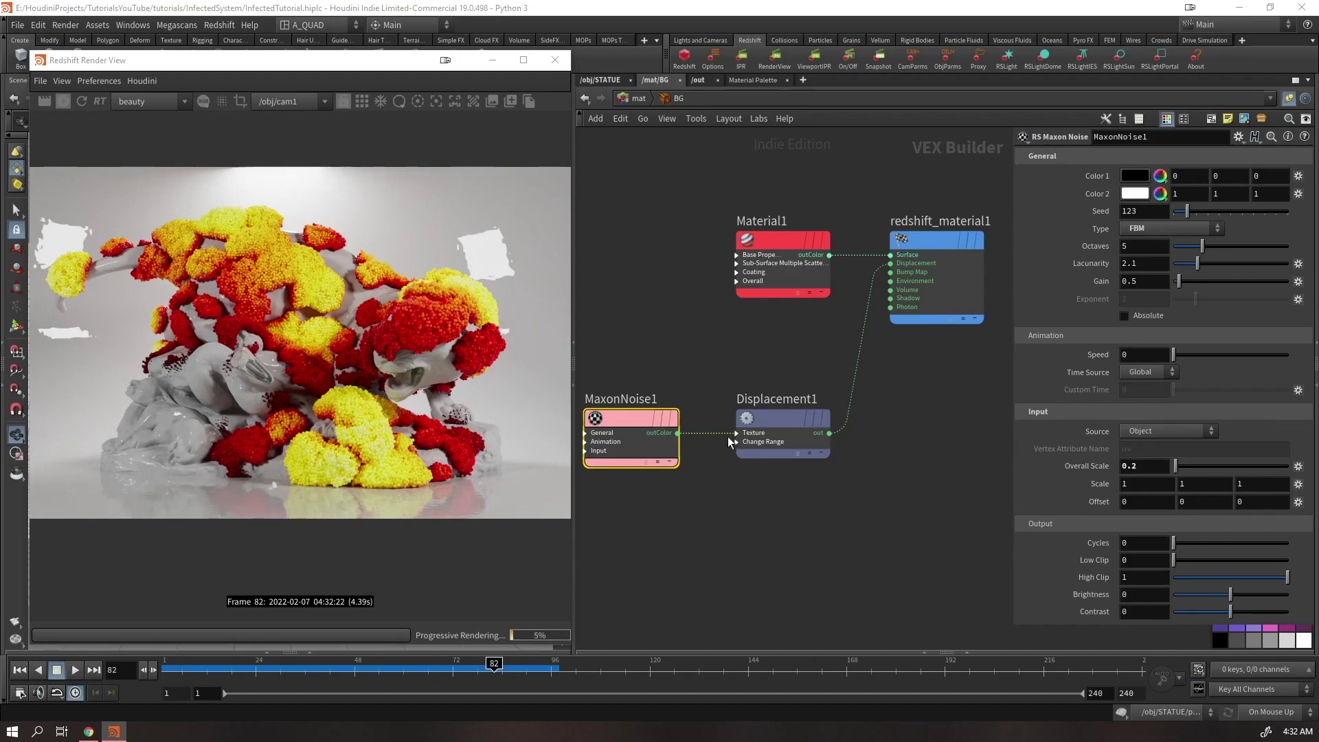
# Set the scale of Displacement1 to 0.0015 and its new range to -0.5 minimum and 0.5 maximum
pyautogui.click(748, 432)
pyautogui.write('0.0015')
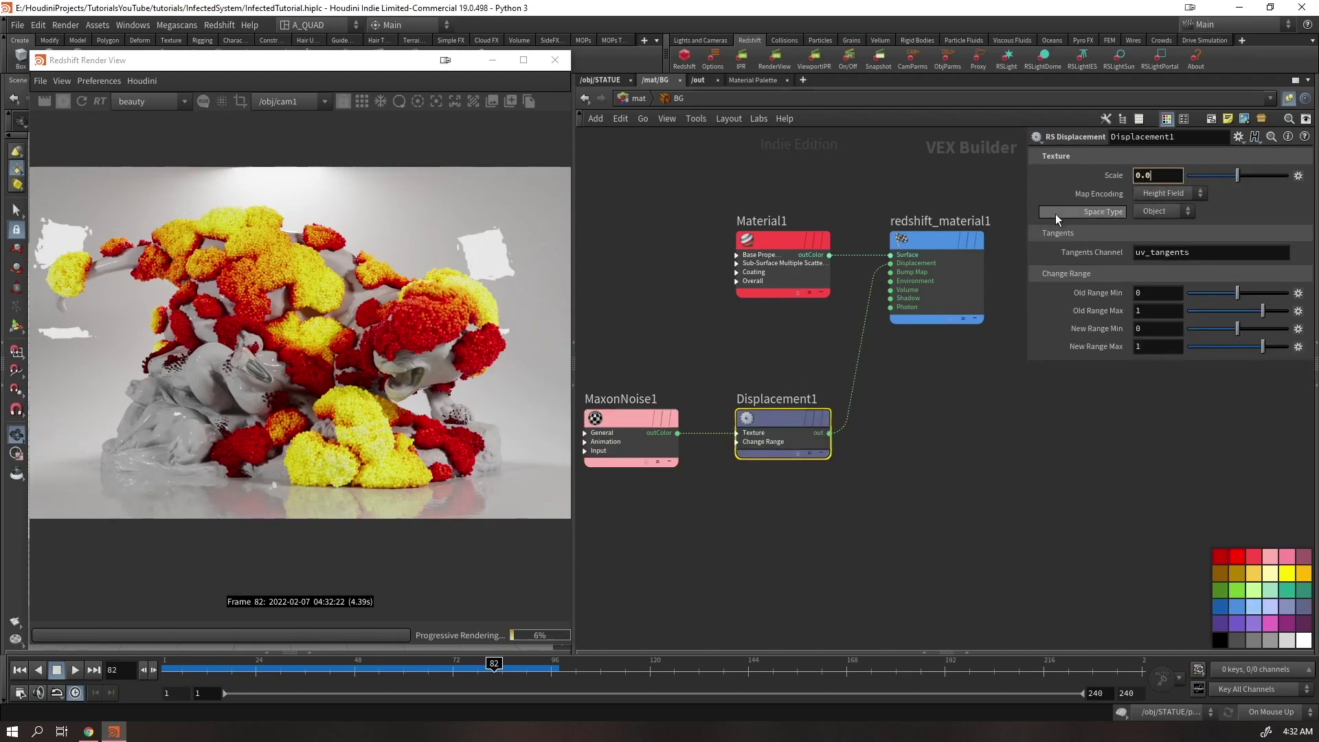
pyautogui.click(1151, 329)
pyautogui.write('-0.5')
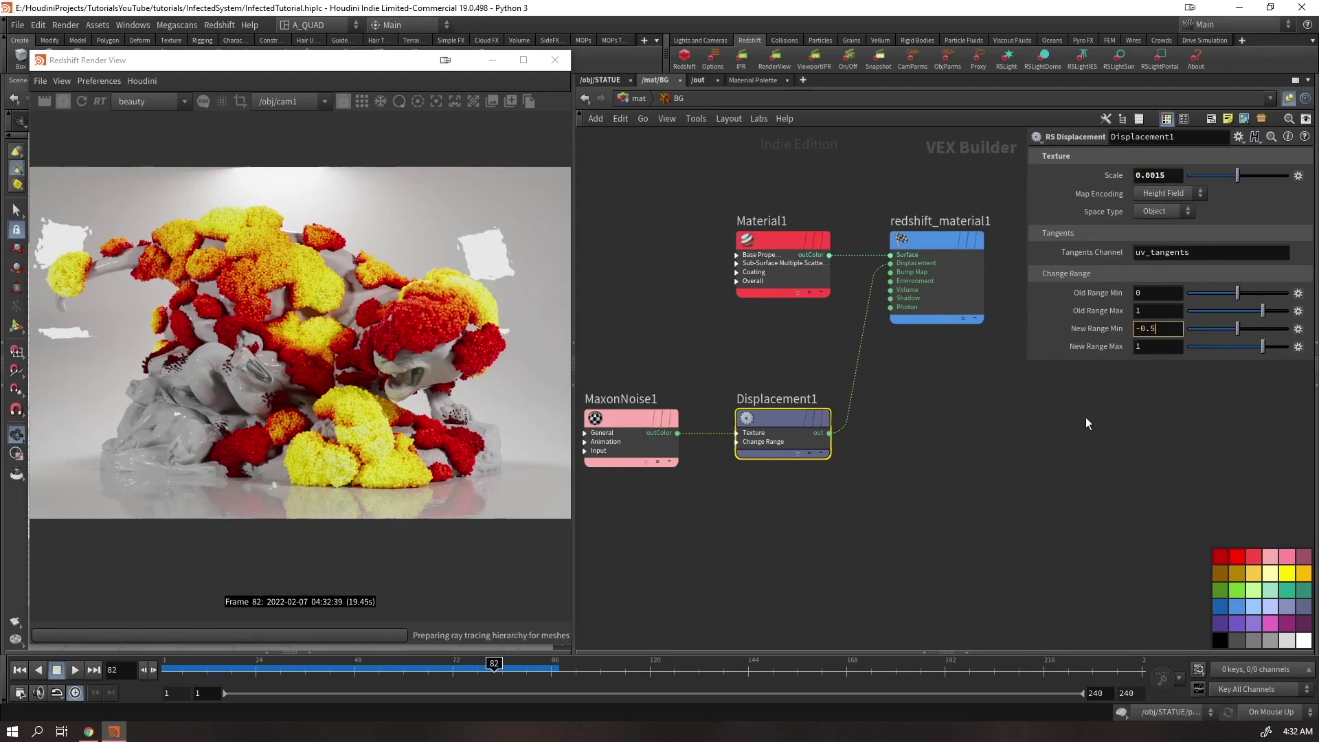
pyautogui.press('Tab')
pyautogui.write('0.5')
pyautogui.press('Return')
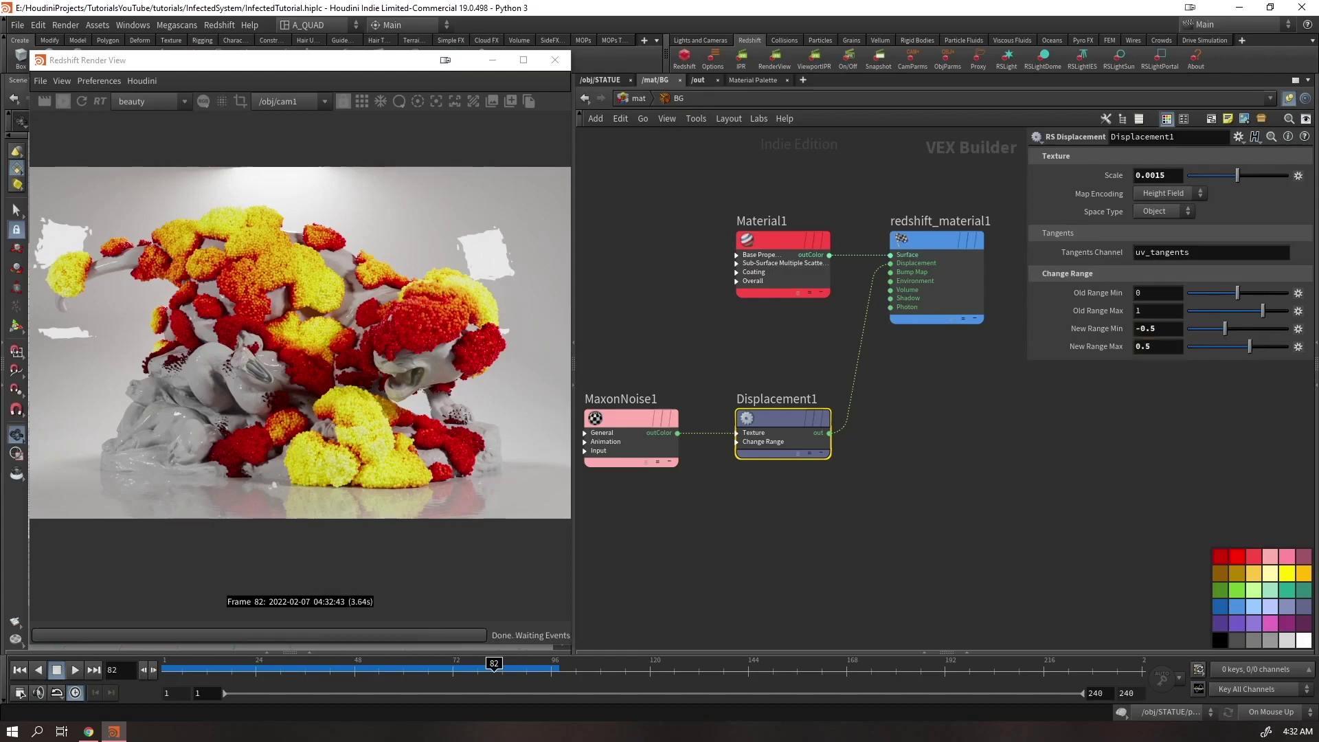
# Set the overall scale of MaxonNoise1 to 0.1 and check the finer background bumps in the render
pyautogui.click(663, 420)
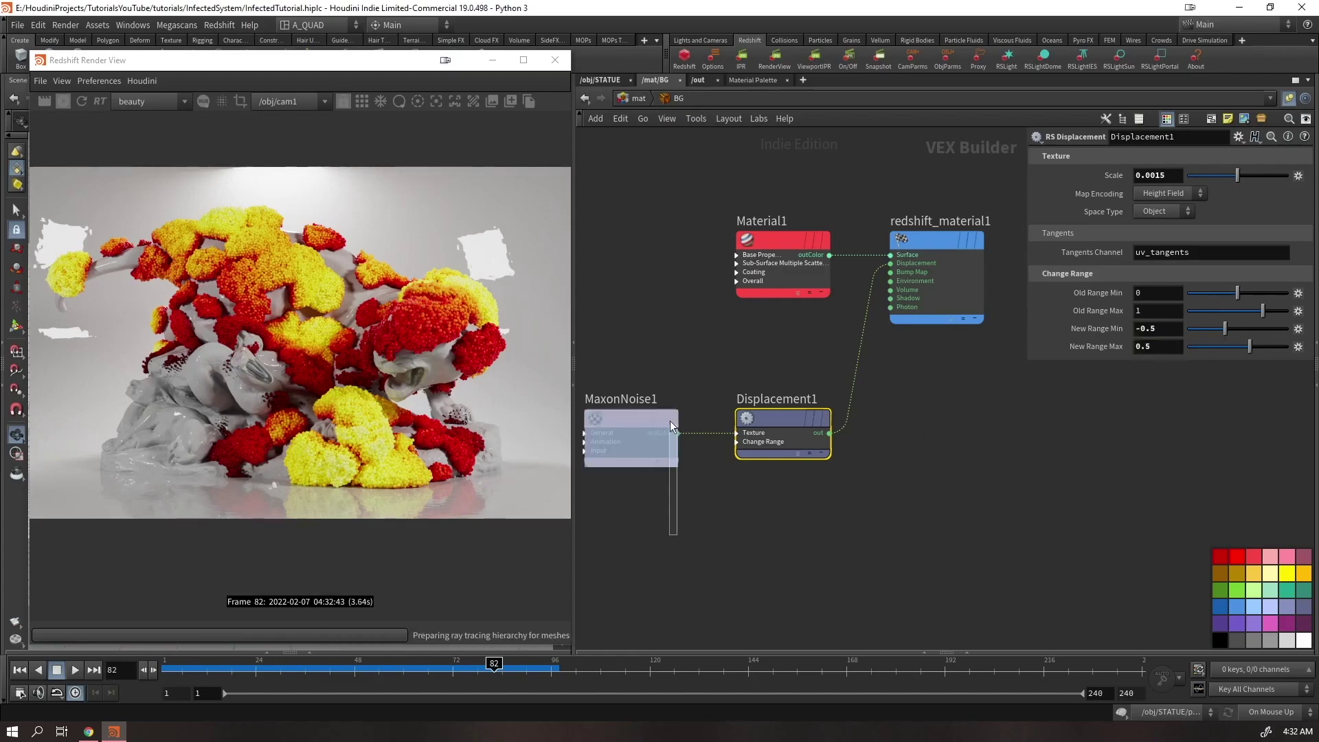
pyautogui.write('0.1')
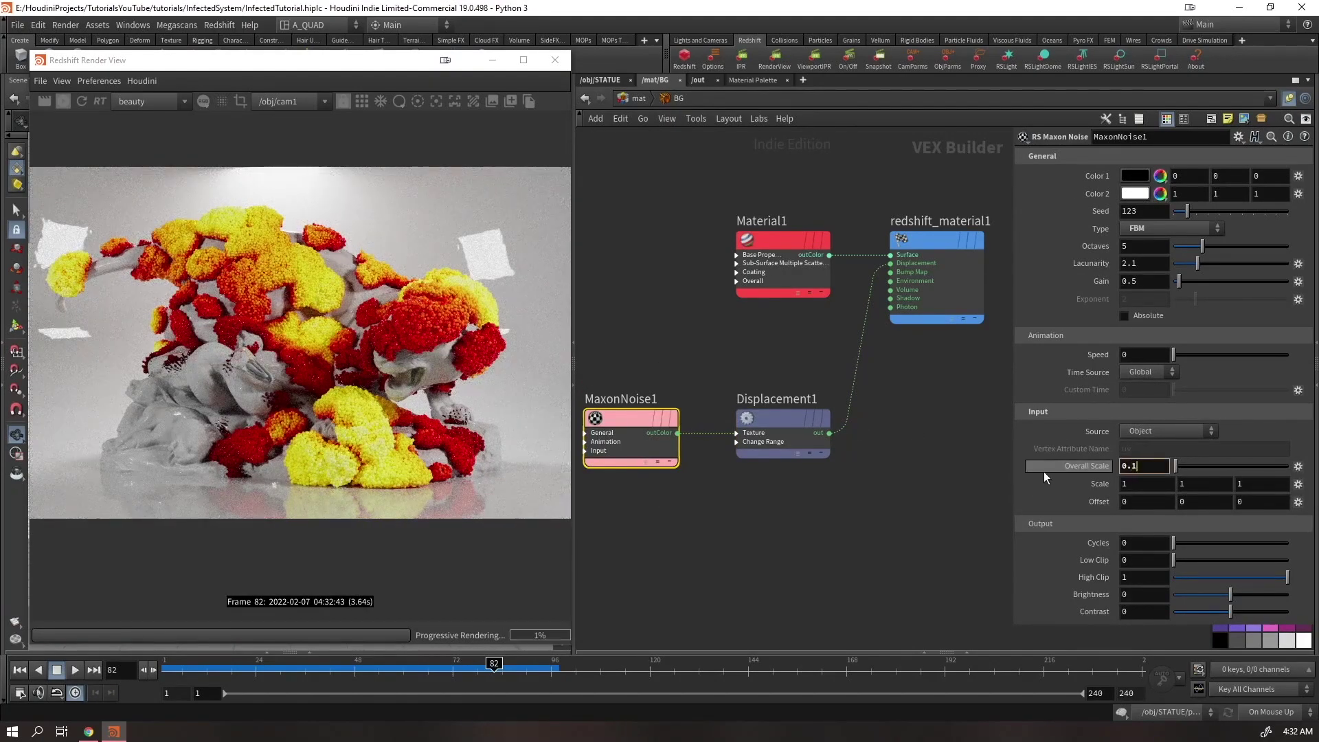
pyautogui.press('Return')
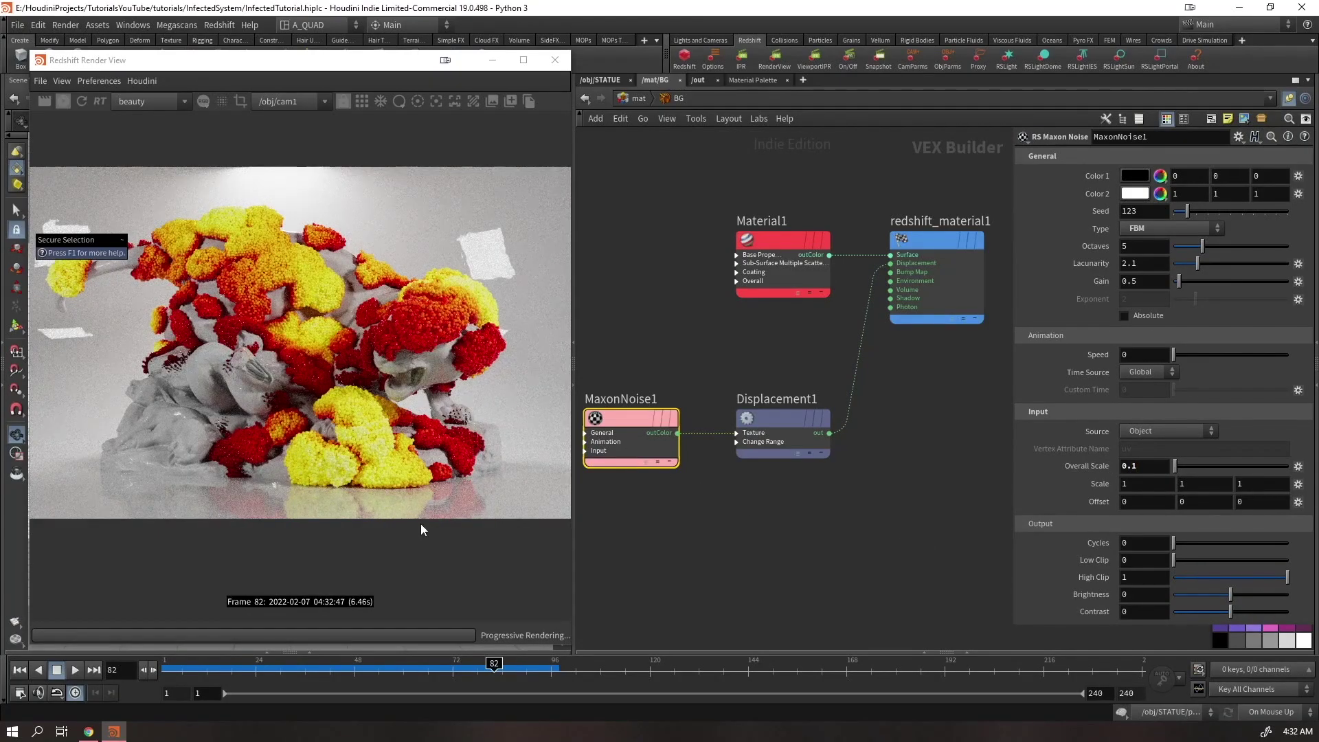
pyautogui.scroll(2, 478, 279)
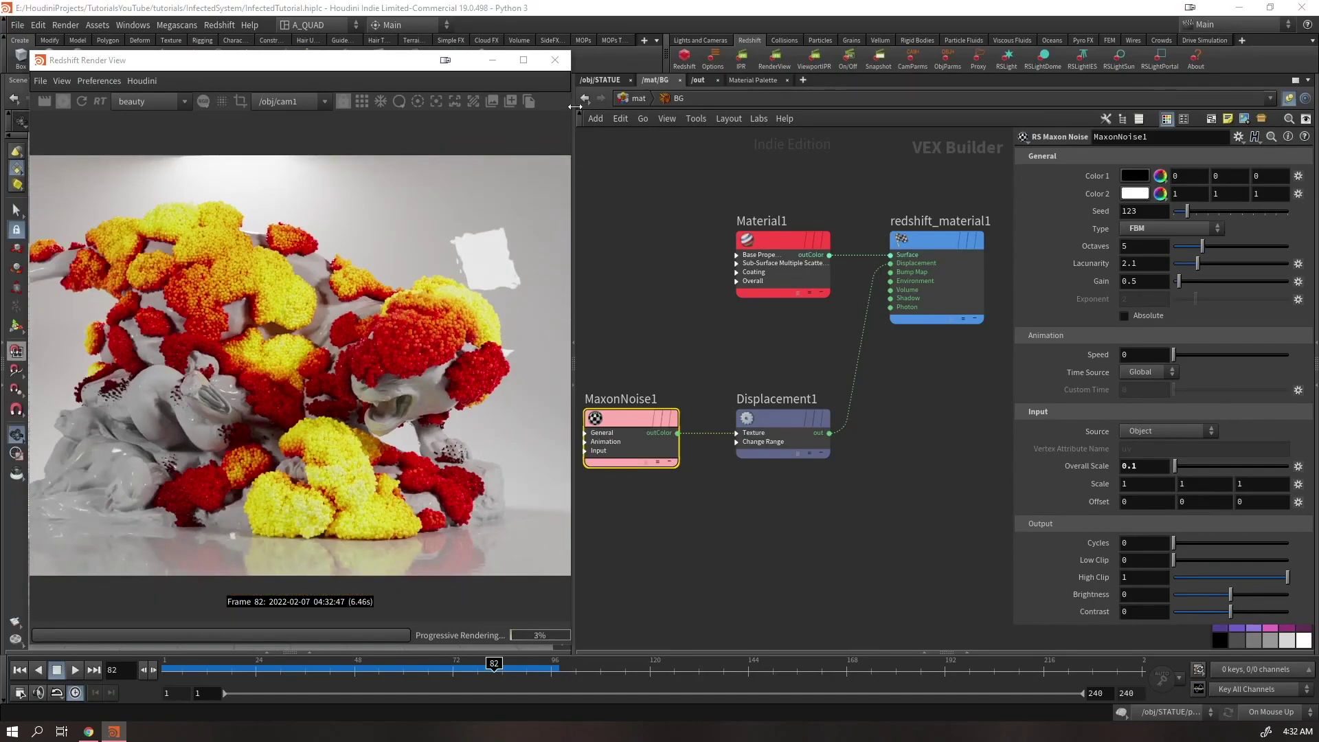
# Return to the object level, look through rslight1 and reposition that light around the statue
pyautogui.click(594, 80)
pyautogui.click(632, 99)
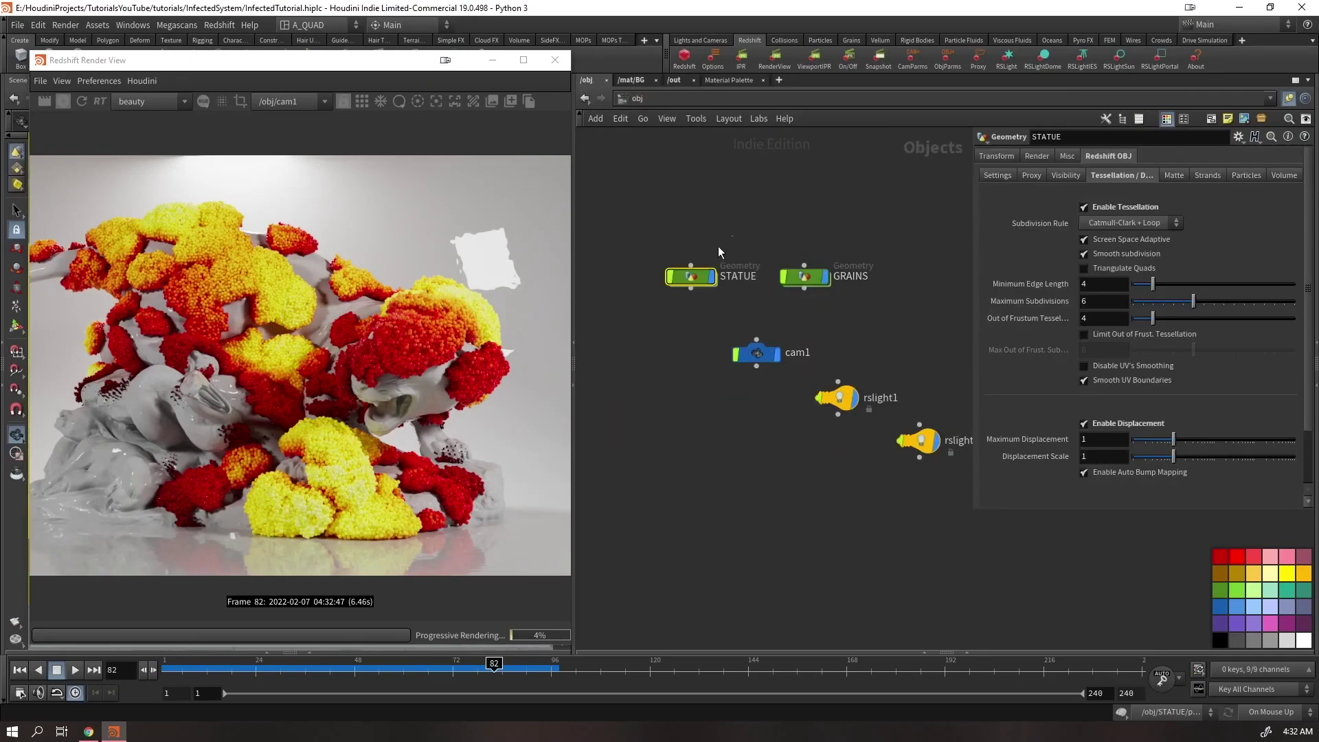
pyautogui.moveTo(275, 59); pyautogui.dragTo(907, 90)
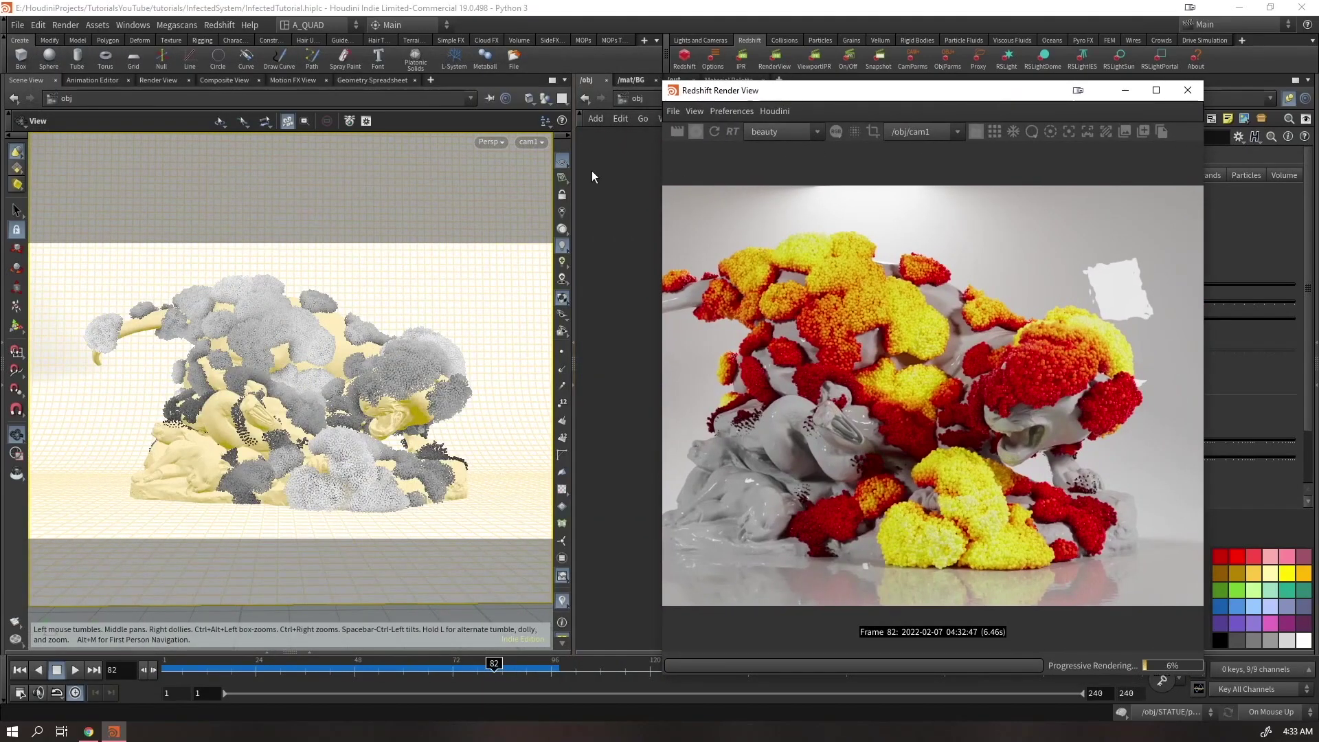
pyautogui.click(526, 140)
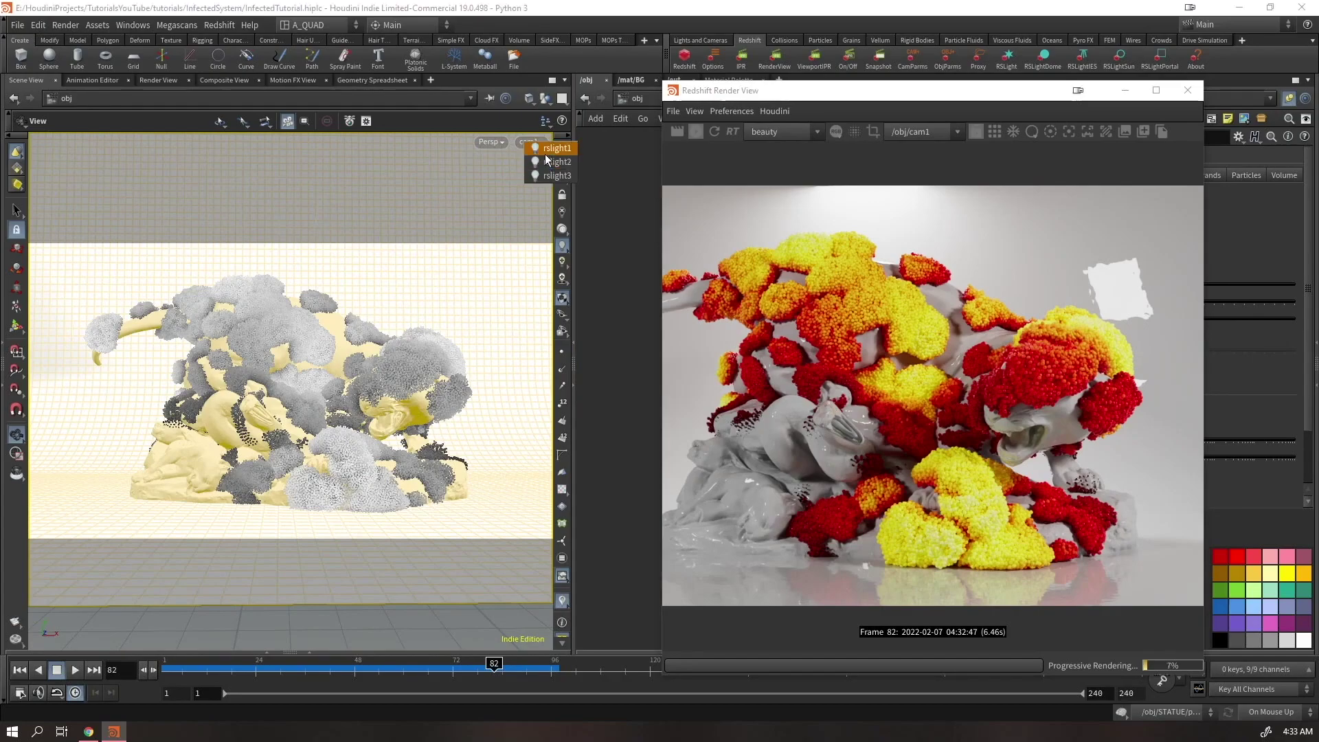
pyautogui.click(545, 154)
pyautogui.moveTo(532, 215); pyautogui.dragTo(433, 354)
# Reposition rslight2 from its own view, and refine the angle of rslight1 on the statue the same way
pyautogui.click(530, 146)
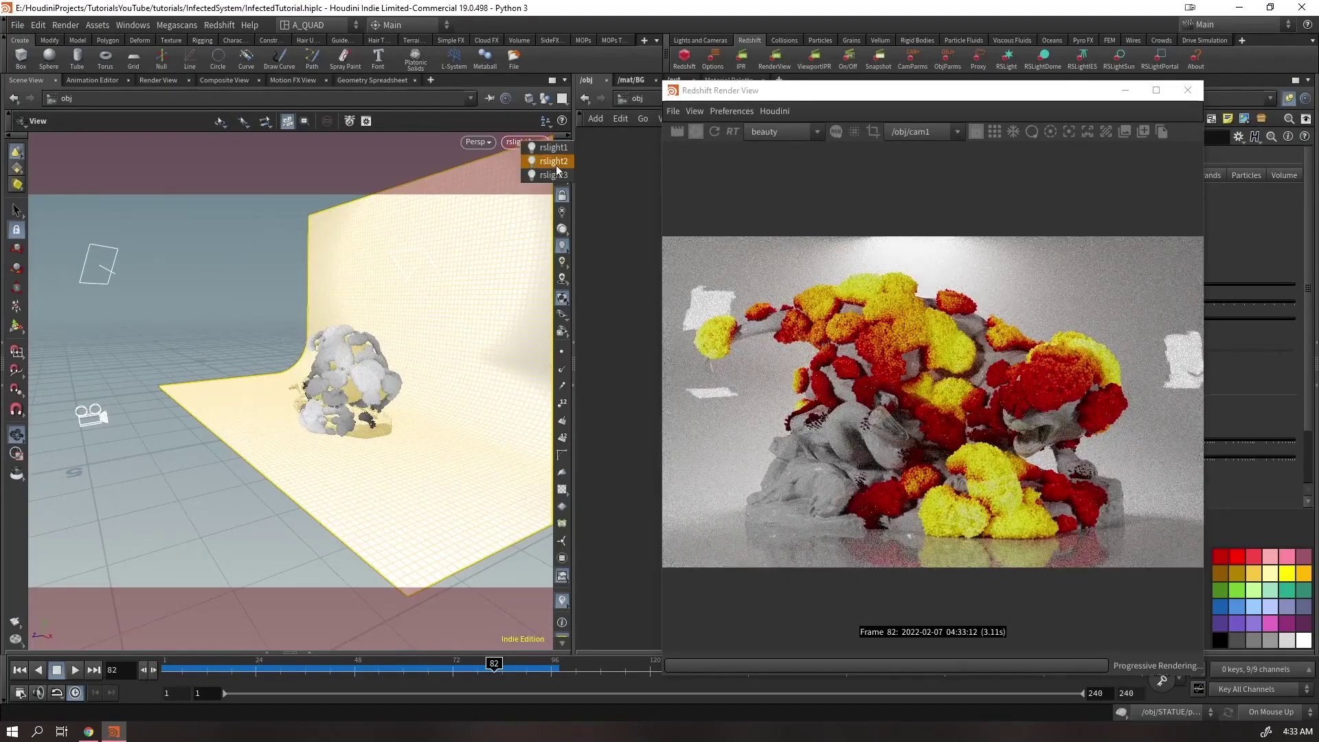
pyautogui.click(555, 164)
pyautogui.moveTo(416, 344)
pyautogui.mouseDown()
pyautogui.moveTo(389, 352)
pyautogui.moveTo(403, 355)
pyautogui.mouseUp()
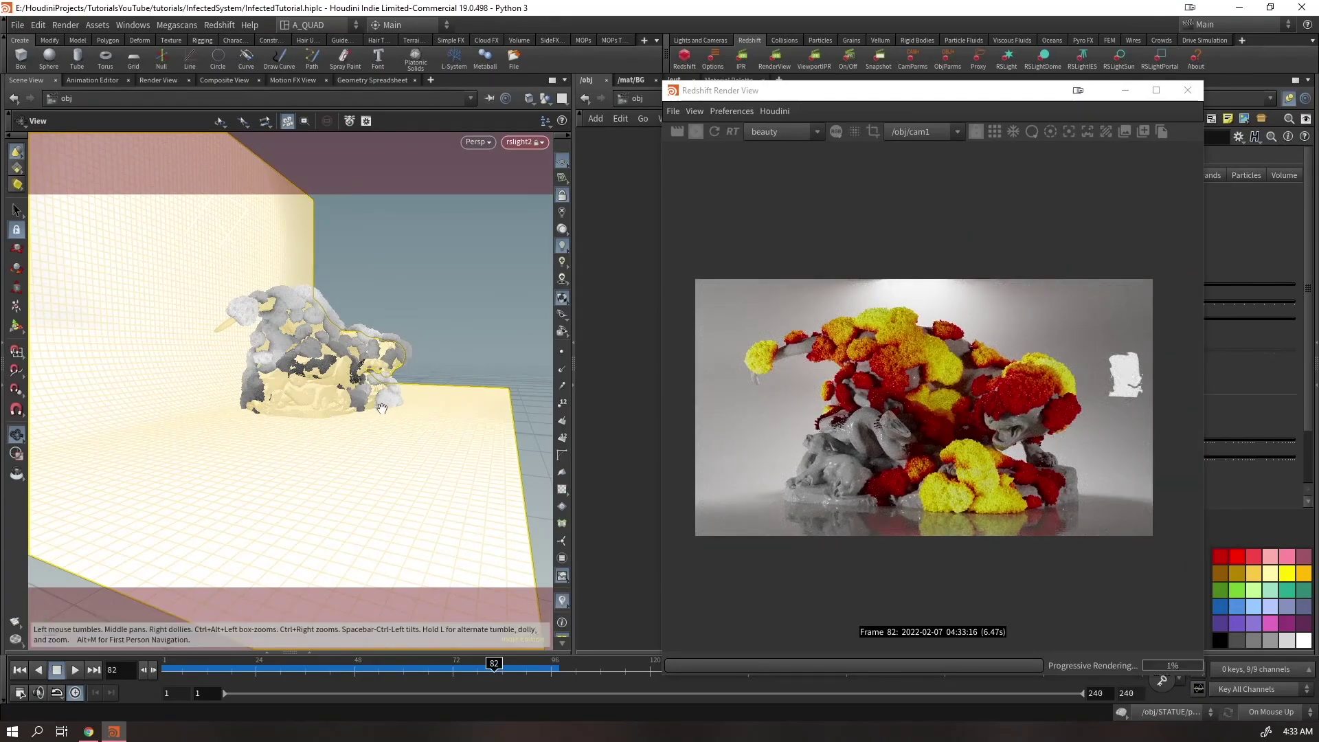
pyautogui.click(529, 140)
pyautogui.click(549, 159)
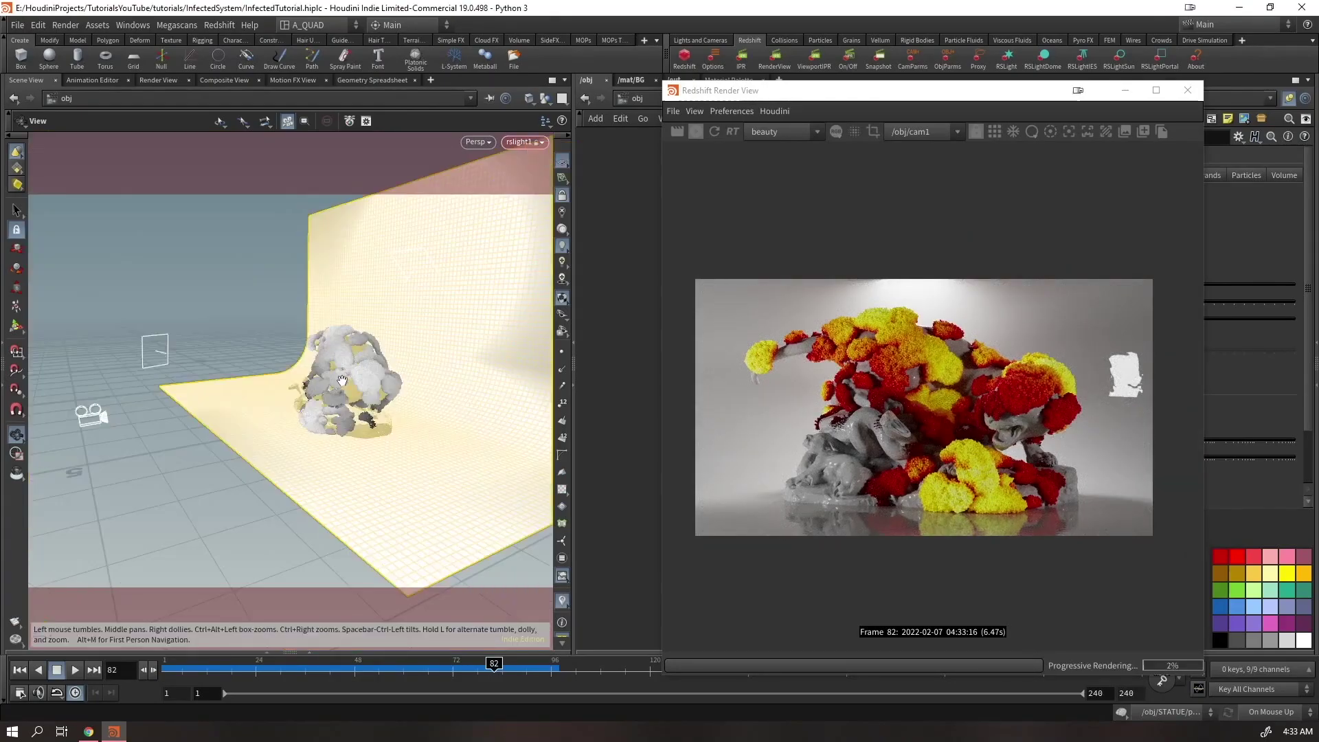
pyautogui.moveTo(342, 380); pyautogui.dragTo(370, 364)
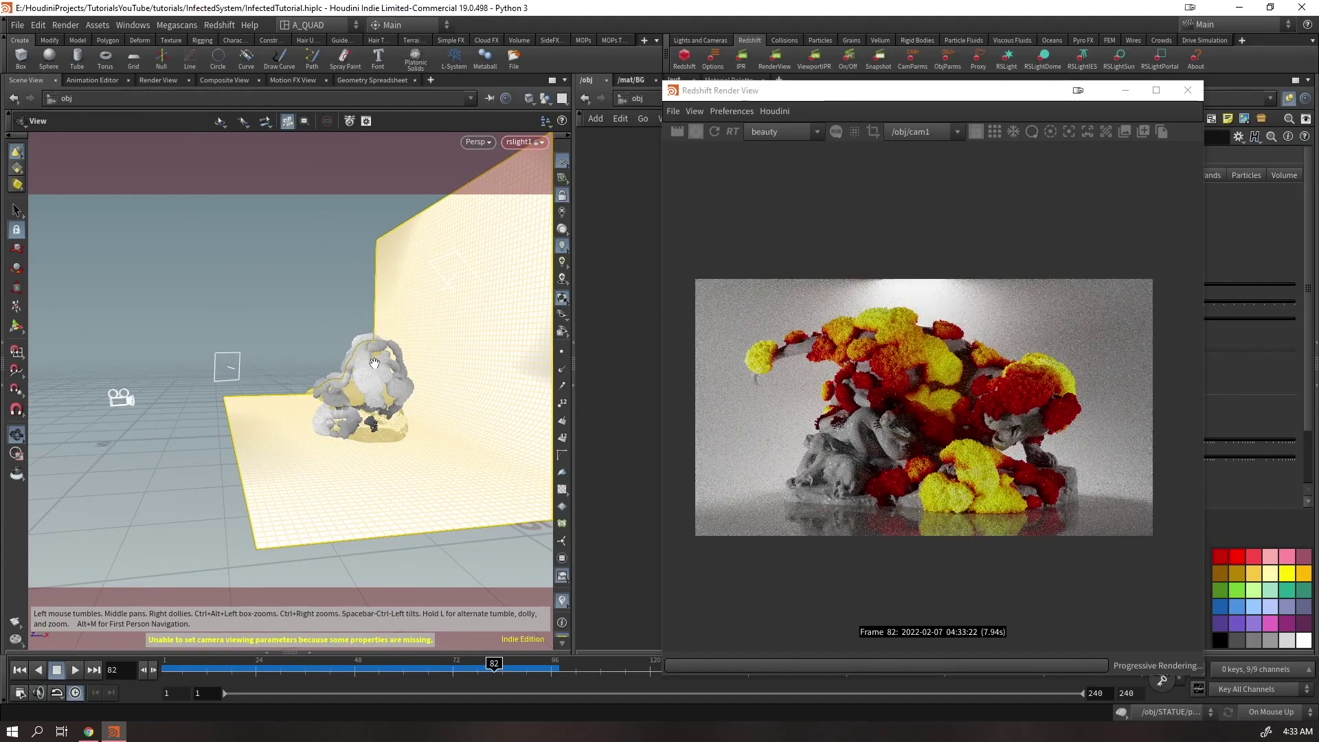
# Look through rslight3 and reposition it over the statue, and readjust the placement of rslight2 from its own view
pyautogui.click(541, 142)
pyautogui.click(573, 176)
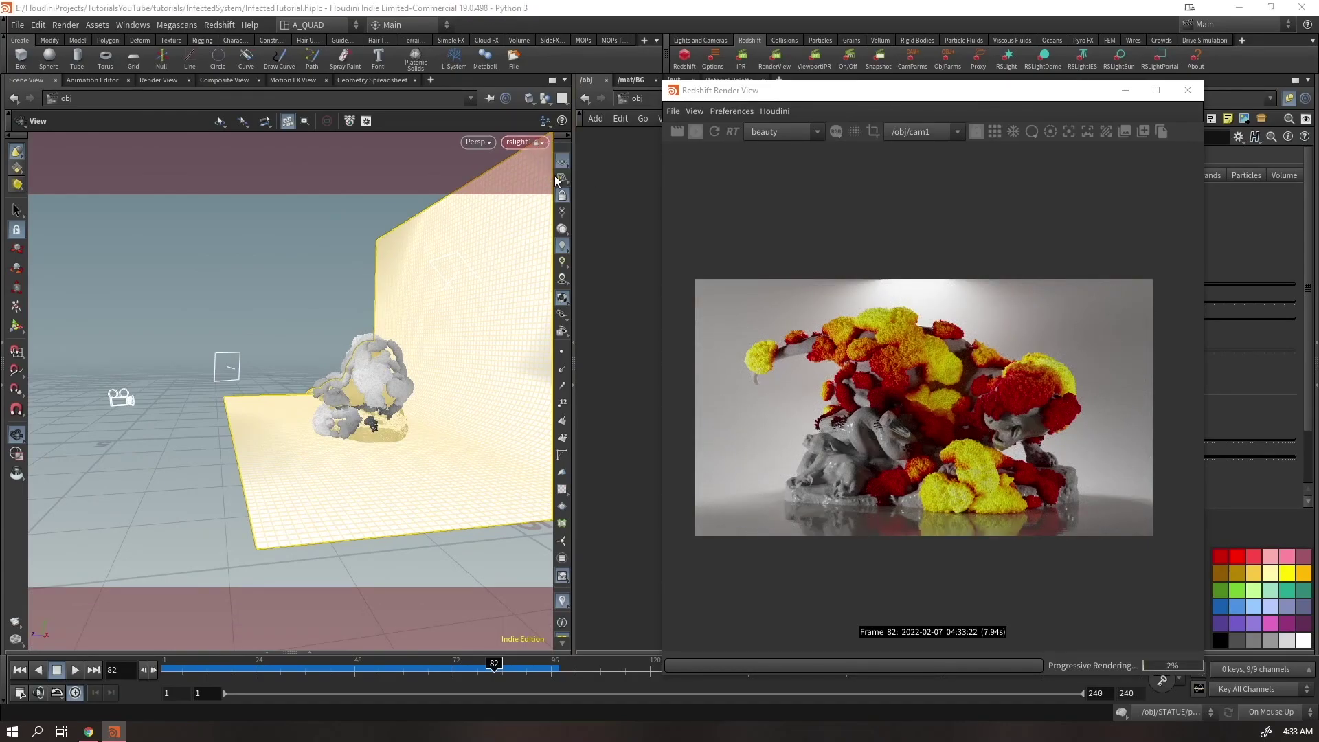
pyautogui.moveTo(330, 345); pyautogui.dragTo(302, 357)
pyautogui.click(519, 141)
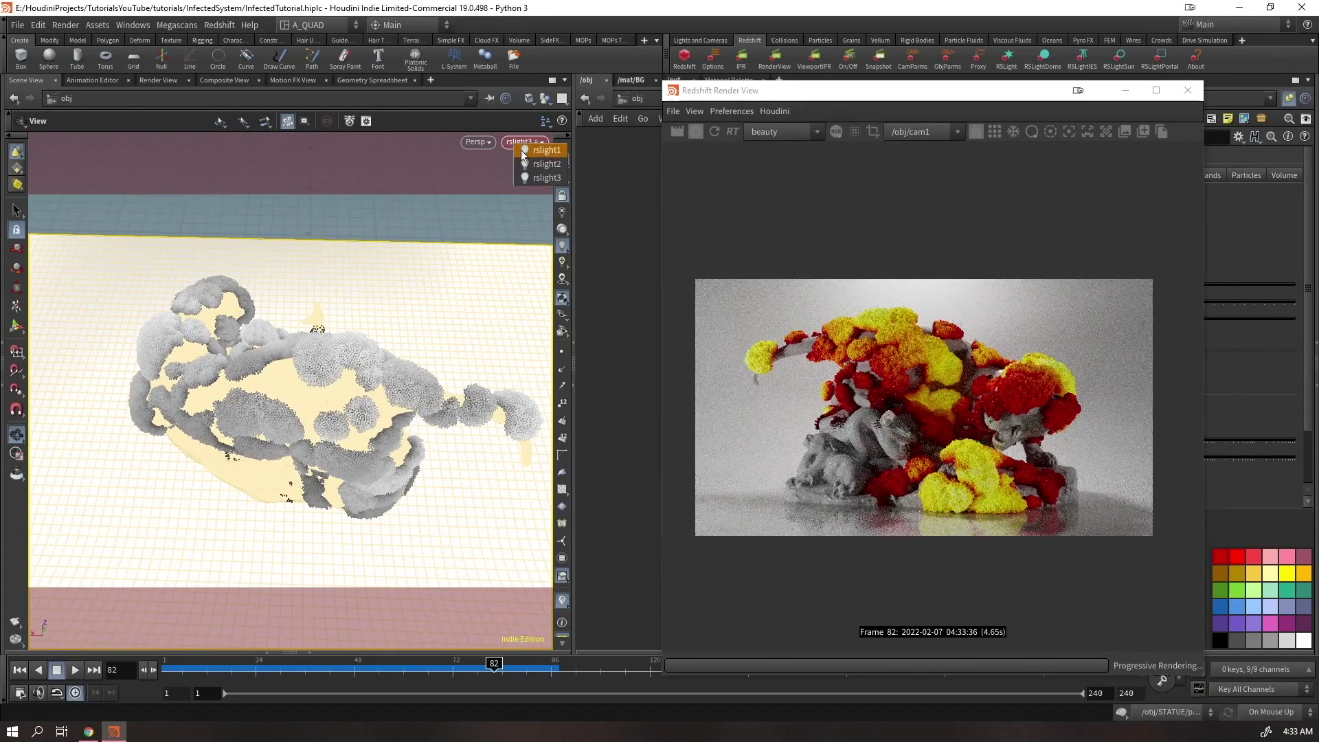
pyautogui.click(546, 163)
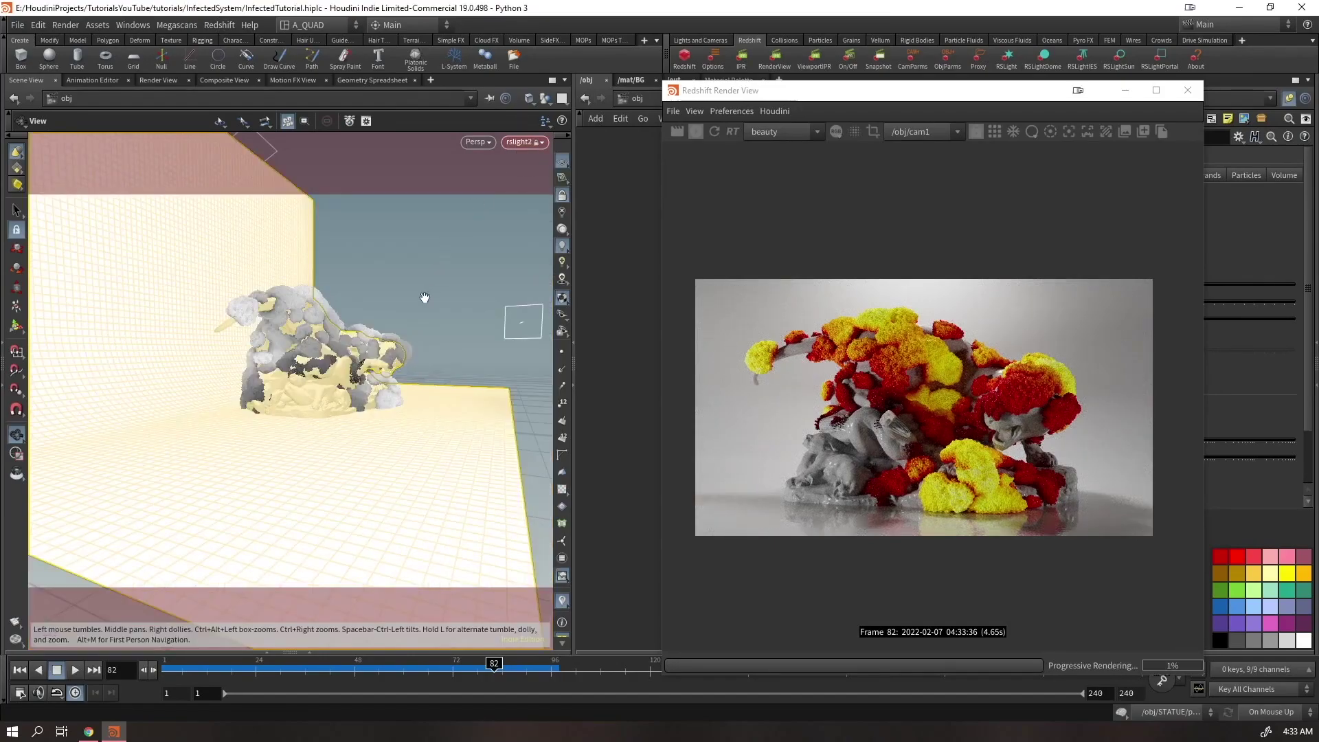
pyautogui.moveTo(424, 297); pyautogui.dragTo(385, 309)
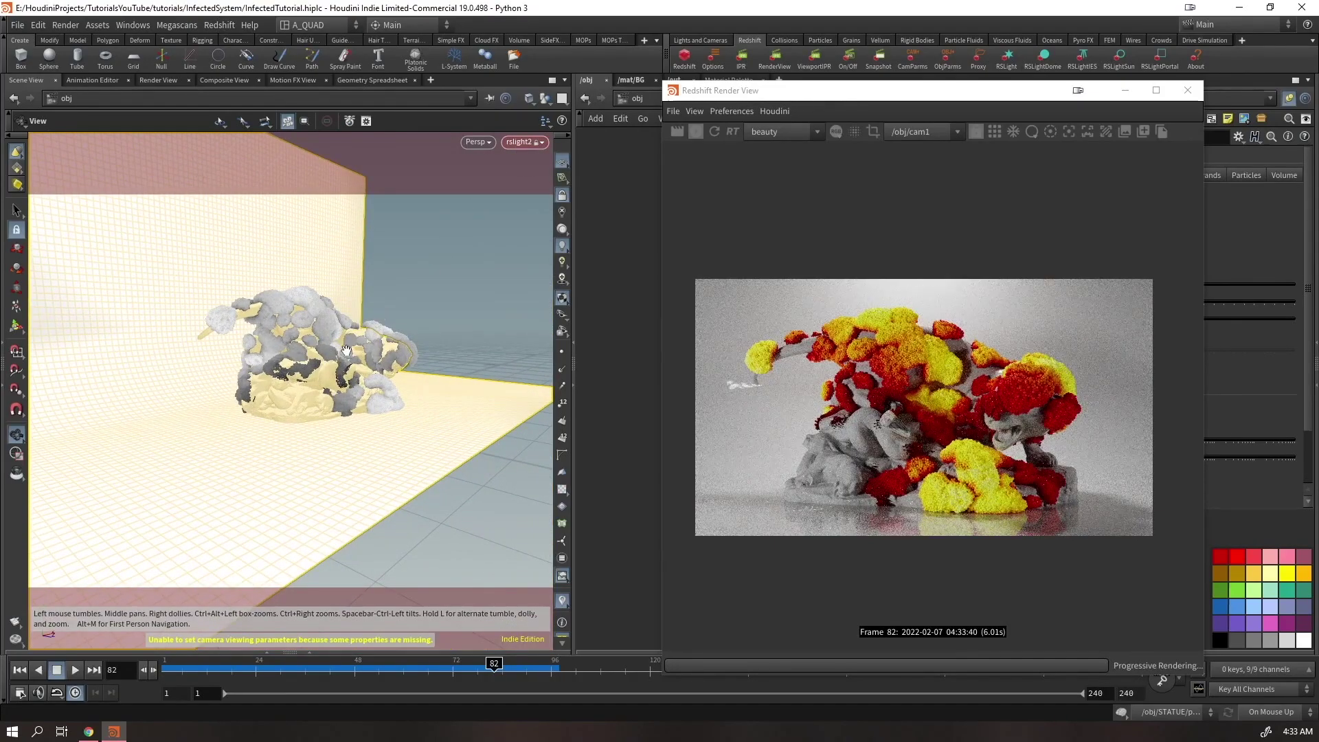
pyautogui.moveTo(346, 351); pyautogui.dragTo(276, 422)
# Set the reflection roughness of Material1 in the BG material to 0.3
pyautogui.moveTo(914, 90); pyautogui.dragTo(329, 74)
pyautogui.click(629, 81)
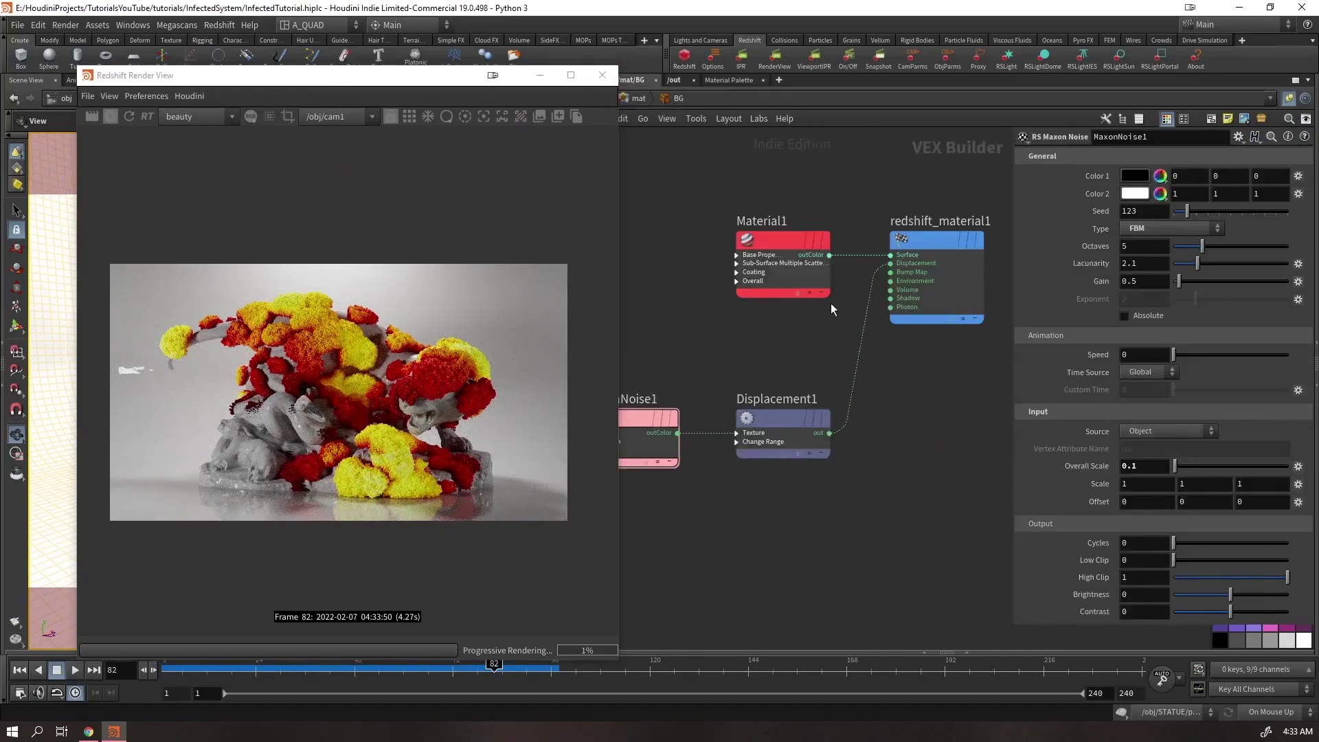
pyautogui.click(1145, 384)
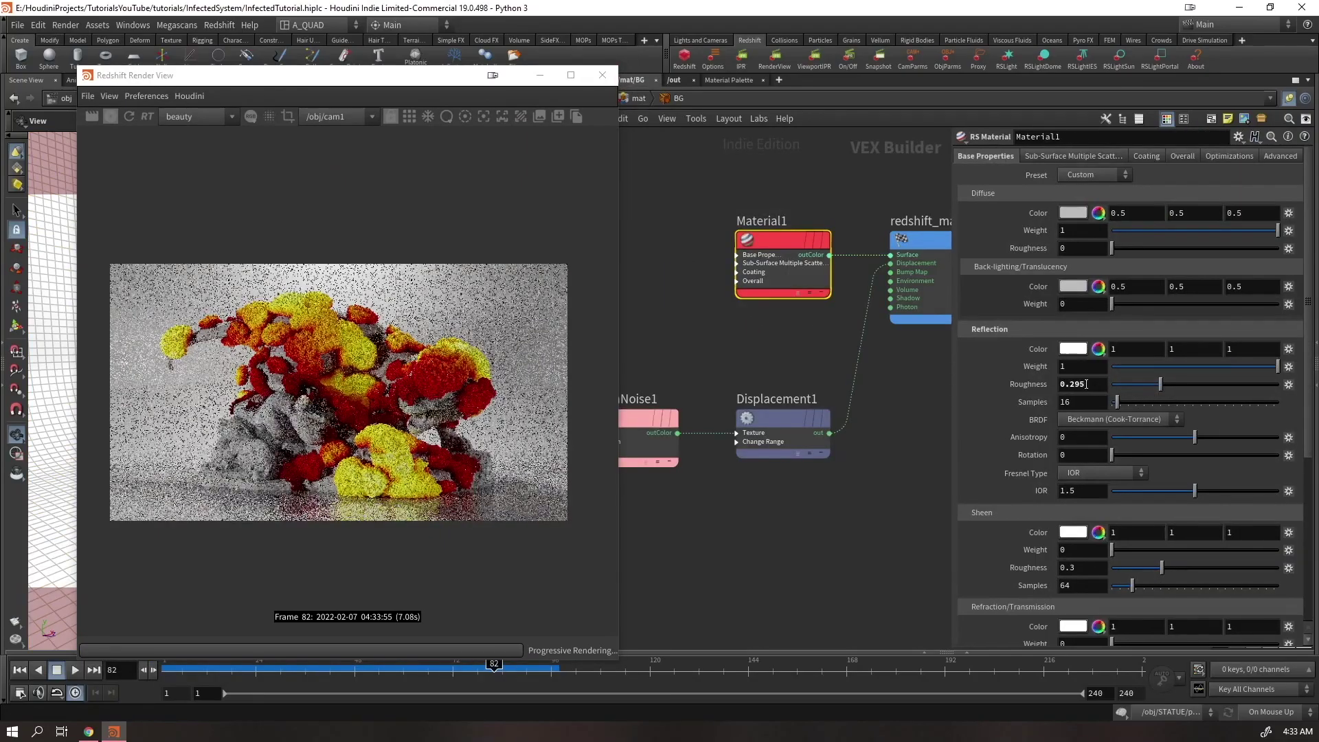
pyautogui.press('Return')
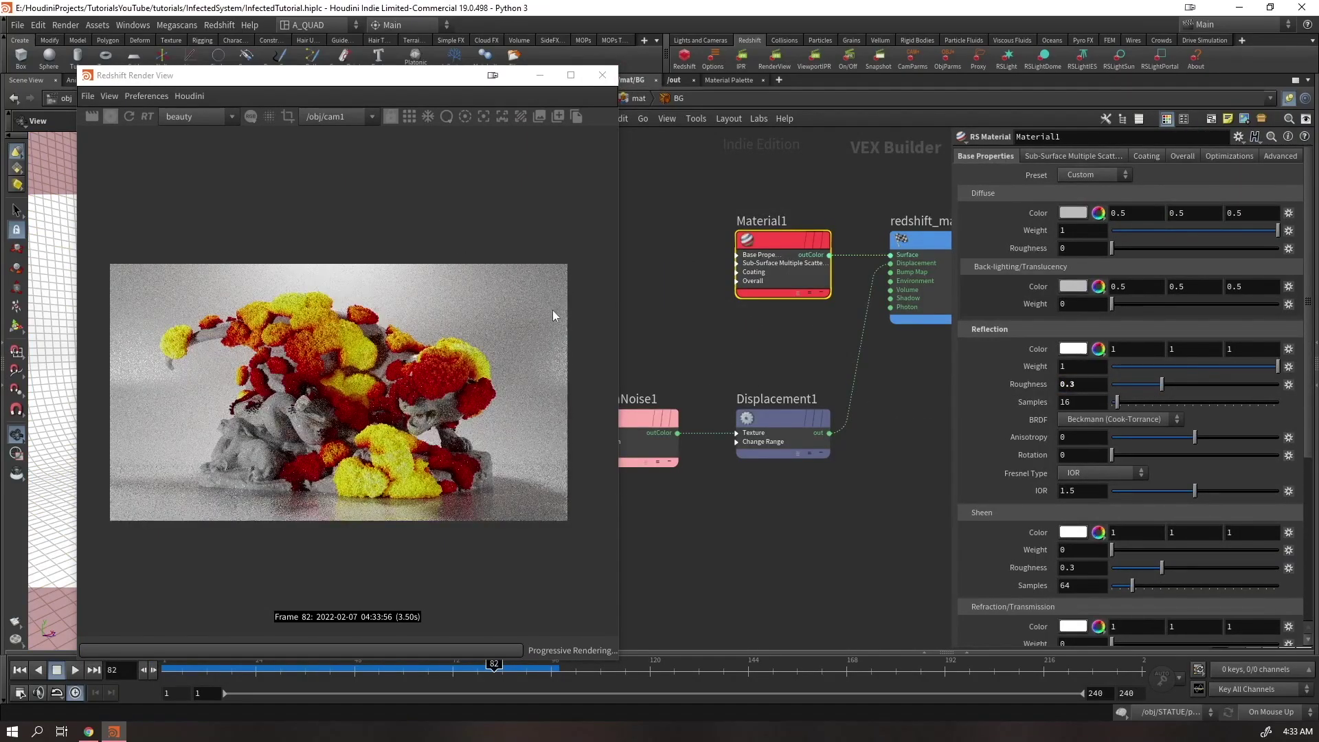
# Move rslight2 and rslight1 closer to the statue from their own locked views
pyautogui.moveTo(283, 89); pyautogui.dragTo(748, 90)
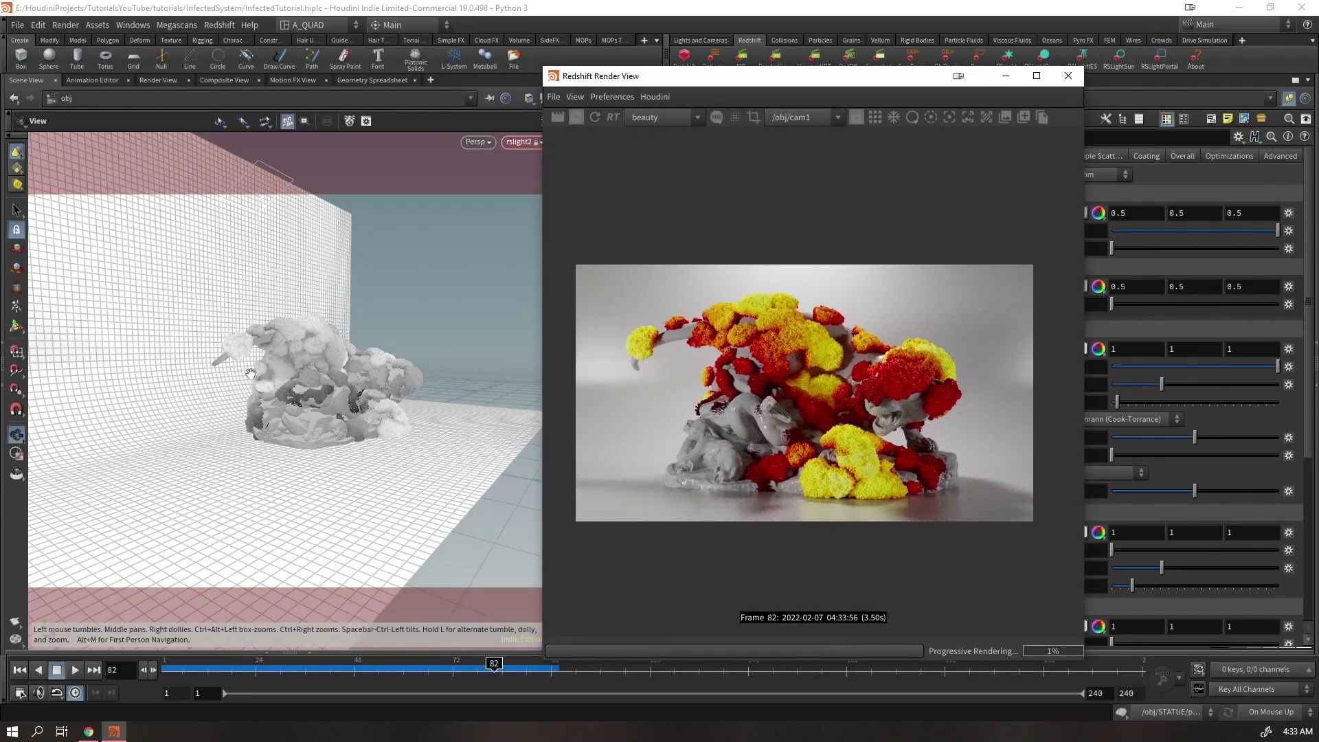
pyautogui.moveTo(324, 363); pyautogui.dragTo(343, 410)
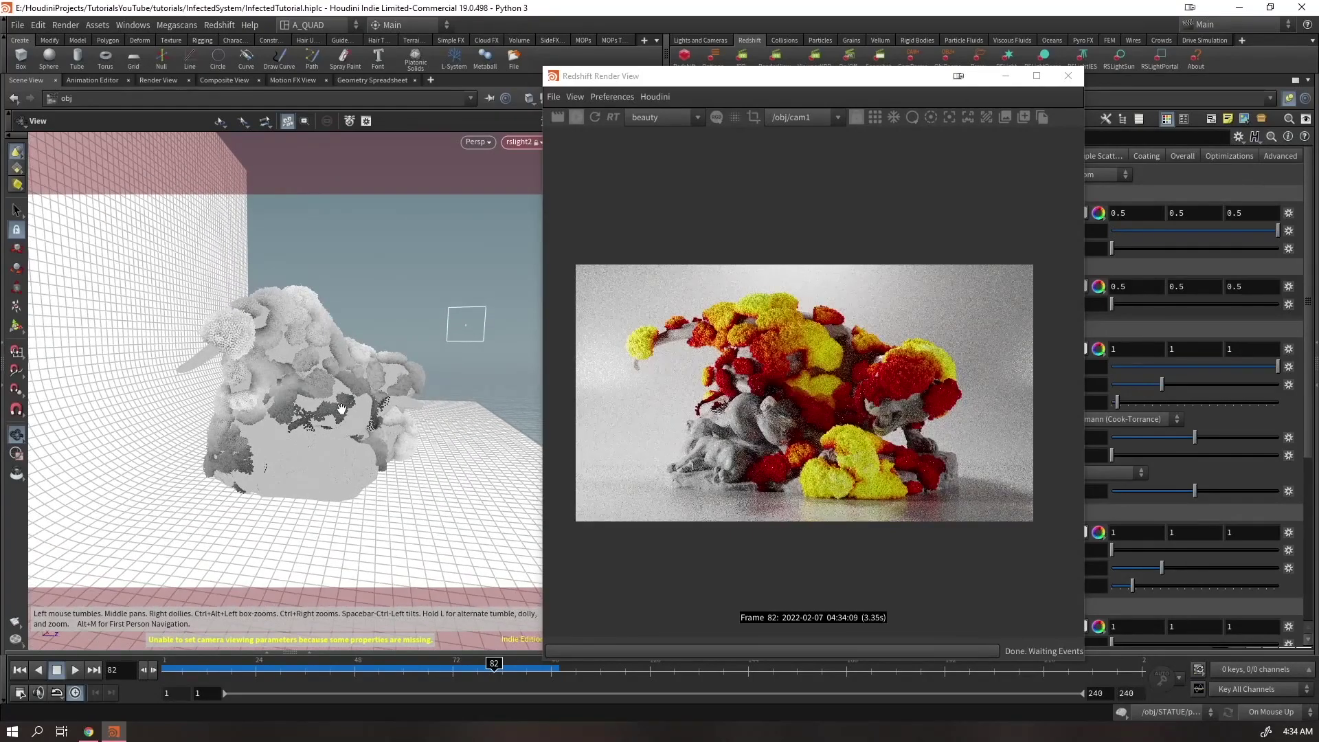
pyautogui.click(520, 141)
pyautogui.click(539, 172)
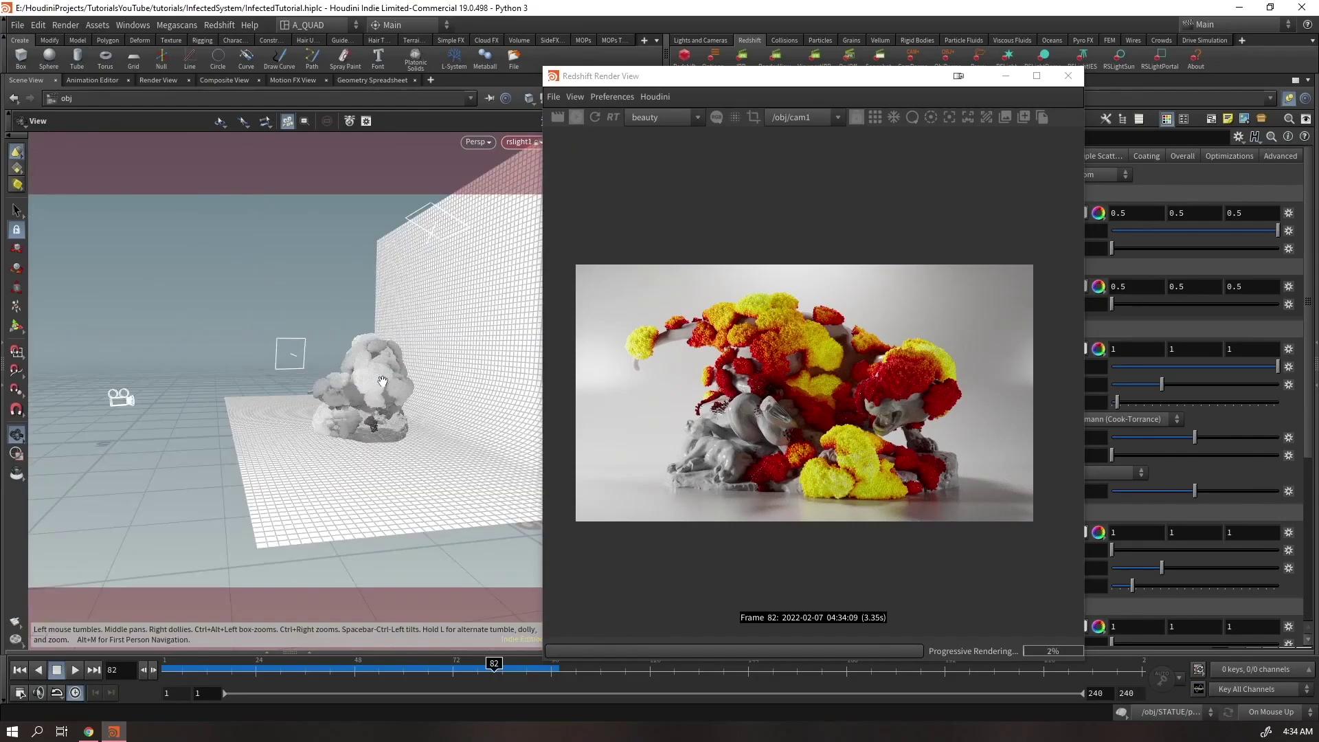
pyautogui.moveTo(382, 382); pyautogui.dragTo(323, 386)
# Unlock the light view, frame the statue from above, create a Redshift light from that view and pull it farther back
pyautogui.moveTo(558, 76); pyautogui.dragTo(685, 55)
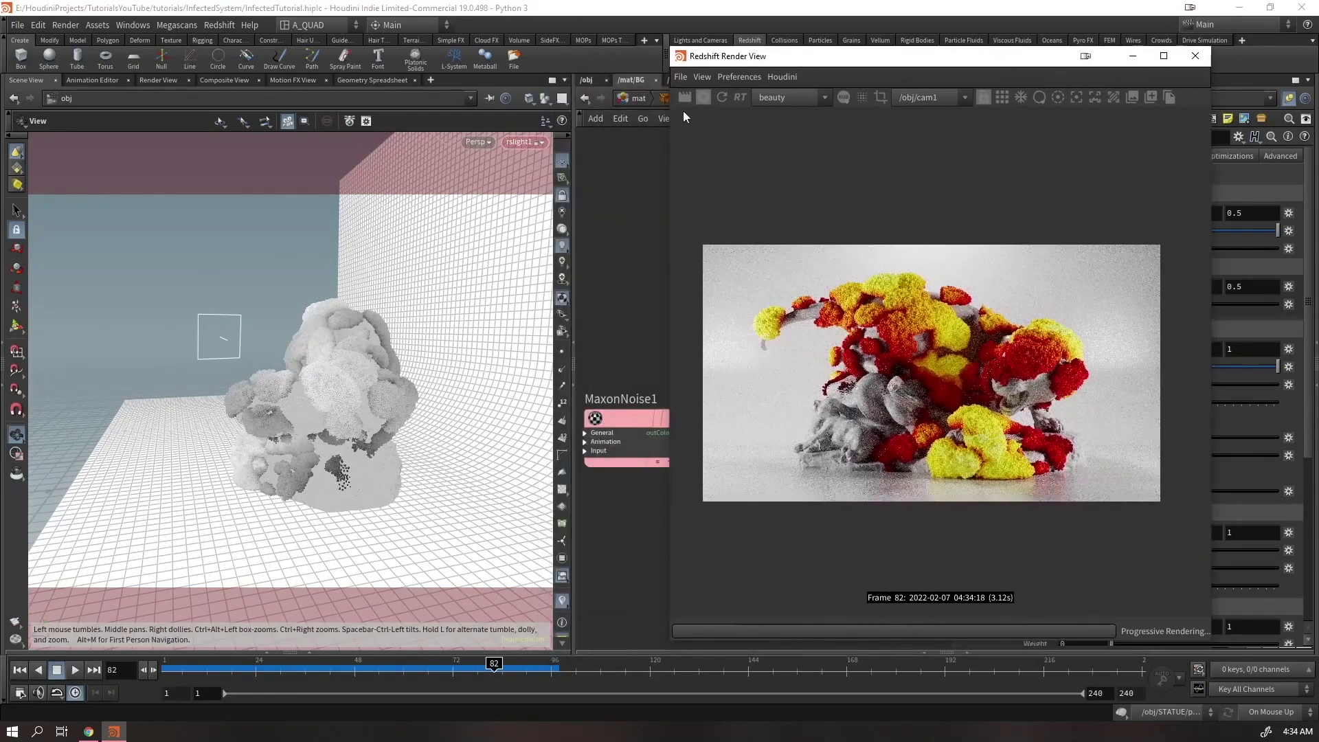
pyautogui.click(561, 197)
pyautogui.moveTo(385, 323); pyautogui.dragTo(317, 397)
pyautogui.scroll(3, 316, 397)
pyautogui.moveTo(960, 64); pyautogui.dragTo(913, 164)
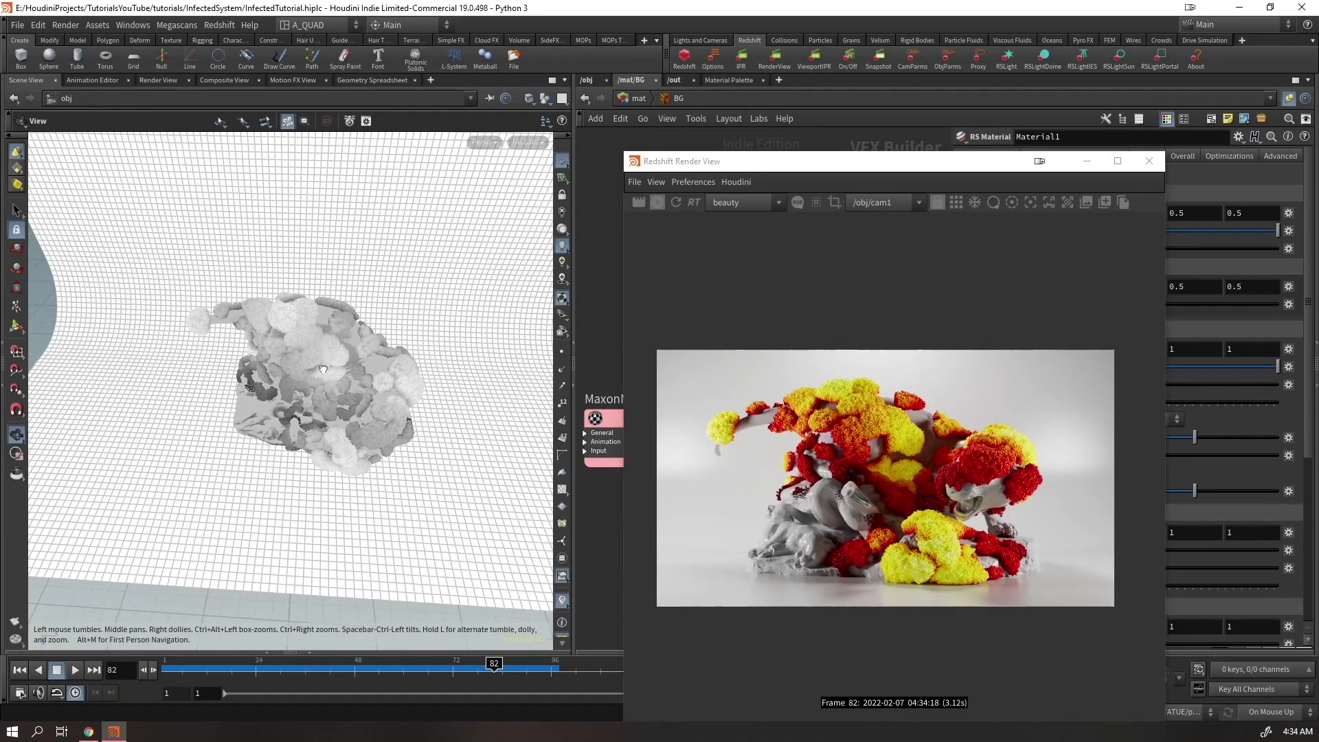
pyautogui.keyDown('ctrl'); pyautogui.click(1006, 56); pyautogui.keyUp('ctrl')
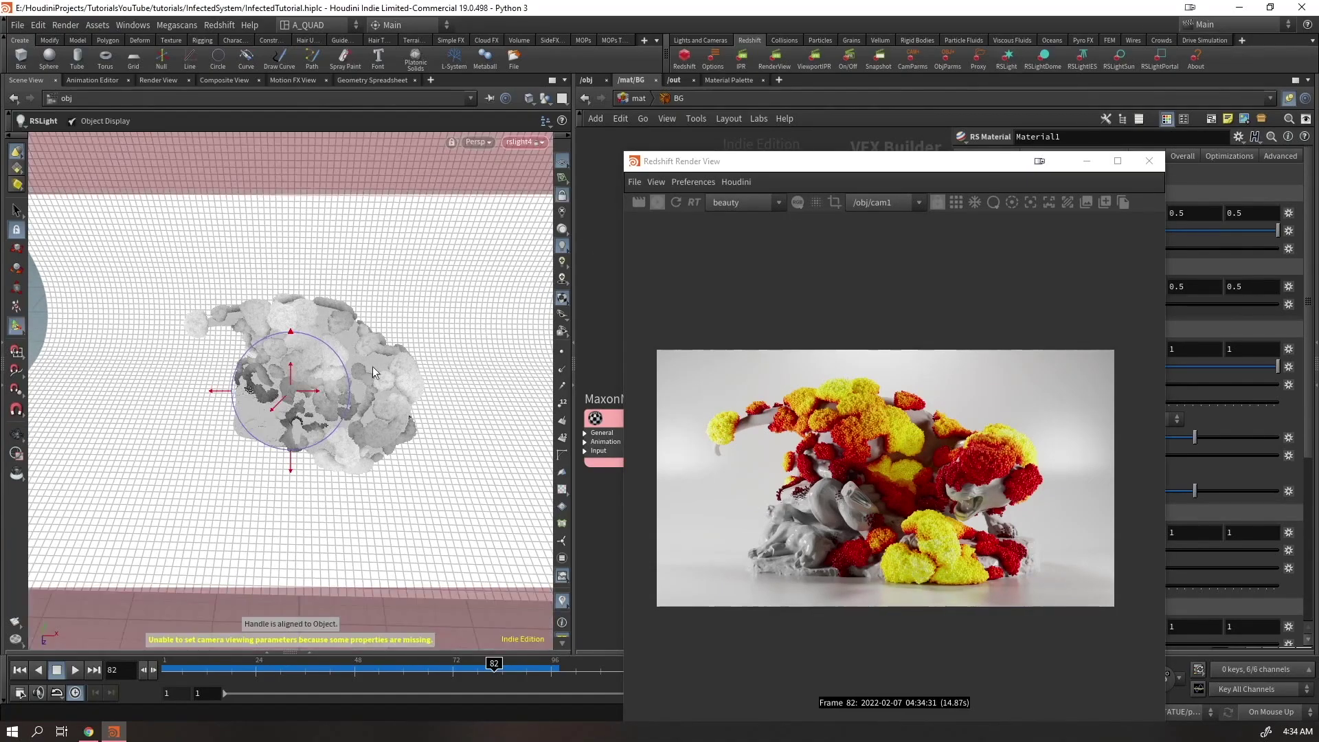
pyautogui.press('Escape')
pyautogui.moveTo(372, 371); pyautogui.dragTo(330, 337)
pyautogui.press('Return')
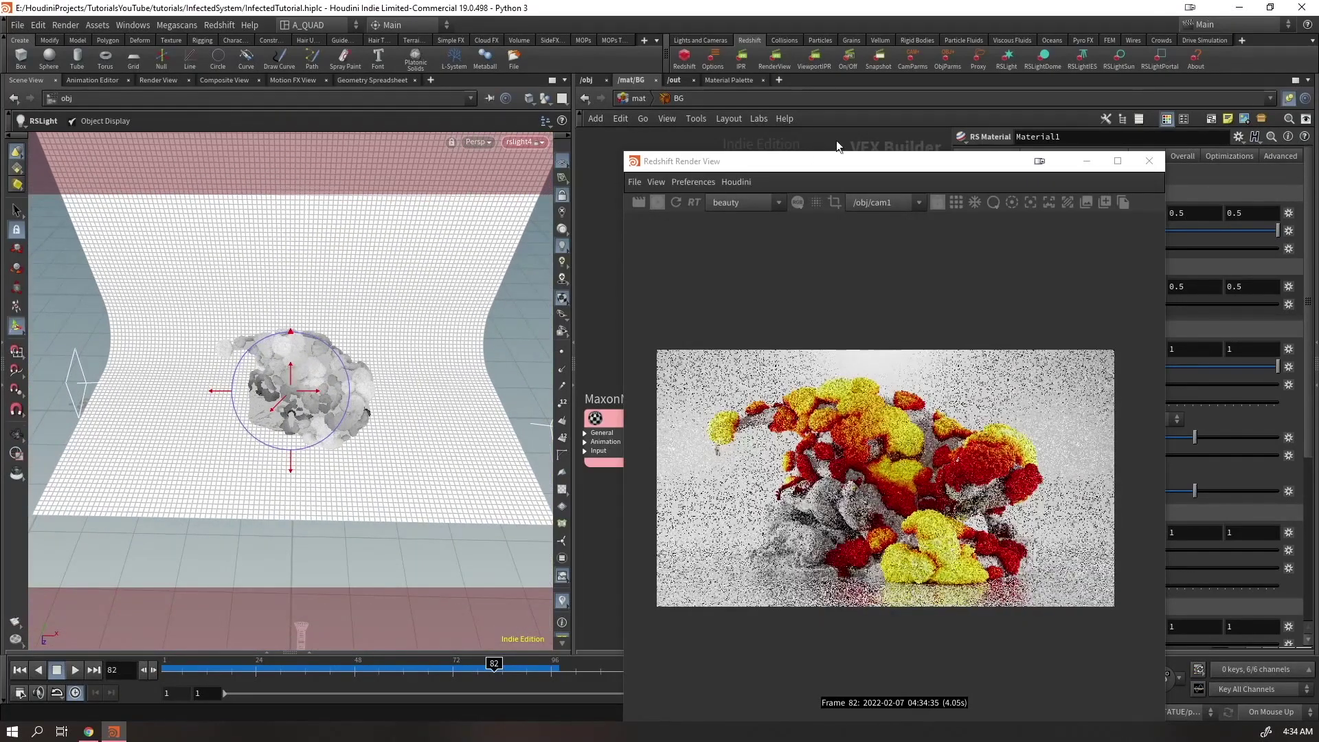
# Open the display and post-effects settings of the render view and save the scene
pyautogui.moveTo(840, 166); pyautogui.dragTo(246, 71)
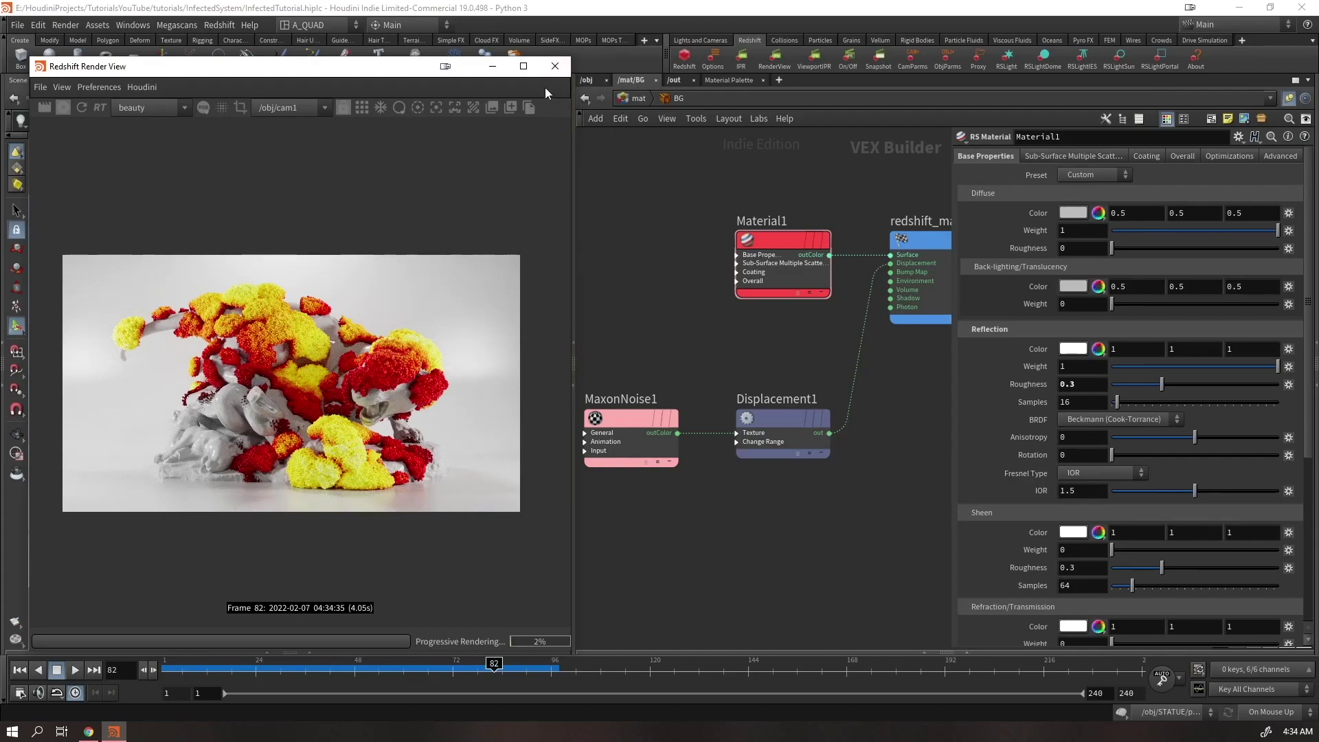
pyautogui.click(529, 107)
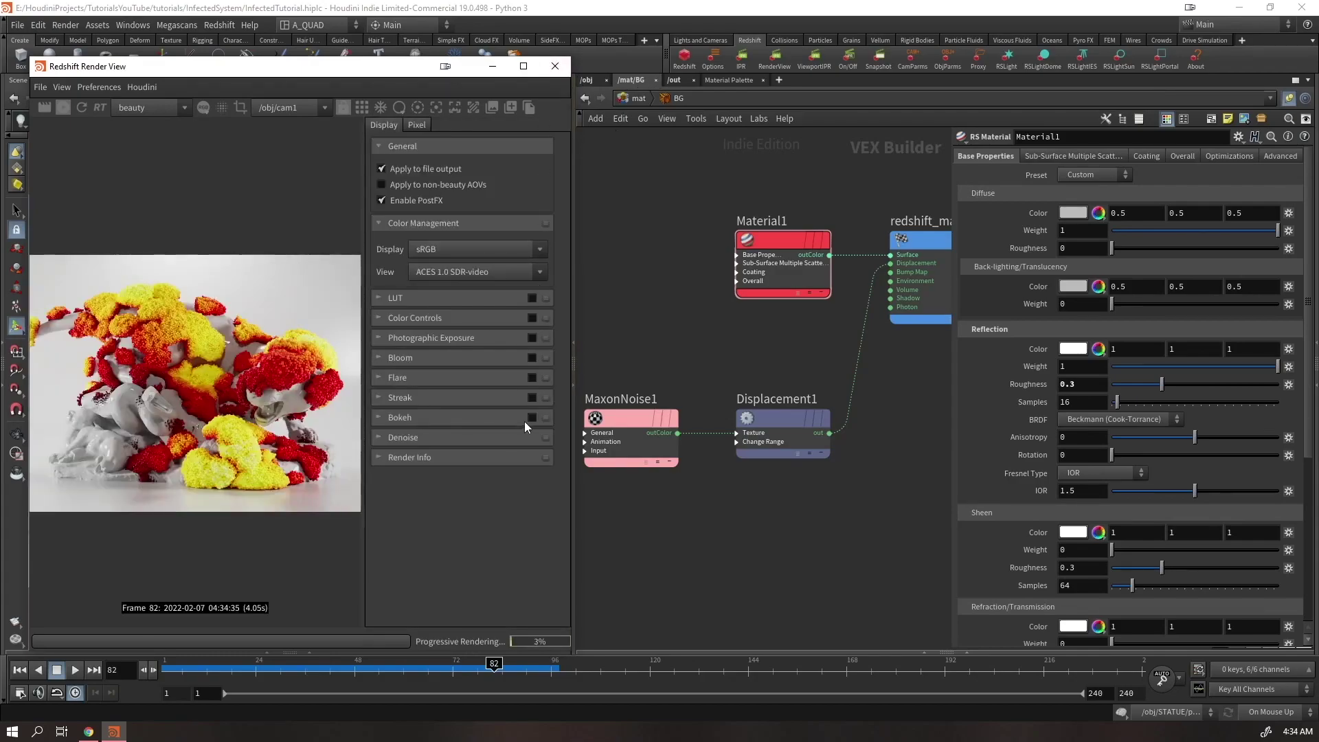
pyautogui.hotkey('ctrl', 's')
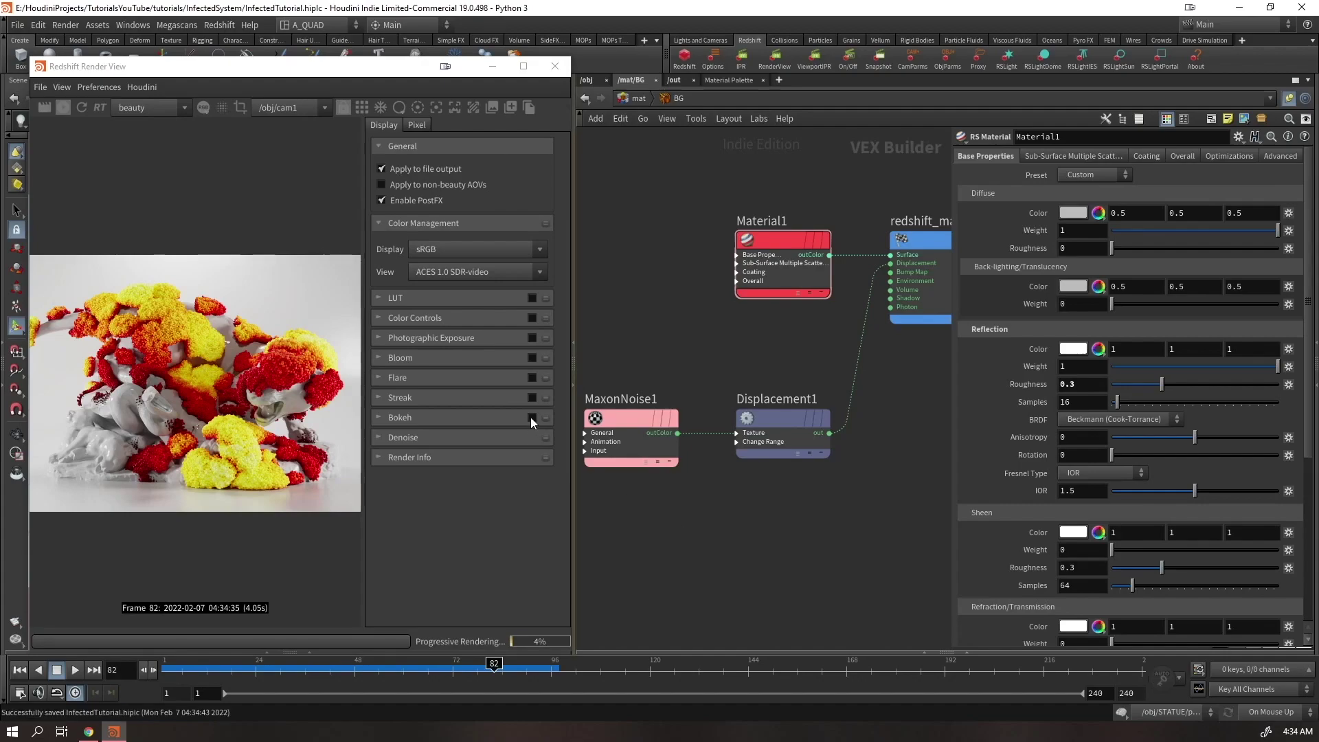
# Enable the Bokeh post effect with a CoC radius of 0.125 and pick the focus distance on the statue's front
pyautogui.click(532, 417)
pyautogui.click(482, 421)
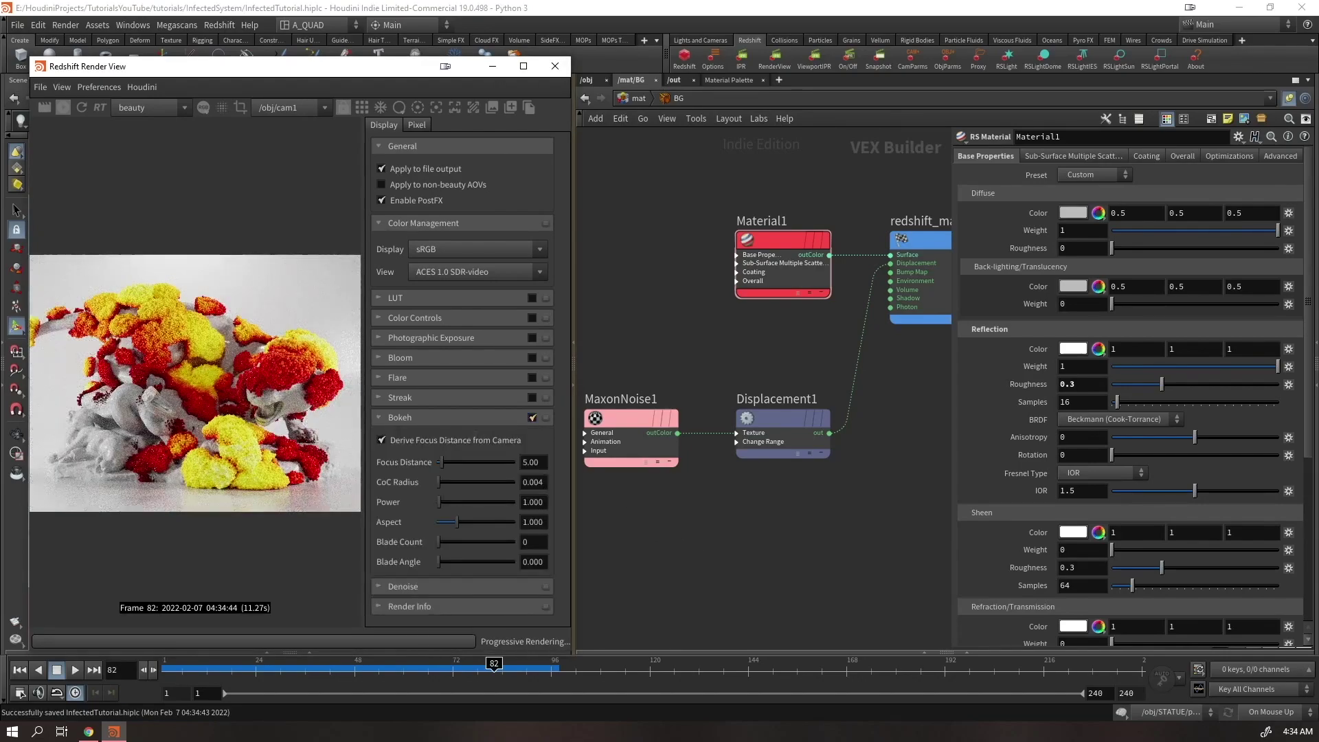
pyautogui.click(530, 482)
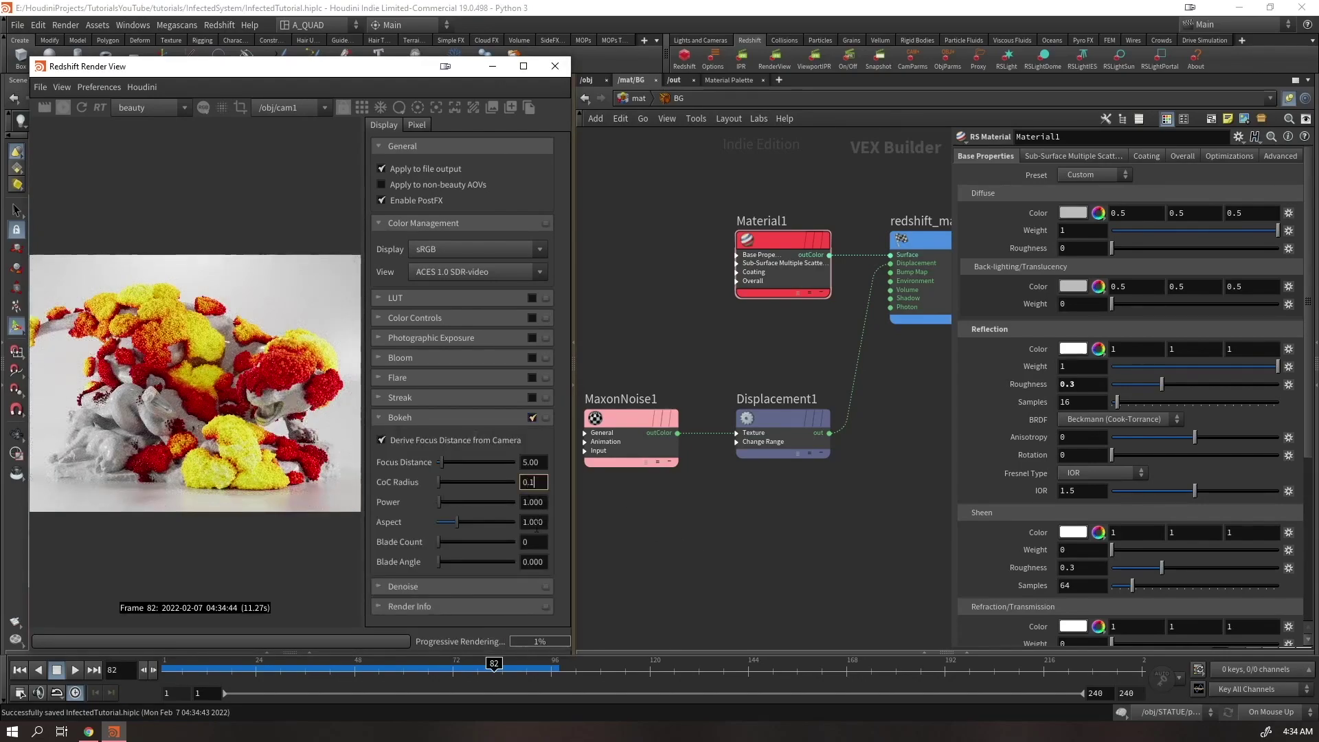
pyautogui.click(434, 109)
pyautogui.click(257, 382)
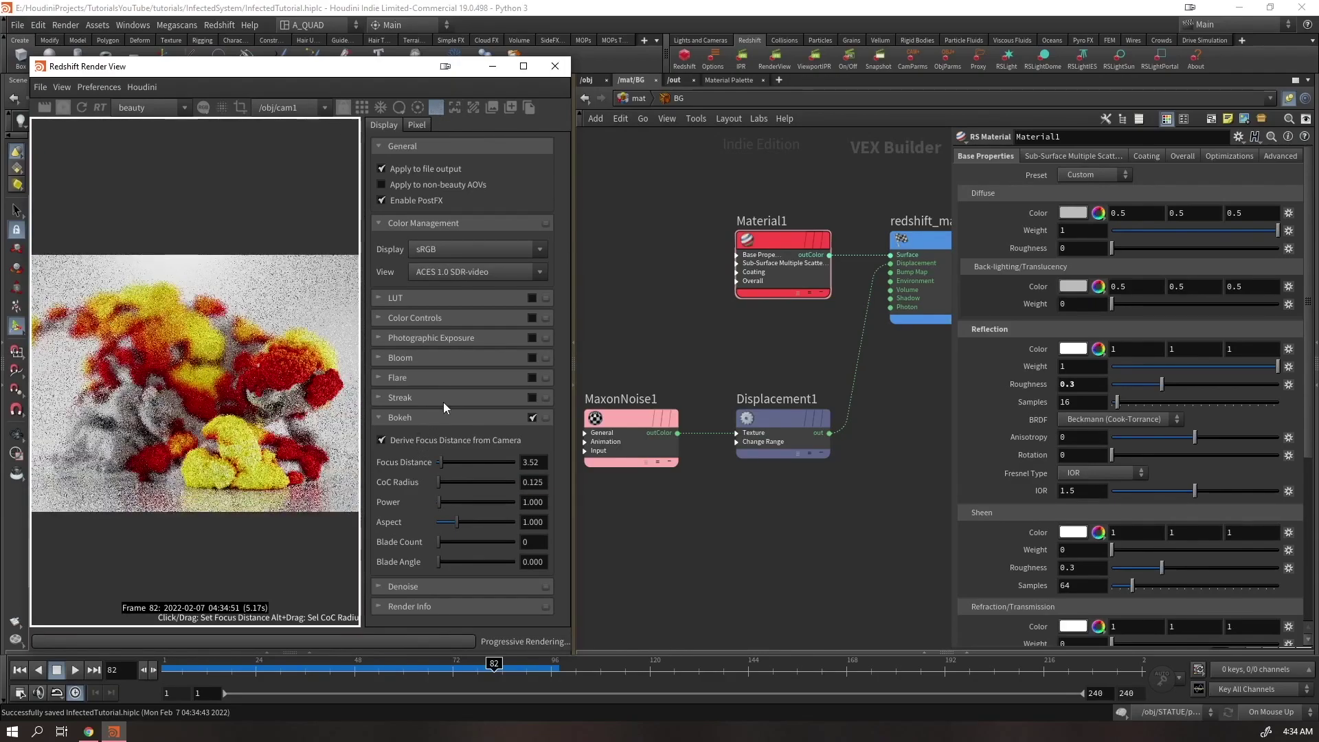
pyautogui.moveTo(450, 72); pyautogui.dragTo(470, 71)
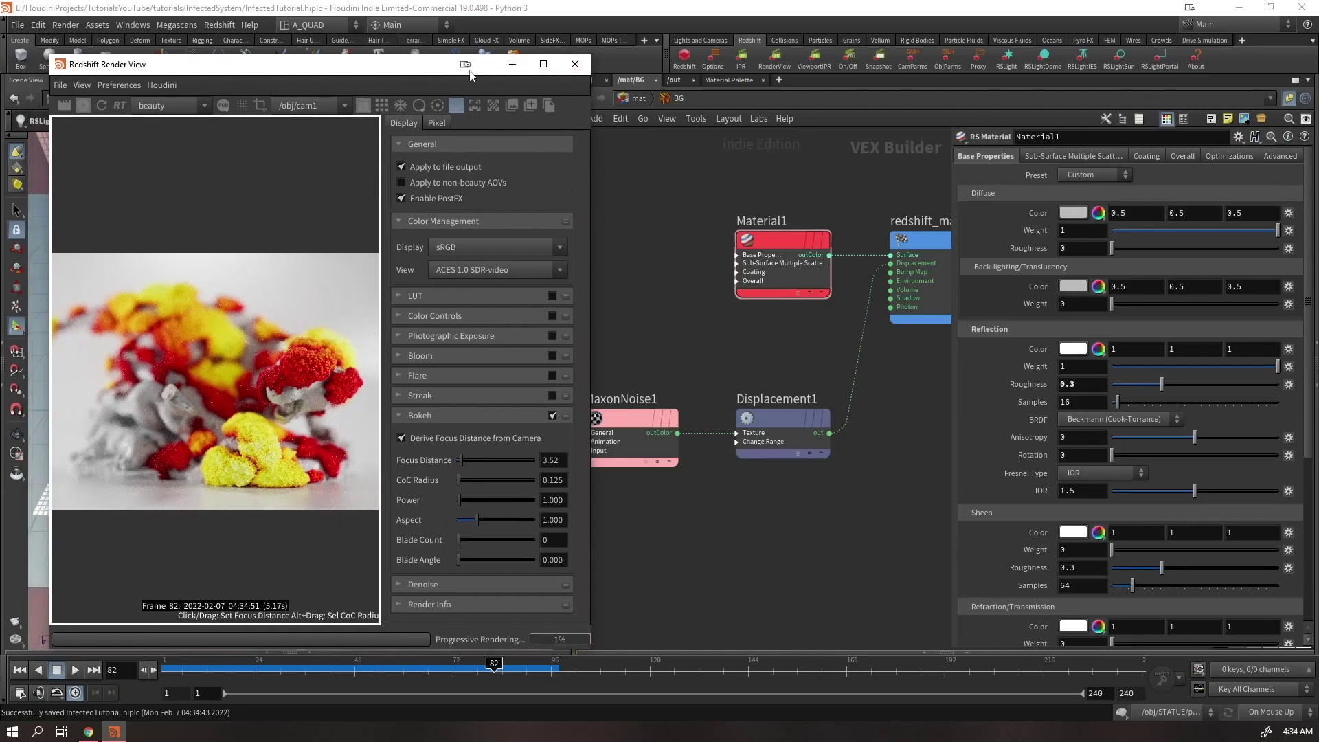
# Set the Bokeh CoC radius to 0.120, then hide the display settings and narrow the render view
pyautogui.moveTo(588, 79); pyautogui.dragTo(850, 78)
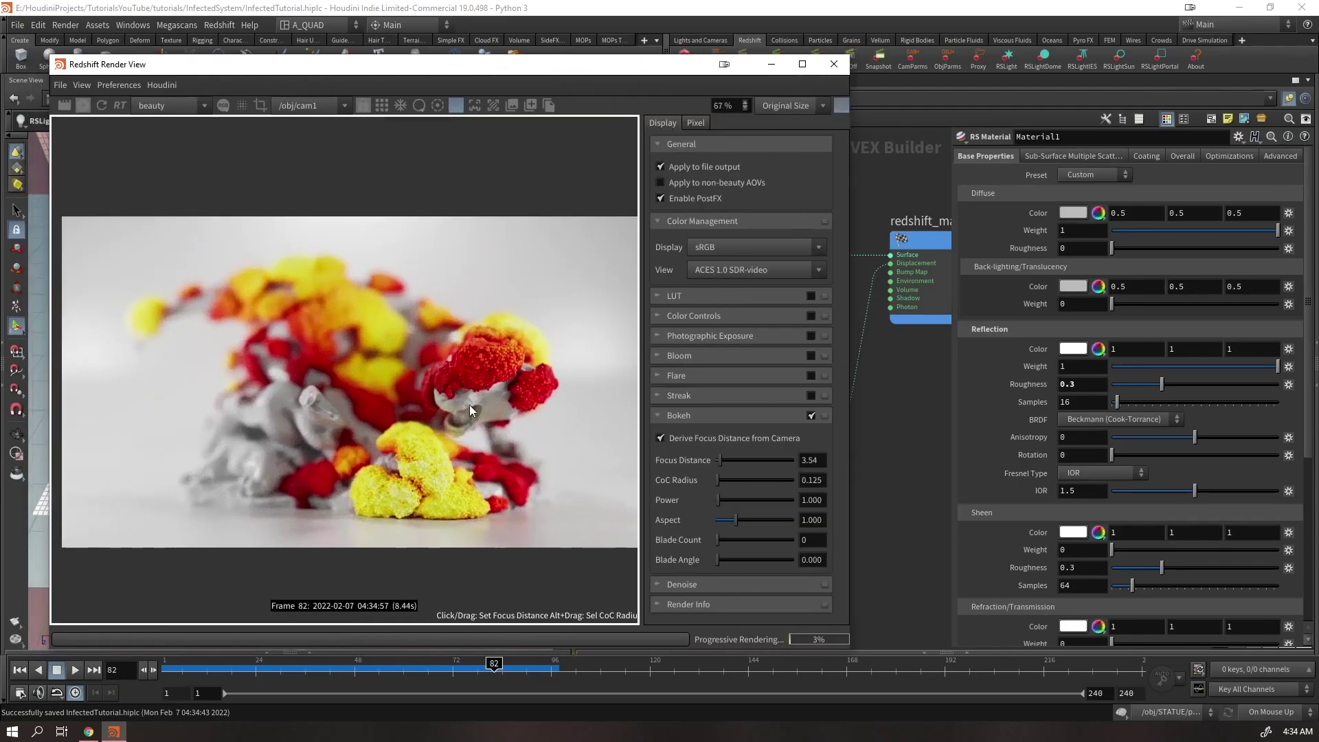
pyautogui.moveTo(825, 481); pyautogui.dragTo(807, 480)
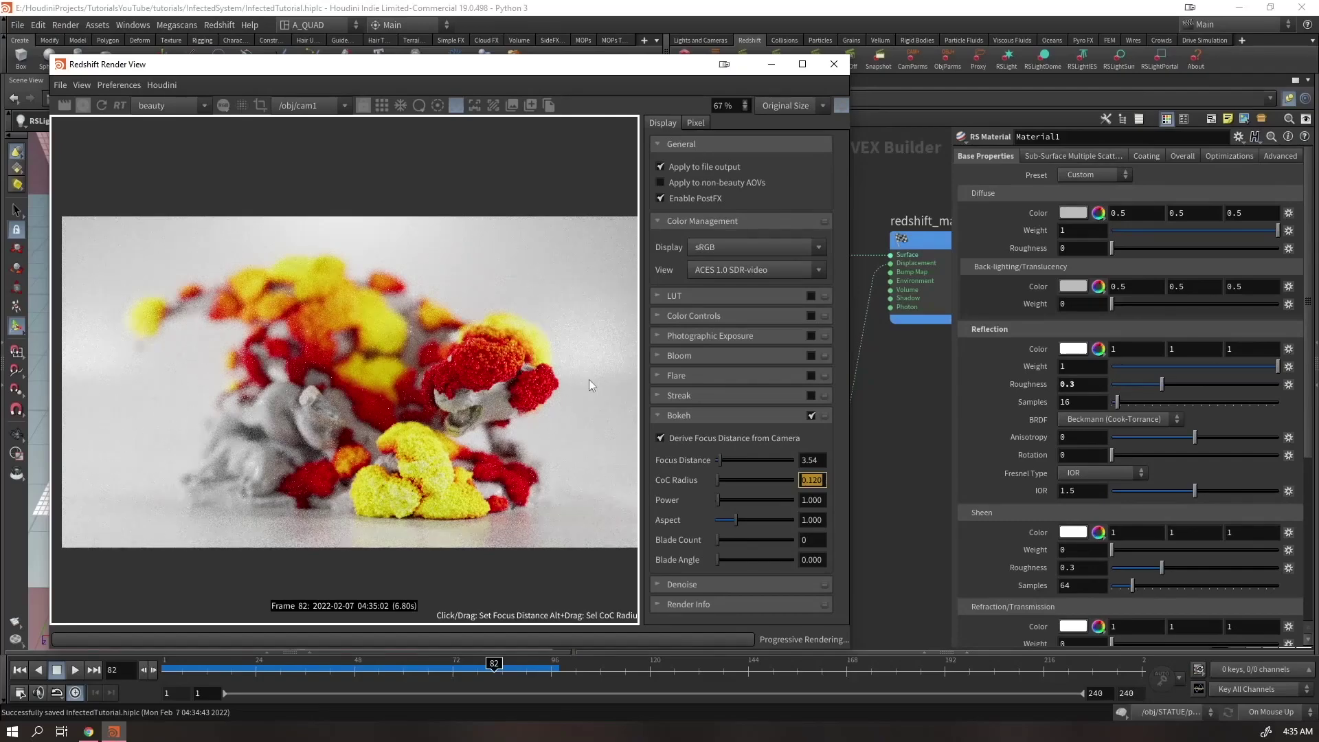
pyautogui.moveTo(849, 167); pyautogui.dragTo(668, 127)
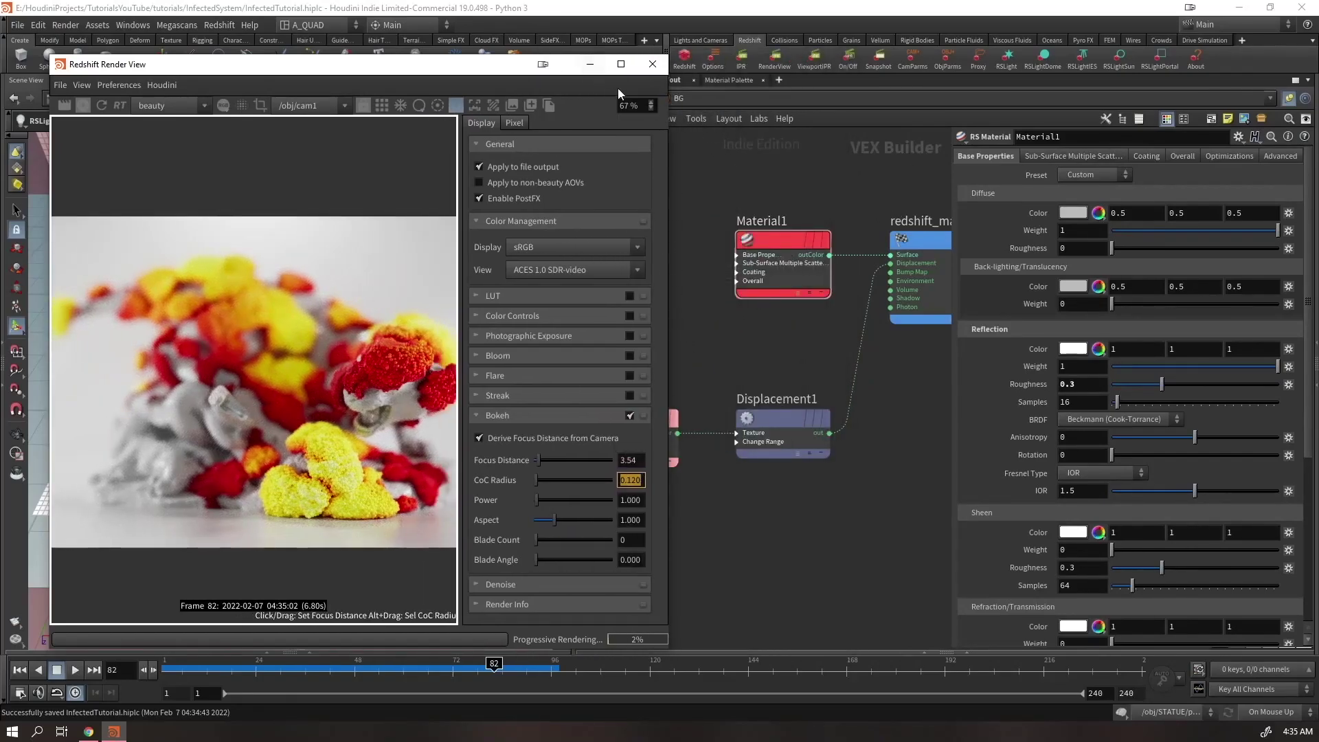
pyautogui.hotkey('ctrl', 'h')
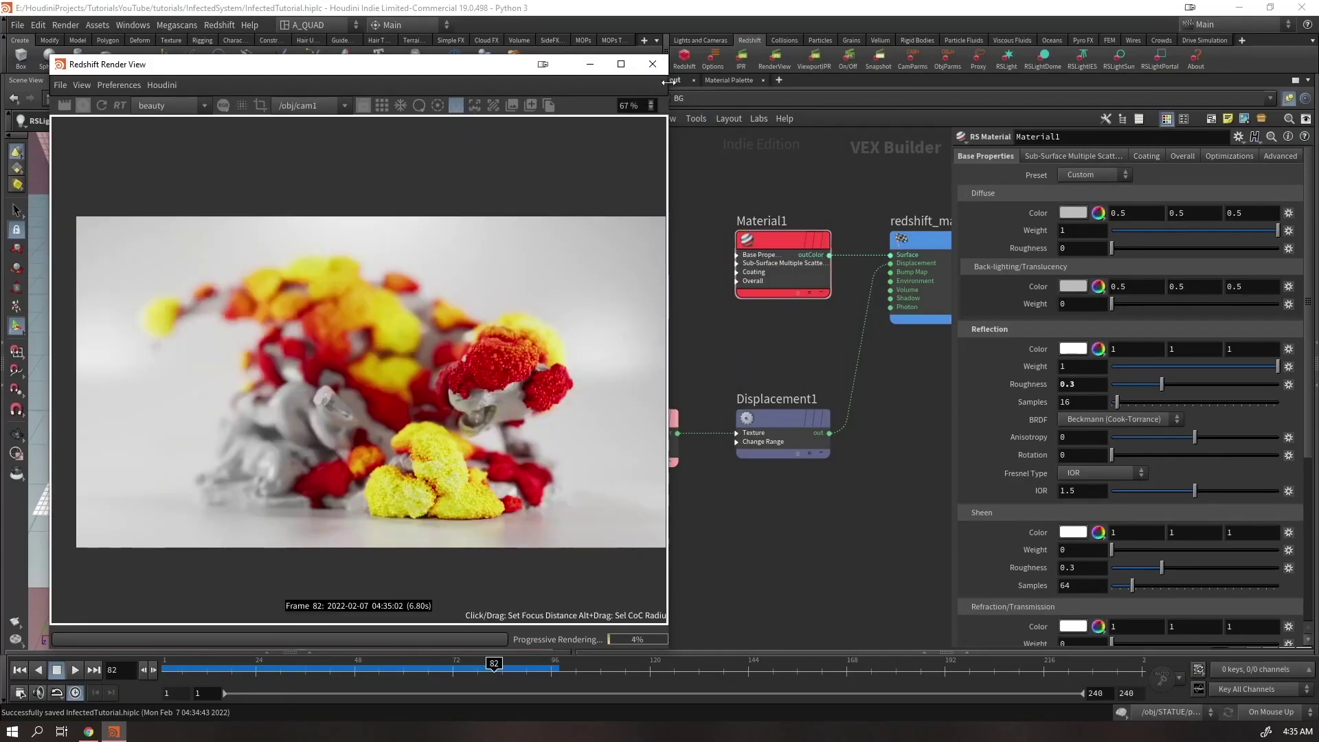
pyautogui.moveTo(663, 81); pyautogui.dragTo(548, 101)
# Recolor the grains by applying the white-blue-purple-red multicolor preset to RSRamp1 in the GRAINS material
pyautogui.press('u')
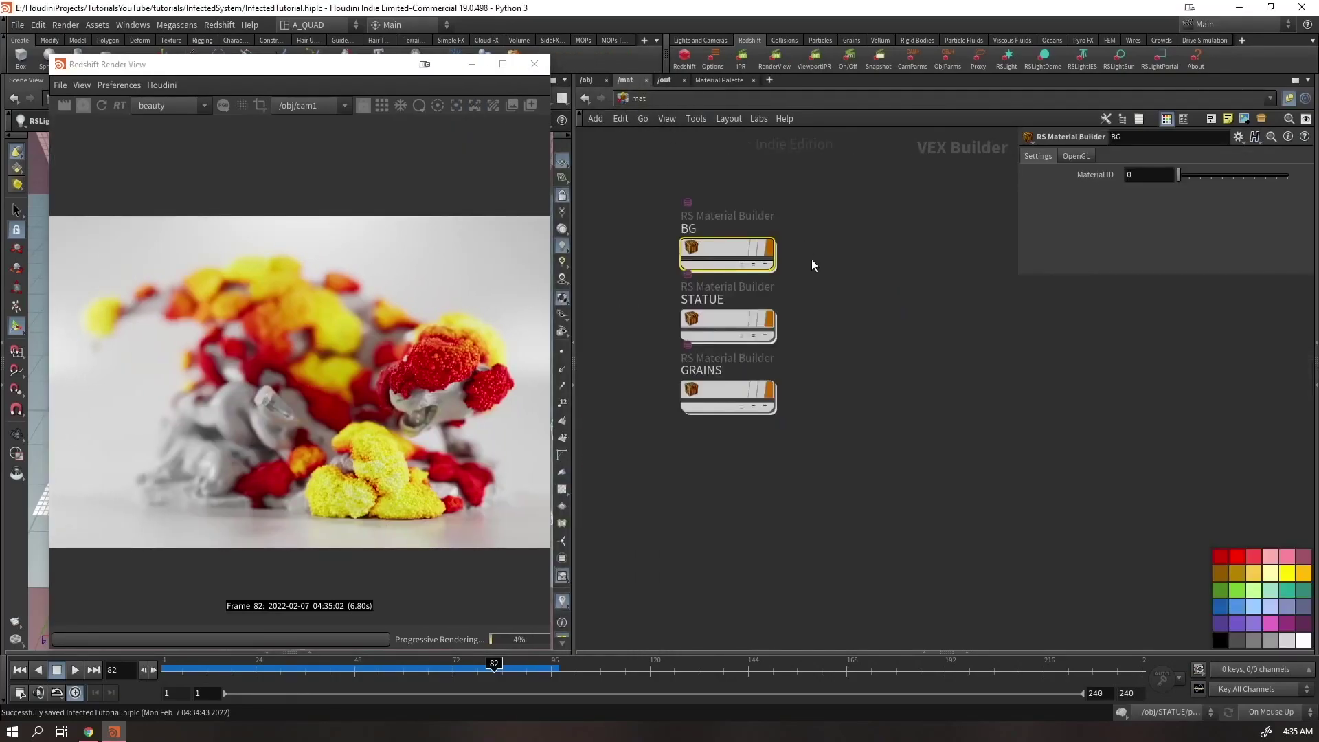
pyautogui.click(768, 318)
pyautogui.press('Down')
pyautogui.press('i')
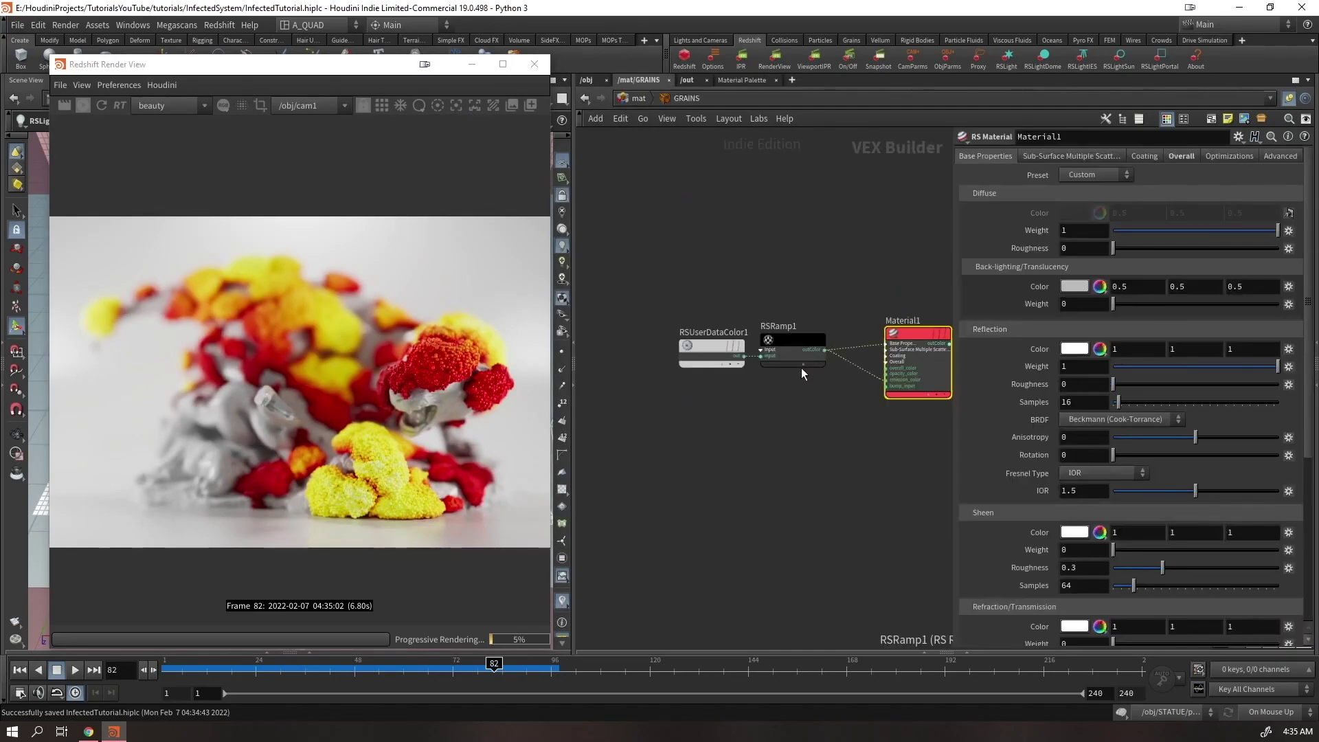
pyautogui.click(805, 350)
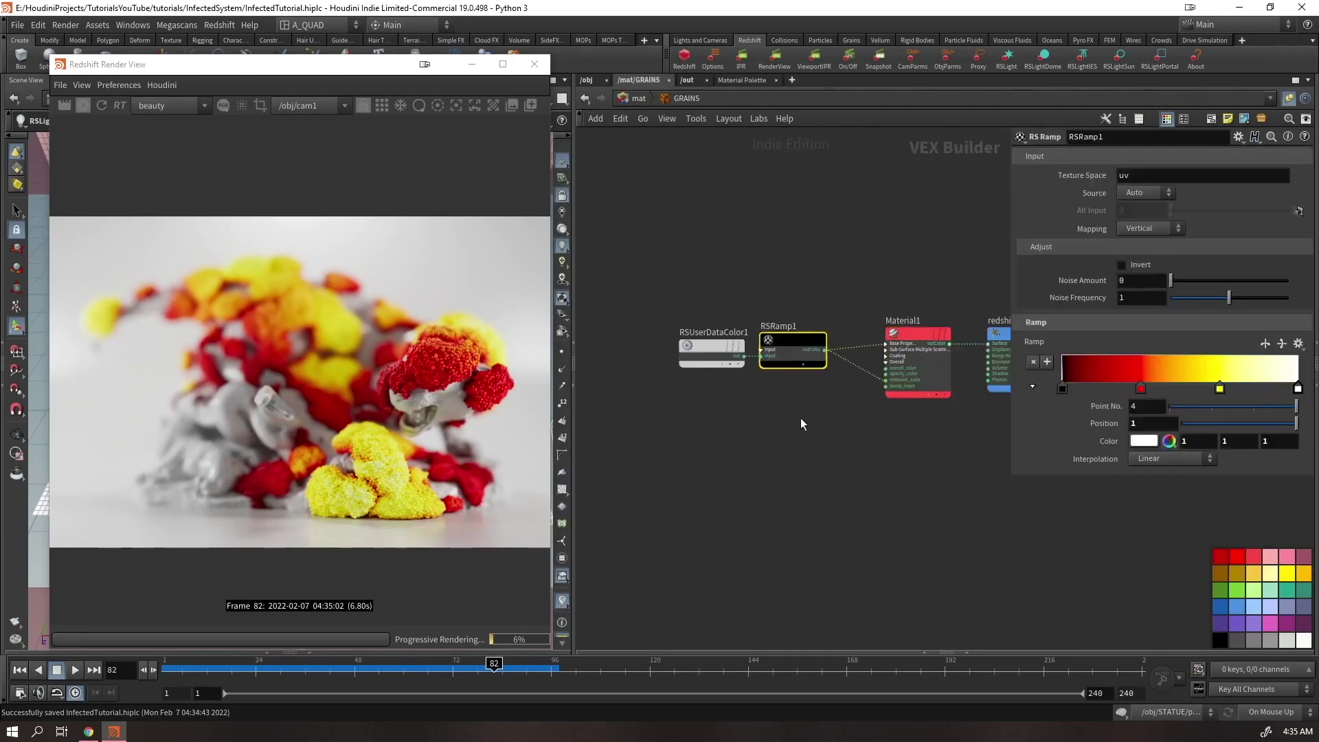
pyautogui.click(1297, 344)
pyautogui.click(1255, 483)
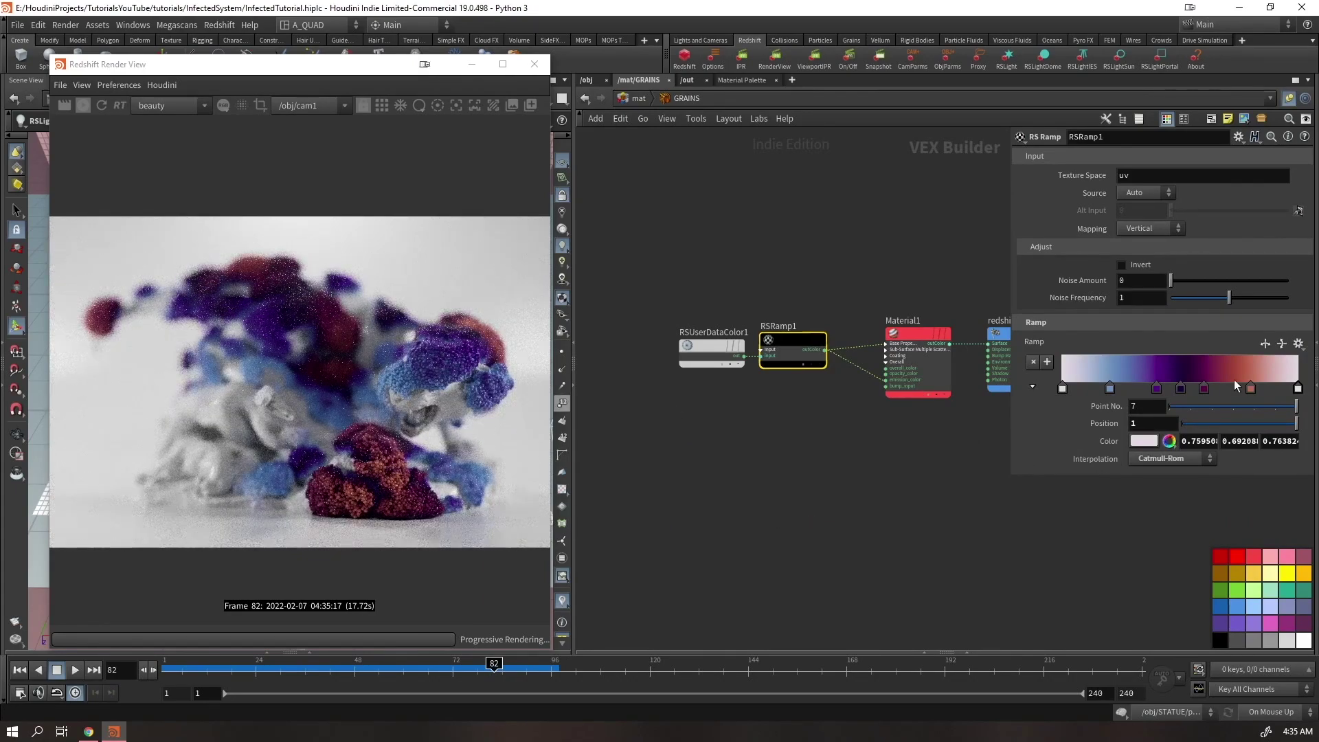
# Set the emission weight of the GRAINS Material1 to 0.5
pyautogui.moveTo(863, 461); pyautogui.dragTo(771, 456, button='middle')
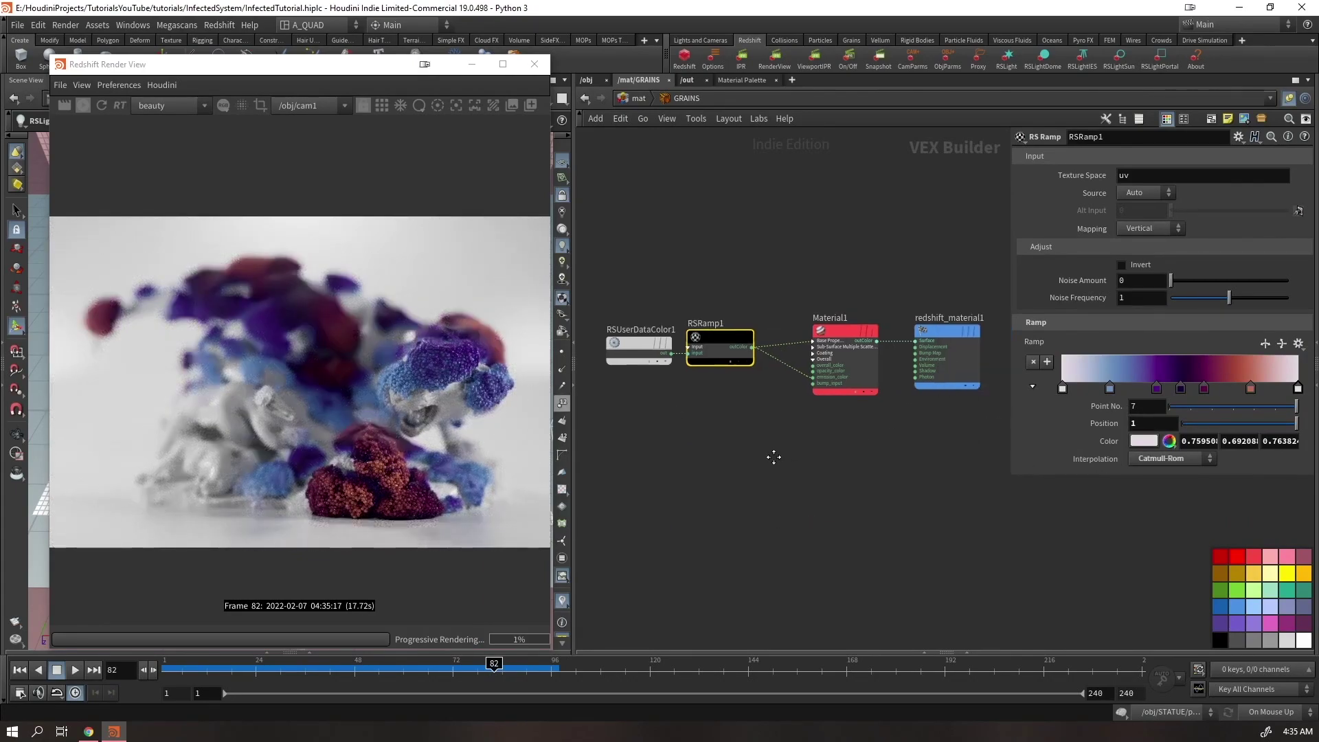
pyautogui.click(867, 394)
pyautogui.click(1175, 156)
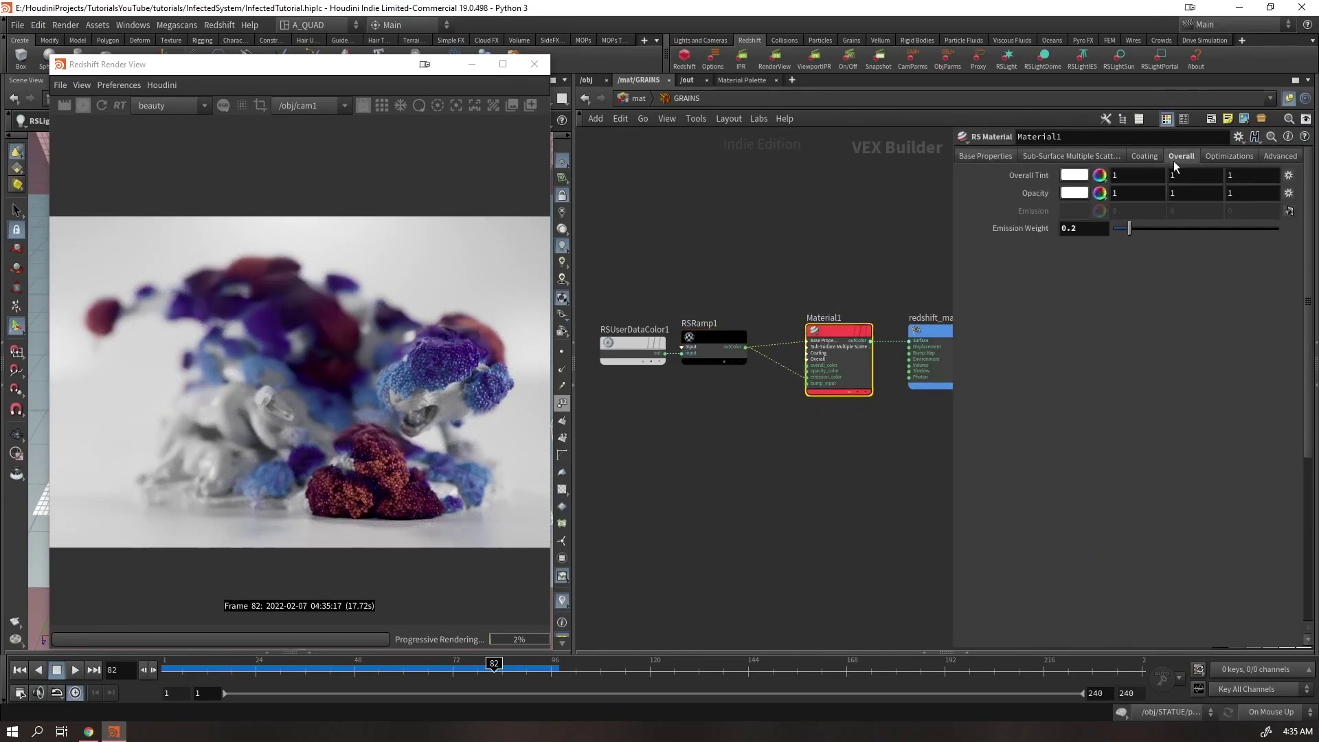
pyautogui.write('0.5')
pyautogui.press('Return')
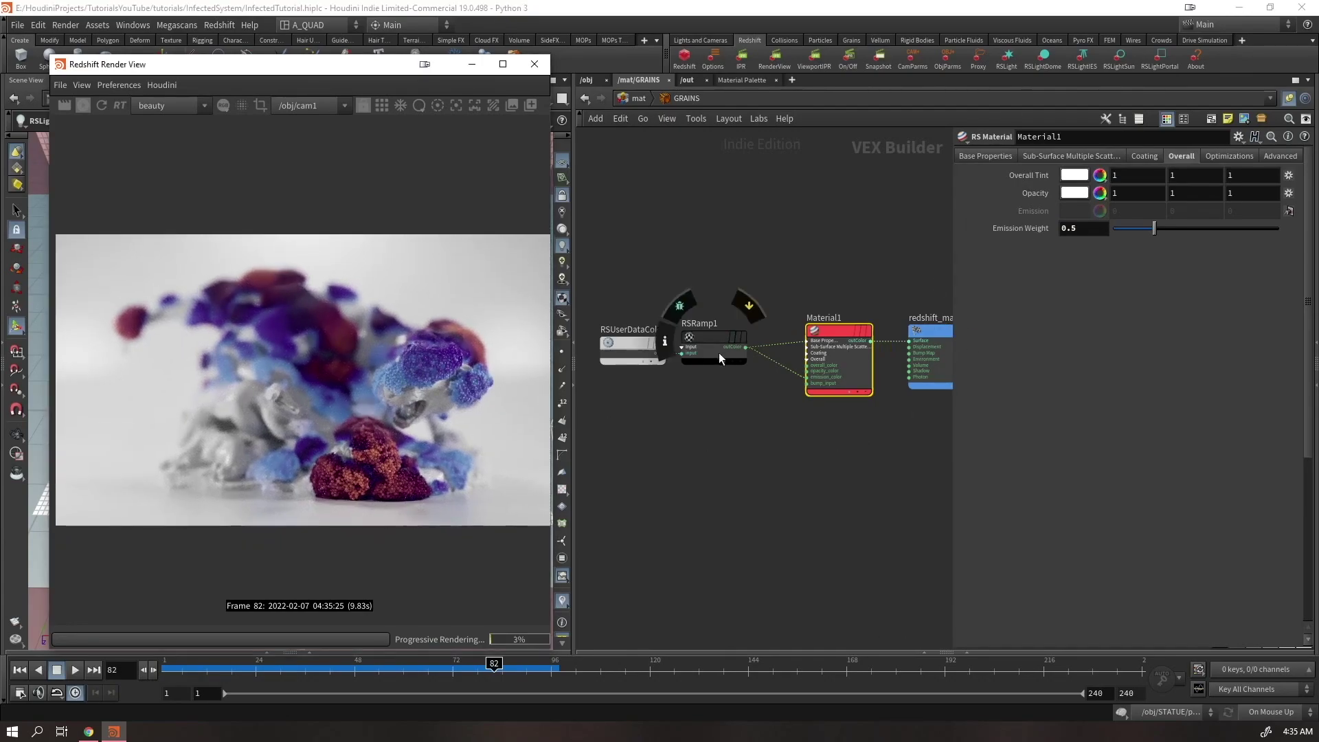
# Line up the nodes of the GRAINS material network and save the scene
pyautogui.moveTo(722, 336); pyautogui.dragTo(730, 340)
pyautogui.moveTo(869, 337); pyautogui.dragTo(903, 344)
pyautogui.hotkey('ctrl', 's')
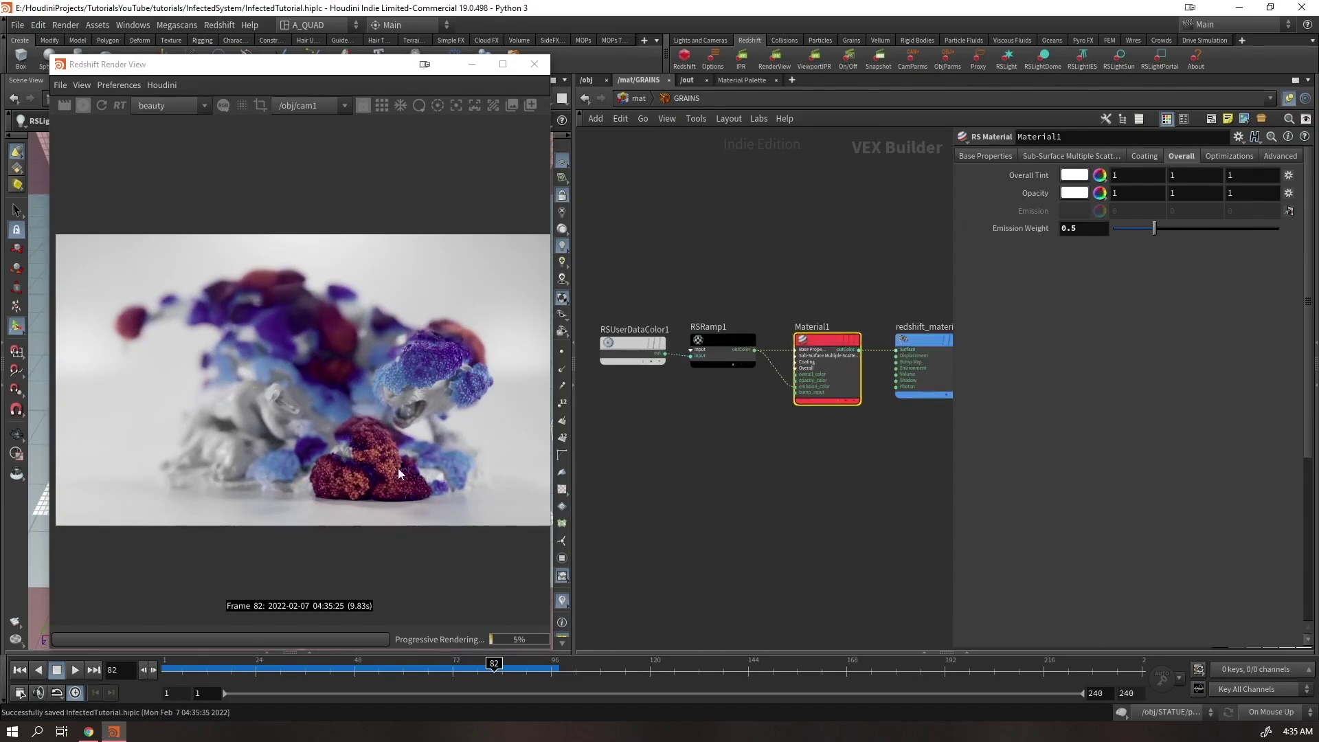
# Inspect the rendered grains up close and set the GRAINS material's emission weight to 1
pyautogui.scroll(-1, 288, 424)
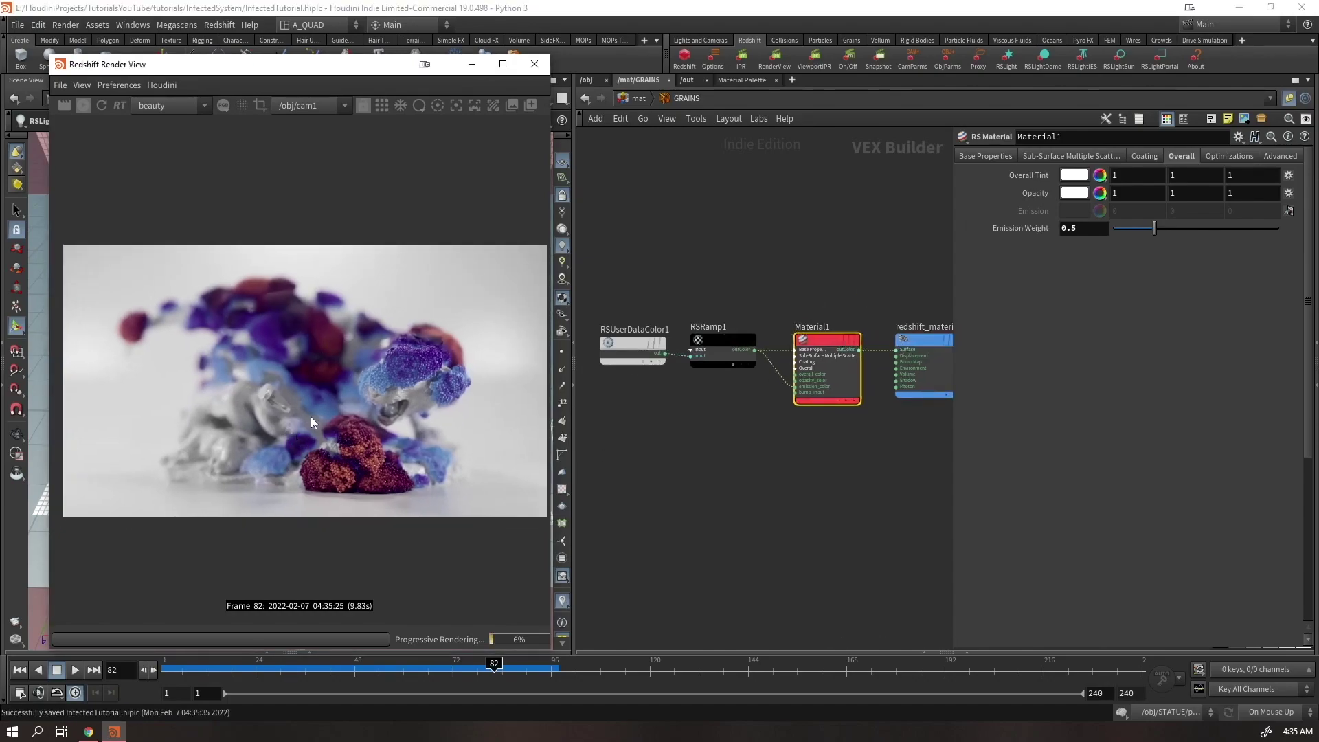
pyautogui.scroll(5, 311, 416)
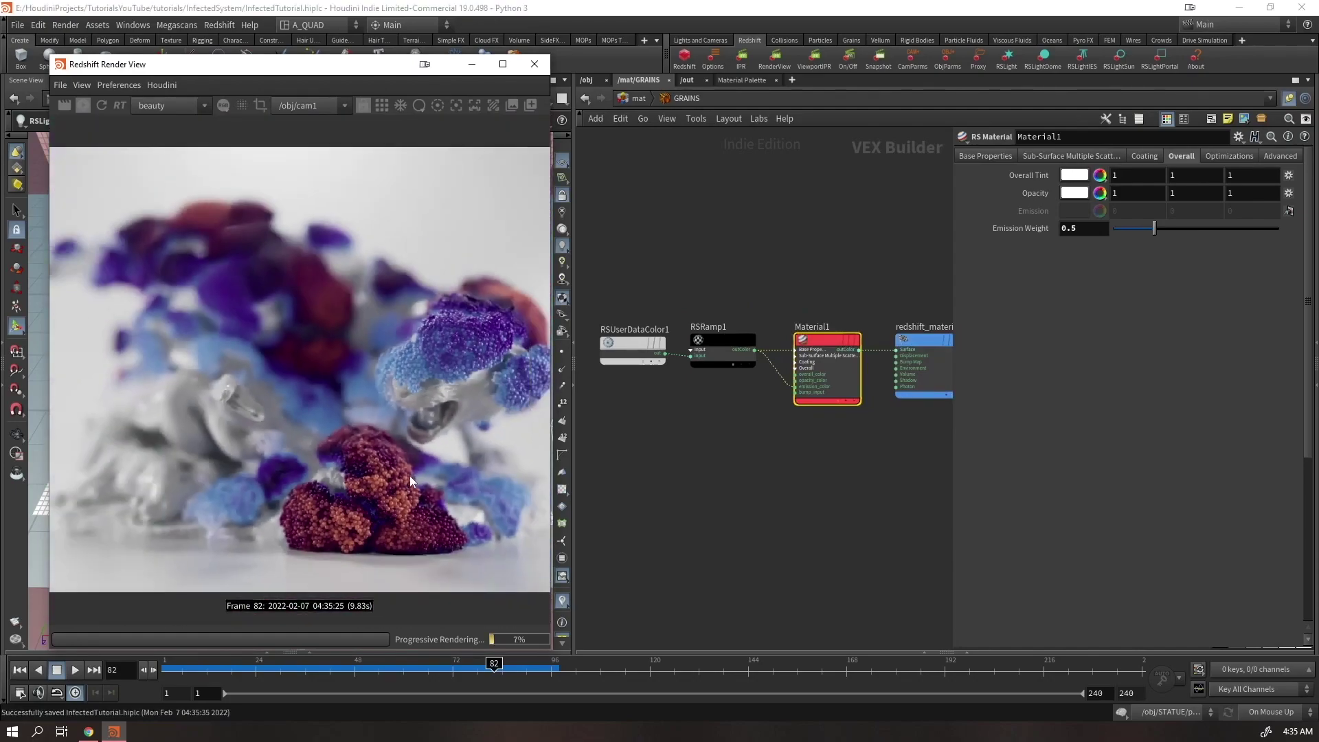
pyautogui.scroll(-1, 402, 480)
pyautogui.doubleClick(1072, 230)
pyautogui.write('1')
pyautogui.press('Return')
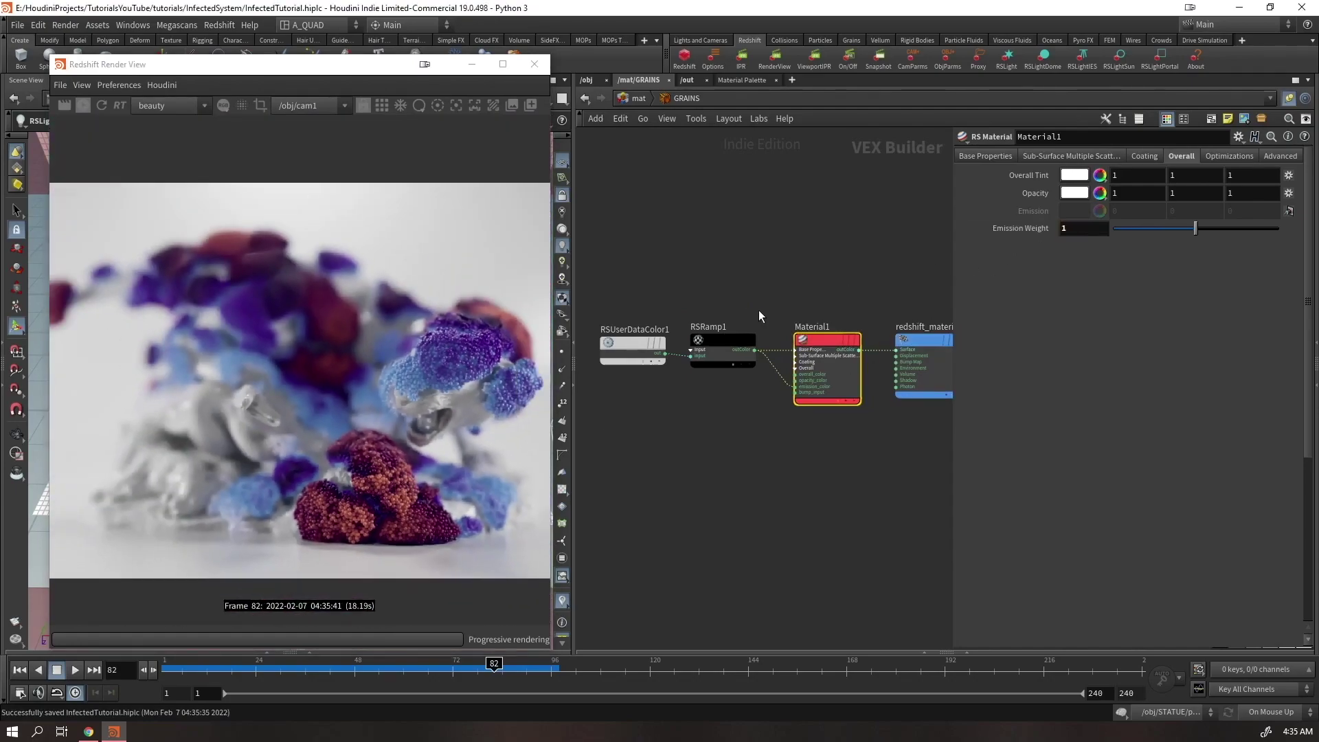
pyautogui.scroll(1, 345, 450)
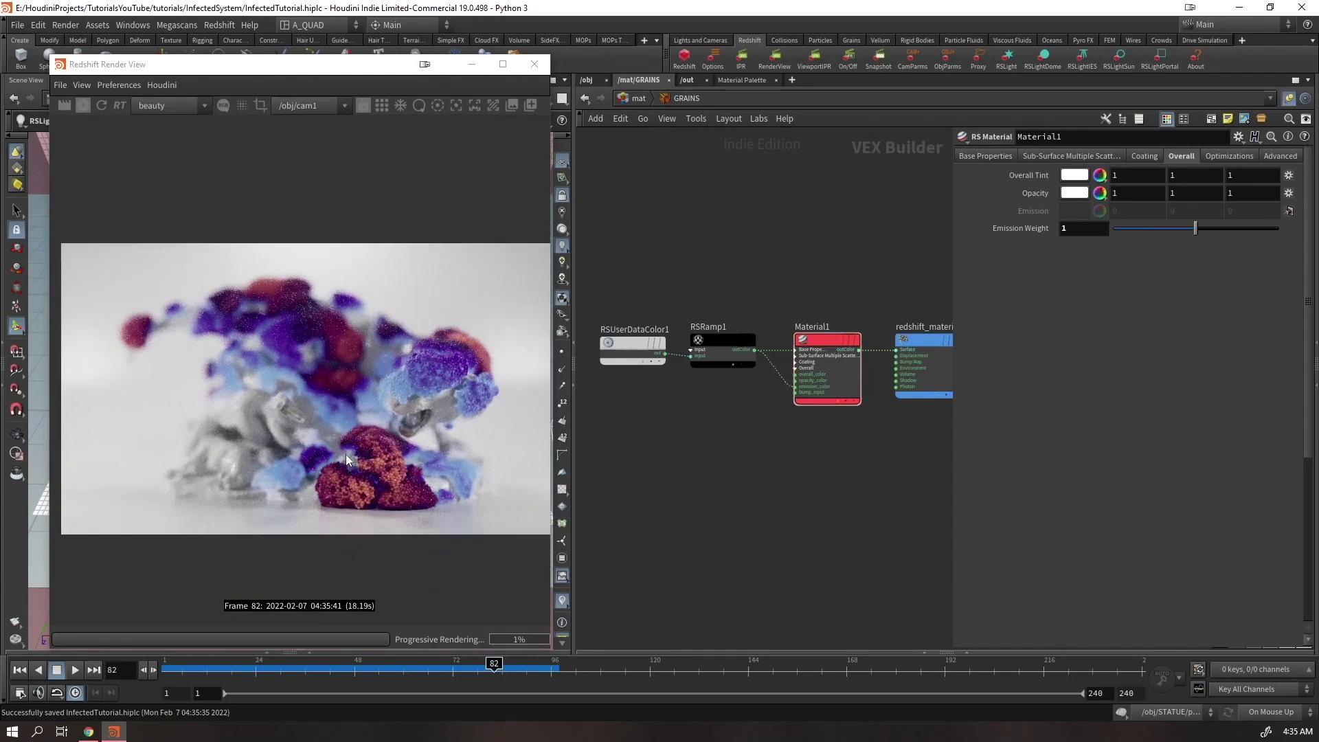
# Open the STATUE material network and select its Material1 node
pyautogui.click(624, 101)
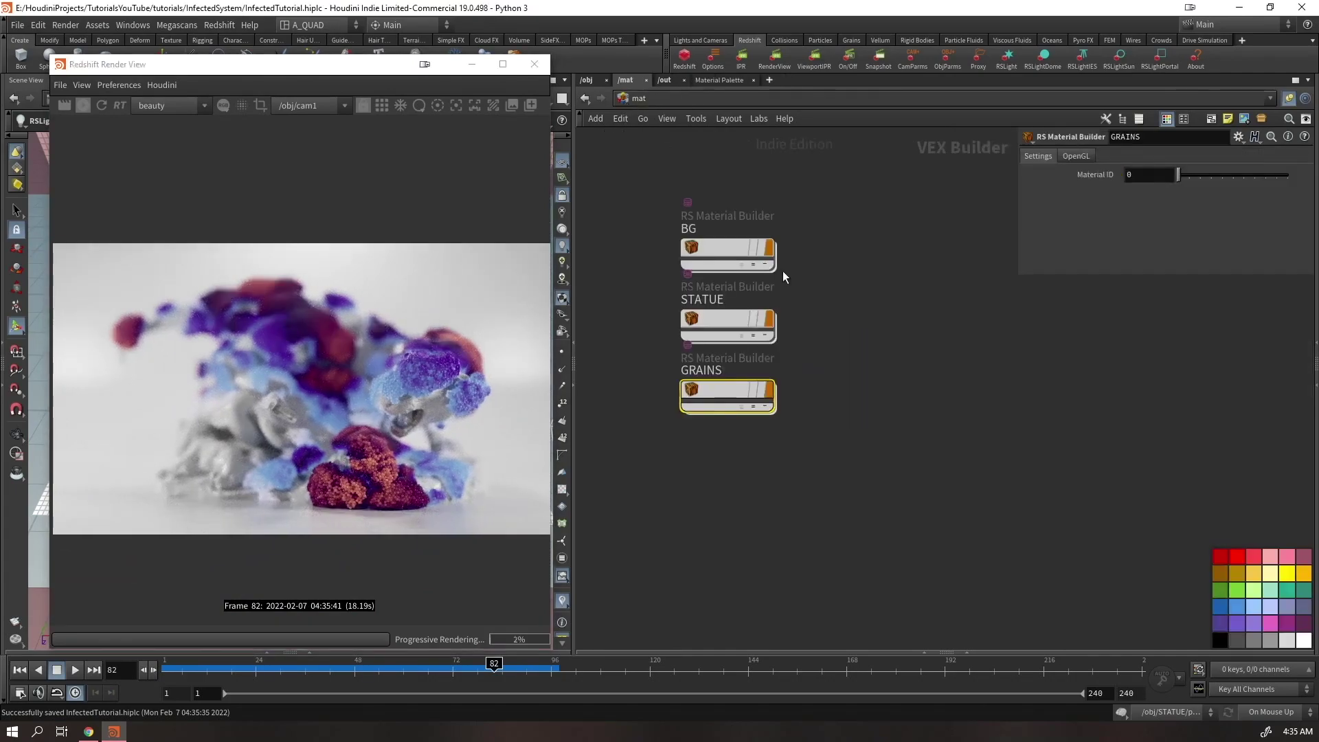
pyautogui.press('Return')
pyautogui.click(835, 354)
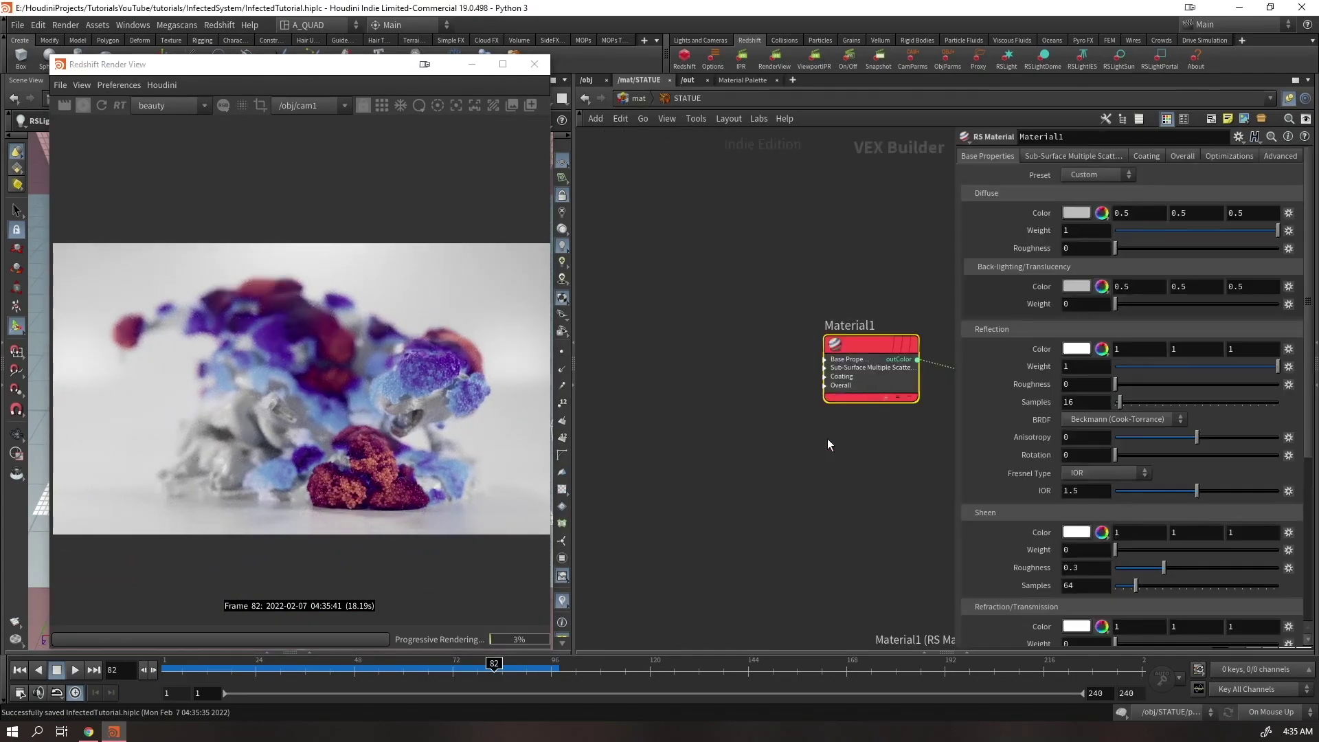
# Try the Copper preset on the statue's Material1, then undo it
pyautogui.click(1112, 176)
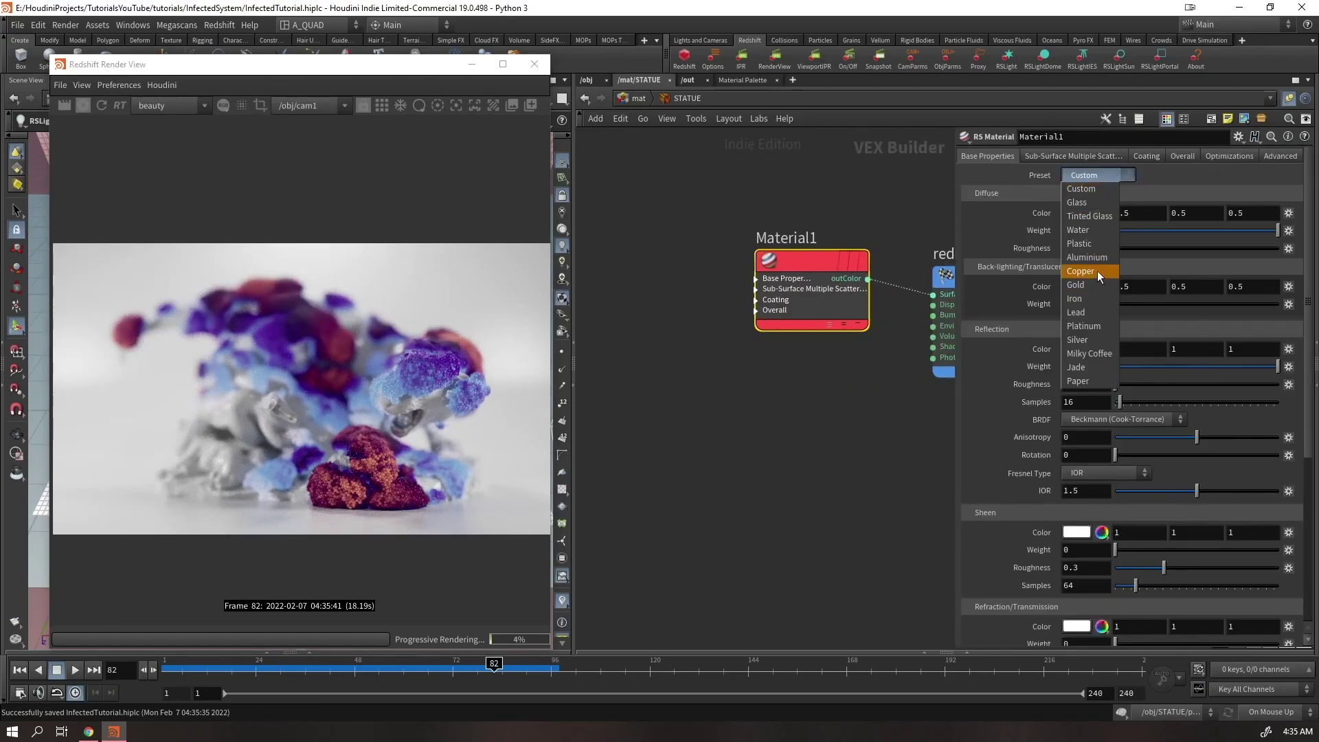
pyautogui.click(1096, 272)
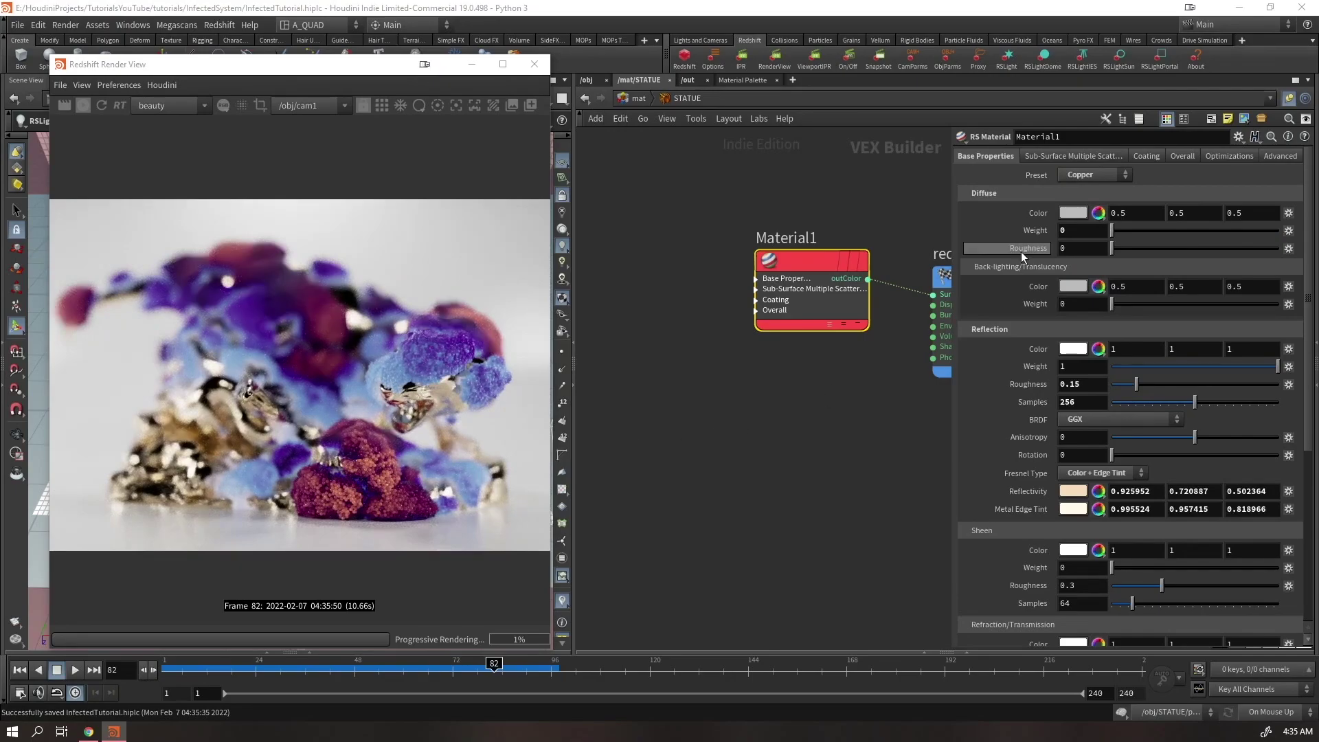
pyautogui.hotkey('ctrl', 'z')
pyautogui.click(1093, 176)
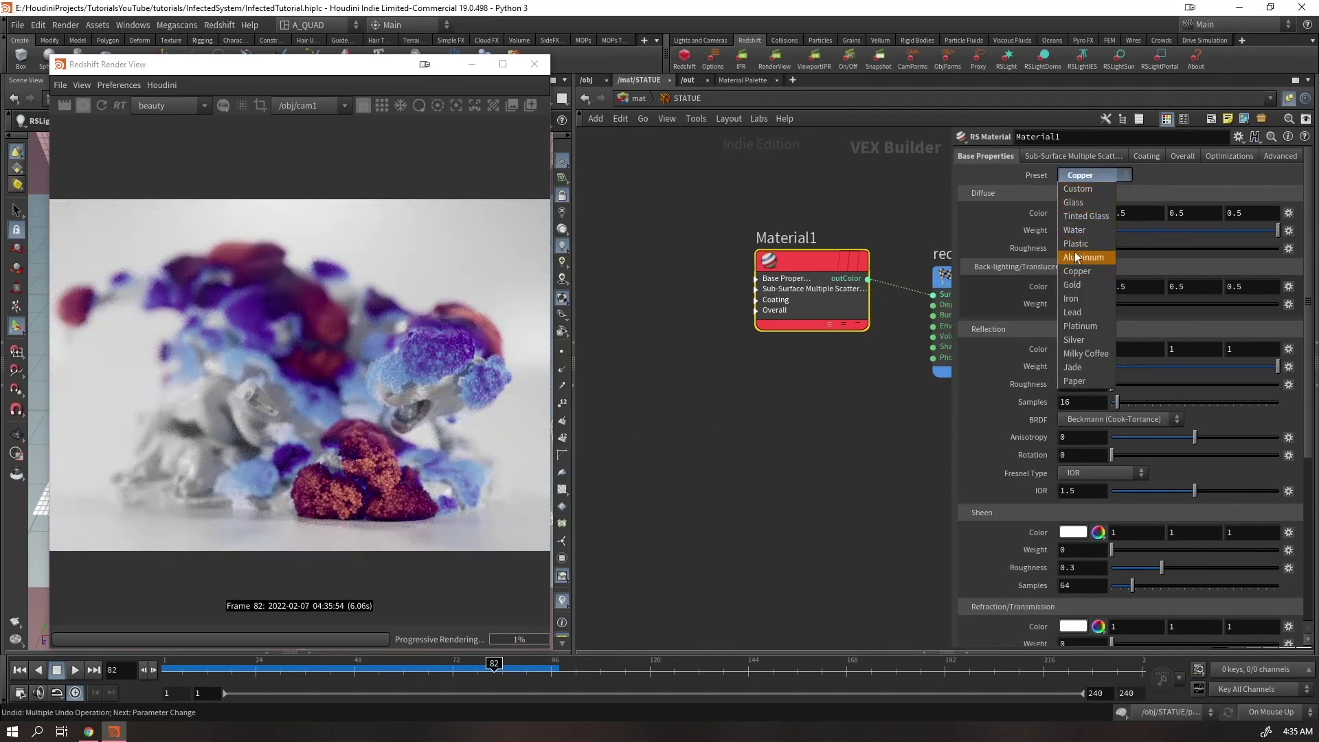
pyautogui.click(1040, 403)
# Set the statue Material1's reflection roughness to 1 and its diffuse color to dark grey at 0.05
pyautogui.click(1081, 384)
pyautogui.write('1')
pyautogui.press('Return')
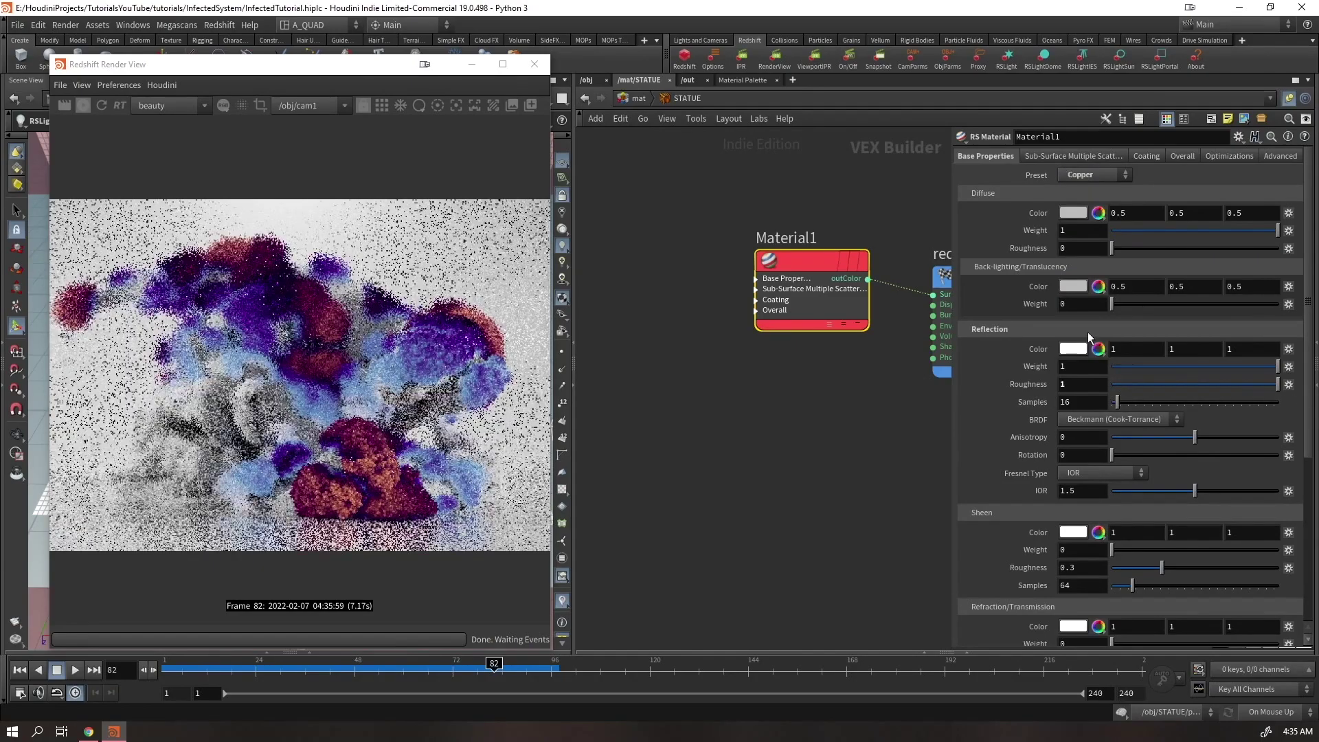
pyautogui.click(1074, 215)
pyautogui.click(1107, 184)
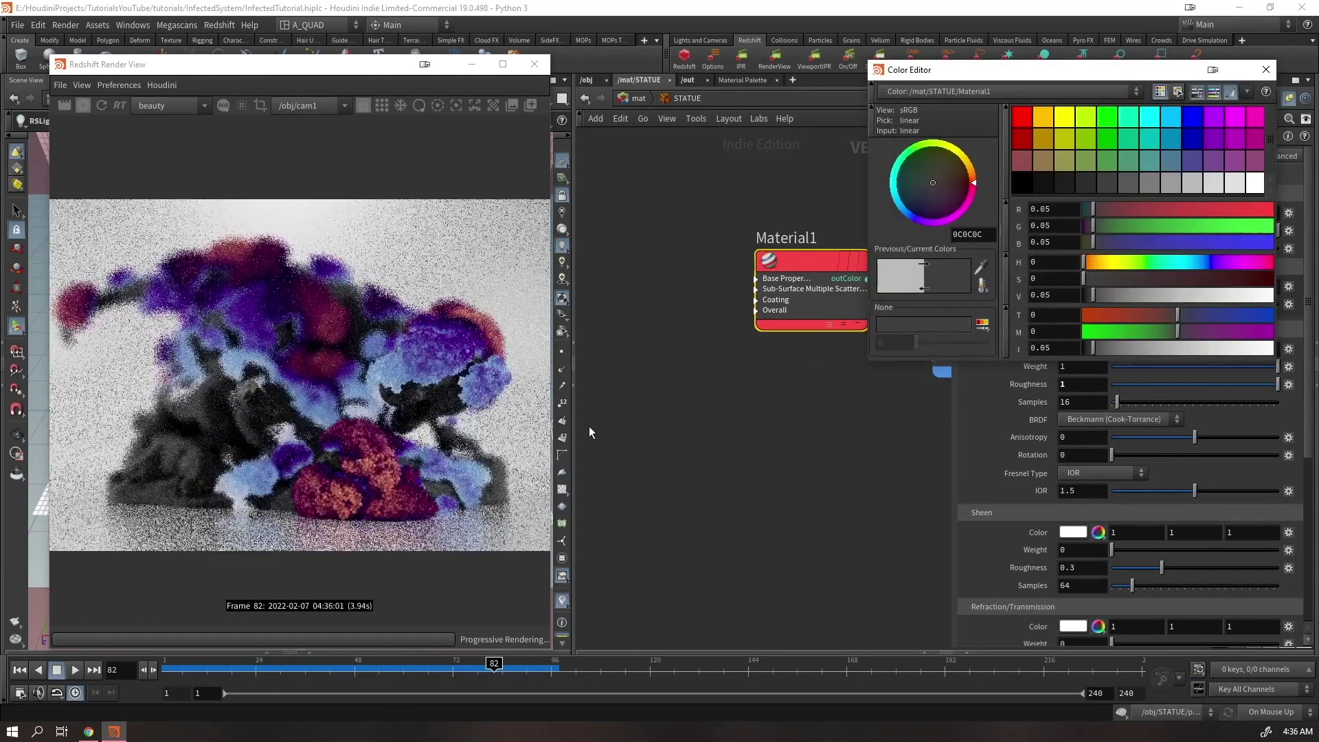
pyautogui.click(1266, 69)
# Make room beside Material1 and insert a Material Blender between it and the material output
pyautogui.moveTo(800, 263); pyautogui.dragTo(643, 222)
pyautogui.press('Tab')
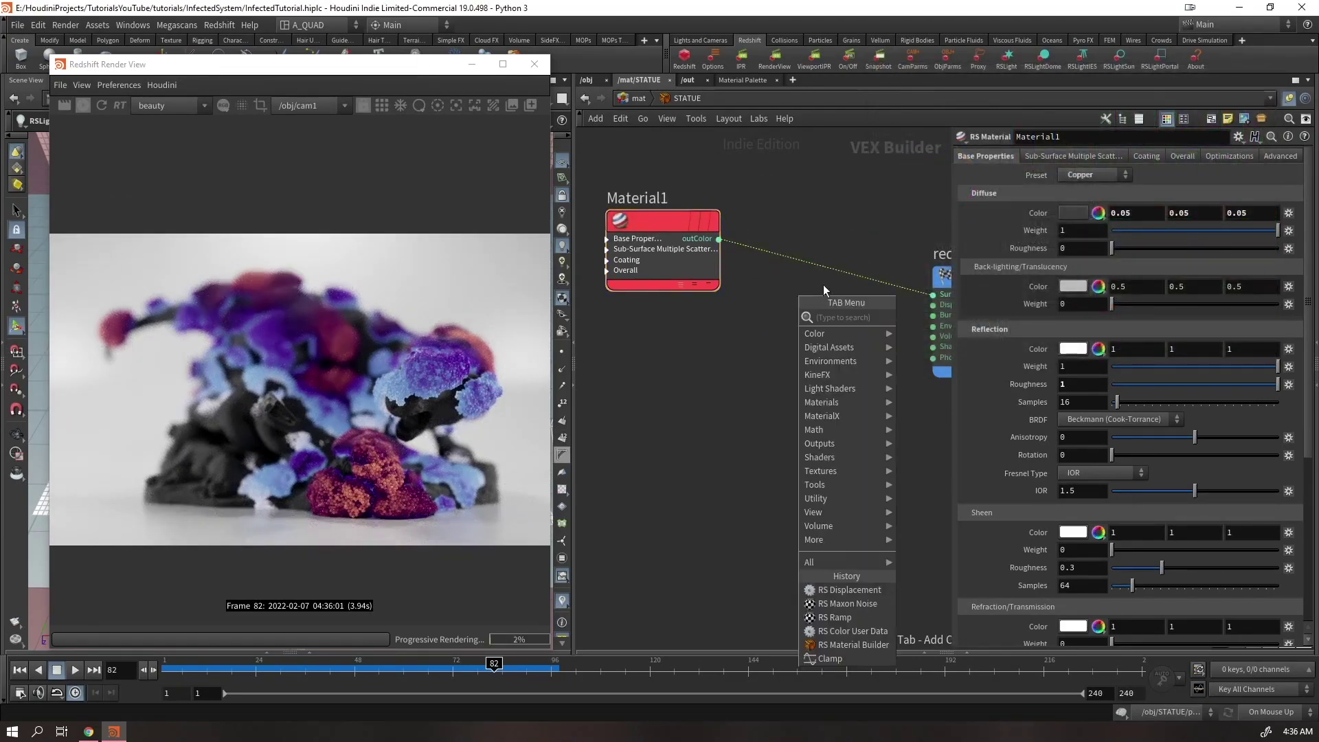
pyautogui.write('blend')
pyautogui.press('Return')
pyautogui.click(805, 314)
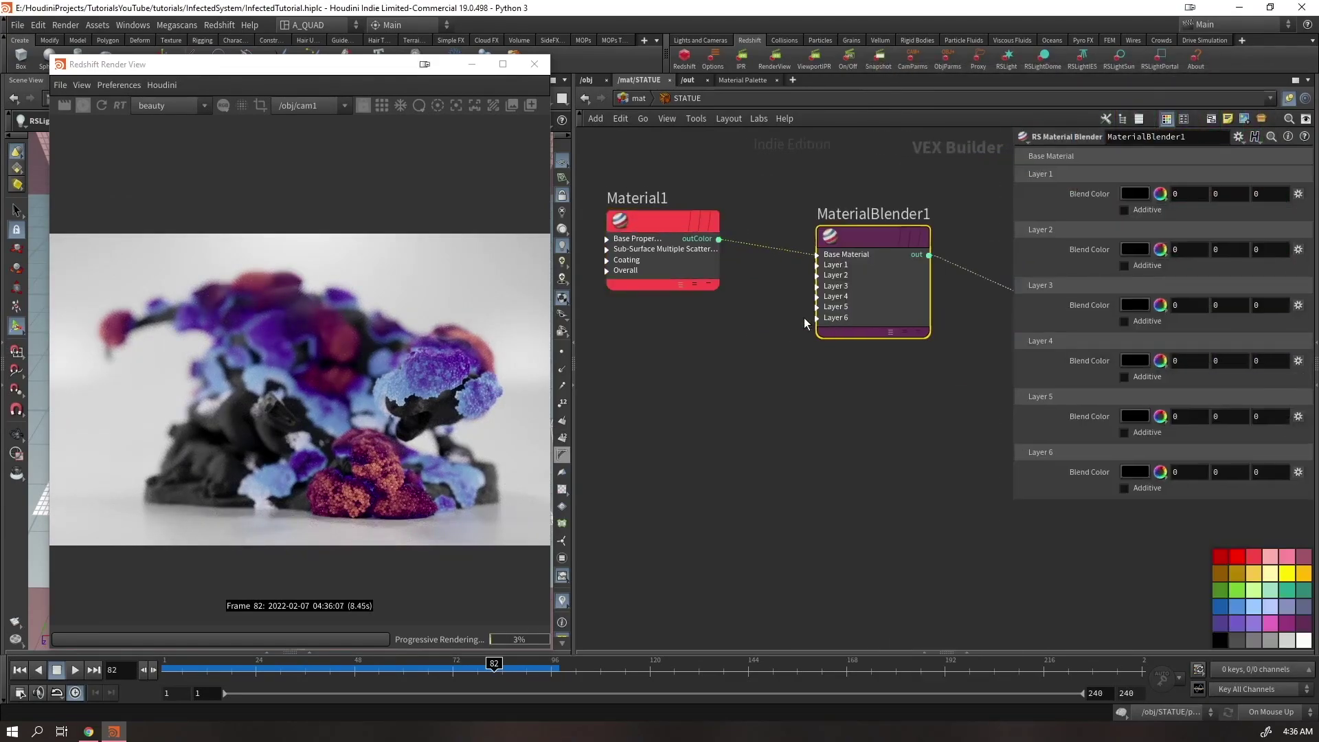
# Duplicate Material1 below the original and connect the copy to the blender's Layer 1 color input
pyautogui.click(666, 262)
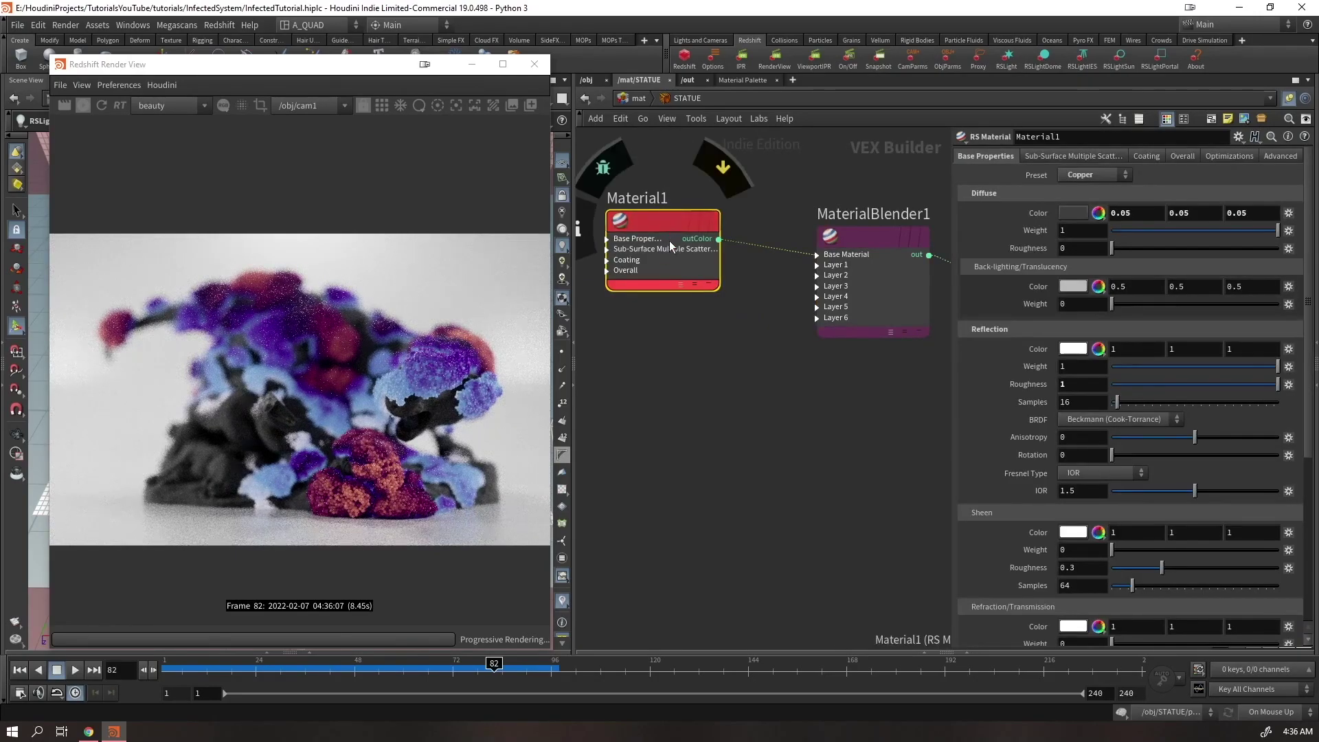
pyautogui.keyDown('alt'); pyautogui.moveTo(669, 240); pyautogui.dragTo(668, 355); pyautogui.keyUp('alt')
pyautogui.click(816, 264)
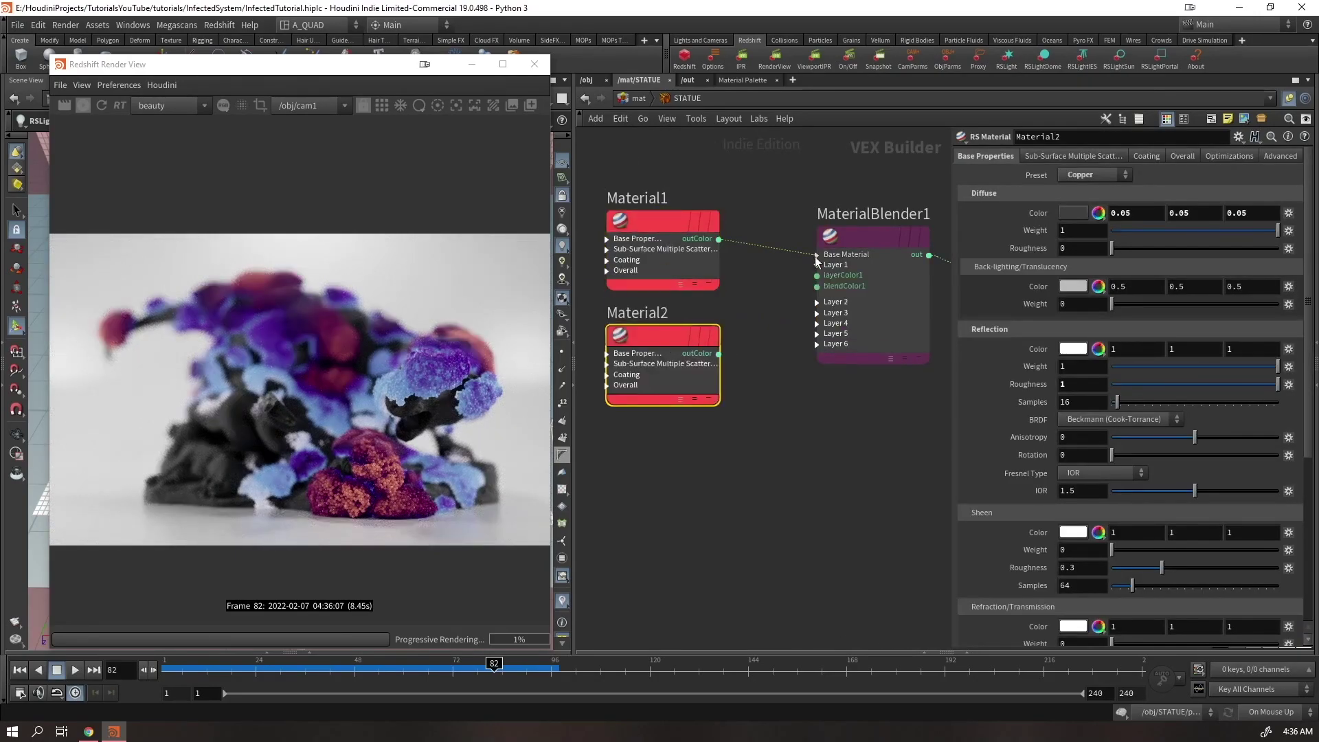
pyautogui.click(817, 254)
pyautogui.moveTo(816, 291); pyautogui.dragTo(719, 353)
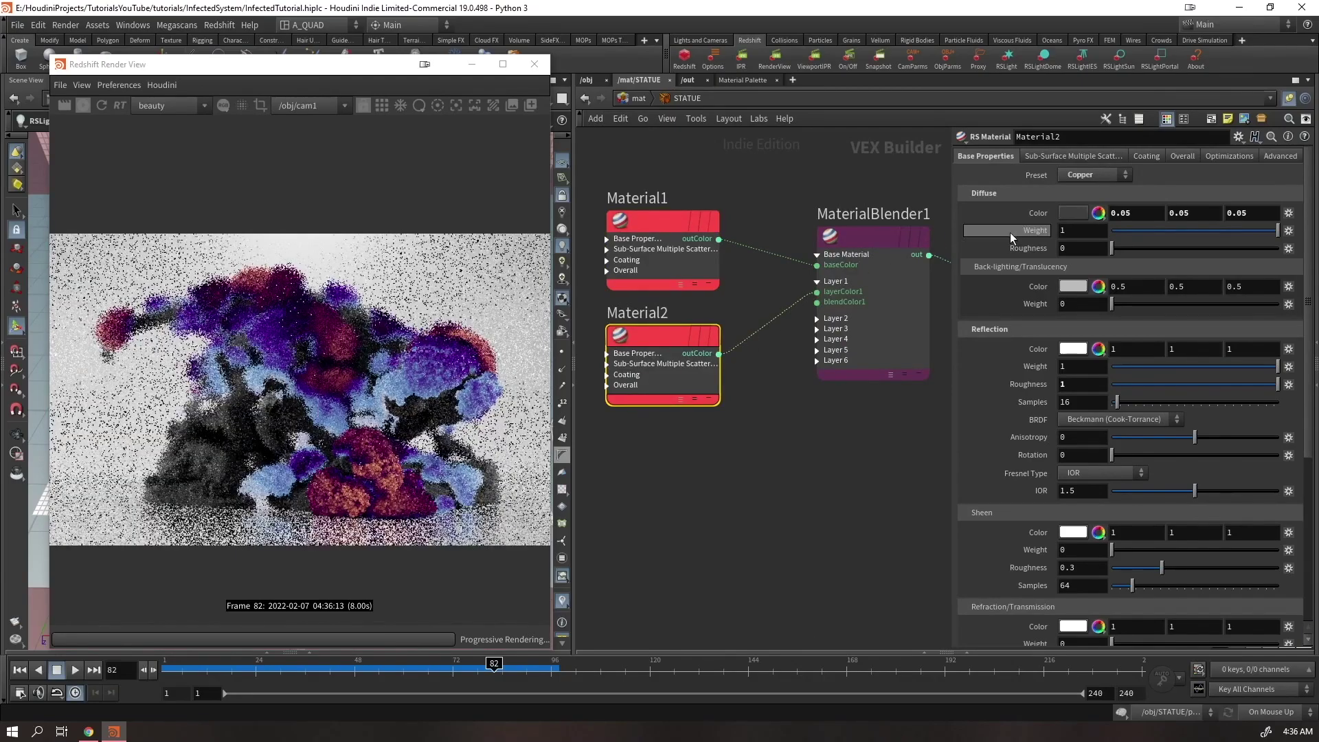
# Set Material2's diffuse color to light grey at 0.75
pyautogui.click(1097, 213)
pyautogui.click(1234, 183)
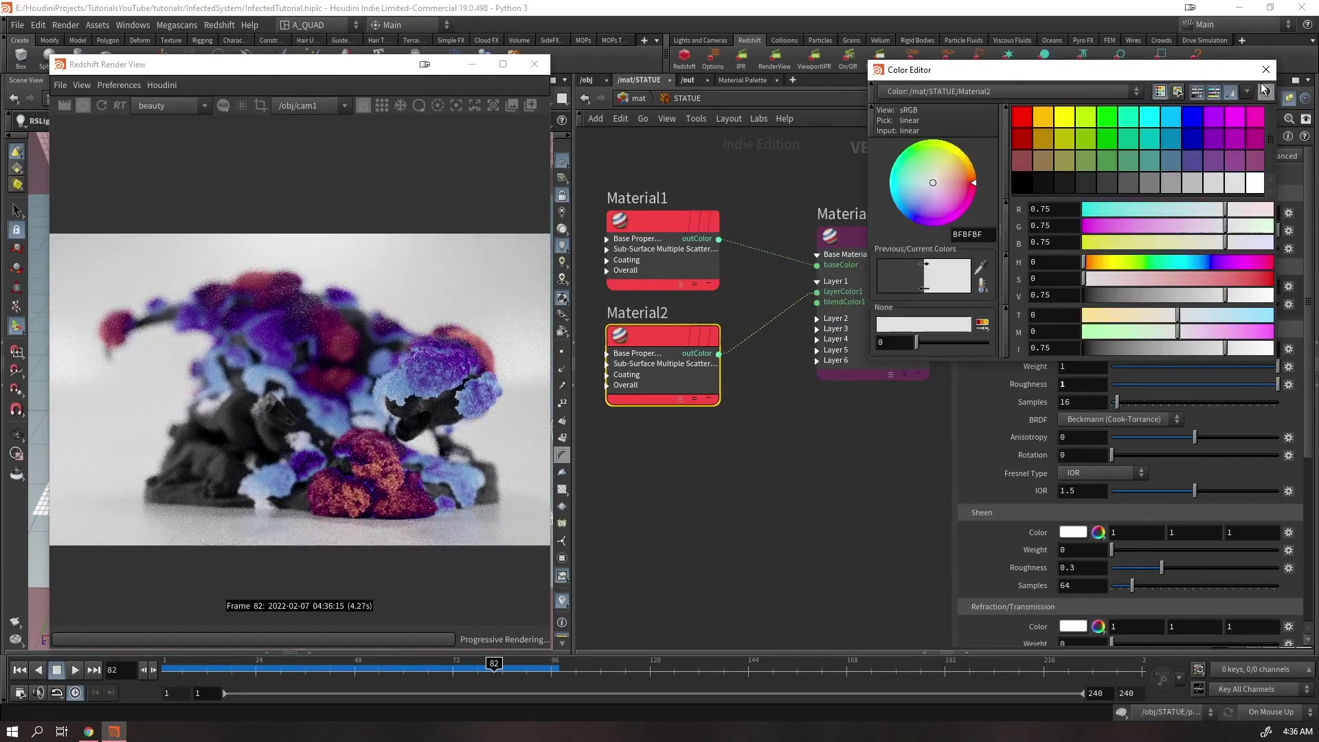
pyautogui.click(1266, 70)
# Add a Maxon Noise node wired into the blender's Layer 1 blend color input
pyautogui.click(817, 302)
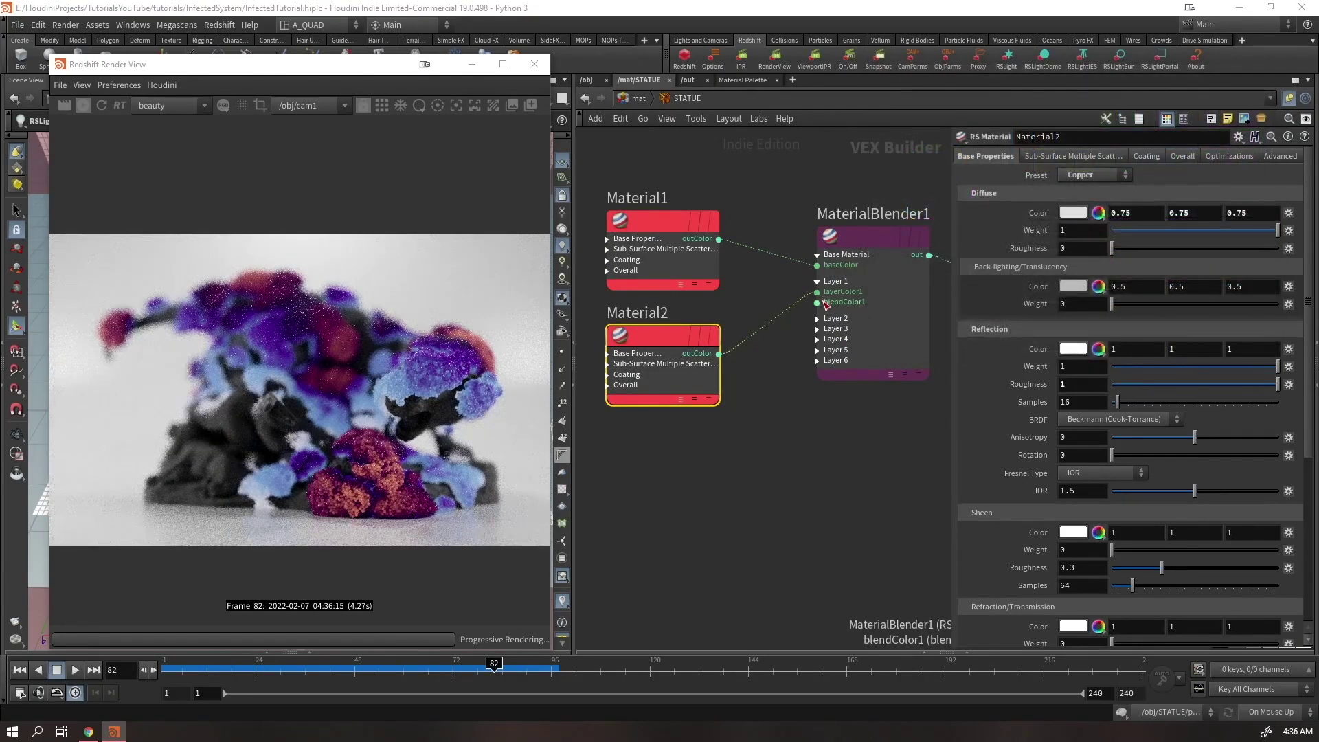
pyautogui.click(739, 493)
pyautogui.write('maxon')
pyautogui.press('Return')
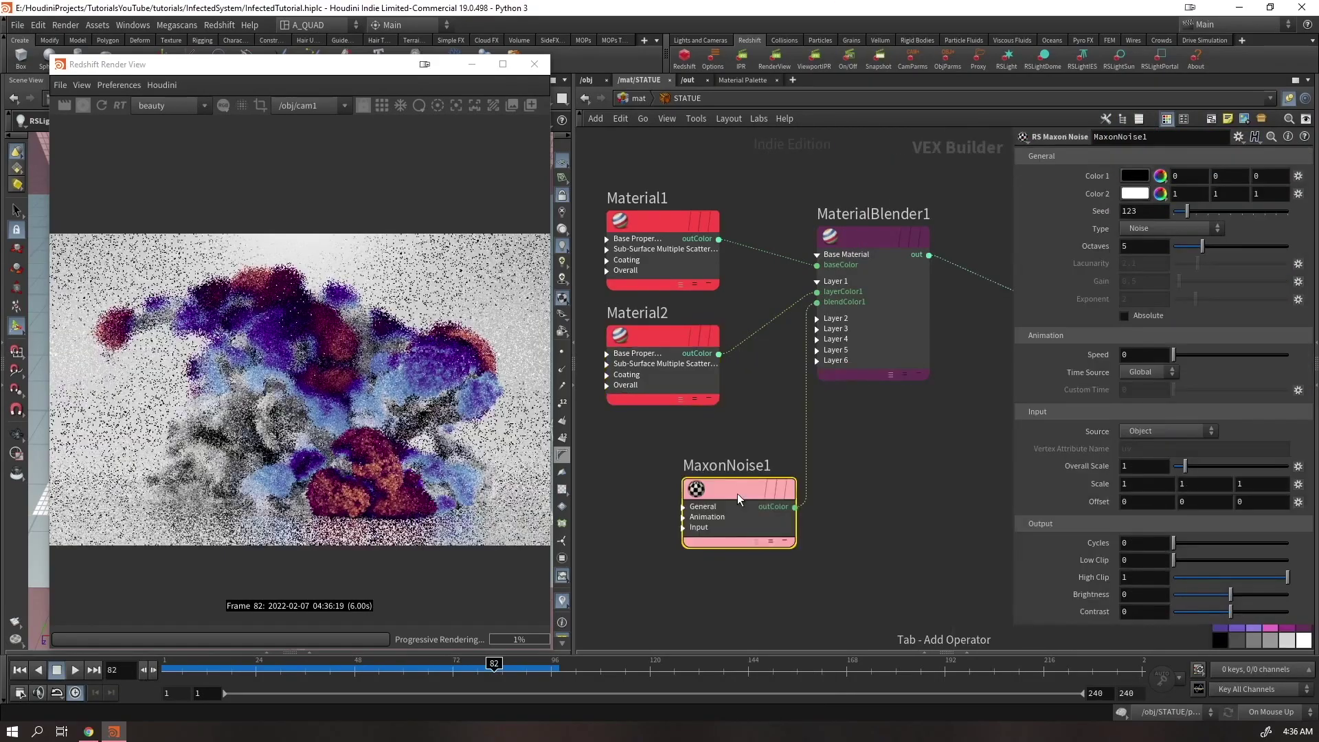
# Change the Maxon Noise type to Buya, align the node beneath Material2 and check the statue's render up close
pyautogui.click(1156, 227)
pyautogui.click(1152, 274)
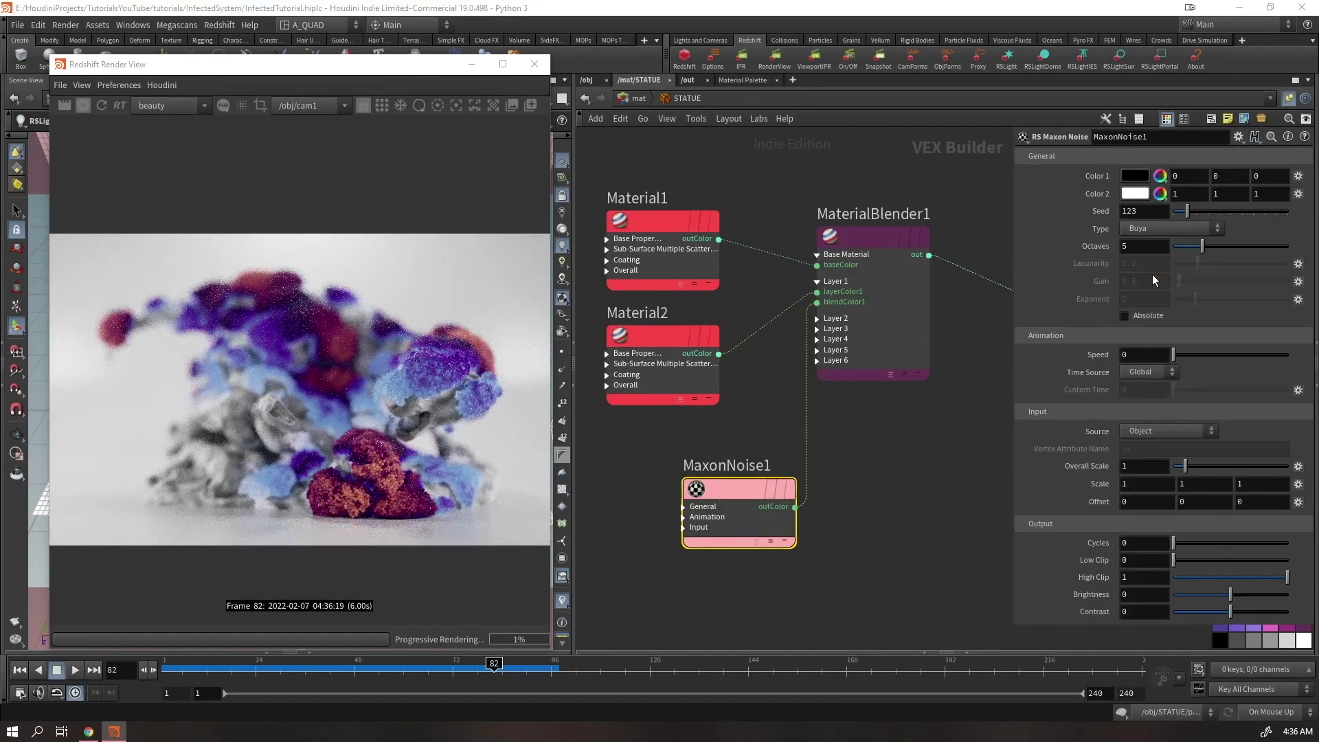
pyautogui.moveTo(732, 484); pyautogui.dragTo(655, 465)
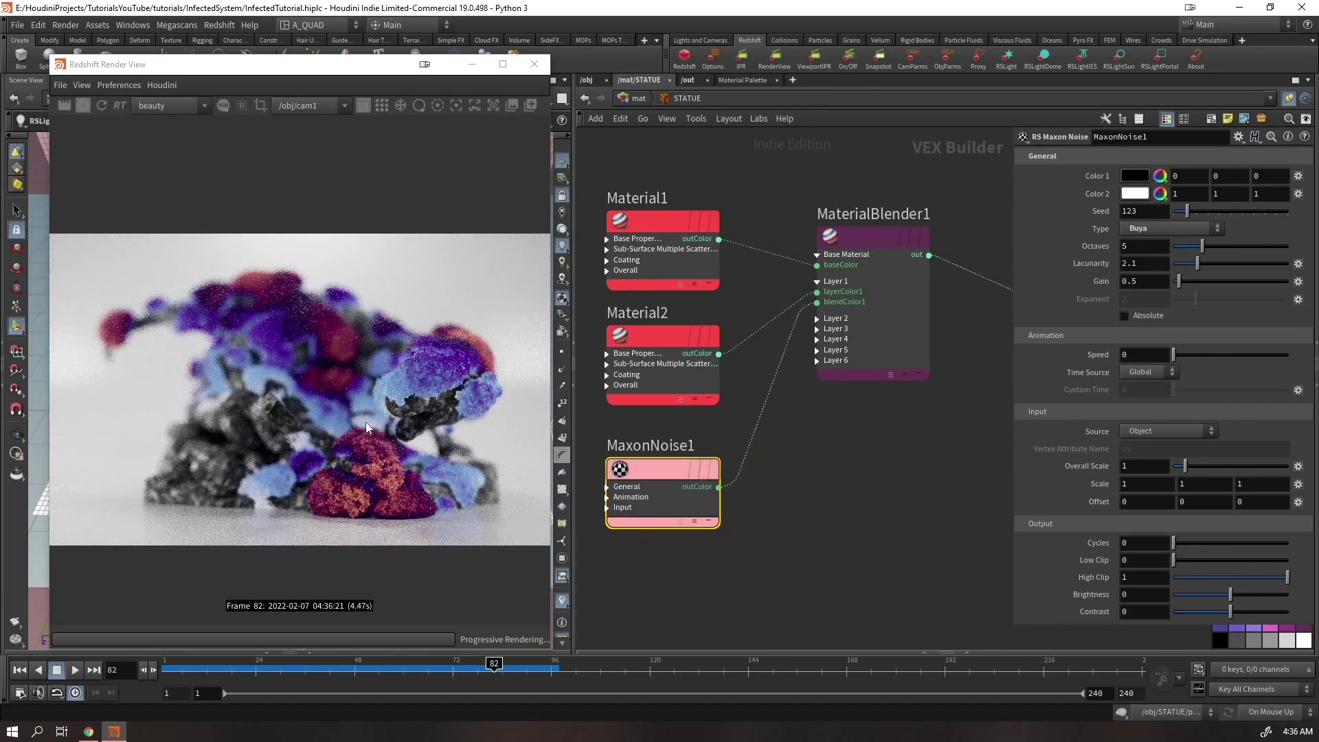
pyautogui.scroll(5, 366, 427)
pyautogui.scroll(-2, 426, 407)
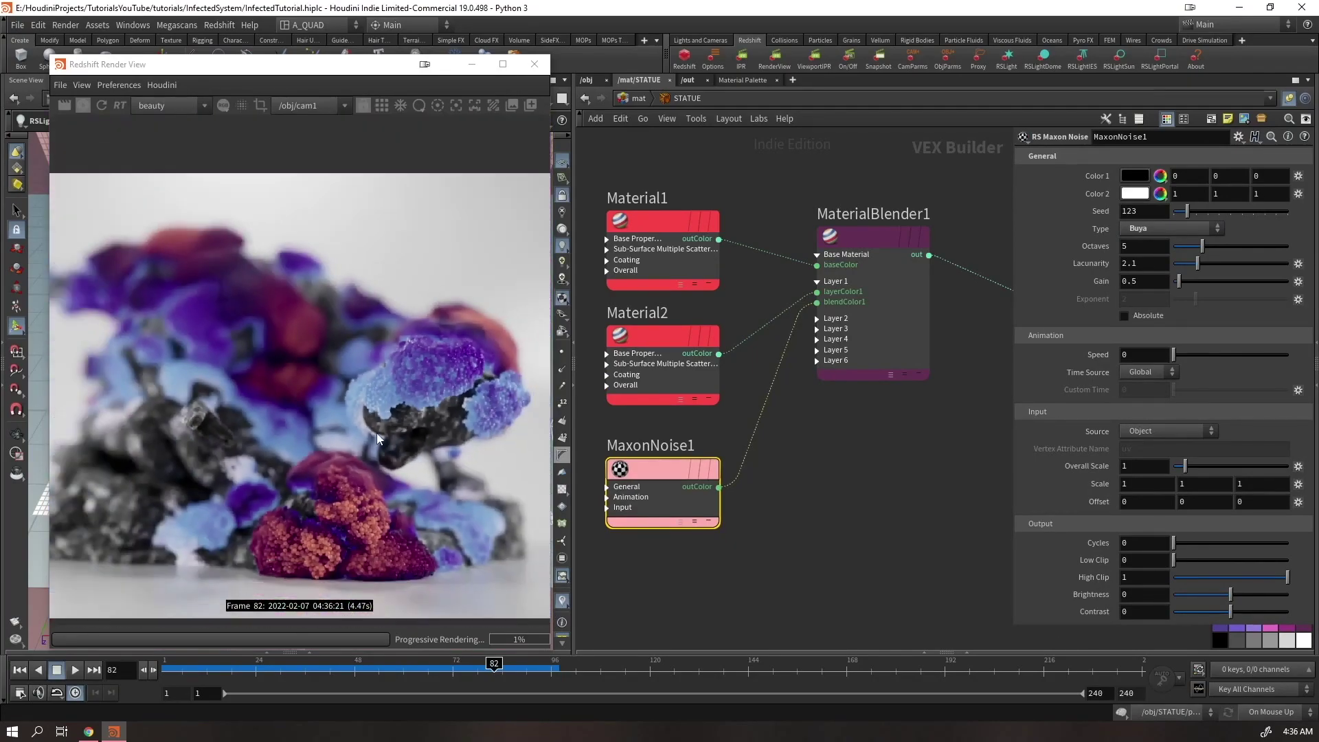
pyautogui.scroll(-2, 335, 469)
pyautogui.scroll(1, 272, 447)
pyautogui.scroll(-1, 261, 417)
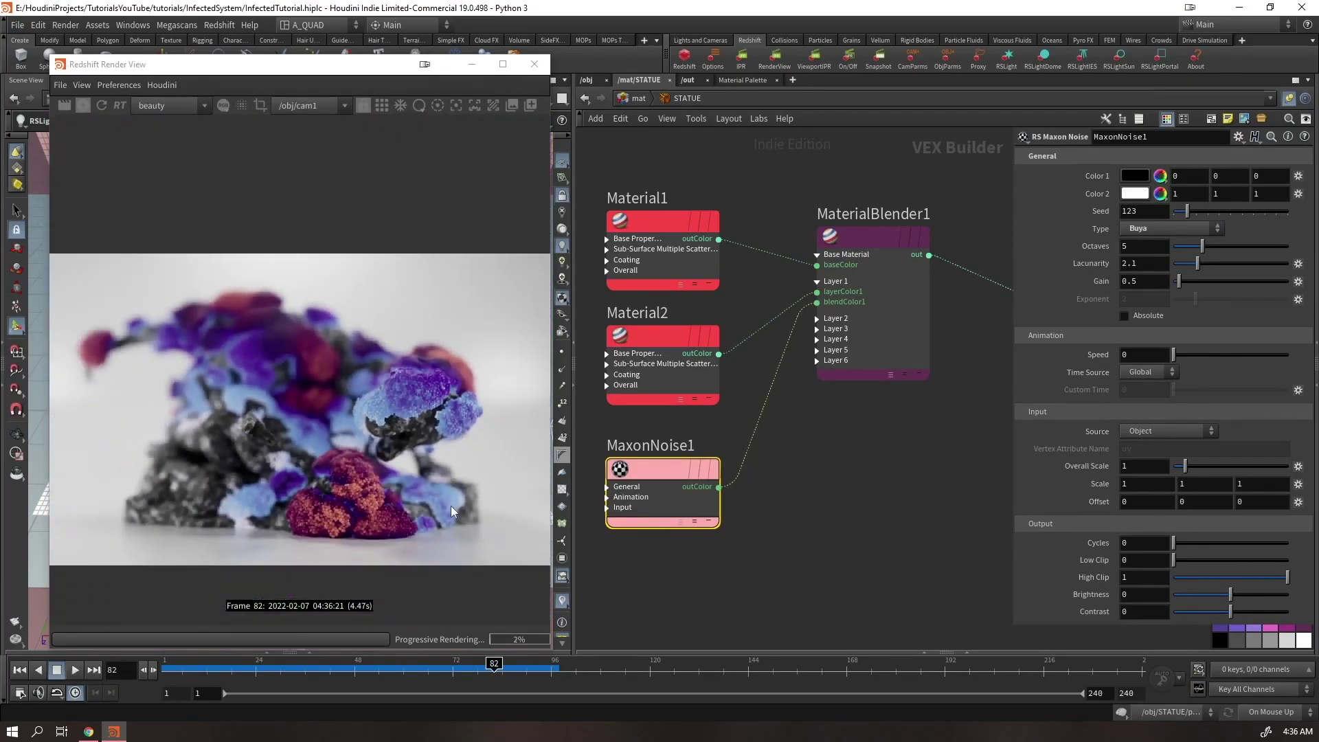
# Add a Redshift Displacement node with its Texture input fed by the Maxon Noise color output
pyautogui.click(719, 486)
pyautogui.press('Tab')
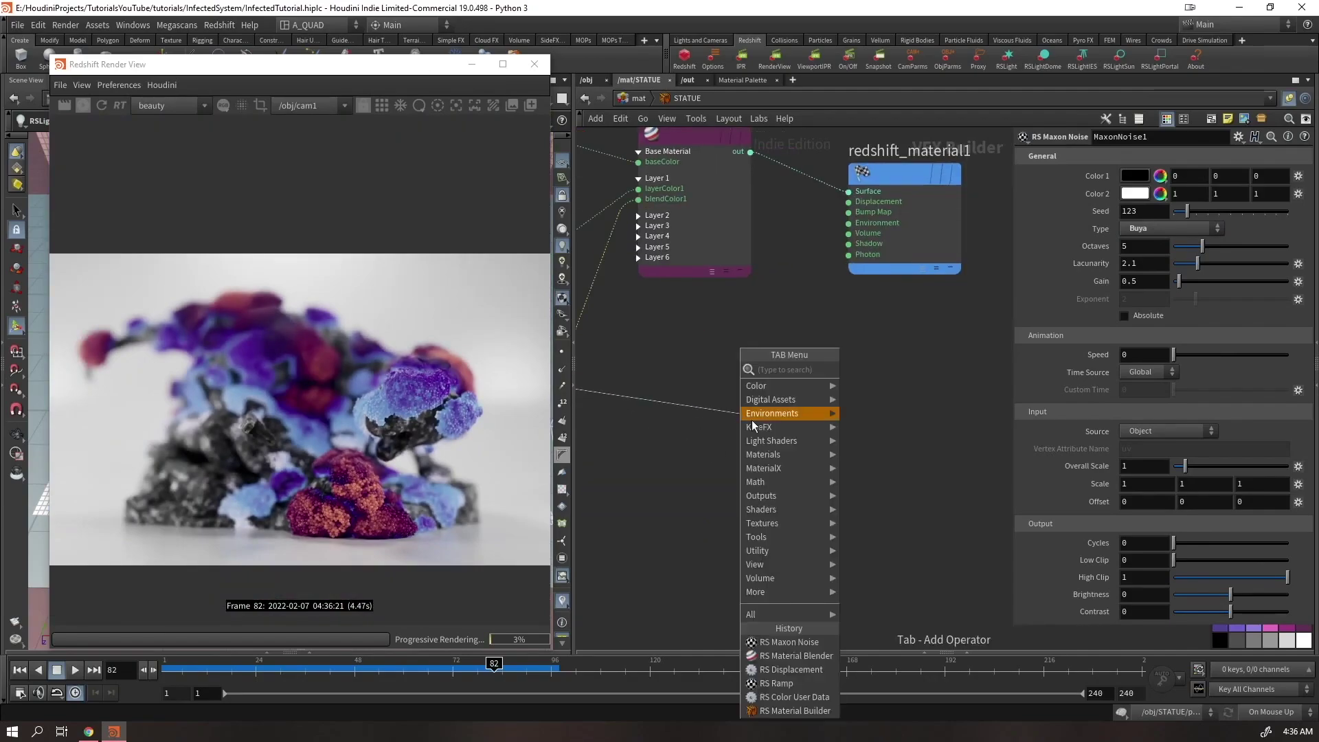
pyautogui.write('dis')
pyautogui.press('Return')
pyautogui.click(735, 446)
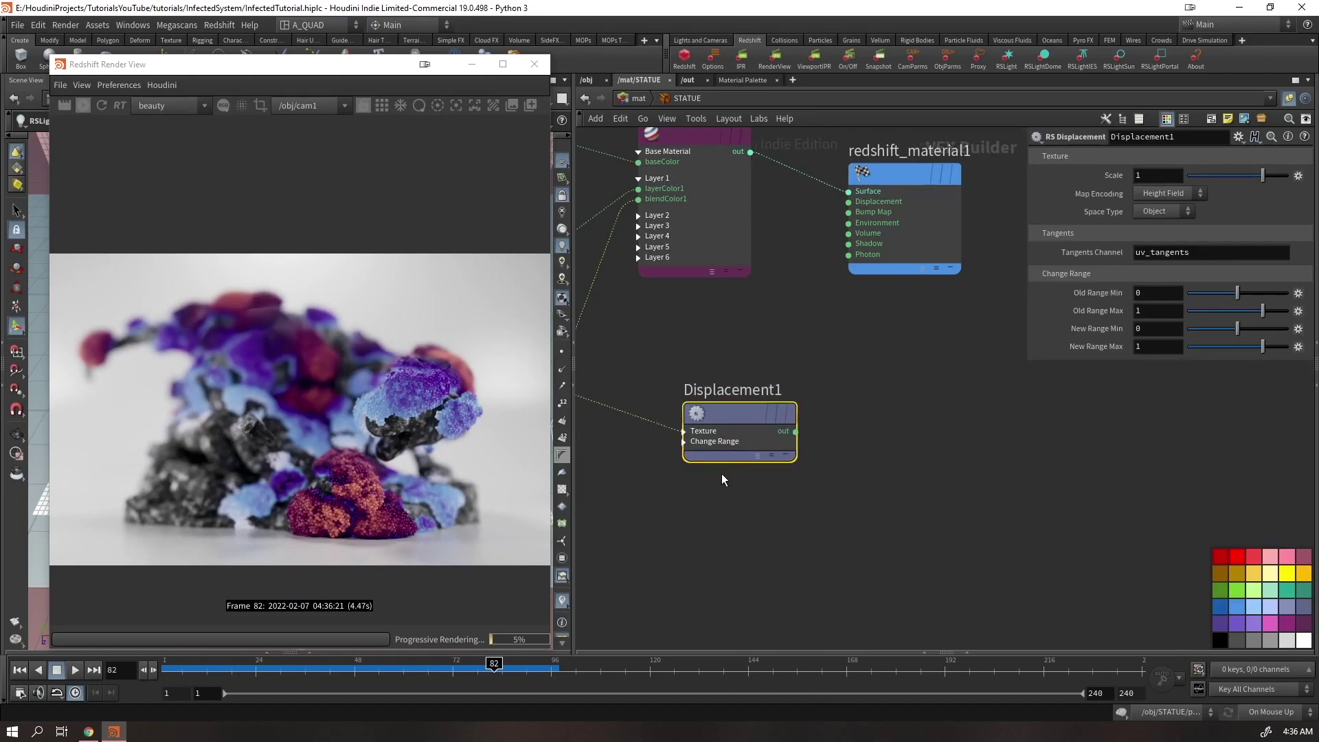
# Set the displacement scale to 0.005 and connect the node to the Displacement input of redshift_material1
pyautogui.doubleClick(1168, 177)
pyautogui.write('0.005')
pyautogui.press('Return')
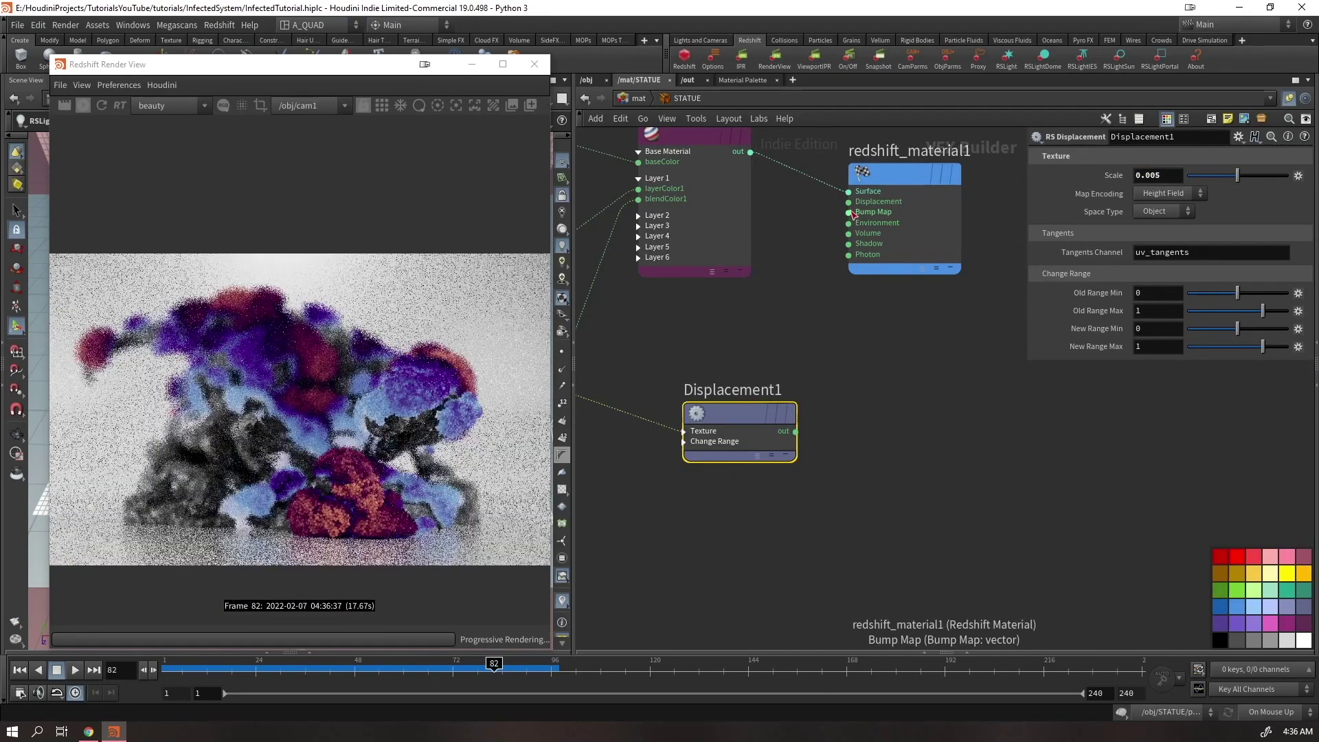
pyautogui.moveTo(849, 202); pyautogui.dragTo(795, 431)
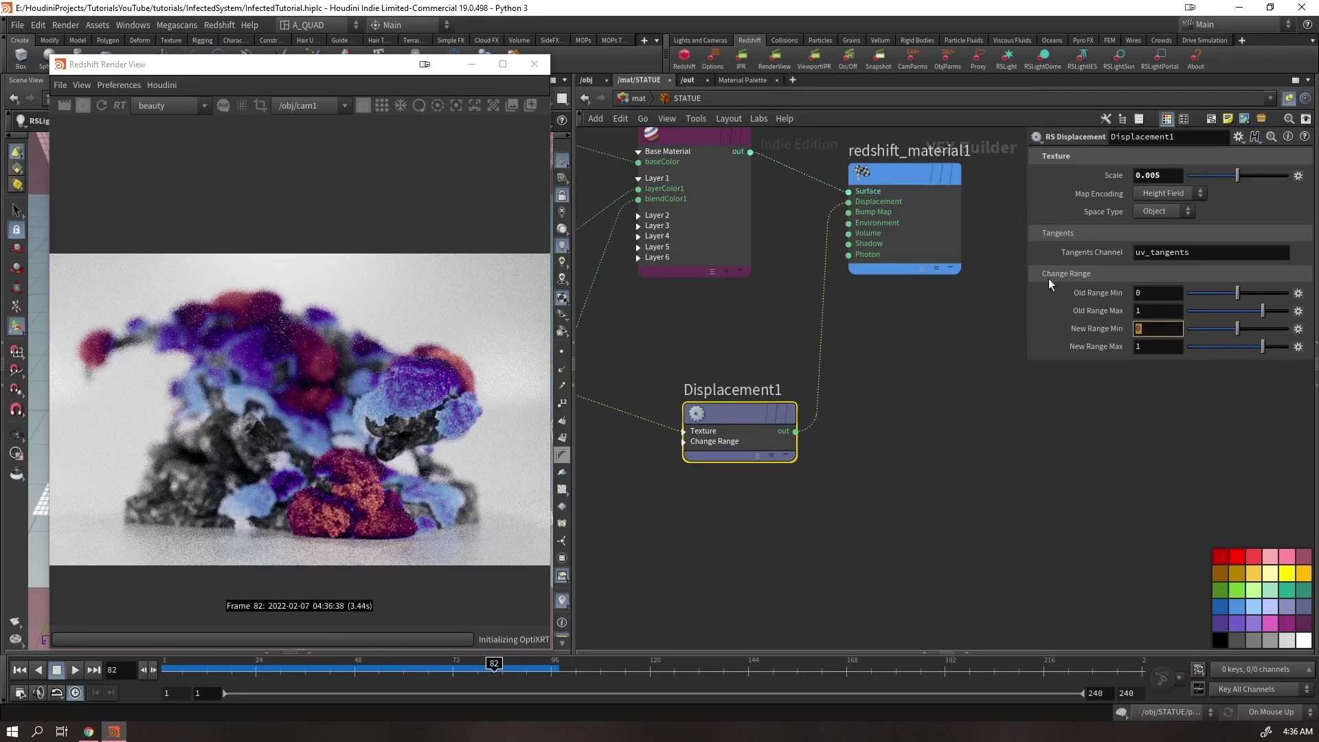
# Set the displacement's new range to -0.5 minimum and 0.5 maximum, and align the node beneath the material blender
pyautogui.write('-0.5')
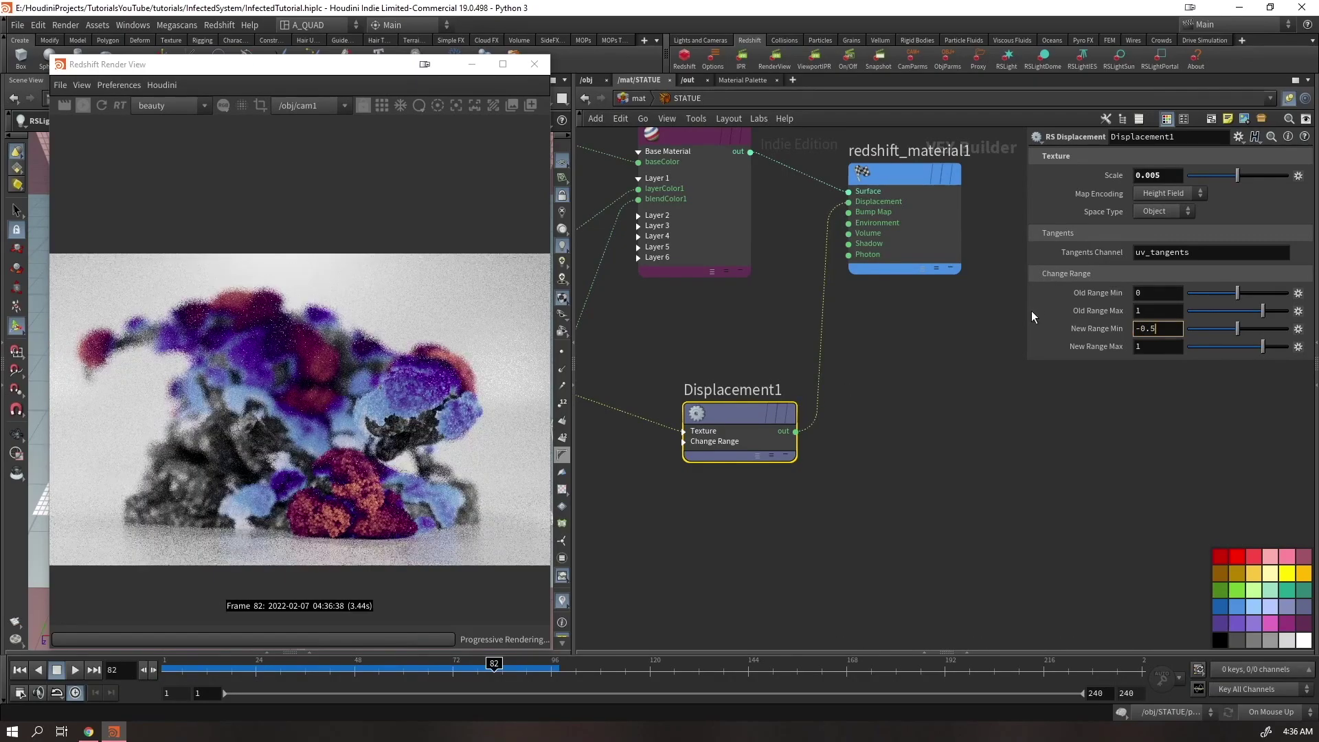
pyautogui.press('Tab')
pyautogui.write('0.5')
pyautogui.press('Return')
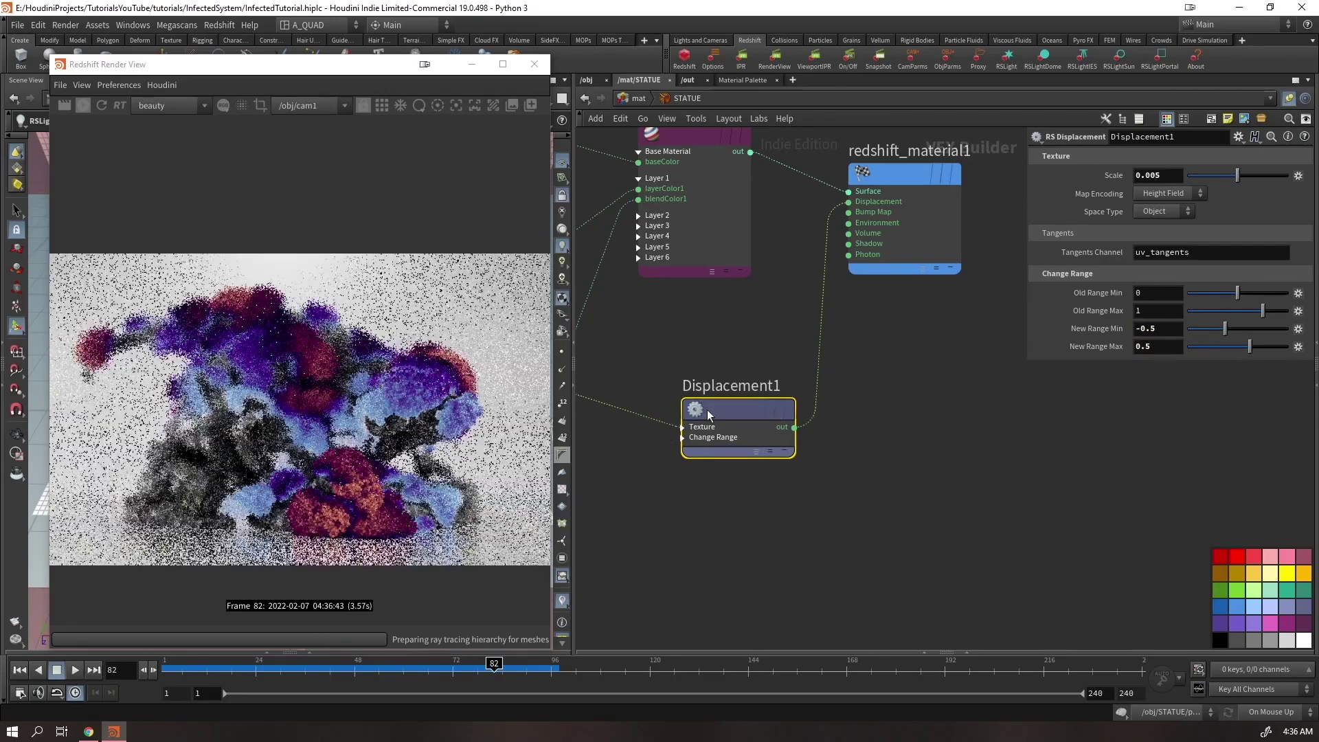
pyautogui.moveTo(714, 413); pyautogui.dragTo(672, 402)
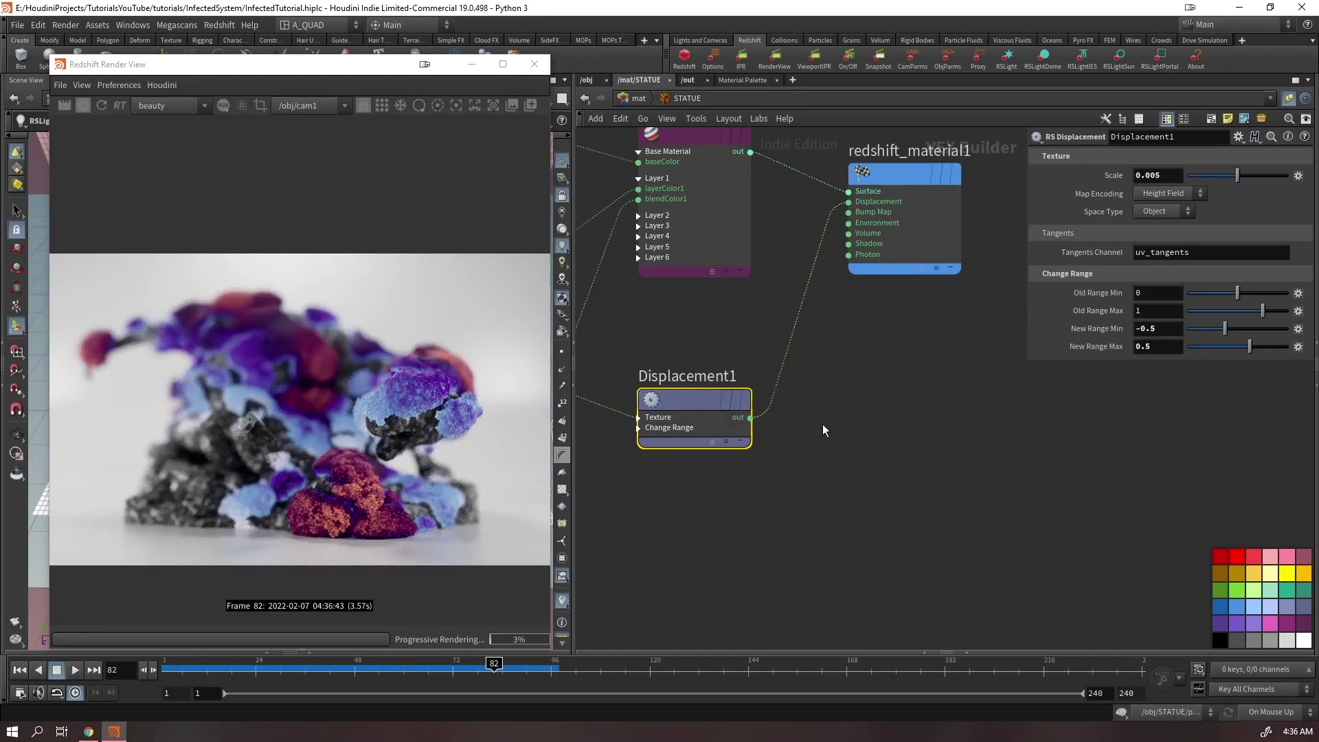
# Lower the emission weight of Material1 in the GRAINS material to 0.5
pyautogui.click(637, 98)
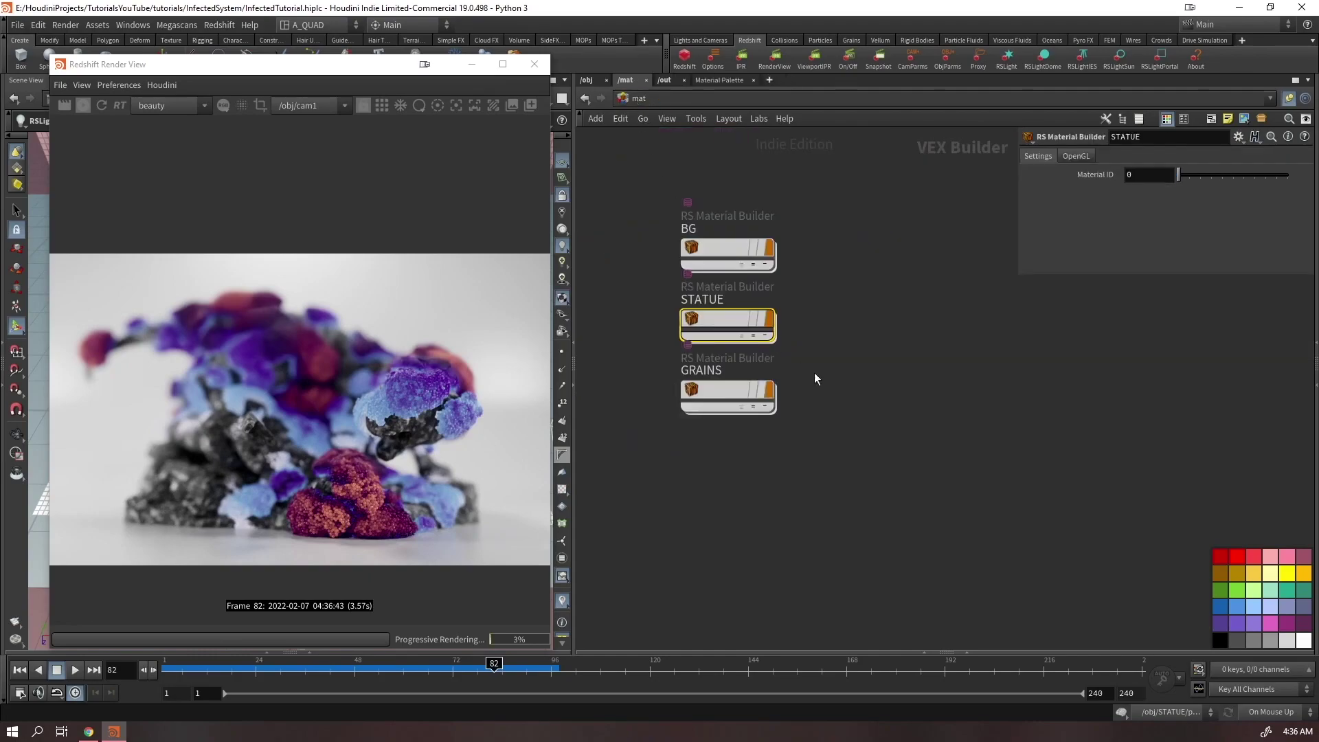
pyautogui.scroll(2, 261, 492)
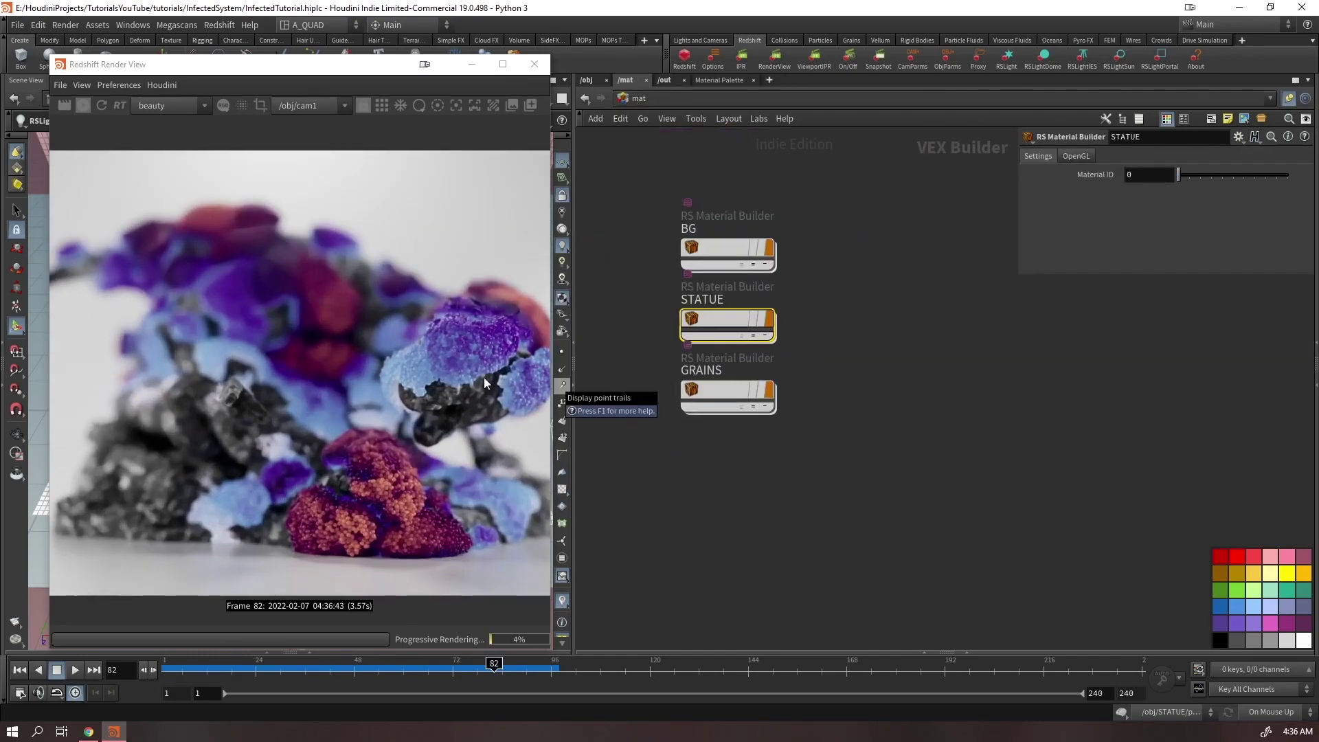
pyautogui.scroll(3, 431, 402)
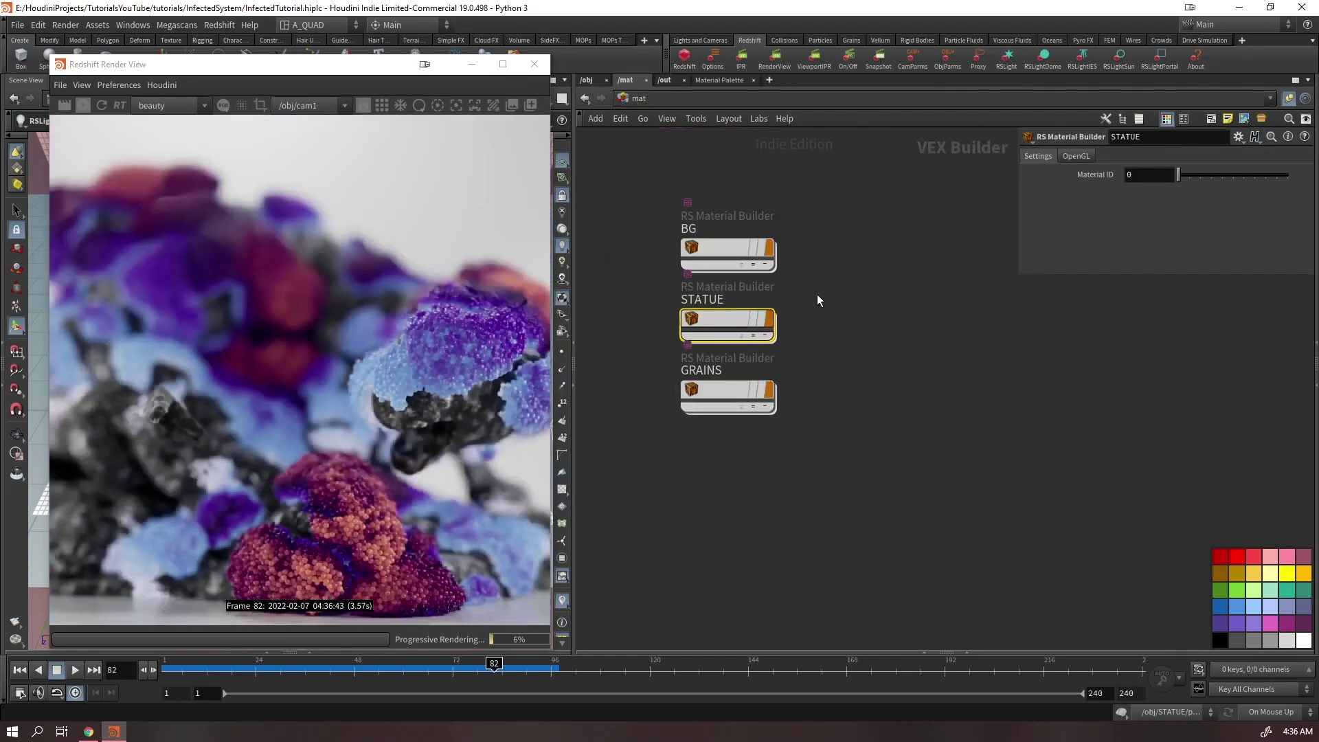
pyautogui.doubleClick(763, 391)
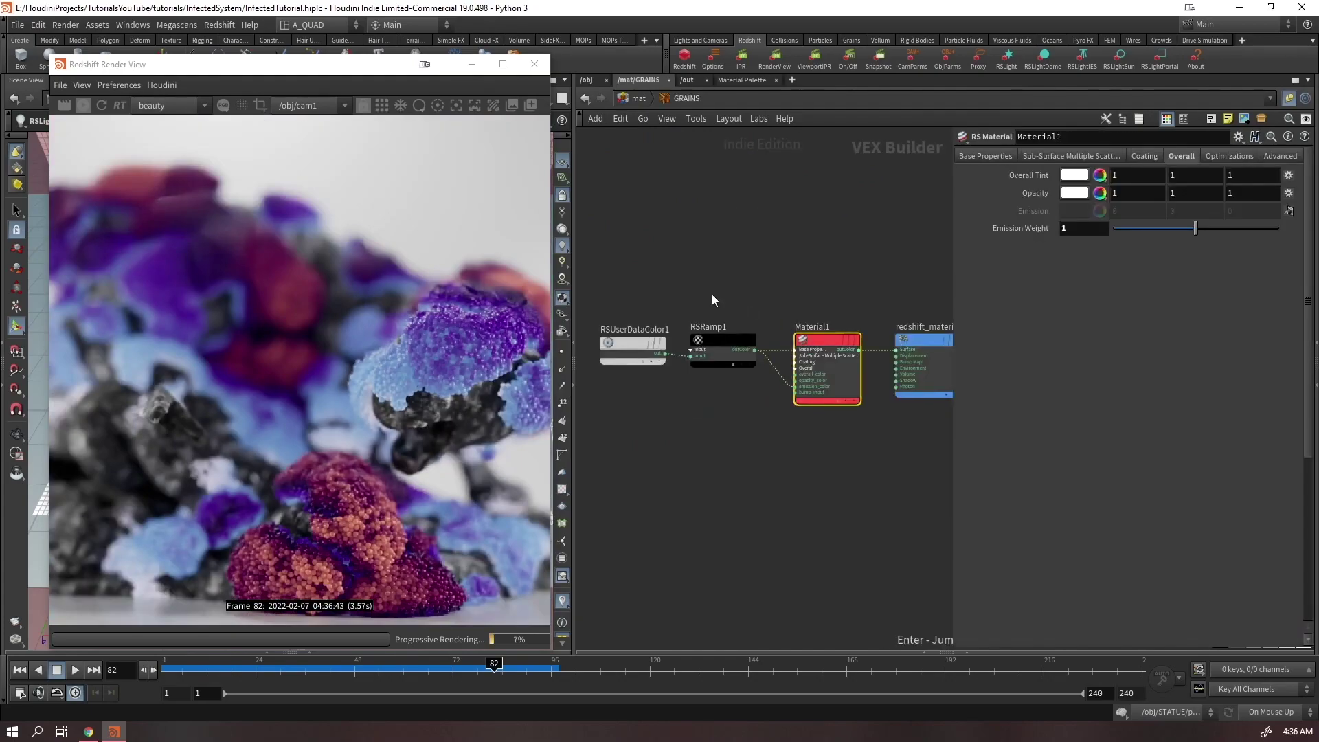
pyautogui.click(718, 359)
pyautogui.press('Down')
pyautogui.write('.5')
pyautogui.press('Return')
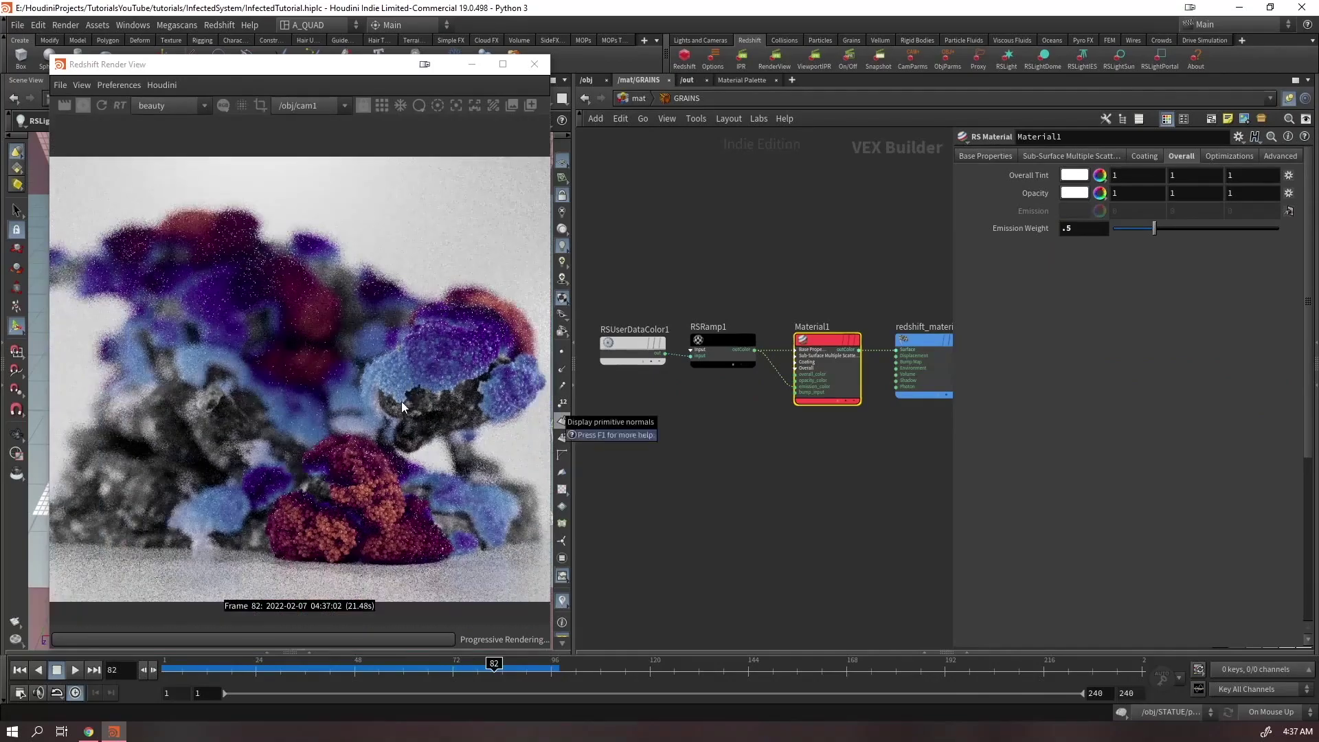
# Enlarge and reposition the Redshift render view to examine the displaced statue and the grains in the whole frame
pyautogui.moveTo(552, 88); pyautogui.dragTo(825, 88)
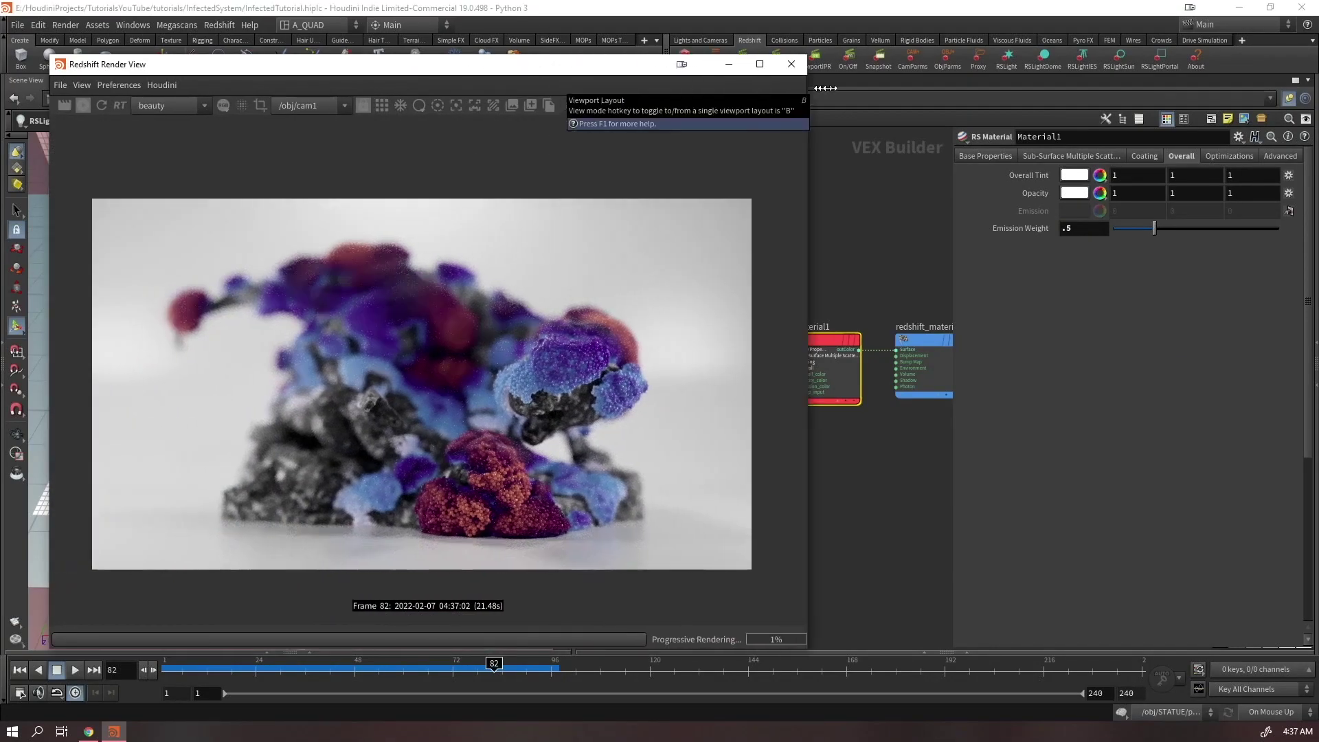
pyautogui.scroll(3, 452, 421)
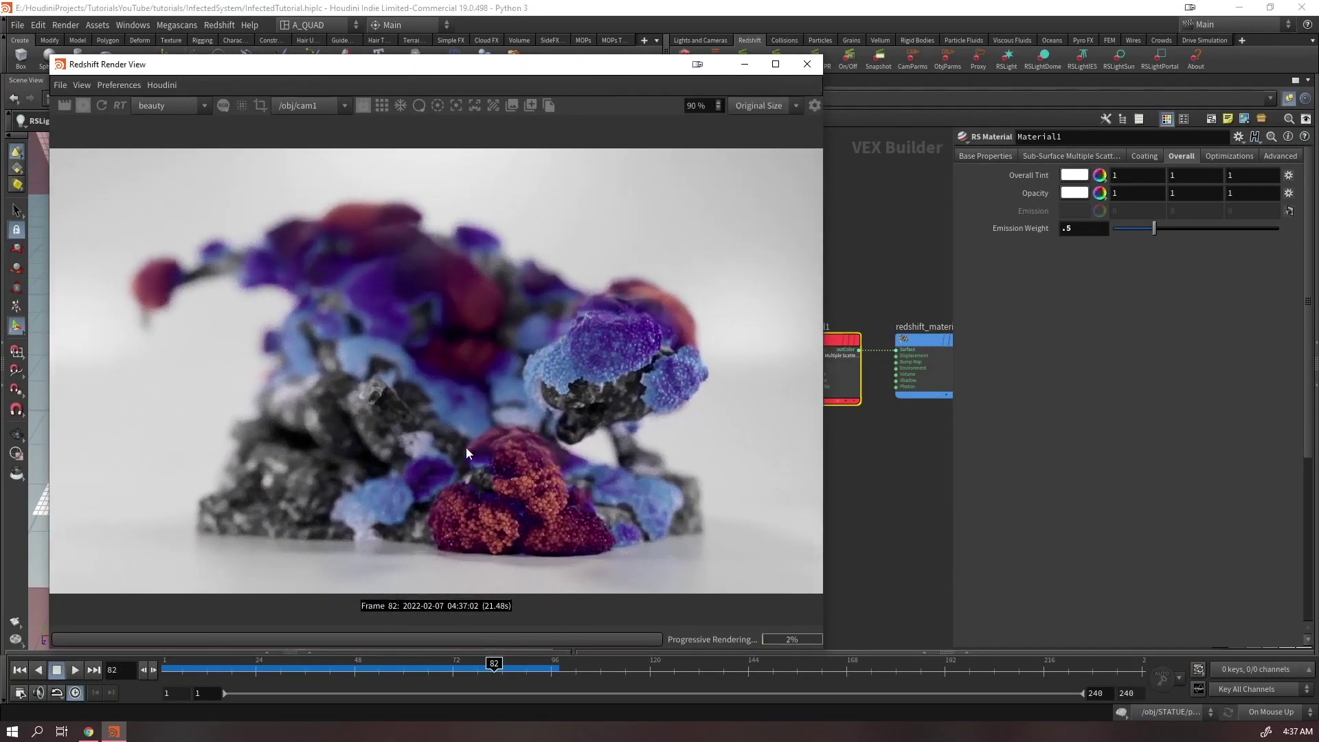
pyautogui.scroll(-1, 481, 448)
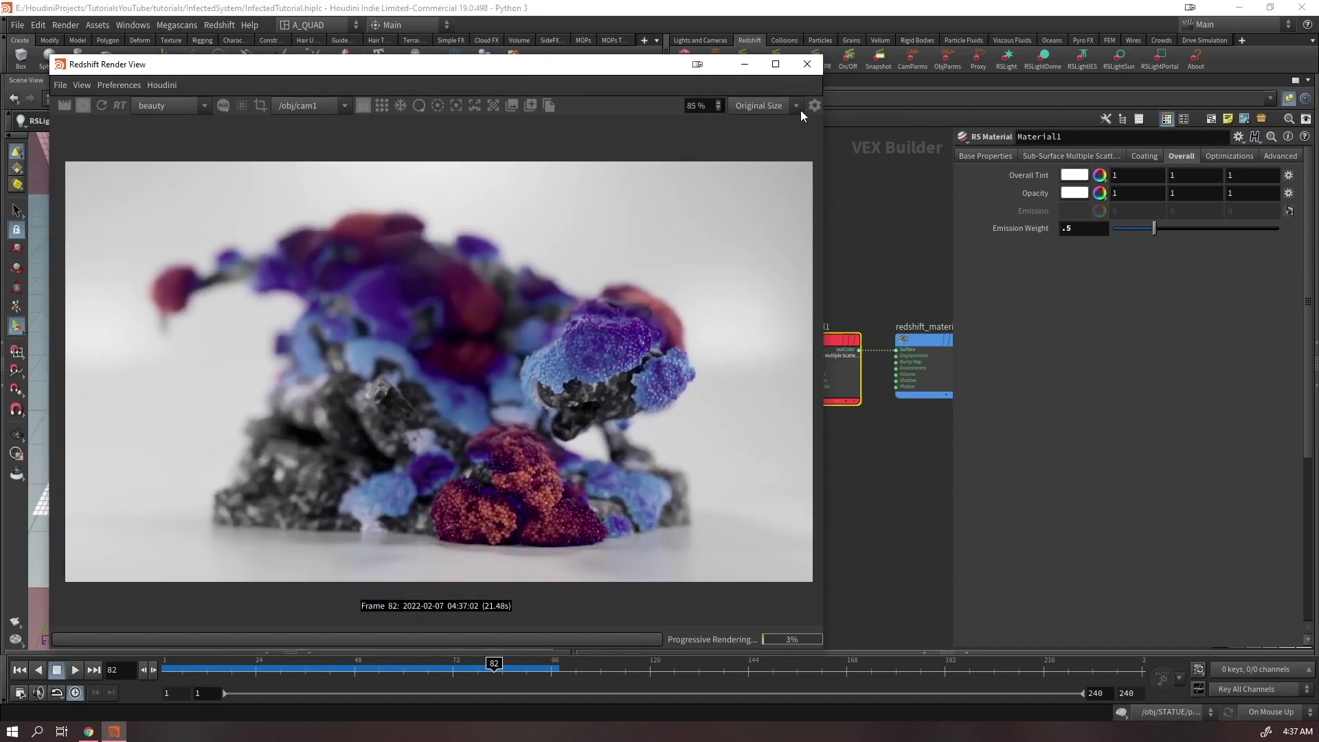
pyautogui.moveTo(830, 108); pyautogui.dragTo(810, 108)
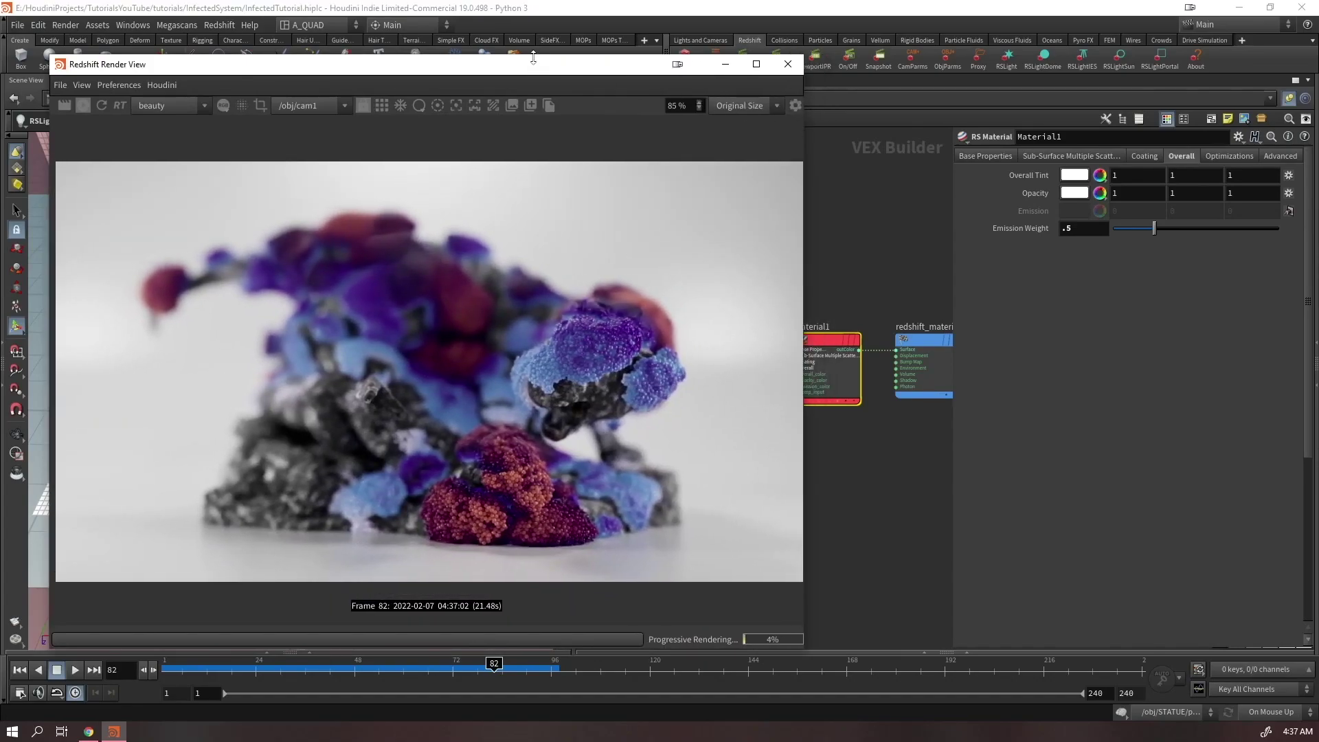
pyautogui.moveTo(533, 58); pyautogui.dragTo(522, 121)
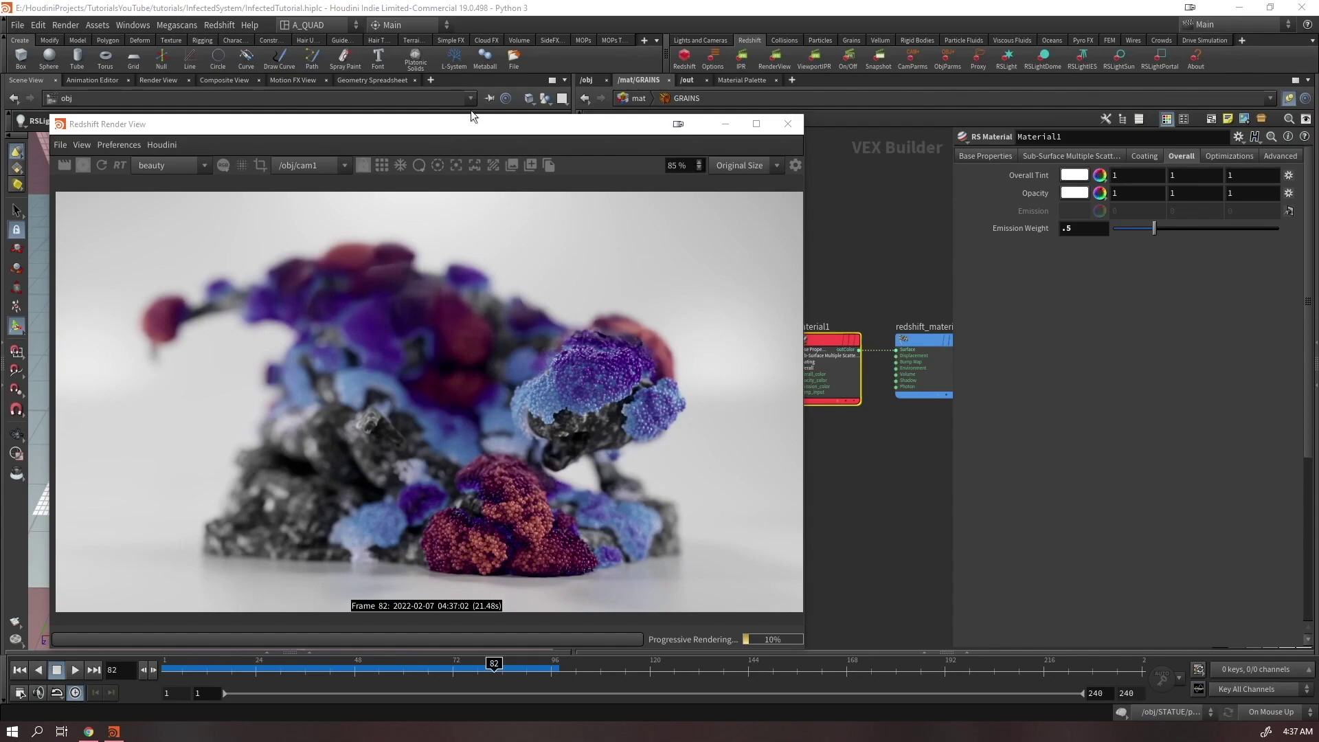
pyautogui.moveTo(470, 116); pyautogui.dragTo(504, 96)
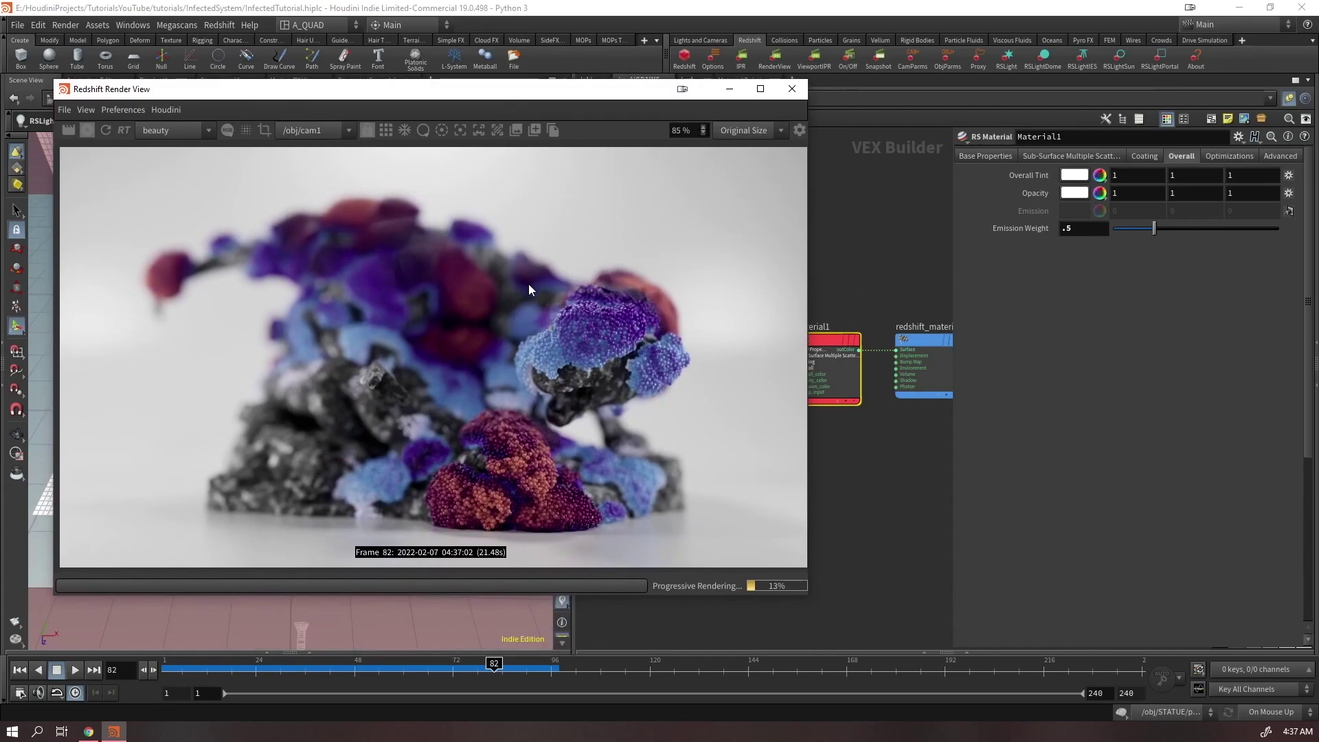
pyautogui.scroll(-1, 558, 390)
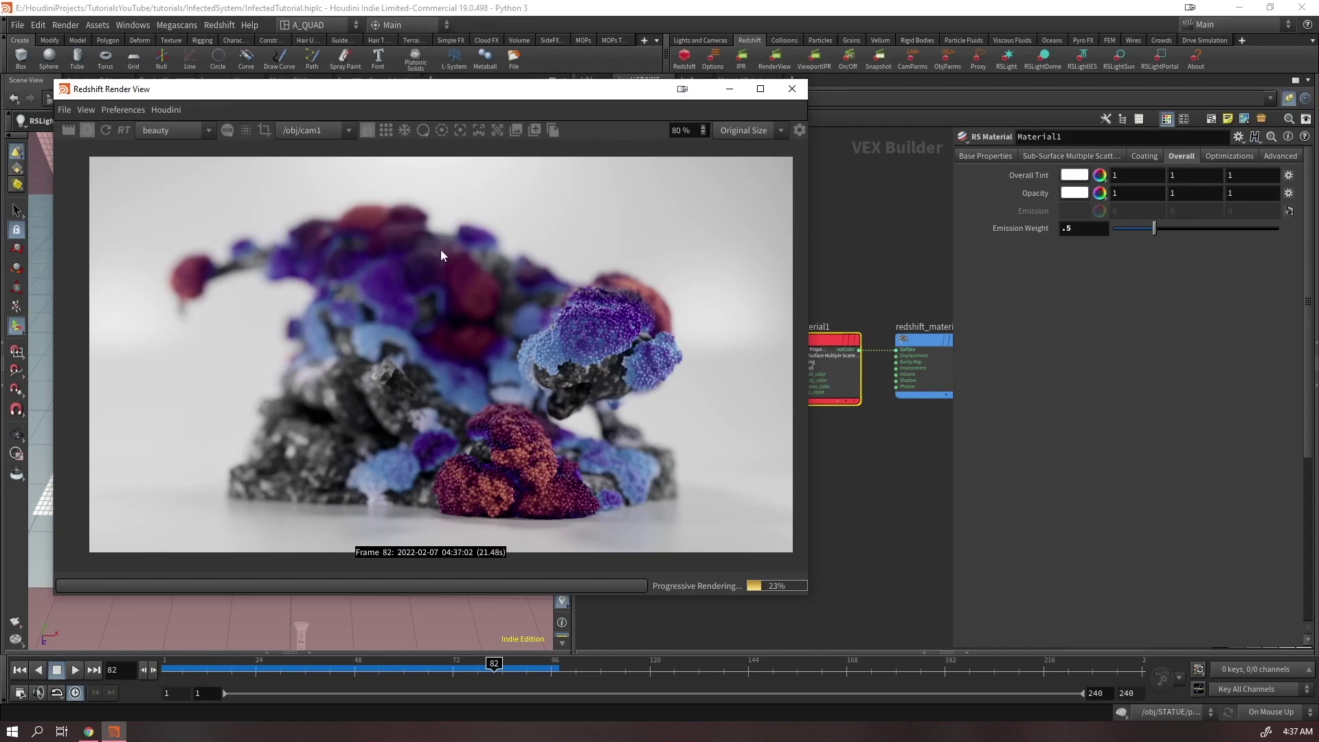
pyautogui.scroll(1, 503, 435)
pyautogui.scroll(1, 485, 450)
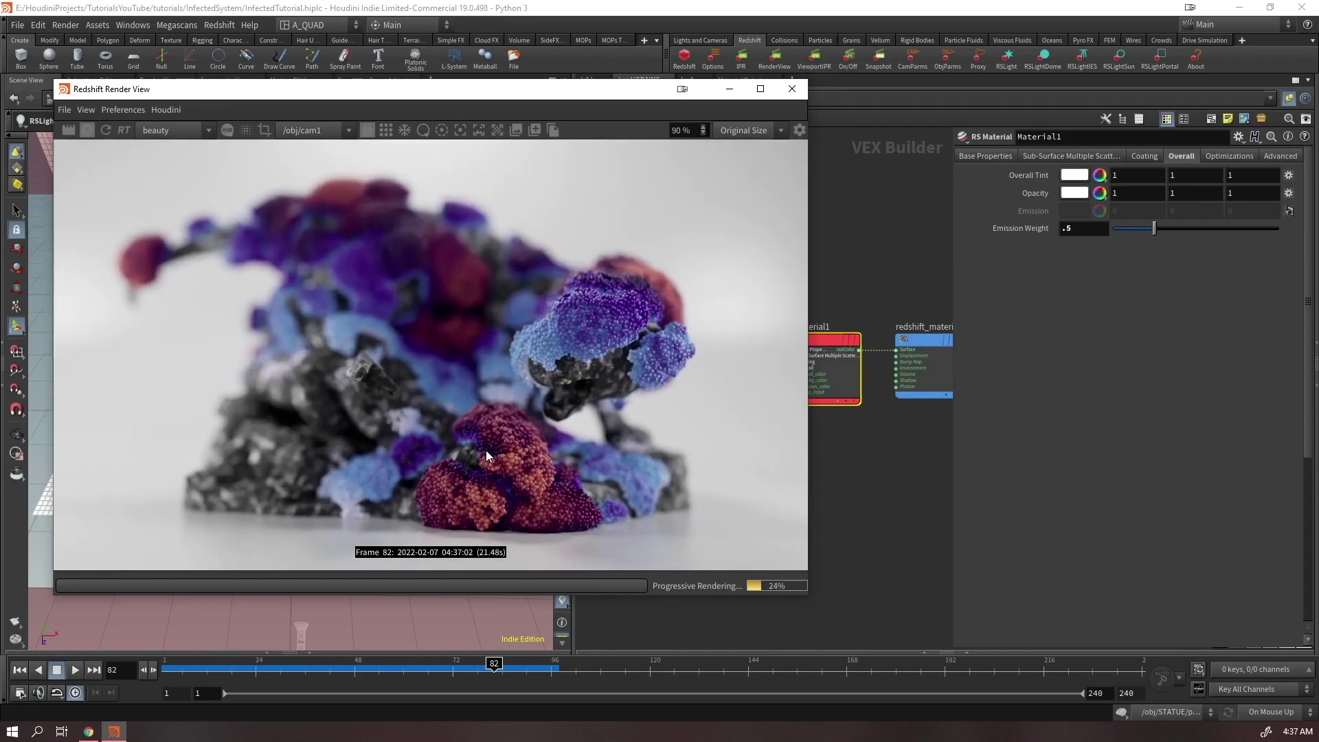